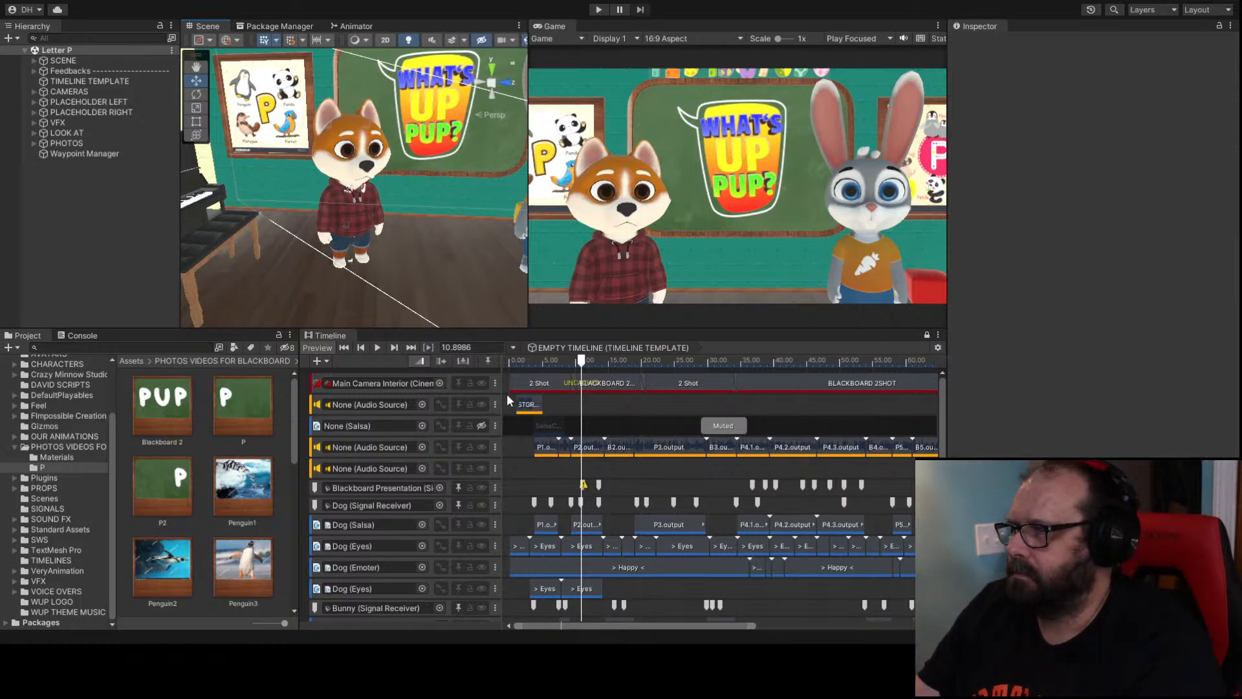
Step: Scrub and play back the opening seconds of the timeline, and widen the Game view slightly
{"action": "left_click", "coordinate": [564, 367]}
{"action": "left_click_drag", "start_coordinate": [564, 367], "coordinate": [534, 368]}
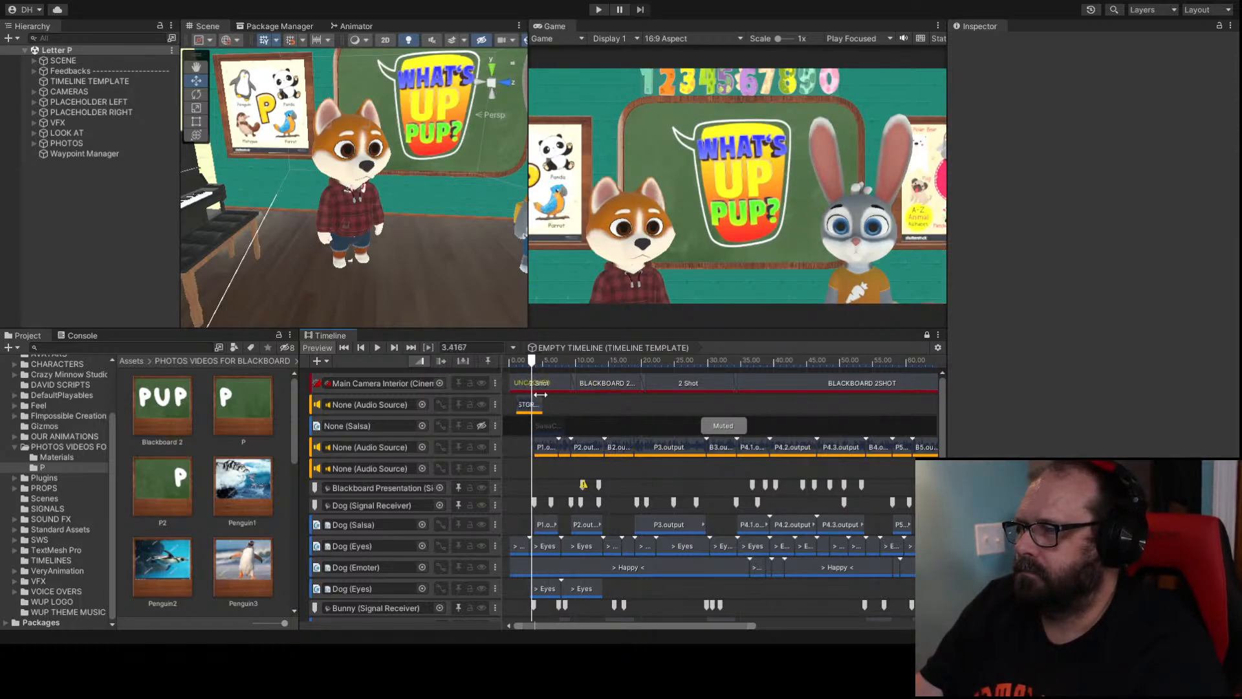
{"action": "key", "text": "space"}
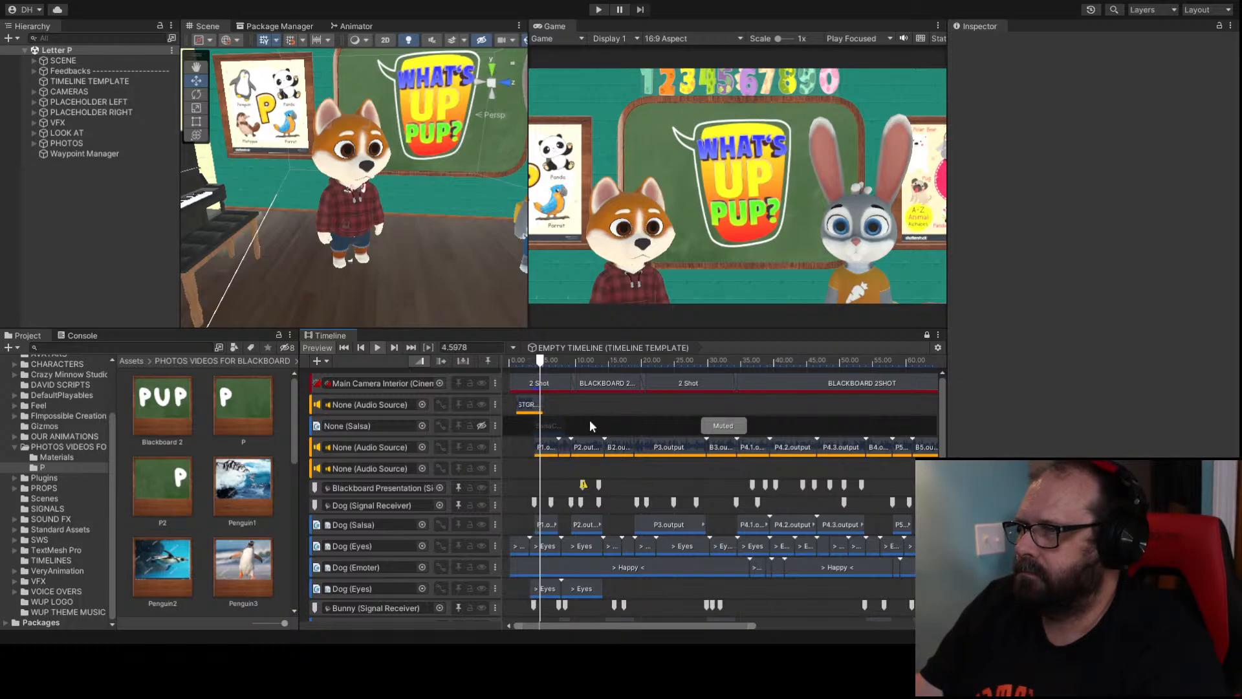
{"action": "left_click_drag", "start_coordinate": [545, 361], "coordinate": [518, 373]}
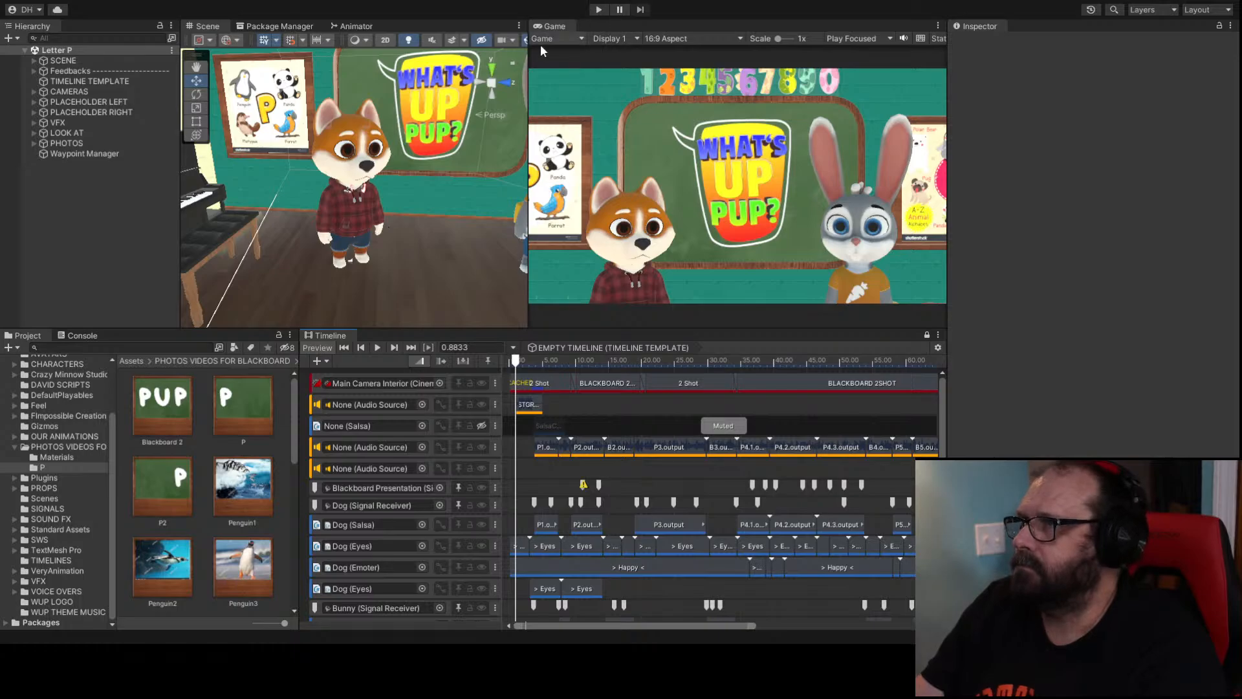
{"action": "left_click_drag", "start_coordinate": [527, 113], "coordinate": [513, 114]}
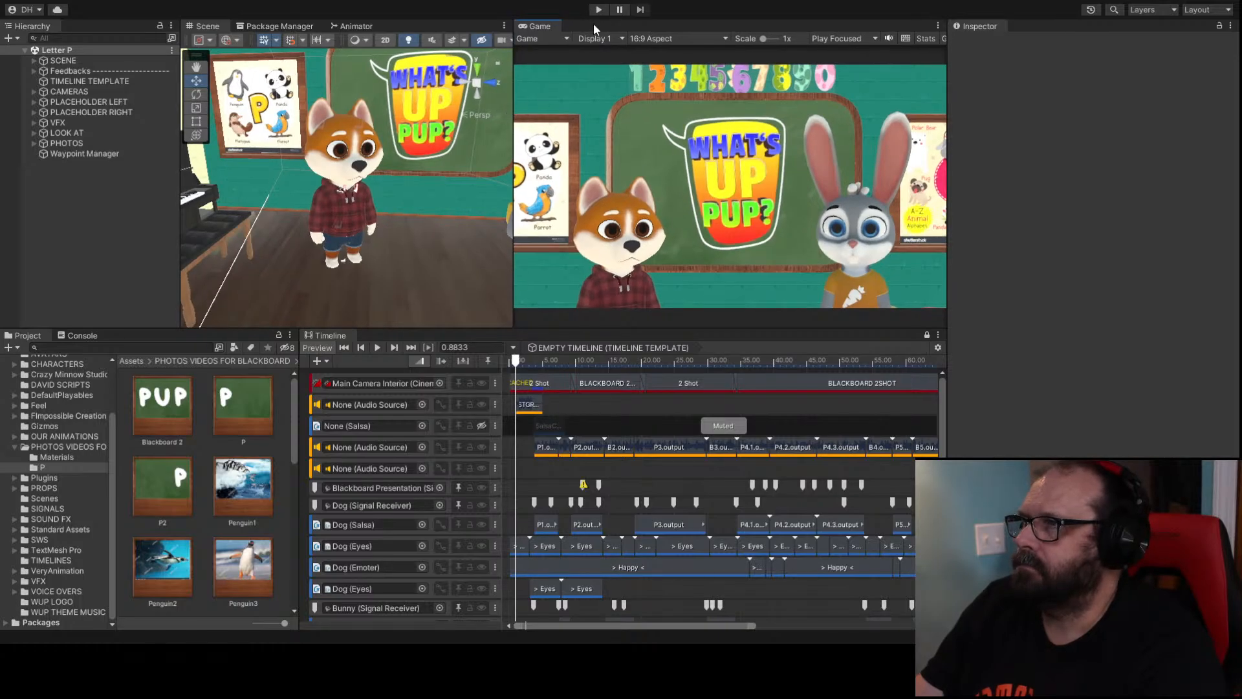
Step: Run the scene in Play mode, mute the dialogue audio track during playback, and stop the run
{"action": "left_click", "coordinate": [598, 10]}
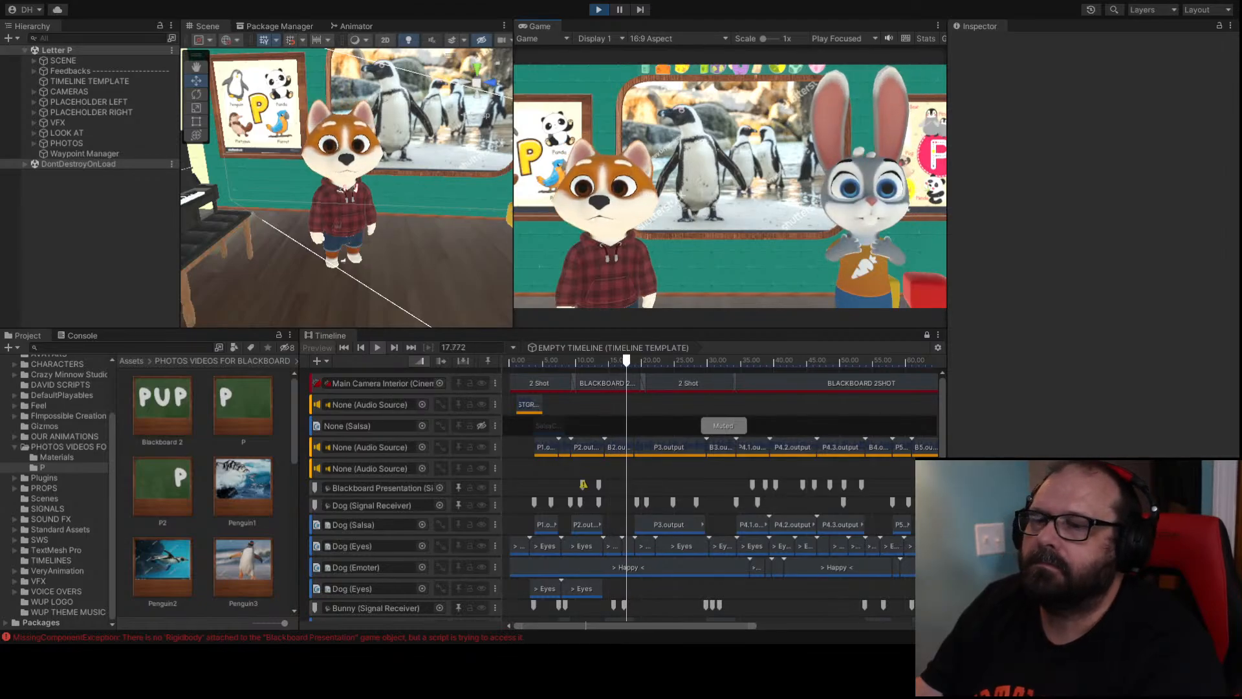
{"action": "left_click", "coordinate": [481, 447]}
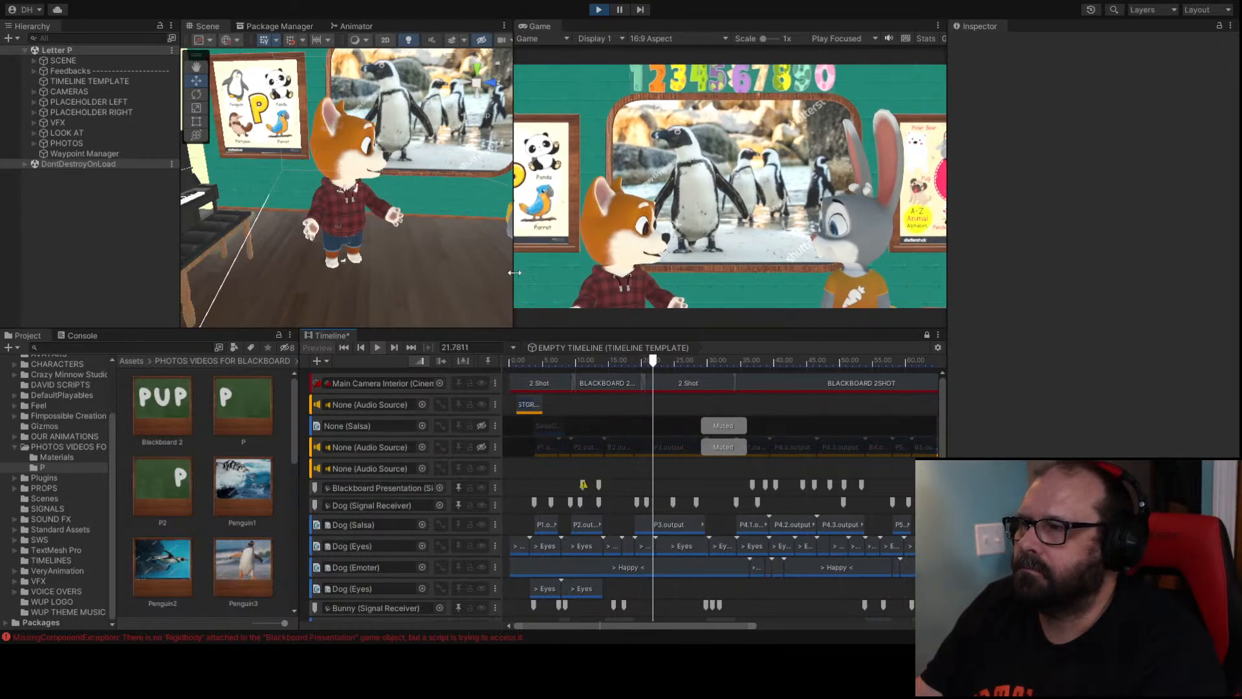
{"action": "left_click", "coordinate": [597, 11]}
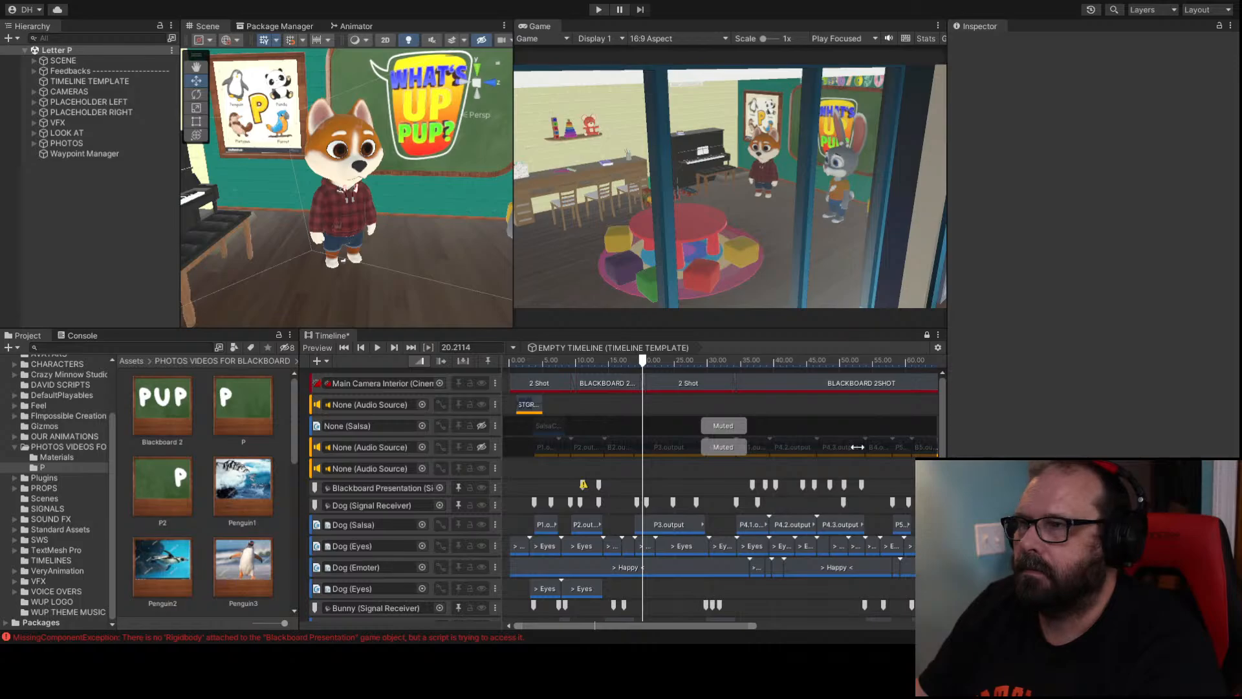
Step: Run the scene again, replay the lead-in to the blackboard two-shot from the early seconds, and stop the run
{"action": "left_click", "coordinate": [599, 9]}
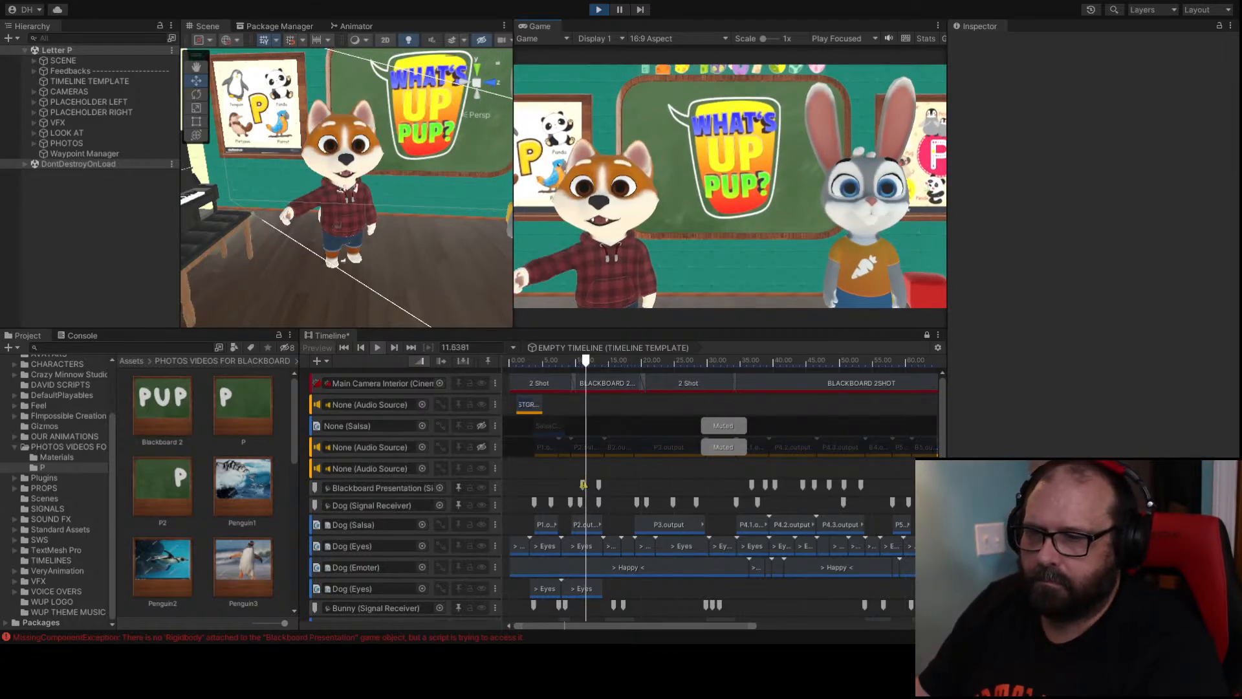
{"action": "left_click", "coordinate": [542, 362]}
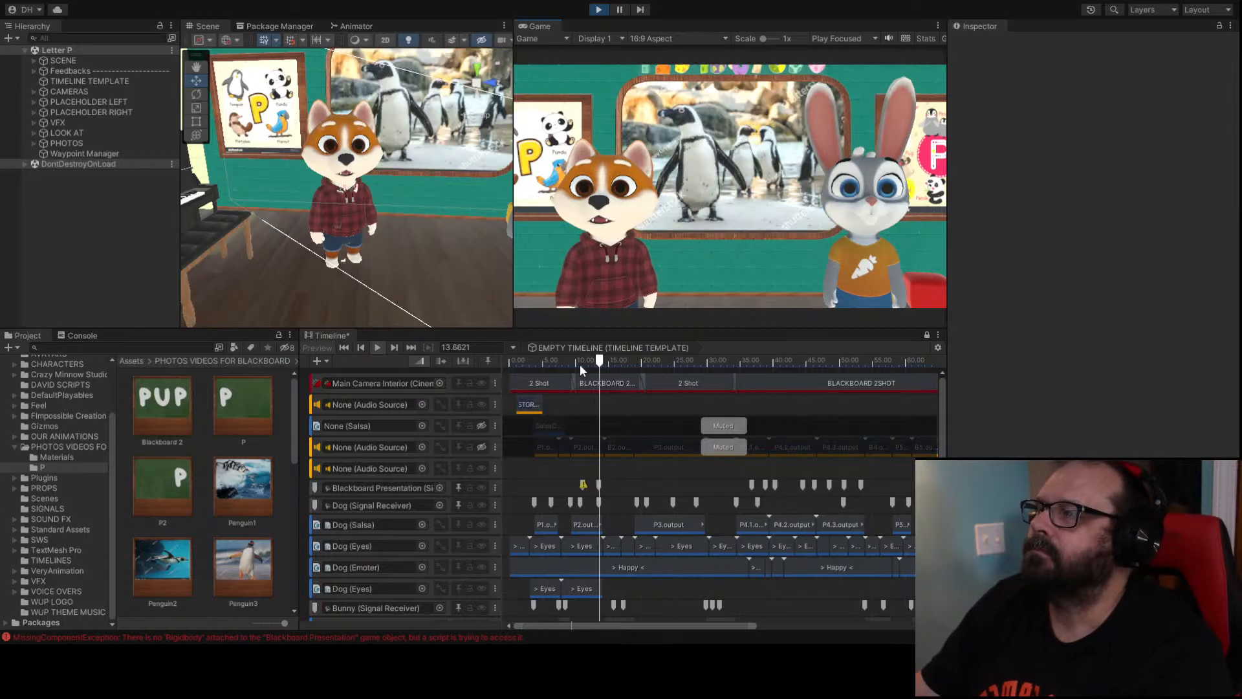
{"action": "left_click_drag", "start_coordinate": [541, 361], "coordinate": [530, 362]}
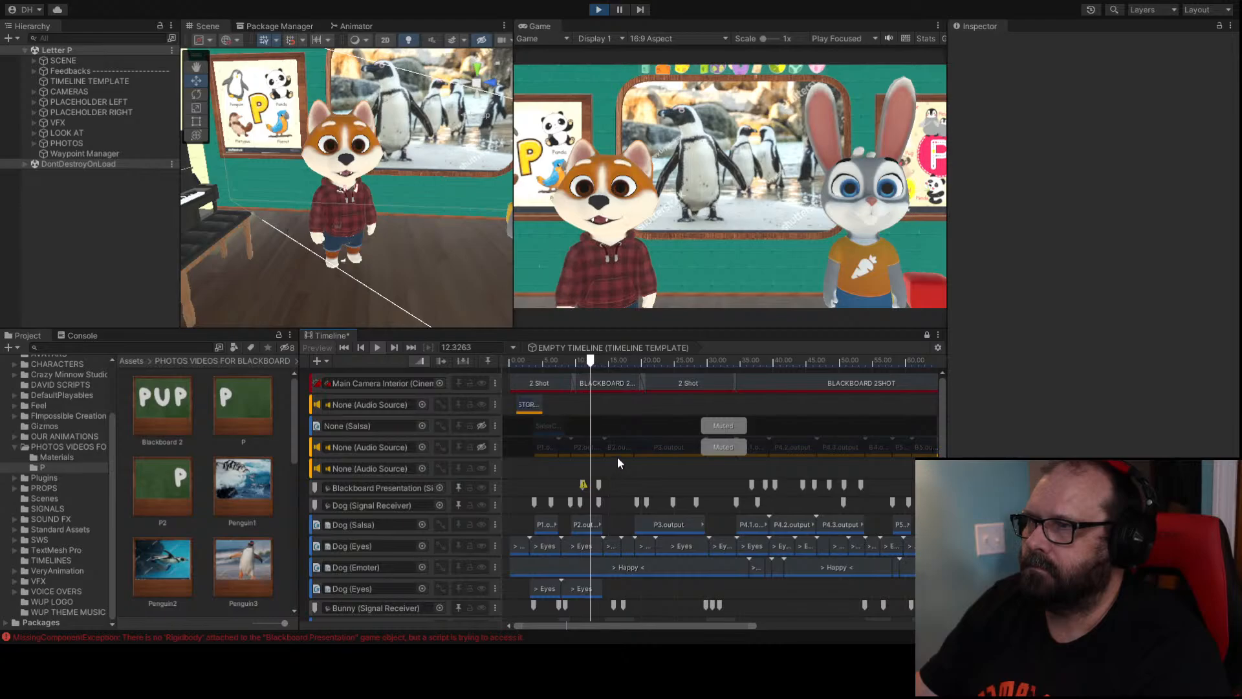
{"action": "left_click", "coordinate": [598, 11]}
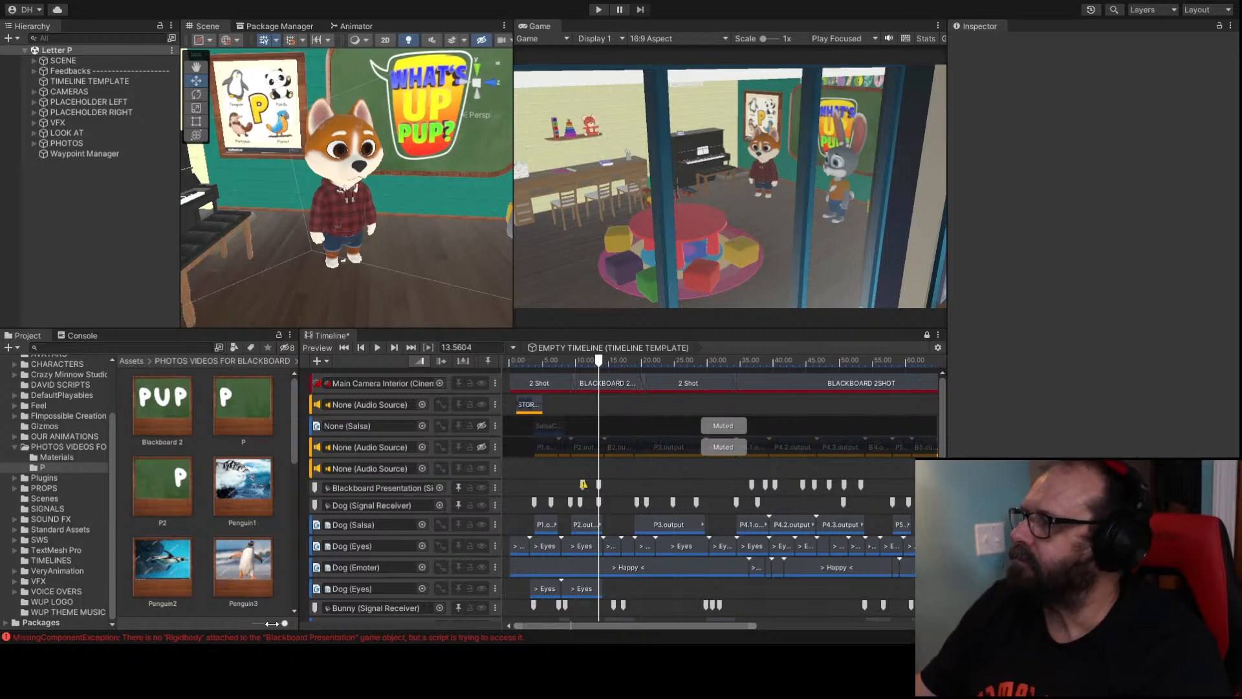
{"action": "mouse_move", "coordinate": [285, 623]}
{"action": "left_mouse_down"}
{"action": "mouse_move", "coordinate": [272, 624]}
{"action": "mouse_move", "coordinate": [296, 625]}
{"action": "left_mouse_up"}
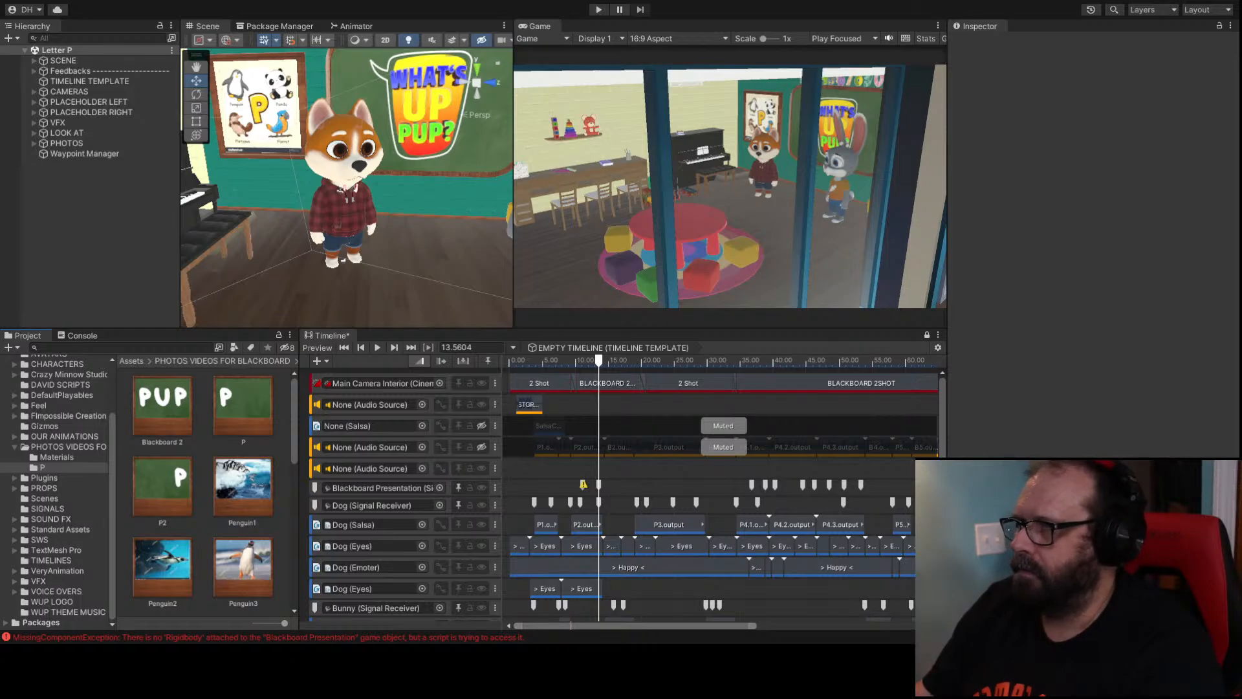
{"action": "left_click", "coordinate": [605, 182]}
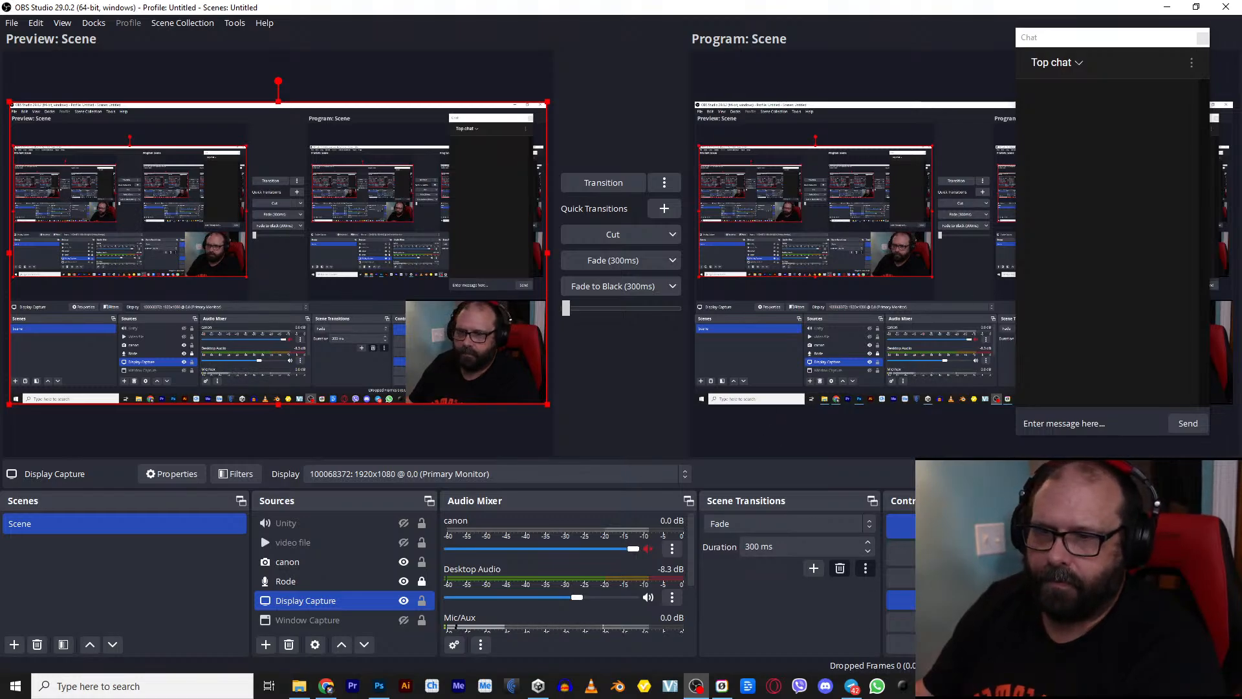
{"action": "key", "text": "alt+Tab"}
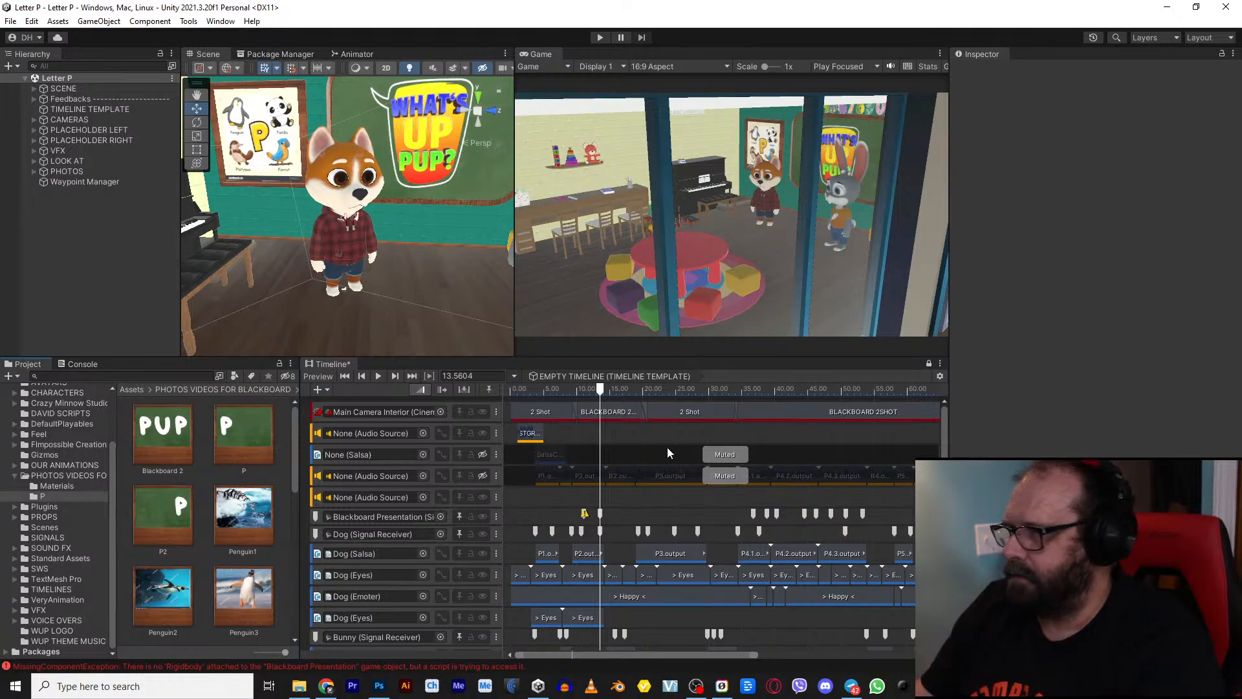
Step: Check the P2 blackboard texture, unmute the dialogue audio track, and replay the timeline around the P2.output clip
{"action": "mouse_move", "coordinate": [599, 390]}
{"action": "left_mouse_down"}
{"action": "mouse_move", "coordinate": [570, 394]}
{"action": "mouse_move", "coordinate": [587, 394]}
{"action": "left_mouse_up"}
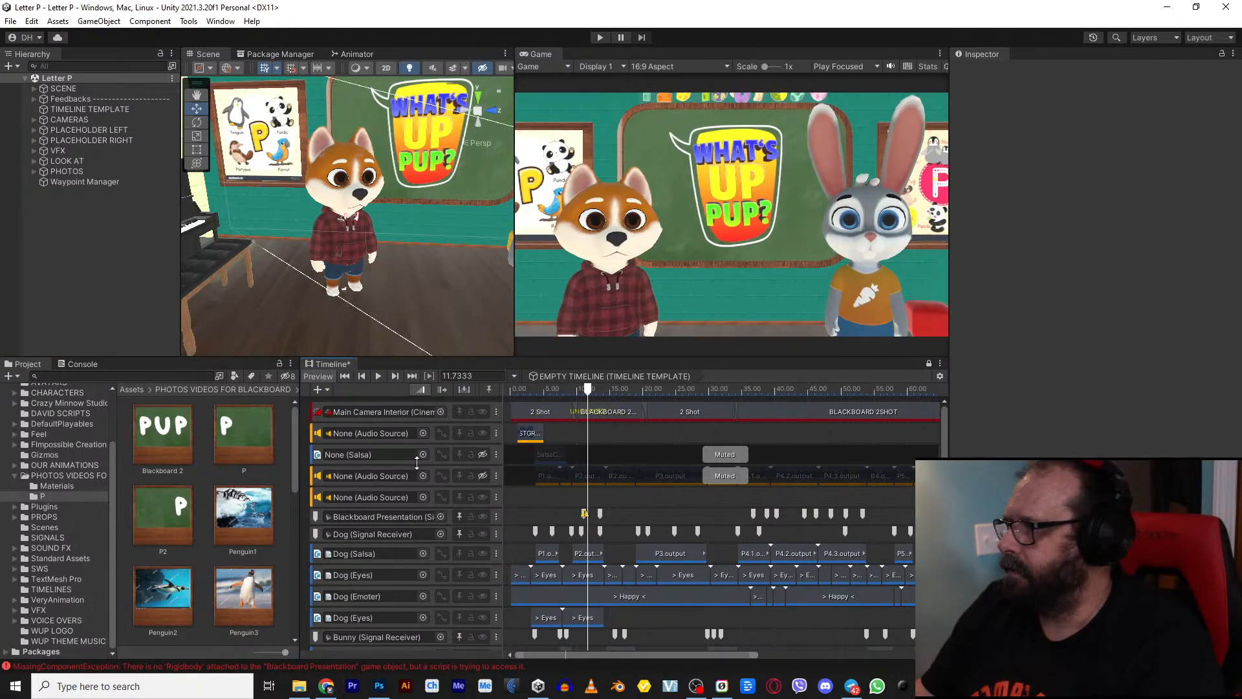
{"action": "left_click", "coordinate": [163, 516]}
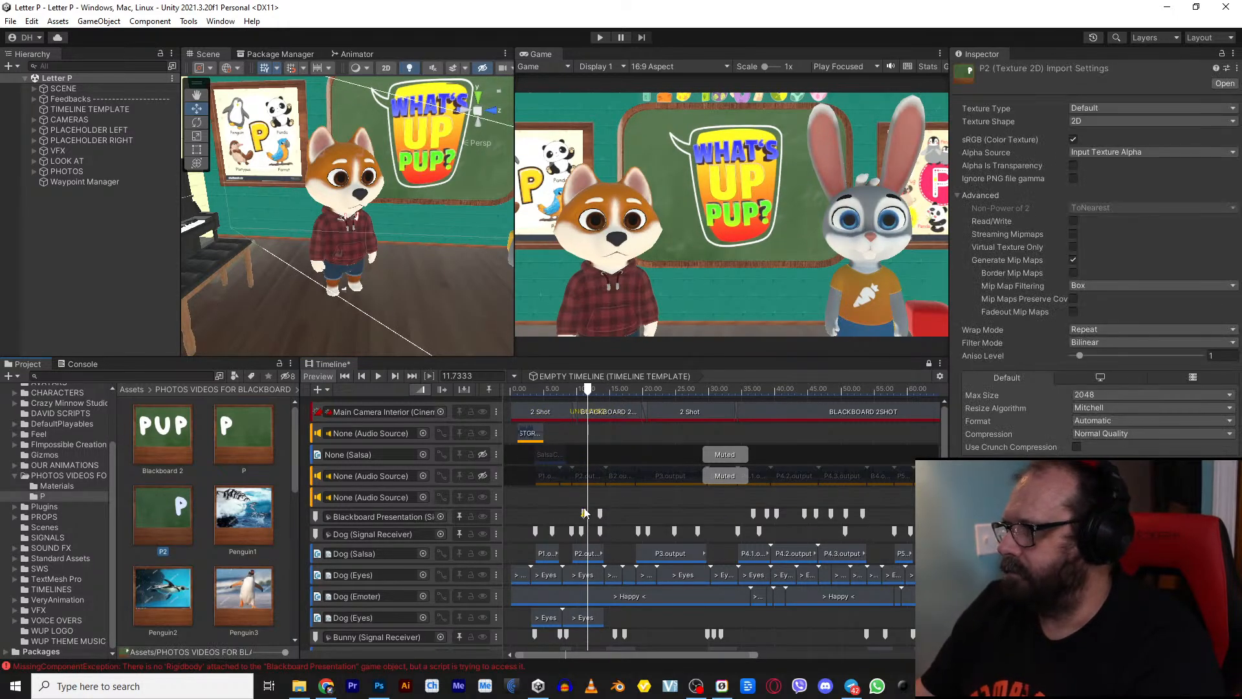
{"action": "scroll", "coordinate": [591, 495], "scroll_direction": "up", "scroll_amount": 1}
{"action": "scroll", "coordinate": [590, 495], "scroll_direction": "up", "scroll_amount": 1}
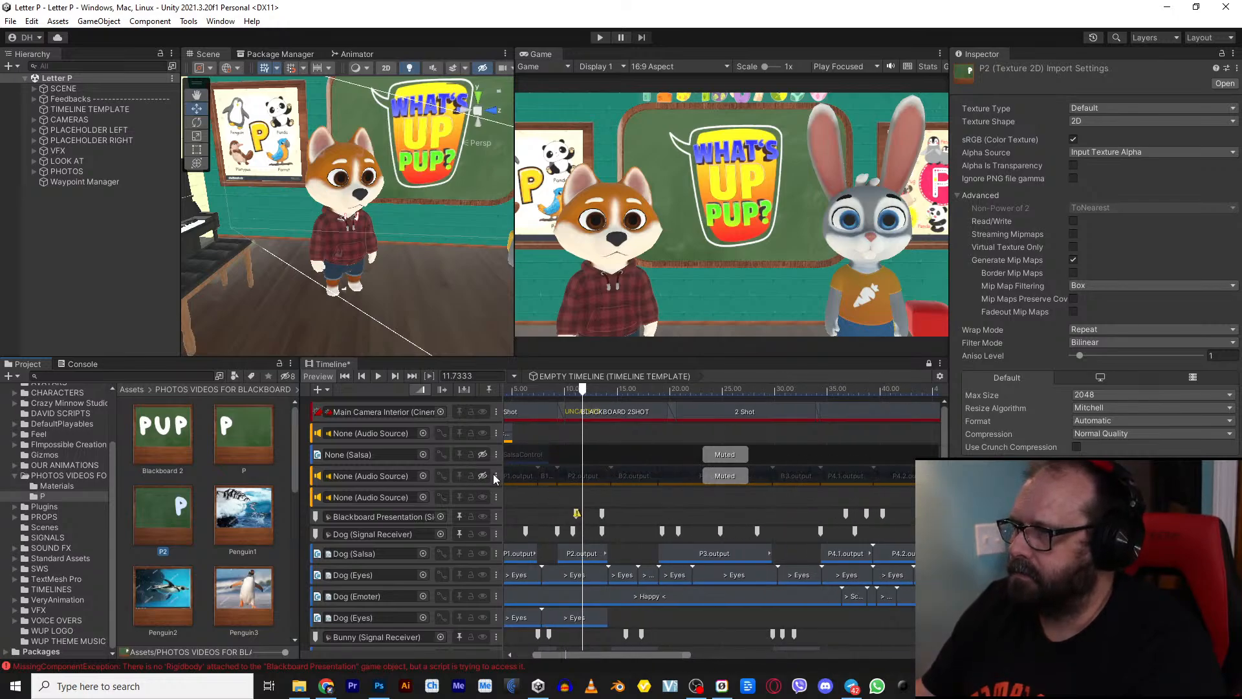
{"action": "left_click_drag", "start_coordinate": [582, 395], "coordinate": [579, 432]}
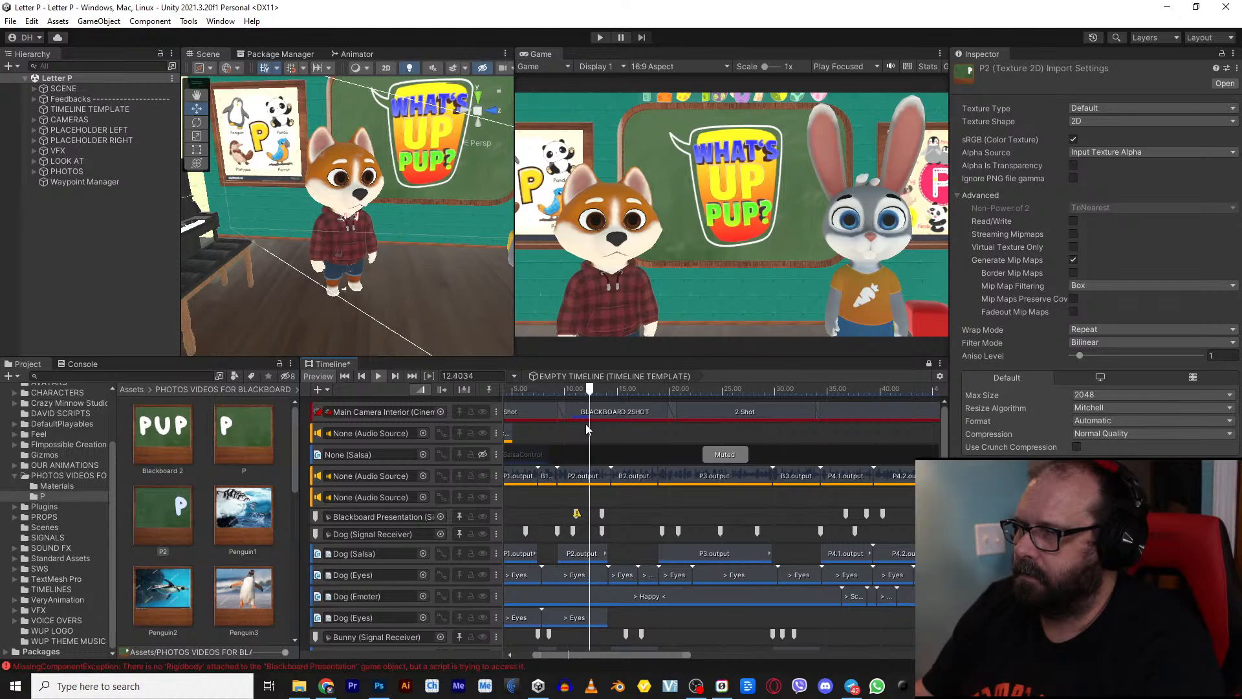
{"action": "left_click", "coordinate": [543, 396]}
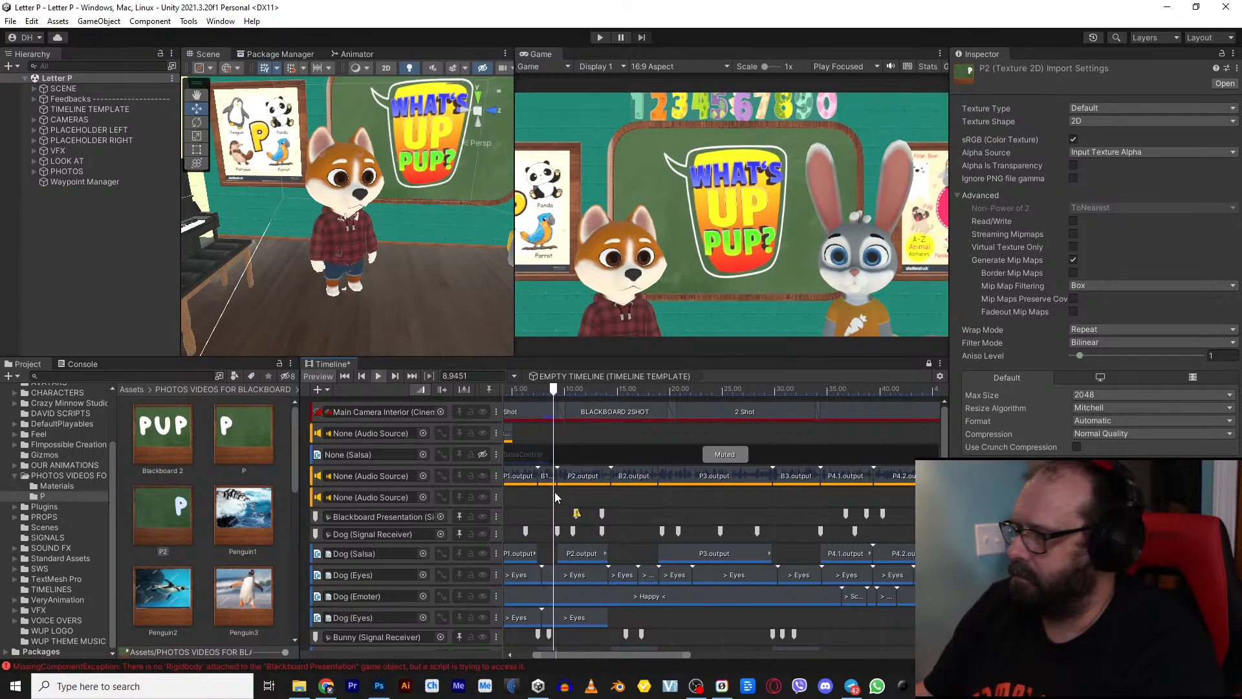
Step: Place the playhead at the cue within the P2.output clip and move the Blackboard Presentation signal emitter to 10.91667 s
{"action": "scroll", "coordinate": [580, 473], "scroll_direction": "up", "scroll_amount": 8}
{"action": "scroll", "coordinate": [588, 495], "scroll_direction": "up", "scroll_amount": 2}
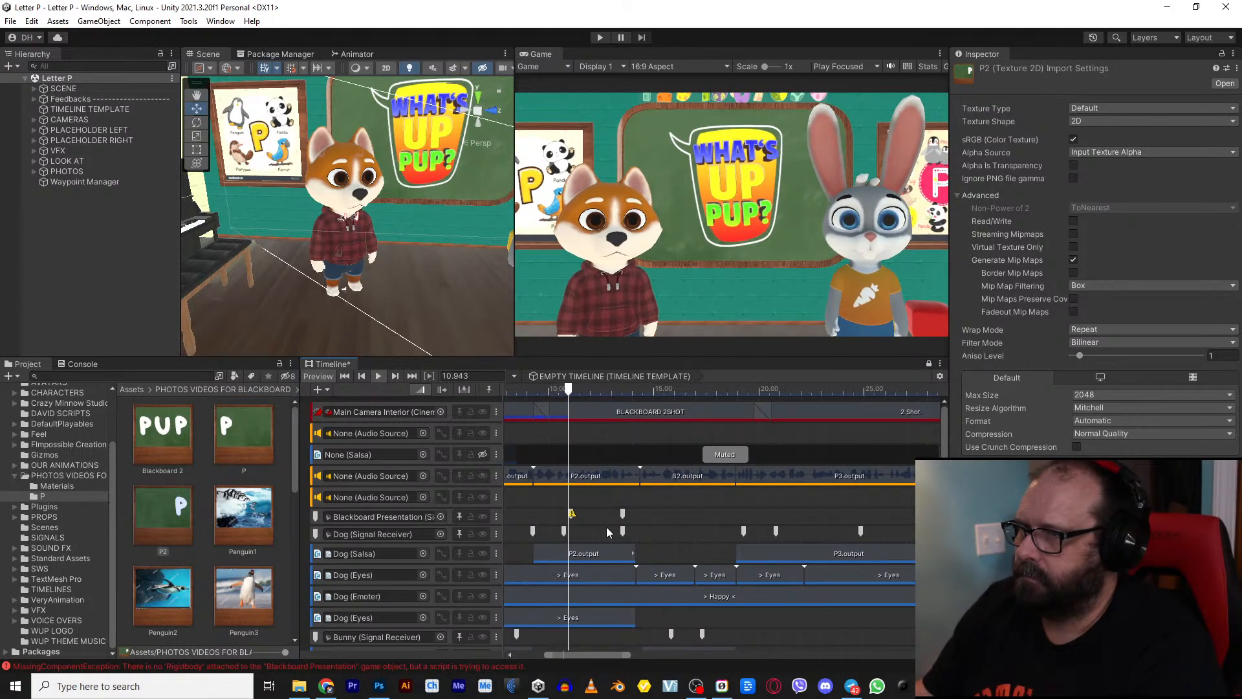
{"action": "key", "text": "space"}
{"action": "left_click_drag", "start_coordinate": [579, 391], "coordinate": [568, 392]}
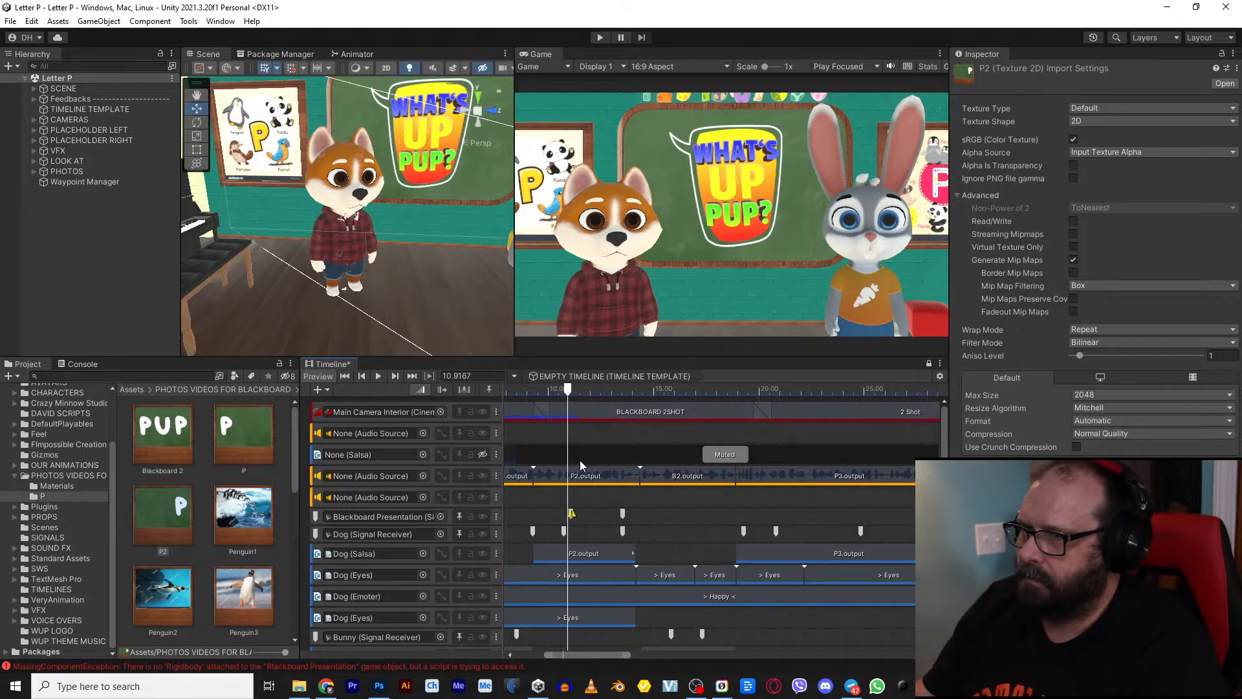
{"action": "scroll", "coordinate": [562, 520], "scroll_direction": "up", "scroll_amount": 3}
{"action": "left_click_drag", "start_coordinate": [562, 515], "coordinate": [557, 515]}
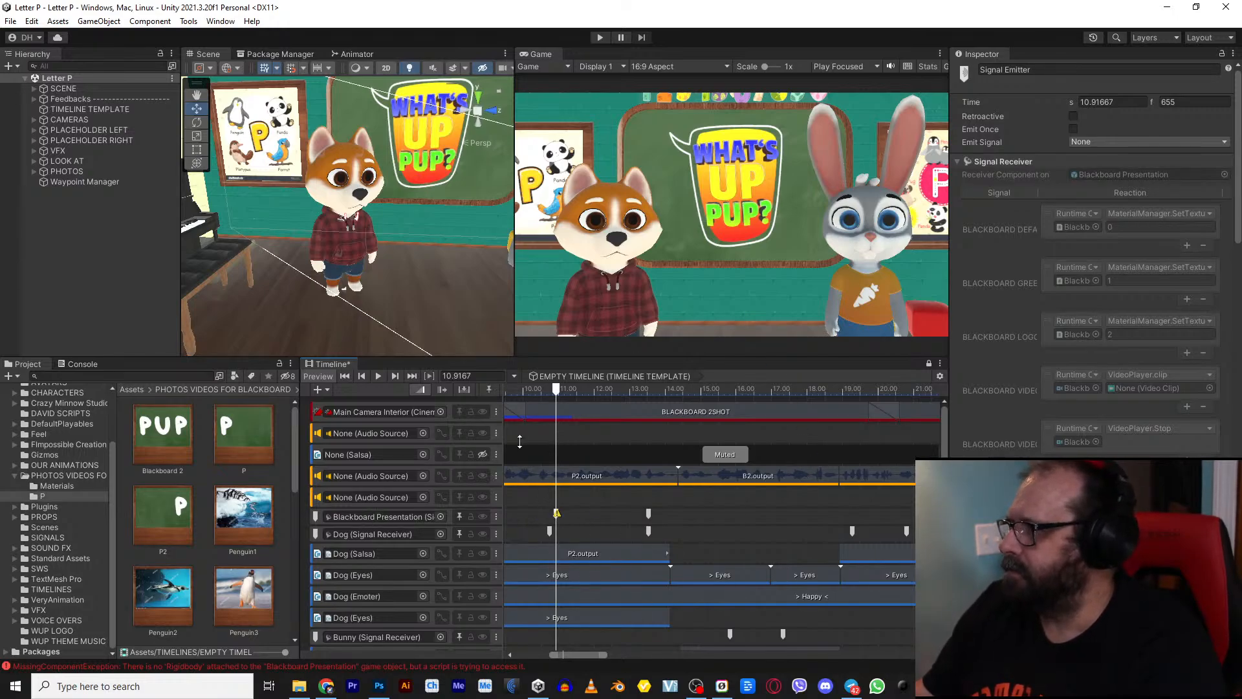
Step: Add an 18th slot to the New Texture list in the Material Manager of the Blackboard Presentation object under PHOTOS
{"action": "left_click", "coordinate": [64, 172]}
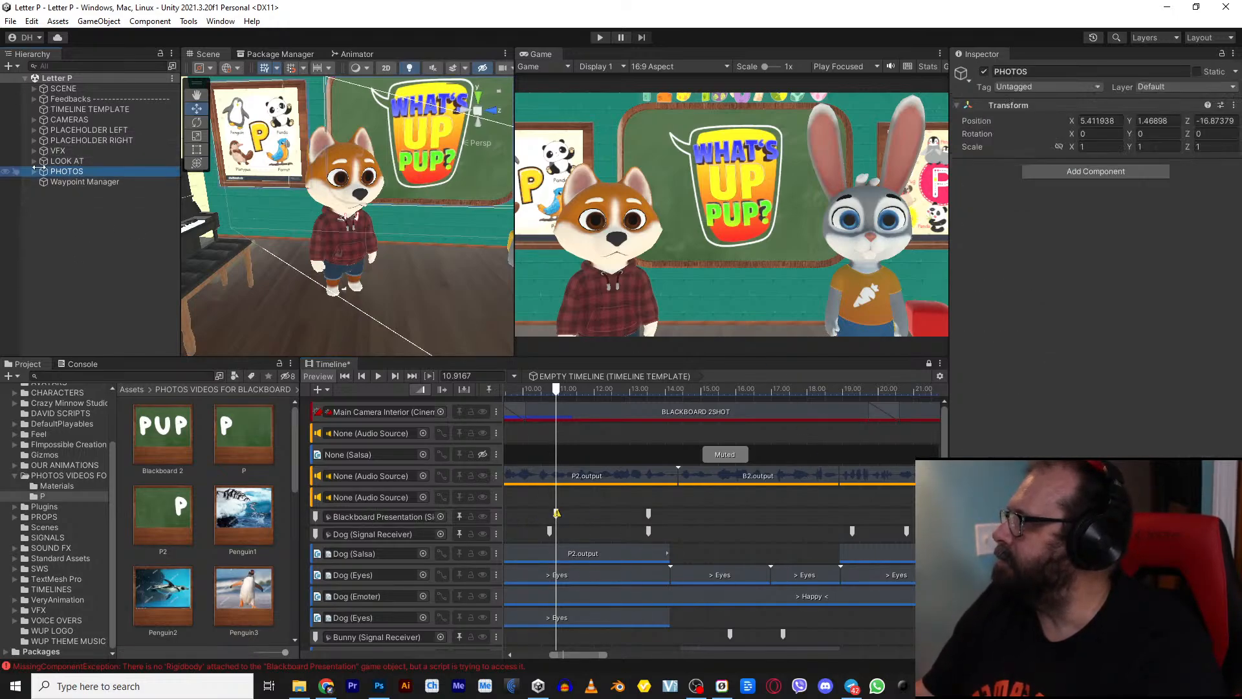
{"action": "left_click", "coordinate": [35, 172]}
{"action": "left_click", "coordinate": [103, 224]}
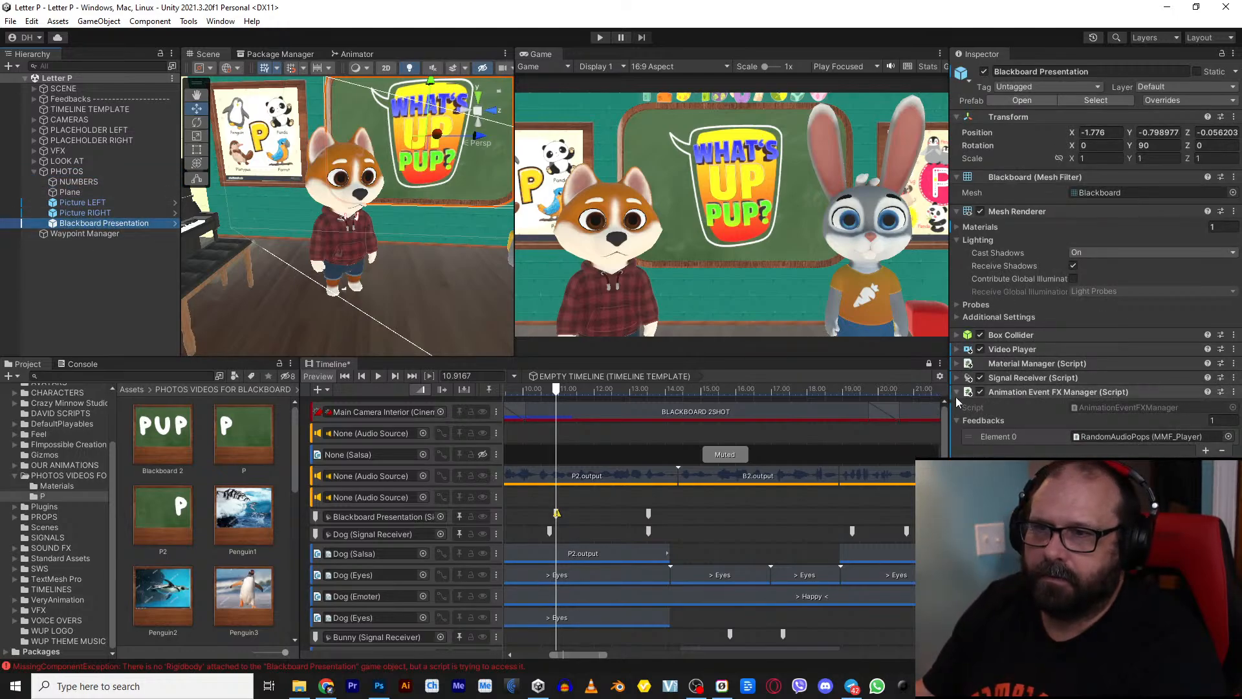
{"action": "left_click", "coordinate": [957, 392]}
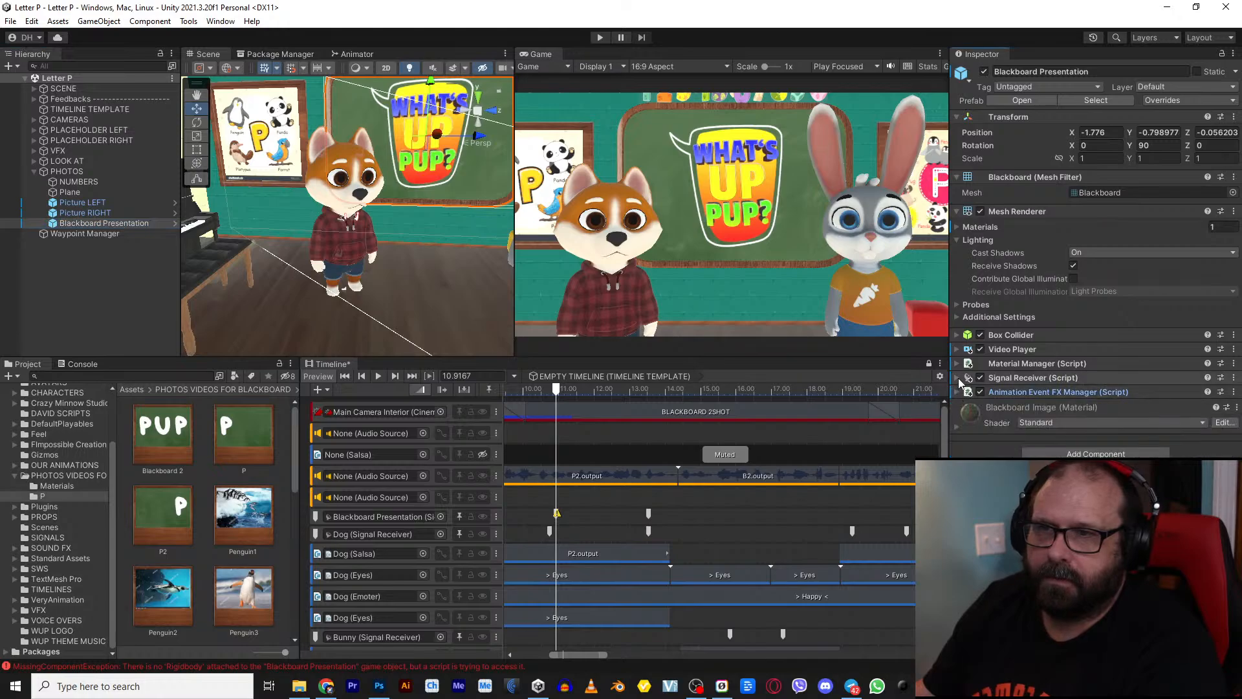
{"action": "left_click", "coordinate": [957, 363]}
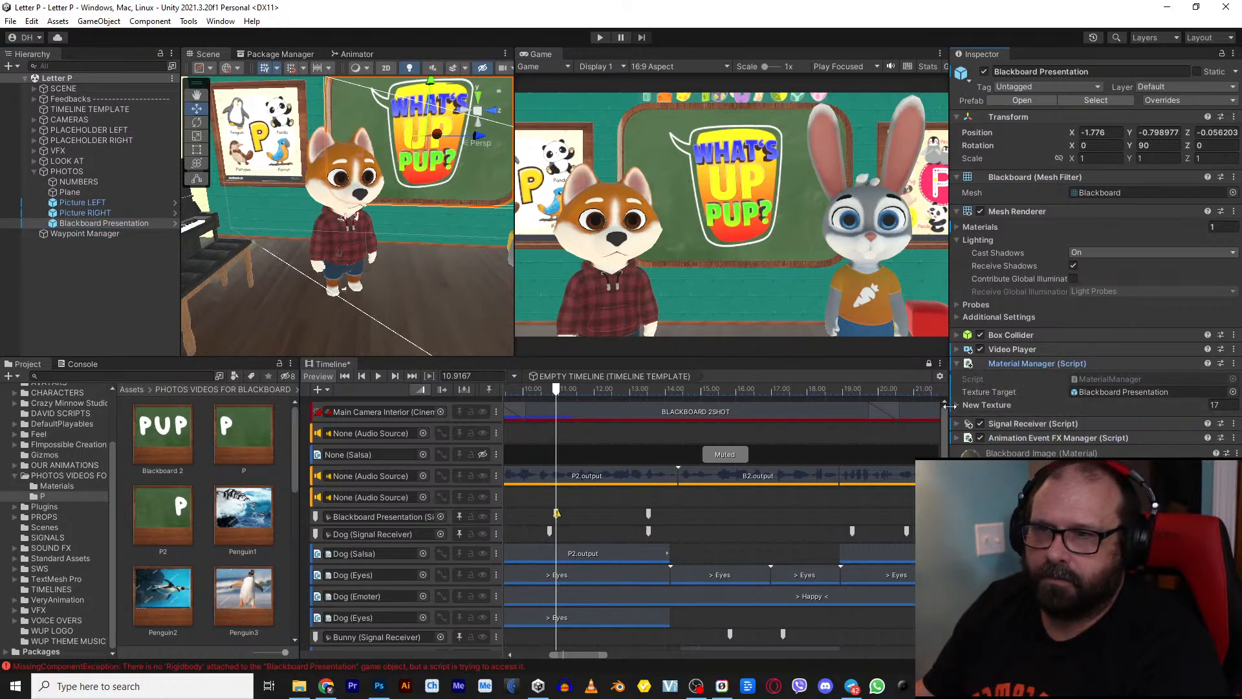
{"action": "left_click", "coordinate": [957, 404]}
{"action": "scroll", "coordinate": [958, 407], "scroll_direction": "down", "scroll_amount": 3}
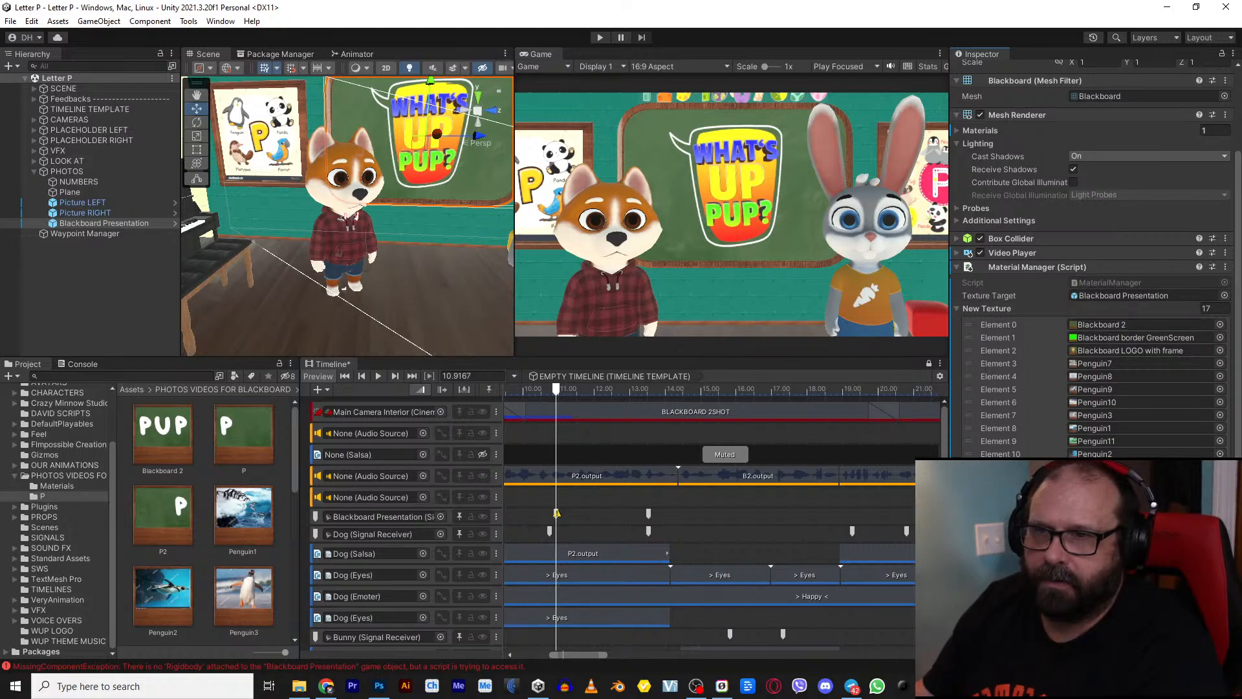
{"action": "left_click", "coordinate": [1195, 545]}
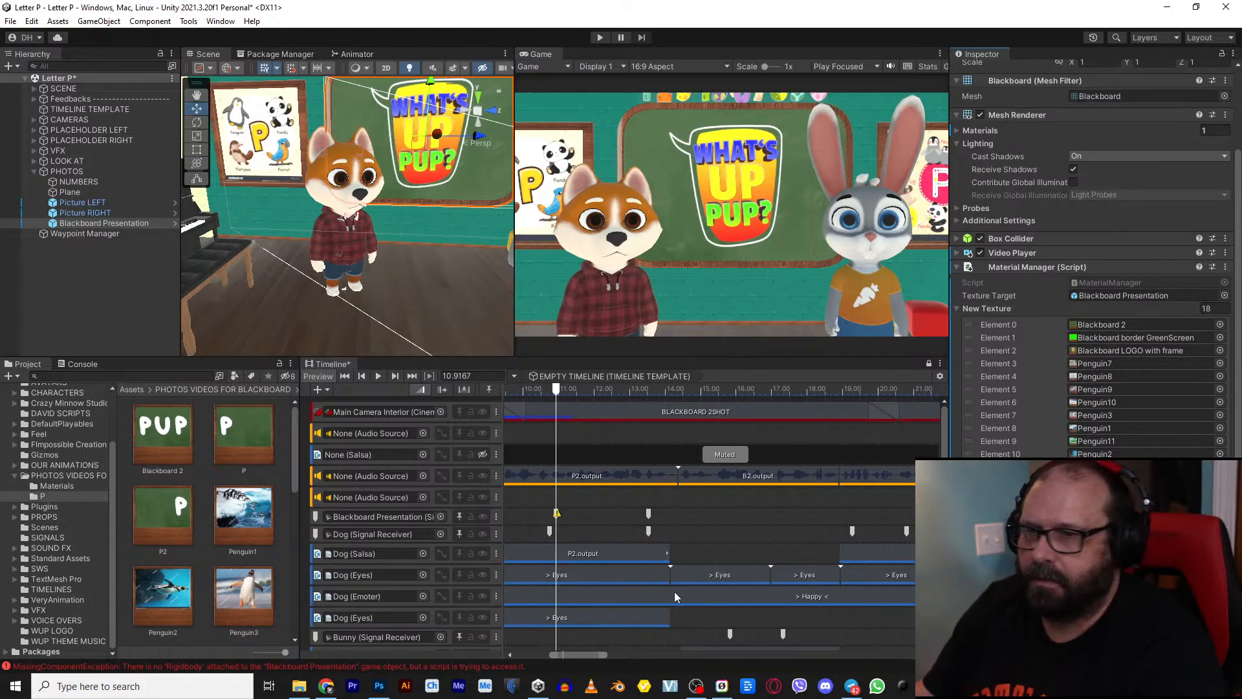
Step: Import the Blackboard P image from the P folder of Whats Up Pup Assets into the project's P blackboard photos folder
{"action": "left_click", "coordinate": [299, 685]}
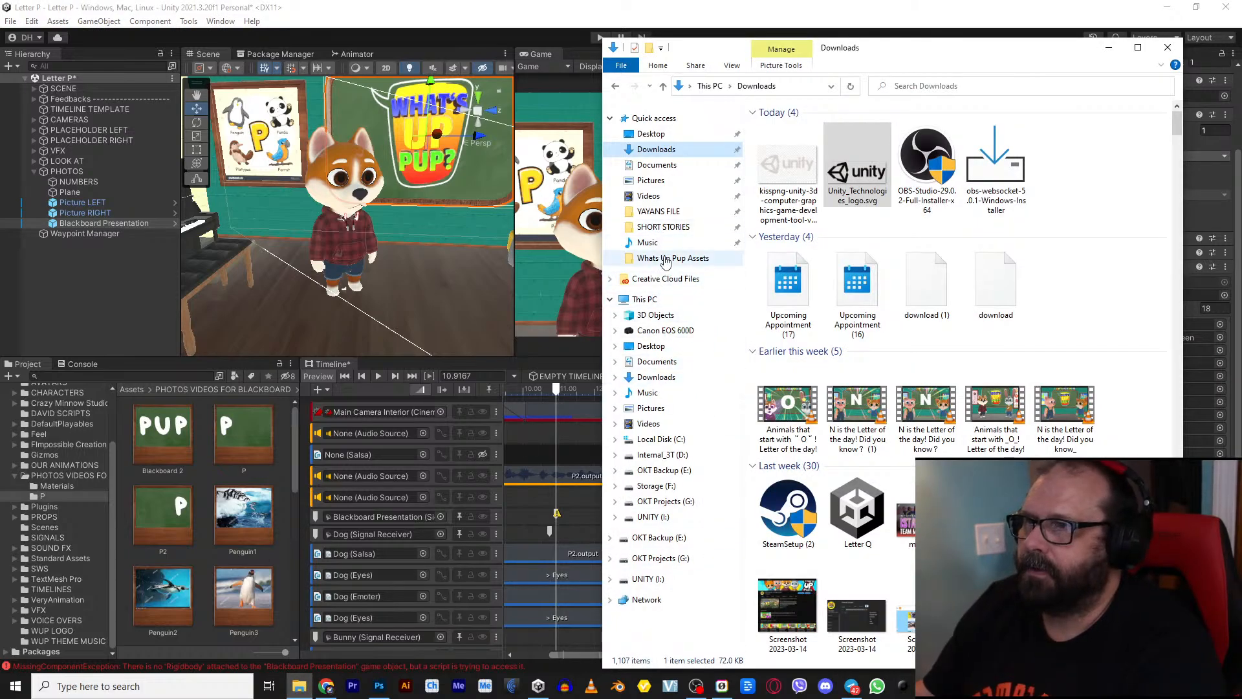
{"action": "left_click", "coordinate": [665, 259]}
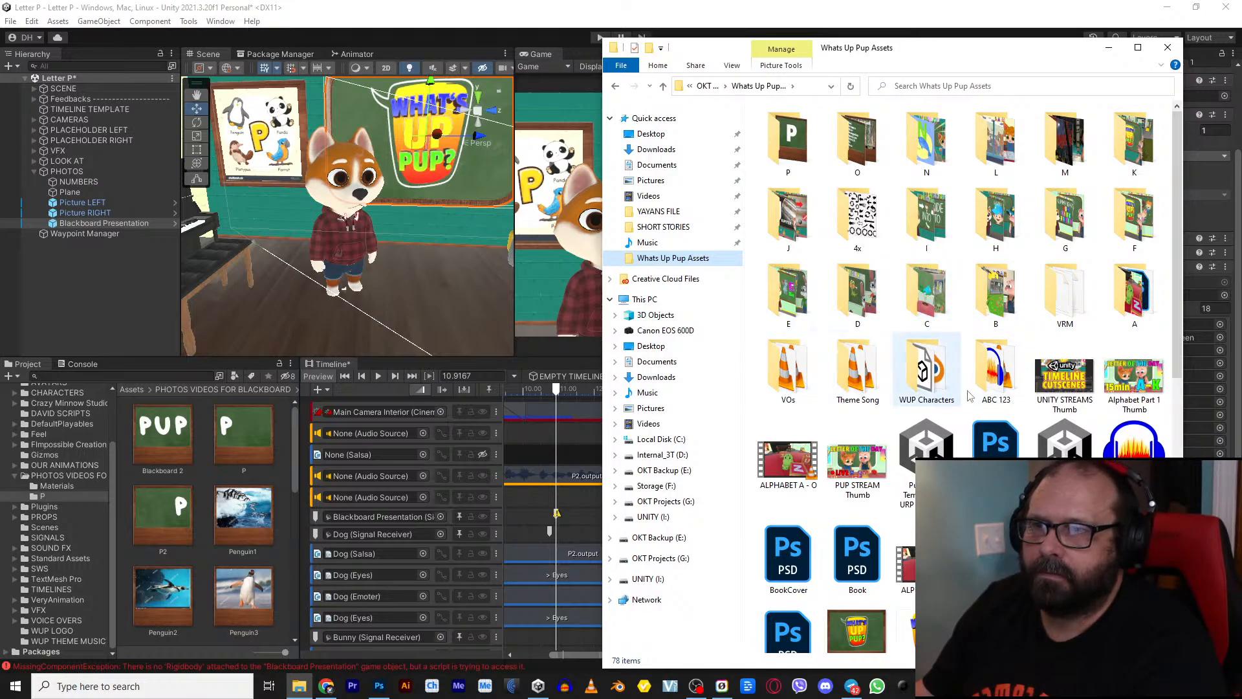
{"action": "double_click", "coordinate": [817, 130]}
{"action": "left_click_drag", "start_coordinate": [788, 139], "coordinate": [201, 475]}
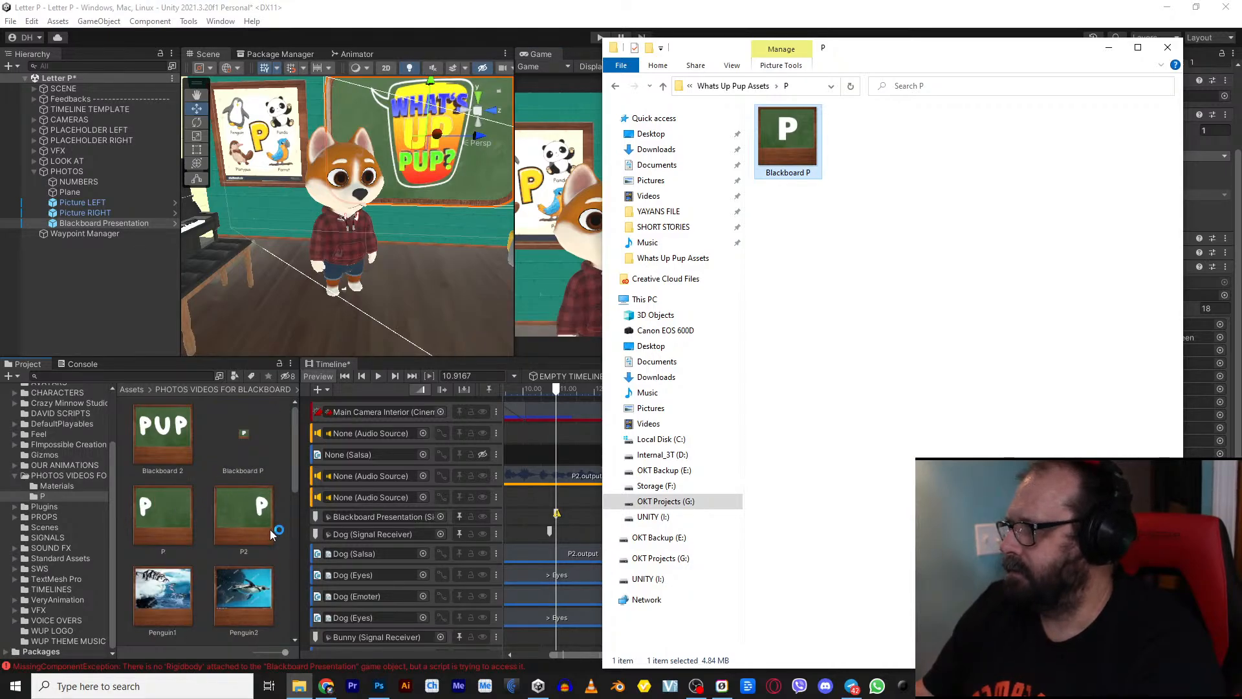
Step: Assign the Blackboard P texture to the new last slot of the Blackboard Presentation's New Texture list
{"action": "left_click", "coordinate": [247, 445]}
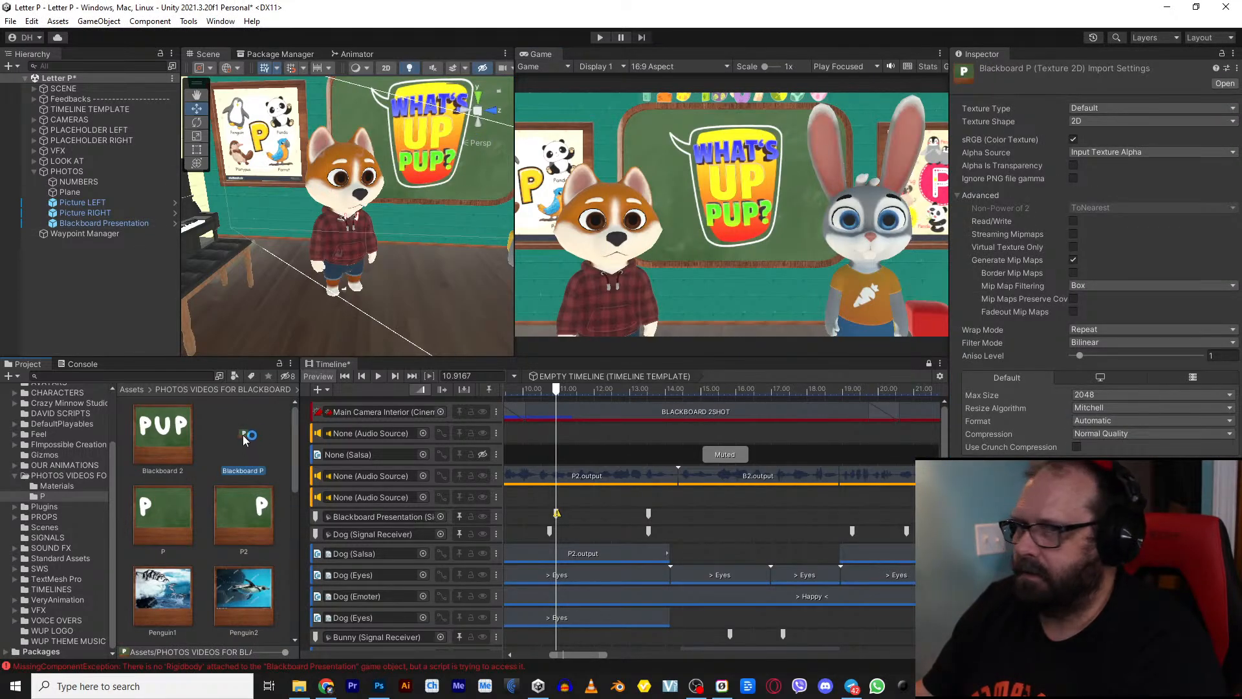
{"action": "left_click", "coordinate": [104, 222]}
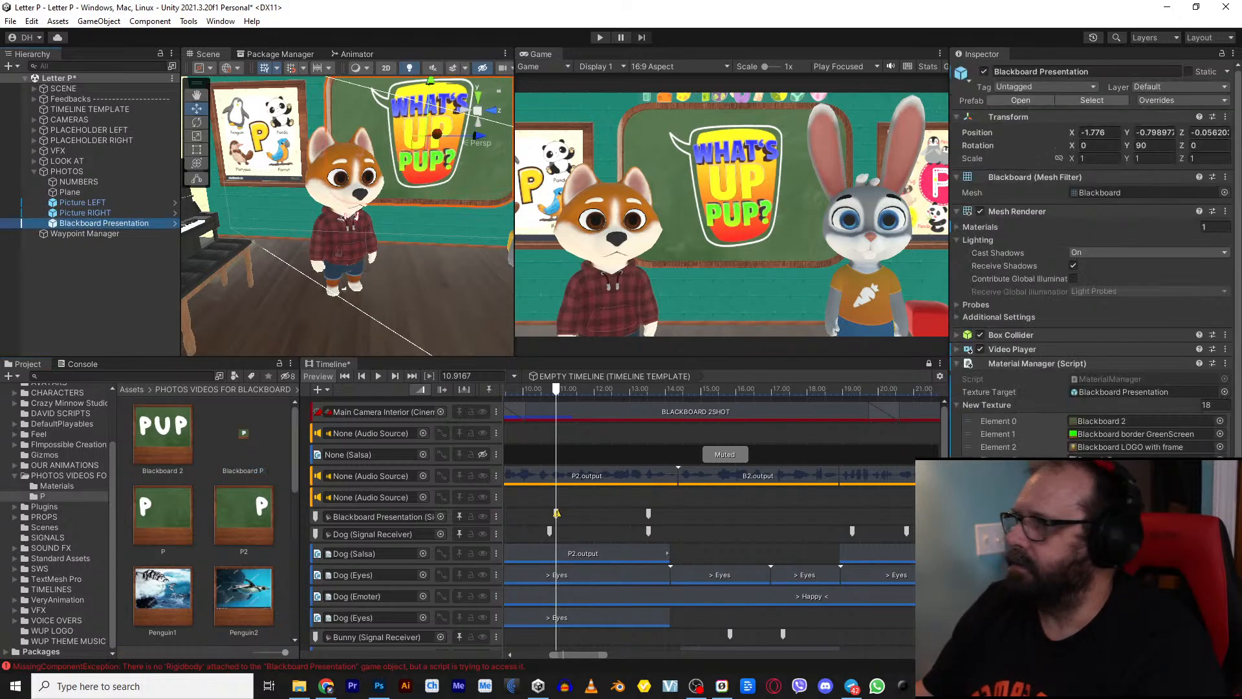
{"action": "scroll", "coordinate": [1092, 311], "scroll_direction": "down", "scroll_amount": 3}
{"action": "left_click_drag", "start_coordinate": [247, 439], "coordinate": [1099, 517]}
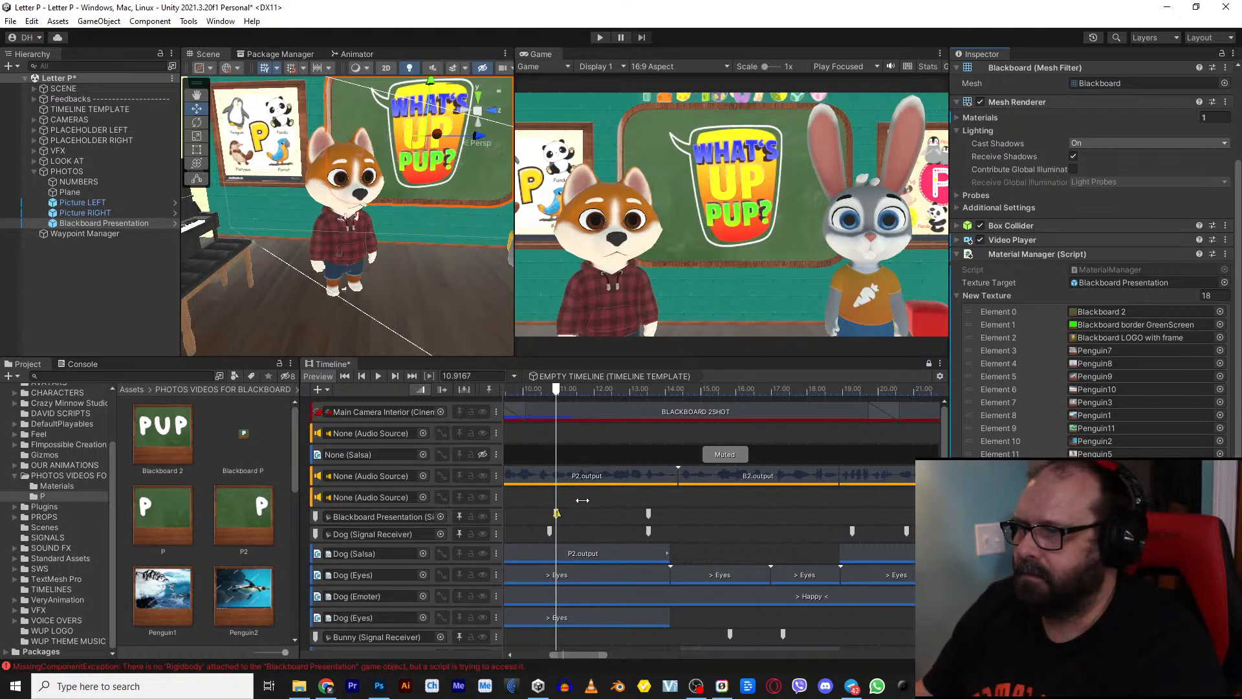
Step: Create a new signal named Material17 in the Assets folder for the Blackboard Presentation emitter at 10.91667 s
{"action": "left_click", "coordinate": [555, 513]}
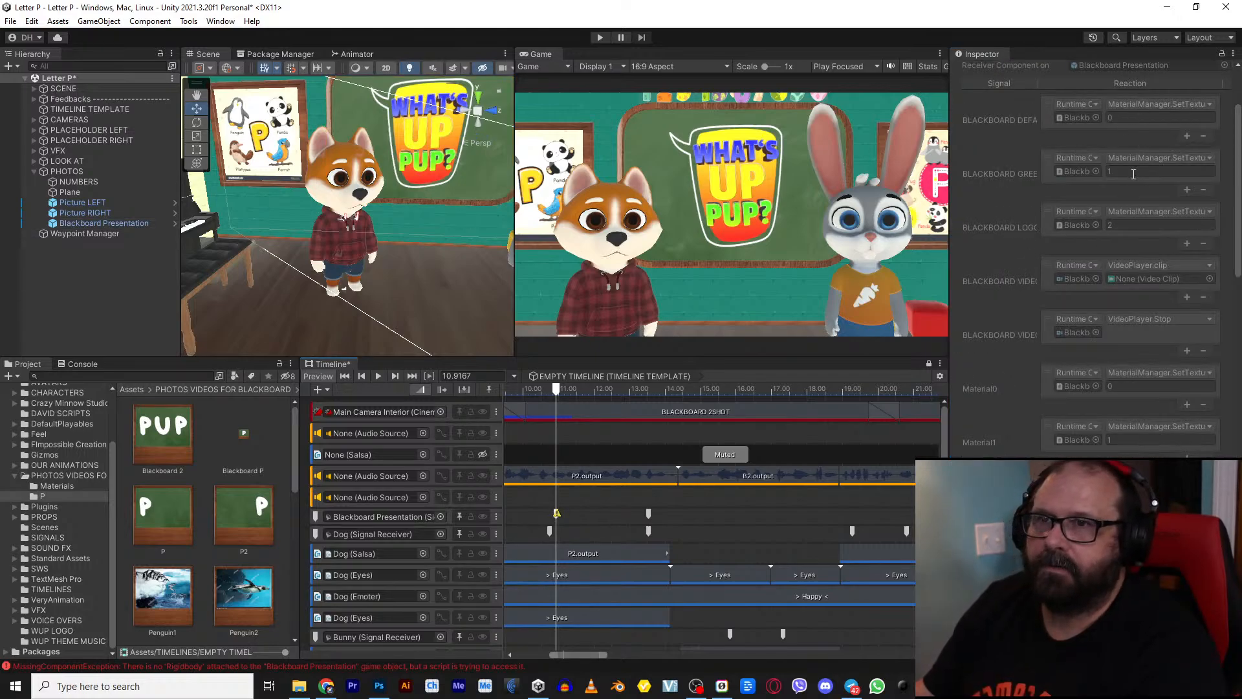
{"action": "scroll", "coordinate": [1132, 139], "scroll_direction": "up", "scroll_amount": 3}
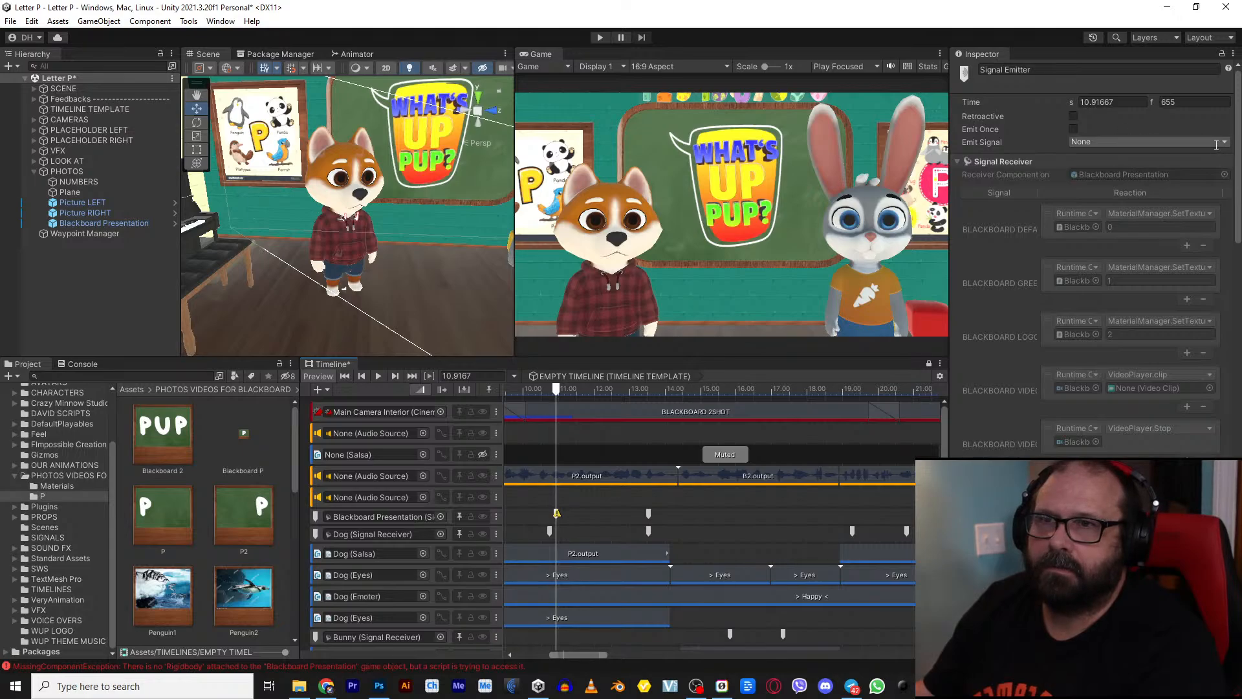
{"action": "left_click", "coordinate": [1145, 141]}
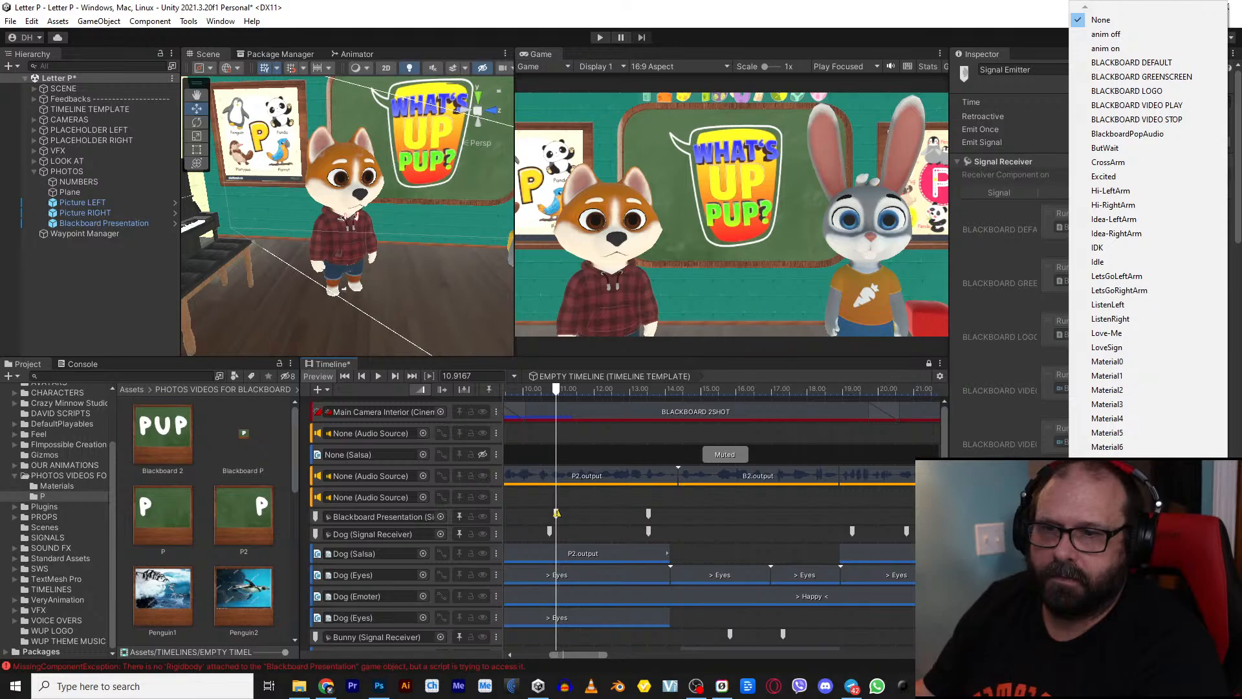
{"action": "scroll", "coordinate": [1138, 233], "scroll_direction": "down", "scroll_amount": 5}
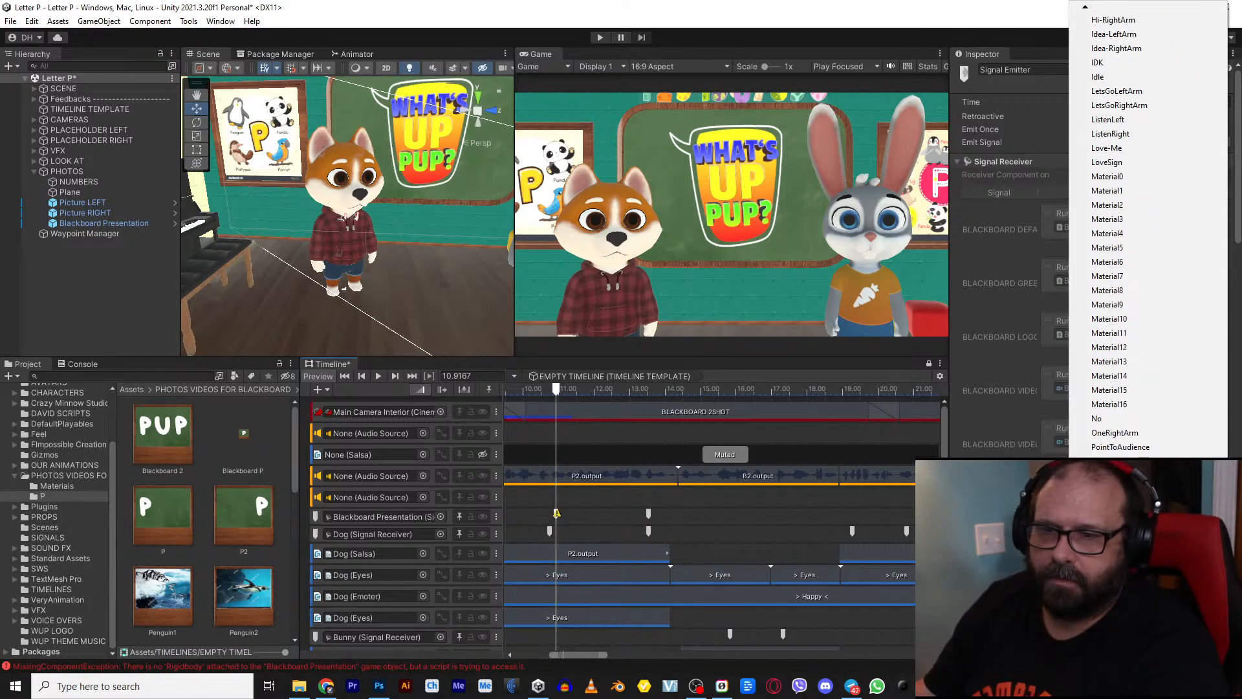
{"action": "scroll", "coordinate": [1158, 233], "scroll_direction": "down", "scroll_amount": 3}
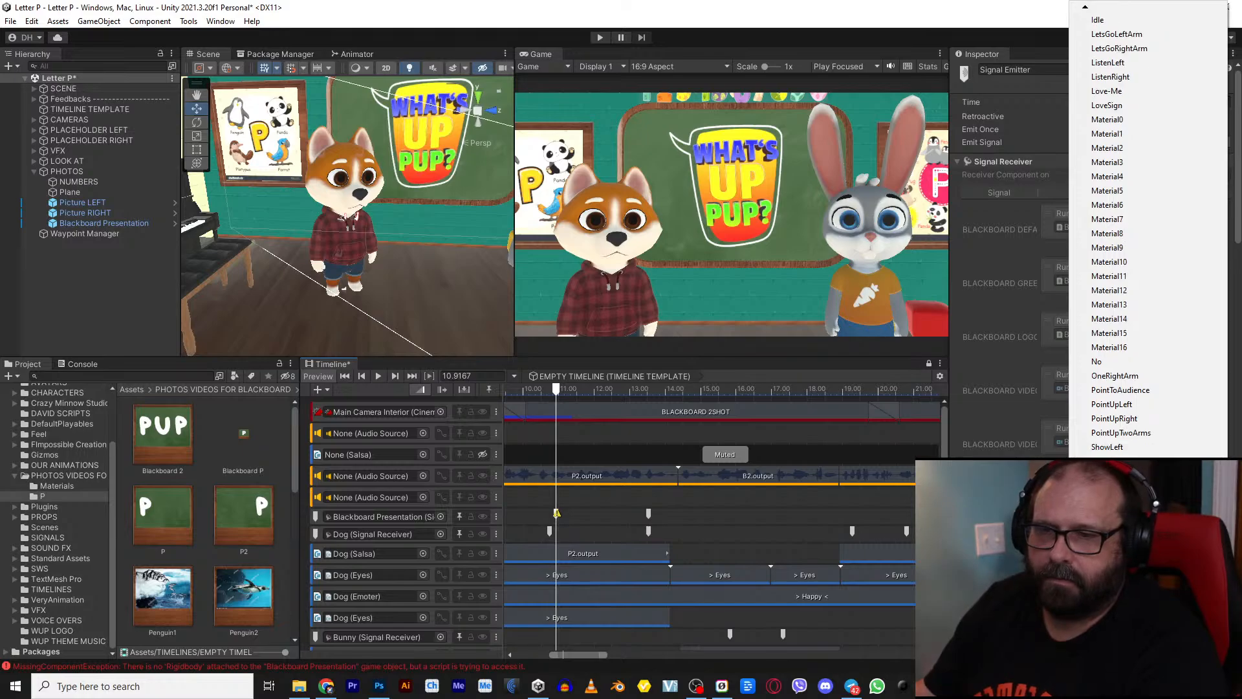
{"action": "left_click", "coordinate": [1119, 688]}
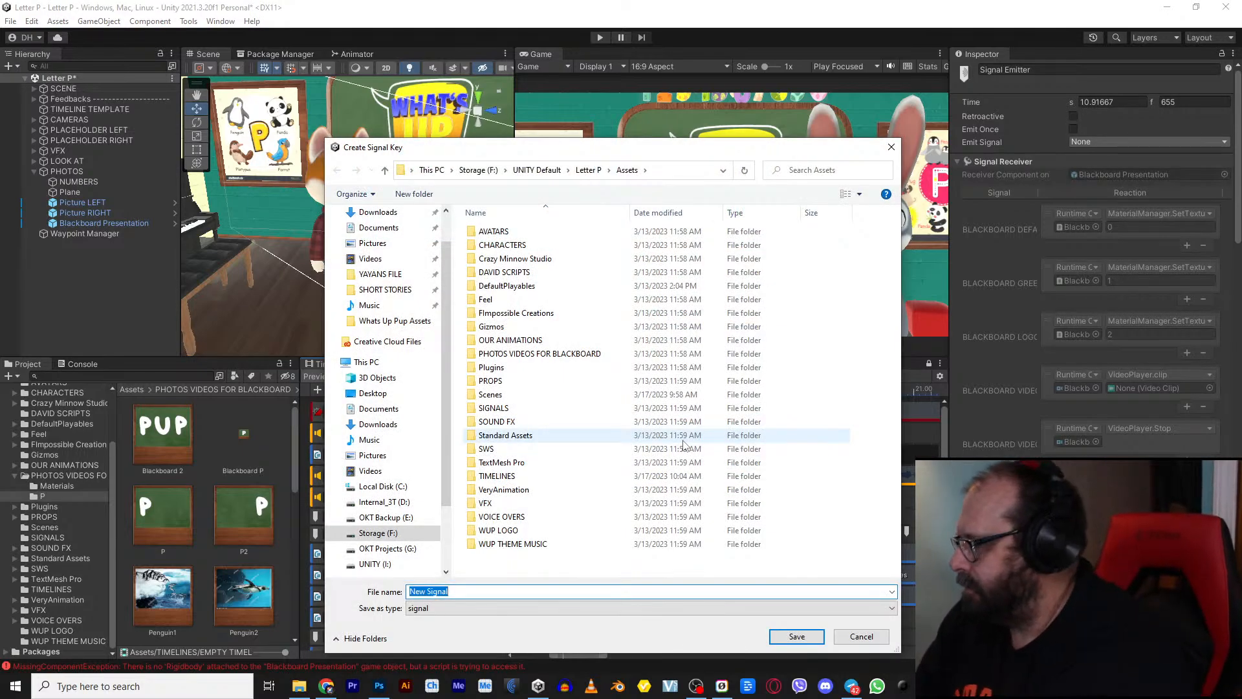
{"action": "type", "text": "Material"}
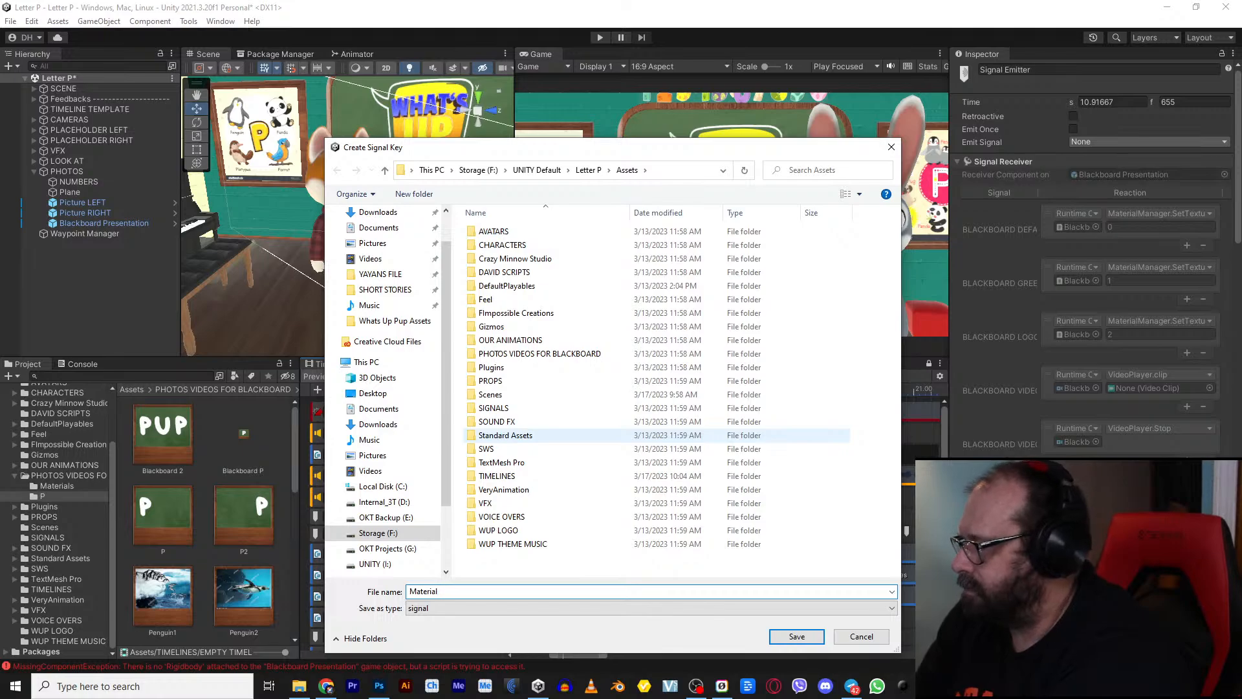
{"action": "type", "text": "17"}
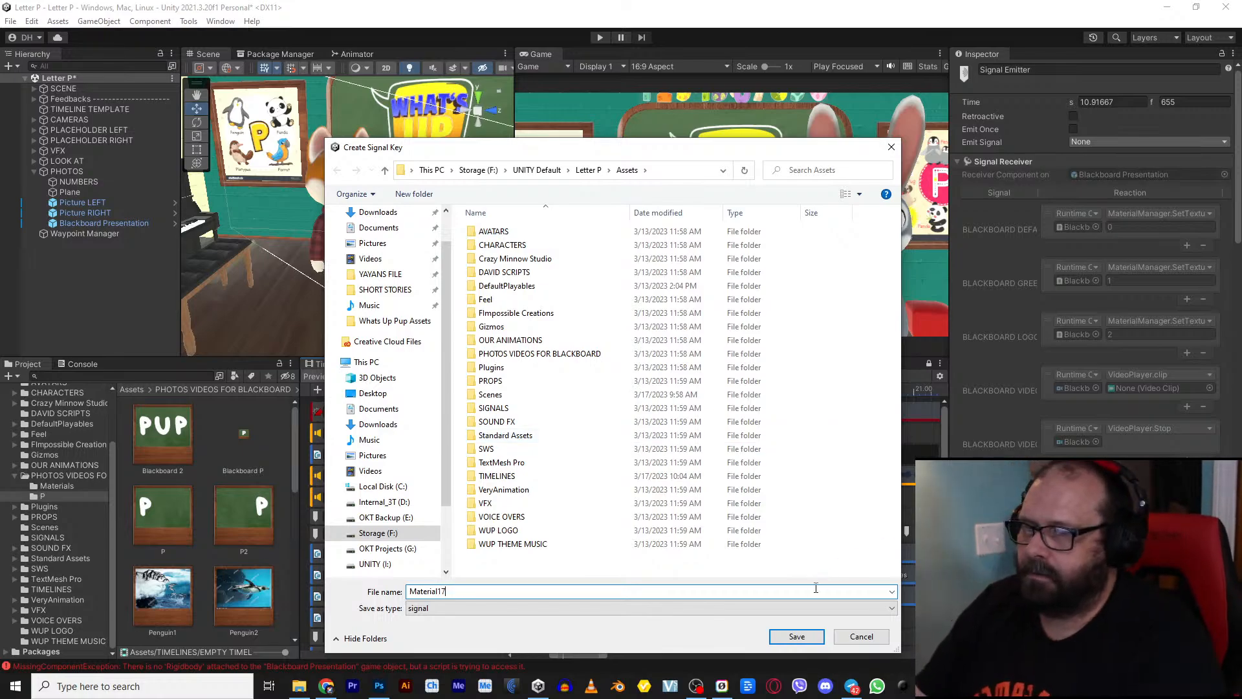
{"action": "left_click", "coordinate": [794, 635]}
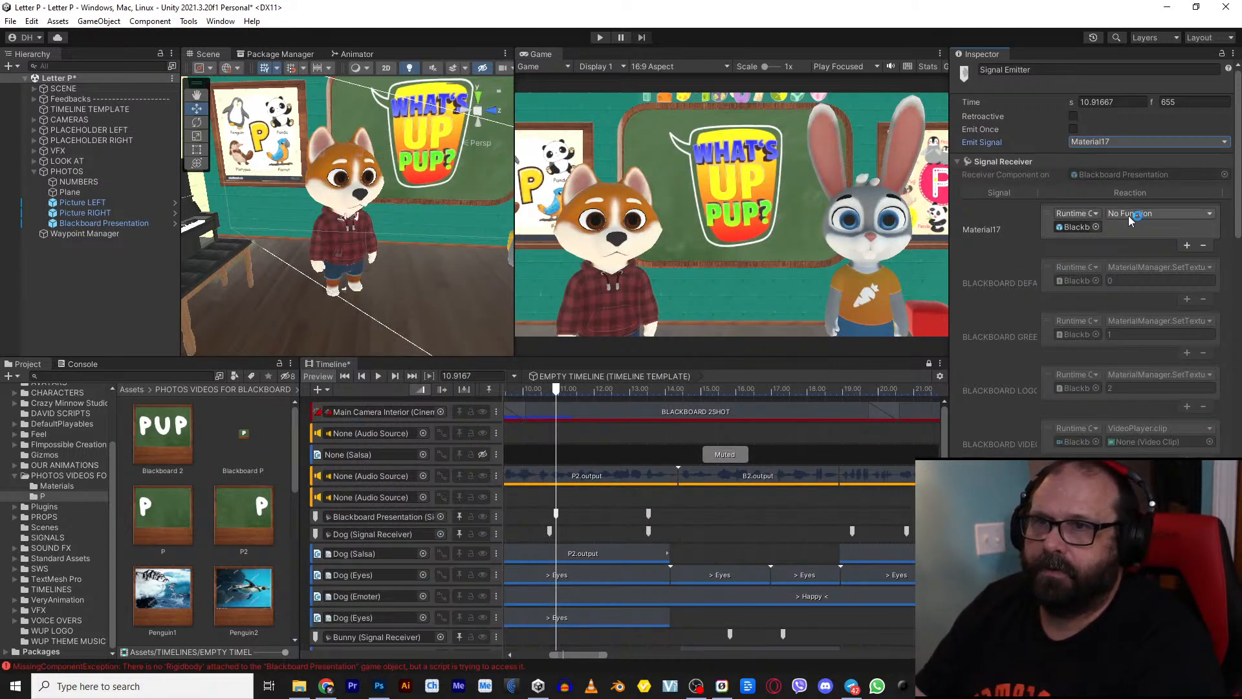
Step: Set the Material17 reaction to the MaterialManager's SetTexture function with index 17
{"action": "left_click", "coordinate": [1131, 215]}
{"action": "mouse_move", "coordinate": [1145, 332]}
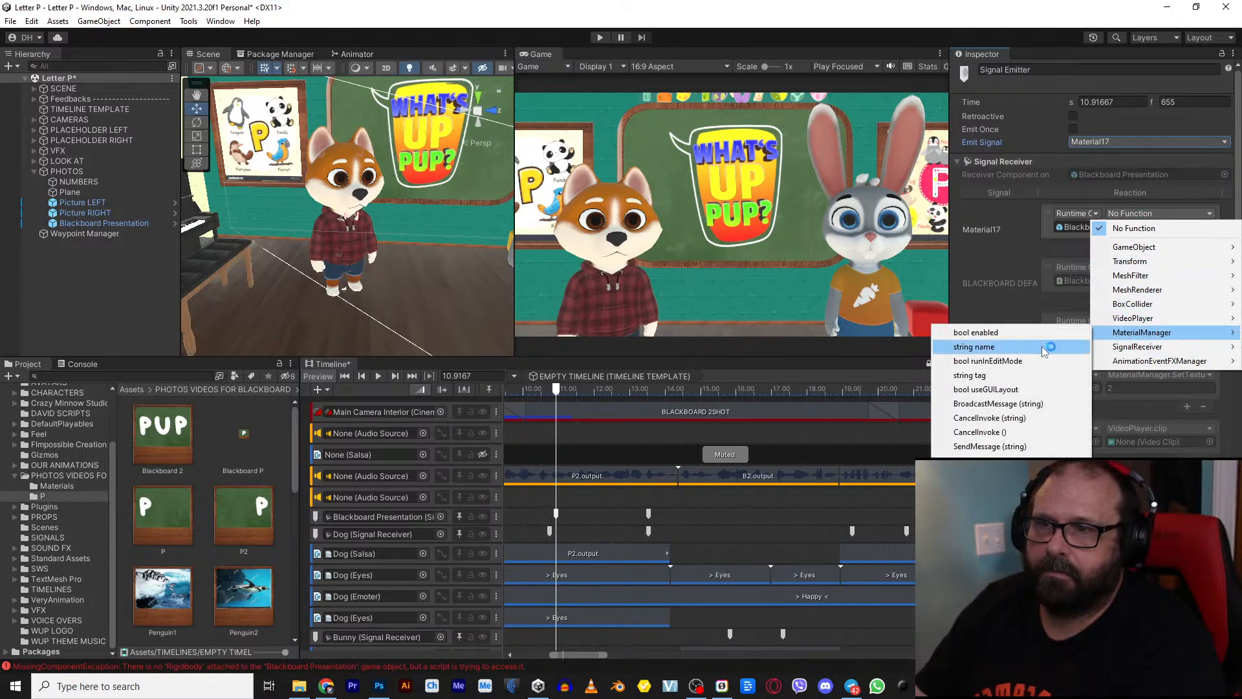
{"action": "left_click", "coordinate": [1013, 474]}
{"action": "left_click", "coordinate": [1121, 229]}
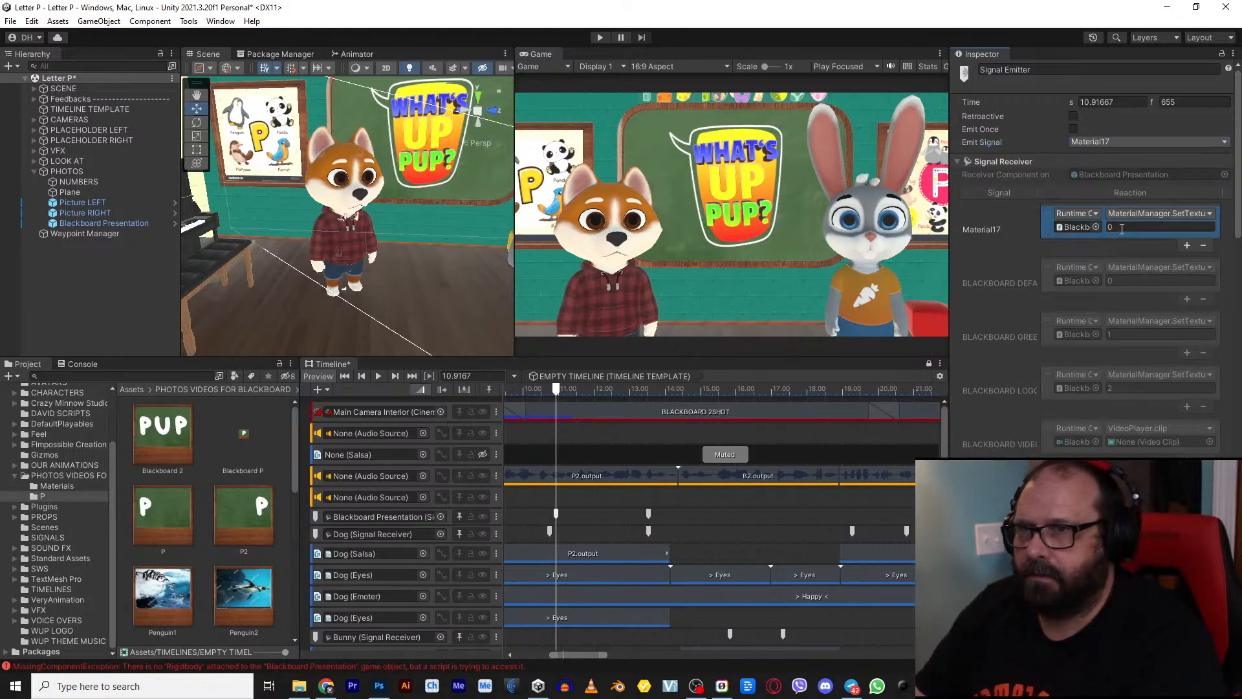
{"action": "left_click", "coordinate": [1122, 229]}
{"action": "type", "text": "17"}
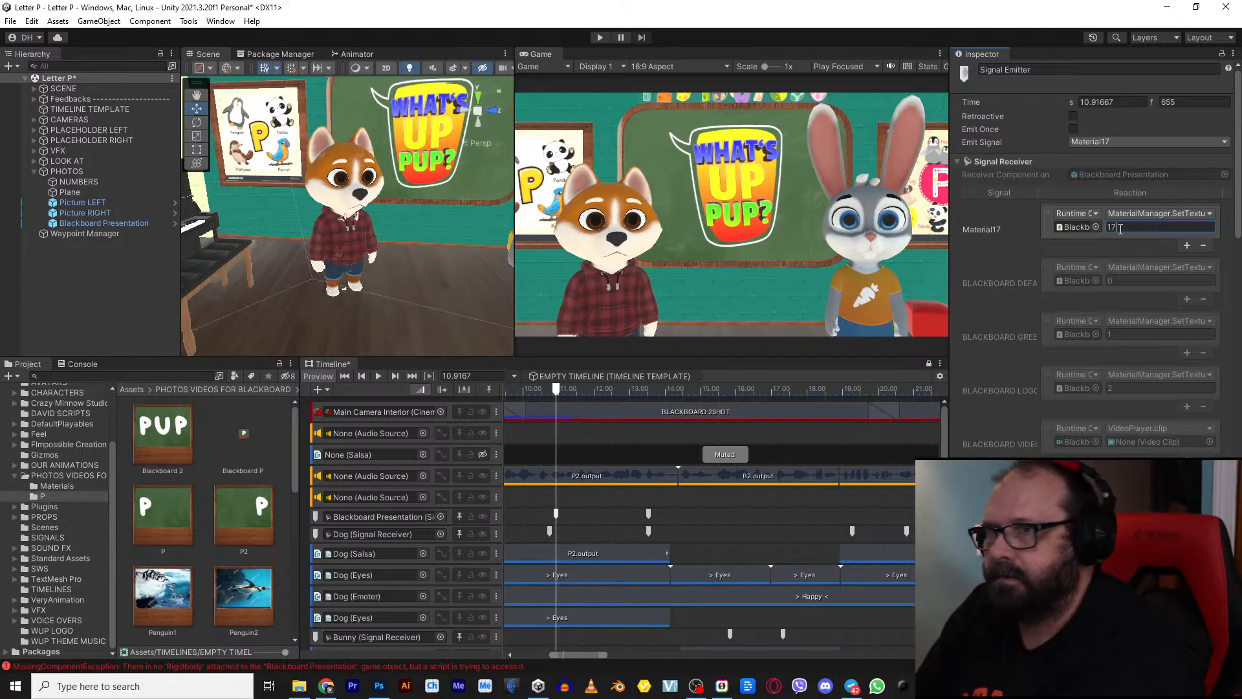
Step: Mute the audio track holding the P2.output clip and test-play the scene with the playhead at 10.4
{"action": "left_click", "coordinate": [538, 396]}
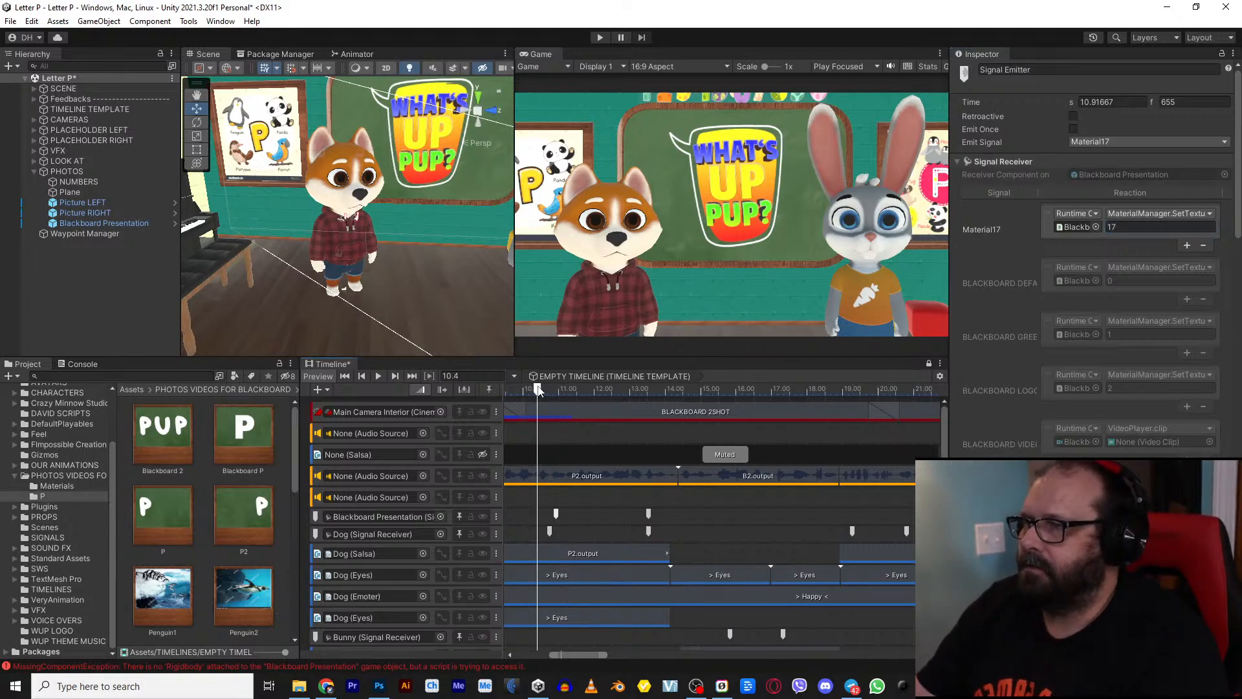
{"action": "left_click", "coordinate": [482, 475]}
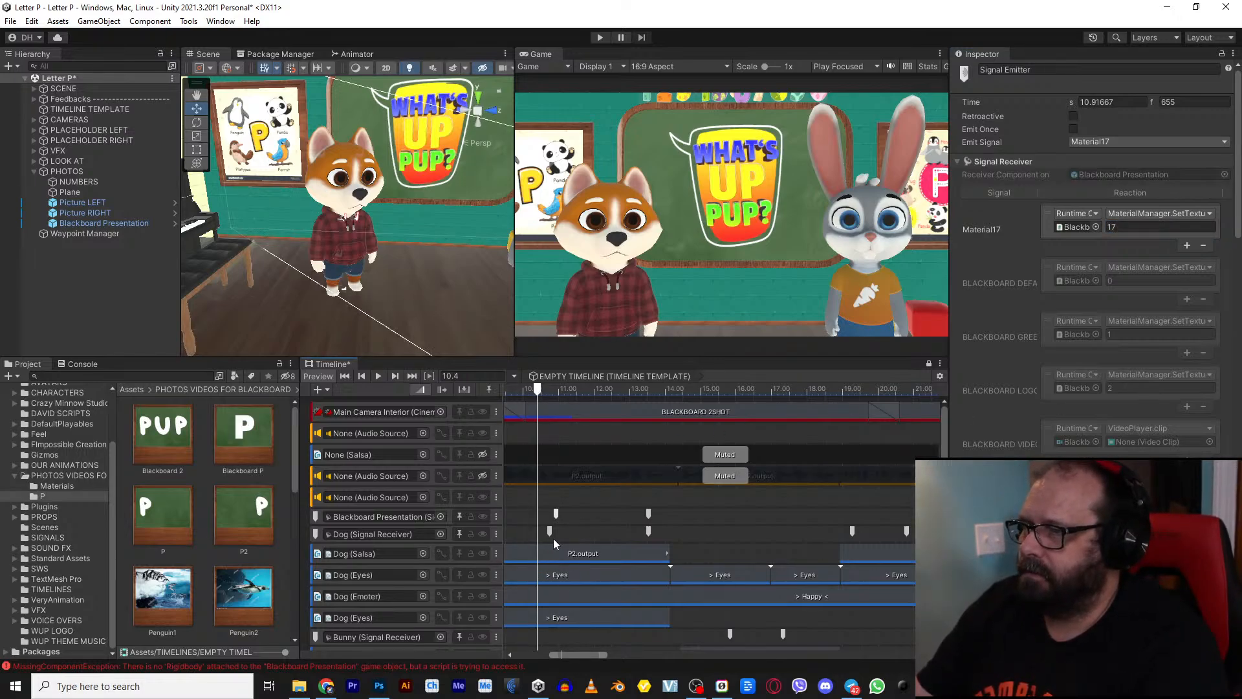
{"action": "left_click", "coordinate": [600, 38]}
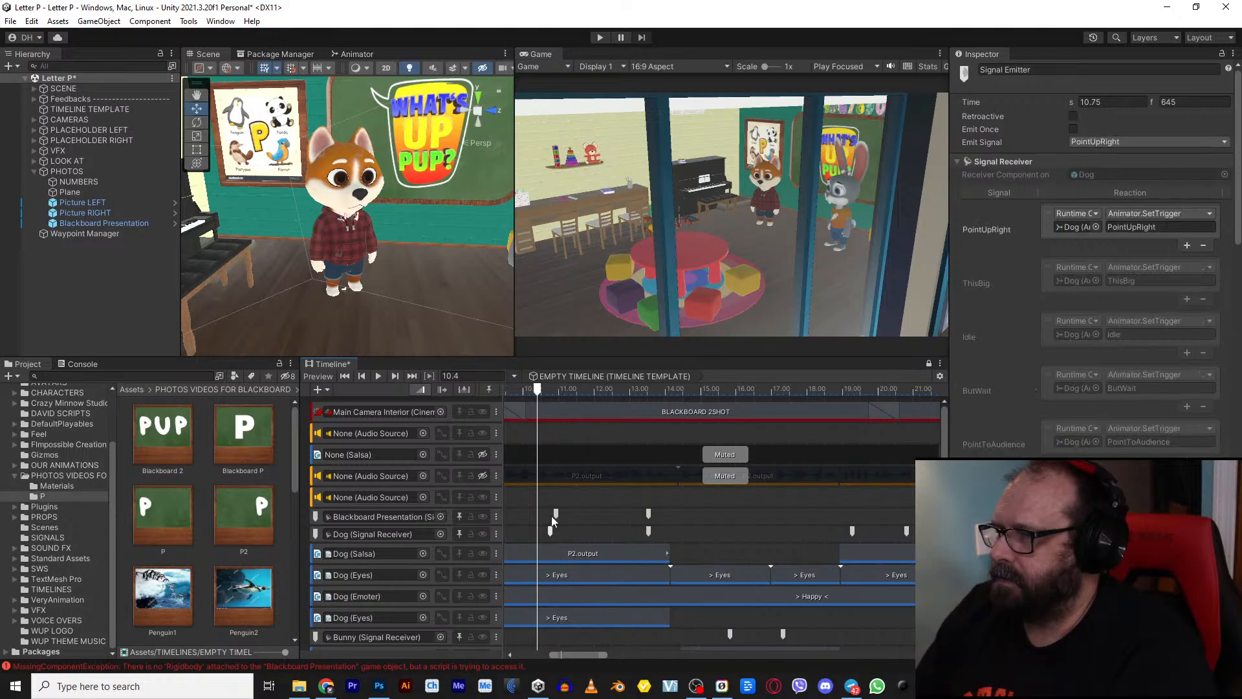
Step: Add a second reaction to the Material17 signal that calls the AnimationEventFXManager's integer-argument function
{"action": "left_click", "coordinate": [1187, 244]}
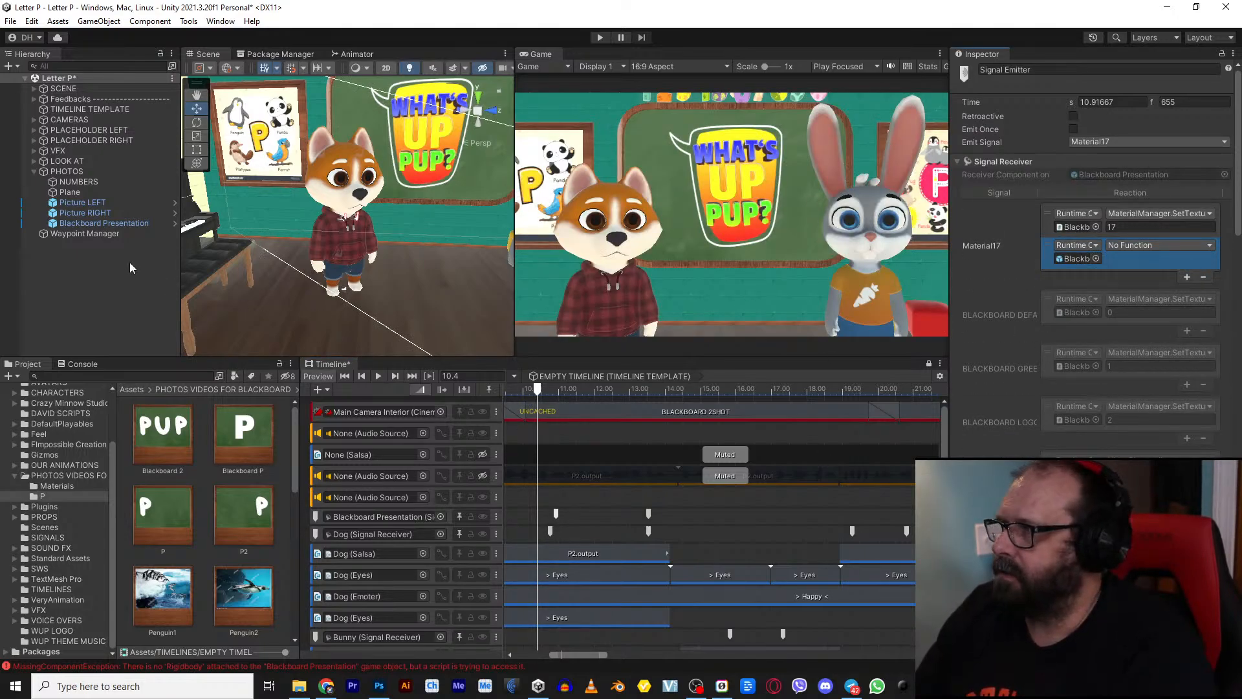
{"action": "left_click", "coordinate": [1127, 249]}
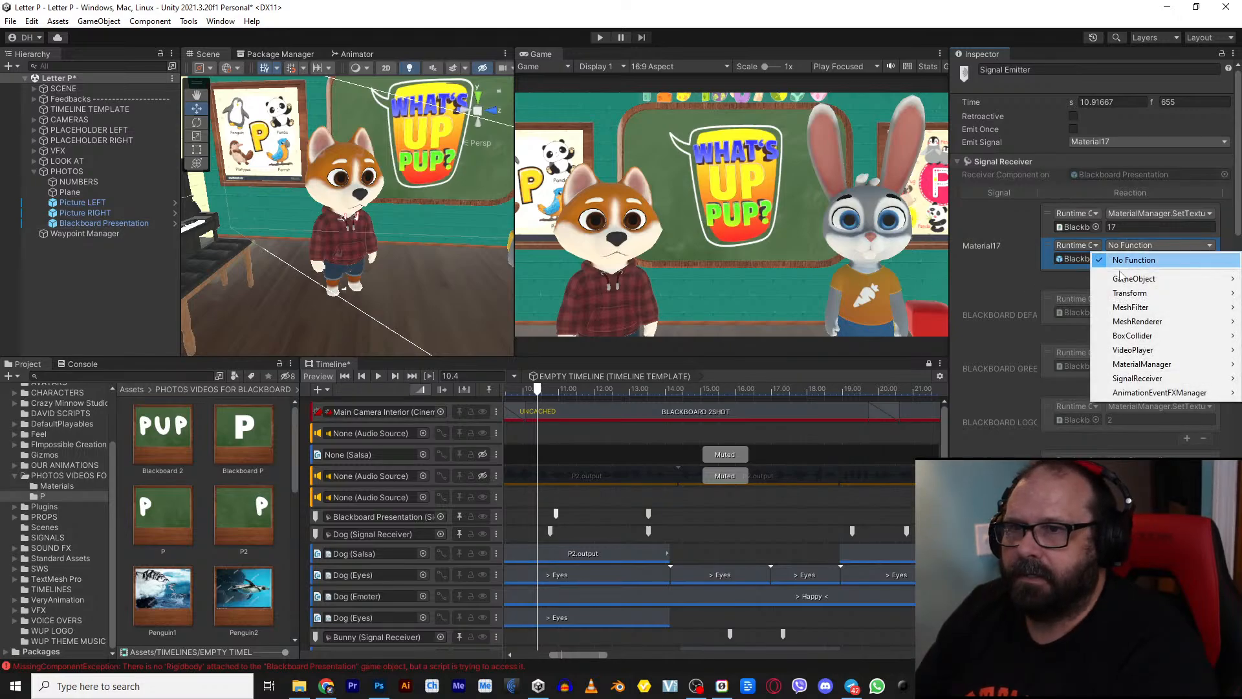
{"action": "mouse_move", "coordinate": [1174, 379]}
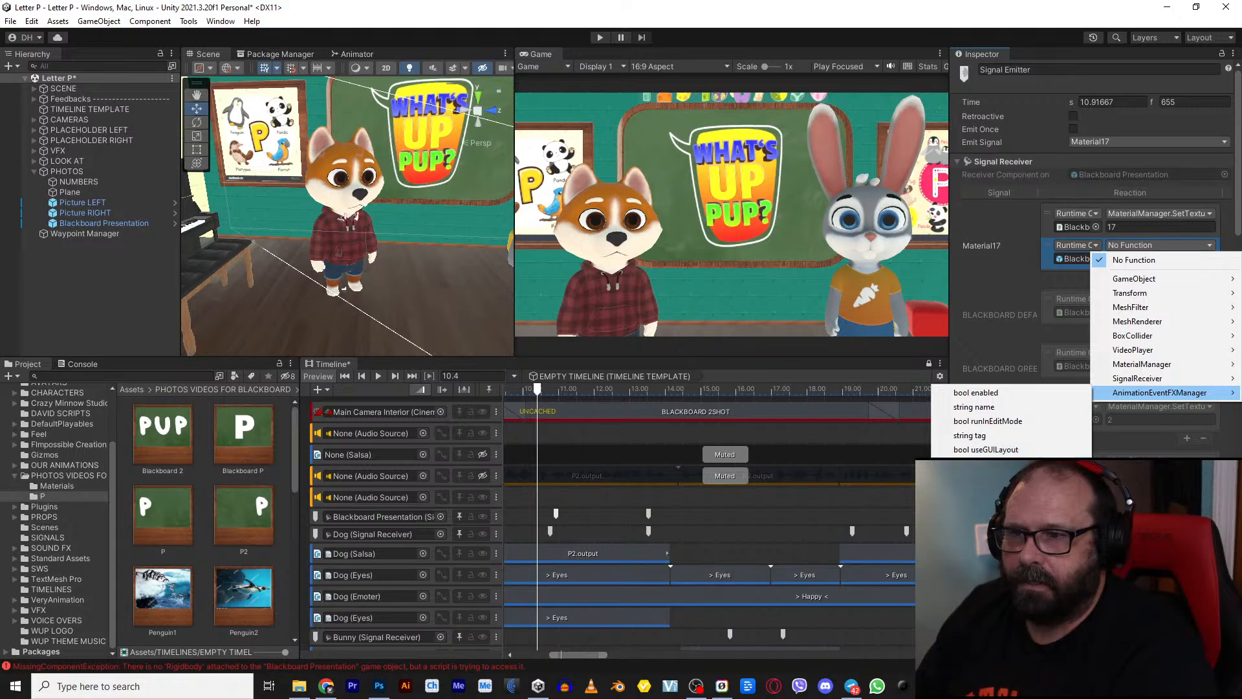
{"action": "left_click", "coordinate": [990, 506]}
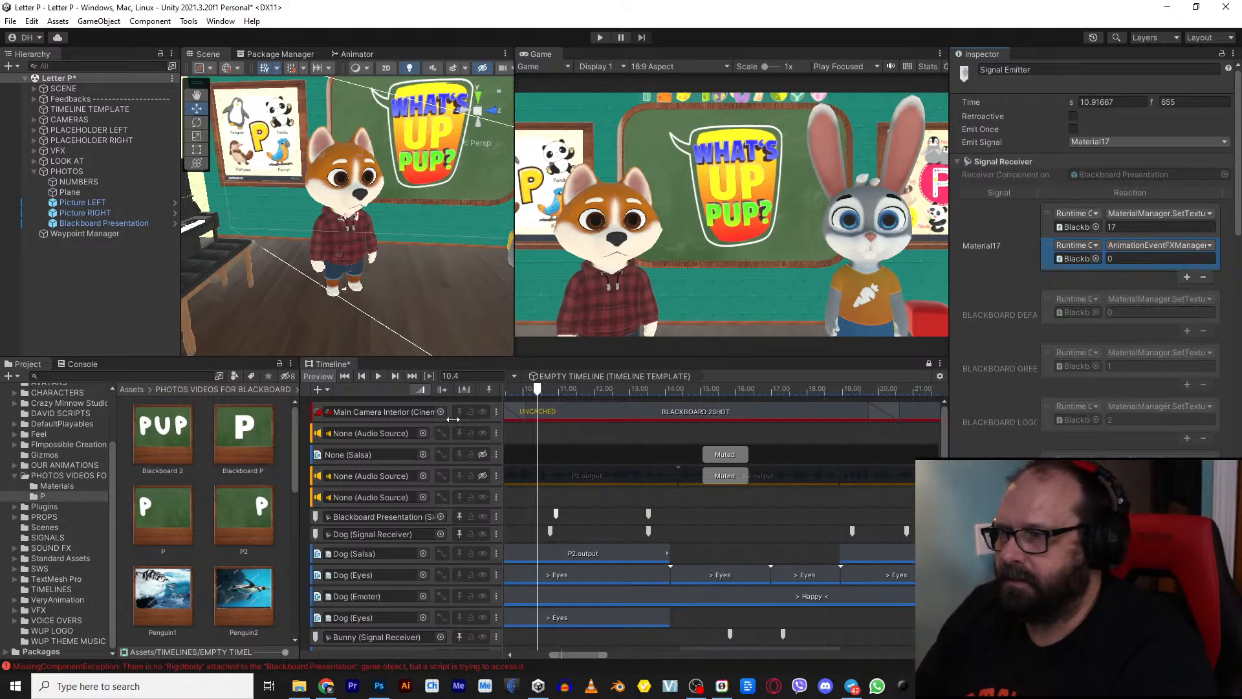
Step: Move the playhead to 10.2 and examine the components of the Blackboard Presentation object
{"action": "left_click_drag", "start_coordinate": [538, 394], "coordinate": [530, 394]}
{"action": "left_click", "coordinate": [103, 223]}
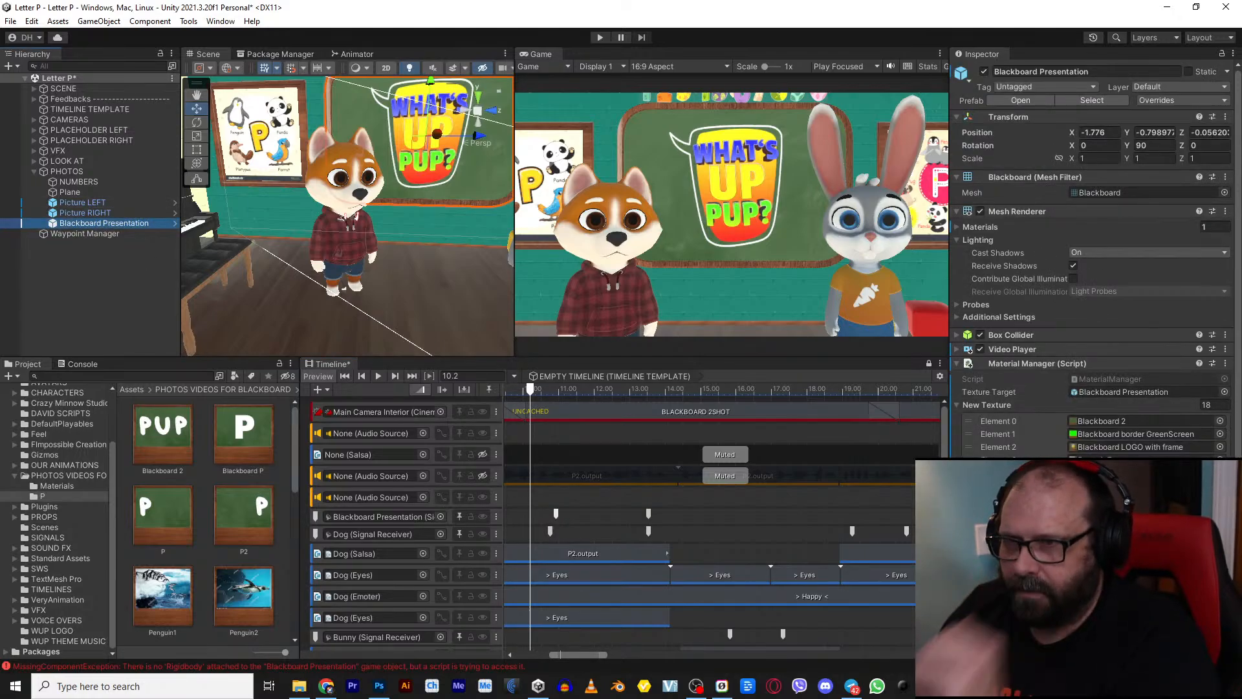
{"action": "scroll", "coordinate": [1093, 291], "scroll_direction": "down", "scroll_amount": 3}
{"action": "scroll", "coordinate": [1093, 291], "scroll_direction": "down", "scroll_amount": 1}
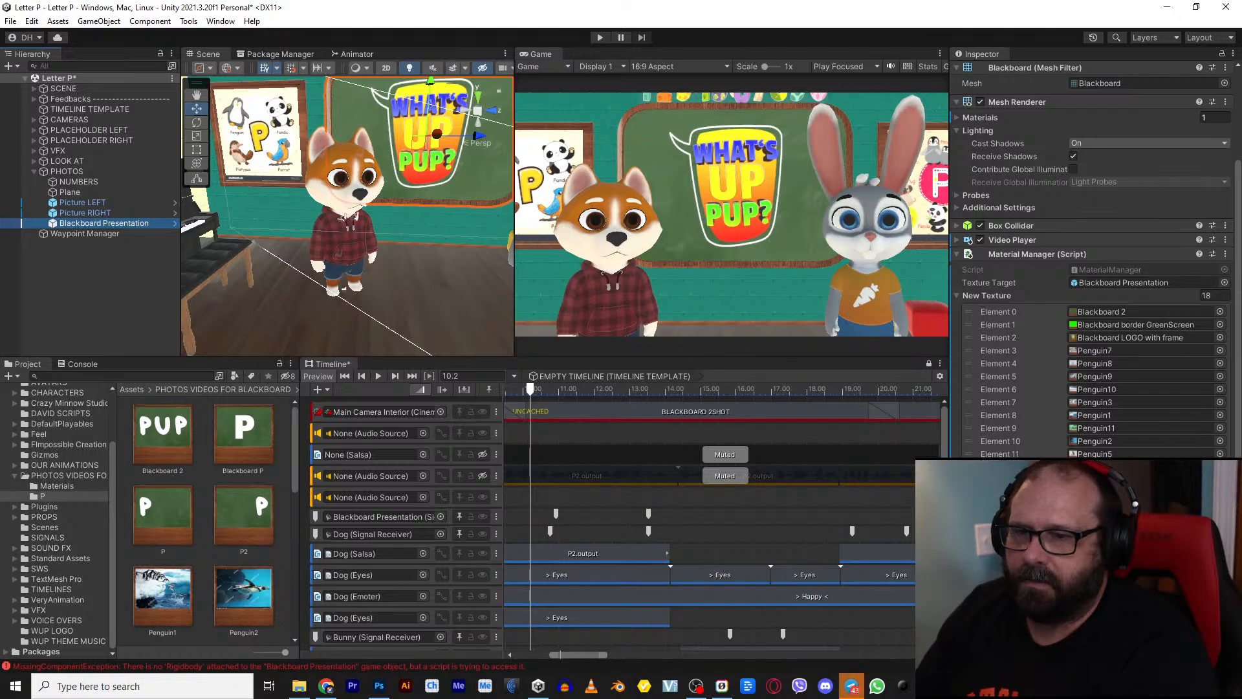
Step: Switch to Telegram, reply "yes" in the open group chat and return to Unity
{"action": "left_click", "coordinate": [852, 685]}
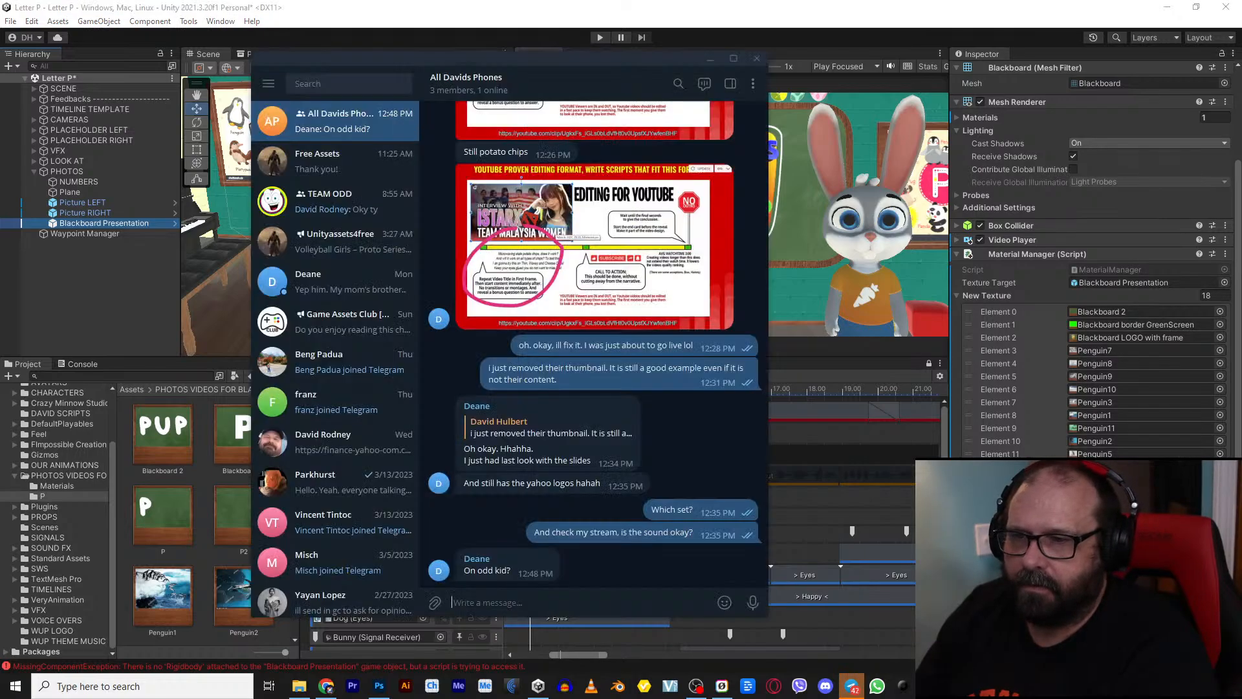
{"action": "type", "text": "yes"}
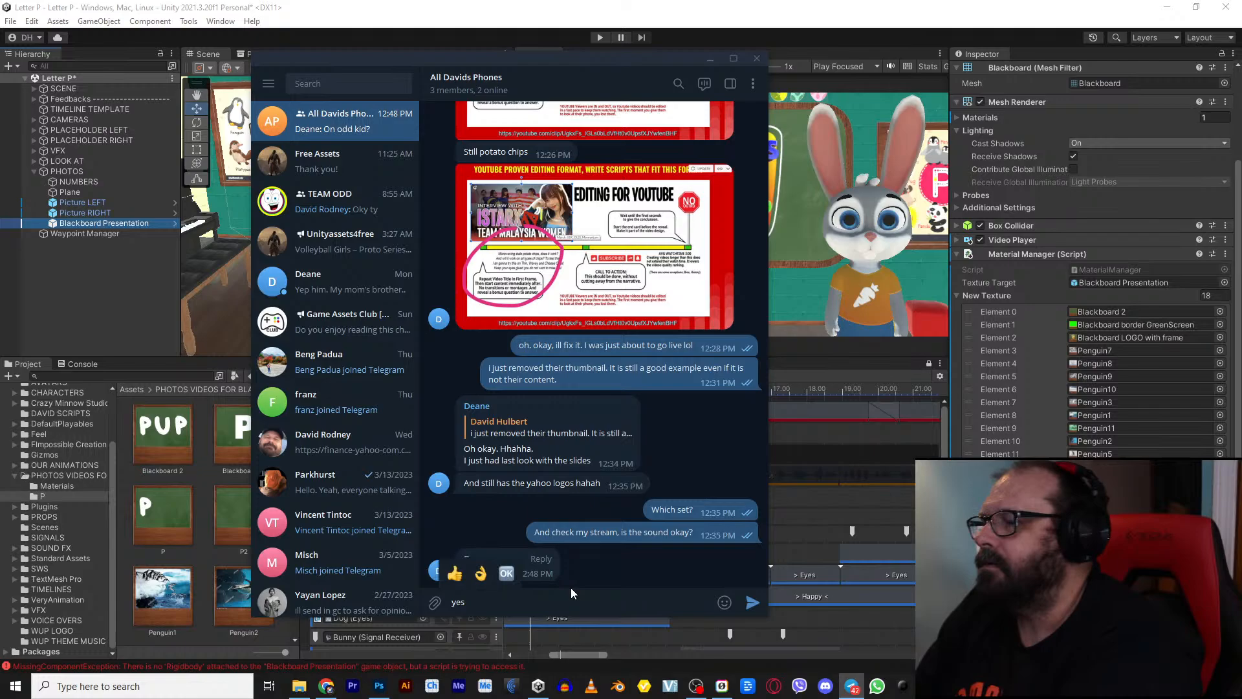
{"action": "key", "text": "Return"}
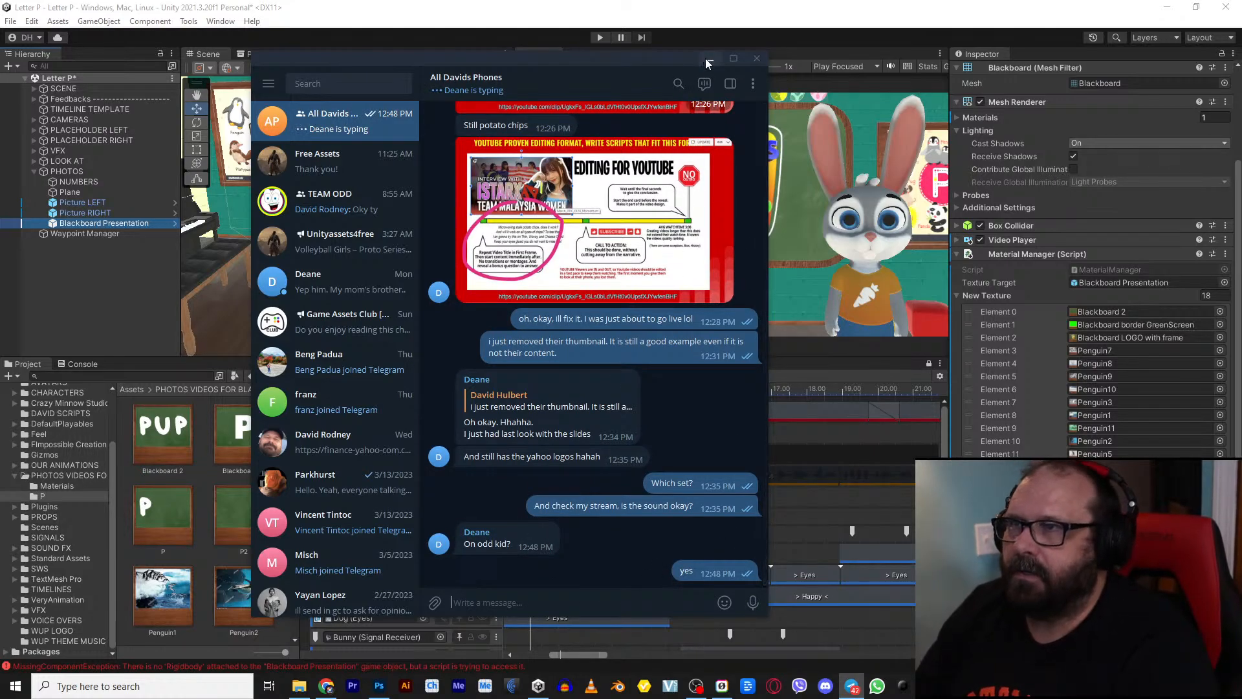
{"action": "left_click", "coordinate": [708, 60]}
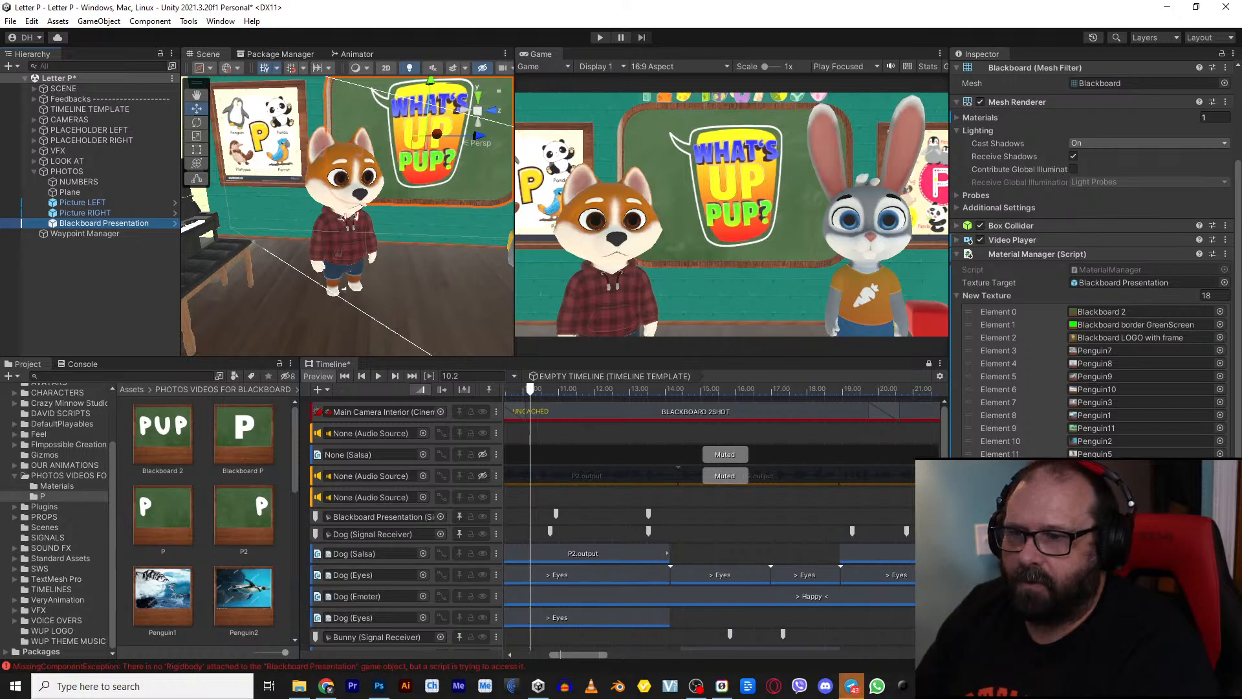
Step: Examine the blackboard's Animation Event FX Manager and the Random Sfx list of RandomAudioPops under Feedbacks
{"action": "left_click_drag", "start_coordinate": [1237, 170], "coordinate": [1237, 257]}
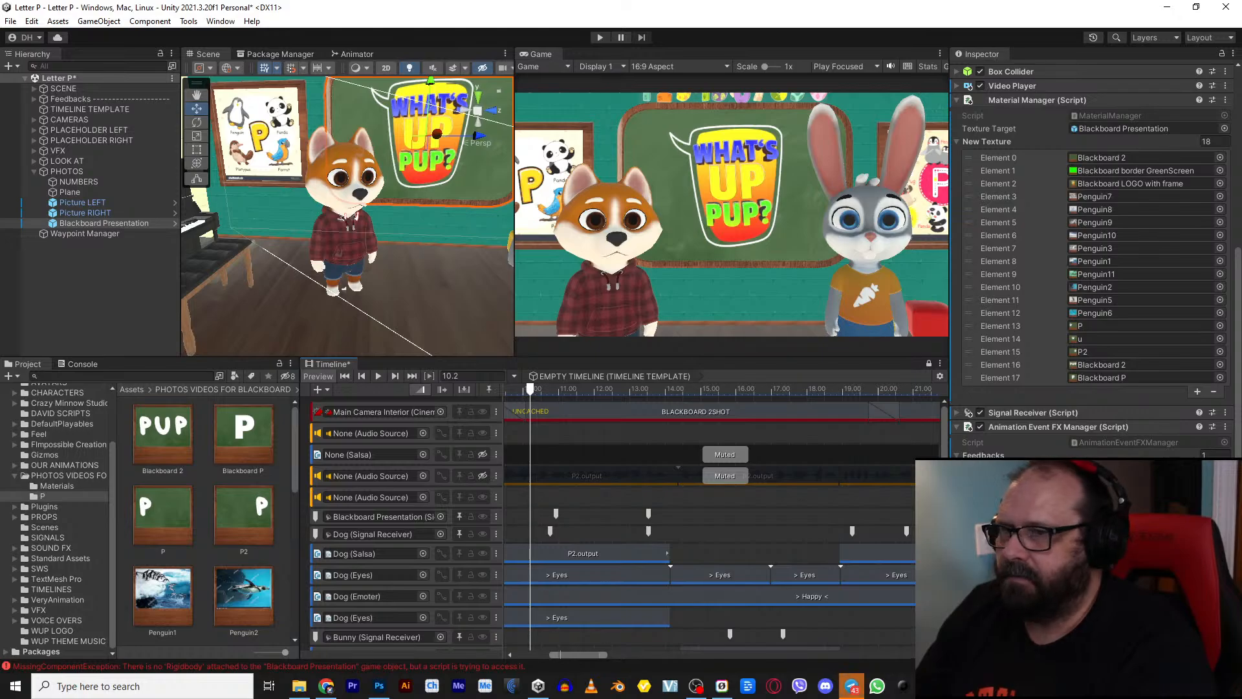
{"action": "left_click", "coordinate": [34, 99]}
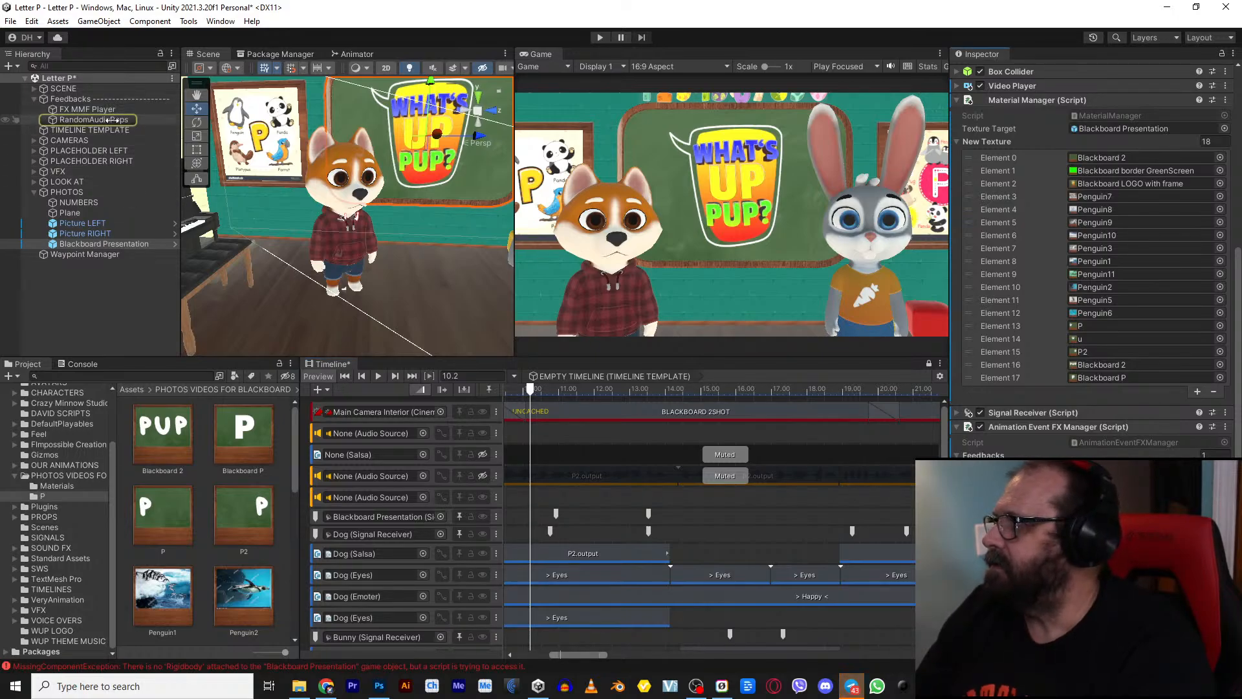
{"action": "left_click", "coordinate": [108, 119]}
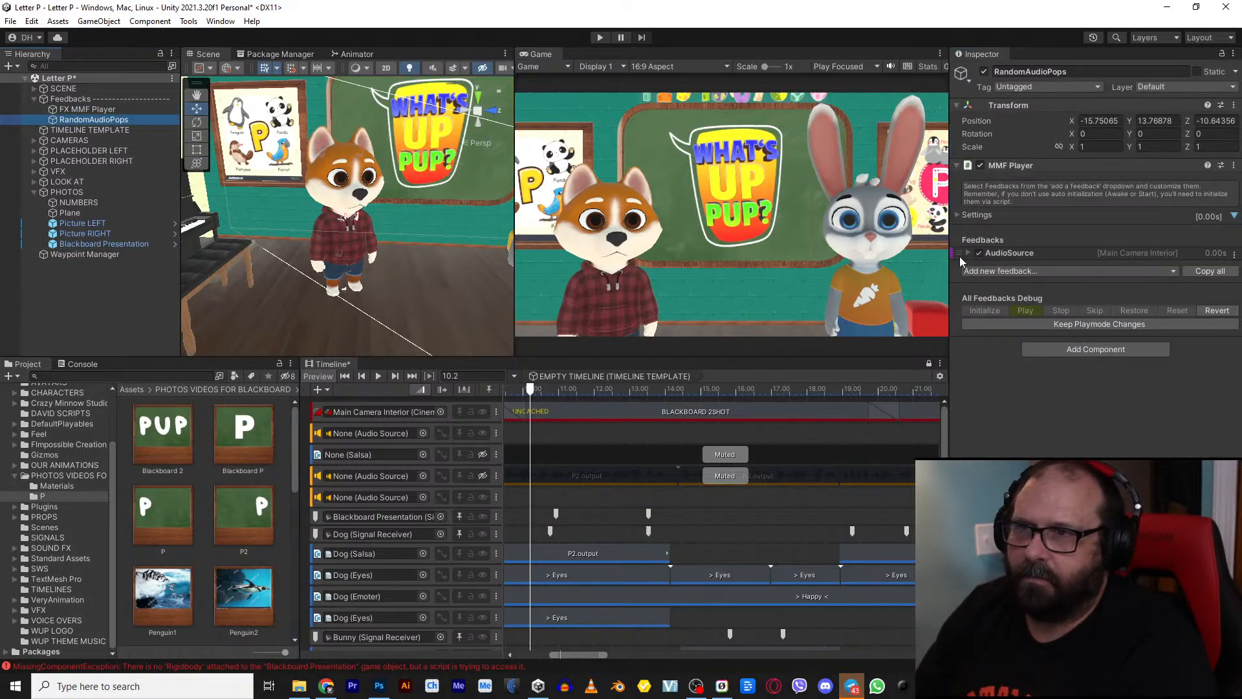
{"action": "left_click", "coordinate": [969, 253]}
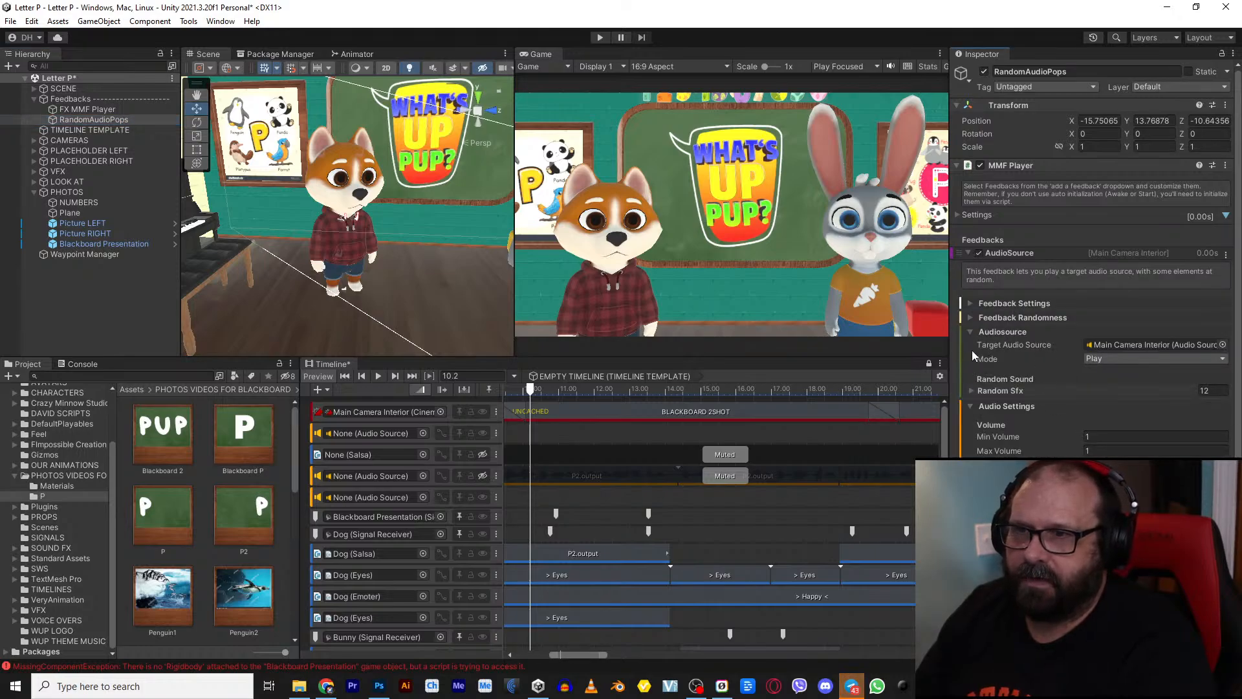
{"action": "left_click", "coordinate": [972, 391]}
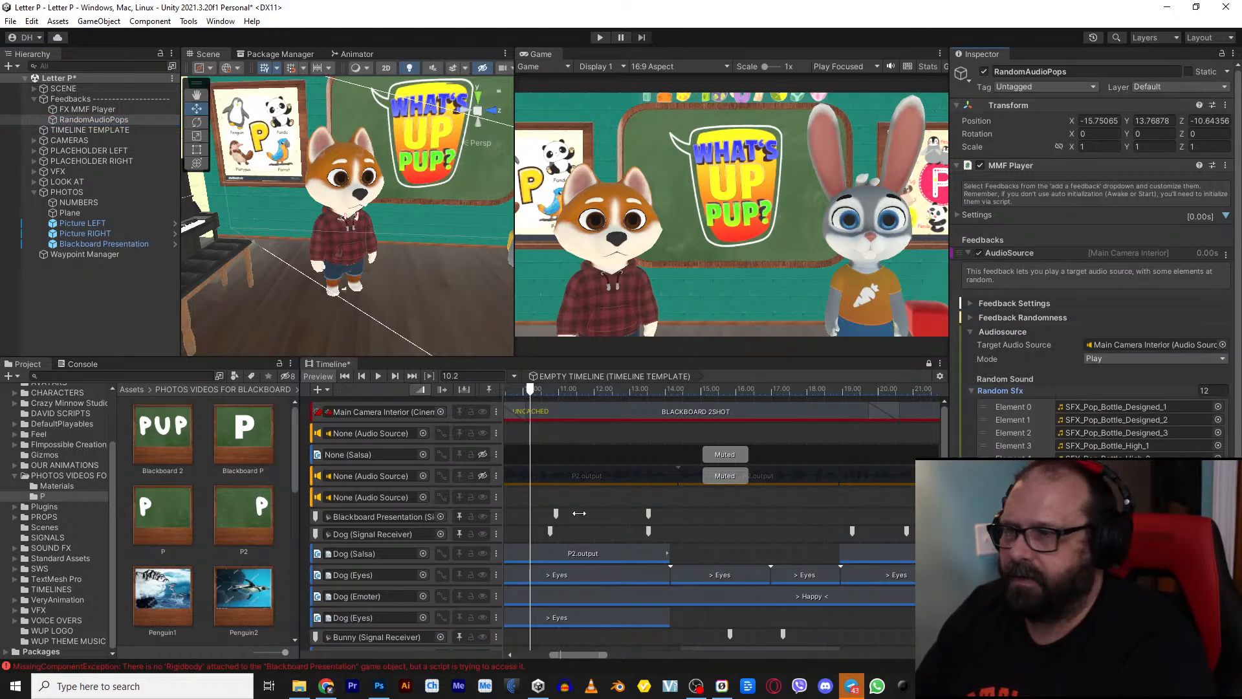
Step: Place the playhead at 9.7667, play-test the scene through the Blackboard Presentation cue and stop playback
{"action": "left_click_drag", "start_coordinate": [526, 388], "coordinate": [515, 389]}
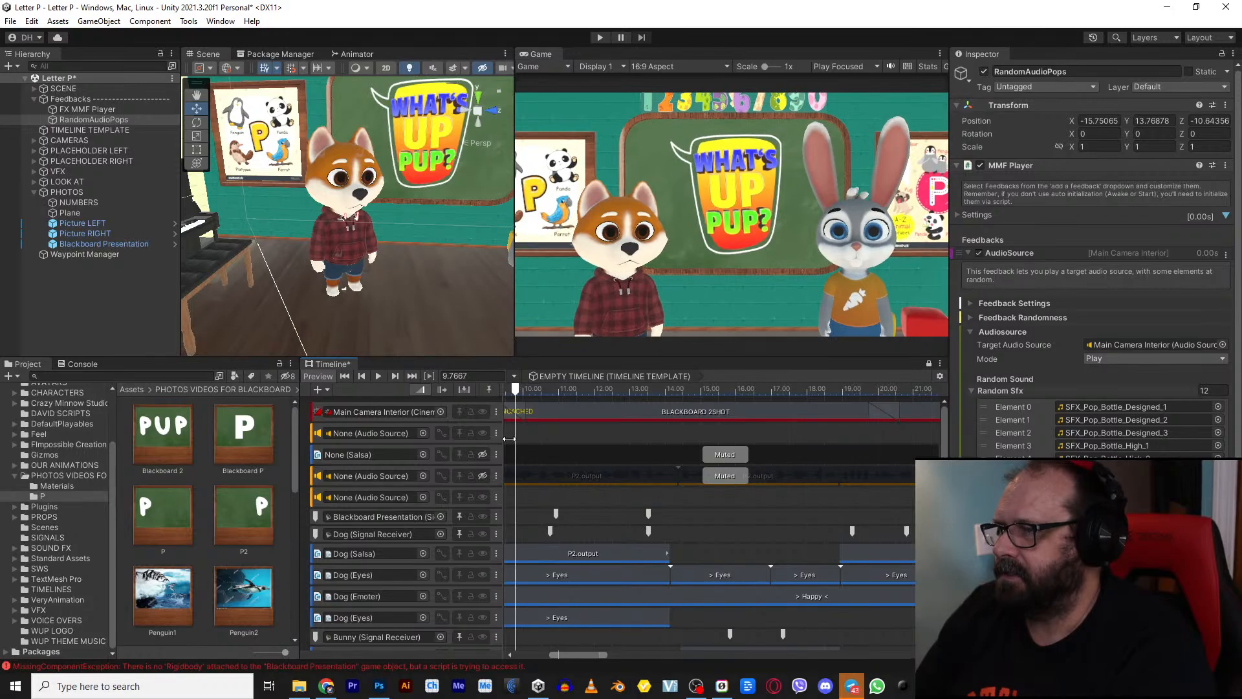
{"action": "left_click", "coordinate": [599, 37]}
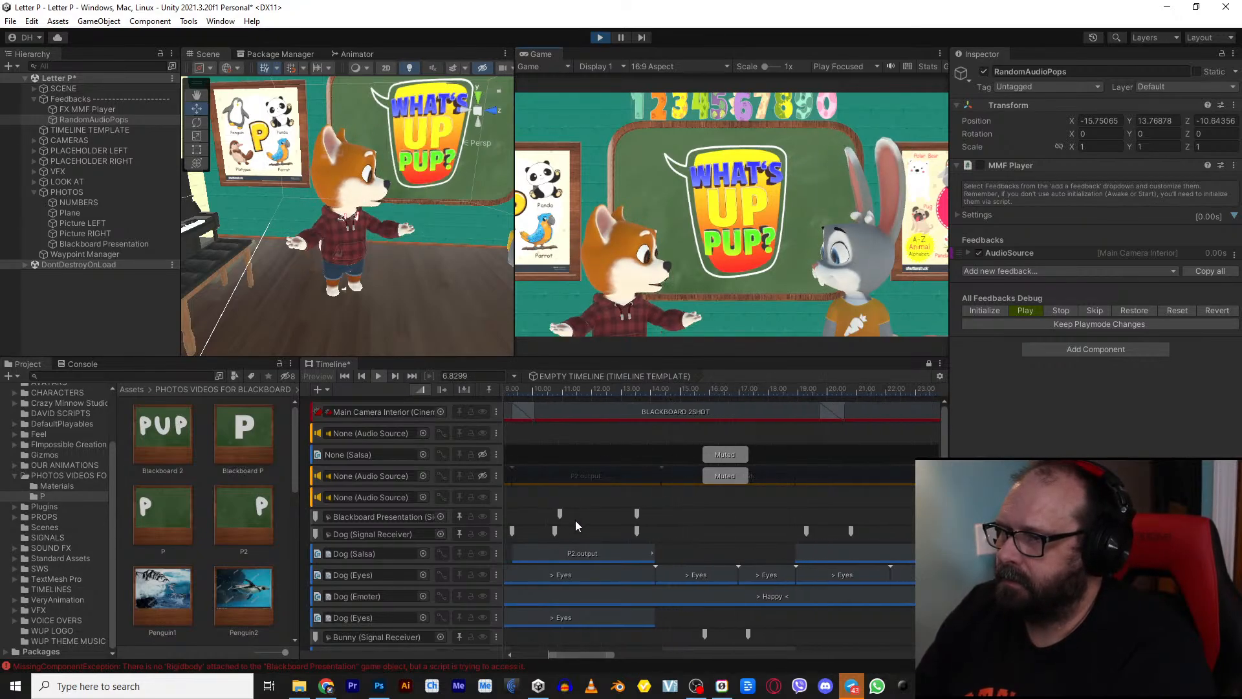
{"action": "scroll", "coordinate": [582, 517], "scroll_direction": "down", "scroll_amount": 3}
{"action": "scroll", "coordinate": [591, 501], "scroll_direction": "up", "scroll_amount": 1}
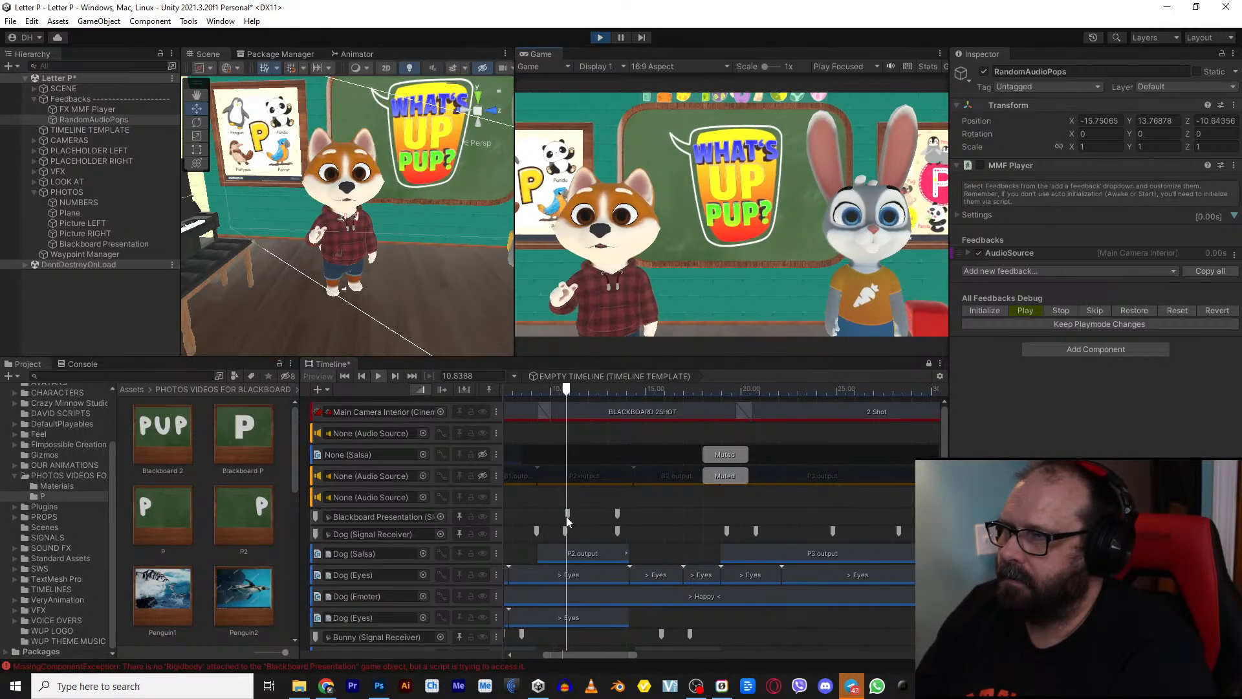
{"action": "key", "text": "ctrl+p"}
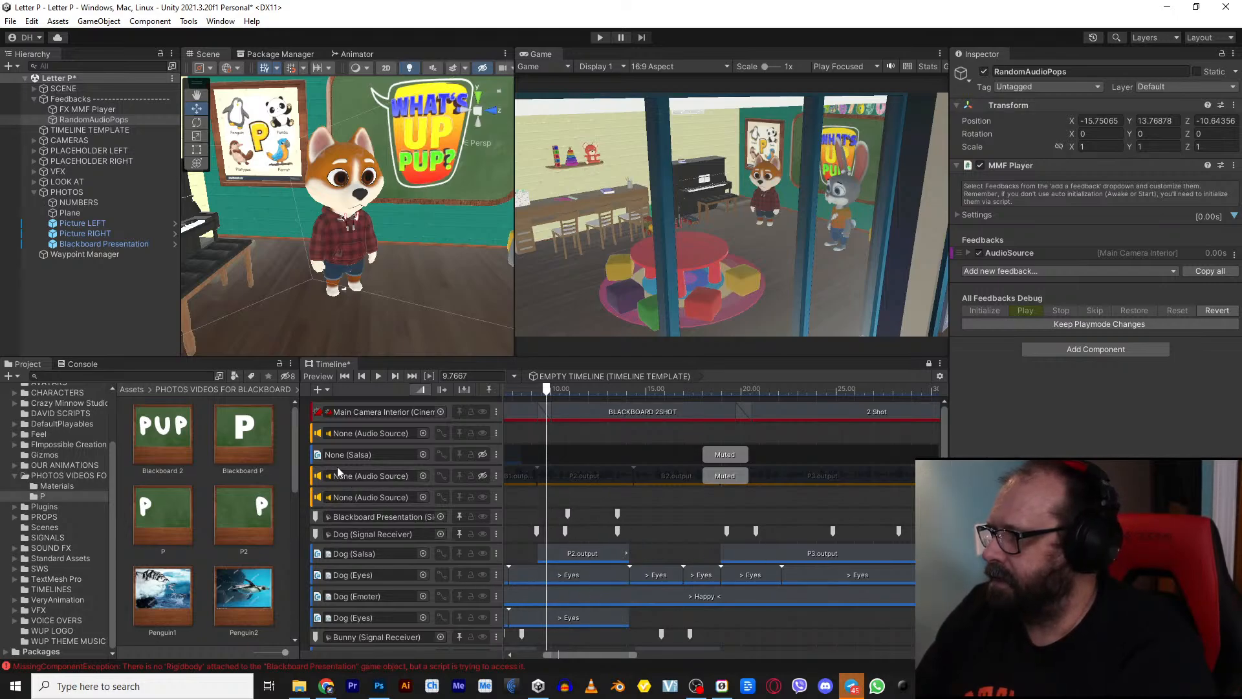
Step: Delete the muted, unassigned Salsa track from the timeline
{"action": "left_click", "coordinate": [496, 453]}
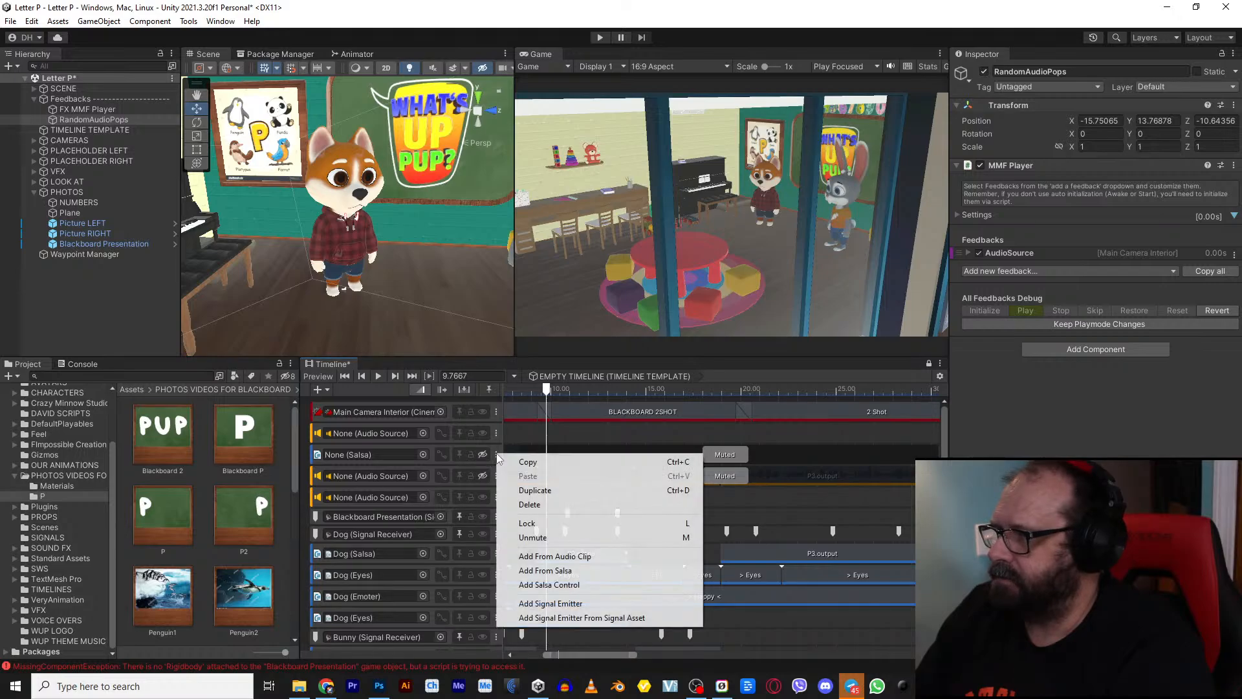
{"action": "left_click", "coordinate": [564, 505]}
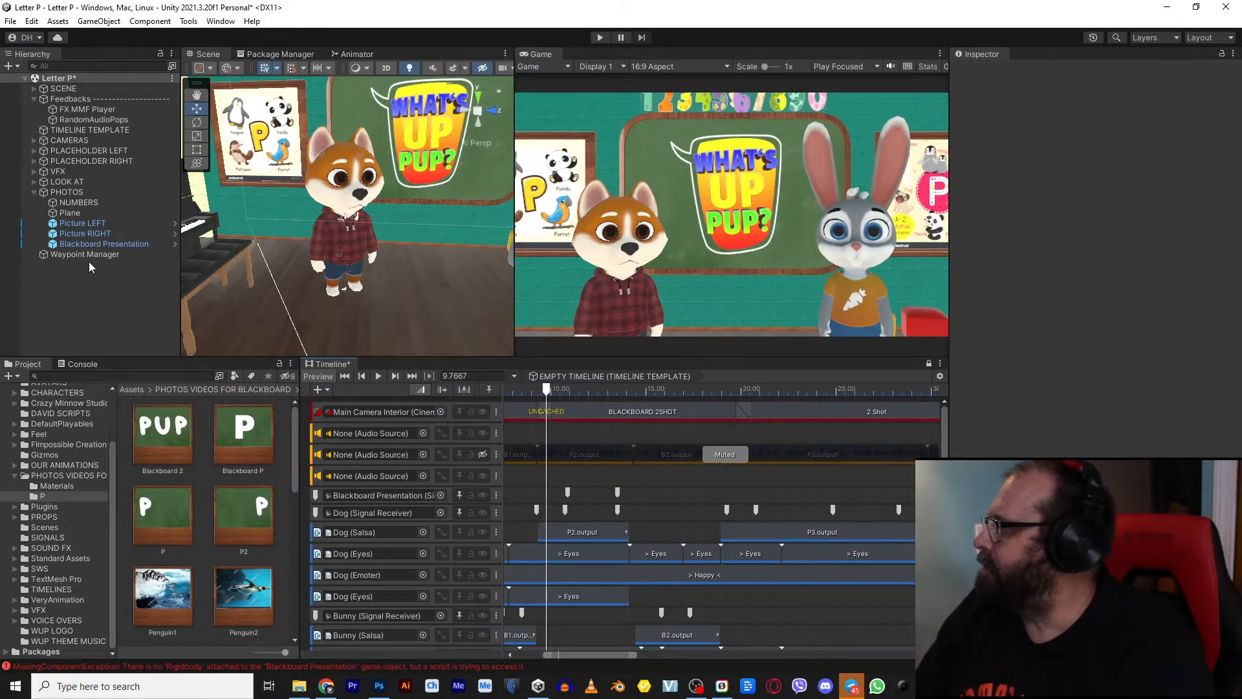
Step: Expand the VFX group in the scene and open the Explosions Variants folder of the Cartoon FX Remaster prefabs in the project's VFX assets
{"action": "left_click", "coordinate": [34, 171]}
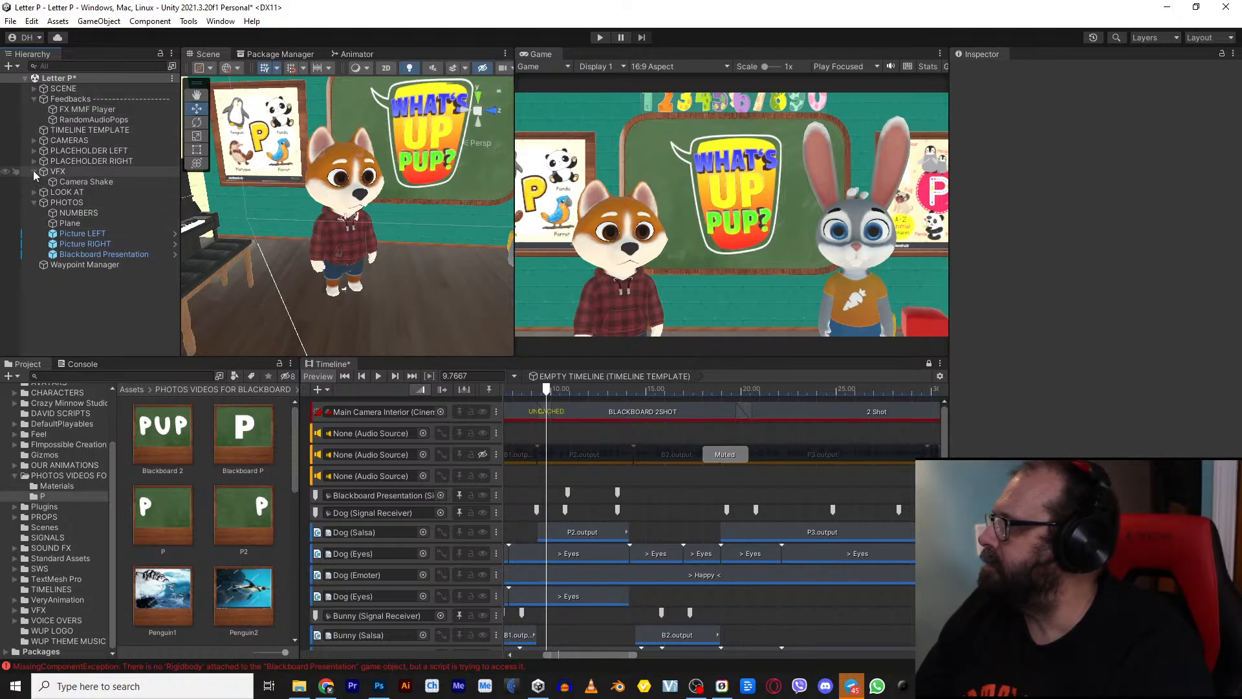
{"action": "double_click", "coordinate": [22, 610]}
{"action": "scroll", "coordinate": [101, 577], "scroll_direction": "down", "scroll_amount": 1}
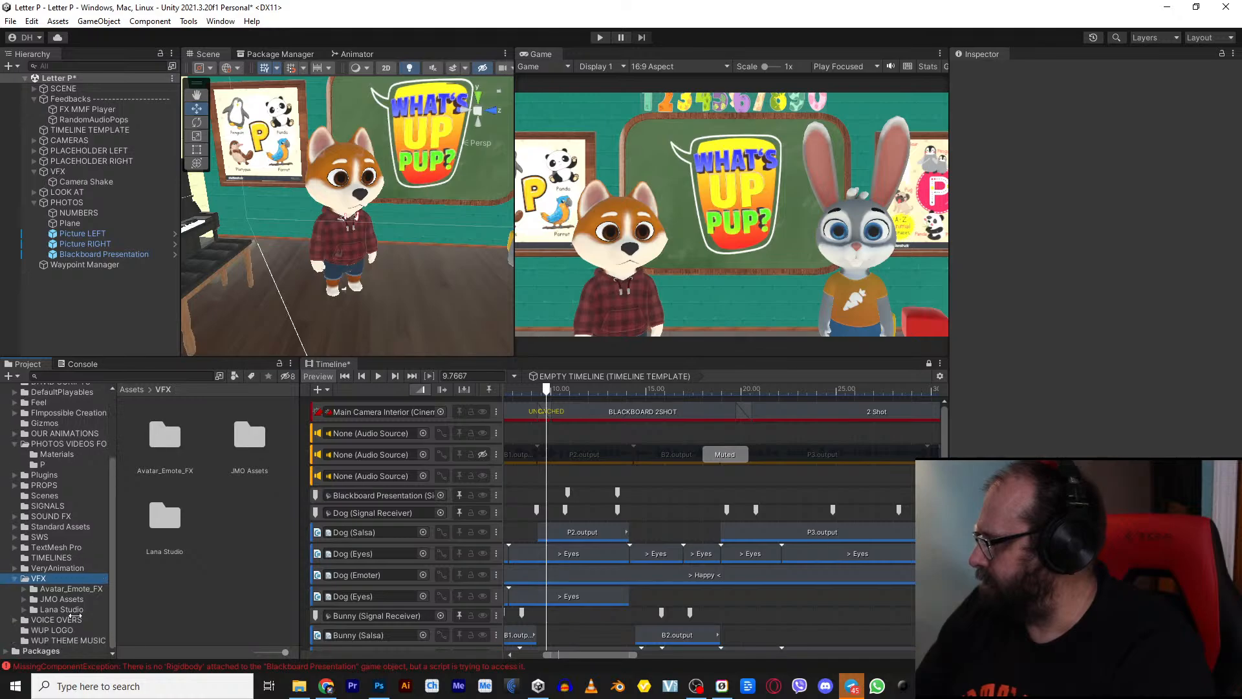
{"action": "left_click", "coordinate": [25, 599]}
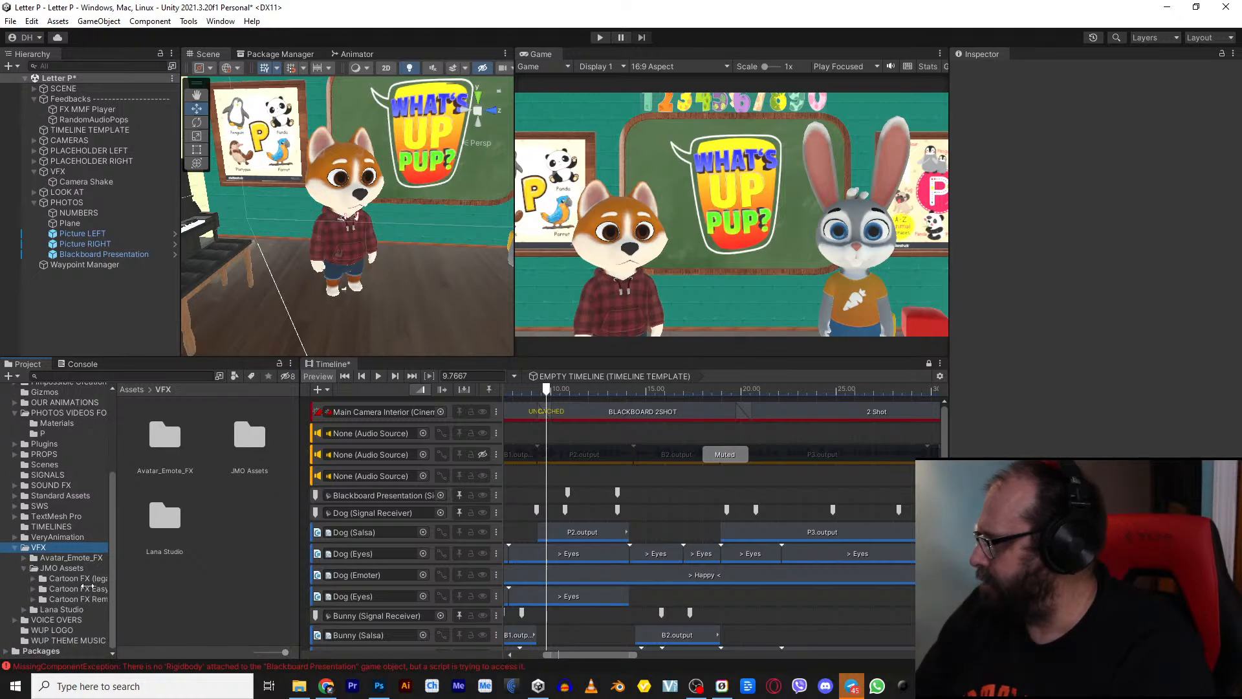
{"action": "left_click", "coordinate": [33, 599]}
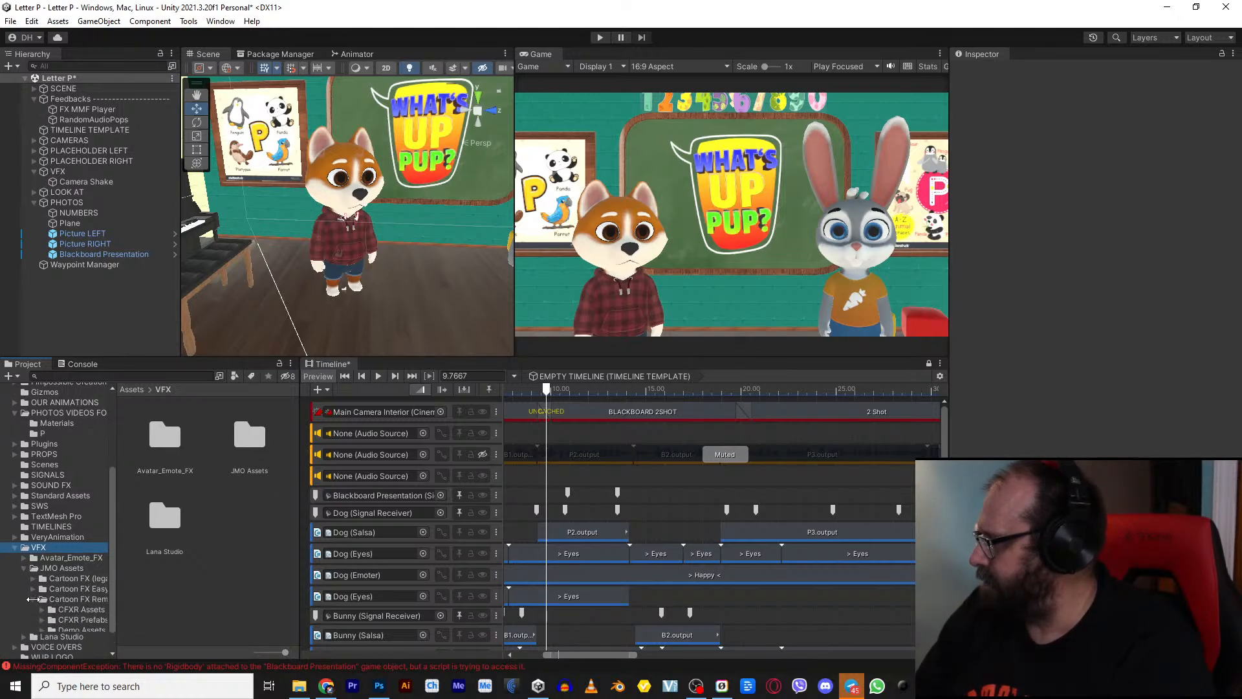
{"action": "scroll", "coordinate": [65, 609], "scroll_direction": "down", "scroll_amount": 1}
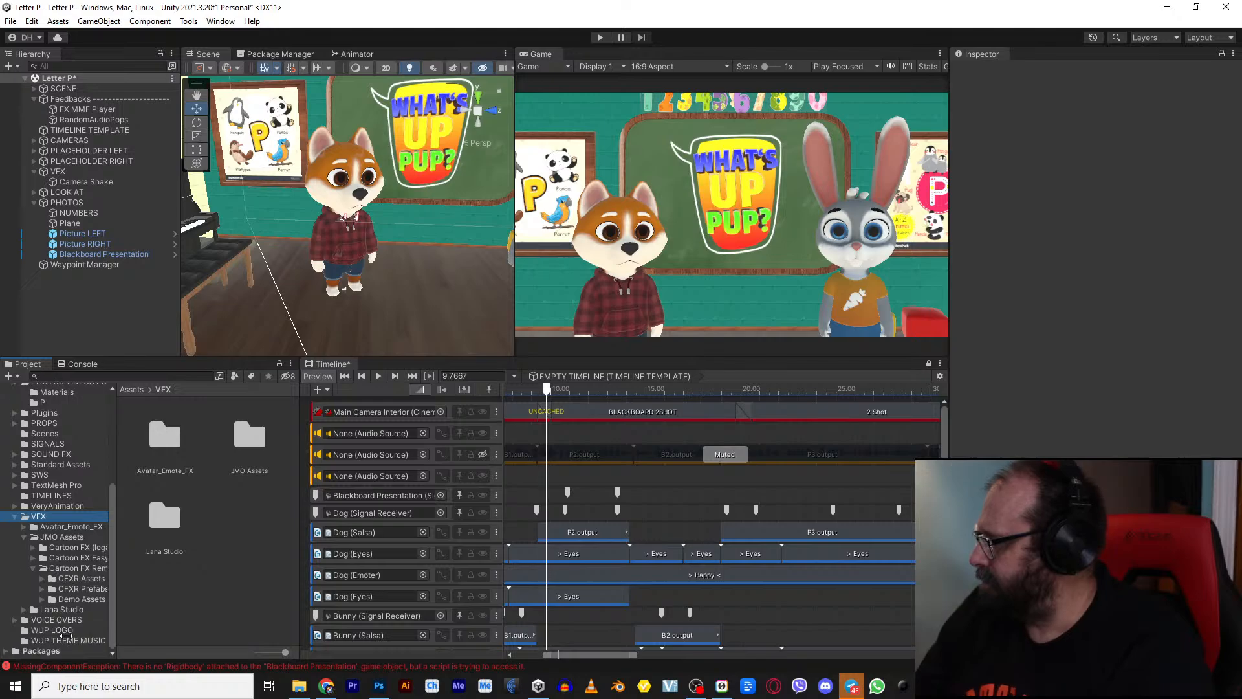
{"action": "left_click", "coordinate": [42, 589]}
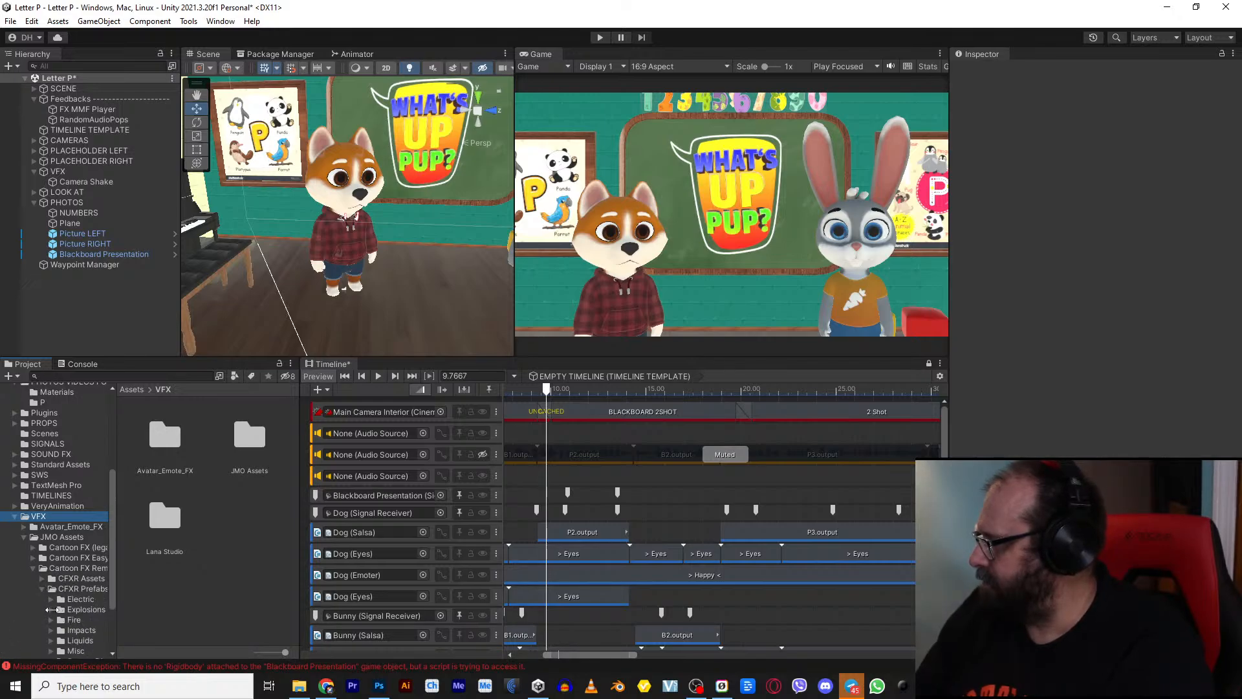
{"action": "left_click", "coordinate": [52, 609]}
{"action": "scroll", "coordinate": [78, 620], "scroll_direction": "down", "scroll_amount": 1}
{"action": "left_click", "coordinate": [89, 580]}
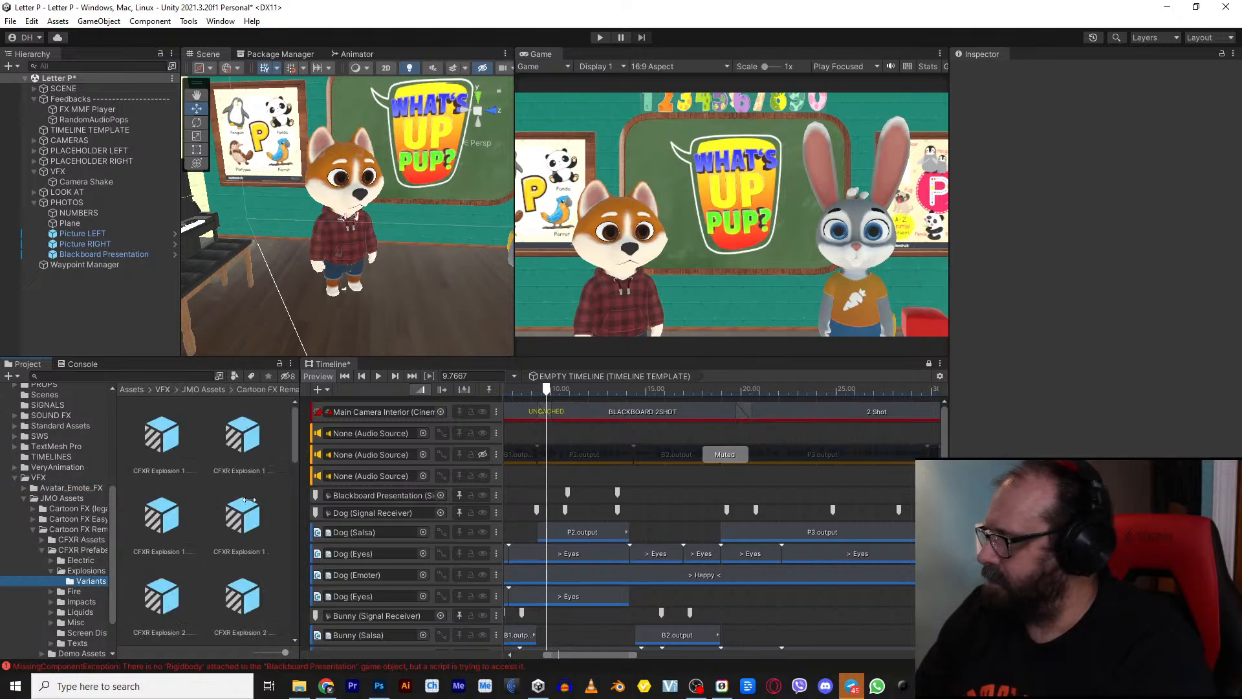
Step: List the explosion variants by name and add the CFXR Firework 1 (Multicolor) prefab under the scene's VFX object
{"action": "scroll", "coordinate": [258, 568], "scroll_direction": "down", "scroll_amount": 5, "text": "ctrl"}
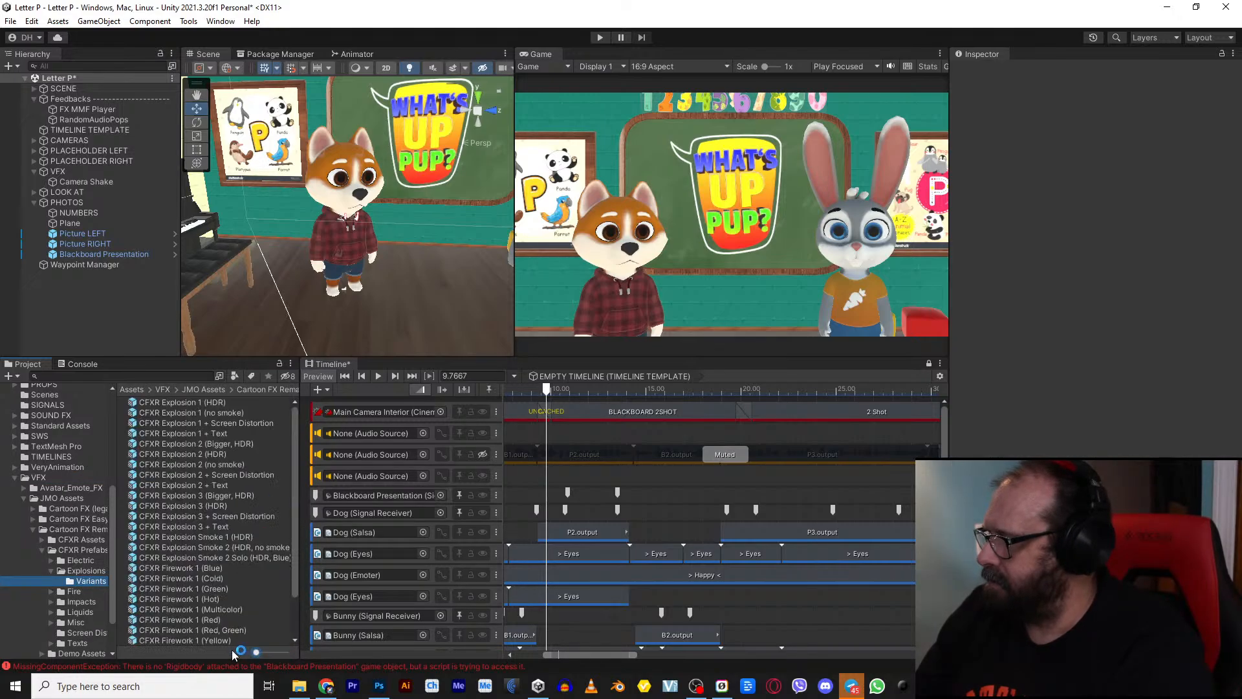
{"action": "scroll", "coordinate": [258, 569], "scroll_direction": "down", "scroll_amount": 1}
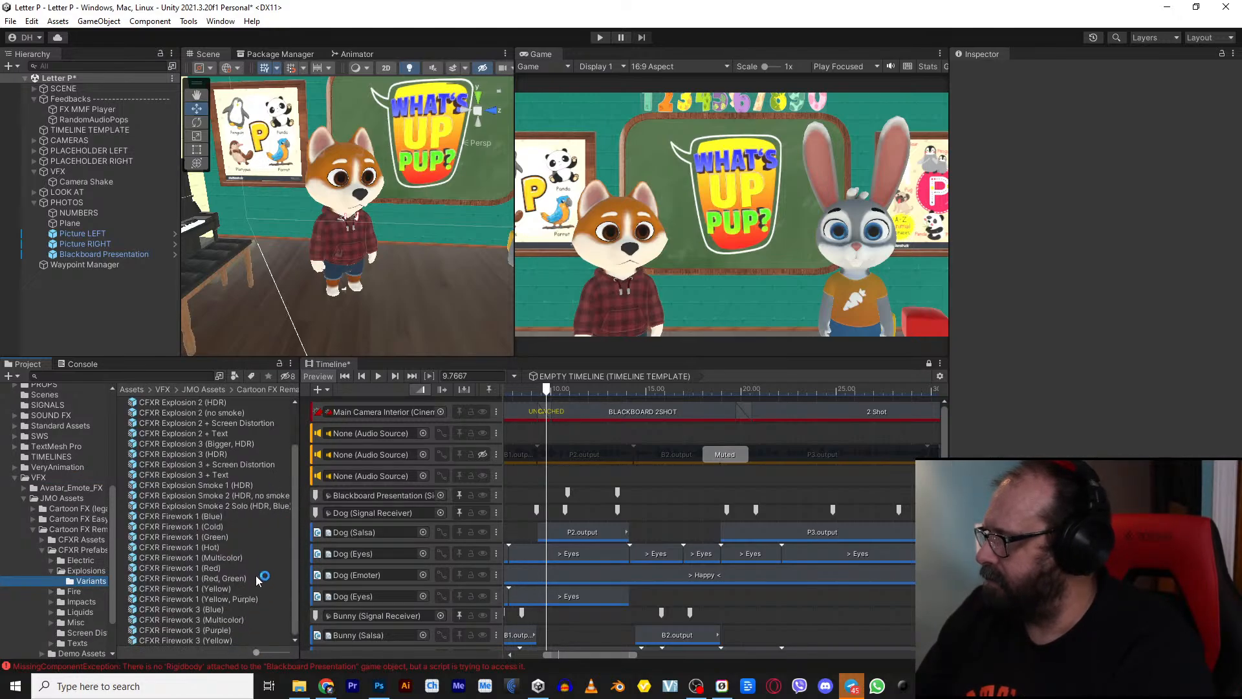
{"action": "left_click", "coordinate": [211, 557]}
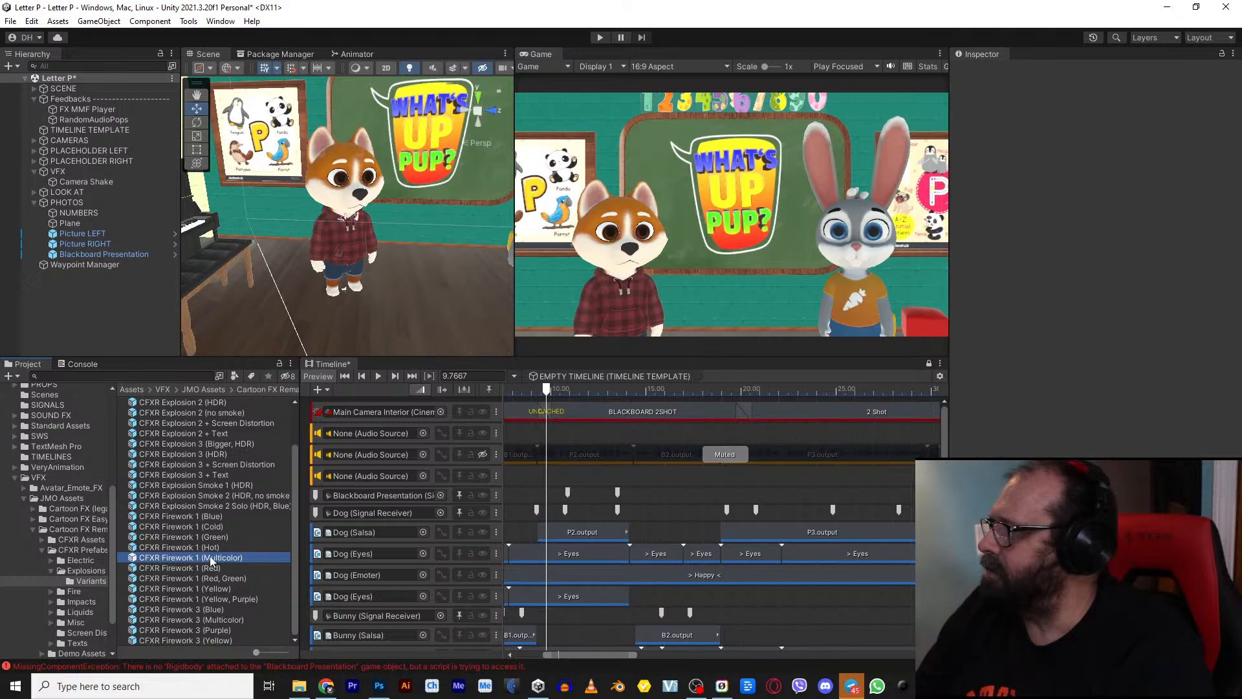
{"action": "left_click_drag", "start_coordinate": [209, 556], "coordinate": [62, 174]}
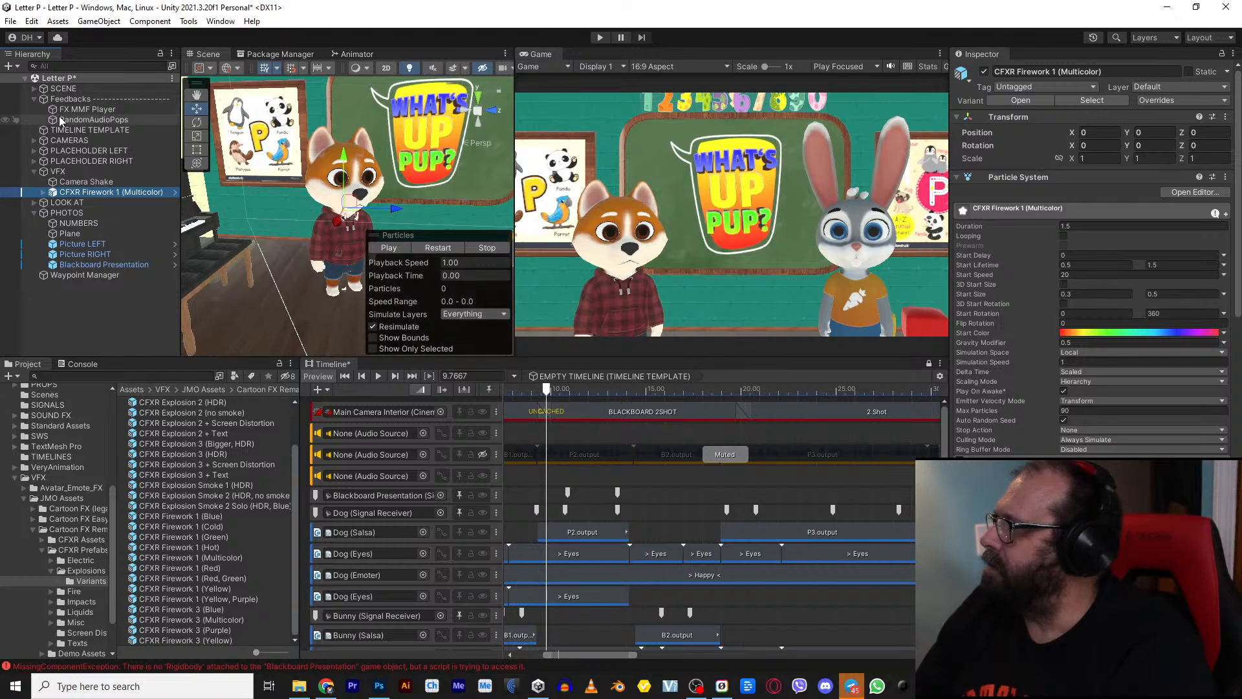
Step: Add an activation track for CFXR Firework 1 (Multicolor) and trim its clip to run from about 10.92 to 13.53 seconds
{"action": "left_click", "coordinate": [43, 192]}
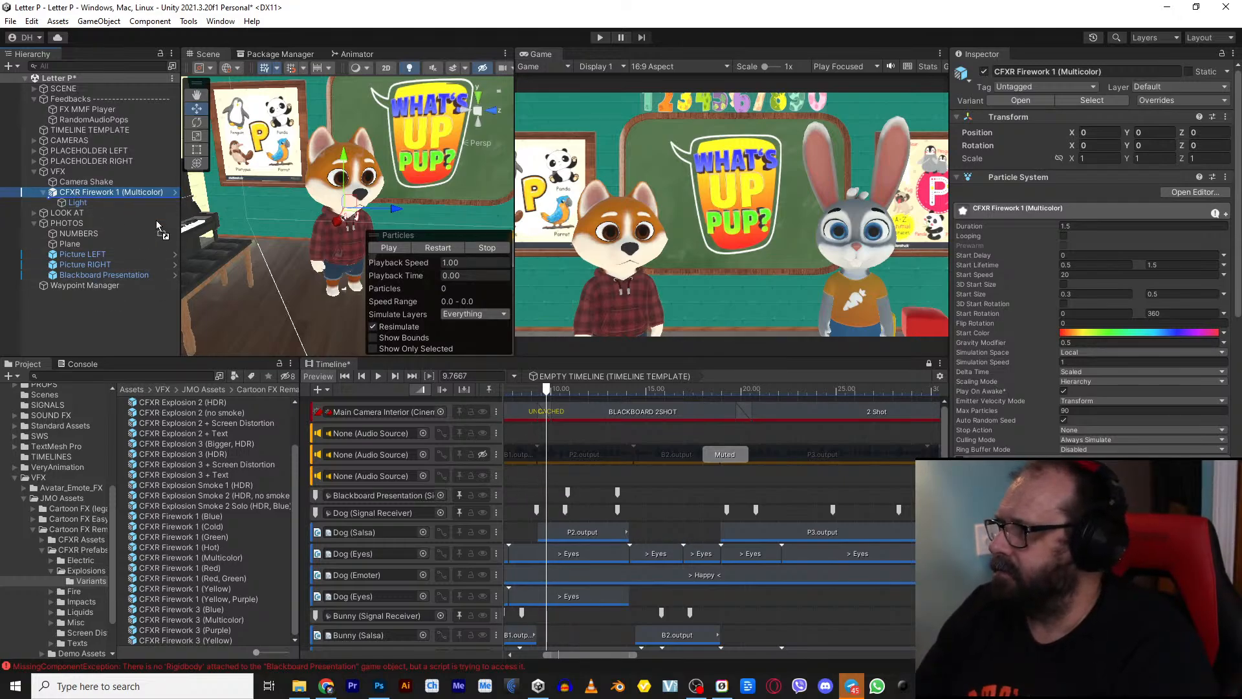
{"action": "left_click_drag", "start_coordinate": [97, 192], "coordinate": [428, 490]}
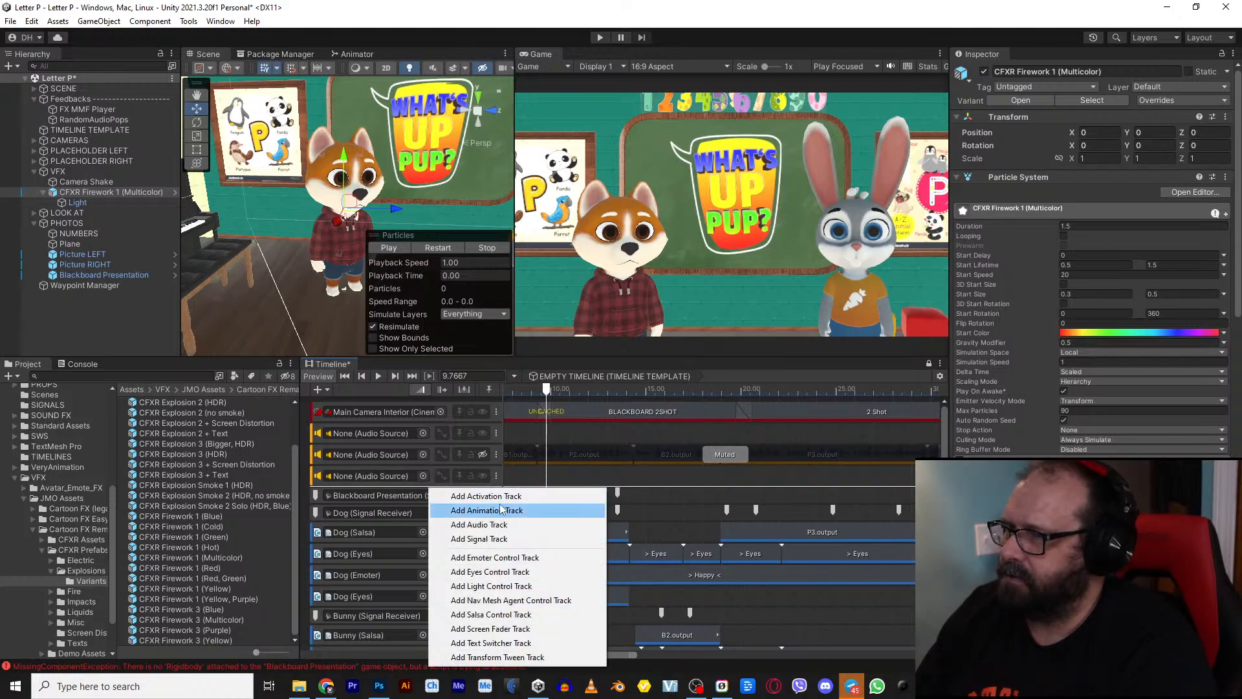
{"action": "left_click", "coordinate": [519, 496]}
{"action": "left_click_drag", "start_coordinate": [515, 501], "coordinate": [633, 506]}
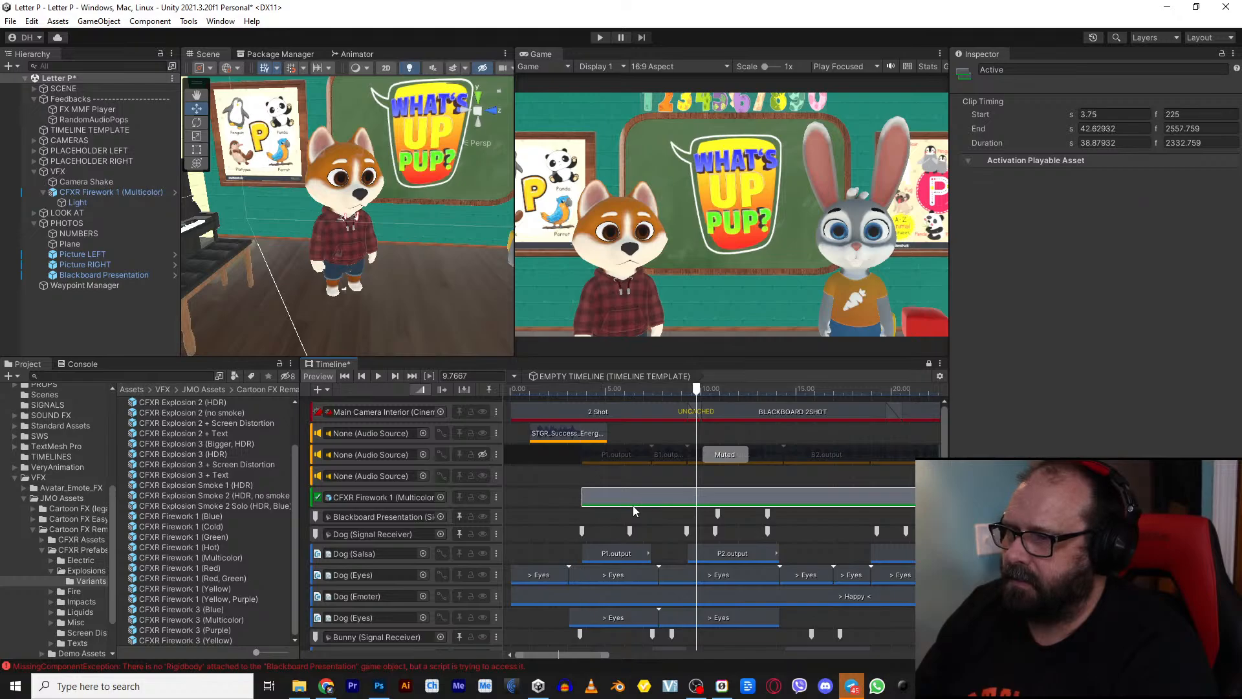
{"action": "scroll", "coordinate": [712, 510], "scroll_direction": "down", "scroll_amount": 5}
{"action": "scroll", "coordinate": [869, 509], "scroll_direction": "down", "scroll_amount": 2}
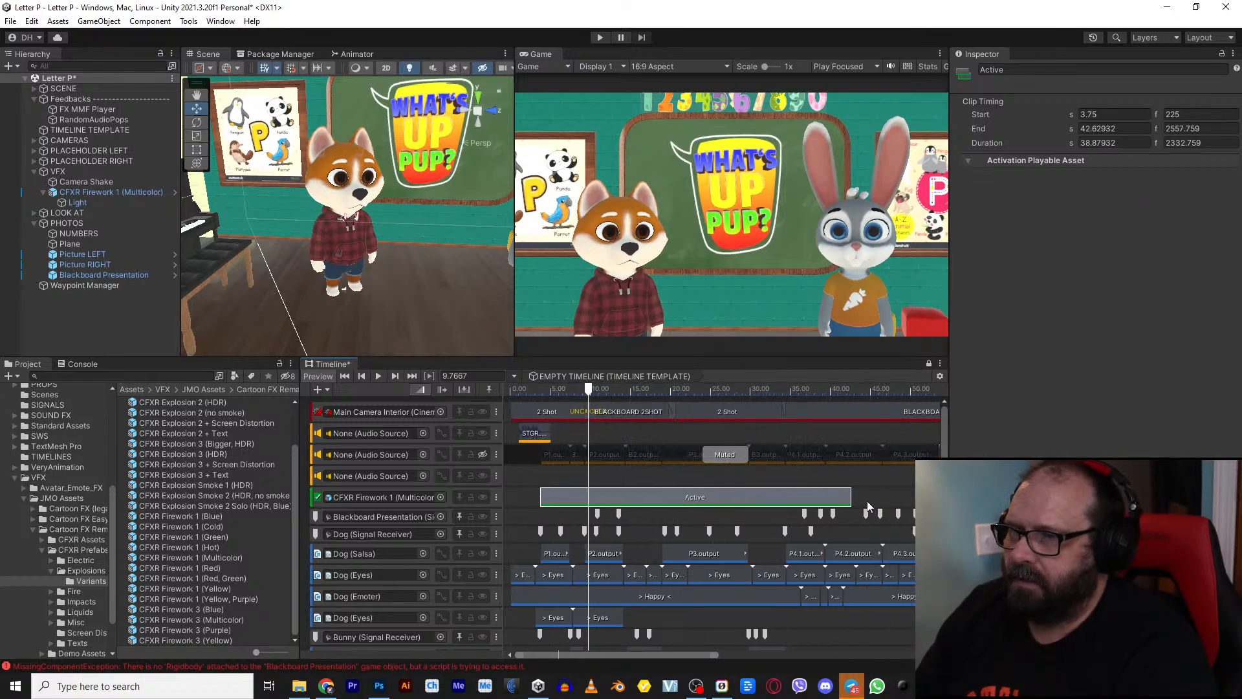
{"action": "left_click_drag", "start_coordinate": [845, 497], "coordinate": [618, 497]}
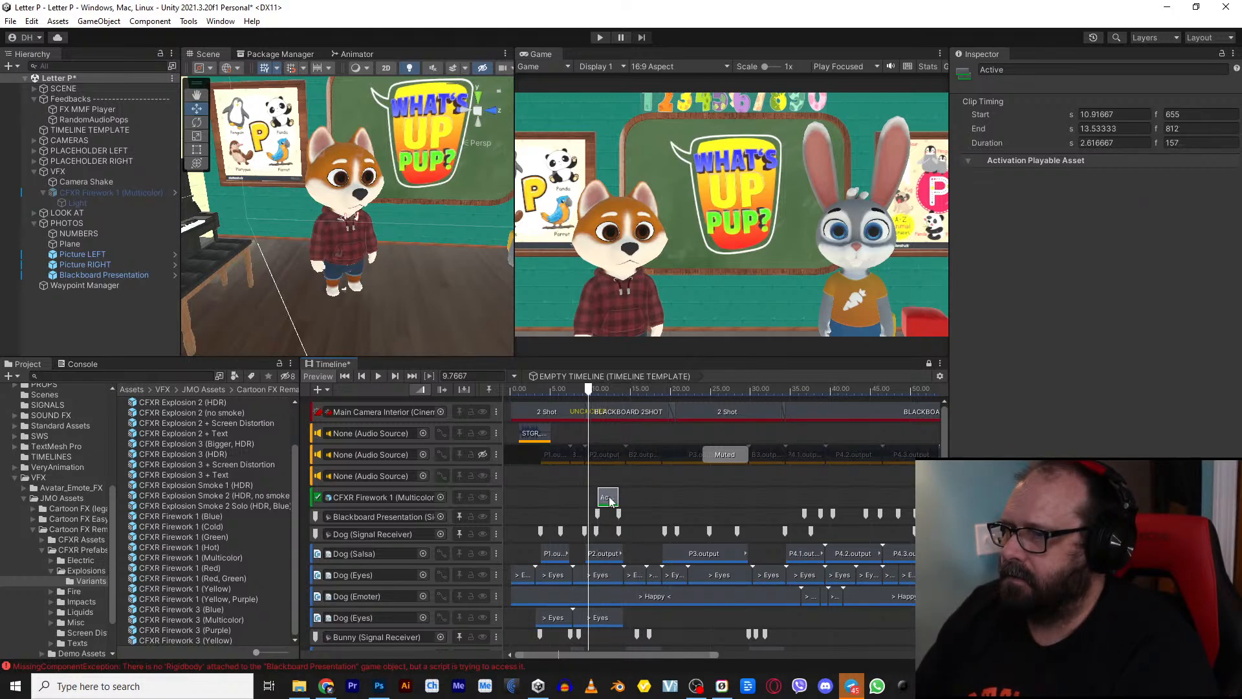
Step: Play-test the scene from shortly before the firework activation clip and stop playback
{"action": "left_click_drag", "start_coordinate": [592, 391], "coordinate": [549, 399]}
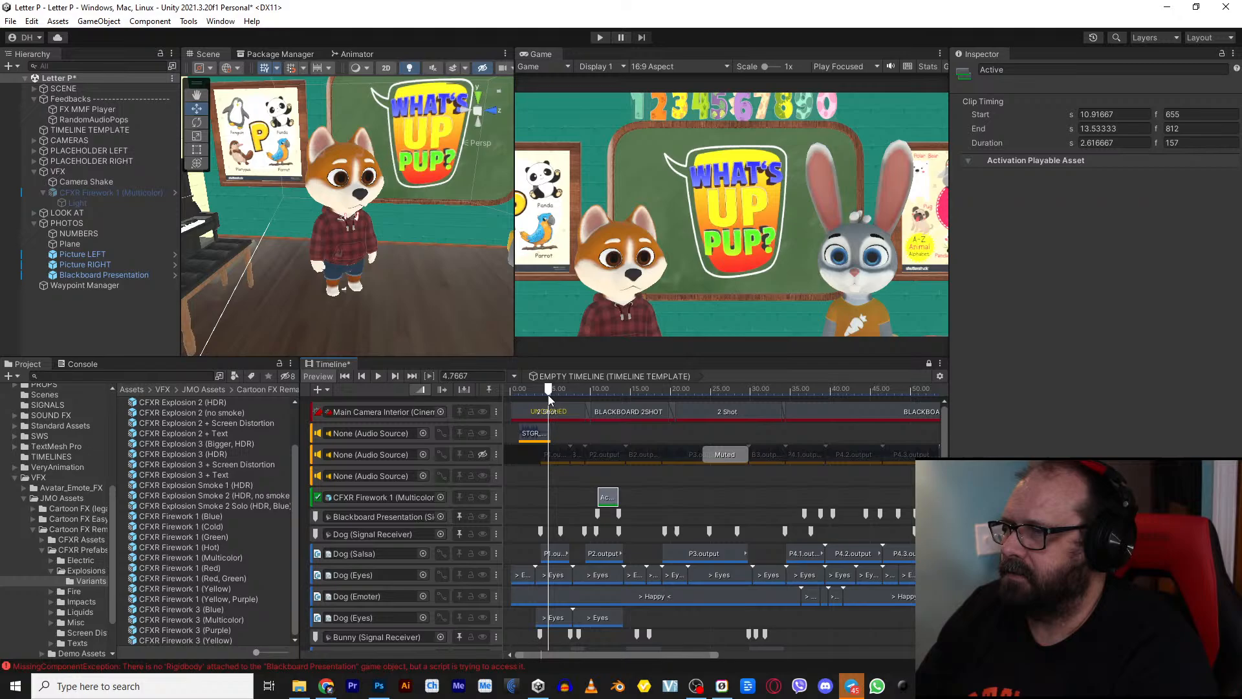
{"action": "left_click", "coordinate": [600, 37]}
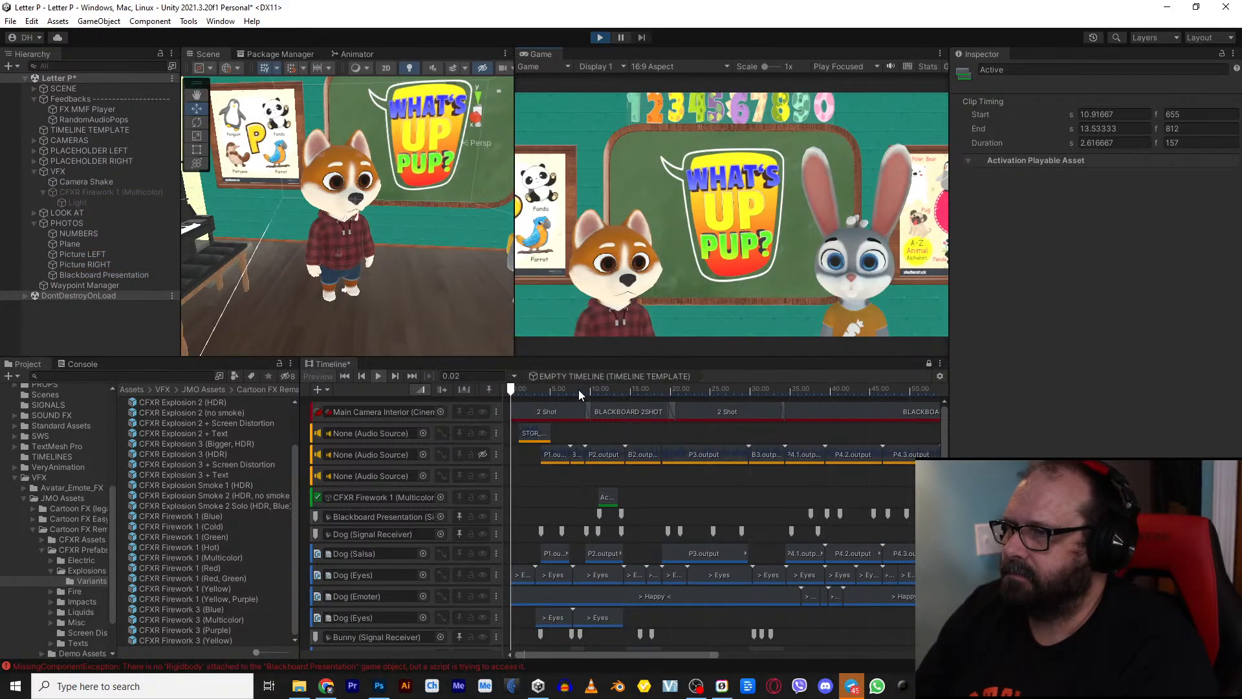
{"action": "left_click", "coordinate": [577, 390]}
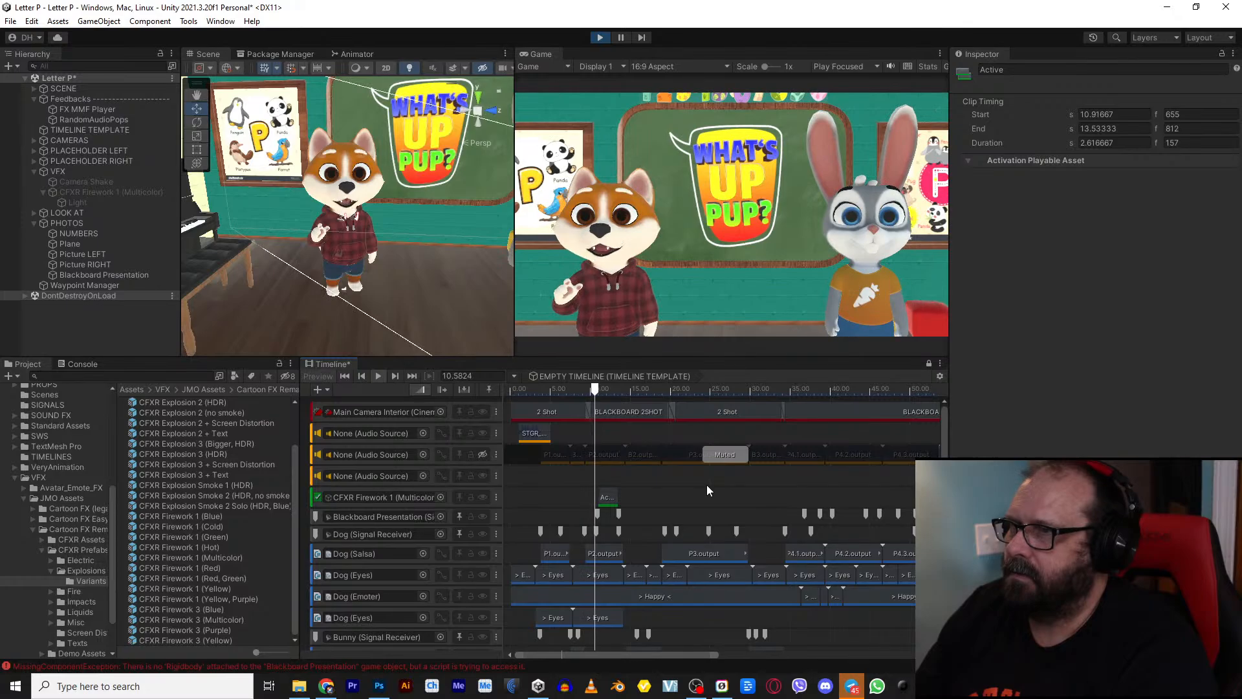
{"action": "left_click", "coordinate": [598, 37]}
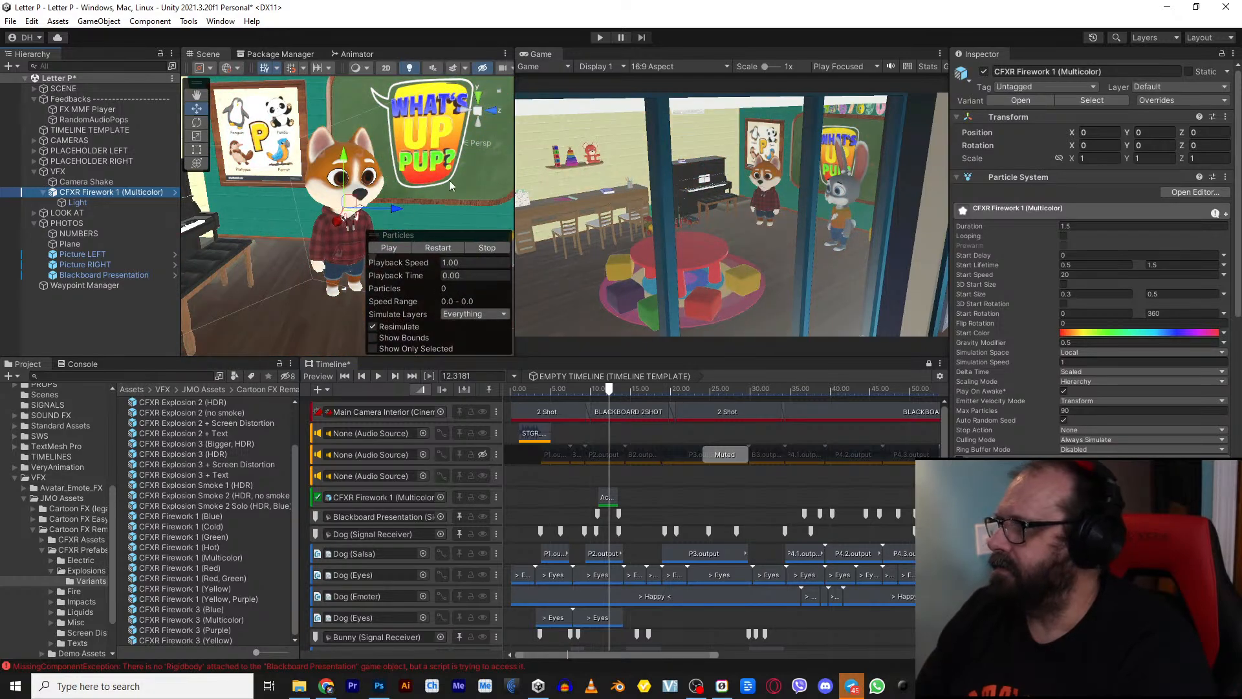
Step: Position the firework effect in front of the blackboard at about X -0.971, Y 0.694, Z 0.944
{"action": "left_click_drag", "start_coordinate": [449, 180], "coordinate": [297, 251], "text": "alt"}
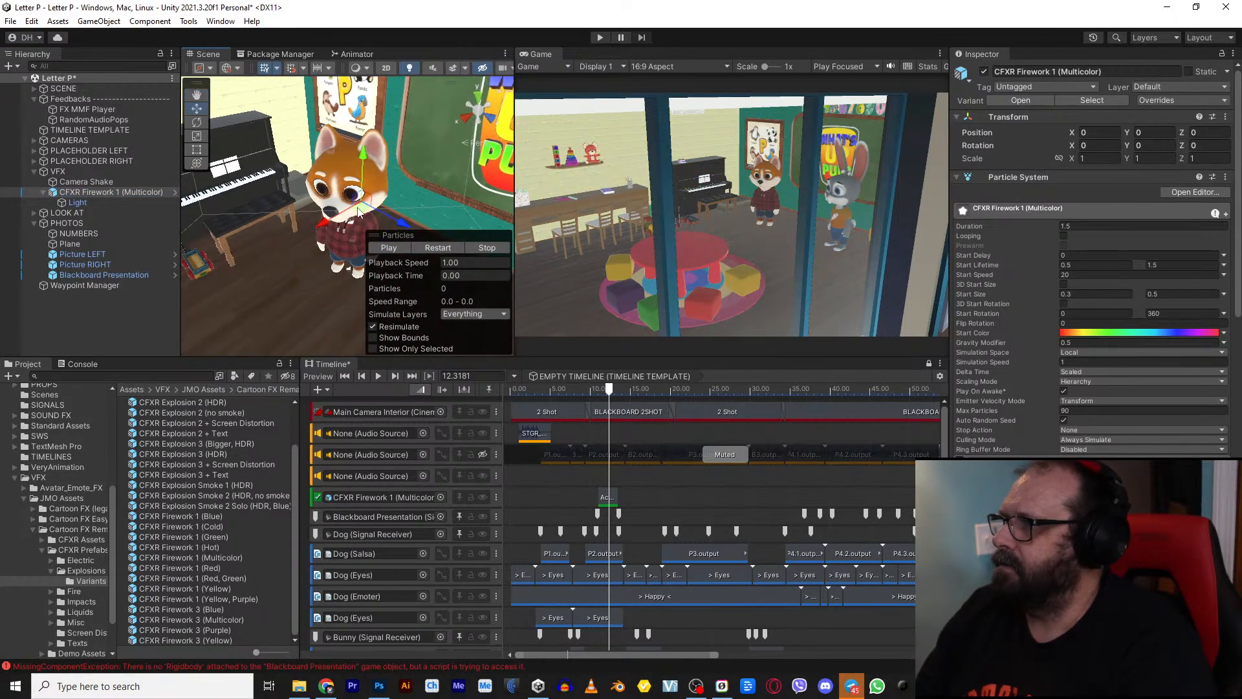
{"action": "mouse_move", "coordinate": [357, 209]}
{"action": "left_mouse_down"}
{"action": "mouse_move", "coordinate": [480, 211]}
{"action": "mouse_move", "coordinate": [354, 213]}
{"action": "left_mouse_up"}
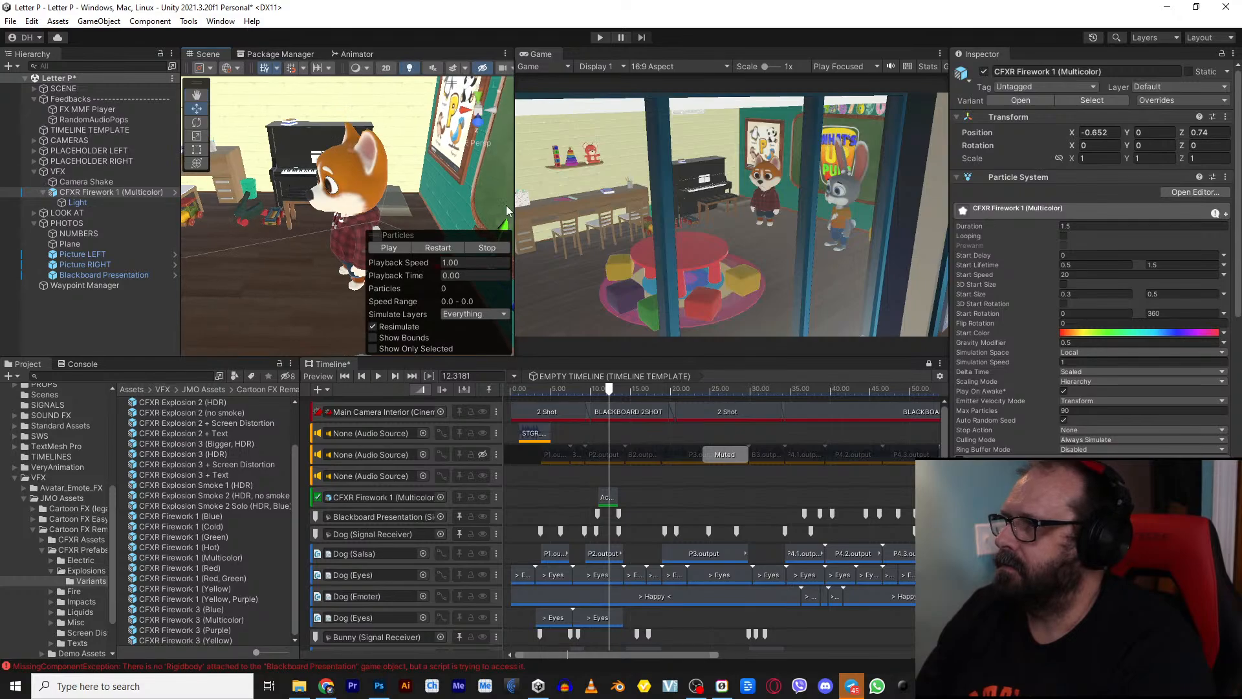
{"action": "left_click_drag", "start_coordinate": [514, 202], "coordinate": [721, 202]}
{"action": "key", "text": "f"}
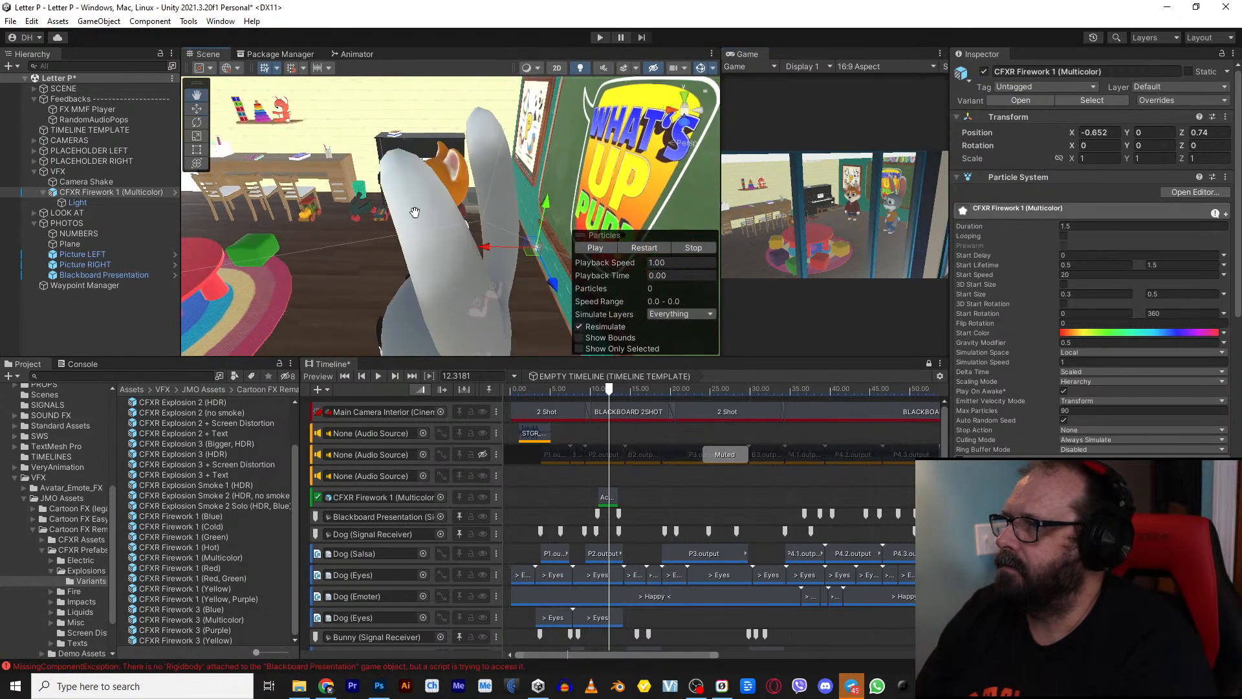
{"action": "left_click_drag", "start_coordinate": [354, 194], "coordinate": [599, 175], "text": "alt"}
{"action": "middle_click_drag", "start_coordinate": [599, 174], "coordinate": [447, 265]}
{"action": "left_click_drag", "start_coordinate": [446, 265], "coordinate": [455, 167], "text": "alt"}
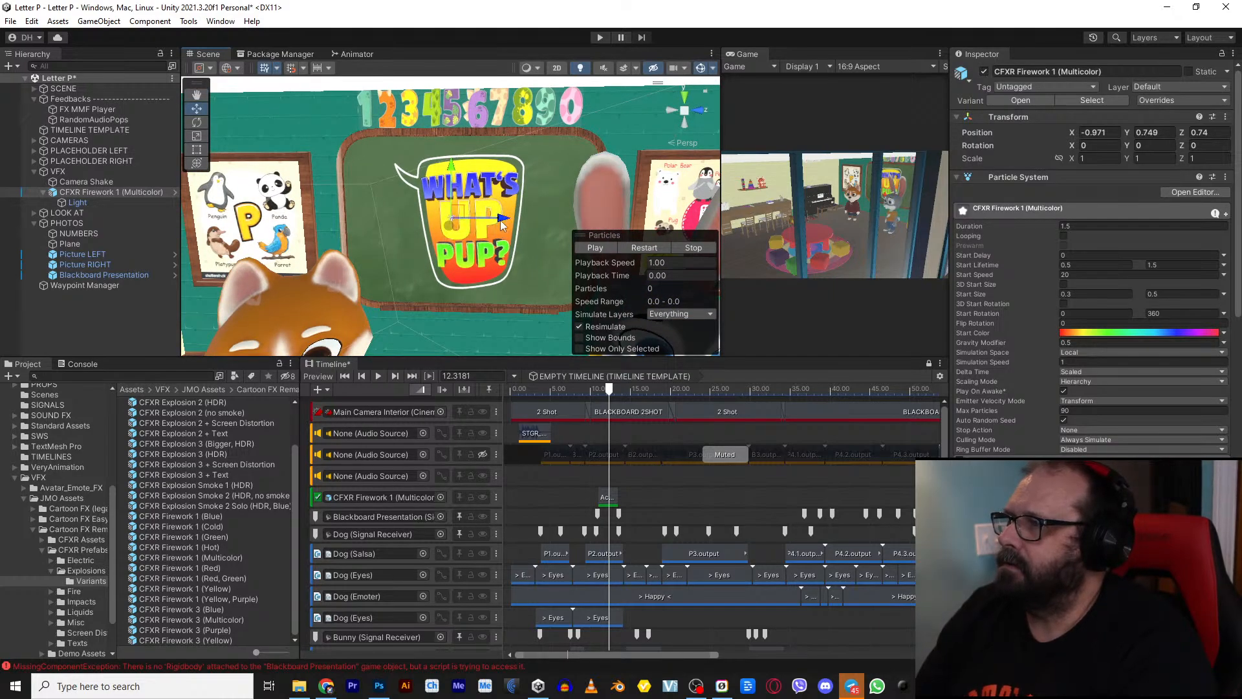
{"action": "left_click_drag", "start_coordinate": [502, 223], "coordinate": [523, 220]}
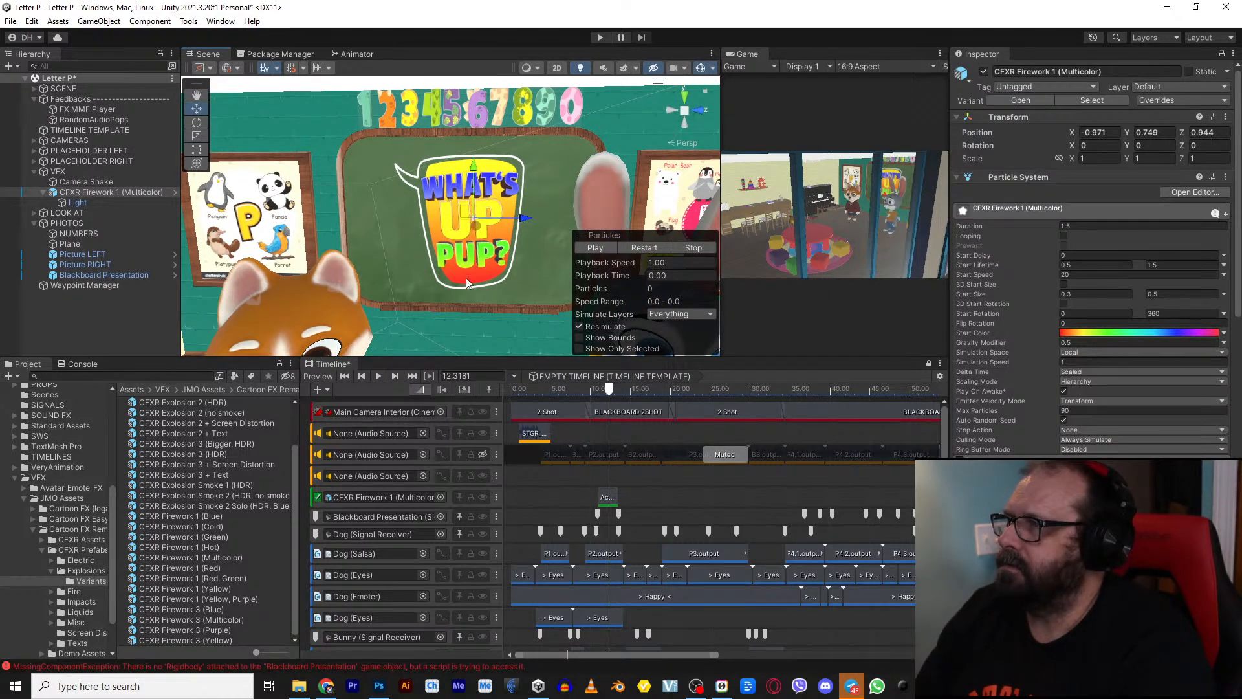
{"action": "scroll", "coordinate": [480, 262], "scroll_direction": "down", "scroll_amount": 6}
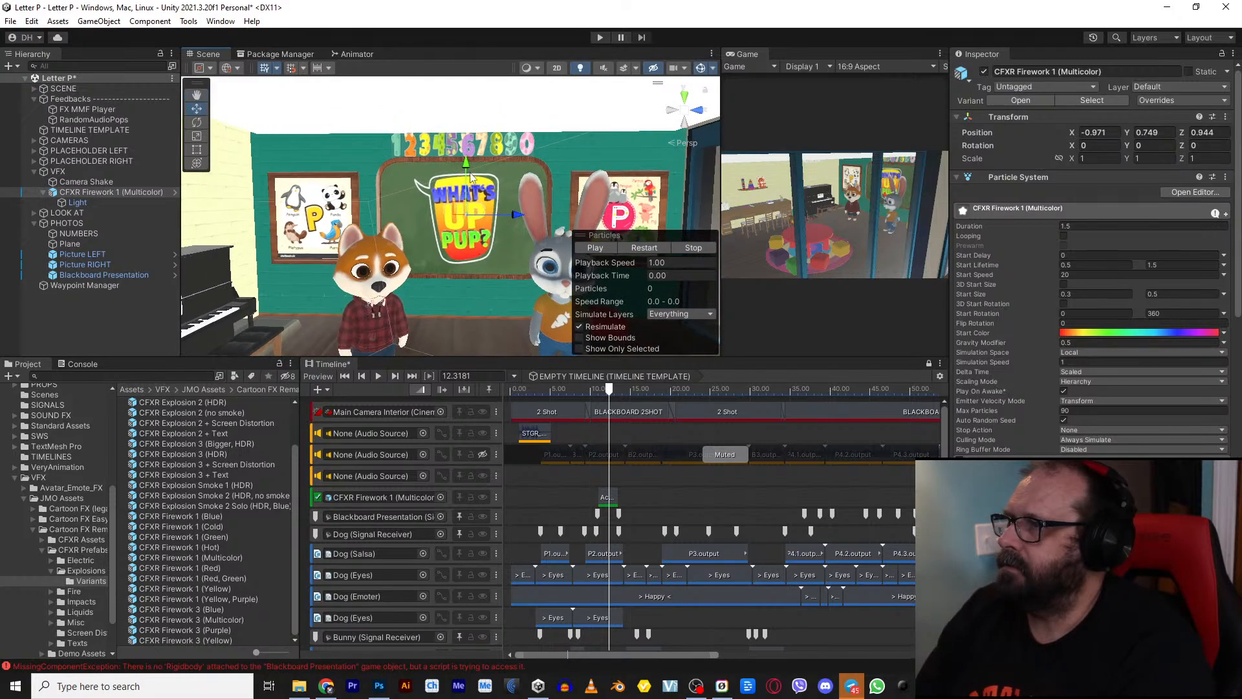
{"action": "left_click_drag", "start_coordinate": [469, 174], "coordinate": [467, 177]}
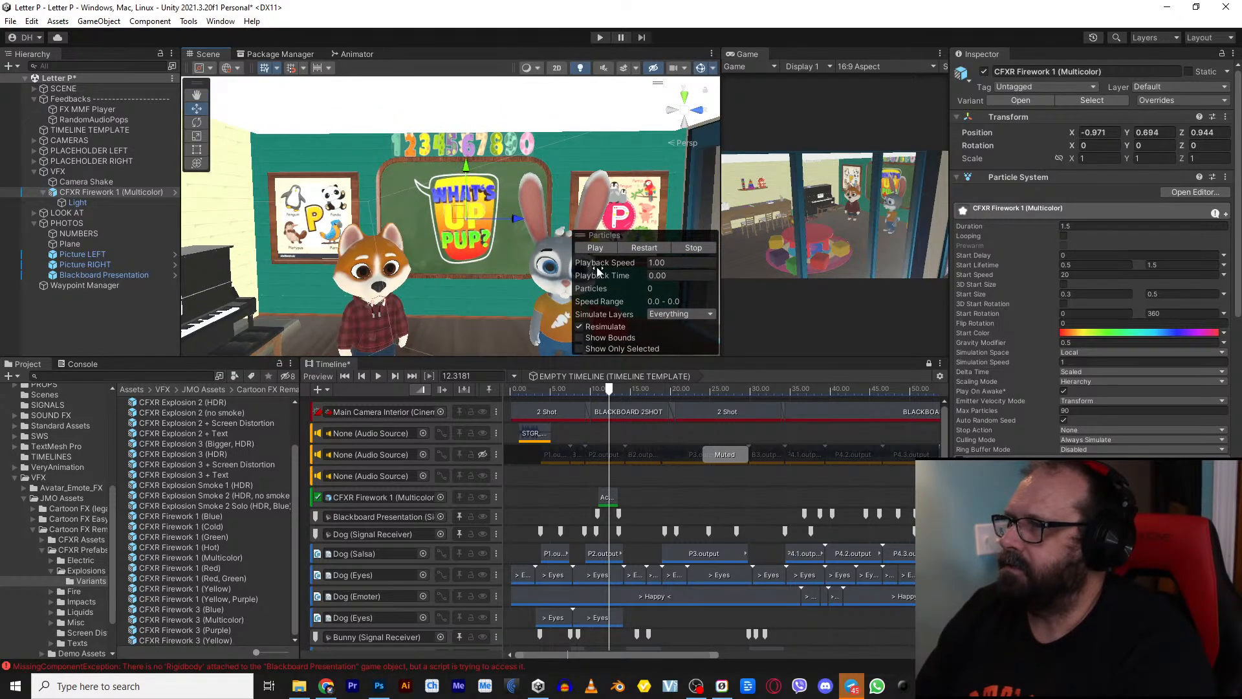
Step: Try a particle preview of the firework and deactivate the CFXR Firework 1 (Multicolor) object
{"action": "left_click", "coordinate": [596, 248]}
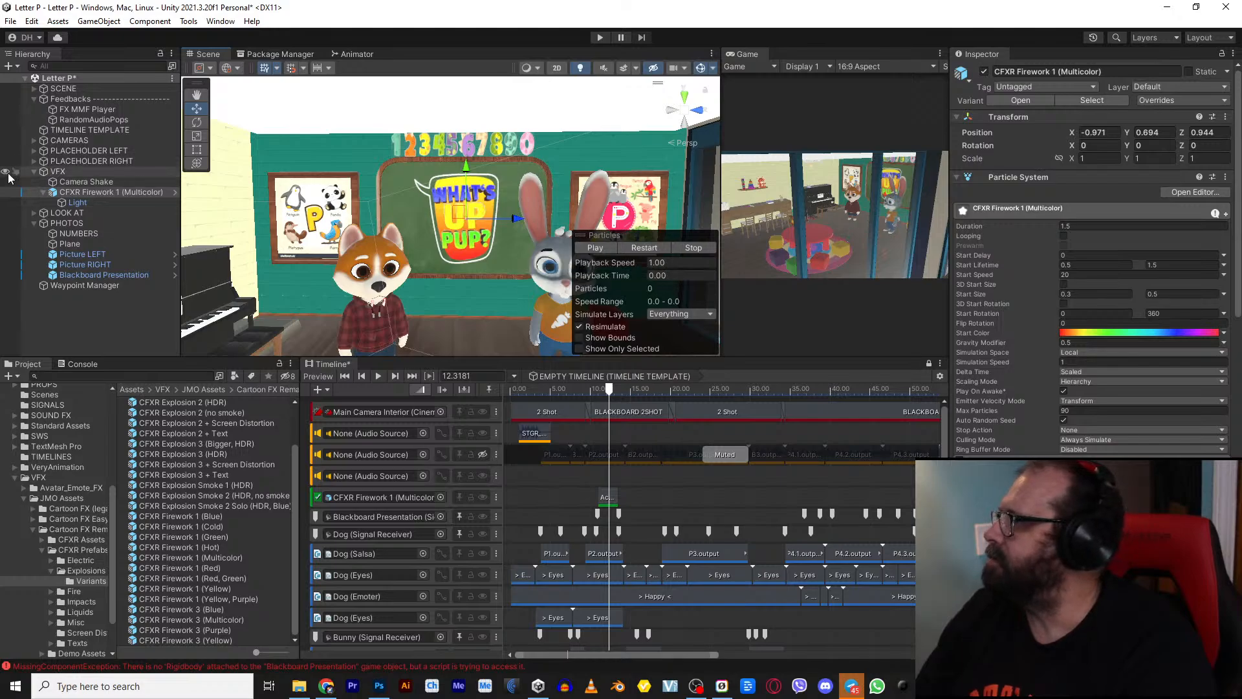
{"action": "left_click", "coordinate": [97, 192]}
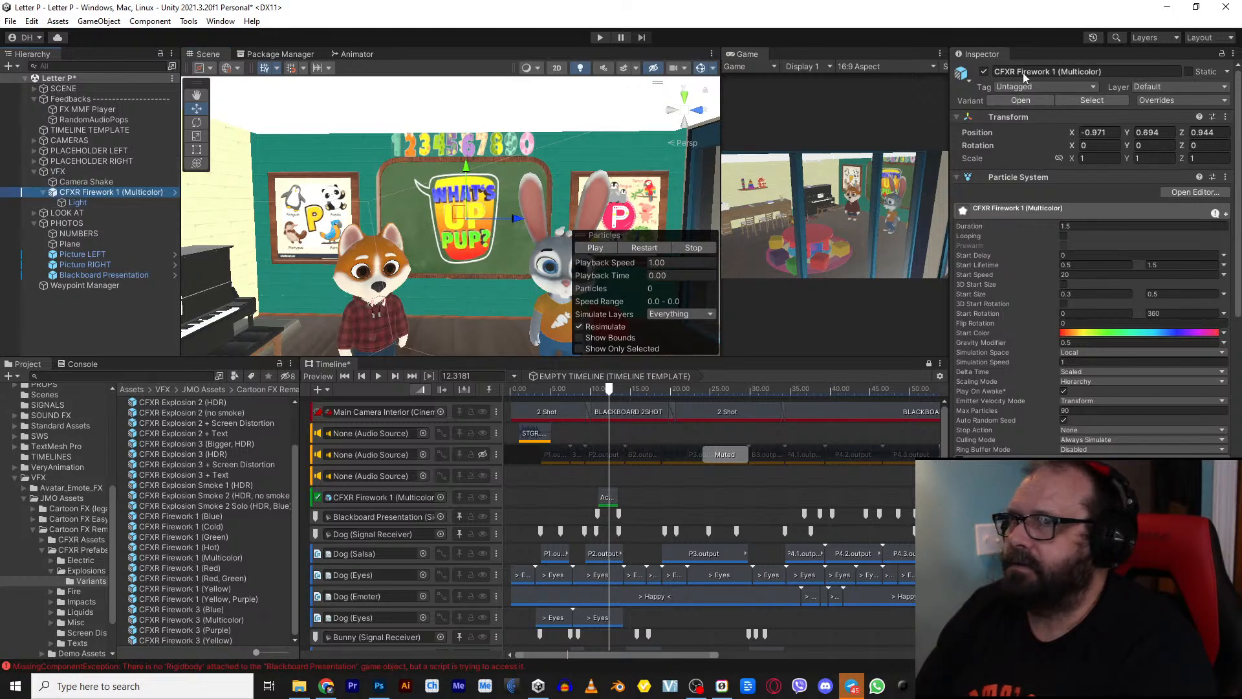
{"action": "left_click", "coordinate": [983, 71]}
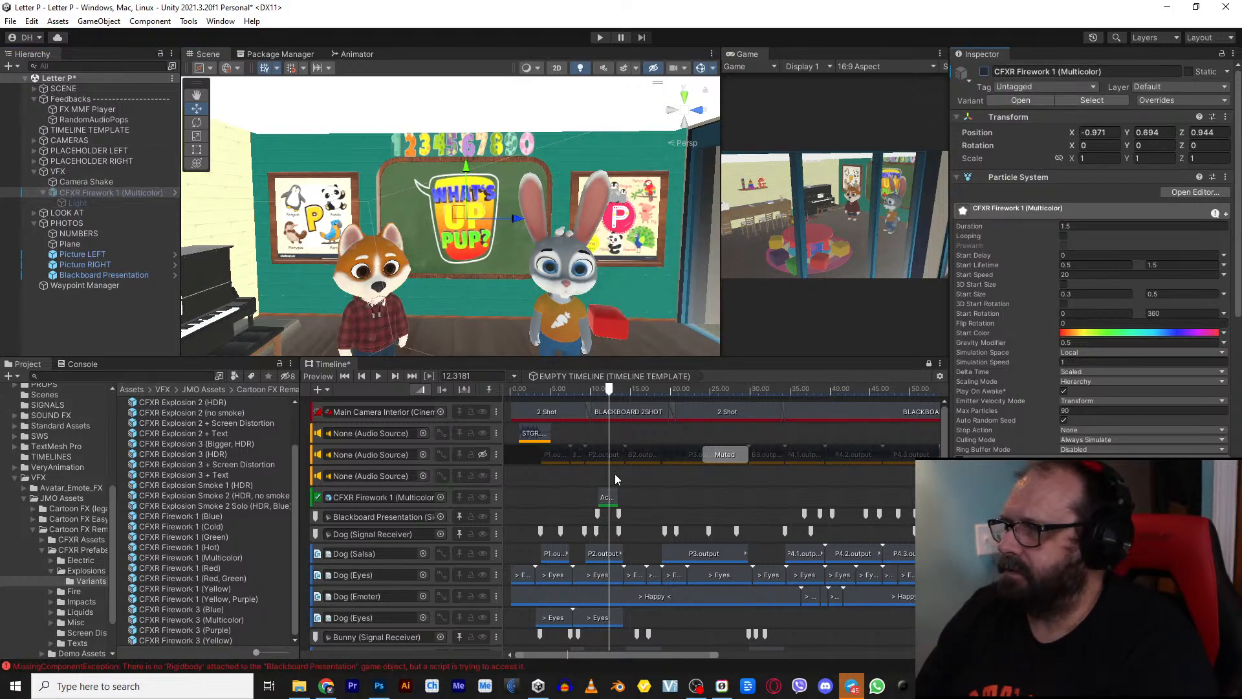
Step: Rewind the timeline to 0, start the scene and skip ahead to watch the blackboard's letter P and firework cue
{"action": "left_click_drag", "start_coordinate": [602, 391], "coordinate": [507, 389]}
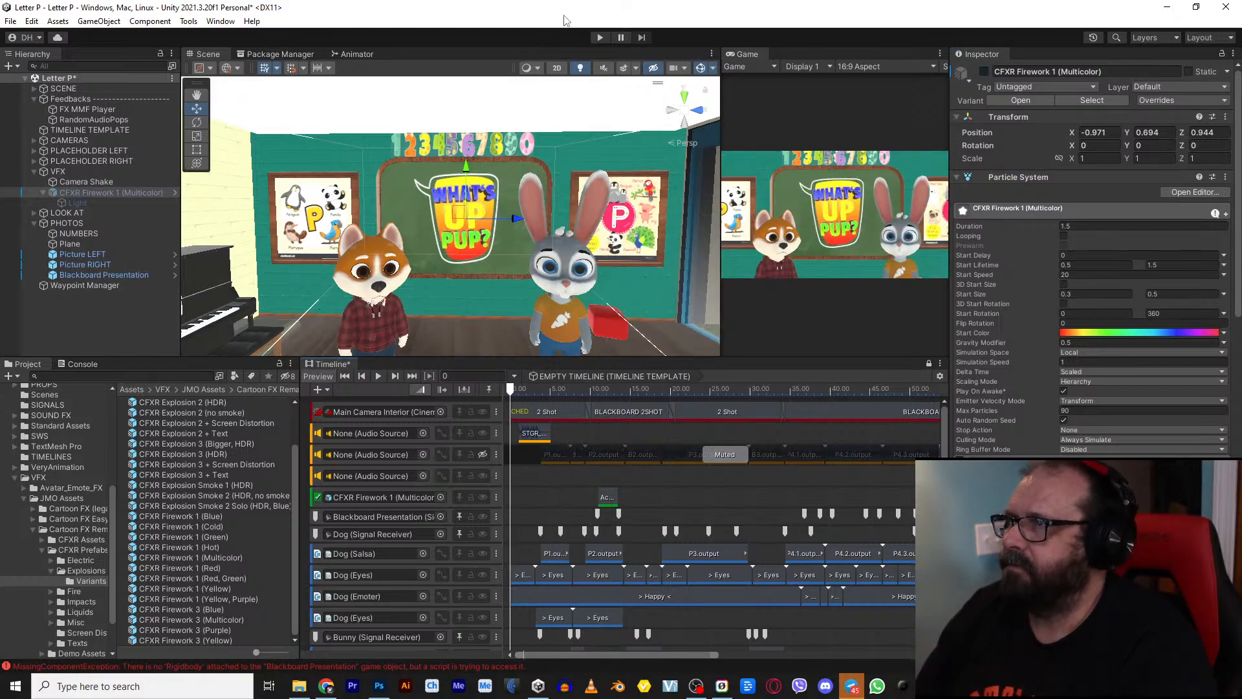
{"action": "left_click", "coordinate": [600, 37]}
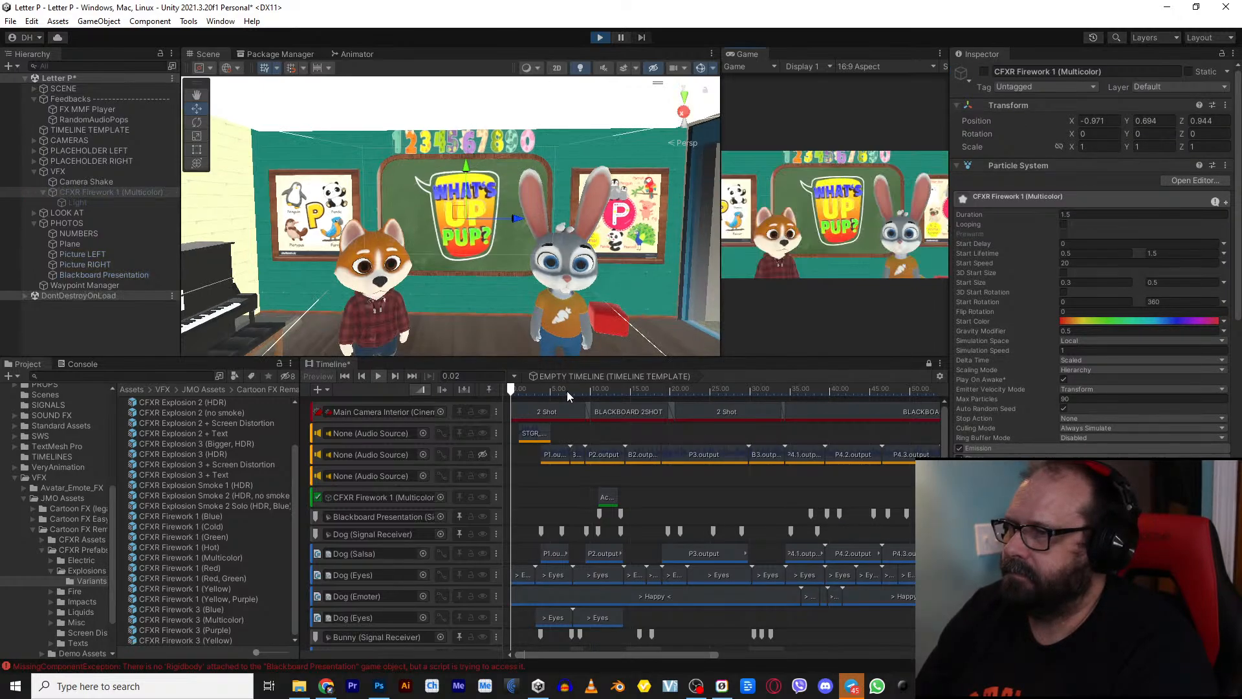
{"action": "left_click", "coordinate": [566, 390]}
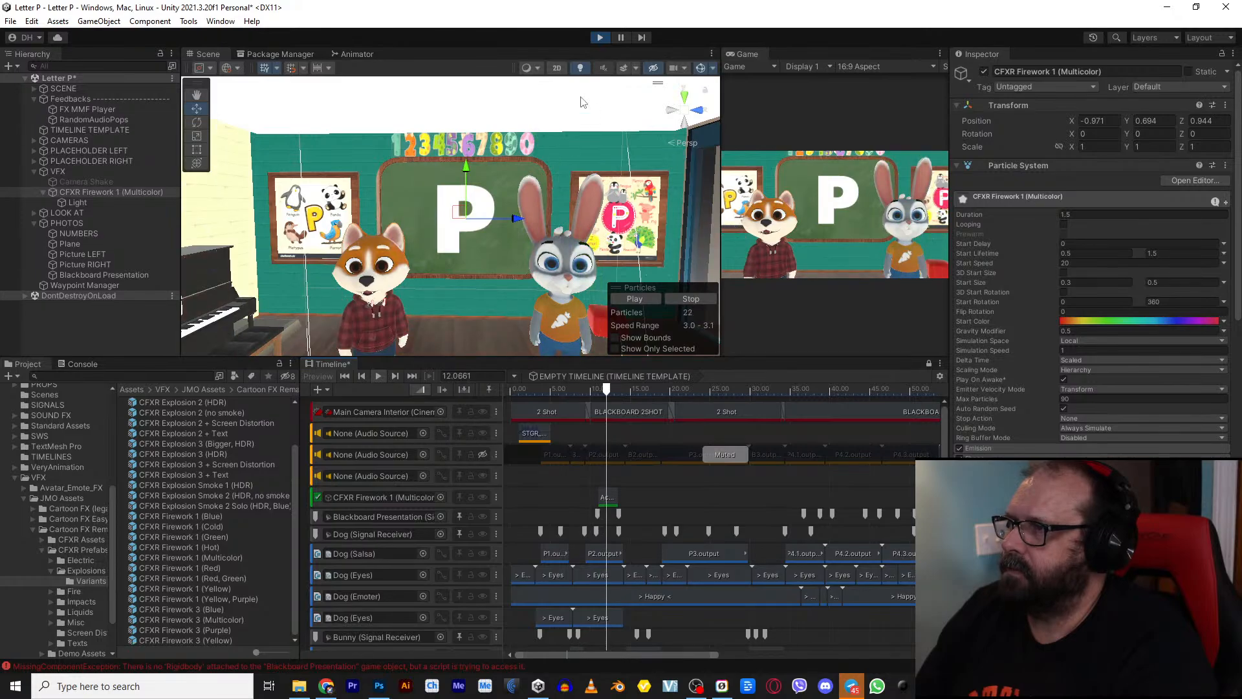
Step: Stop playback, enlarge the Game view, and replay the scene, skipping ahead to the firework cue at about 11.75 s
{"action": "left_click", "coordinate": [596, 41]}
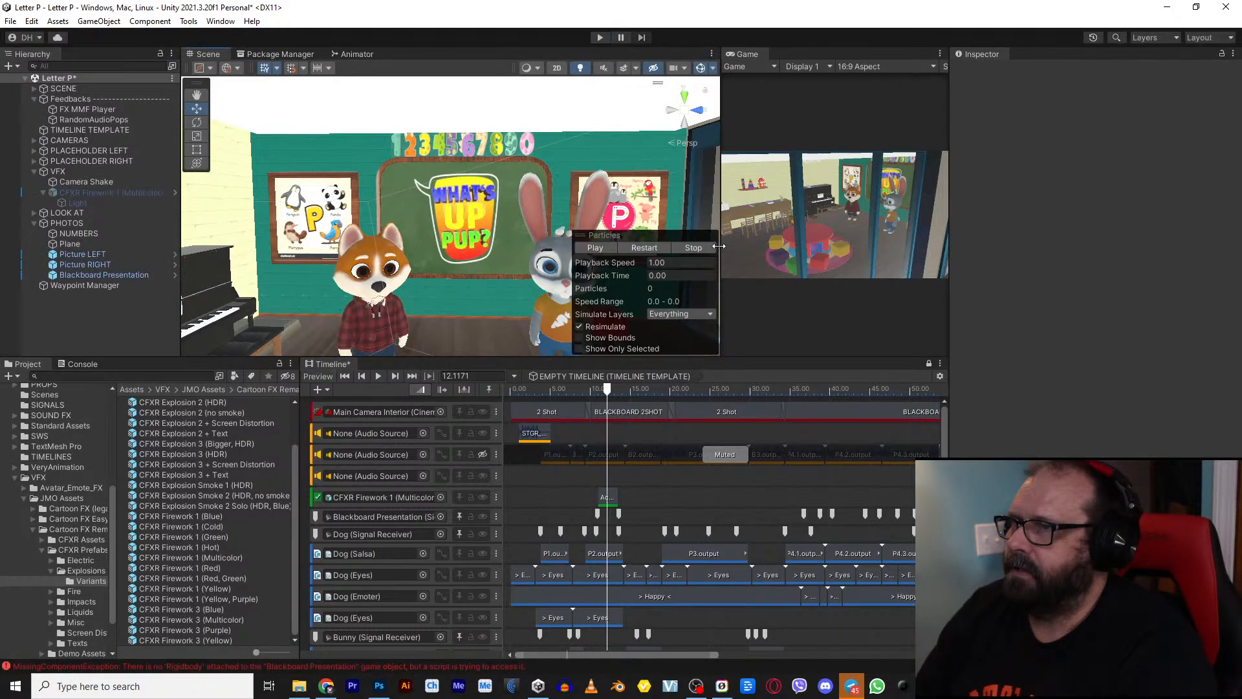
{"action": "left_click_drag", "start_coordinate": [721, 248], "coordinate": [388, 225]}
{"action": "mouse_move", "coordinate": [596, 397]}
{"action": "left_mouse_down"}
{"action": "mouse_move", "coordinate": [556, 396]}
{"action": "mouse_move", "coordinate": [631, 398]}
{"action": "mouse_move", "coordinate": [610, 396]}
{"action": "left_mouse_up"}
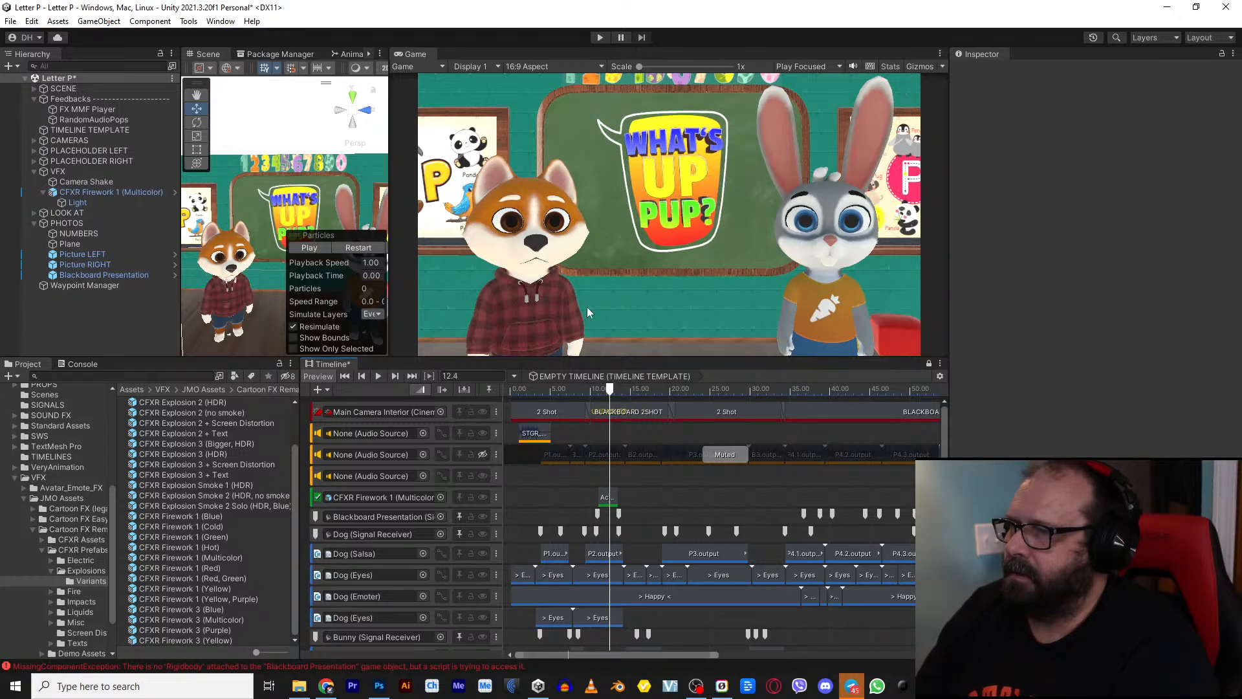
{"action": "left_click", "coordinate": [598, 37]}
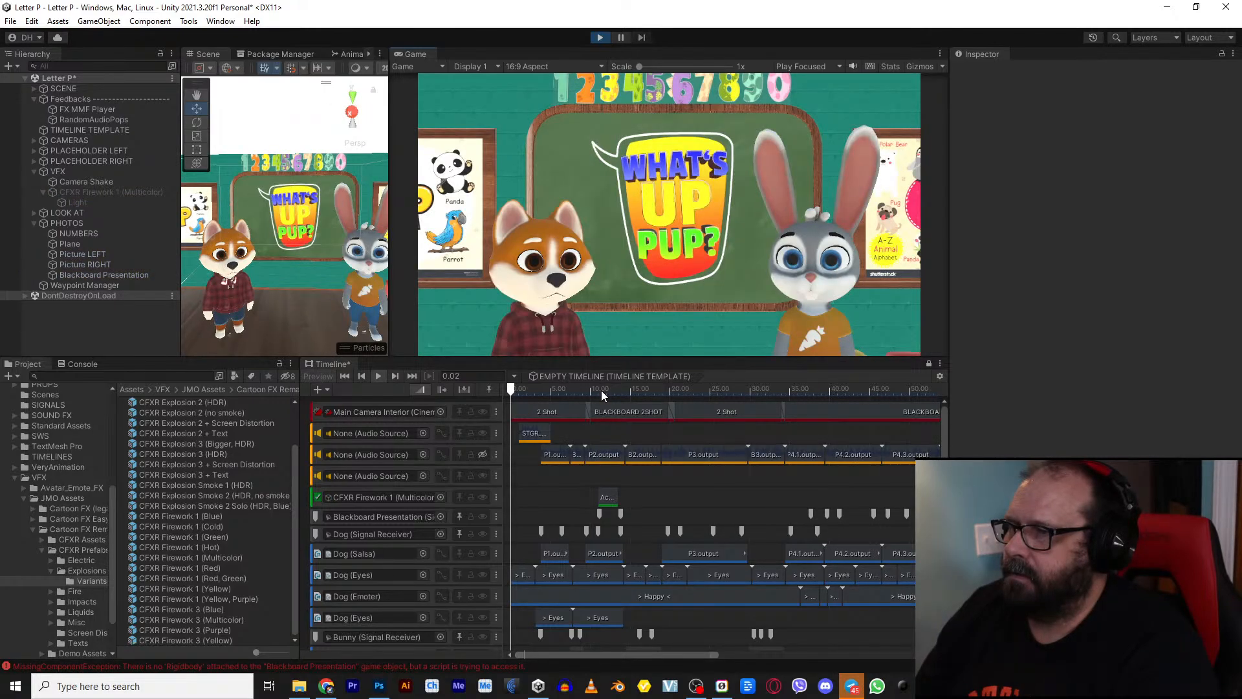
{"action": "mouse_move", "coordinate": [600, 390]}
{"action": "left_mouse_down"}
{"action": "mouse_move", "coordinate": [555, 390]}
{"action": "mouse_move", "coordinate": [634, 398]}
{"action": "mouse_move", "coordinate": [605, 397]}
{"action": "left_mouse_up"}
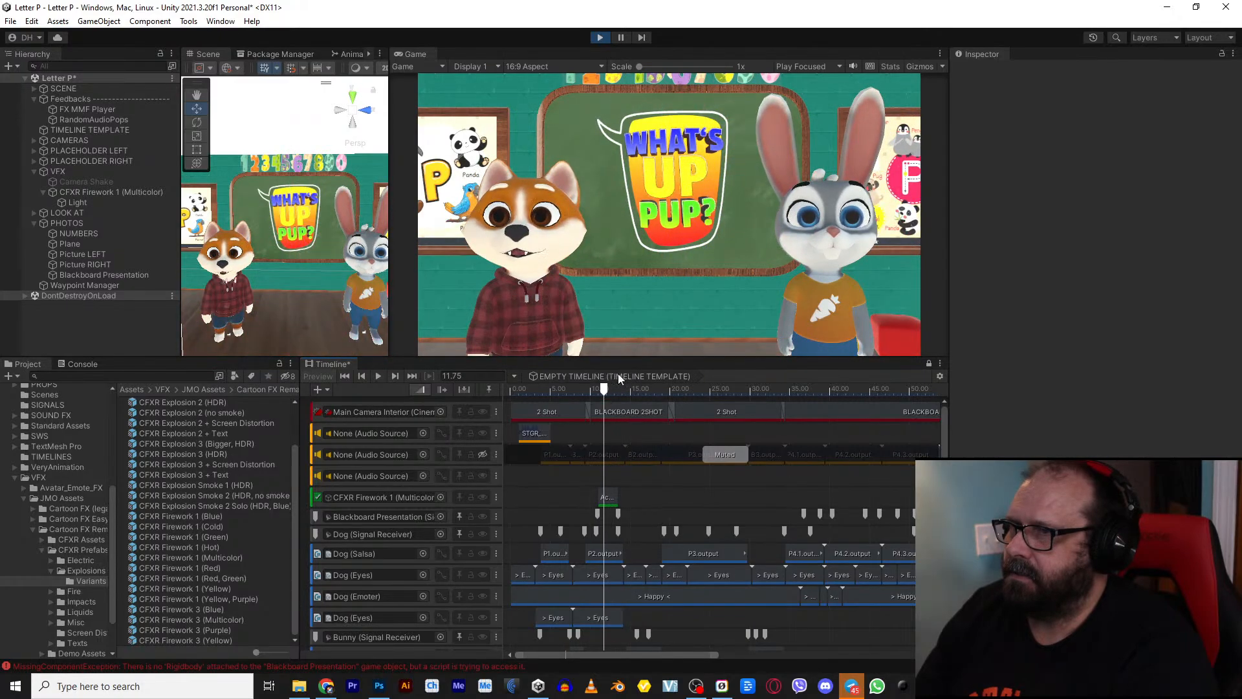
Step: Stop playback and assign LookAtBlackBoard as the look target of the dog's Eyes clip that spans the firework cue
{"action": "left_click", "coordinate": [613, 576]}
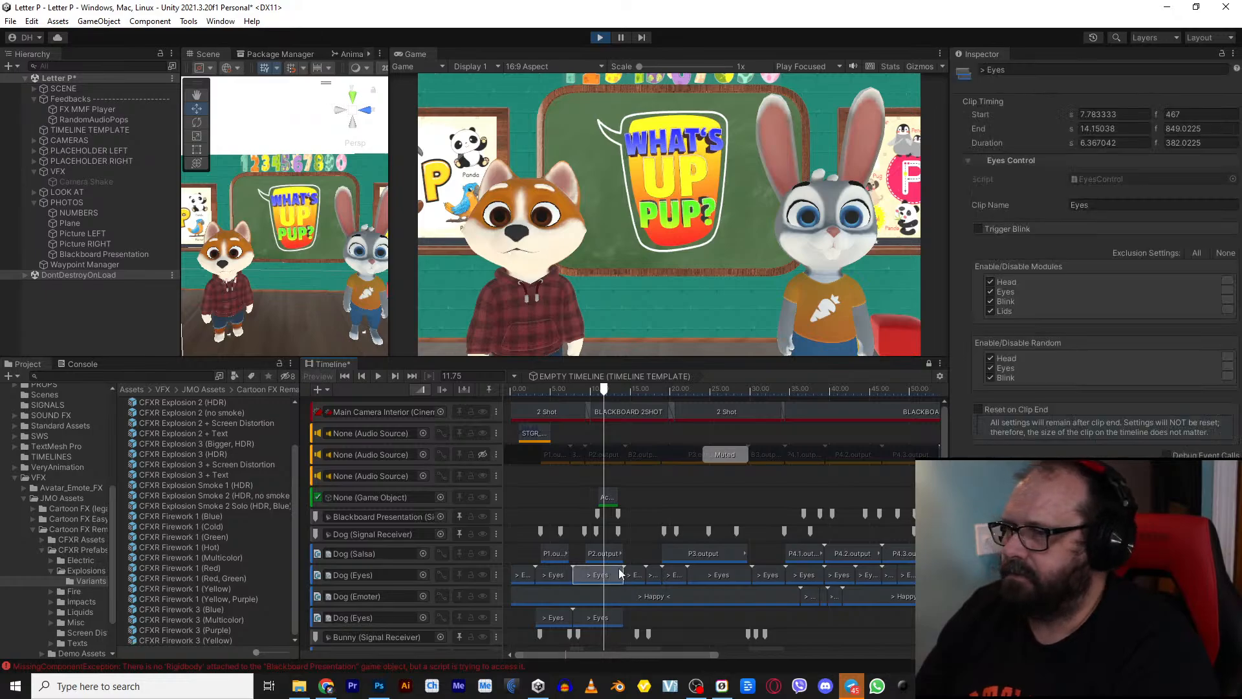
{"action": "left_click", "coordinate": [1132, 517]}
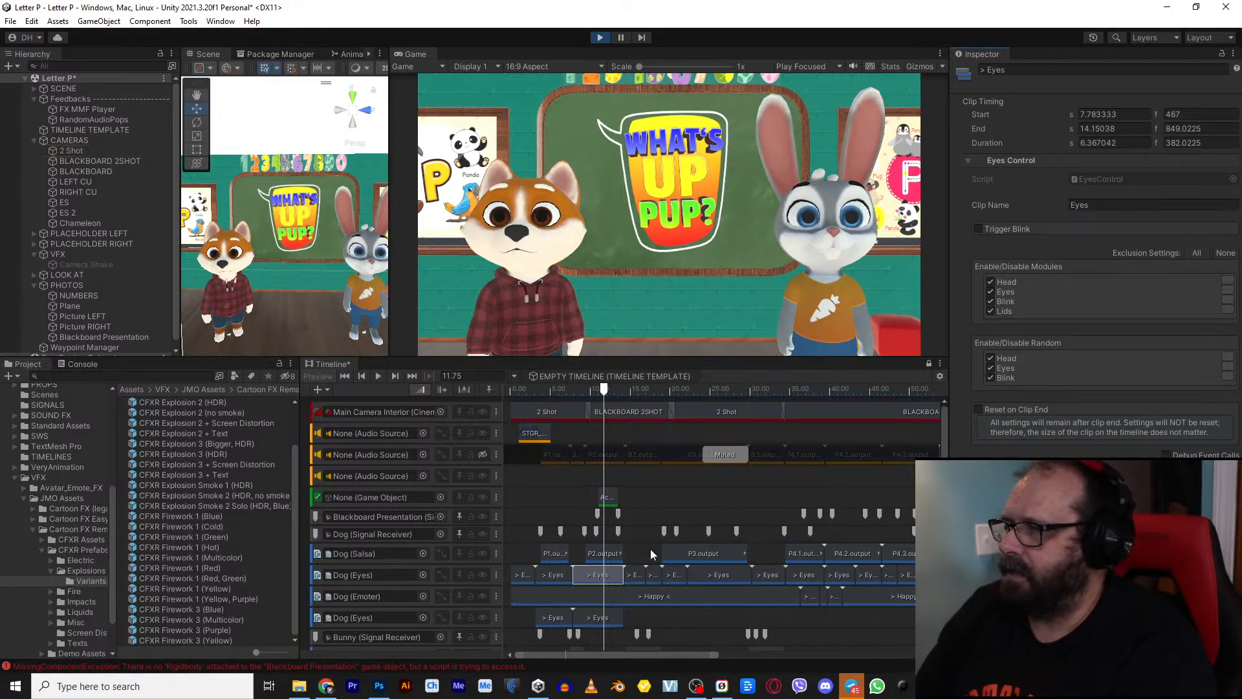
{"action": "left_click", "coordinate": [553, 576]}
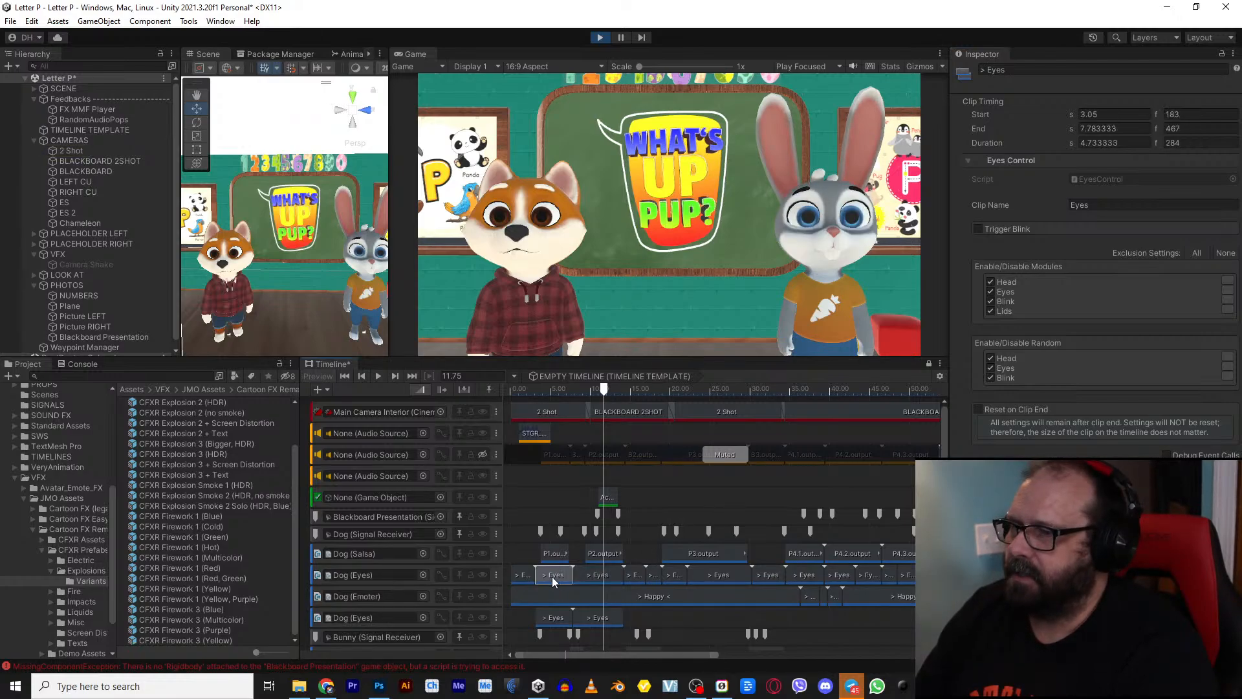
{"action": "left_click", "coordinate": [610, 577]}
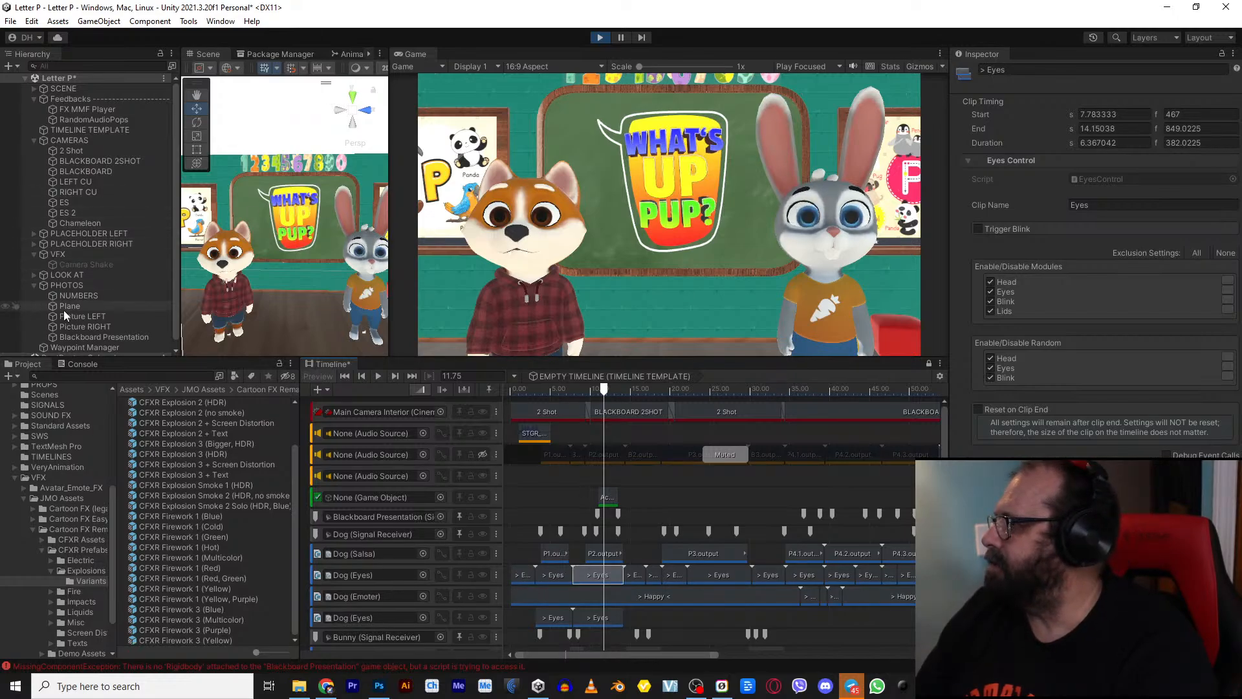
{"action": "left_click", "coordinate": [35, 275]}
{"action": "scroll", "coordinate": [88, 274], "scroll_direction": "down", "scroll_amount": 2}
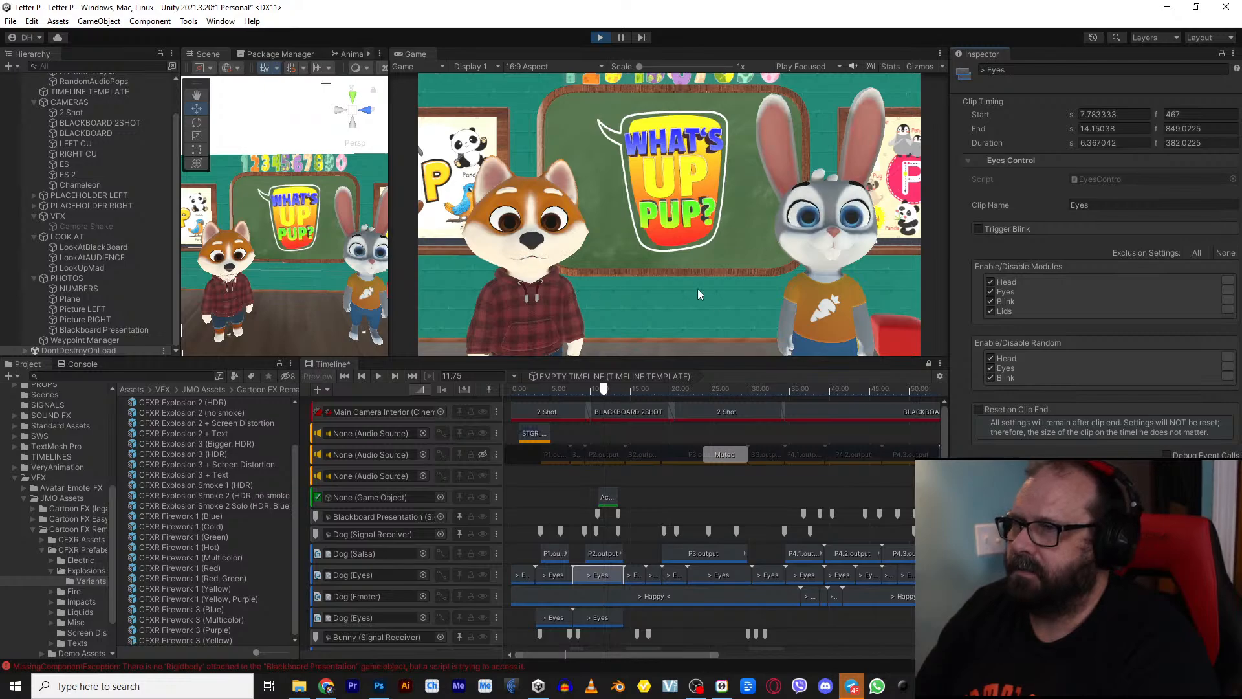
{"action": "scroll", "coordinate": [627, 620], "scroll_direction": "down", "scroll_amount": 1}
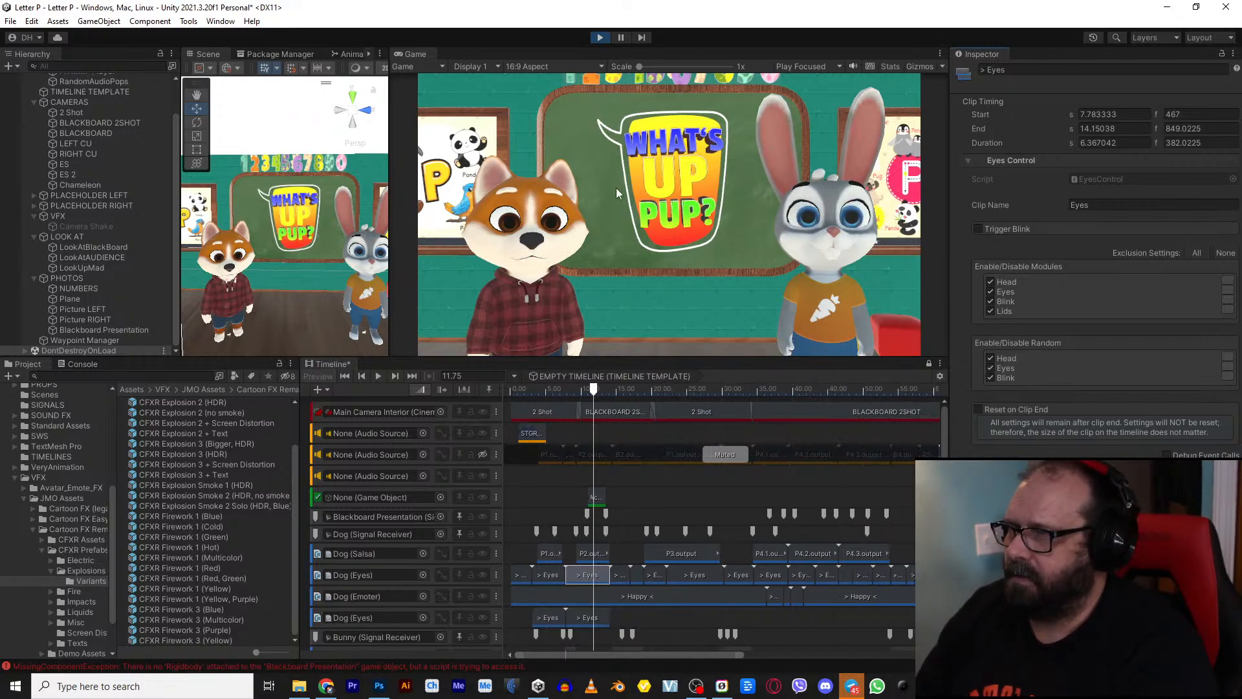
{"action": "left_click", "coordinate": [603, 41]}
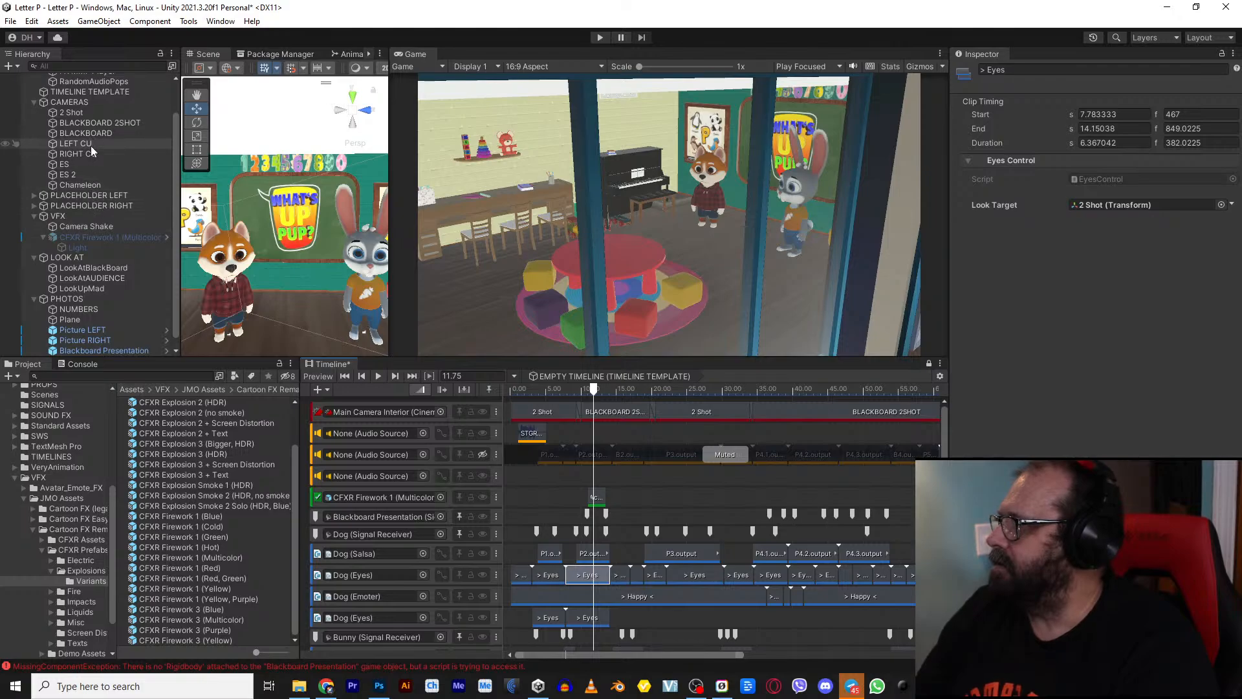
{"action": "left_click_drag", "start_coordinate": [92, 271], "coordinate": [1111, 204]}
Step: Inspect the bunny's Eyes clip over the firework cue and play-test the scene to check where the characters look
{"action": "scroll", "coordinate": [621, 543], "scroll_direction": "down", "scroll_amount": 2, "text": "ctrl"}
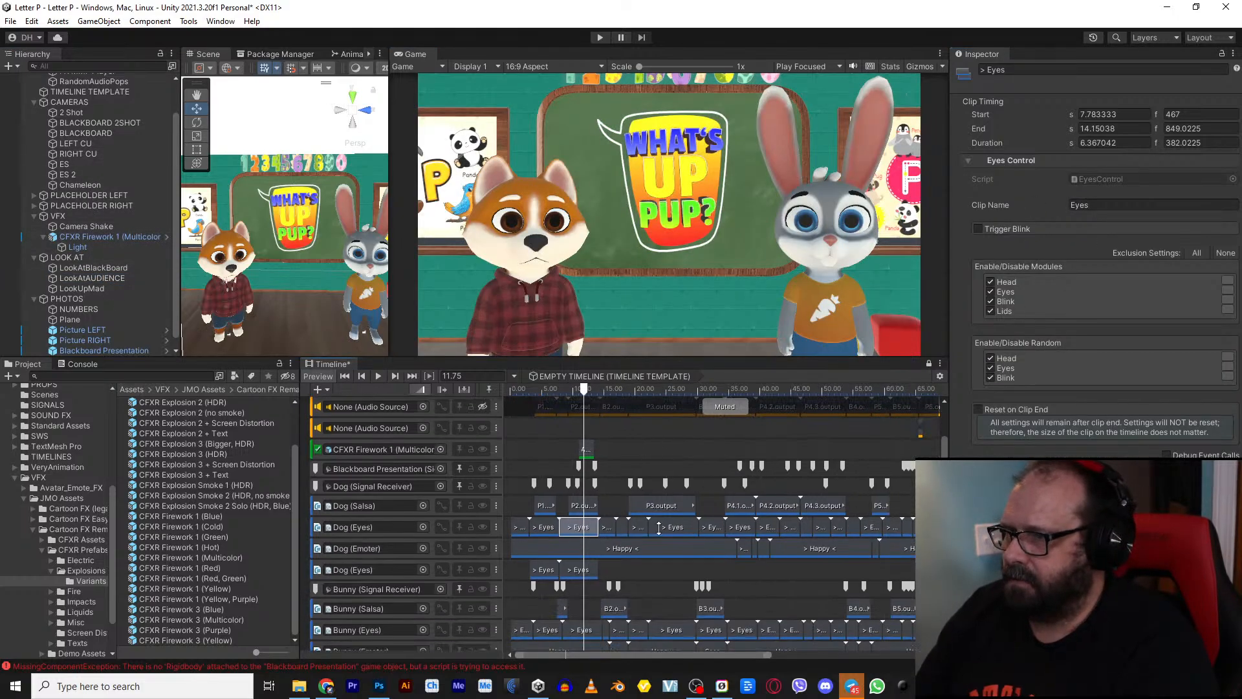
{"action": "scroll", "coordinate": [602, 562], "scroll_direction": "down", "scroll_amount": 3}
{"action": "left_click", "coordinate": [586, 577]}
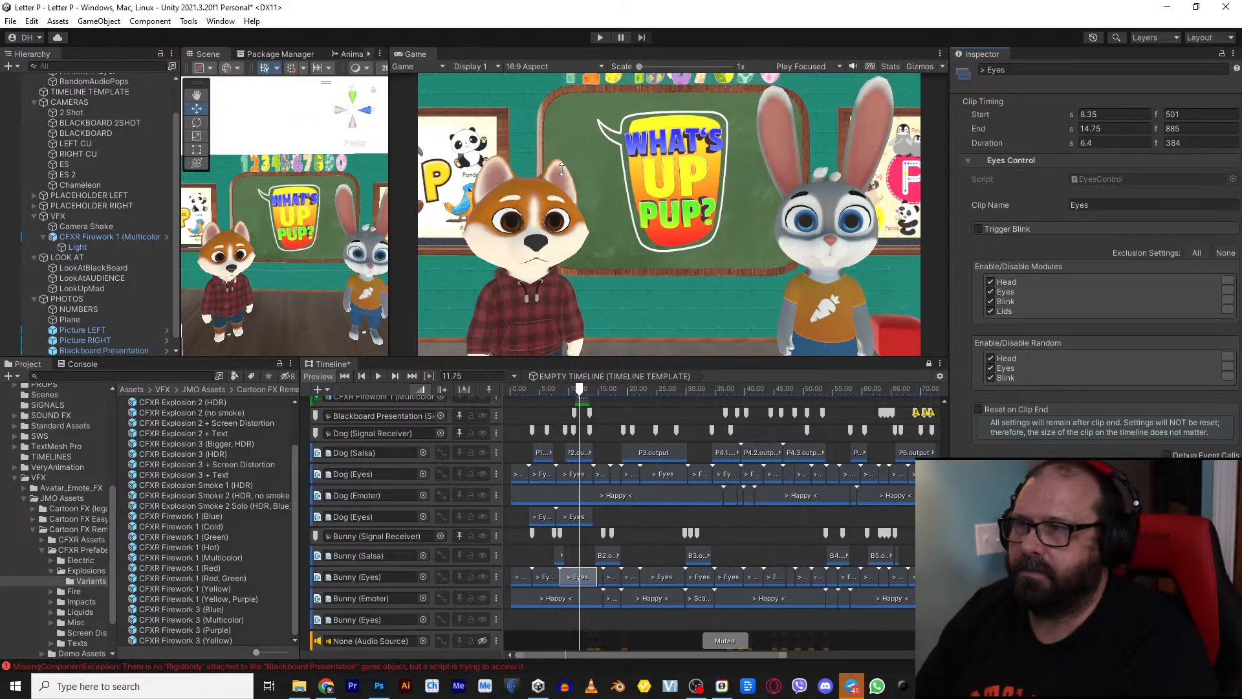
{"action": "left_click", "coordinate": [600, 37]}
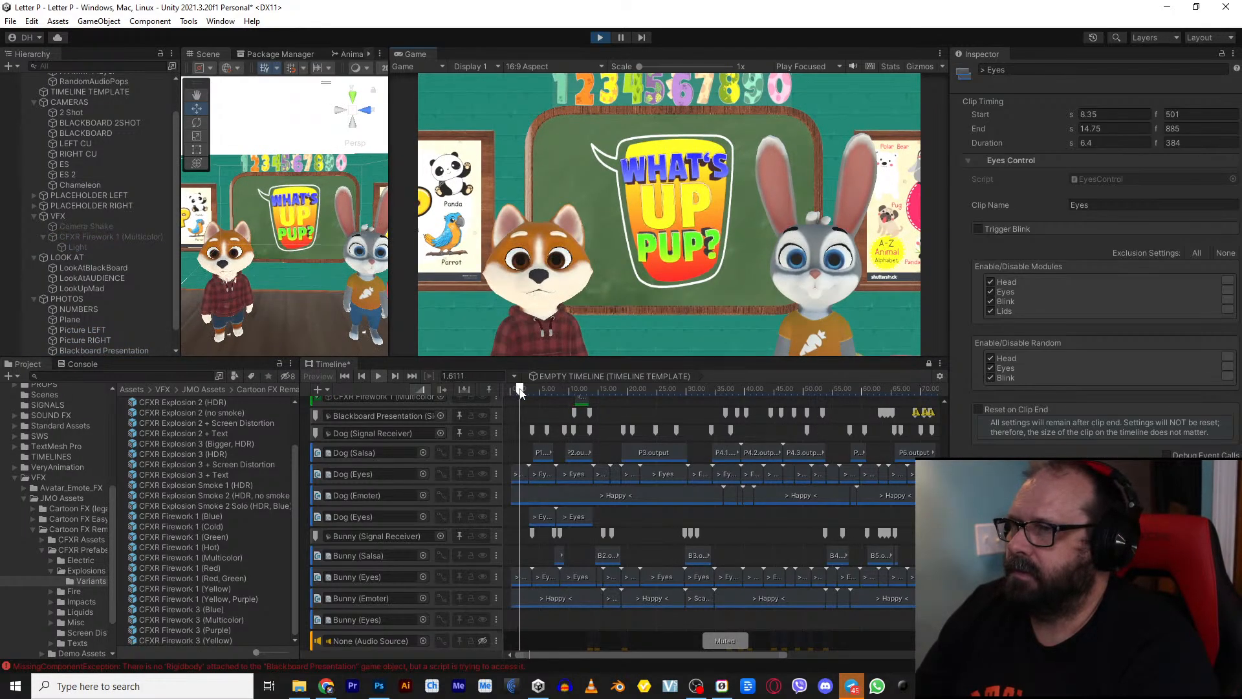
{"action": "left_click", "coordinate": [518, 474]}
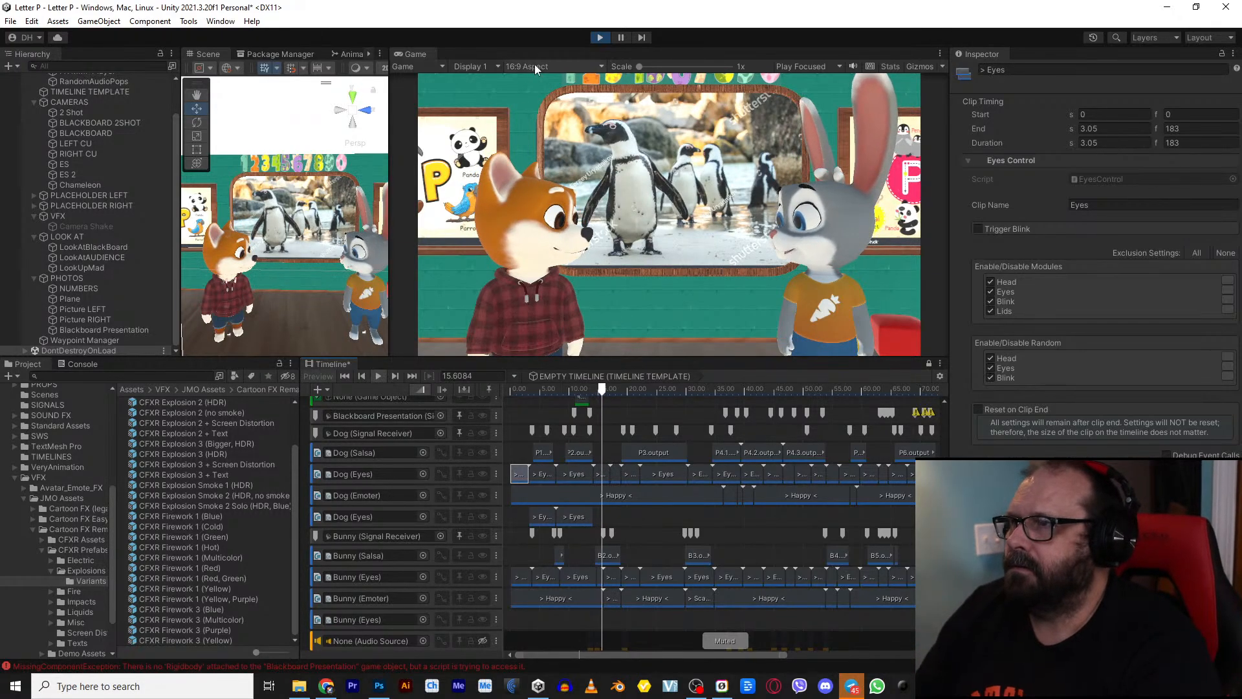
{"action": "left_click", "coordinate": [597, 37]}
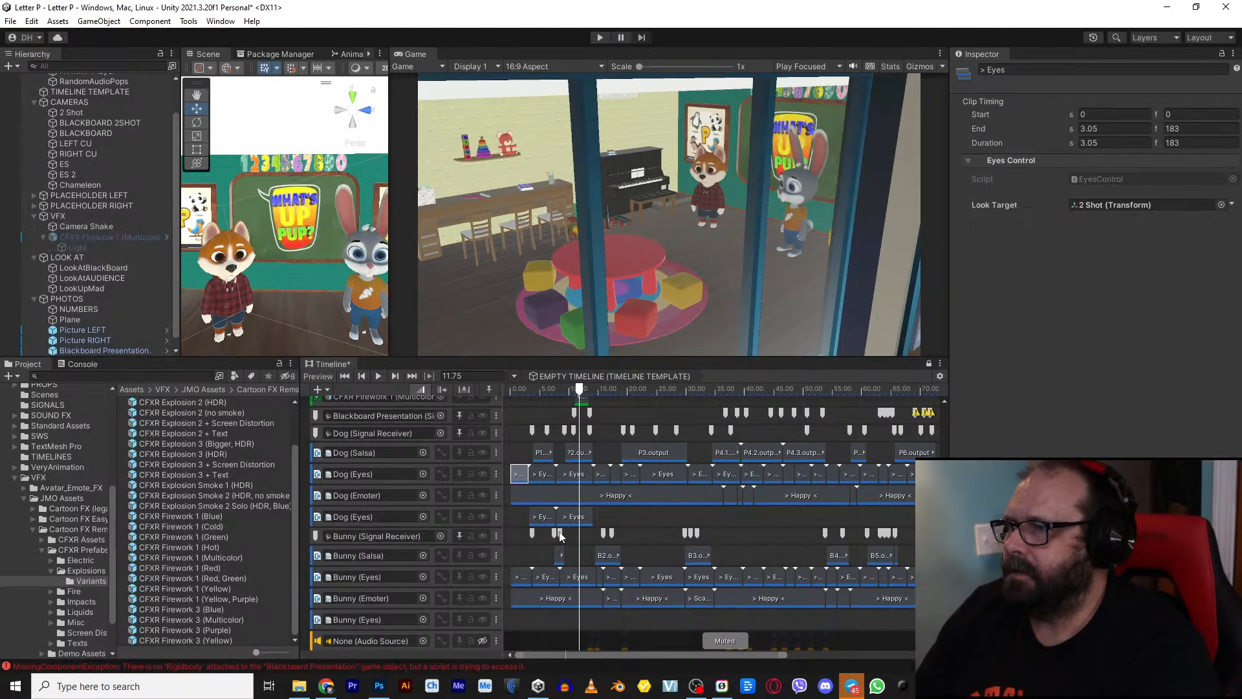
Step: Browse the P folder in PHOTOS VIDEOS FOR BLACKBOARD and preview the Penguin1, Penguin2 and Penguin6 images
{"action": "left_click_drag", "start_coordinate": [586, 394], "coordinate": [550, 403]}
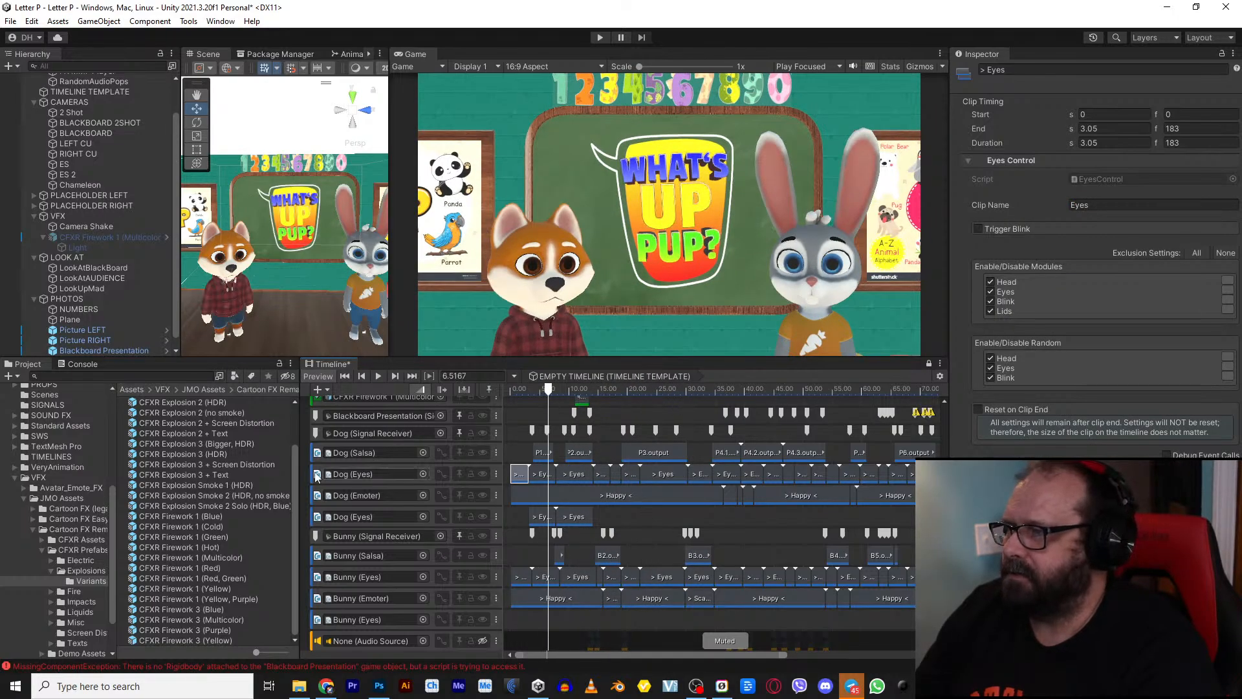
{"action": "left_click", "coordinate": [14, 477]}
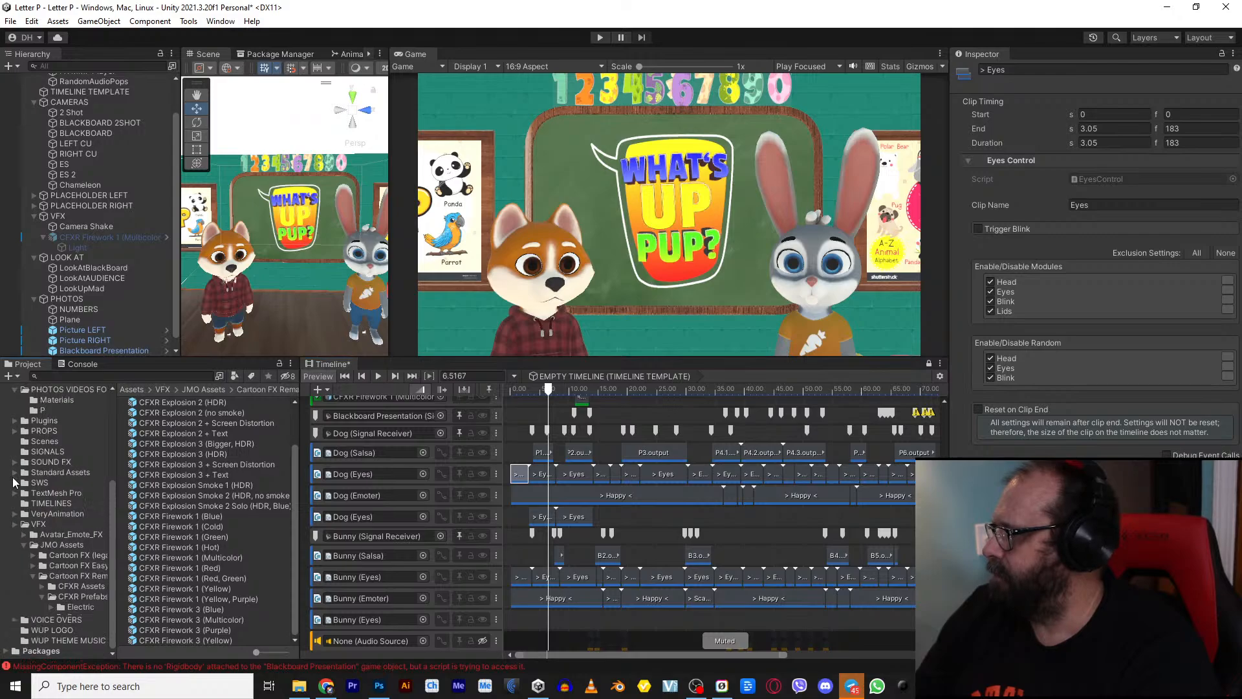
{"action": "left_click", "coordinate": [57, 479]}
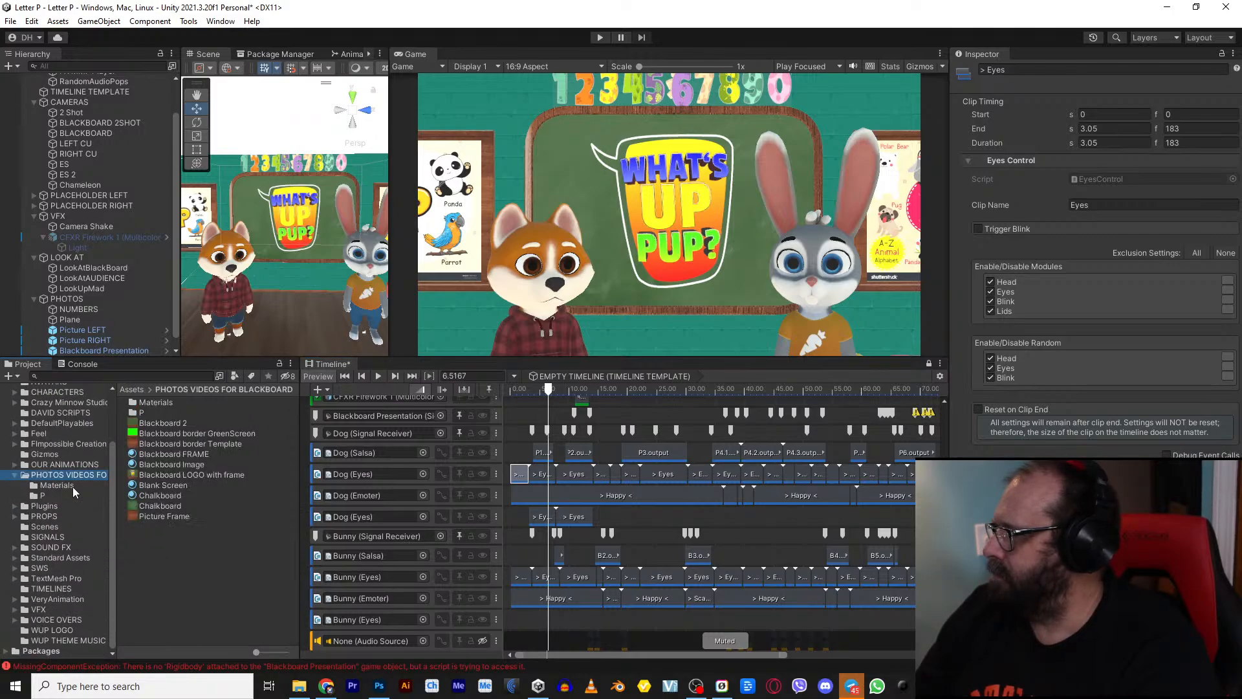
{"action": "double_click", "coordinate": [135, 414]}
{"action": "left_click", "coordinate": [159, 445]}
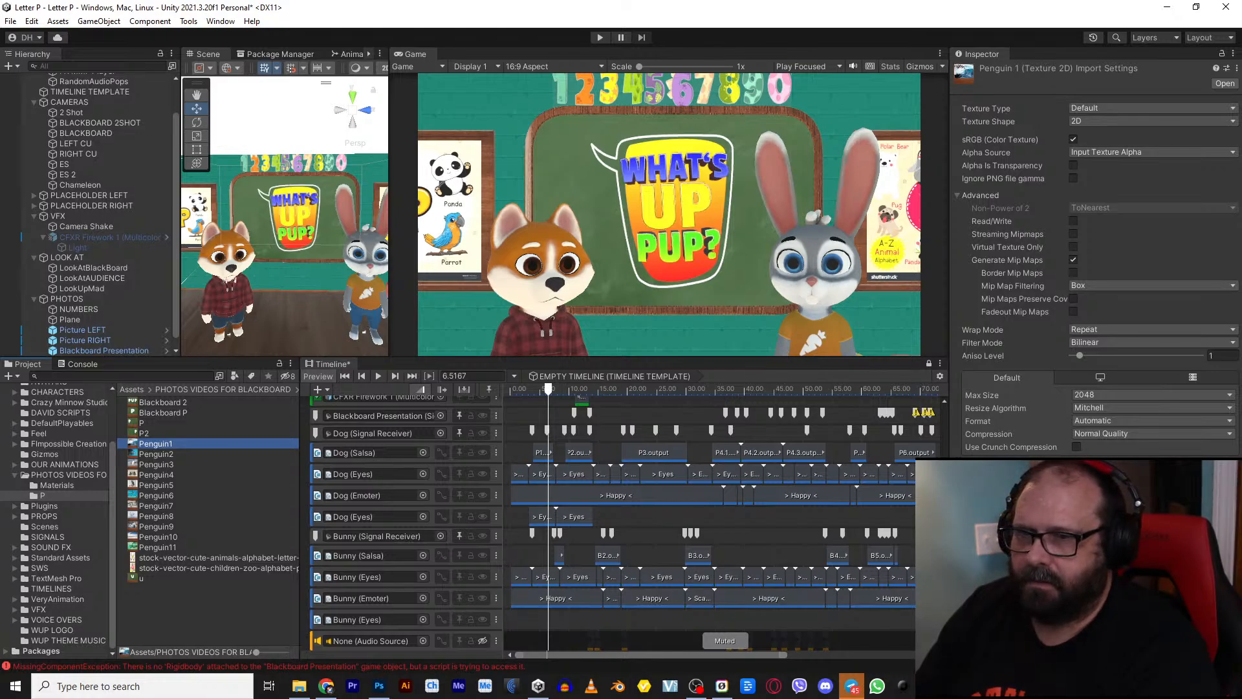
{"action": "left_click_drag", "start_coordinate": [1064, 651], "coordinate": [1065, 414]}
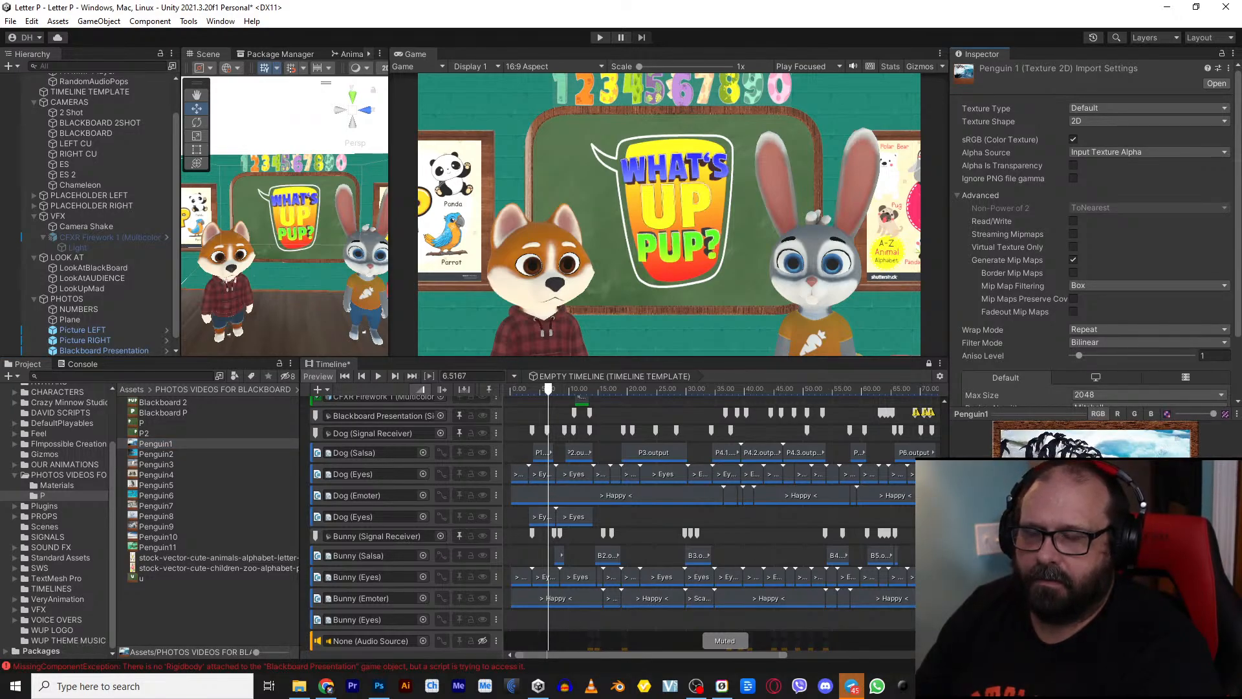
{"action": "left_click", "coordinate": [159, 455]}
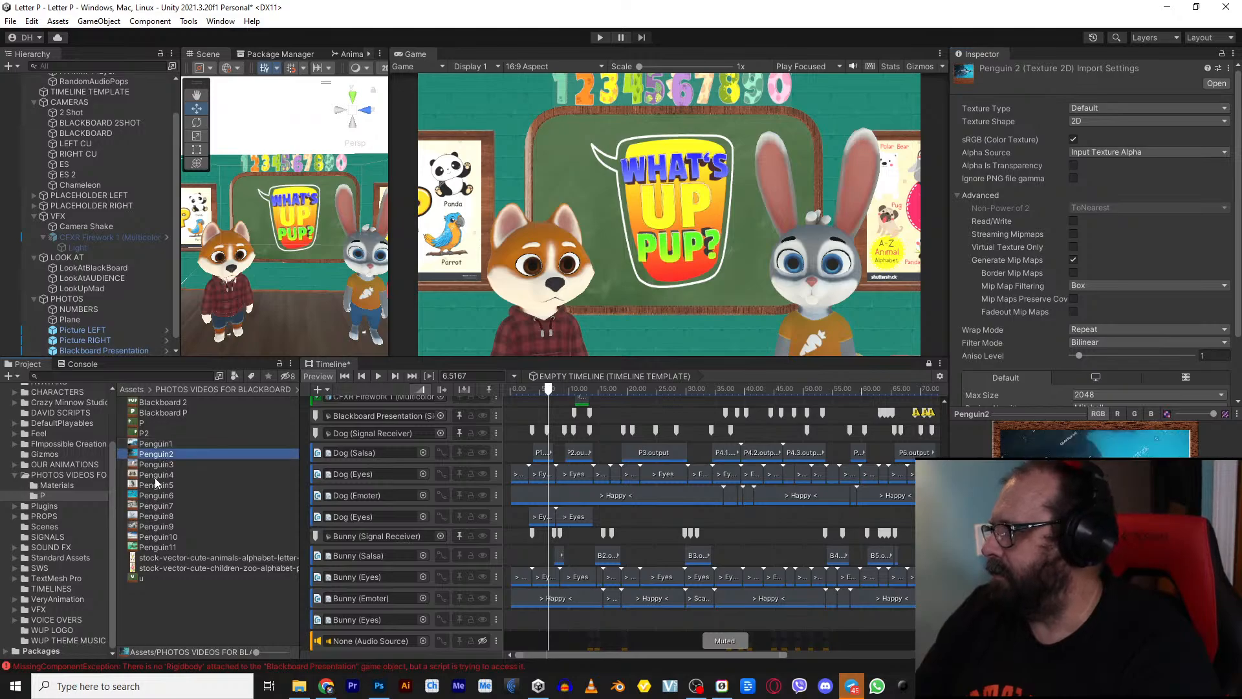
{"action": "left_click", "coordinate": [165, 496]}
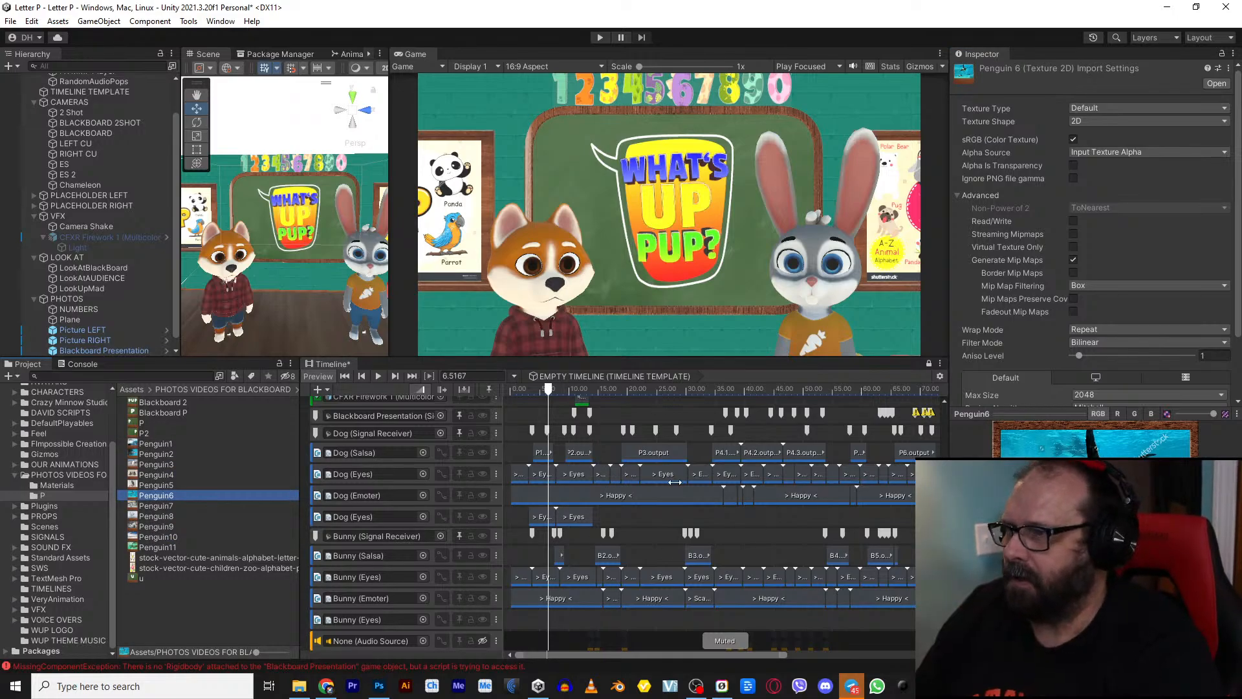
{"action": "mouse_move", "coordinate": [562, 389]}
{"action": "left_mouse_down"}
{"action": "mouse_move", "coordinate": [635, 392]}
{"action": "mouse_move", "coordinate": [541, 390]}
{"action": "mouse_move", "coordinate": [639, 390]}
{"action": "mouse_move", "coordinate": [551, 390]}
{"action": "mouse_move", "coordinate": [599, 390]}
{"action": "mouse_move", "coordinate": [572, 399]}
{"action": "left_mouse_up"}
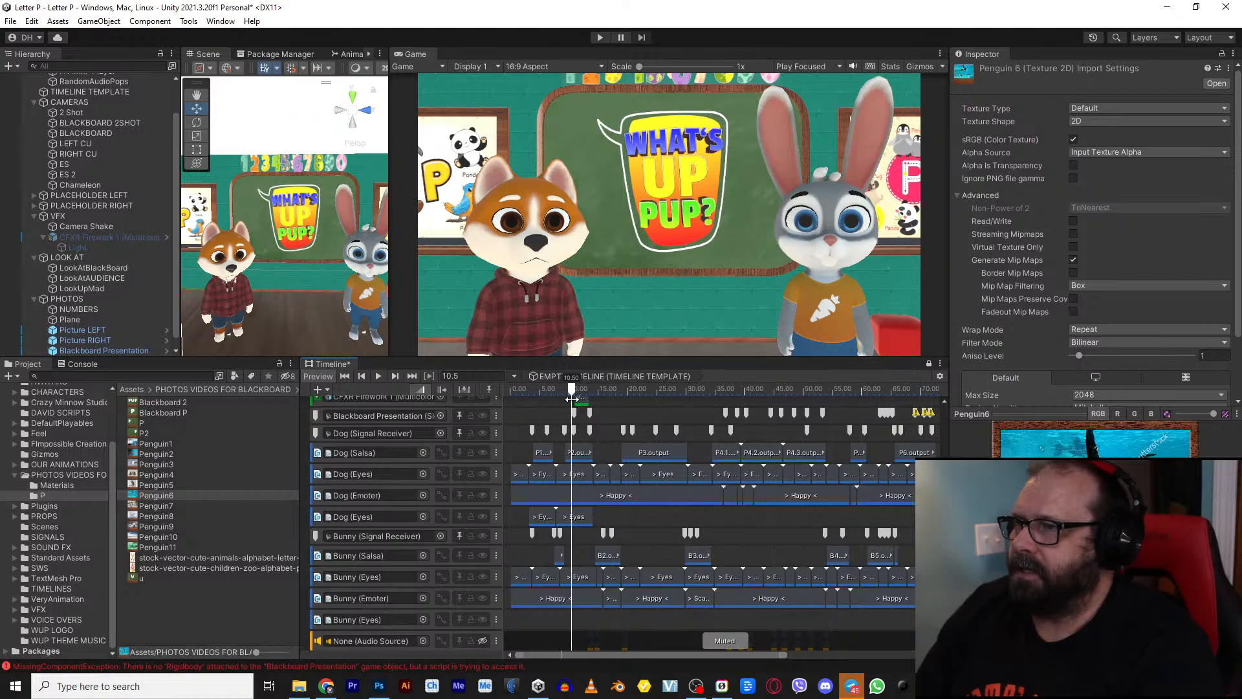
{"action": "scroll", "coordinate": [562, 455], "scroll_direction": "up", "scroll_amount": 4}
{"action": "left_click_drag", "start_coordinate": [617, 471], "coordinate": [689, 554]}
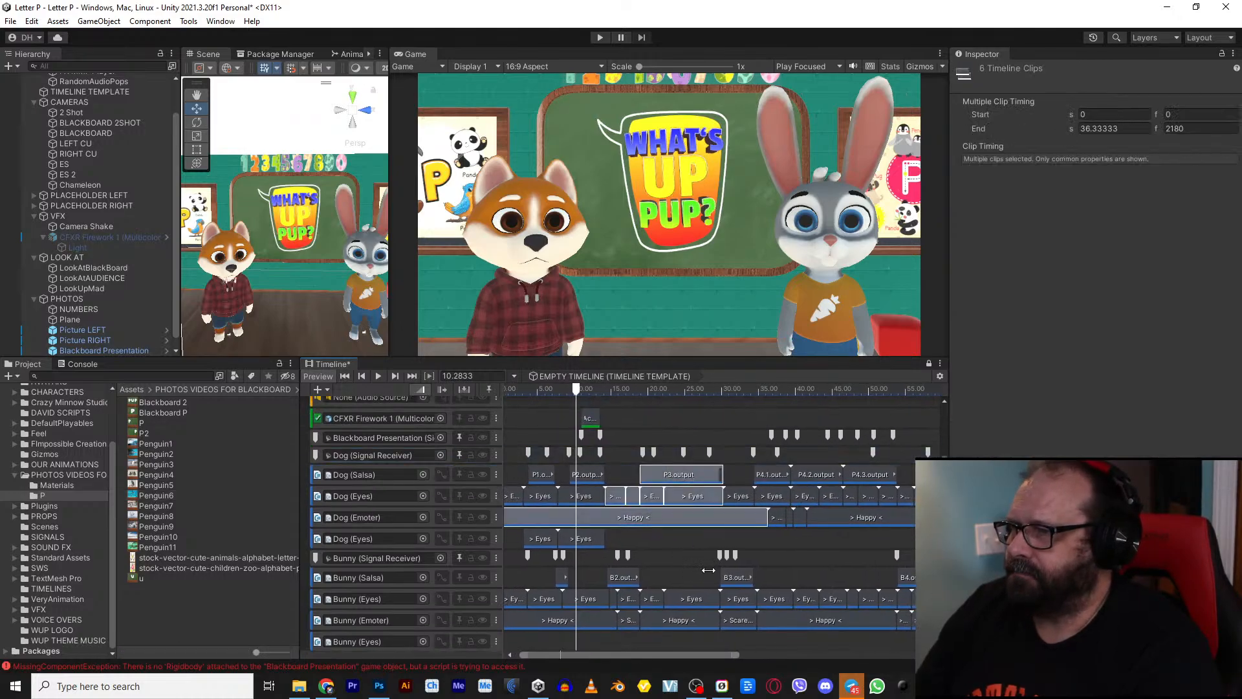
{"action": "left_click", "coordinate": [623, 434]}
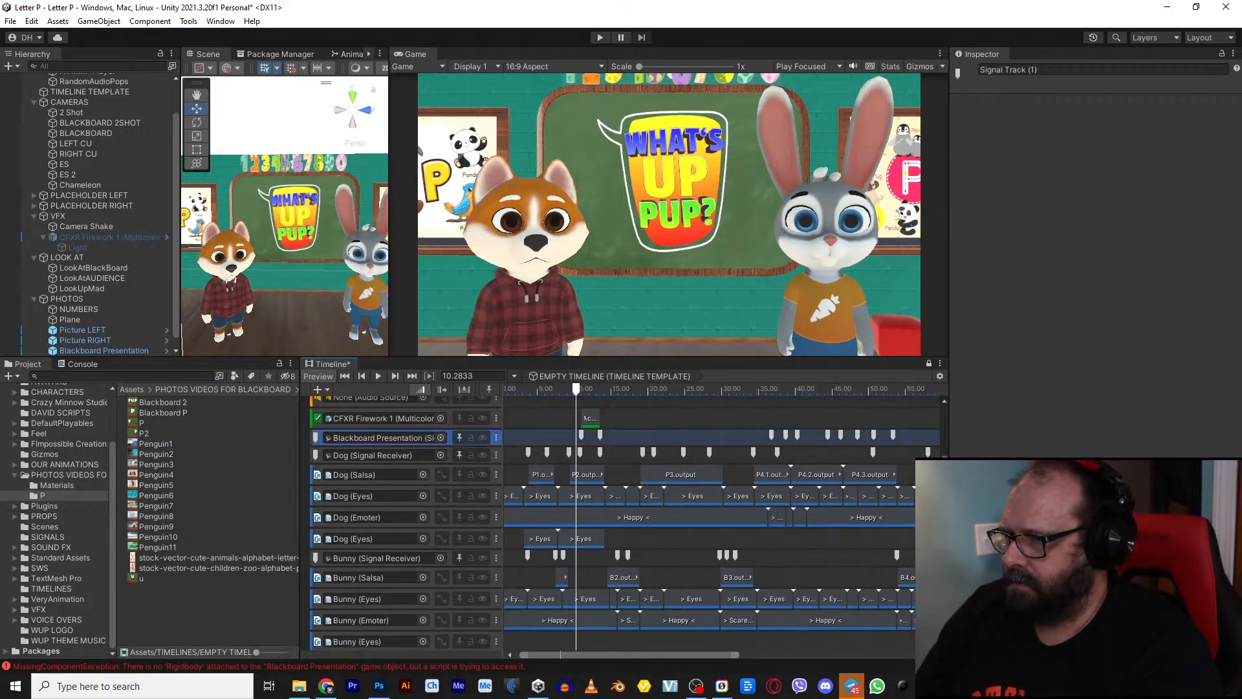
Step: Widen the Timeline area, preview the opening seconds of the timeline, and return the playhead to about 1.08 s
{"action": "left_click_drag", "start_coordinate": [948, 414], "coordinate": [973, 414]}
{"action": "left_click_drag", "start_coordinate": [578, 396], "coordinate": [522, 389]}
{"action": "key", "text": "space"}
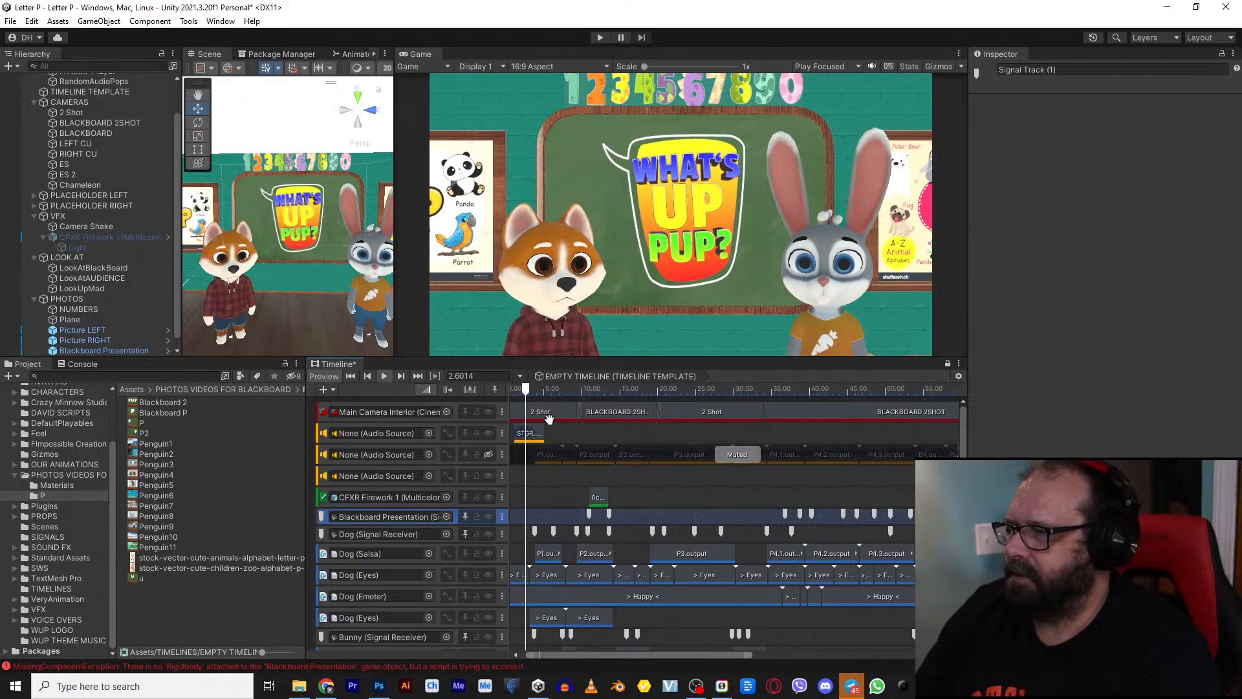
{"action": "left_click", "coordinate": [542, 396]}
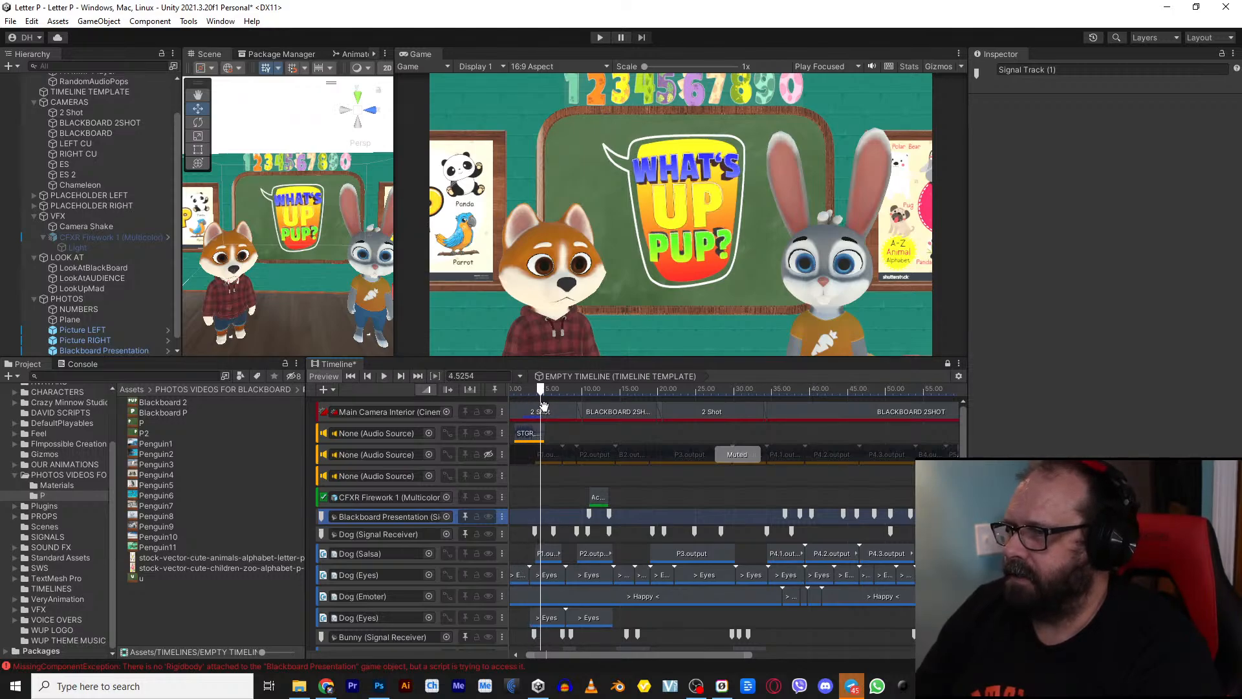
{"action": "mouse_move", "coordinate": [524, 396]}
{"action": "left_mouse_down"}
{"action": "mouse_move", "coordinate": [493, 390]}
{"action": "mouse_move", "coordinate": [540, 396]}
{"action": "mouse_move", "coordinate": [515, 401]}
{"action": "left_mouse_up"}
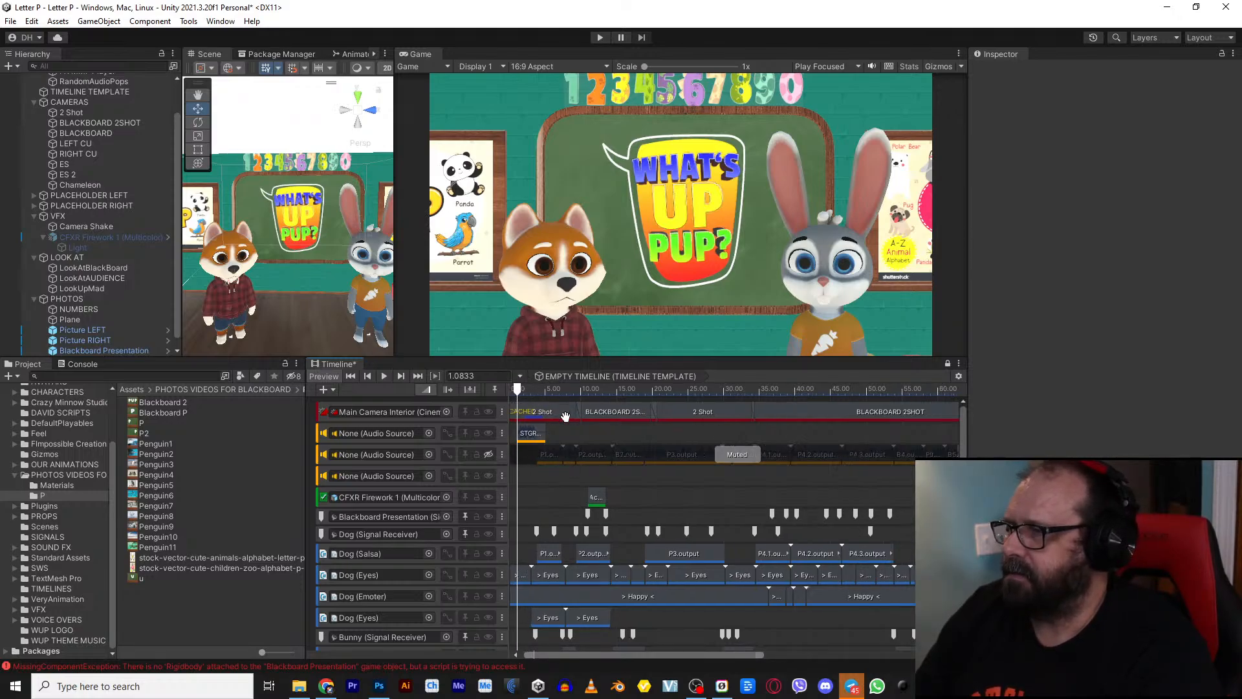
Step: Start the BLACKBOARD 2SHOT camera clip earlier so the opening 2 Shot ends at about 5.09 s with a 2.04 s blend, and preview it
{"action": "scroll", "coordinate": [565, 441], "scroll_direction": "down", "scroll_amount": 3}
{"action": "scroll", "coordinate": [581, 445], "scroll_direction": "up", "scroll_amount": 3}
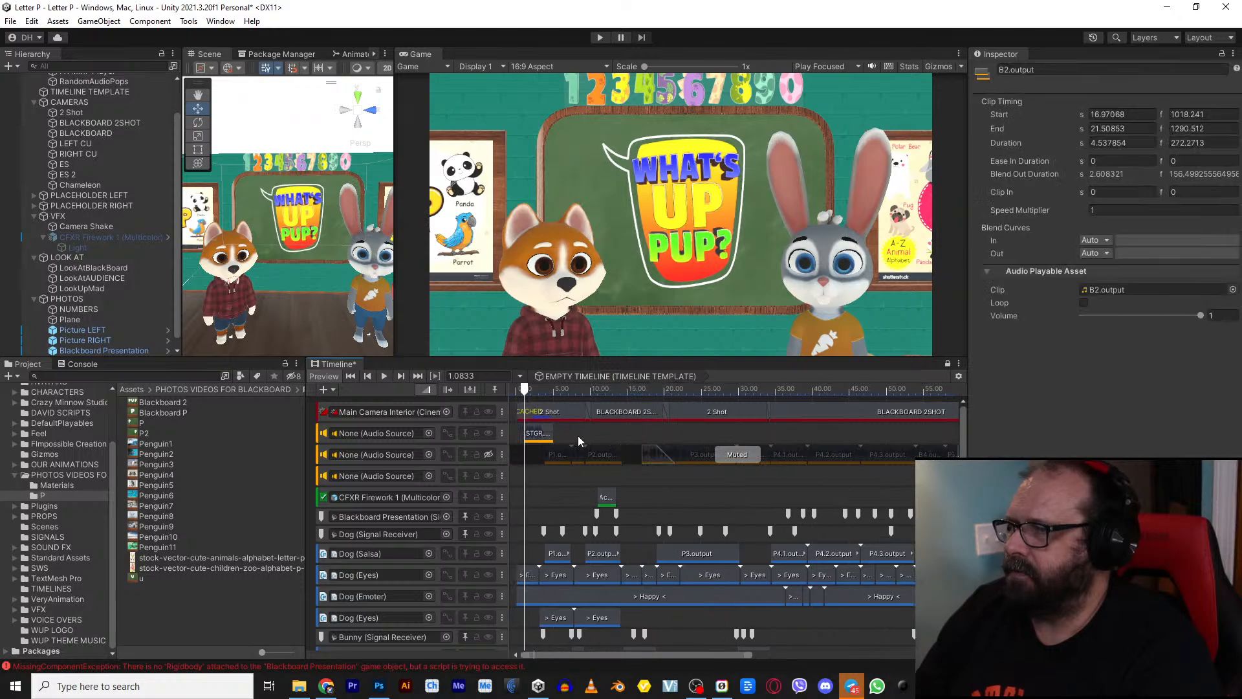
{"action": "left_click", "coordinate": [643, 486]}
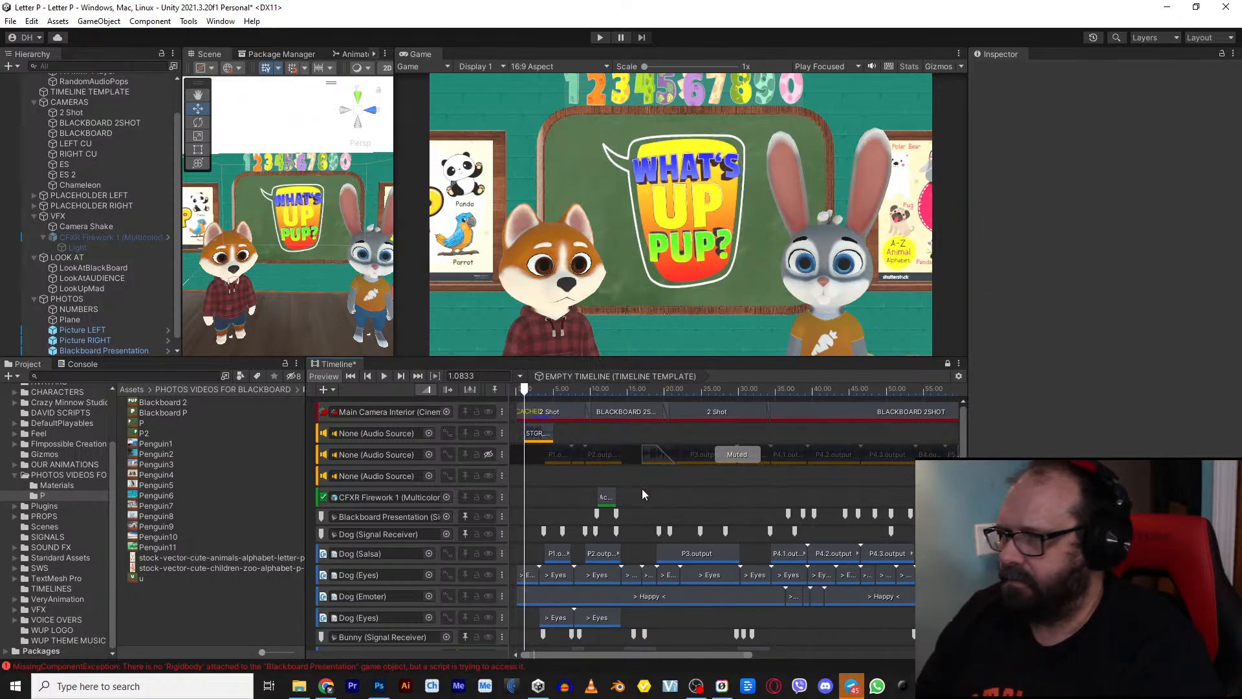
{"action": "left_click", "coordinate": [531, 408]}
{"action": "mouse_move", "coordinate": [539, 389]}
{"action": "left_mouse_down"}
{"action": "mouse_move", "coordinate": [607, 398]}
{"action": "mouse_move", "coordinate": [547, 405]}
{"action": "mouse_move", "coordinate": [582, 411]}
{"action": "mouse_move", "coordinate": [538, 404]}
{"action": "left_mouse_up"}
{"action": "left_click", "coordinate": [525, 391]}
{"action": "key", "text": "space"}
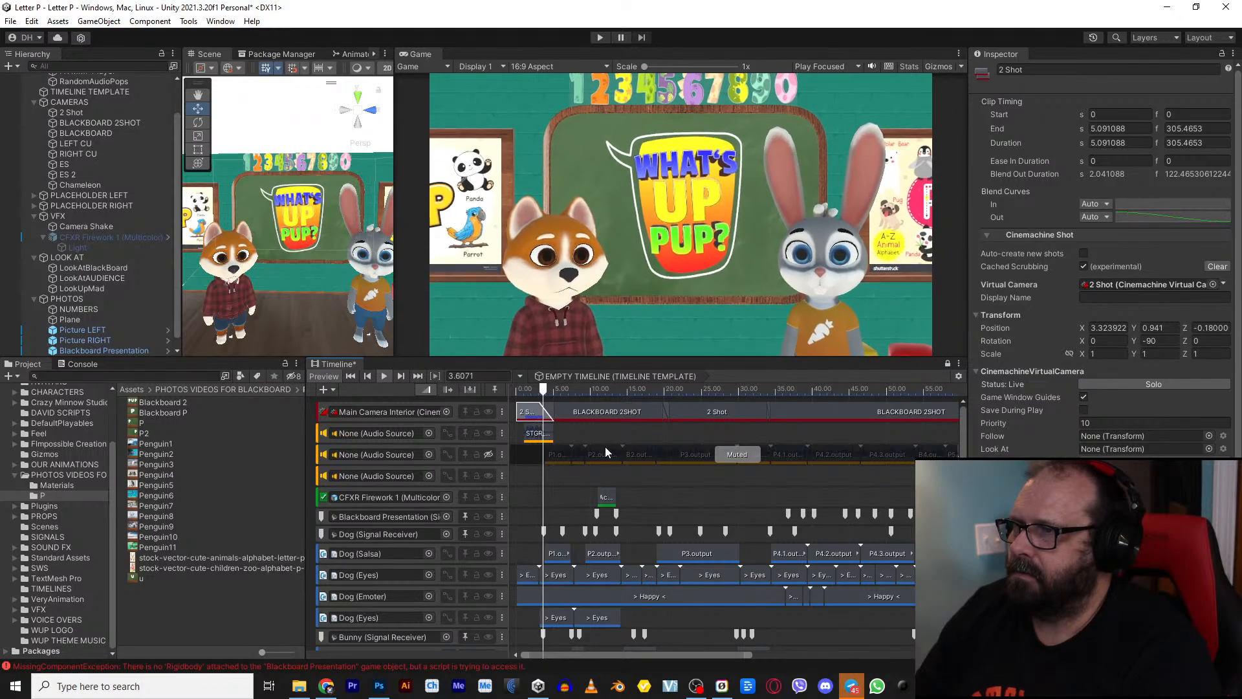
Step: Trim the end of the opening Energetic Happy music clip back to where the P1.output dialogue clip begins
{"action": "scroll", "coordinate": [582, 478], "scroll_direction": "up", "scroll_amount": 4}
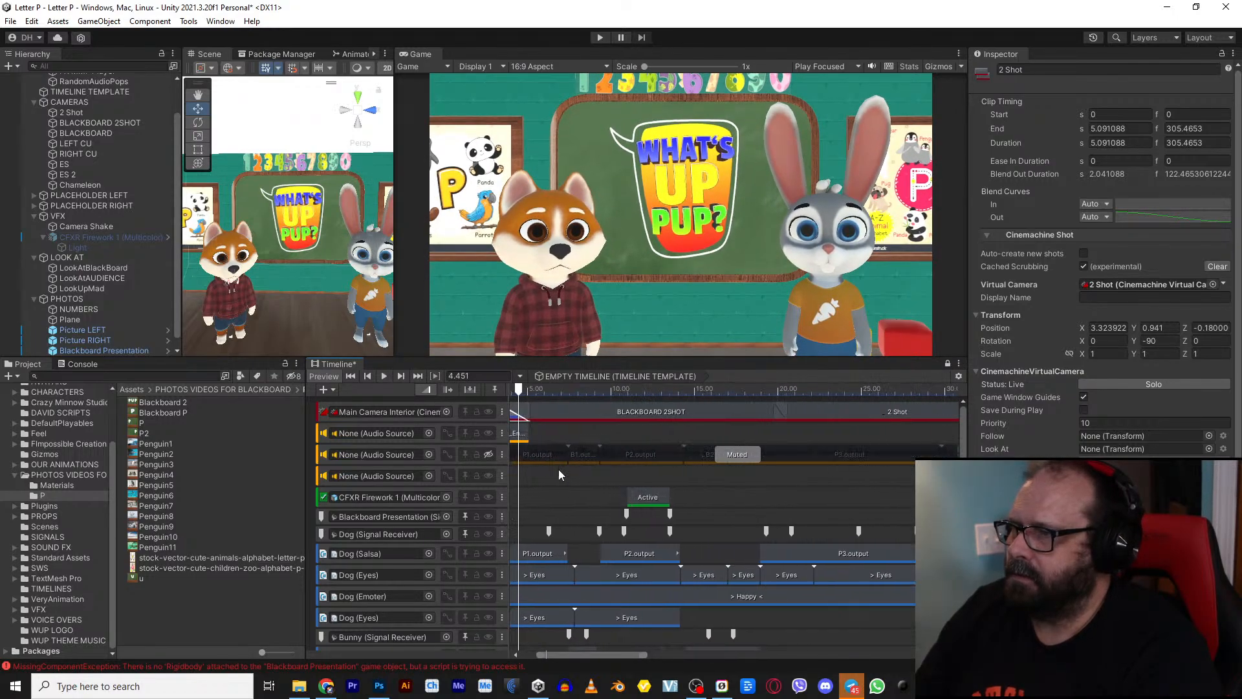
{"action": "left_click", "coordinate": [637, 504]}
{"action": "scroll", "coordinate": [583, 482], "scroll_direction": "up", "scroll_amount": 3}
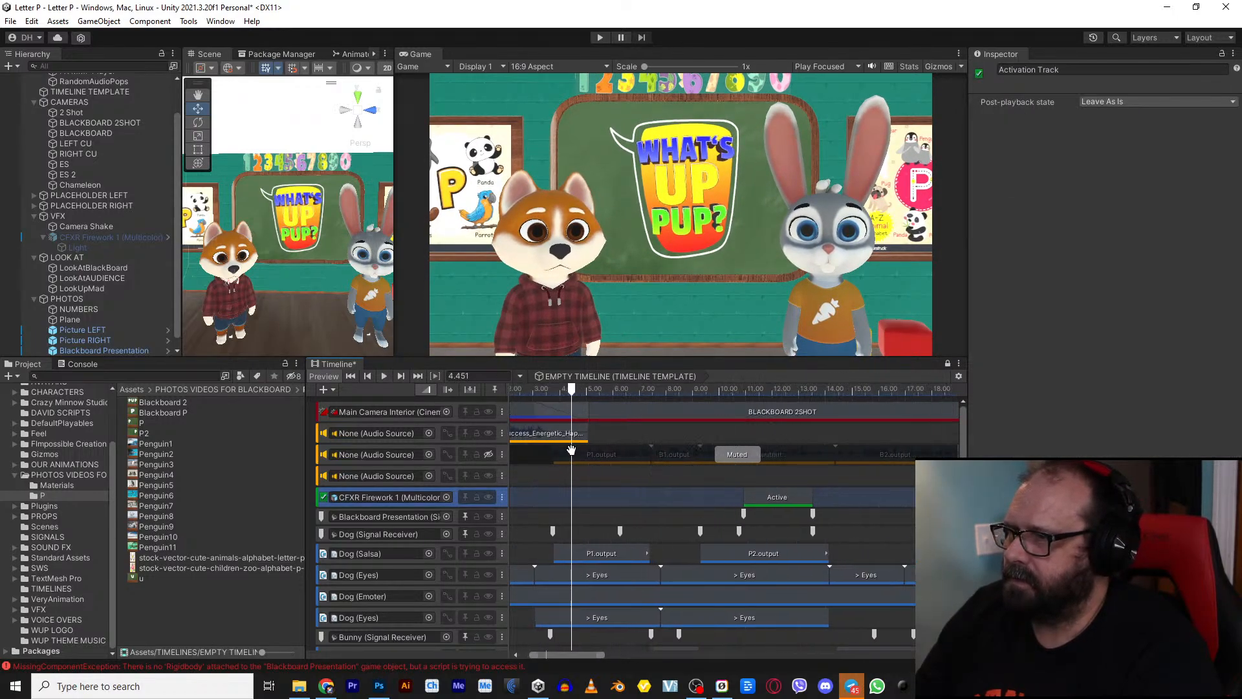
{"action": "left_click_drag", "start_coordinate": [584, 433], "coordinate": [551, 434]}
{"action": "scroll", "coordinate": [551, 447], "scroll_direction": "up", "scroll_amount": 3}
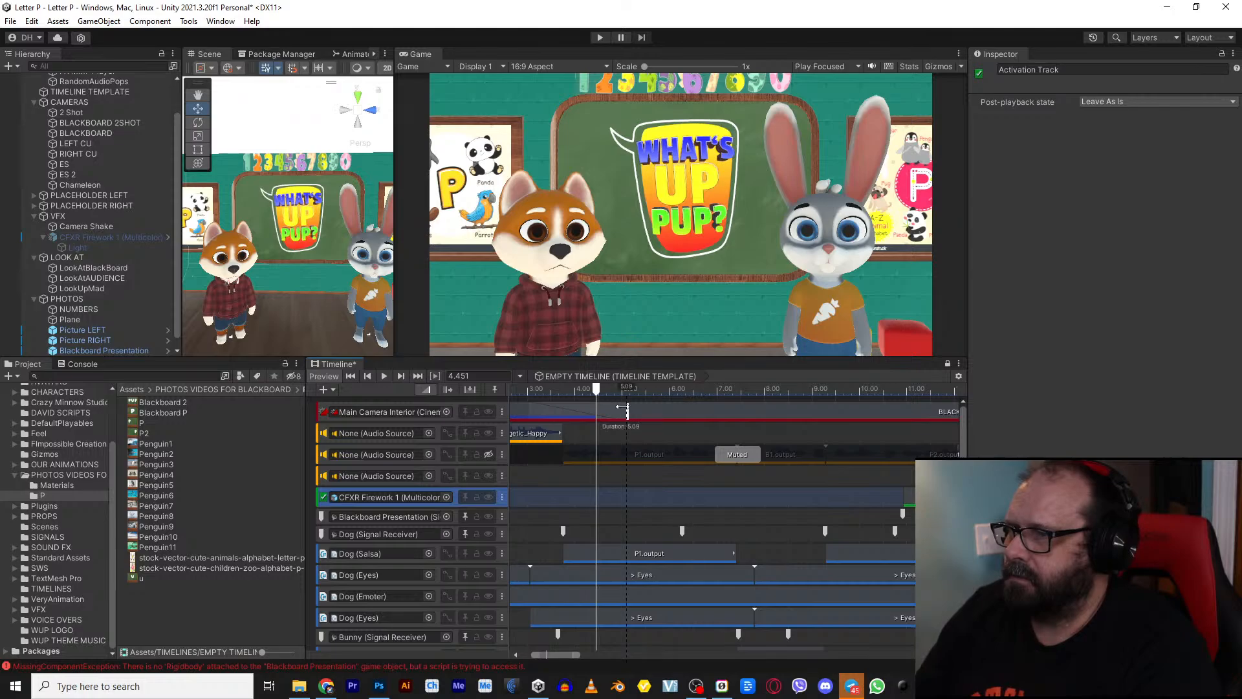
Step: Shorten the opening 2 Shot to end where P1.output begins, start BLACKBOARD 2SHOT at about 2.38 s, and preview the blend
{"action": "left_click_drag", "start_coordinate": [622, 409], "coordinate": [532, 389]}
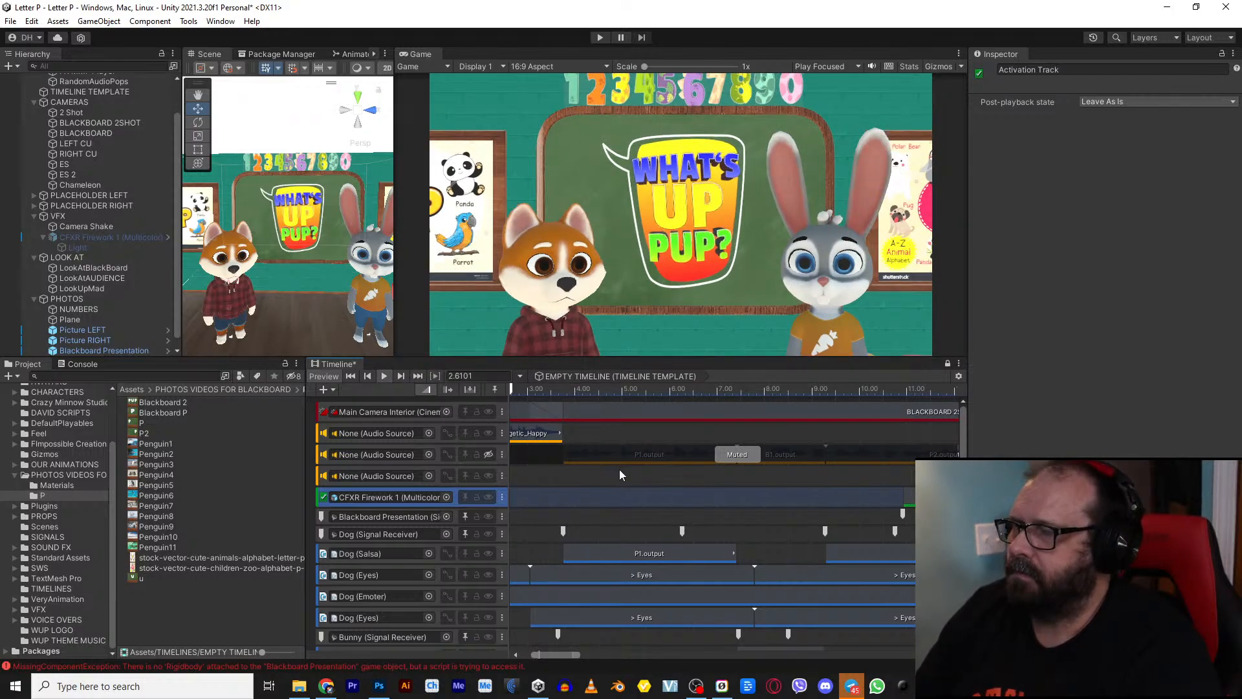
{"action": "key", "text": "space"}
{"action": "key", "text": "space"}
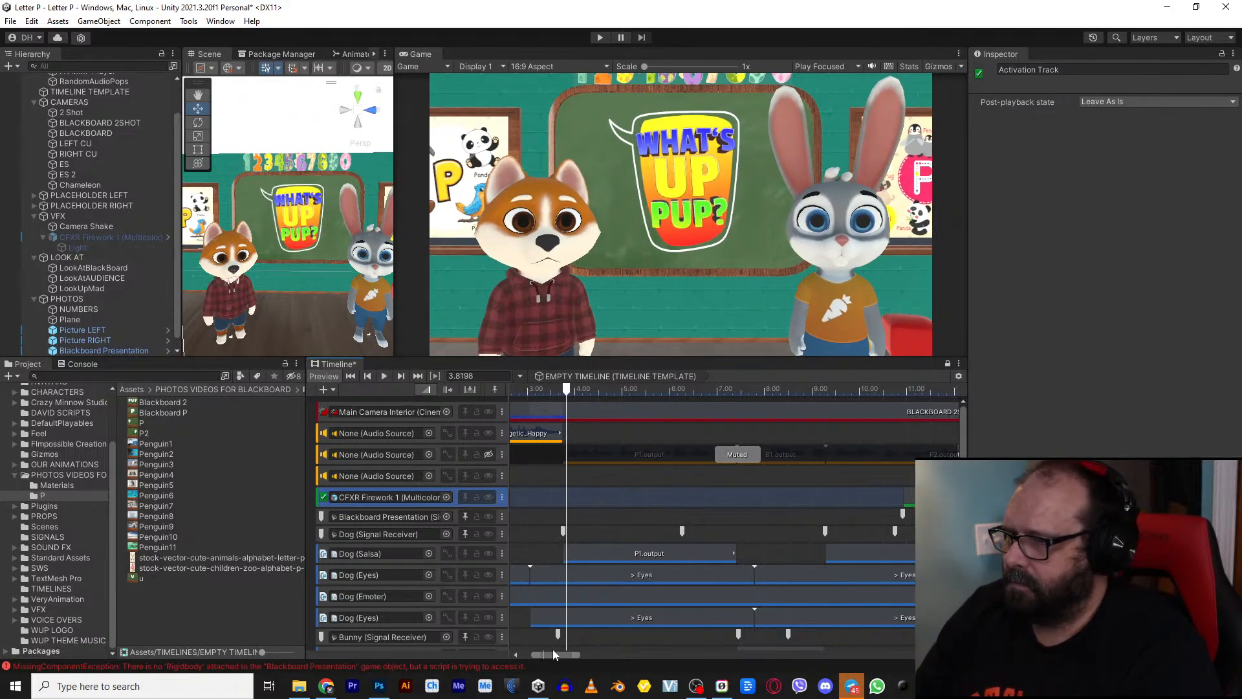
{"action": "left_click_drag", "start_coordinate": [535, 652], "coordinate": [489, 655]}
{"action": "left_click_drag", "start_coordinate": [576, 396], "coordinate": [605, 400]}
{"action": "key", "text": "space"}
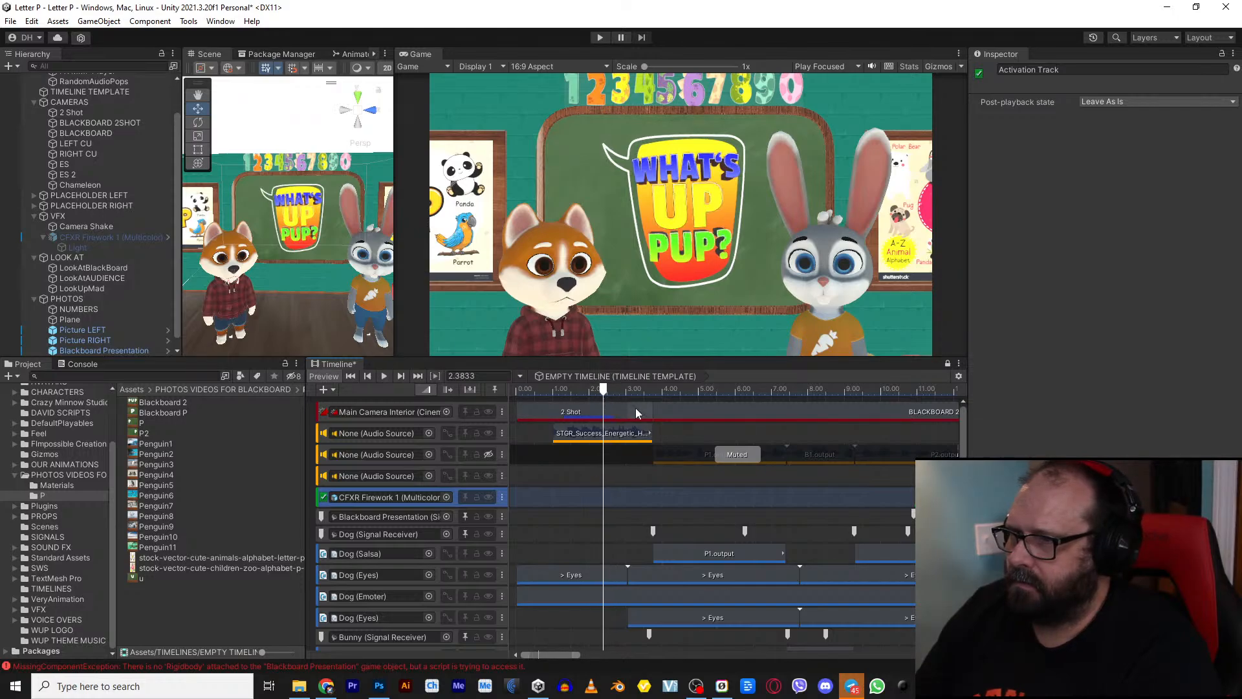
{"action": "left_click", "coordinate": [554, 395]}
{"action": "key", "text": "space"}
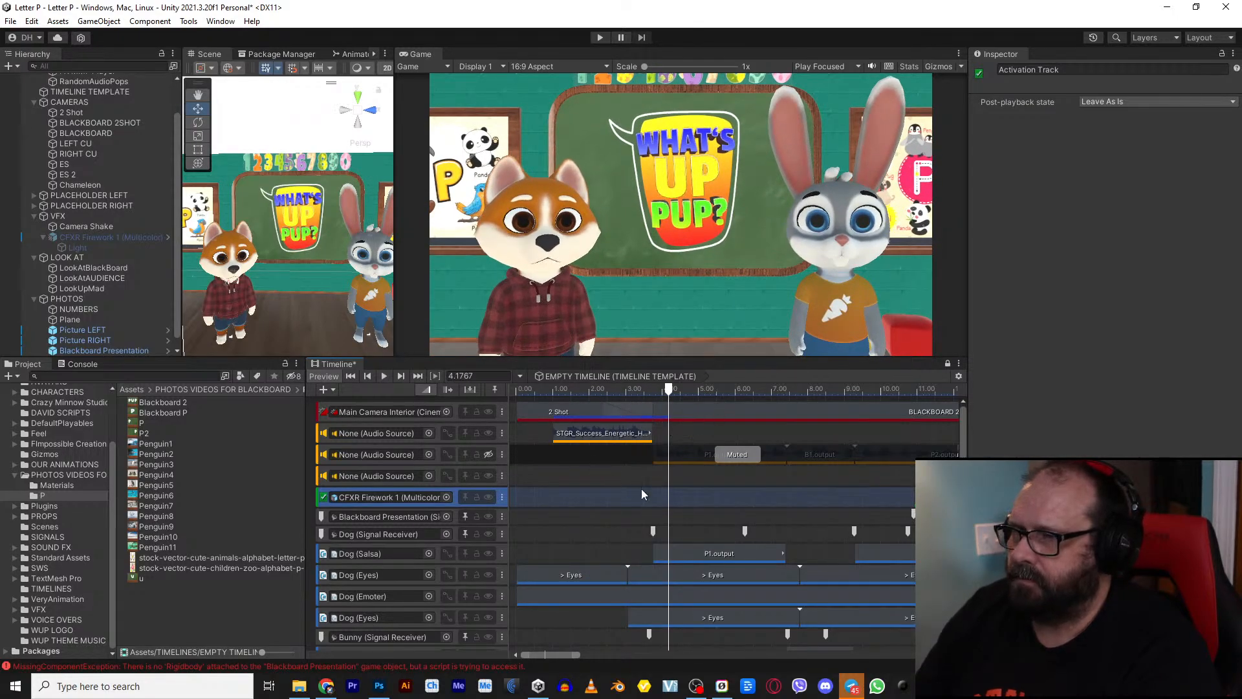
{"action": "left_click", "coordinate": [611, 438]}
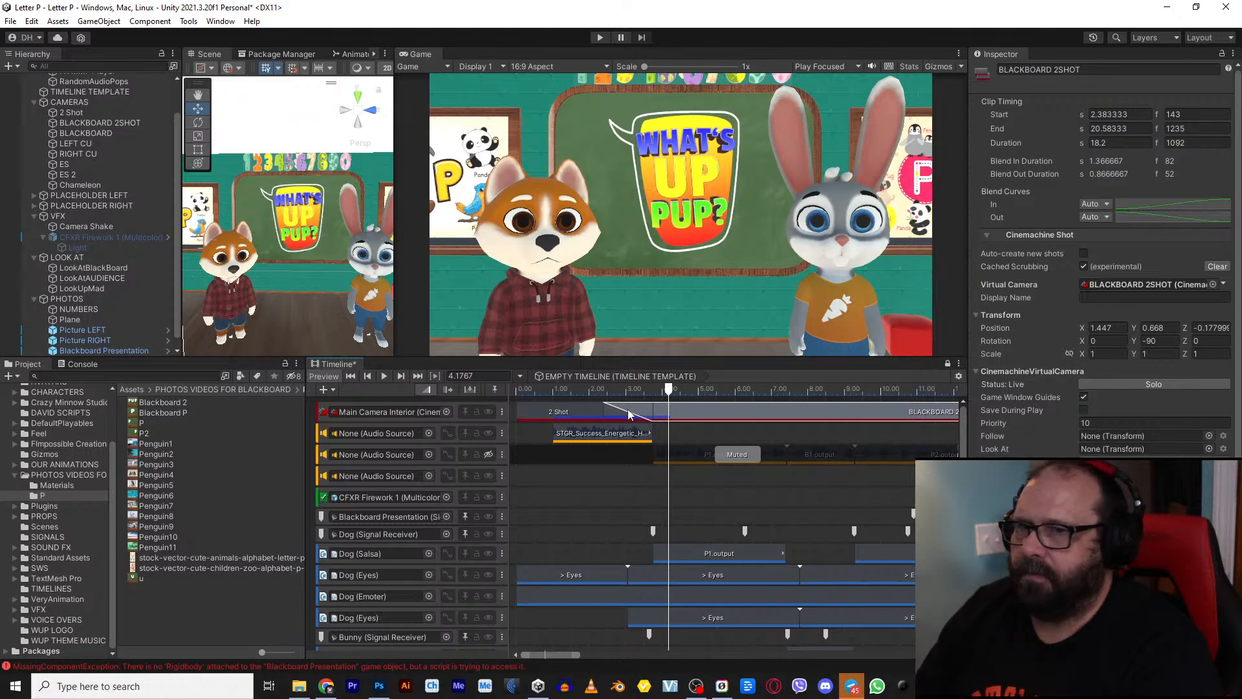
Step: Unmute the audio track that holds the P1.output and B1.output dialogue clips
{"action": "scroll", "coordinate": [731, 482], "scroll_direction": "down", "scroll_amount": 4}
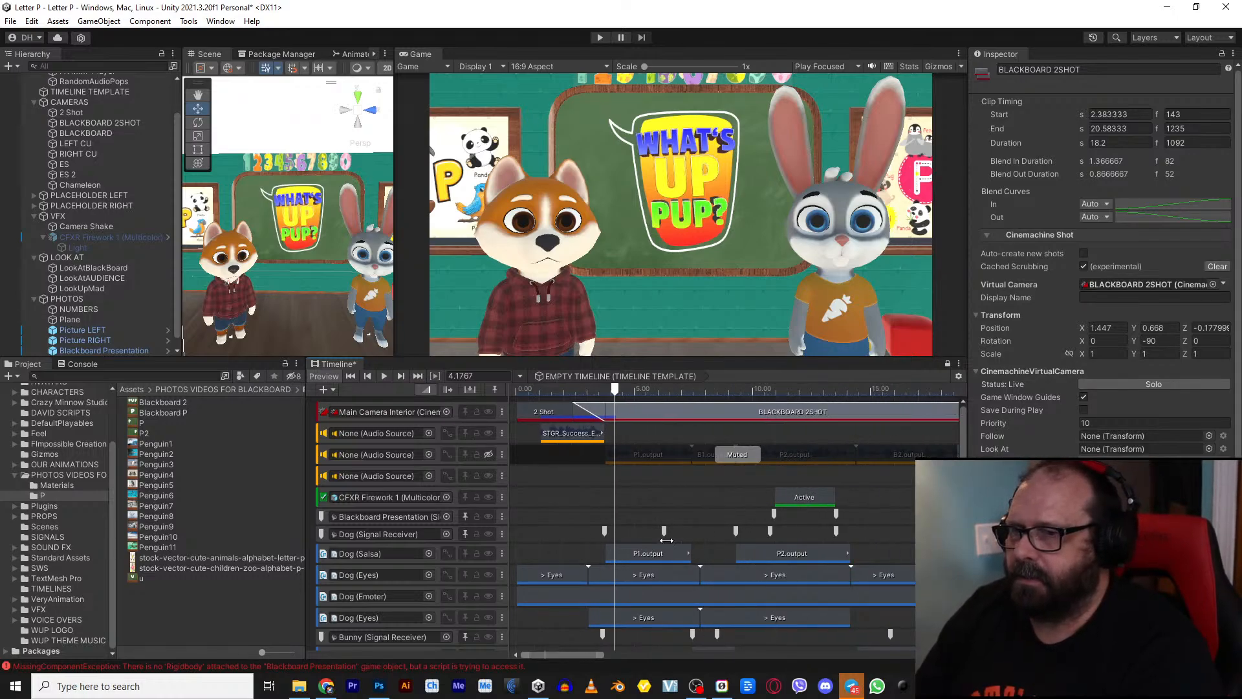
{"action": "scroll", "coordinate": [649, 473], "scroll_direction": "down", "scroll_amount": 6}
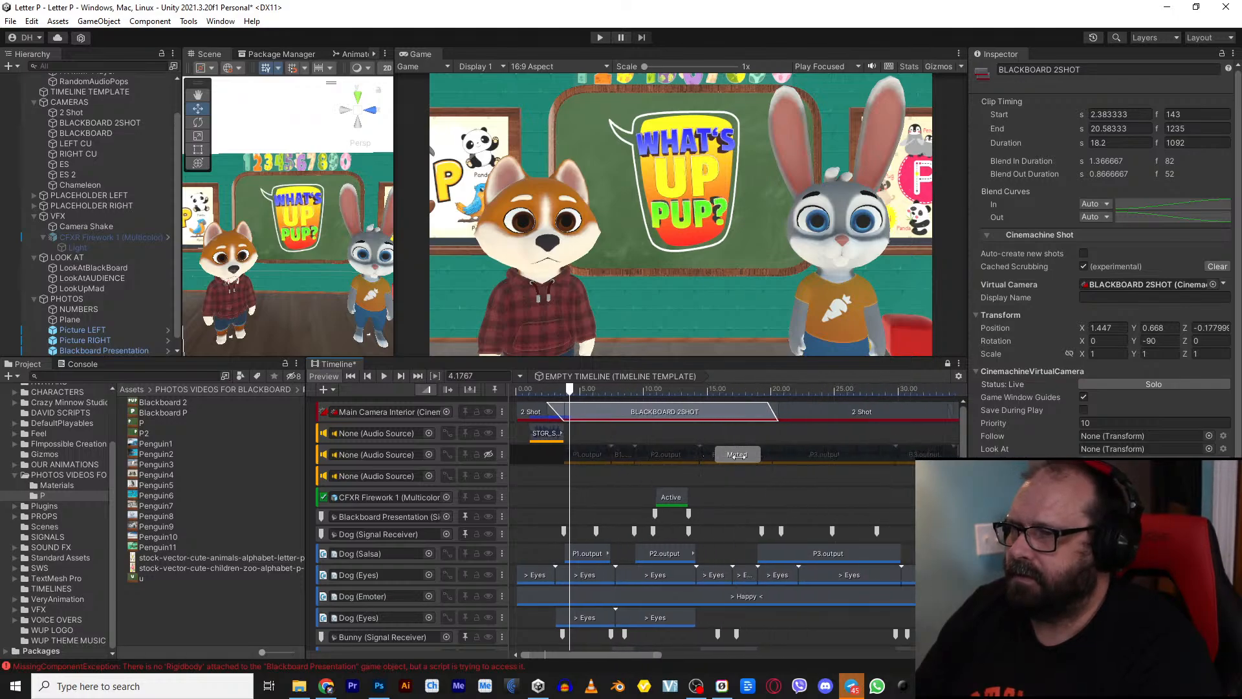
{"action": "mouse_move", "coordinate": [567, 391]}
{"action": "left_mouse_down"}
{"action": "mouse_move", "coordinate": [545, 392]}
{"action": "mouse_move", "coordinate": [591, 391]}
{"action": "left_mouse_up"}
{"action": "left_click", "coordinate": [489, 454]}
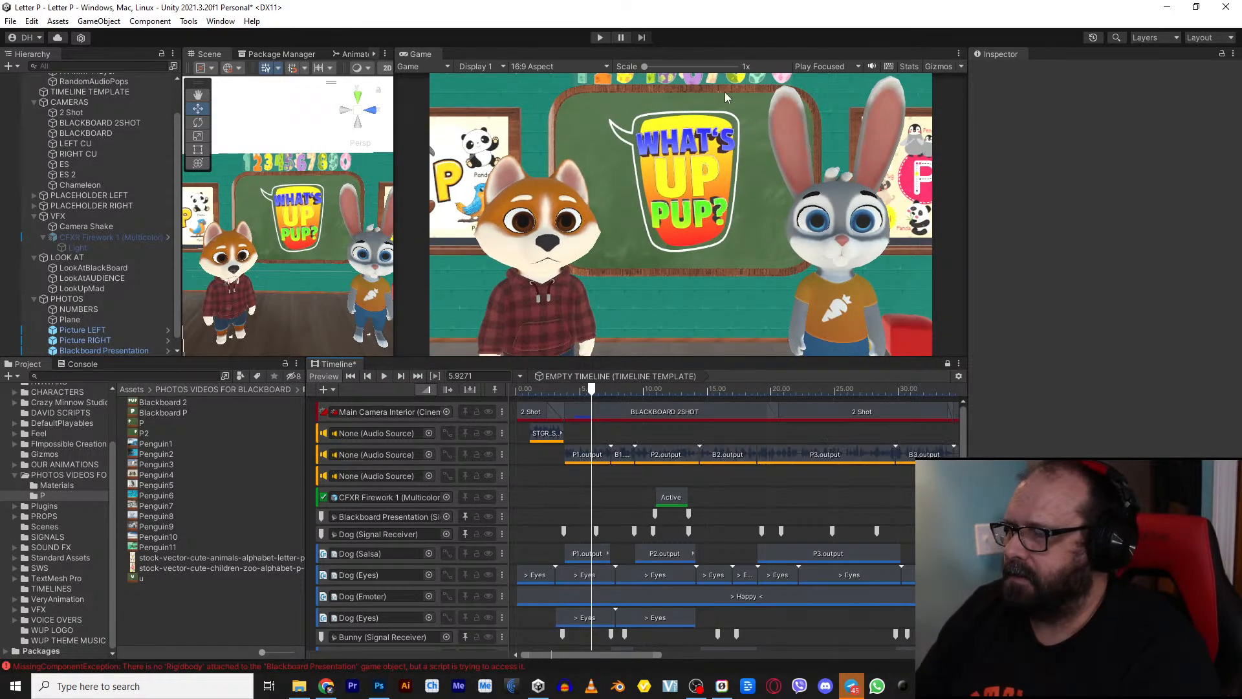
Step: Play the dialogue from about 3.35 s and inspect the two Dog signal emitters that accompany P1.output
{"action": "mouse_move", "coordinate": [568, 391]}
{"action": "left_mouse_down"}
{"action": "mouse_move", "coordinate": [684, 392]}
{"action": "mouse_move", "coordinate": [561, 402]}
{"action": "left_mouse_up"}
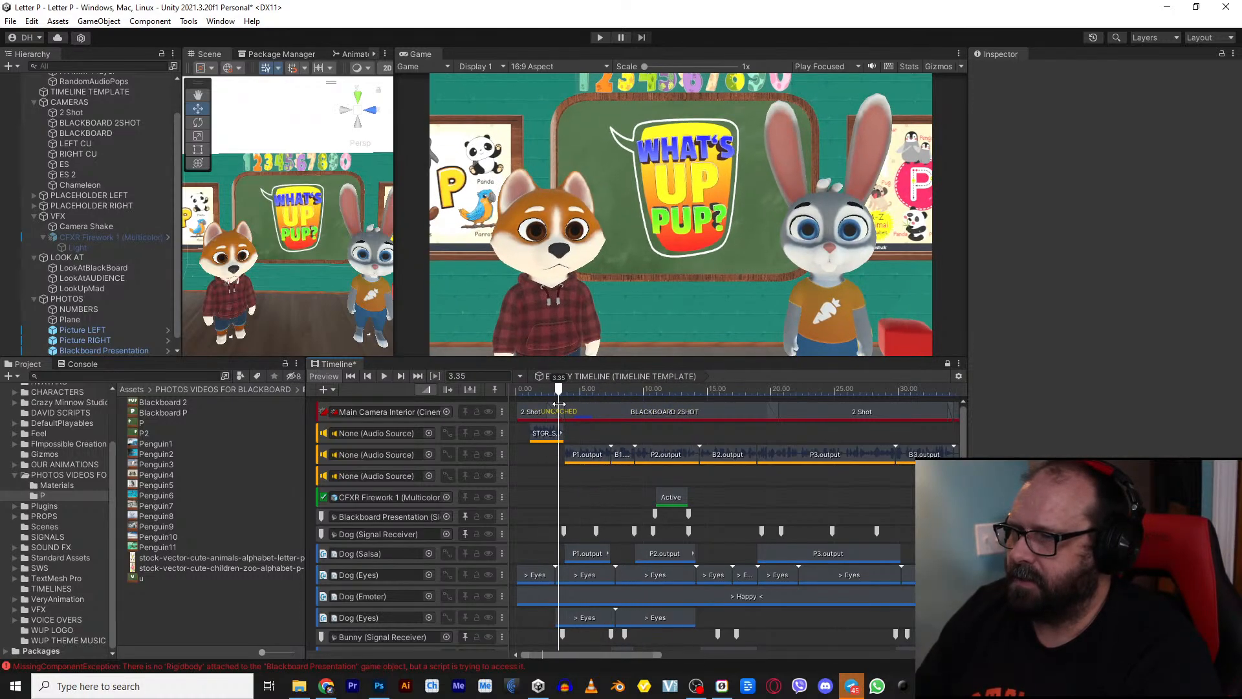
{"action": "key", "text": "space"}
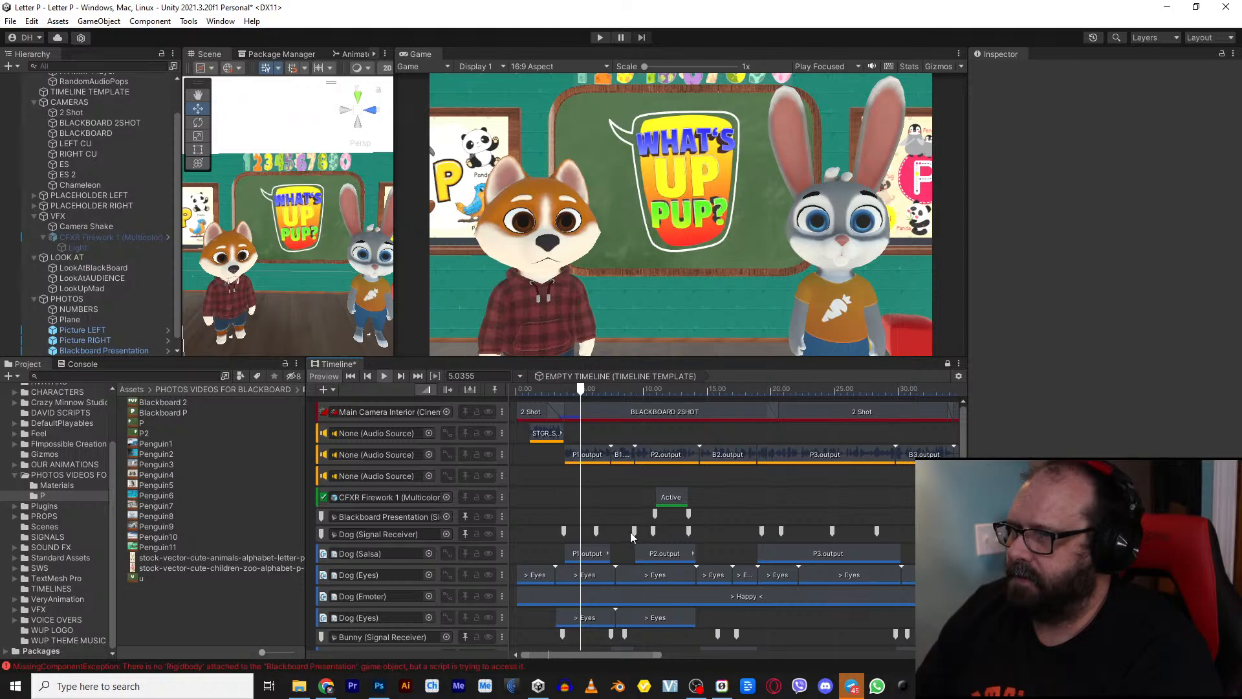
{"action": "left_click", "coordinate": [563, 532]}
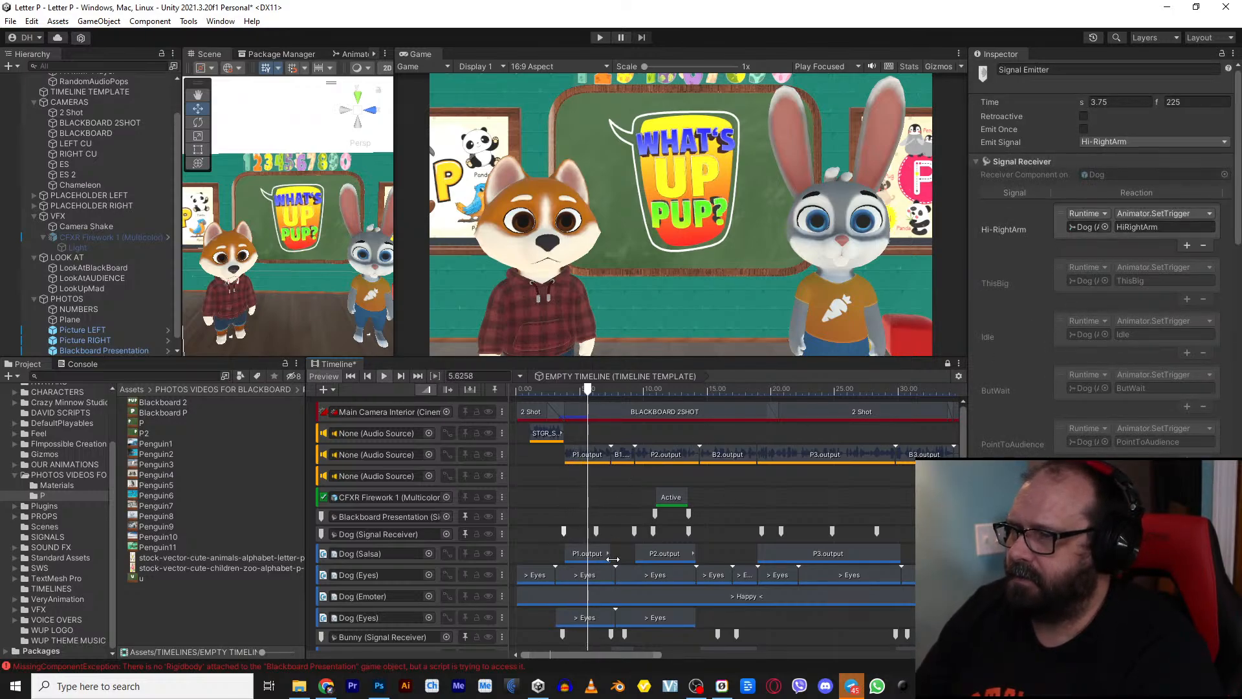
{"action": "left_click", "coordinate": [595, 531]}
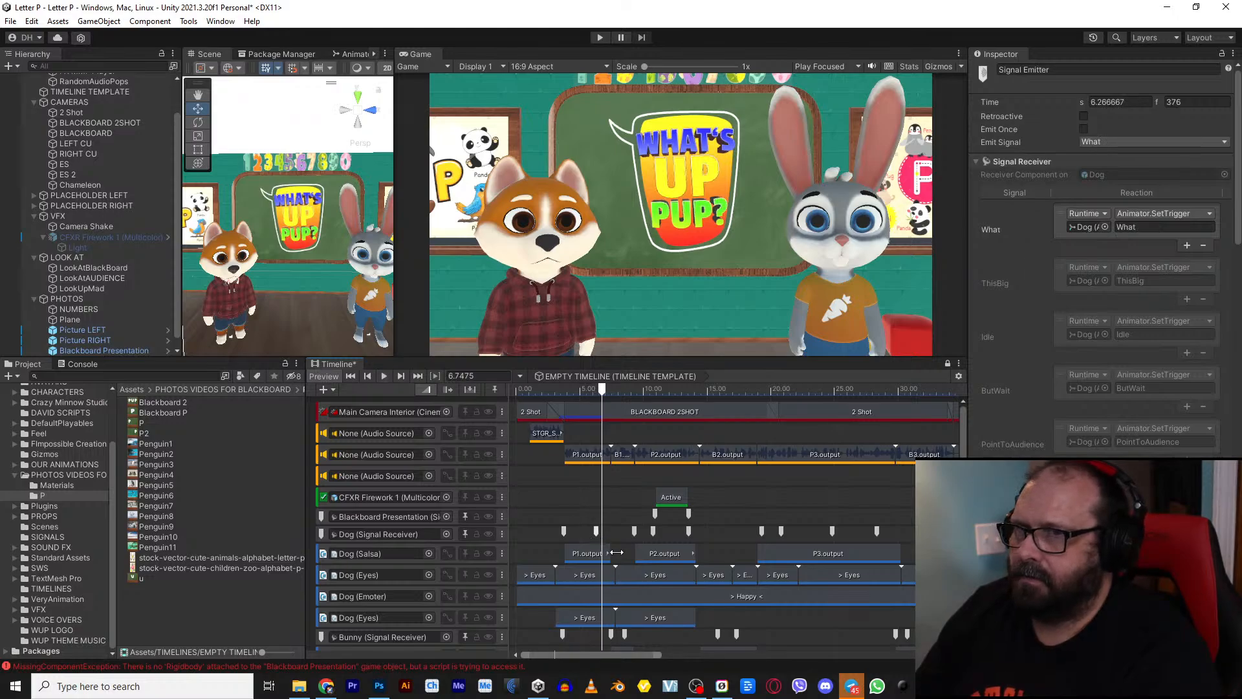
{"action": "key", "text": "space"}
{"action": "key", "text": "space"}
Step: Add a track group to the timeline and name it Pup
{"action": "scroll", "coordinate": [605, 471], "scroll_direction": "down", "scroll_amount": 4}
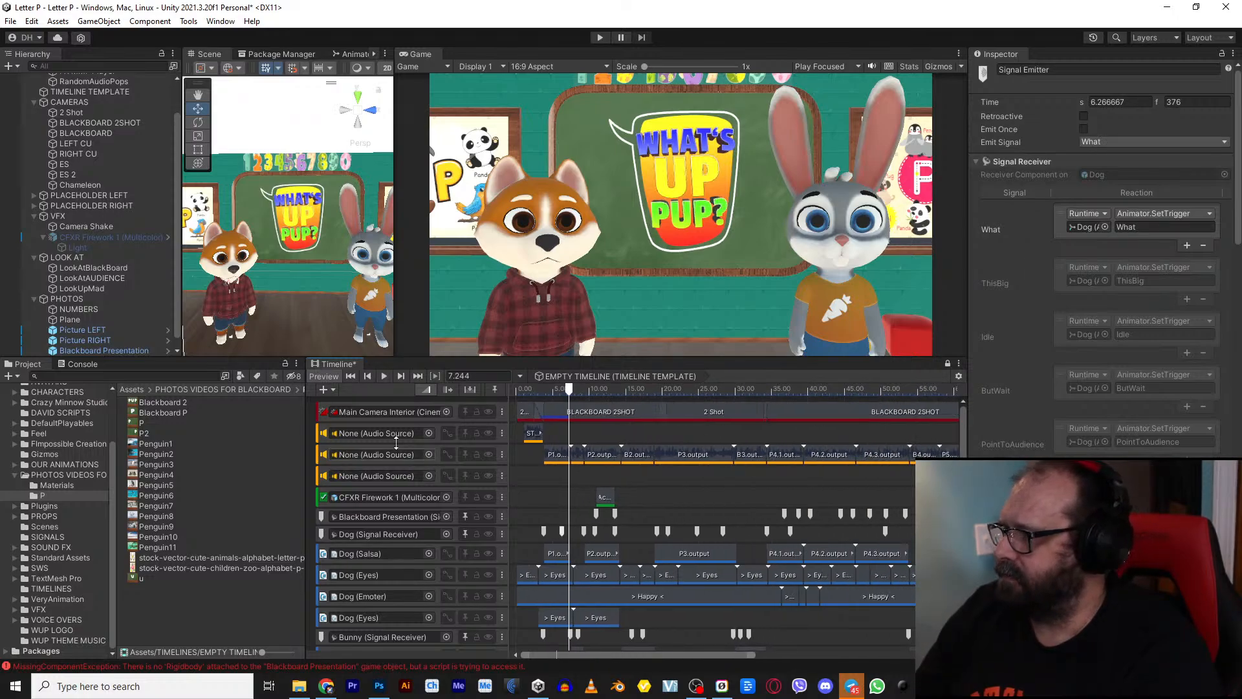
{"action": "left_click", "coordinate": [323, 389]}
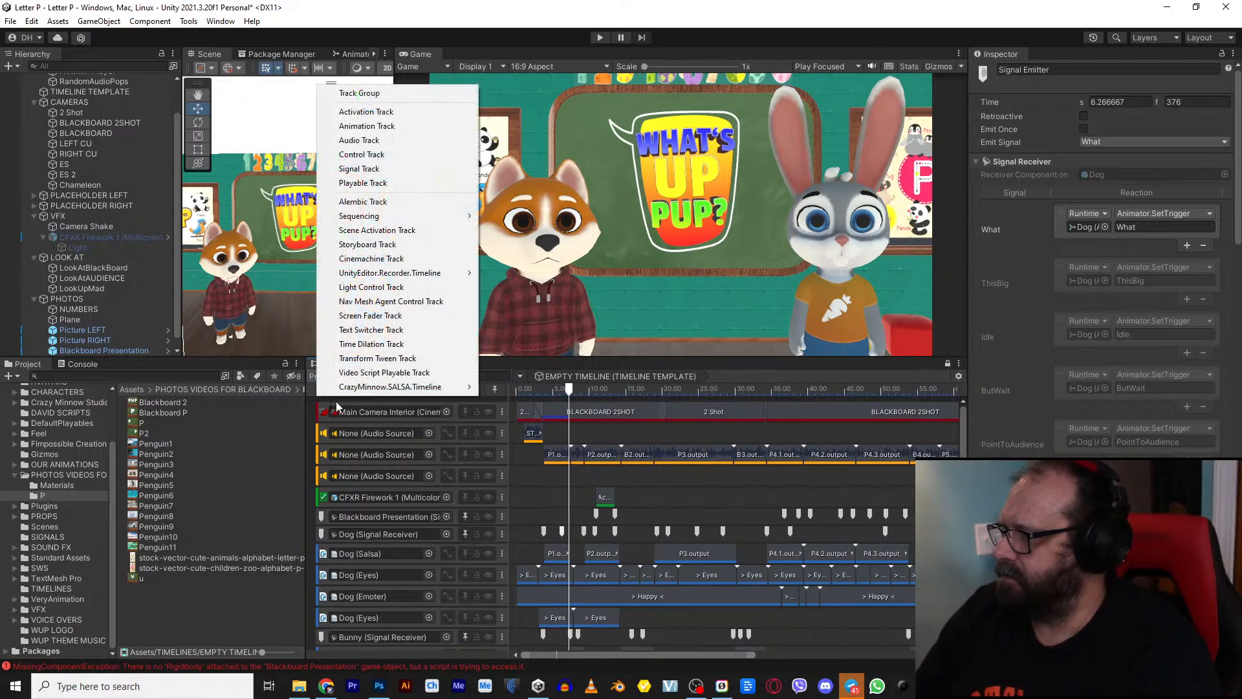
{"action": "left_click", "coordinate": [361, 95]}
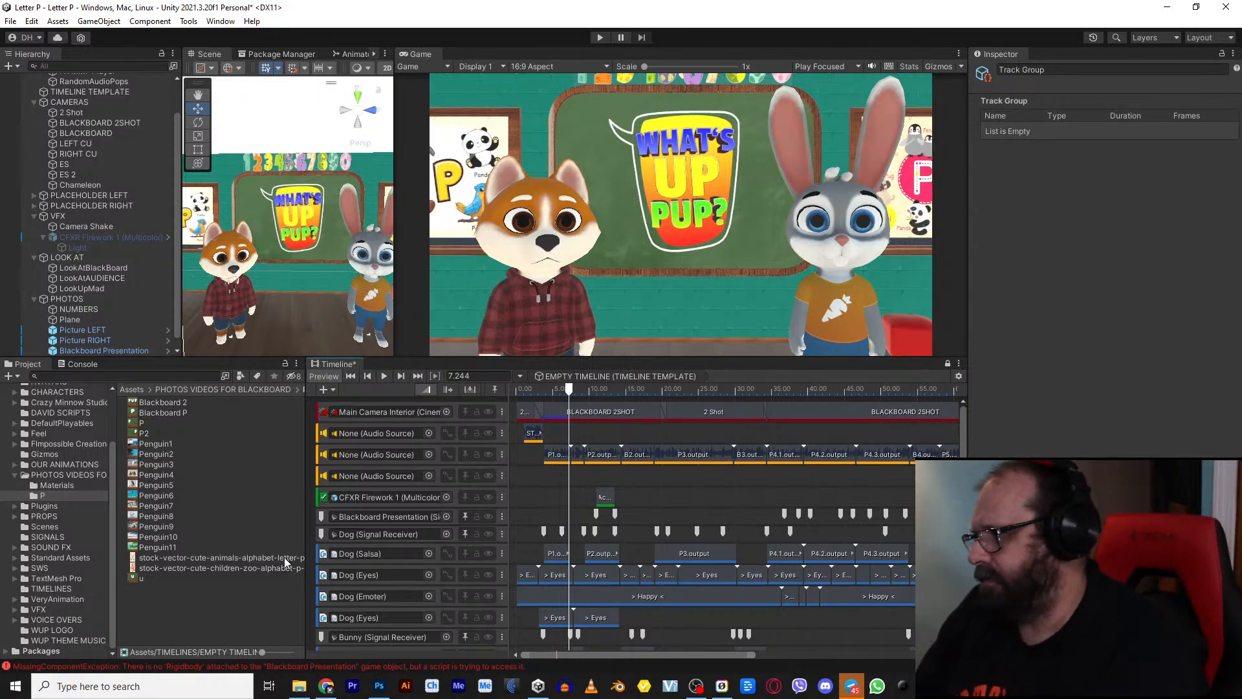
{"action": "scroll", "coordinate": [463, 570], "scroll_direction": "down", "scroll_amount": 3}
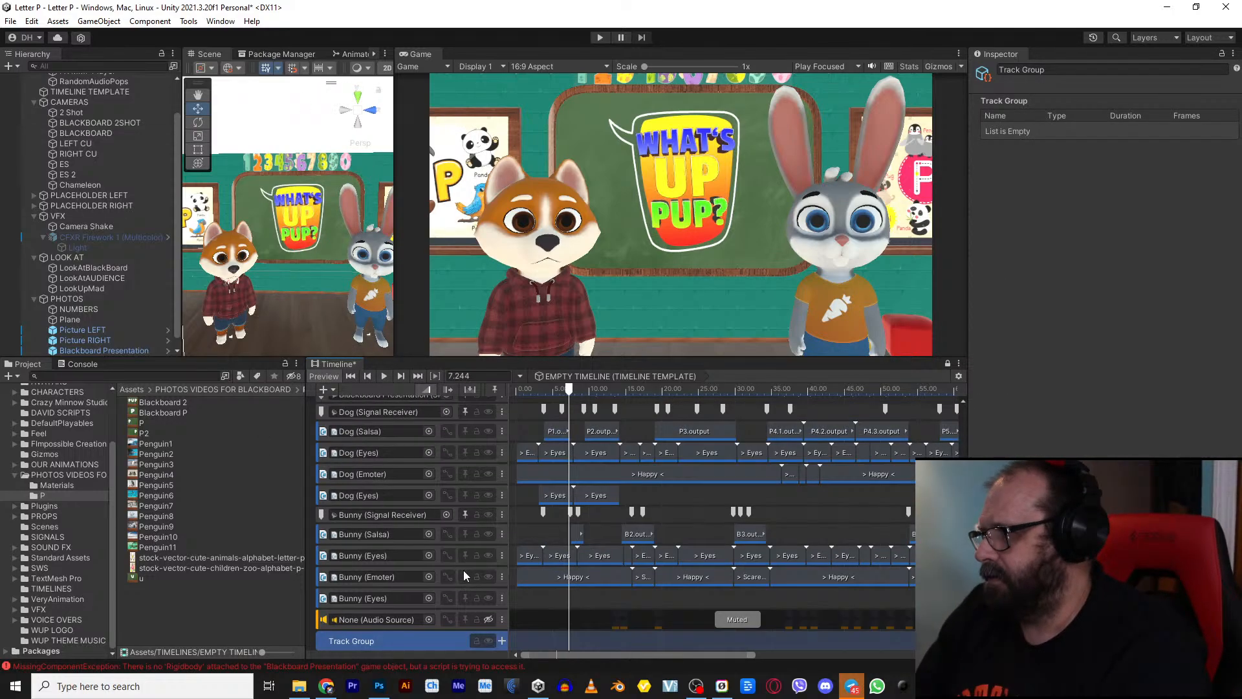
{"action": "double_click", "coordinate": [374, 631]}
{"action": "type", "text": "Pup"}
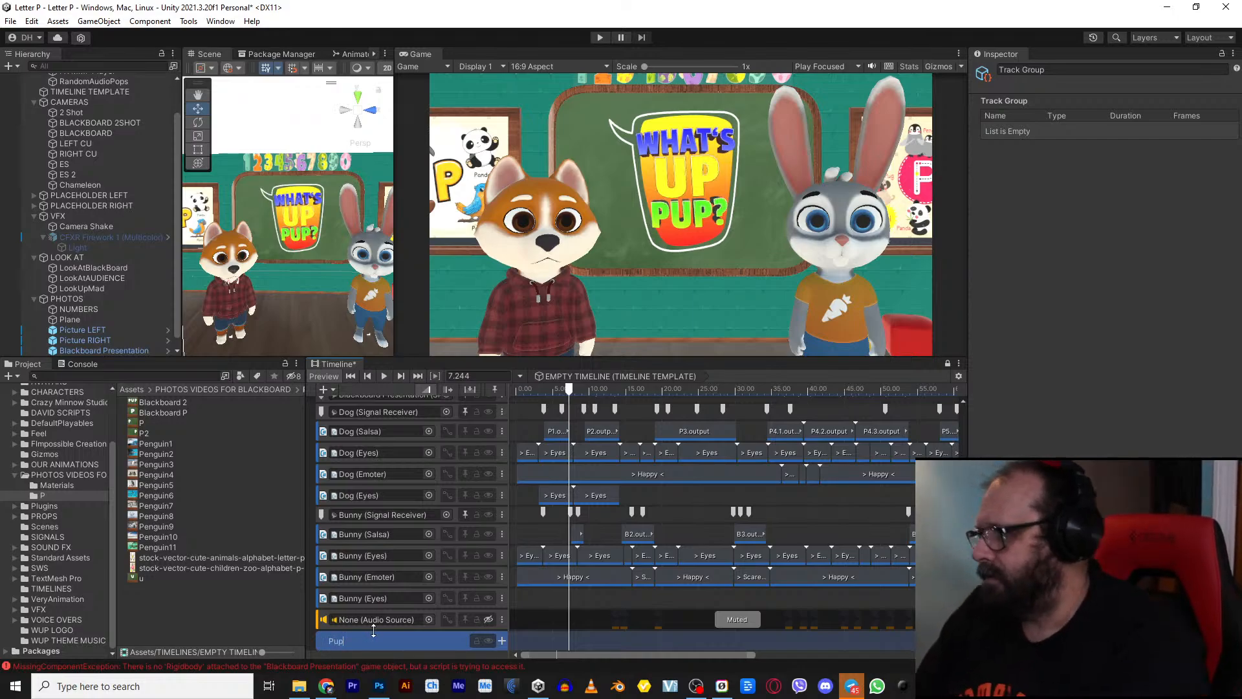
{"action": "key", "text": "Return"}
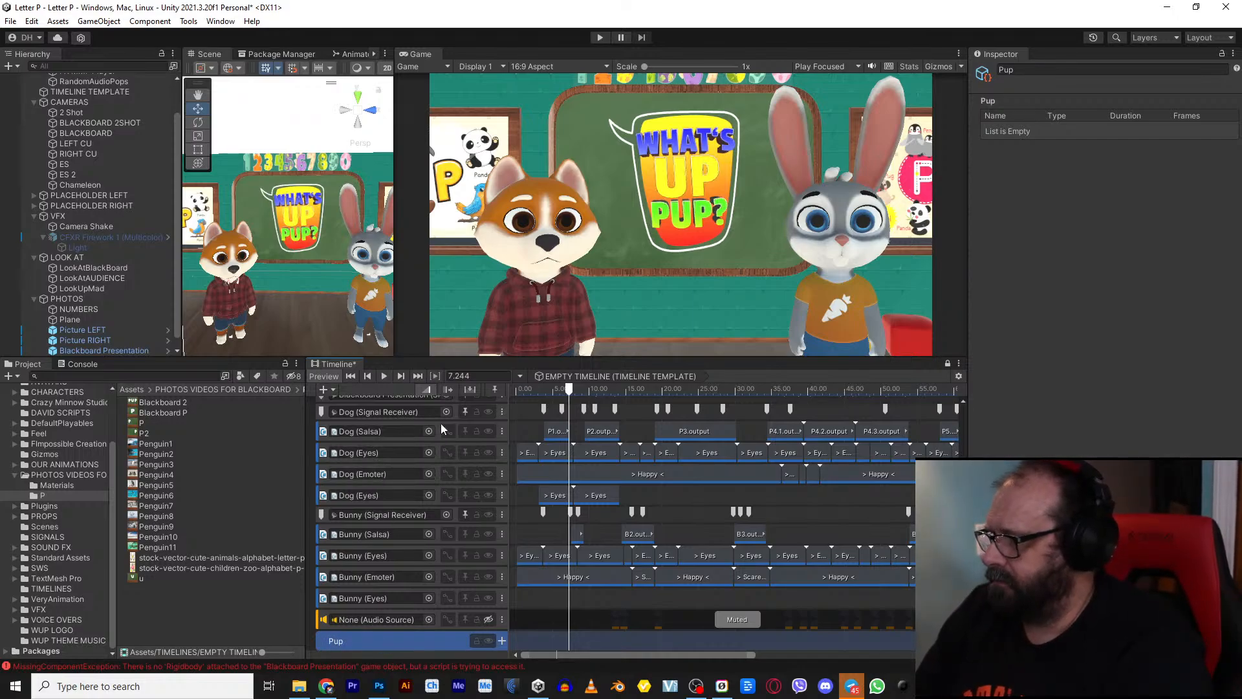
Step: Put the five Dog tracks into the Pup group, collapse it, and place it directly above the Bunny tracks
{"action": "left_click", "coordinate": [453, 412]}
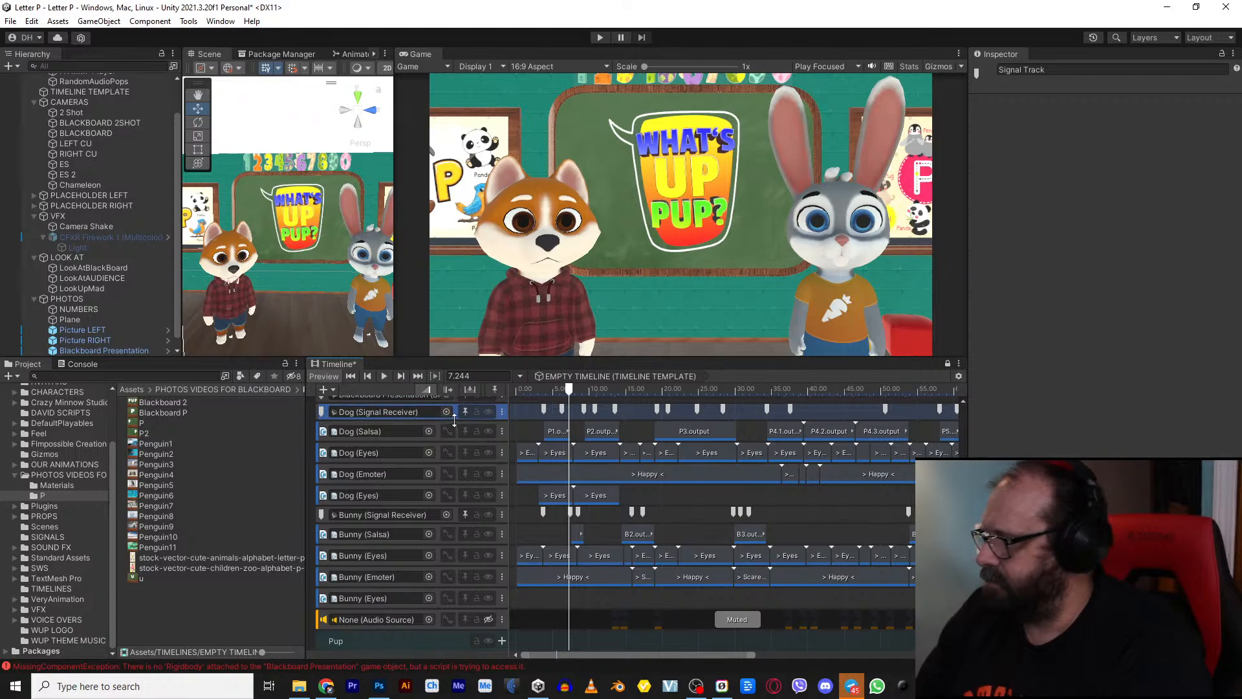
{"action": "left_click", "coordinate": [437, 498], "text": "shift"}
{"action": "left_click_drag", "start_coordinate": [437, 491], "coordinate": [394, 642]}
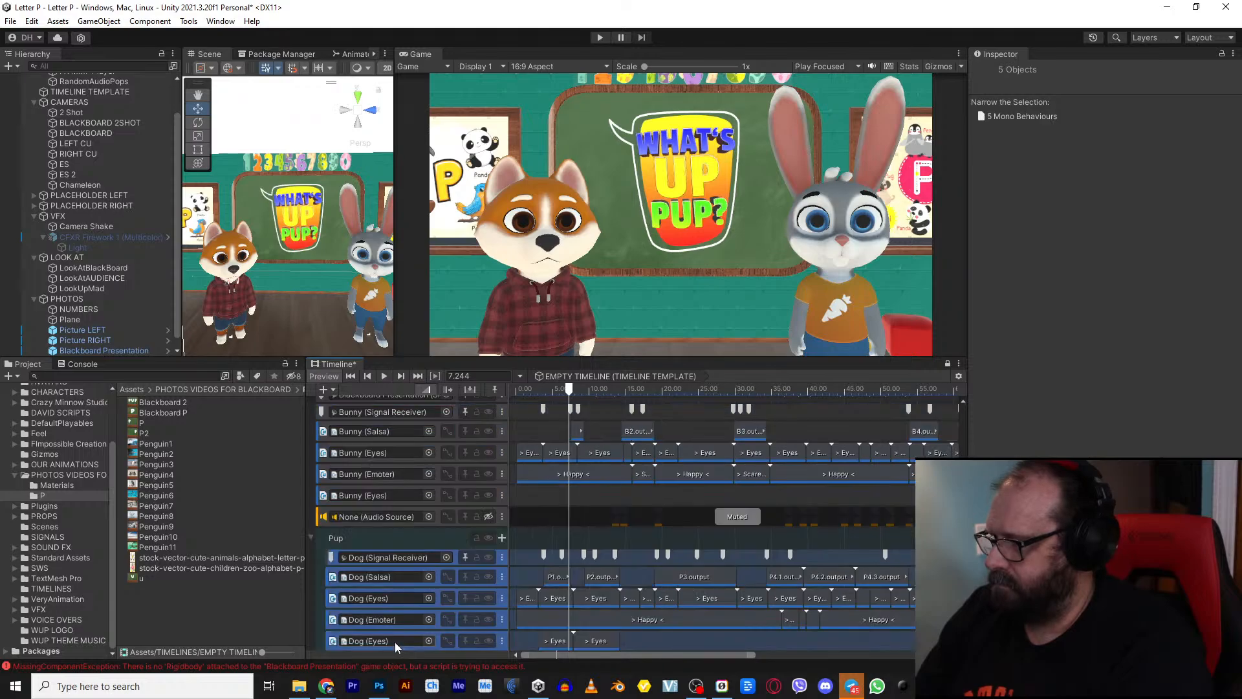
{"action": "left_click", "coordinate": [309, 537]}
{"action": "left_click_drag", "start_coordinate": [362, 640], "coordinate": [353, 508]}
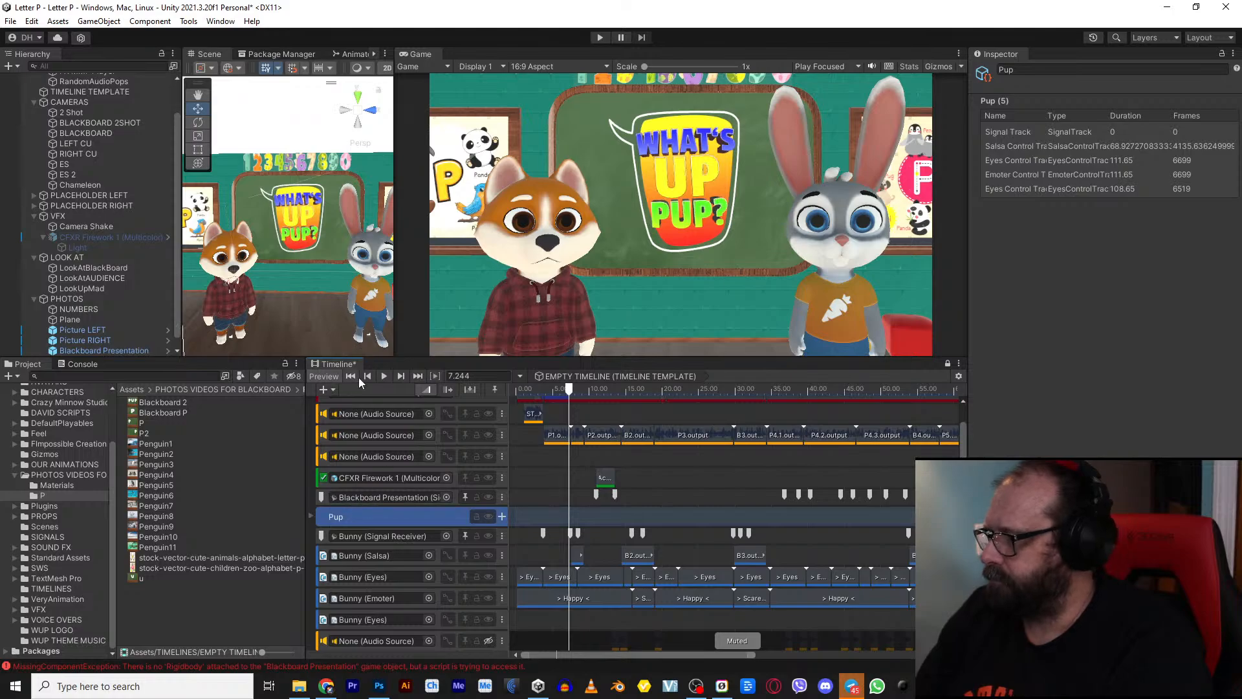
Step: Add a second top-level track group named Bizzy and place it directly beneath the Pup group
{"action": "left_click", "coordinate": [323, 388]}
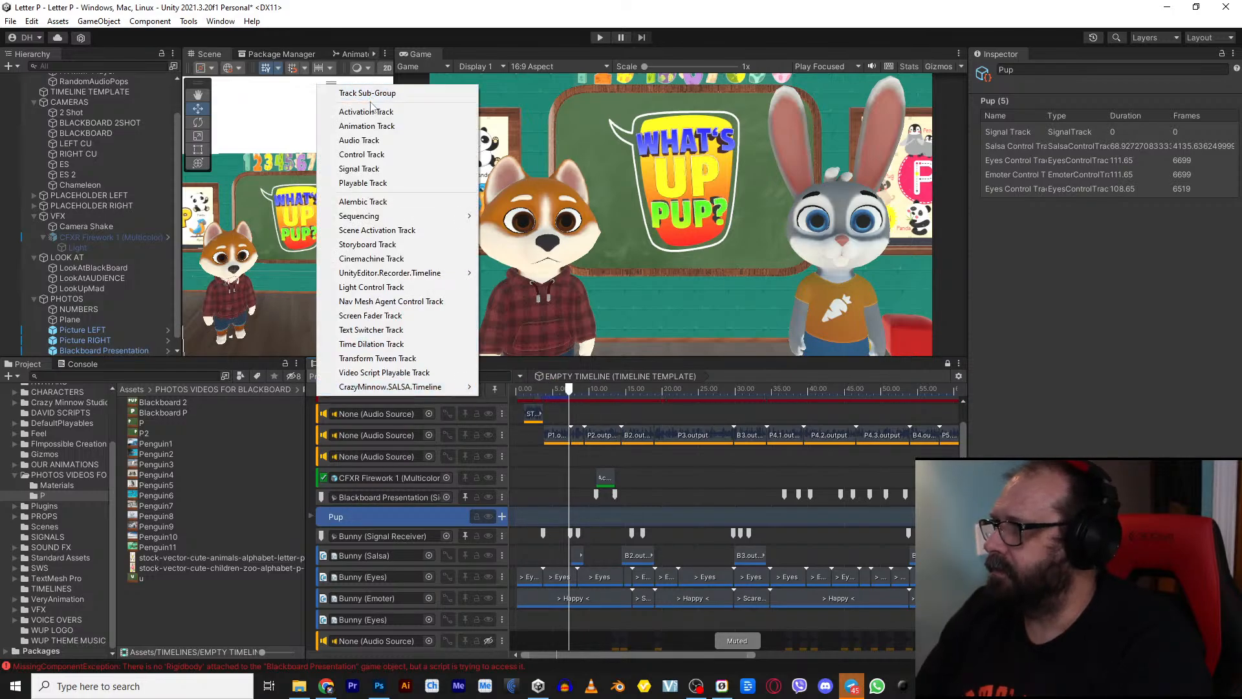
{"action": "double_click", "coordinate": [354, 518]}
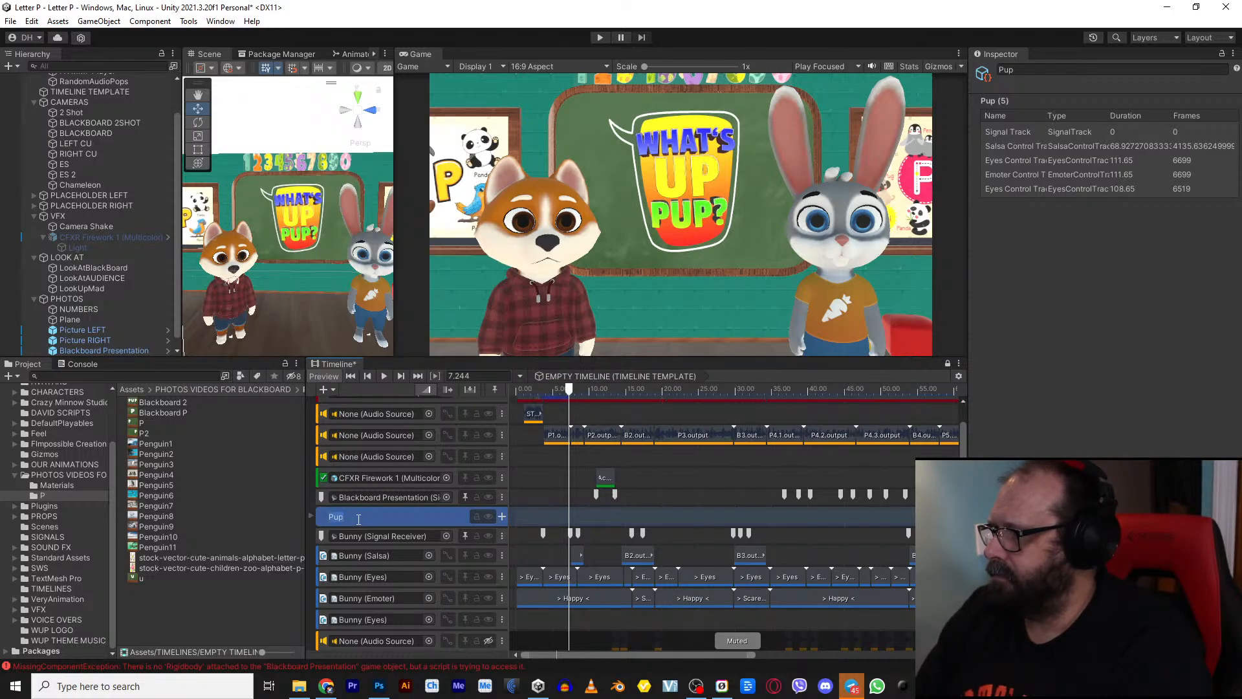
{"action": "left_click", "coordinate": [327, 436]}
{"action": "left_click", "coordinate": [326, 391]}
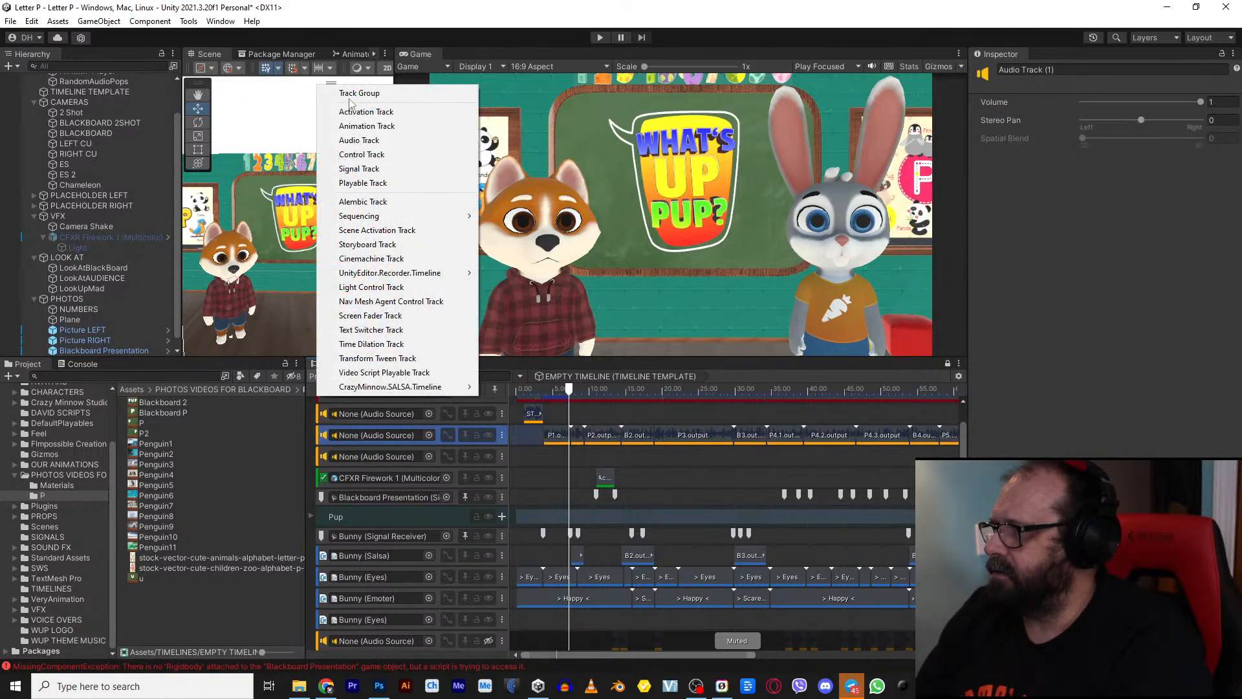
{"action": "left_click", "coordinate": [347, 91]}
{"action": "scroll", "coordinate": [419, 603], "scroll_direction": "down", "scroll_amount": 1}
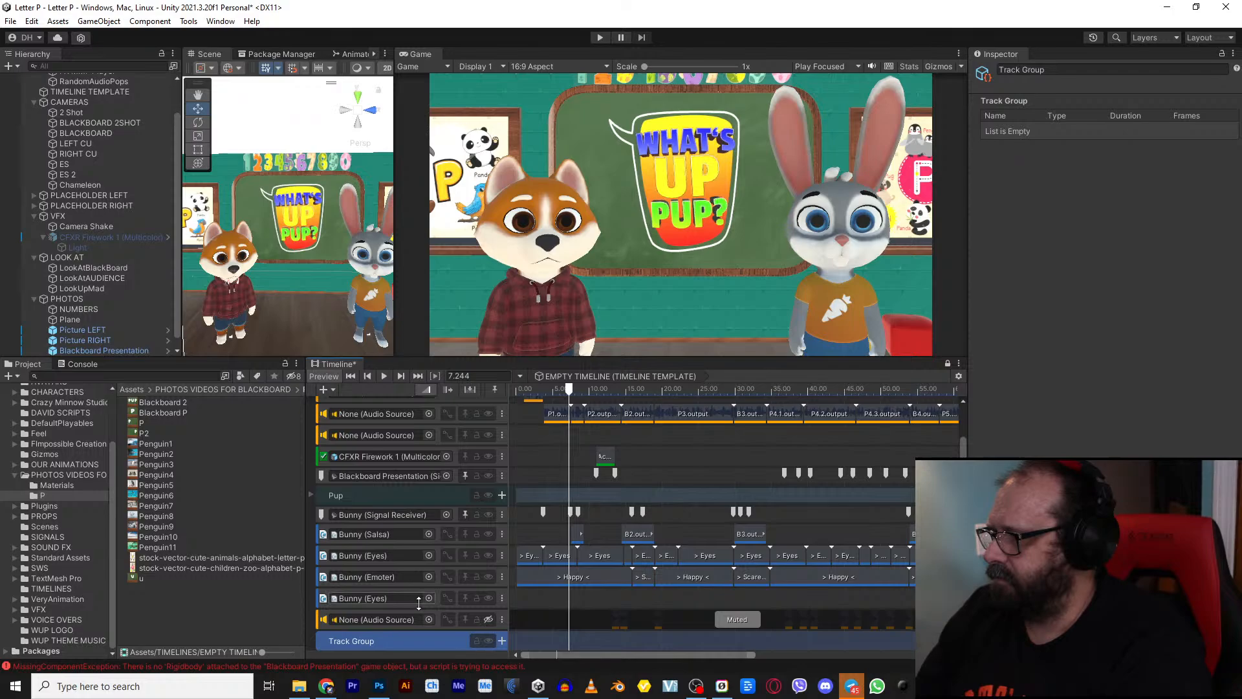
{"action": "double_click", "coordinate": [372, 637]}
{"action": "type", "text": "Blzzy"}
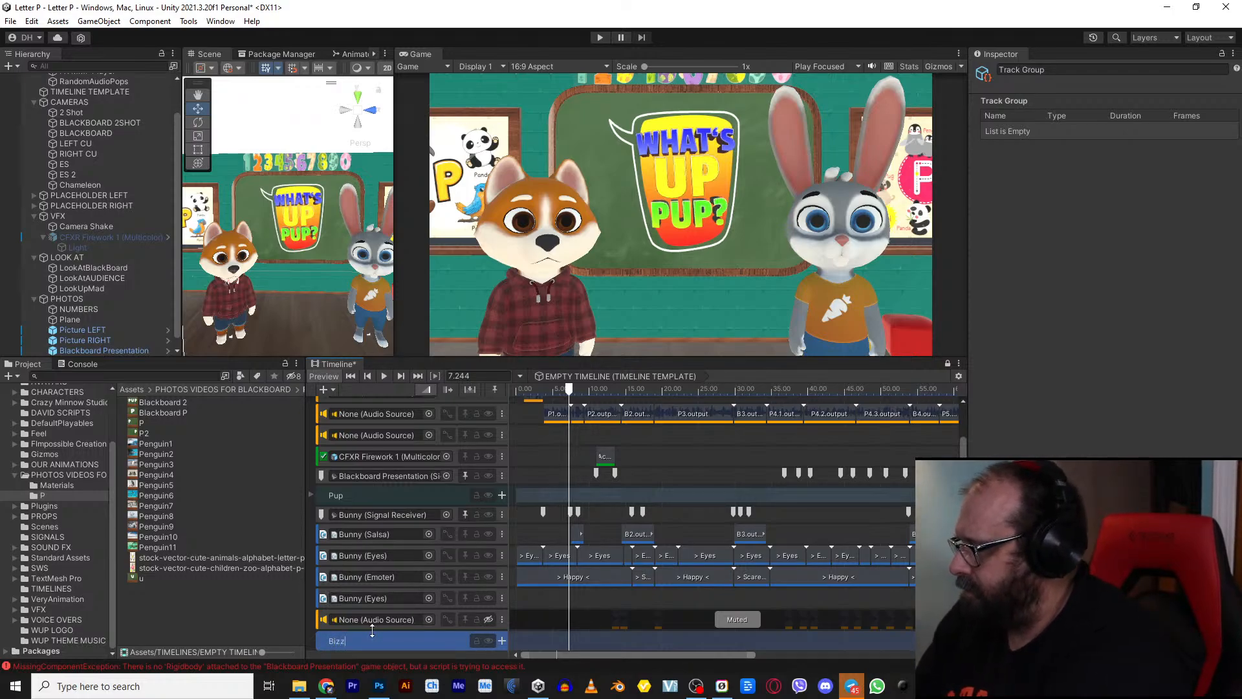
{"action": "key", "text": "Return"}
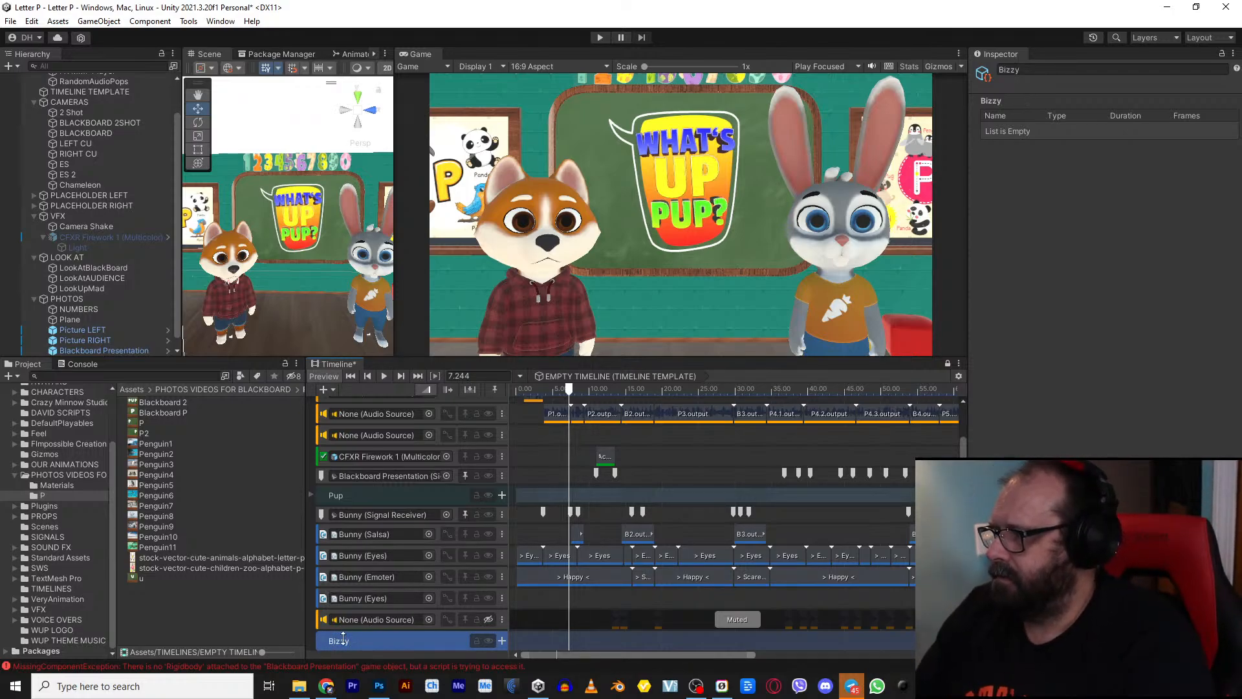
{"action": "left_click_drag", "start_coordinate": [322, 641], "coordinate": [322, 514]}
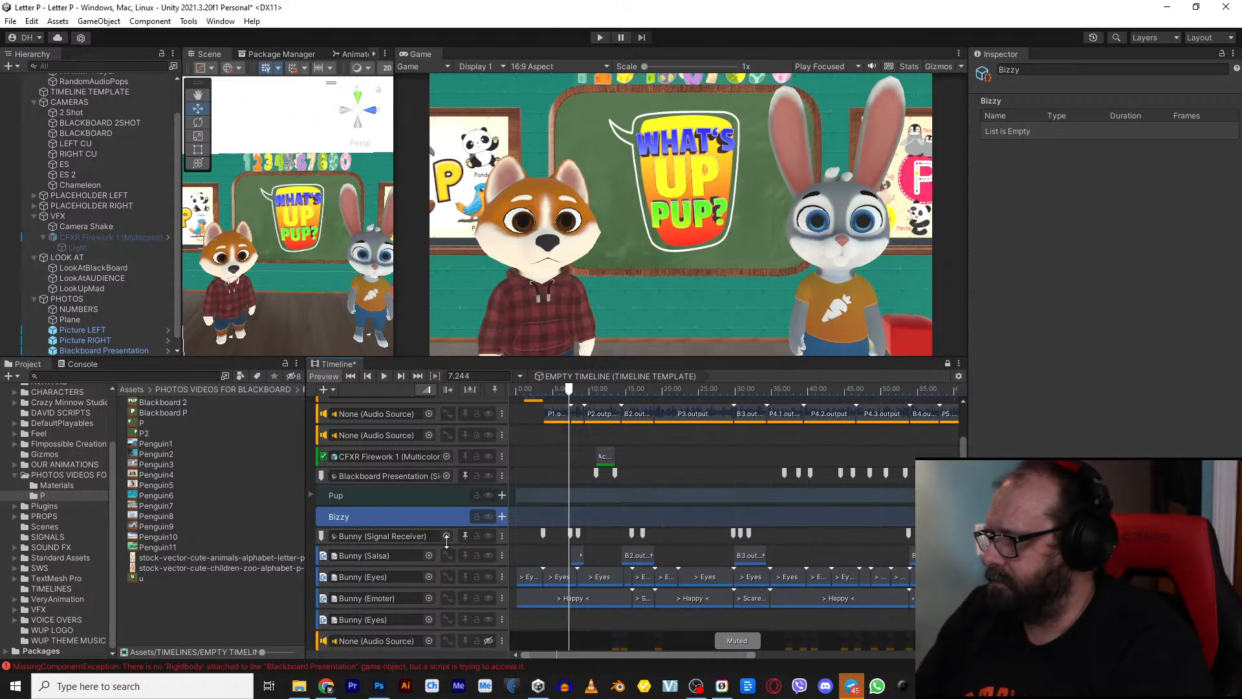
Step: Put the five Bunny tracks into the Bizzy group and collapse it
{"action": "left_click", "coordinate": [456, 537]}
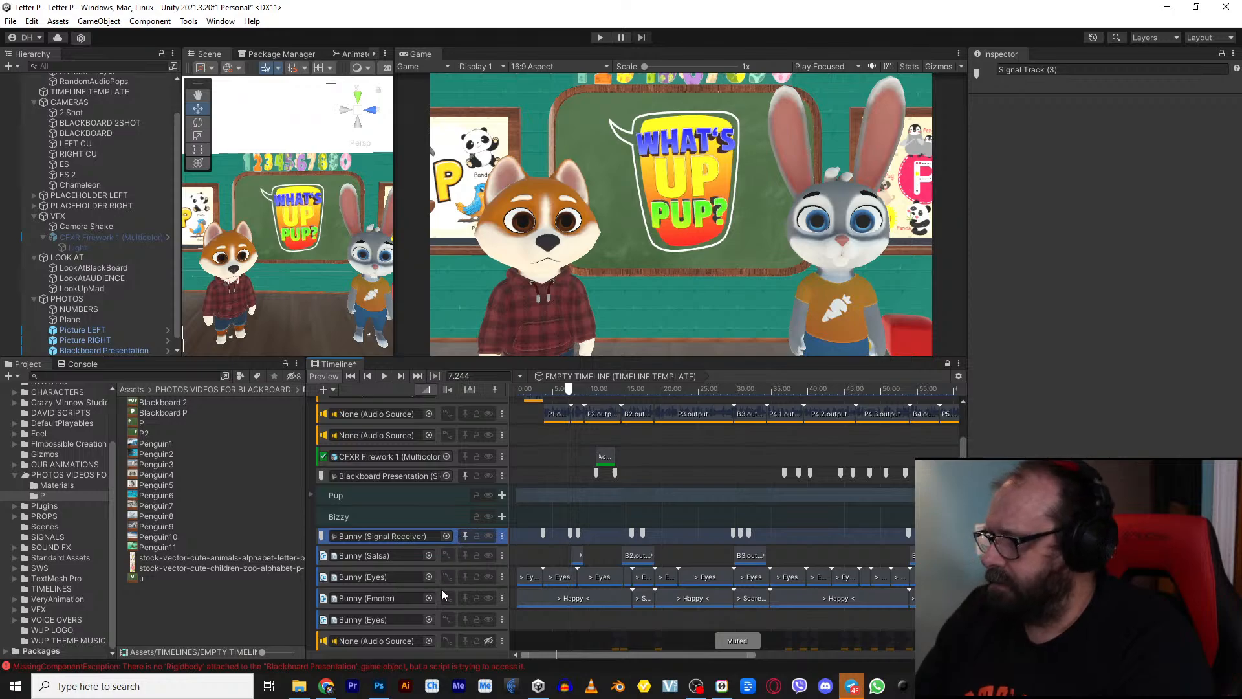
{"action": "left_click", "coordinate": [456, 622], "text": "shift"}
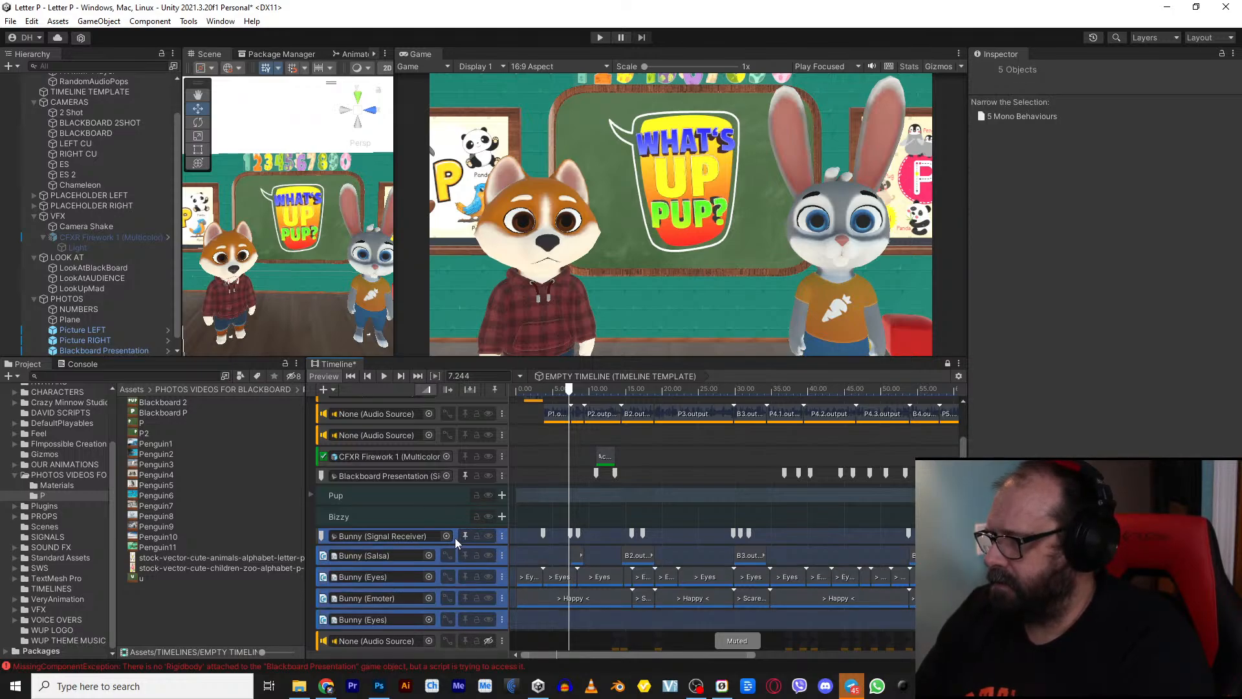
{"action": "left_click_drag", "start_coordinate": [456, 537], "coordinate": [440, 516]}
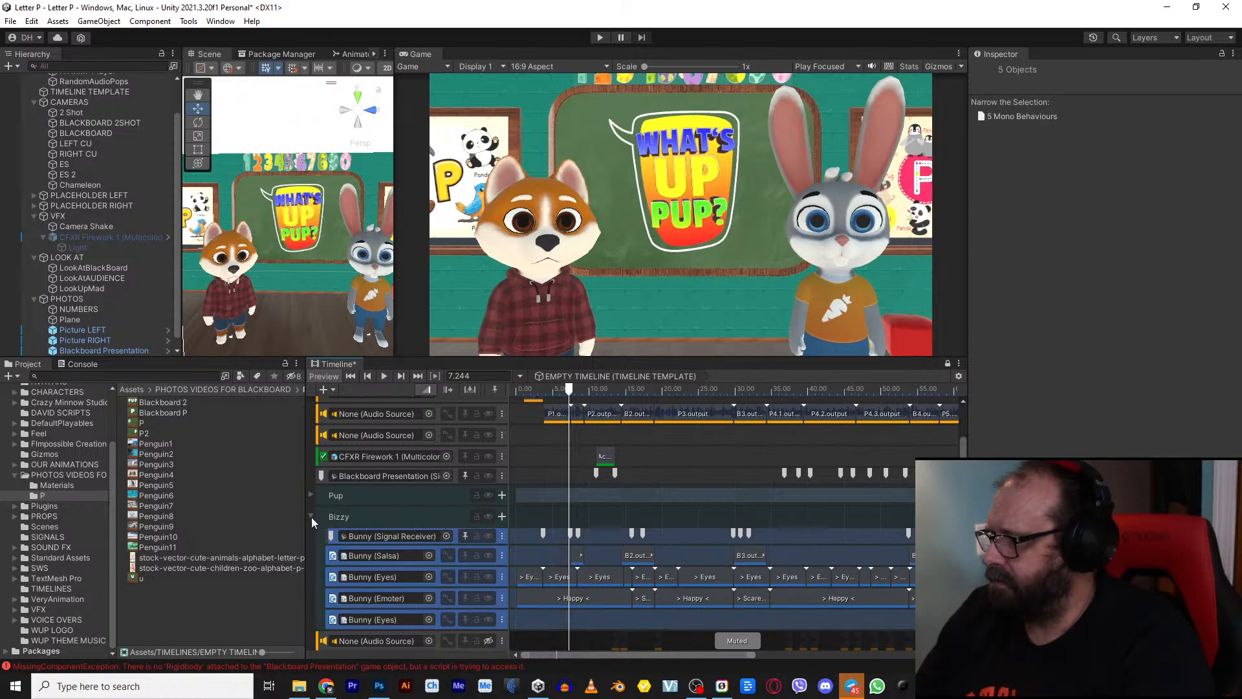
{"action": "left_click", "coordinate": [311, 516]}
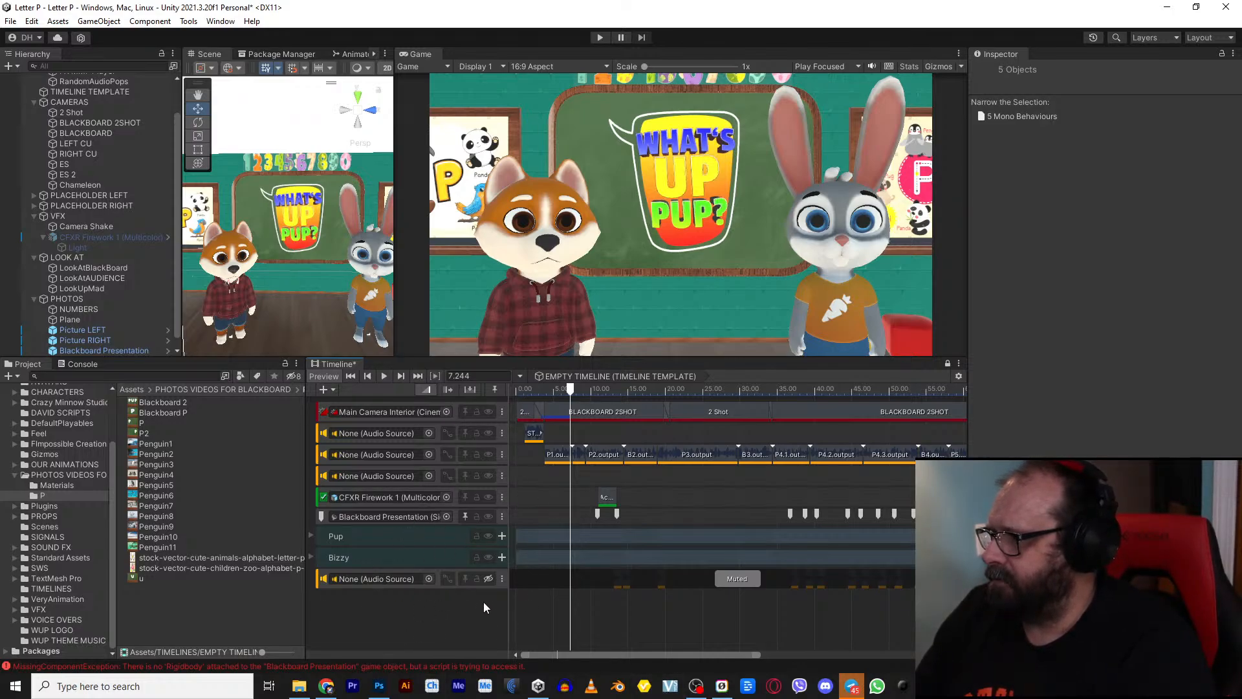
Step: Delete the muted audio track below the Bizzy group
{"action": "left_click", "coordinate": [437, 584]}
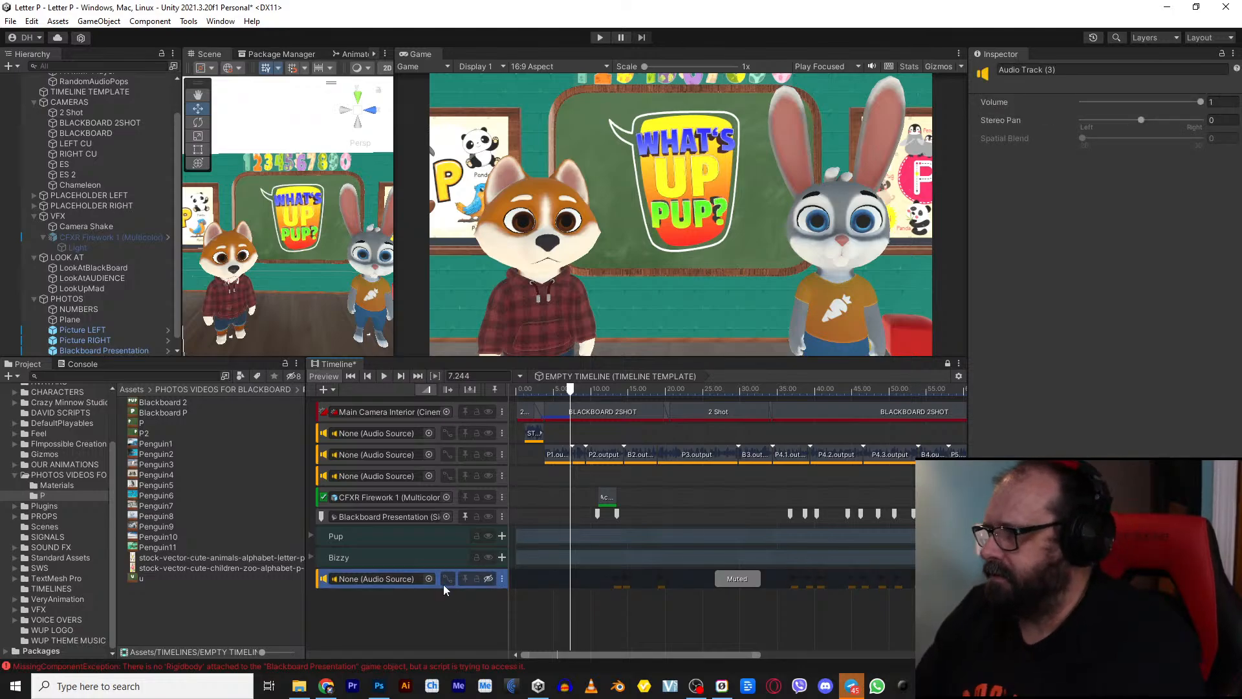
{"action": "key", "text": "Delete"}
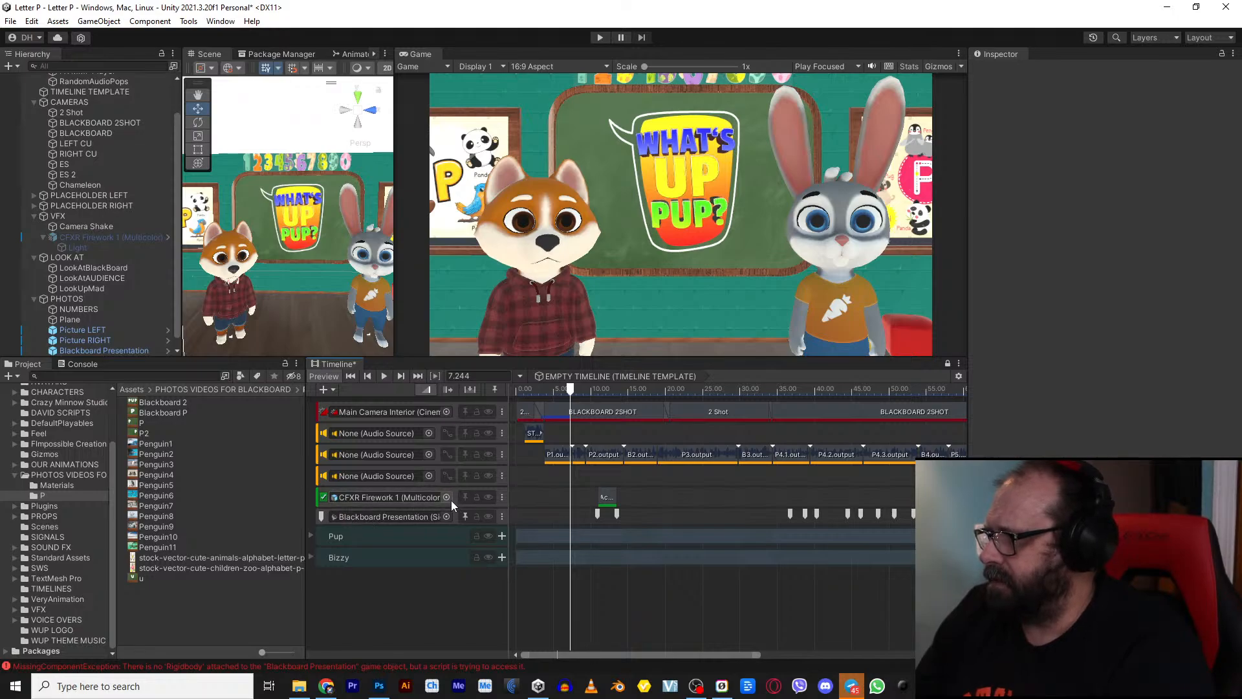
{"action": "scroll", "coordinate": [607, 490], "scroll_direction": "down", "scroll_amount": 6}
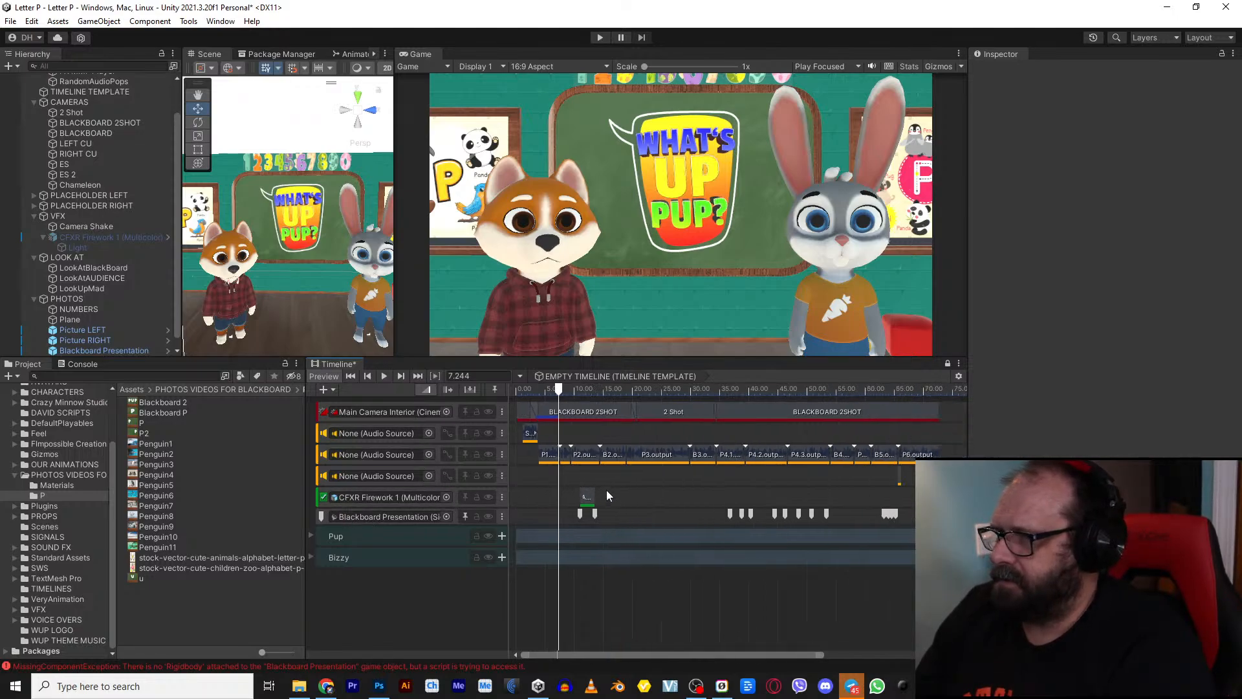
Step: Move the BizzyLaugh1 clip onto the topmost audio track at the same time and play that passage to check it
{"action": "scroll", "coordinate": [628, 475], "scroll_direction": "up", "scroll_amount": 1}
{"action": "scroll", "coordinate": [818, 446], "scroll_direction": "up", "scroll_amount": 4}
{"action": "scroll", "coordinate": [792, 464], "scroll_direction": "up", "scroll_amount": 8}
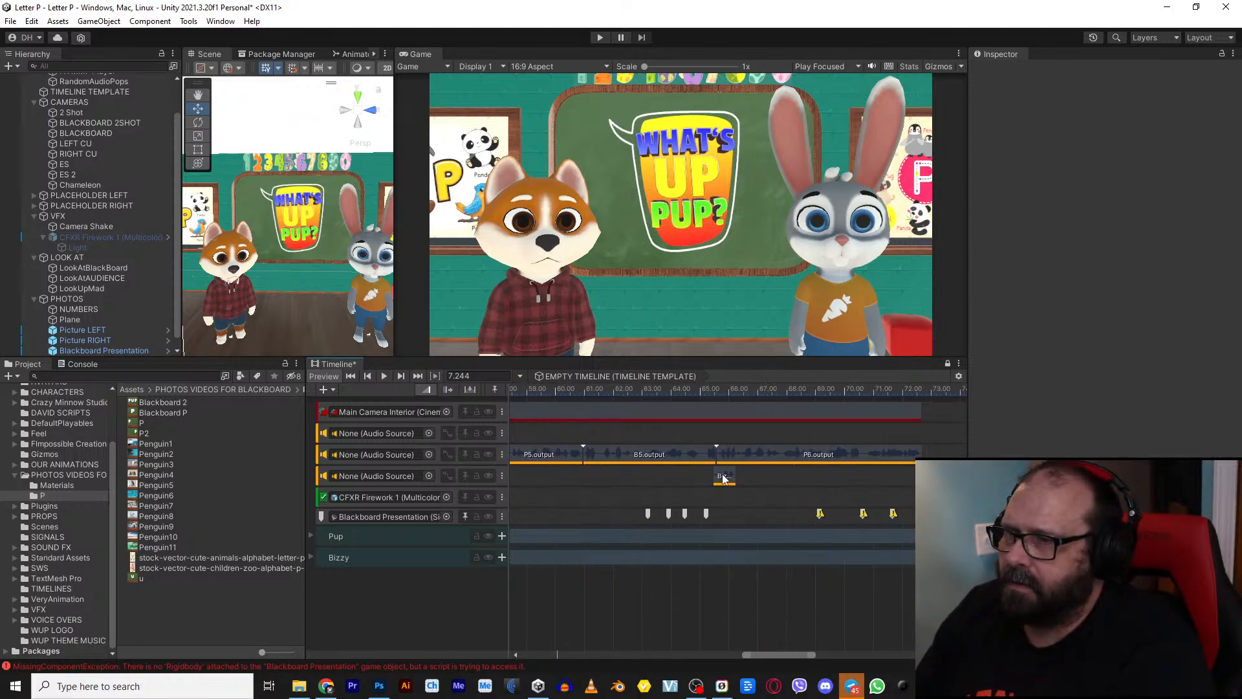
{"action": "left_click_drag", "start_coordinate": [723, 478], "coordinate": [723, 440]}
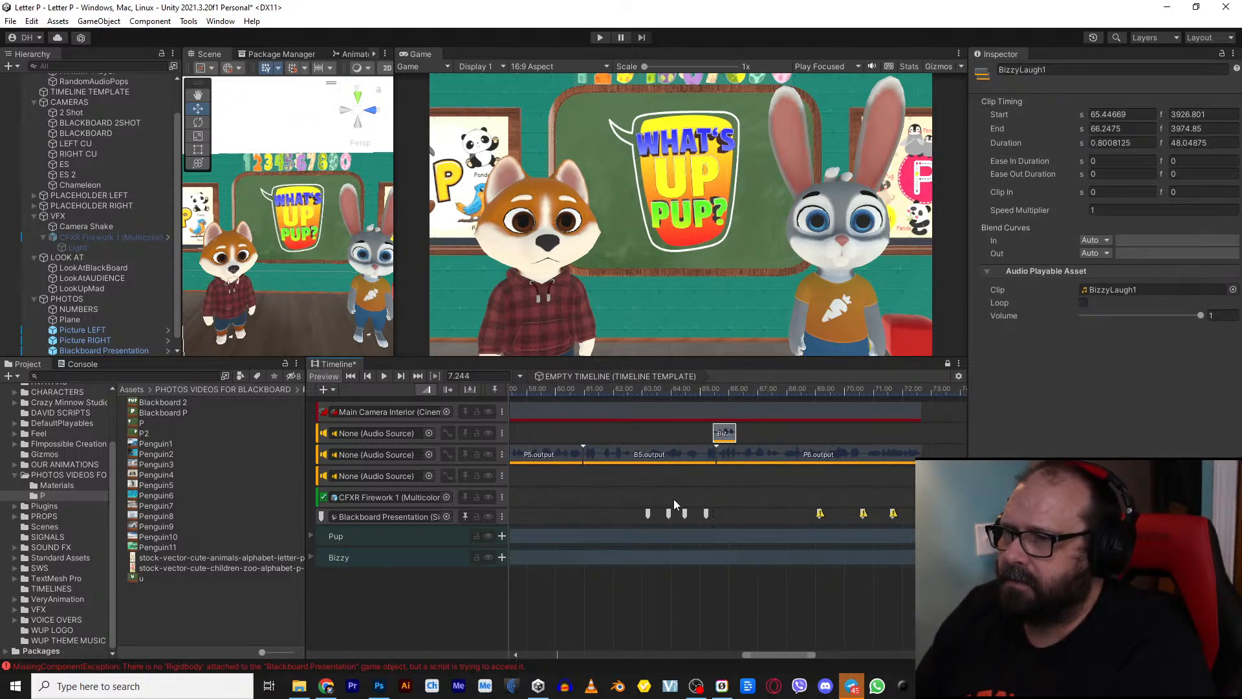
{"action": "left_click", "coordinate": [708, 392]}
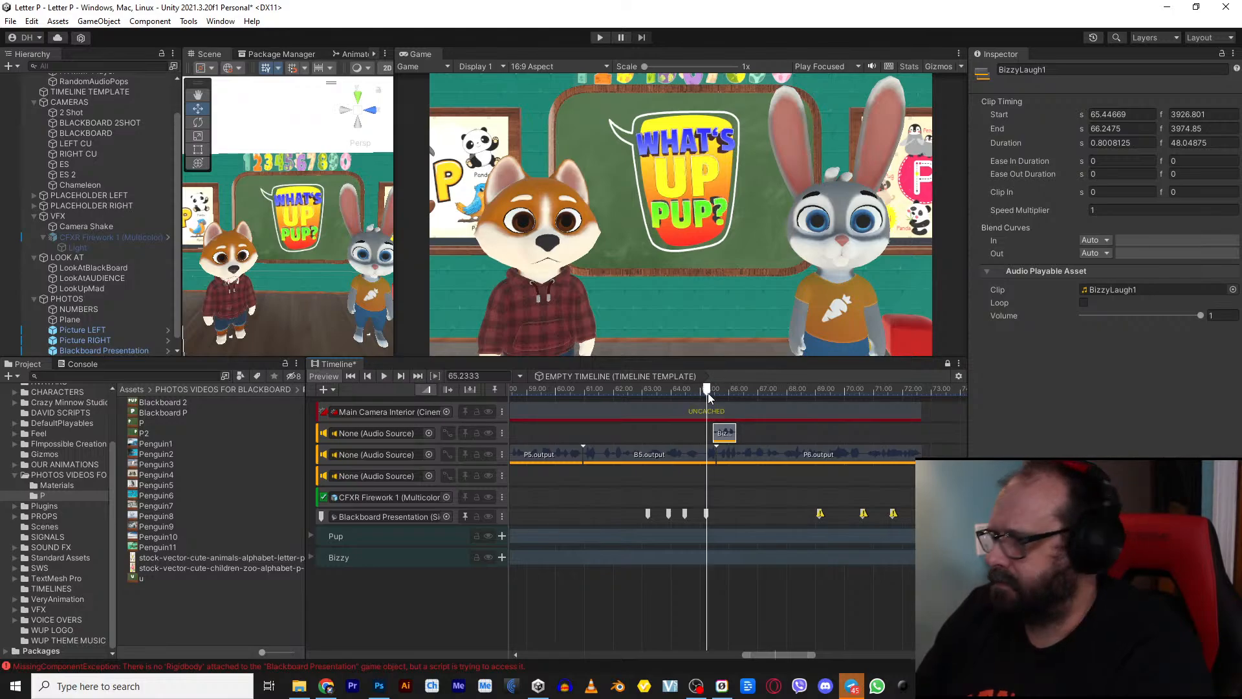
{"action": "key", "text": "space"}
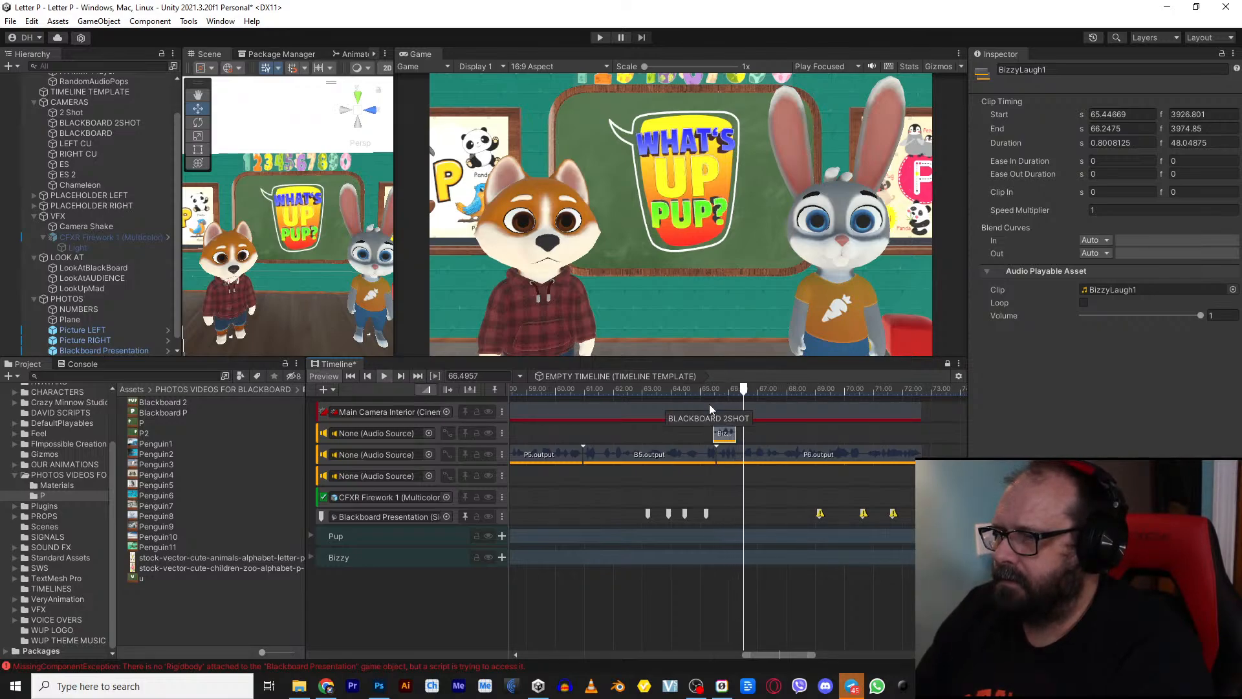
{"action": "left_click", "coordinate": [700, 389]}
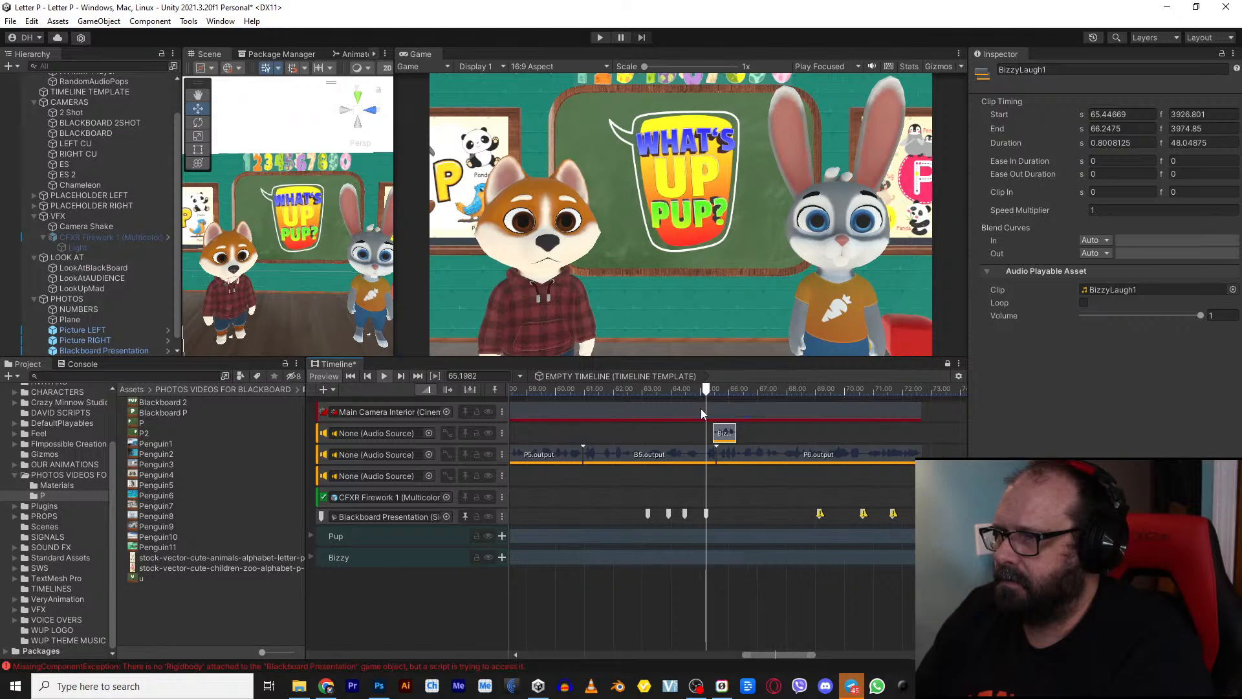
{"action": "key", "text": "space"}
Step: Delete the emptied third audio track above the firework track
{"action": "scroll", "coordinate": [639, 507], "scroll_direction": "down", "scroll_amount": 5}
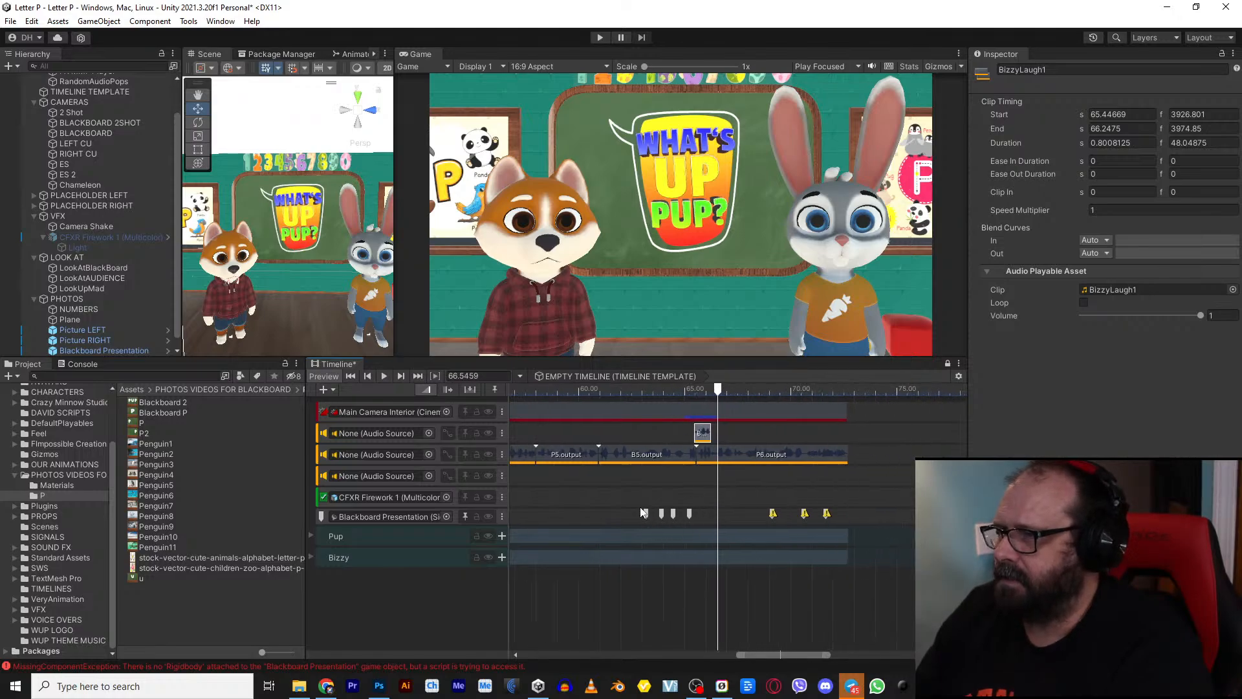
{"action": "middle_click_drag", "start_coordinate": [617, 517], "coordinate": [792, 529]}
{"action": "scroll", "coordinate": [621, 488], "scroll_direction": "down", "scroll_amount": 2}
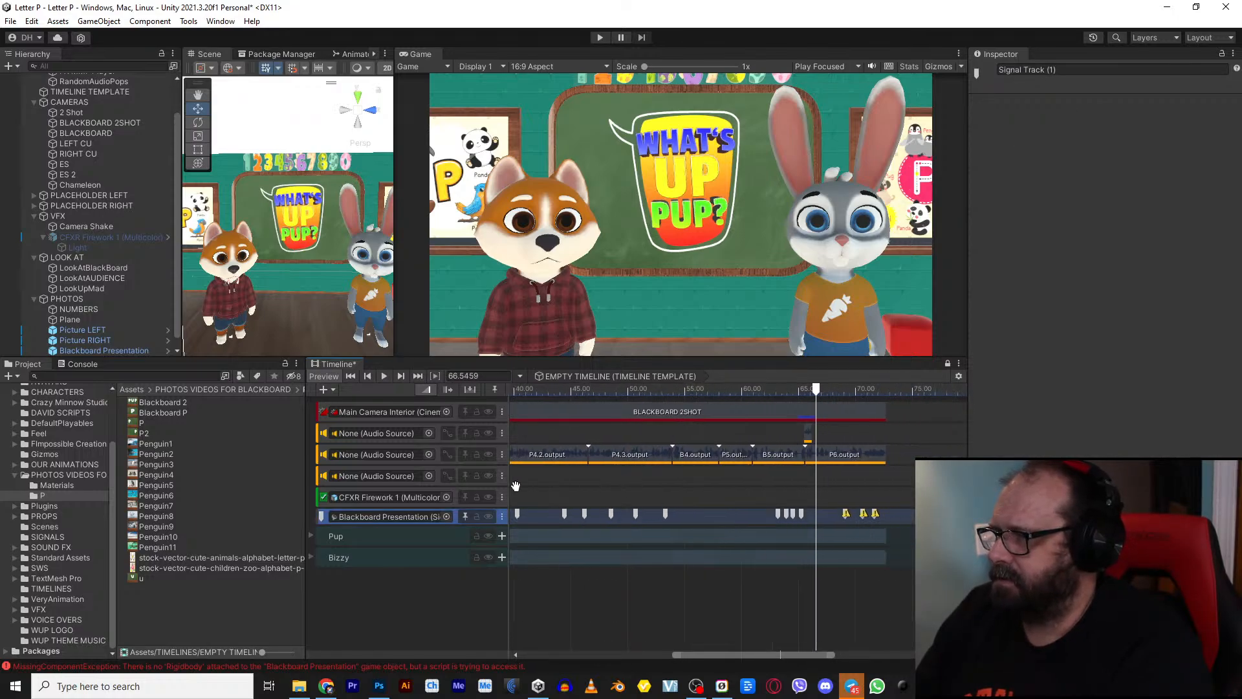
{"action": "left_click", "coordinate": [502, 476]}
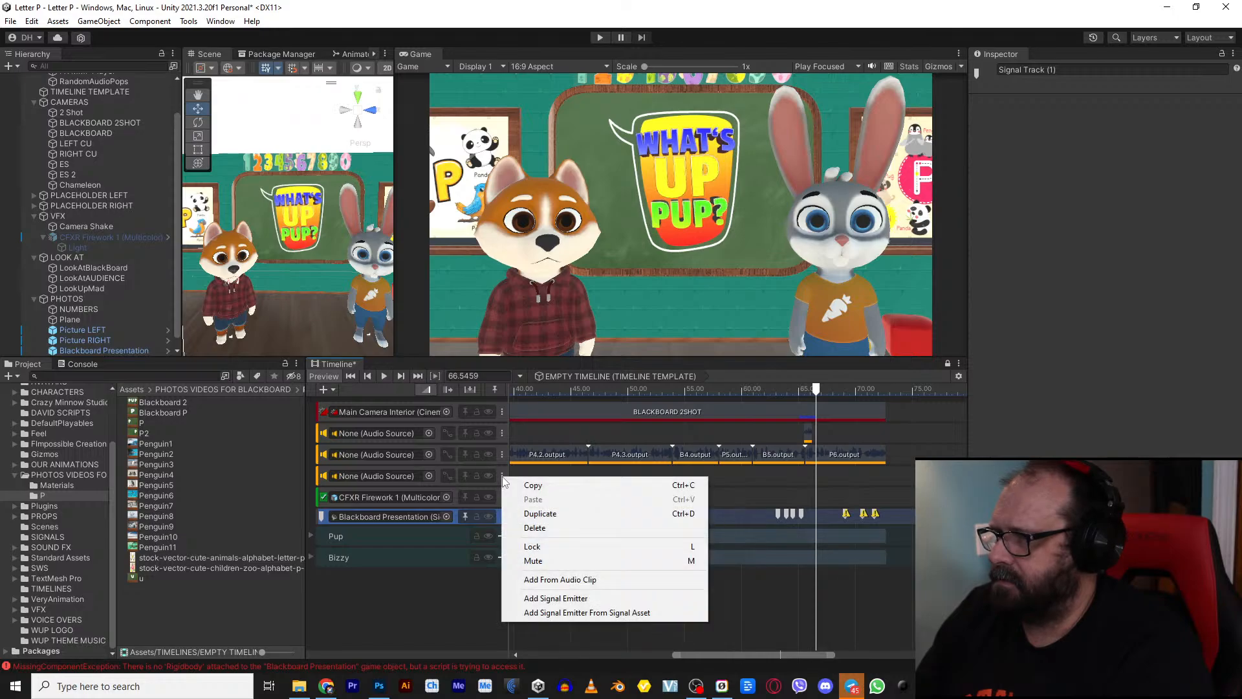
{"action": "left_click", "coordinate": [537, 530]}
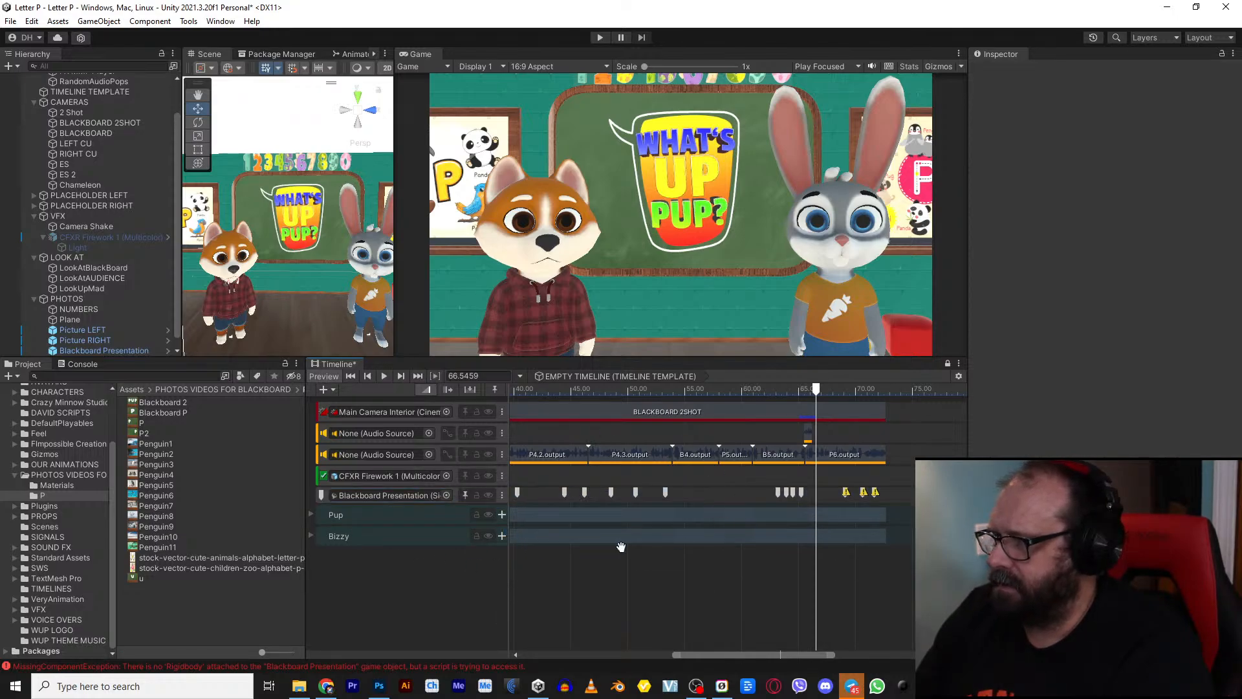
Step: Play the opening part of the timeline to check where blackboard signals are needed against the dialogue
{"action": "scroll", "coordinate": [656, 492], "scroll_direction": "down", "scroll_amount": 5}
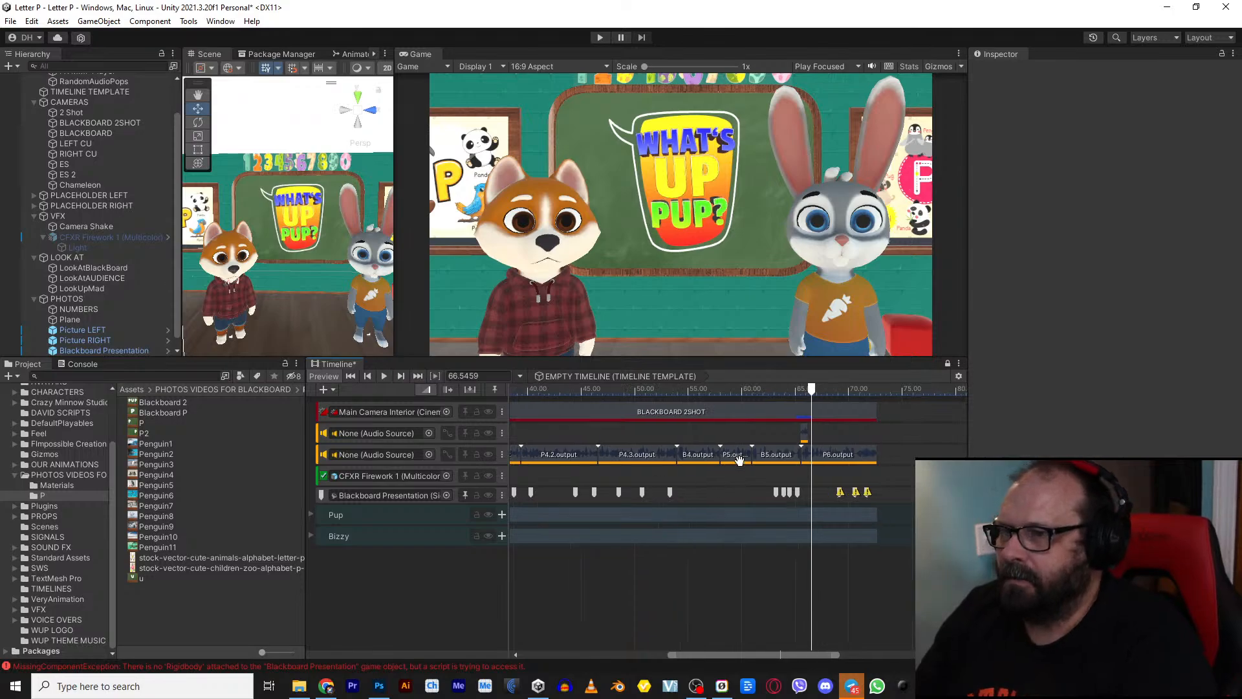
{"action": "scroll", "coordinate": [591, 409], "scroll_direction": "down", "scroll_amount": 2}
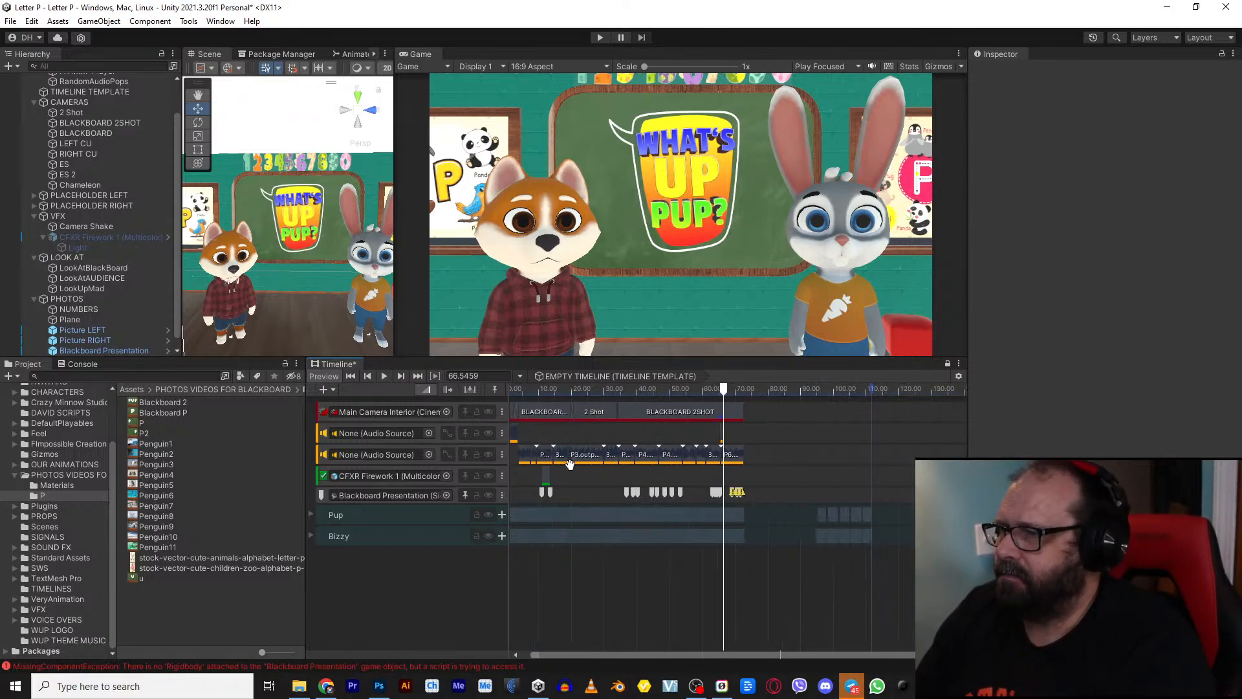
{"action": "left_click", "coordinate": [555, 390]}
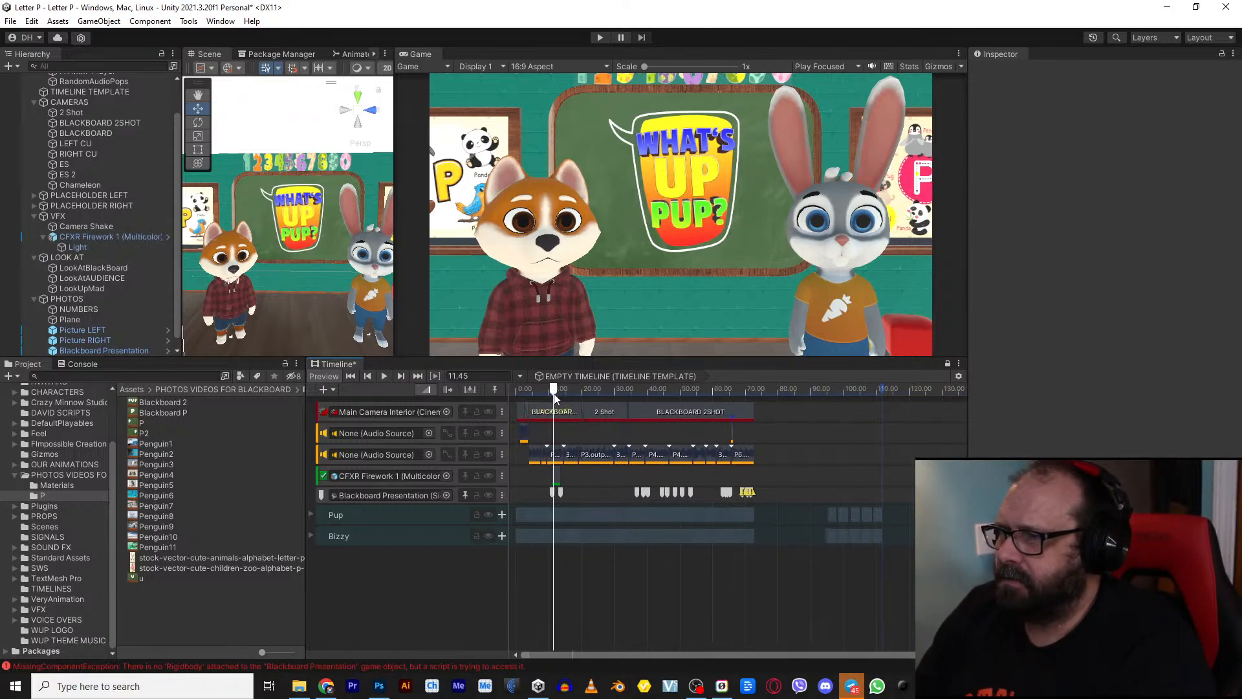
{"action": "left_click_drag", "start_coordinate": [576, 389], "coordinate": [581, 396]}
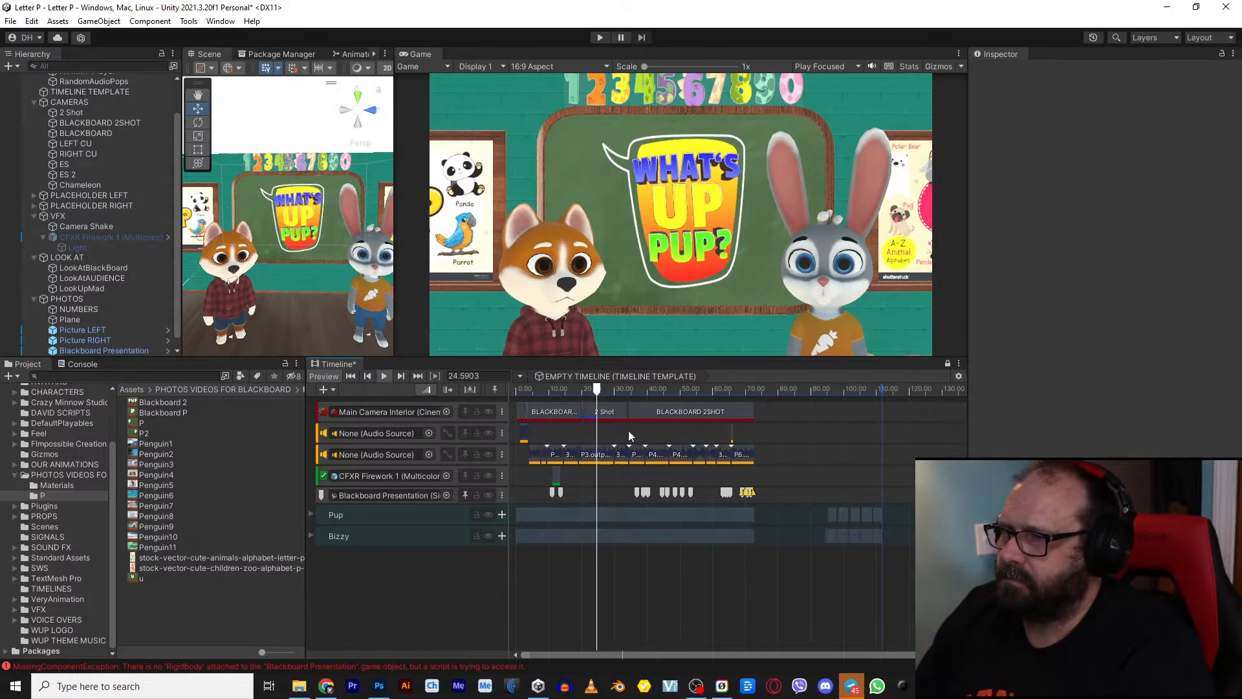
{"action": "left_click_drag", "start_coordinate": [565, 390], "coordinate": [528, 389]}
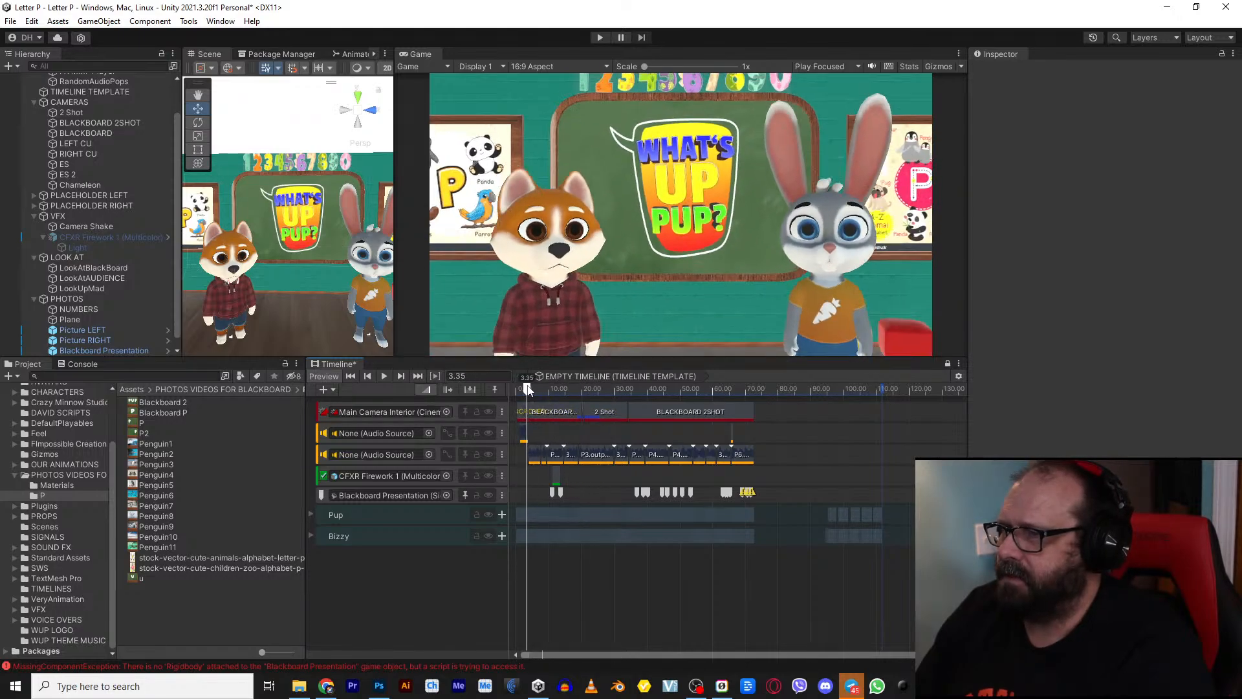
{"action": "key", "text": "space"}
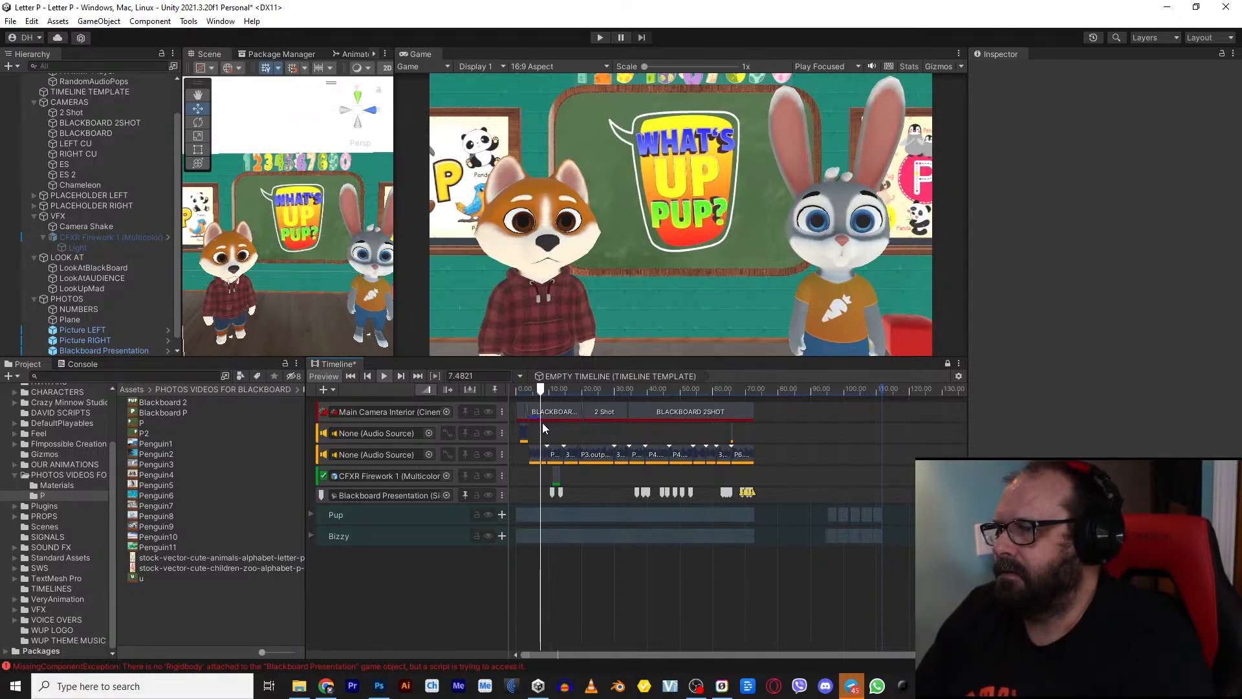
{"action": "scroll", "coordinate": [577, 385], "scroll_direction": "up", "scroll_amount": 3}
{"action": "scroll", "coordinate": [605, 454], "scroll_direction": "up", "scroll_amount": 2}
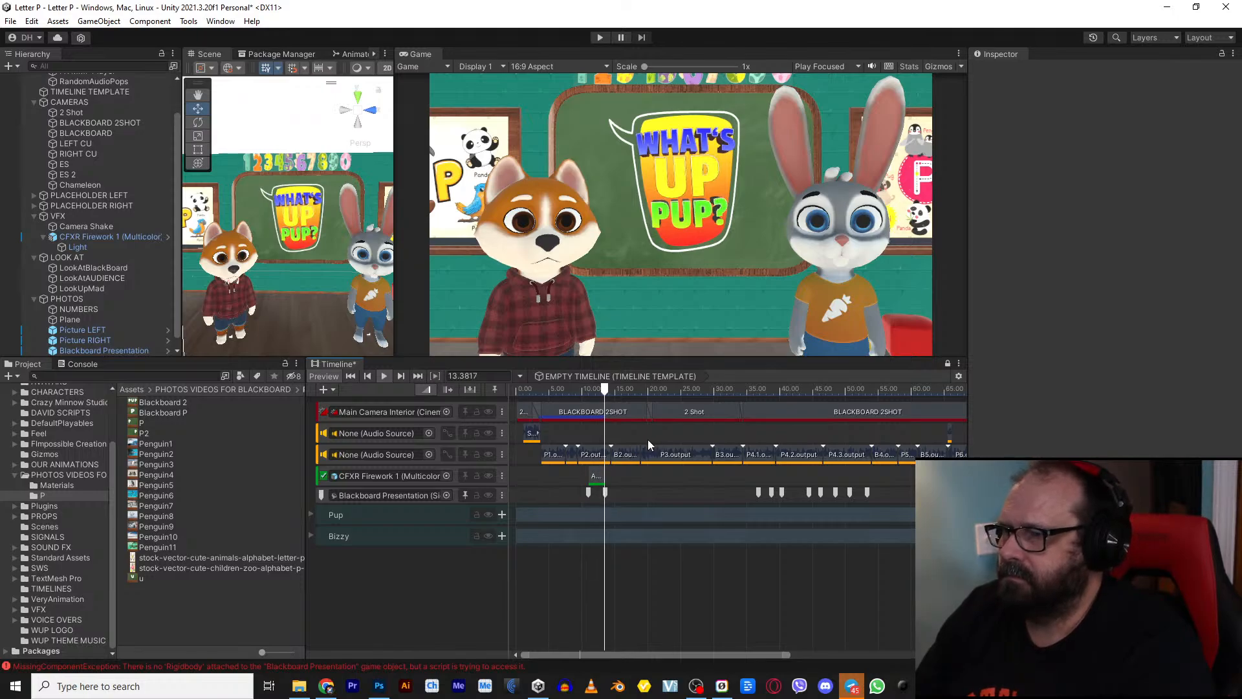
{"action": "key", "text": "space"}
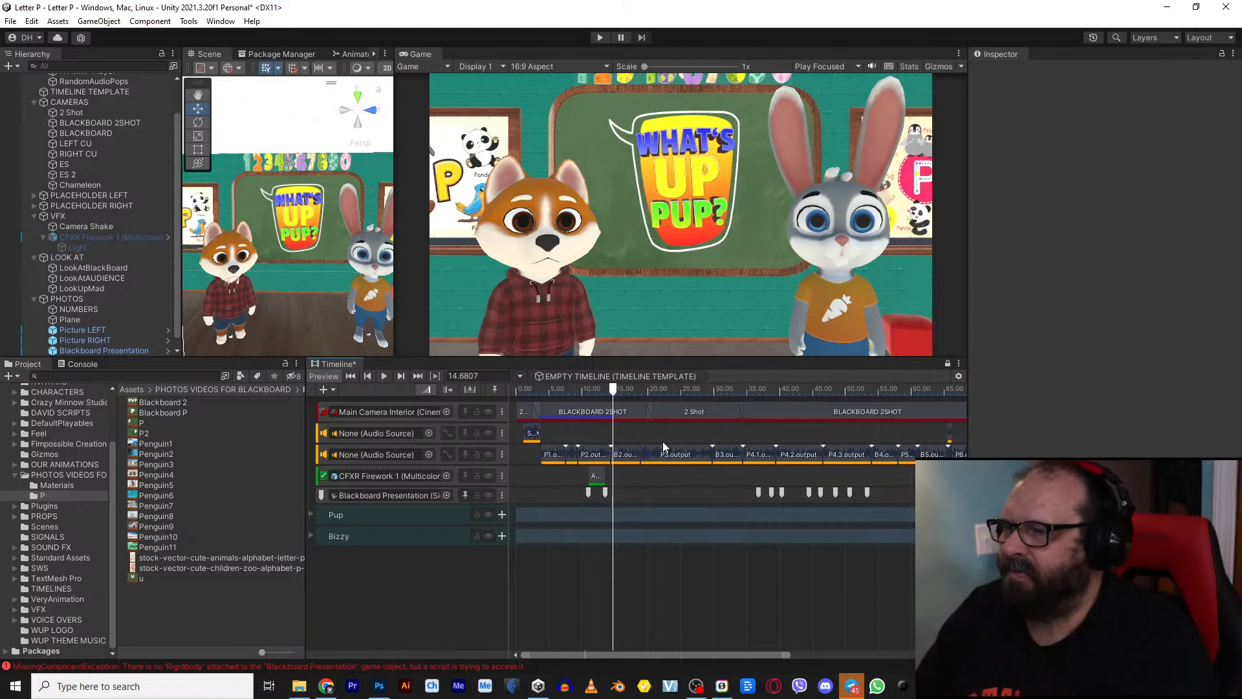
Step: Replay the passage around the end of the firework clip to check the second blackboard signal's timing
{"action": "scroll", "coordinate": [603, 447], "scroll_direction": "up", "scroll_amount": 5}
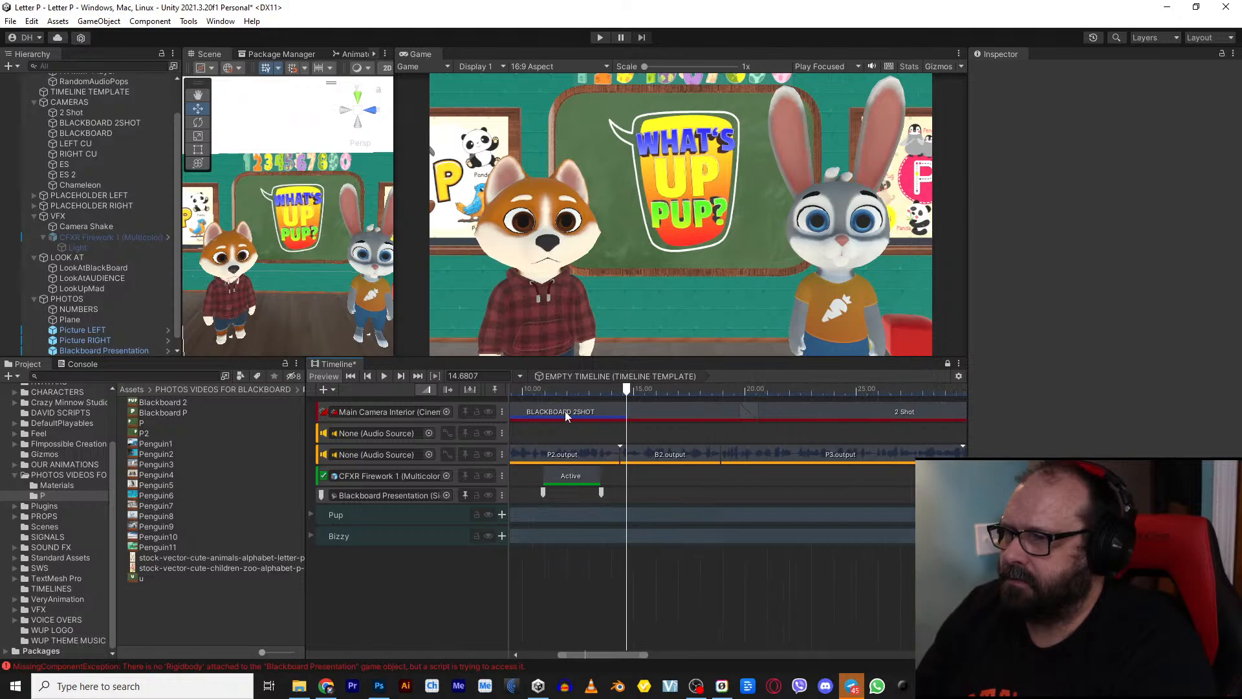
{"action": "left_click", "coordinate": [579, 391]}
{"action": "key", "text": "space"}
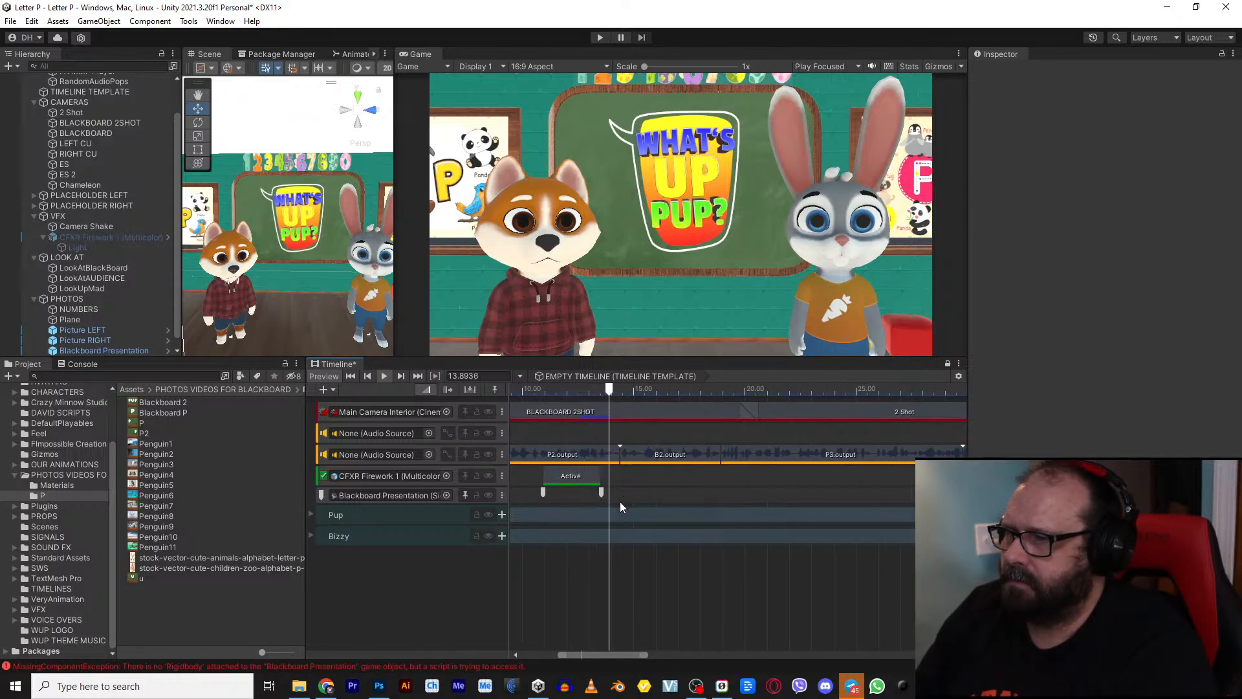
{"action": "key", "text": "space"}
{"action": "left_click_drag", "start_coordinate": [607, 399], "coordinate": [602, 394]}
{"action": "key", "text": "space"}
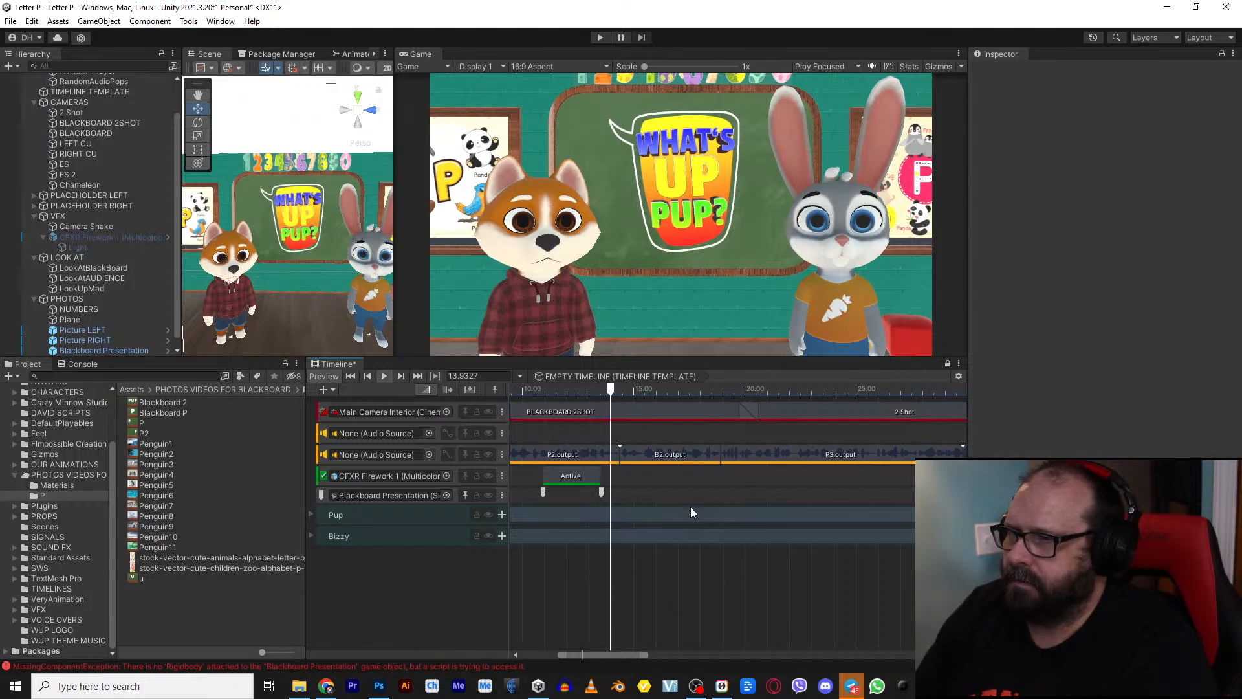
Step: Find the cue near the end of the B2.output dialogue and add a signal emitter there on the Blackboard Presentation track, at 18.35 seconds
{"action": "scroll", "coordinate": [738, 502], "scroll_direction": "down", "scroll_amount": 3}
{"action": "scroll", "coordinate": [738, 505], "scroll_direction": "down", "scroll_amount": 1}
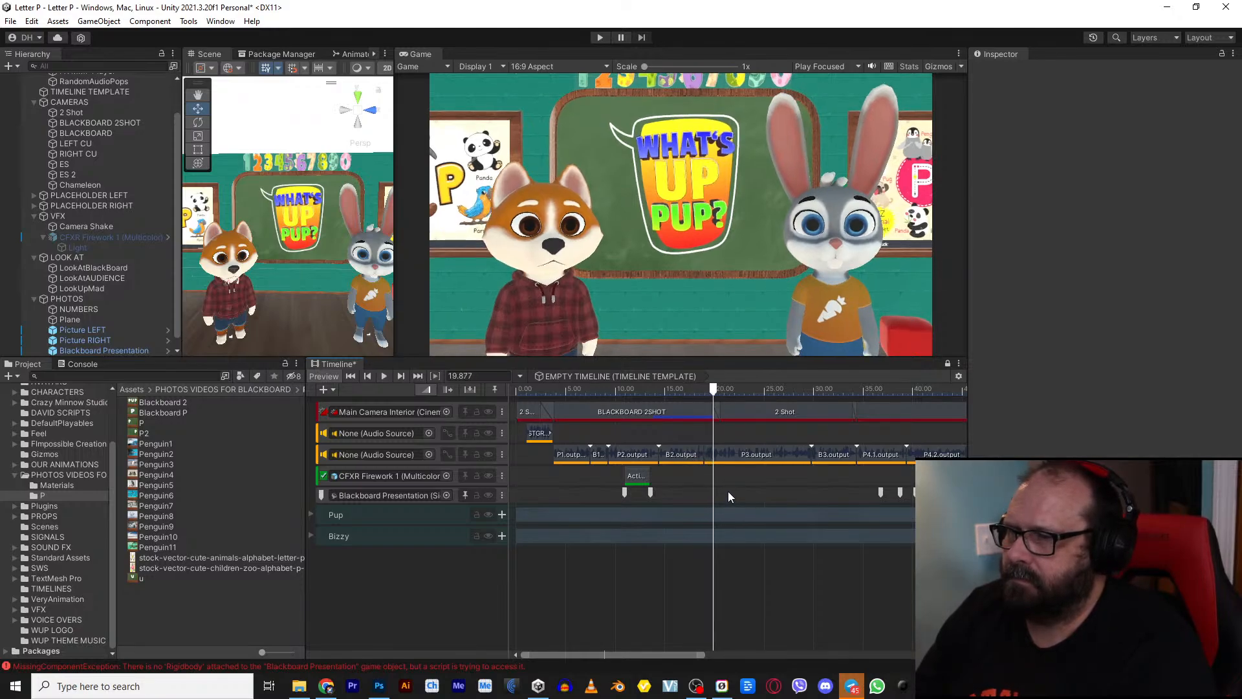
{"action": "left_click_drag", "start_coordinate": [696, 389], "coordinate": [682, 391]}
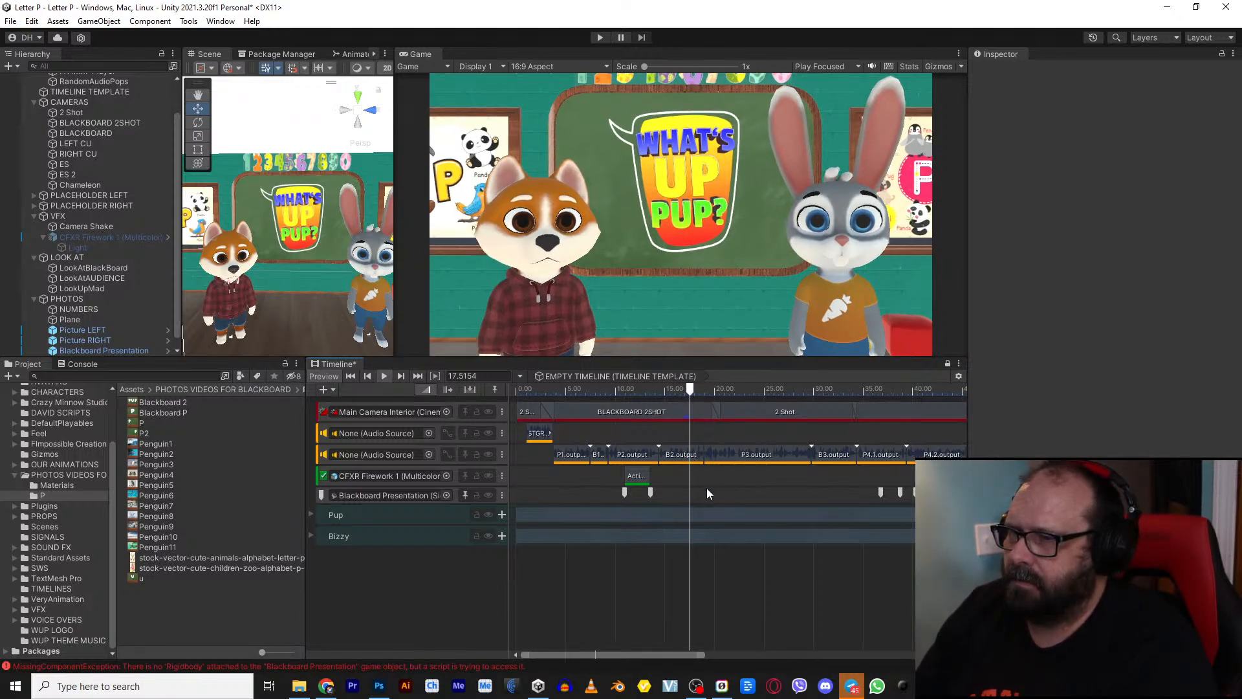
{"action": "left_click", "coordinate": [698, 392]}
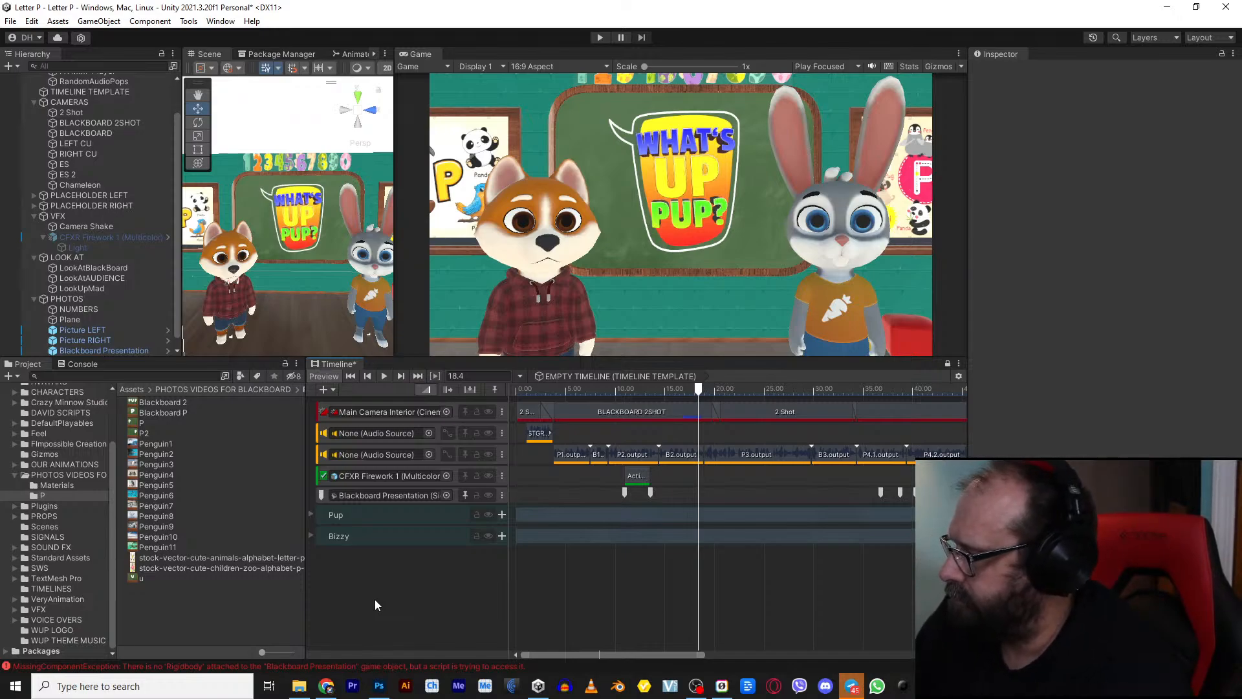
{"action": "left_click", "coordinate": [678, 389]}
{"action": "key", "text": "space"}
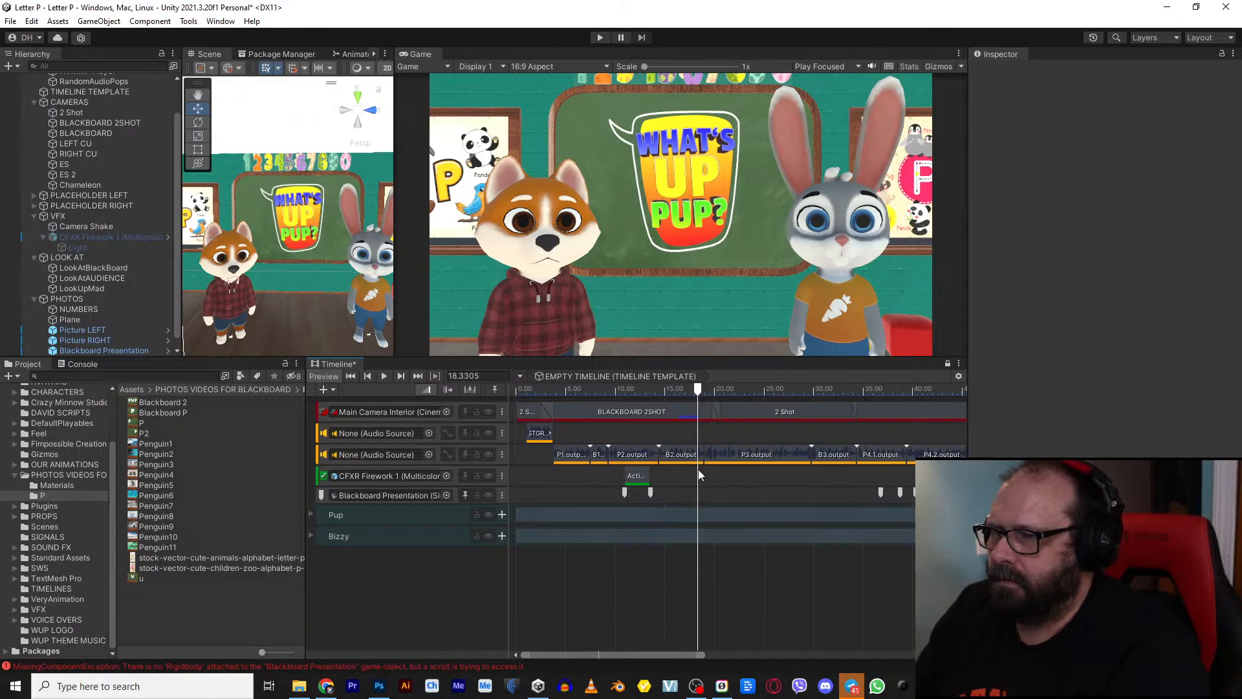
{"action": "right_click", "coordinate": [698, 495]}
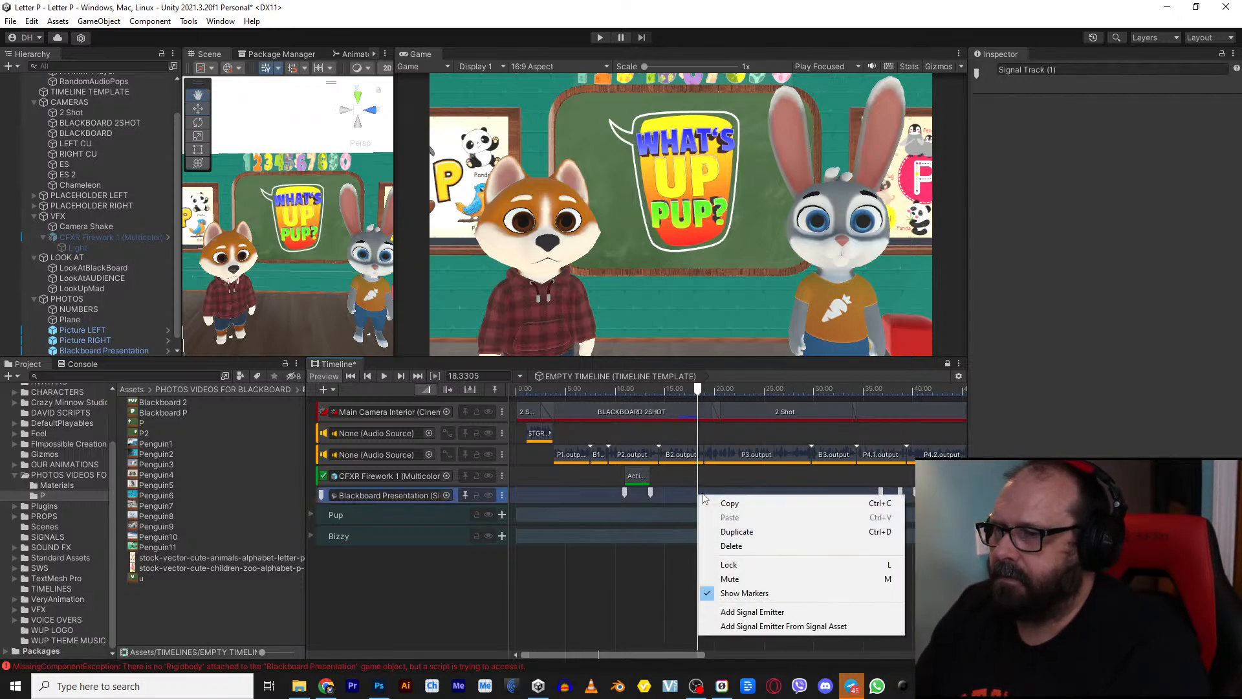
{"action": "left_click", "coordinate": [752, 612]}
Step: Find the next cue within the P3.output dialogue and add a signal emitter at 23.5 seconds on the Blackboard Presentation track
{"action": "key", "text": "space"}
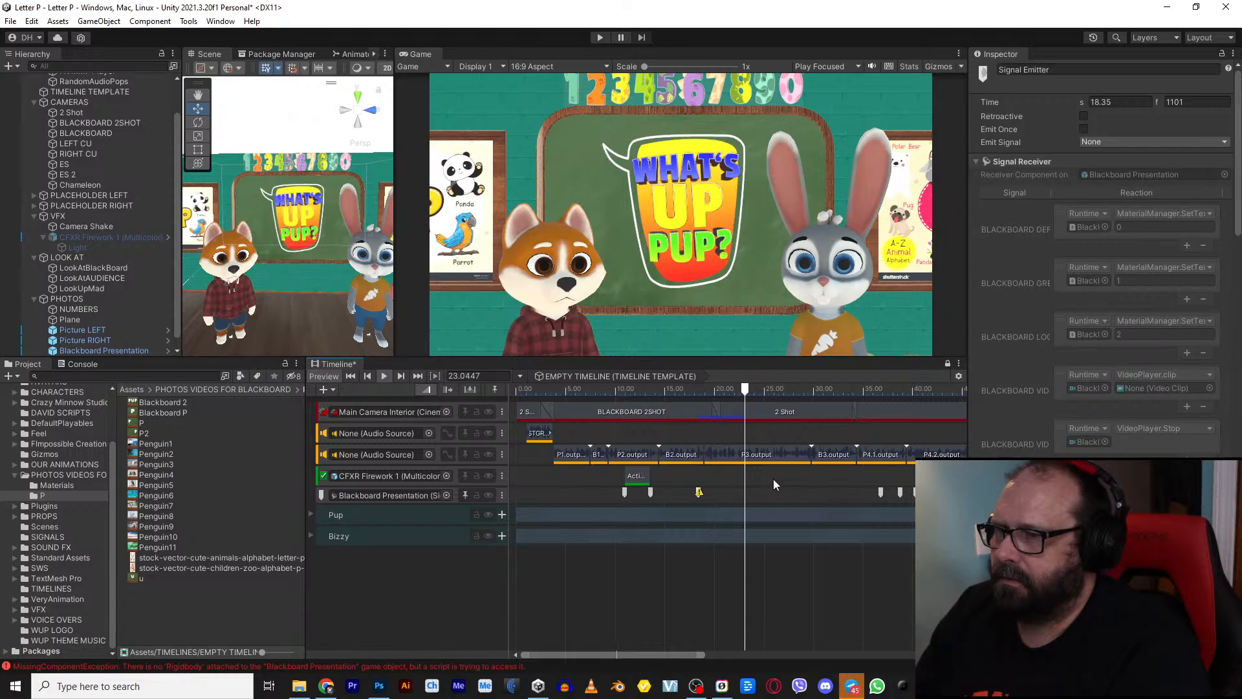
{"action": "left_click", "coordinate": [750, 397]}
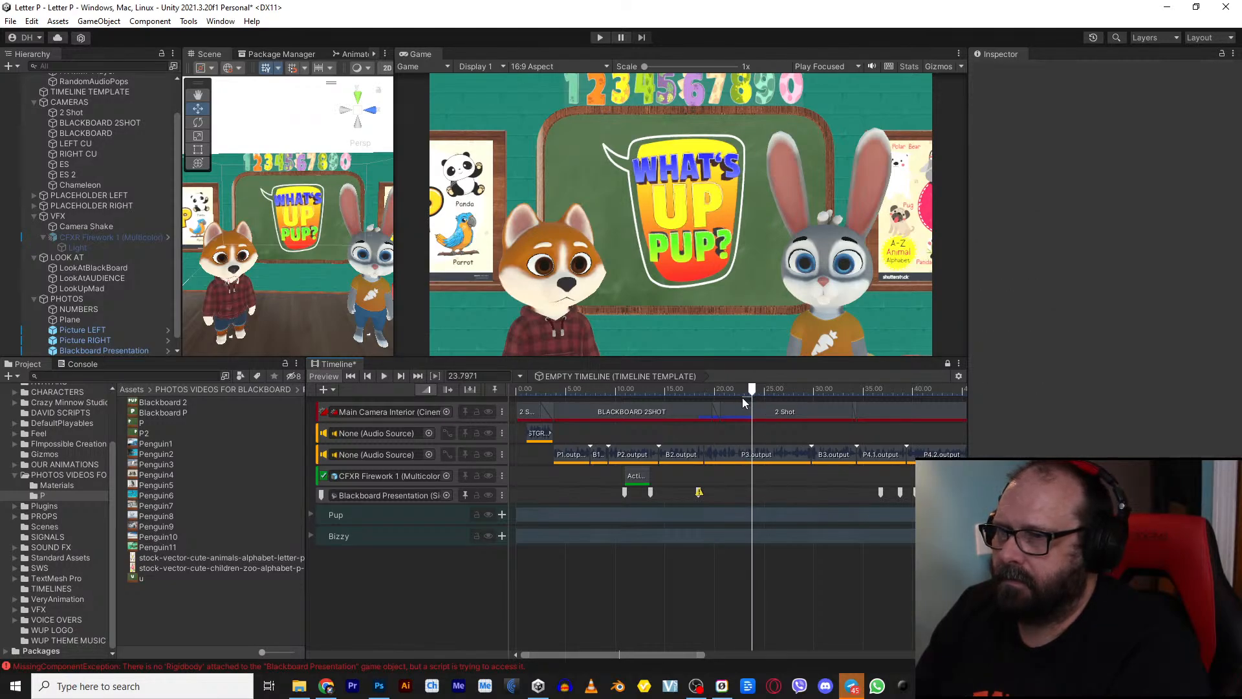
{"action": "left_click", "coordinate": [739, 396]}
{"action": "key", "text": "space"}
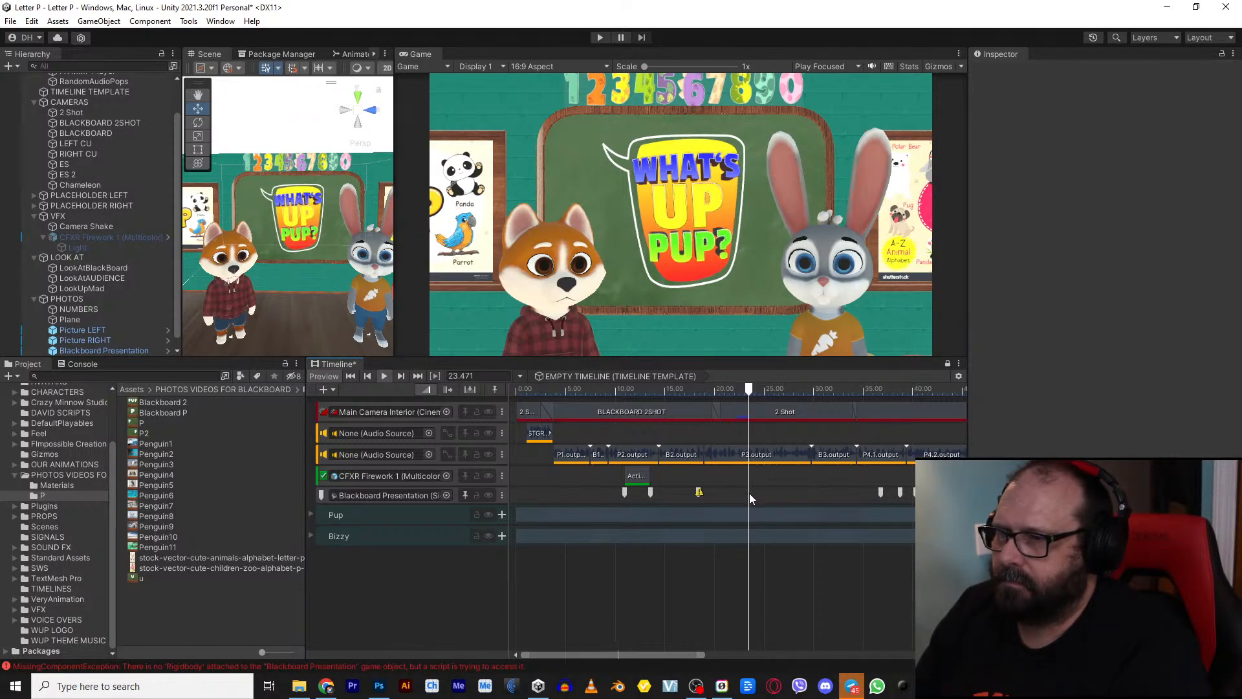
{"action": "left_click", "coordinate": [750, 397]}
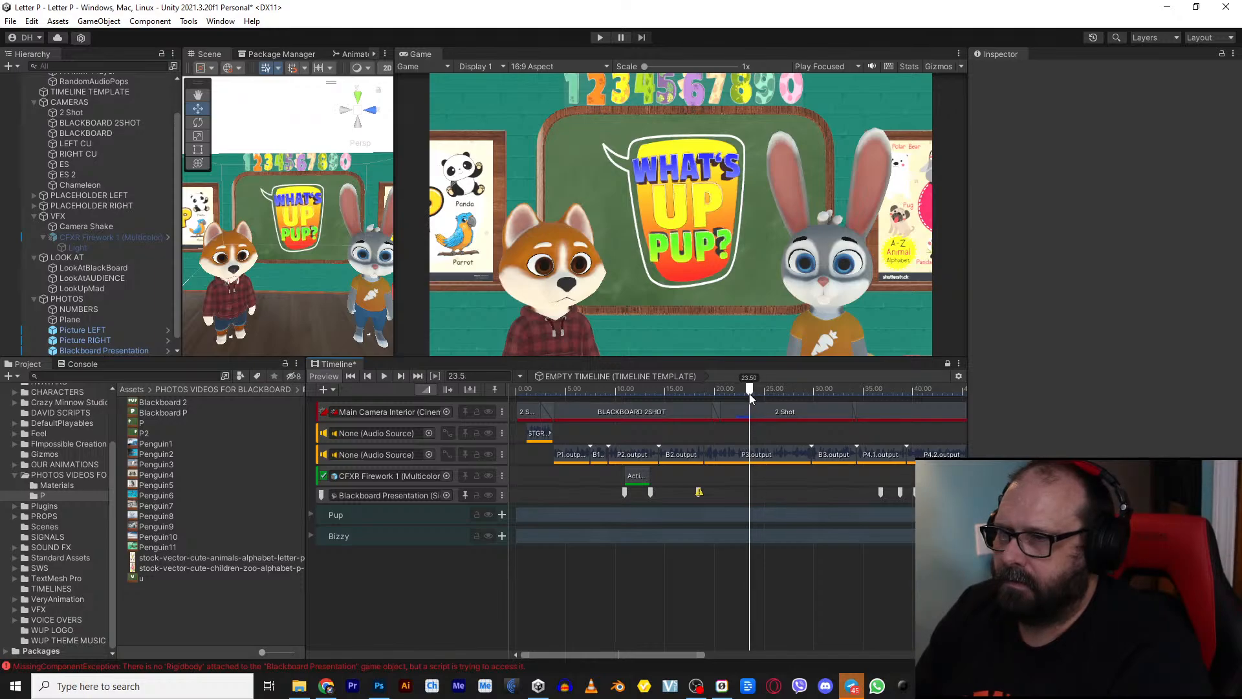
{"action": "right_click", "coordinate": [749, 493]}
{"action": "left_click", "coordinate": [781, 607]}
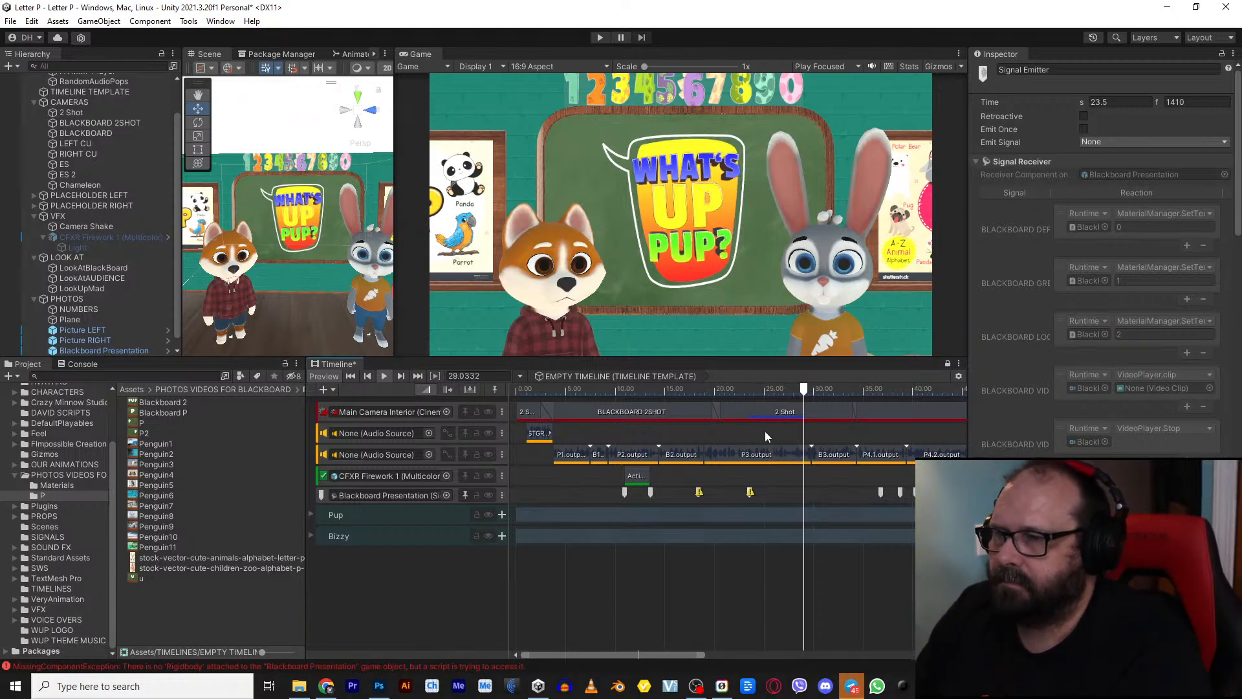
Step: Find the following cue in the P3.output dialogue and add another Blackboard Presentation signal emitter at 26.95 seconds
{"action": "left_click", "coordinate": [770, 390]}
{"action": "key", "text": "space"}
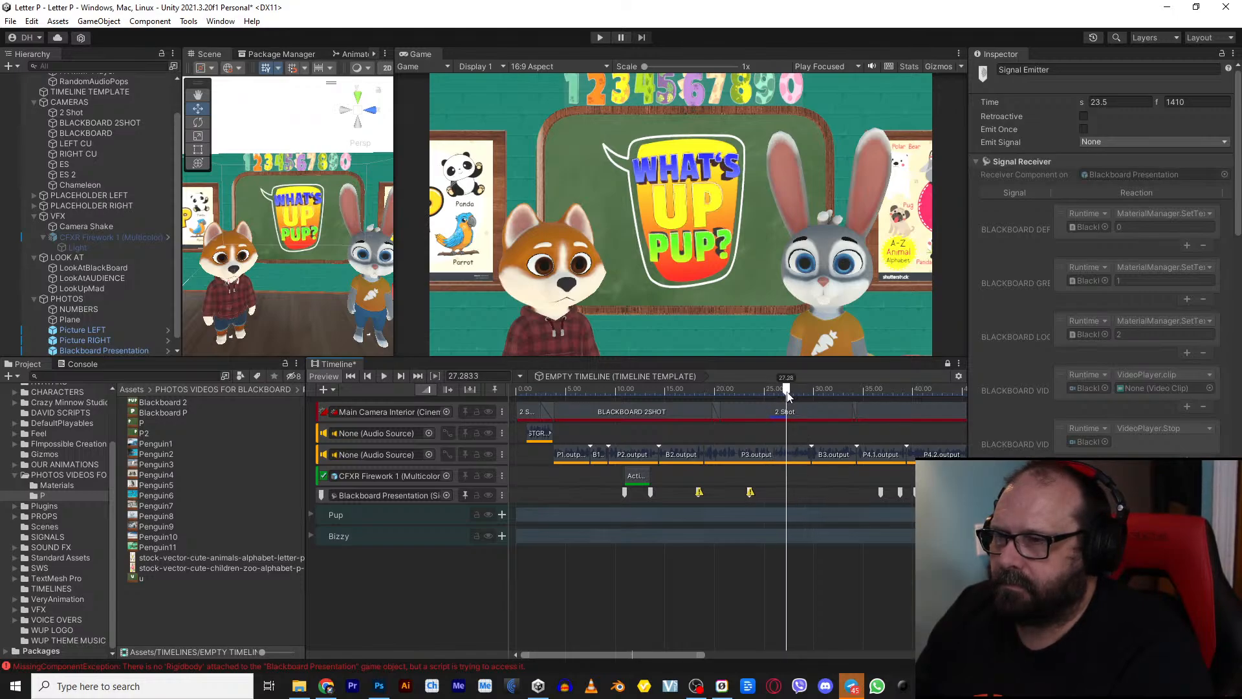
{"action": "left_click_drag", "start_coordinate": [789, 389], "coordinate": [783, 398]}
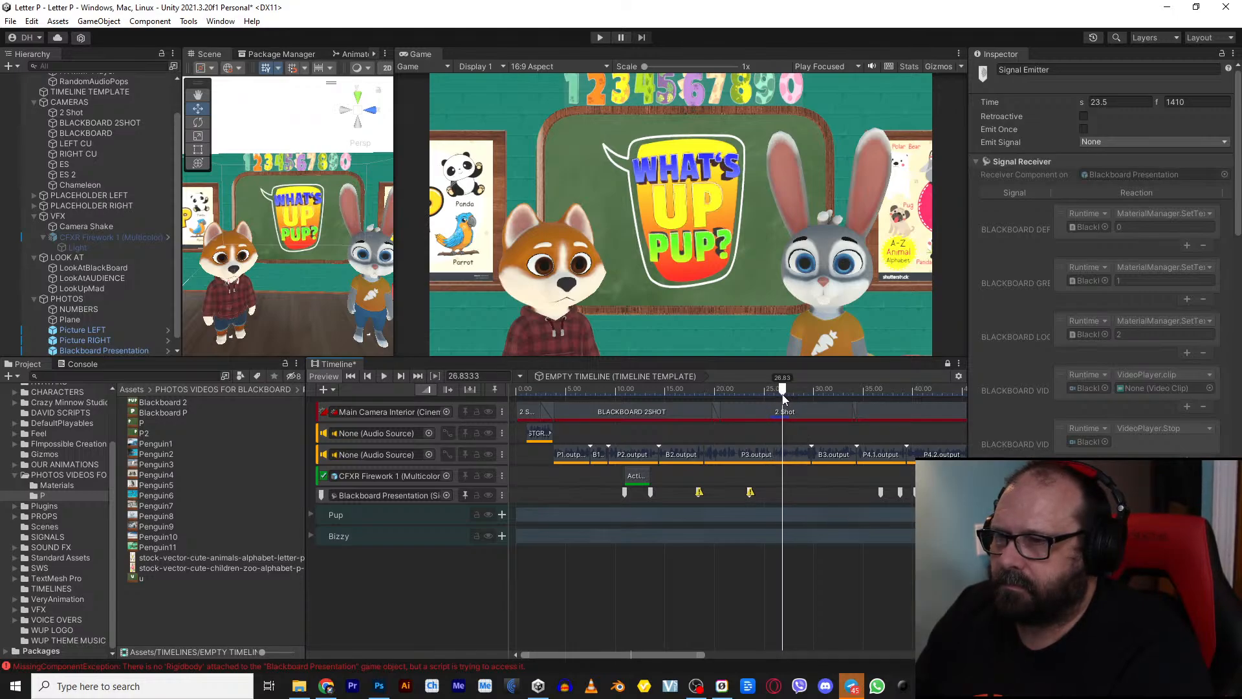
{"action": "left_click", "coordinate": [782, 496]}
{"action": "right_click", "coordinate": [782, 497]}
{"action": "left_click", "coordinate": [834, 614]}
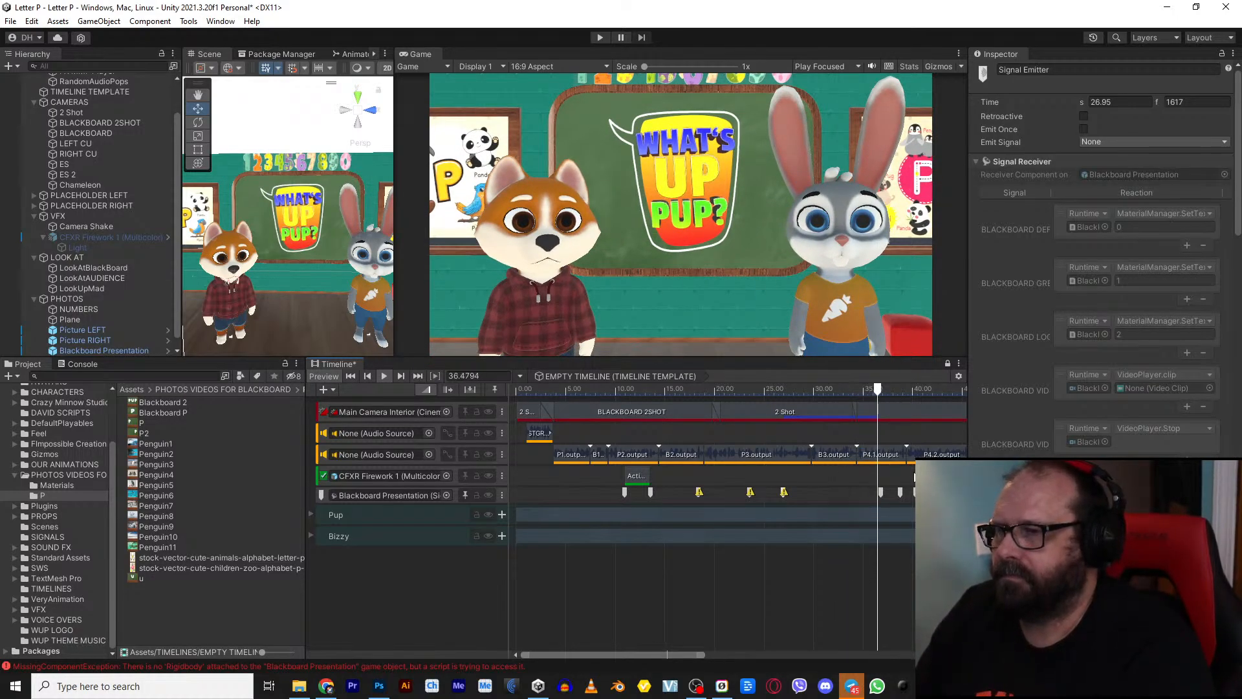
Step: Move the Material5 signal emitter on the Blackboard Presentation track to the cue early in the P4.1.output dialogue, at 35.23 seconds
{"action": "scroll", "coordinate": [903, 501], "scroll_direction": "up", "scroll_amount": 5}
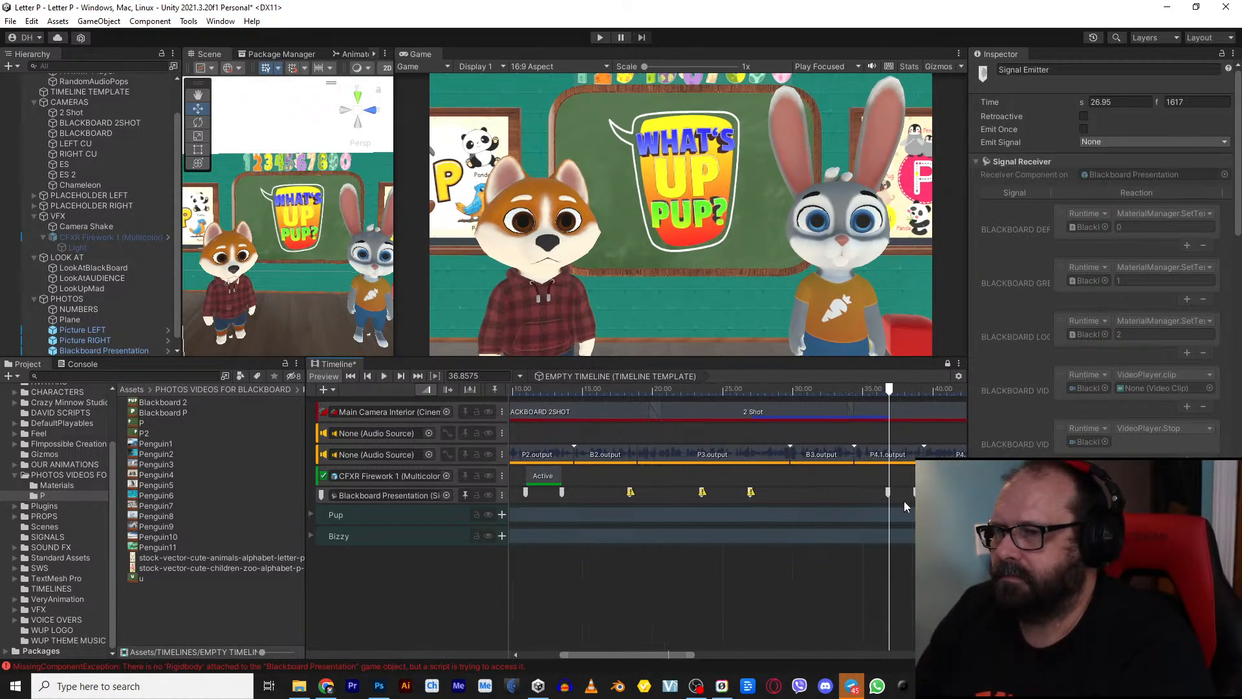
{"action": "left_click", "coordinate": [833, 398]}
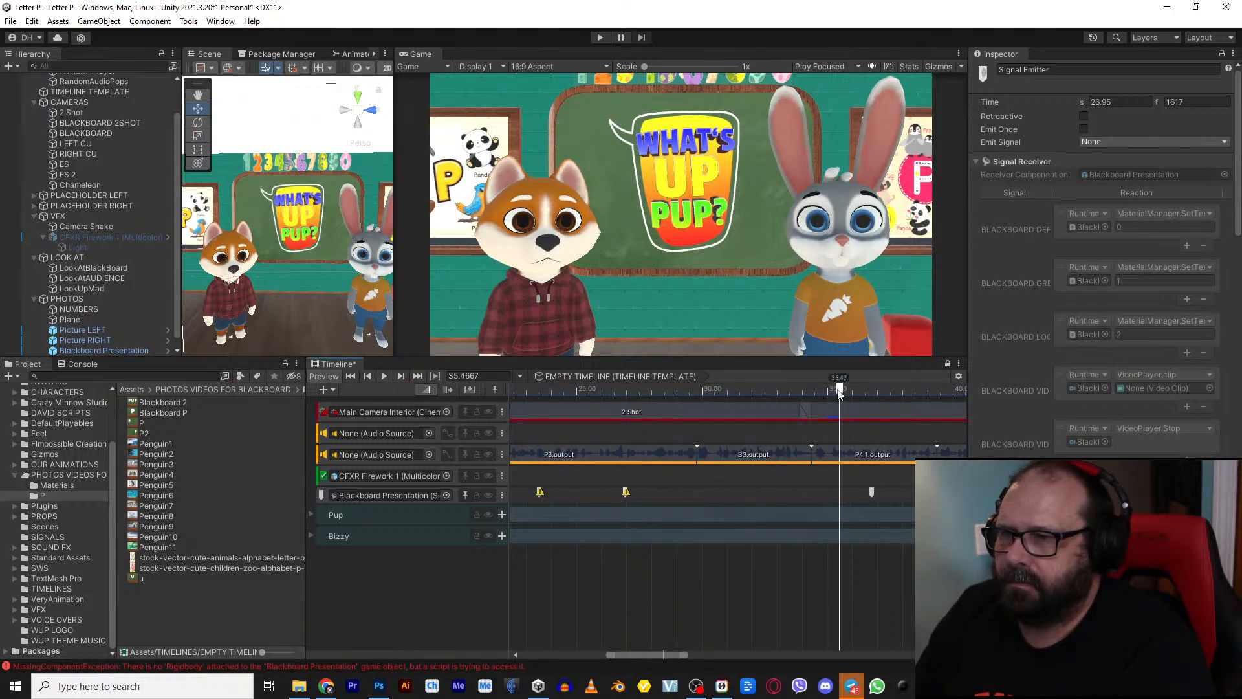
{"action": "left_click", "coordinate": [834, 392]}
{"action": "left_click_drag", "start_coordinate": [872, 494], "coordinate": [833, 497]}
Step: Play on through the P4.1.output dialogue and move the Material6 signal emitter to the next cue at 37.75 seconds
{"action": "key", "text": "space"}
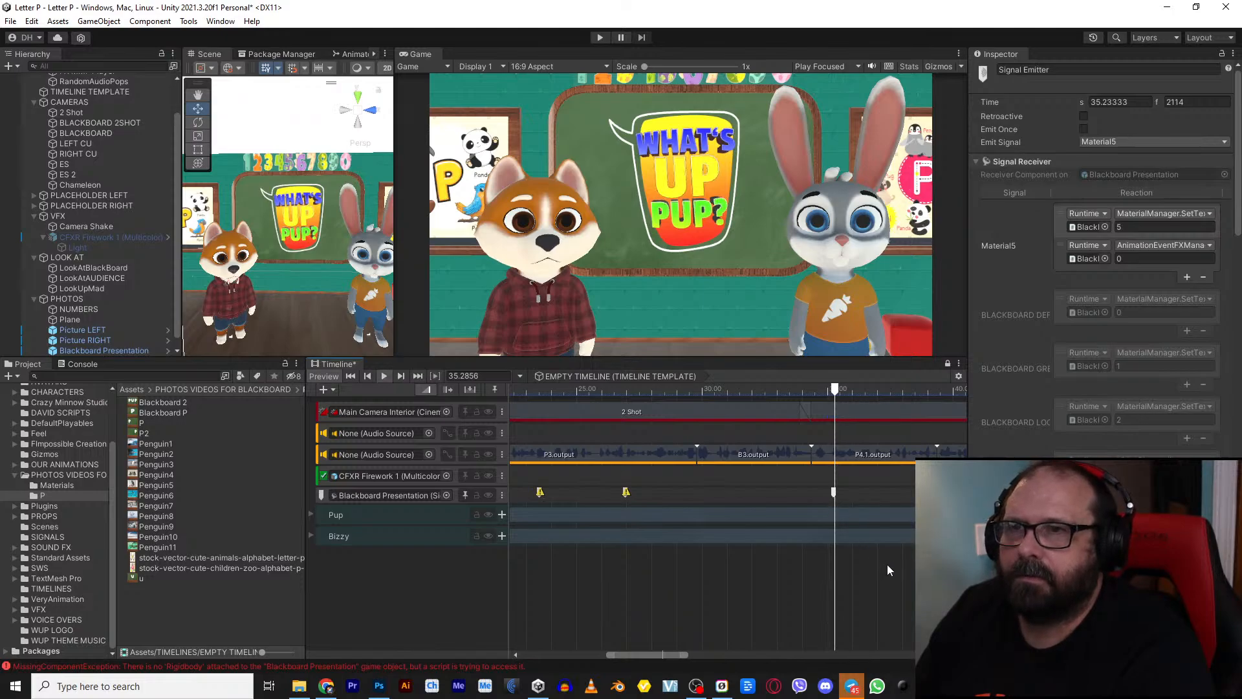
{"action": "scroll", "coordinate": [914, 513], "scroll_direction": "down", "scroll_amount": 3}
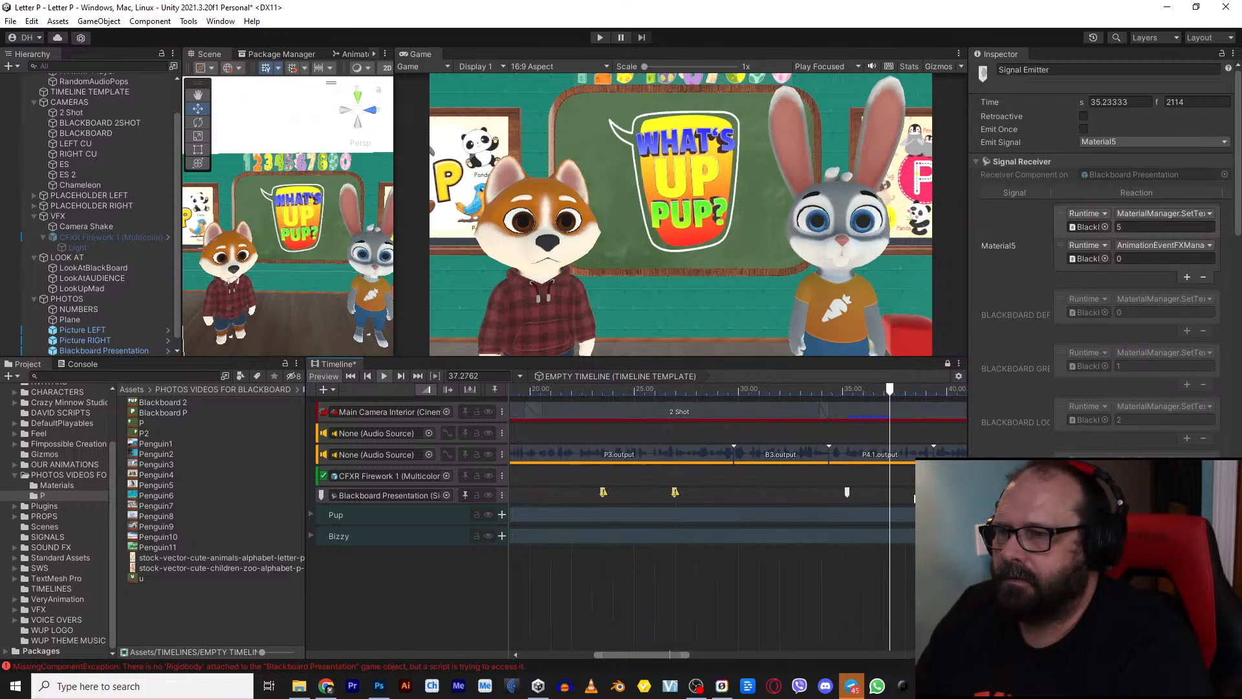
{"action": "key", "text": "space"}
{"action": "left_click_drag", "start_coordinate": [902, 392], "coordinate": [901, 397]}
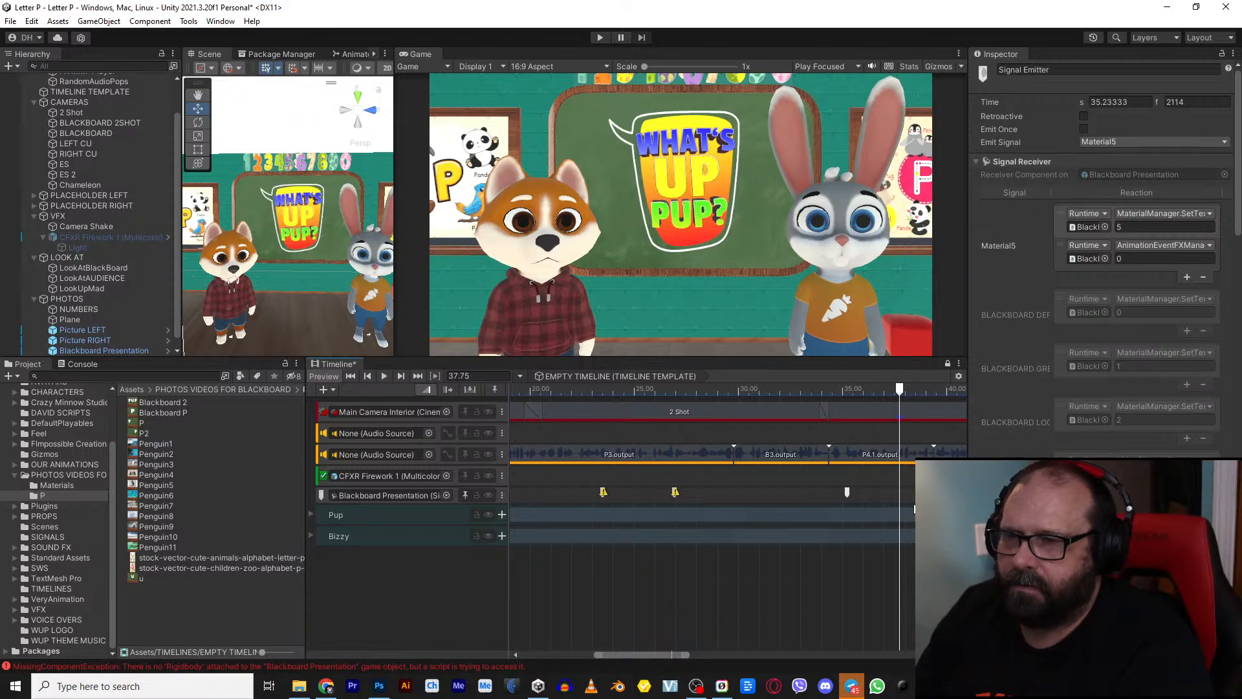
{"action": "left_click_drag", "start_coordinate": [923, 493], "coordinate": [901, 494]}
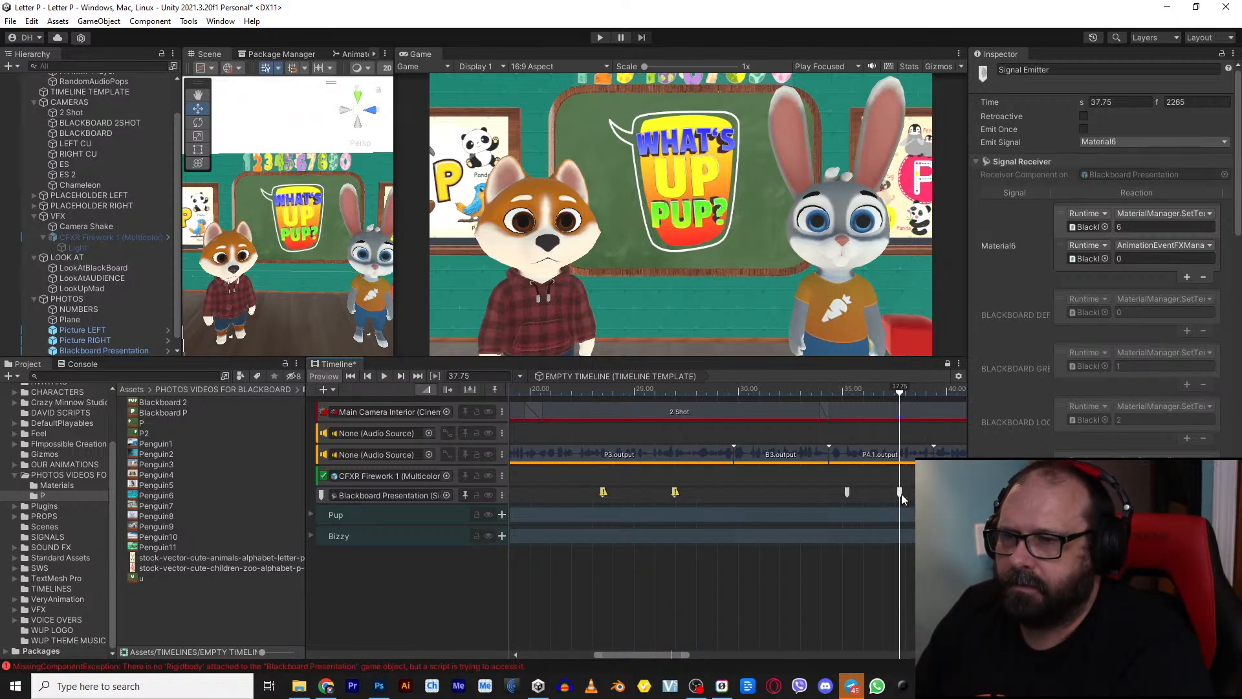
Step: Find the cue near the start of the P4.2.output dialogue and move the Material7 signal emitter to 40.22 seconds
{"action": "scroll", "coordinate": [914, 515], "scroll_direction": "down", "scroll_amount": 2}
{"action": "middle_click_drag", "start_coordinate": [909, 516], "coordinate": [881, 519]}
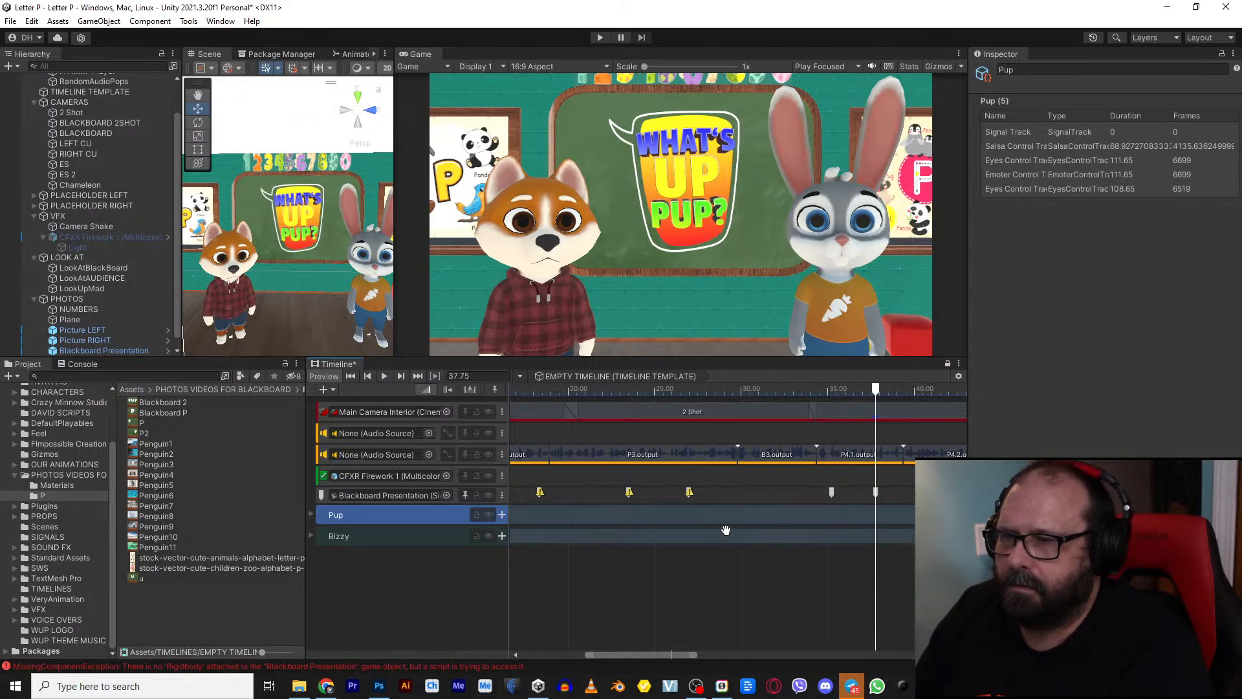
{"action": "key", "text": "space"}
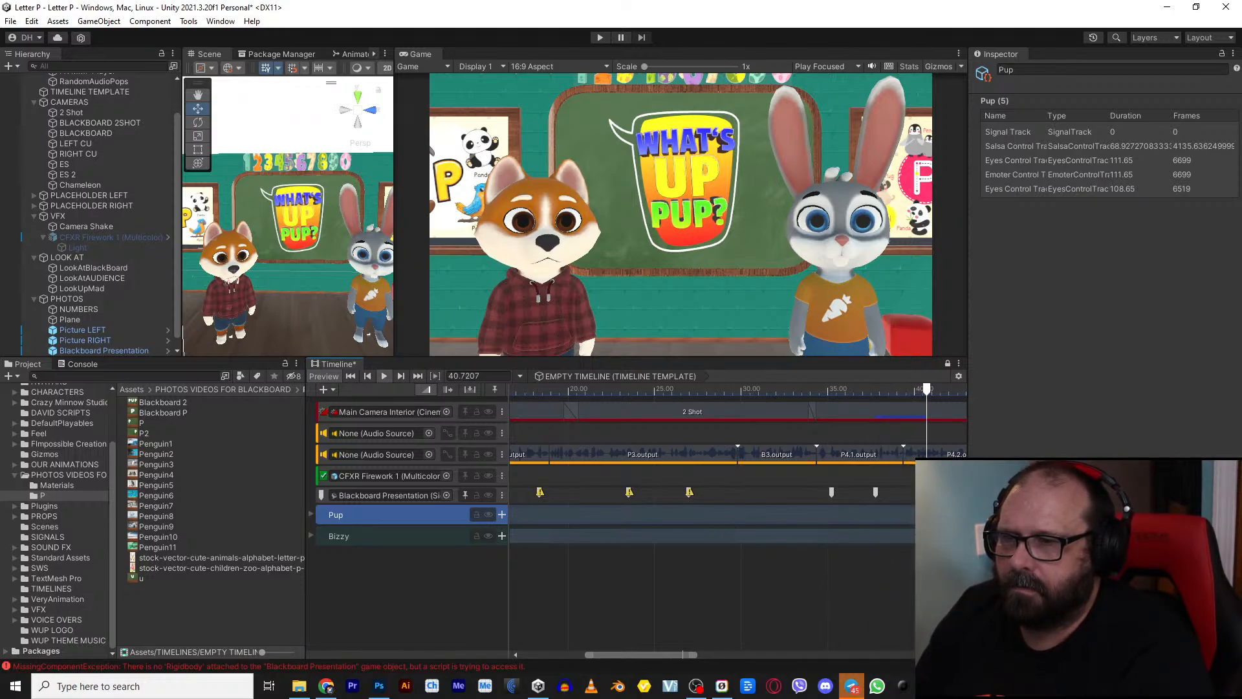
{"action": "scroll", "coordinate": [840, 386], "scroll_direction": "up", "scroll_amount": 5}
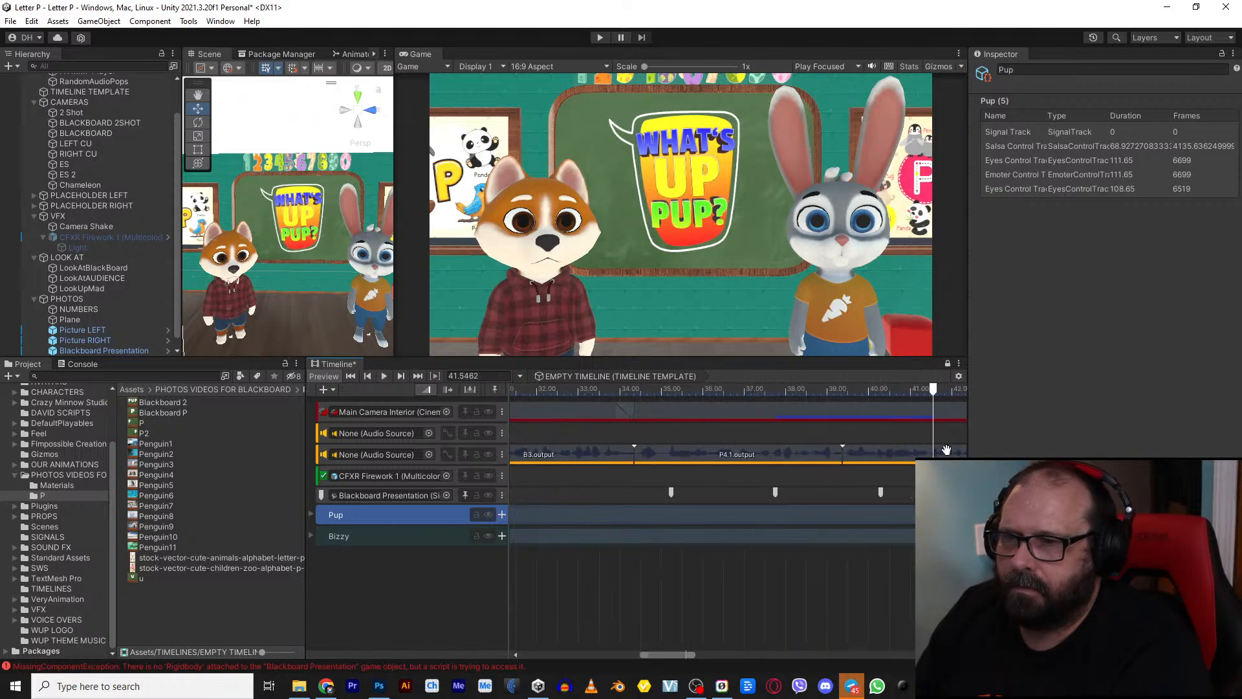
{"action": "left_click", "coordinate": [845, 397]}
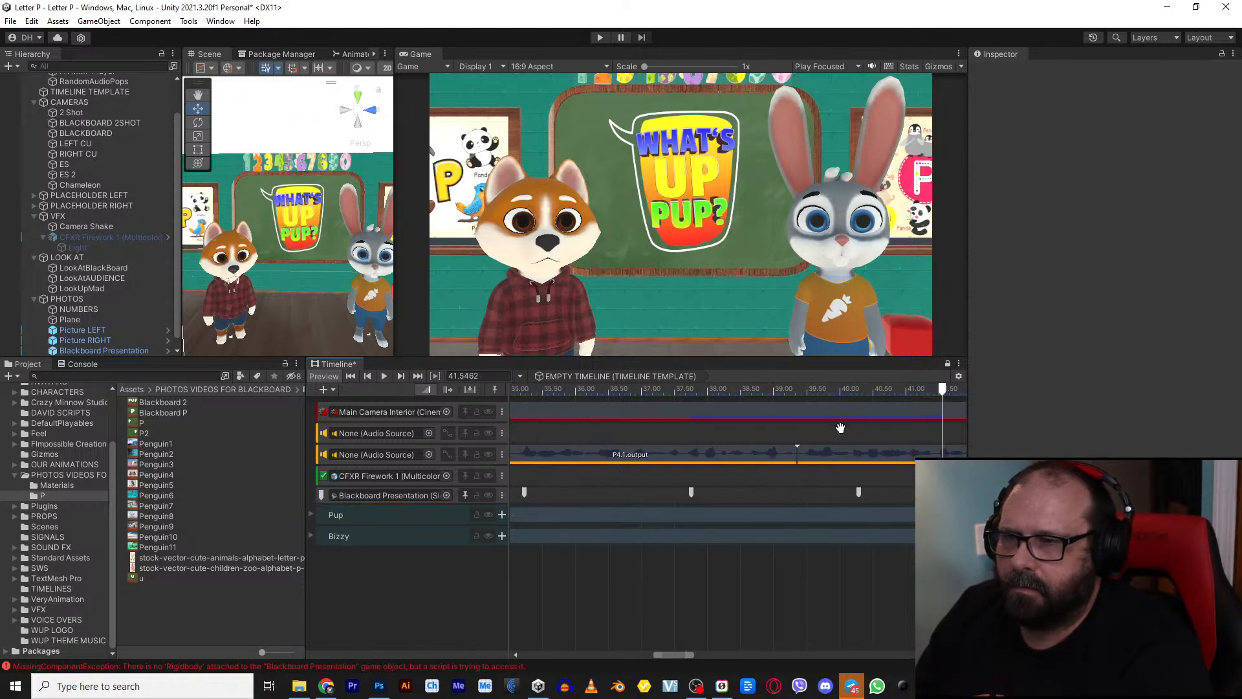
{"action": "left_click_drag", "start_coordinate": [836, 388], "coordinate": [810, 388]}
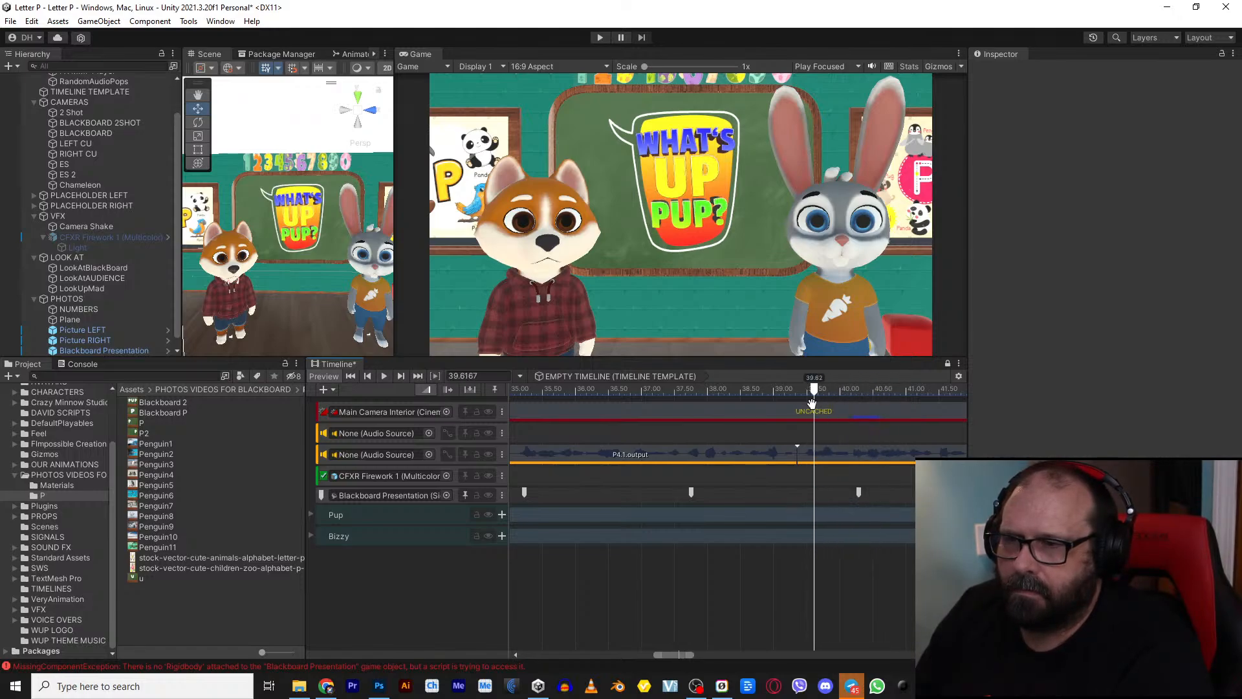
{"action": "key", "text": "space"}
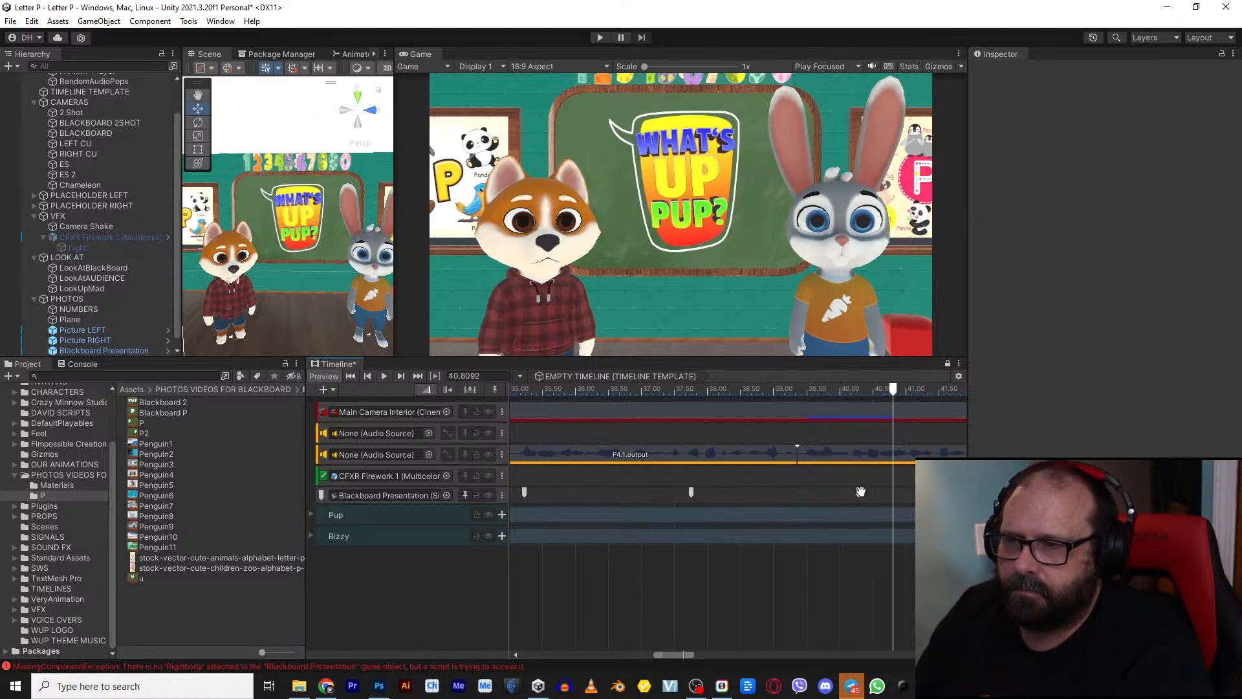
{"action": "left_click", "coordinate": [857, 492]}
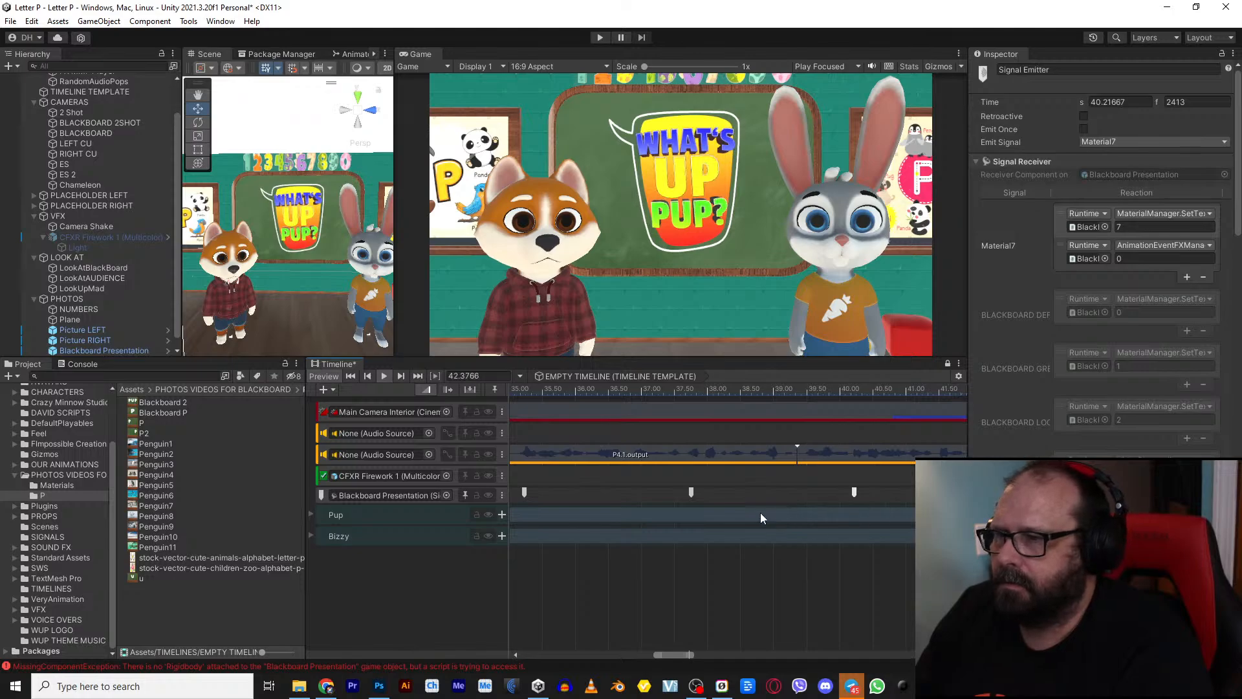
Step: Move the Material8 signal emitter to its cue within the P4.2.output dialogue, at 44.07 seconds
{"action": "scroll", "coordinate": [698, 504], "scroll_direction": "down", "scroll_amount": 5}
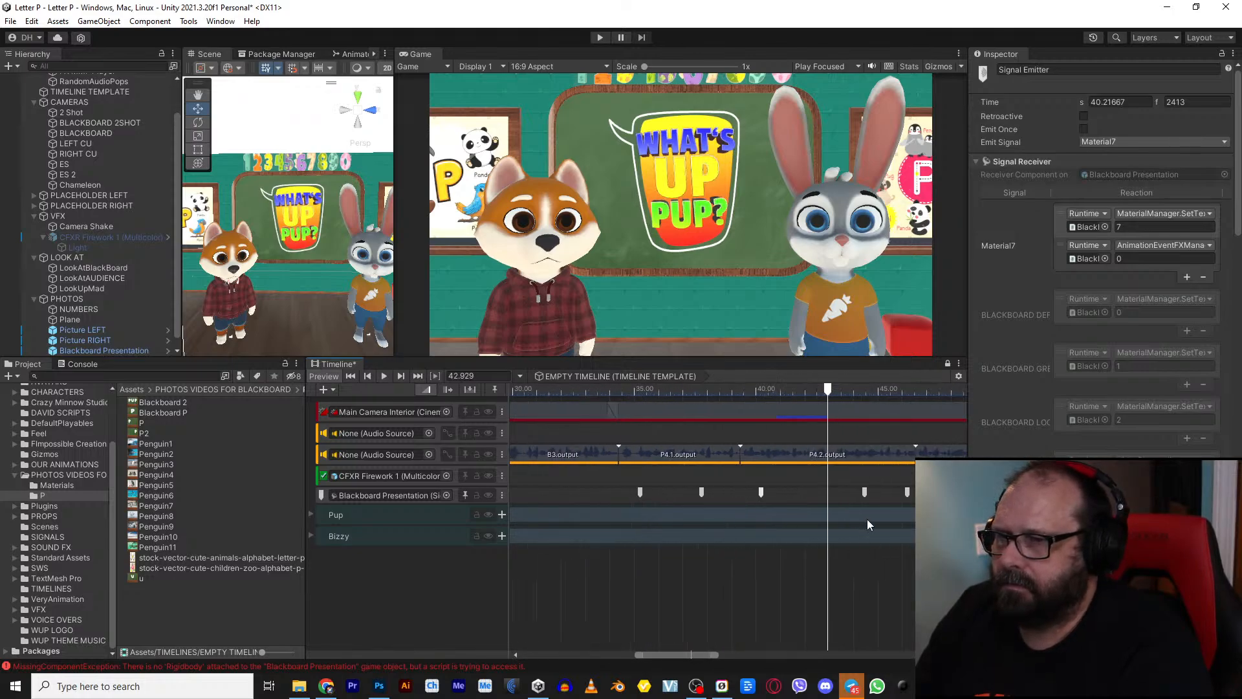
{"action": "scroll", "coordinate": [841, 522], "scroll_direction": "up", "scroll_amount": 5}
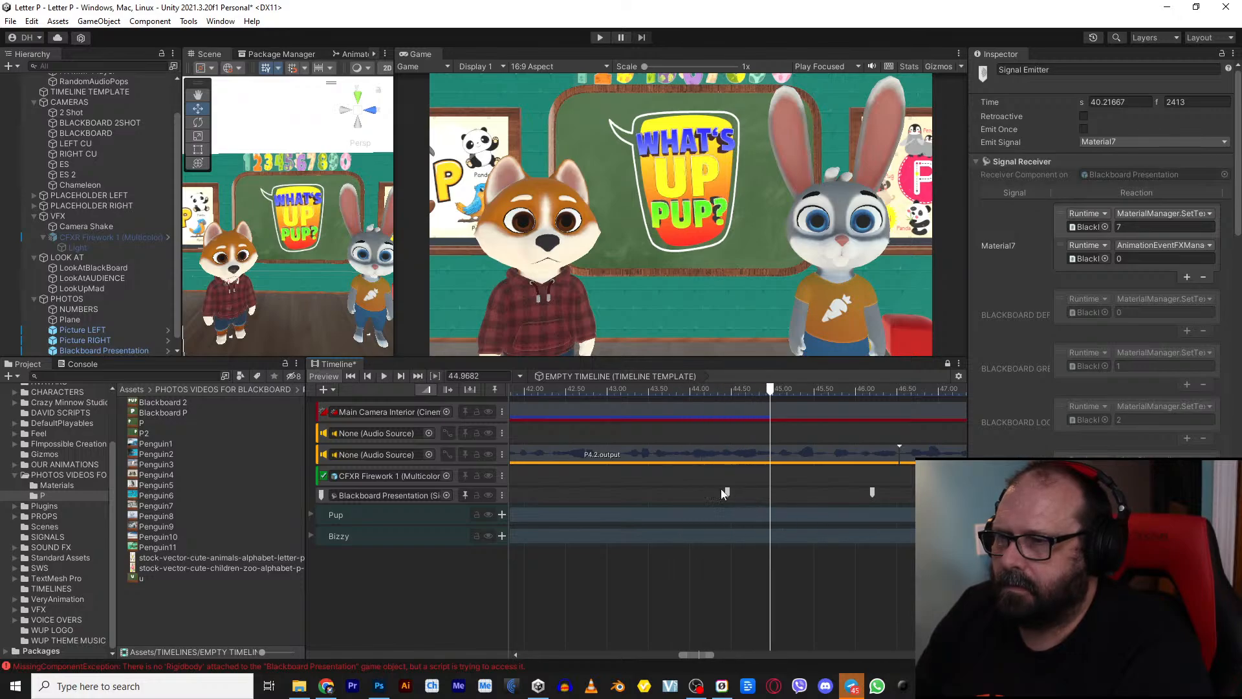
{"action": "left_click_drag", "start_coordinate": [705, 495], "coordinate": [695, 496]}
Step: Replay the rest of the P4.2.output dialogue and move the emitter near its end to the cue at 45.73 seconds
{"action": "left_click", "coordinate": [665, 388]}
{"action": "key", "text": "space"}
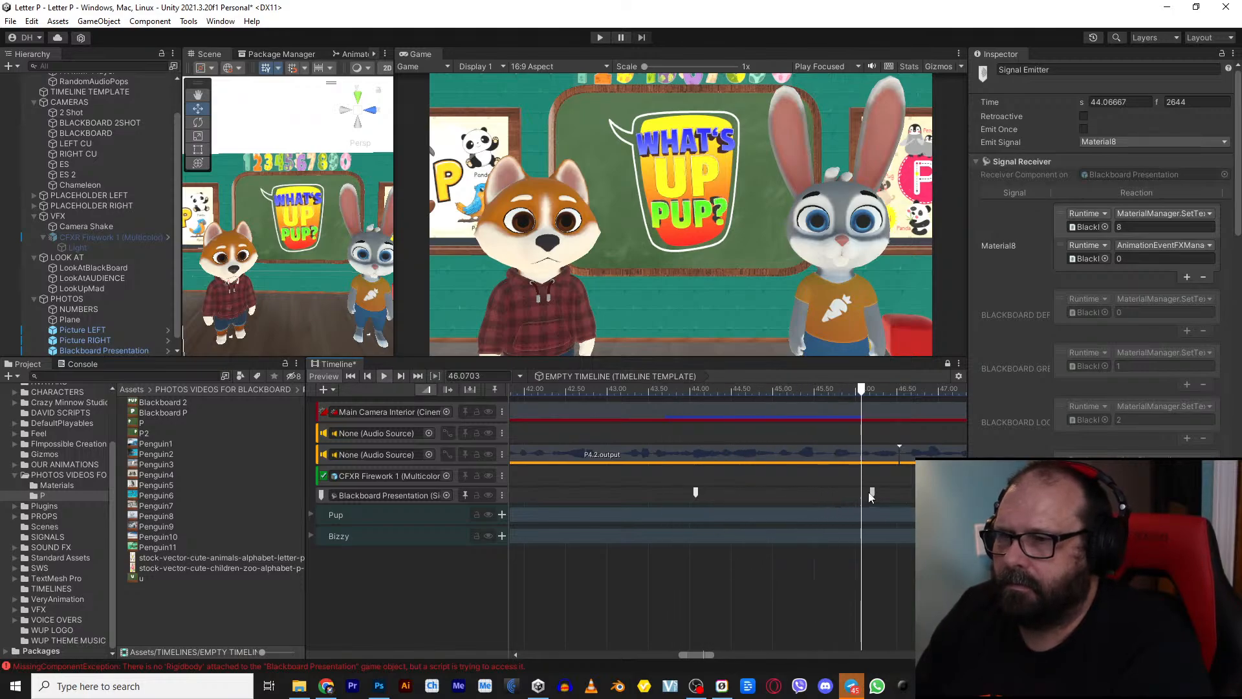
{"action": "left_click", "coordinate": [813, 390]}
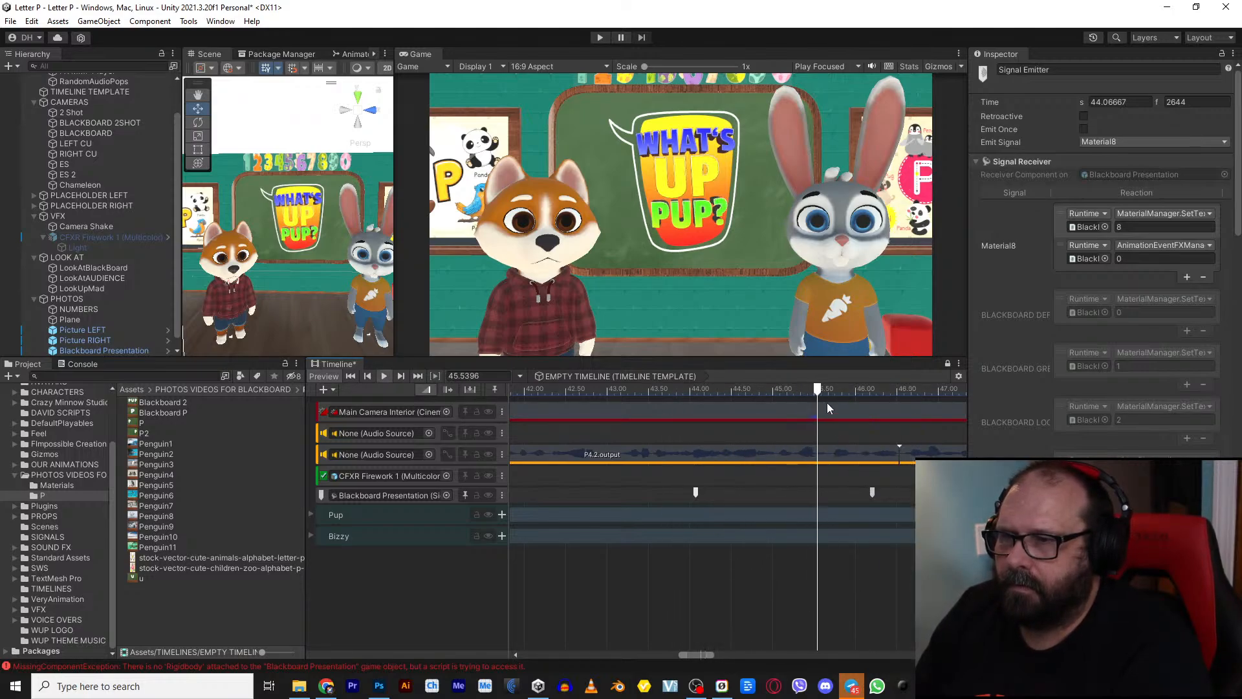
{"action": "left_click_drag", "start_coordinate": [851, 394], "coordinate": [835, 393]}
{"action": "key", "text": "space"}
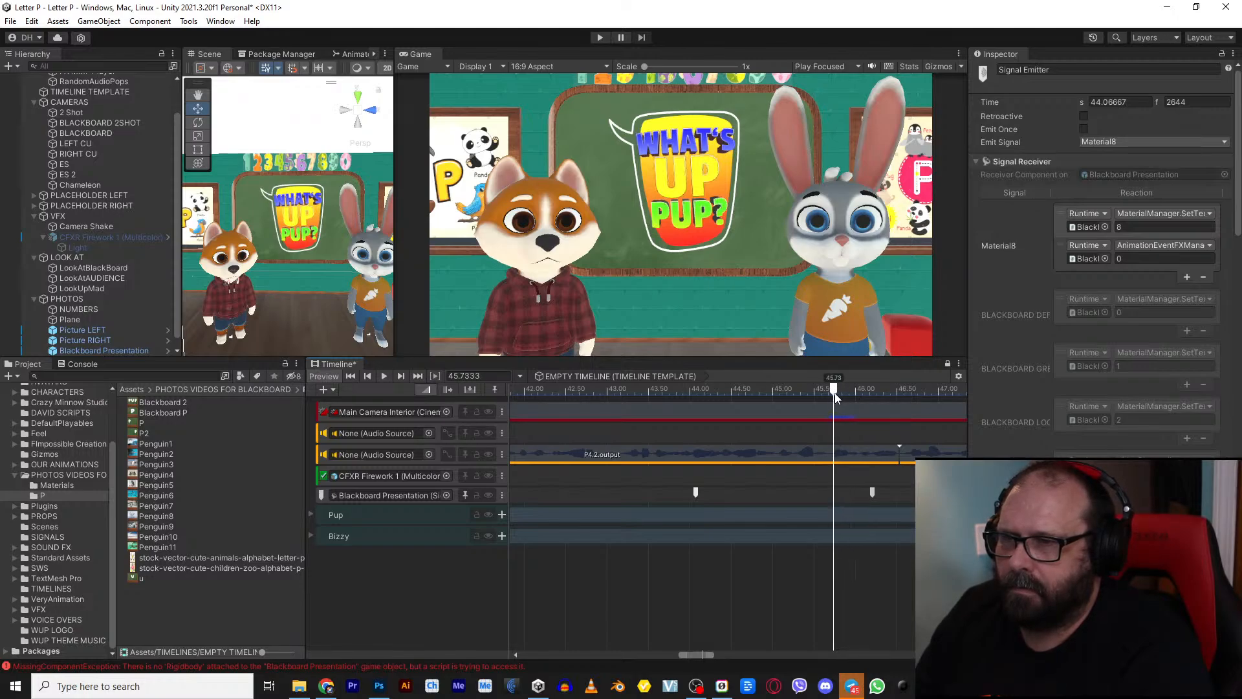
{"action": "left_click_drag", "start_coordinate": [867, 491], "coordinate": [644, 500]}
Step: Find the first cue in the P4.3.output dialogue and move the next blackboard signal emitter to 47.32 seconds
{"action": "scroll", "coordinate": [837, 495], "scroll_direction": "down", "scroll_amount": 3}
{"action": "middle_click_drag", "start_coordinate": [878, 587], "coordinate": [635, 580]}
{"action": "key", "text": "space"}
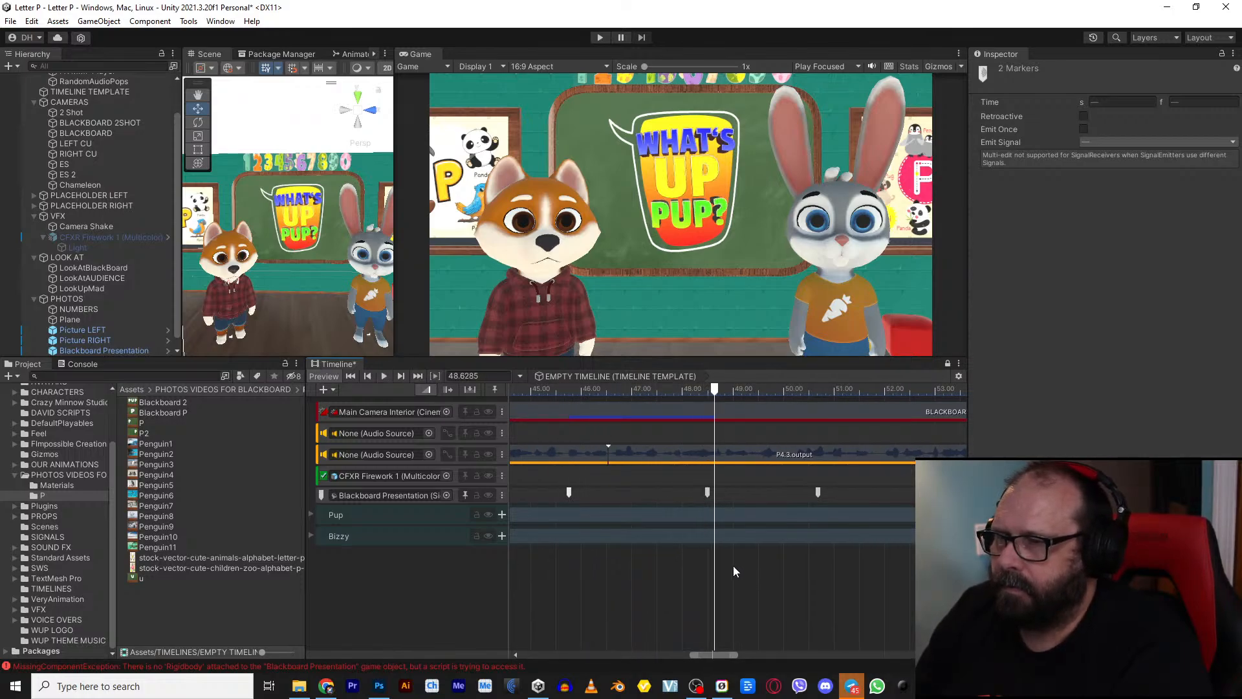
{"action": "left_click", "coordinate": [601, 388]}
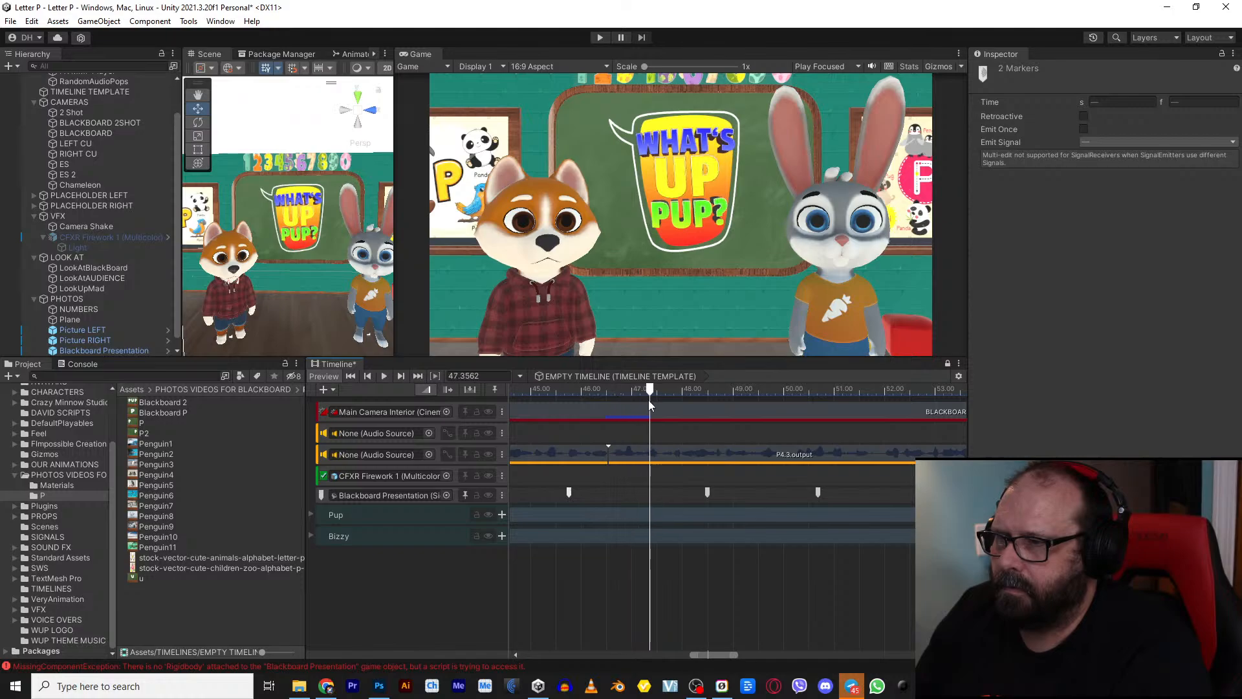
{"action": "left_click_drag", "start_coordinate": [653, 397], "coordinate": [649, 394]}
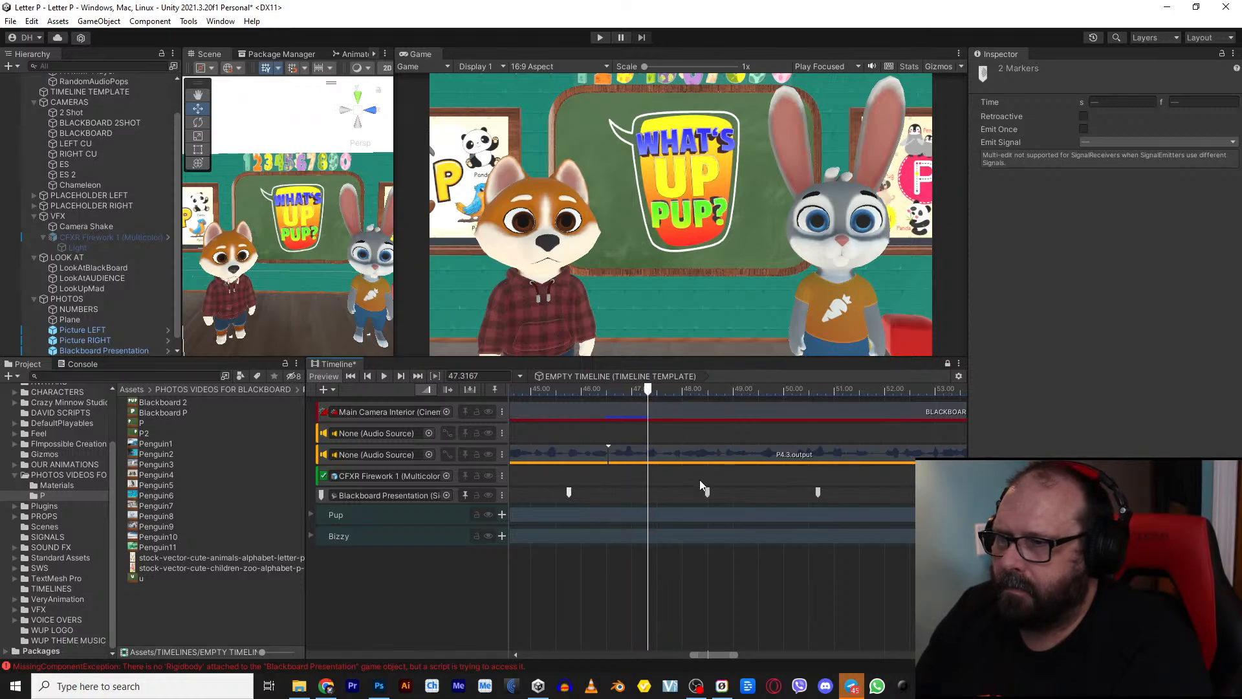
{"action": "left_click_drag", "start_coordinate": [707, 496], "coordinate": [654, 493]}
Step: Move the Material11 signal emitter to its cue in the P4.3.output dialogue at 51.02 seconds and replay that passage
{"action": "key", "text": "space"}
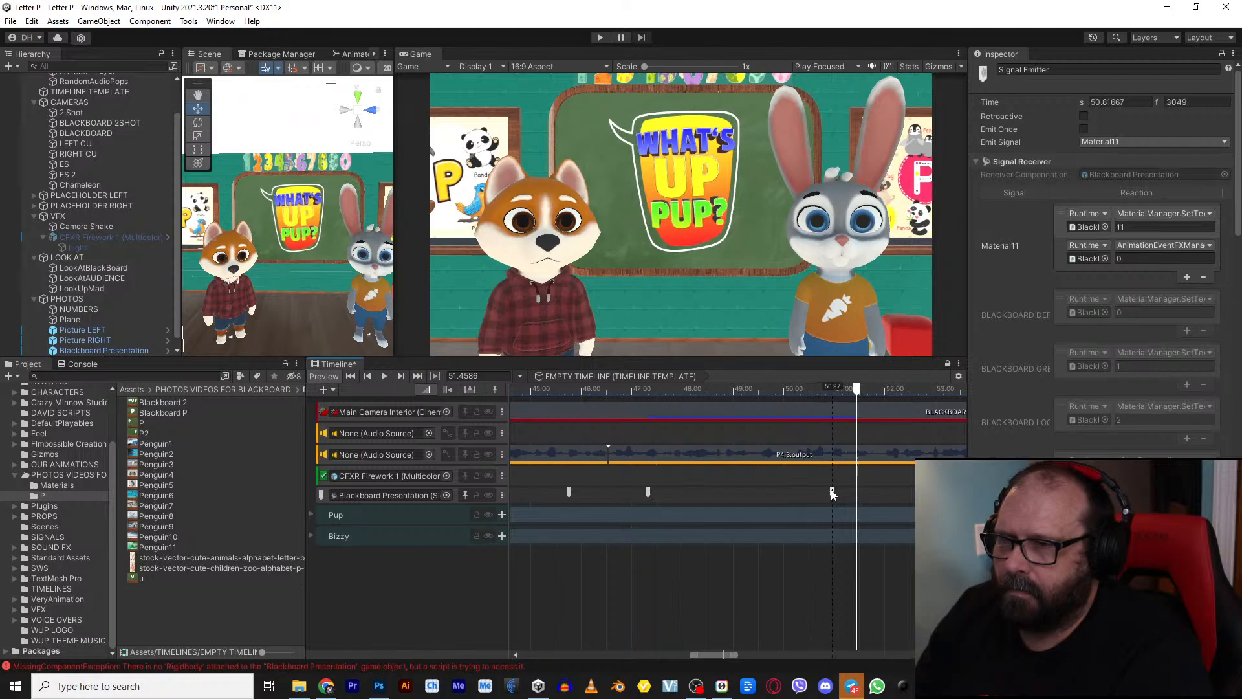
{"action": "left_click", "coordinate": [805, 392]}
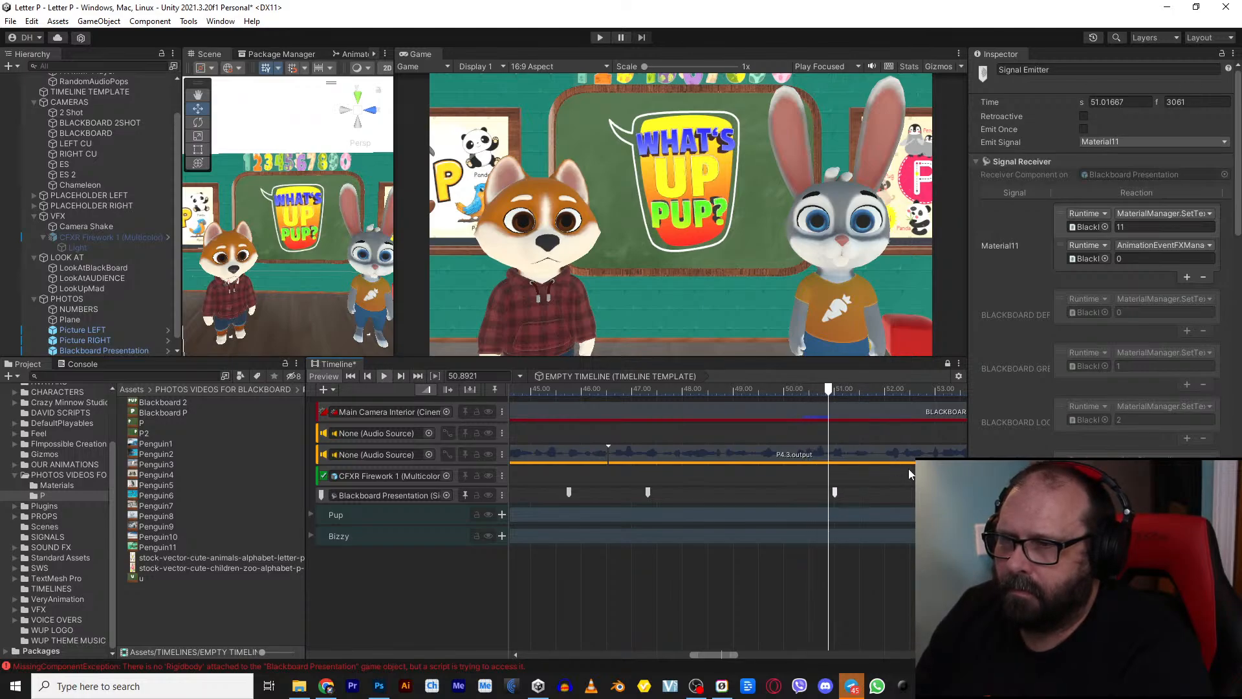
{"action": "left_click", "coordinate": [582, 590]}
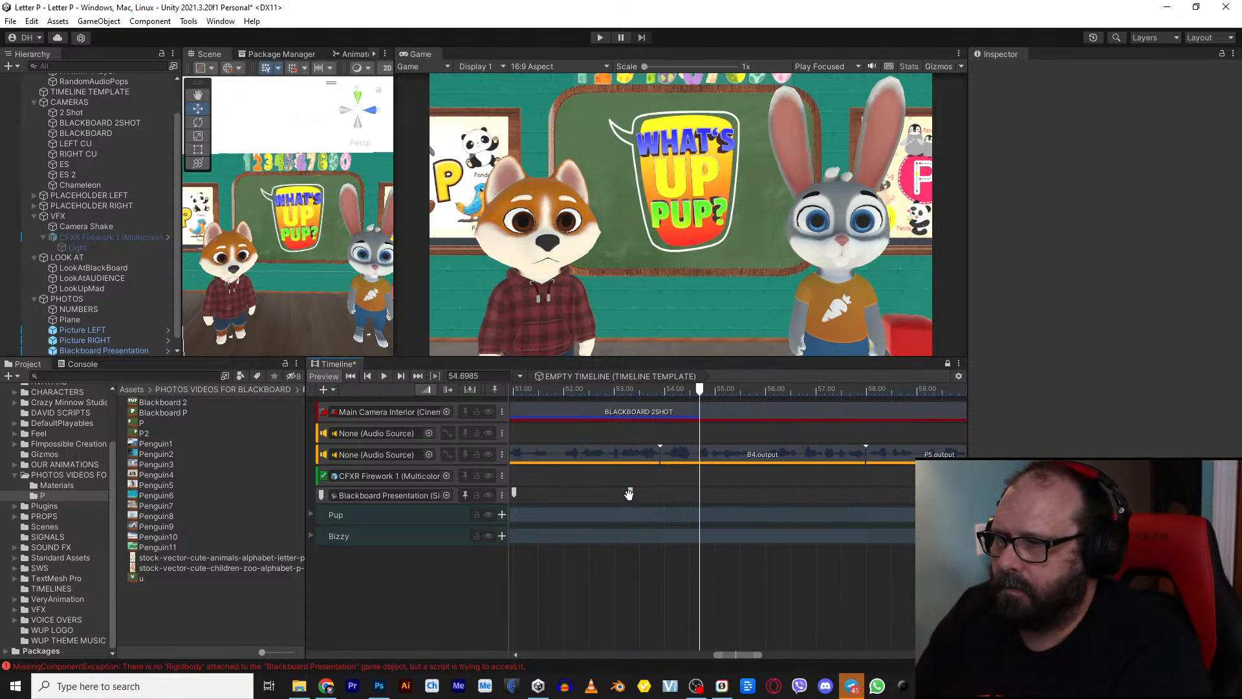
Step: Play through the B4.output dialogue and move the Material12 signal emitter to the start of the P5.output clip
{"action": "key", "text": "space"}
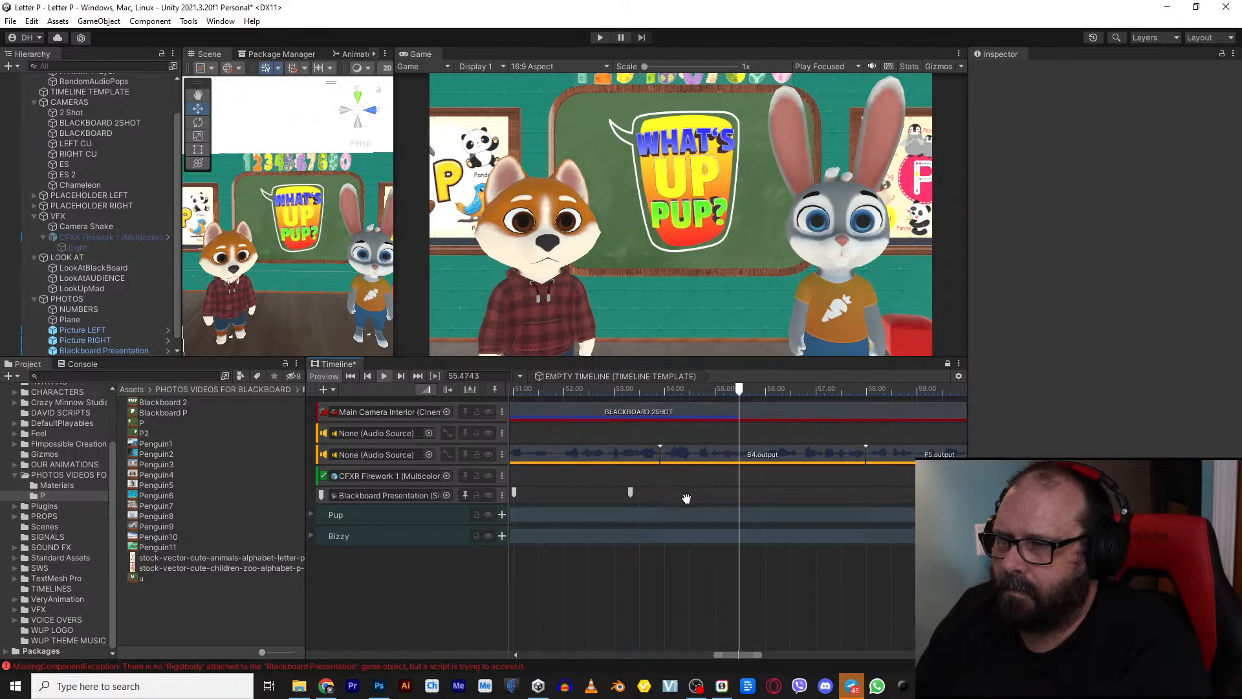
{"action": "key", "text": "space"}
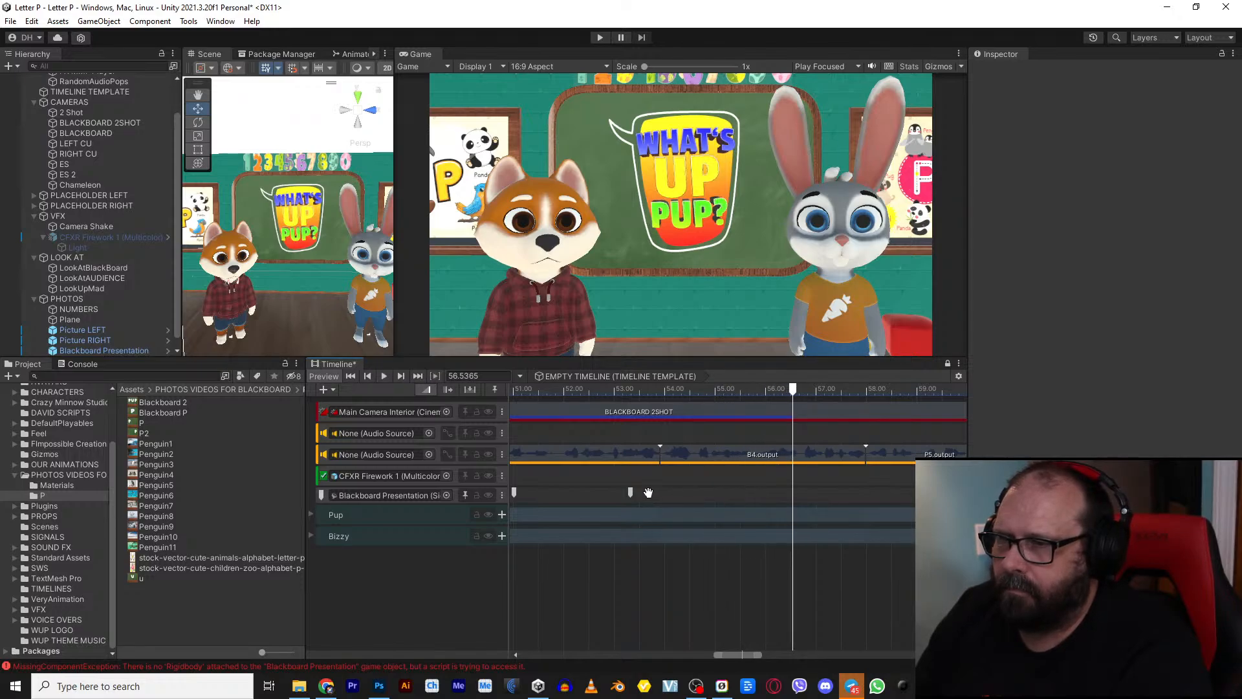
{"action": "left_click_drag", "start_coordinate": [630, 493], "coordinate": [865, 495]}
{"action": "key", "text": "space"}
{"action": "scroll", "coordinate": [845, 554], "scroll_direction": "down", "scroll_amount": 2}
{"action": "key", "text": "space"}
{"action": "mouse_move", "coordinate": [916, 641]}
{"action": "left_mouse_down"}
{"action": "mouse_move", "coordinate": [862, 574]}
{"action": "mouse_move", "coordinate": [714, 564]}
{"action": "left_mouse_up"}
{"action": "key", "text": "space"}
{"action": "key", "text": "space"}
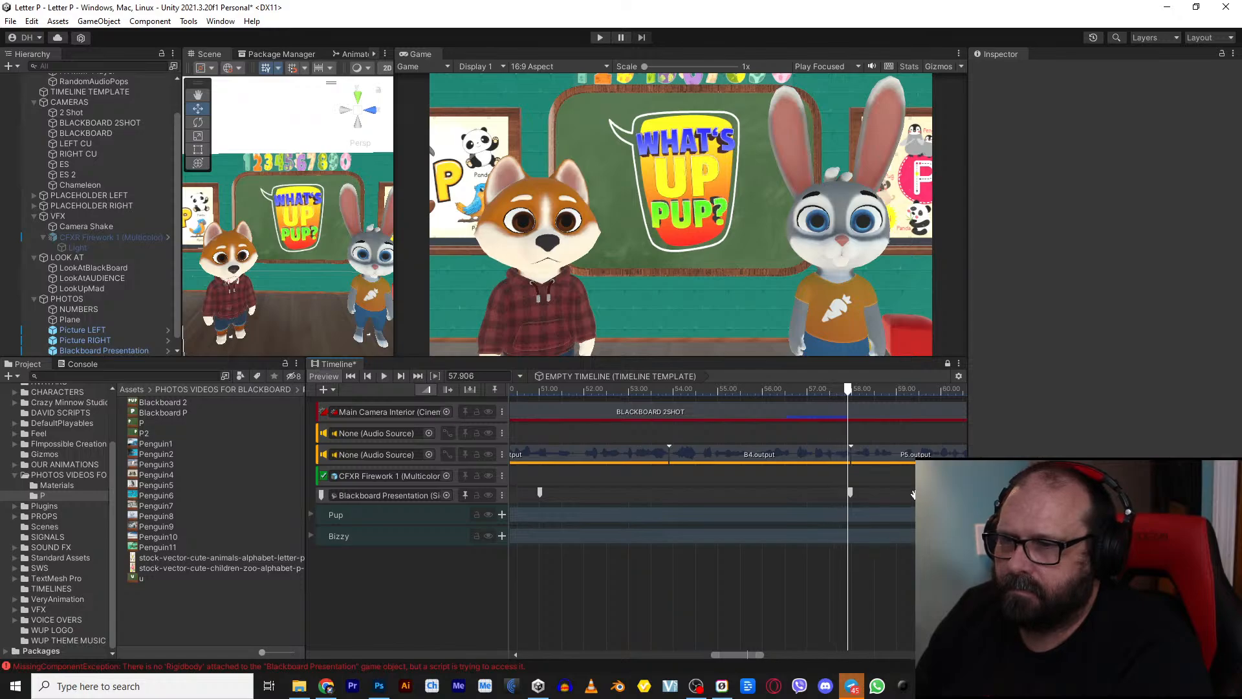
Step: Replay the P5.output dialogue and shift the Material12 signal emitter slightly earlier, to 57.7 seconds
{"action": "middle_click_drag", "start_coordinate": [915, 493], "coordinate": [618, 487]}
{"action": "key", "text": "space"}
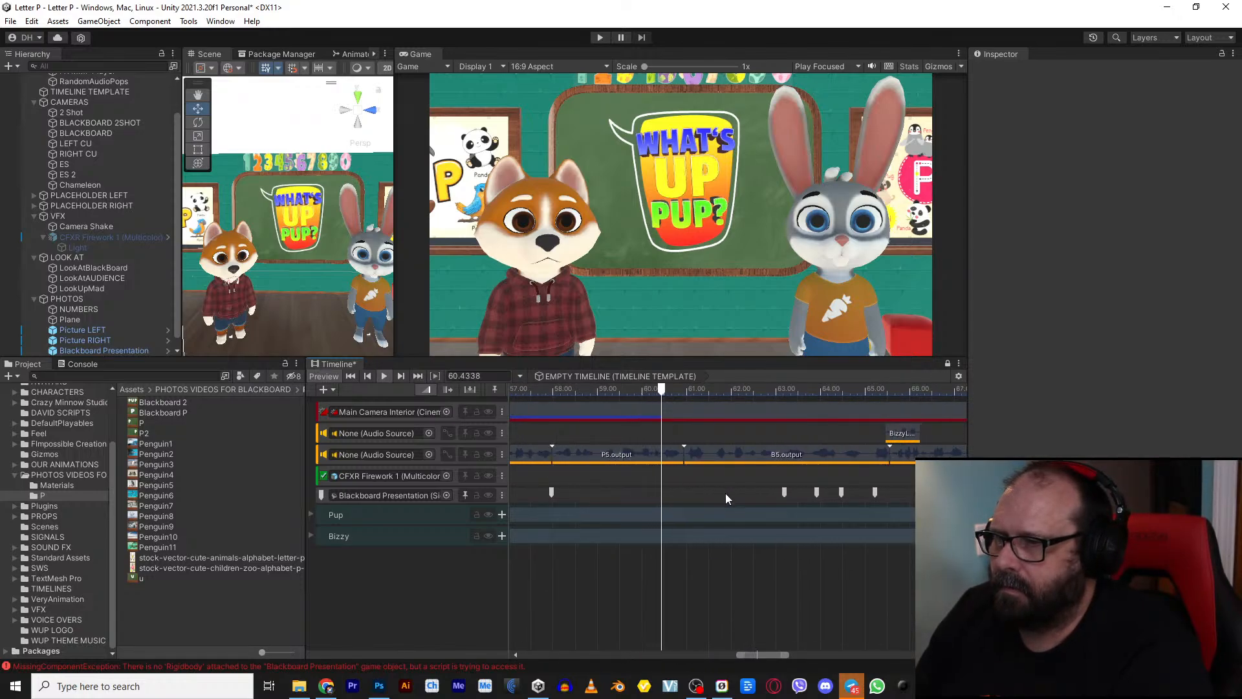
{"action": "mouse_move", "coordinate": [679, 390]}
{"action": "left_mouse_down"}
{"action": "mouse_move", "coordinate": [525, 392]}
{"action": "mouse_move", "coordinate": [539, 400]}
{"action": "left_mouse_up"}
{"action": "key", "text": "space"}
{"action": "key", "text": "space"}
{"action": "left_click_drag", "start_coordinate": [551, 493], "coordinate": [539, 493]}
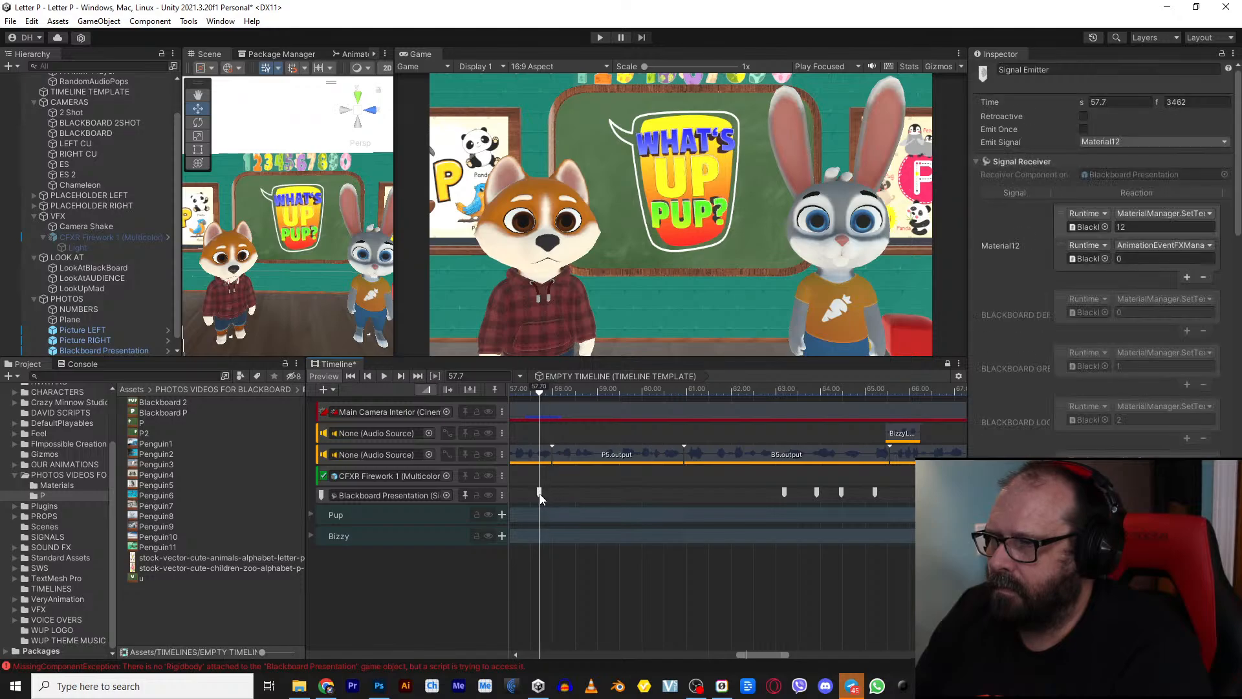
Step: Find the cue at the start of the B5.output dialogue and add a Blackboard Presentation signal emitter at 61.05 seconds
{"action": "key", "text": "space"}
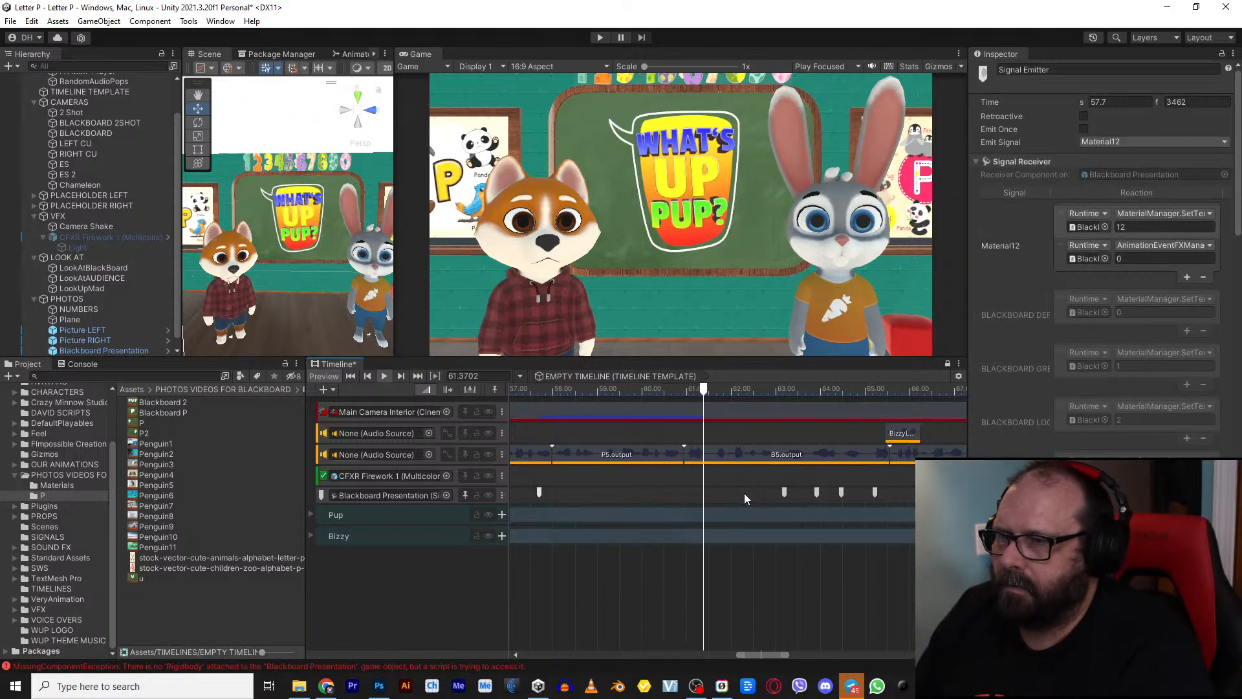
{"action": "left_click_drag", "start_coordinate": [707, 396], "coordinate": [689, 405]}
{"action": "right_click", "coordinate": [688, 494]}
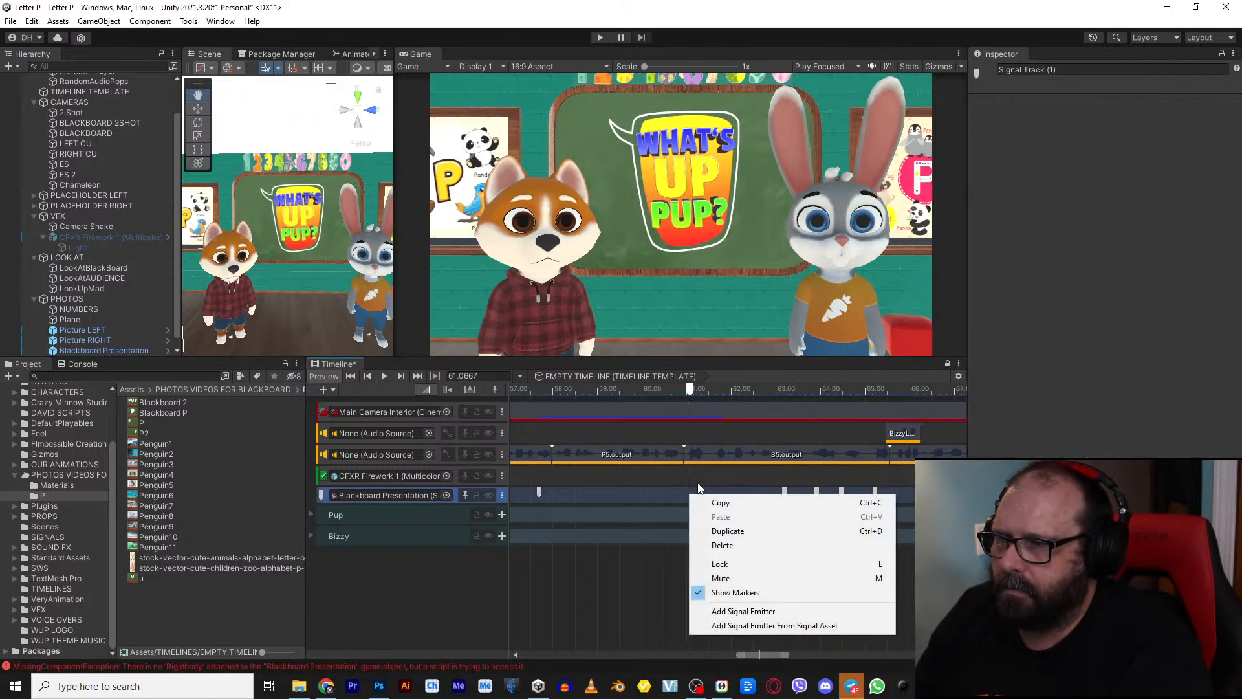
{"action": "key", "text": "space"}
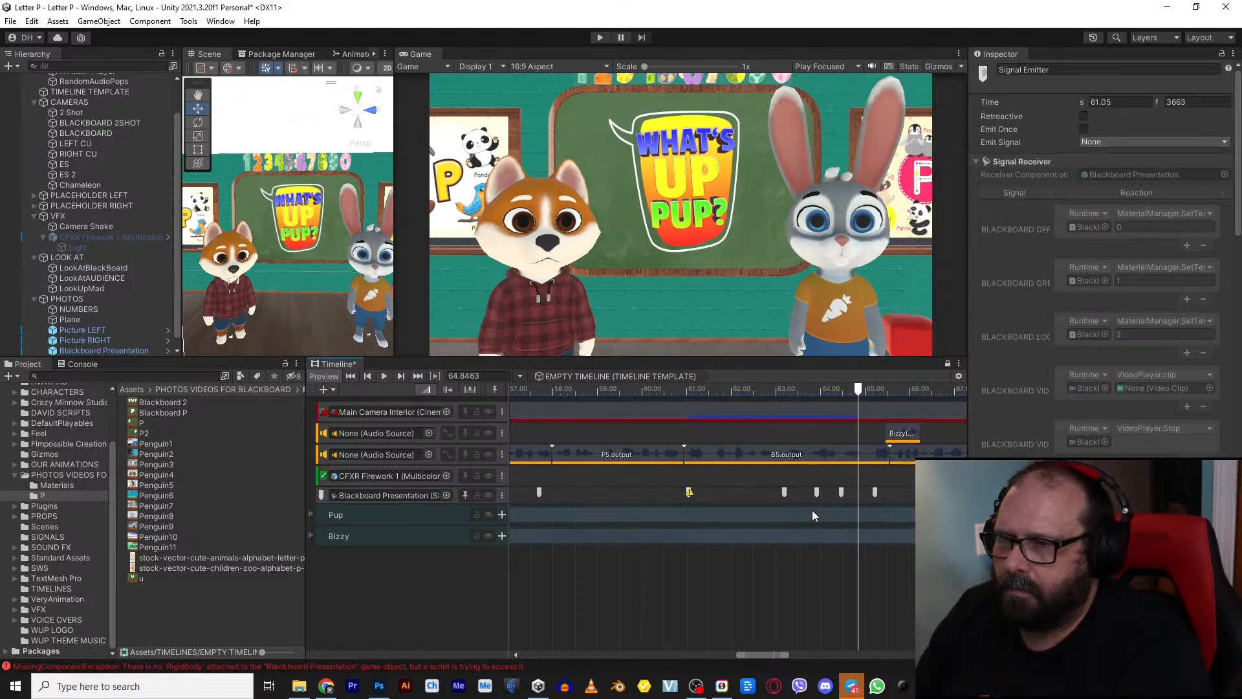
Step: Replay the B5.output dialogue from just before the Material13 emitter and move the Material15 signal emitter to 64.59 seconds
{"action": "left_click", "coordinate": [784, 493]}
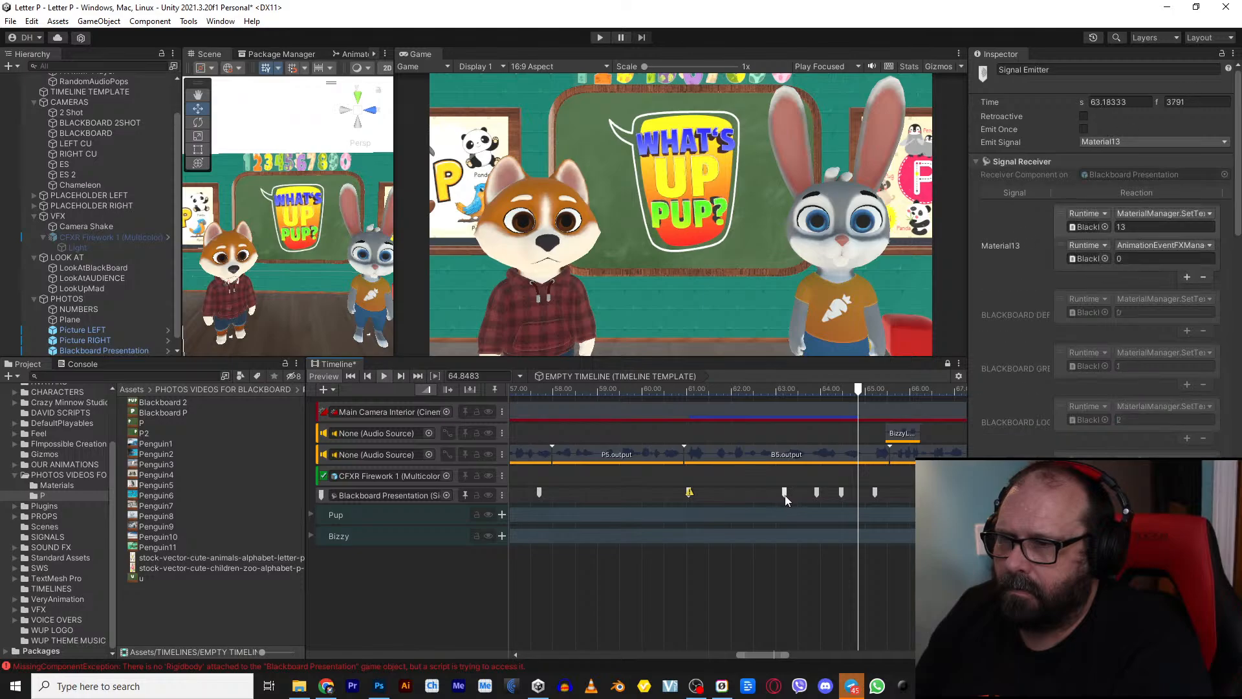
{"action": "left_click", "coordinate": [775, 395]}
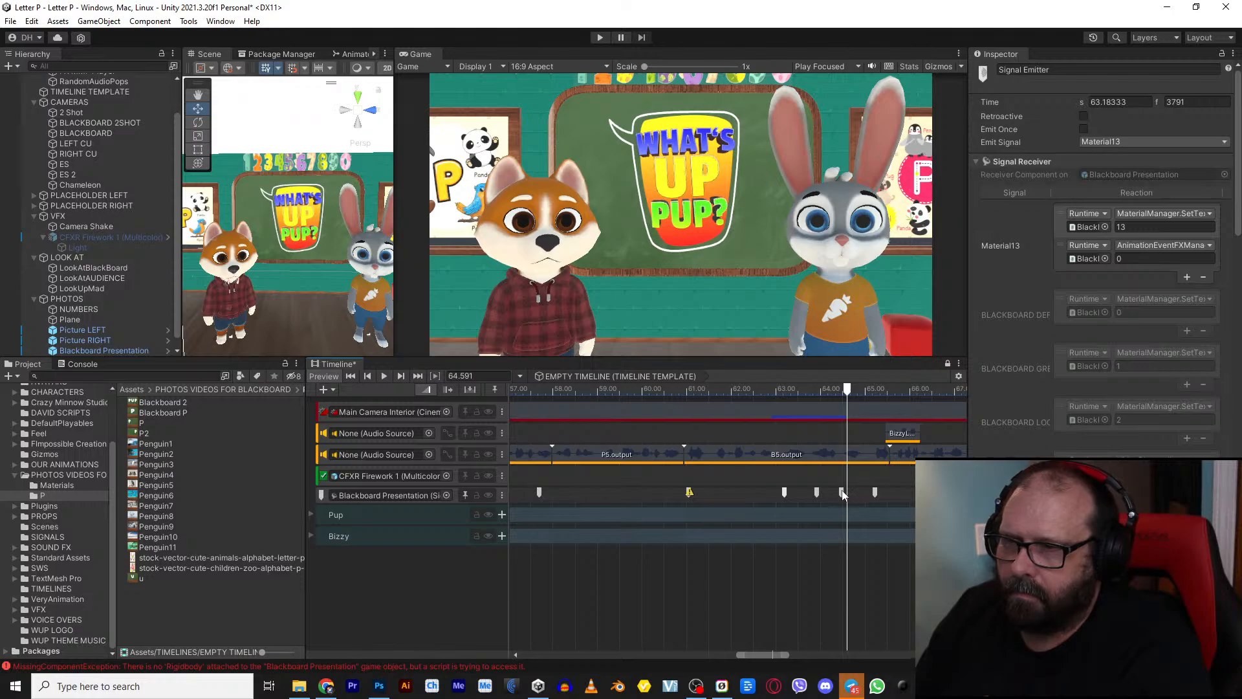
{"action": "left_click_drag", "start_coordinate": [841, 493], "coordinate": [847, 494]}
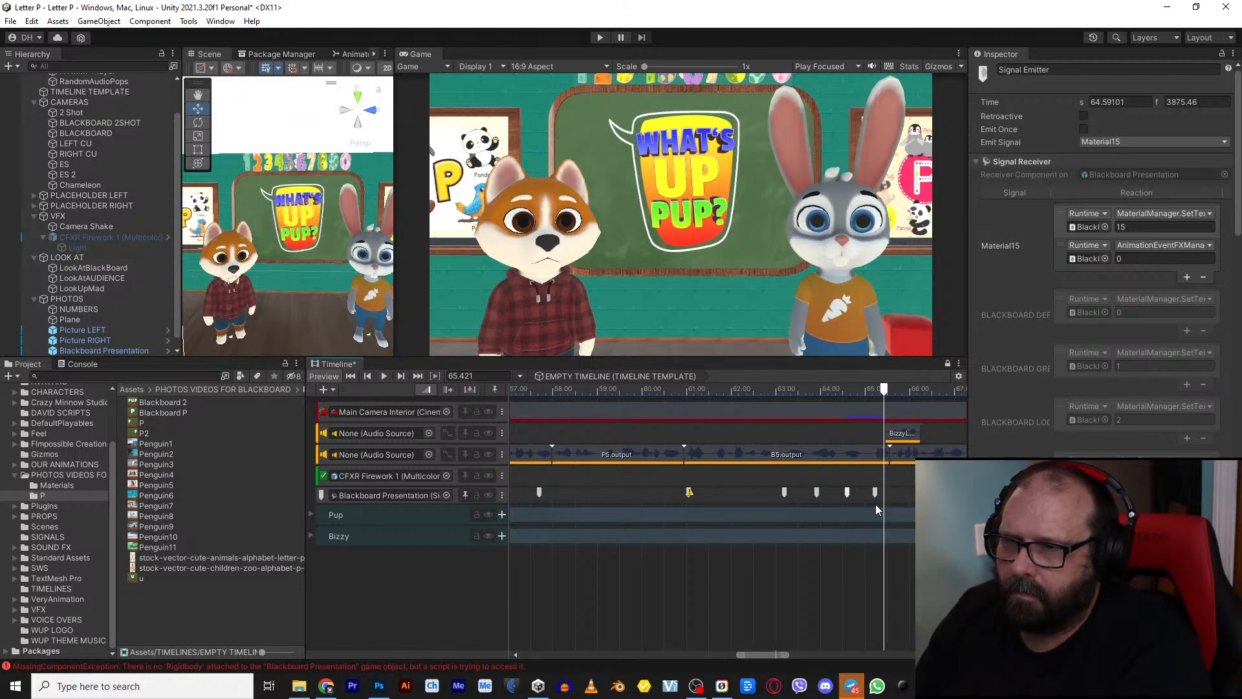
Step: Move the Material16 signal emitter near the end of B5.output to 65.27 seconds and play on into the P6.output dialogue
{"action": "scroll", "coordinate": [894, 477], "scroll_direction": "up", "scroll_amount": 3}
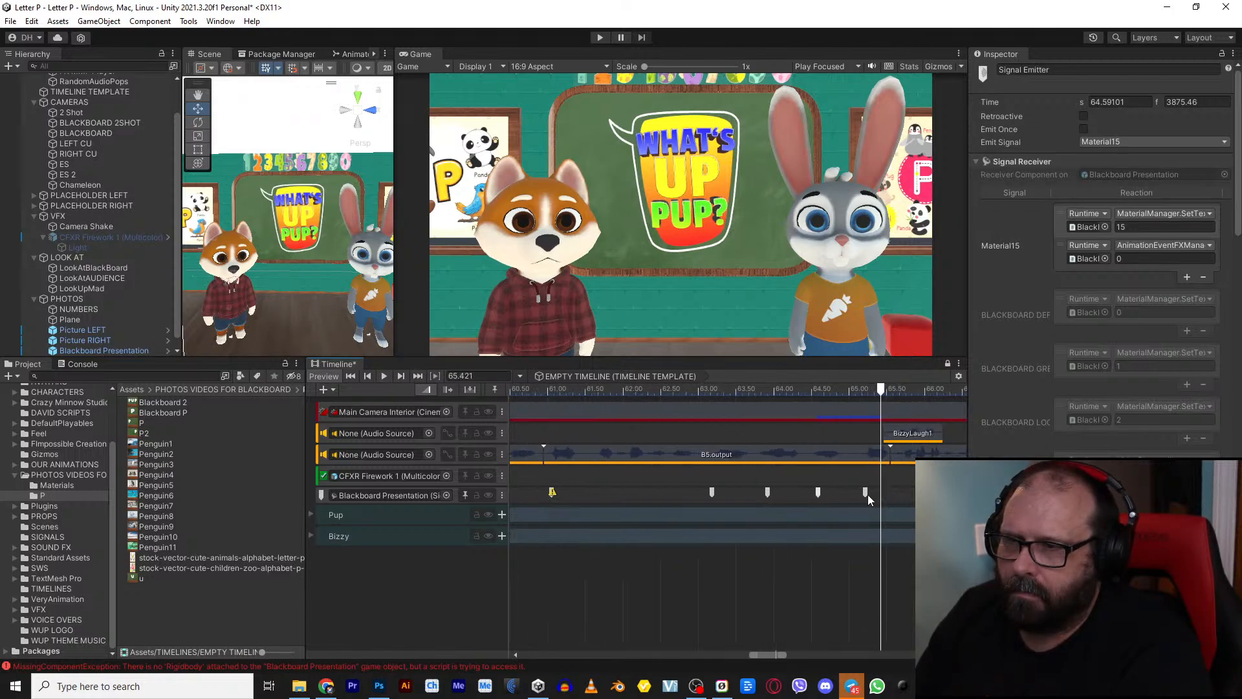
{"action": "left_click", "coordinate": [867, 494]}
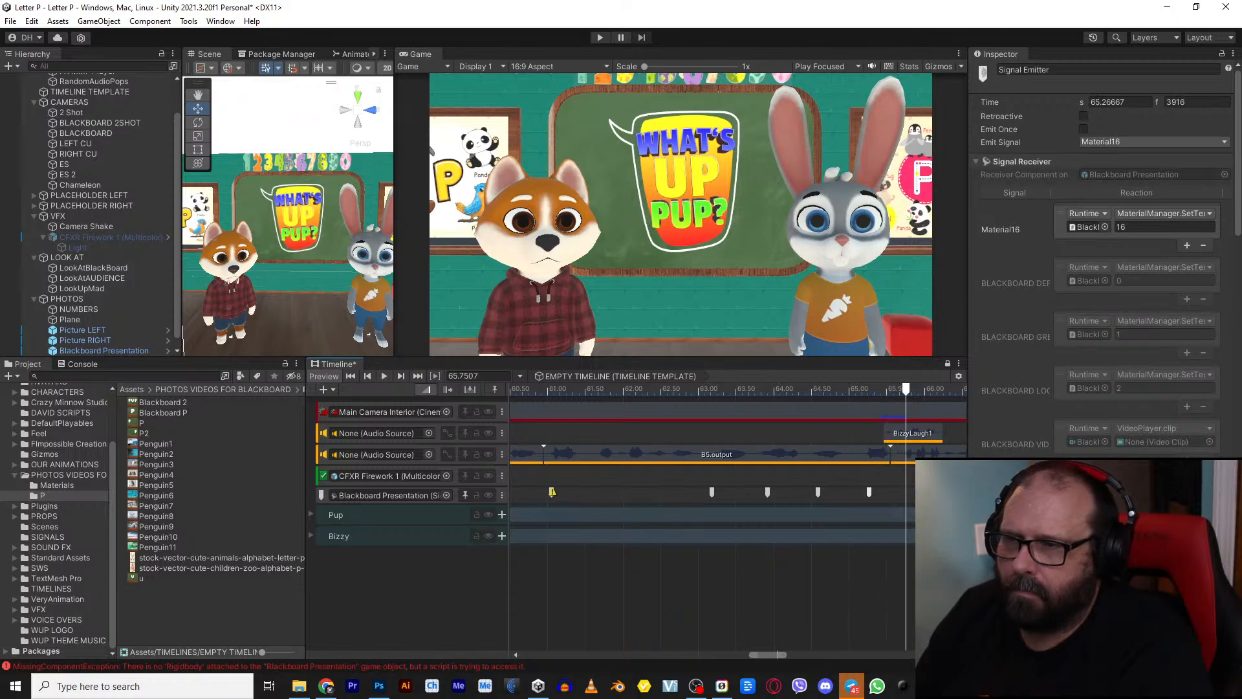
{"action": "scroll", "coordinate": [906, 518], "scroll_direction": "down", "scroll_amount": 4}
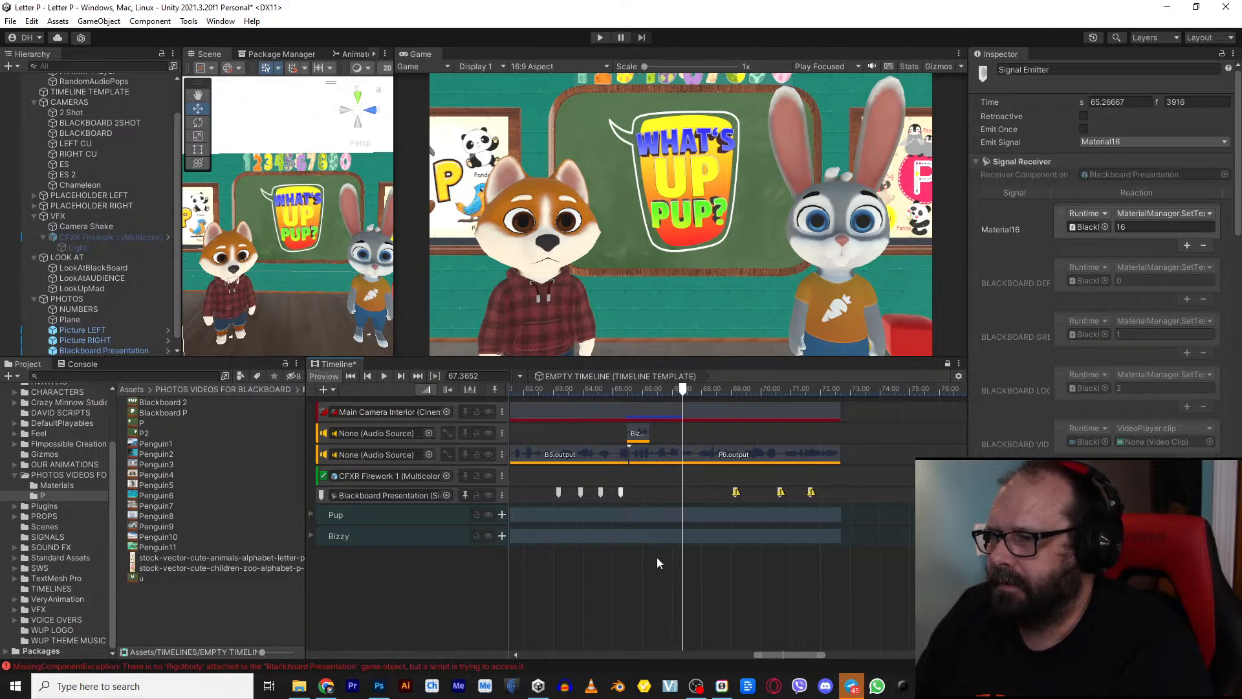
Step: Play the P6.output dialogue to find the first cue and move the first unassigned blackboard signal emitter there, to 67.98 seconds
{"action": "scroll", "coordinate": [673, 559], "scroll_direction": "up", "scroll_amount": 1}
{"action": "middle_click_drag", "start_coordinate": [690, 557], "coordinate": [718, 595]}
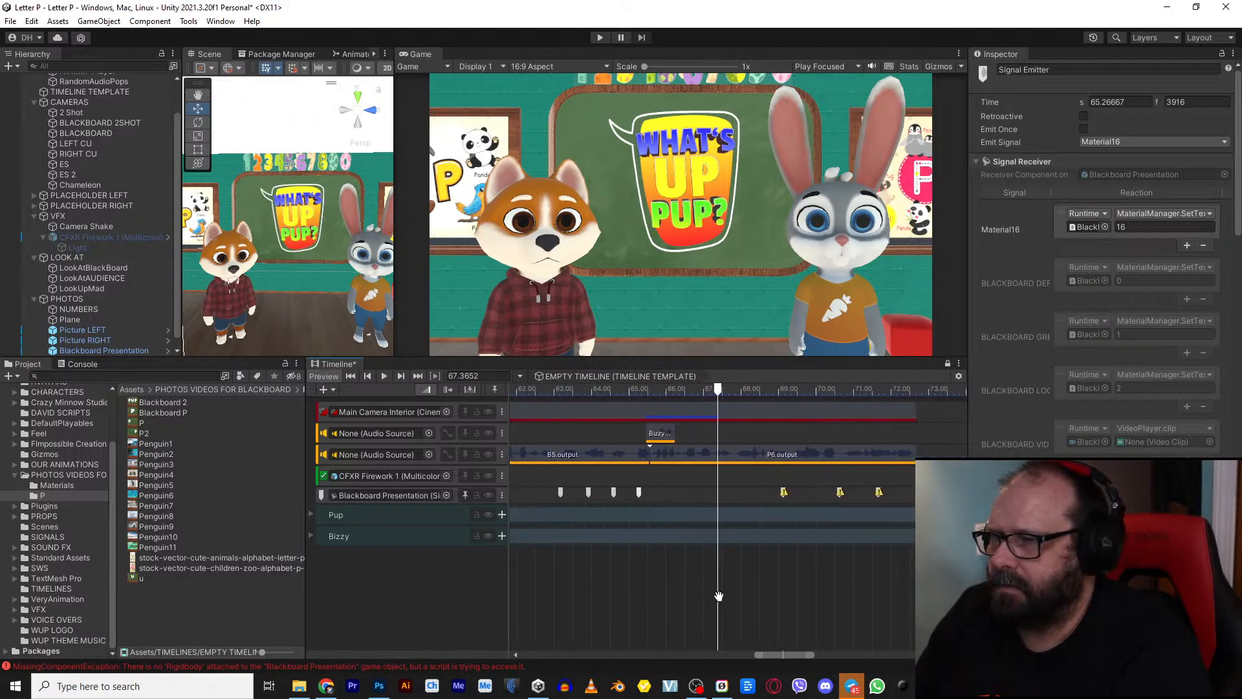
{"action": "key", "text": "space"}
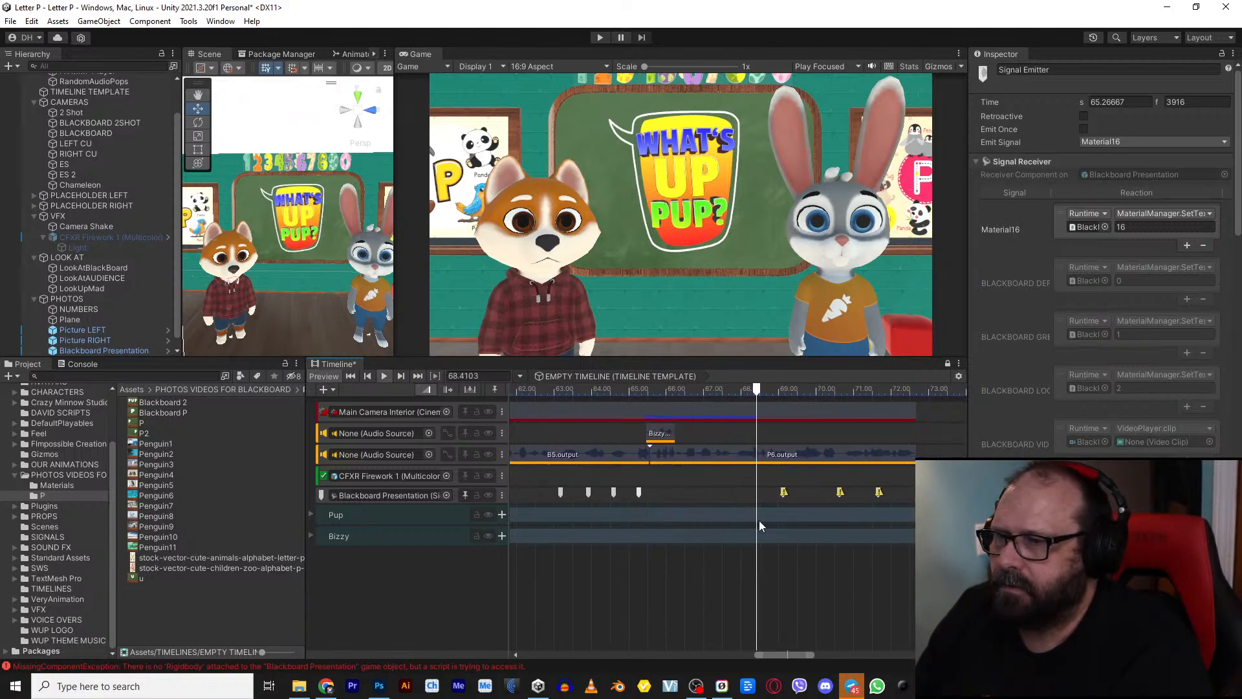
{"action": "left_click", "coordinate": [740, 394]}
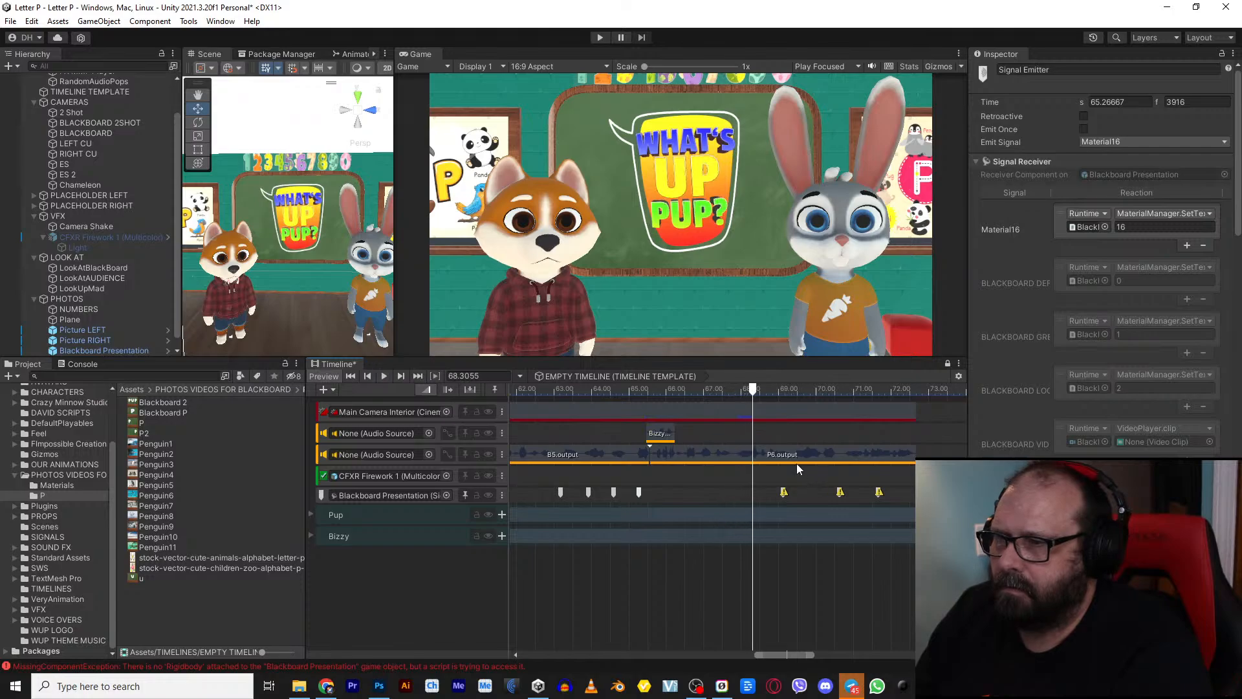
{"action": "left_click_drag", "start_coordinate": [751, 394], "coordinate": [742, 395]}
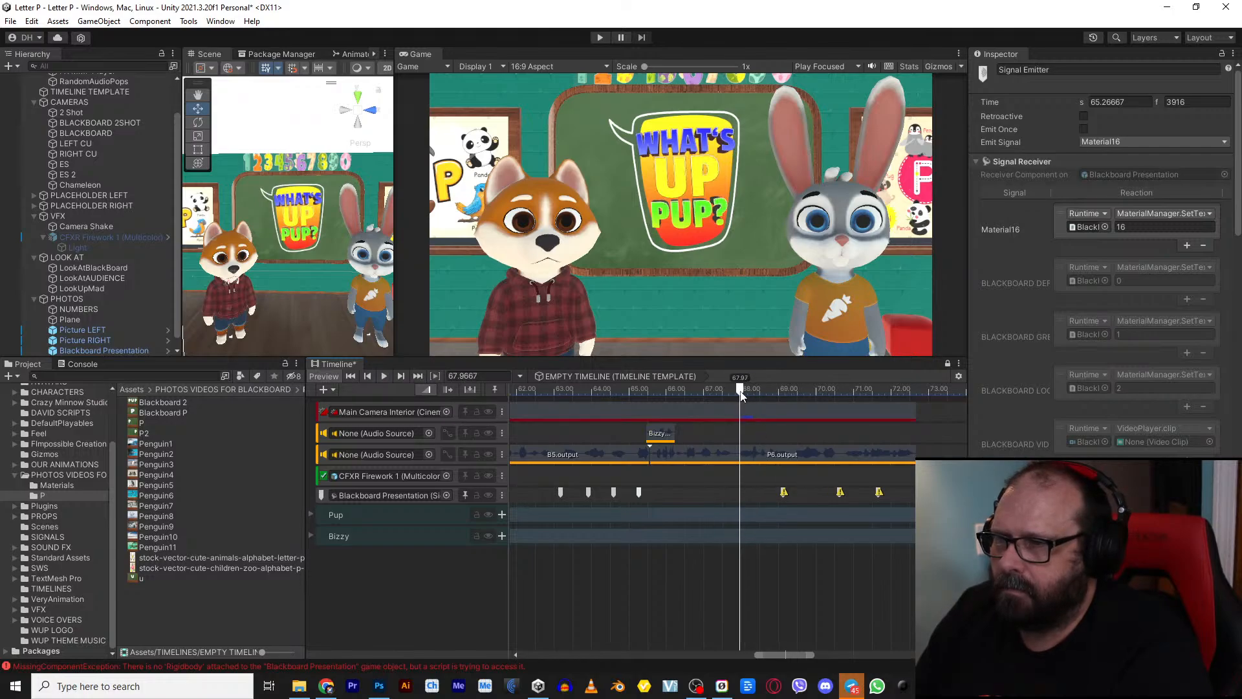
{"action": "left_click_drag", "start_coordinate": [783, 490], "coordinate": [742, 496]}
Step: Play on through the P6.output dialogue and move the next two unassigned blackboard signal emitters to 68.78 and 70.23 seconds
{"action": "key", "text": "space"}
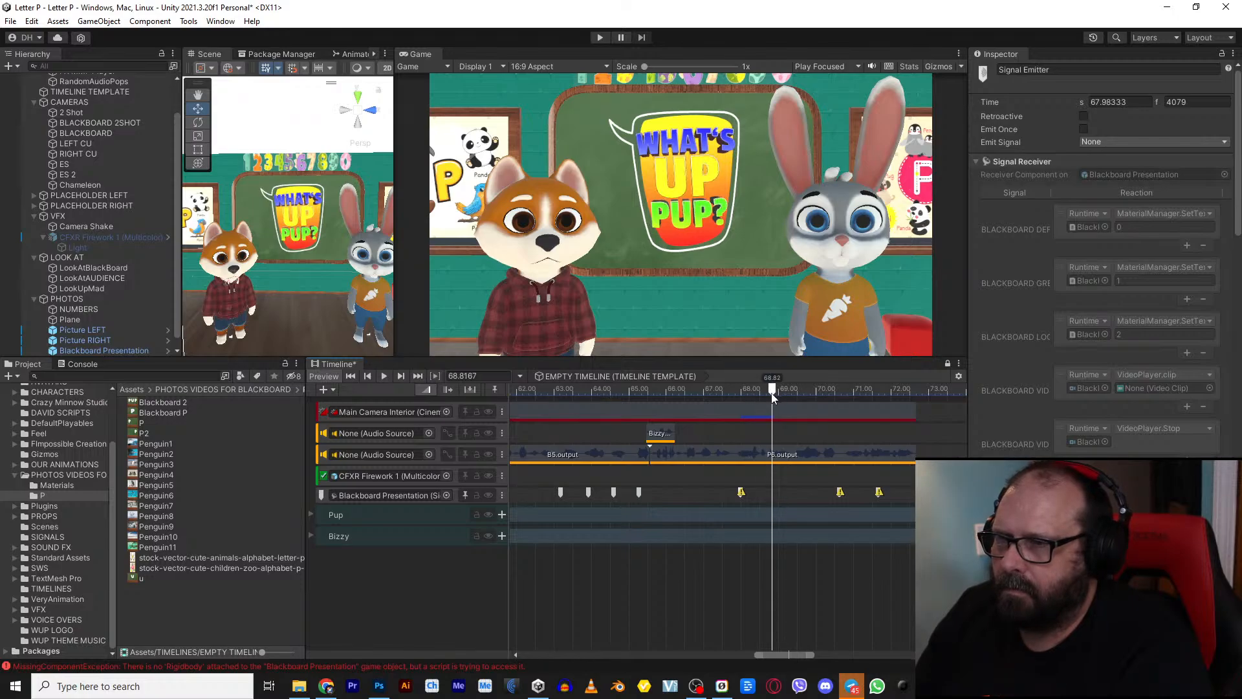
{"action": "left_click_drag", "start_coordinate": [839, 495], "coordinate": [772, 494]}
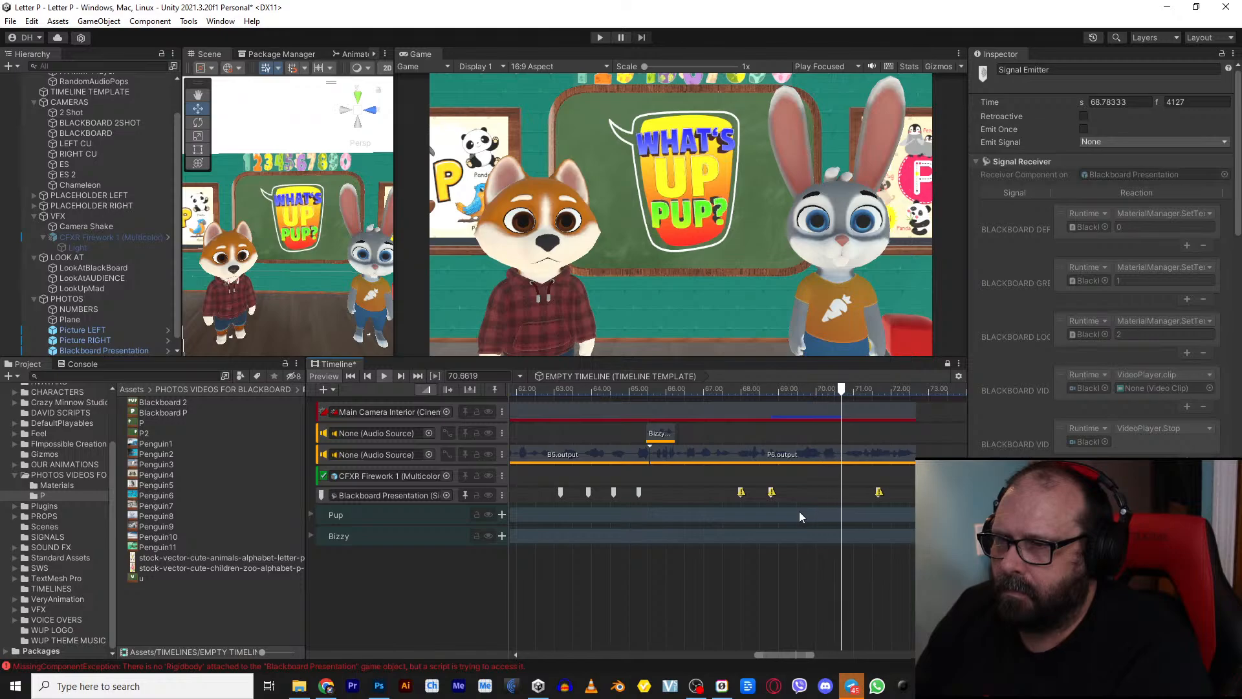
{"action": "left_click", "coordinate": [837, 392]}
{"action": "left_click_drag", "start_coordinate": [837, 392], "coordinate": [825, 394]}
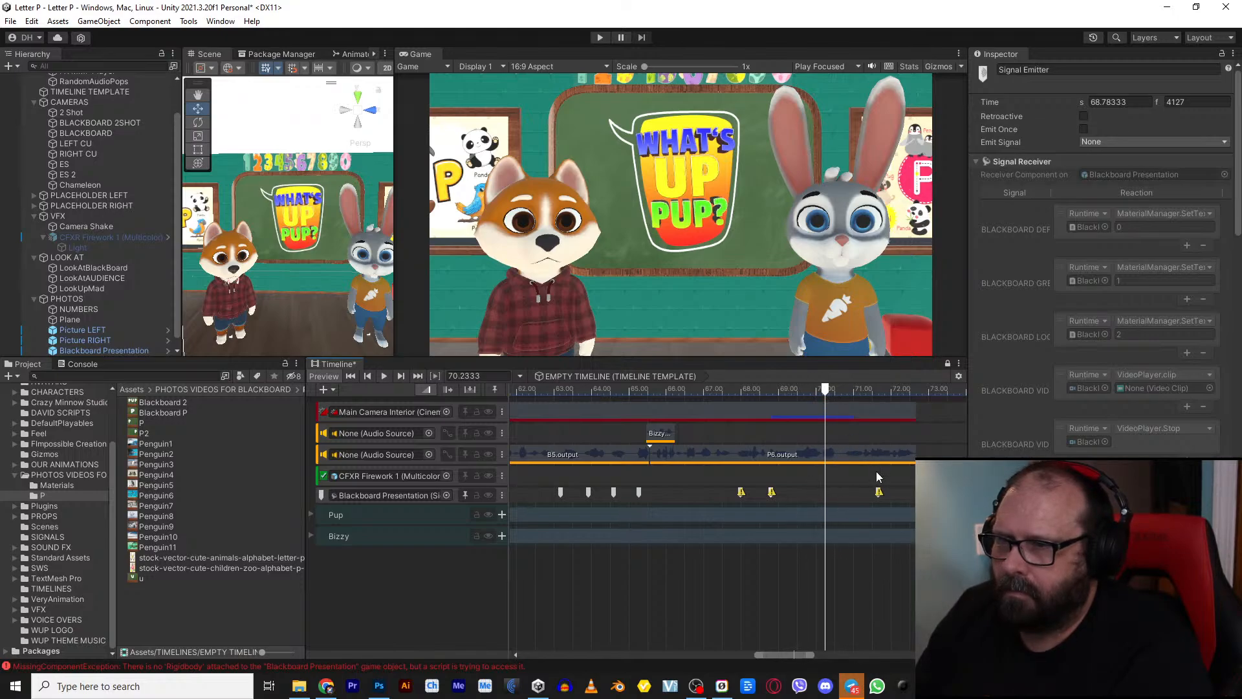
{"action": "left_click_drag", "start_coordinate": [877, 495], "coordinate": [828, 497]}
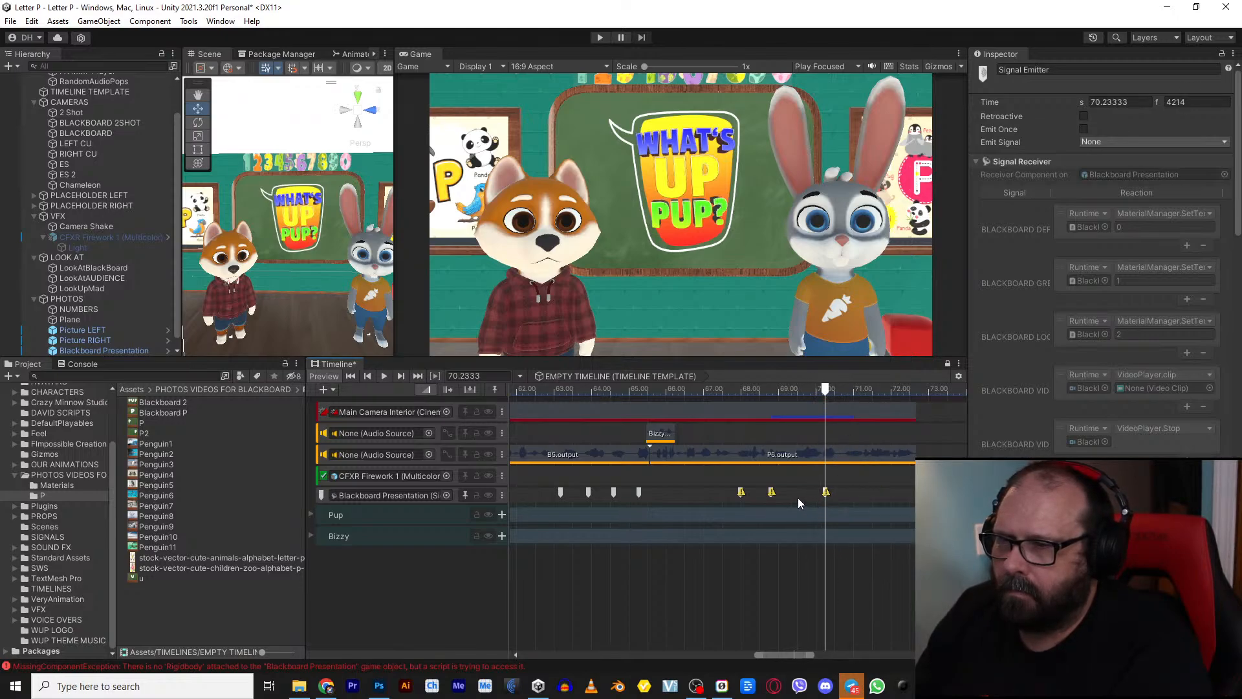
Step: Find the following P6.output cue, add a Blackboard Presentation signal emitter at 70.87 seconds, and play the rest of the dialogue
{"action": "key", "text": "space"}
{"action": "key", "text": "space"}
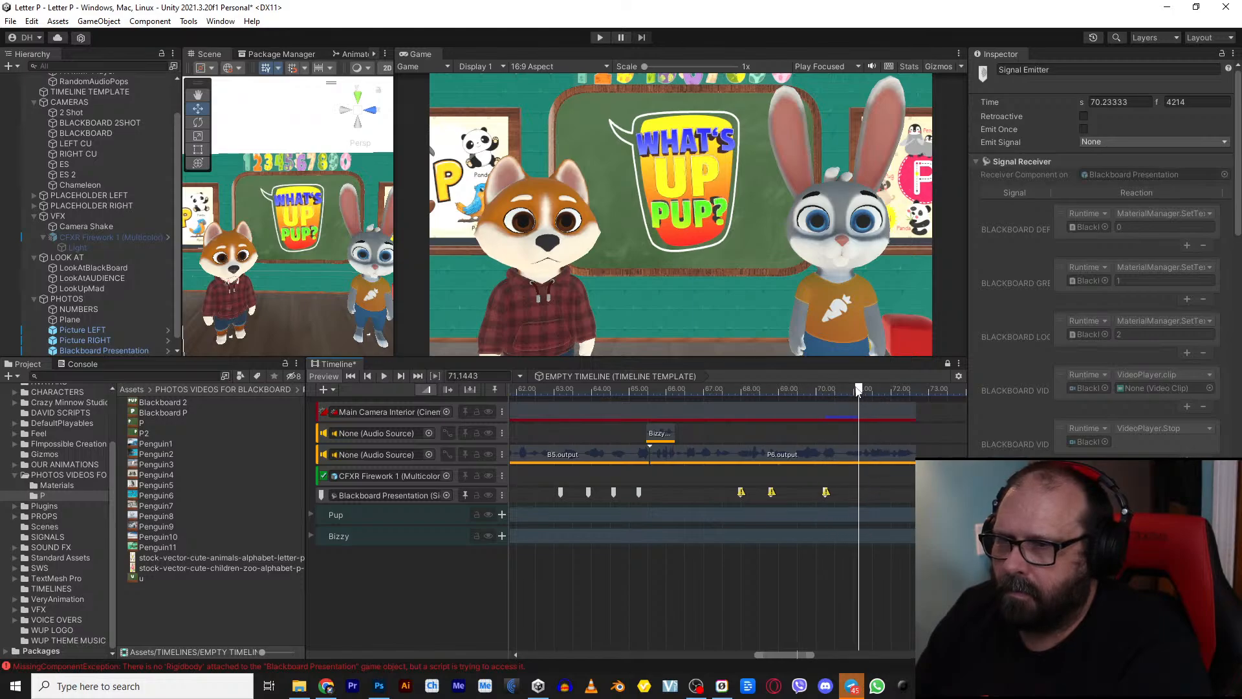
{"action": "left_click_drag", "start_coordinate": [857, 390], "coordinate": [849, 394]}
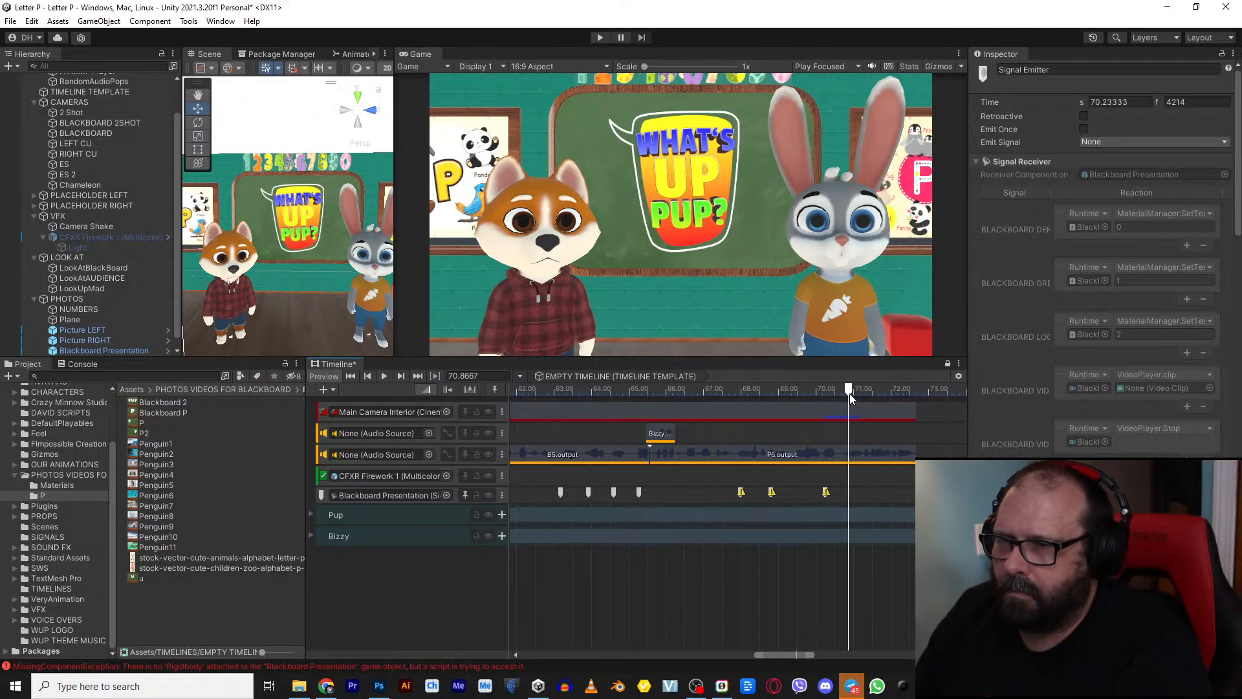
{"action": "right_click", "coordinate": [850, 496]}
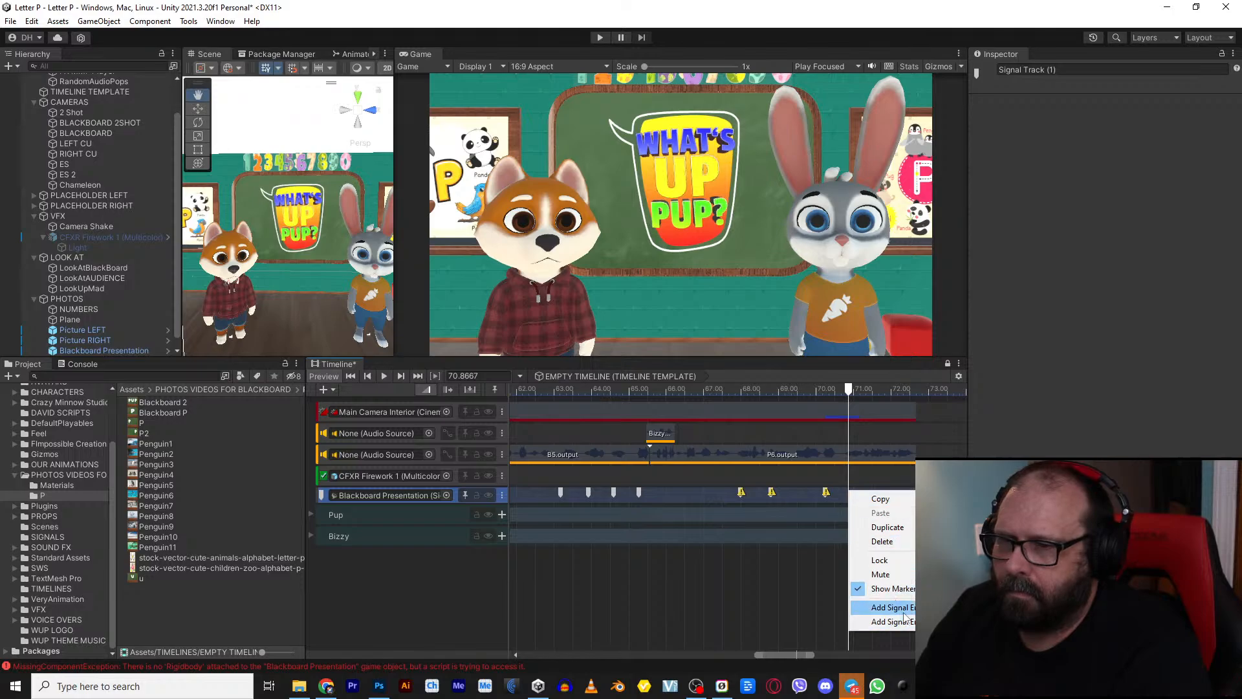
{"action": "left_click", "coordinate": [902, 608]}
{"action": "key", "text": "space"}
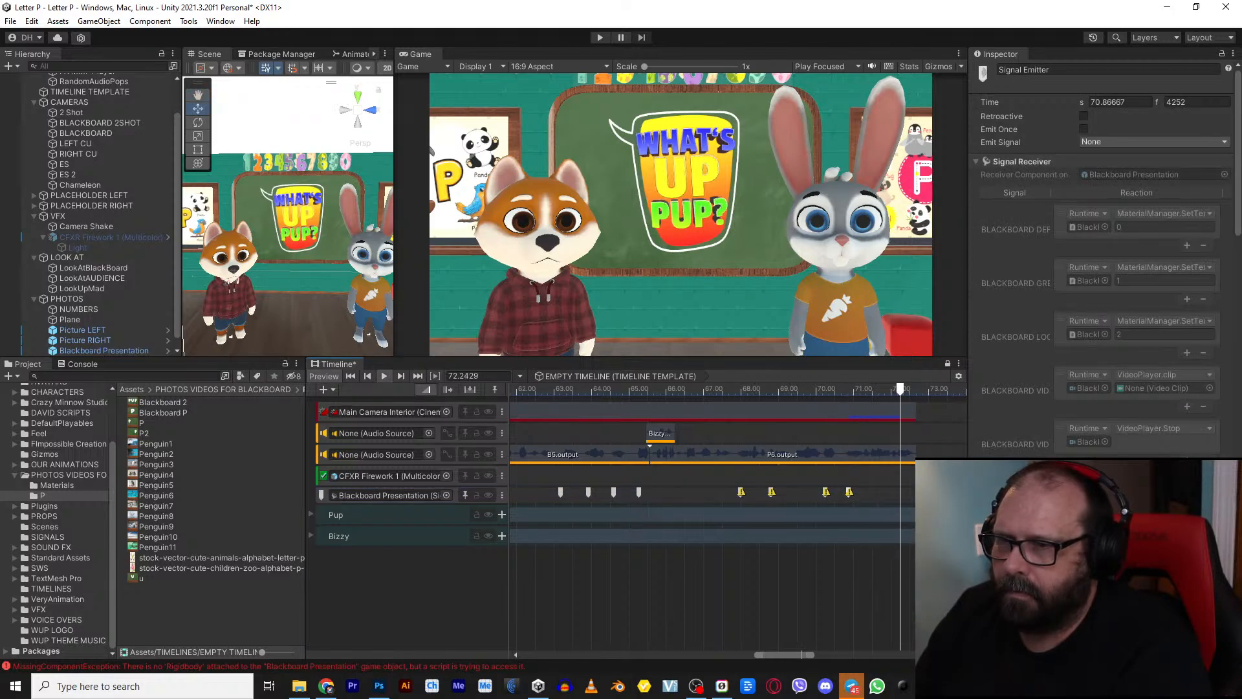
Step: Extend the end of the BLACKBOARD 2SHOT camera clip and Pup's last Dog Eyes and Emoter clips to about 75 seconds
{"action": "scroll", "coordinate": [935, 485], "scroll_direction": "down", "scroll_amount": 3}
{"action": "middle_click_drag", "start_coordinate": [933, 485], "coordinate": [663, 472]}
{"action": "left_click_drag", "start_coordinate": [651, 412], "coordinate": [706, 412]}
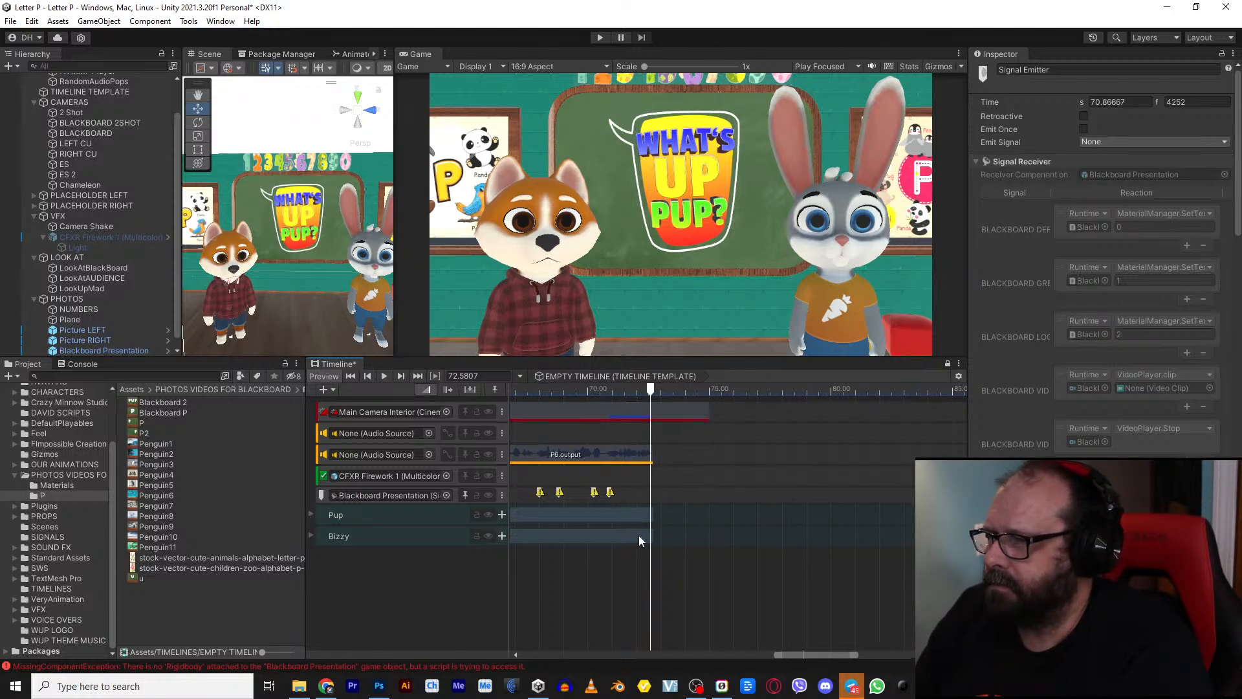
{"action": "left_click", "coordinate": [311, 514]}
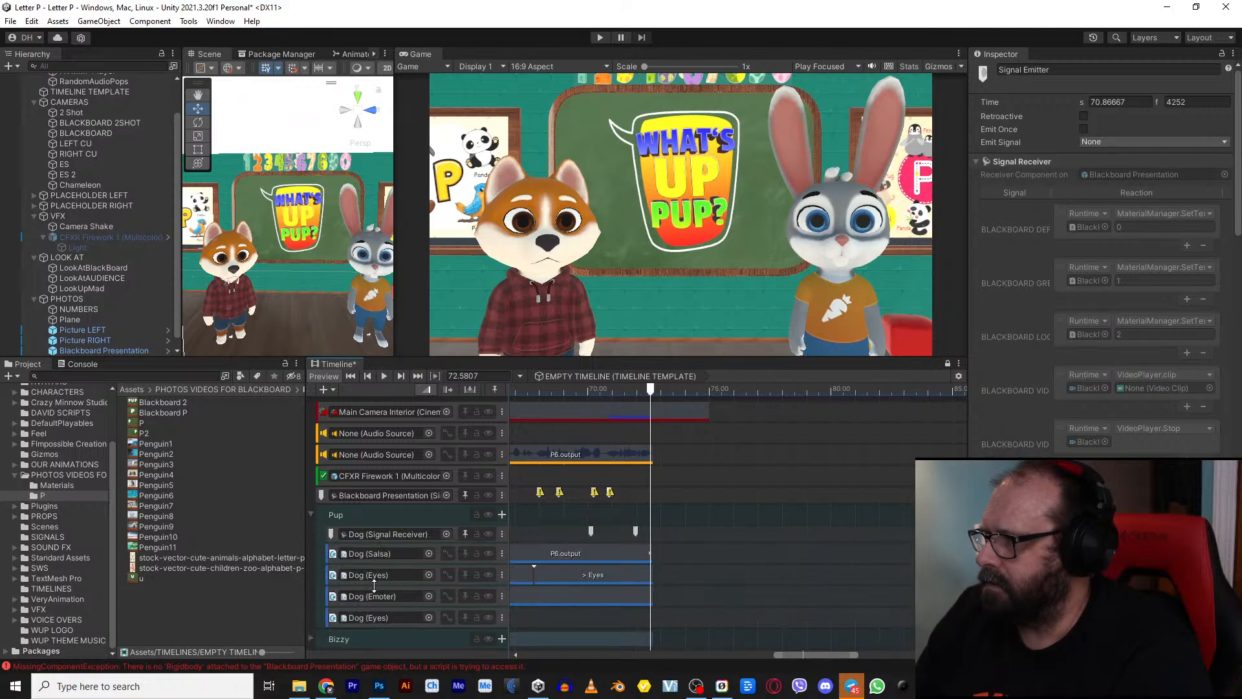
{"action": "left_click_drag", "start_coordinate": [651, 574], "coordinate": [709, 598]}
{"action": "key", "text": "ctrl+z"}
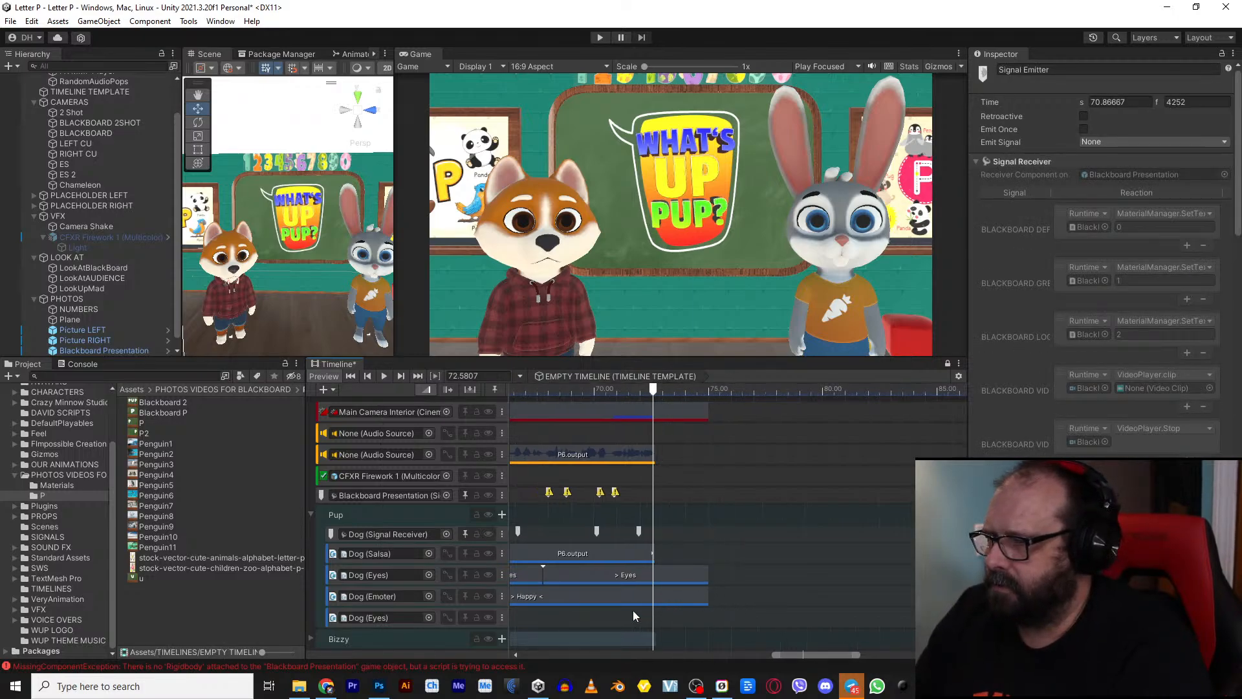
Step: Expand the Bizzy group and extend its last Bunny Eyes and Emoter clips to match Pup's at about 75 seconds
{"action": "left_click", "coordinate": [313, 637]}
{"action": "scroll", "coordinate": [632, 565], "scroll_direction": "down", "scroll_amount": 2}
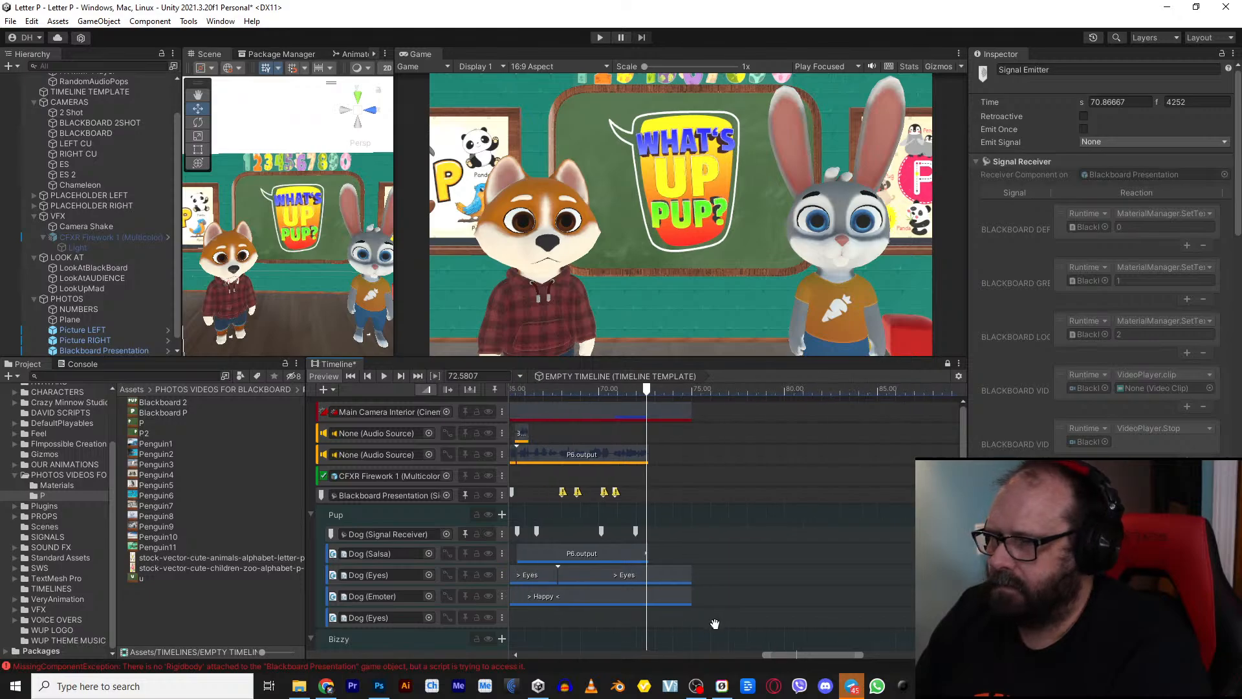
{"action": "middle_click_drag", "start_coordinate": [710, 618], "coordinate": [733, 400]}
{"action": "left_click_drag", "start_coordinate": [667, 595], "coordinate": [710, 623]}
{"action": "scroll", "coordinate": [698, 522], "scroll_direction": "down", "scroll_amount": 5}
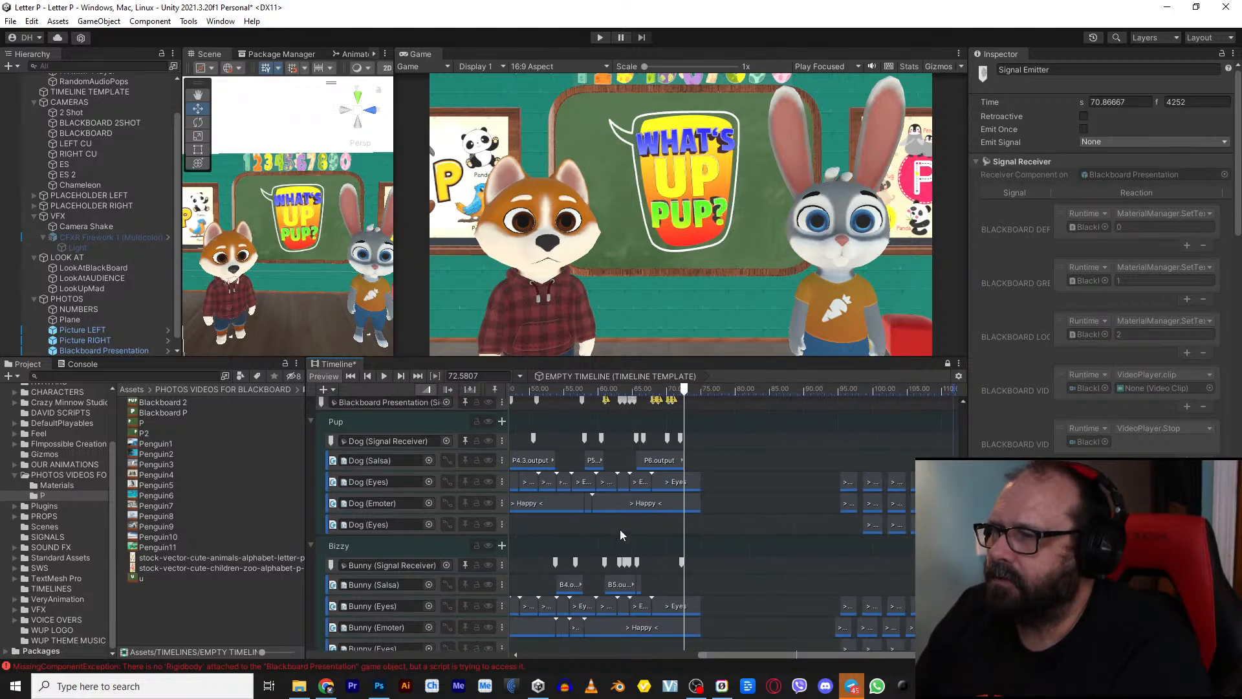
Step: Find the hooray sound in the SOUND FX folder and add it to the upper audio track at about 72.14 seconds
{"action": "scroll", "coordinate": [620, 534], "scroll_direction": "up", "scroll_amount": 5}
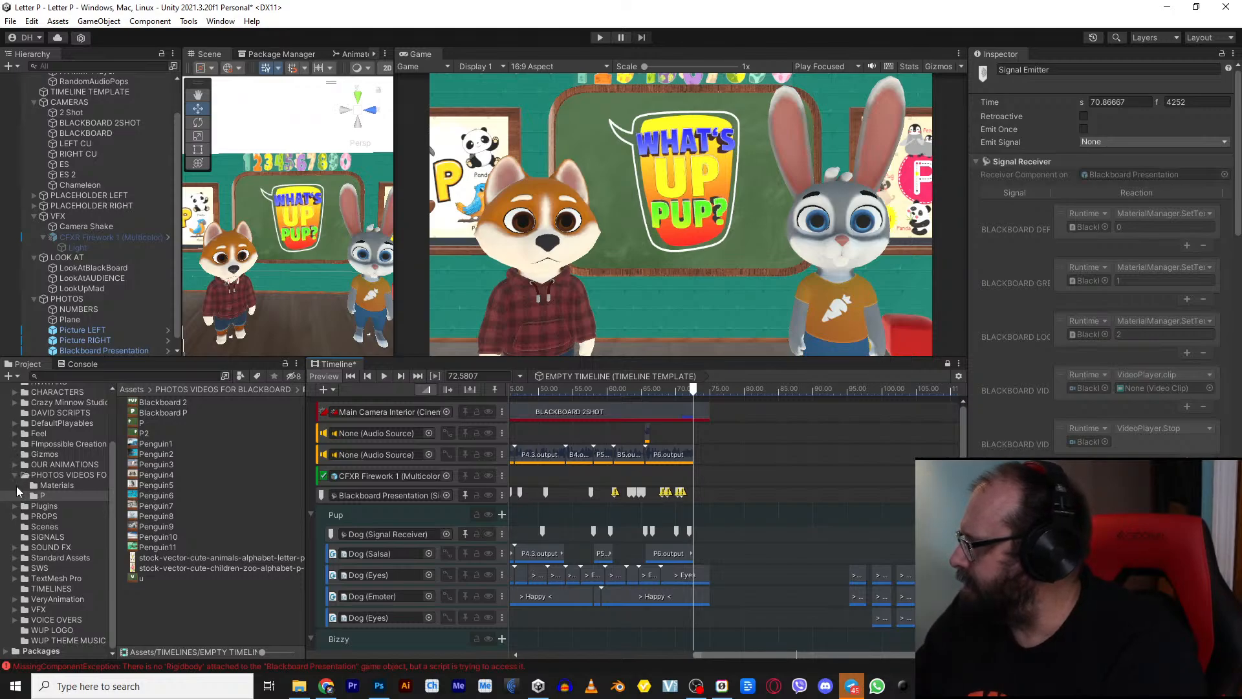
{"action": "right_click", "coordinate": [43, 537]}
{"action": "left_click", "coordinate": [55, 557]}
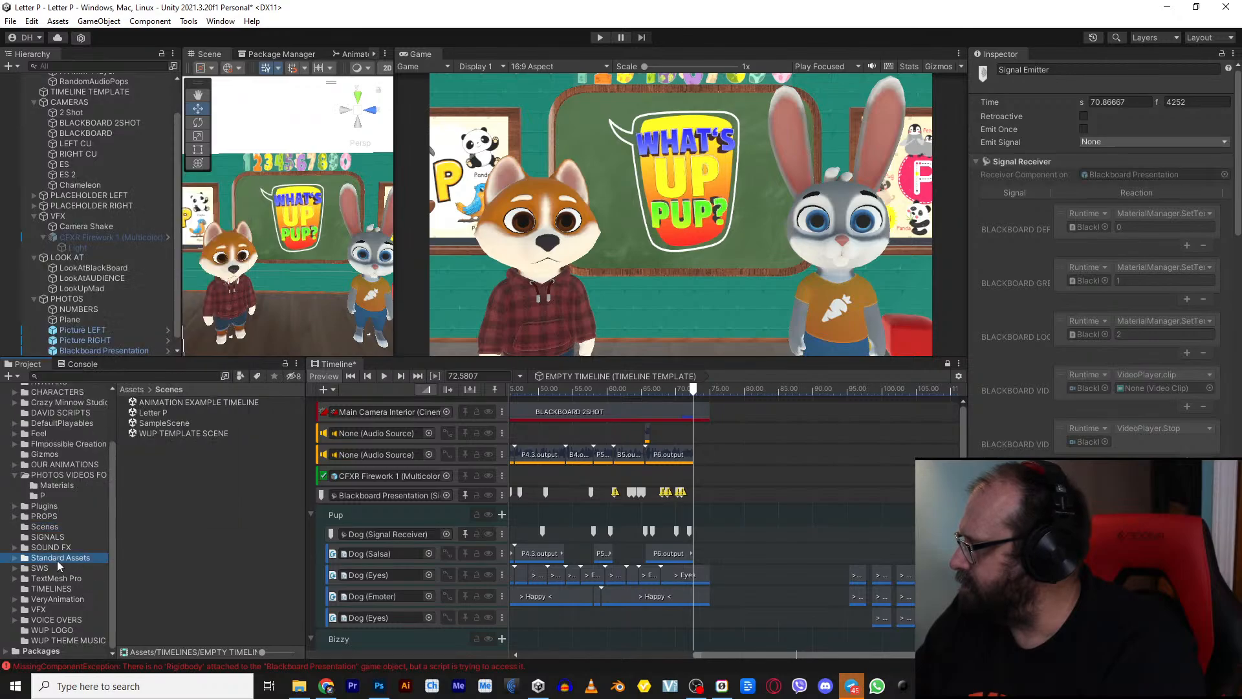
{"action": "scroll", "coordinate": [62, 550], "scroll_direction": "up", "scroll_amount": 3}
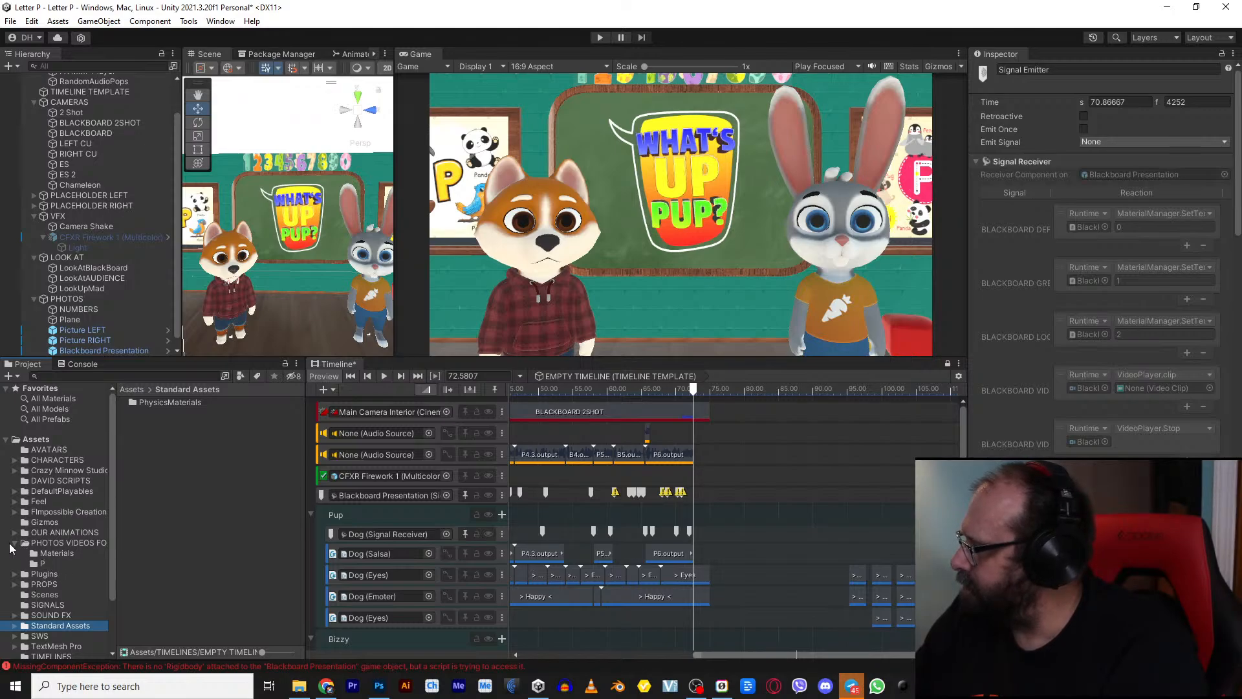
{"action": "scroll", "coordinate": [20, 550], "scroll_direction": "down", "scroll_amount": 3}
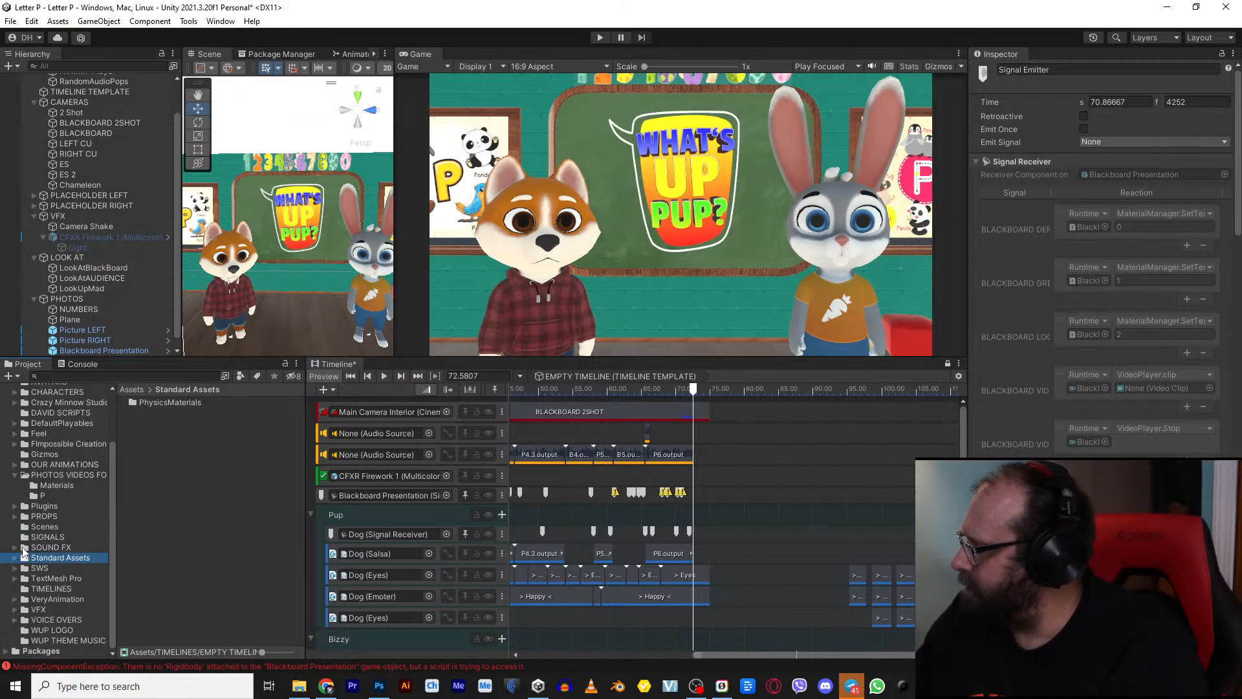
{"action": "left_click", "coordinate": [16, 547]}
{"action": "left_click", "coordinate": [58, 549]}
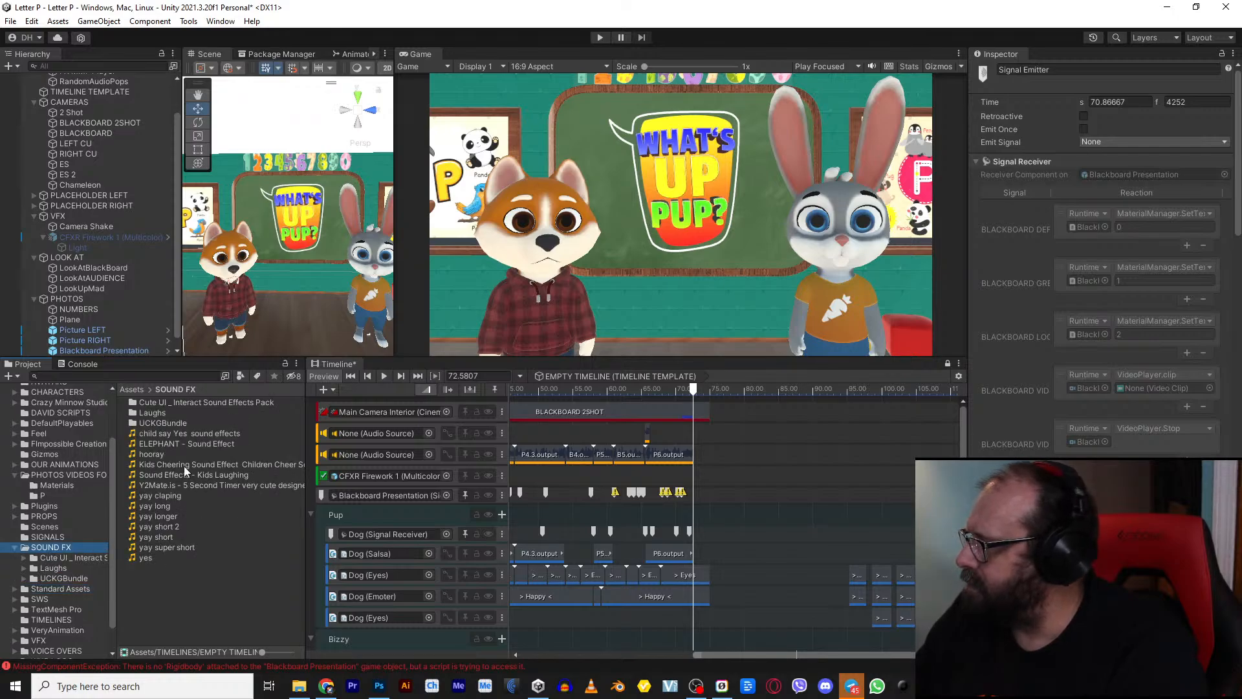
{"action": "left_click_drag", "start_coordinate": [154, 456], "coordinate": [701, 441]}
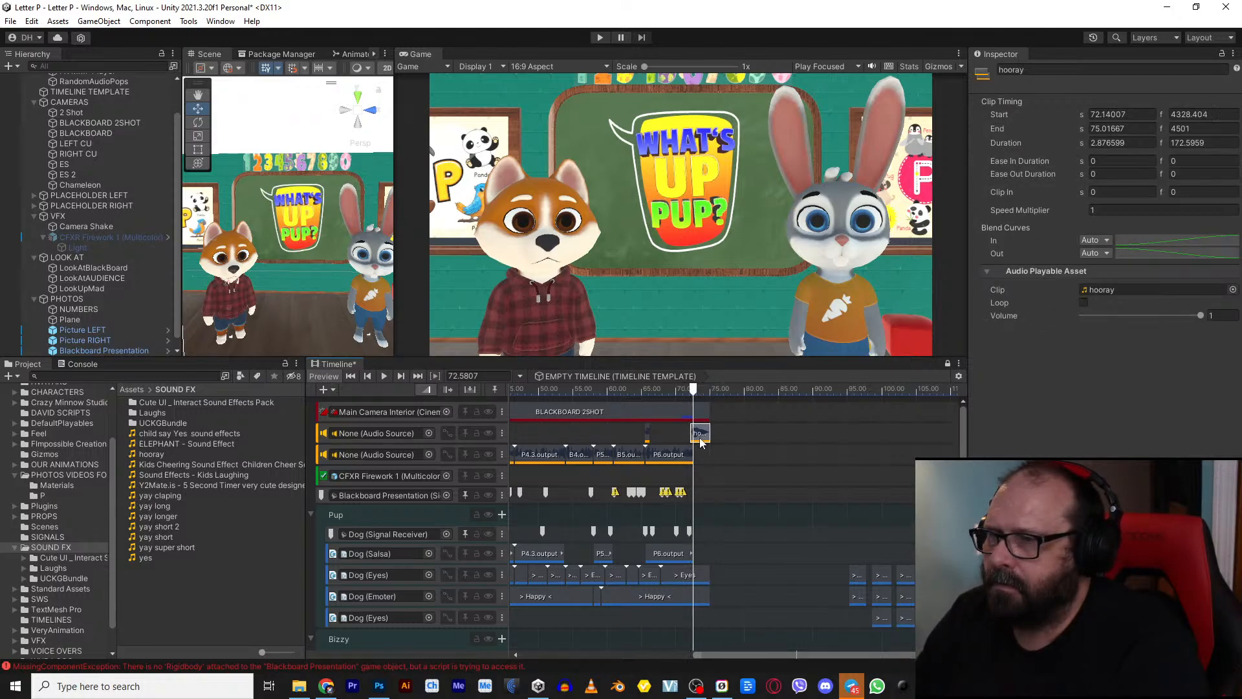
Step: Play the end of P6.output with the hooray sound and shift the hooray clip to start at 72.42 seconds
{"action": "left_click", "coordinate": [682, 391]}
{"action": "key", "text": "space"}
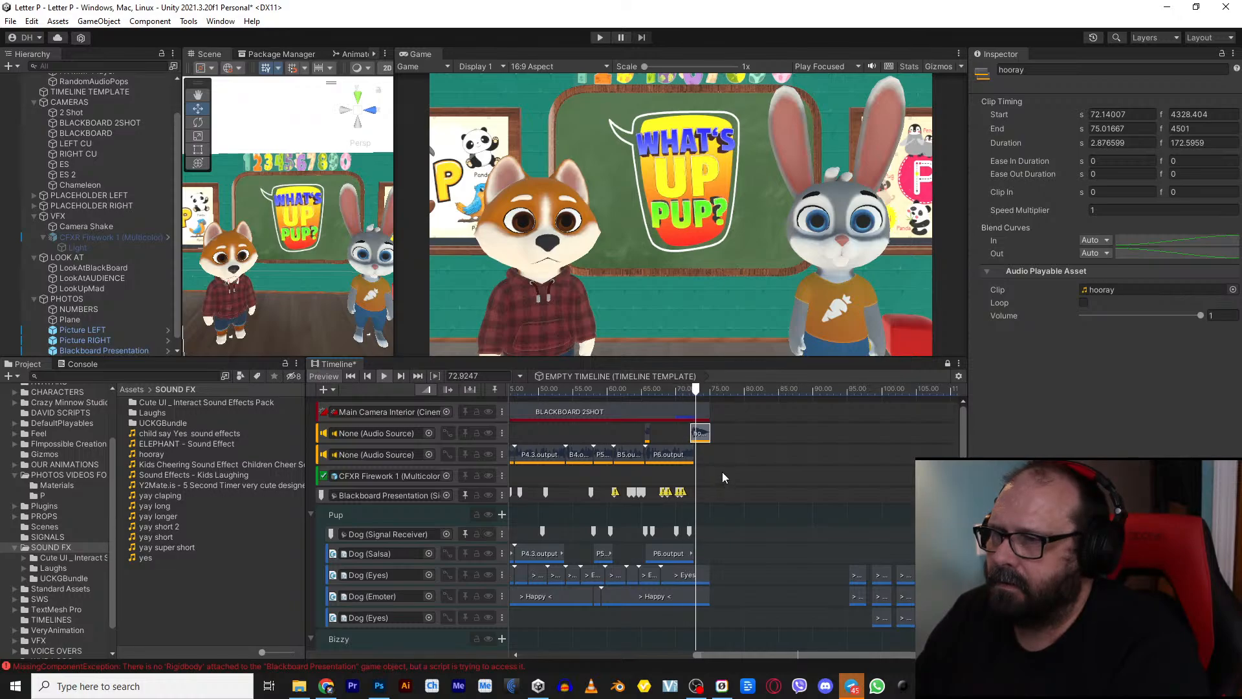
{"action": "scroll", "coordinate": [708, 427], "scroll_direction": "up", "scroll_amount": 3}
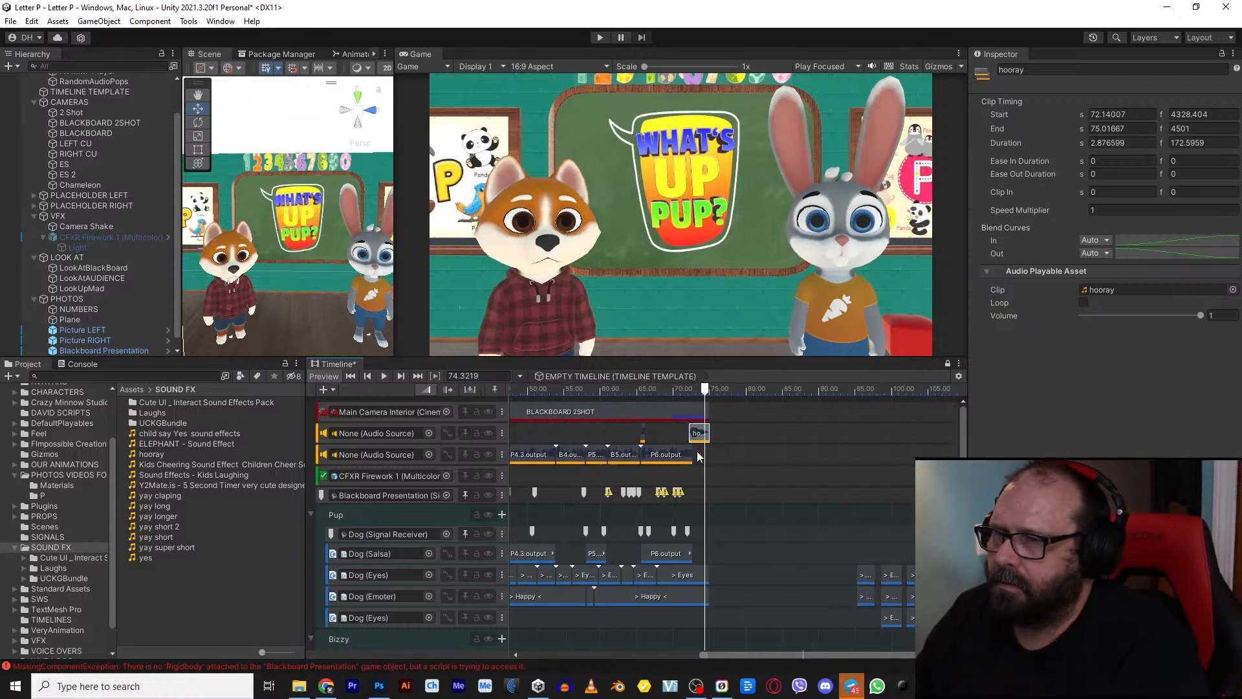
{"action": "scroll", "coordinate": [690, 444], "scroll_direction": "up", "scroll_amount": 2}
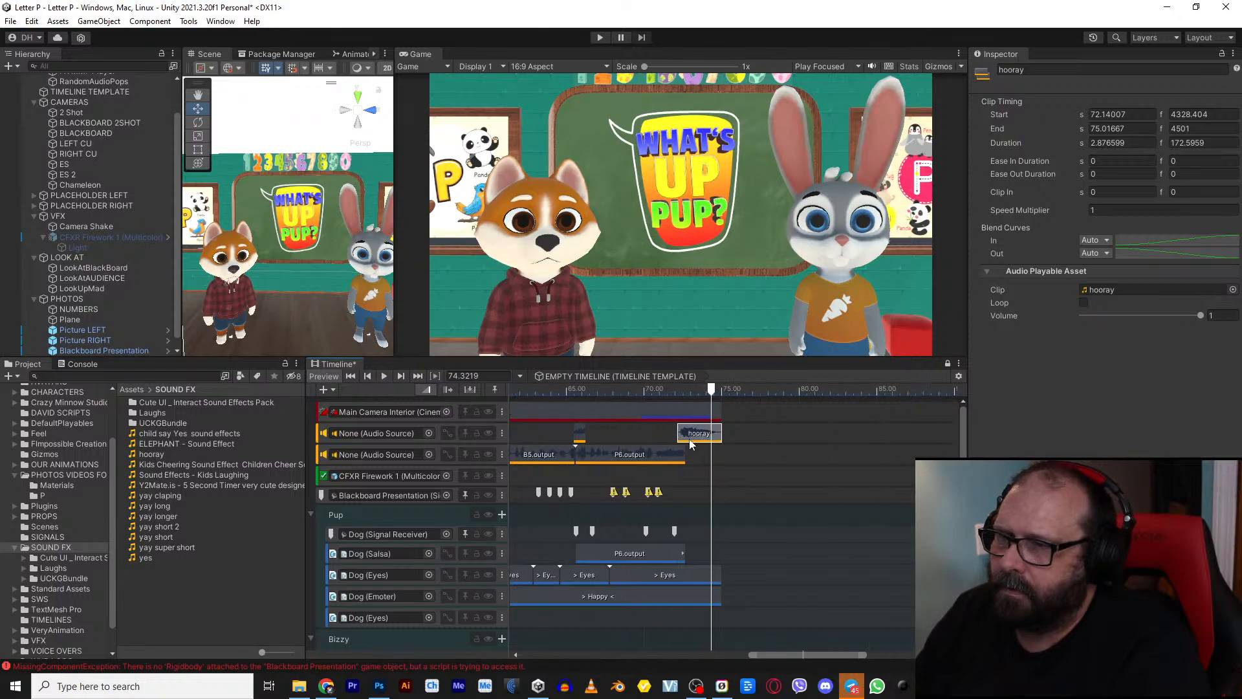
{"action": "left_click_drag", "start_coordinate": [687, 443], "coordinate": [686, 442]}
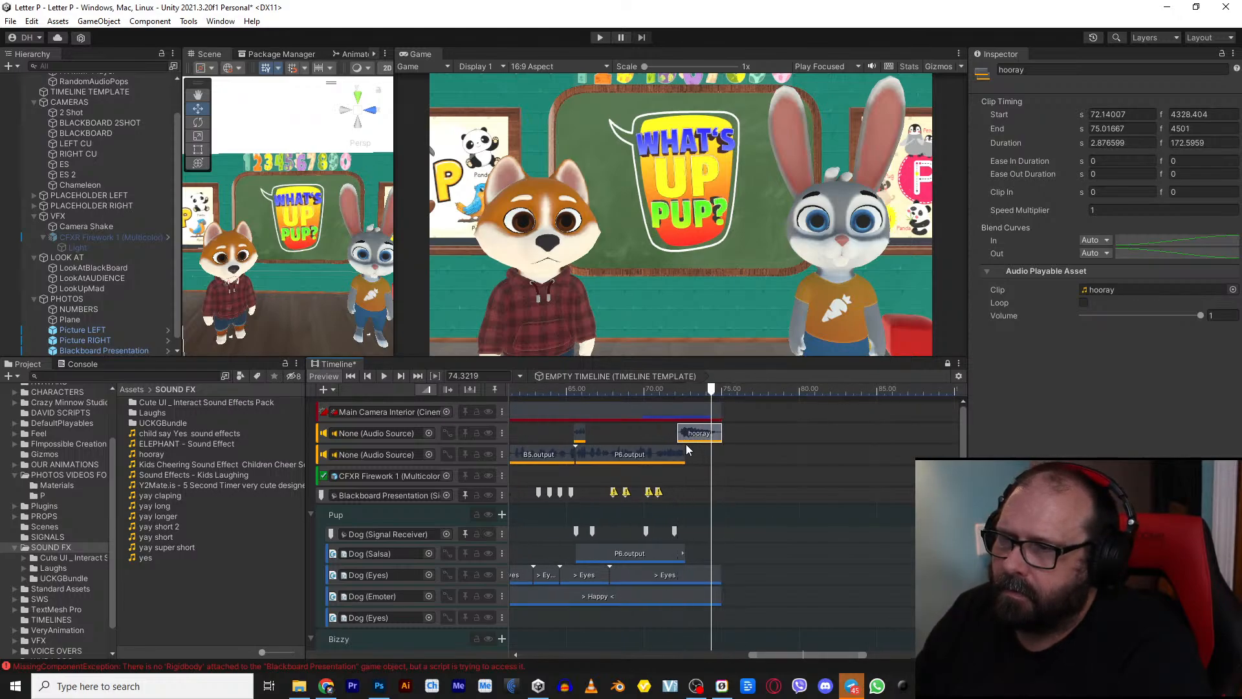
{"action": "scroll", "coordinate": [676, 443], "scroll_direction": "up", "scroll_amount": 3}
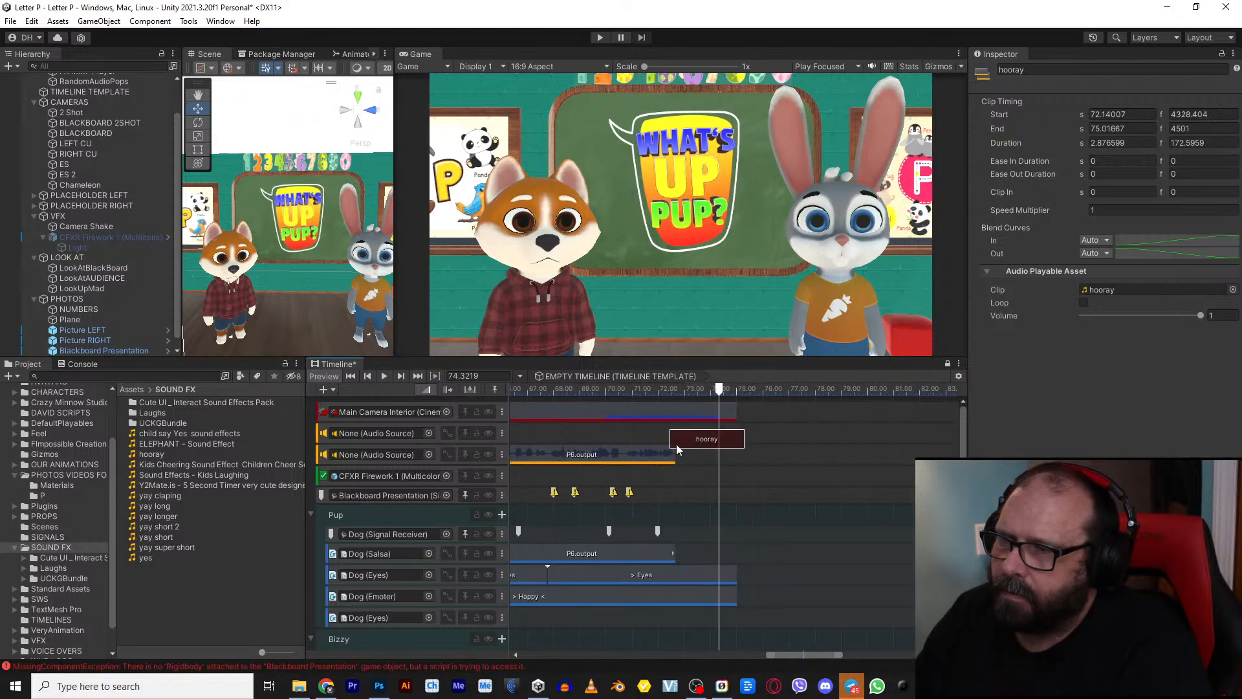
{"action": "scroll", "coordinate": [683, 444], "scroll_direction": "up", "scroll_amount": 3}
{"action": "scroll", "coordinate": [689, 426], "scroll_direction": "up", "scroll_amount": 1}
{"action": "left_click_drag", "start_coordinate": [657, 438], "coordinate": [669, 439]}
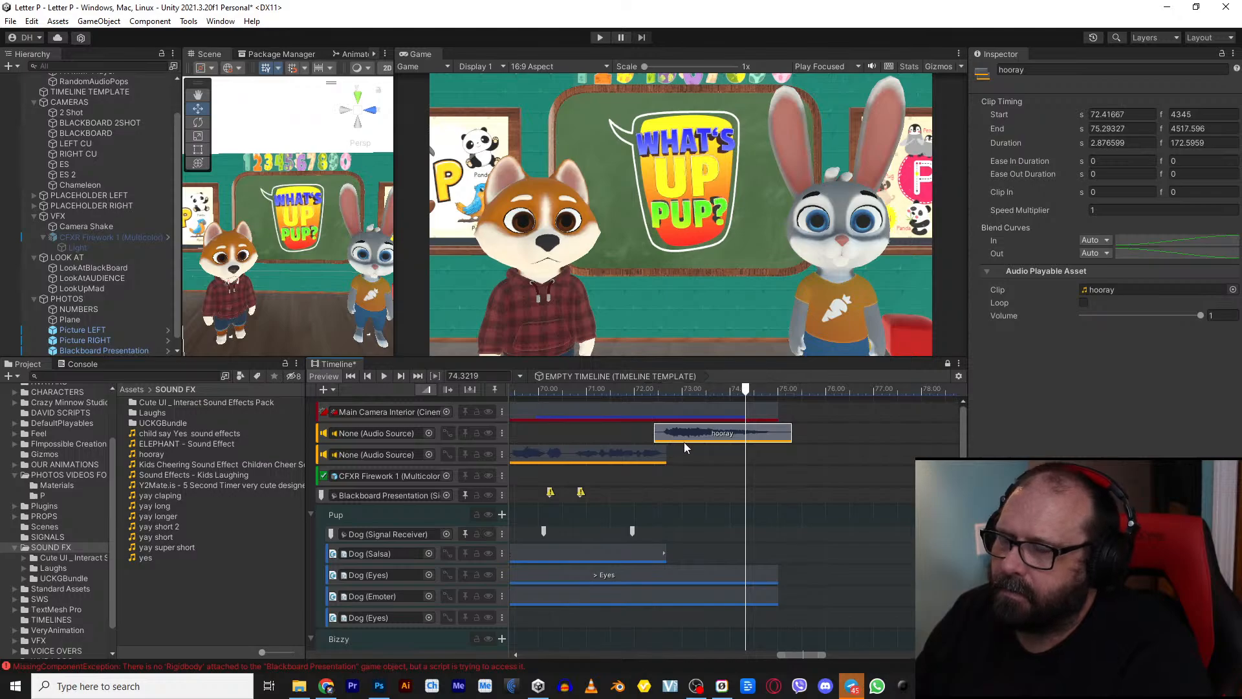
Step: Check Pup's last signal emitters and add a WavingLeft signal emitter to the Dog Signal Receiver track at 72.7 seconds
{"action": "scroll", "coordinate": [684, 441], "scroll_direction": "down", "scroll_amount": 3}
{"action": "scroll", "coordinate": [691, 475], "scroll_direction": "down", "scroll_amount": 2}
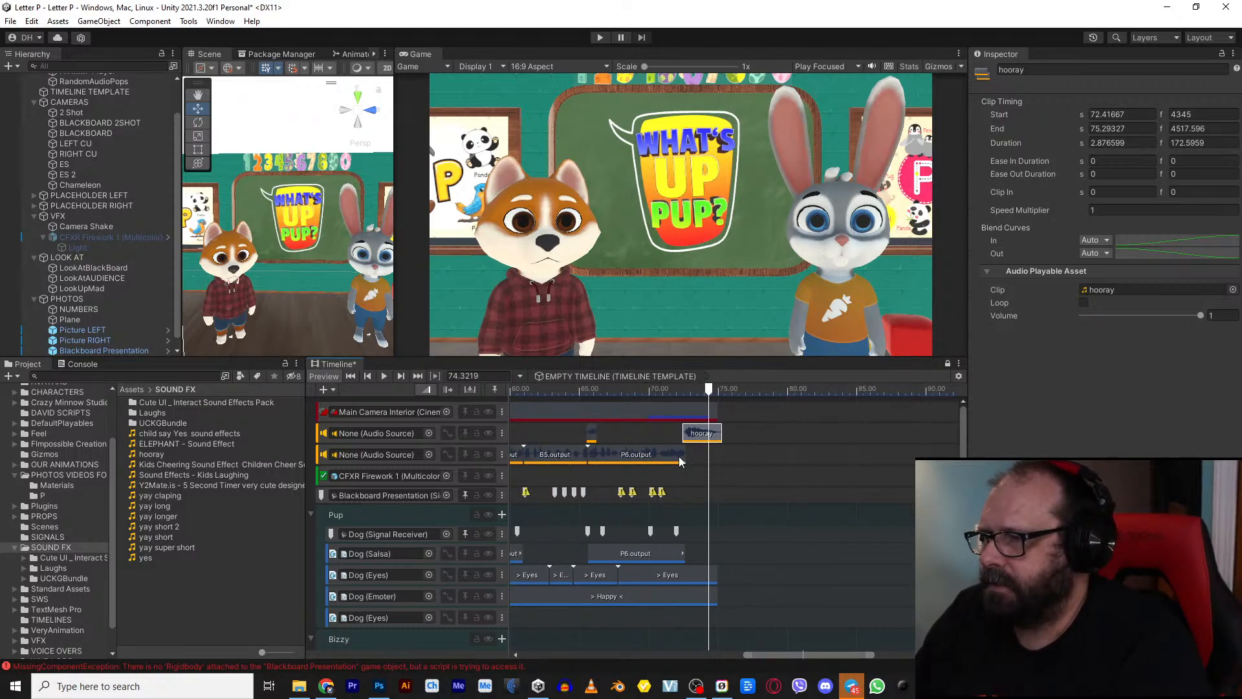
{"action": "left_click", "coordinate": [676, 531]}
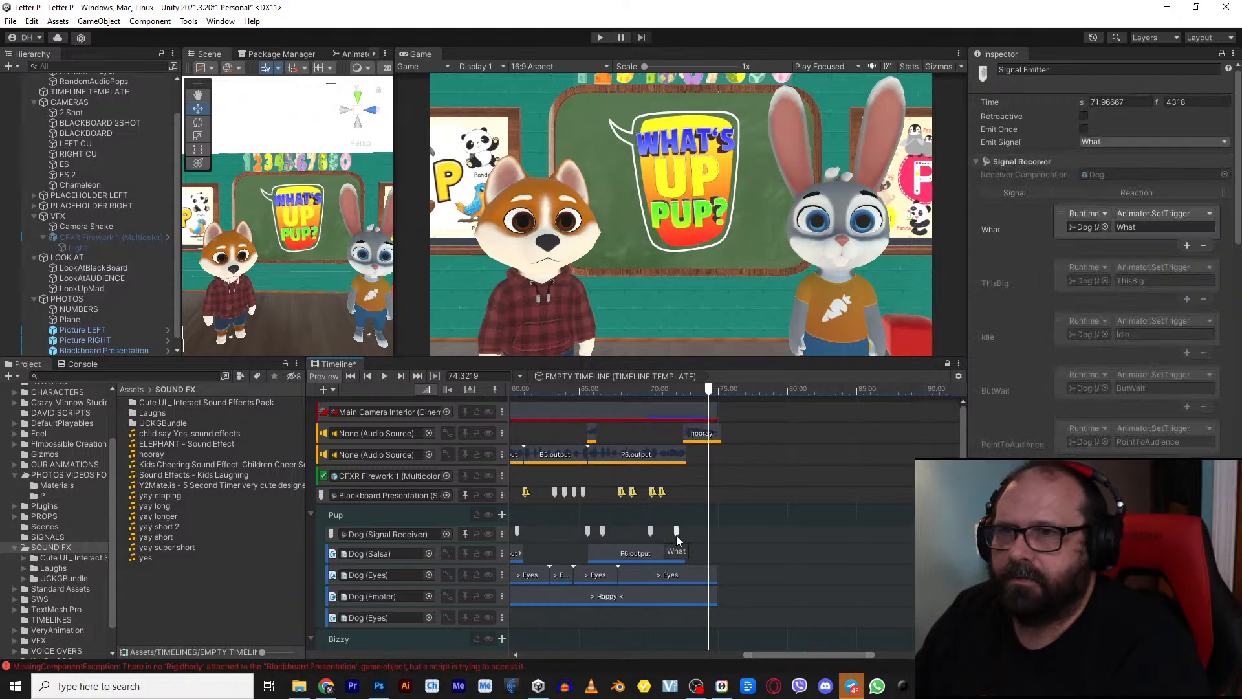
{"action": "left_click", "coordinate": [650, 532]}
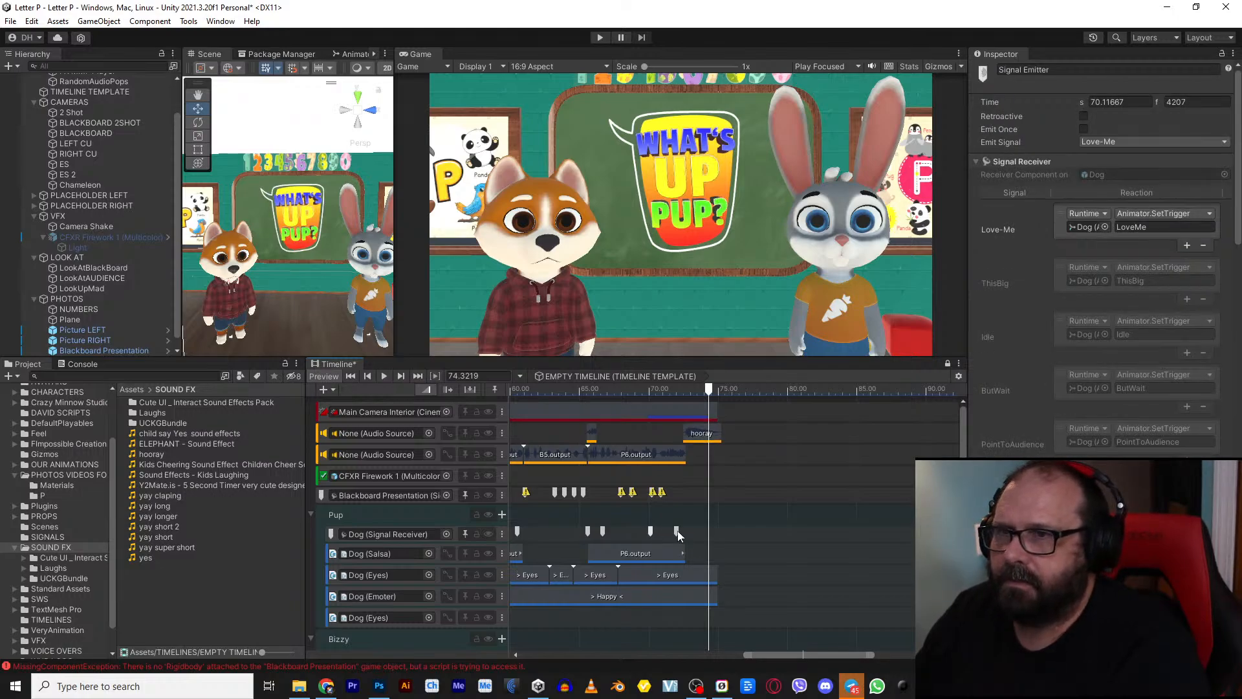
{"action": "left_click", "coordinate": [676, 532]}
{"action": "scroll", "coordinate": [686, 521], "scroll_direction": "up", "scroll_amount": 3}
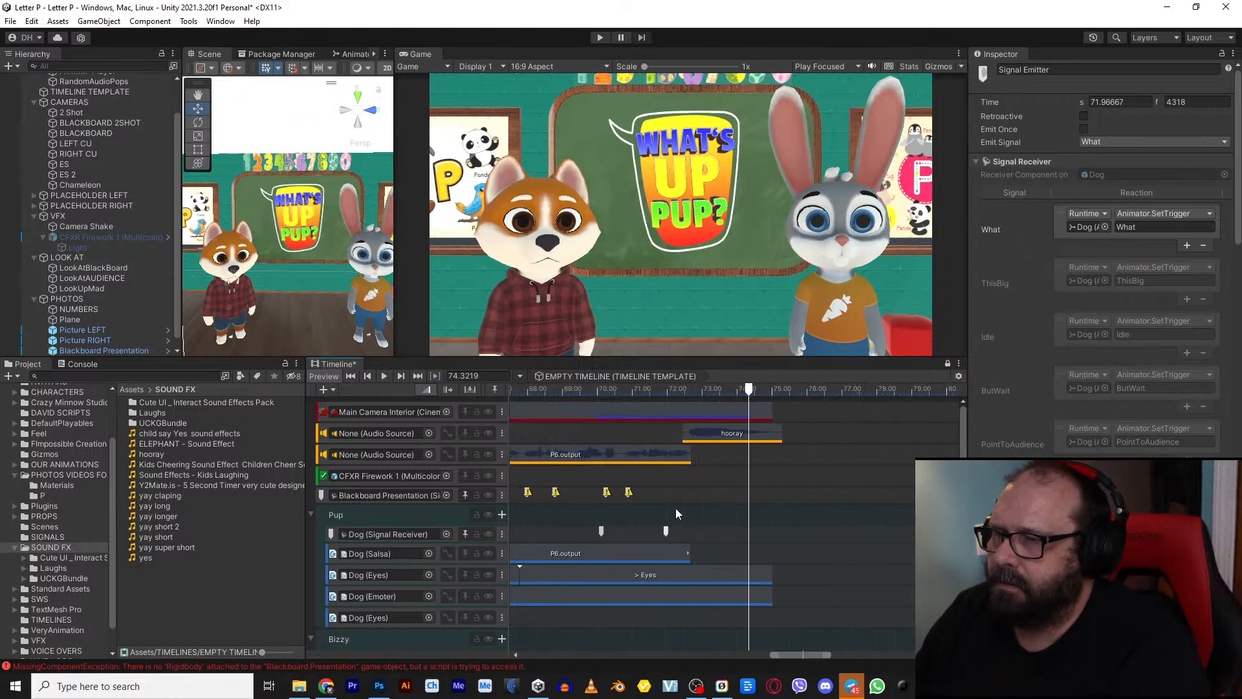
{"action": "right_click", "coordinate": [692, 533]}
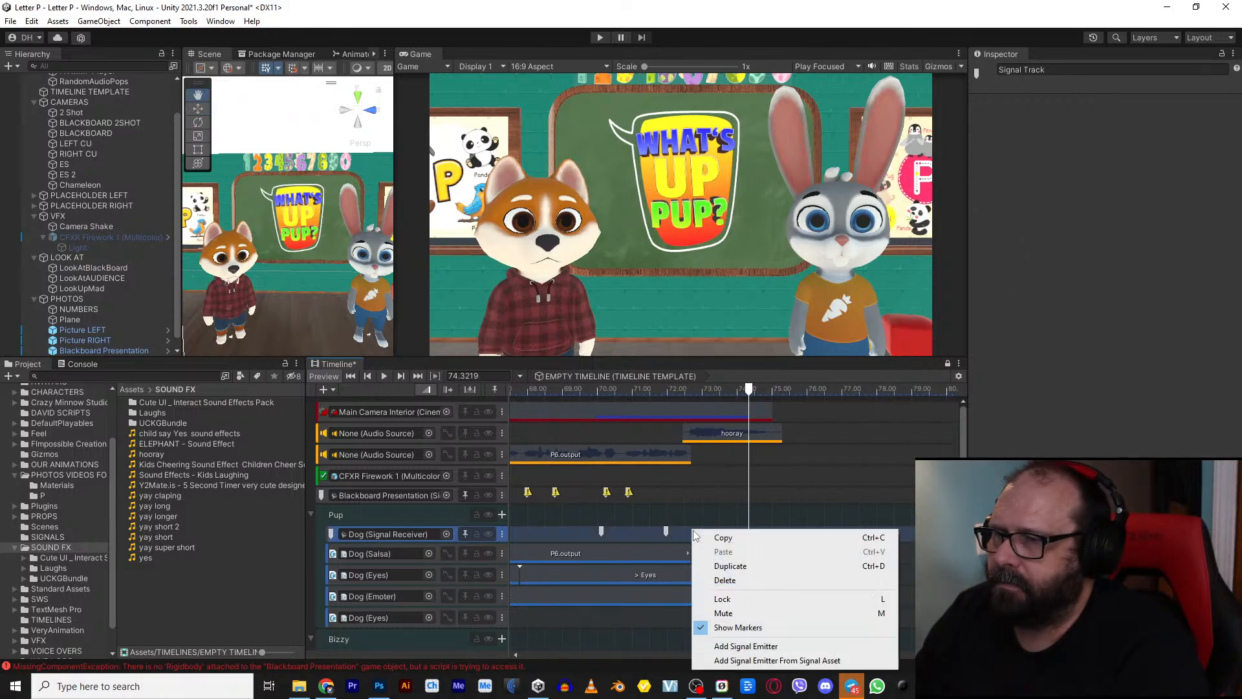
{"action": "left_click", "coordinate": [737, 660]}
{"action": "type", "text": "wav"}
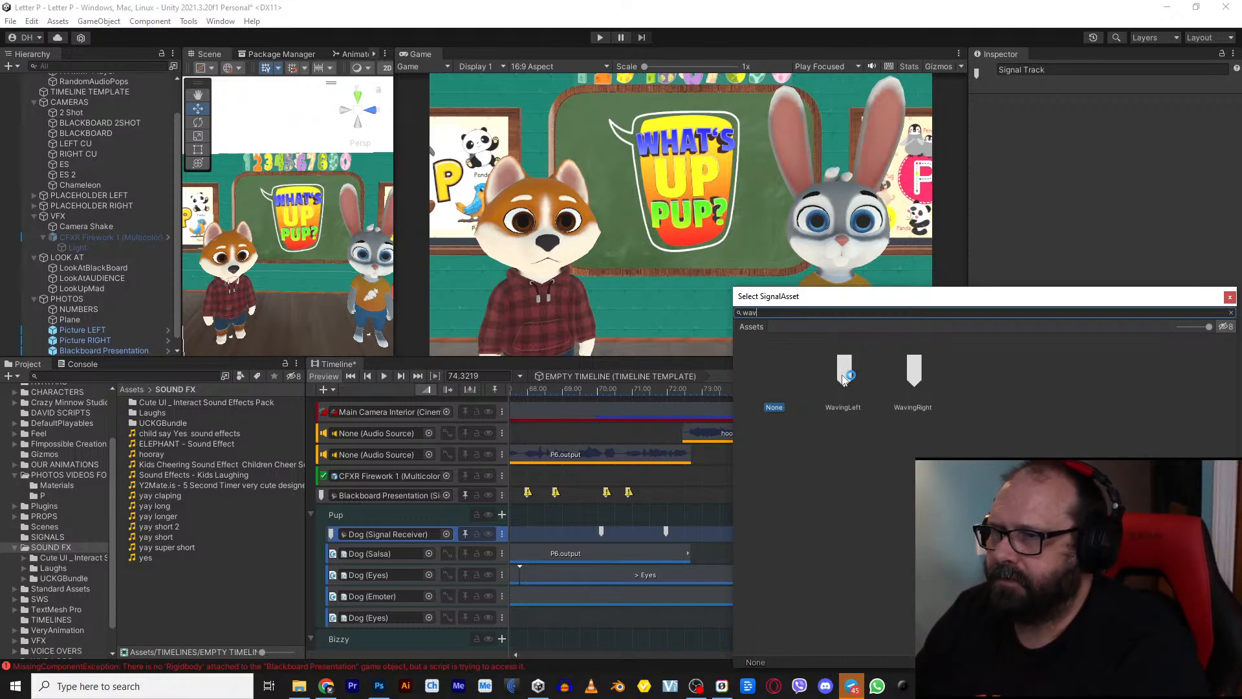
{"action": "left_click", "coordinate": [843, 376]}
{"action": "double_click", "coordinate": [835, 380]}
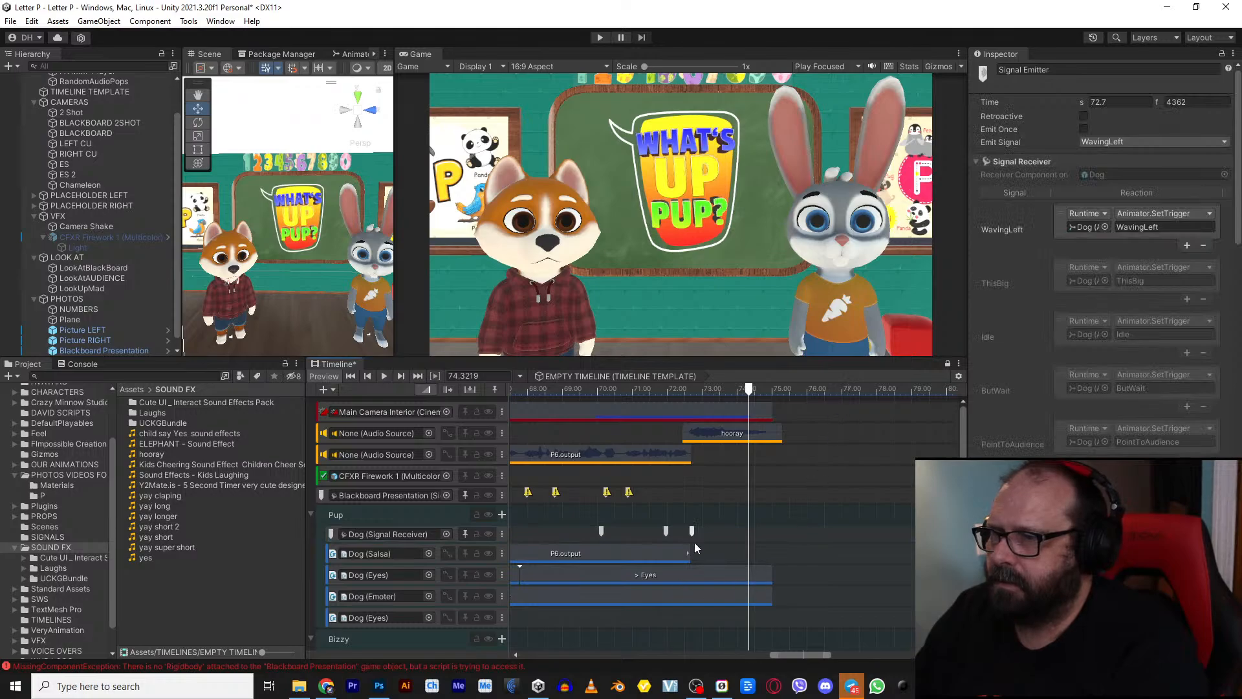
Step: Check Bizzy's last signal emitter and move the playhead just past it to about 72.88 seconds
{"action": "scroll", "coordinate": [671, 565], "scroll_direction": "down", "scroll_amount": 2}
{"action": "middle_click_drag", "start_coordinate": [643, 612], "coordinate": [632, 512]}
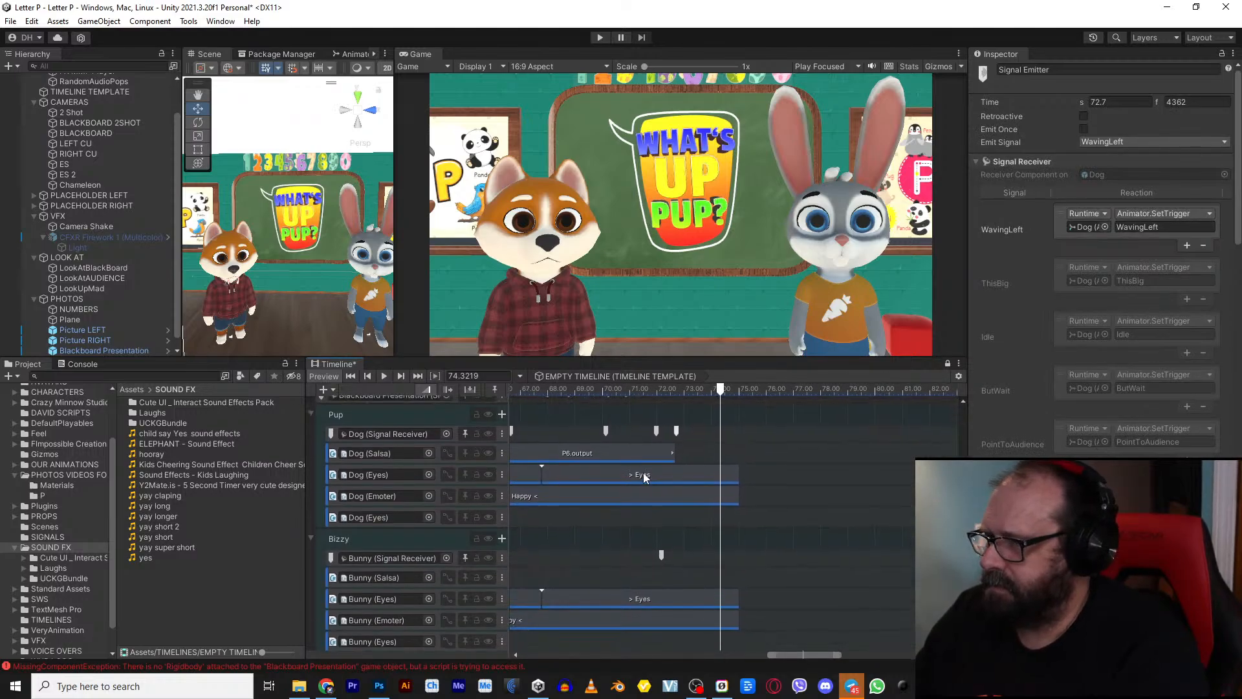
{"action": "left_click", "coordinate": [661, 555]}
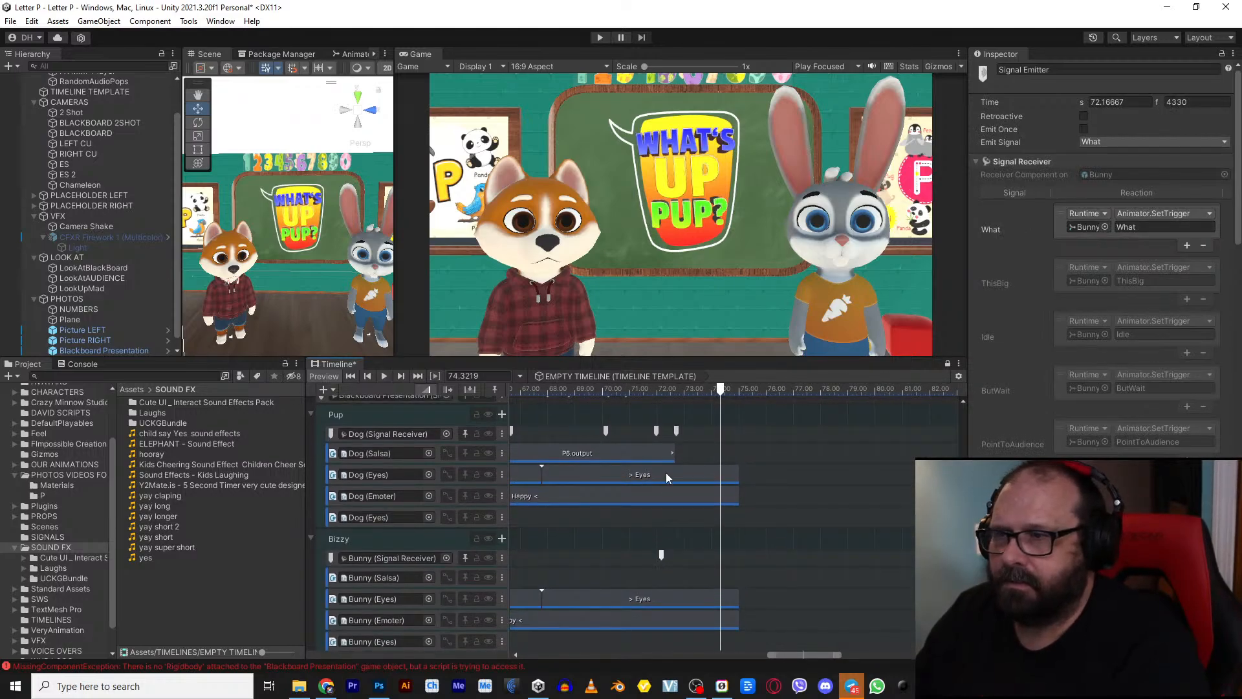
{"action": "left_click_drag", "start_coordinate": [673, 393], "coordinate": [681, 395]}
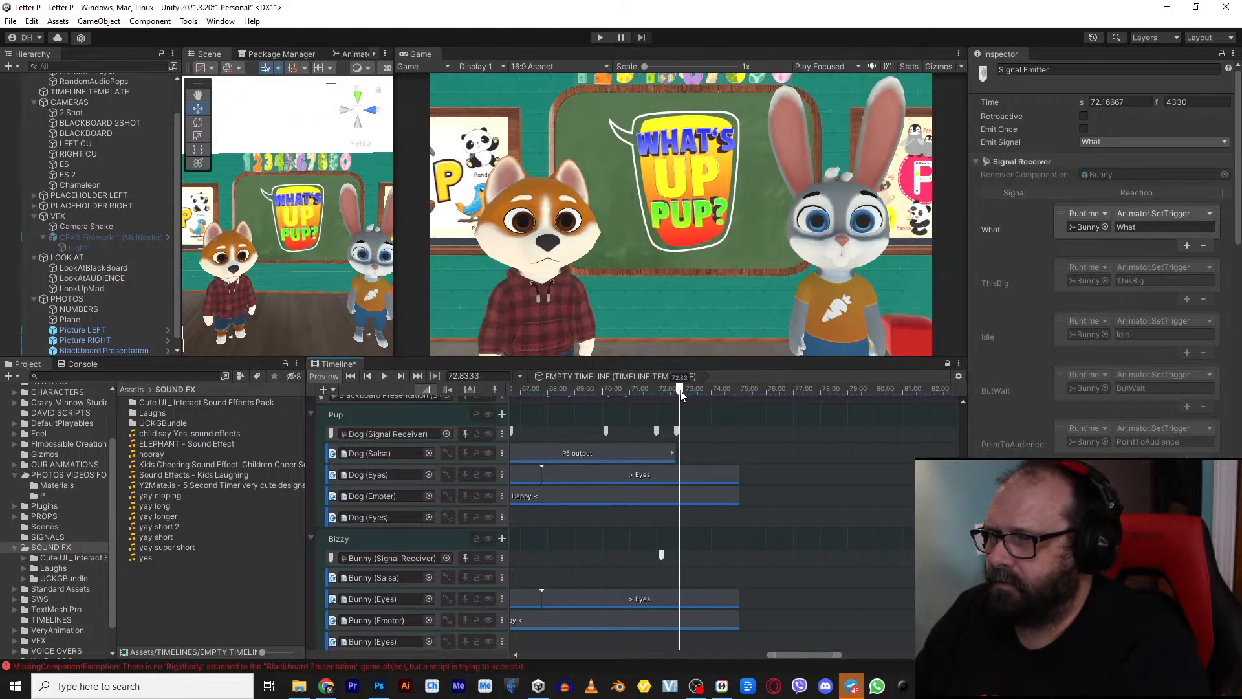
{"action": "right_click", "coordinate": [681, 555]}
{"action": "left_click", "coordinate": [715, 527]}
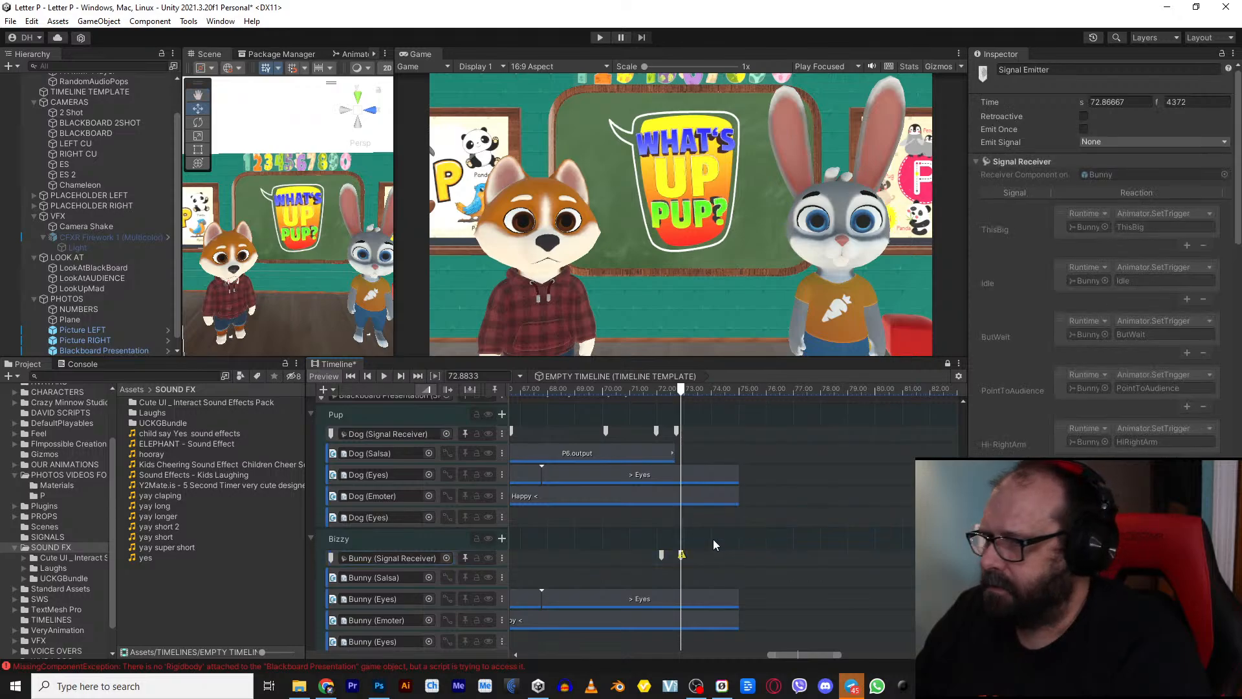
{"action": "key", "text": "Delete"}
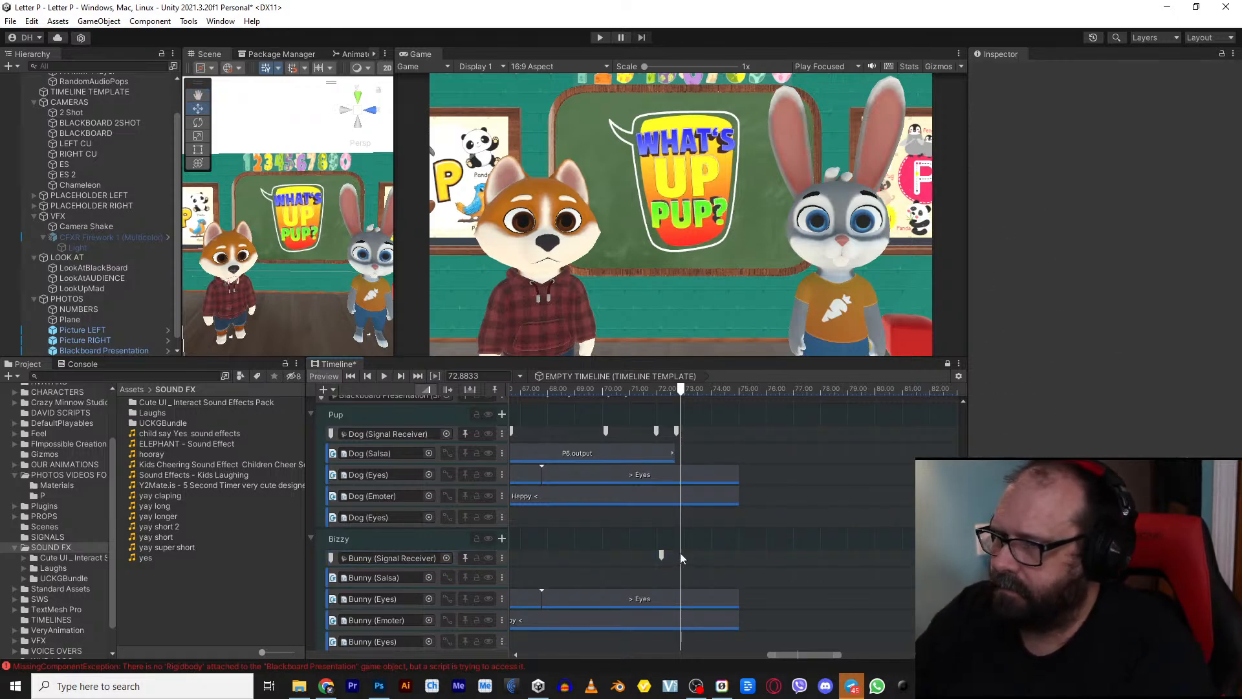
Step: Add a WavingRight signal emitter to the Bunny Signal Receiver track at 72.87 seconds
{"action": "right_click", "coordinate": [682, 553]}
{"action": "left_click", "coordinate": [717, 541]}
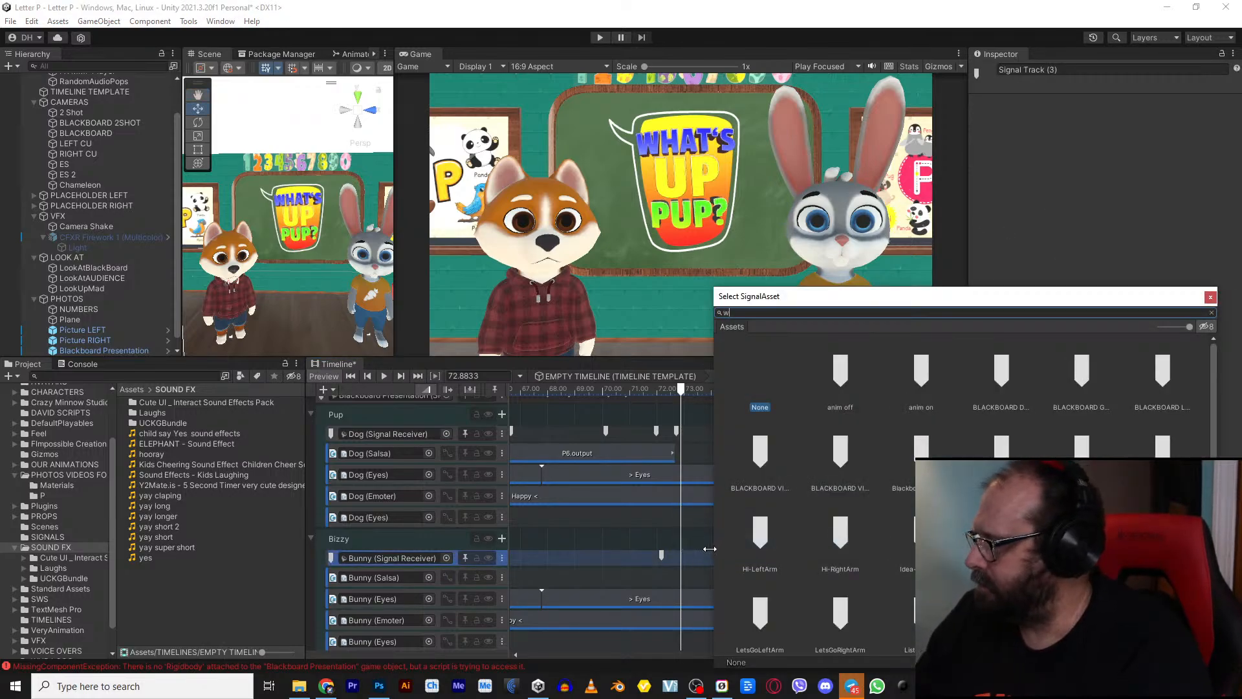
{"action": "double_click", "coordinate": [897, 375]}
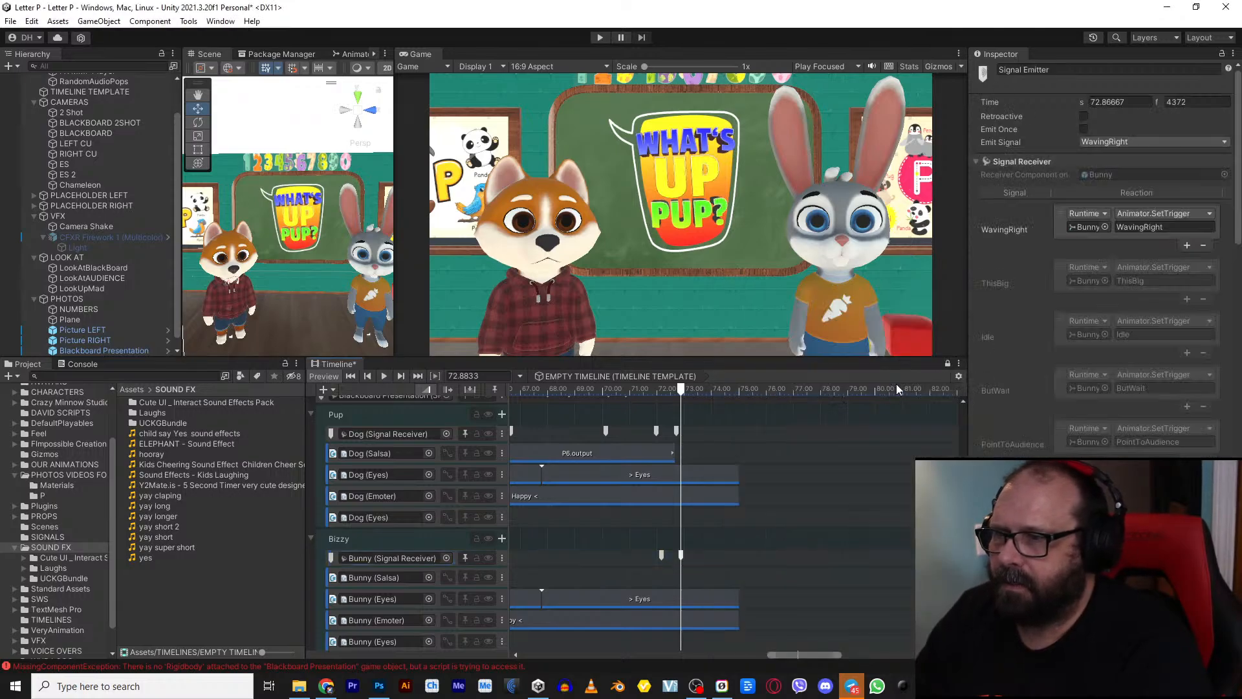
Step: Review the camera, audio, blackboard, Pup and Bizzy tracks back to the beginning of the timeline
{"action": "scroll", "coordinate": [630, 468], "scroll_direction": "down", "scroll_amount": 6}
{"action": "middle_click_drag", "start_coordinate": [630, 470], "coordinate": [621, 491]}
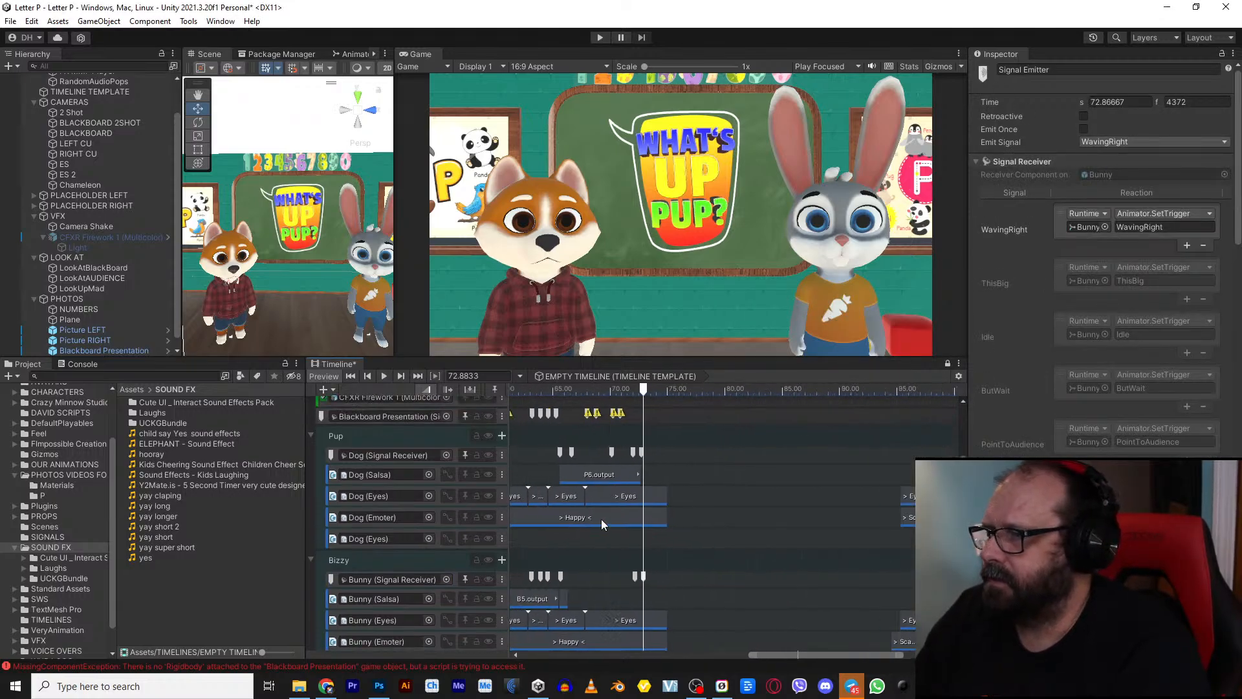
{"action": "middle_click_drag", "start_coordinate": [576, 537], "coordinate": [793, 571]}
{"action": "scroll", "coordinate": [743, 508], "scroll_direction": "down", "scroll_amount": 3}
{"action": "middle_click_drag", "start_coordinate": [622, 477], "coordinate": [694, 502]}
{"action": "middle_click_drag", "start_coordinate": [575, 512], "coordinate": [663, 503]}
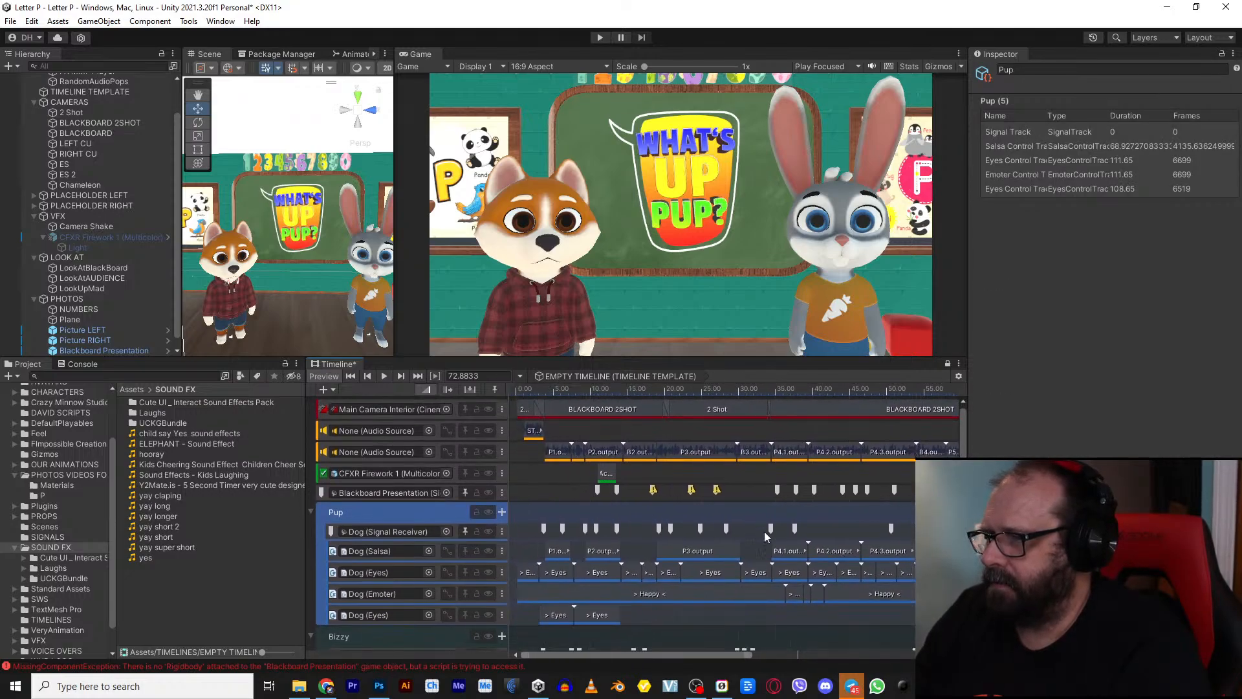
{"action": "scroll", "coordinate": [661, 505], "scroll_direction": "down", "scroll_amount": 2}
{"action": "scroll", "coordinate": [658, 599], "scroll_direction": "up", "scroll_amount": 2}
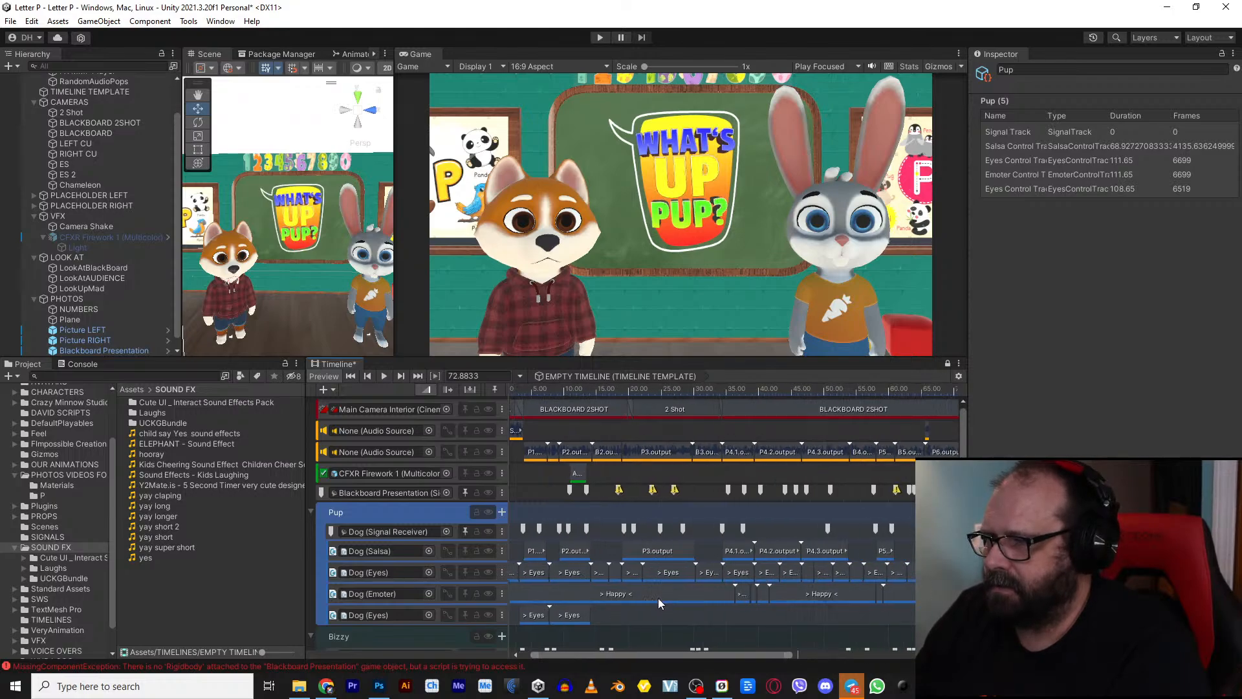
{"action": "middle_click_drag", "start_coordinate": [631, 605], "coordinate": [706, 500]}
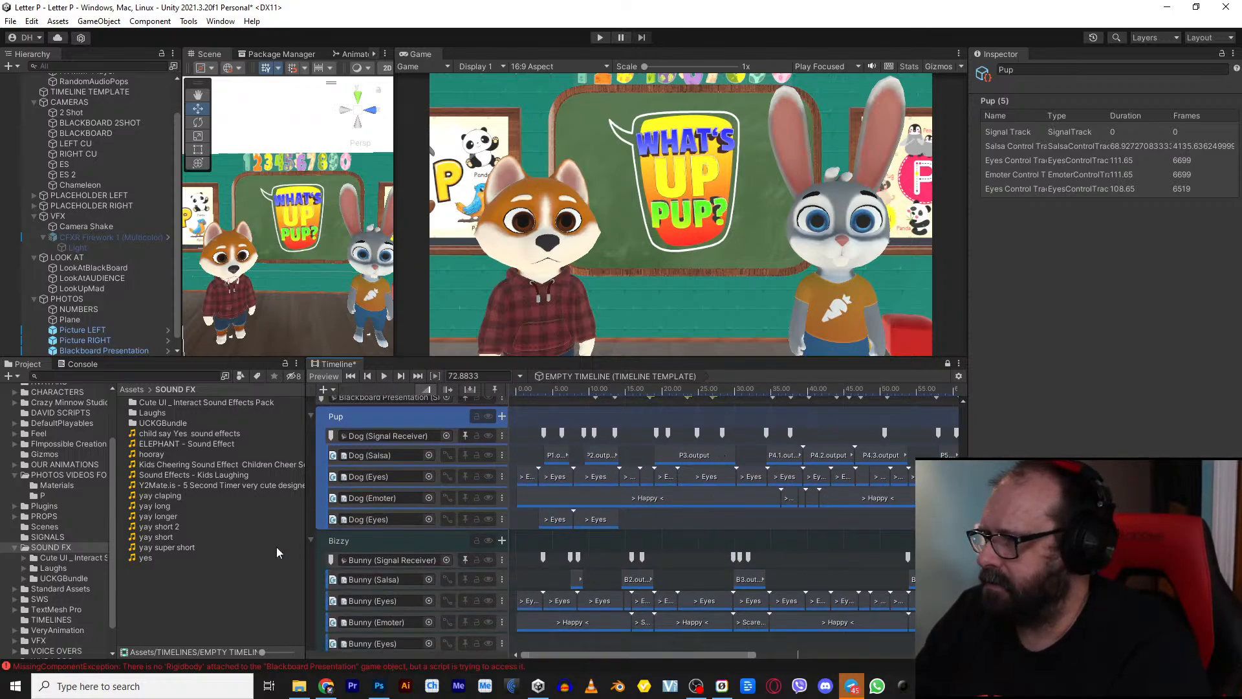
Step: Collapse the Bizzy group and look over the remaining tracks across the whole episode
{"action": "left_click", "coordinate": [310, 539]}
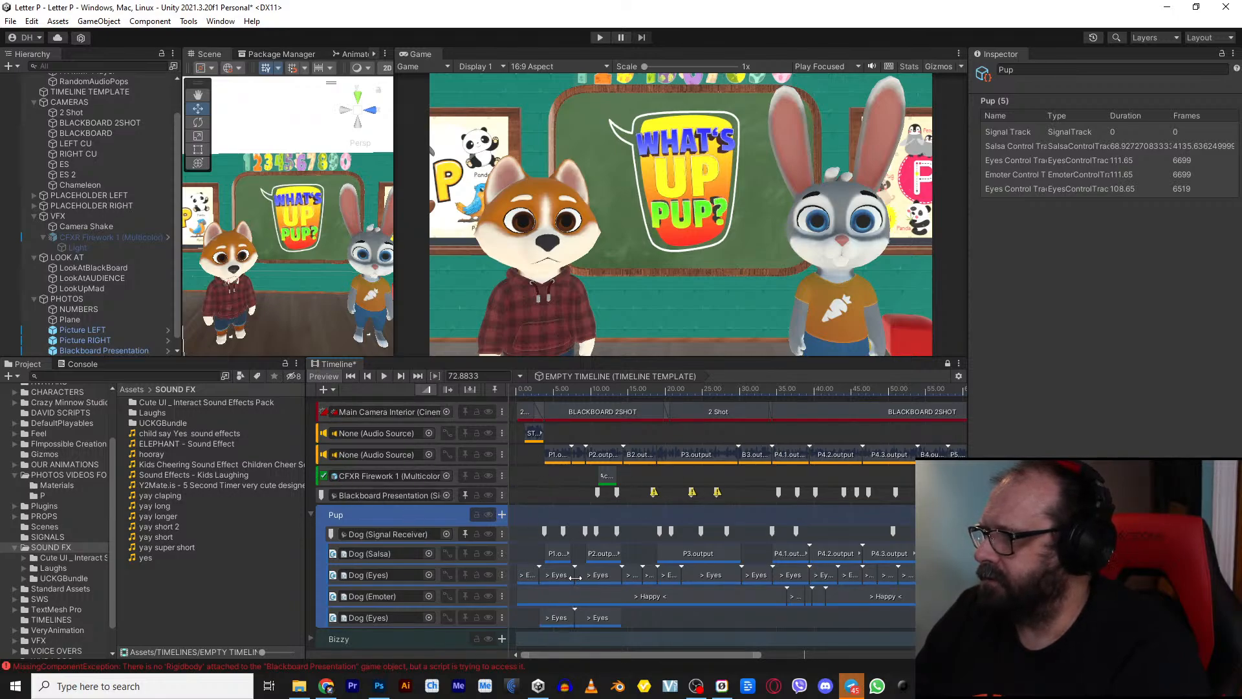
{"action": "scroll", "coordinate": [693, 574], "scroll_direction": "down", "scroll_amount": 4}
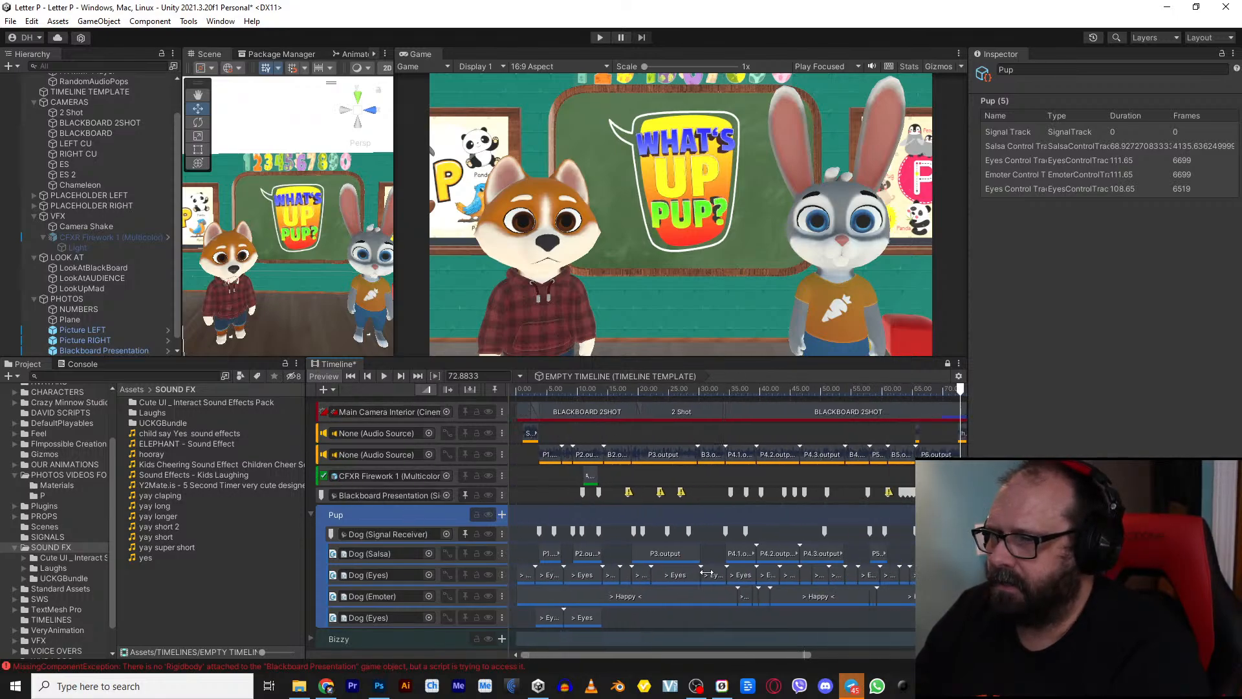
{"action": "scroll", "coordinate": [739, 580], "scroll_direction": "down", "scroll_amount": 3}
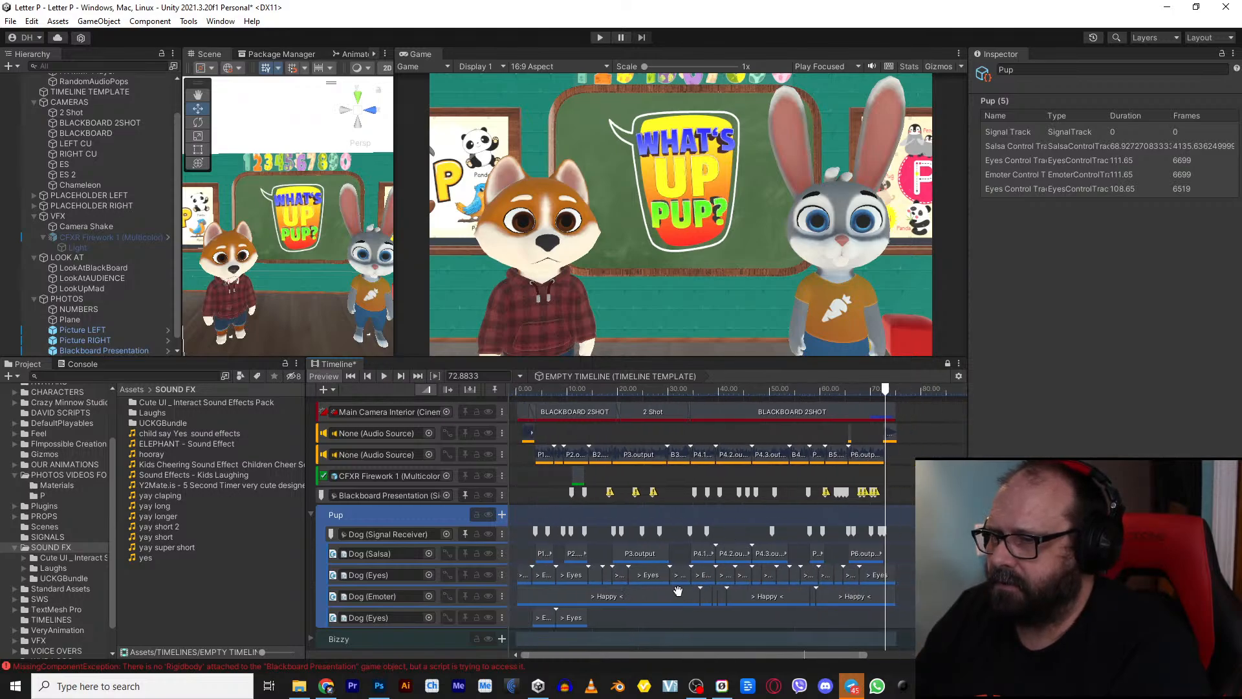
{"action": "scroll", "coordinate": [646, 575], "scroll_direction": "up", "scroll_amount": 2}
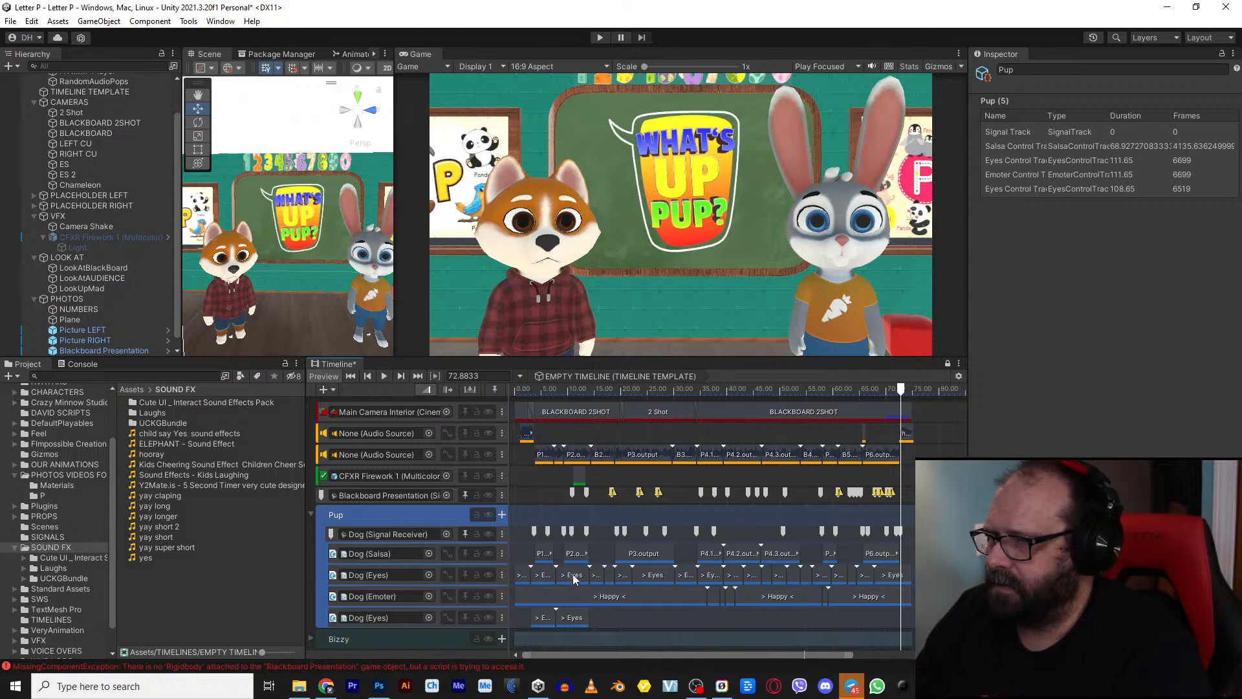
{"action": "scroll", "coordinate": [576, 582], "scroll_direction": "up", "scroll_amount": 1}
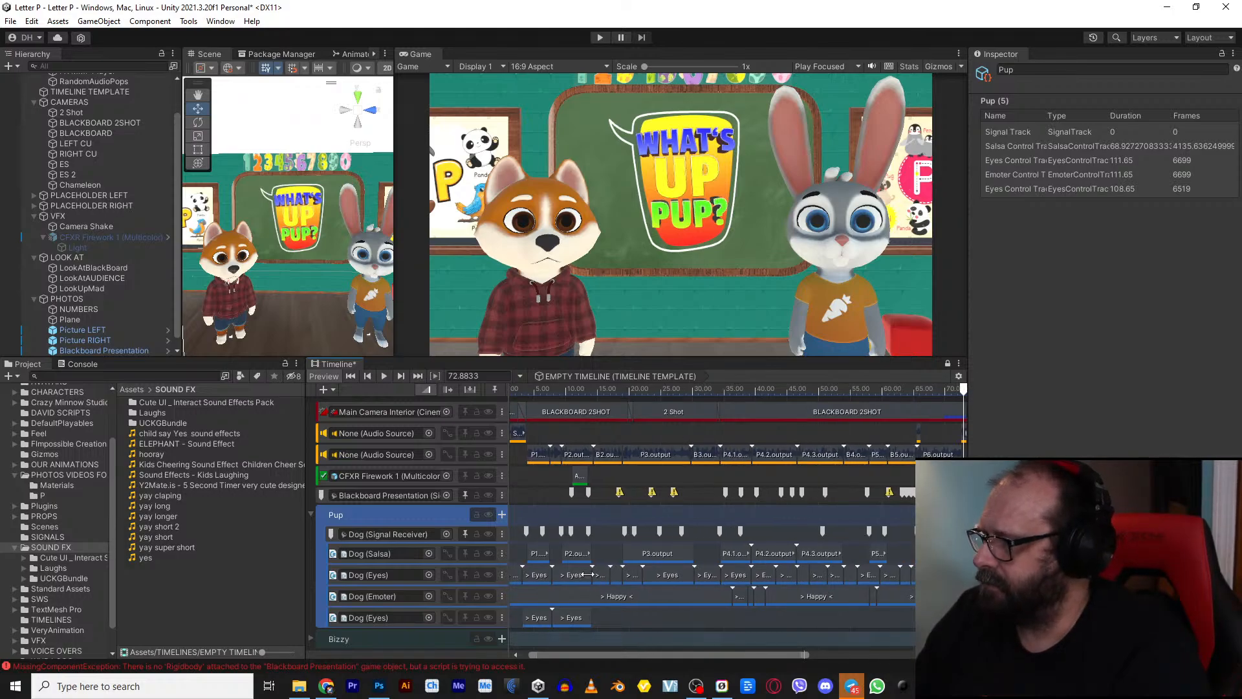
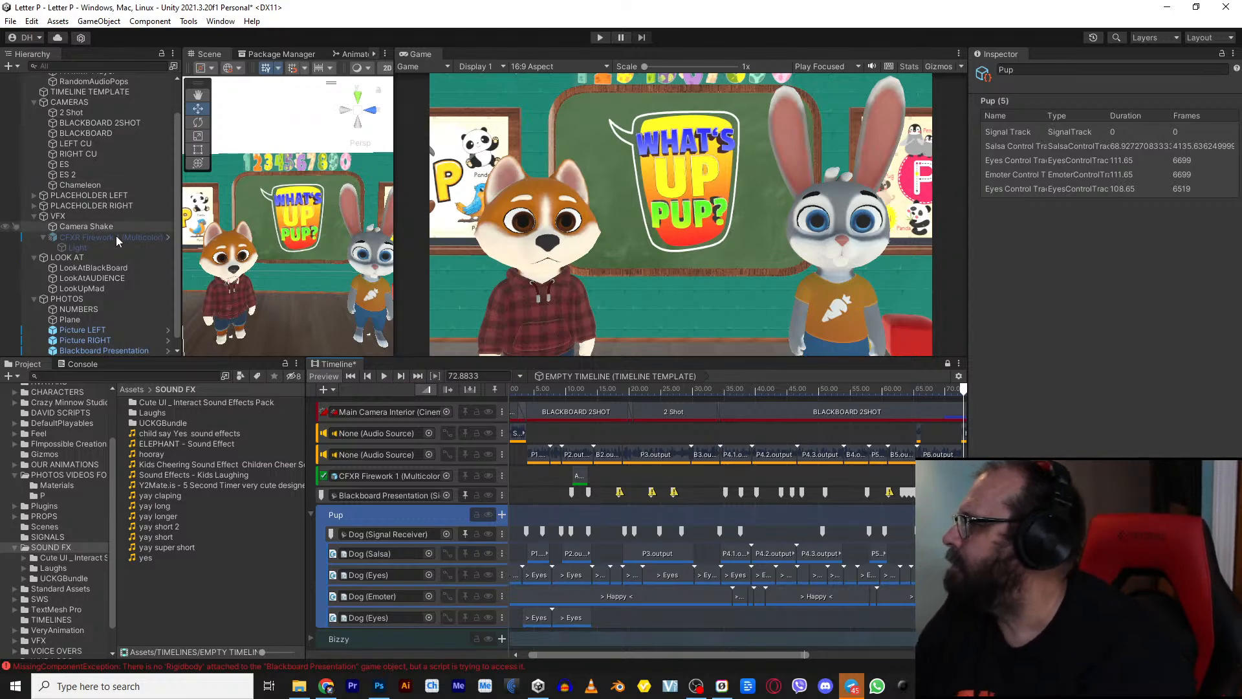
Step: Select the Blackboard Presentation object and examine the texture list in its Material Manager component
{"action": "scroll", "coordinate": [132, 302], "scroll_direction": "down", "scroll_amount": 1}
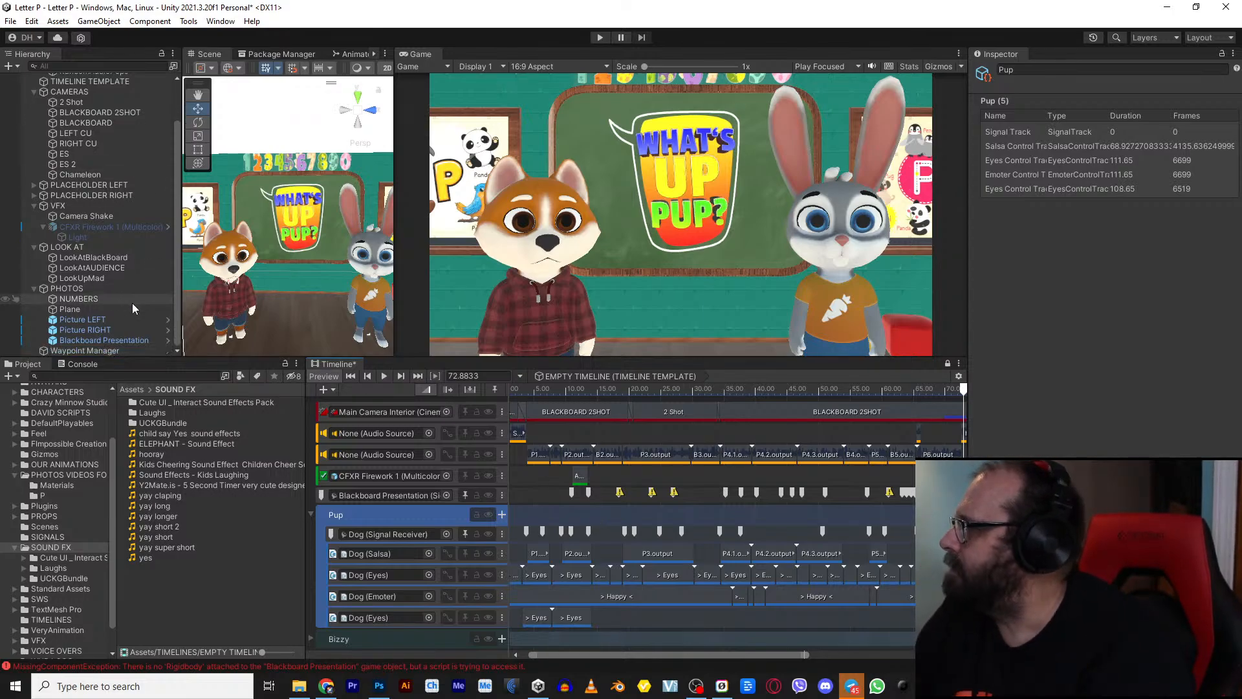
{"action": "left_click", "coordinate": [76, 342]}
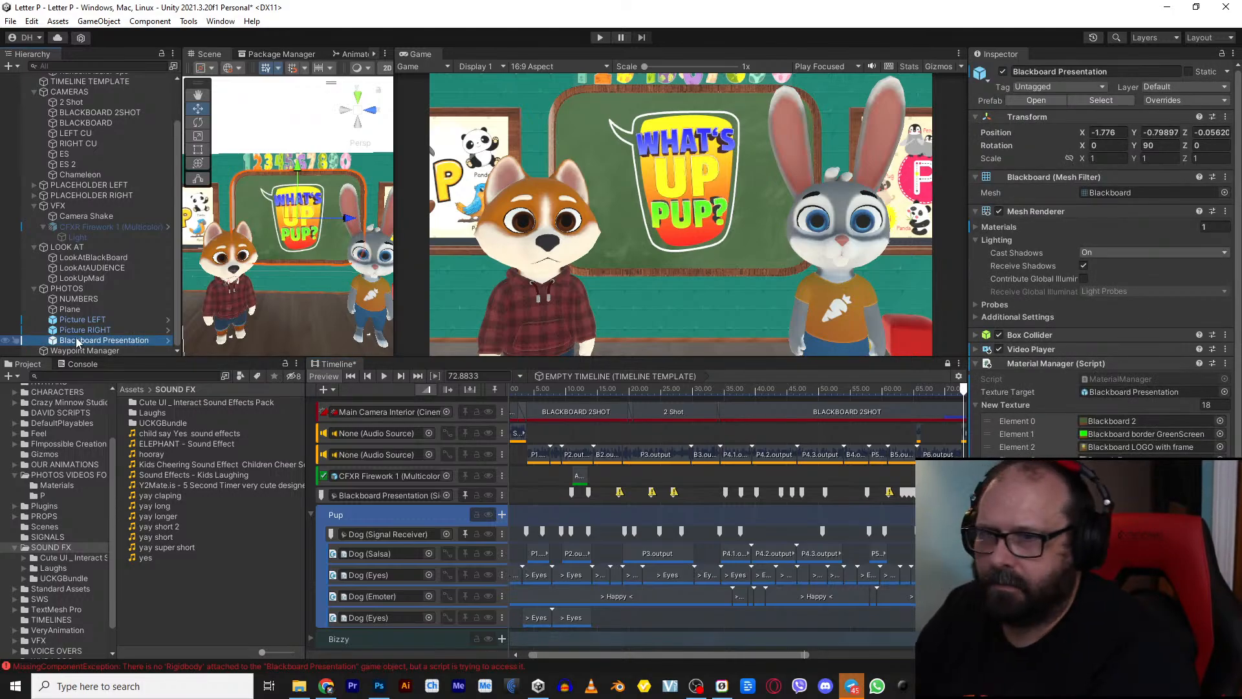
{"action": "scroll", "coordinate": [990, 414], "scroll_direction": "down", "scroll_amount": 5}
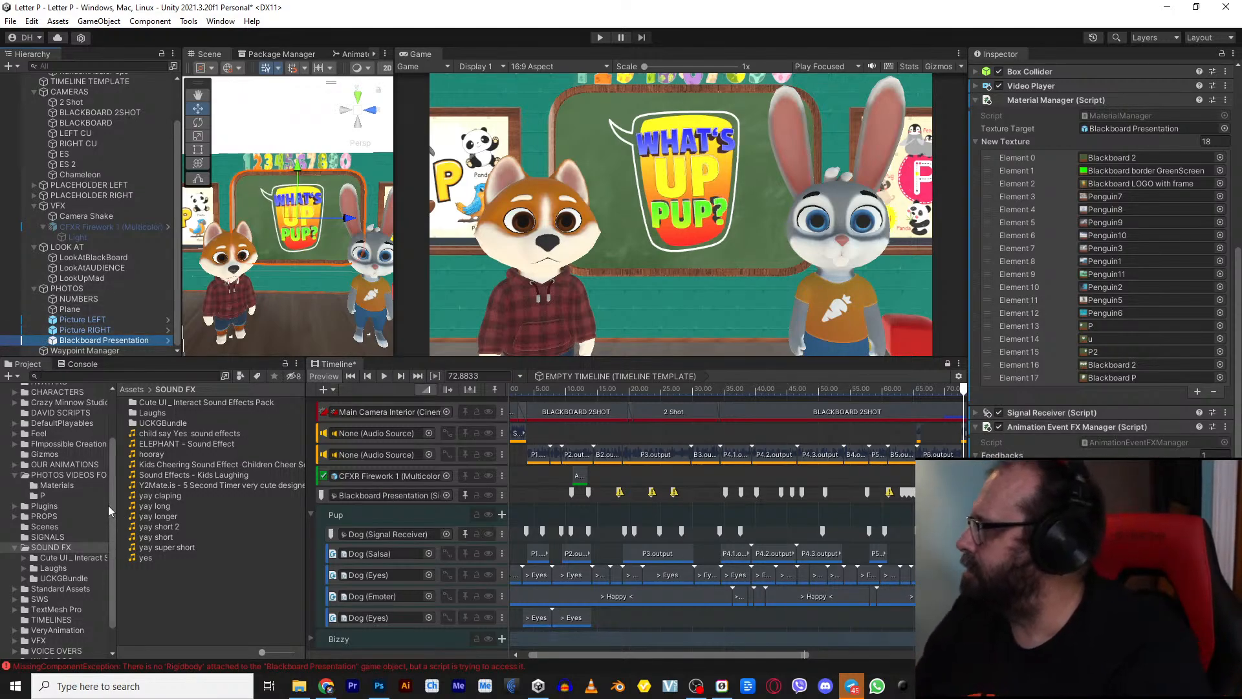
Step: Open the Variants folder under Explosions in the VFX assets' CFXR Prefabs and find the firework prefabs
{"action": "scroll", "coordinate": [65, 557], "scroll_direction": "down", "scroll_amount": 2}
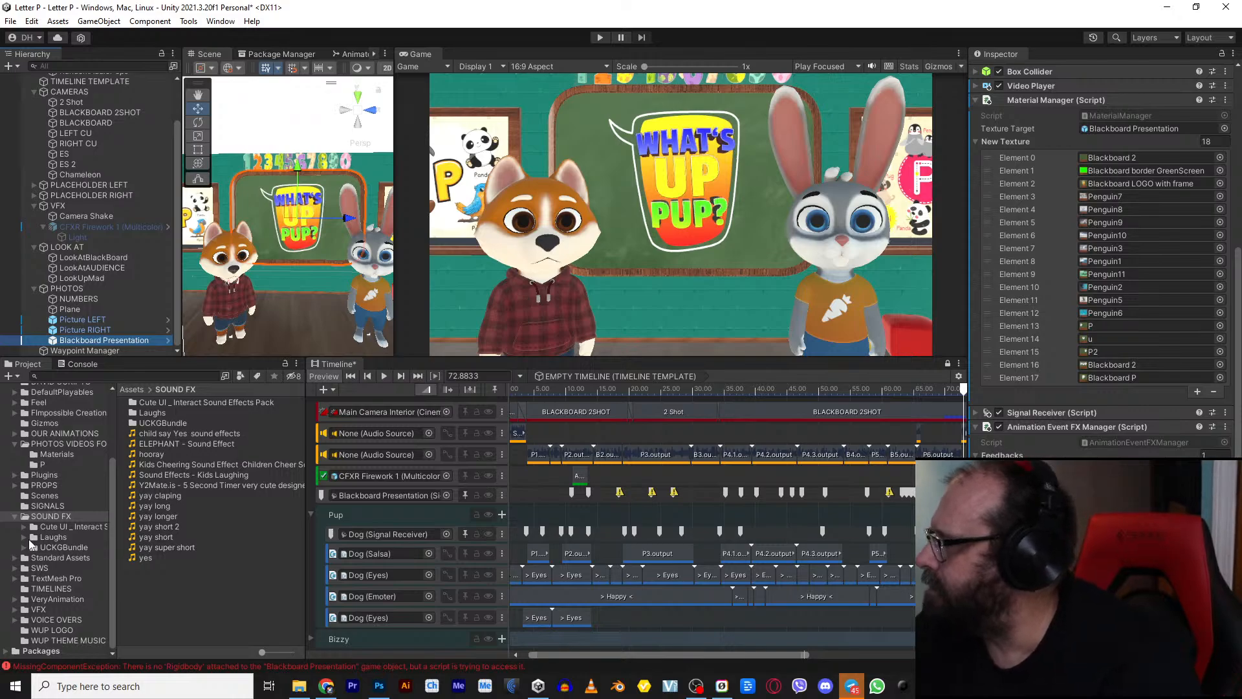
{"action": "left_click", "coordinate": [16, 610]}
{"action": "scroll", "coordinate": [77, 589], "scroll_direction": "down", "scroll_amount": 4}
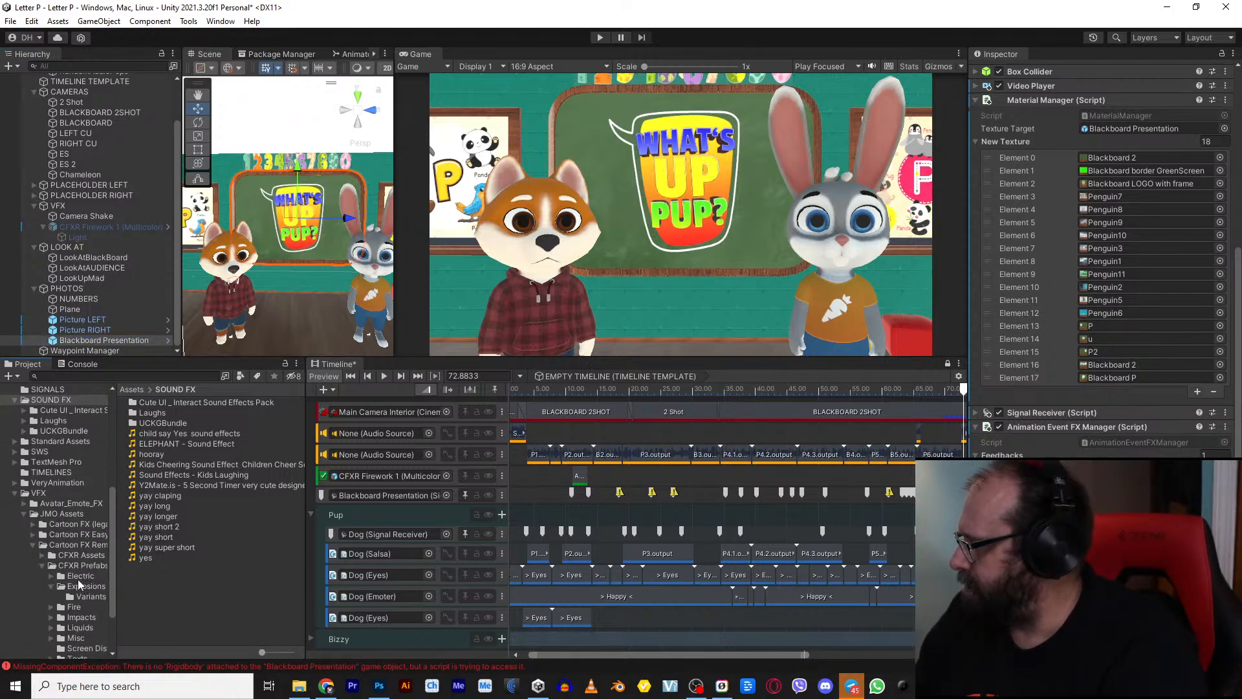
{"action": "left_click", "coordinate": [83, 566]}
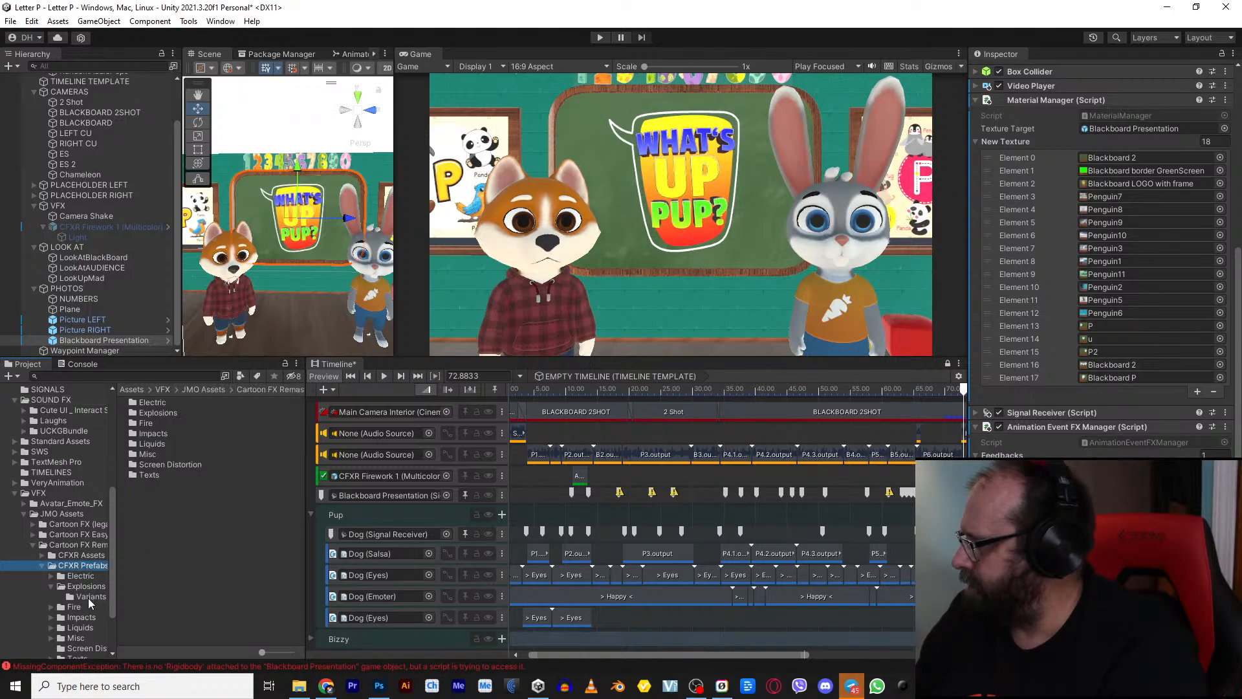
{"action": "left_click", "coordinate": [88, 596]}
{"action": "scroll", "coordinate": [249, 550], "scroll_direction": "down", "scroll_amount": 2}
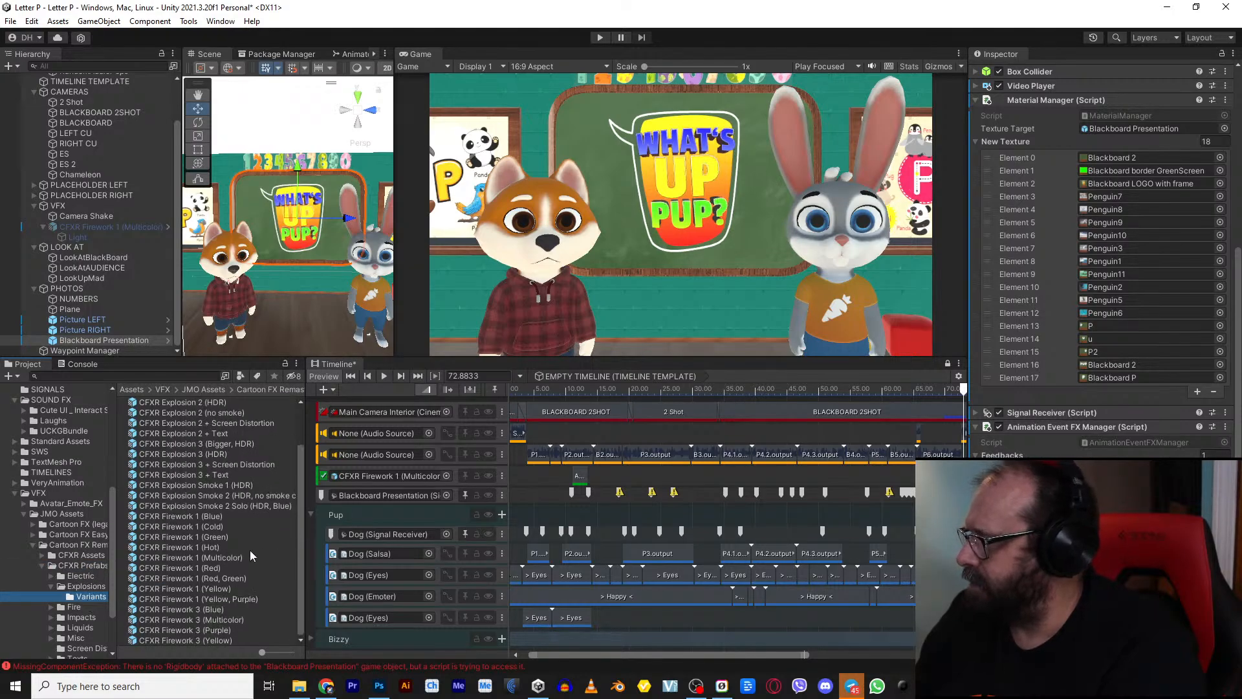
Step: Add all prefabs from CFXR Firework 1 (Blue) through CFXR Firework 3 (Yellow) as children of Blackboard Presentation
{"action": "left_click", "coordinate": [208, 516]}
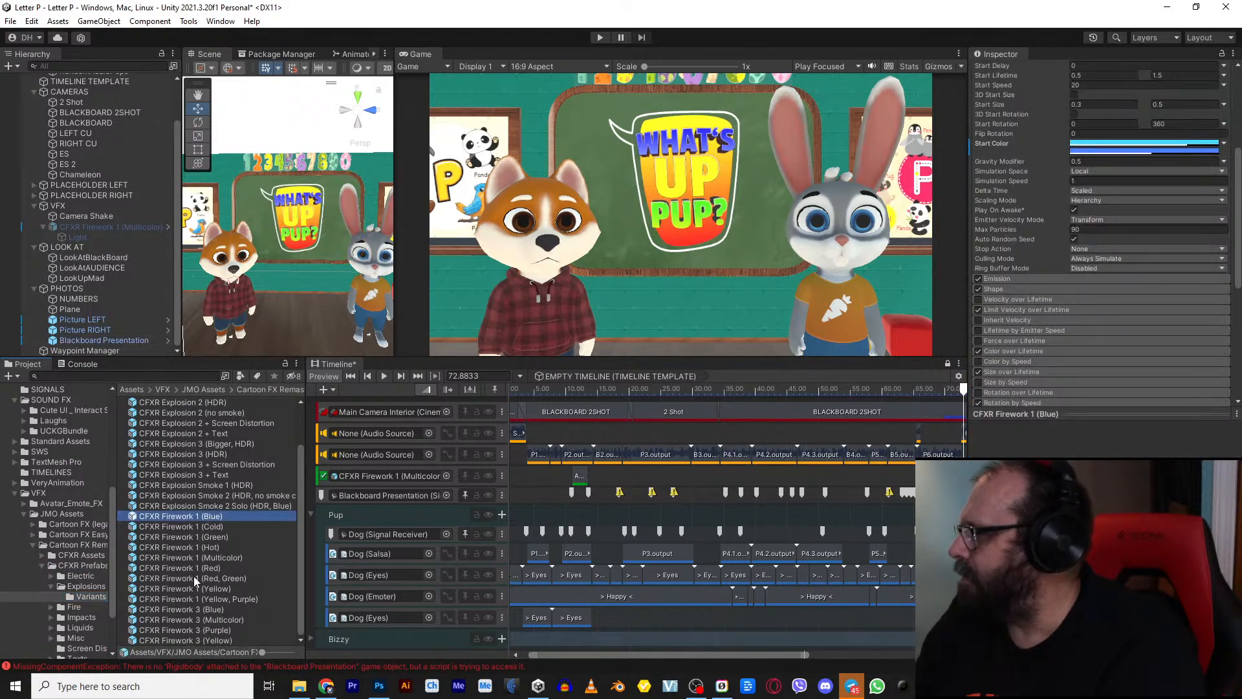
{"action": "left_click", "coordinate": [163, 640], "text": "shift"}
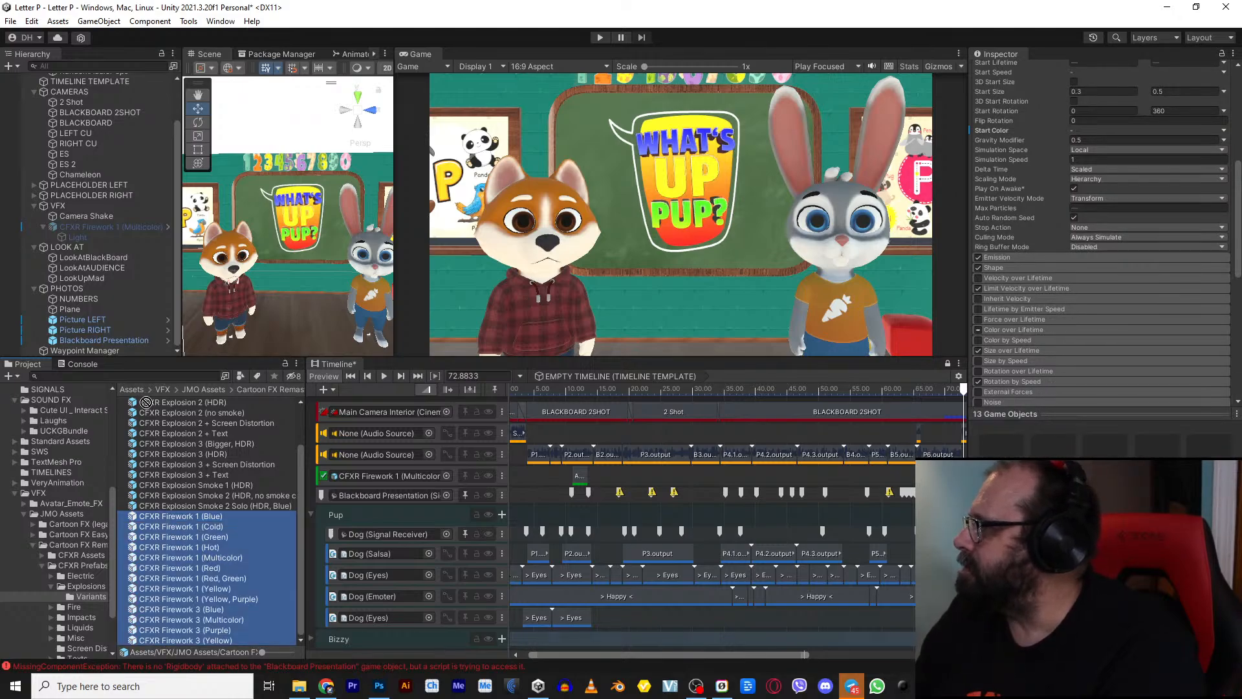
{"action": "left_click_drag", "start_coordinate": [146, 402], "coordinate": [103, 339]}
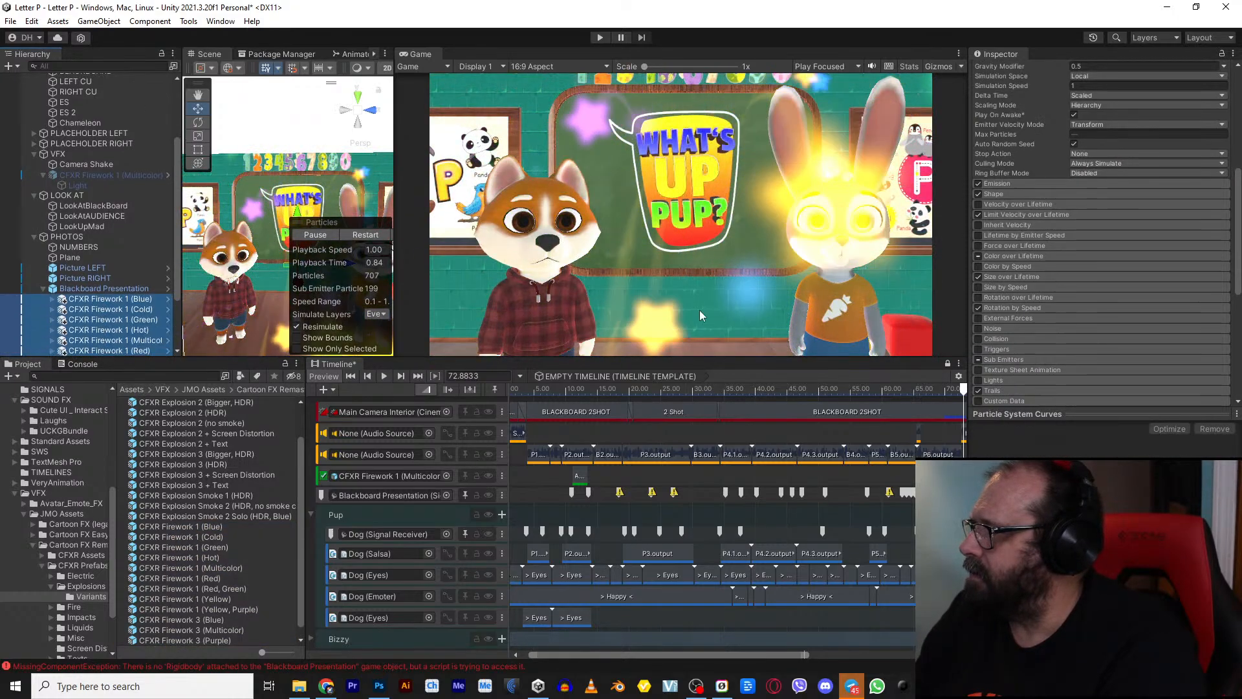
{"action": "scroll", "coordinate": [1124, 160], "scroll_direction": "up", "scroll_amount": 5}
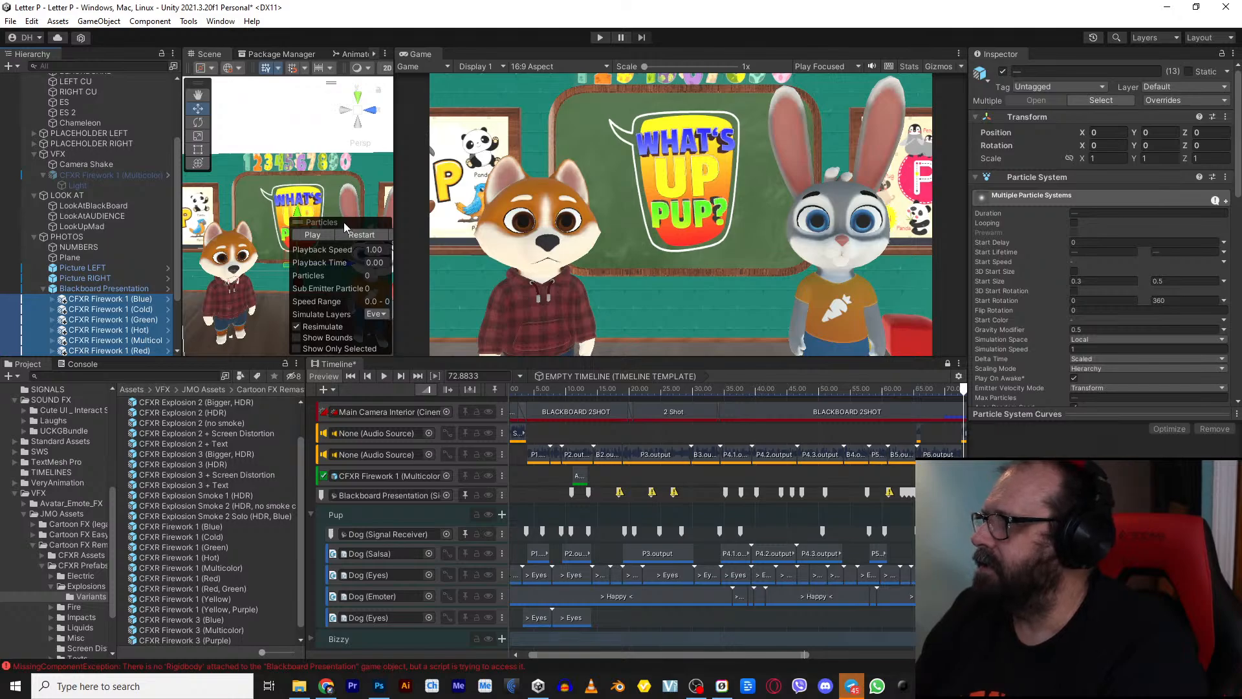
Step: Raise the selected firework effects to a Y position of 0.844 and preview their particle playback in front of the blackboard
{"action": "left_click_drag", "start_coordinate": [399, 220], "coordinate": [733, 223]}
{"action": "left_click", "coordinate": [608, 235]}
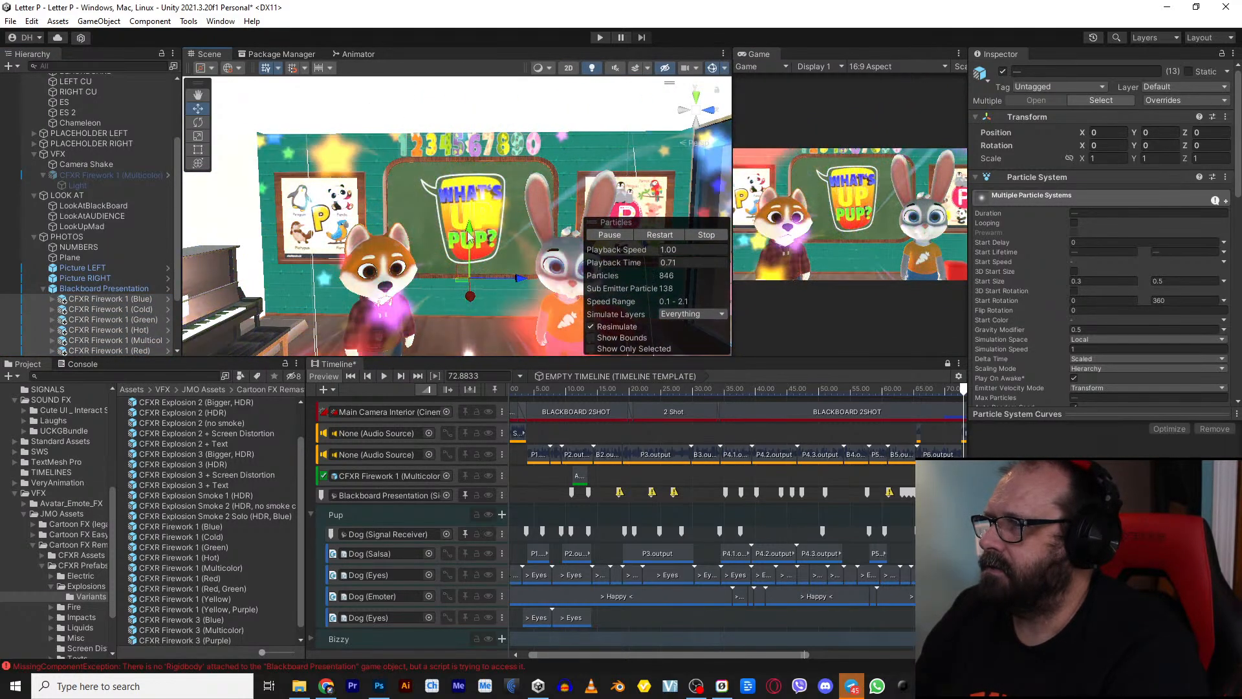
{"action": "left_click_drag", "start_coordinate": [471, 207], "coordinate": [481, 170]}
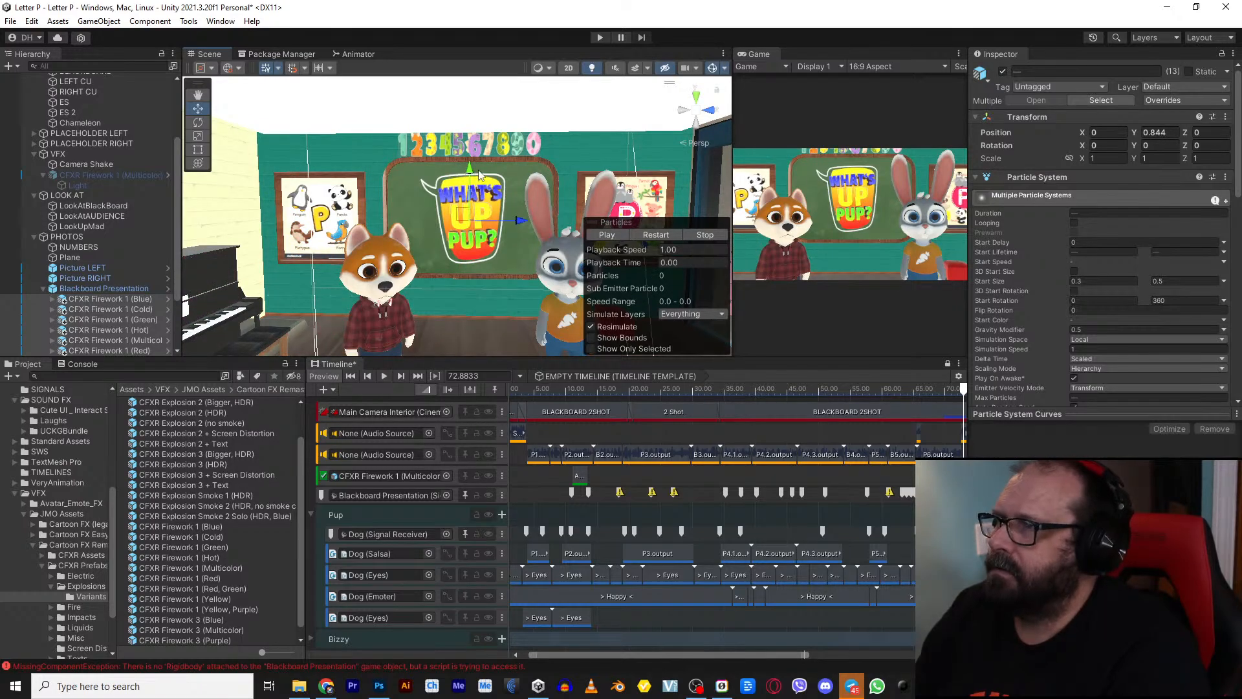
{"action": "left_click", "coordinate": [595, 235]}
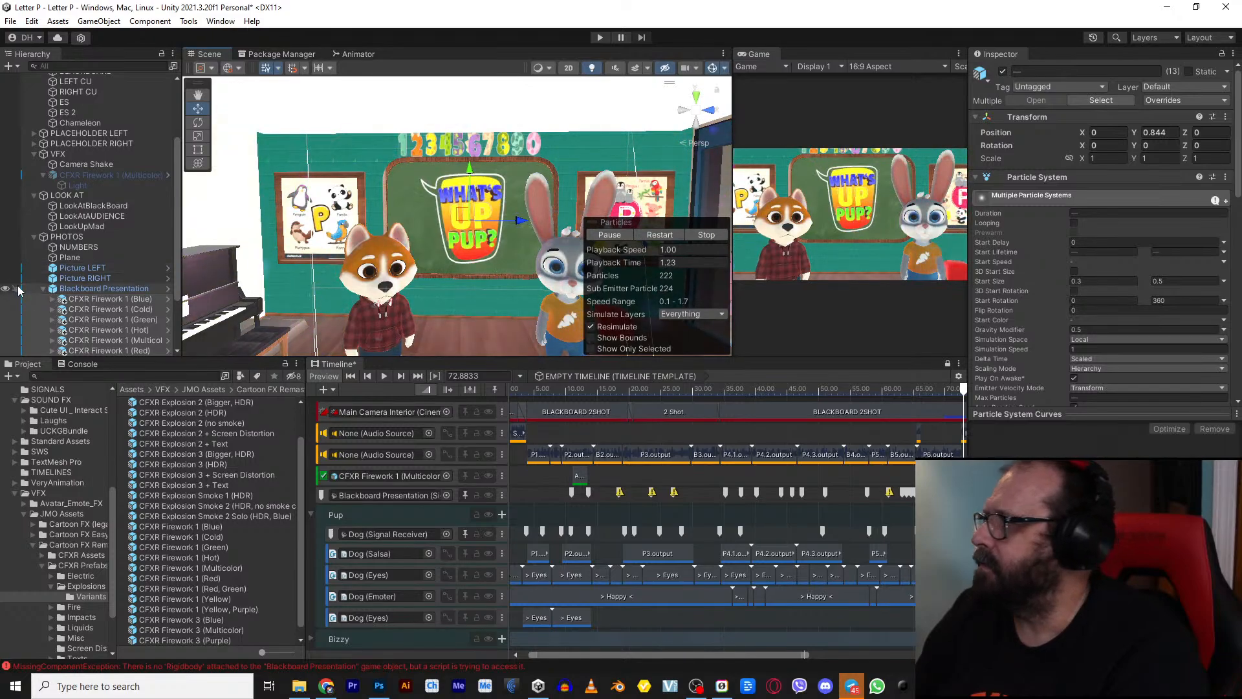
Step: Deactivate all the selected firework effects and collapse the Blackboard Presentation object
{"action": "left_click", "coordinate": [1001, 72]}
{"action": "left_click", "coordinate": [42, 288]}
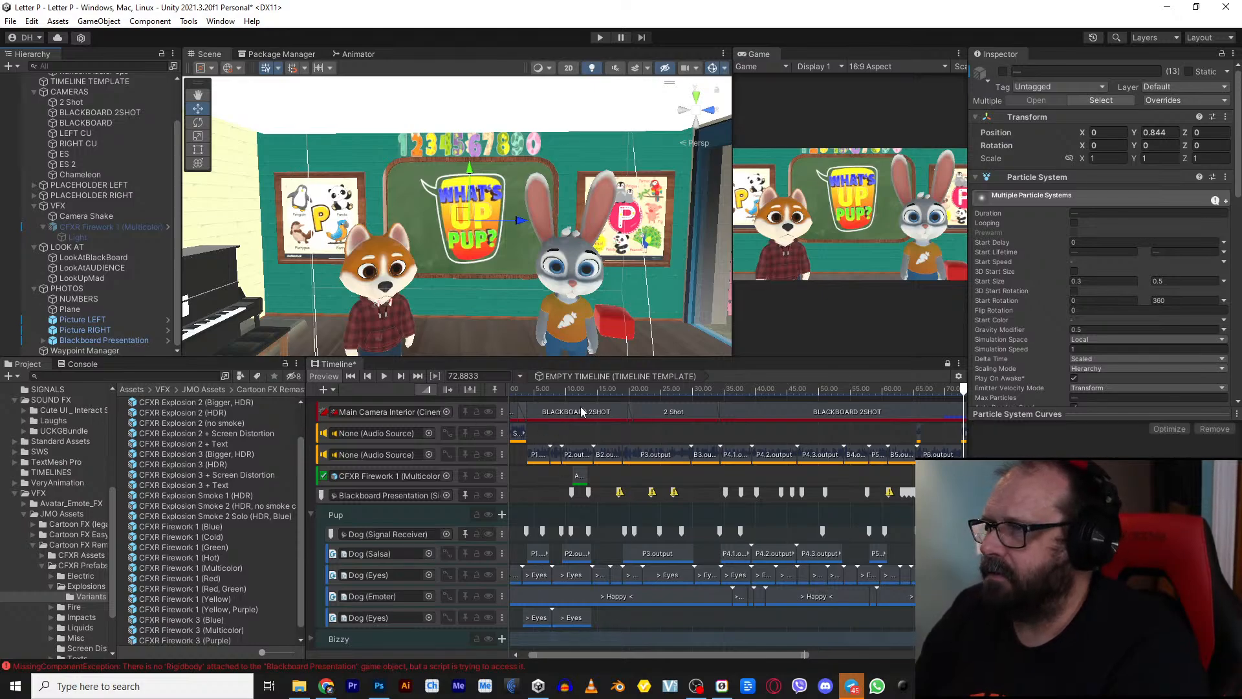
Step: Return to the start of the timeline and look over its camera, signal and dialogue clips, including P3.output
{"action": "left_click", "coordinate": [582, 387]}
{"action": "scroll", "coordinate": [635, 467], "scroll_direction": "down", "scroll_amount": 2}
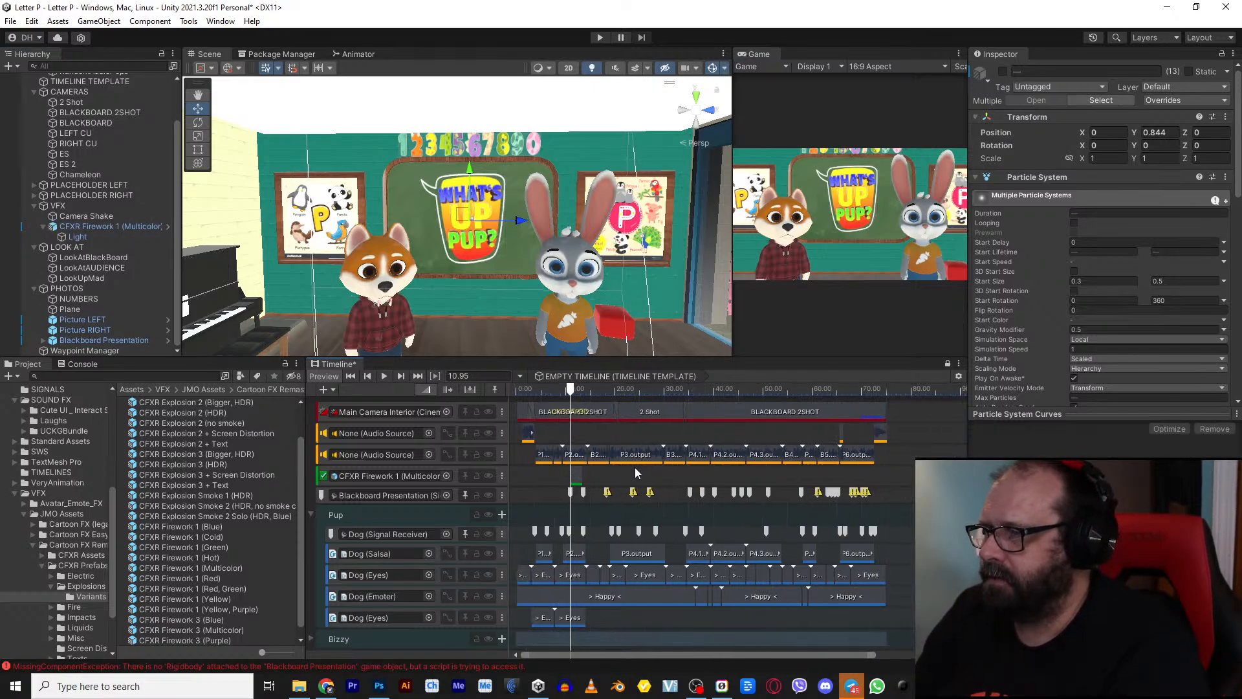
{"action": "left_click_drag", "start_coordinate": [568, 396], "coordinate": [514, 414]}
{"action": "scroll", "coordinate": [634, 542], "scroll_direction": "down", "scroll_amount": 1}
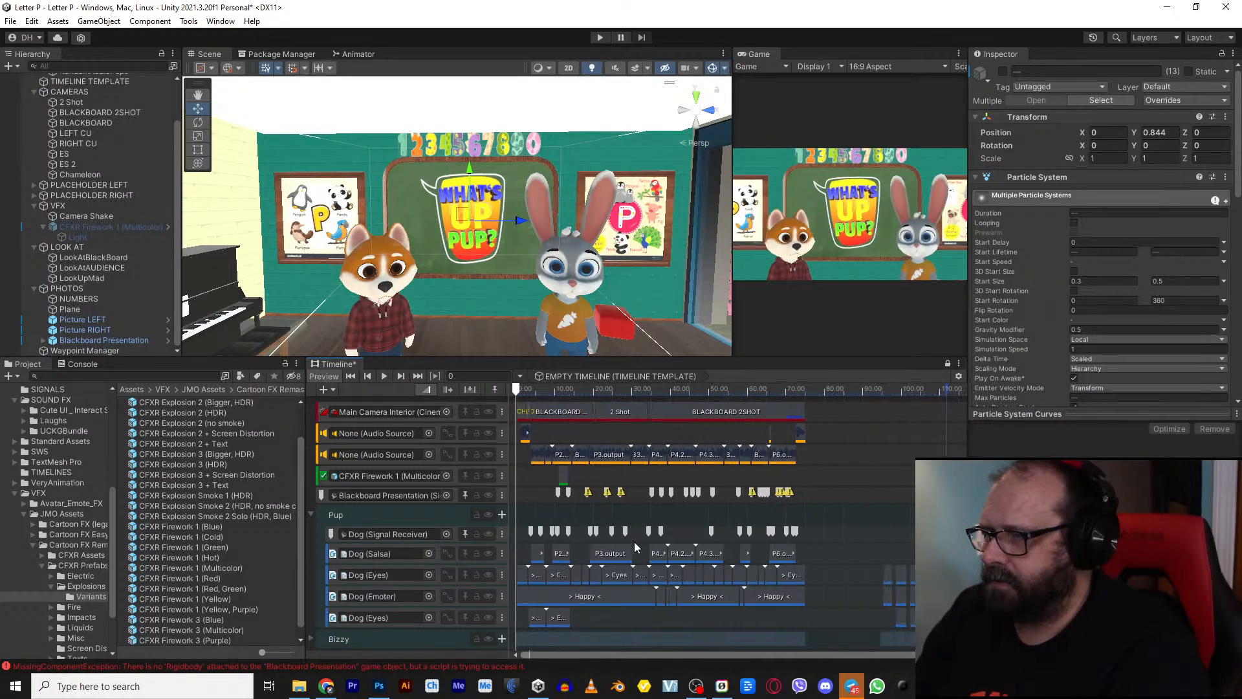
{"action": "scroll", "coordinate": [634, 550], "scroll_direction": "up", "scroll_amount": 2}
{"action": "middle_click_drag", "start_coordinate": [600, 555], "coordinate": [696, 548]}
{"action": "left_click", "coordinate": [697, 547]}
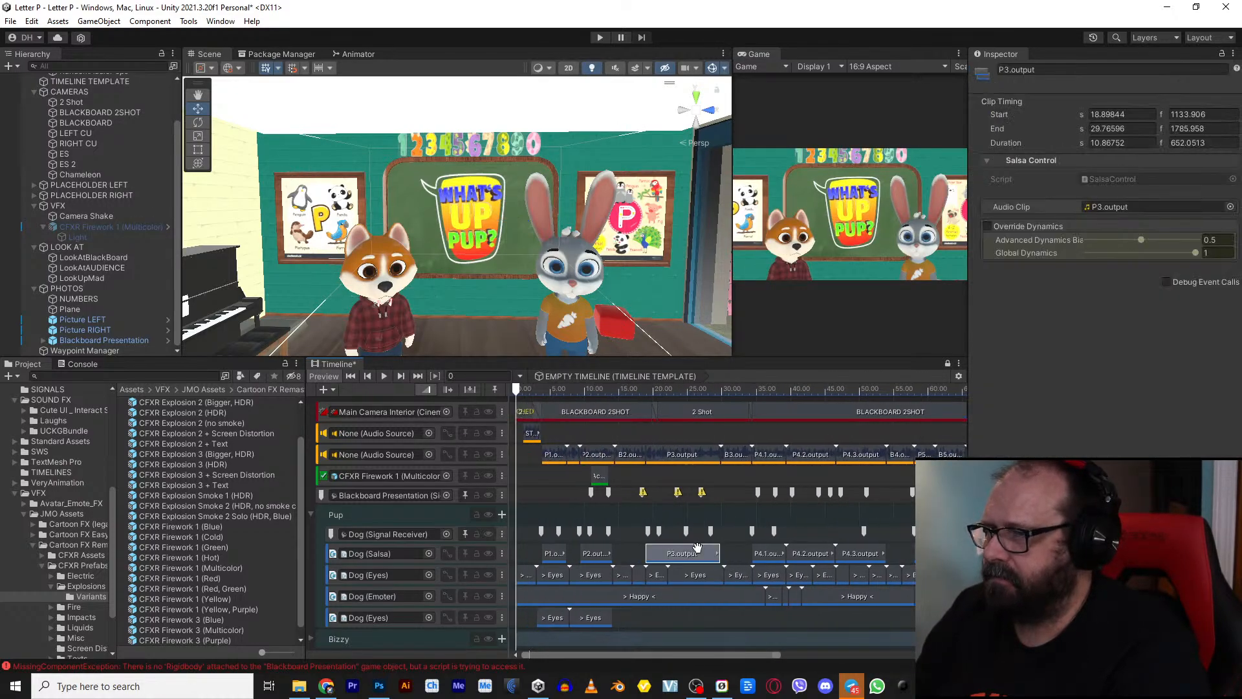
{"action": "scroll", "coordinate": [714, 509], "scroll_direction": "down", "scroll_amount": 3}
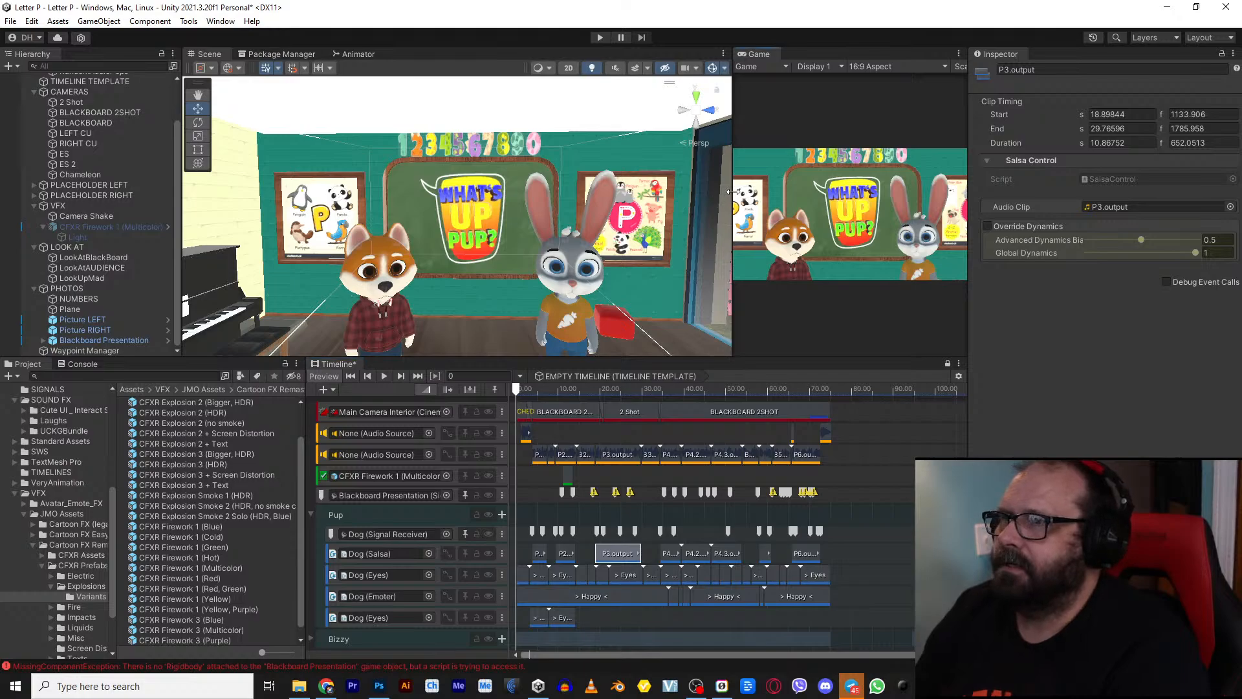
Step: Enlarge the Game view and delete the 2 Shot clip and the BLACKBOARD 2SHOT clip after it from the camera track
{"action": "left_click_drag", "start_coordinate": [731, 192], "coordinate": [355, 194]}
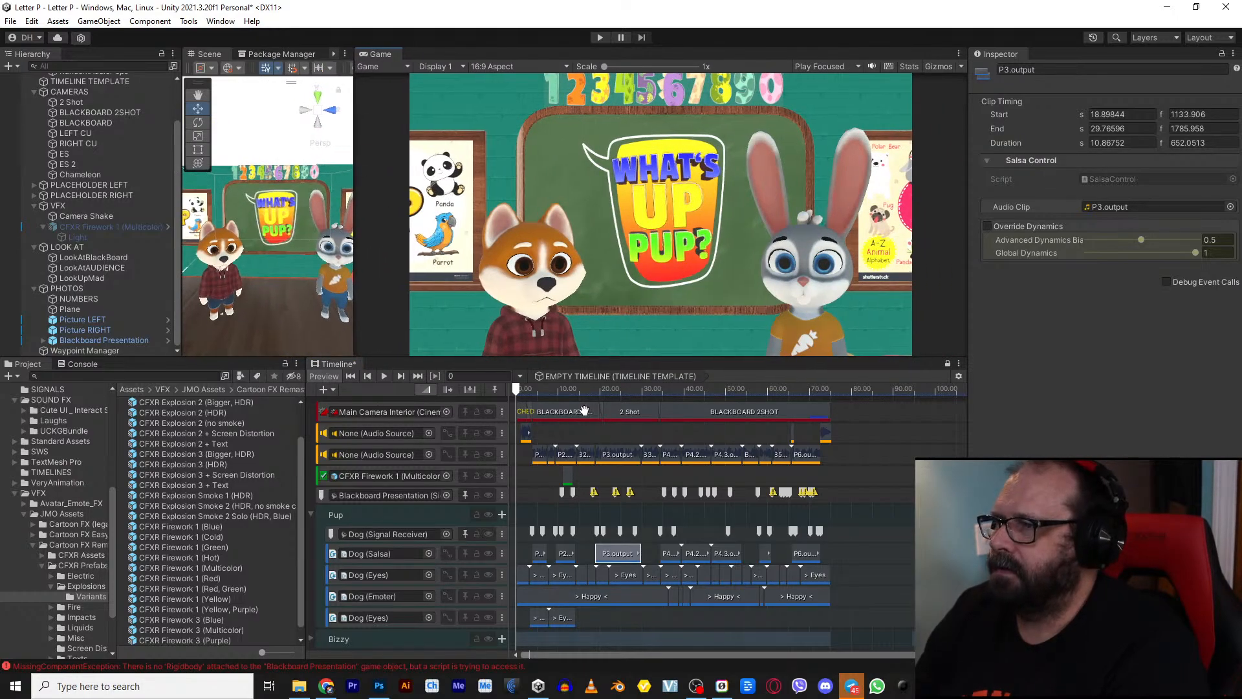
{"action": "mouse_move", "coordinate": [569, 394]}
{"action": "left_mouse_down"}
{"action": "mouse_move", "coordinate": [720, 391]}
{"action": "mouse_move", "coordinate": [524, 392]}
{"action": "mouse_move", "coordinate": [592, 391]}
{"action": "left_mouse_up"}
{"action": "left_click", "coordinate": [625, 406]}
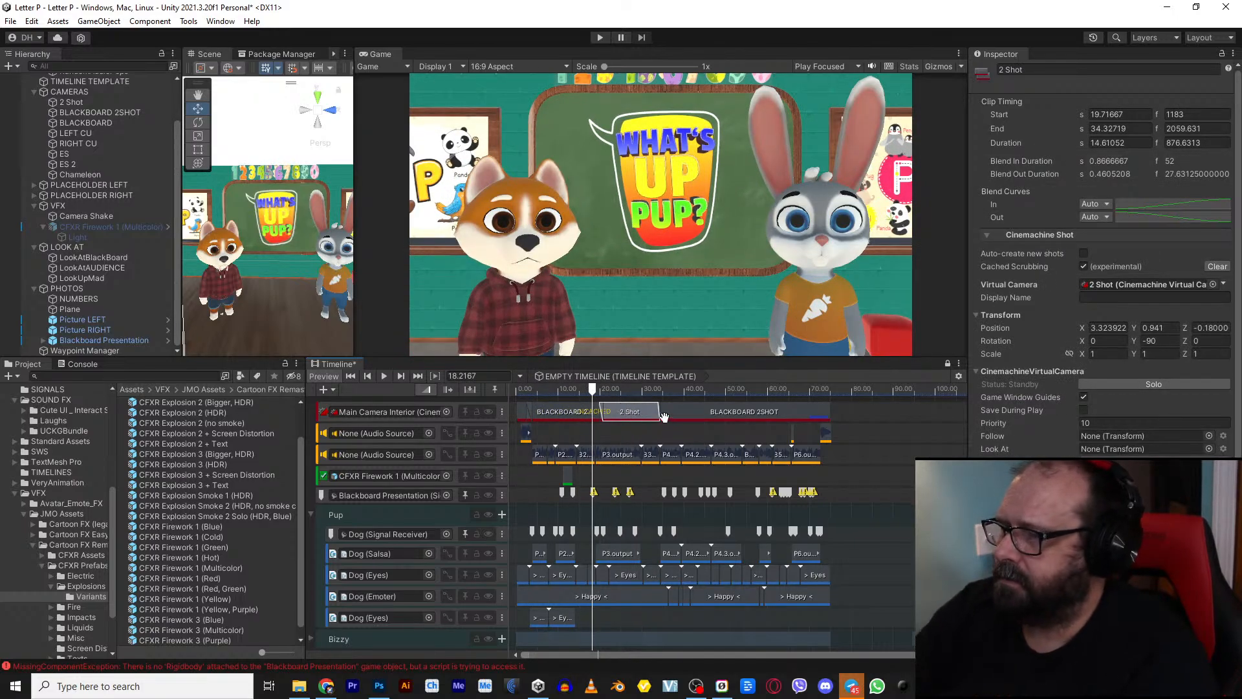
{"action": "key", "text": "Delete"}
{"action": "left_click", "coordinate": [689, 410]}
{"action": "key", "text": "Delete"}
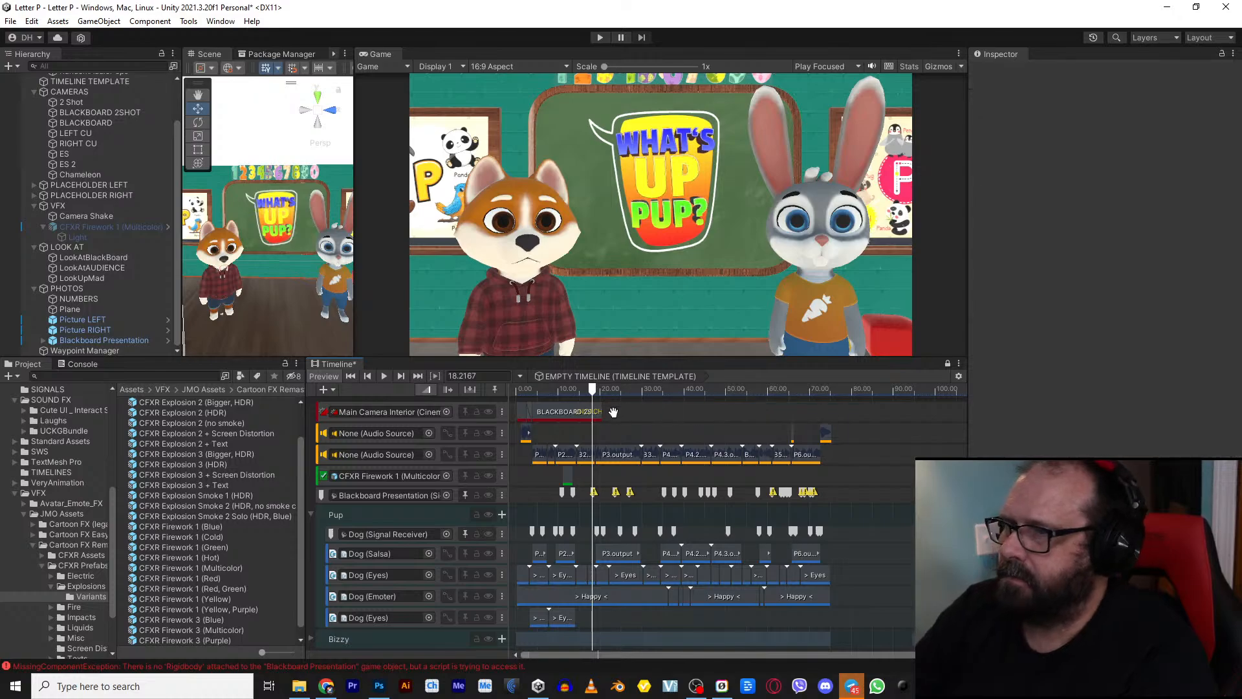
Step: Extend the remaining BLACKBOARD 2SHOT camera clip to the end of the episode and save the scene
{"action": "left_click_drag", "start_coordinate": [602, 411], "coordinate": [833, 394]}
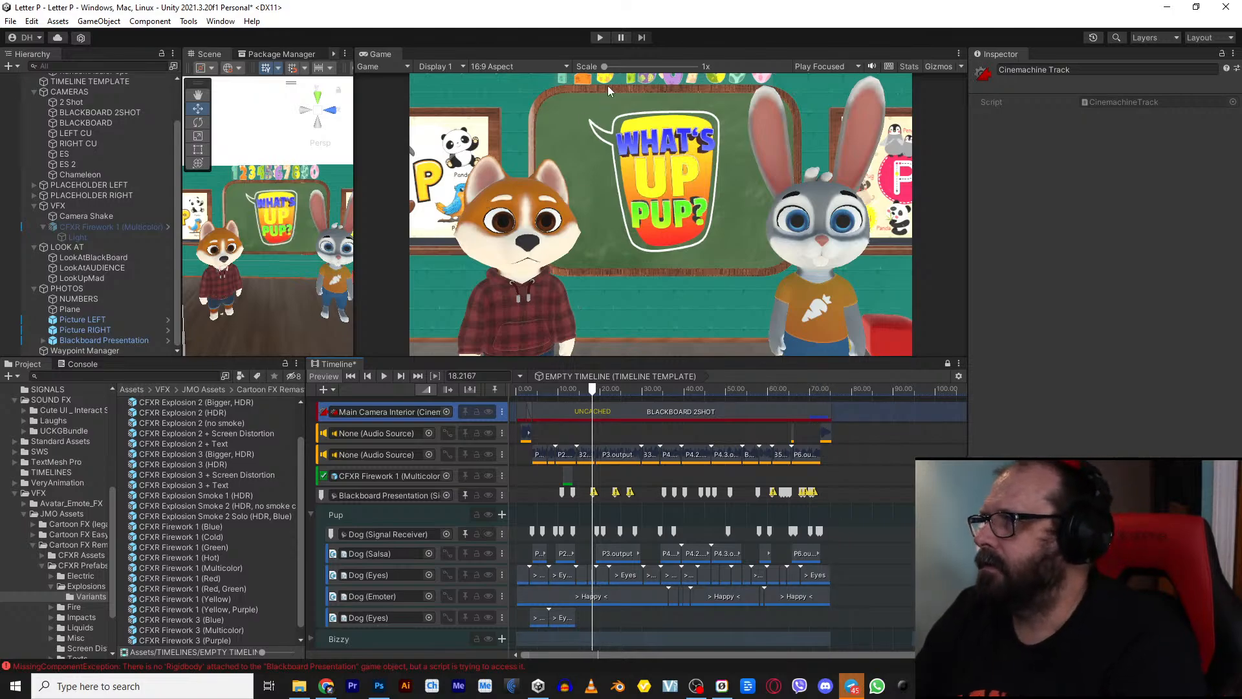
{"action": "left_click", "coordinate": [10, 20]}
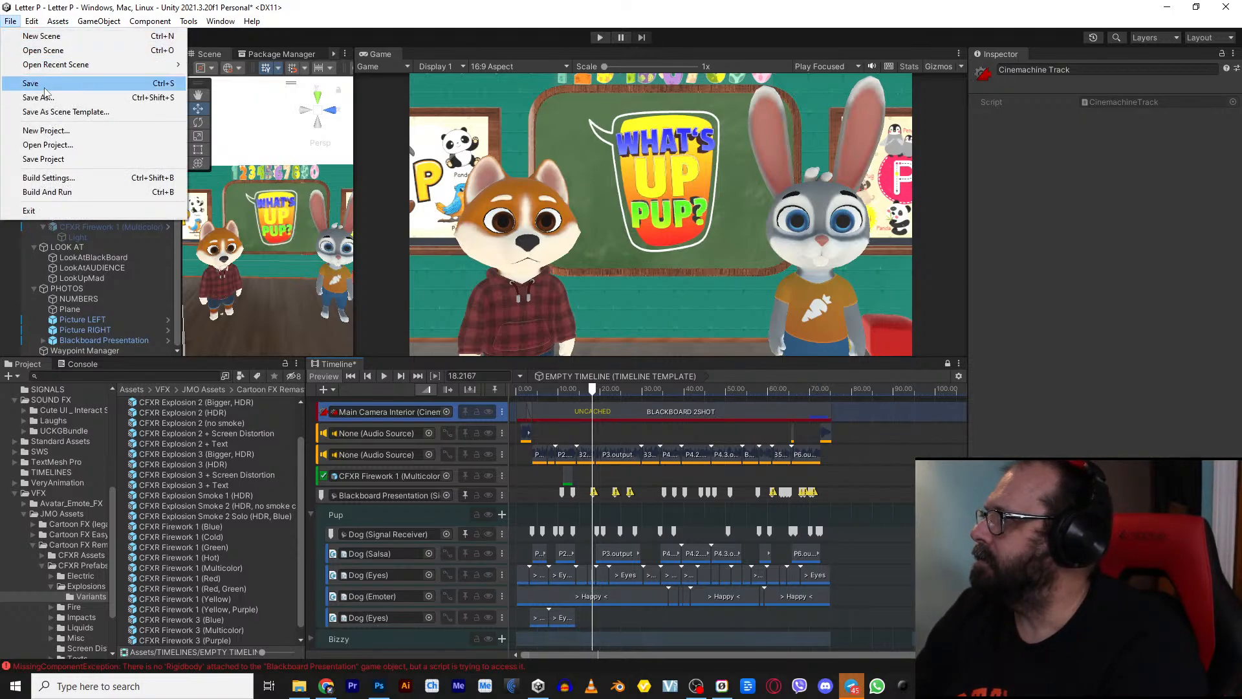
{"action": "left_click", "coordinate": [44, 87]}
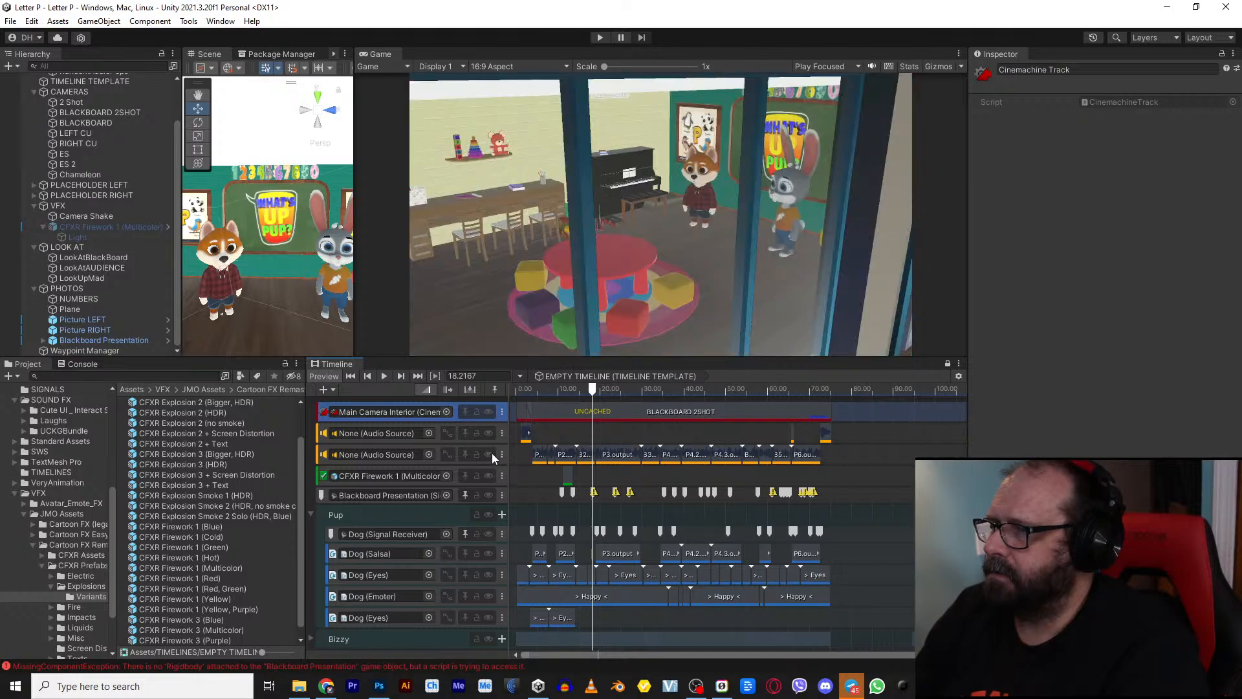
Step: Mute the dialogue audio track and play-test the scene through the penguin picture
{"action": "left_click", "coordinate": [489, 454]}
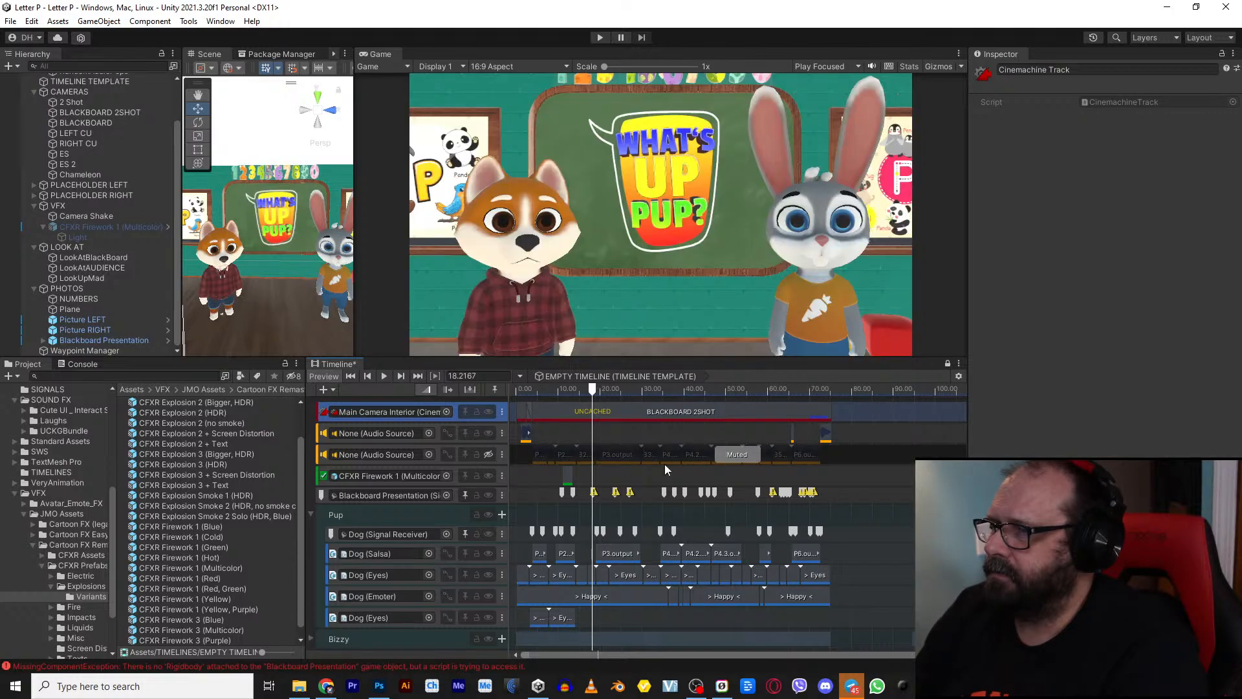
{"action": "left_click", "coordinate": [601, 37]}
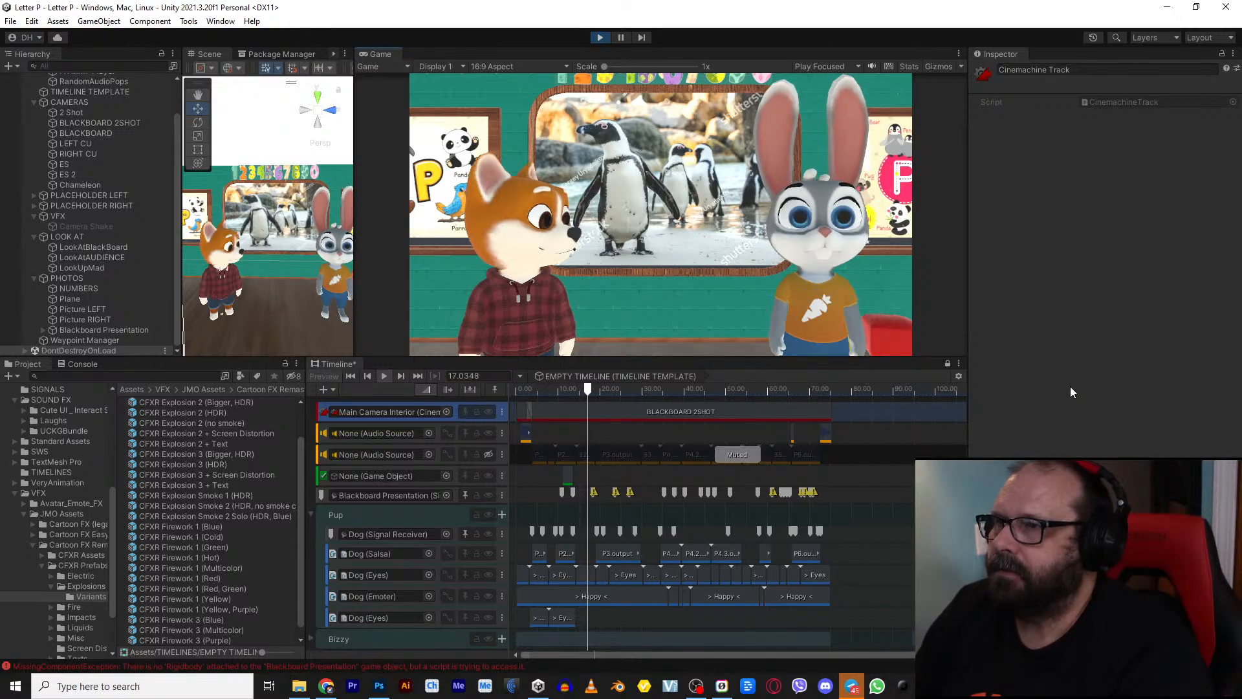
{"action": "left_click", "coordinate": [600, 37]}
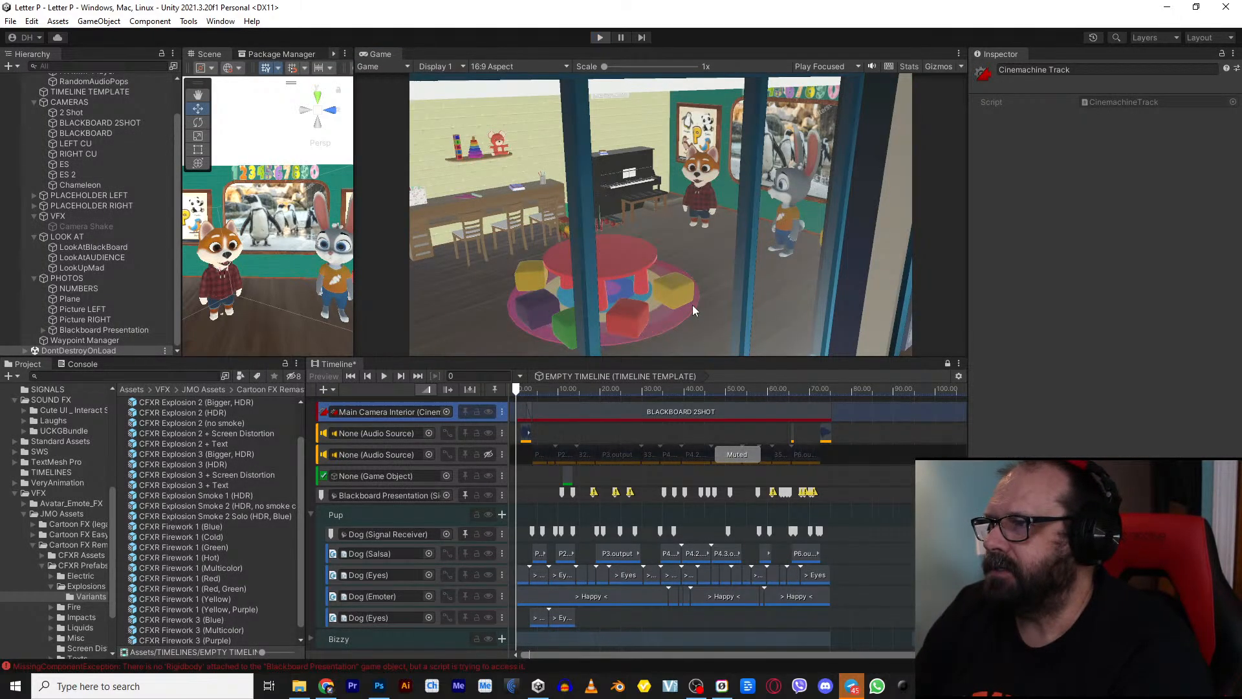
Step: Unmute the dialogue audio track and preview the timeline from about 16.5 seconds
{"action": "left_click", "coordinate": [488, 455]}
{"action": "left_click", "coordinate": [586, 391]}
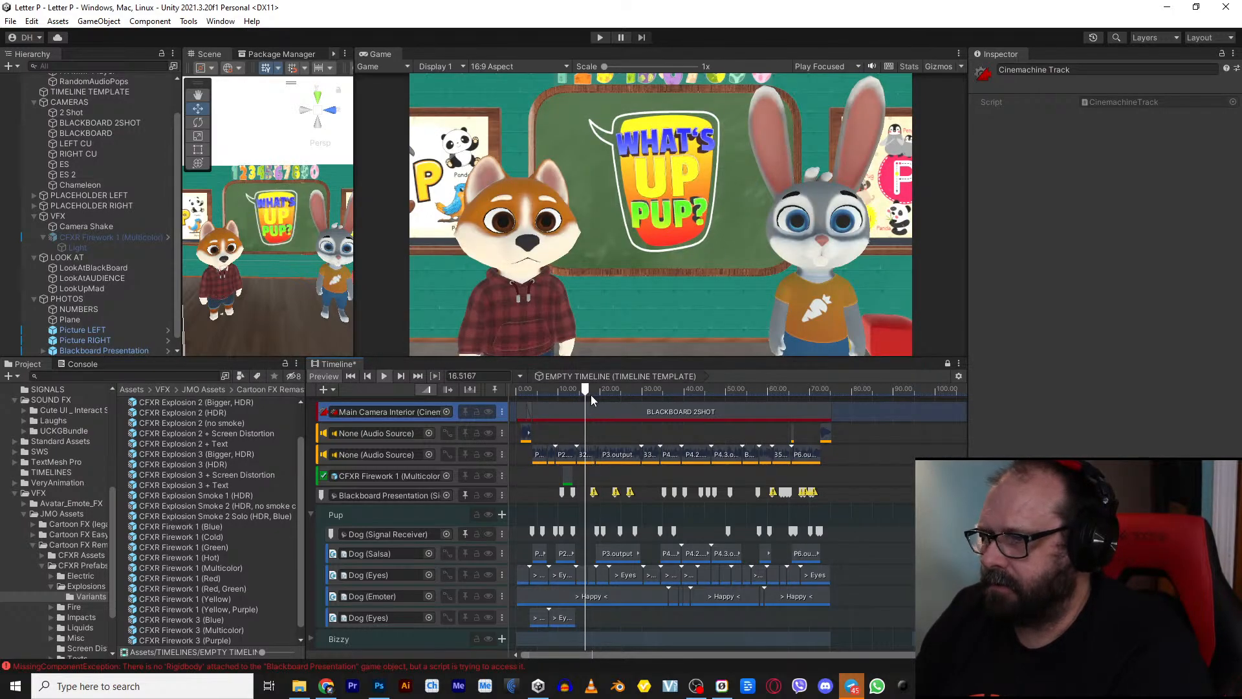
{"action": "key", "text": "space"}
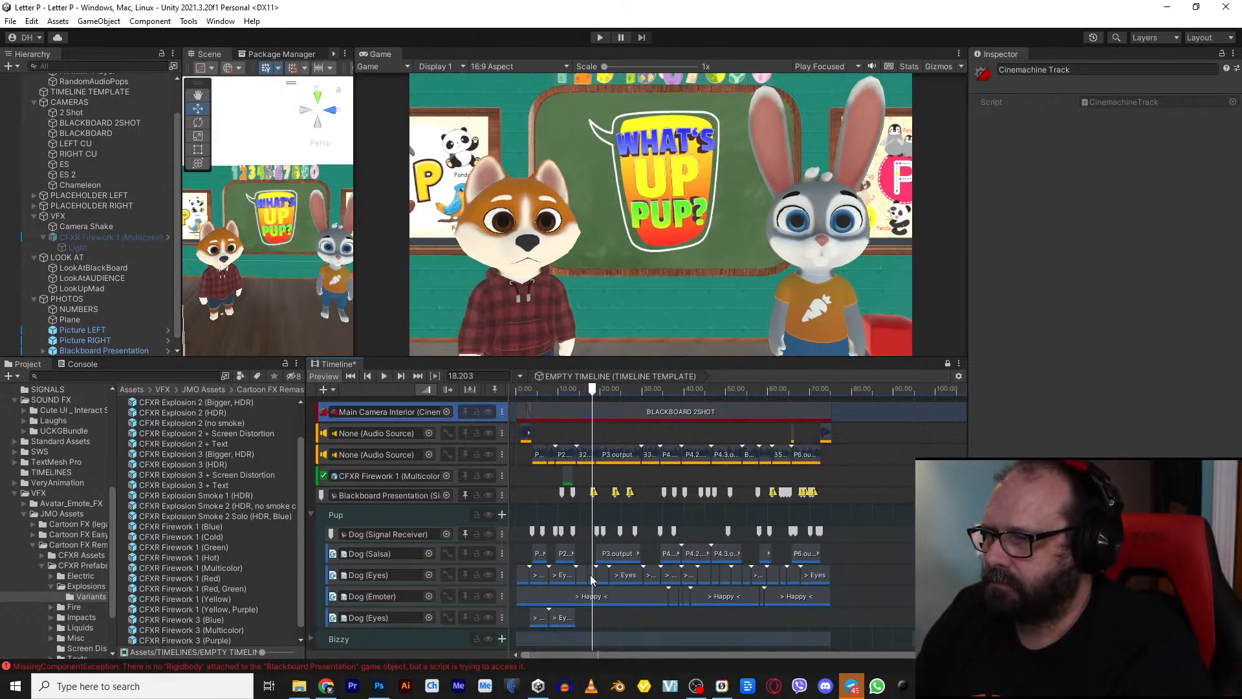
Step: Assign LookAtAUDIENCE to the dog's Eyes clip near 18 seconds, and open the bunny's Eyes clip at the same moment
{"action": "left_click", "coordinate": [590, 574]}
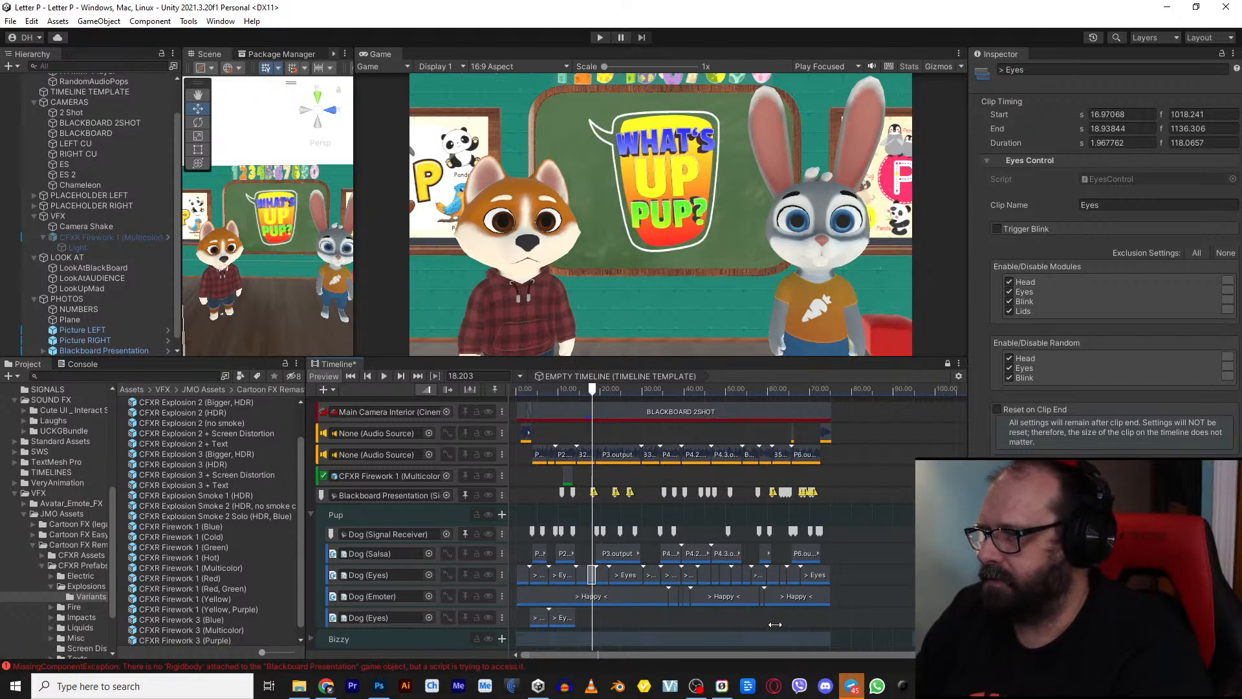
{"action": "left_click", "coordinate": [310, 638]}
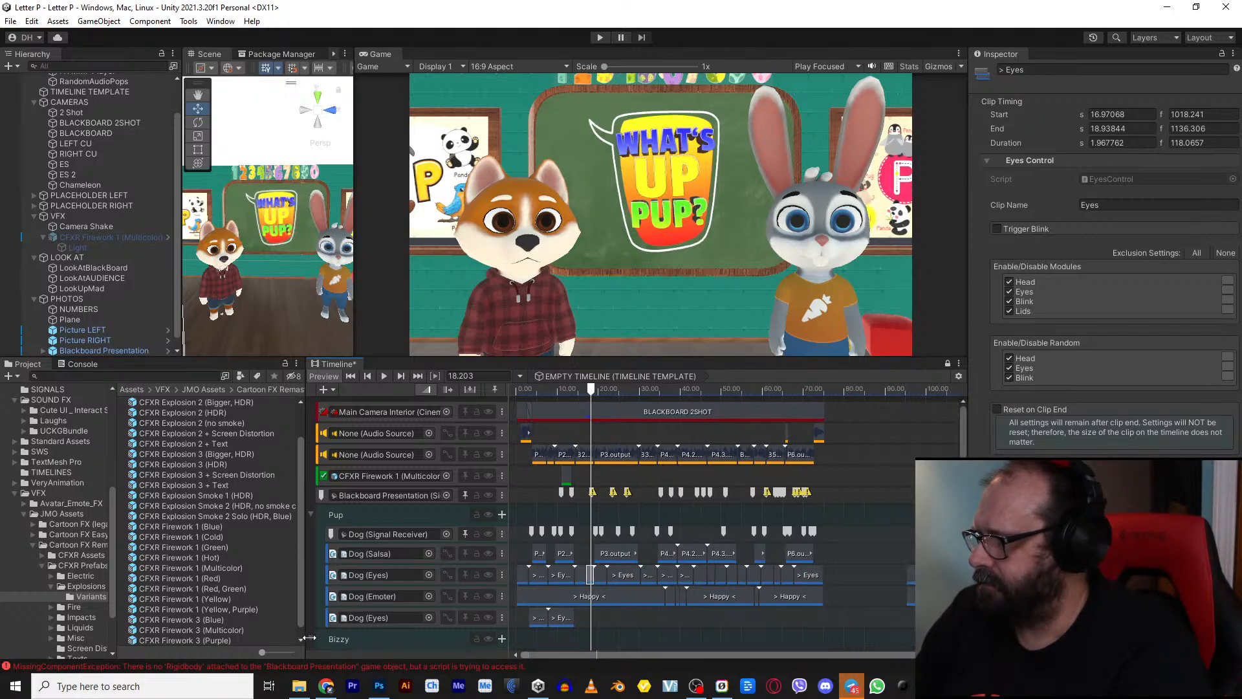
{"action": "scroll", "coordinate": [566, 602], "scroll_direction": "down", "scroll_amount": 3}
{"action": "scroll", "coordinate": [639, 615], "scroll_direction": "up", "scroll_amount": 6}
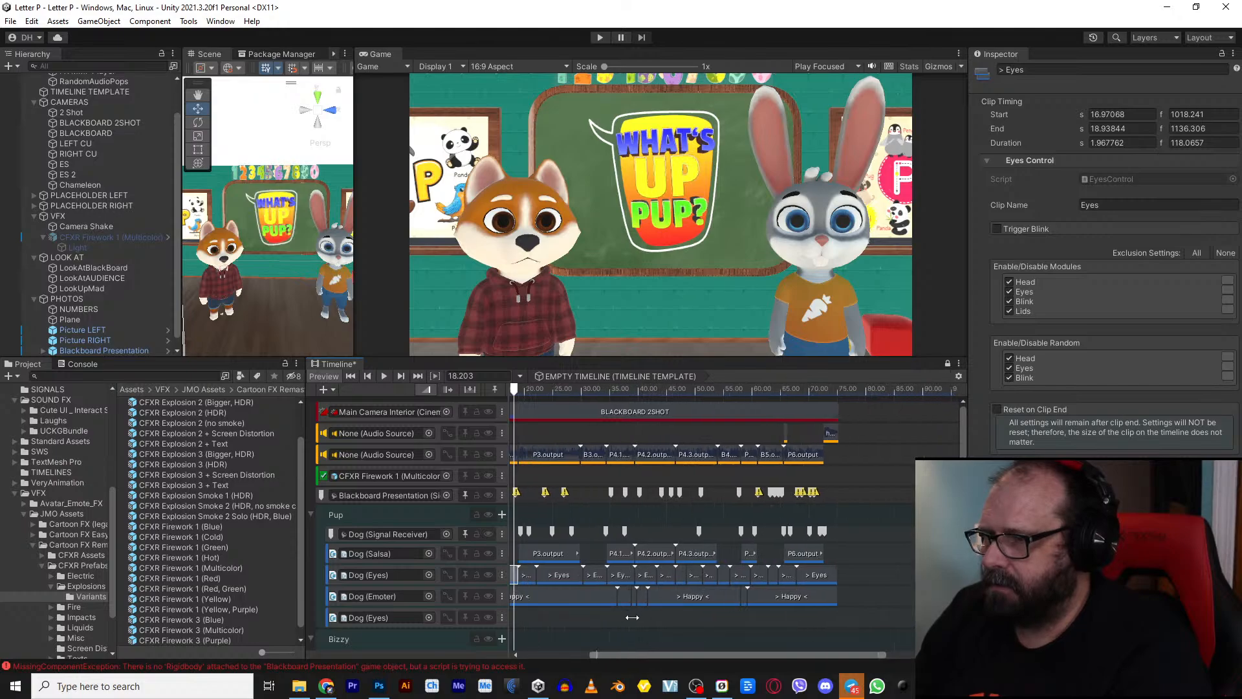
{"action": "middle_click_drag", "start_coordinate": [635, 615], "coordinate": [718, 500]}
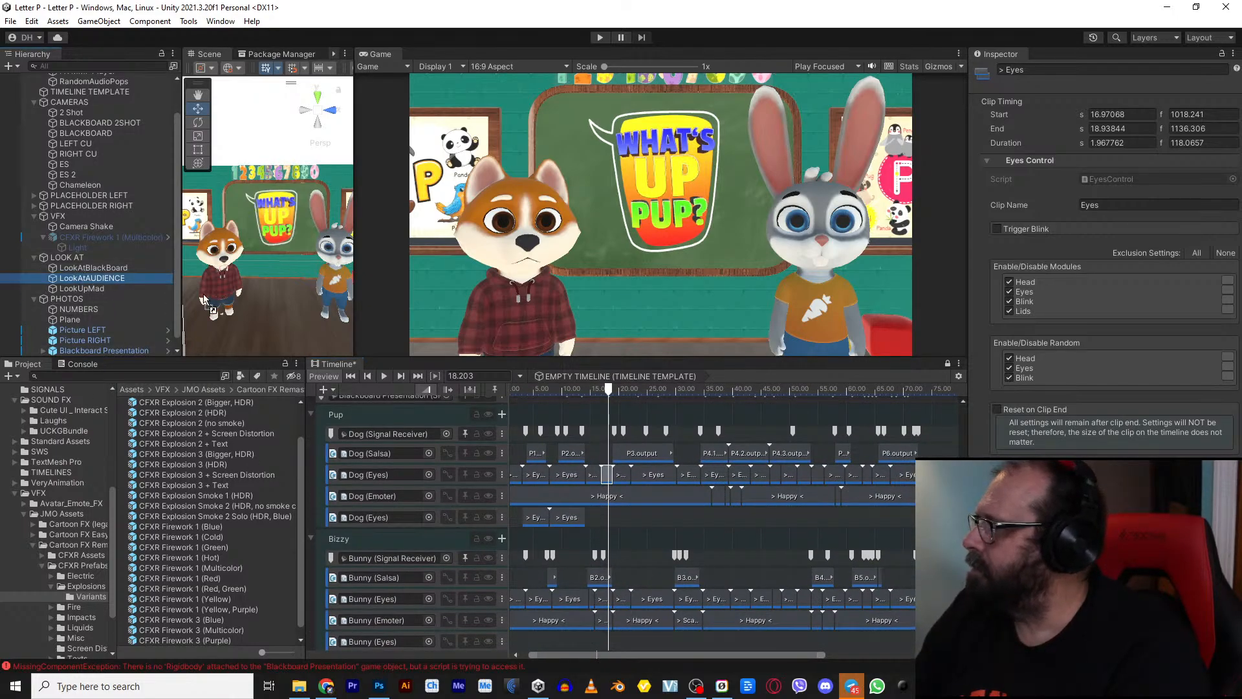
{"action": "left_click", "coordinate": [602, 602]}
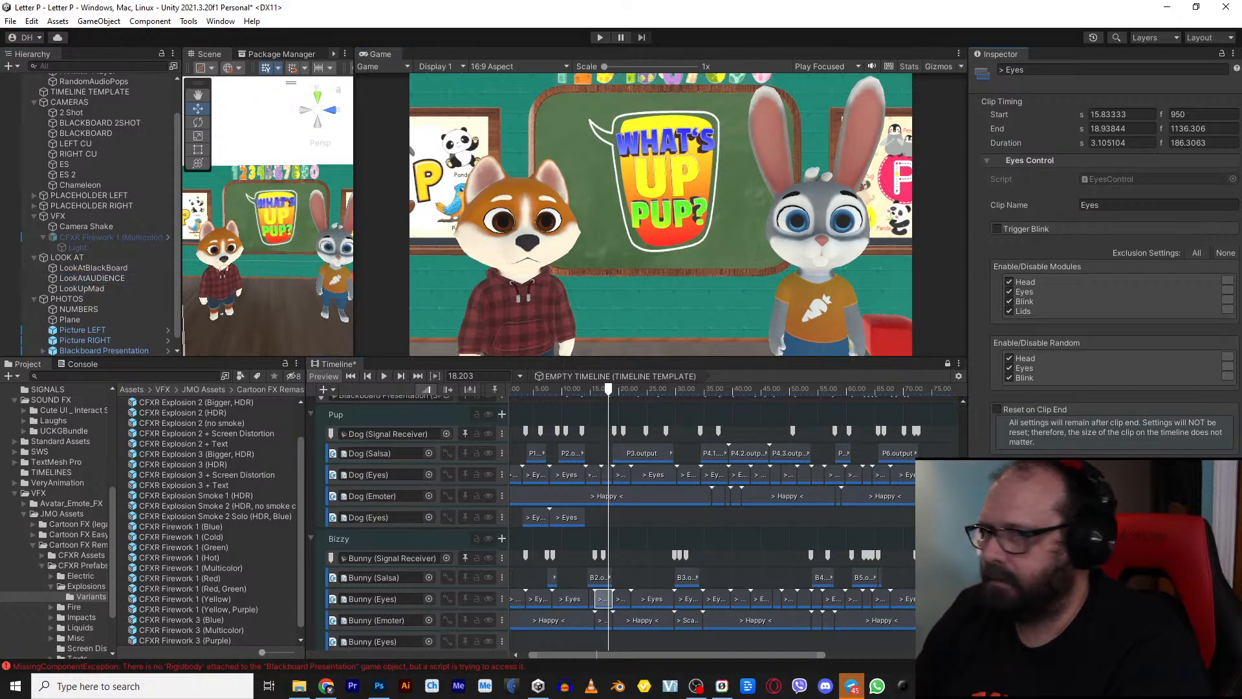
Step: Play-test the scene from about the 12-second mark and check where both characters look
{"action": "left_click", "coordinate": [598, 39]}
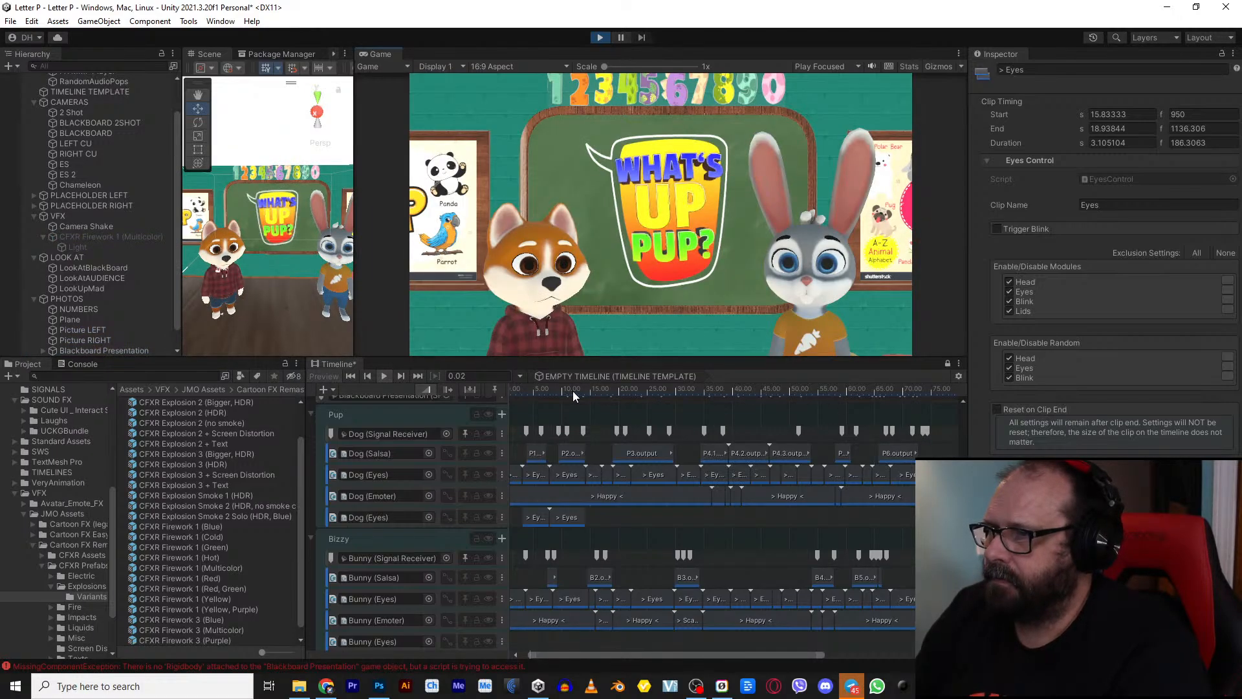
{"action": "left_click", "coordinate": [572, 390]}
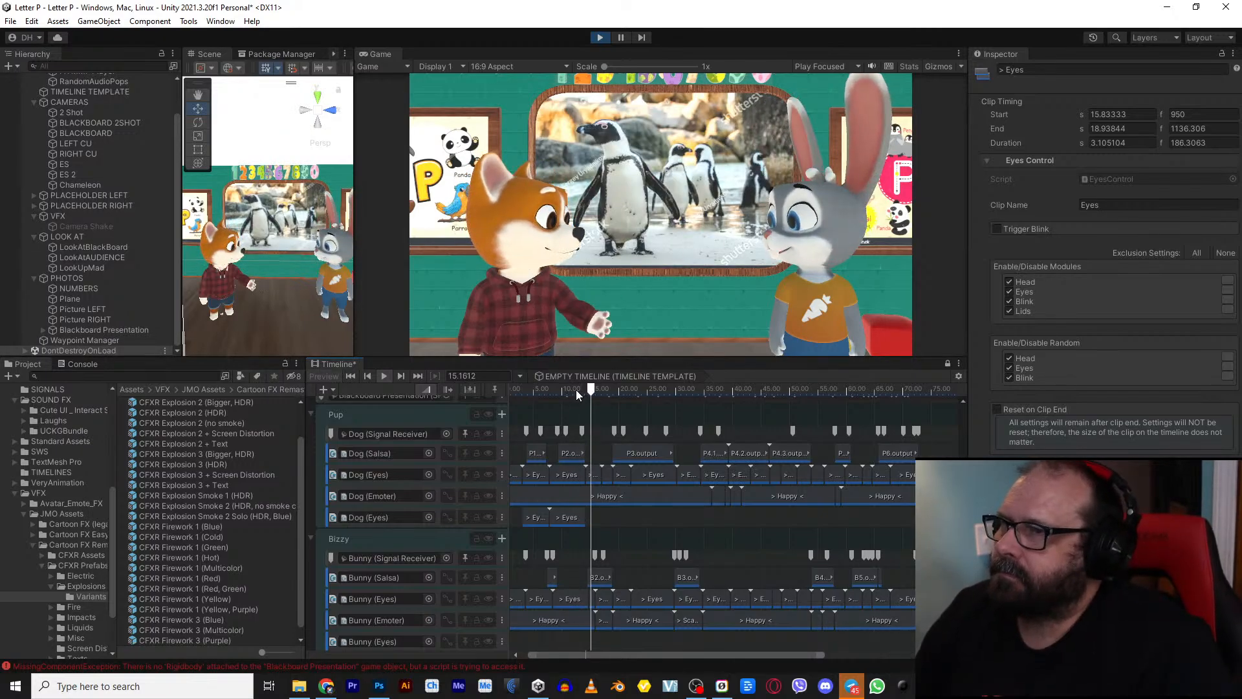
{"action": "scroll", "coordinate": [580, 458], "scroll_direction": "up", "scroll_amount": 3}
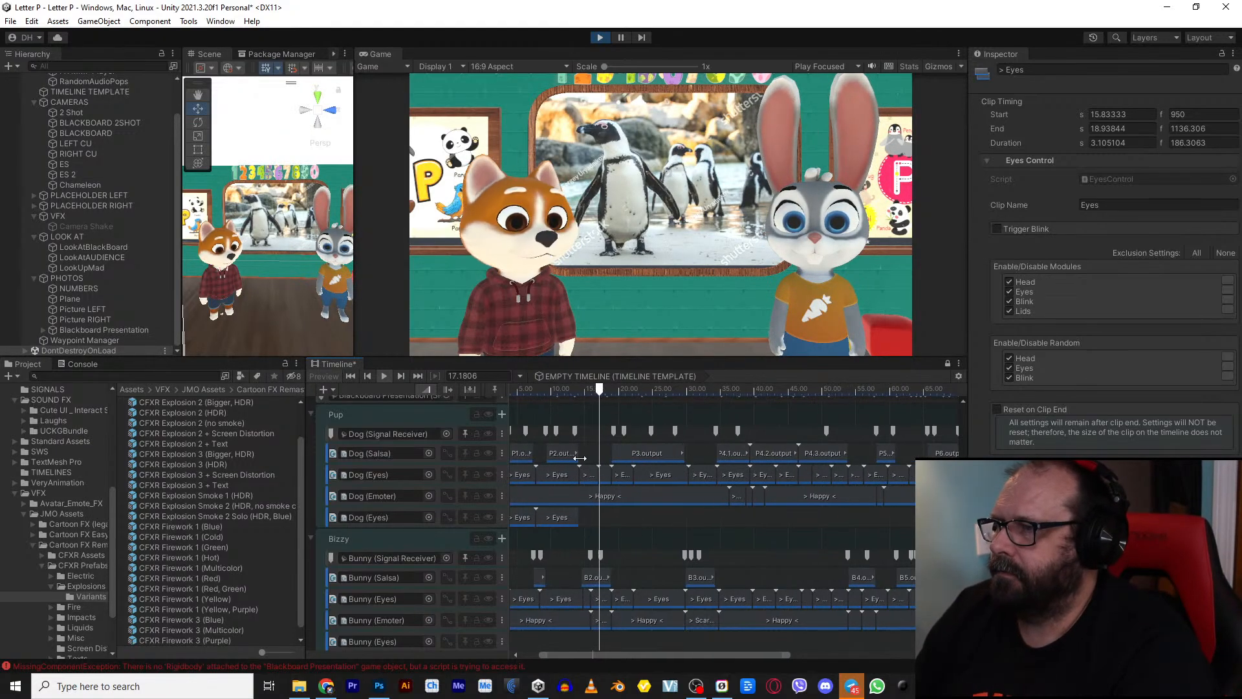
{"action": "scroll", "coordinate": [494, 494], "scroll_direction": "up", "scroll_amount": 3}
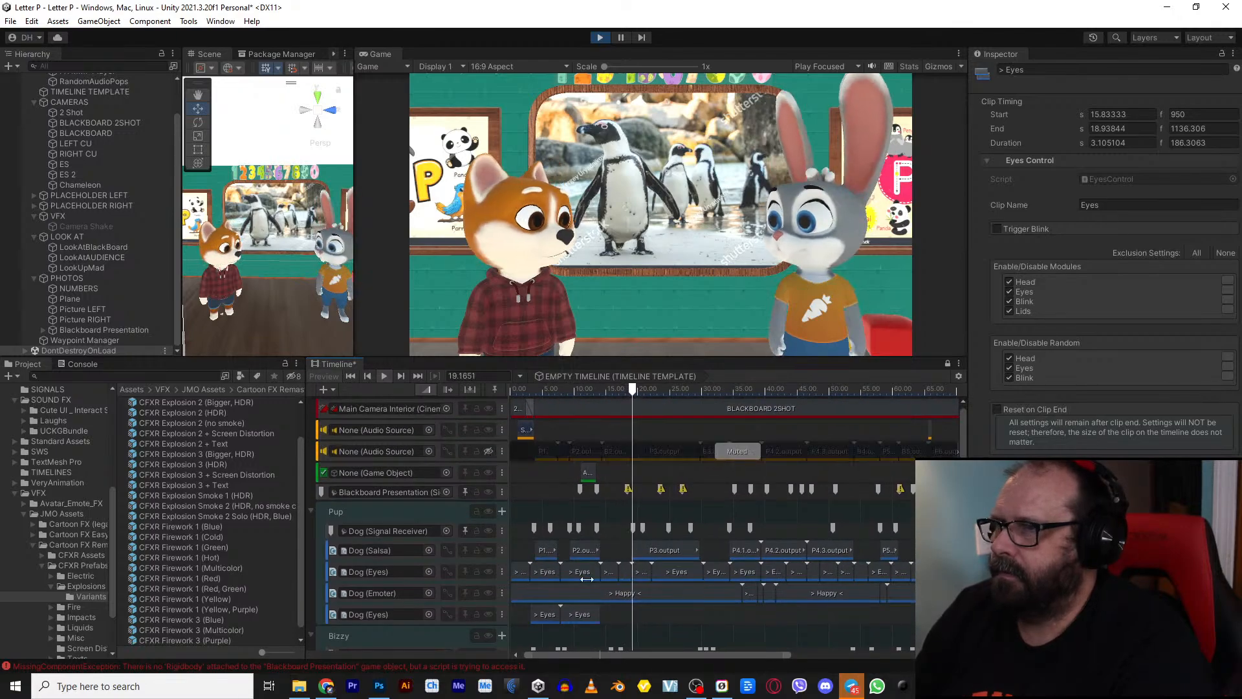
{"action": "scroll", "coordinate": [656, 581], "scroll_direction": "down", "scroll_amount": 3}
Step: Inspect the dog's P3.output clip and the Eyes clip below it during playback, and stop the play-test
{"action": "left_click", "coordinate": [678, 502]}
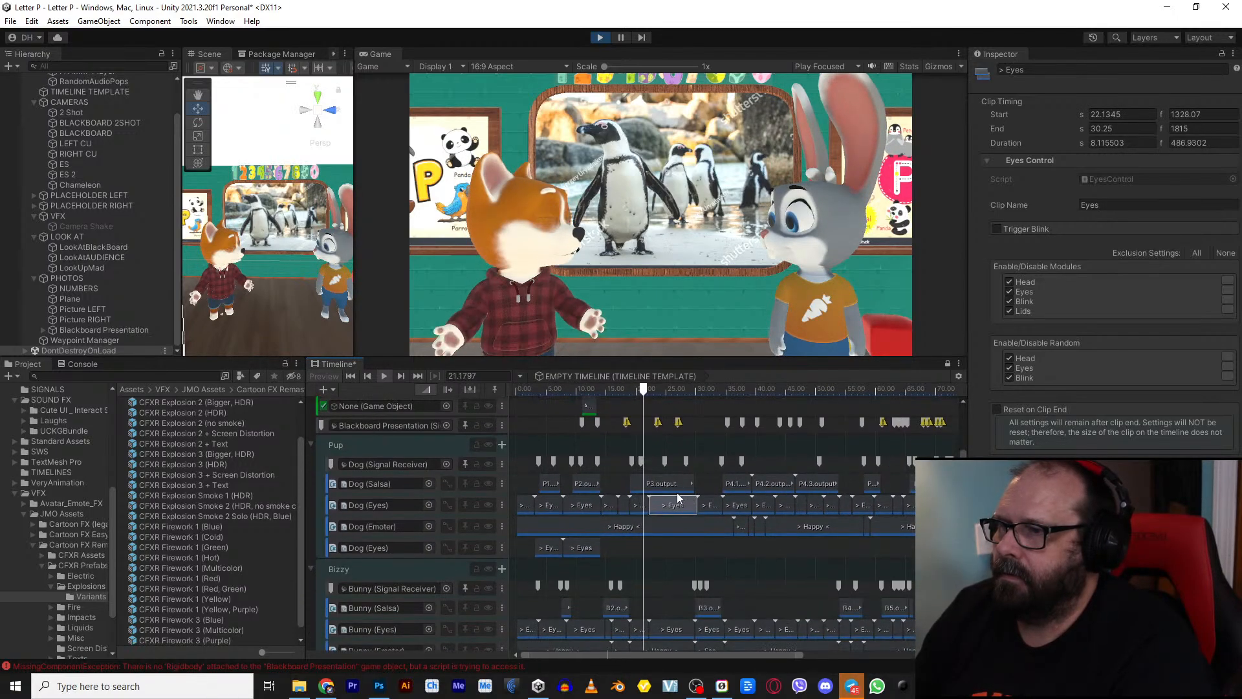
{"action": "left_click", "coordinate": [653, 482]}
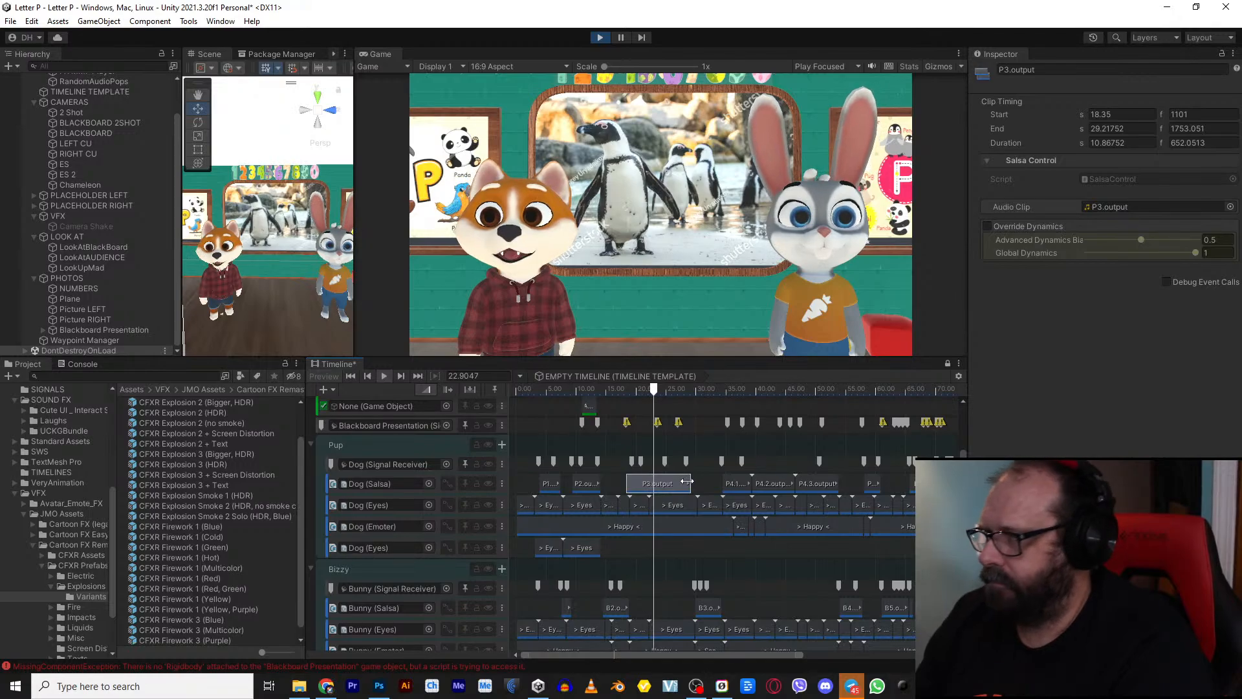
{"action": "left_click", "coordinate": [677, 504]}
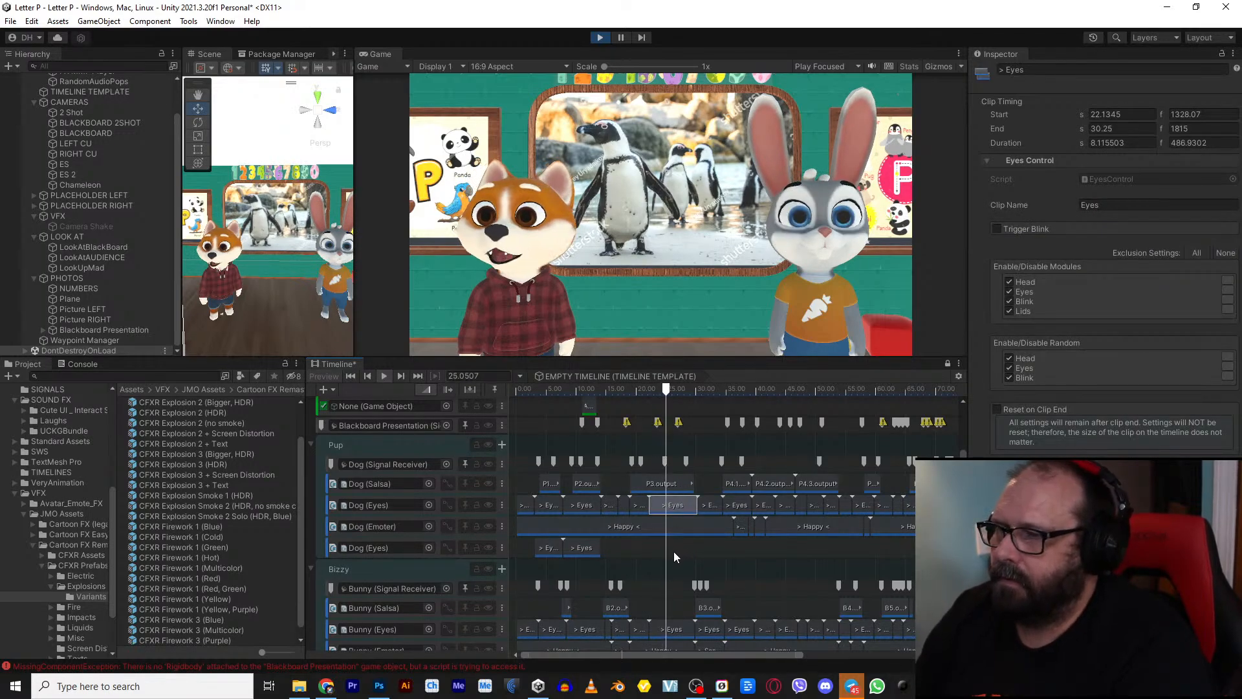
{"action": "left_click", "coordinate": [600, 38]}
Step: Inspect the dog's P3.output clip and the dog's and bunny's Eyes clips starting near 22 seconds, and move the playhead to 29.05 seconds
{"action": "left_click", "coordinate": [652, 486]}
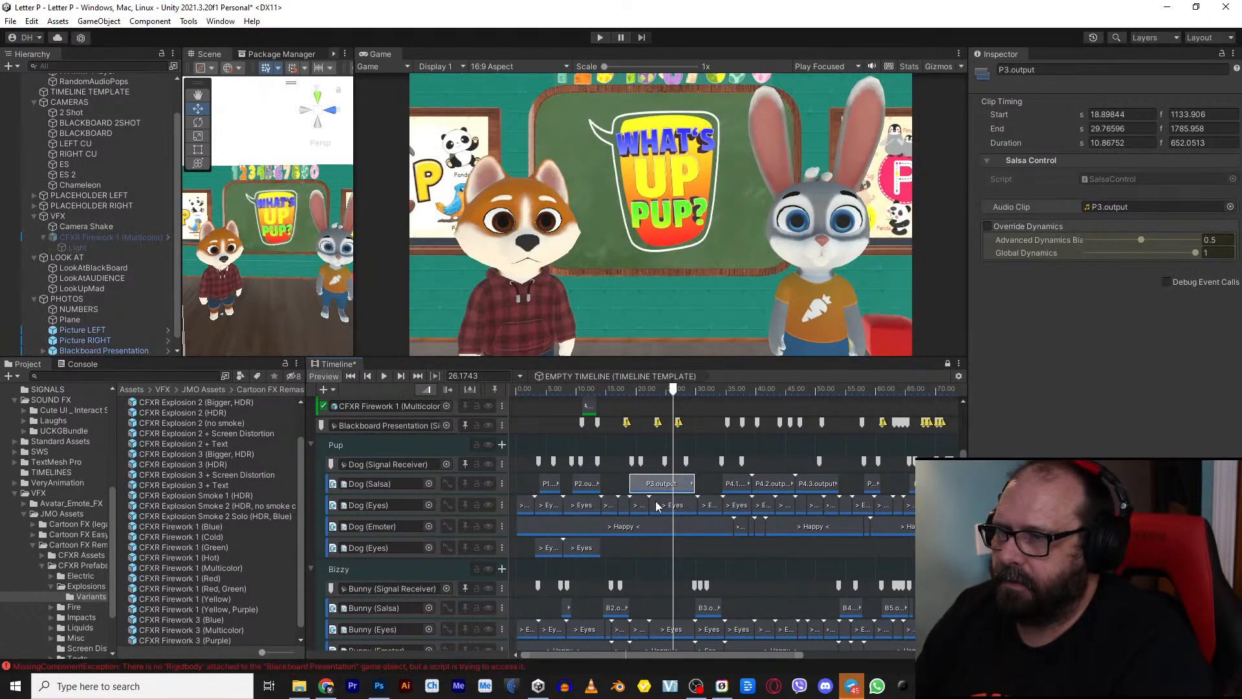
{"action": "scroll", "coordinate": [682, 485], "scroll_direction": "up", "scroll_amount": 5}
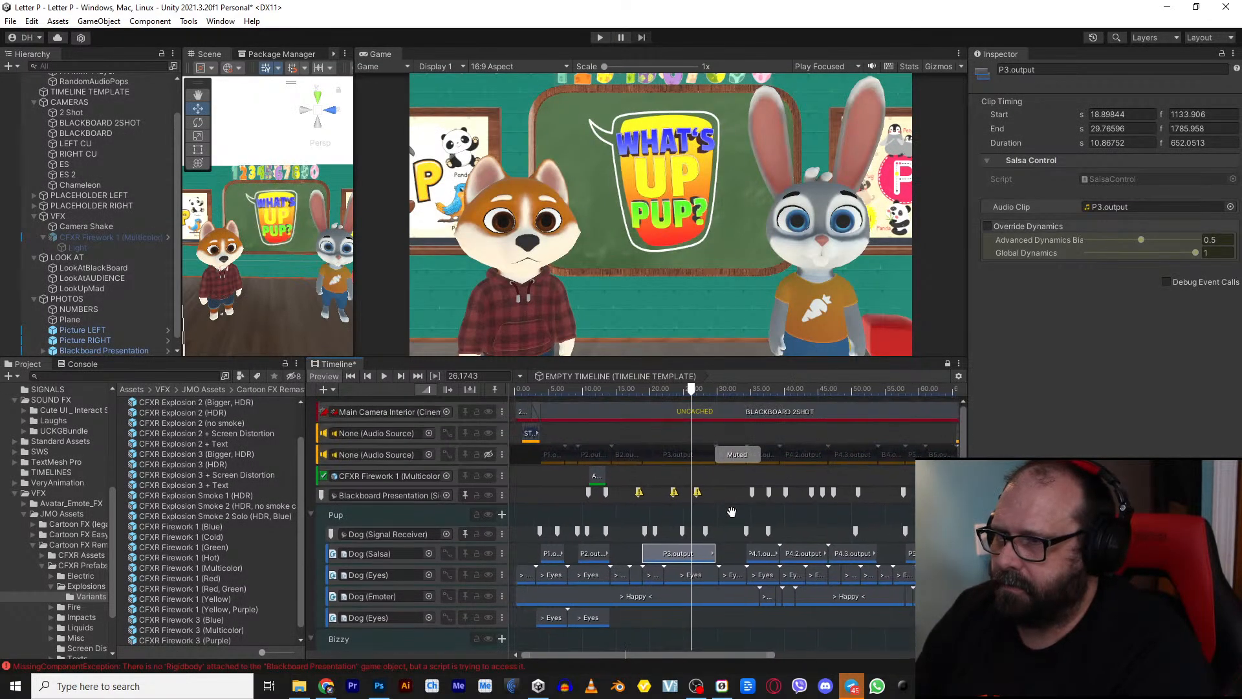
{"action": "scroll", "coordinate": [687, 479], "scroll_direction": "down", "scroll_amount": 2}
{"action": "left_click", "coordinate": [674, 506]}
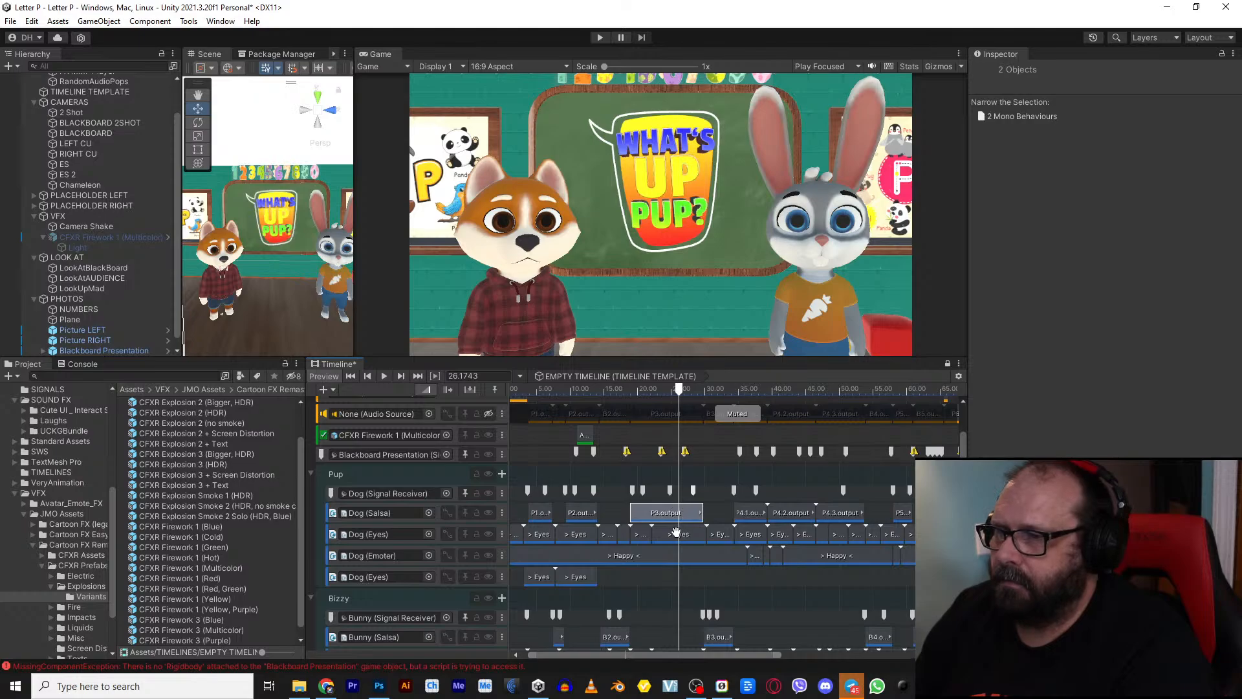
{"action": "left_click", "coordinate": [676, 533]}
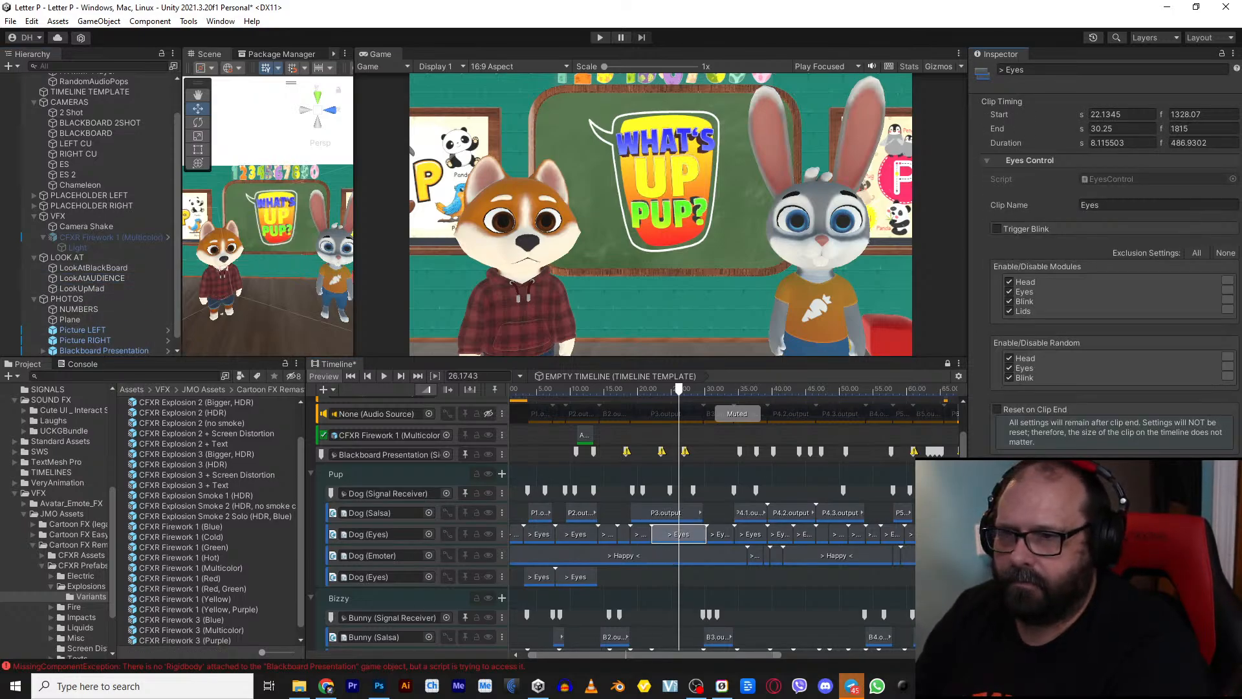
{"action": "scroll", "coordinate": [646, 579], "scroll_direction": "down", "scroll_amount": 1}
{"action": "middle_click_drag", "start_coordinate": [646, 580], "coordinate": [662, 506]}
{"action": "scroll", "coordinate": [673, 545], "scroll_direction": "down", "scroll_amount": 1}
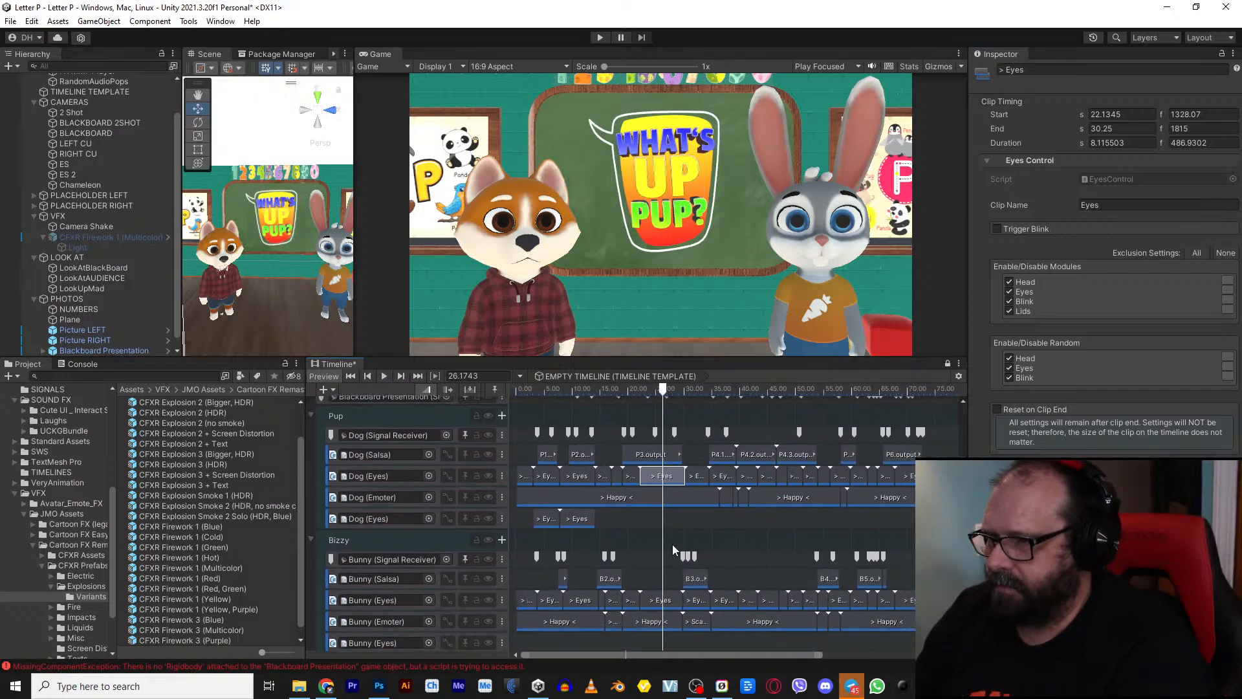
{"action": "left_click", "coordinate": [660, 599]}
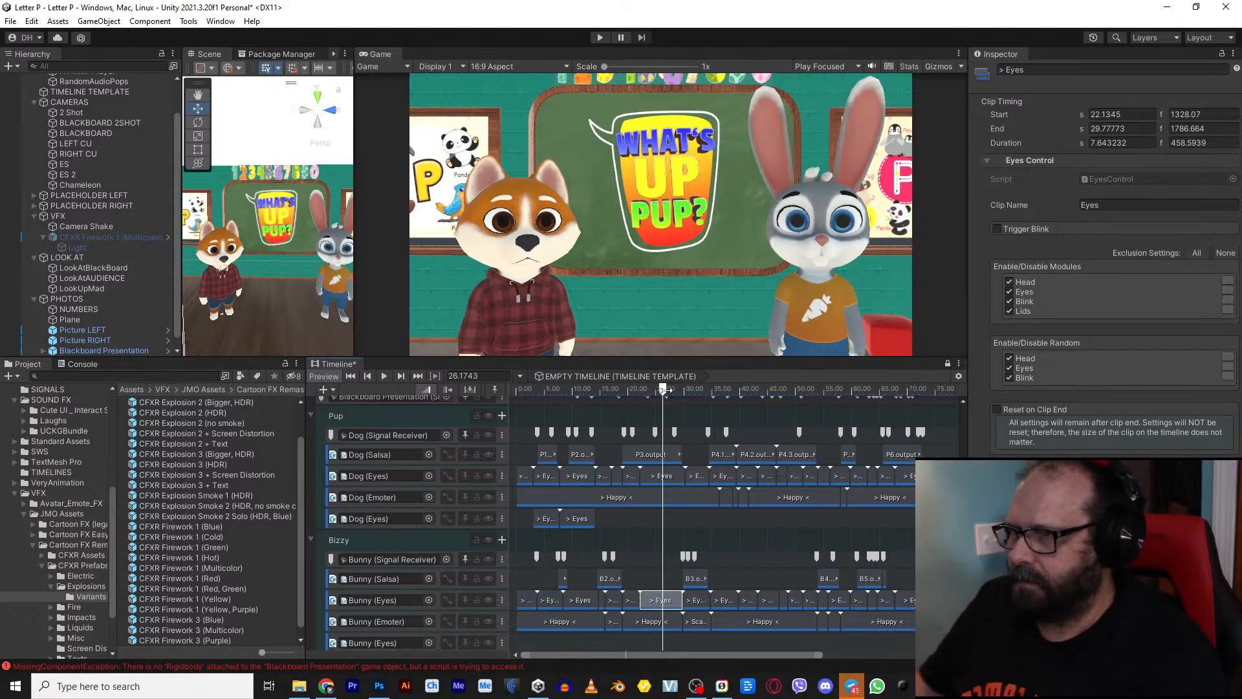
{"action": "left_click_drag", "start_coordinate": [665, 390], "coordinate": [681, 481]}
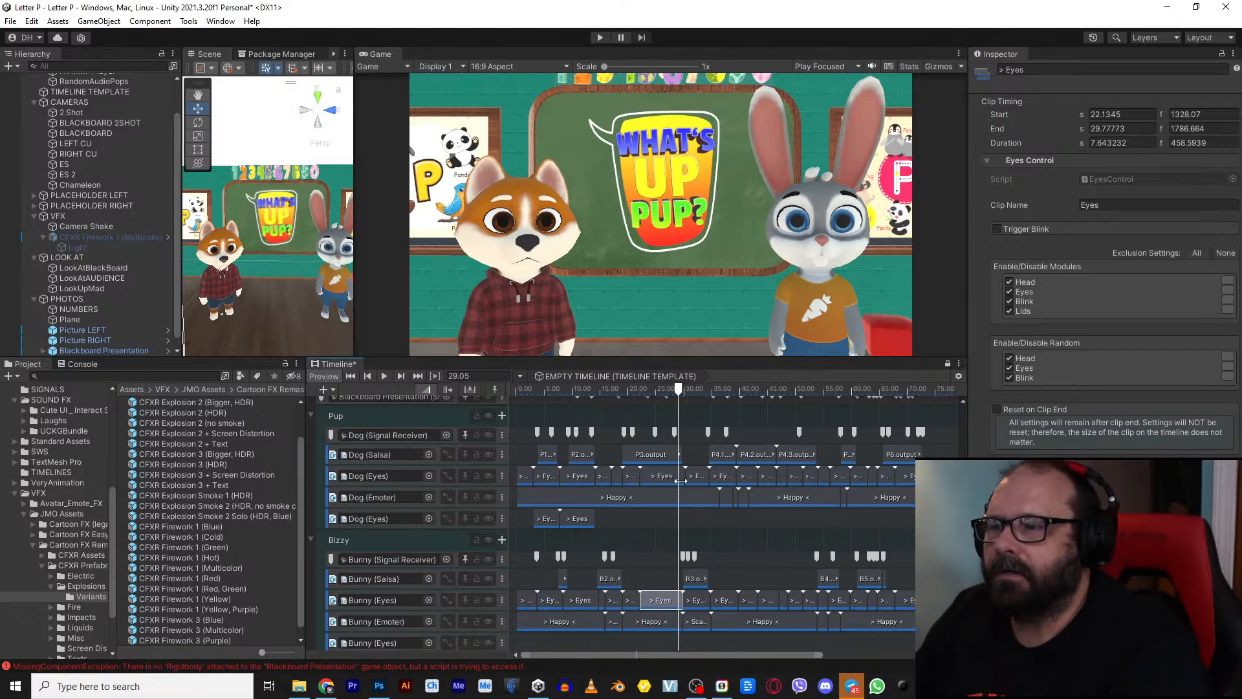
Step: Review the bunny's Eyes clips between about 15 and 43 seconds, and assign LookAtAUDIENCE to the clip starting near 43 seconds
{"action": "left_click", "coordinate": [694, 601]}
{"action": "left_click", "coordinate": [629, 600]}
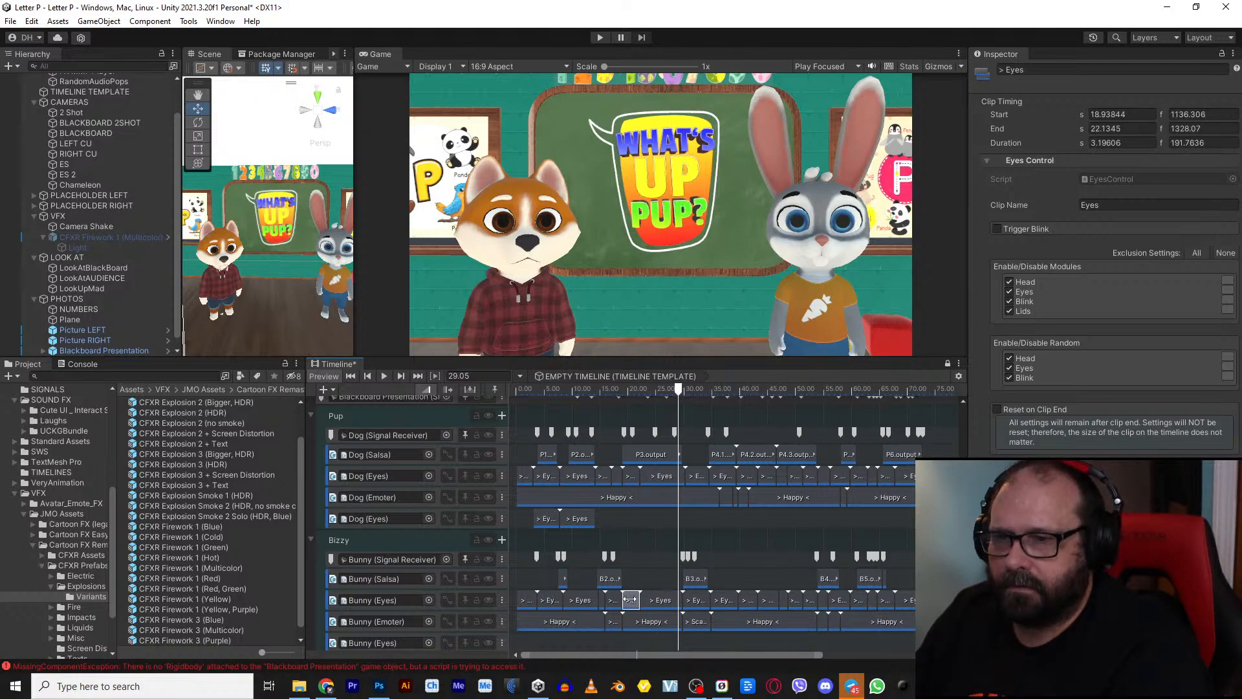
{"action": "left_click", "coordinate": [613, 599]}
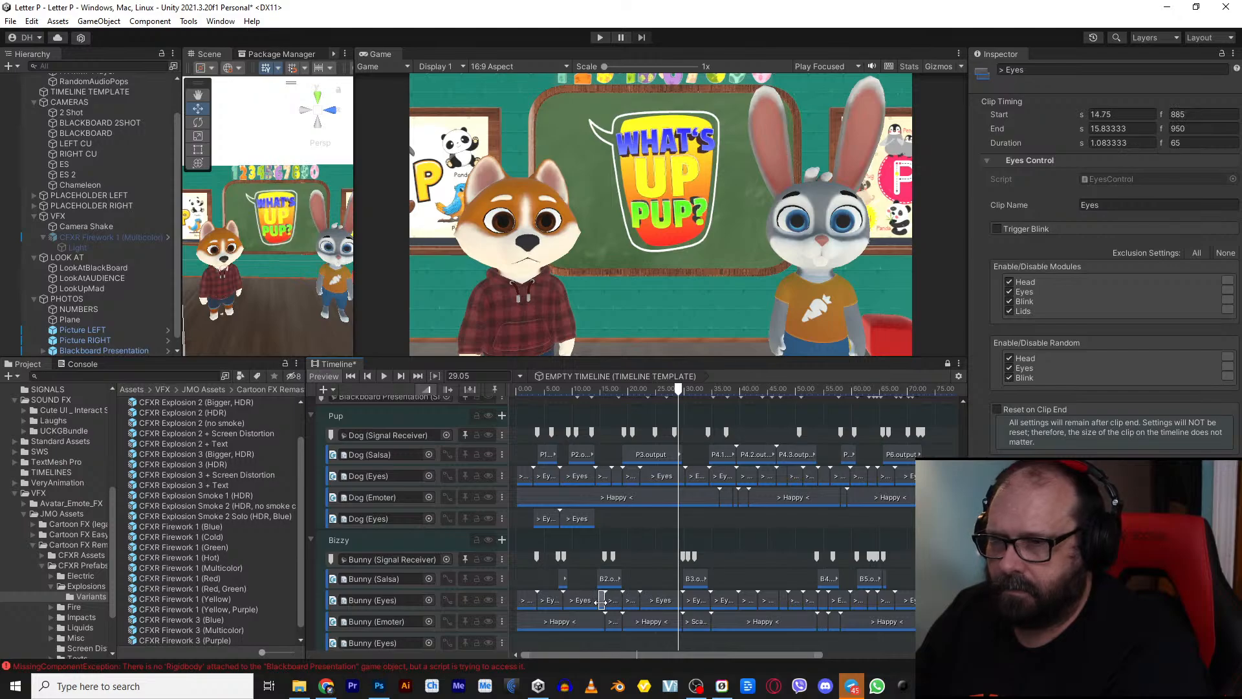
{"action": "left_click", "coordinate": [700, 601]}
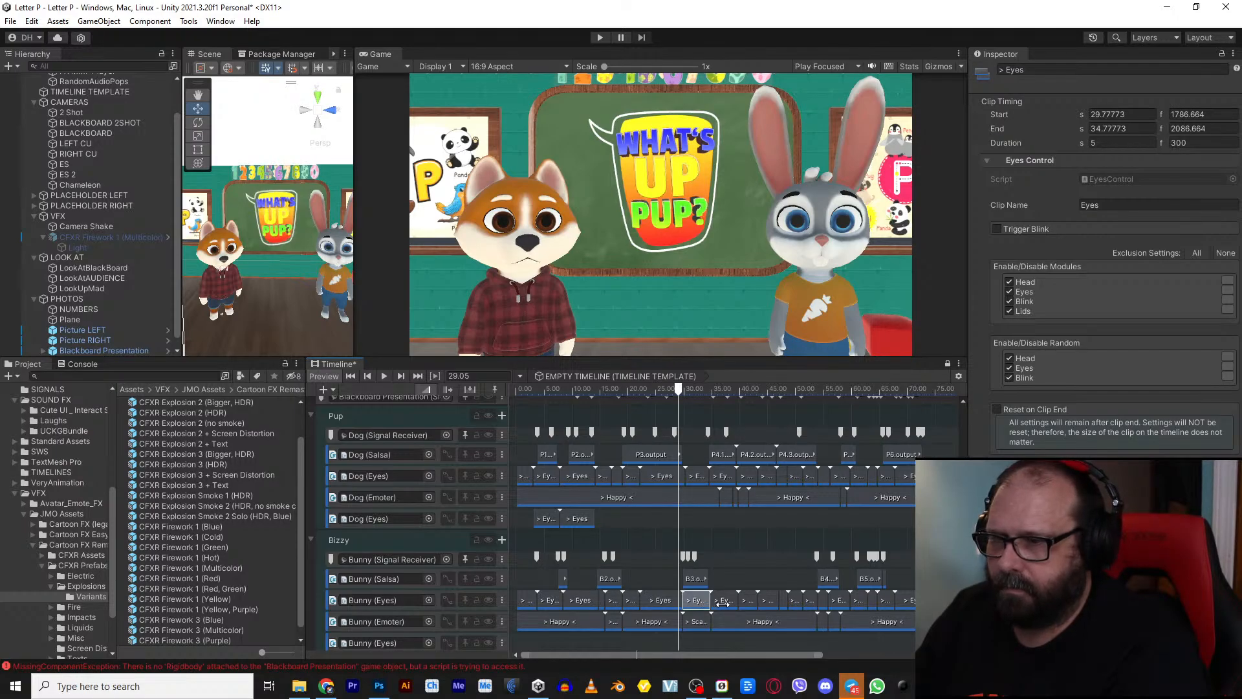
{"action": "left_click", "coordinate": [722, 602]}
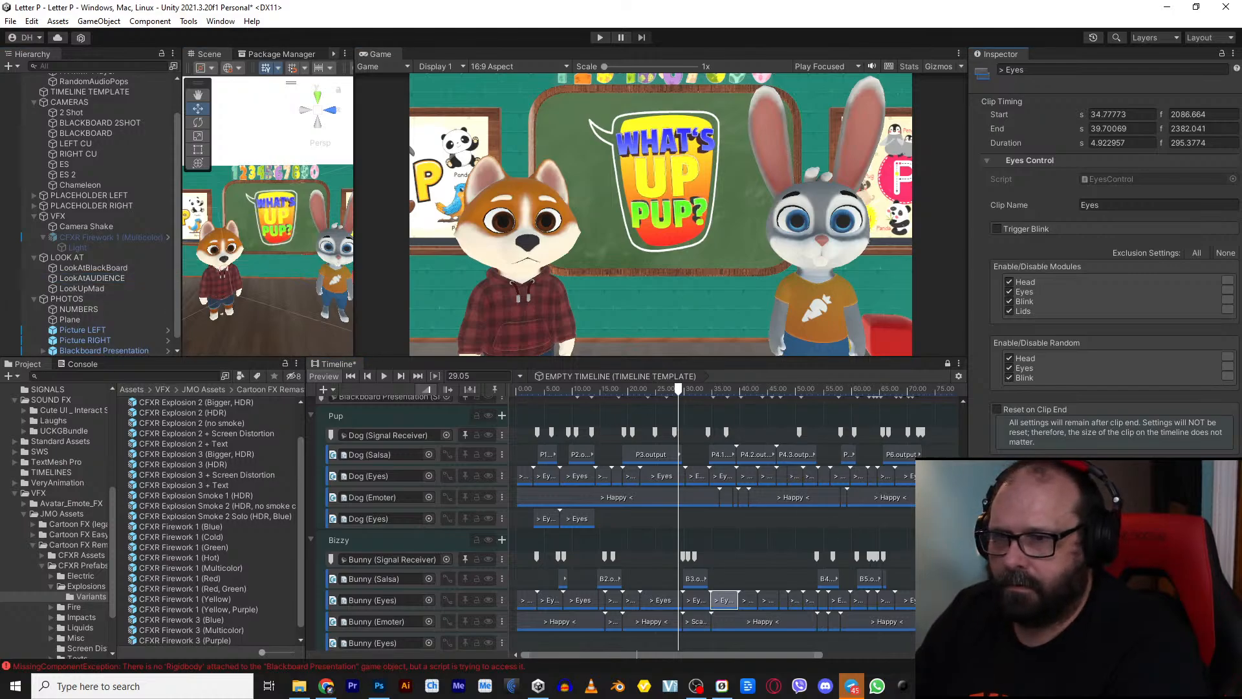
{"action": "left_click", "coordinate": [750, 600]}
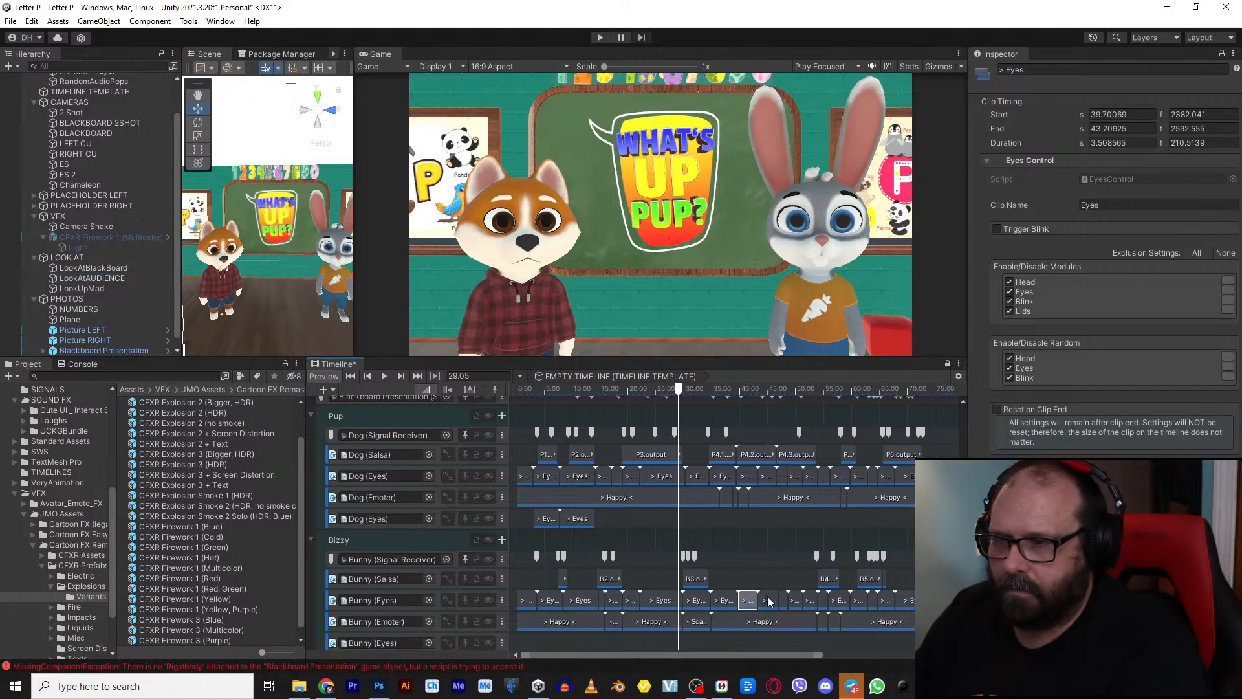
{"action": "left_click", "coordinate": [768, 600]}
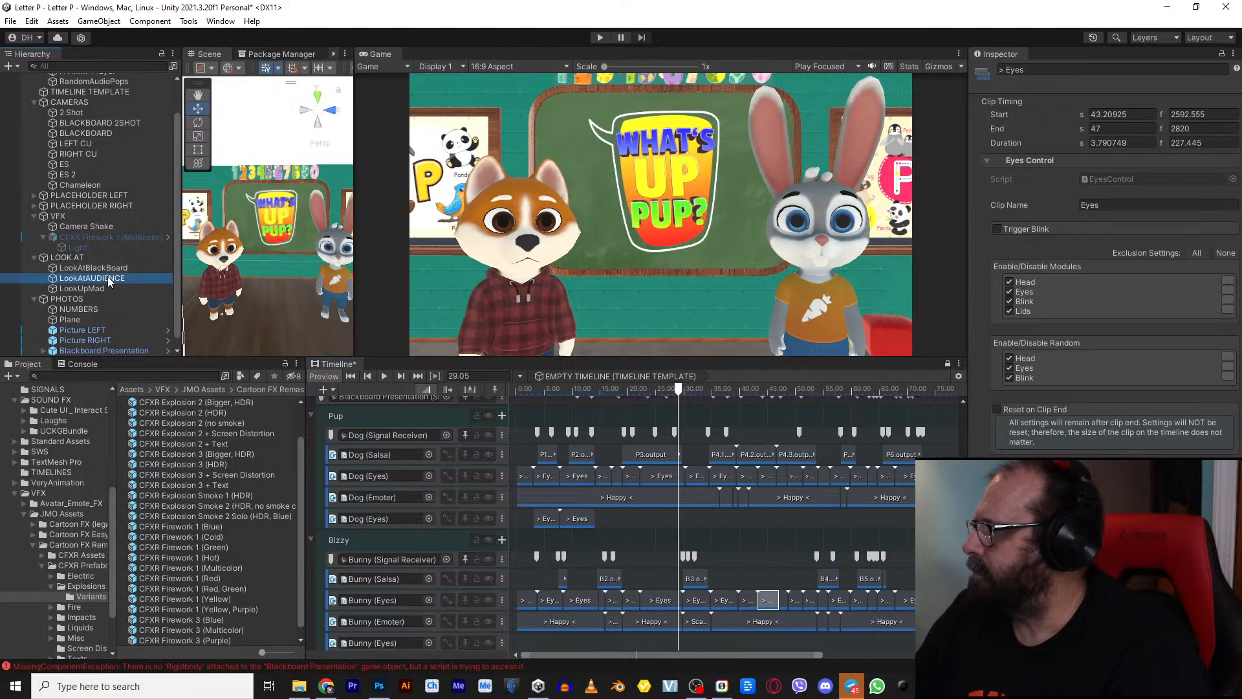
Step: Check the look-at settings of the bunny's Eyes clips from about 48 to 68 seconds
{"action": "left_click", "coordinate": [800, 600]}
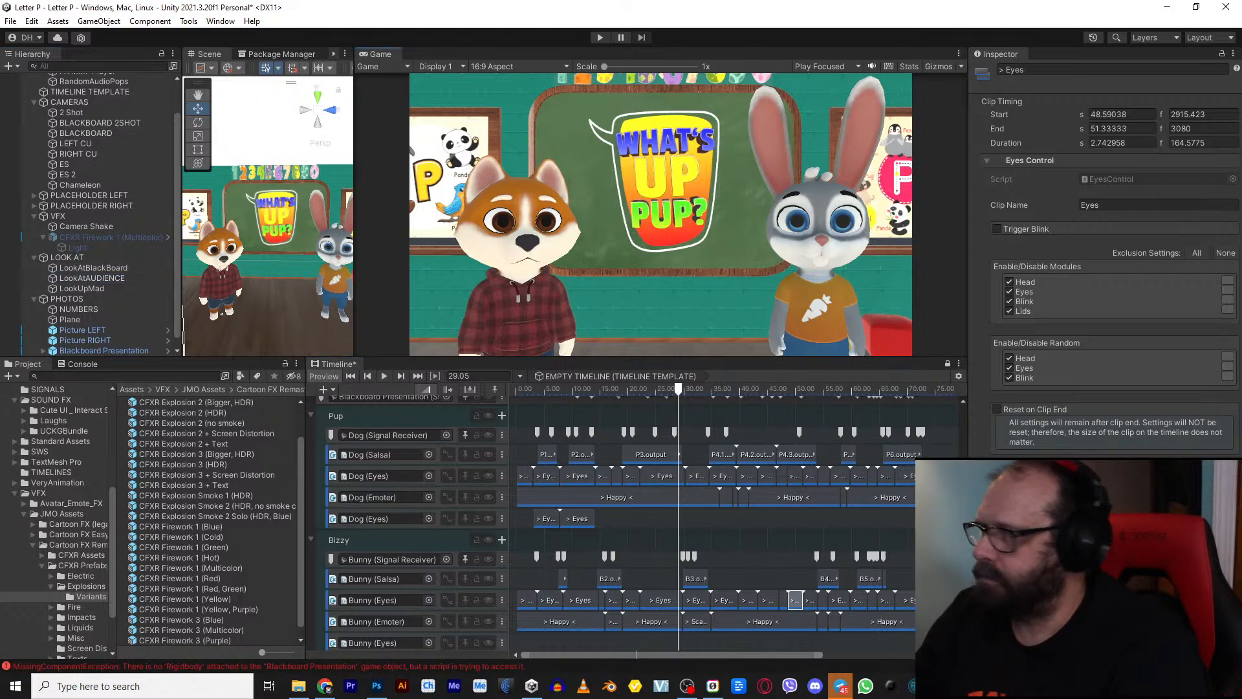
{"action": "left_click", "coordinate": [812, 601]}
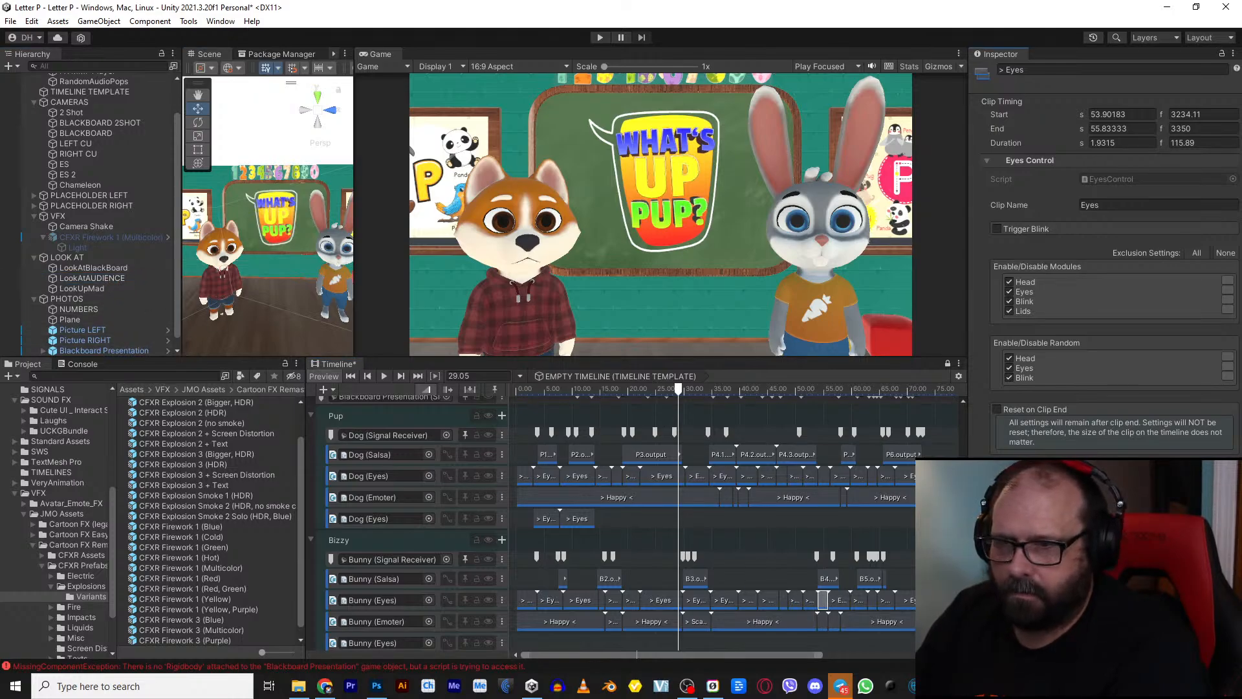
{"action": "left_click", "coordinate": [839, 598]}
{"action": "left_click", "coordinate": [857, 599]}
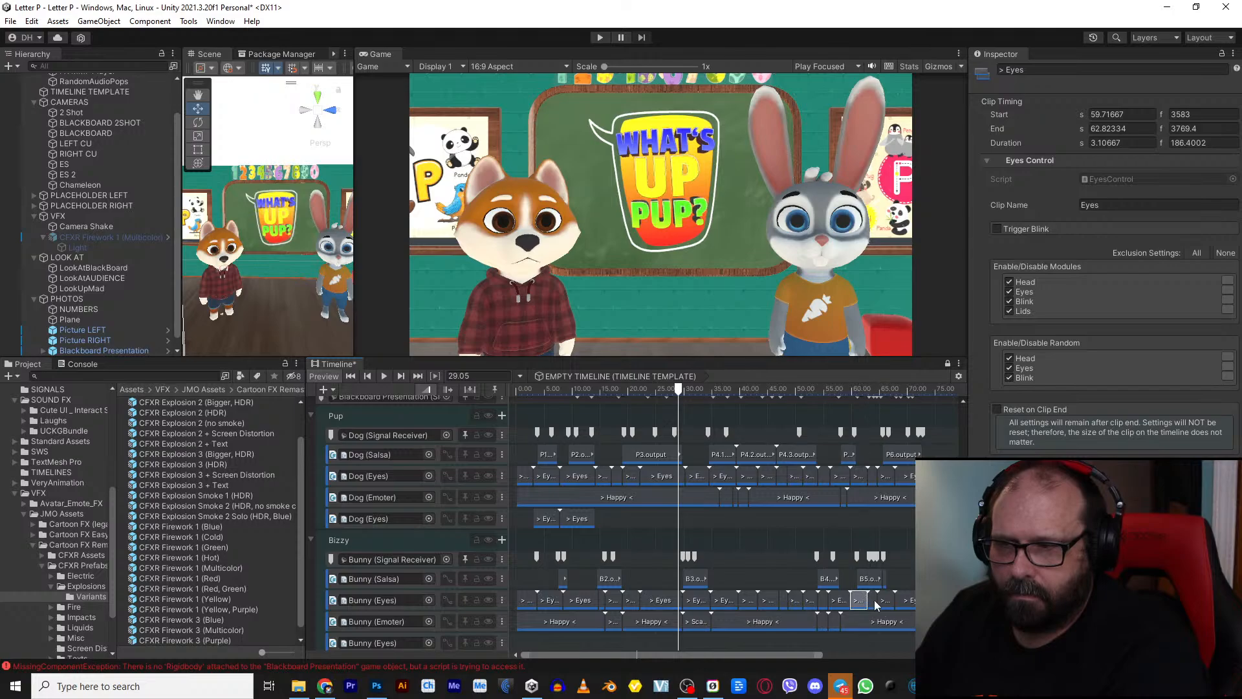
{"action": "left_click", "coordinate": [910, 602]}
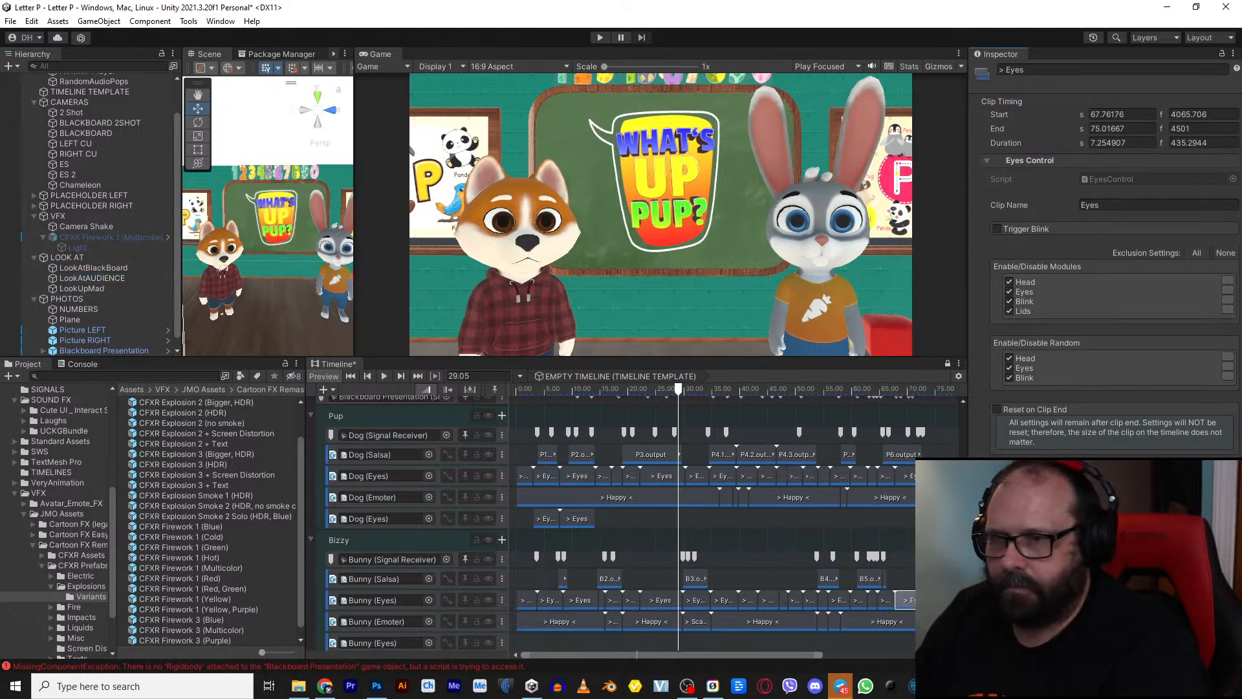
Step: Review the dog's Eyes clips from about 22 seconds onward, and assign LookAtAUDIENCE to the clip starting near 48.5 seconds
{"action": "left_click", "coordinate": [668, 482]}
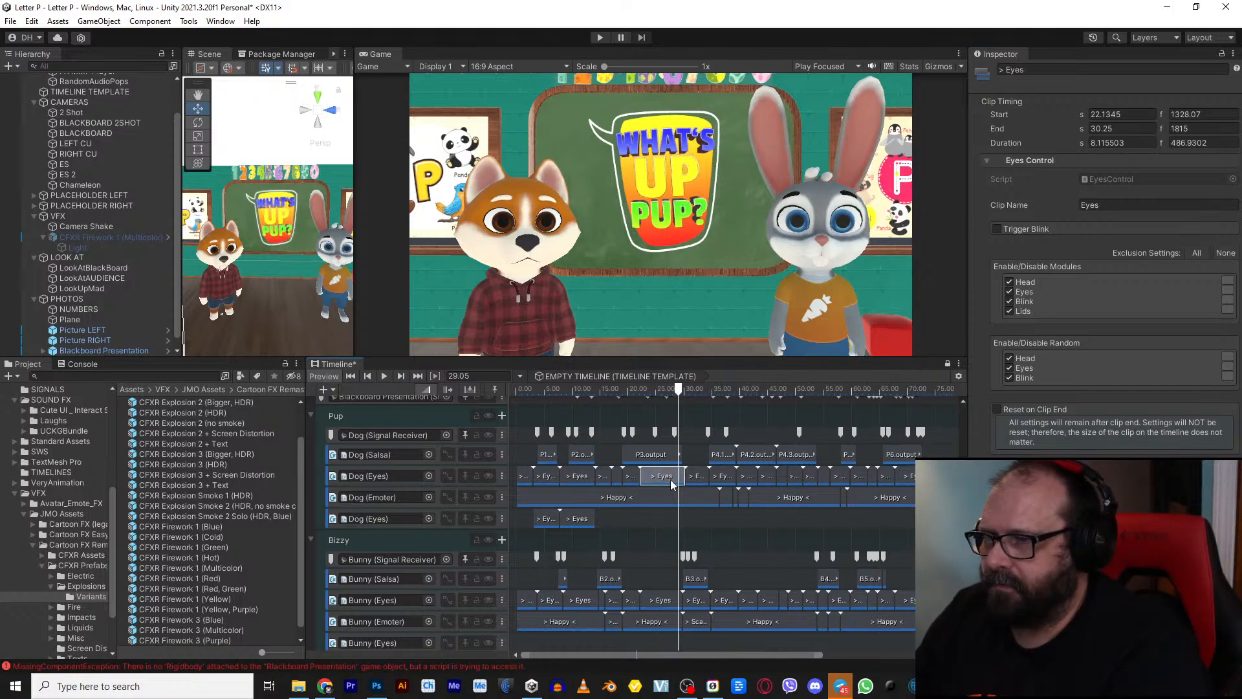
{"action": "left_click", "coordinate": [703, 482]}
{"action": "left_click", "coordinate": [723, 482]}
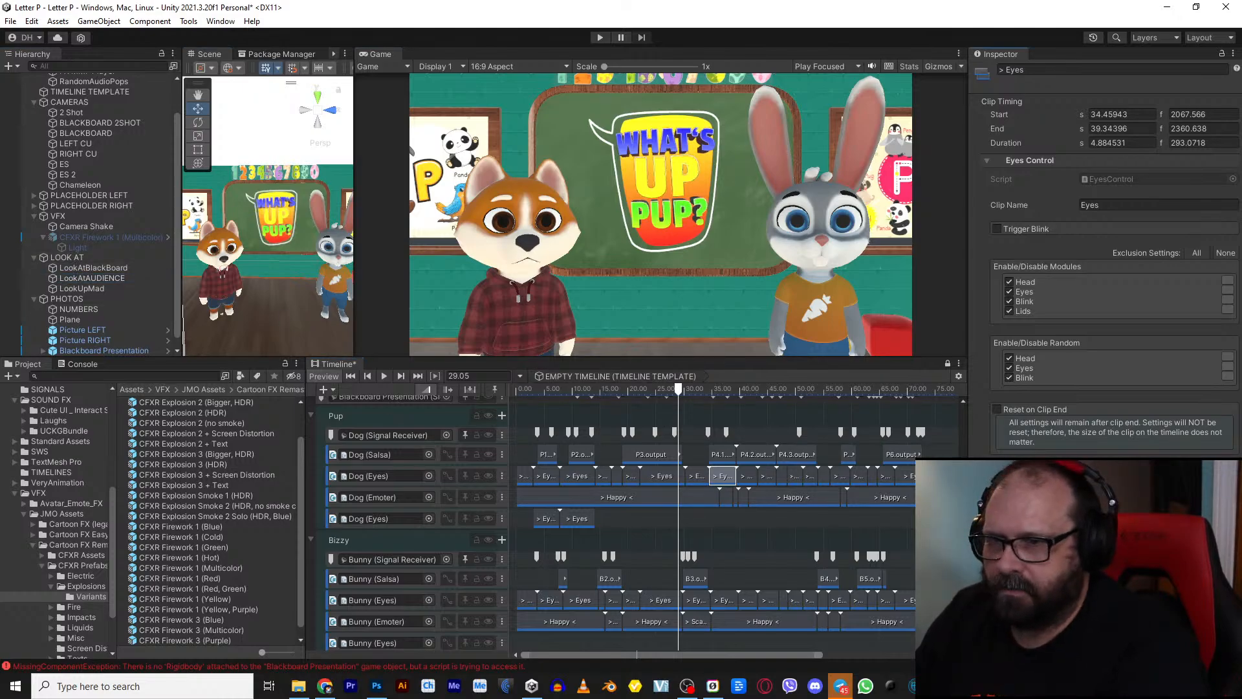
{"action": "left_click", "coordinate": [746, 478]}
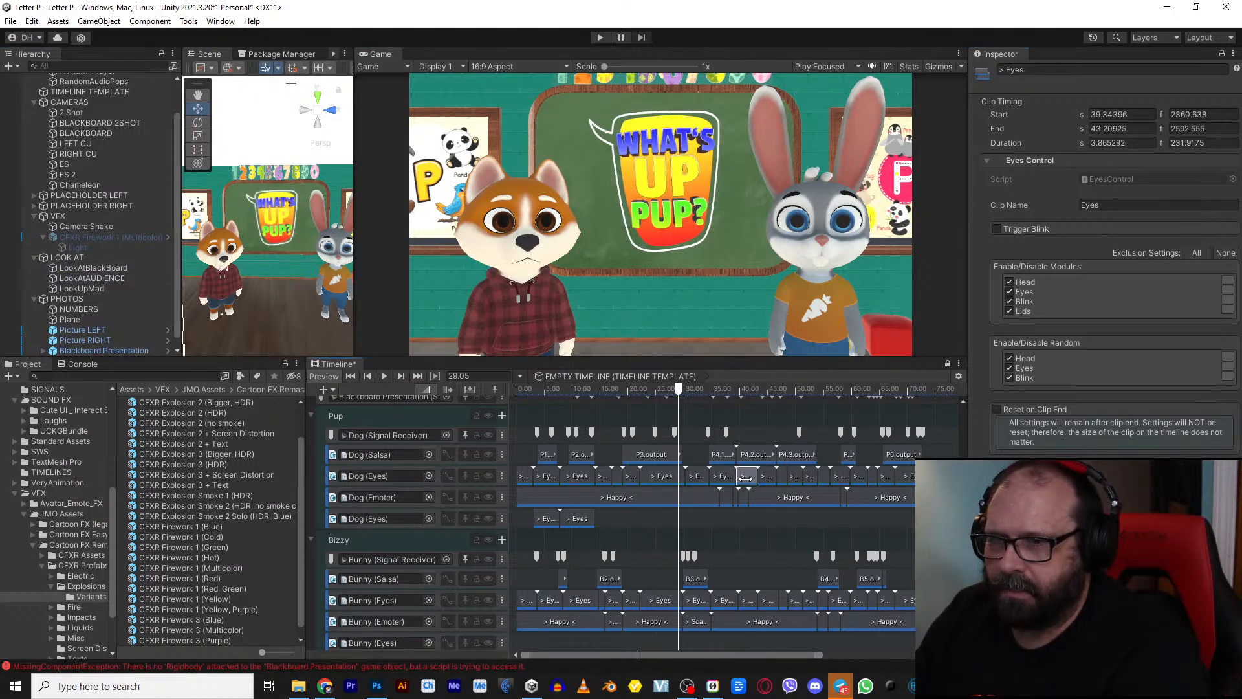
{"action": "left_click", "coordinate": [766, 478]}
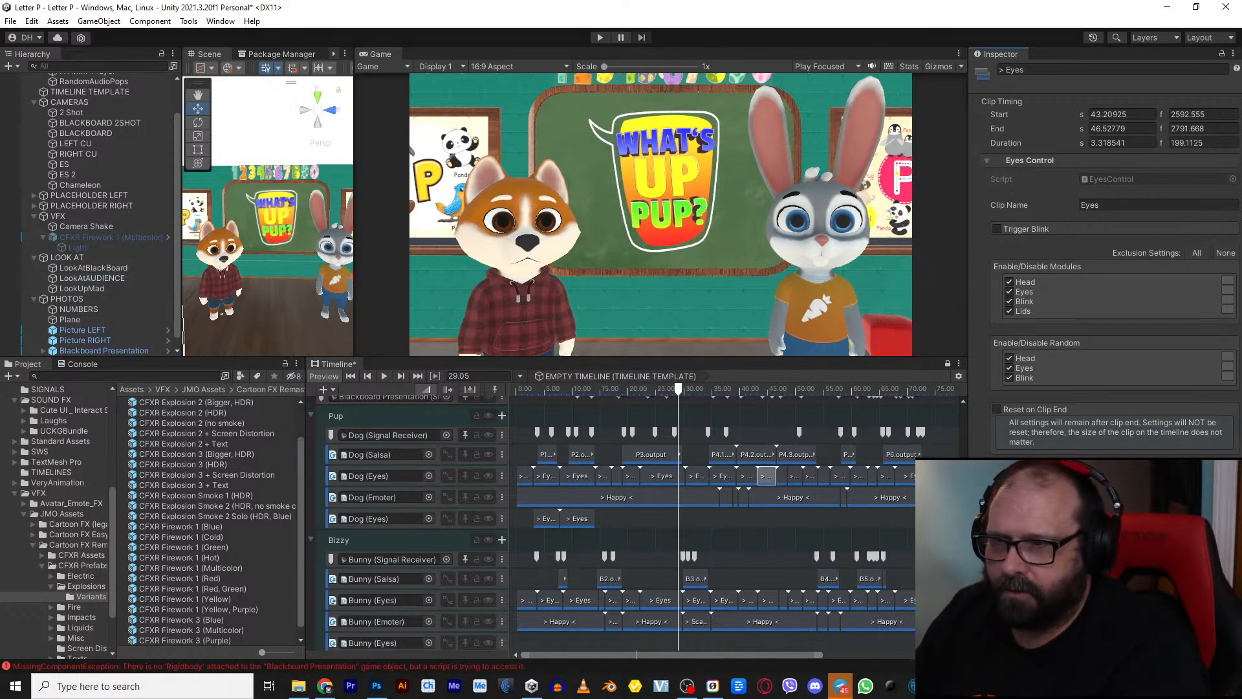
{"action": "left_click", "coordinate": [783, 476]}
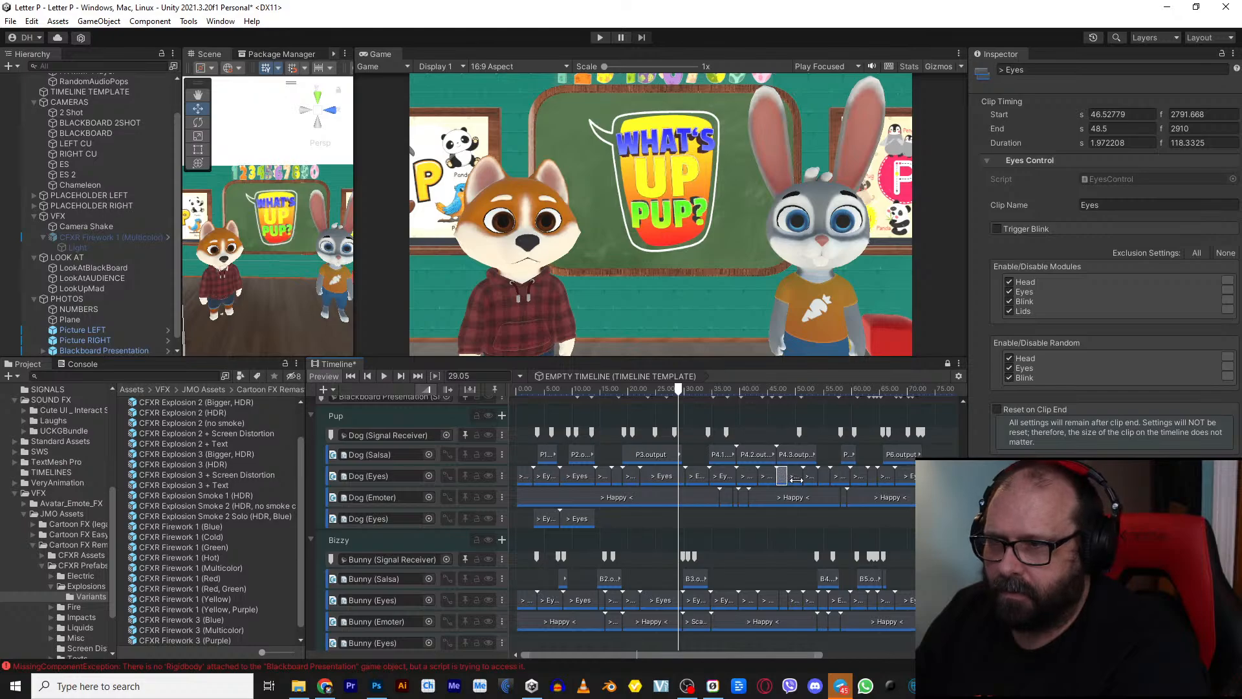
{"action": "left_click", "coordinate": [796, 477]}
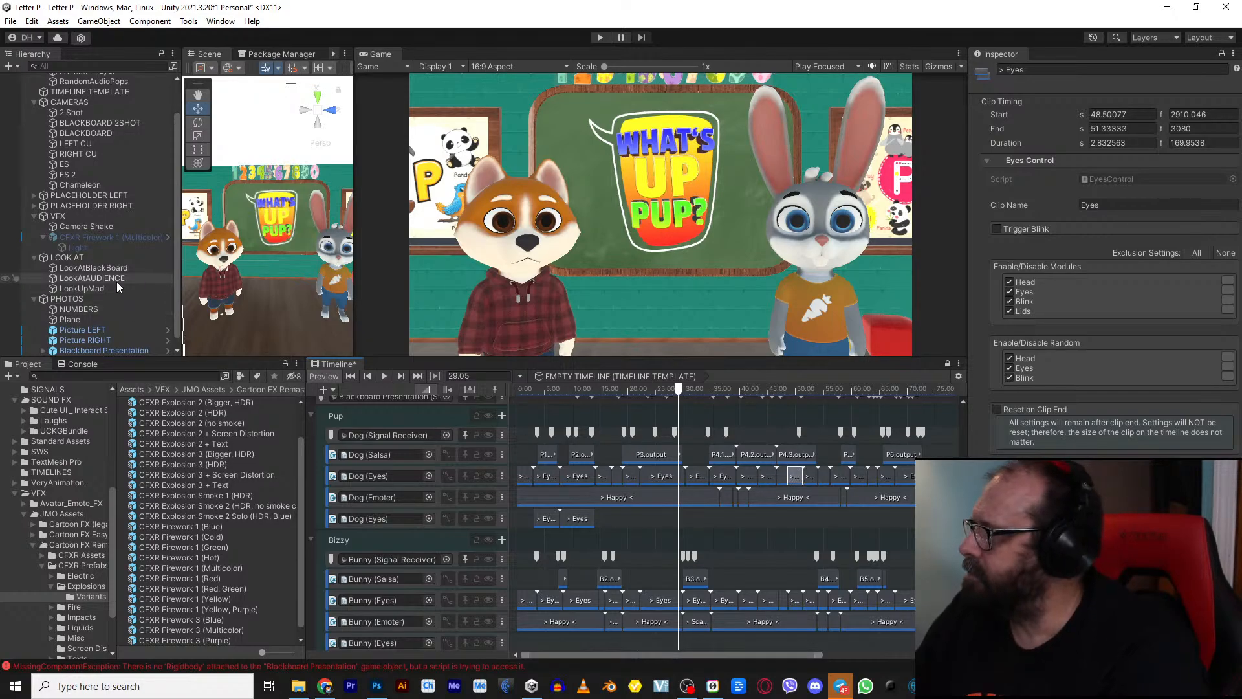
Step: Review the dog's following Eyes clips, assigning LookAtAUDIENCE to the ones starting near 59.7 and 67.8 seconds
{"action": "left_click", "coordinate": [809, 477]}
{"action": "left_click", "coordinate": [823, 478]}
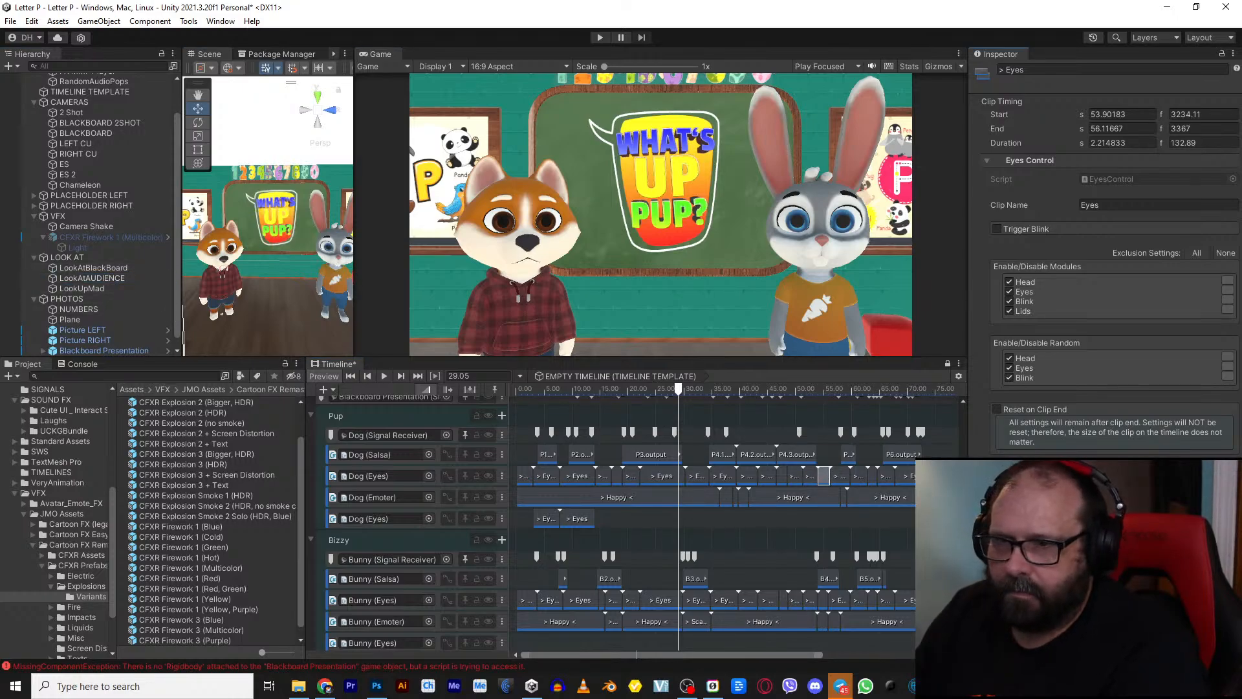
{"action": "left_click", "coordinate": [841, 478]}
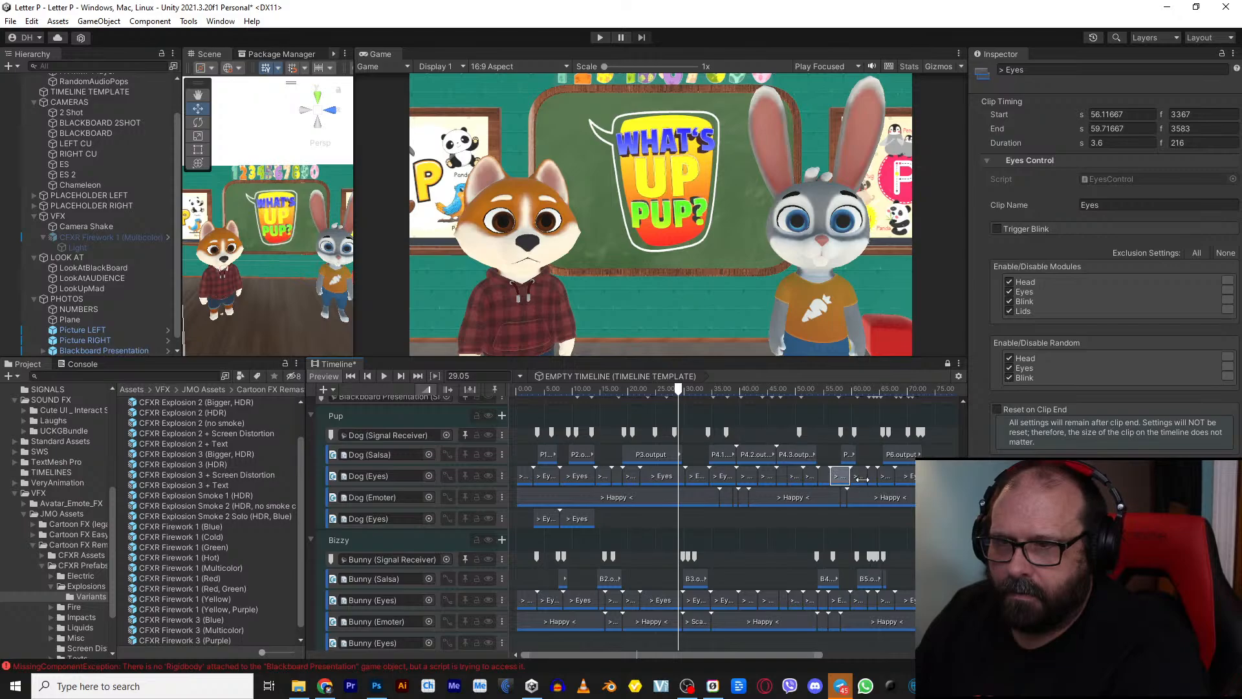
{"action": "left_click", "coordinate": [859, 479]}
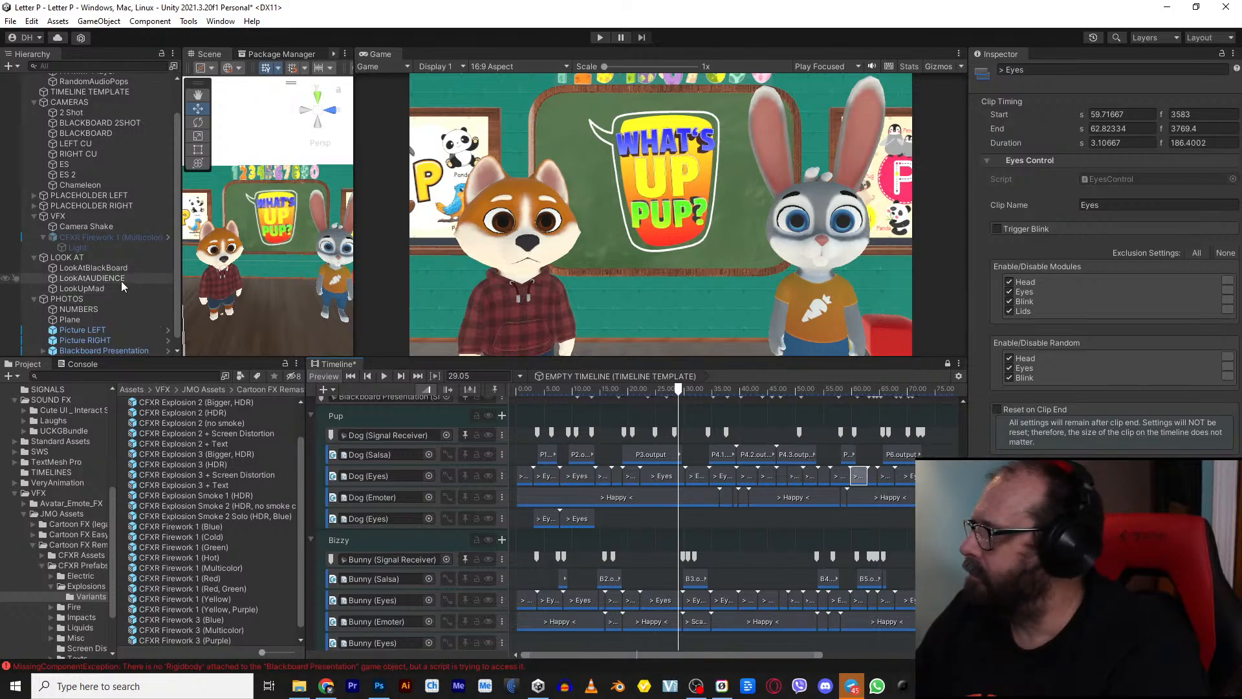
{"action": "left_click", "coordinate": [873, 479]}
{"action": "left_click", "coordinate": [886, 478]}
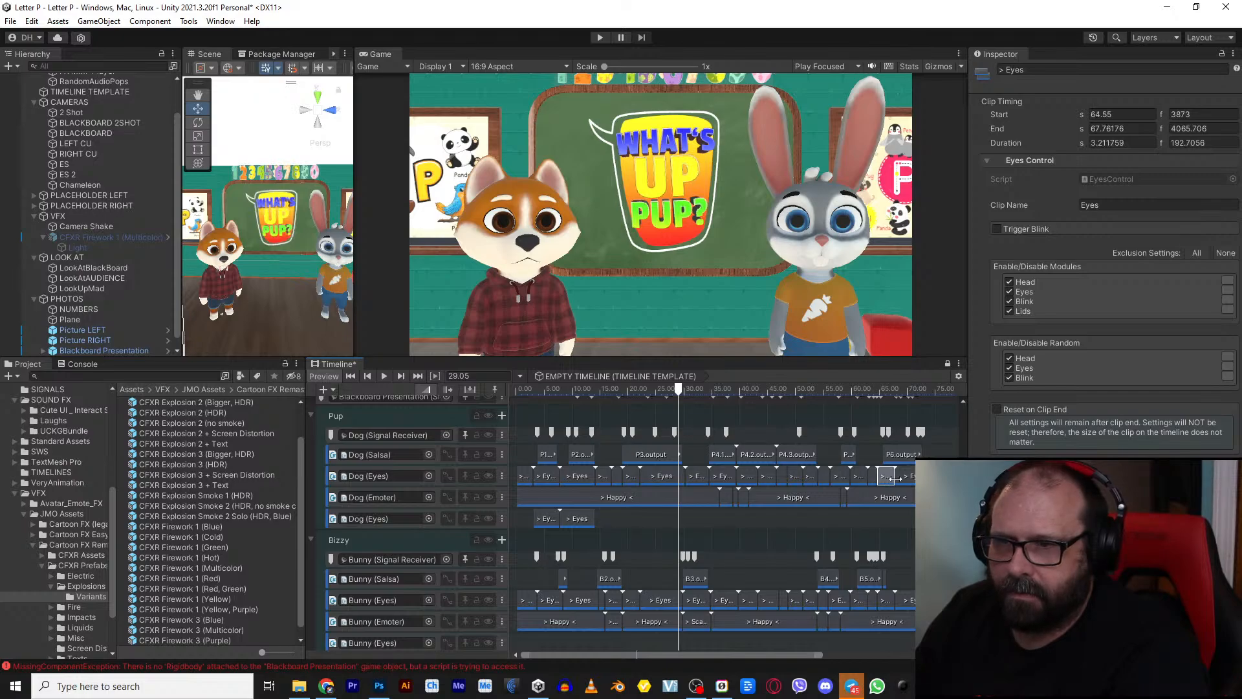
{"action": "left_click", "coordinate": [906, 479]}
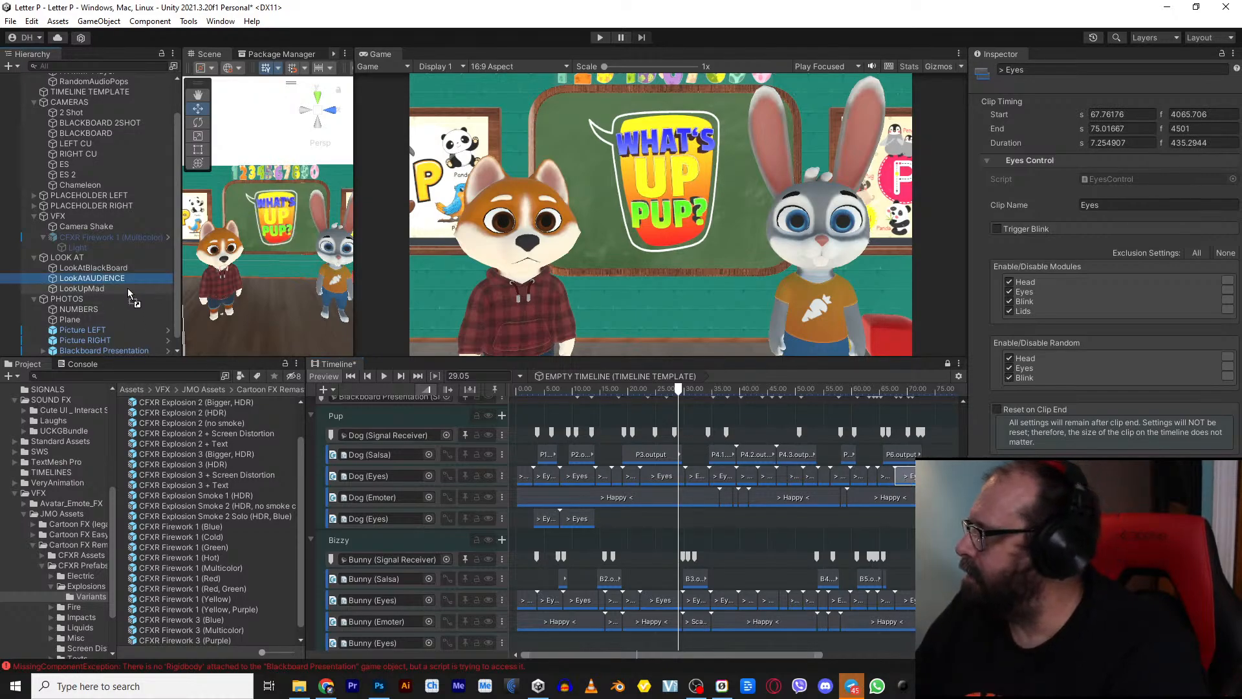
{"action": "left_click_drag", "start_coordinate": [127, 289], "coordinate": [1119, 492]}
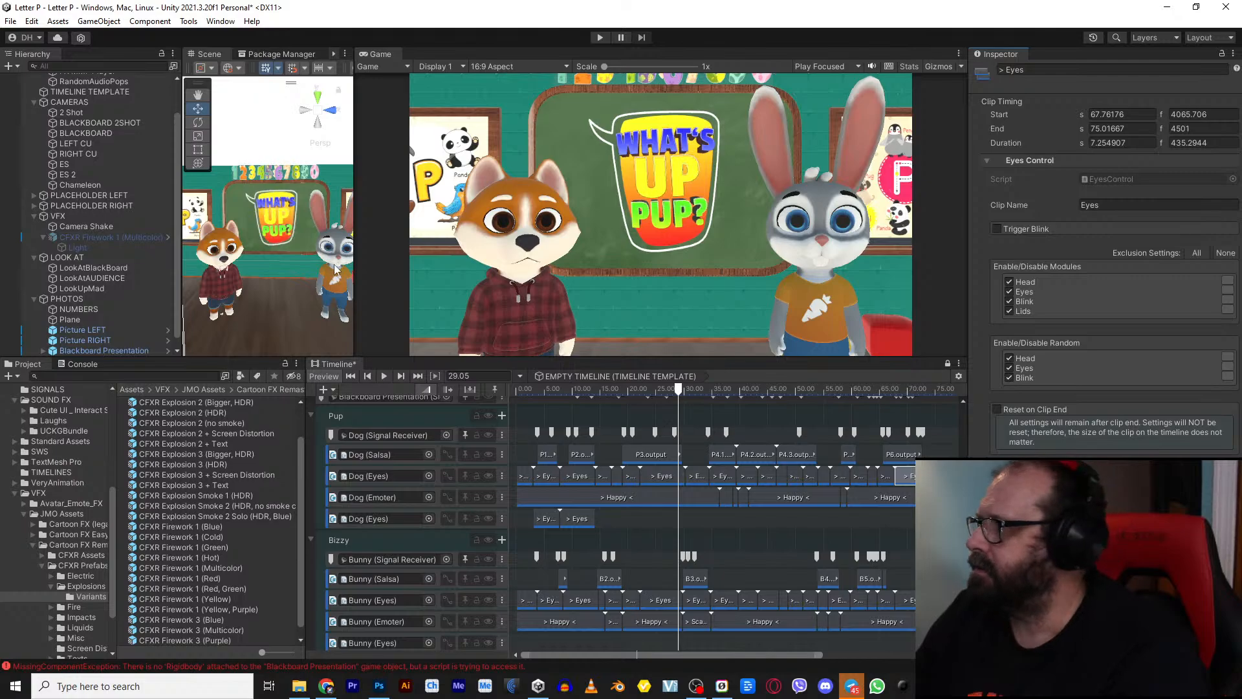
Step: Turn both characters in the scene, rotating PLACEHOLDER LEFT to about 56.5 and PLACEHOLDER RIGHT to about 115.2 degrees around Y
{"action": "left_click_drag", "start_coordinate": [356, 272], "coordinate": [599, 272]}
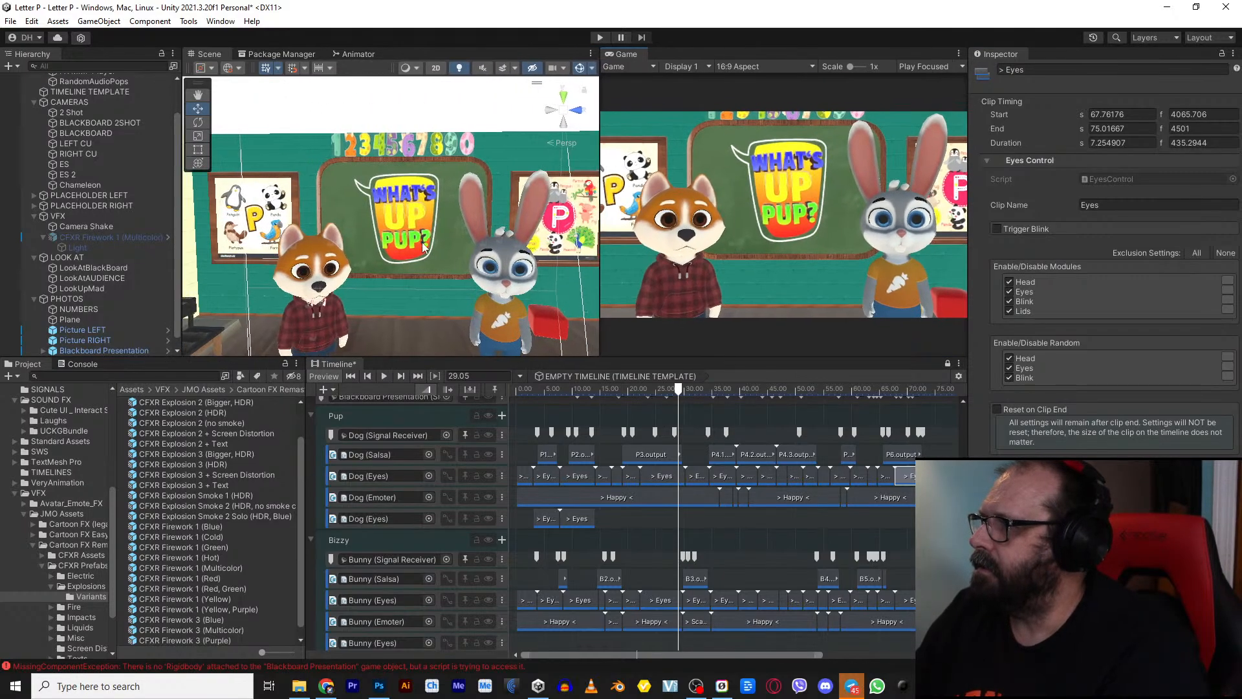
{"action": "mouse_move", "coordinate": [402, 230]}
{"action": "left_mouse_down", "text": "alt"}
{"action": "mouse_move", "coordinate": [386, 308]}
{"action": "mouse_move", "coordinate": [407, 252]}
{"action": "left_mouse_up", "text": "alt"}
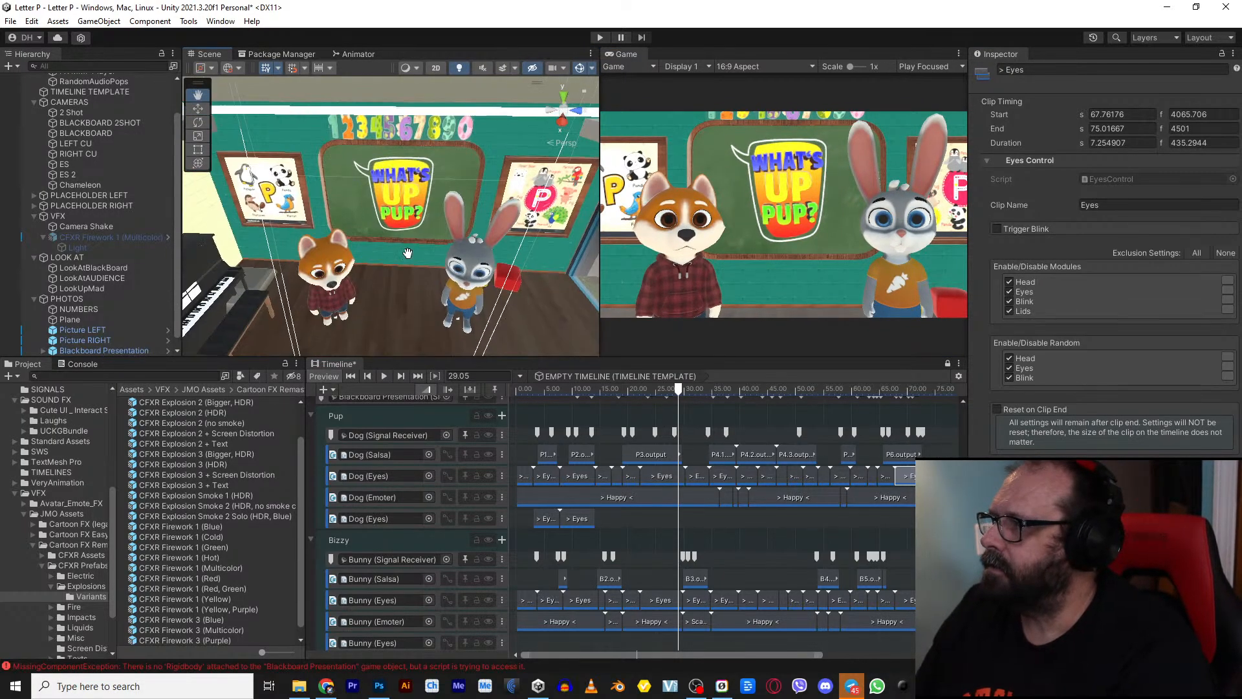
{"action": "scroll", "coordinate": [405, 226], "scroll_direction": "up", "scroll_amount": 3}
{"action": "middle_click_drag", "start_coordinate": [395, 274], "coordinate": [387, 227]}
{"action": "left_click_drag", "start_coordinate": [387, 227], "coordinate": [394, 304], "text": "alt"}
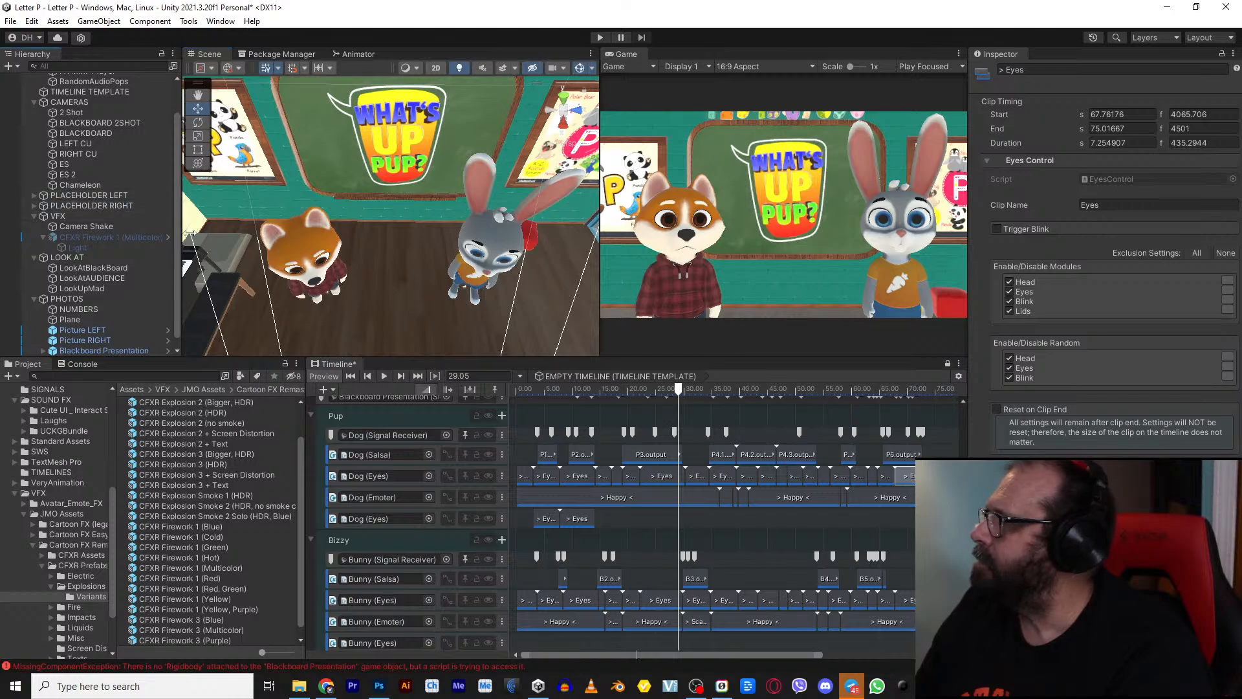
{"action": "left_click", "coordinate": [116, 195]}
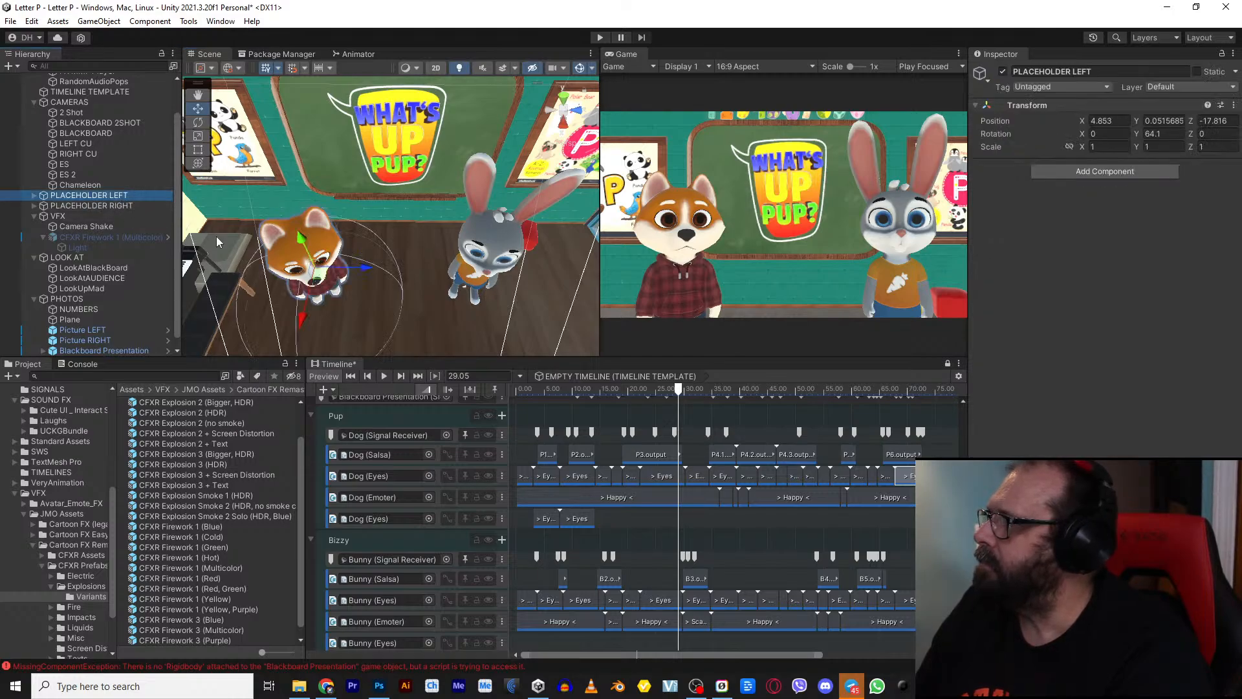
{"action": "left_click", "coordinate": [198, 123]}
{"action": "left_click_drag", "start_coordinate": [341, 306], "coordinate": [360, 298]}
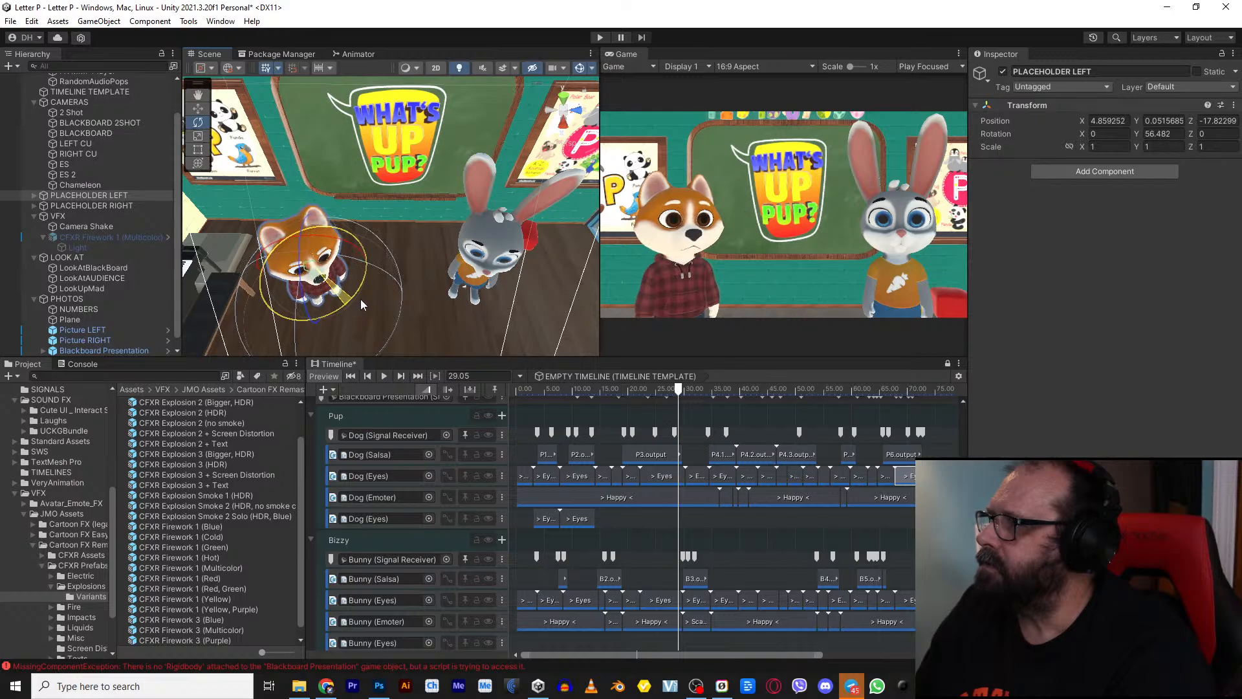
{"action": "left_click", "coordinate": [137, 206]}
{"action": "left_click_drag", "start_coordinate": [479, 286], "coordinate": [492, 194]}
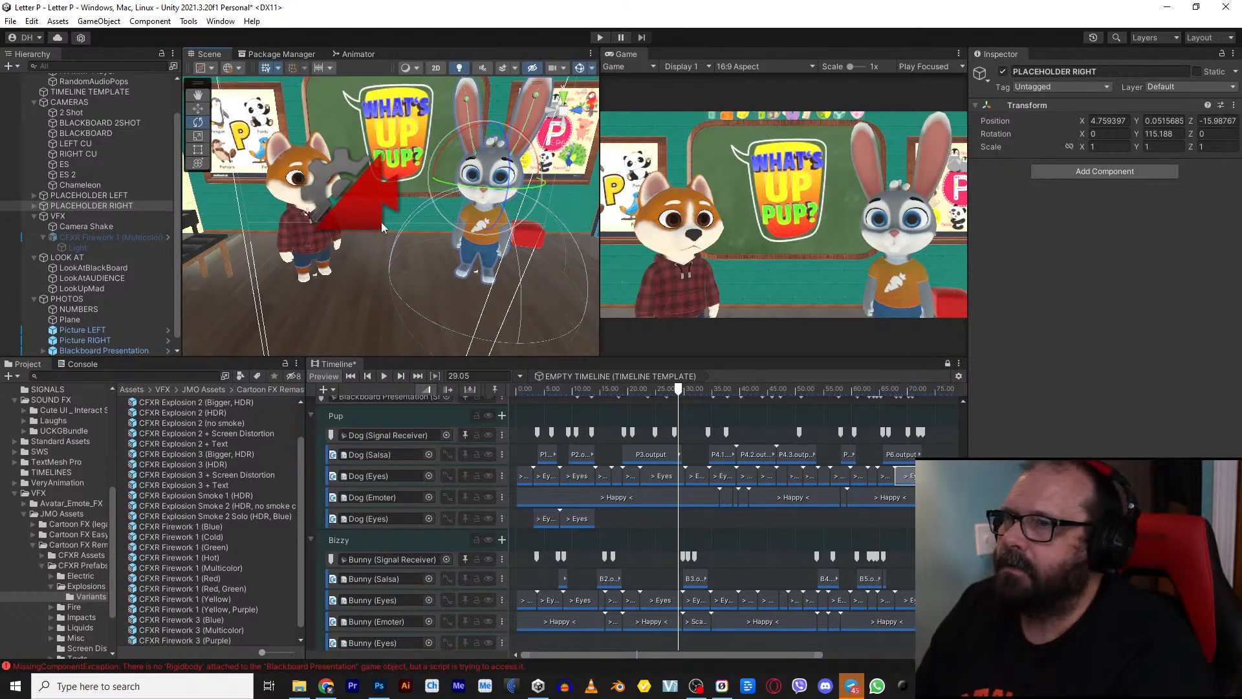
Step: Widen the Game view and run the scene in Play mode up to about 73.5 seconds to review the turned characters
{"action": "mouse_move", "coordinate": [688, 383]}
{"action": "left_mouse_down"}
{"action": "mouse_move", "coordinate": [664, 382]}
{"action": "mouse_move", "coordinate": [860, 380]}
{"action": "mouse_move", "coordinate": [690, 380]}
{"action": "left_mouse_up"}
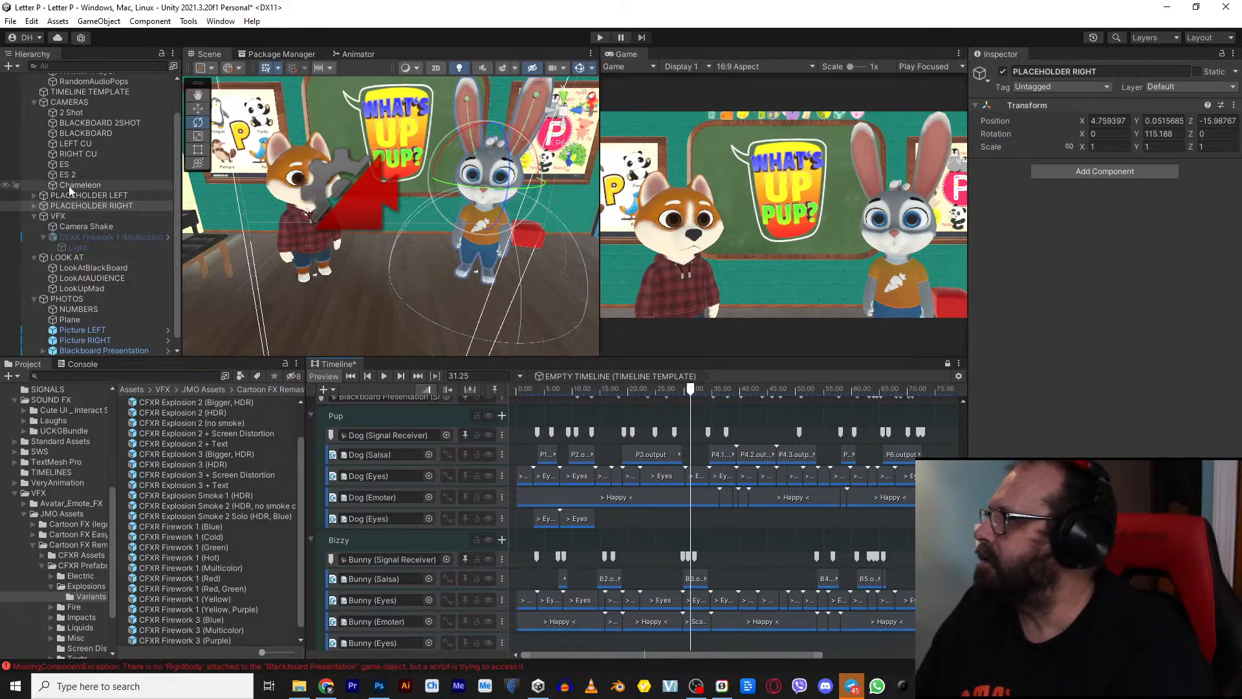
{"action": "key", "text": "w"}
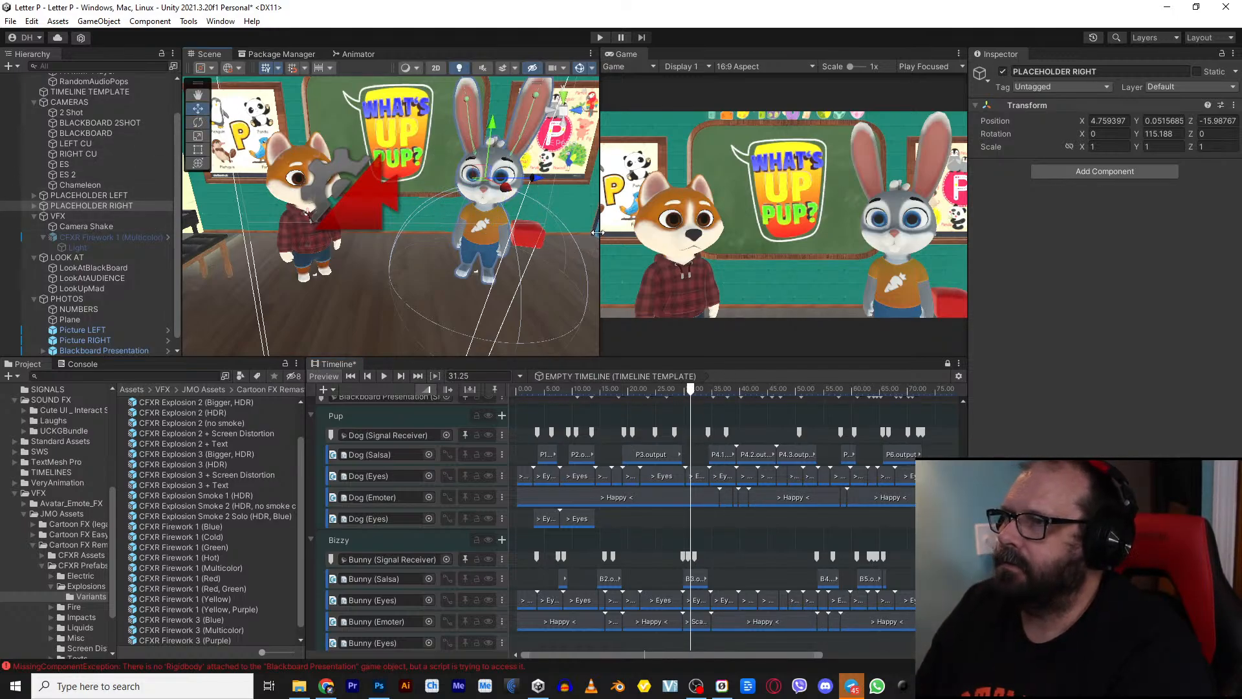
{"action": "left_click_drag", "start_coordinate": [597, 231], "coordinate": [337, 220]}
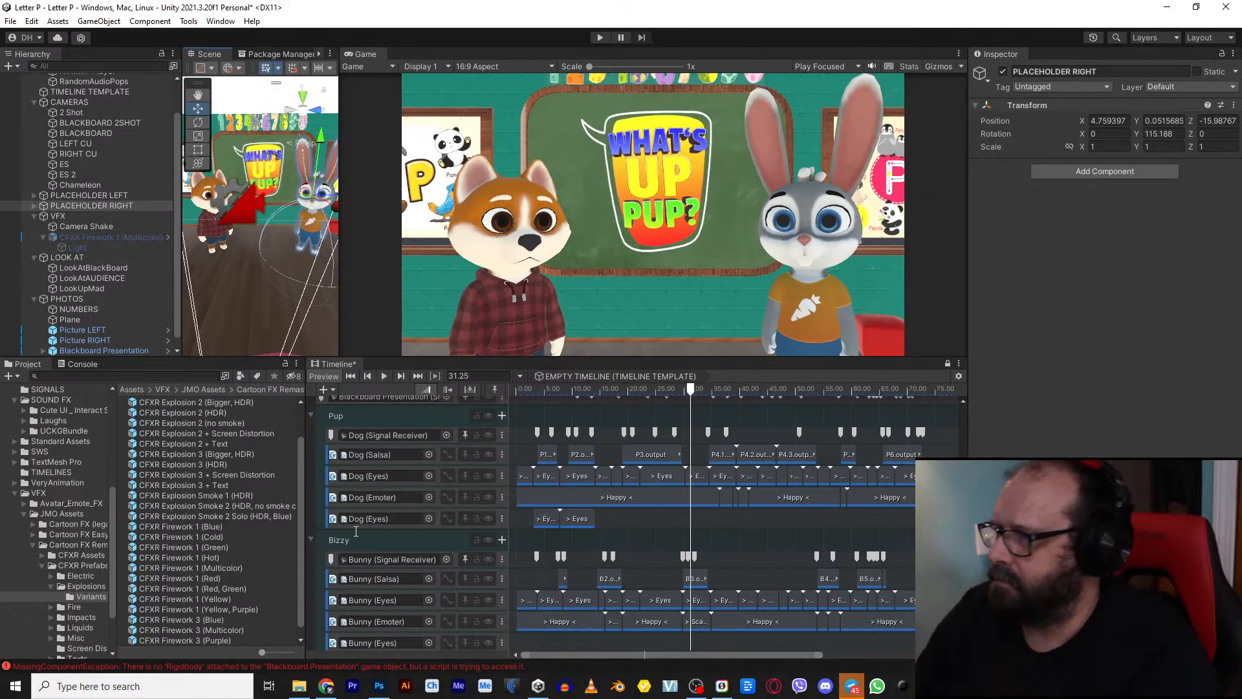
{"action": "scroll", "coordinate": [356, 531], "scroll_direction": "up", "scroll_amount": 3}
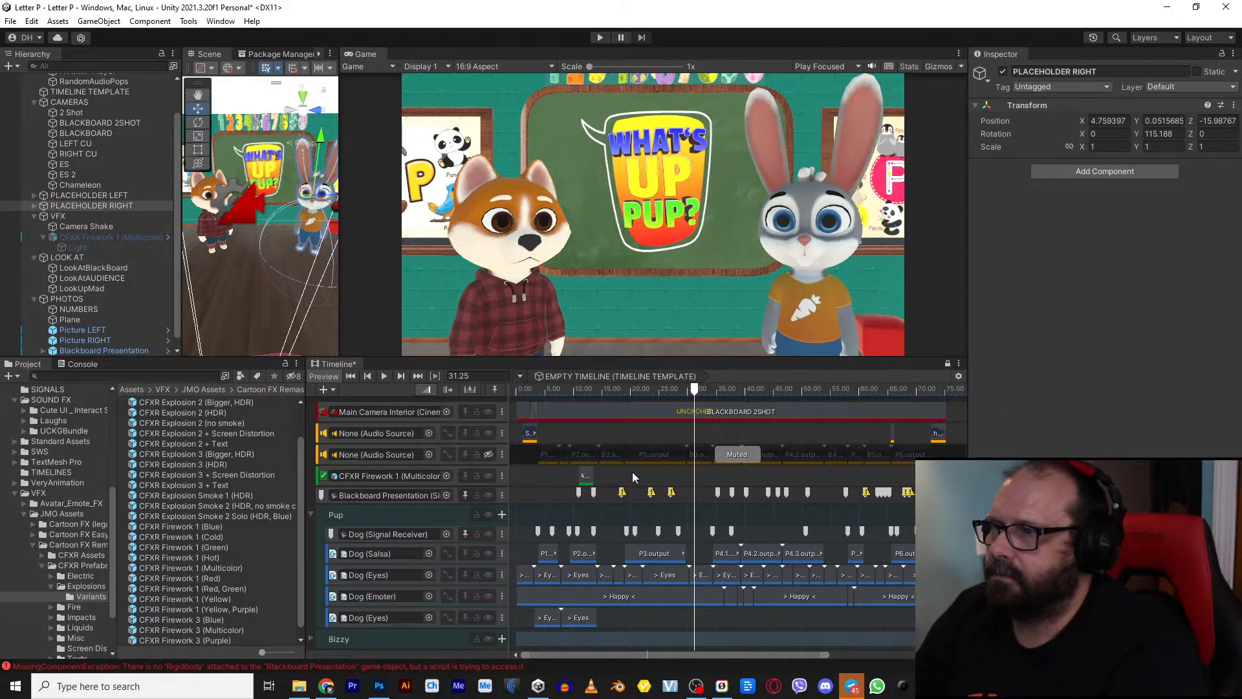
{"action": "left_click", "coordinate": [599, 38]}
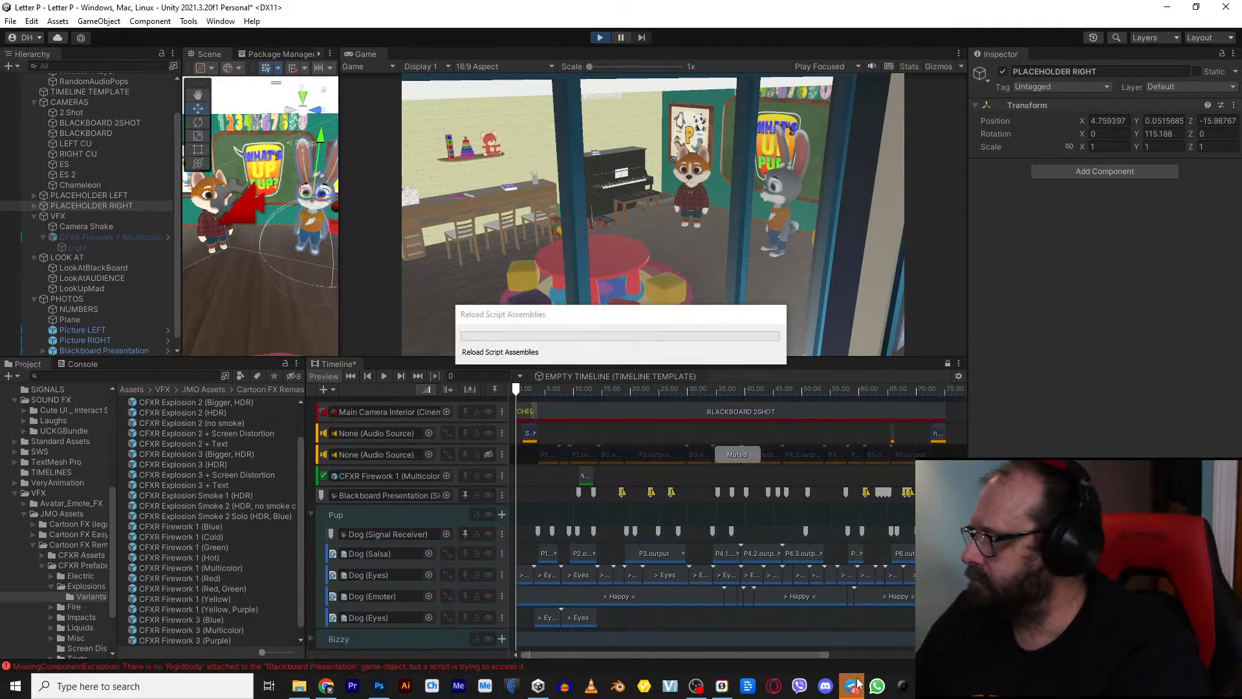
{"action": "mouse_move", "coordinate": [860, 679]}
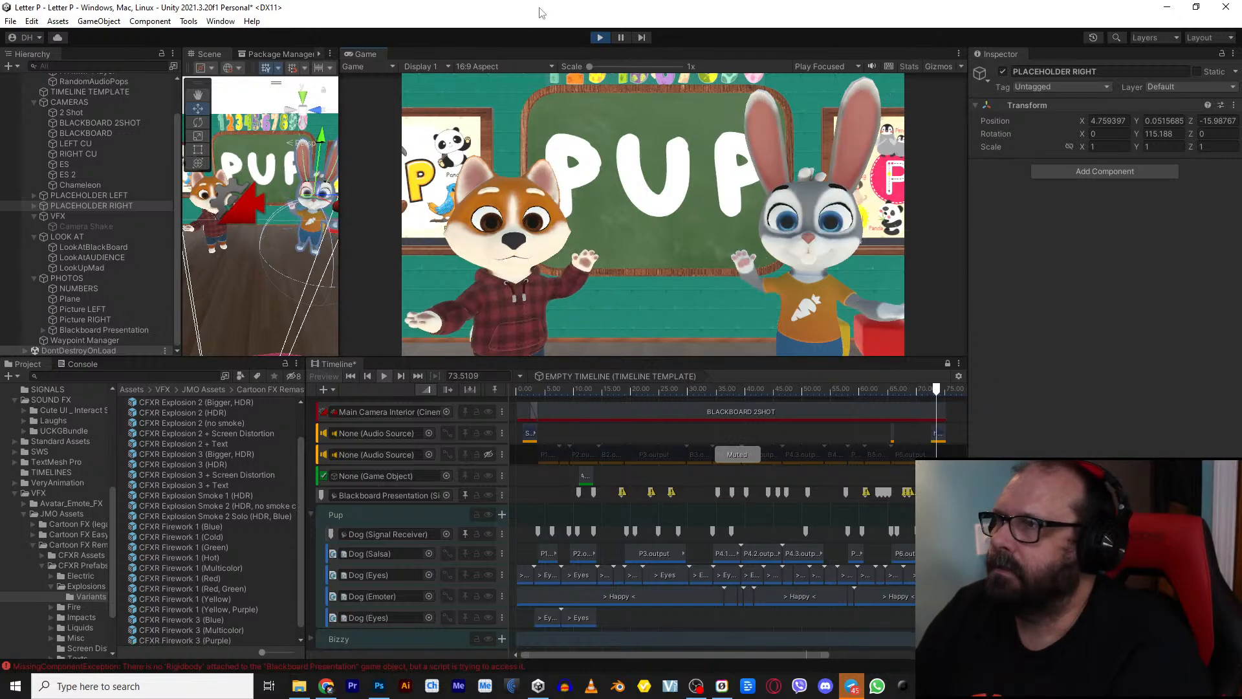
{"action": "left_click", "coordinate": [595, 37]}
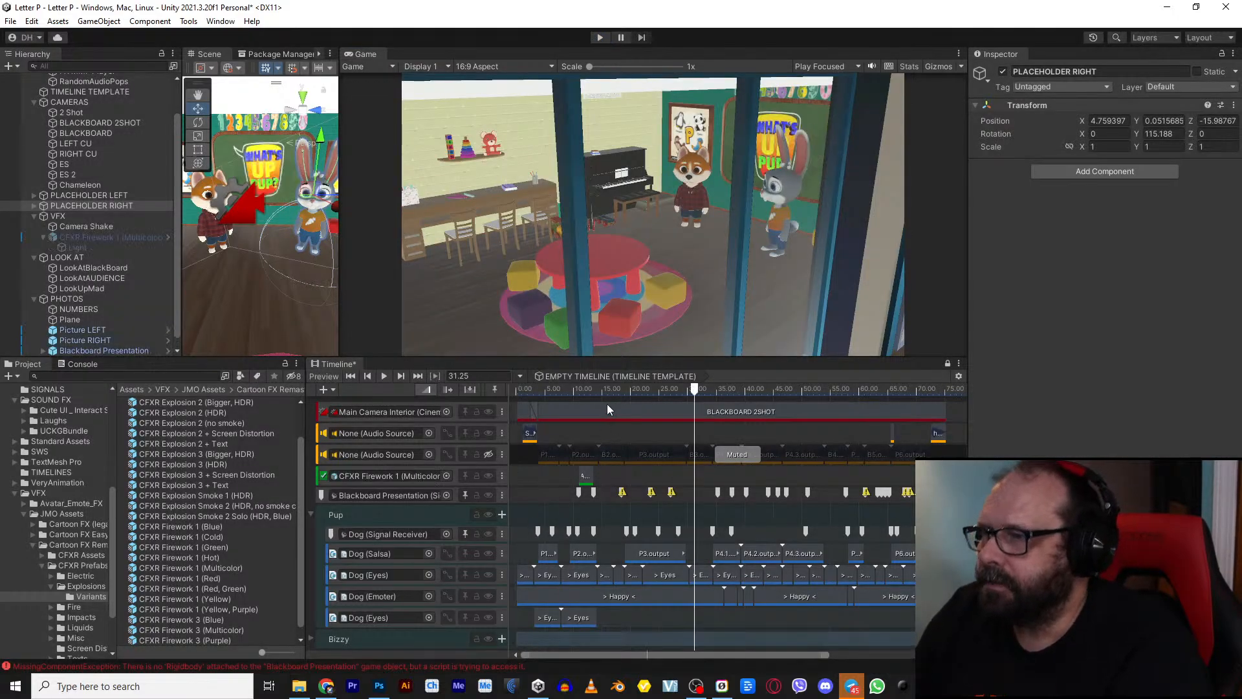
Step: Collapse the Pup and Bizzy track groups, unmute the voice audio track, and move the playhead to about 10.1 seconds
{"action": "left_click", "coordinate": [550, 390]}
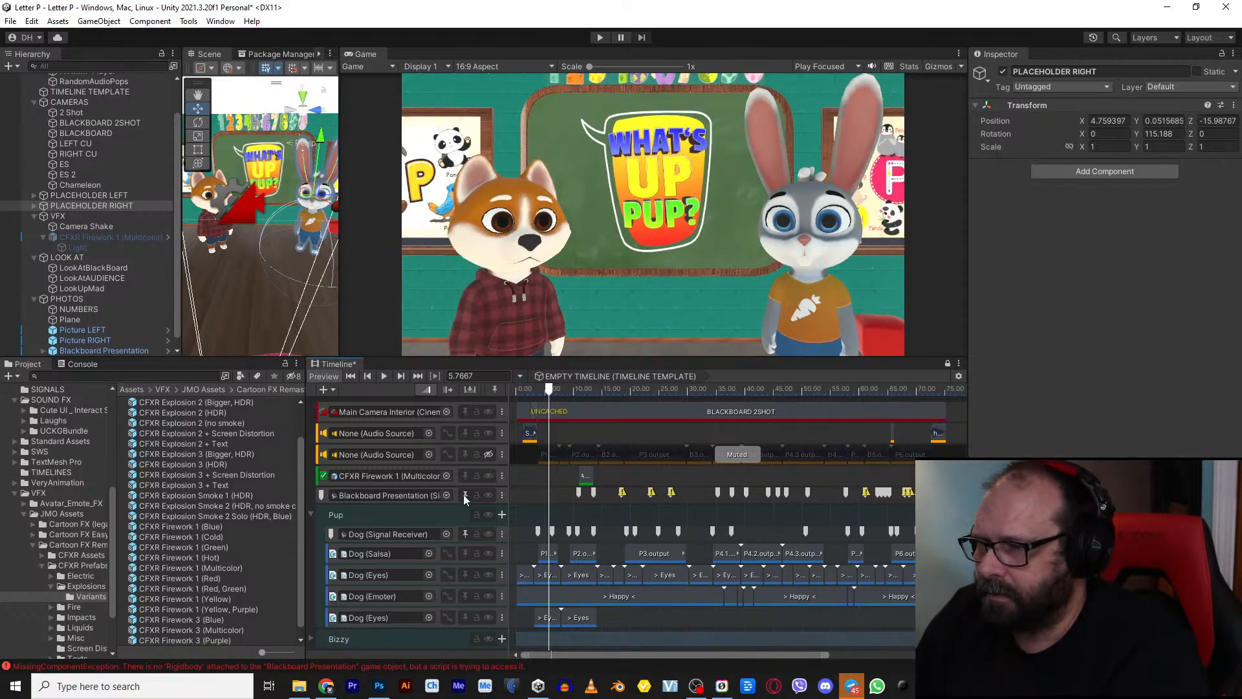
{"action": "left_click", "coordinate": [311, 515]}
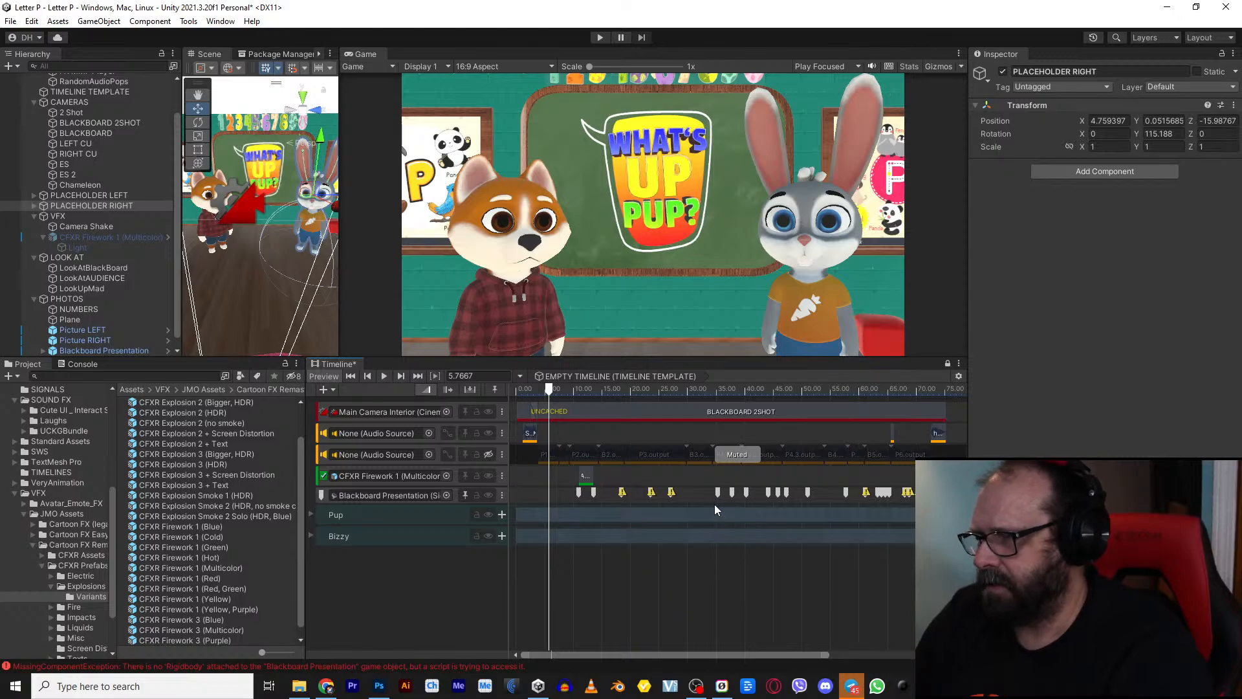
{"action": "left_click", "coordinate": [488, 454]}
{"action": "left_click_drag", "start_coordinate": [550, 389], "coordinate": [555, 392]}
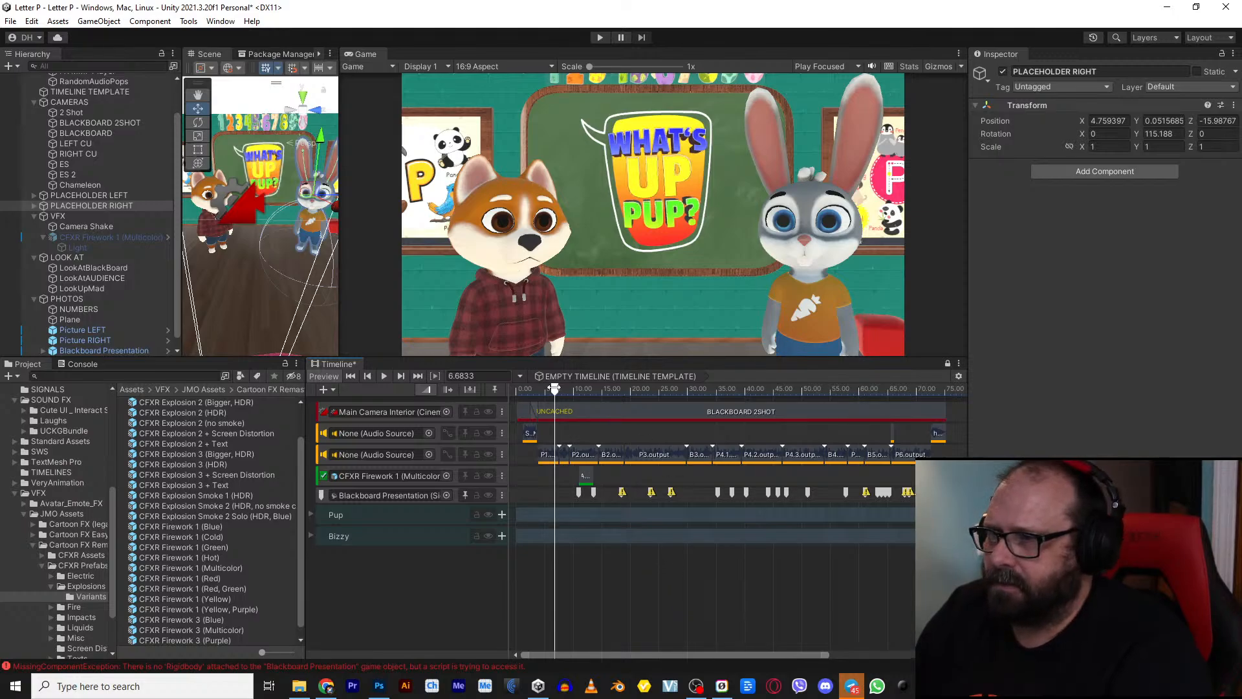
{"action": "mouse_move", "coordinate": [554, 389]}
{"action": "left_mouse_down"}
{"action": "mouse_move", "coordinate": [936, 389]}
{"action": "mouse_move", "coordinate": [535, 383]}
{"action": "mouse_move", "coordinate": [584, 378]}
{"action": "mouse_move", "coordinate": [574, 389]}
{"action": "left_mouse_up"}
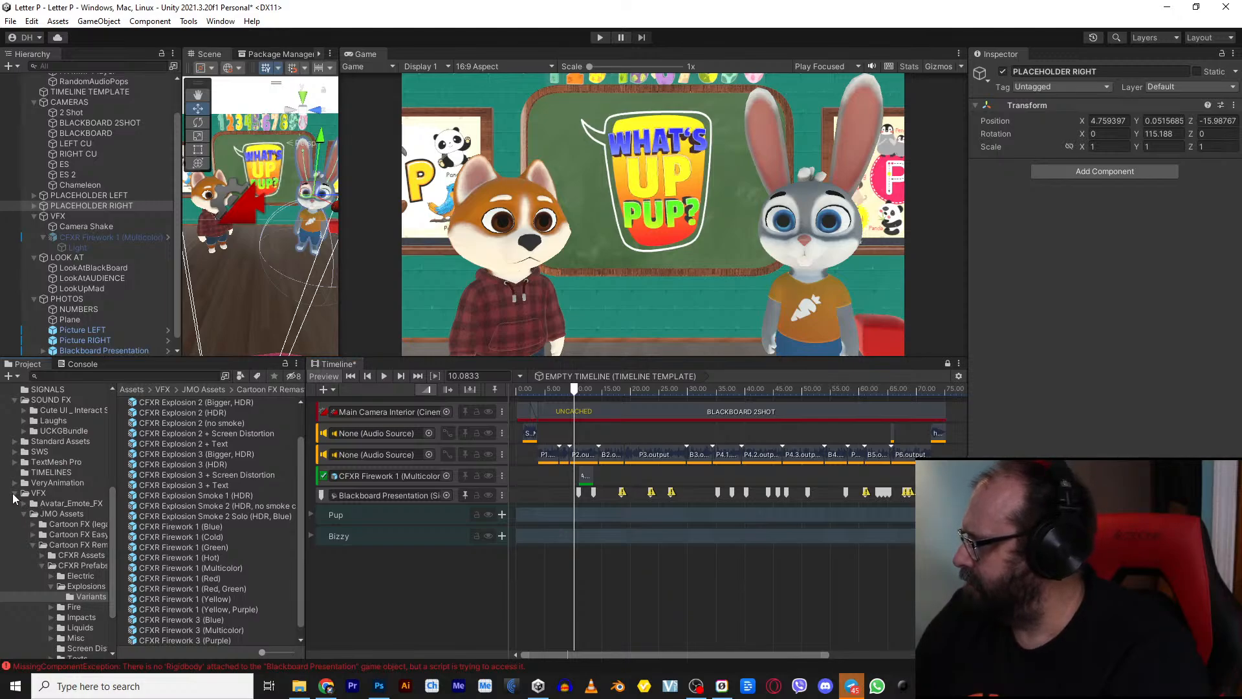
Step: Open the P folder inside PHOTOS VIDEOS FOR BLACKBOARD and show its images as large thumbnails
{"action": "left_click", "coordinate": [15, 494]}
{"action": "left_click", "coordinate": [29, 445]}
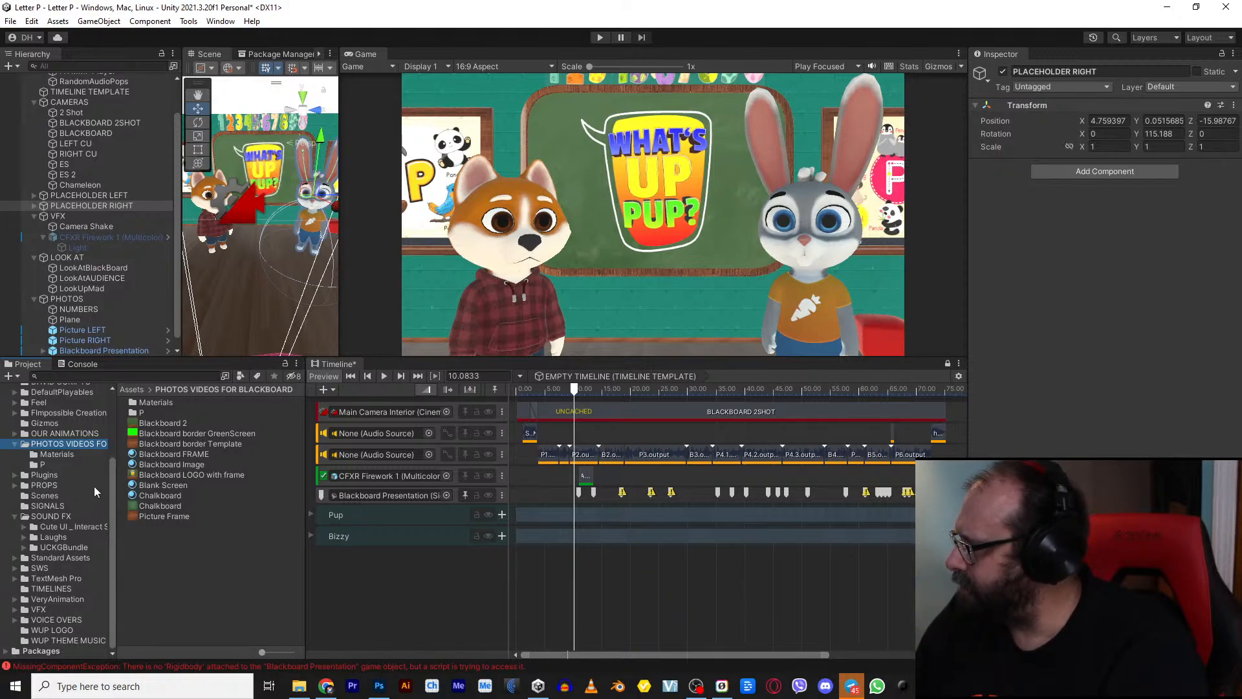
{"action": "double_click", "coordinate": [132, 412]}
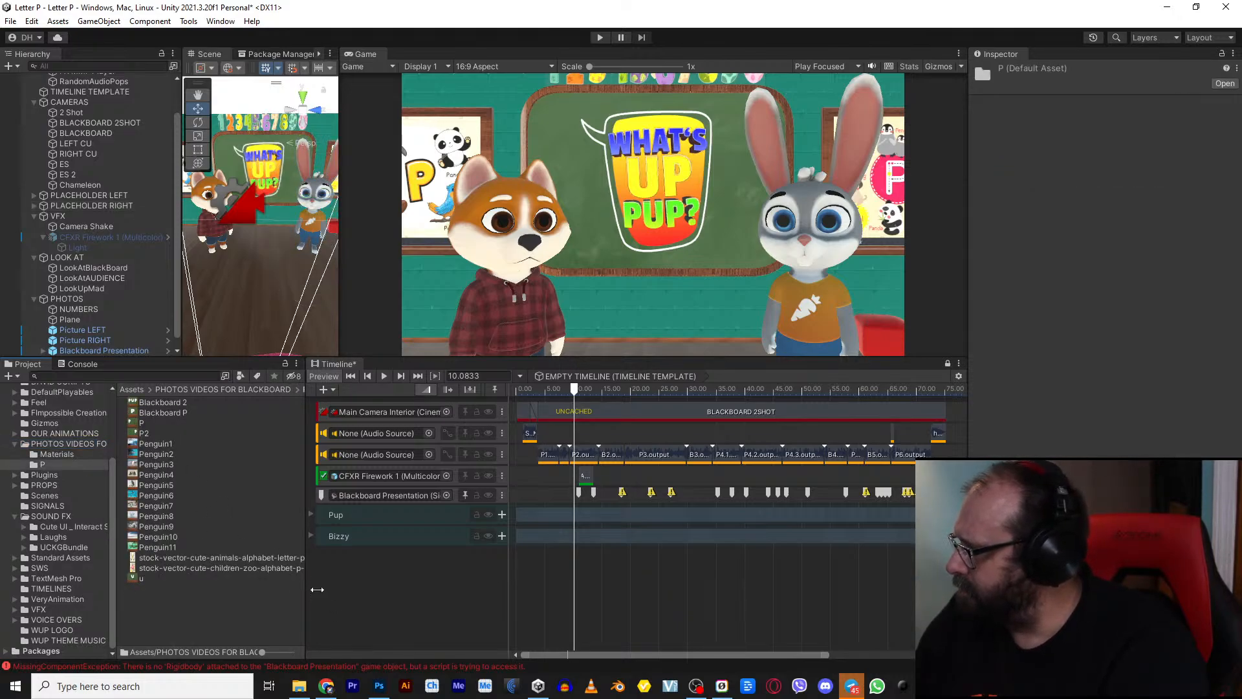
{"action": "left_click_drag", "start_coordinate": [279, 649], "coordinate": [293, 651]}
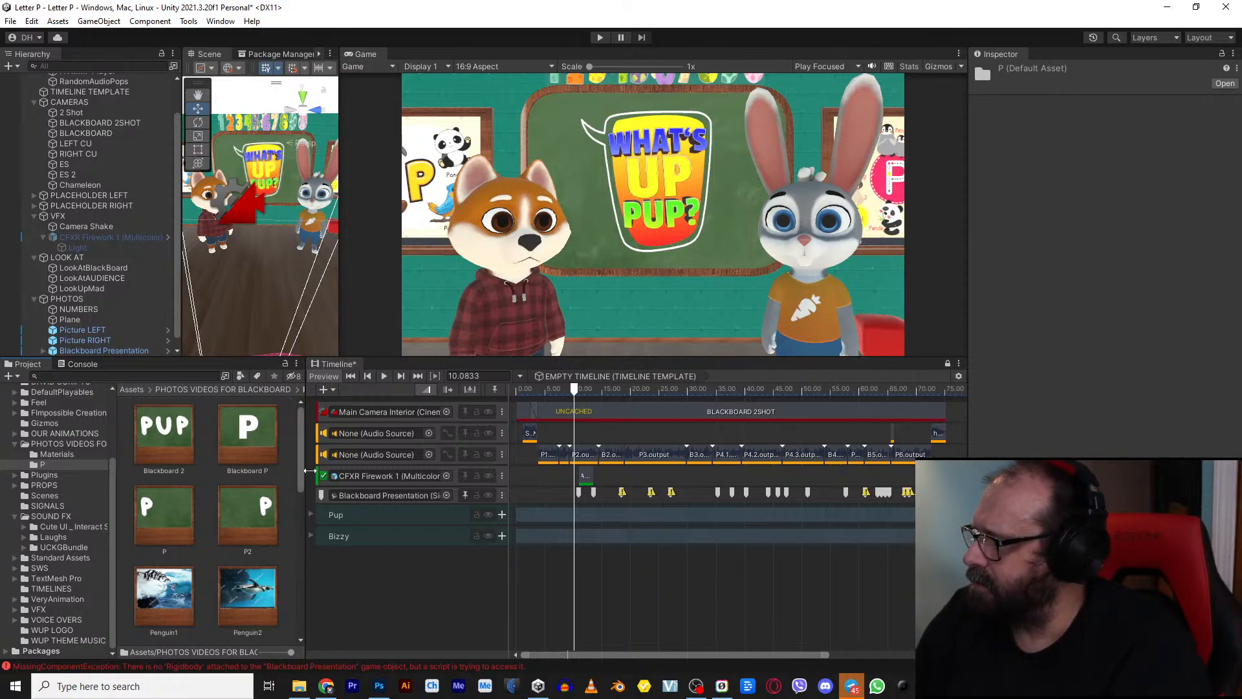
Step: Preview the timeline from about 10.65 seconds and check the blackboard's signal emitter near 13.5 seconds
{"action": "left_click_drag", "start_coordinate": [575, 390], "coordinate": [577, 392]}
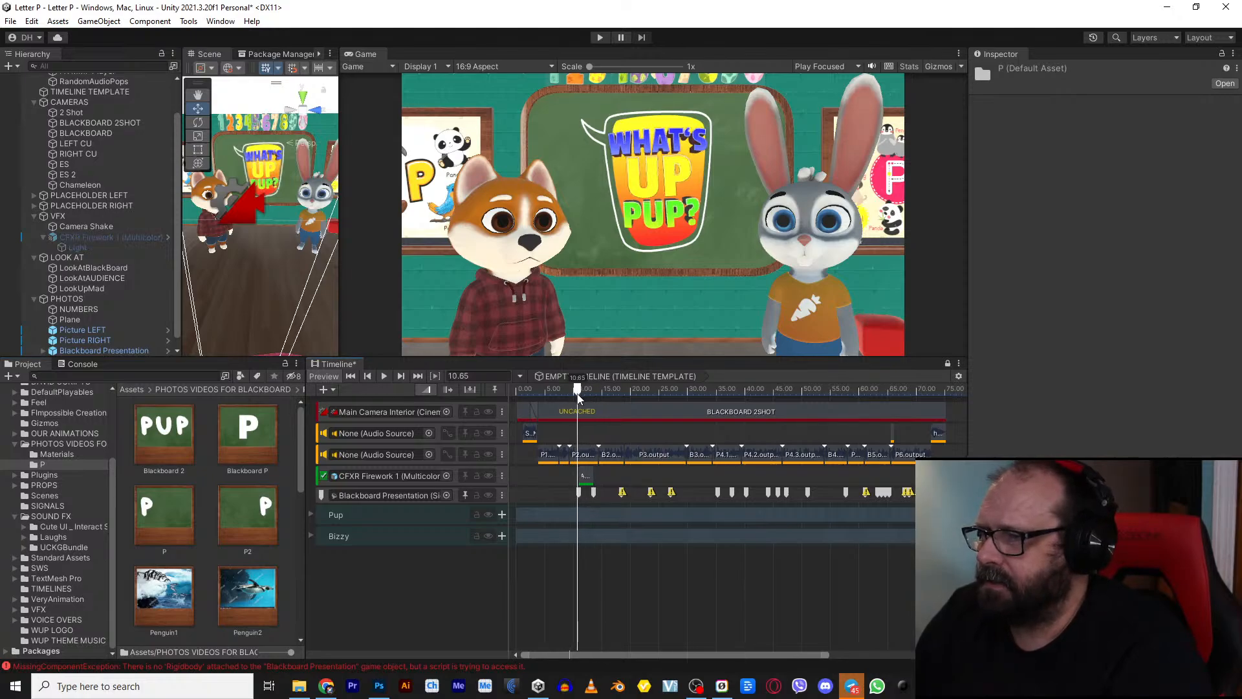
{"action": "key", "text": "space"}
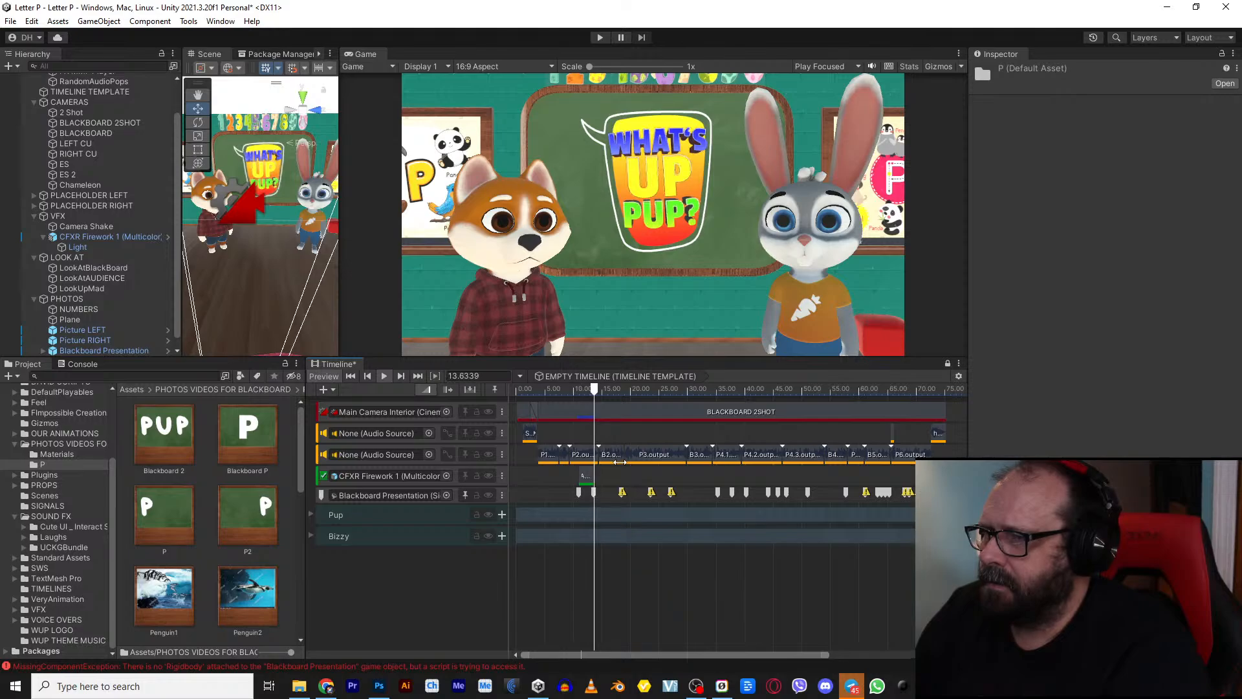
{"action": "key", "text": "space"}
{"action": "left_click", "coordinate": [578, 492]}
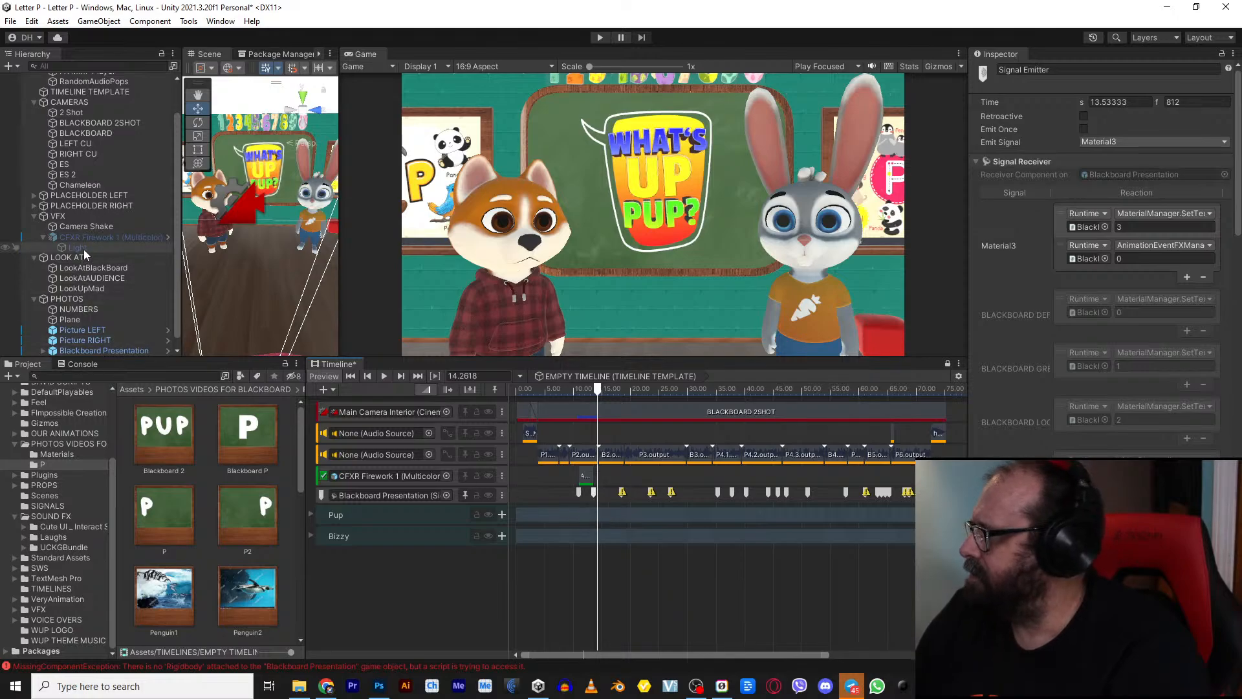
Step: Inspect the texture list in the Material Manager of the Blackboard Presentation object
{"action": "scroll", "coordinate": [83, 255], "scroll_direction": "down", "scroll_amount": 1}
{"action": "left_click", "coordinate": [124, 343]}
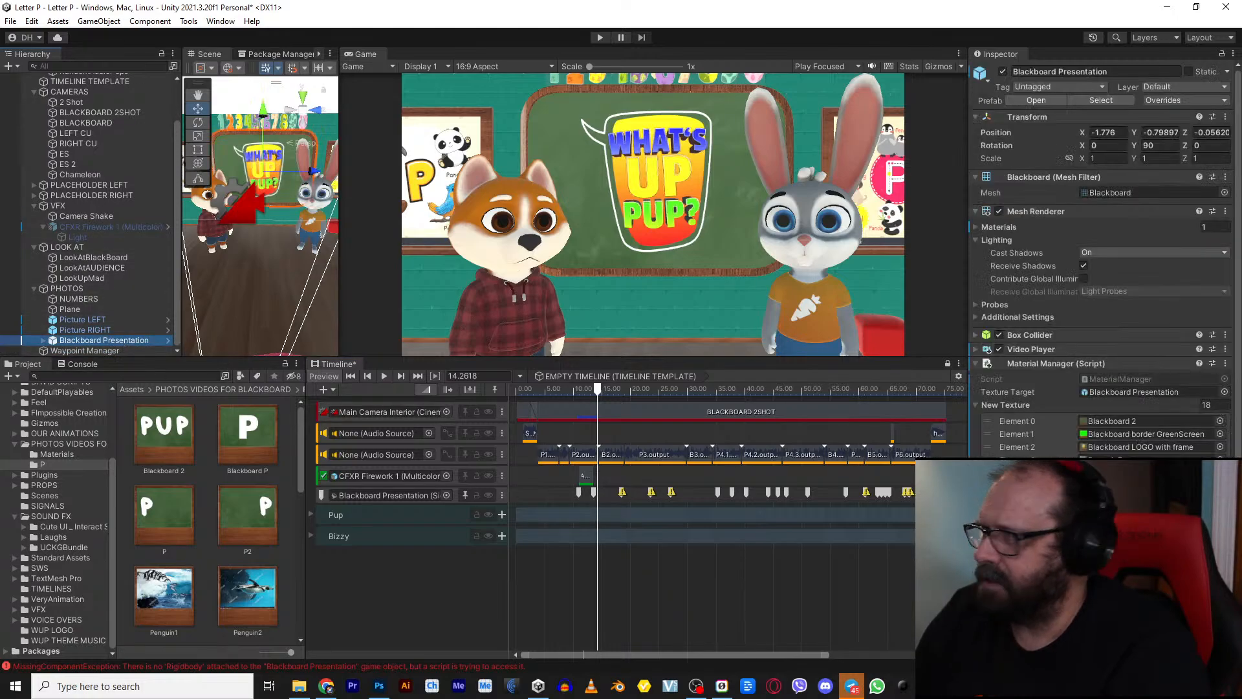
{"action": "scroll", "coordinate": [1100, 259], "scroll_direction": "down", "scroll_amount": 3}
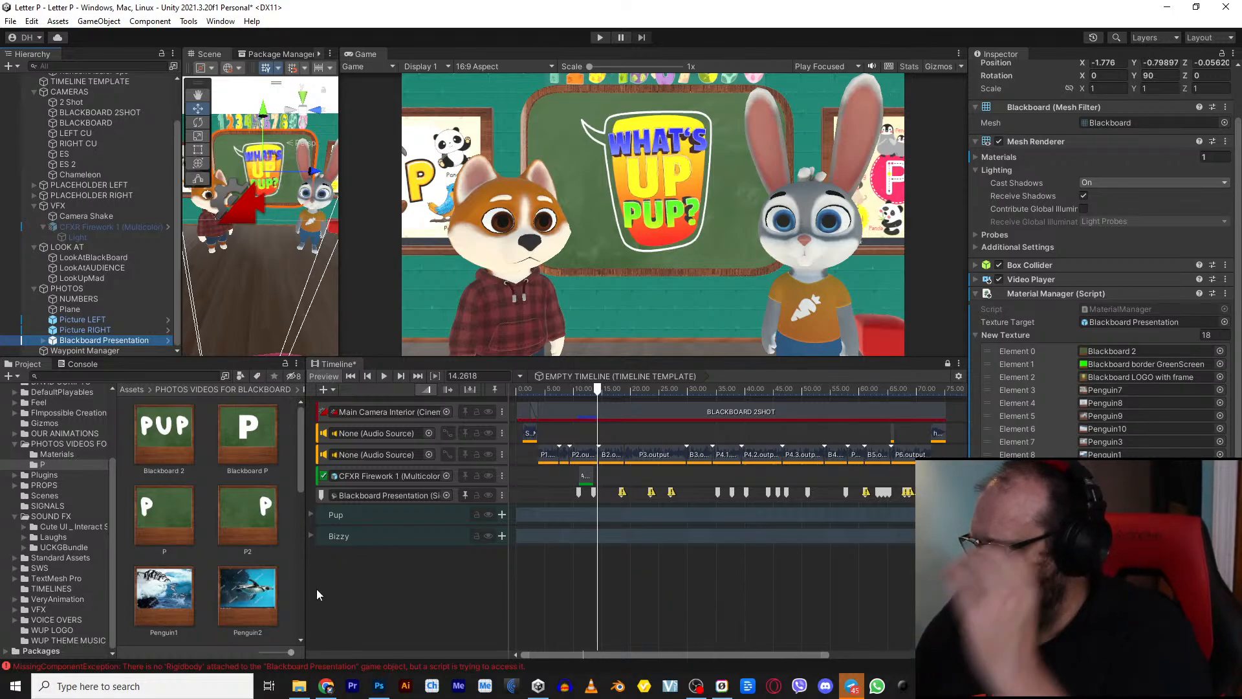
Step: Locate the Penguin7 texture assigned to Element 3 of the Blackboard Presentation and inspect it in the project assets
{"action": "left_click", "coordinate": [1112, 391]}
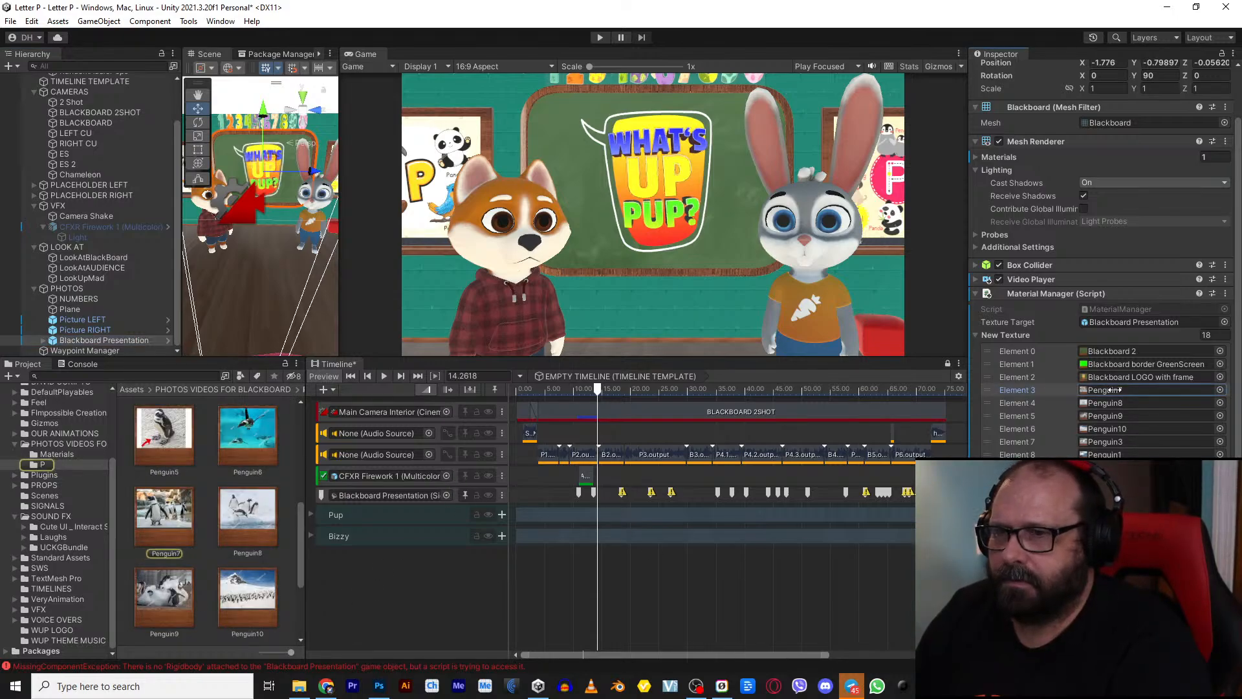
{"action": "left_click", "coordinate": [169, 519]}
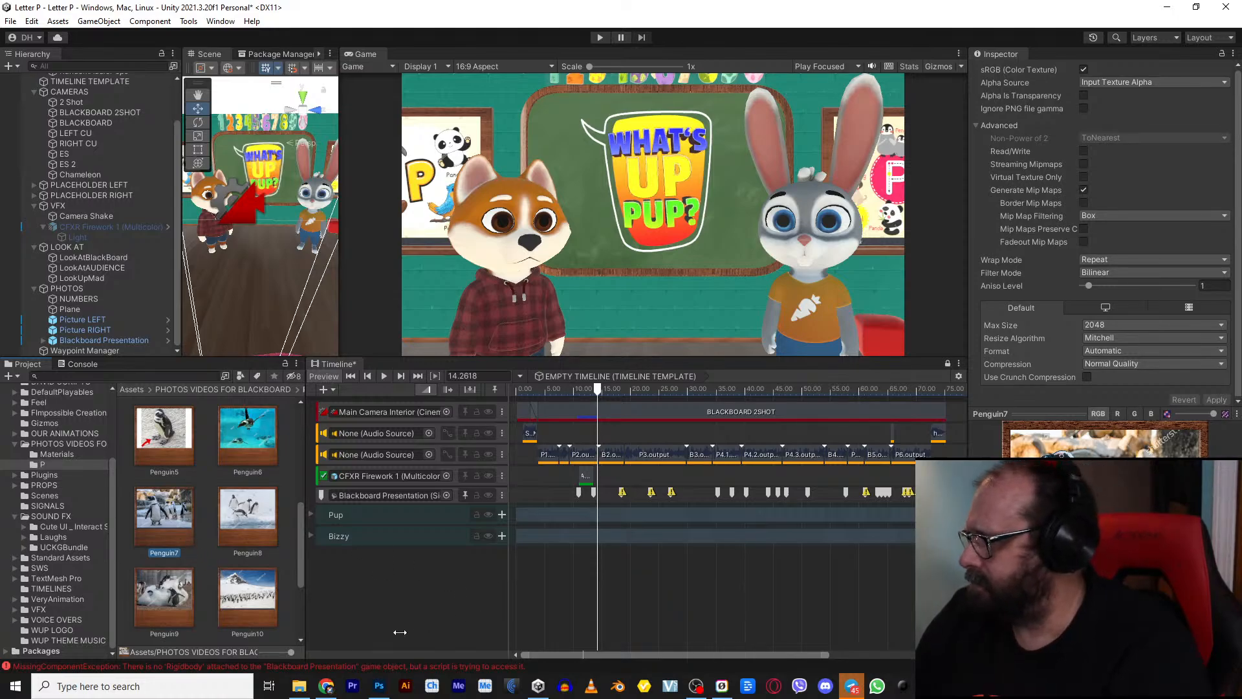
Step: Switch to Chrome and sign in to Shutterstock from the penguins search page using the OddKidToons Network Google account
{"action": "left_click", "coordinate": [325, 686]}
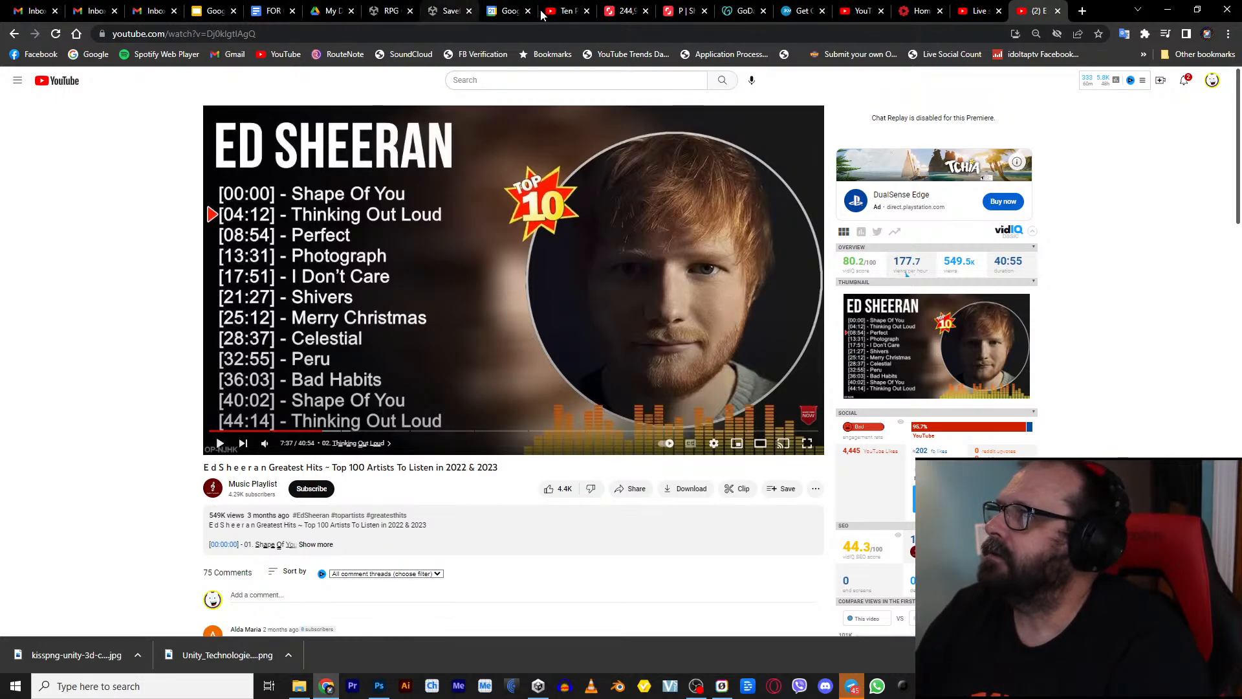
{"action": "left_click", "coordinate": [622, 11]}
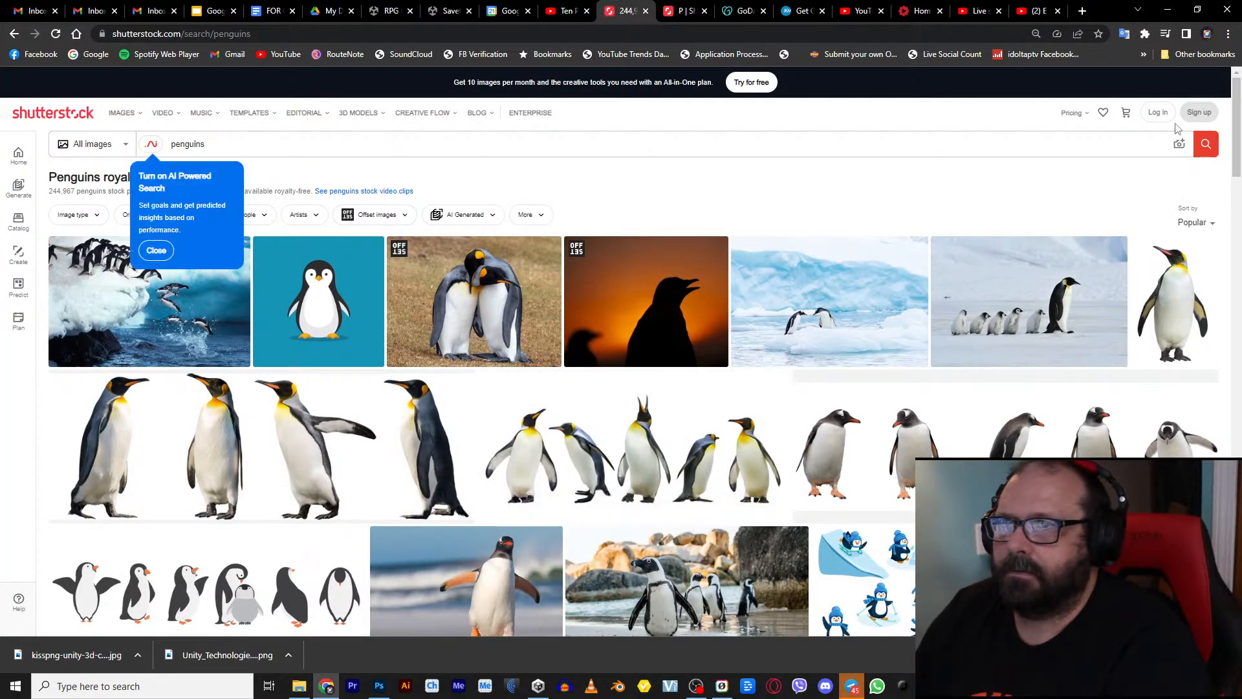
{"action": "left_click", "coordinate": [1104, 115]}
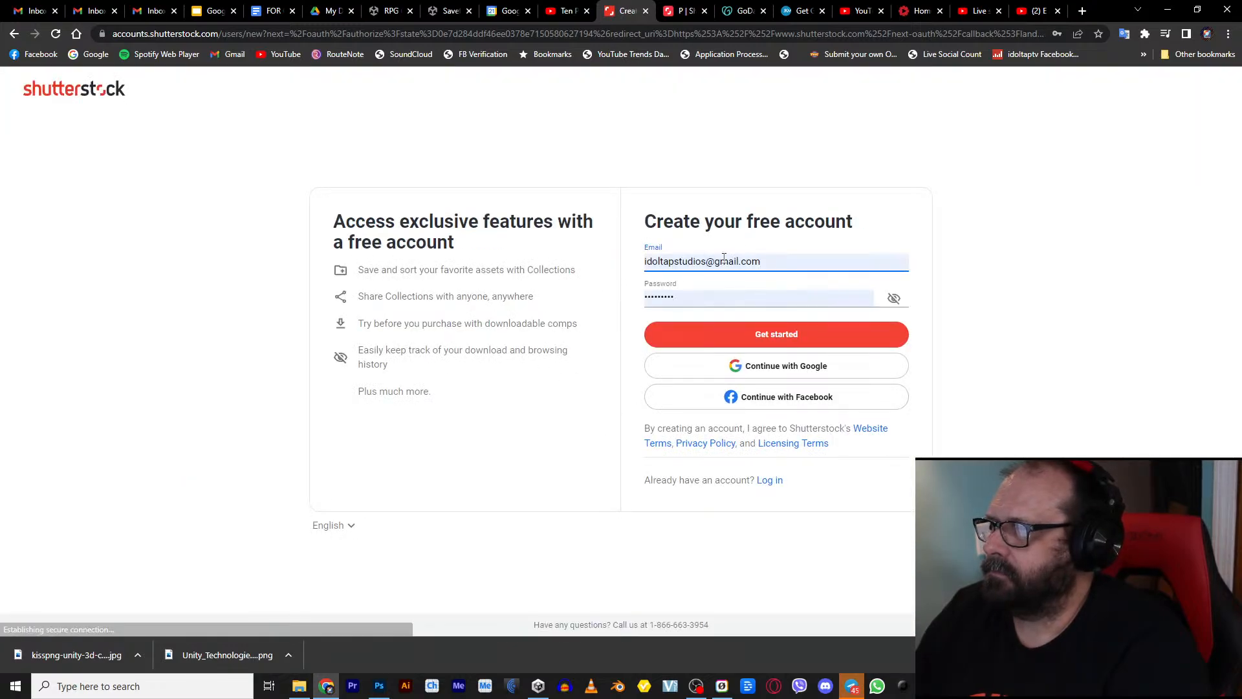
{"action": "left_click", "coordinate": [740, 335]}
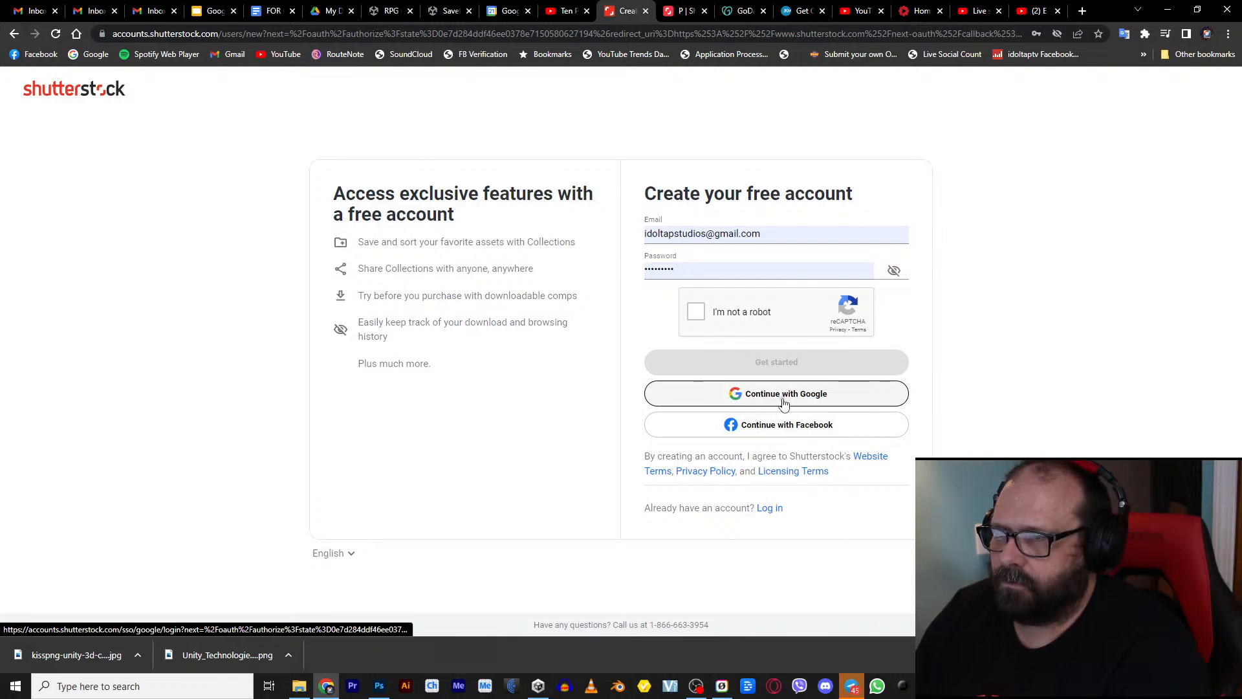
{"action": "left_click", "coordinate": [783, 394]}
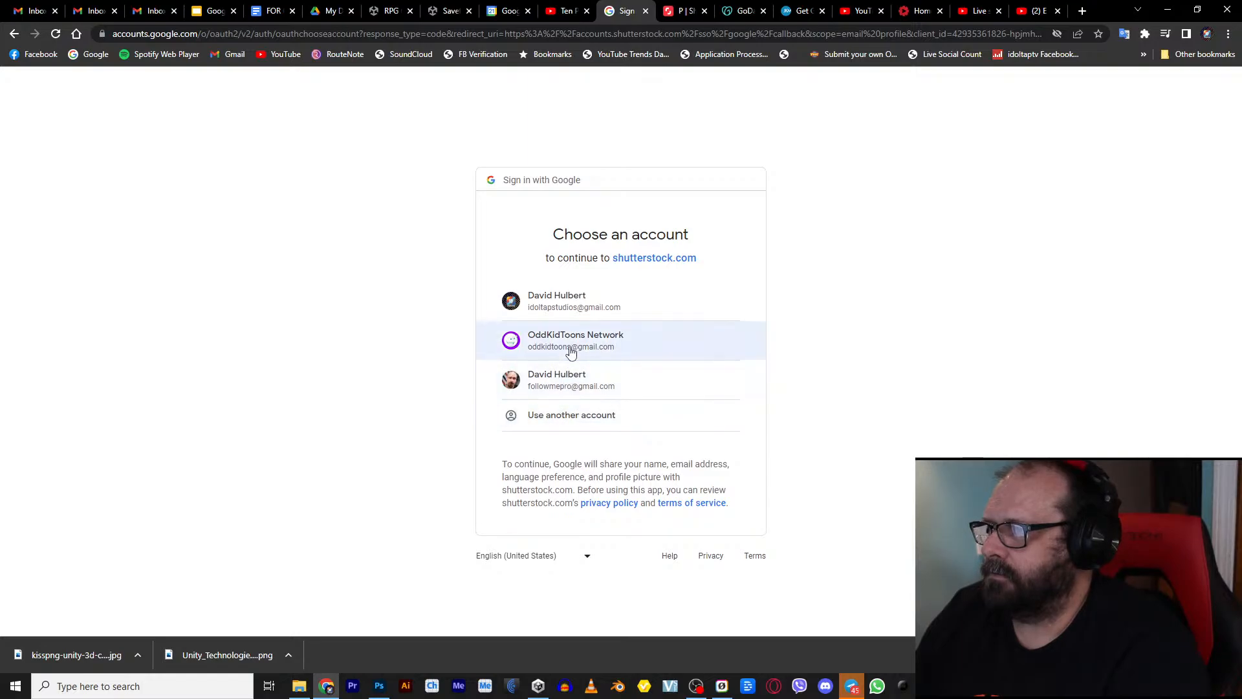
{"action": "left_click", "coordinate": [572, 349]}
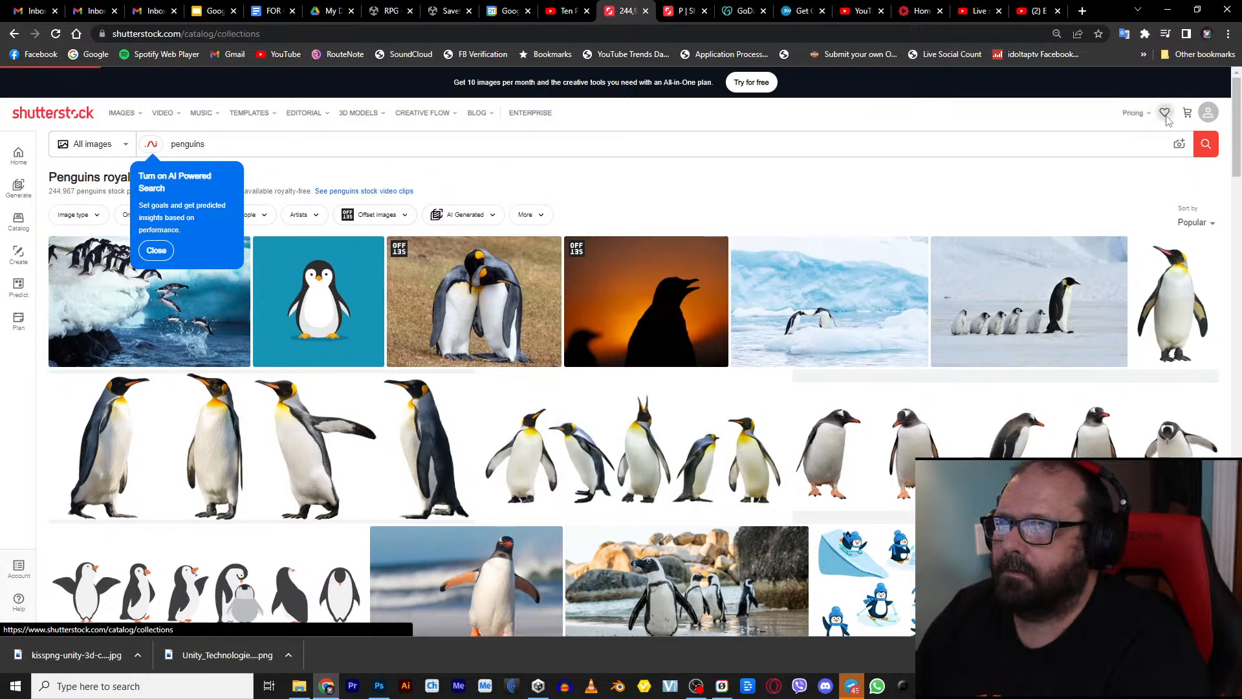
Step: Open the saved P collection and download the African penguin beach photo 536896912 as a Large JPG with a Standard license
{"action": "left_click", "coordinate": [1165, 113]}
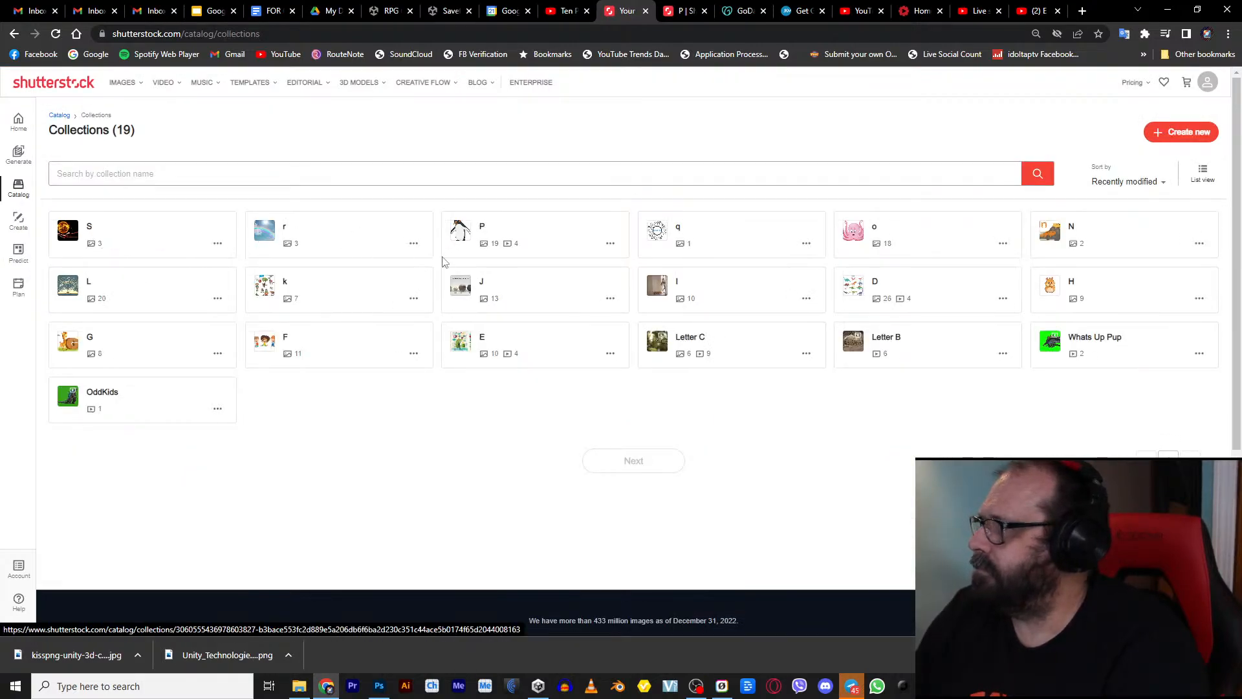
{"action": "left_click", "coordinate": [527, 236]}
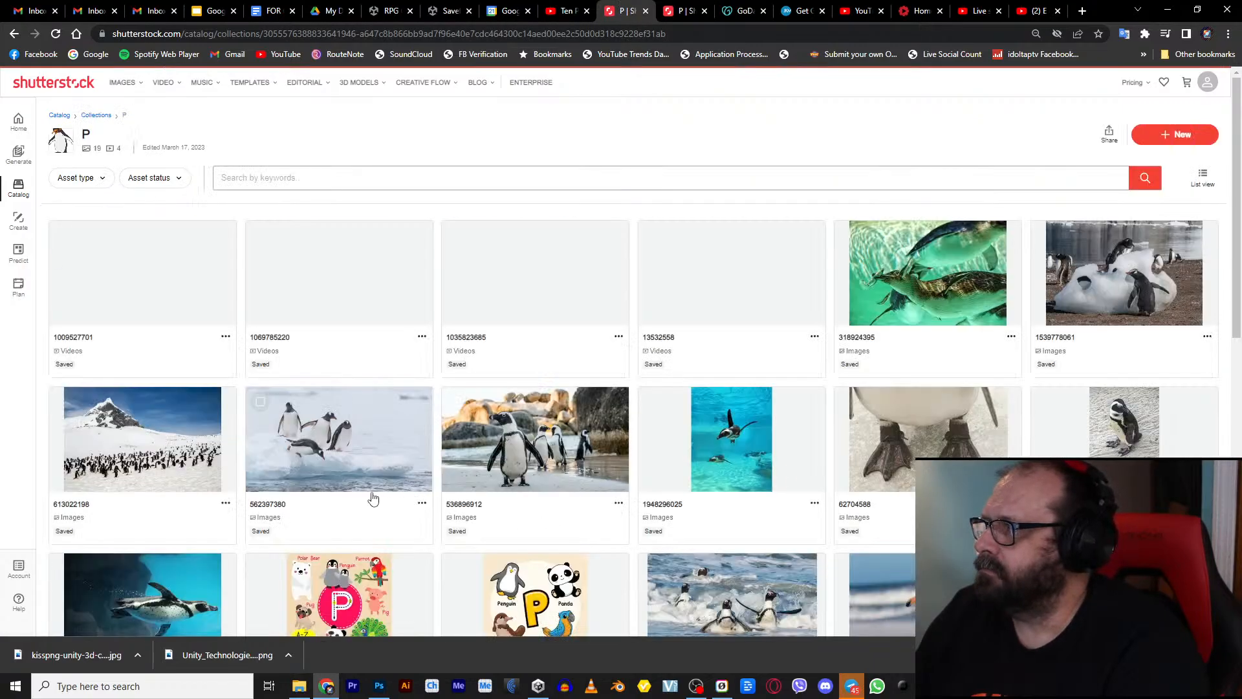
{"action": "scroll", "coordinate": [466, 393], "scroll_direction": "down", "scroll_amount": 2}
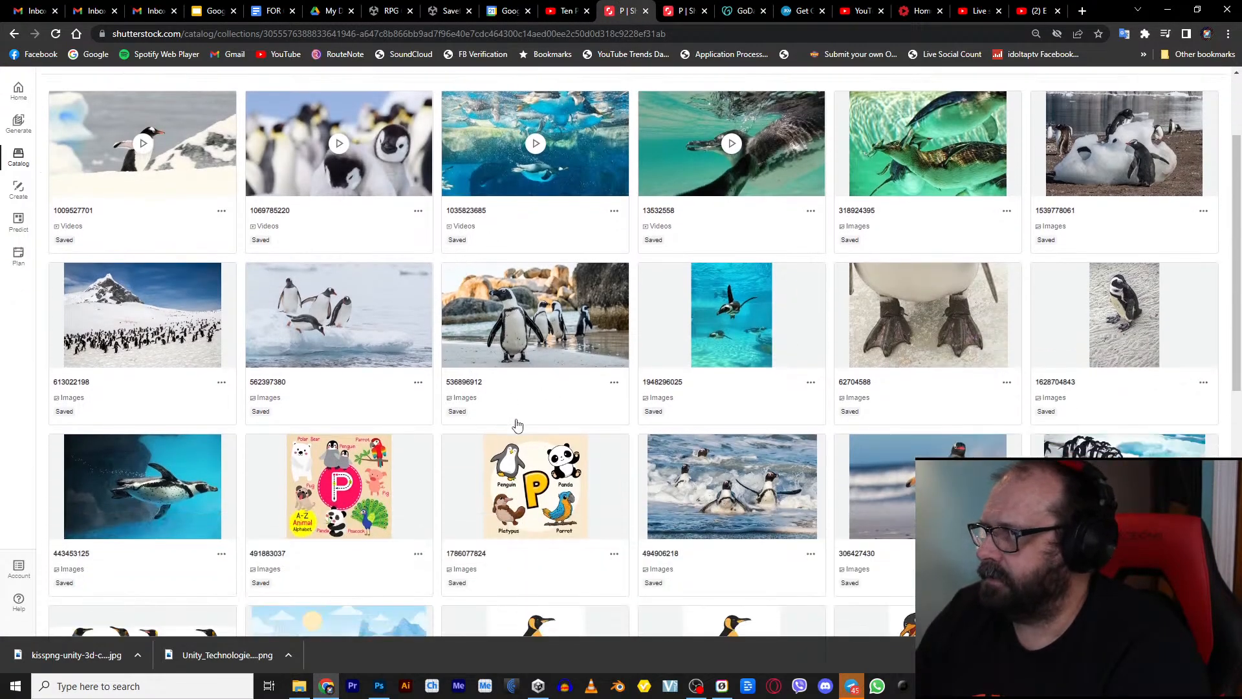
{"action": "left_click", "coordinate": [583, 287]}
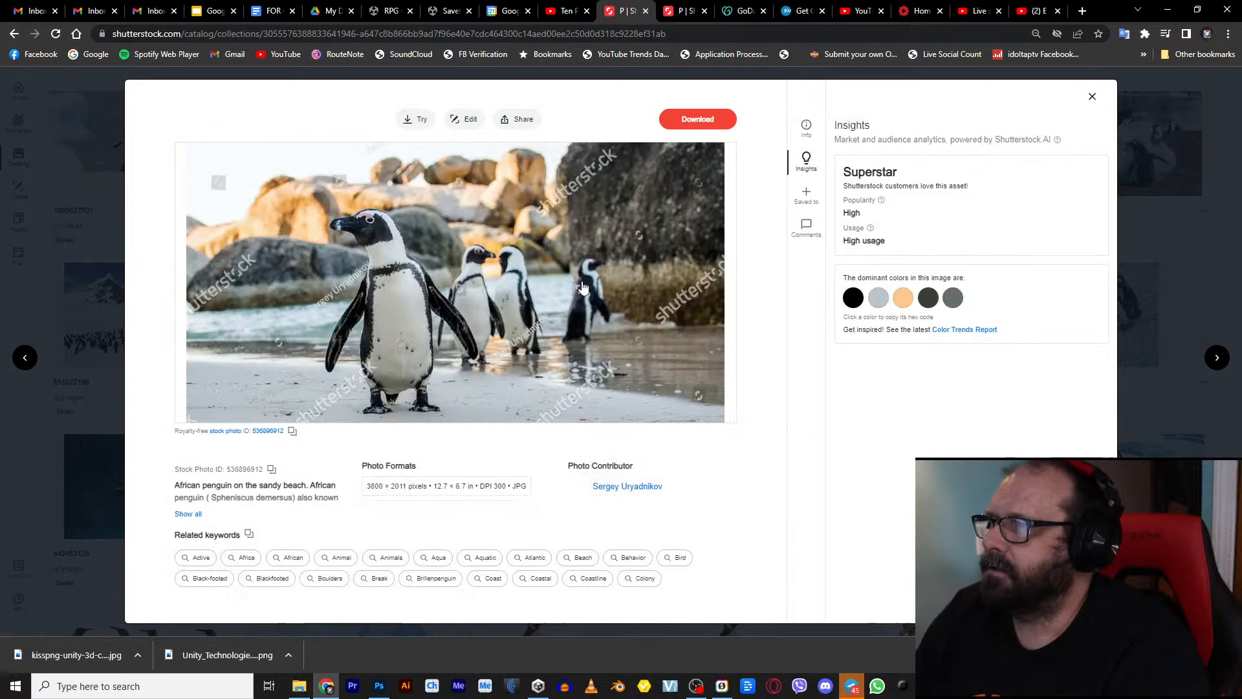
{"action": "left_click", "coordinate": [686, 123]}
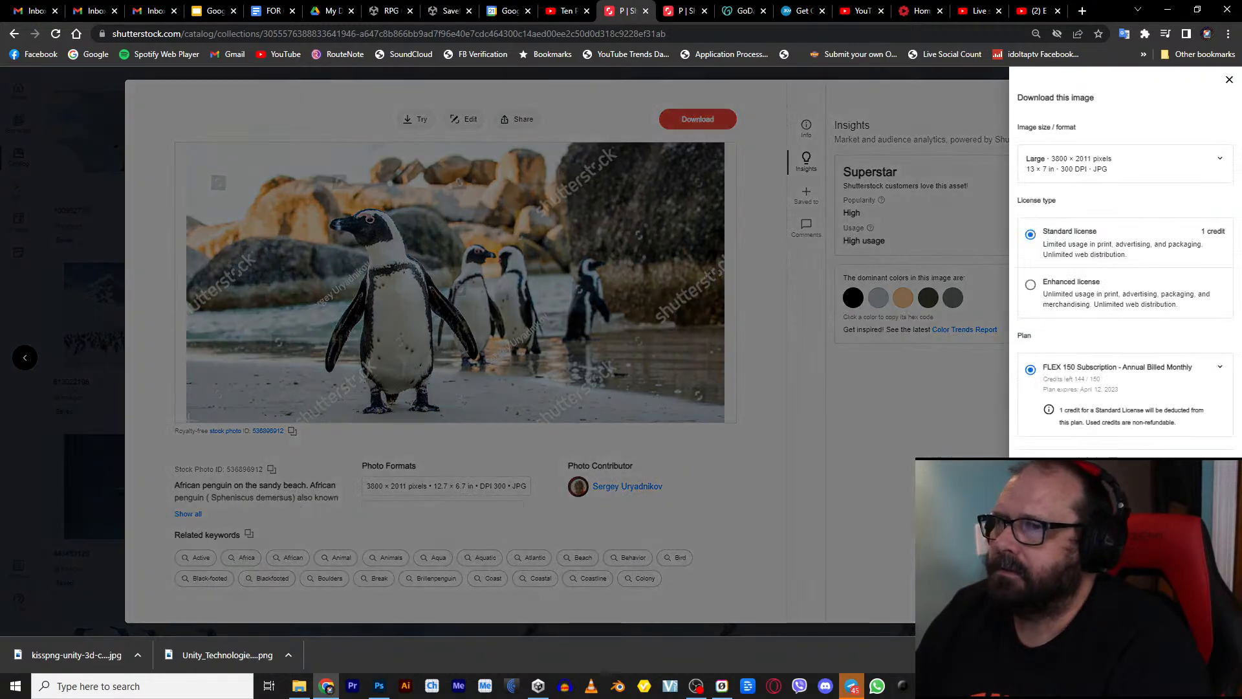
{"action": "left_click", "coordinate": [1125, 472]}
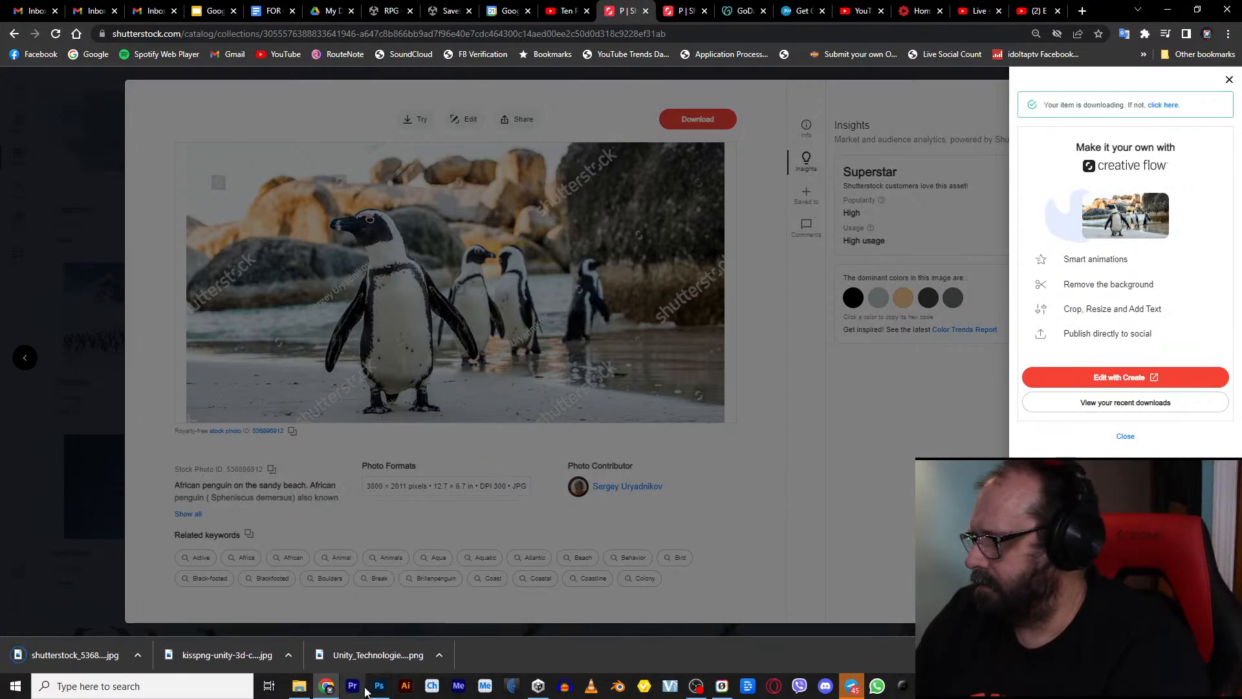
Step: Switch to Photoshop, hide the P text layer and place shutterstock_536896912 from Downloads into the blackboard border document
{"action": "left_click", "coordinate": [379, 686]}
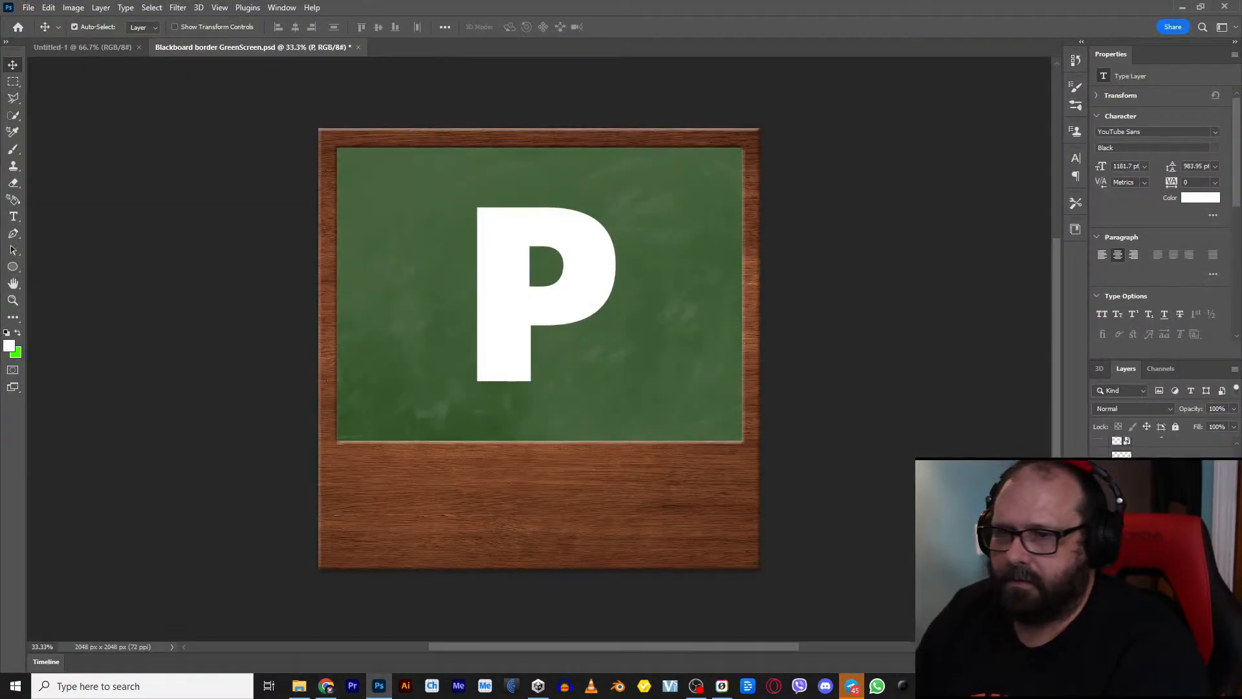
{"action": "key", "text": "ctrl+comma"}
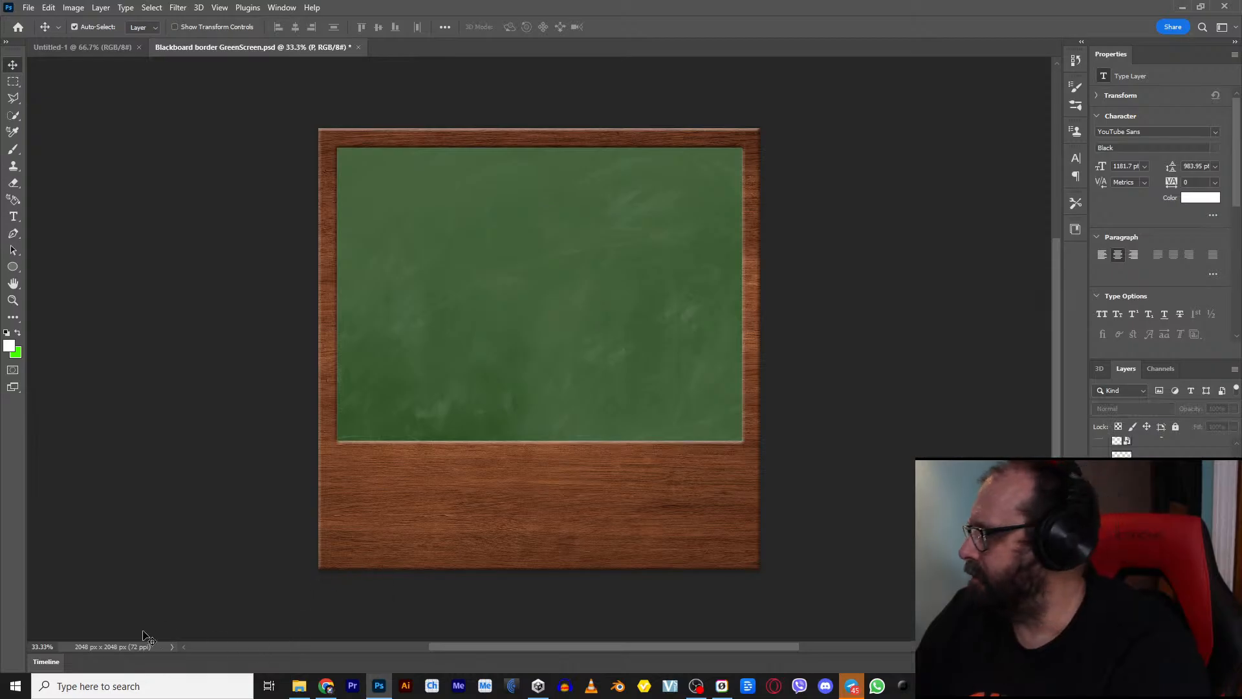
{"action": "left_click", "coordinate": [299, 685]}
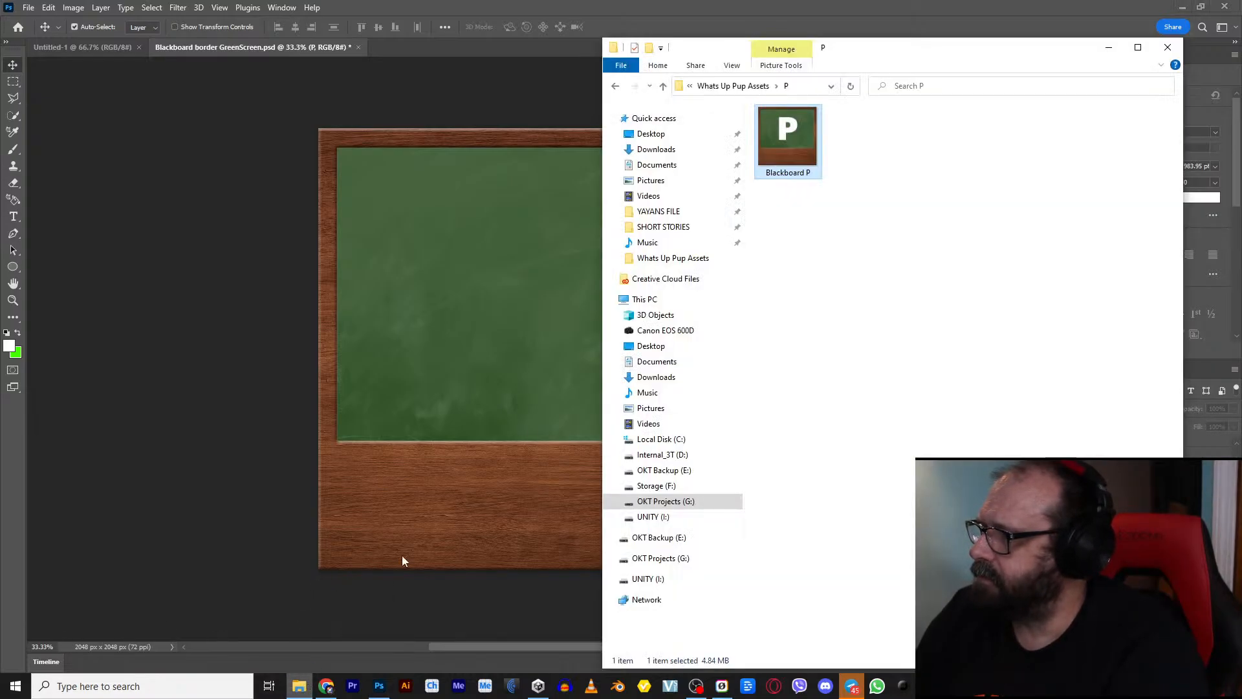
{"action": "left_click", "coordinate": [655, 151]}
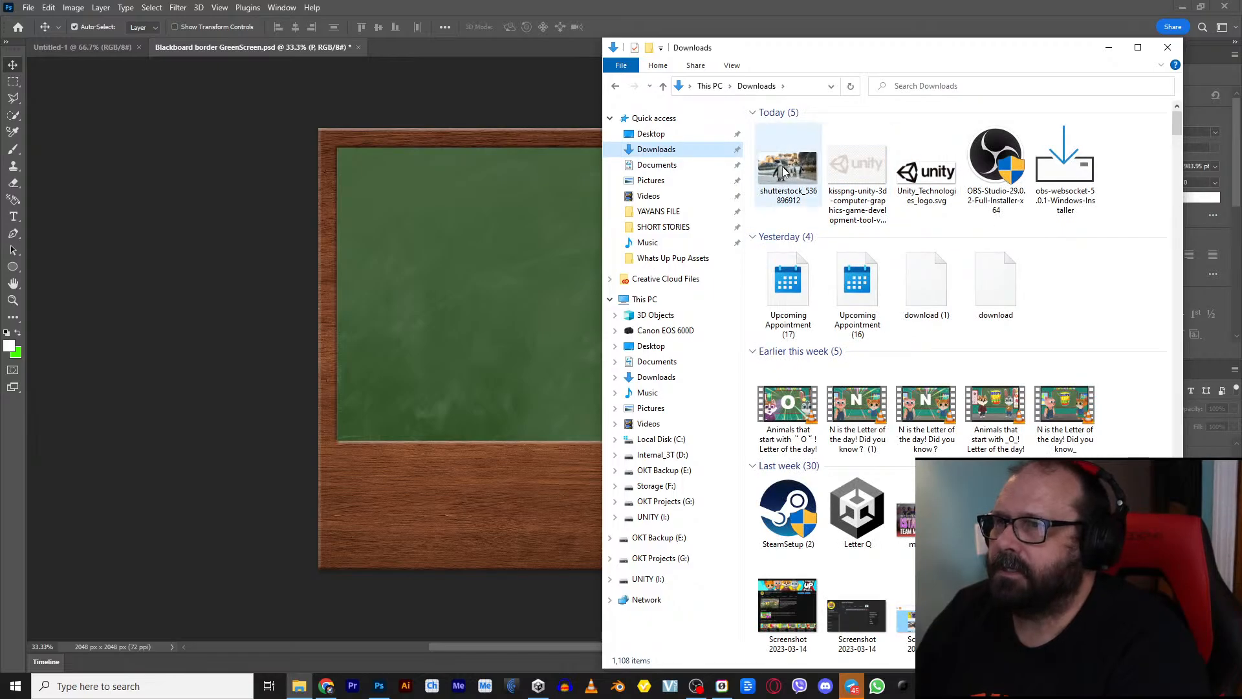
{"action": "left_click_drag", "start_coordinate": [786, 174], "coordinate": [453, 285]}
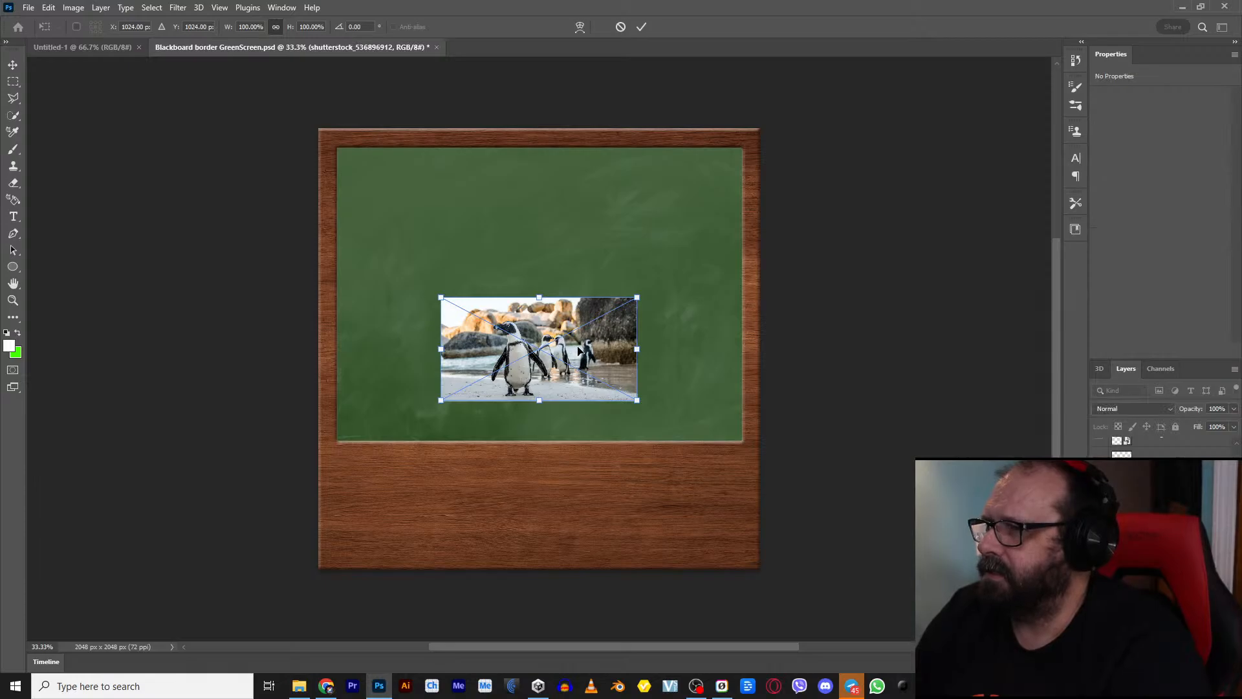
Step: Enlarge the placed penguin photo to about 2756 by 1459 px and position it to fill the blackboard's wooden frame
{"action": "left_click_drag", "start_coordinate": [577, 350], "coordinate": [466, 196]}
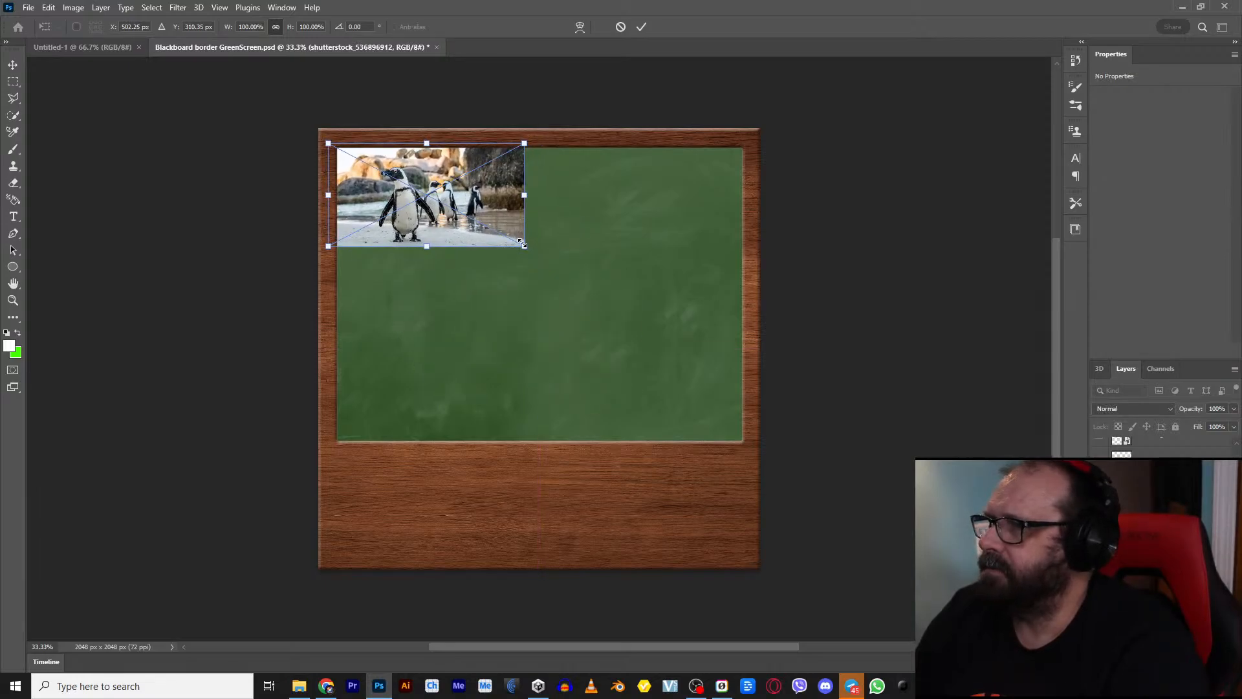
{"action": "left_click_drag", "start_coordinate": [521, 243], "coordinate": [840, 479]}
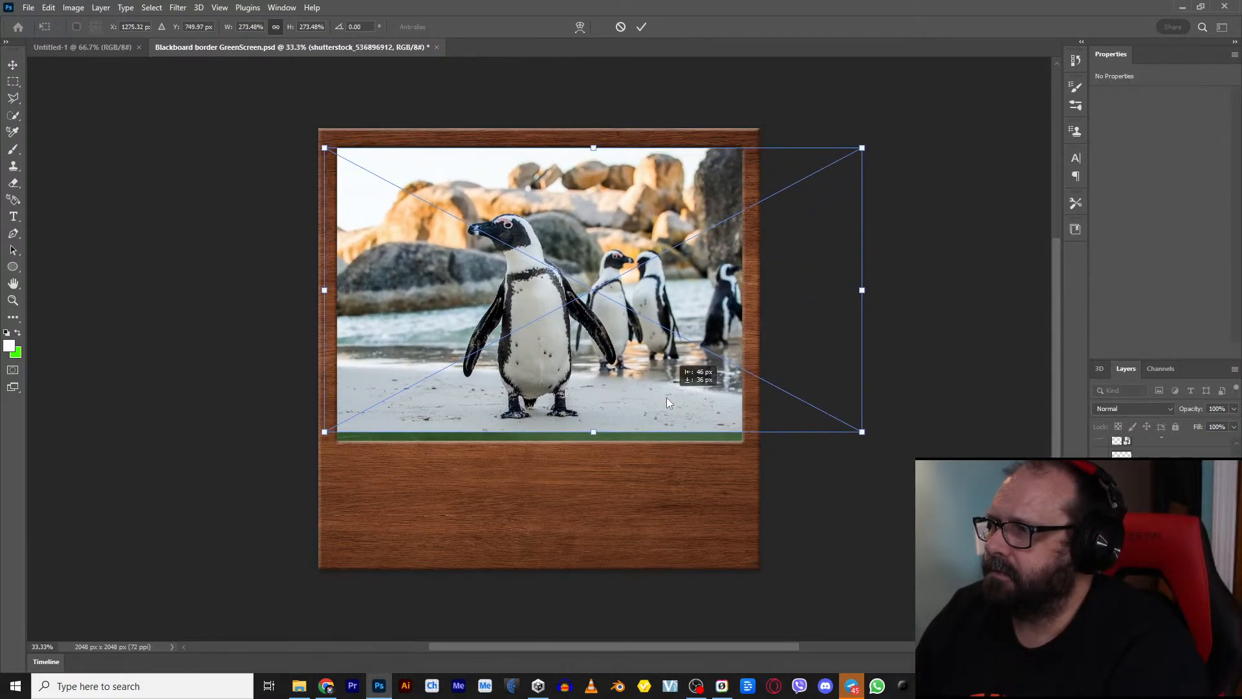
{"action": "mouse_move", "coordinate": [668, 402]}
{"action": "left_mouse_down"}
{"action": "mouse_move", "coordinate": [637, 409]}
{"action": "mouse_move", "coordinate": [662, 415]}
{"action": "left_mouse_up"}
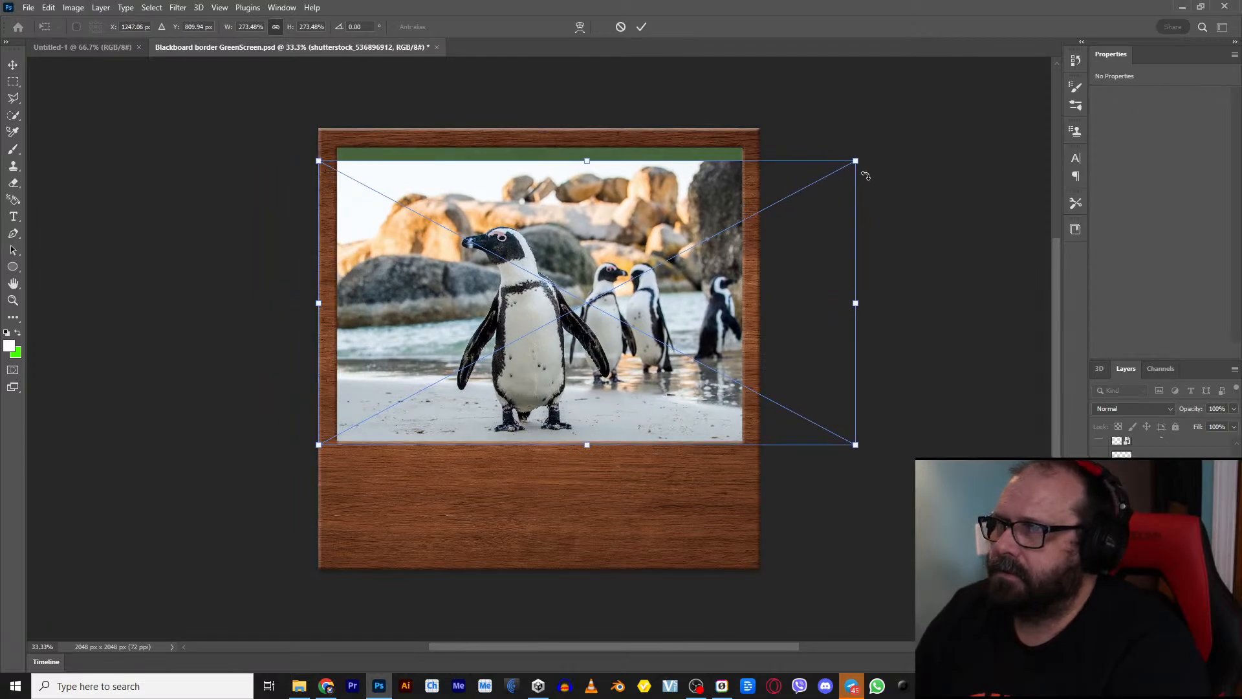
{"action": "left_click_drag", "start_coordinate": [856, 162], "coordinate": [919, 124]}
{"action": "mouse_move", "coordinate": [584, 272]}
{"action": "left_mouse_down"}
{"action": "mouse_move", "coordinate": [594, 275]}
{"action": "mouse_move", "coordinate": [575, 283]}
{"action": "mouse_move", "coordinate": [586, 283]}
{"action": "left_mouse_up"}
{"action": "key", "text": "Return"}
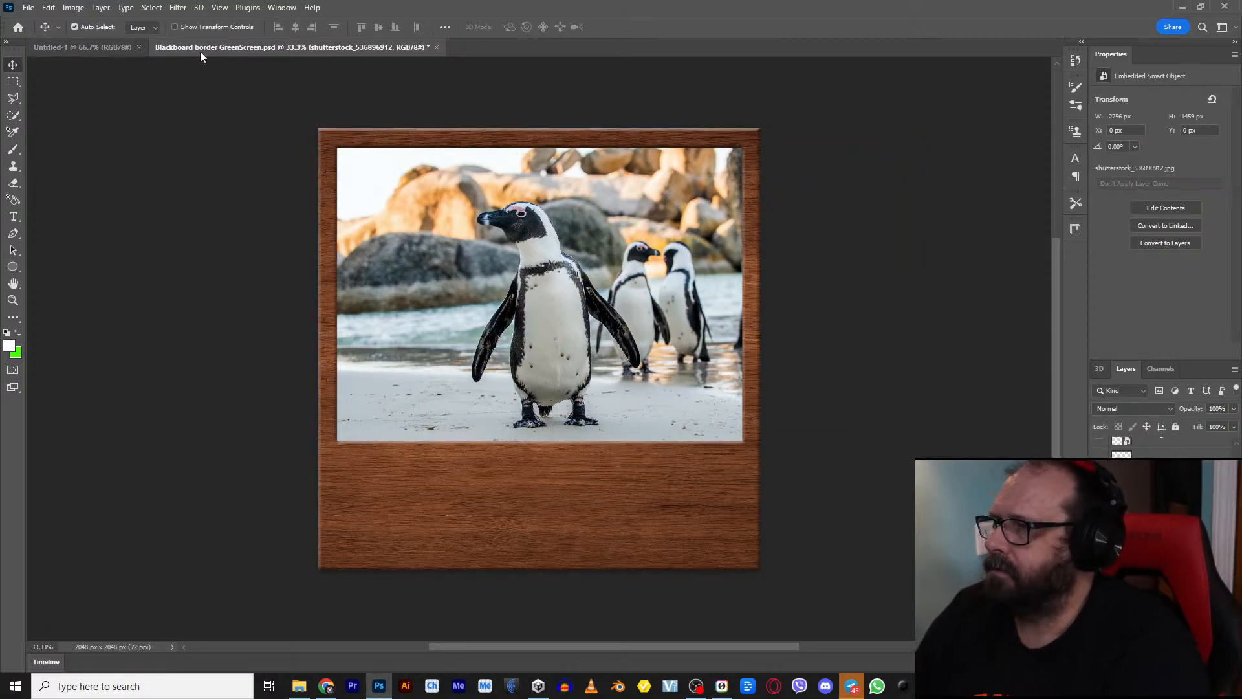
Step: Export the framed penguin image as a 2048 by 2048 PNG named Blackboard P 1 in the Whats Up Pup Assets P folder
{"action": "left_click", "coordinate": [28, 8]}
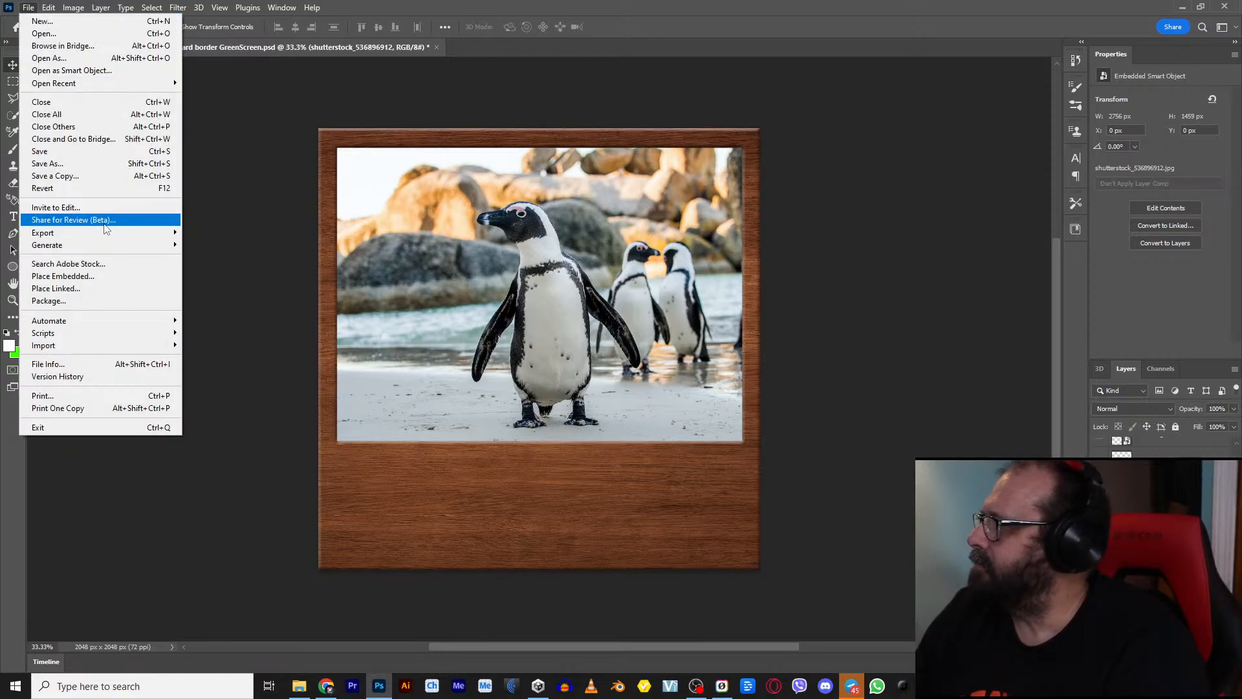
{"action": "mouse_move", "coordinate": [107, 233]}
{"action": "left_click", "coordinate": [227, 246]}
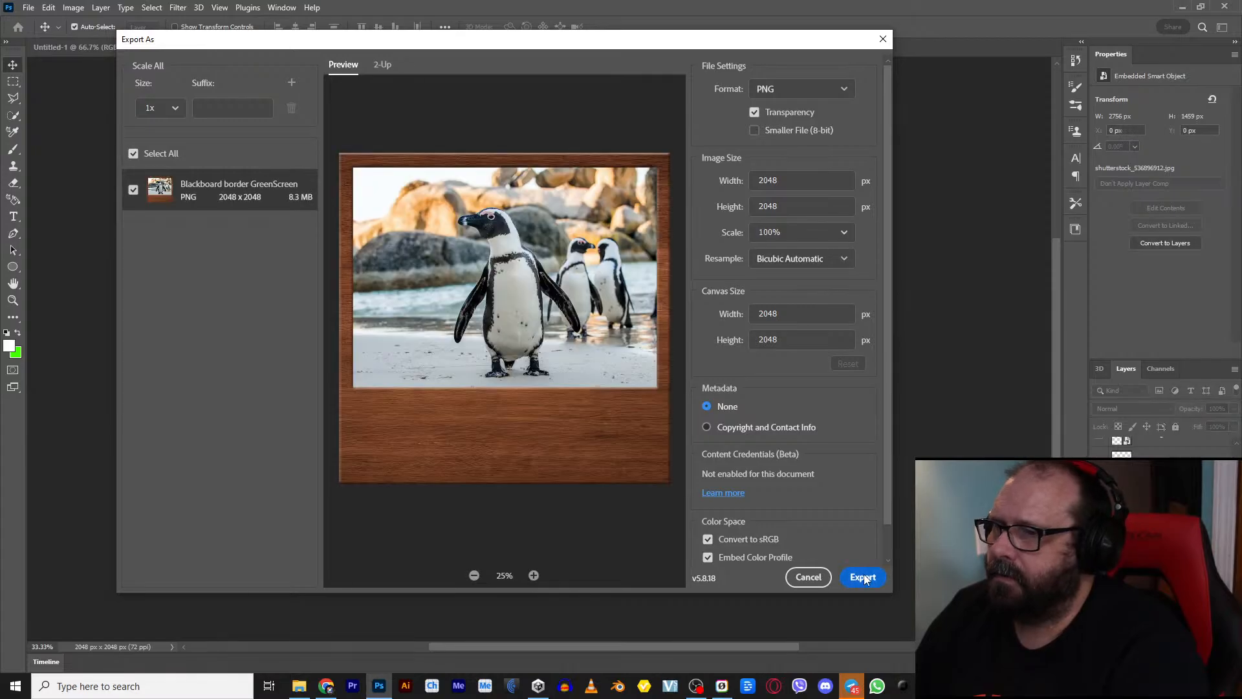
{"action": "left_click", "coordinate": [864, 576]}
{"action": "left_click", "coordinate": [295, 189]}
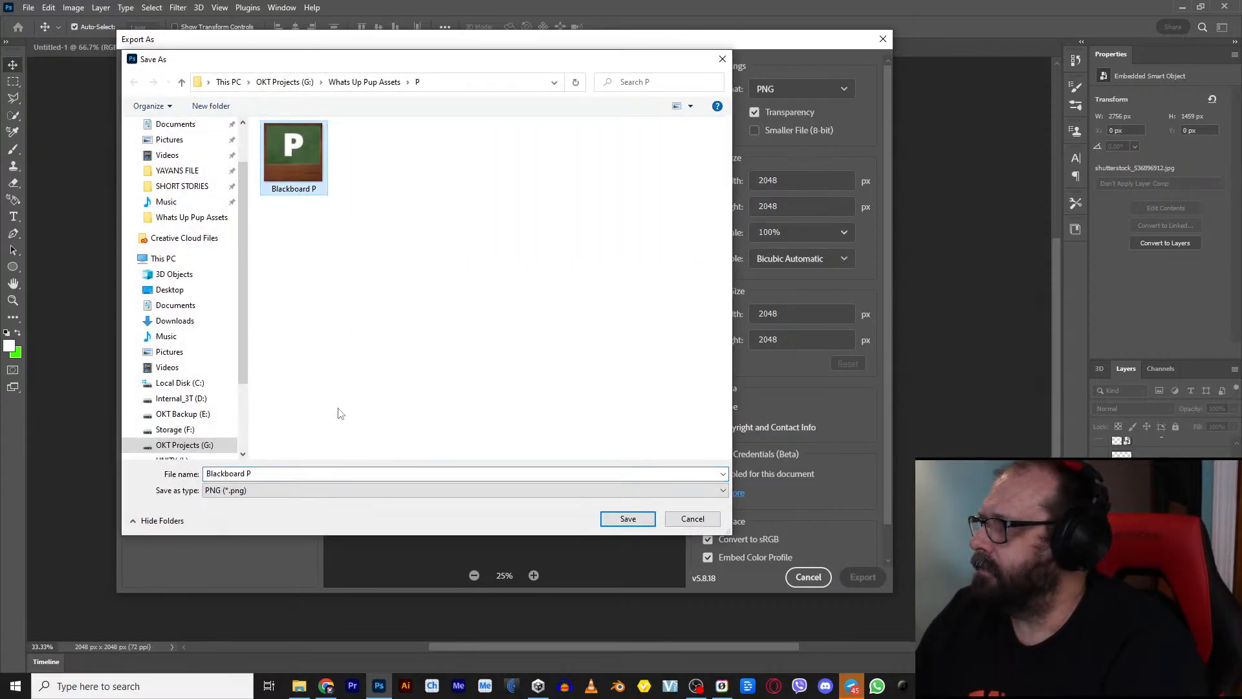
{"action": "left_click", "coordinate": [271, 474]}
{"action": "left_click", "coordinate": [270, 474]}
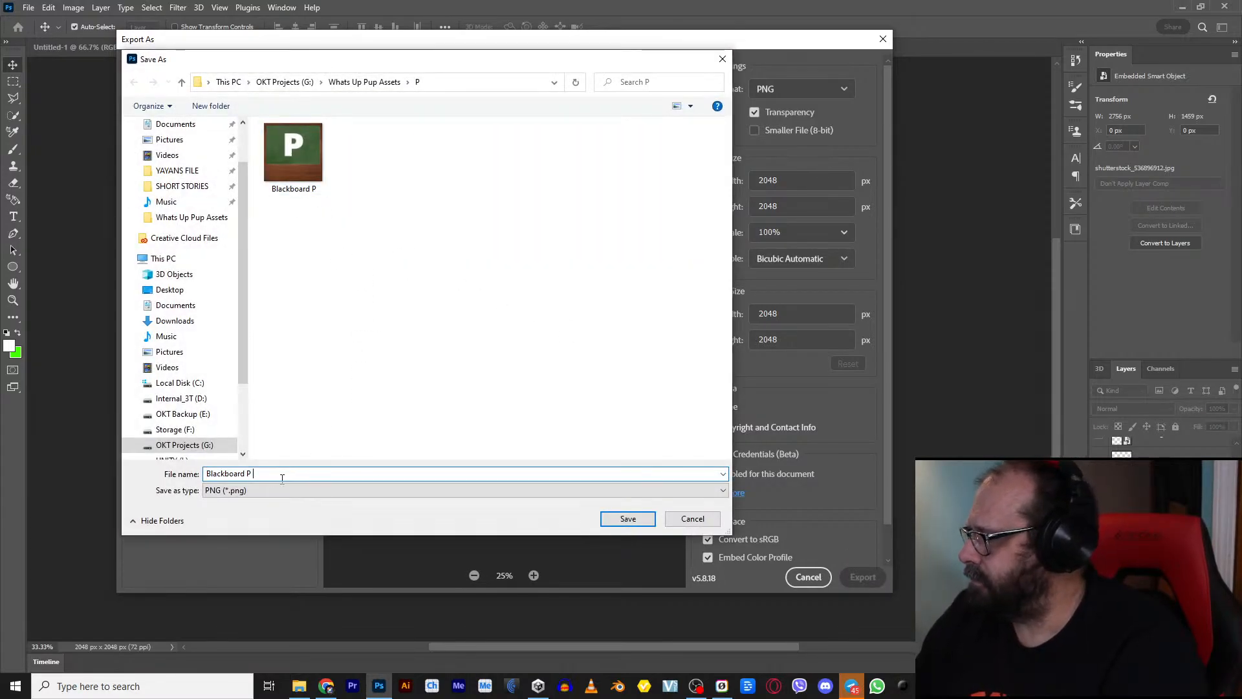
{"action": "type", "text": "1"}
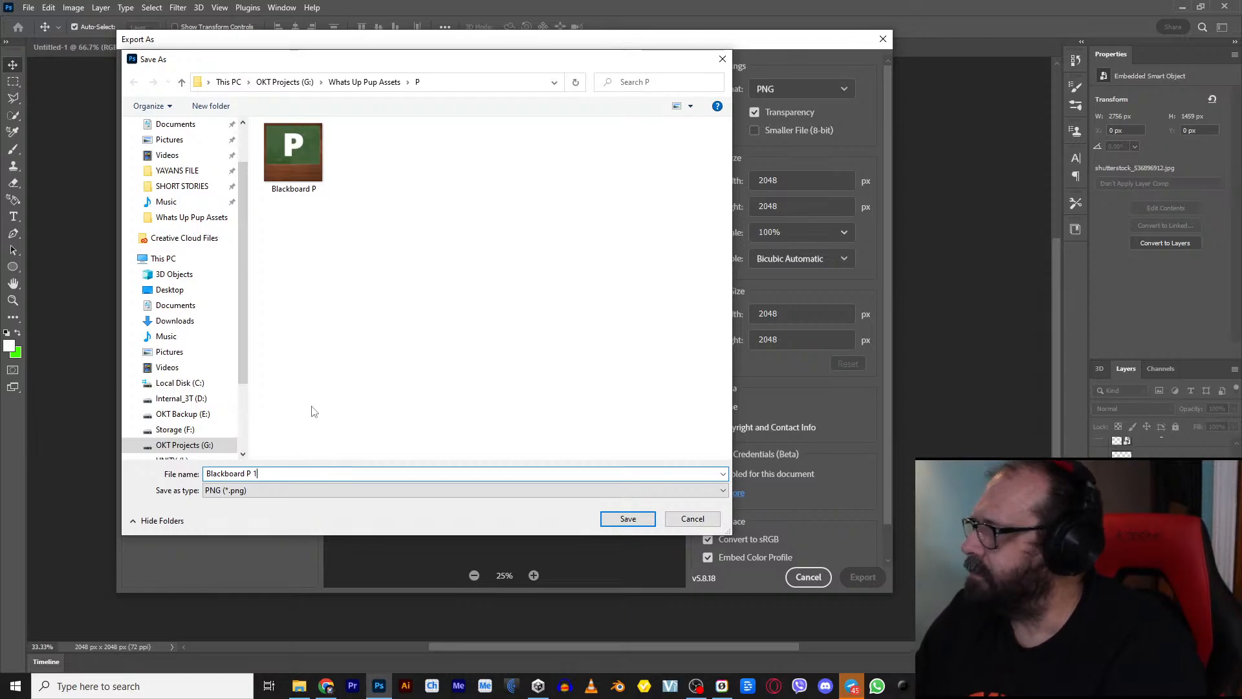
{"action": "left_click", "coordinate": [627, 518]}
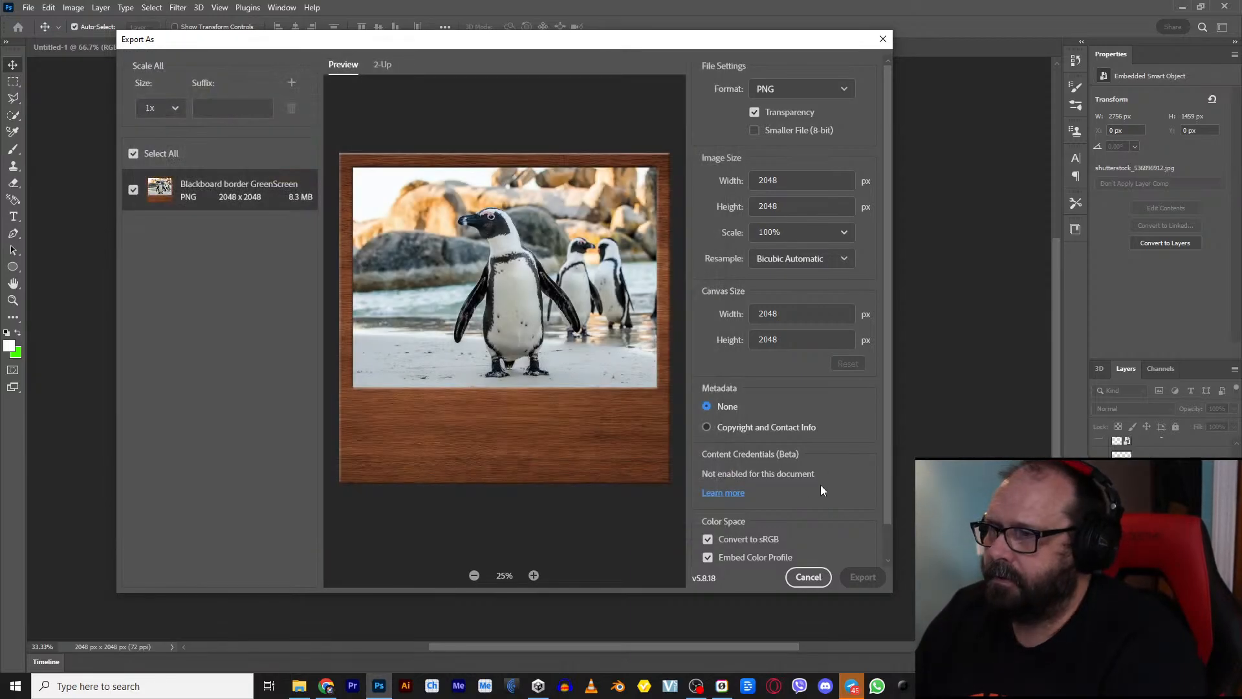
{"action": "key", "text": "Escape"}
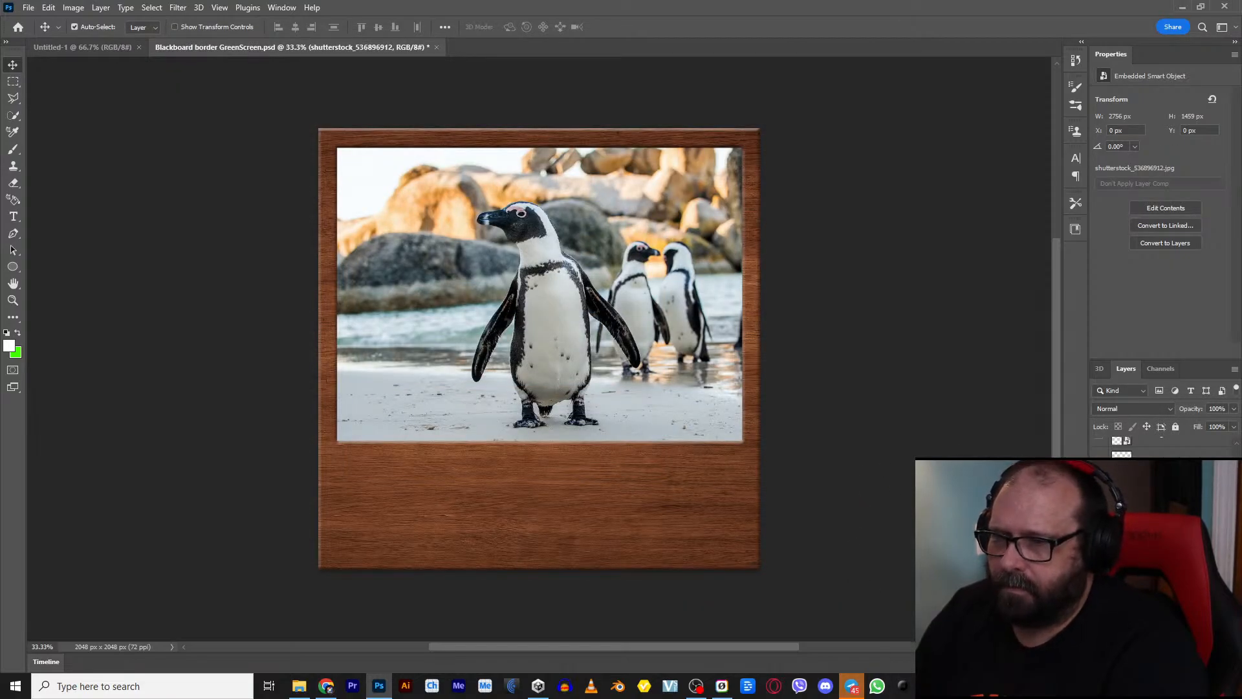
Step: Switch to Unity and import Blackboard P 1 from the Whats Up Pup Assets P folder into the project's P assets folder
{"action": "key", "text": "alt+Tab"}
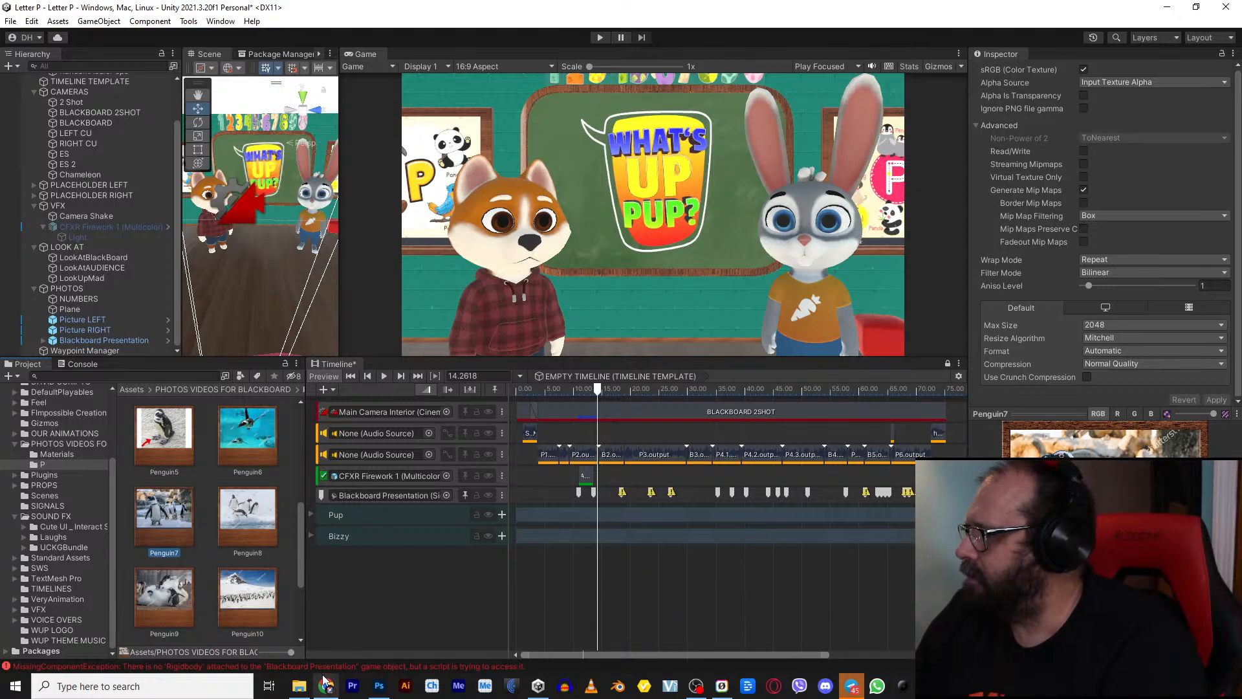
{"action": "left_click", "coordinate": [299, 685]}
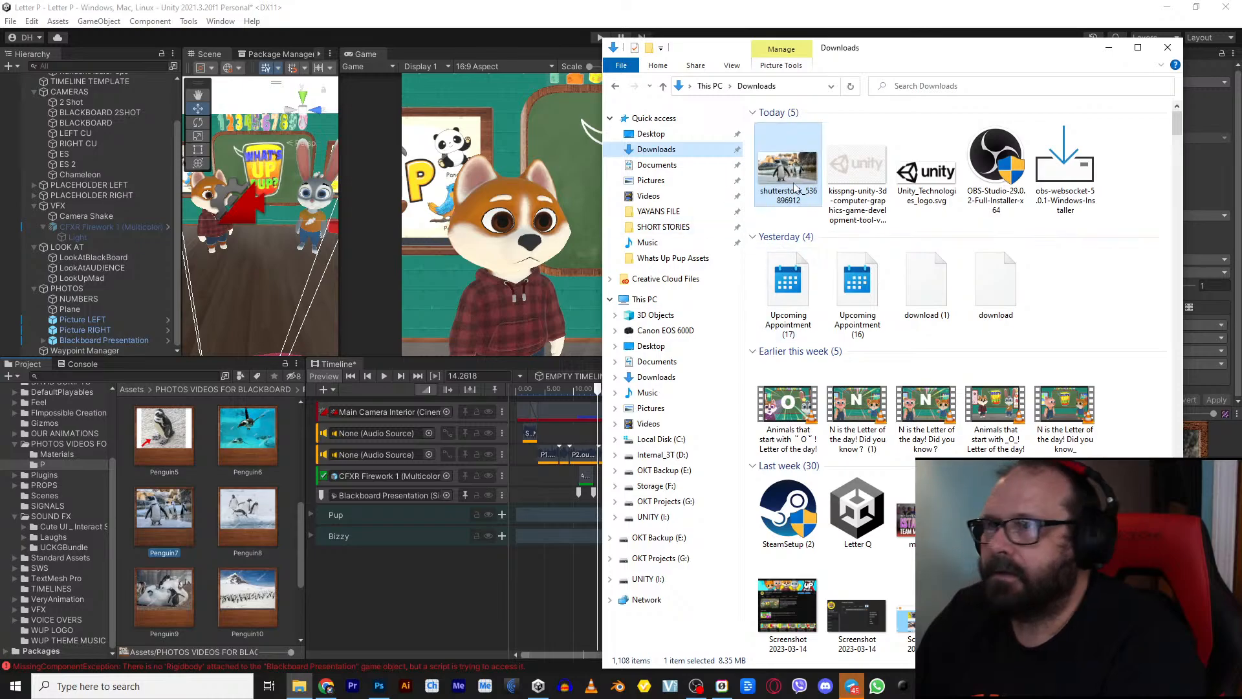
{"action": "left_click", "coordinate": [658, 262]}
{"action": "double_click", "coordinate": [810, 189]}
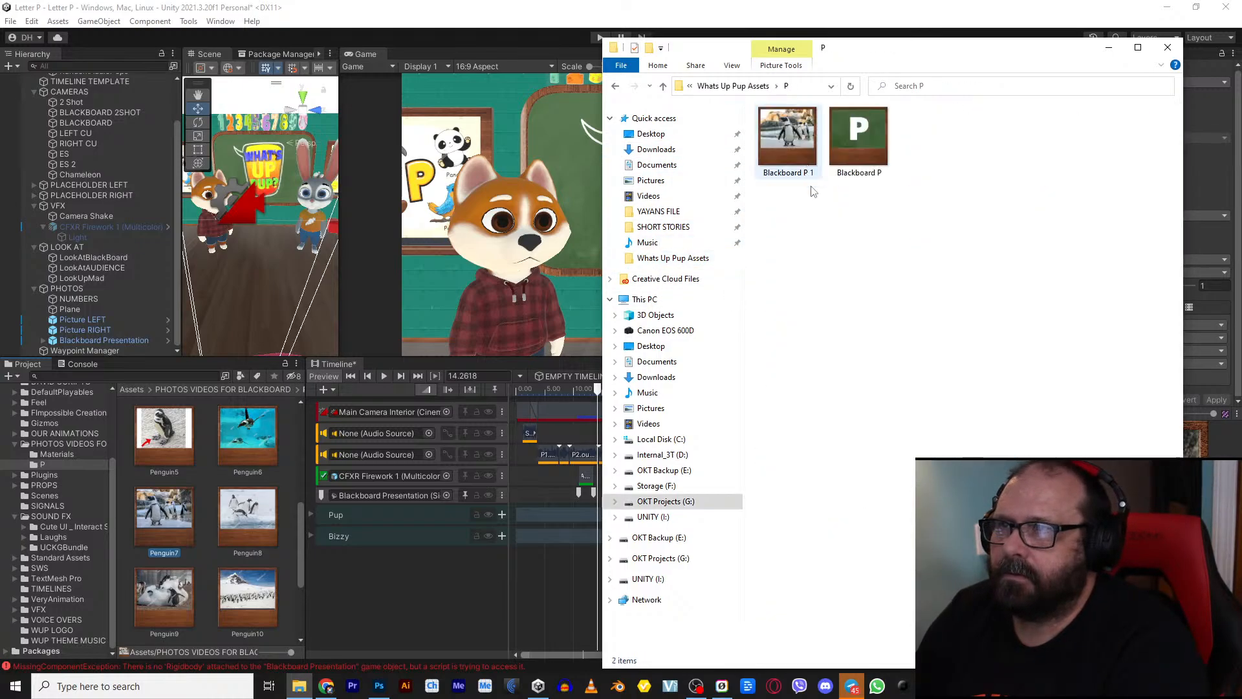
{"action": "left_click_drag", "start_coordinate": [788, 137], "coordinate": [210, 526]}
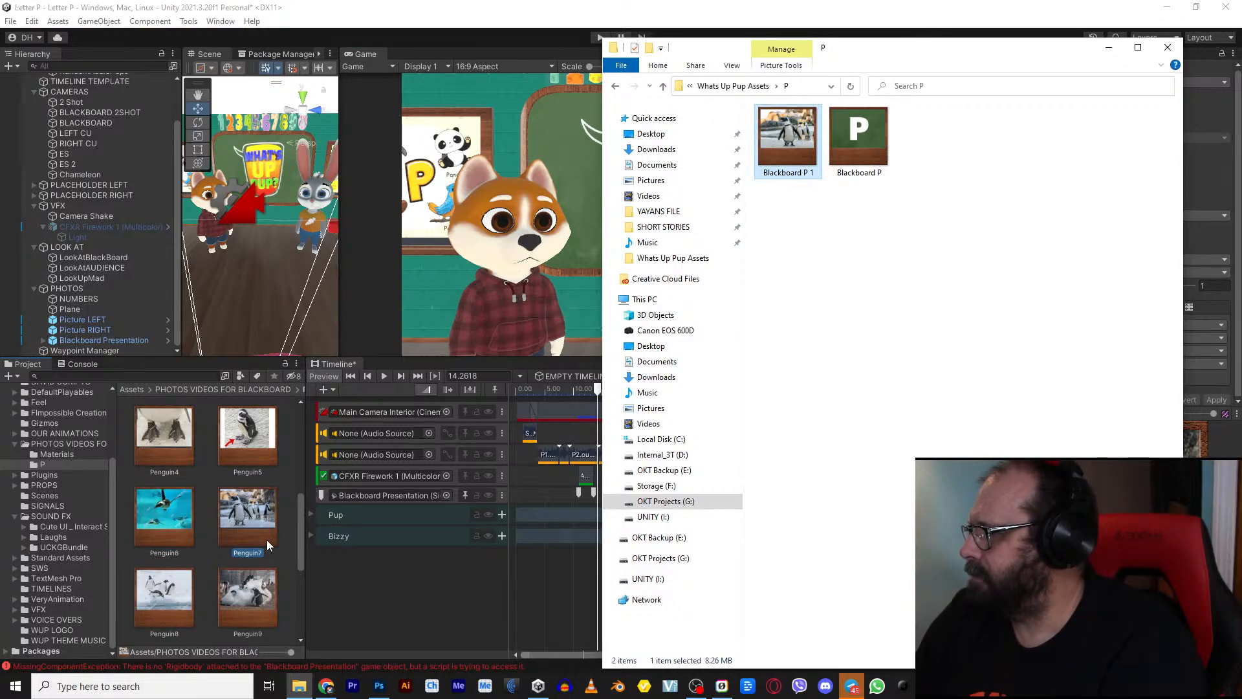
{"action": "scroll", "coordinate": [245, 551], "scroll_direction": "down", "scroll_amount": 2}
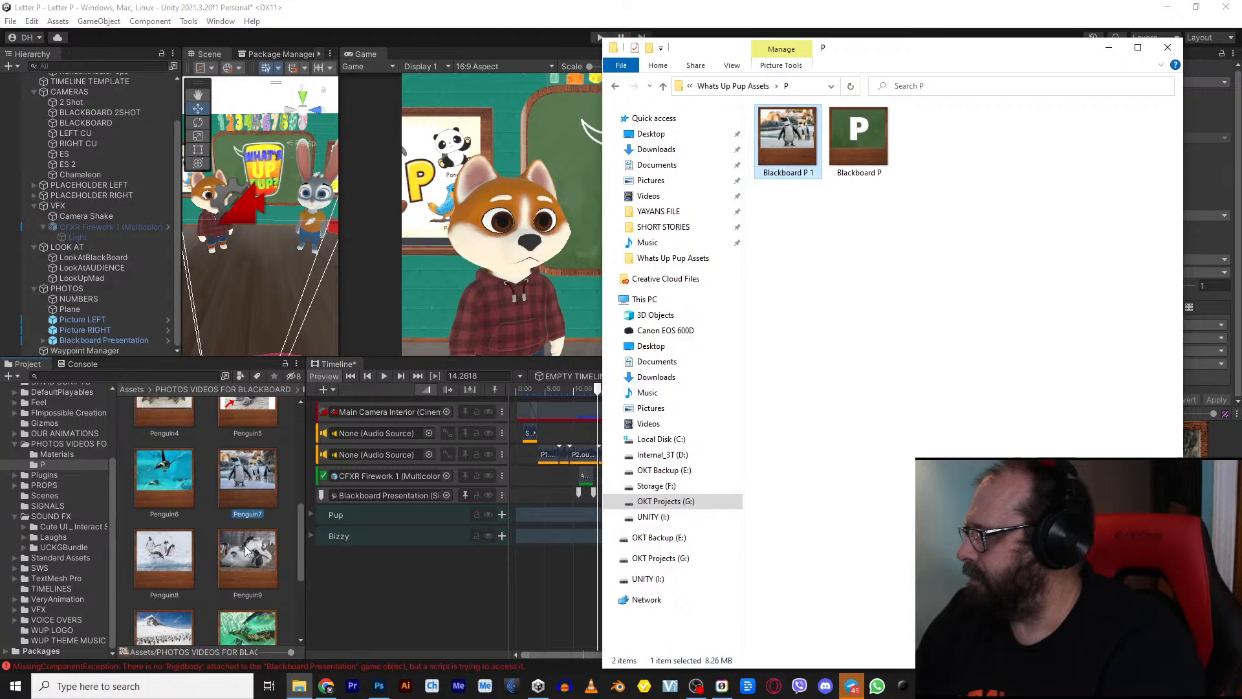
Step: Delete the Penguin7 texture from the project's P assets folder
{"action": "left_click", "coordinate": [242, 480]}
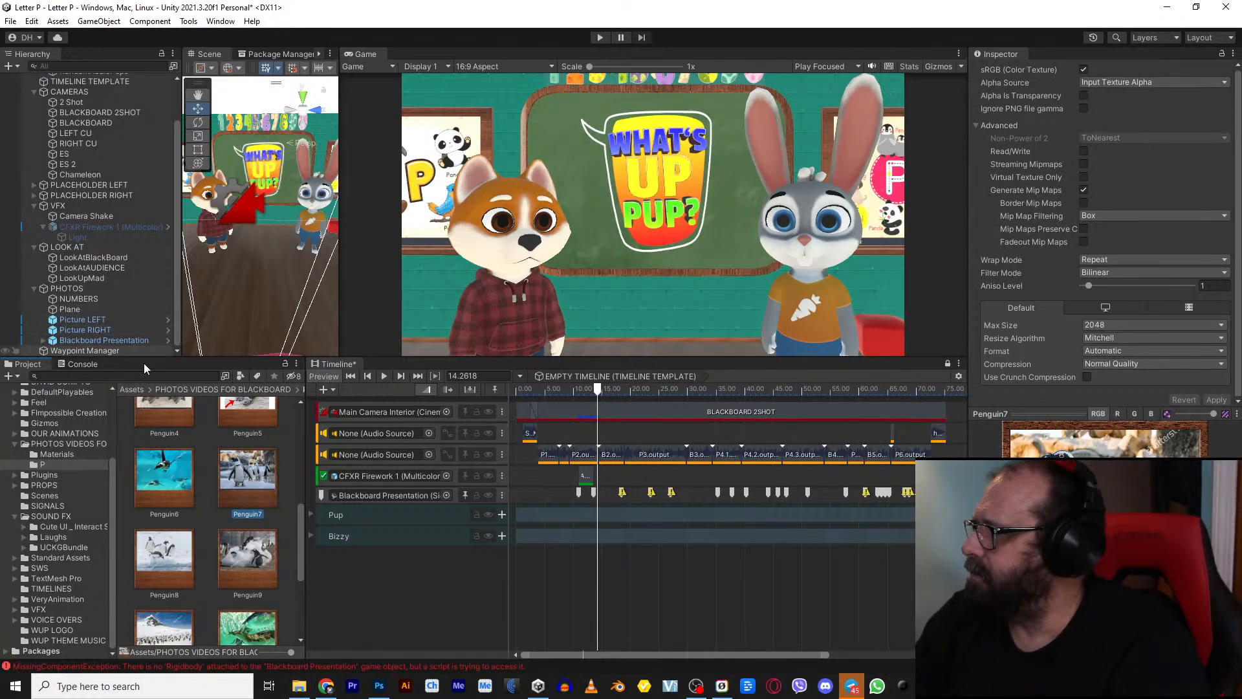
{"action": "key", "text": "Delete"}
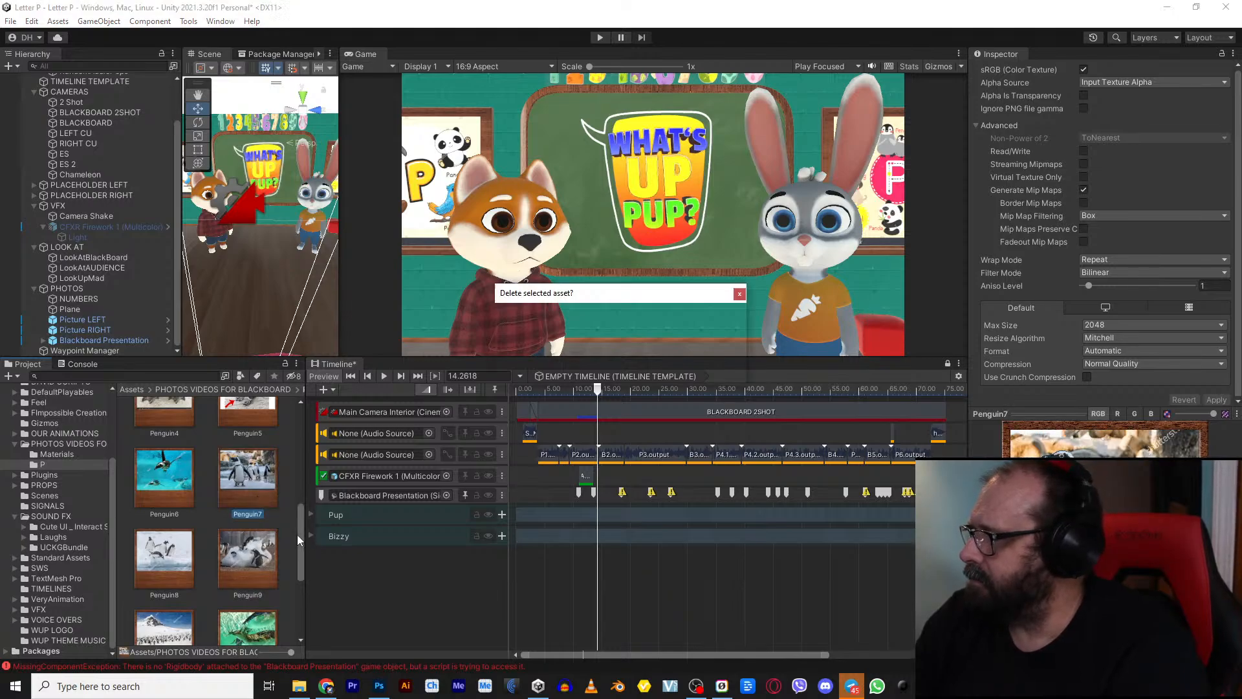
{"action": "left_click", "coordinate": [658, 368]}
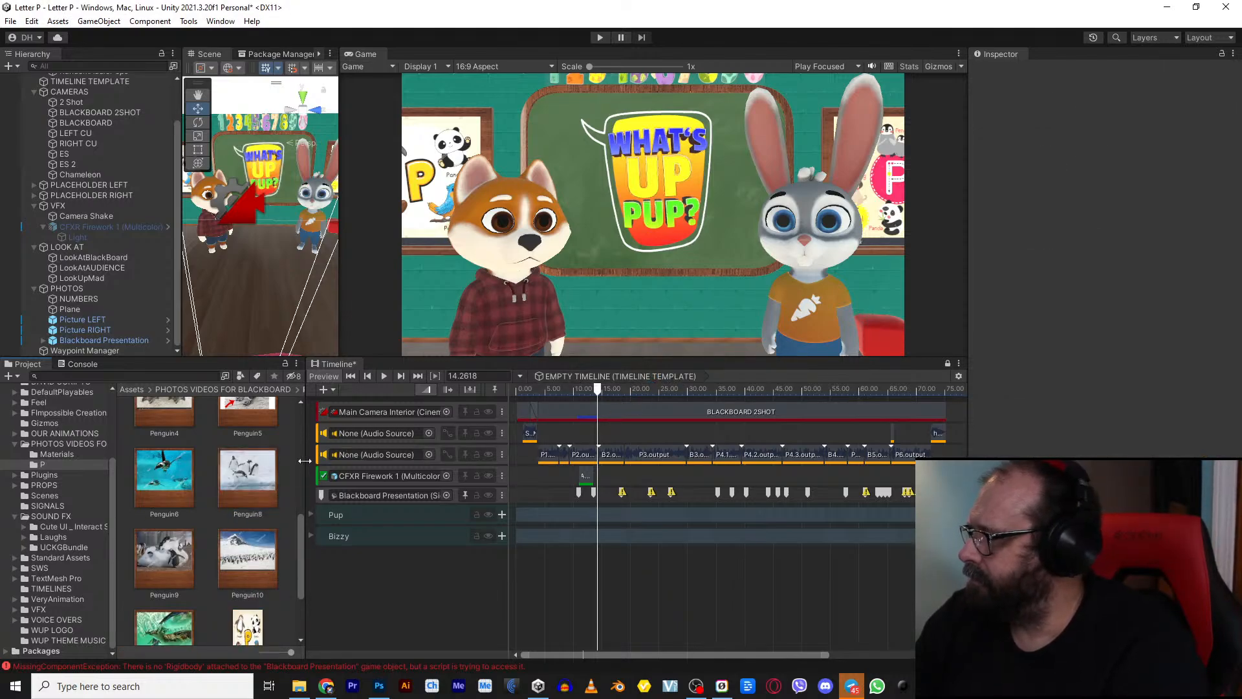
Step: Assign Blackboard P 1 to Blackboard Presentation's New Texture list, in the slot directly after Blackboard LOGO with frame
{"action": "left_click", "coordinate": [77, 338]}
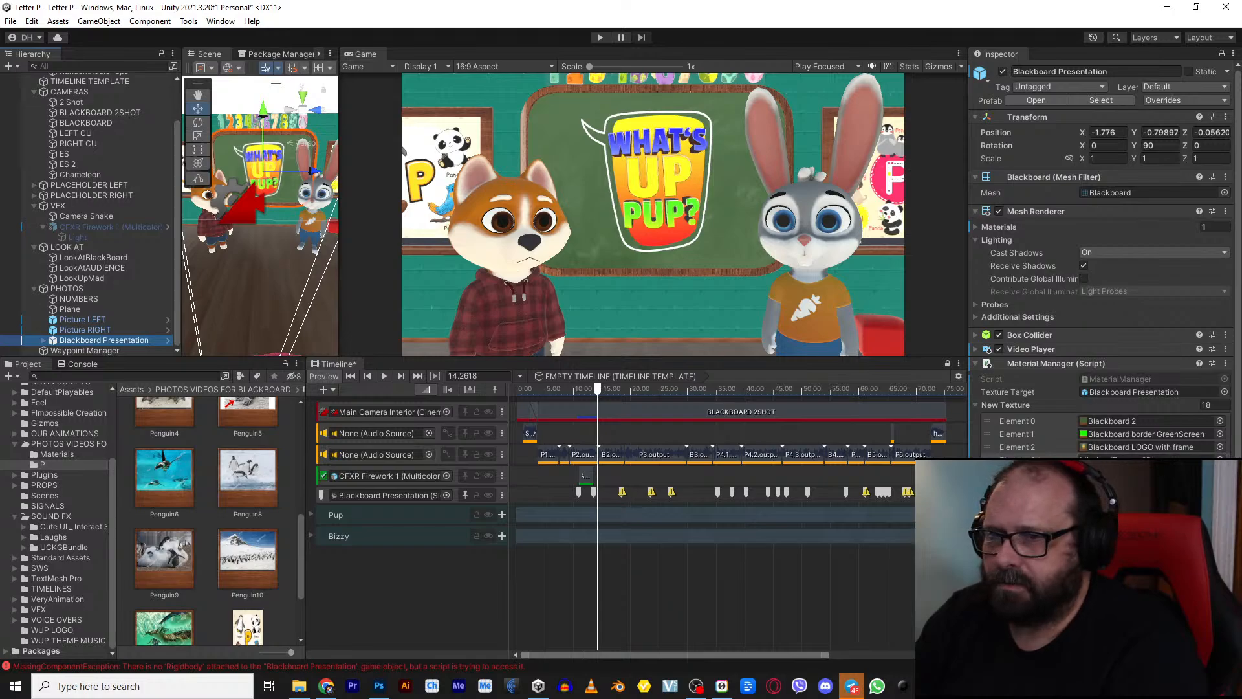
{"action": "scroll", "coordinate": [207, 519], "scroll_direction": "up", "scroll_amount": 5}
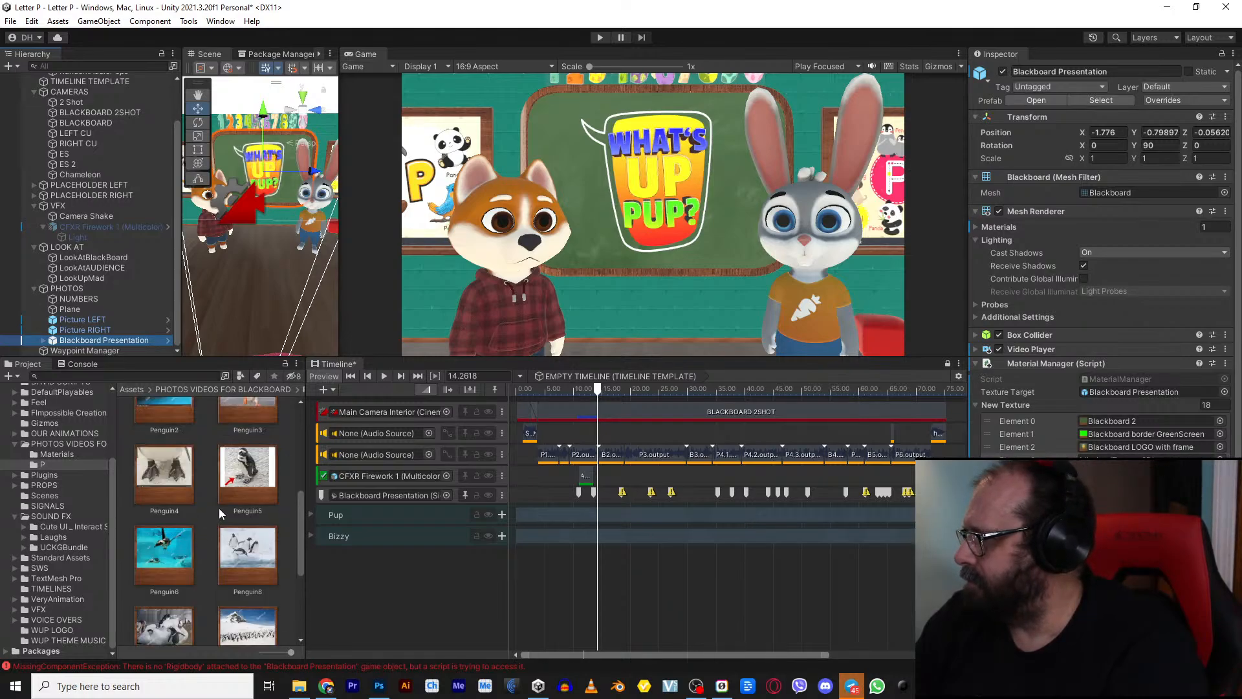
{"action": "scroll", "coordinate": [224, 510], "scroll_direction": "down", "scroll_amount": 1}
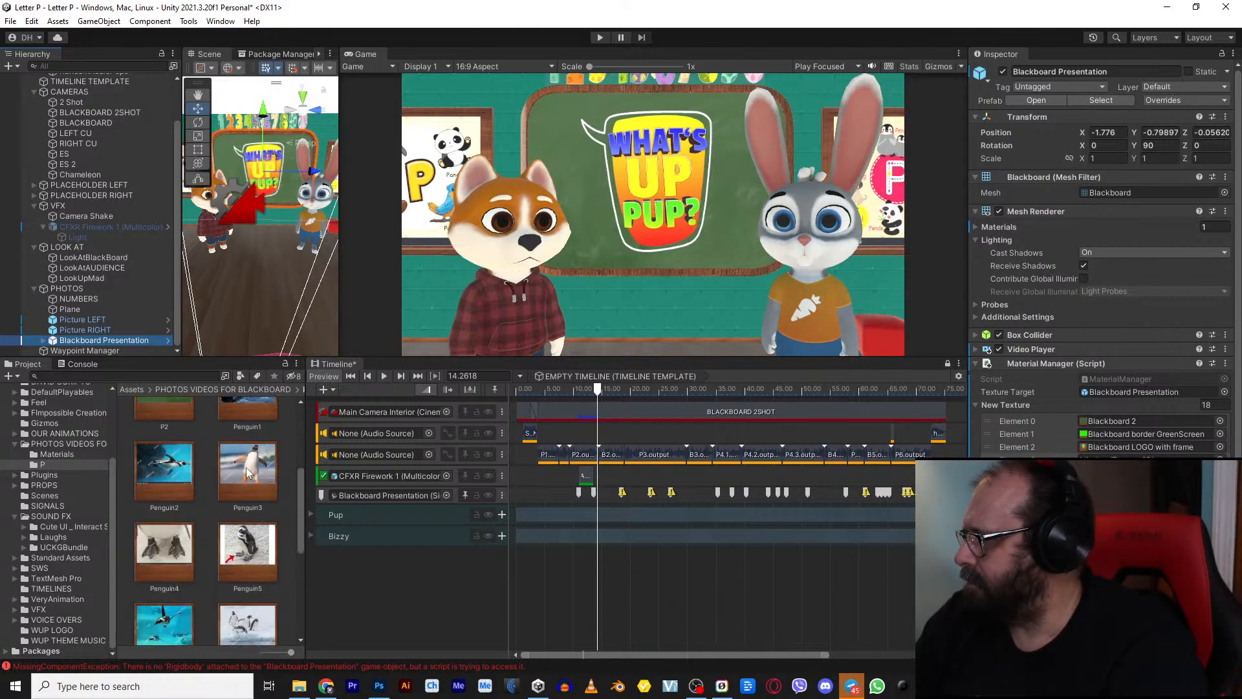
{"action": "scroll", "coordinate": [239, 479], "scroll_direction": "up", "scroll_amount": 3}
{"action": "left_click_drag", "start_coordinate": [244, 435], "coordinate": [1100, 460]}
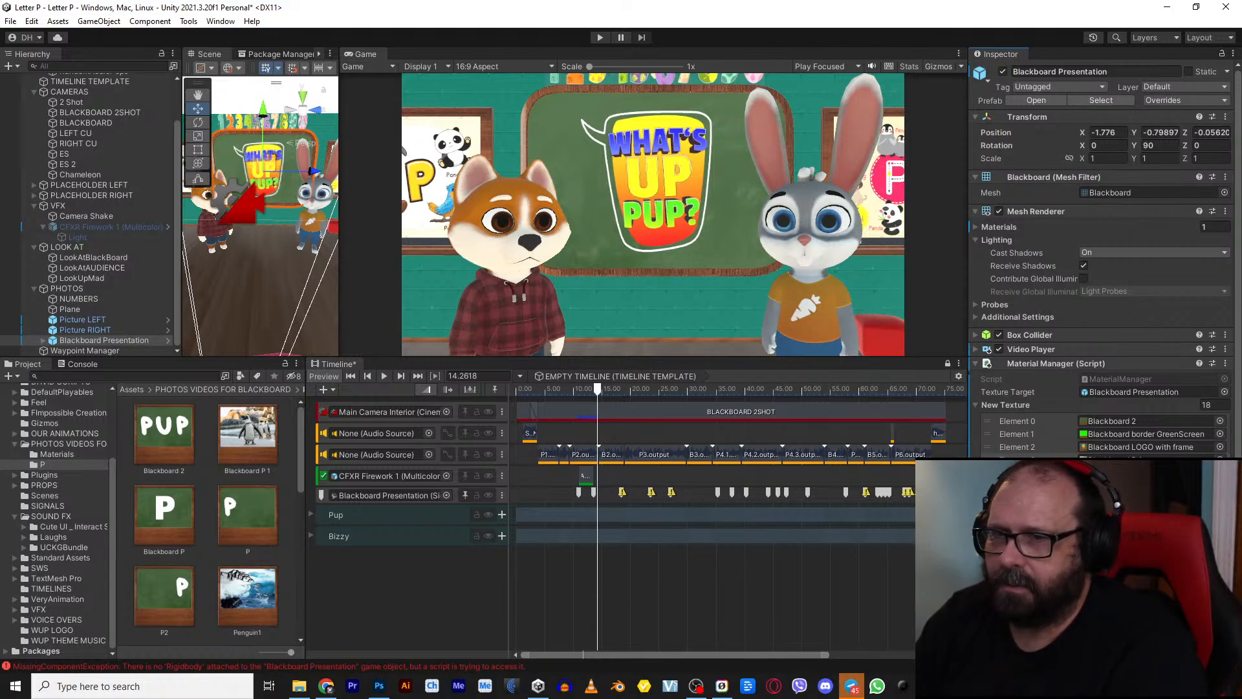
Step: Play the timeline from about 13.6 seconds and review the remaining penguin textures in the P assets folder
{"action": "left_click", "coordinate": [593, 388]}
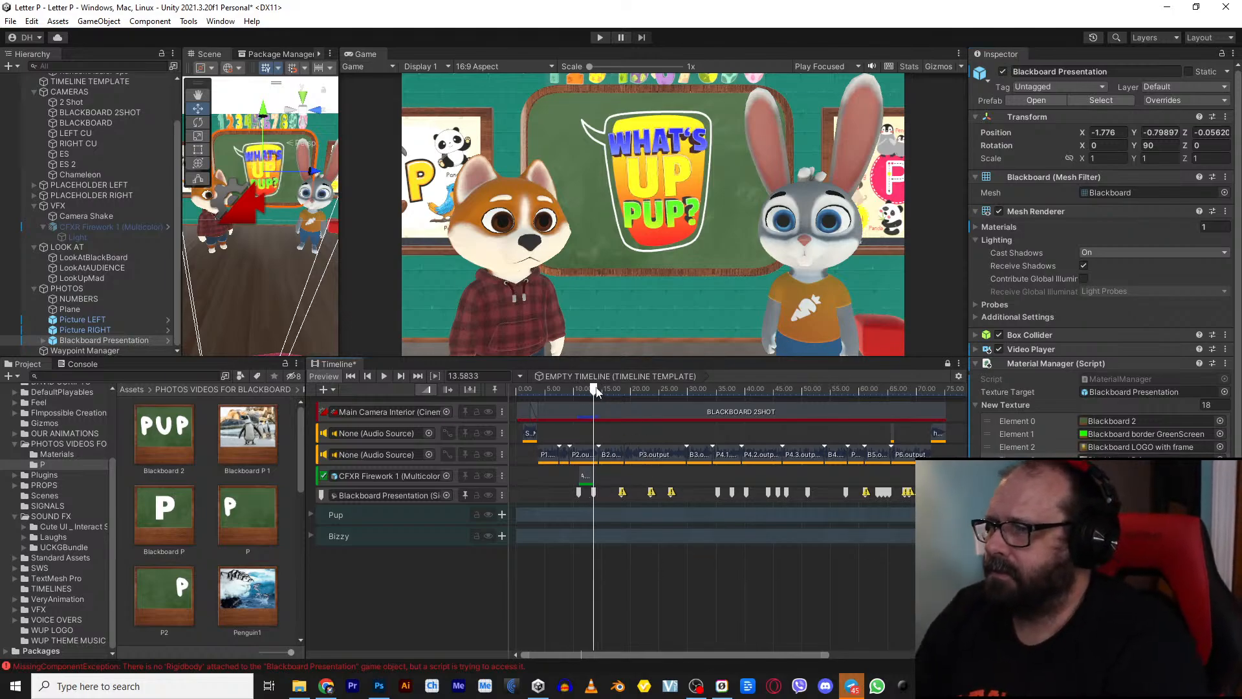
{"action": "key", "text": "space"}
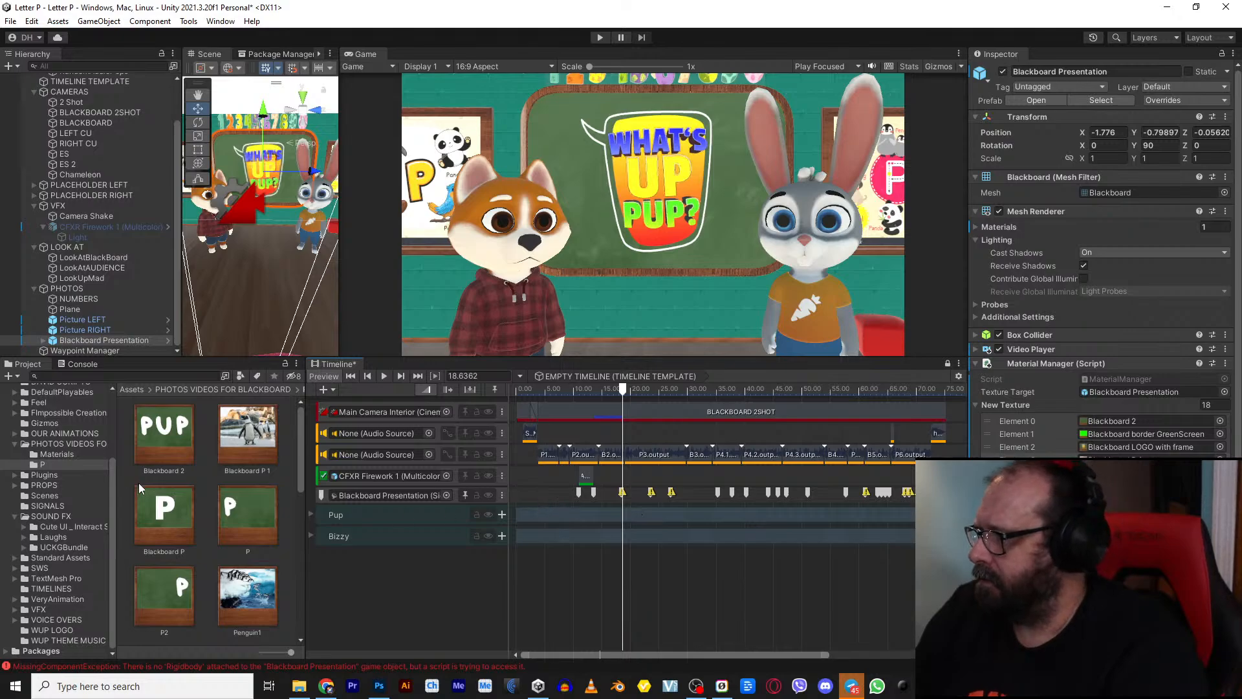
{"action": "scroll", "coordinate": [214, 511], "scroll_direction": "down", "scroll_amount": 5}
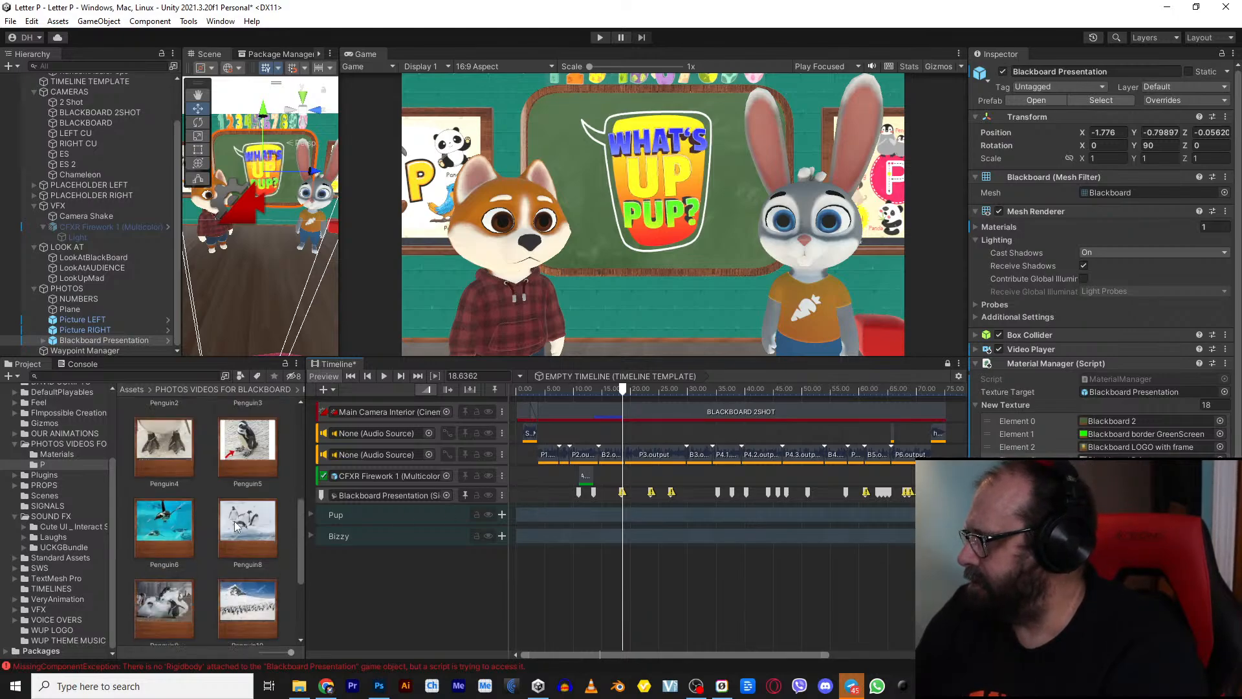
{"action": "scroll", "coordinate": [236, 525], "scroll_direction": "down", "scroll_amount": 3}
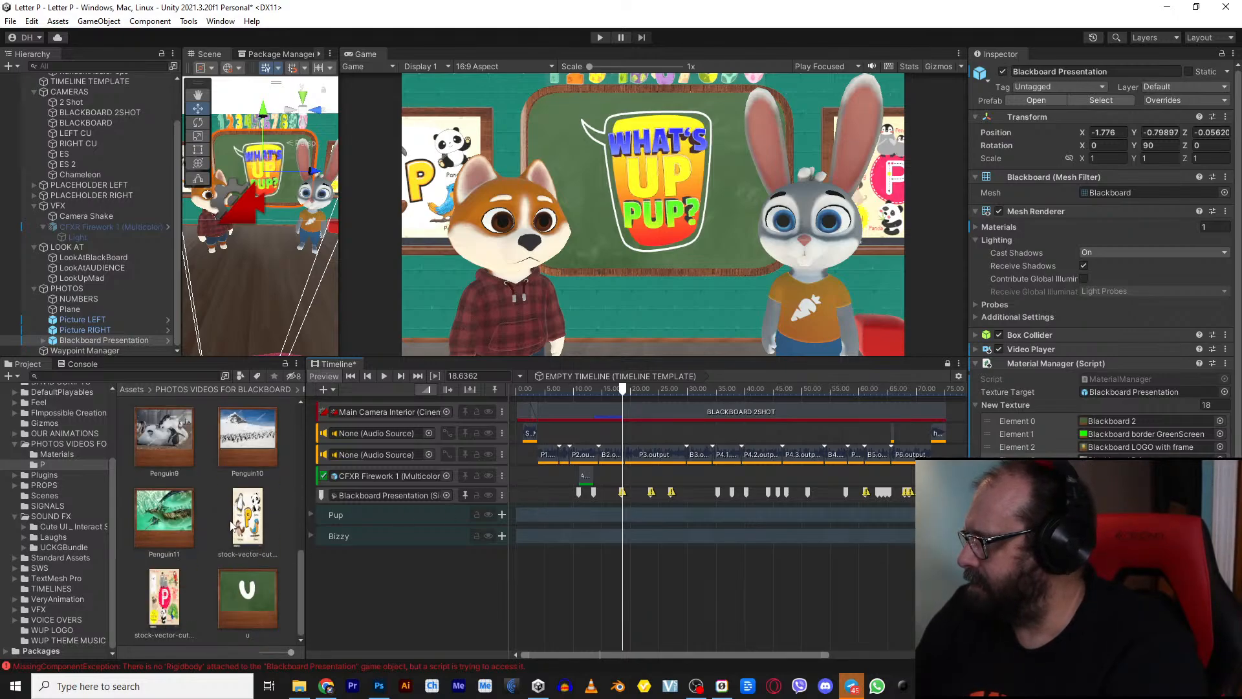
Step: Switch to Chrome, close the downloaded penguin photo's view and look through the Shutterstock P collection for another suitable picture
{"action": "left_click", "coordinate": [328, 686]}
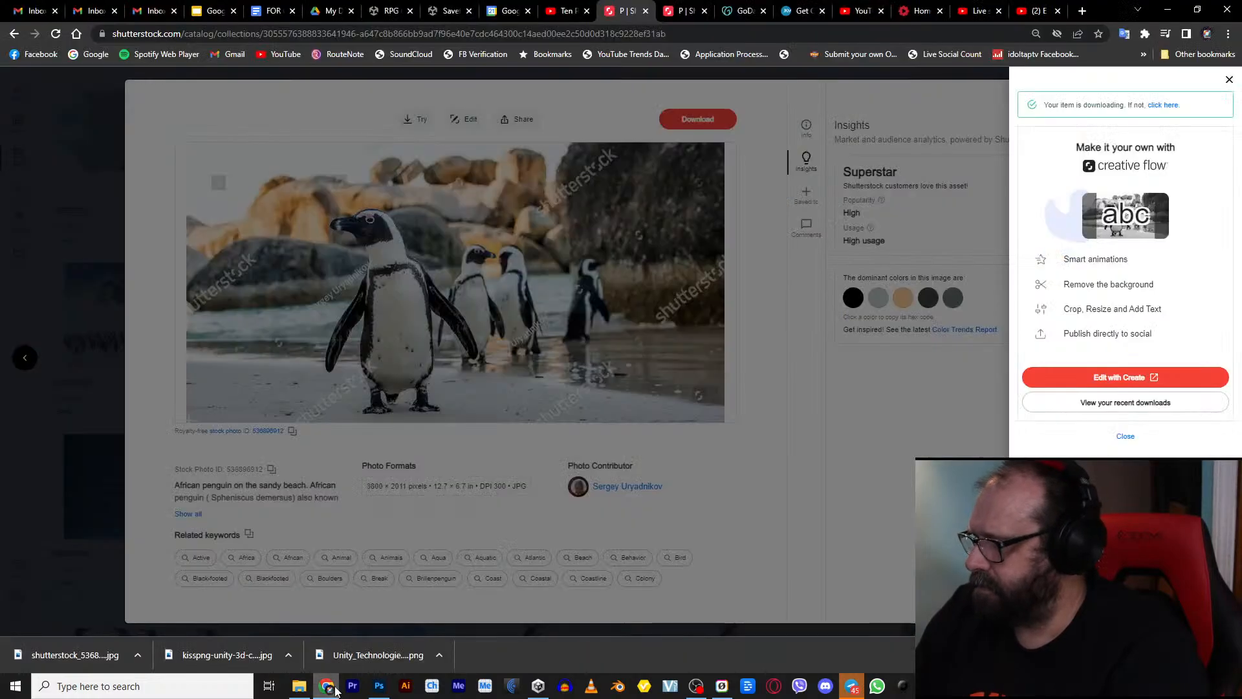
{"action": "left_click", "coordinate": [59, 320]}
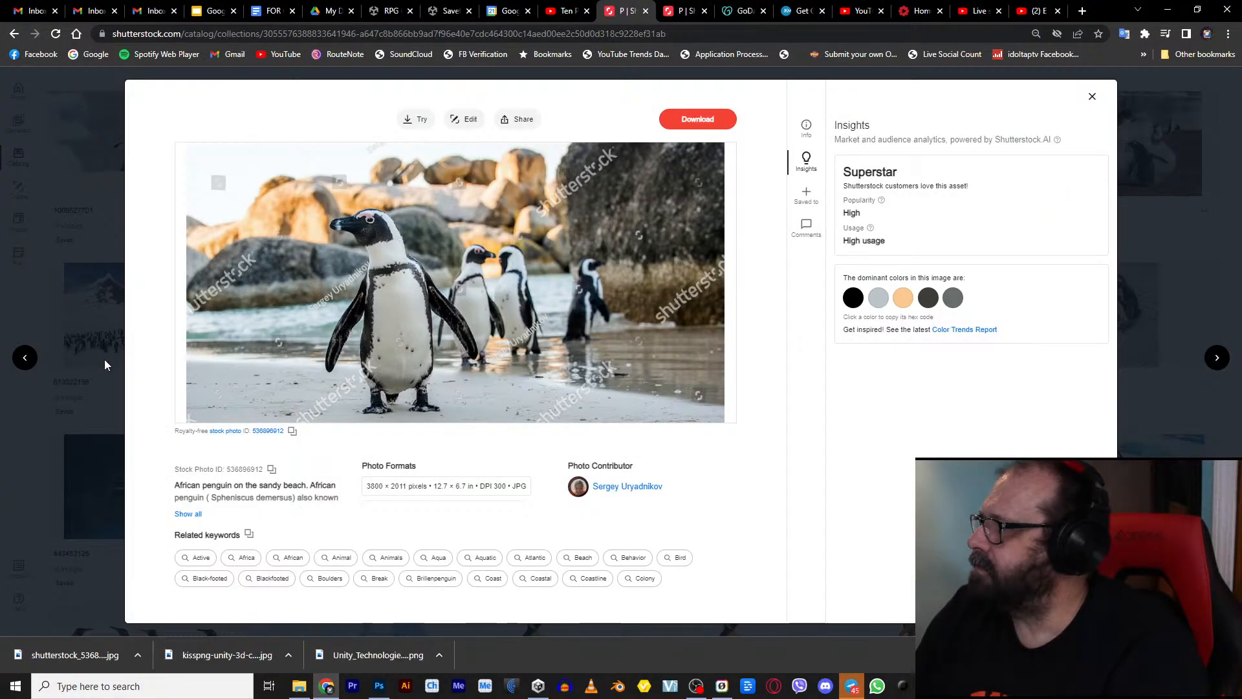
{"action": "left_click", "coordinate": [74, 425]}
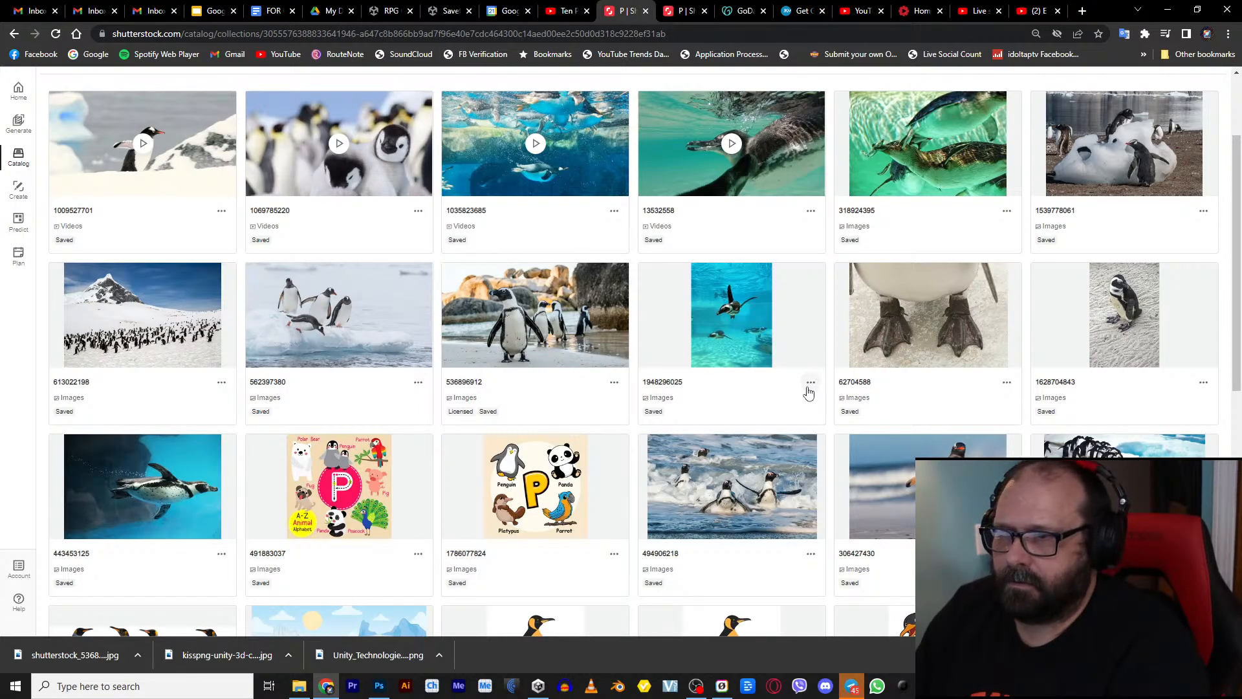
{"action": "scroll", "coordinate": [809, 393], "scroll_direction": "down", "scroll_amount": 5}
{"action": "scroll", "coordinate": [670, 479], "scroll_direction": "up", "scroll_amount": 7}
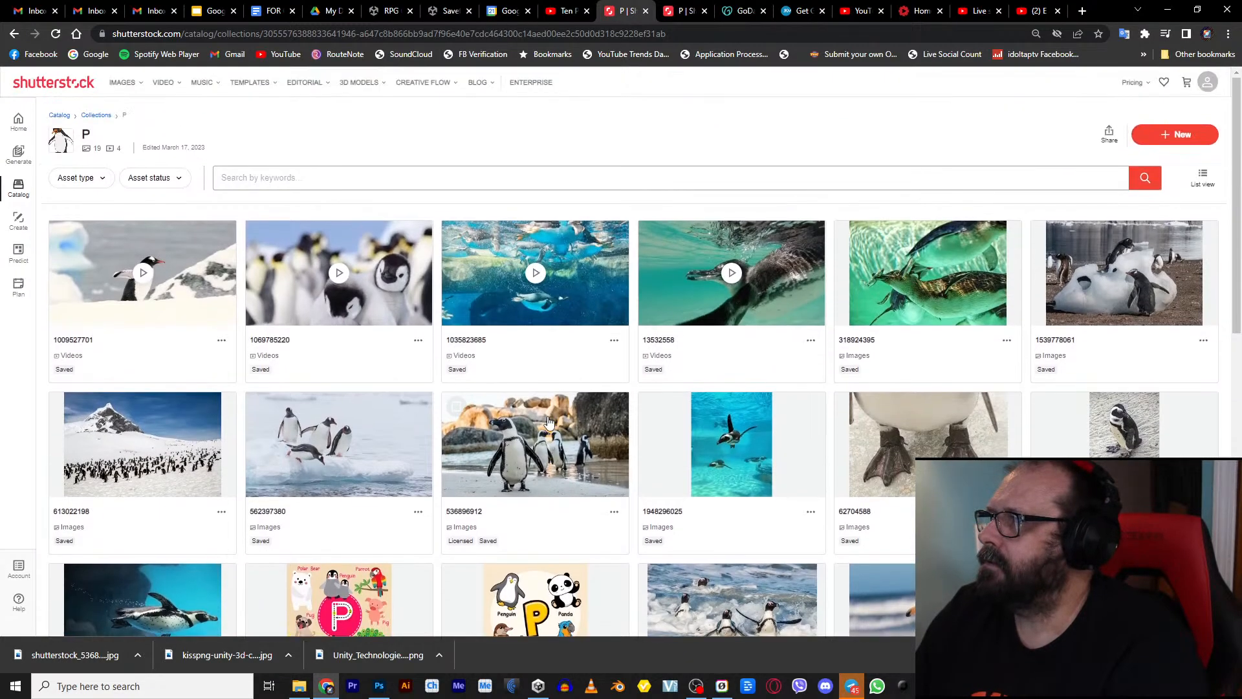
{"action": "scroll", "coordinate": [608, 388], "scroll_direction": "down", "scroll_amount": 5}
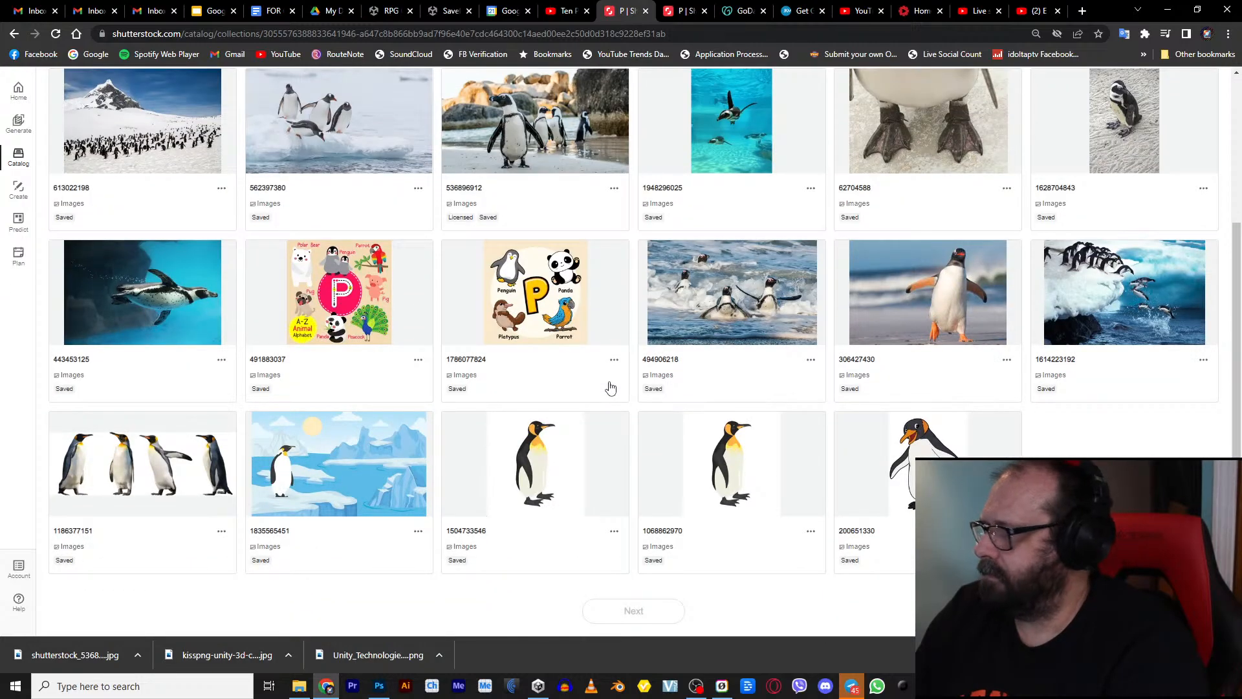
{"action": "scroll", "coordinate": [605, 389], "scroll_direction": "up", "scroll_amount": 5}
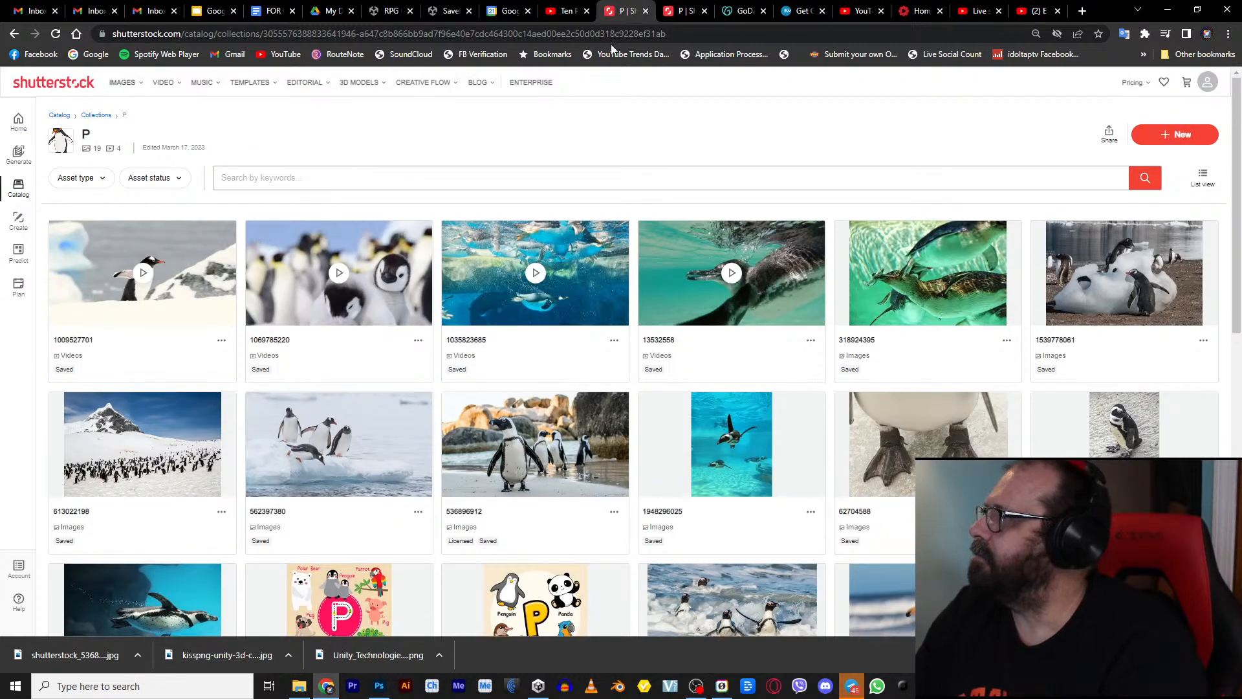
Step: Search Shutterstock images for "baby penguin" and browse the results
{"action": "left_click", "coordinate": [123, 83]}
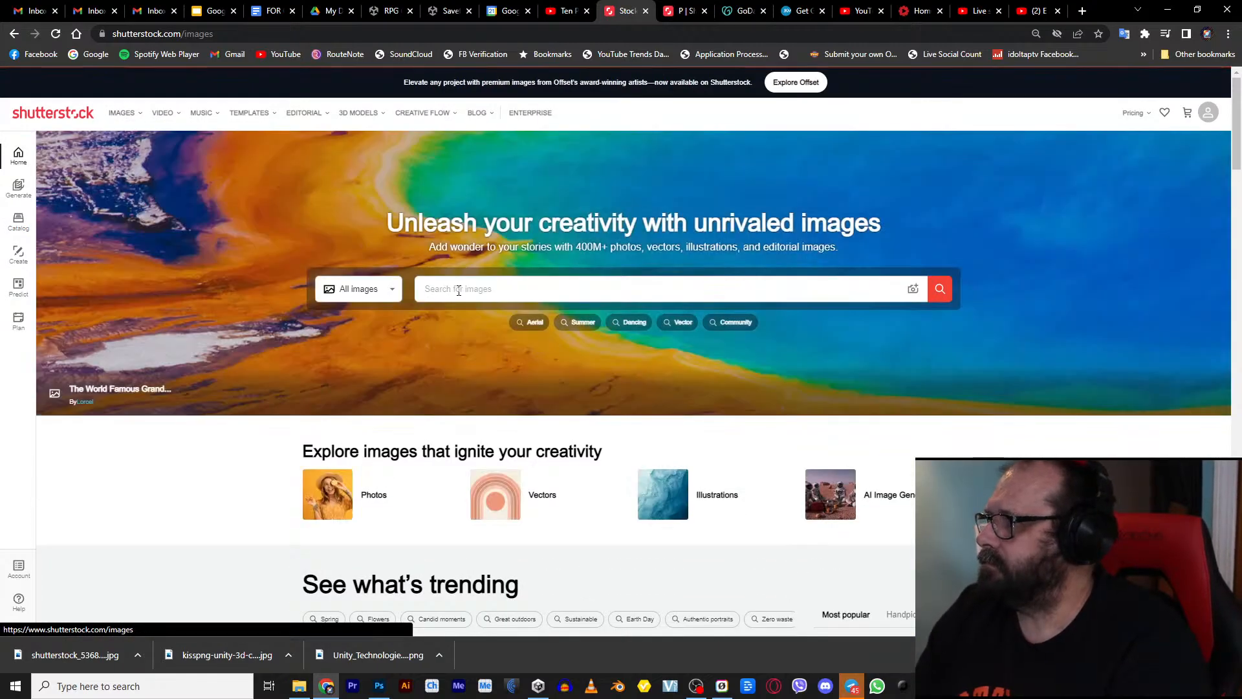
{"action": "left_click", "coordinate": [459, 290]}
{"action": "type", "text": "baby "}
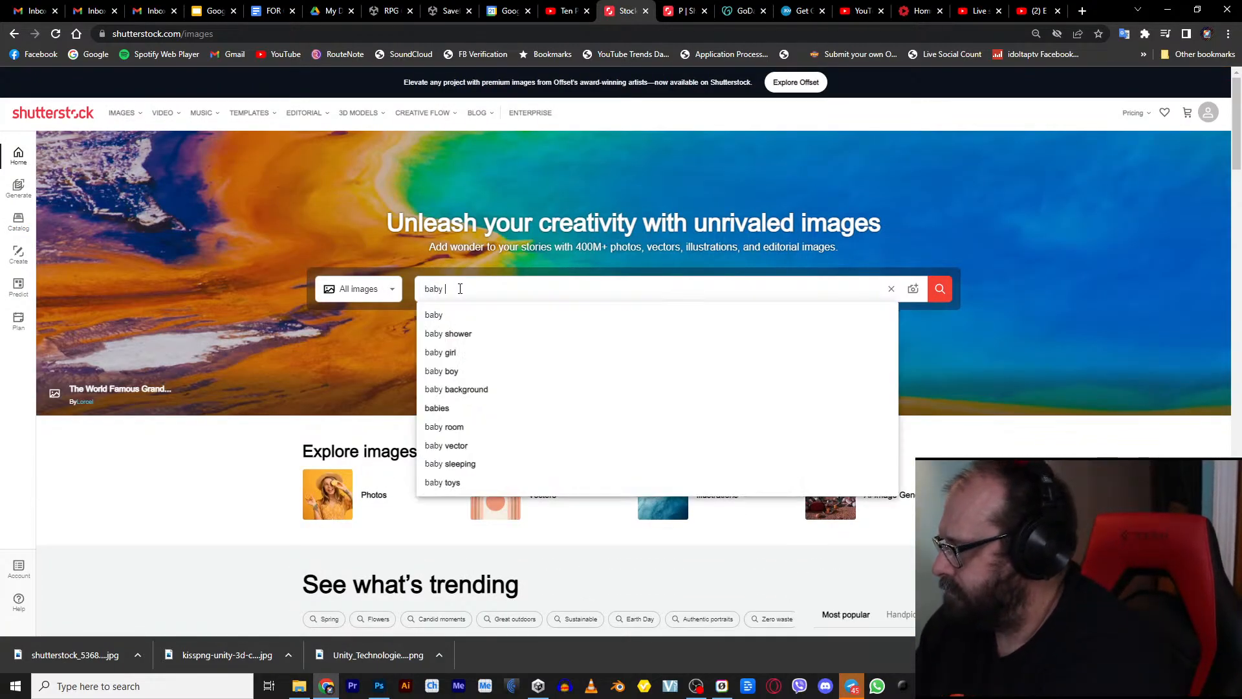
{"action": "type", "text": "pen"}
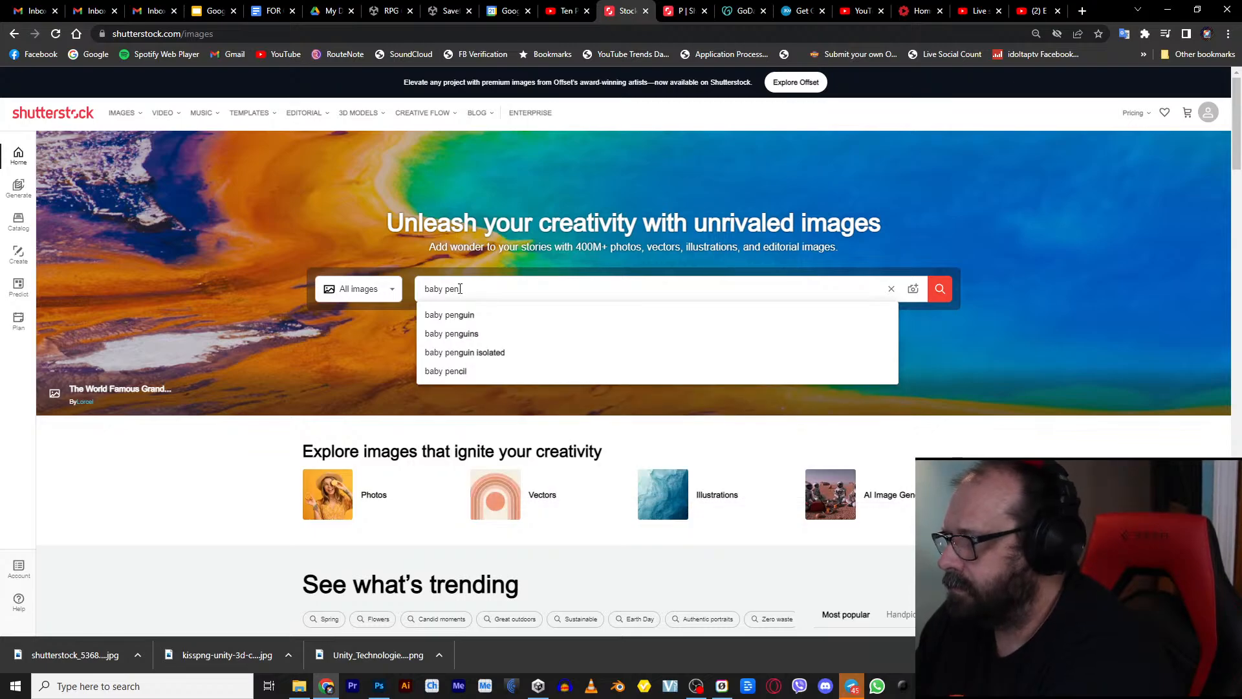
{"action": "key", "text": "Down"}
{"action": "key", "text": "Return"}
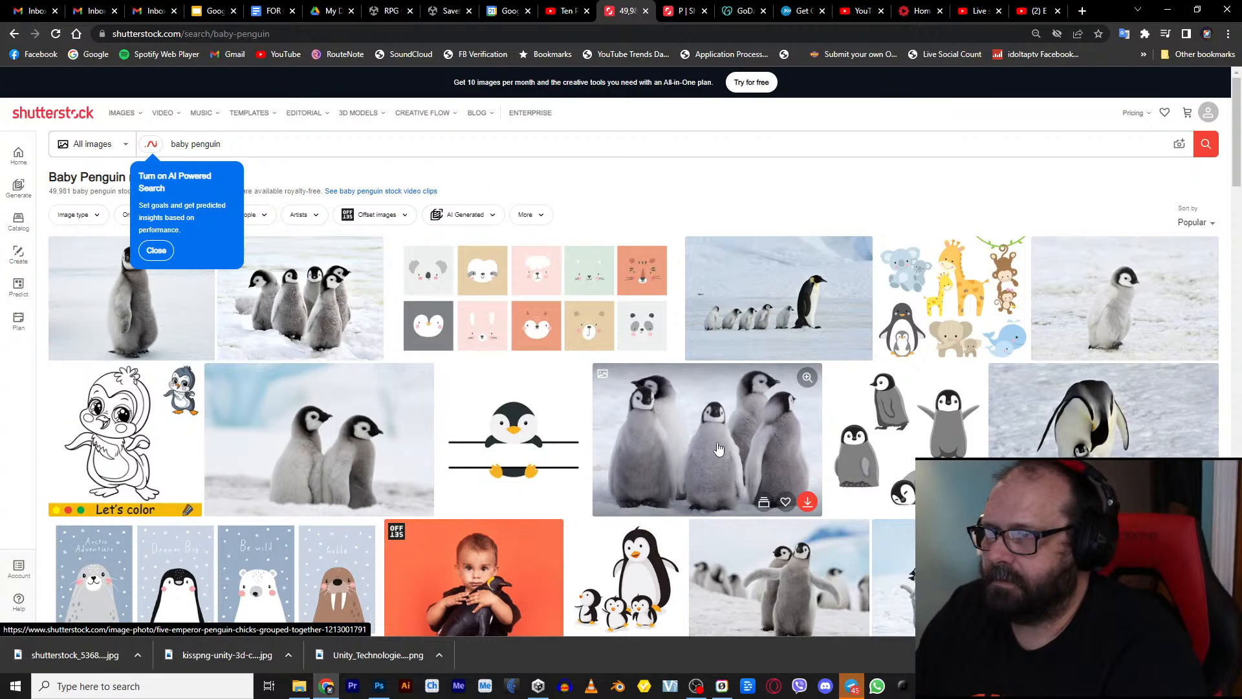
{"action": "scroll", "coordinate": [391, 443], "scroll_direction": "down", "scroll_amount": 2}
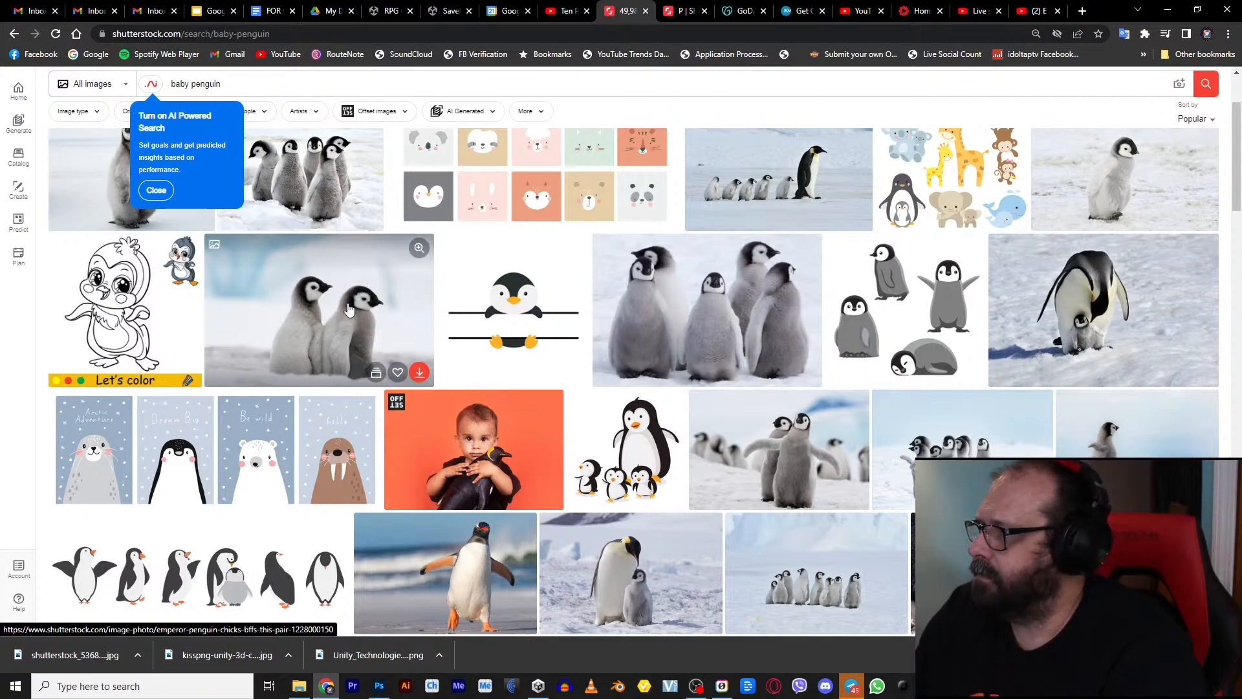
{"action": "scroll", "coordinate": [78, 220], "scroll_direction": "up", "scroll_amount": 2}
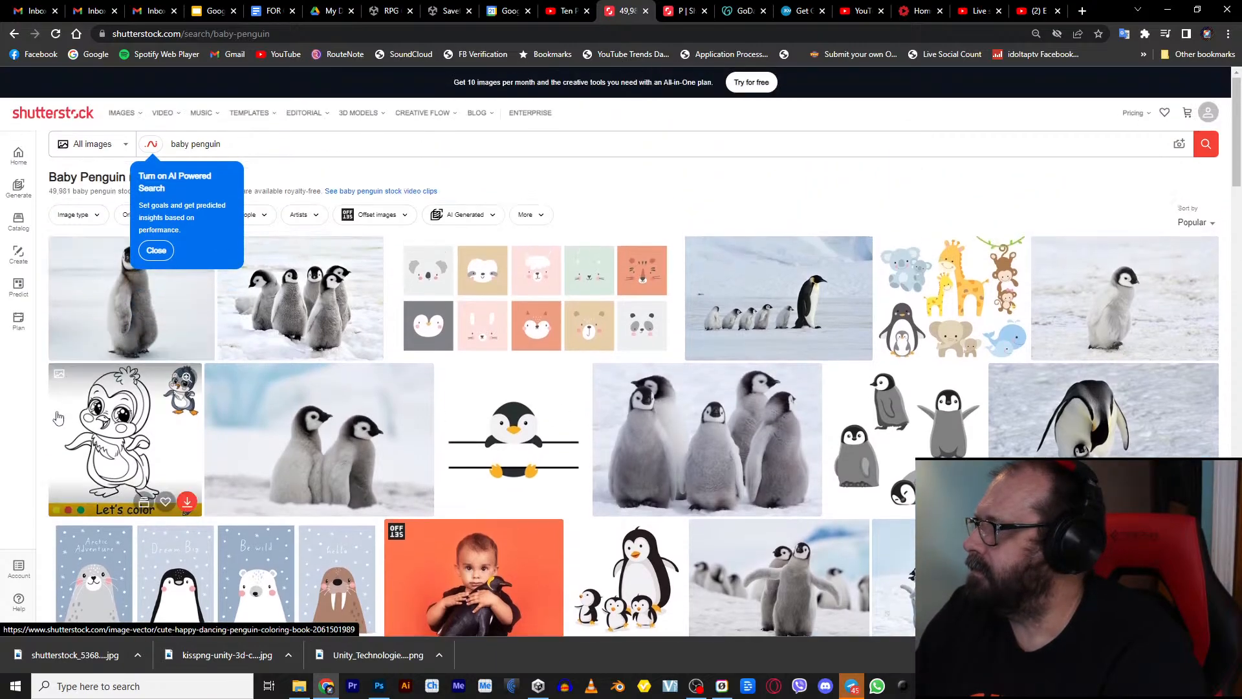
{"action": "left_click", "coordinate": [125, 309]}
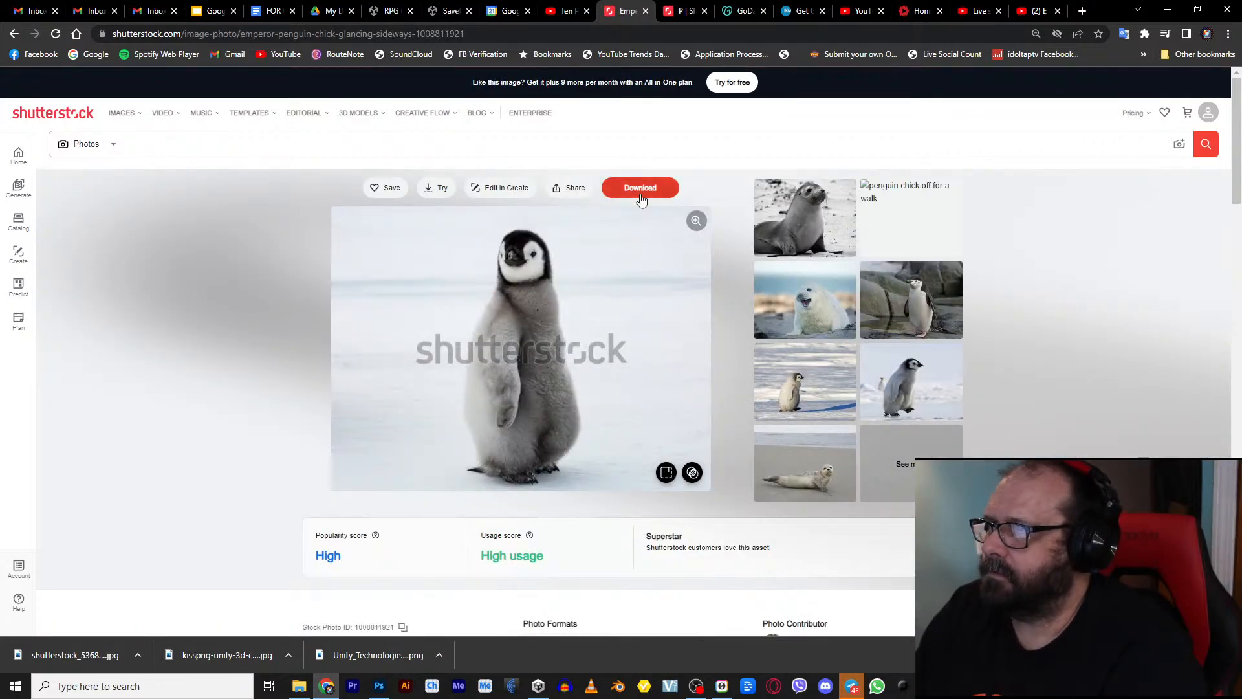
{"action": "left_click", "coordinate": [639, 189]}
{"action": "right_click", "coordinate": [1124, 479]}
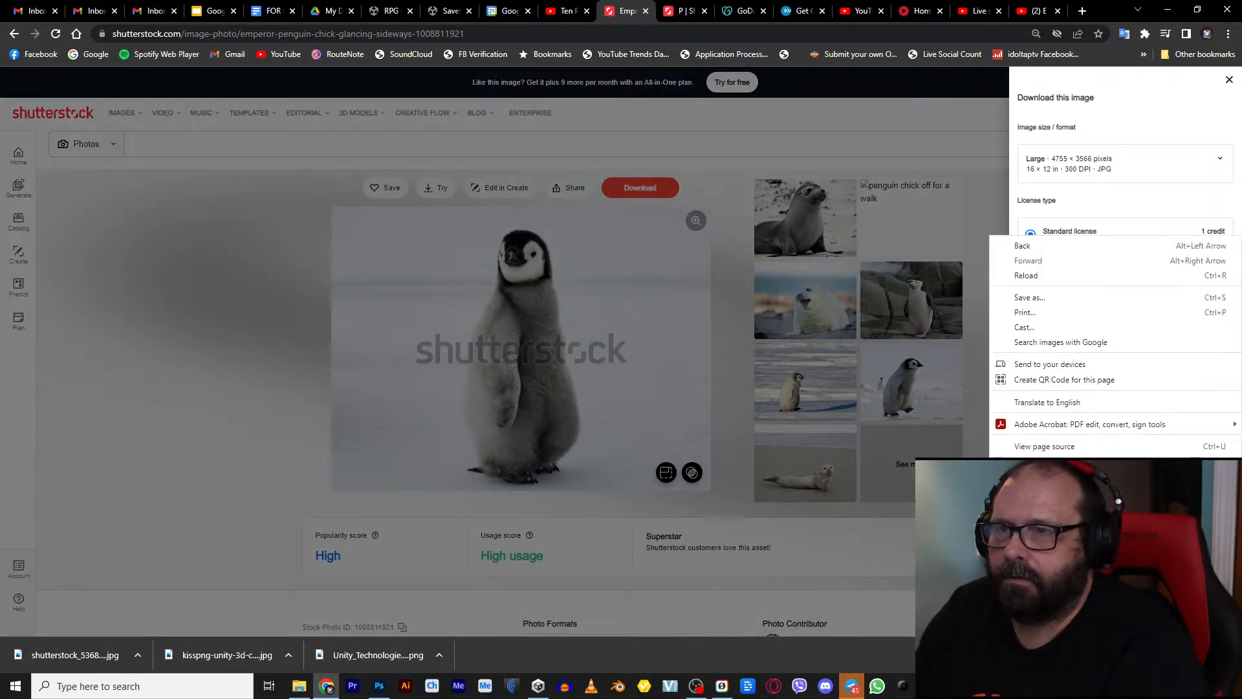
{"action": "left_click", "coordinate": [1124, 479]}
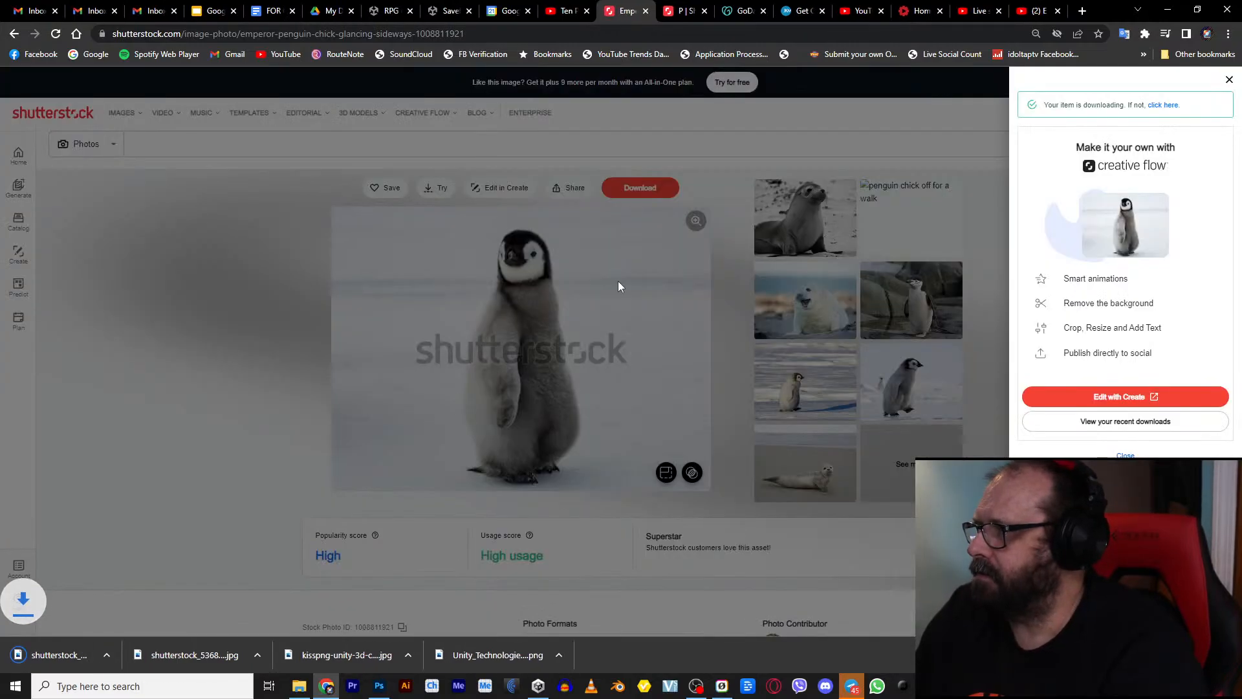
{"action": "left_click", "coordinate": [265, 421]}
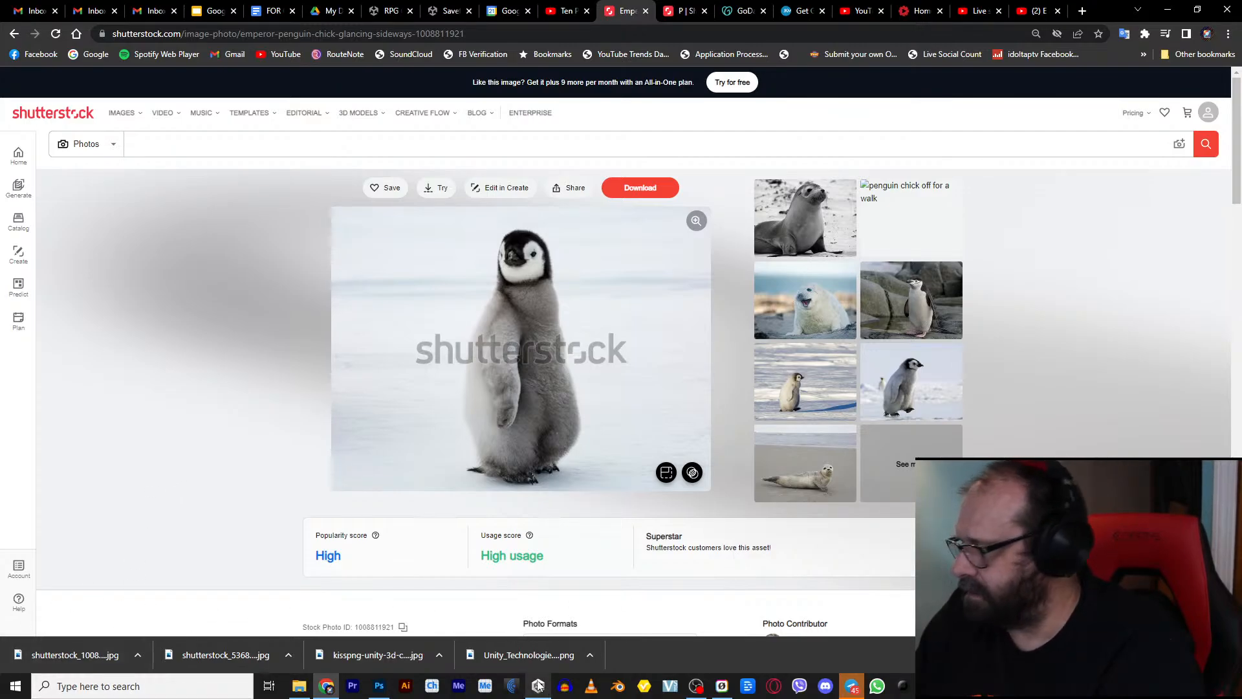
{"action": "left_click", "coordinate": [381, 686]}
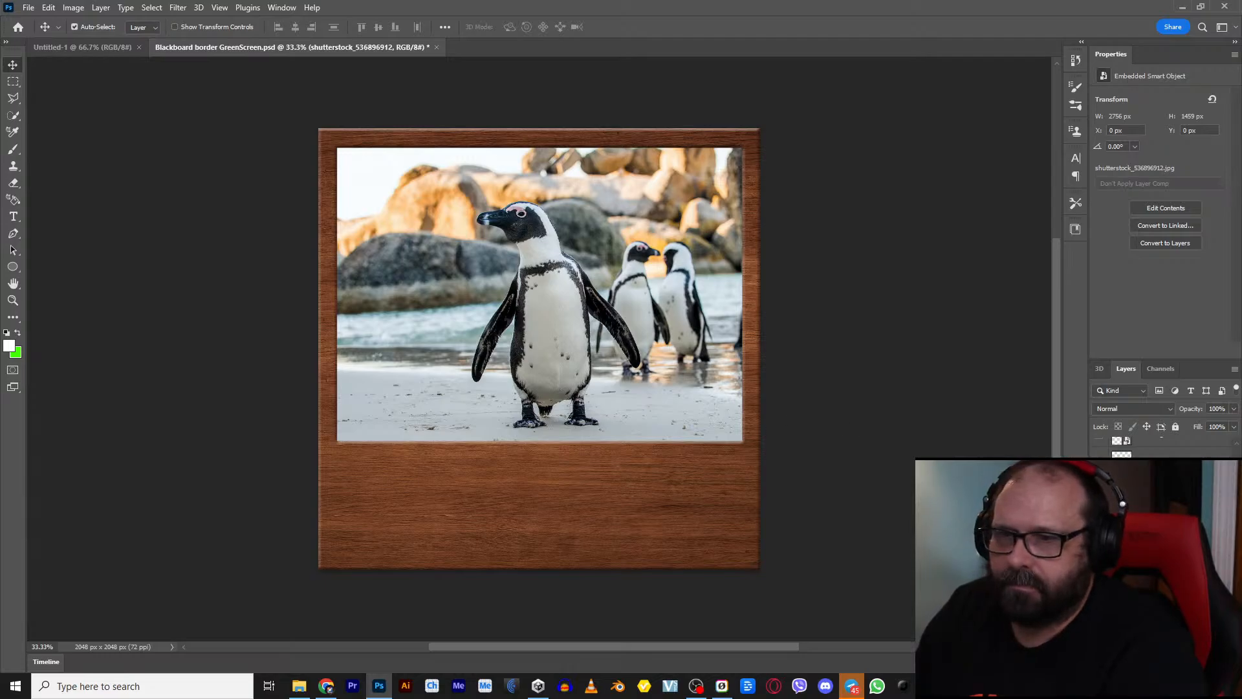
{"action": "key", "text": "Delete"}
{"action": "left_click", "coordinate": [298, 686]}
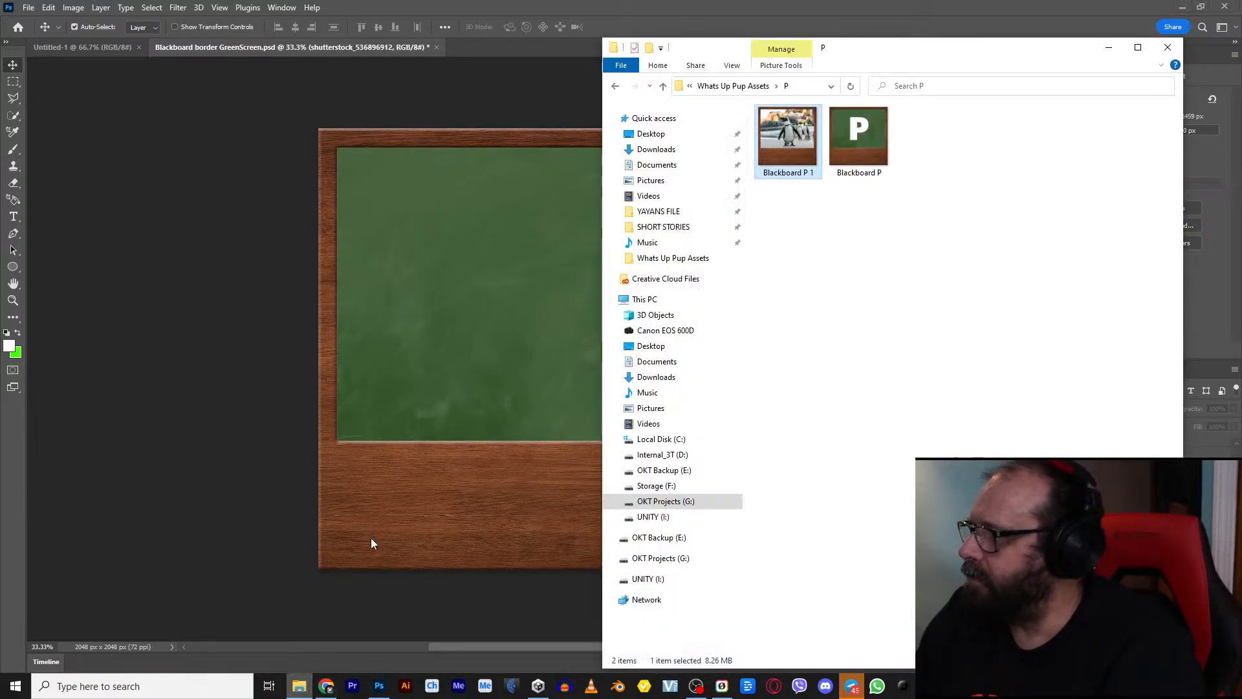
{"action": "left_click", "coordinate": [656, 149]}
{"action": "left_click_drag", "start_coordinate": [774, 150], "coordinate": [411, 241]}
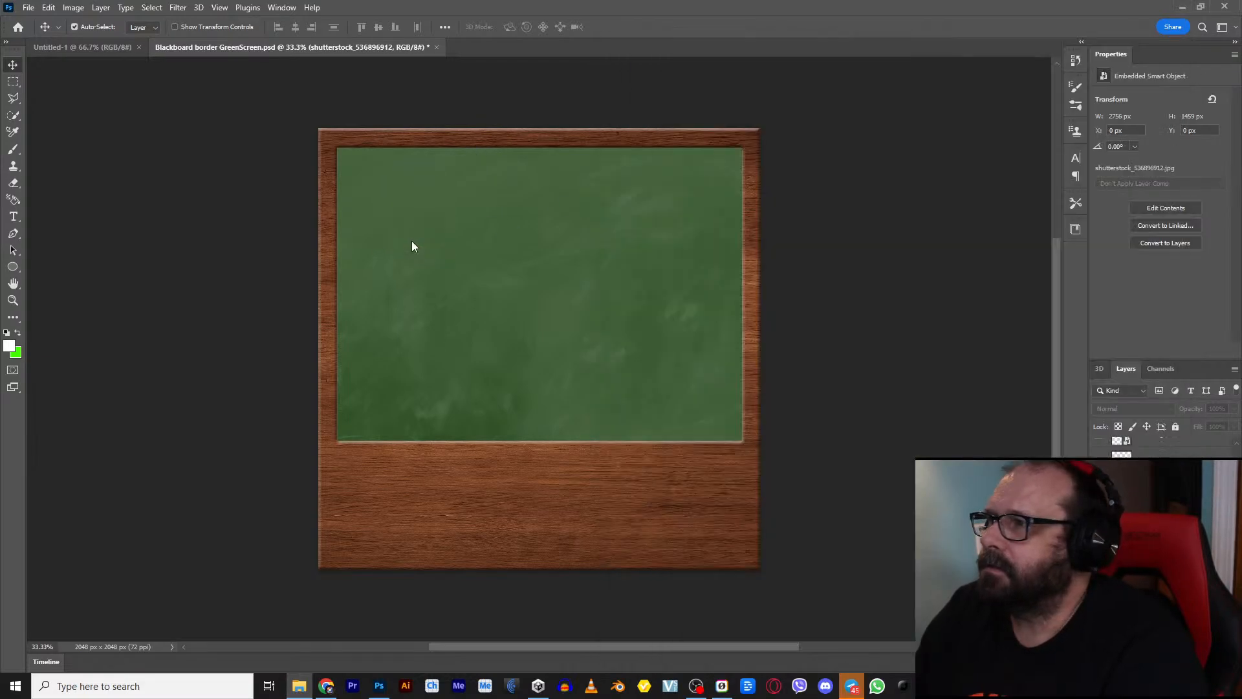
Step: Enlarge the placed penguin chick photo to about 1926 by 1445 px and position it to fill the blackboard's wooden frame
{"action": "left_click_drag", "start_coordinate": [526, 306], "coordinate": [438, 191]}
{"action": "left_click_drag", "start_coordinate": [571, 325], "coordinate": [741, 452]}
{"action": "left_click_drag", "start_coordinate": [673, 414], "coordinate": [677, 413]}
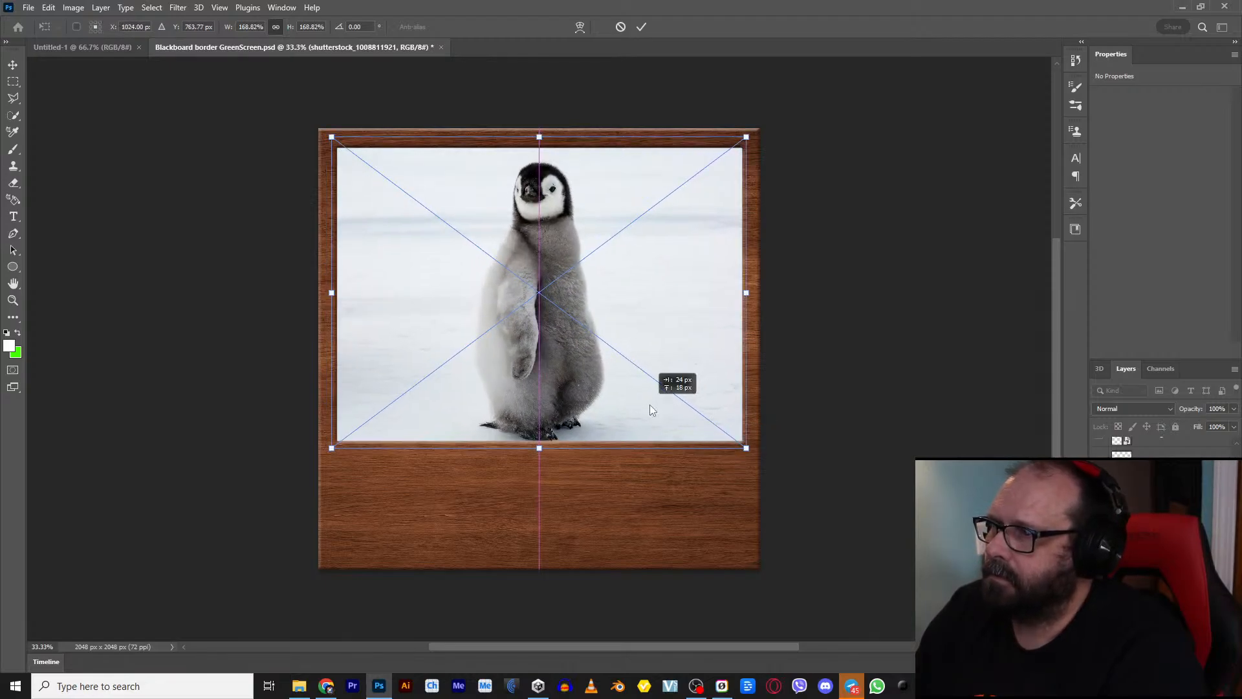
{"action": "key", "text": "Up"}
{"action": "key", "text": "Up"}
{"action": "key", "text": "Up"}
{"action": "key", "text": "Up"}
{"action": "key", "text": "Up"}
{"action": "key", "text": "Up"}
{"action": "key", "text": "Up"}
{"action": "key", "text": "Up"}
{"action": "key", "text": "Up"}
{"action": "key", "text": "Up"}
{"action": "key", "text": "Up"}
{"action": "key", "text": "Up"}
{"action": "key", "text": "Up"}
{"action": "key", "text": "Up"}
{"action": "key", "text": "Up"}
{"action": "key", "text": "Up"}
{"action": "key", "text": "Up"}
{"action": "key", "text": "Up"}
{"action": "key", "text": "Up"}
{"action": "key", "text": "Up"}
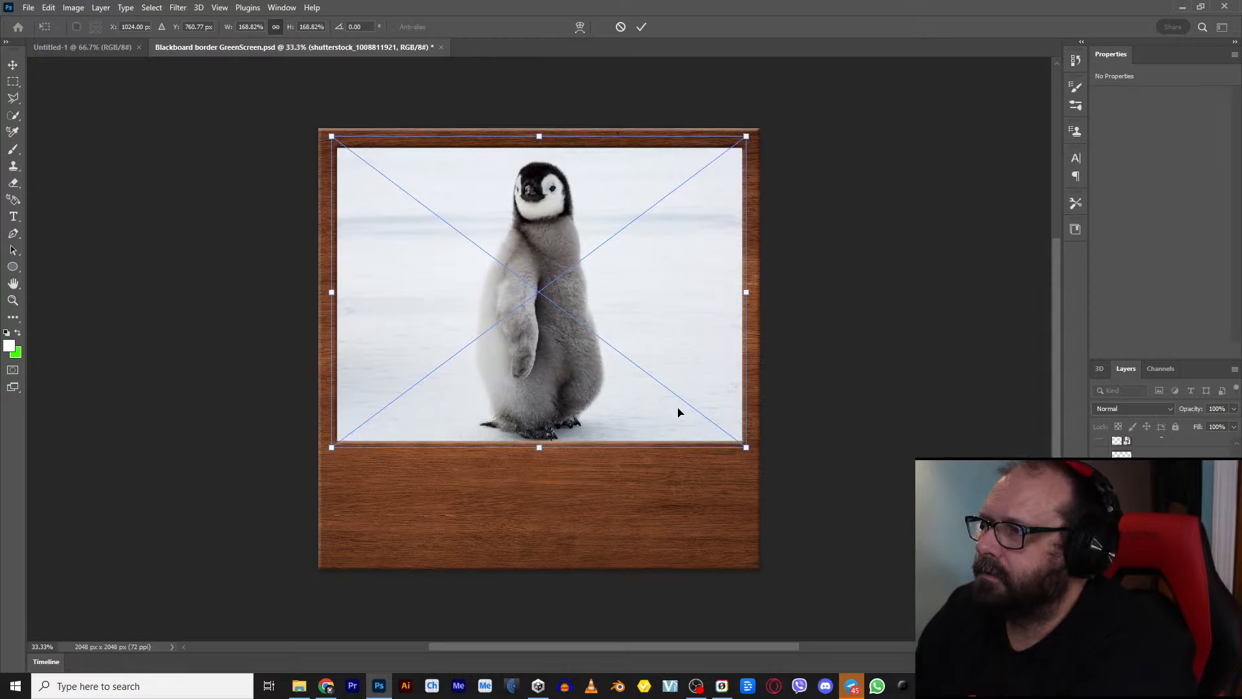
{"action": "key", "text": "Return"}
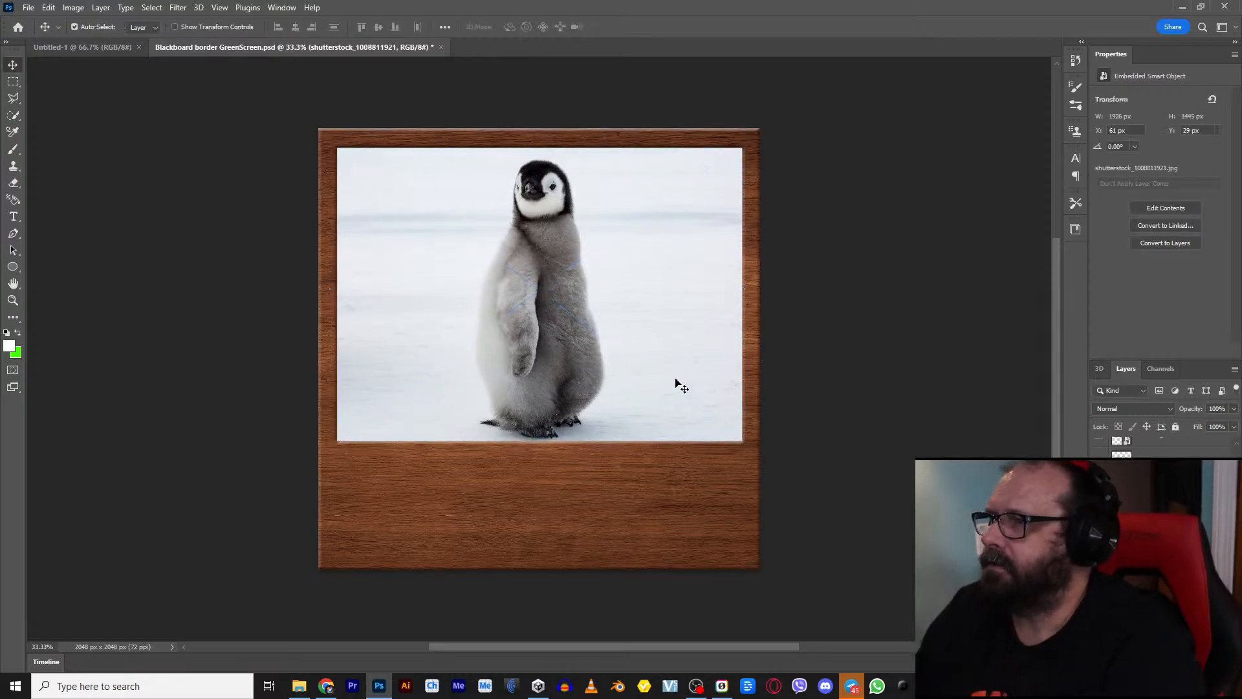
Step: Export the framed penguin chick image as a PNG named Blackboard P 2 in the Whats Up Pup Assets P folder
{"action": "left_click", "coordinate": [28, 8]}
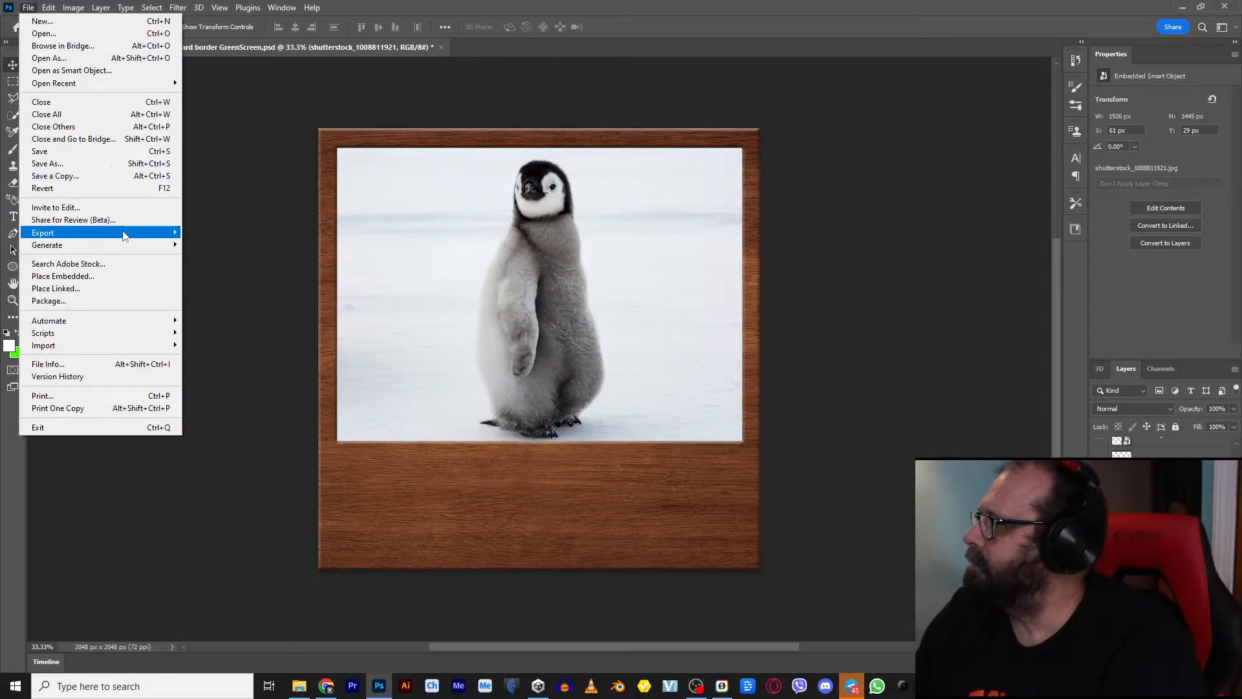
{"action": "mouse_move", "coordinate": [129, 232]}
{"action": "left_click", "coordinate": [214, 244]}
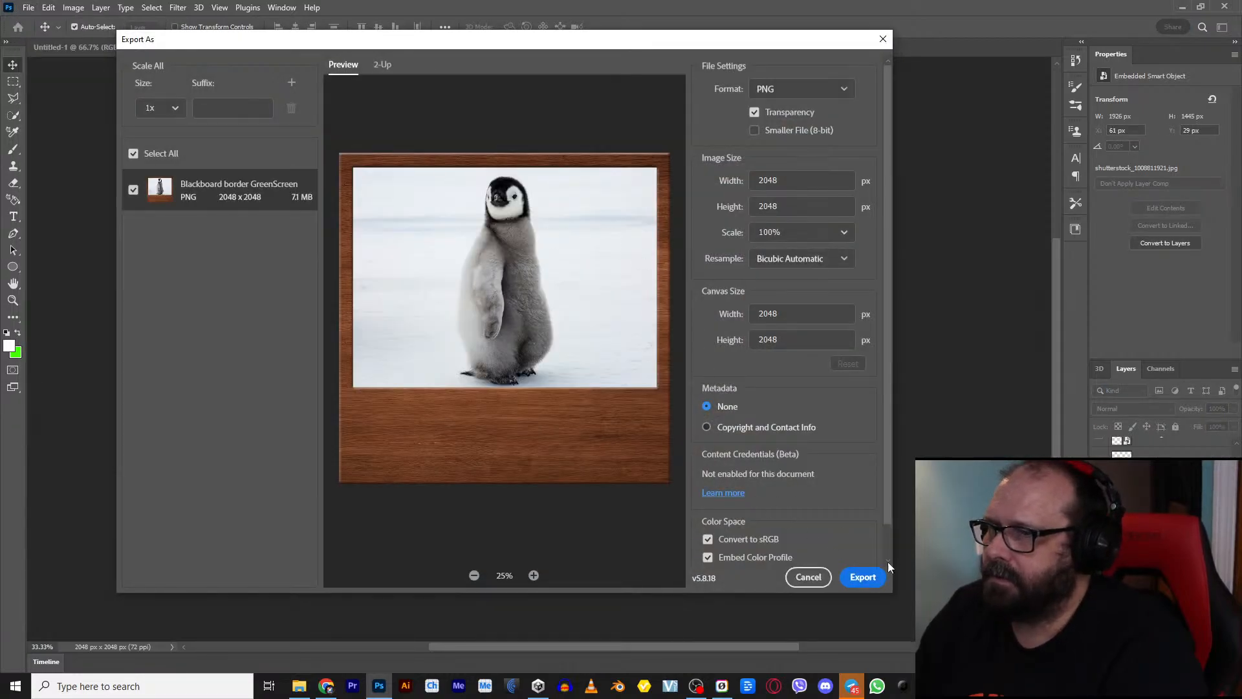
{"action": "left_click", "coordinate": [861, 586]}
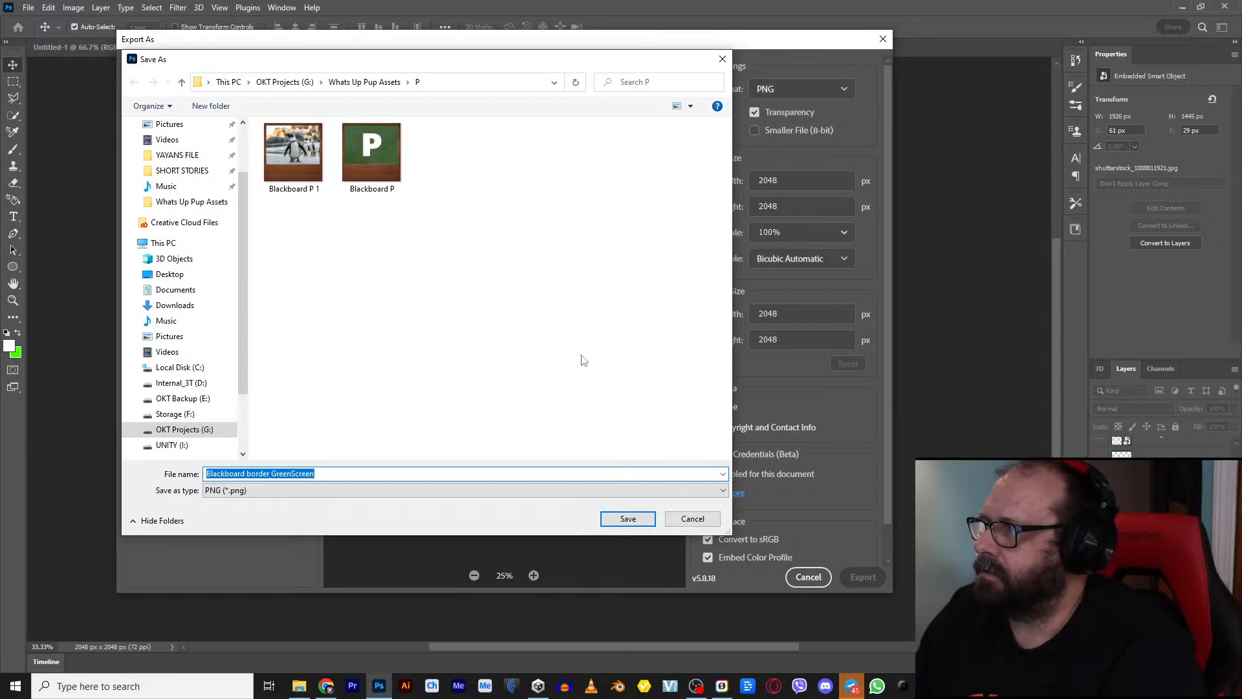
{"action": "left_click", "coordinate": [305, 188]}
{"action": "left_click", "coordinate": [257, 474]}
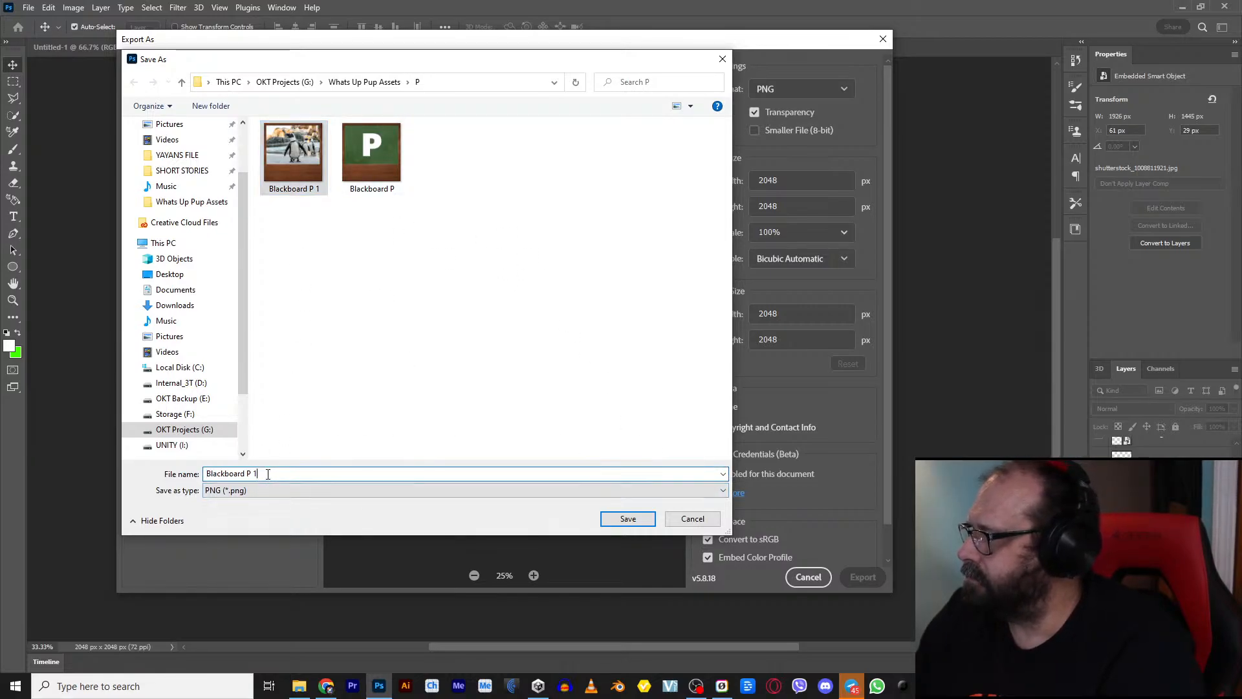
{"action": "key", "text": "BackSpace"}
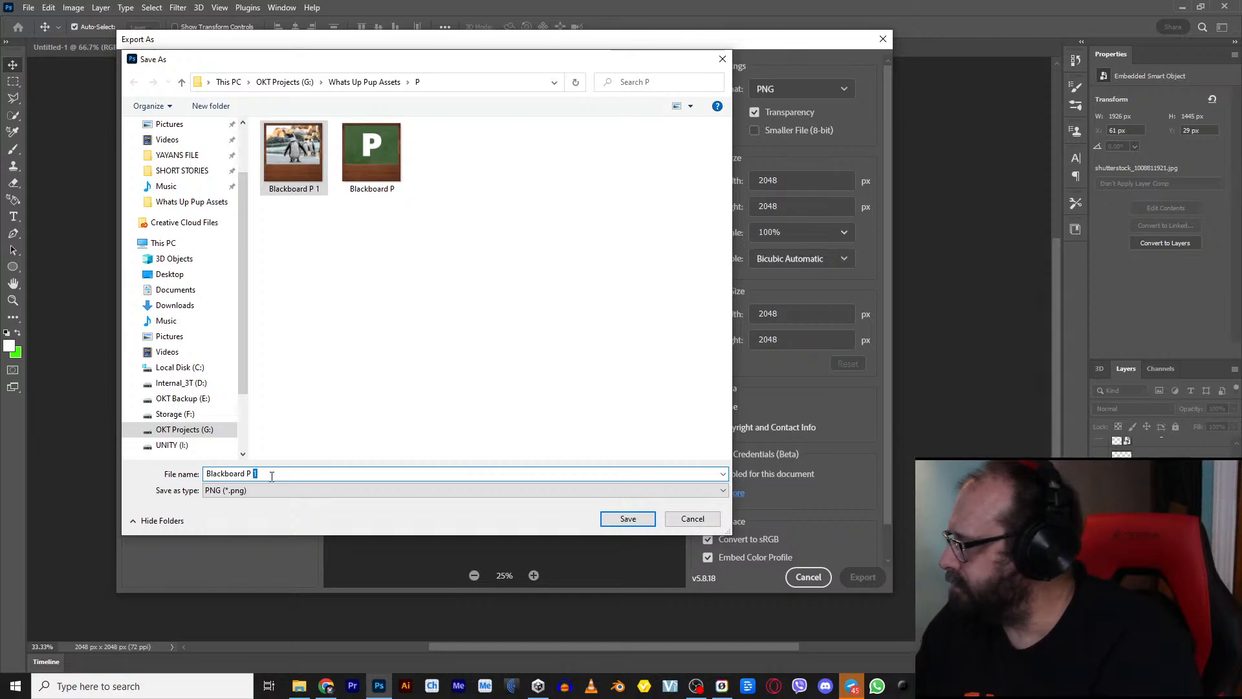
{"action": "type", "text": "2"}
{"action": "left_click", "coordinate": [627, 519]}
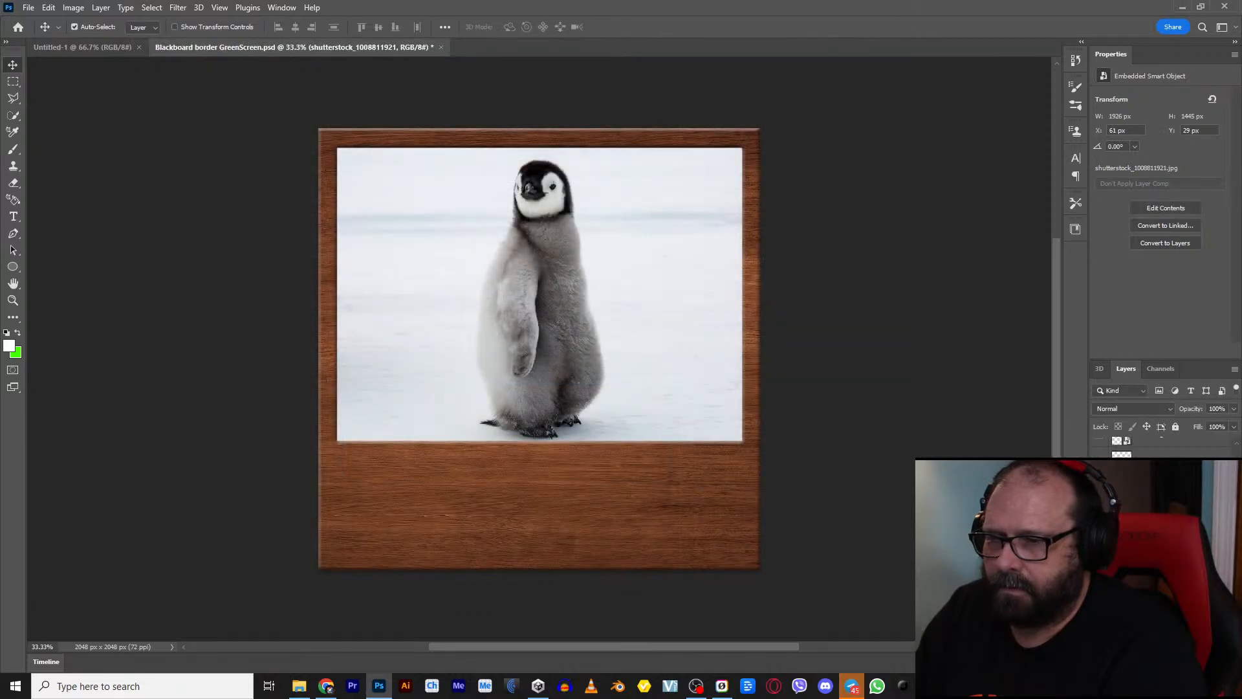
Step: Switch to Unity and play the Letter P timeline from 18.8 to about 24 seconds to review the dialogue
{"action": "key", "text": "alt+Tab"}
{"action": "left_click", "coordinate": [625, 390]}
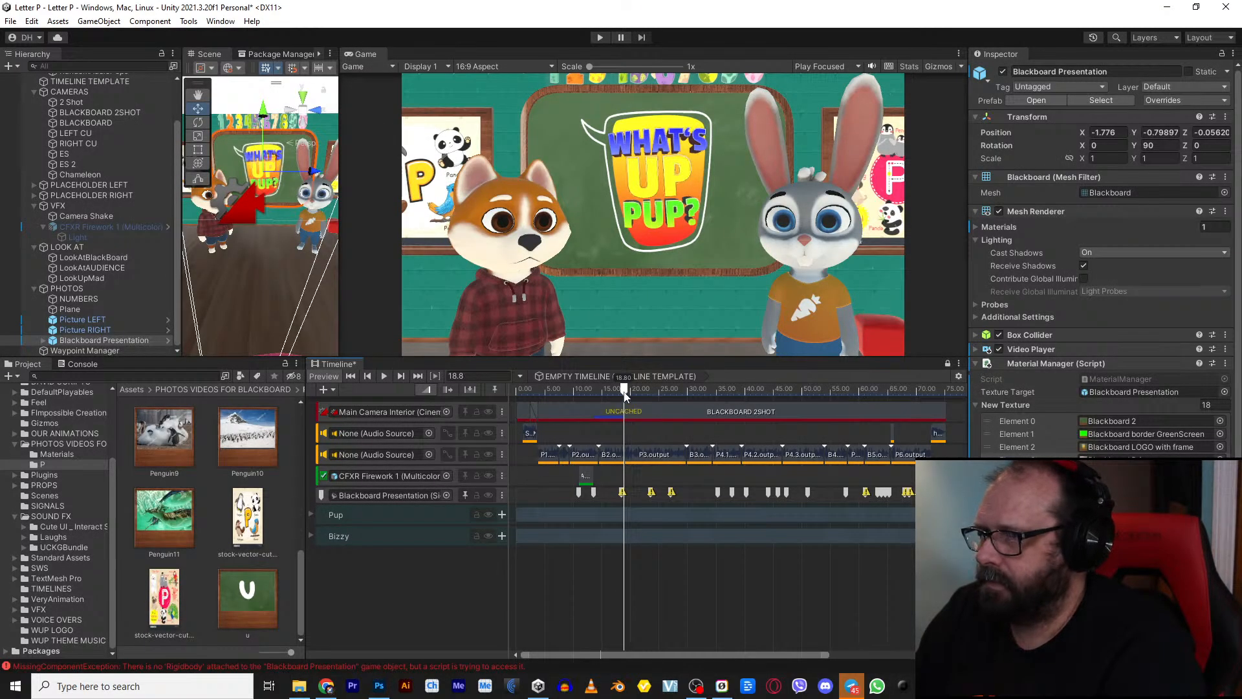
{"action": "key", "text": "space"}
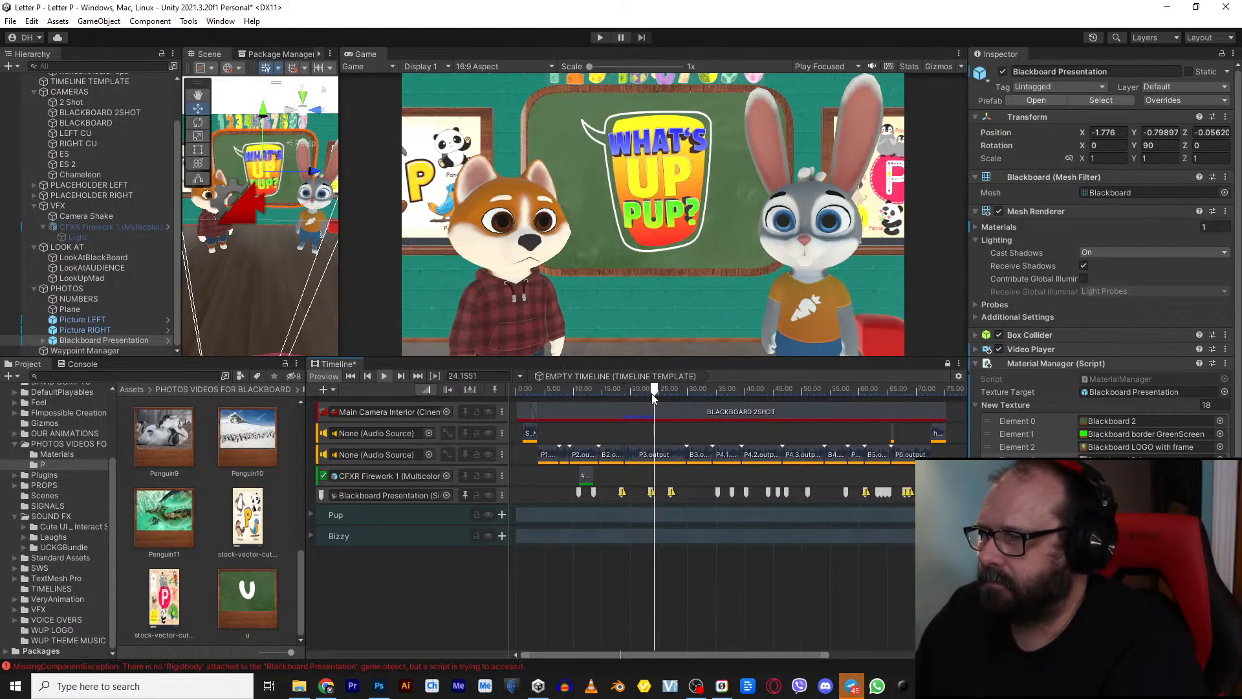
{"action": "key", "text": "space"}
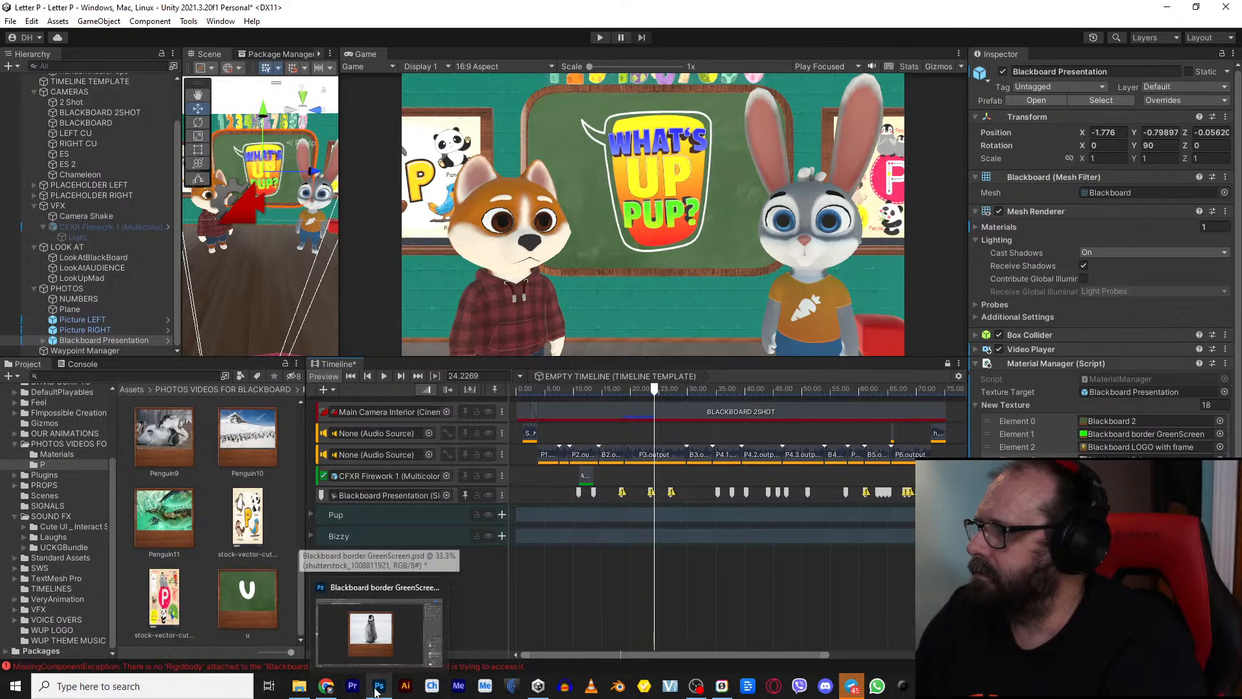
Step: Switch to Shutterstock in Chrome, save the emperor penguin chick photo to the P collection and open that collection
{"action": "left_click", "coordinate": [376, 691]}
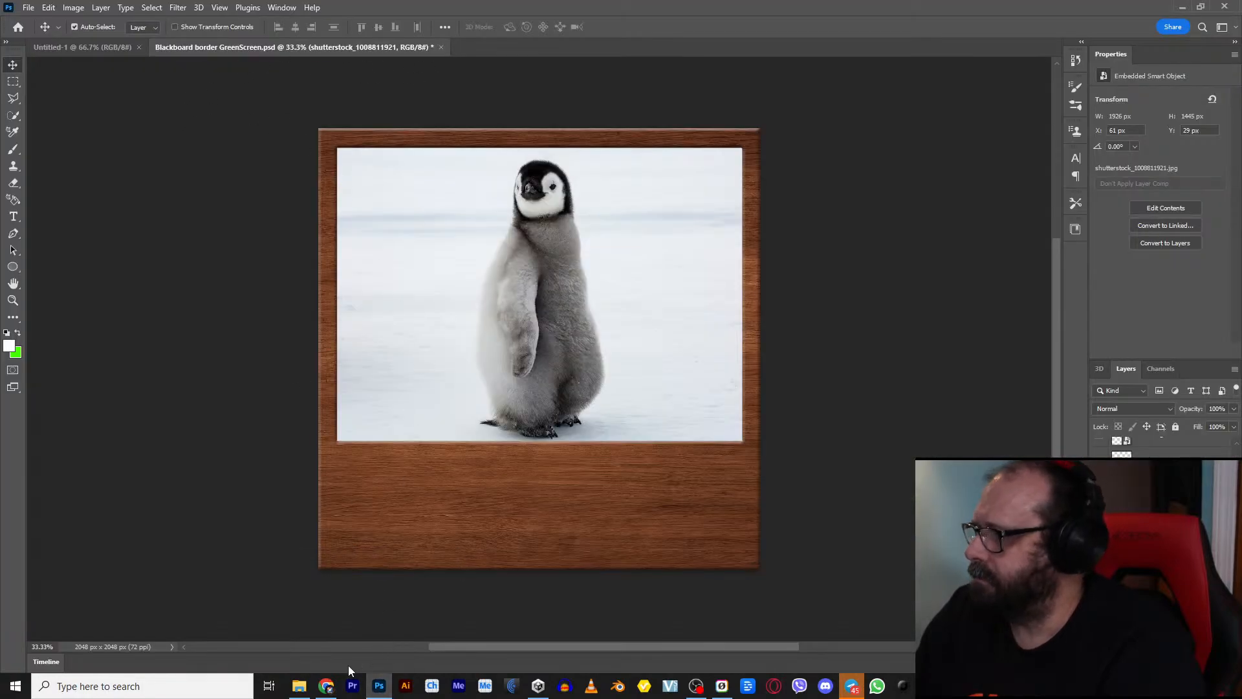
{"action": "left_click", "coordinate": [327, 687]}
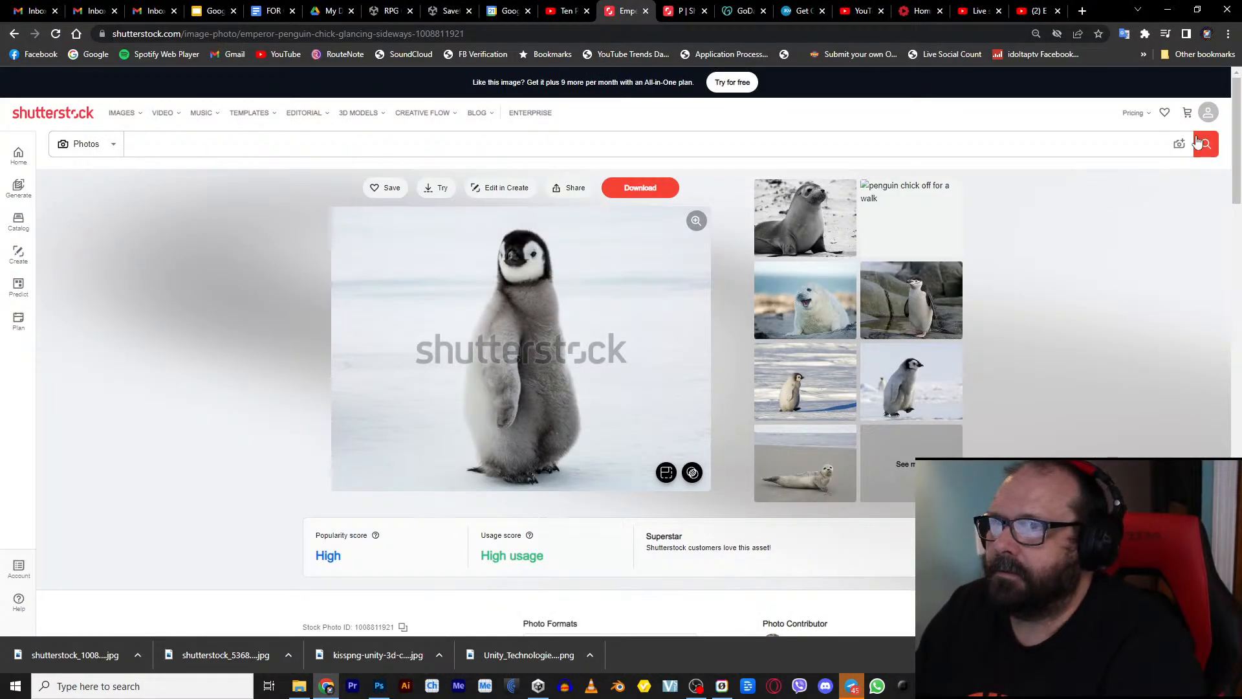
{"action": "right_click", "coordinate": [386, 189]}
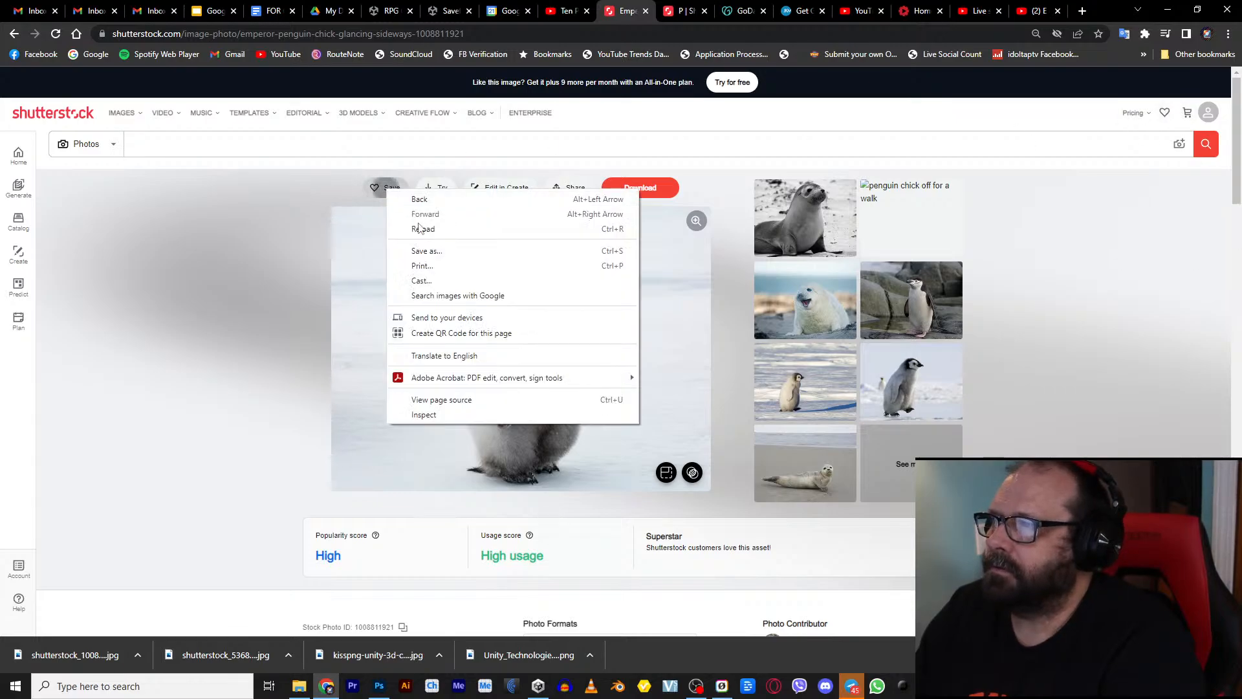
{"action": "left_click", "coordinate": [269, 232]}
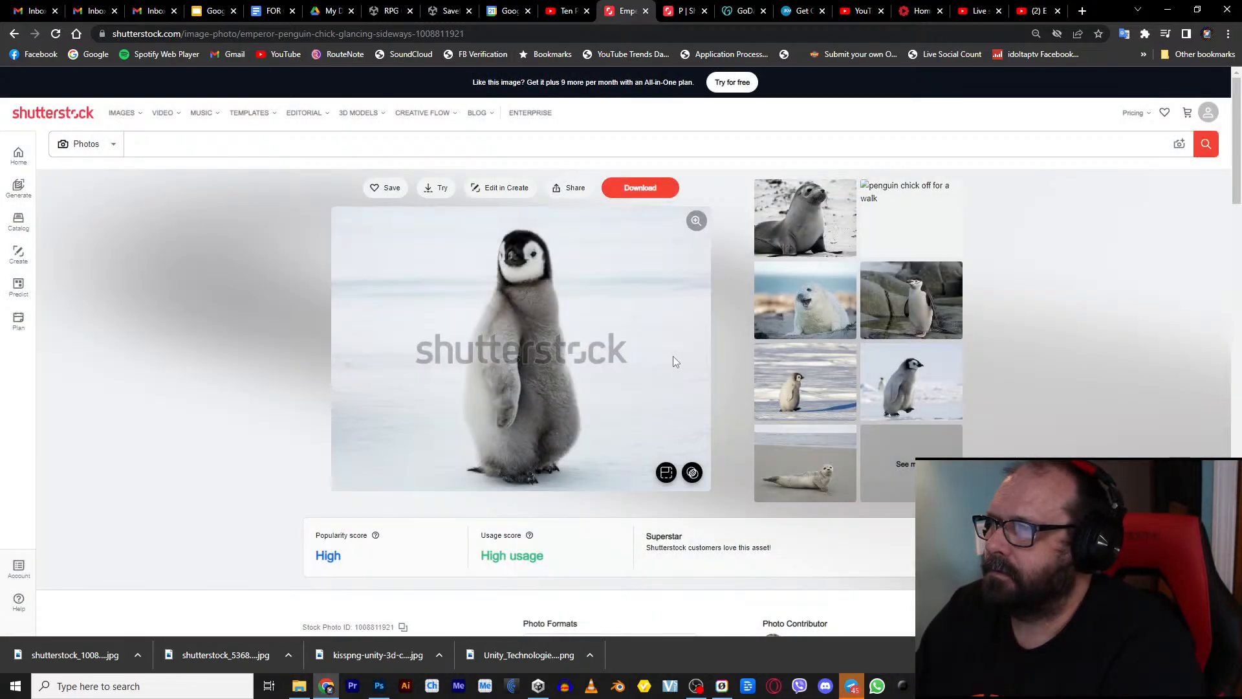
{"action": "left_click", "coordinate": [386, 188]}
{"action": "scroll", "coordinate": [720, 414], "scroll_direction": "down", "scroll_amount": 1}
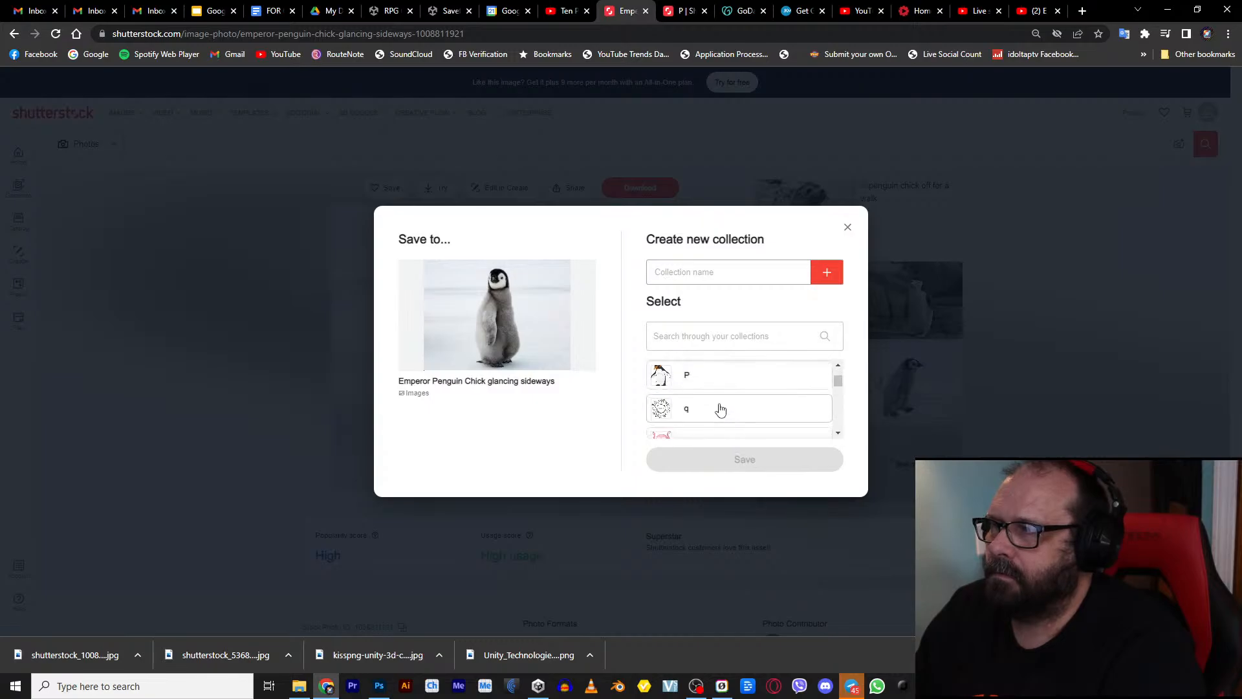
{"action": "left_click", "coordinate": [715, 375]}
{"action": "left_click", "coordinate": [1001, 162]}
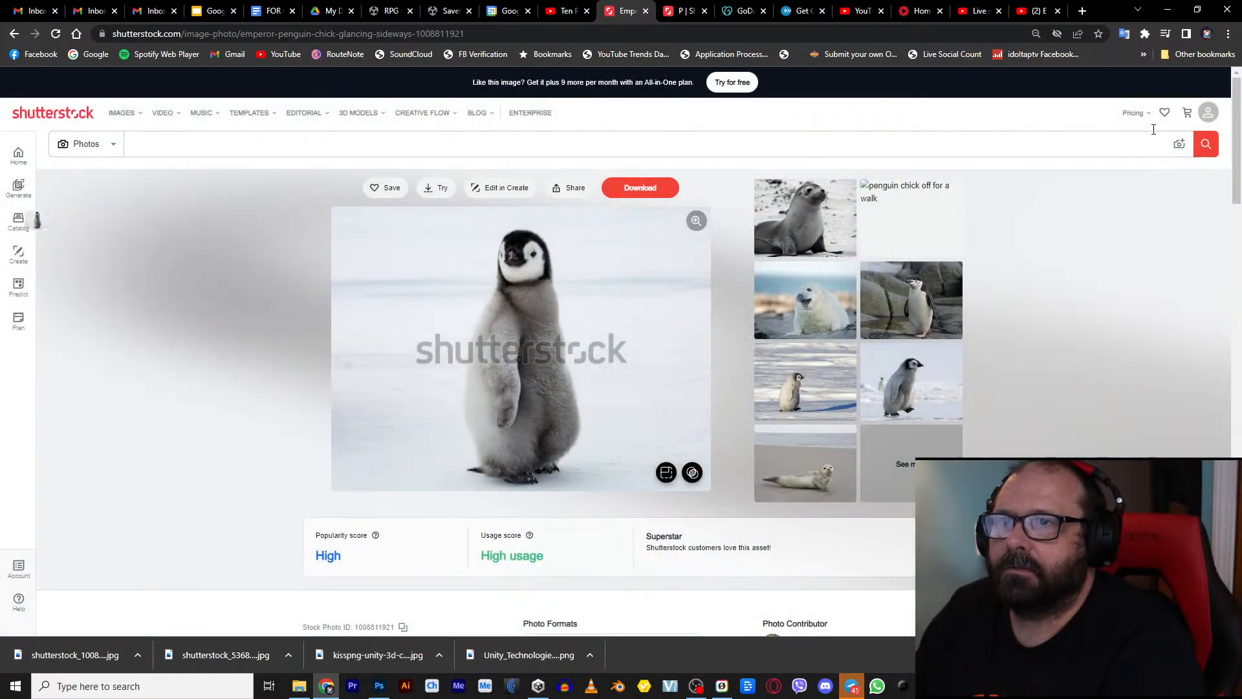
{"action": "left_click", "coordinate": [1165, 114]}
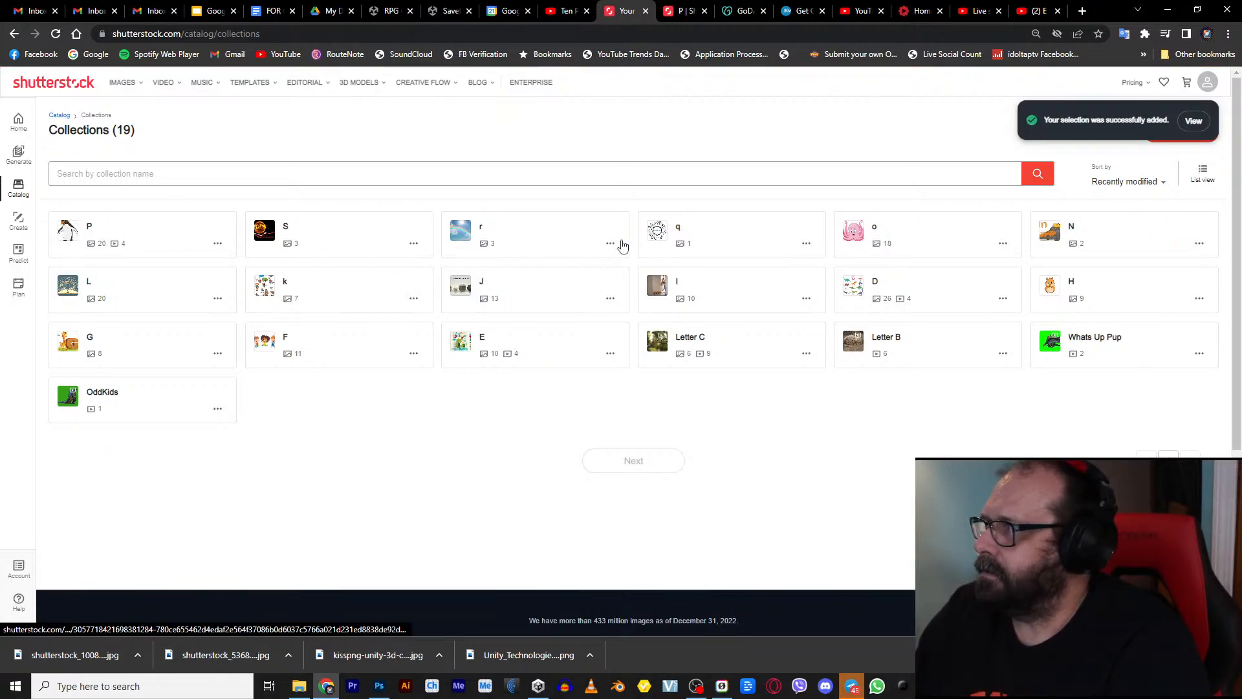
{"action": "left_click", "coordinate": [130, 232]}
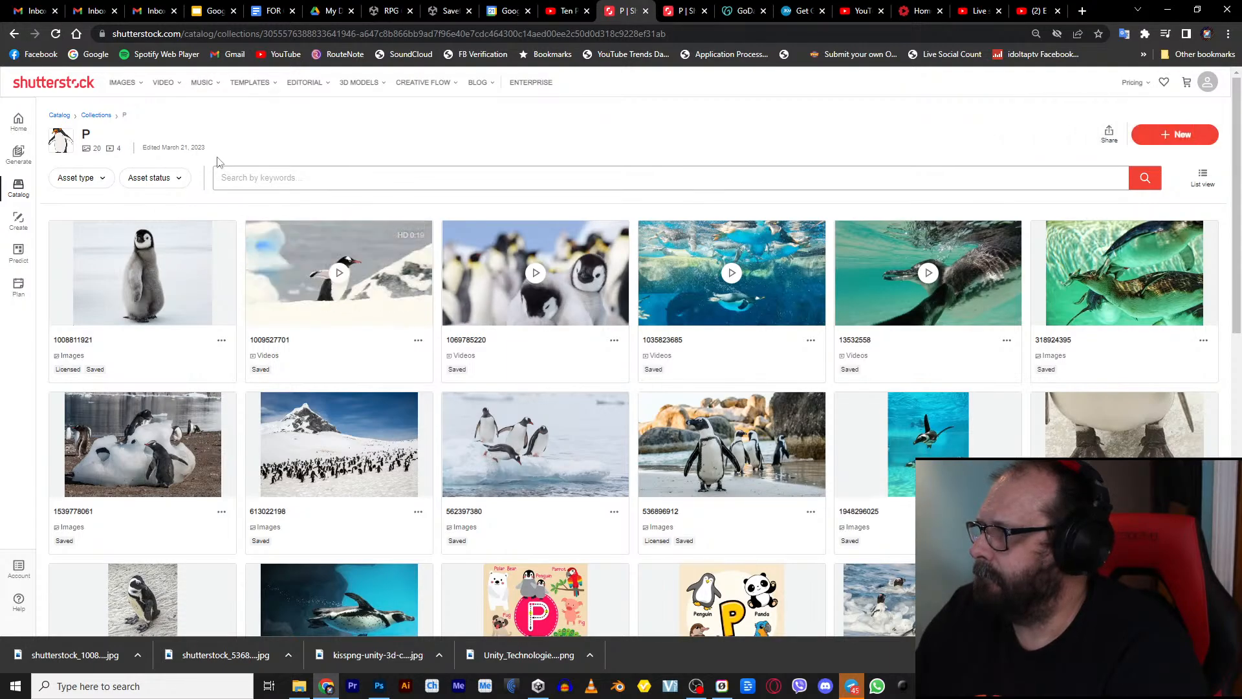
Step: Search Shutterstock images for "penguins birds"
{"action": "left_click", "coordinate": [133, 97]}
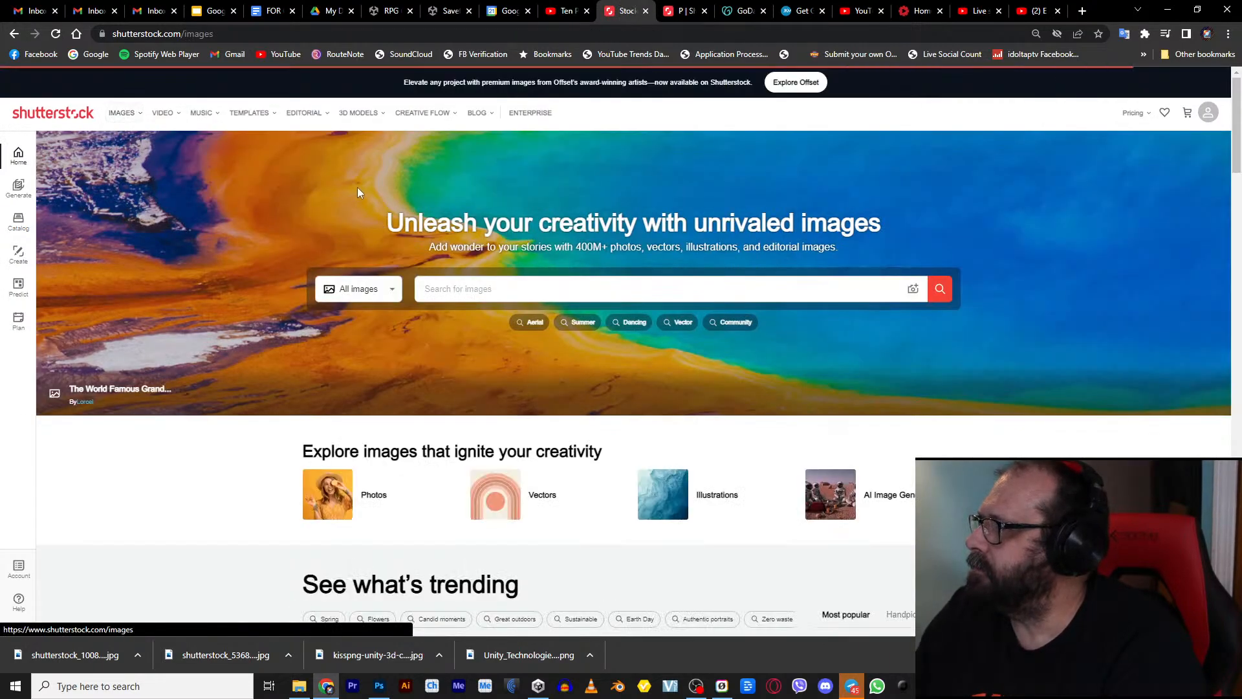
{"action": "left_click", "coordinate": [481, 289]}
{"action": "type", "text": "pe"}
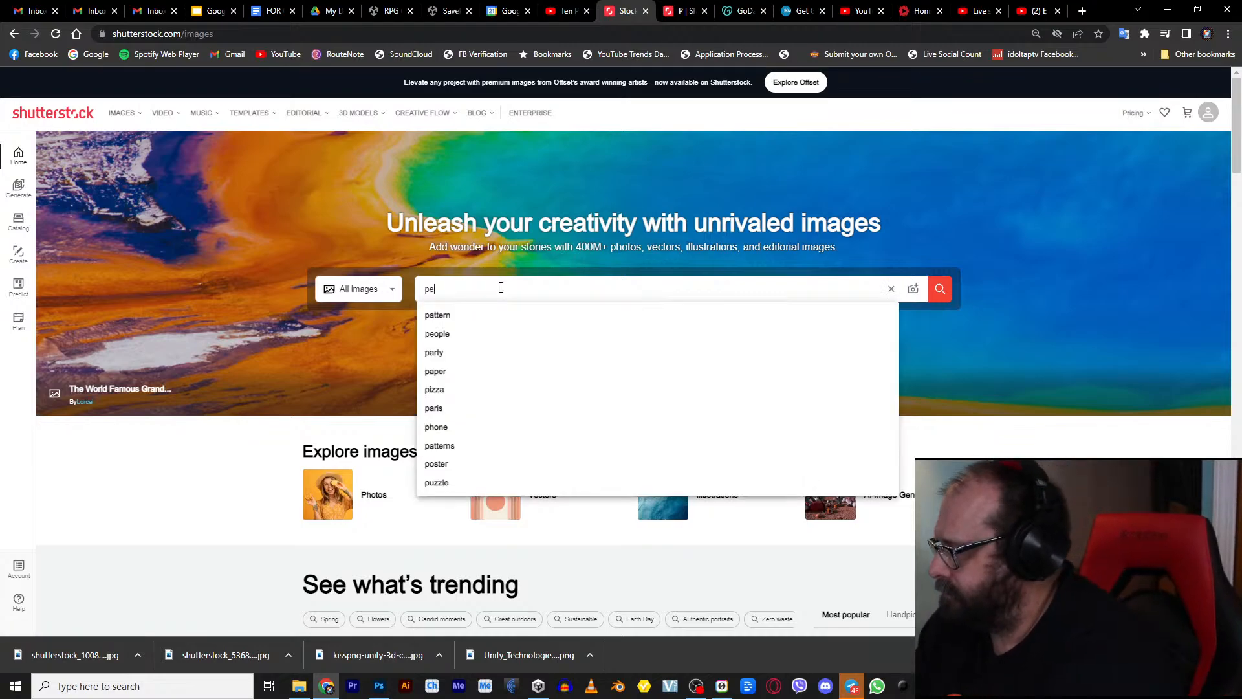
{"action": "type", "text": "nguin"}
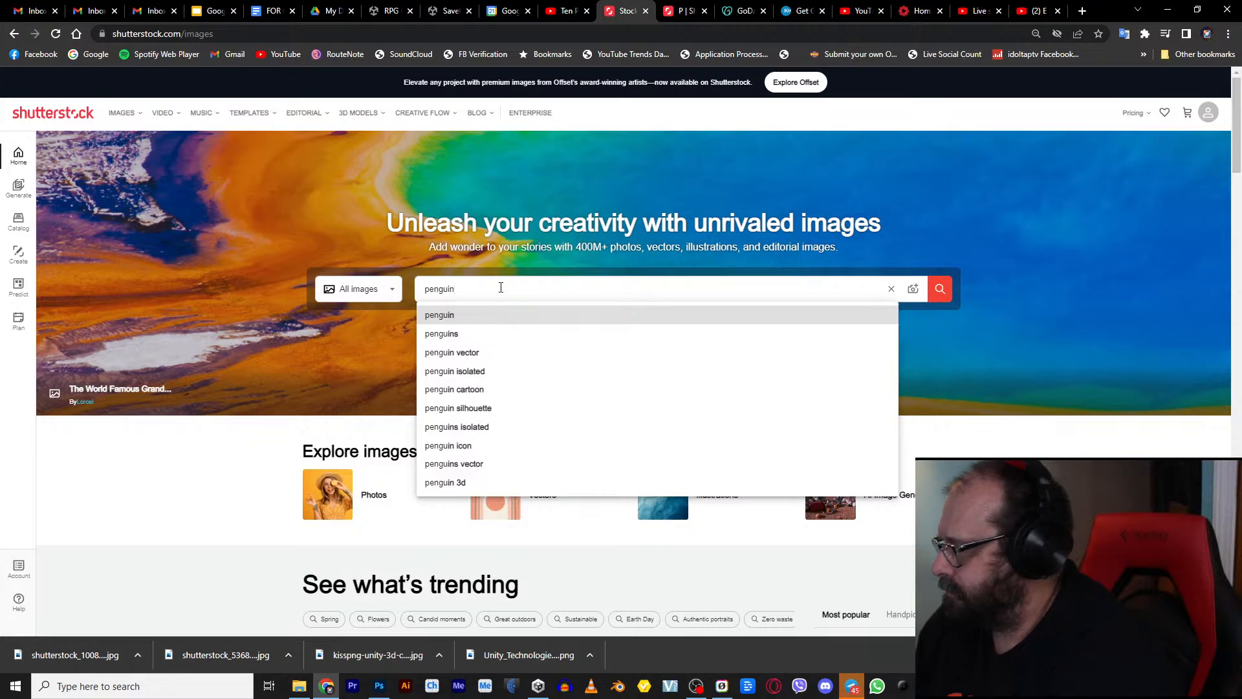
{"action": "type", "text": "s birds"}
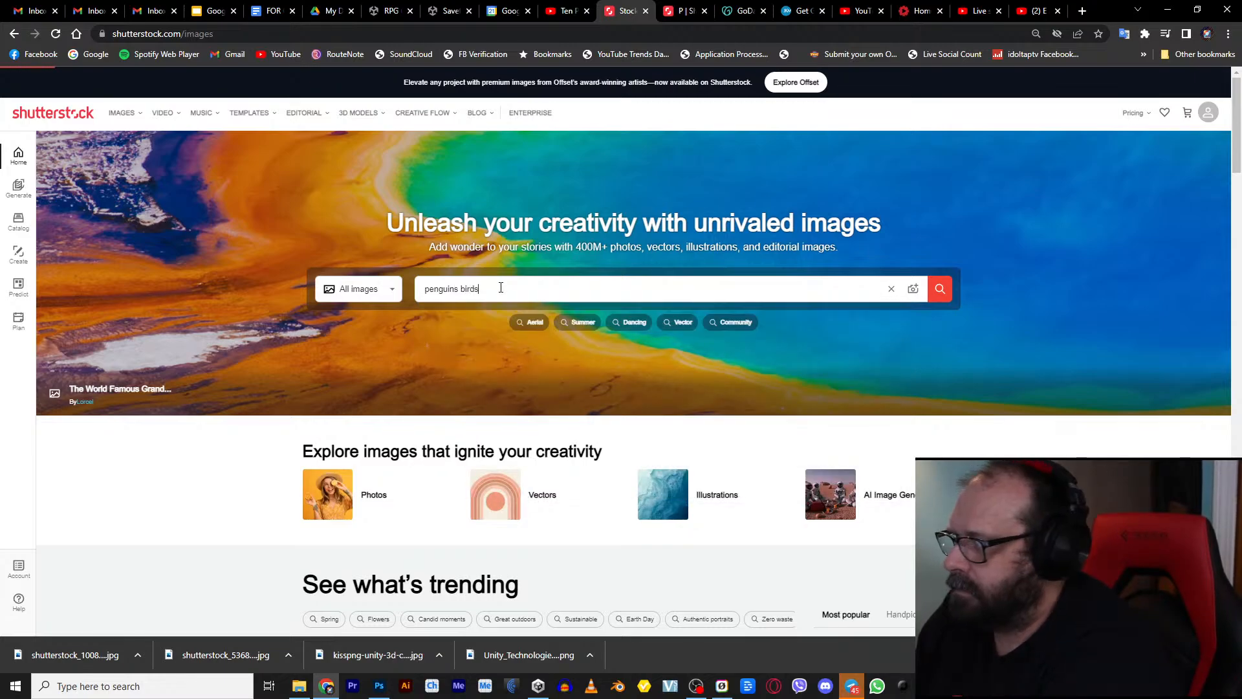
{"action": "key", "text": "Return"}
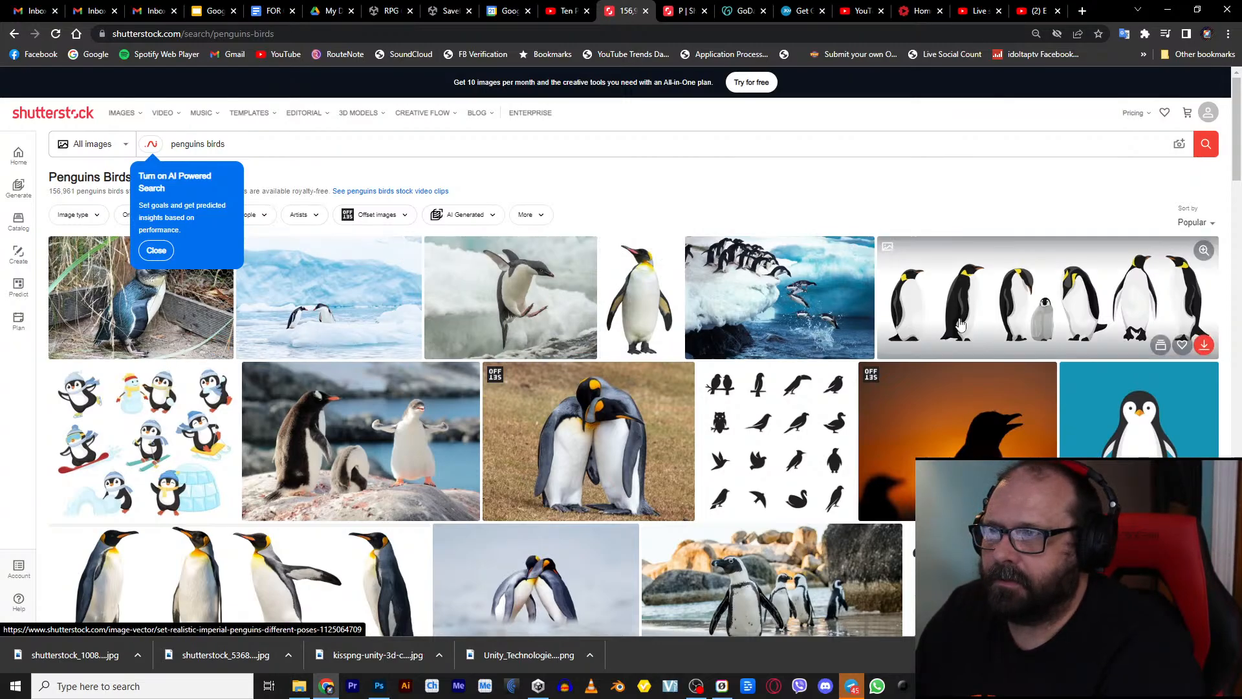
{"action": "scroll", "coordinate": [843, 451], "scroll_direction": "down", "scroll_amount": 2}
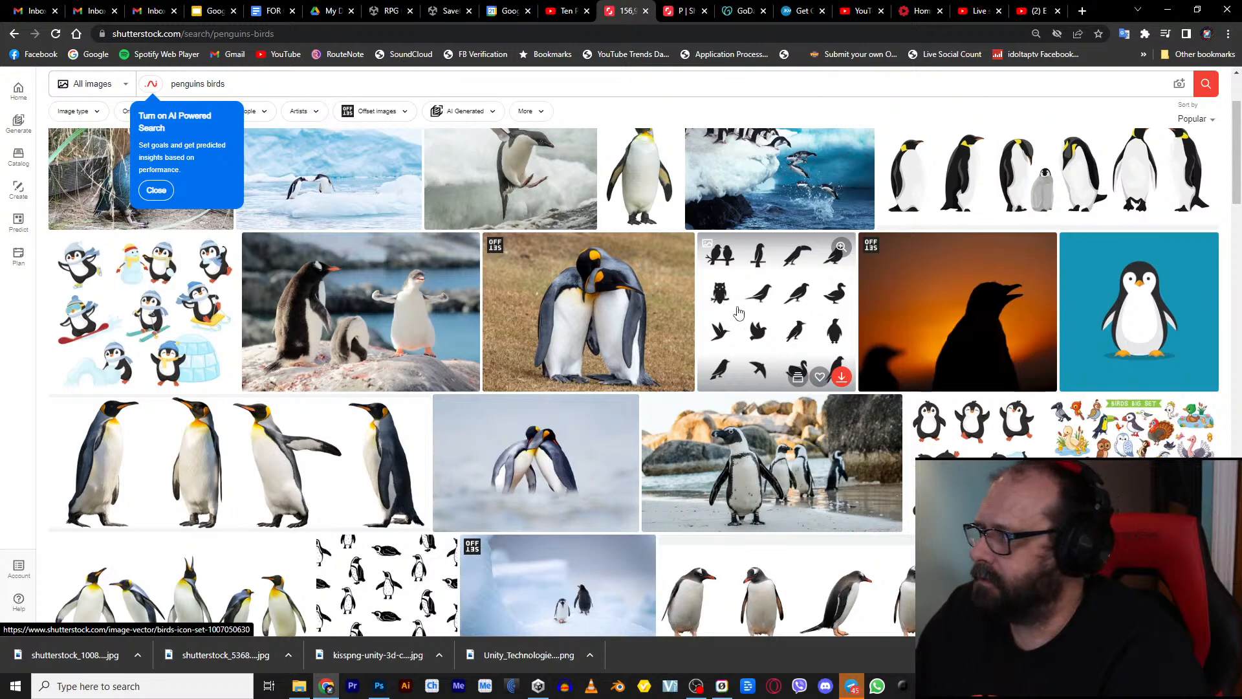
{"action": "scroll", "coordinate": [749, 313], "scroll_direction": "down", "scroll_amount": 2}
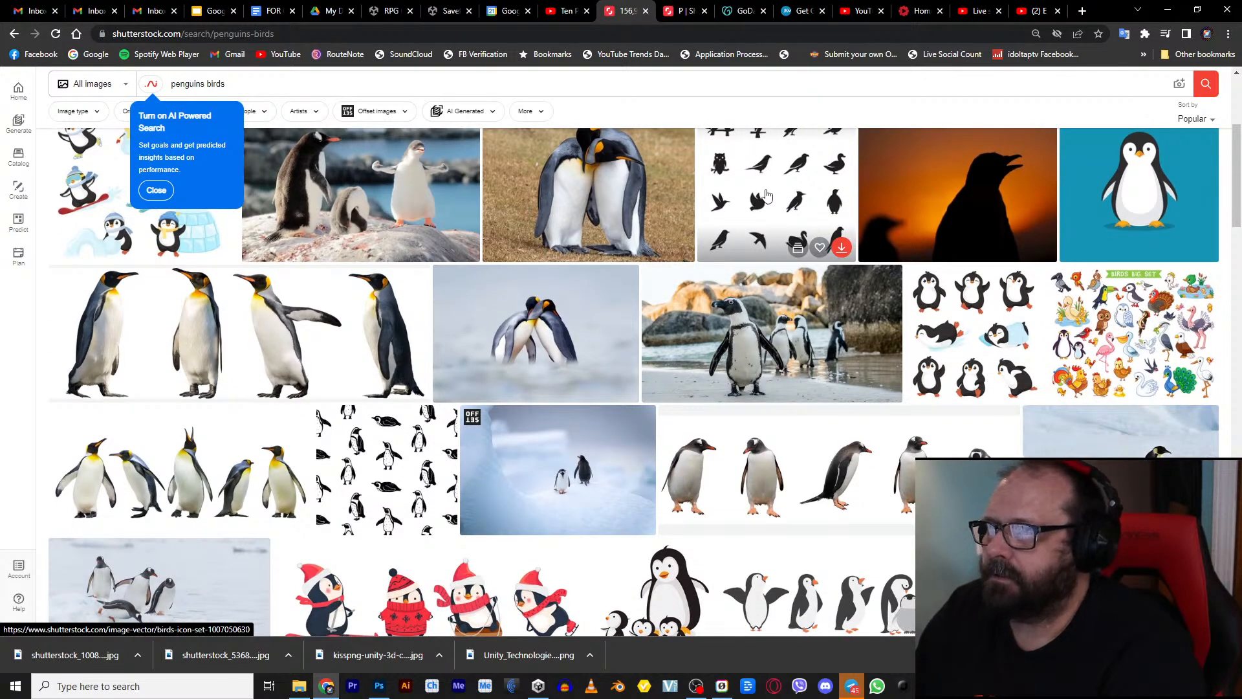
{"action": "scroll", "coordinate": [766, 195], "scroll_direction": "up", "scroll_amount": 2}
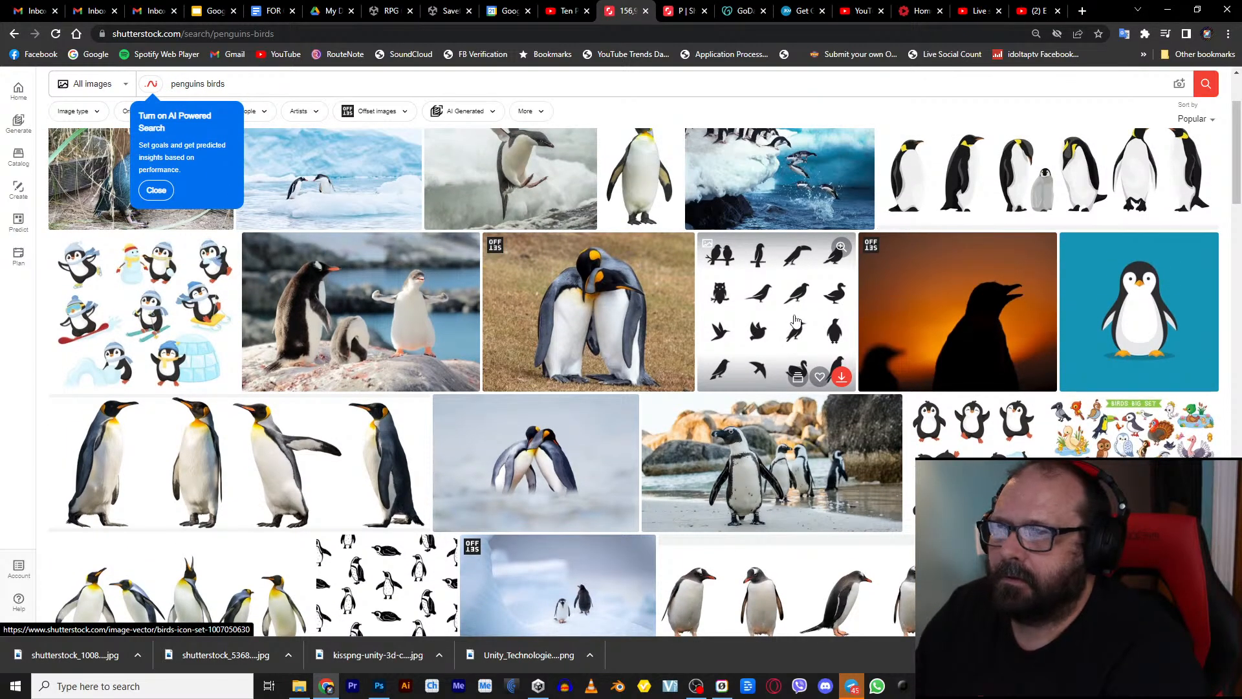
{"action": "left_click", "coordinate": [796, 320]}
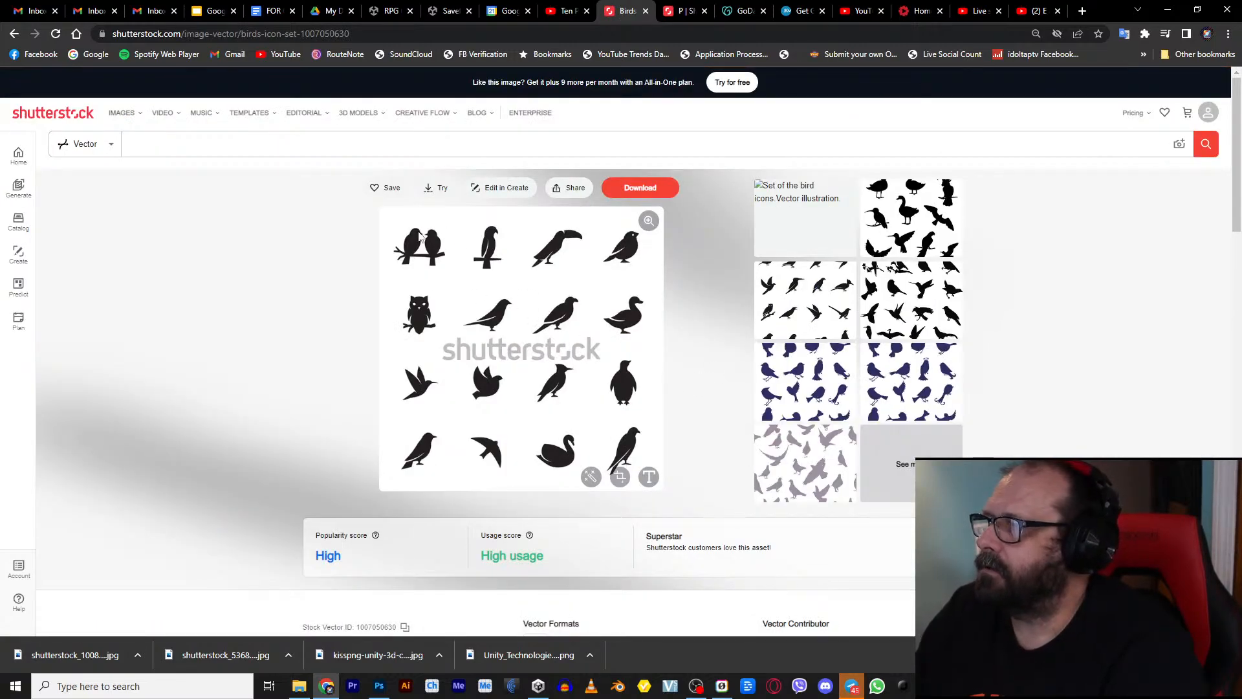
Step: Save the birds icon set to a collection and download it as an EPS file
{"action": "left_click", "coordinate": [391, 192]}
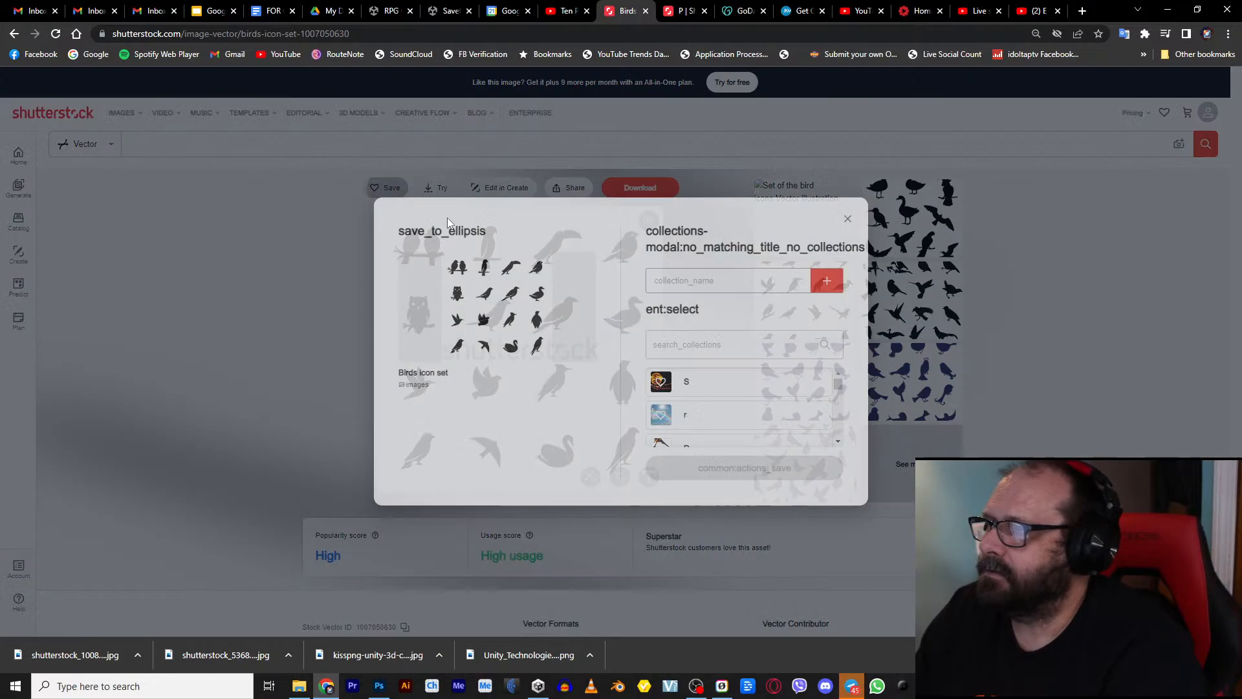
{"action": "left_click", "coordinate": [699, 381]}
{"action": "left_click", "coordinate": [739, 460]}
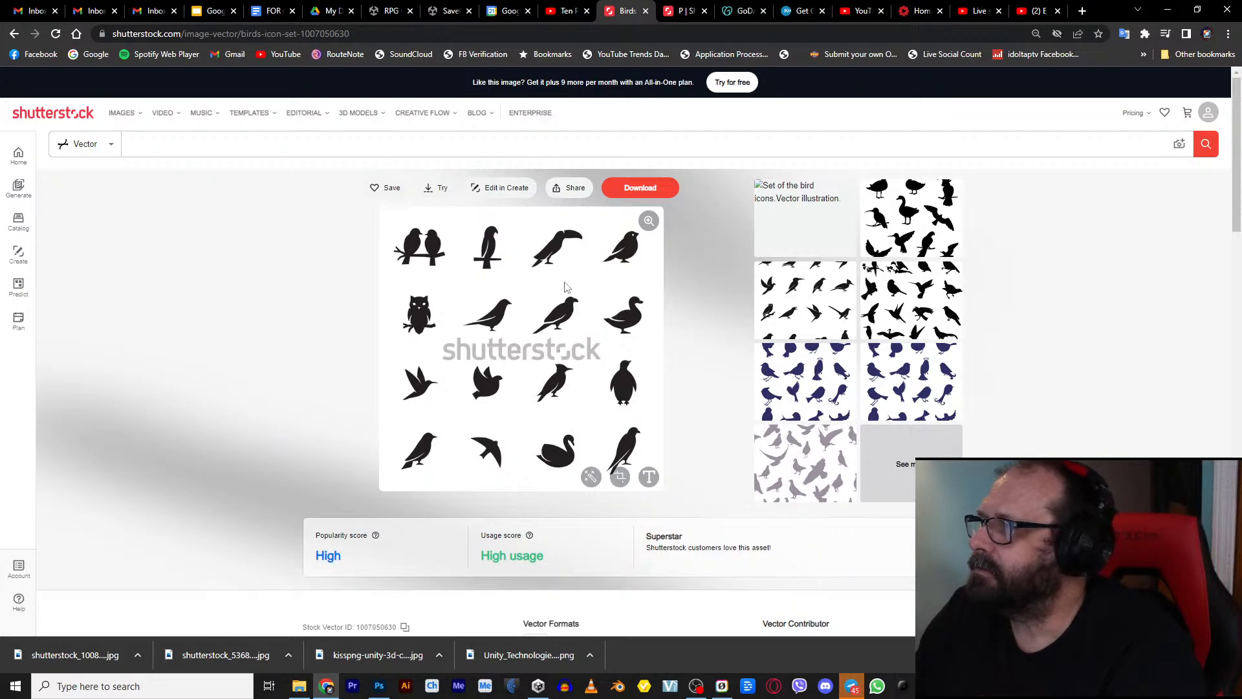
{"action": "left_click", "coordinate": [627, 191]}
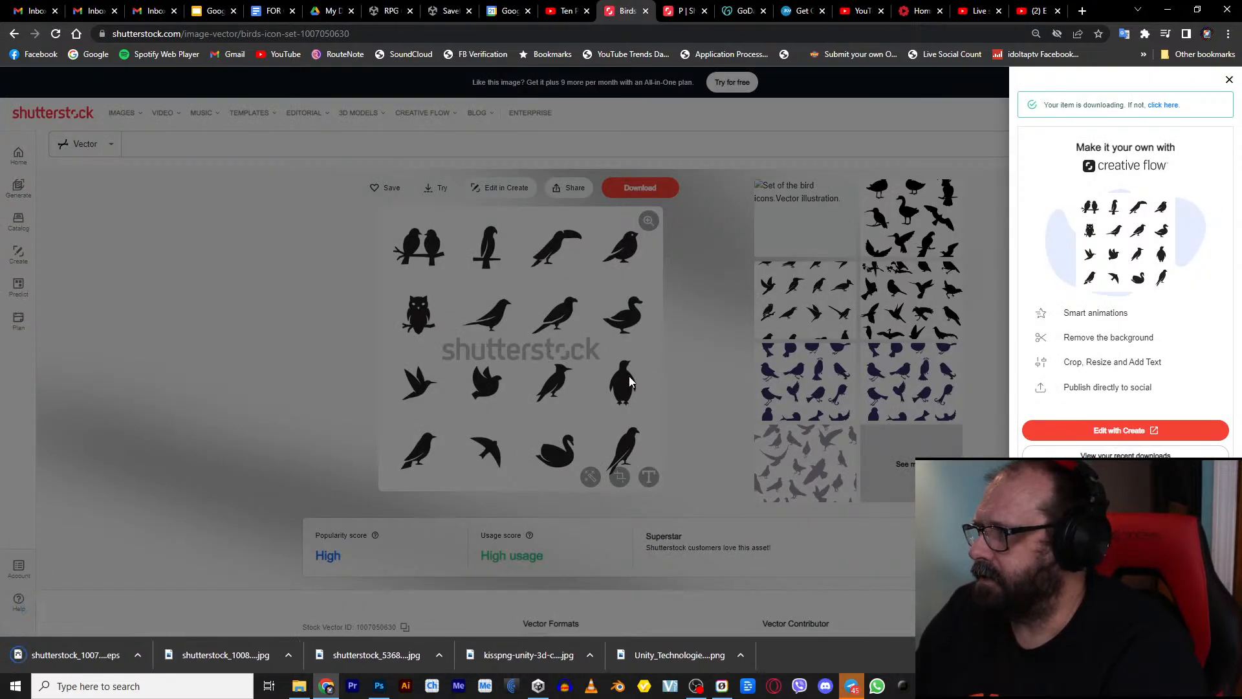
{"action": "left_click", "coordinate": [379, 686]}
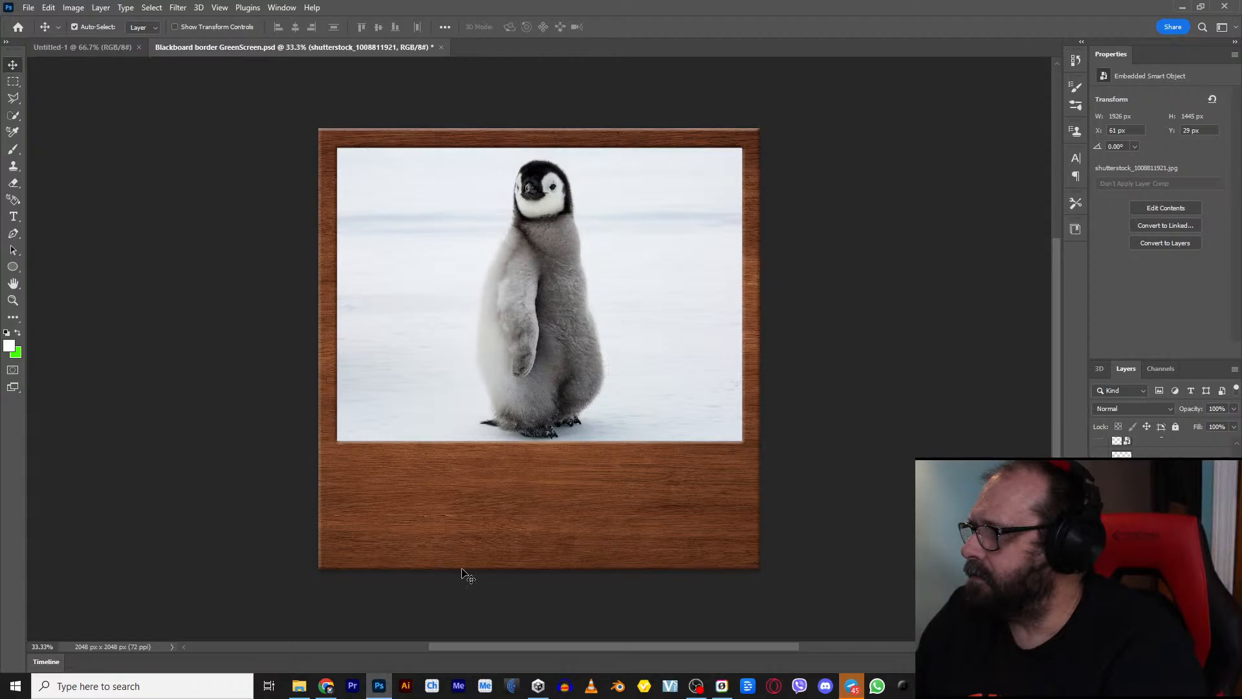
{"action": "left_click", "coordinate": [299, 684]}
{"action": "left_click", "coordinate": [417, 292]}
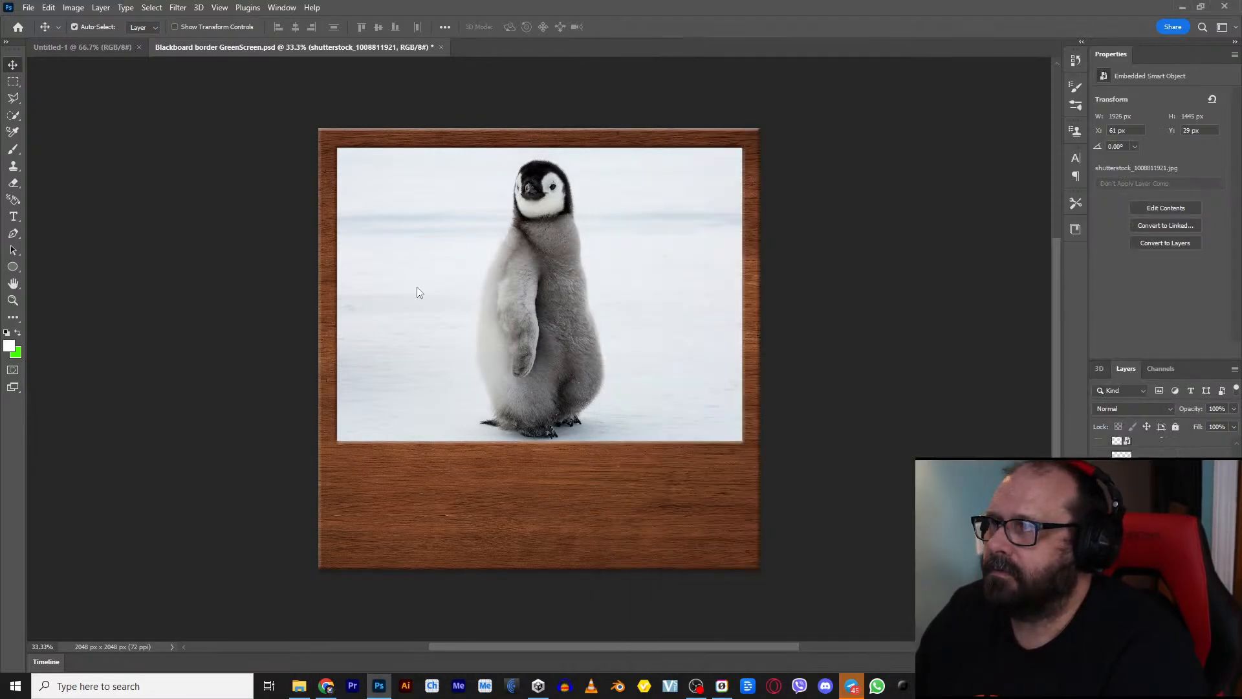
{"action": "left_click", "coordinate": [299, 684]}
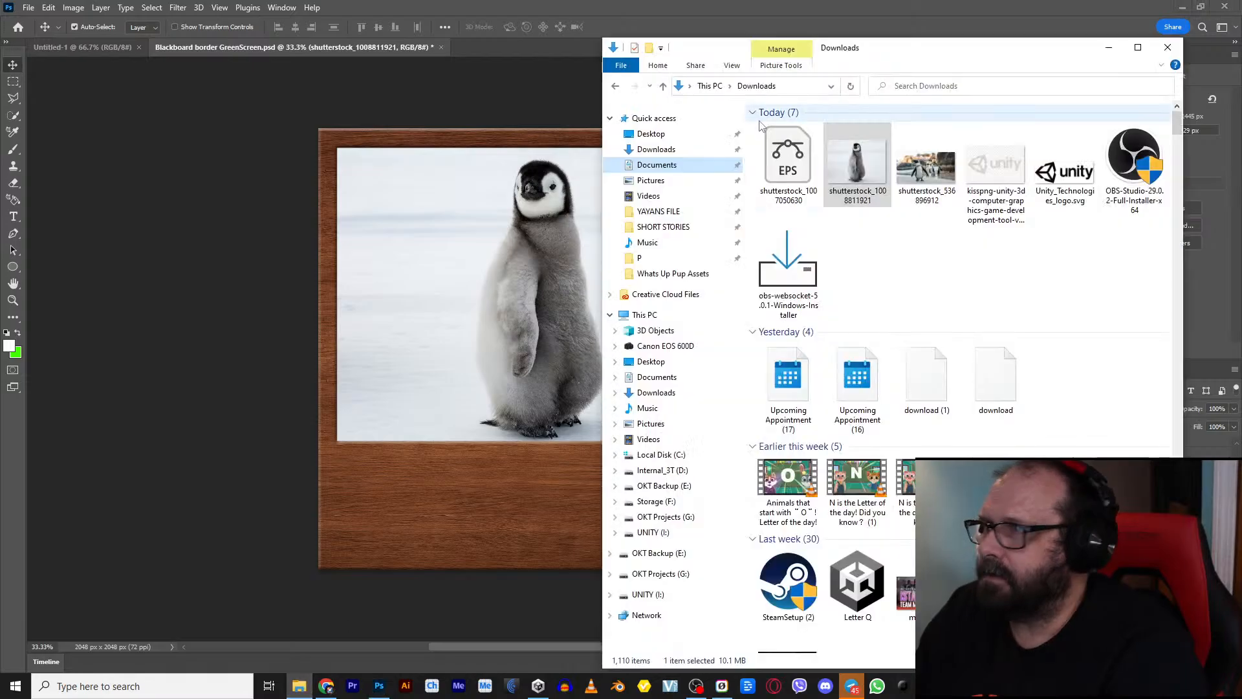
{"action": "right_click", "coordinate": [855, 181]}
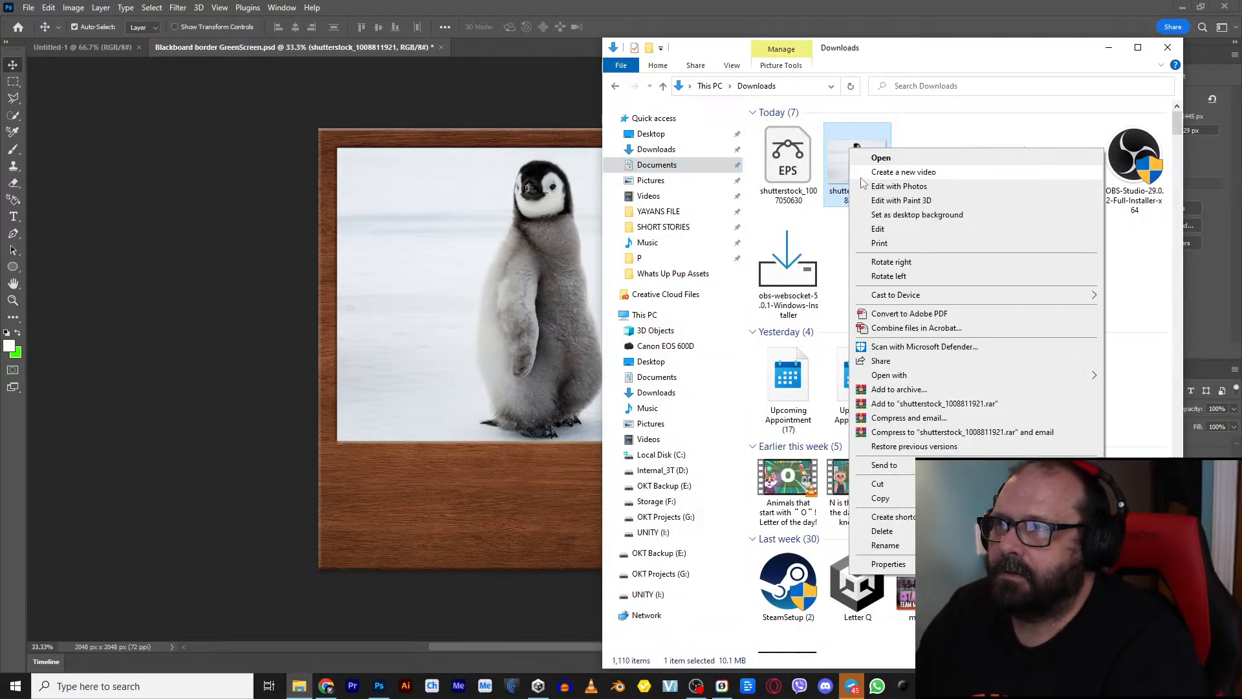
{"action": "mouse_move", "coordinate": [905, 375]}
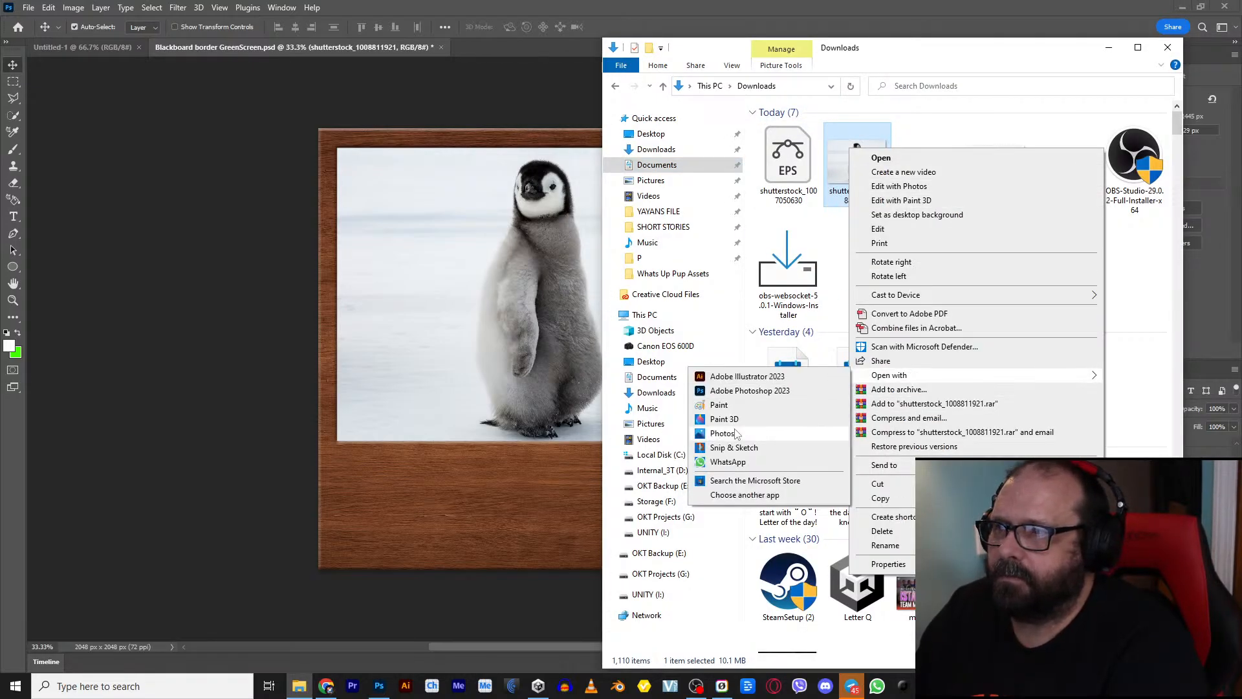
{"action": "left_click", "coordinate": [746, 391]}
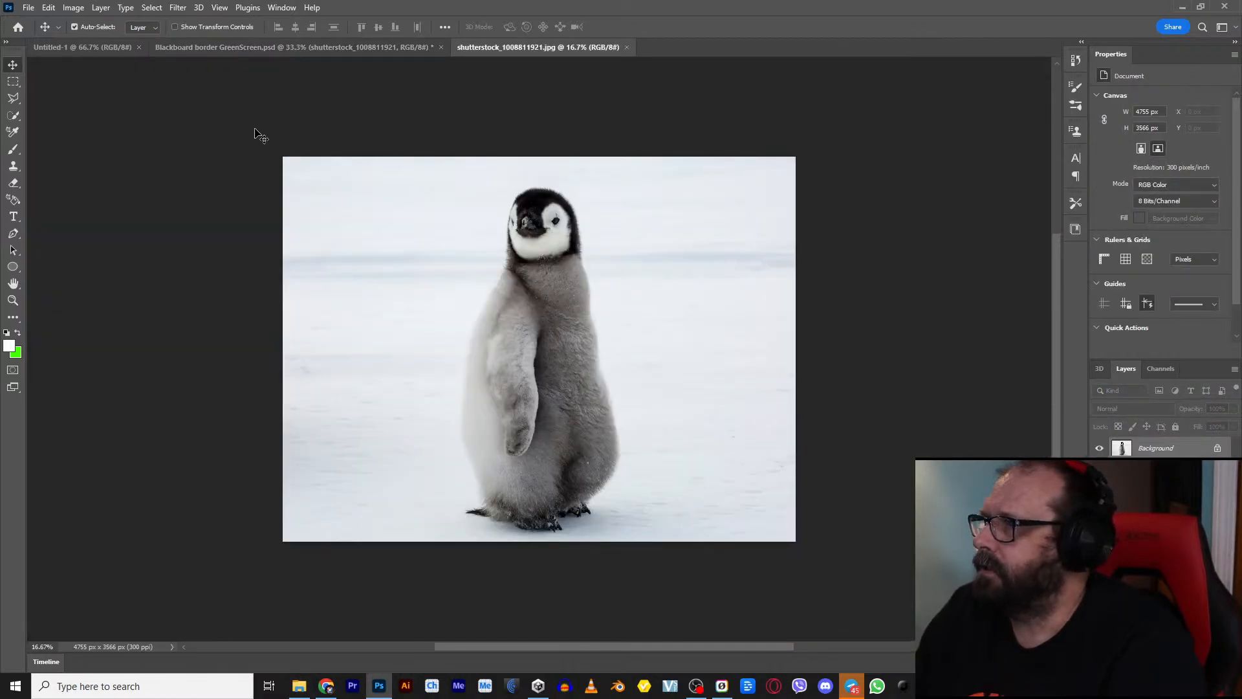
Step: Select the penguin as the subject, copy it to its own layer, and hide the snowy background layer
{"action": "left_click", "coordinate": [151, 7]}
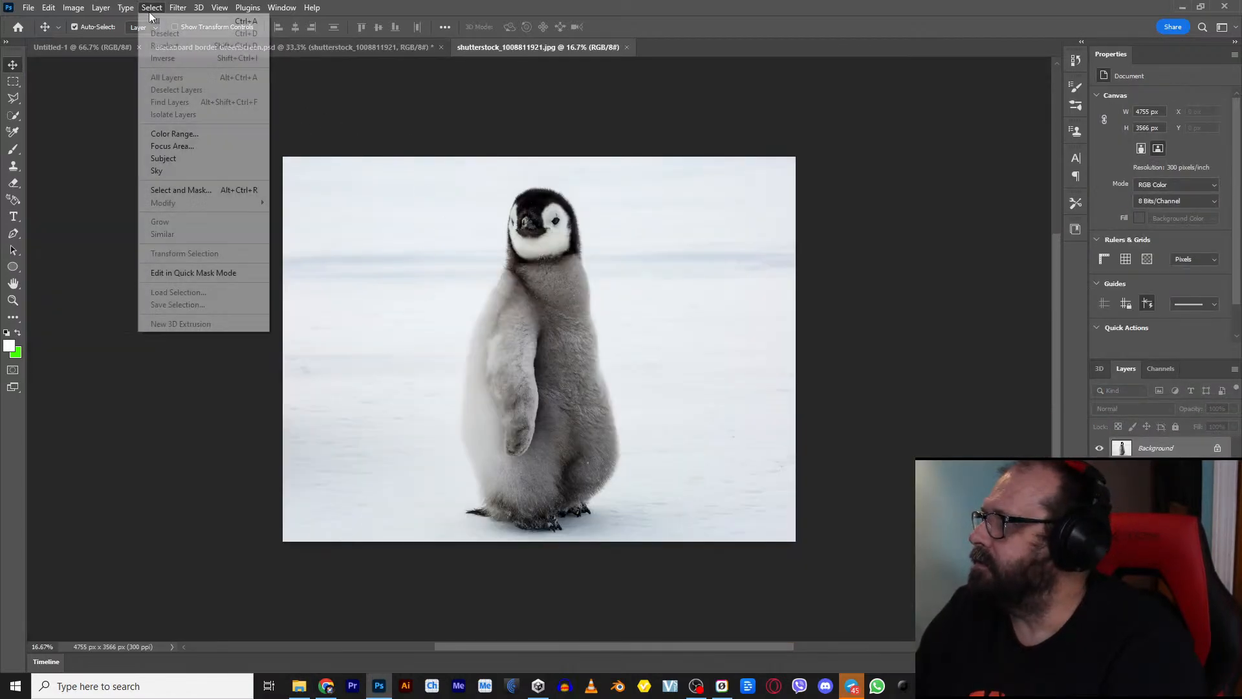
{"action": "left_click", "coordinate": [171, 160]}
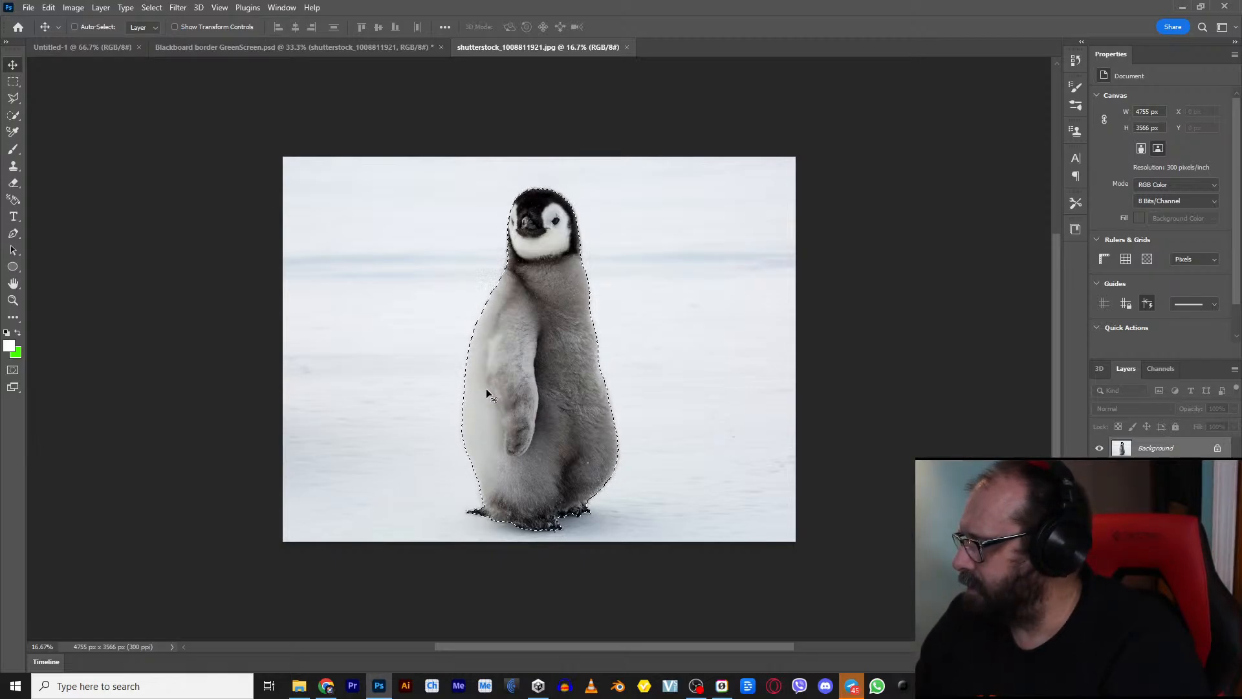
{"action": "key", "text": "ctrl+j"}
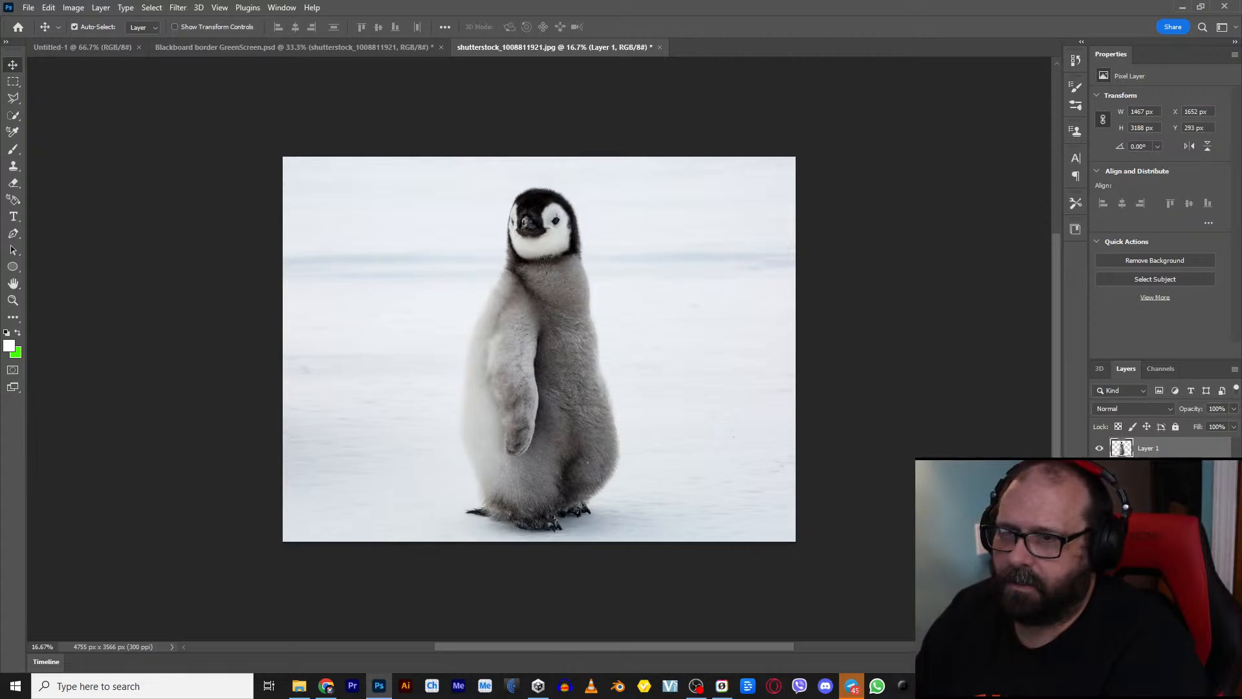
{"action": "left_click", "coordinate": [1099, 470]}
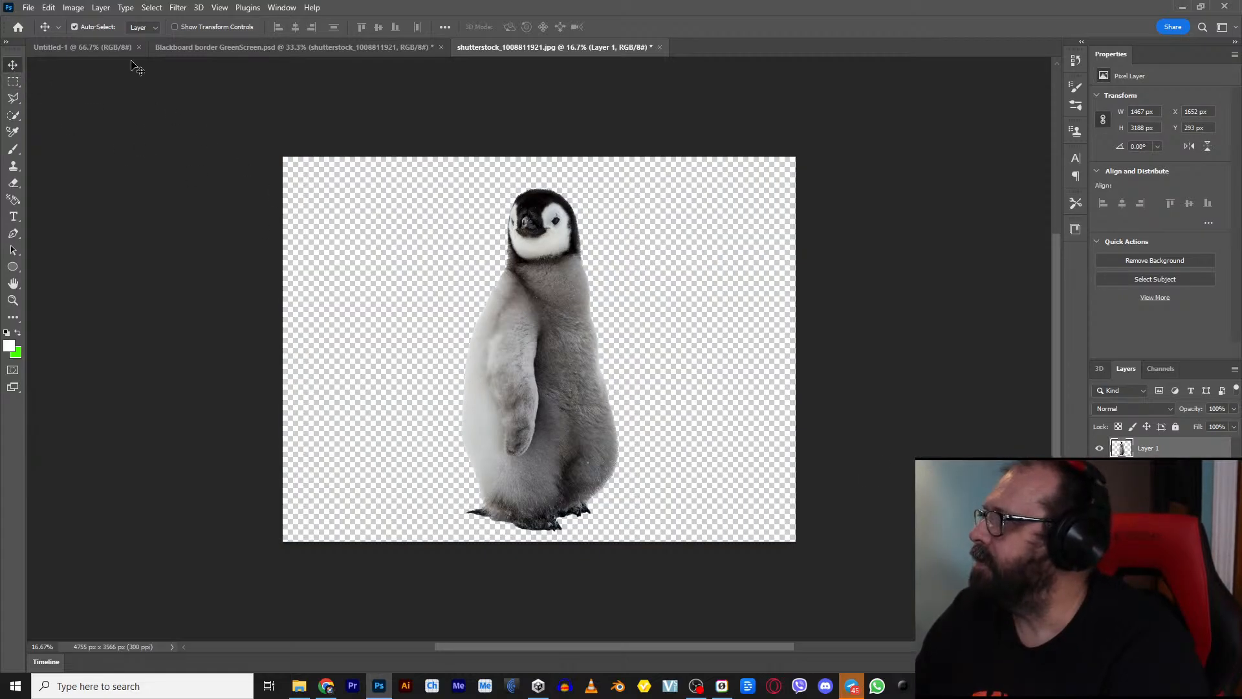
Step: Bring the penguin cutout into Blackboard border GreenScreen.psd, scale it to about 624 × 1357 px inside the frame, and hide the snowy photo
{"action": "left_click_drag", "start_coordinate": [563, 316], "coordinate": [678, 325]}
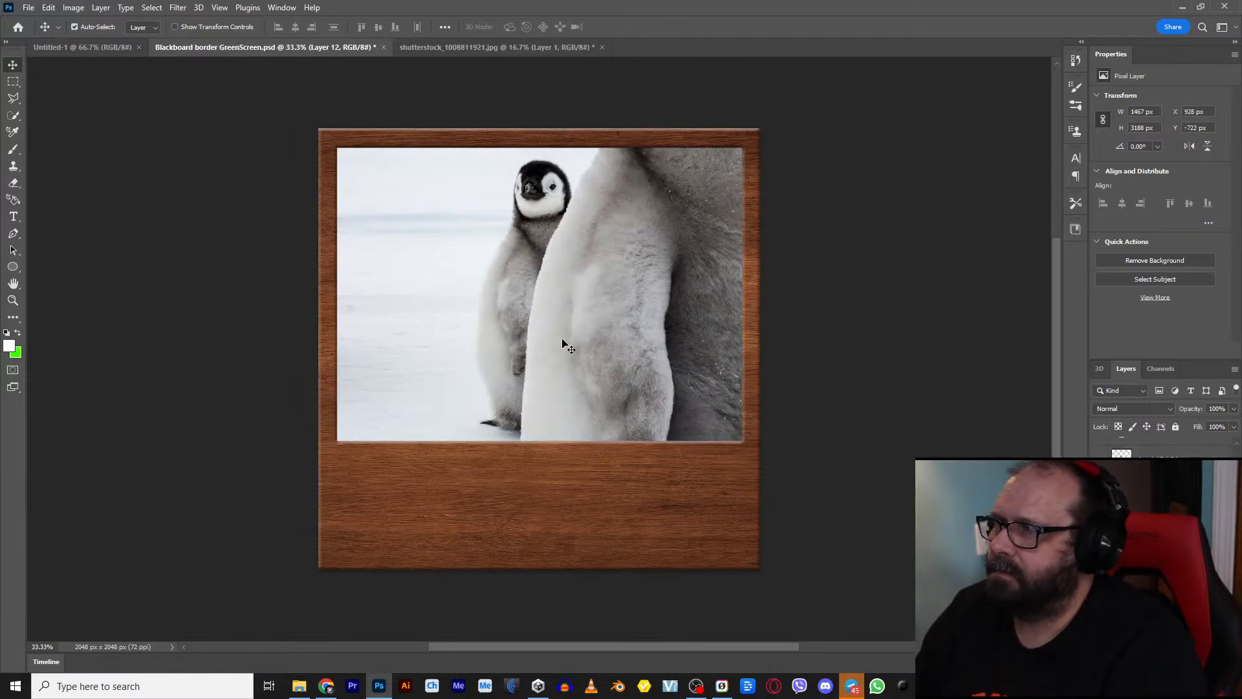
{"action": "key", "text": "ctrl+t"}
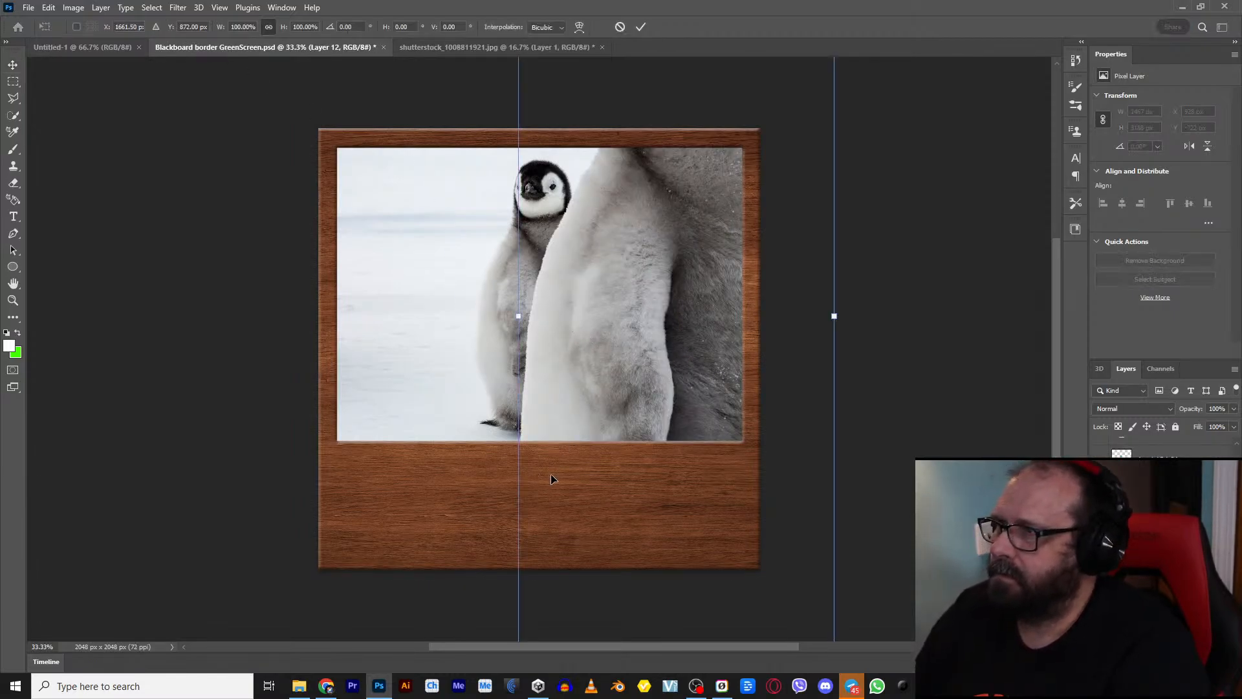
{"action": "scroll", "coordinate": [534, 548], "scroll_direction": "down", "scroll_amount": 1}
{"action": "left_click_drag", "start_coordinate": [521, 620], "coordinate": [512, 380]}
{"action": "mouse_move", "coordinate": [611, 102]}
{"action": "left_mouse_down"}
{"action": "mouse_move", "coordinate": [582, 137]}
{"action": "mouse_move", "coordinate": [601, 111]}
{"action": "left_mouse_up"}
{"action": "key", "text": "Return"}
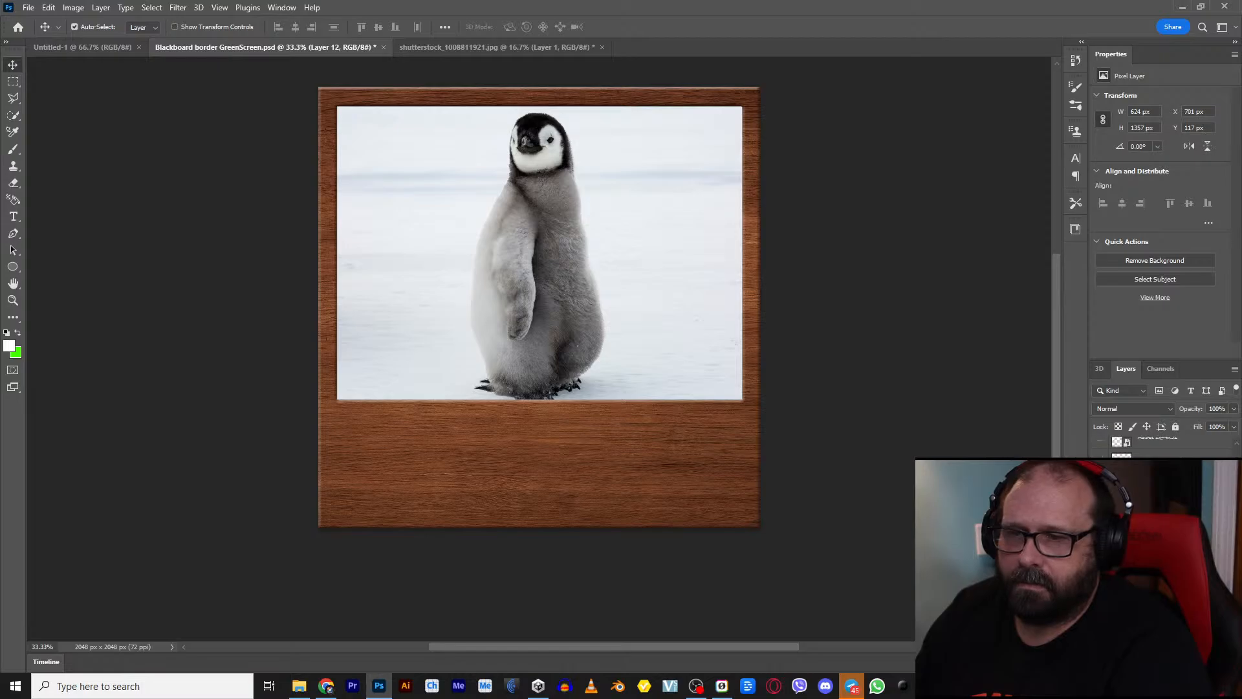
{"action": "left_click", "coordinate": [1098, 480]}
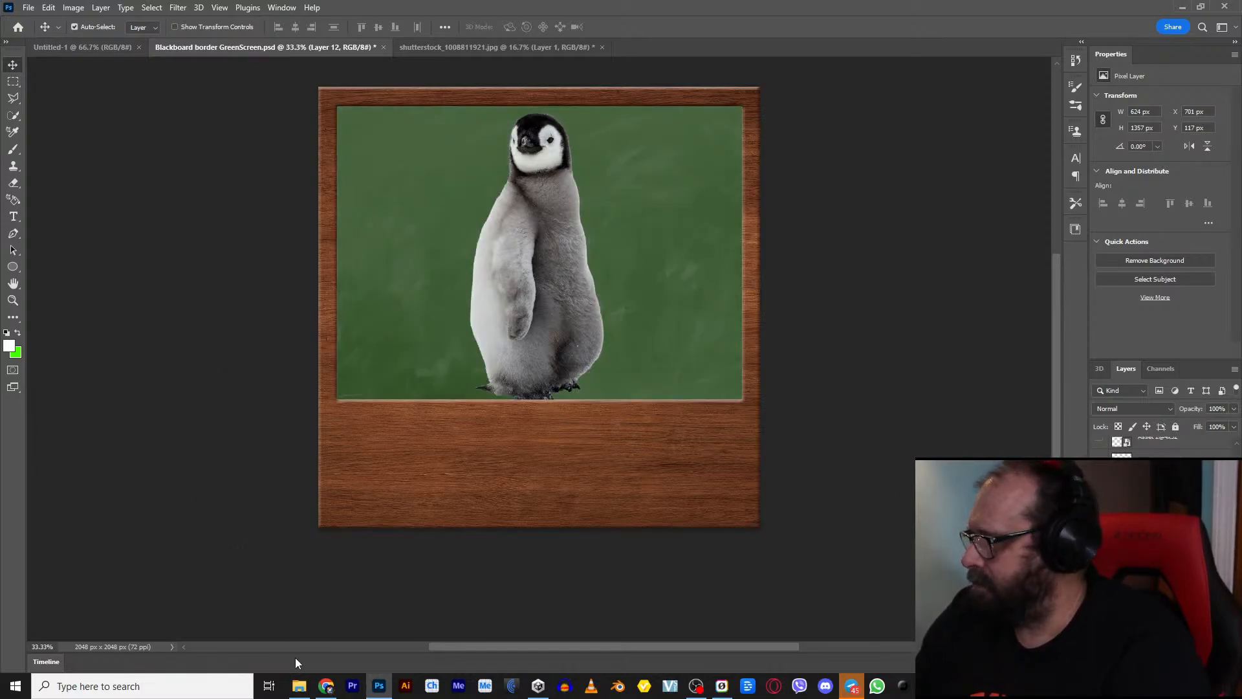
{"action": "left_click", "coordinate": [299, 685]}
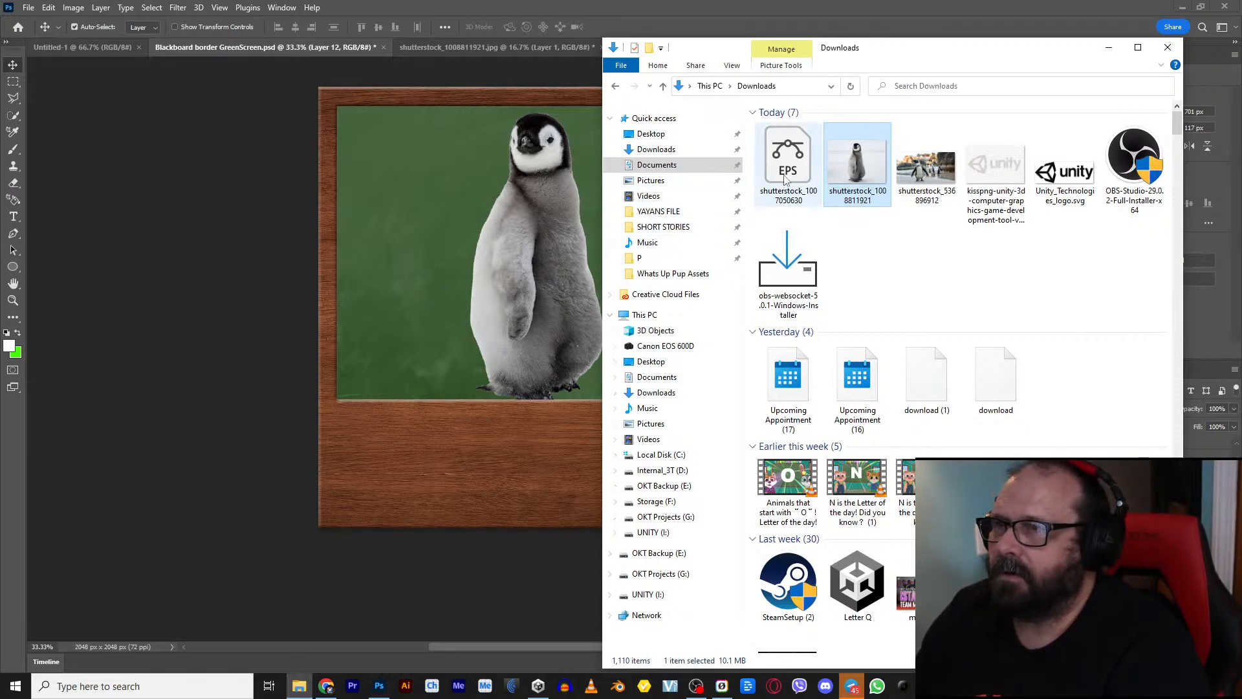
{"action": "double_click", "coordinate": [790, 161]}
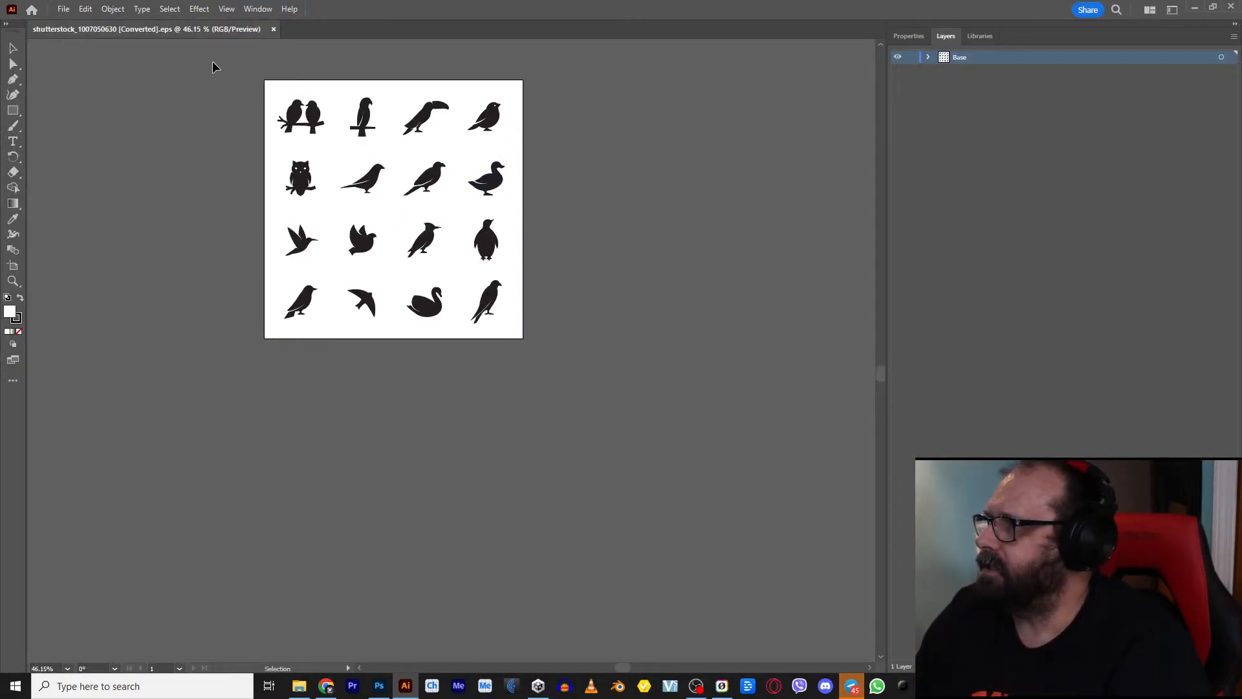
{"action": "left_click_drag", "start_coordinate": [212, 62], "coordinate": [658, 410]}
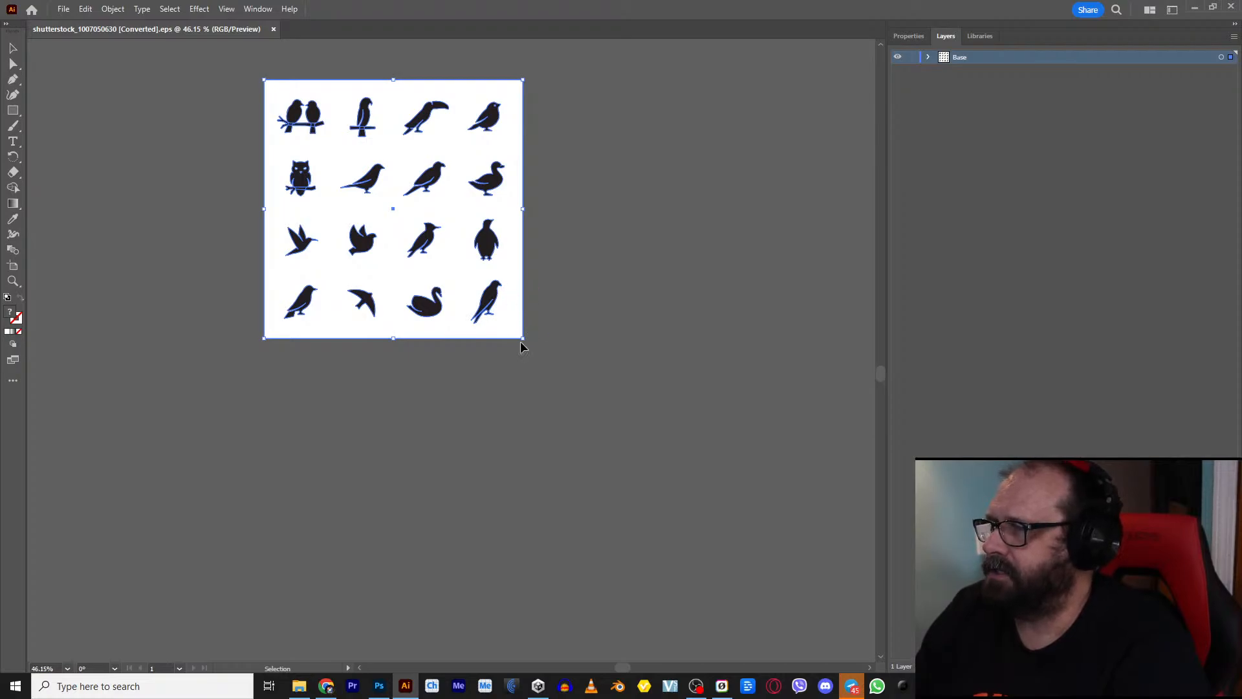
{"action": "left_click", "coordinate": [929, 58]}
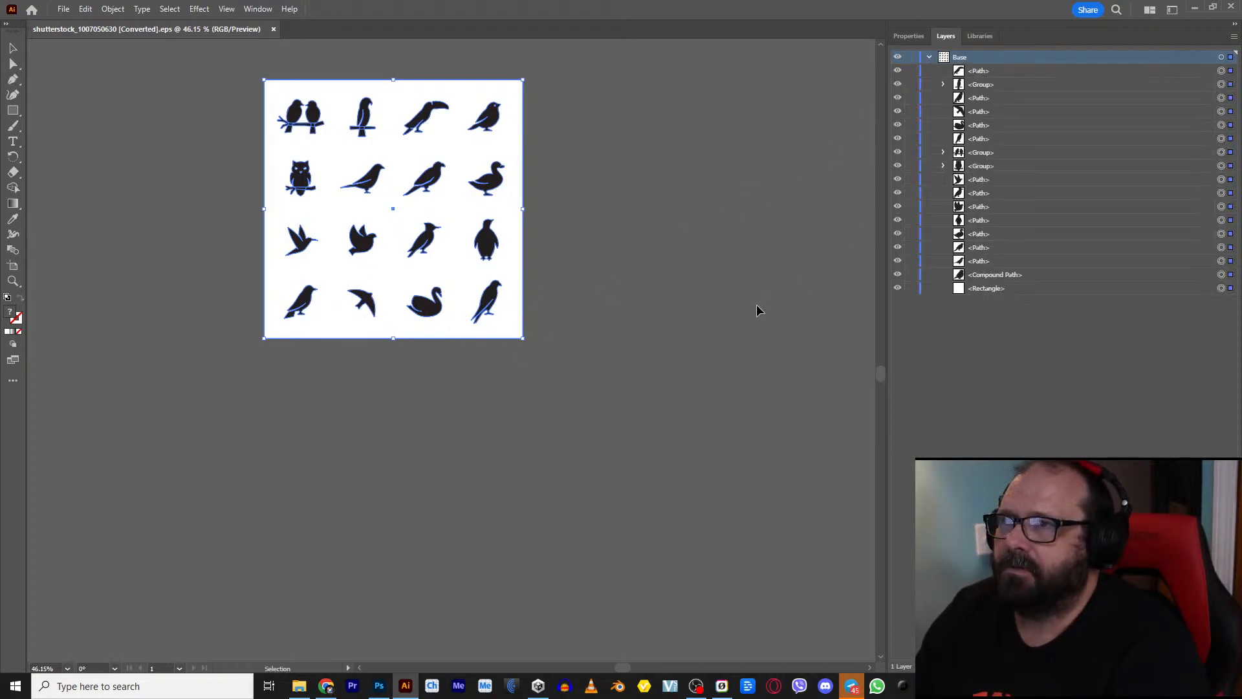
{"action": "left_click", "coordinate": [898, 289]}
{"action": "left_click", "coordinate": [574, 386]}
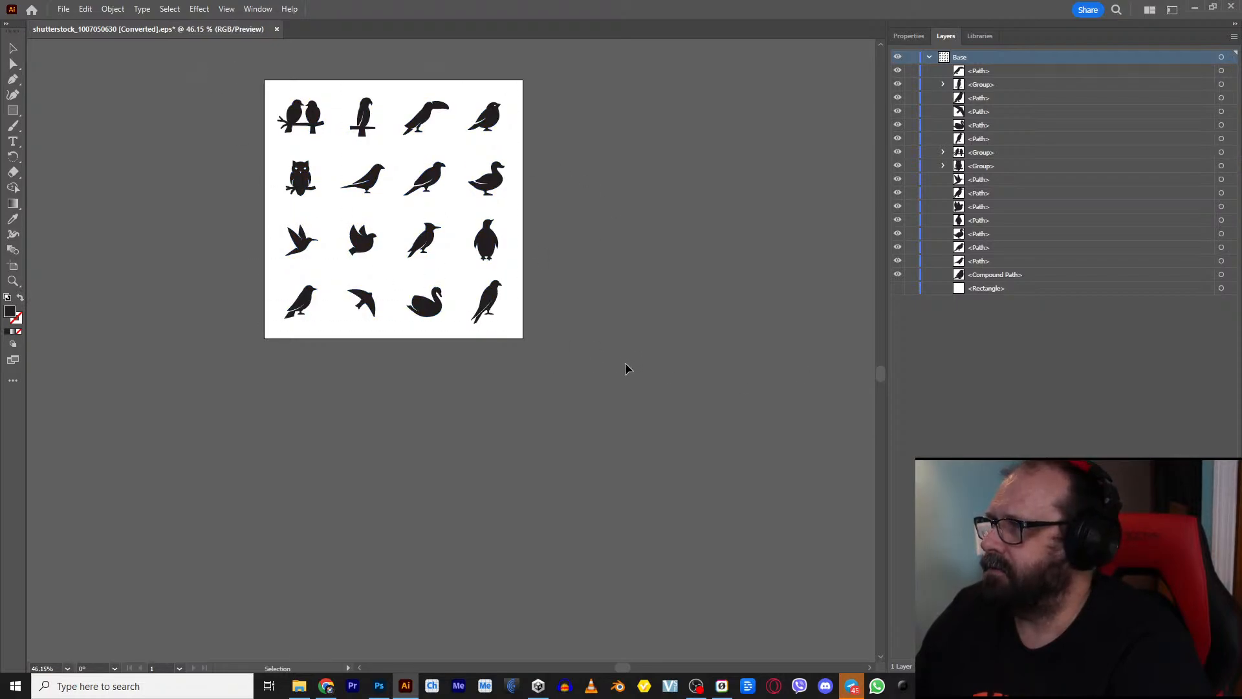
{"action": "key", "text": "ctrl+a"}
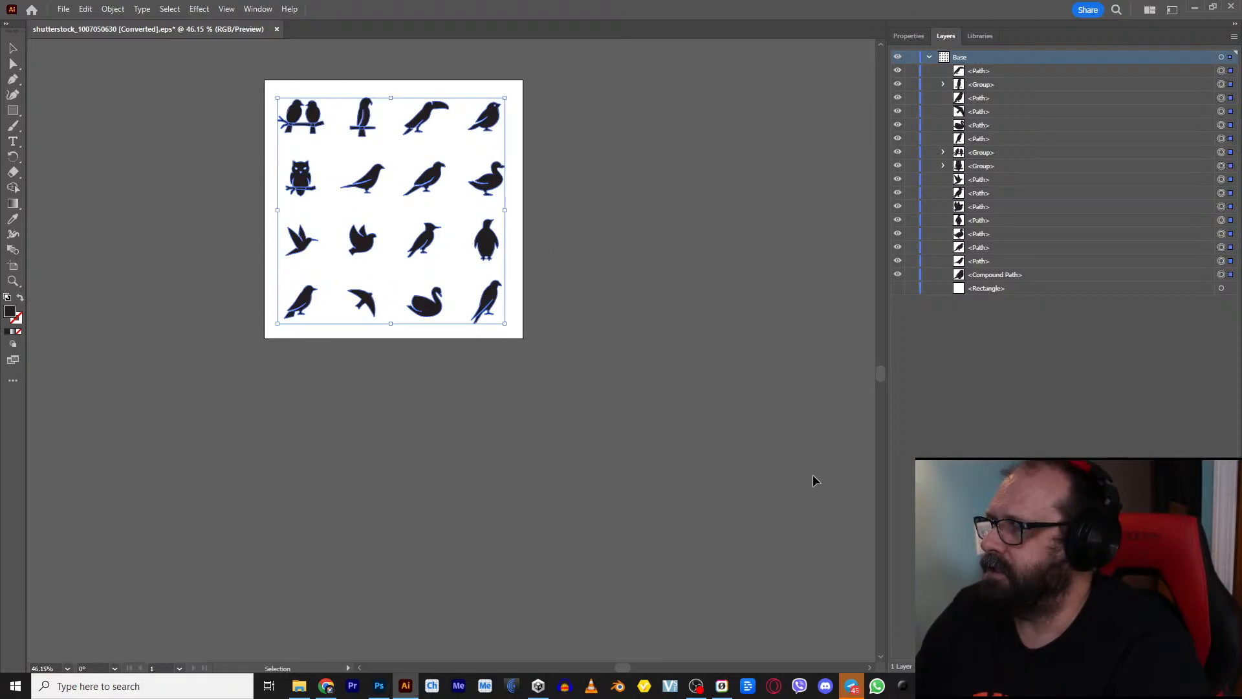
Step: Export the selected bird icons as a 4x PNG with the suffix p, and close Illustrator without saving changes
{"action": "left_click", "coordinate": [63, 9]}
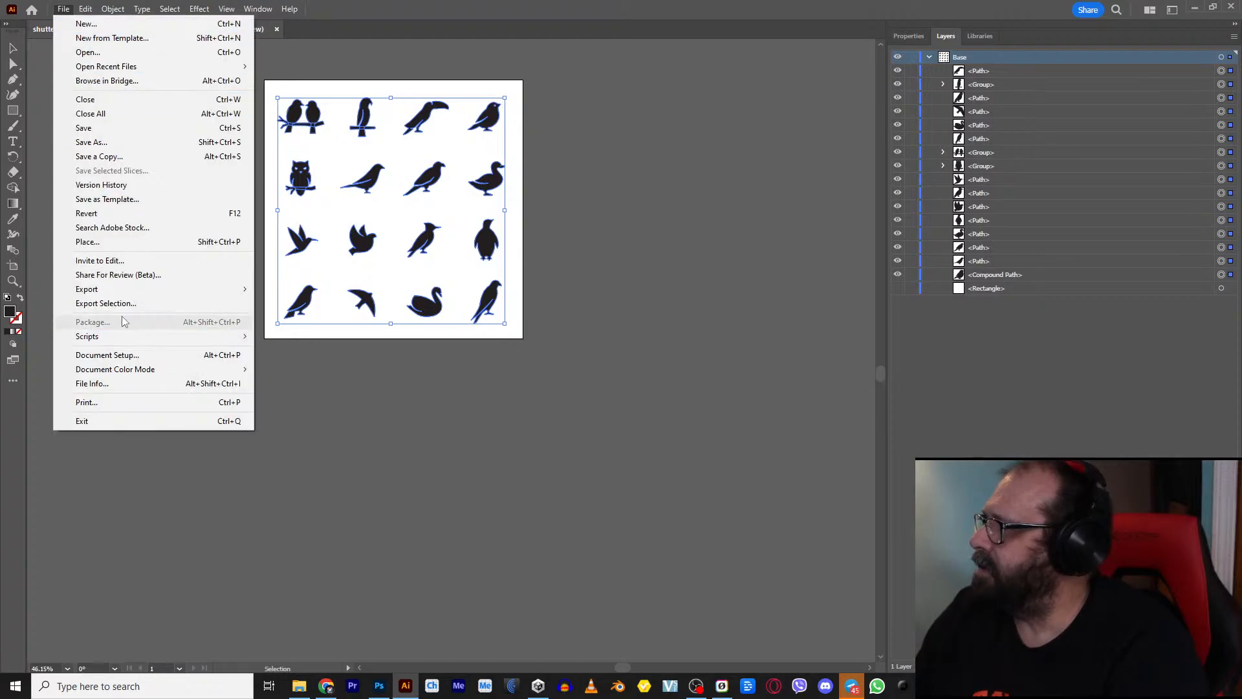
{"action": "left_click", "coordinate": [103, 304]}
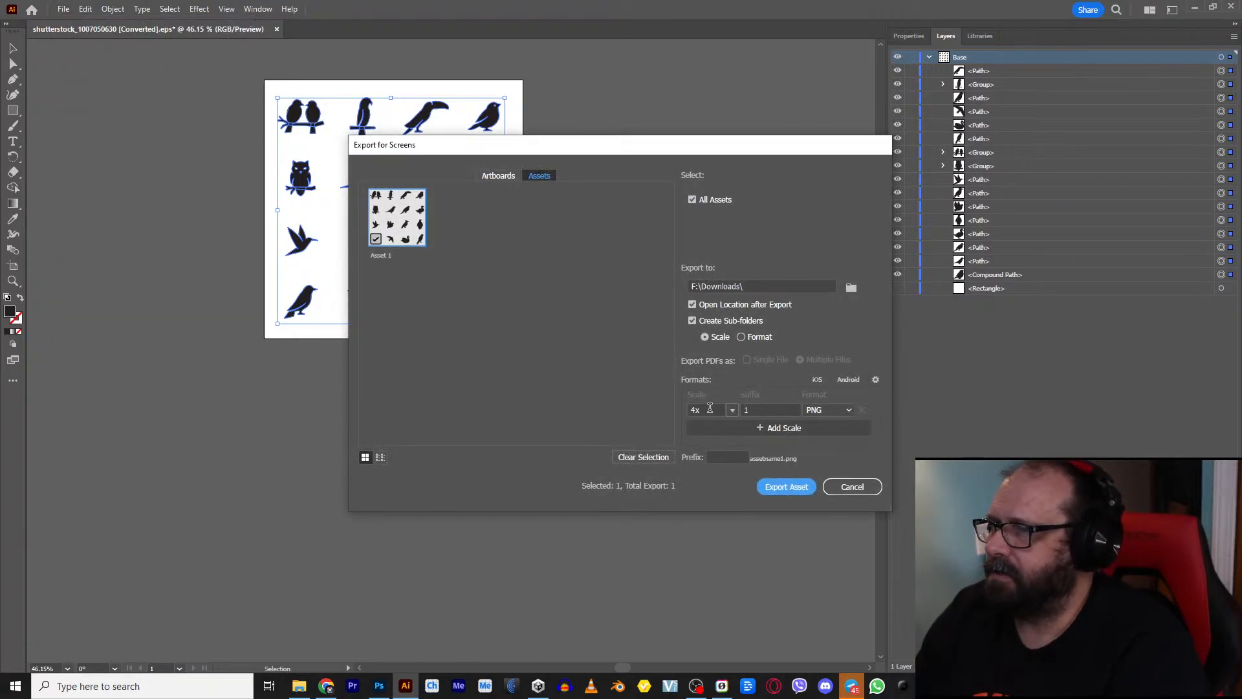
{"action": "left_click", "coordinate": [749, 406]}
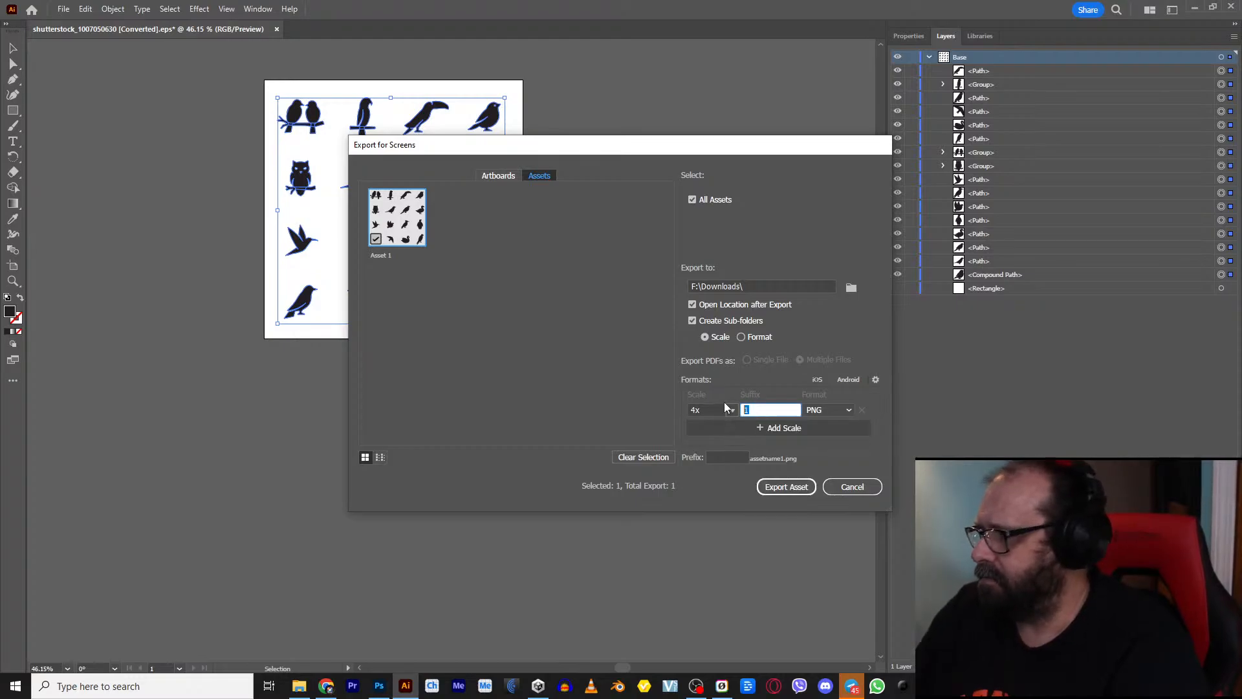
{"action": "type", "text": "p"}
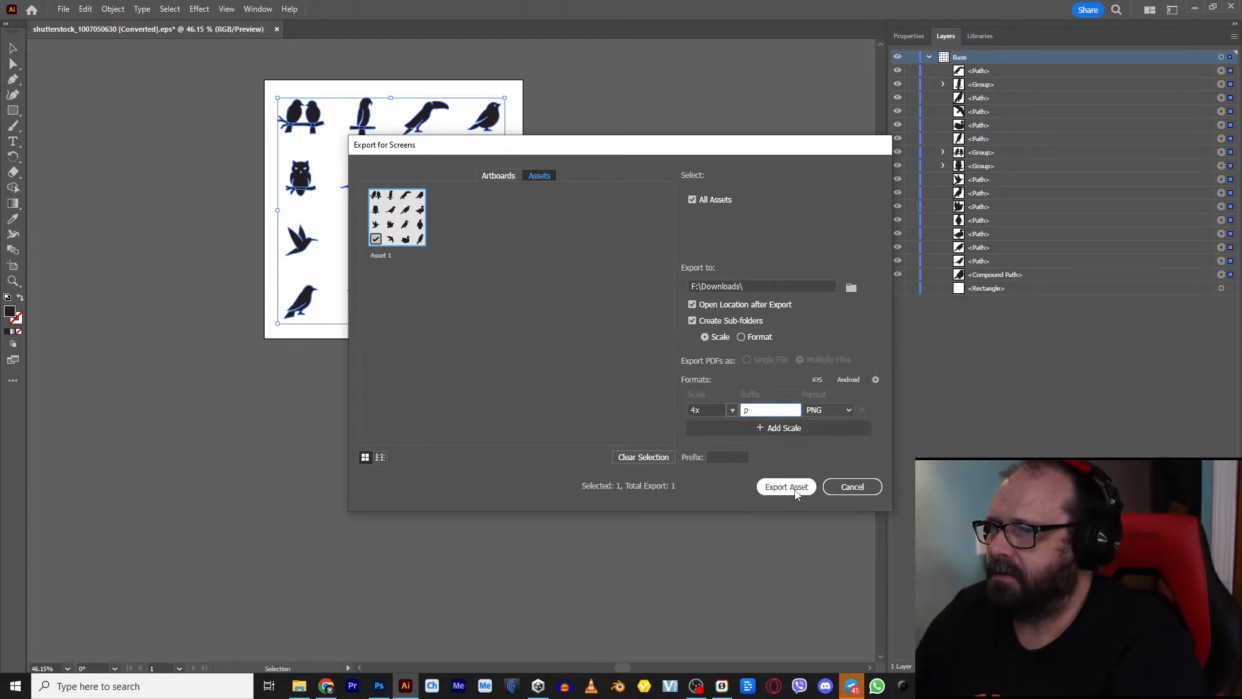
{"action": "left_click", "coordinate": [810, 485]}
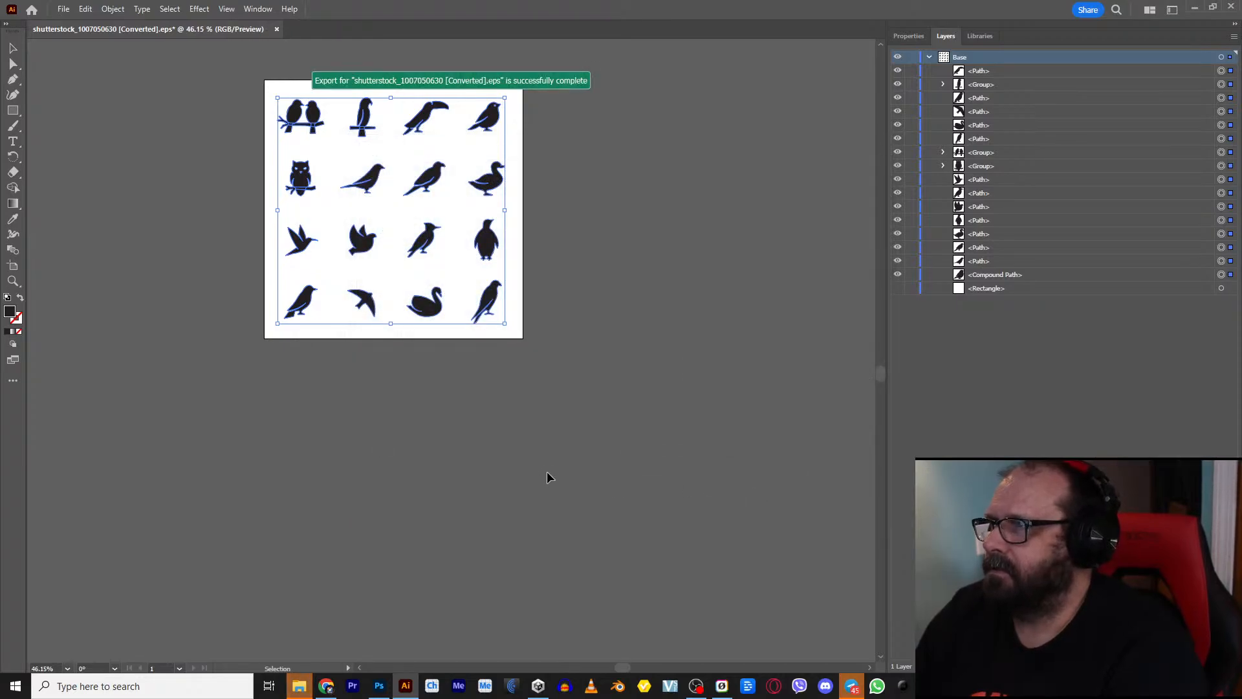
{"action": "left_click", "coordinate": [1235, 5]}
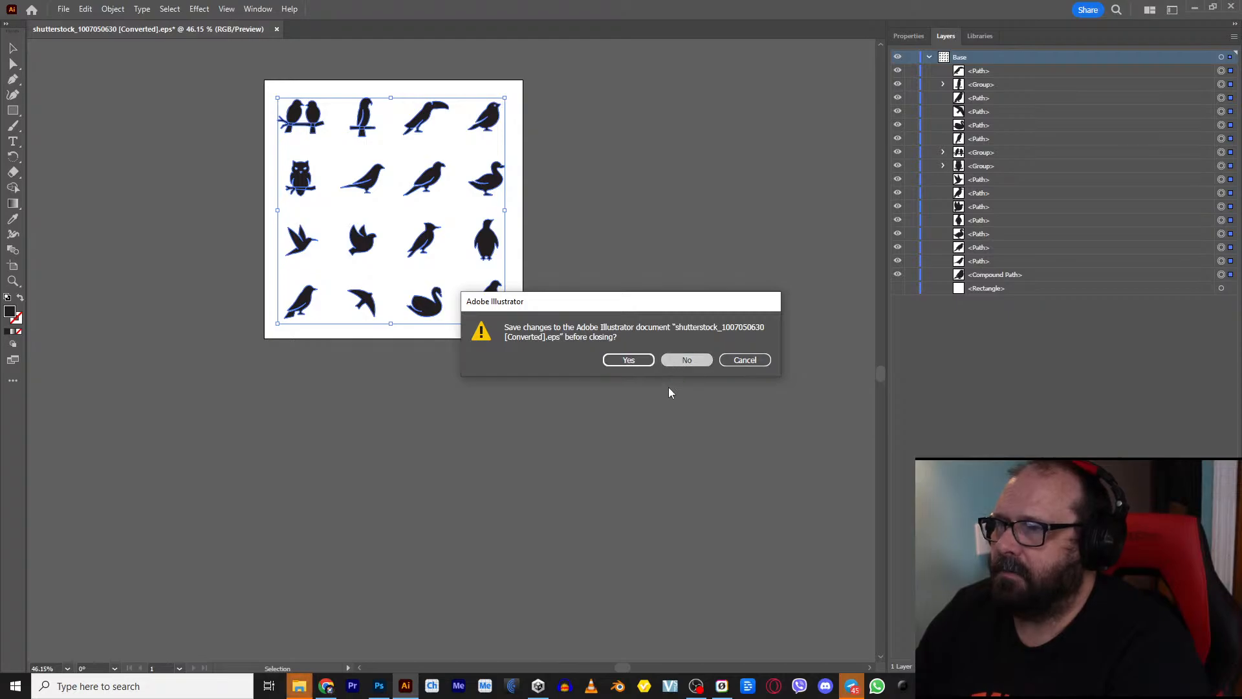
{"action": "left_click", "coordinate": [675, 360]}
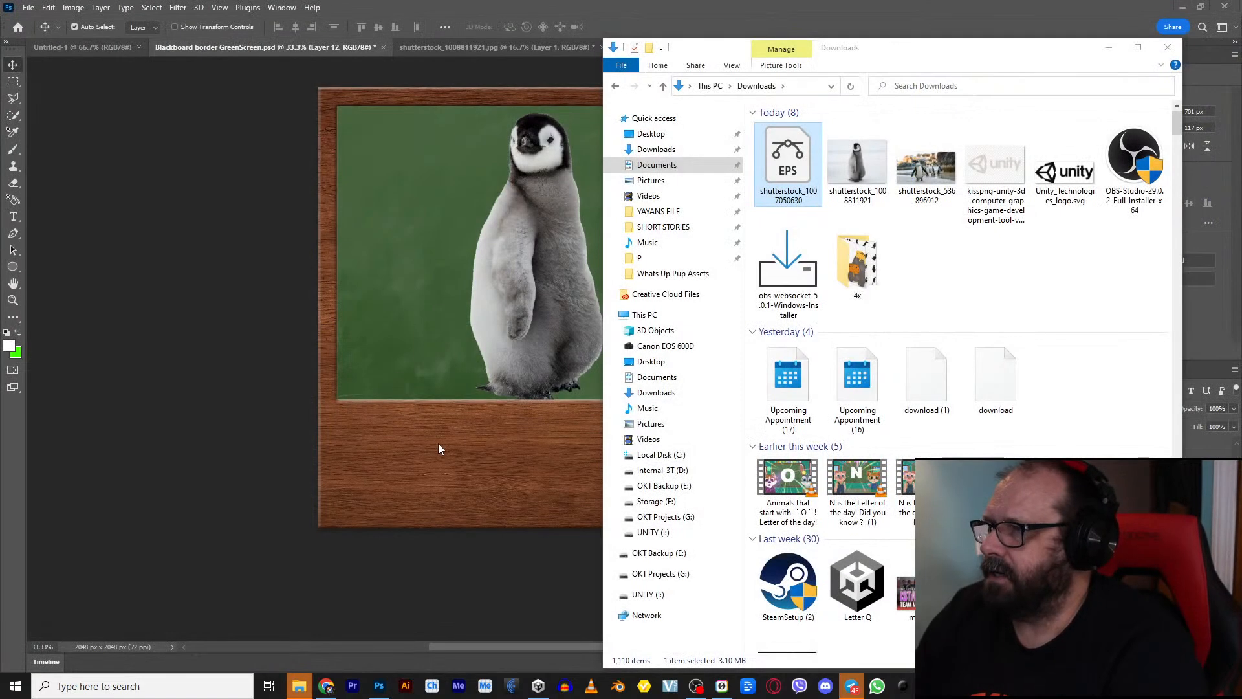
Step: Place Asset 1p from the 4x folder into the blackboard document, scaled to about 120% and centred on the green board
{"action": "double_click", "coordinate": [870, 274]}
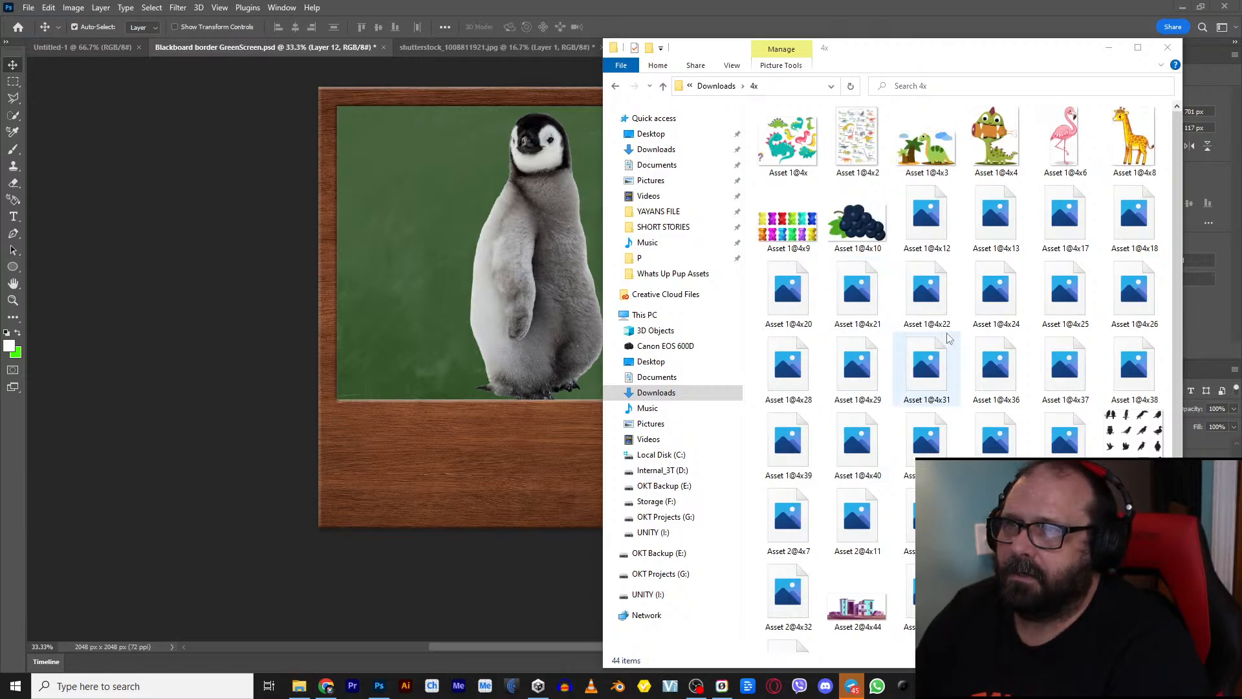
{"action": "left_click_drag", "start_coordinate": [1133, 435], "coordinate": [413, 302]}
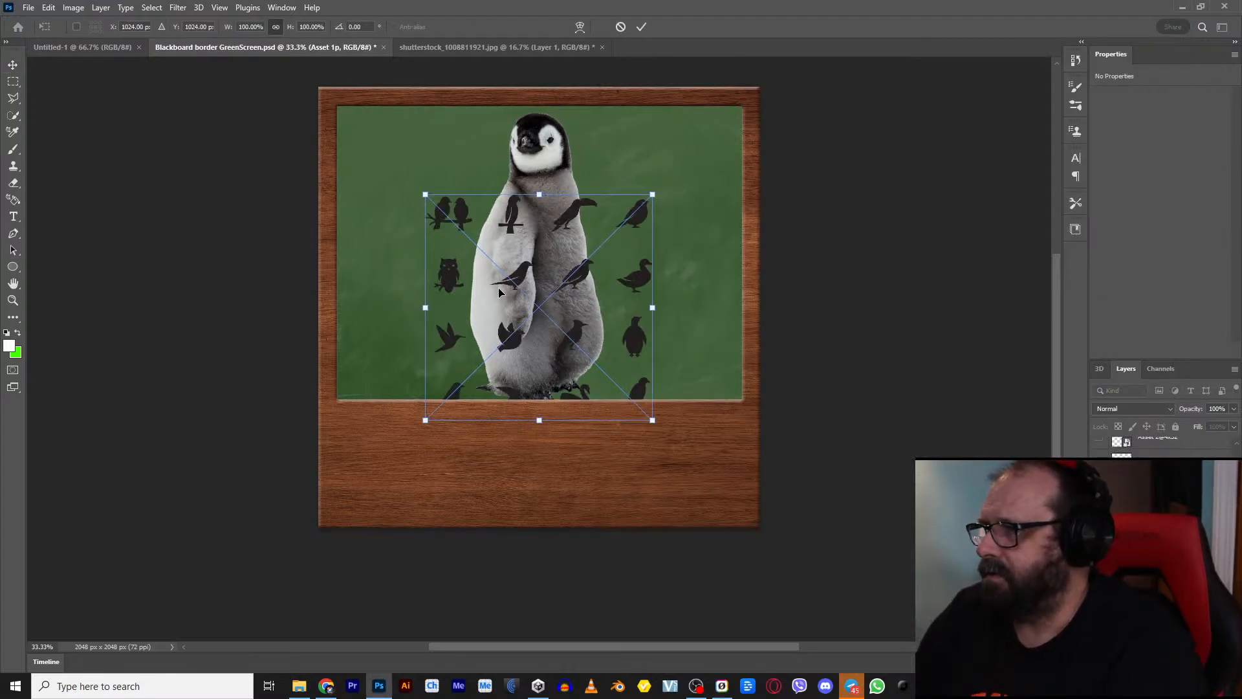
{"action": "left_click_drag", "start_coordinate": [509, 271], "coordinate": [433, 195]}
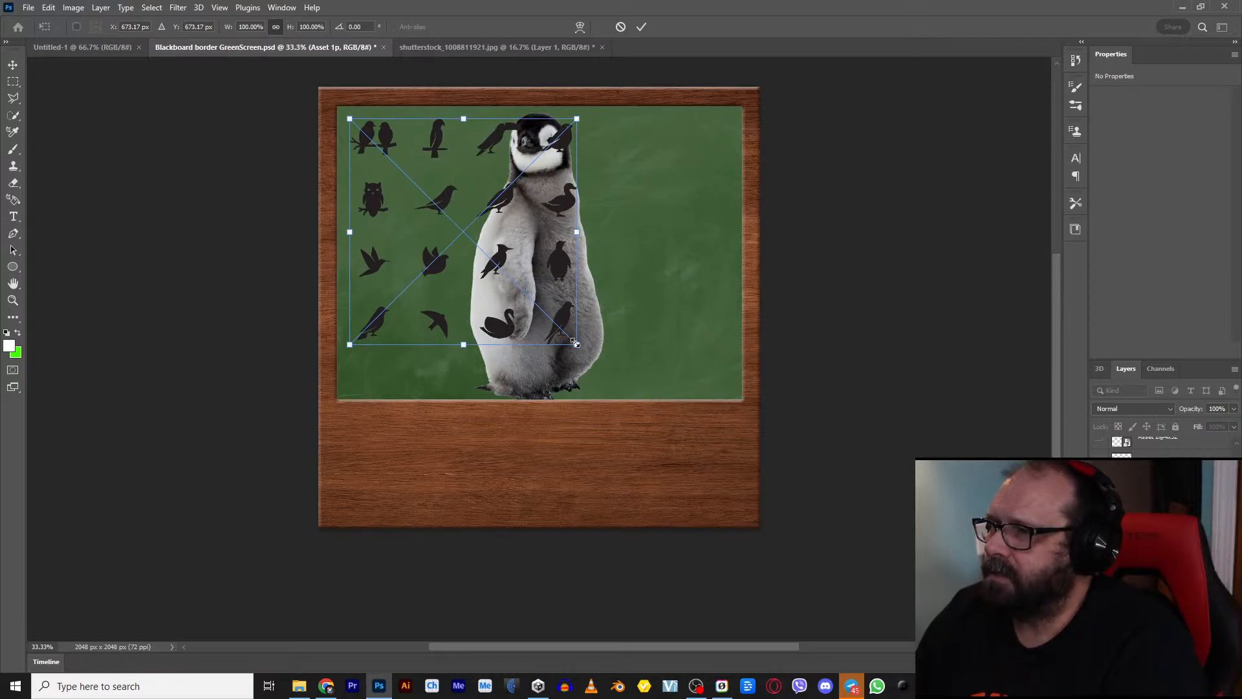
{"action": "left_click_drag", "start_coordinate": [575, 342], "coordinate": [622, 390]}
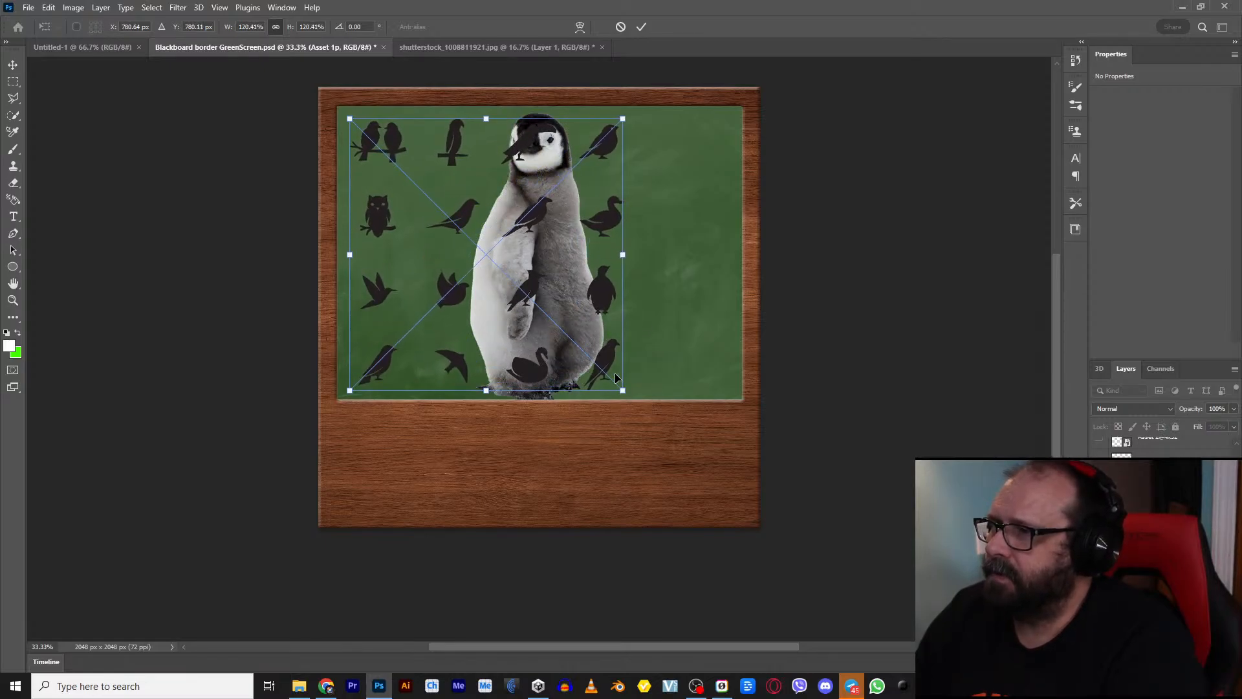
{"action": "left_click_drag", "start_coordinate": [607, 301], "coordinate": [657, 294]}
{"action": "key", "text": "Return"}
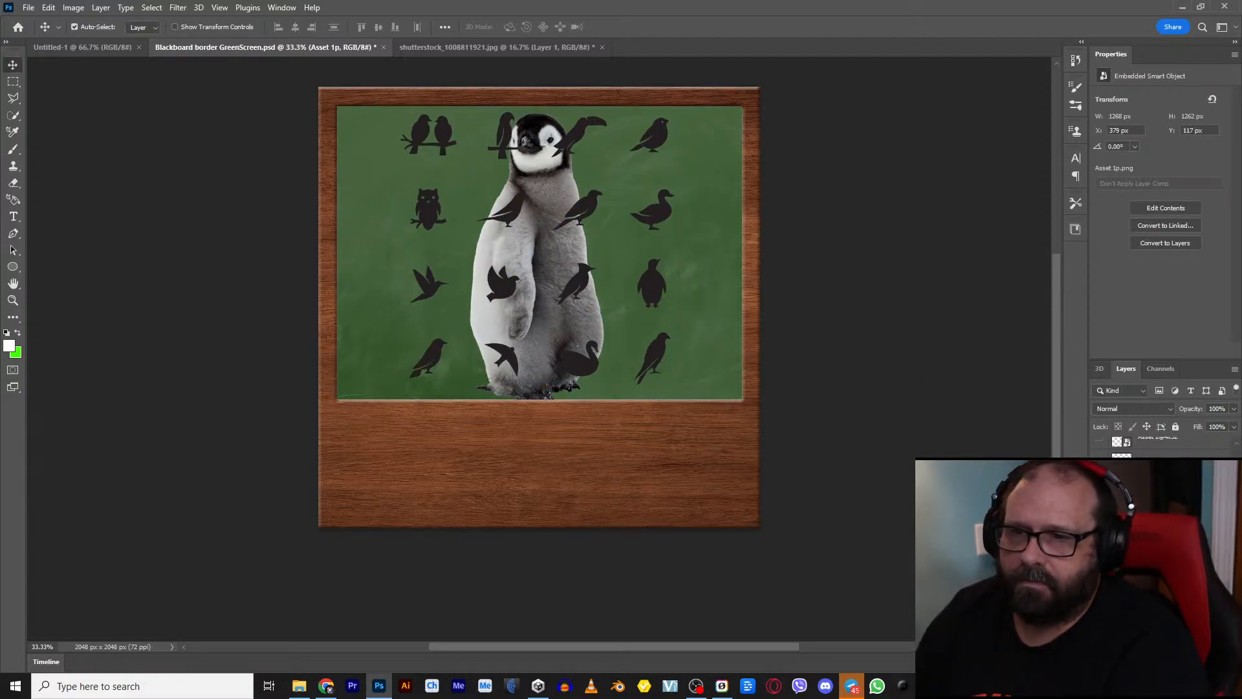
Step: Send the bird icons behind the penguin cutout, scale the penguin to about 27%, and position it over the penguin icon
{"action": "key", "text": "ctrl+bracketleft"}
{"action": "left_click", "coordinate": [546, 298]}
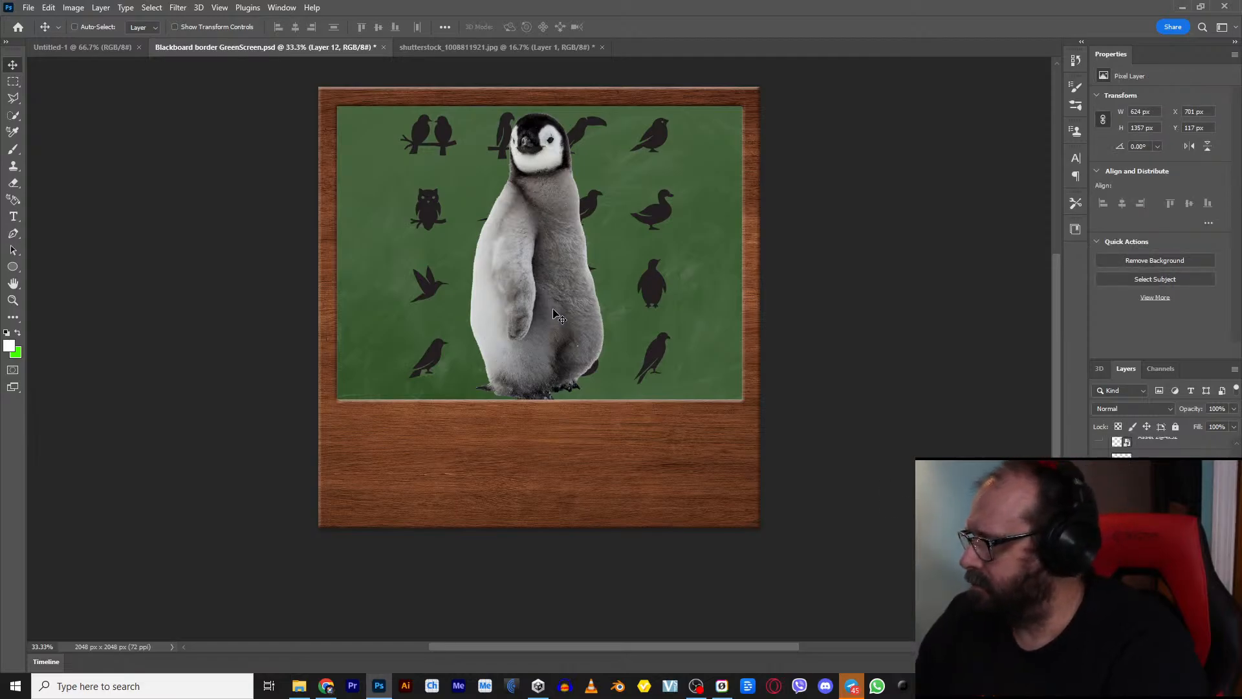
{"action": "key", "text": "ctrl+t"}
{"action": "left_click_drag", "start_coordinate": [468, 108], "coordinate": [558, 304]}
{"action": "left_click_drag", "start_coordinate": [603, 352], "coordinate": [673, 280]}
{"action": "left_click_drag", "start_coordinate": [667, 326], "coordinate": [653, 301]}
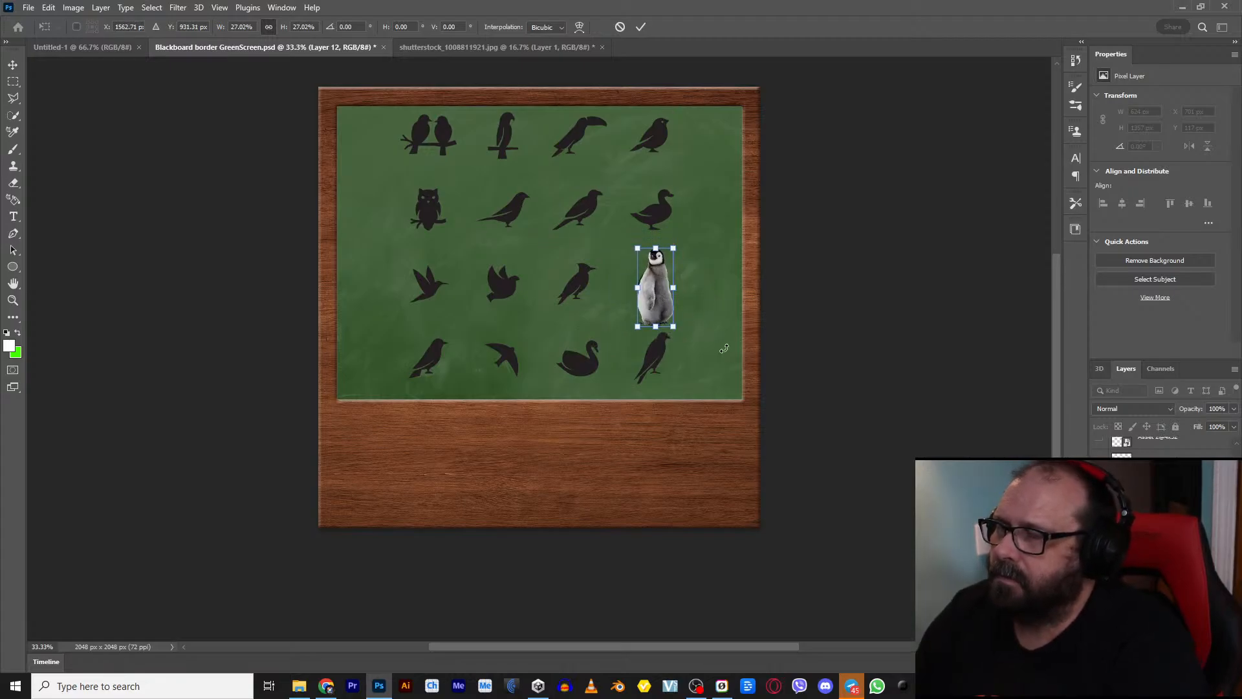
{"action": "key", "text": "Return"}
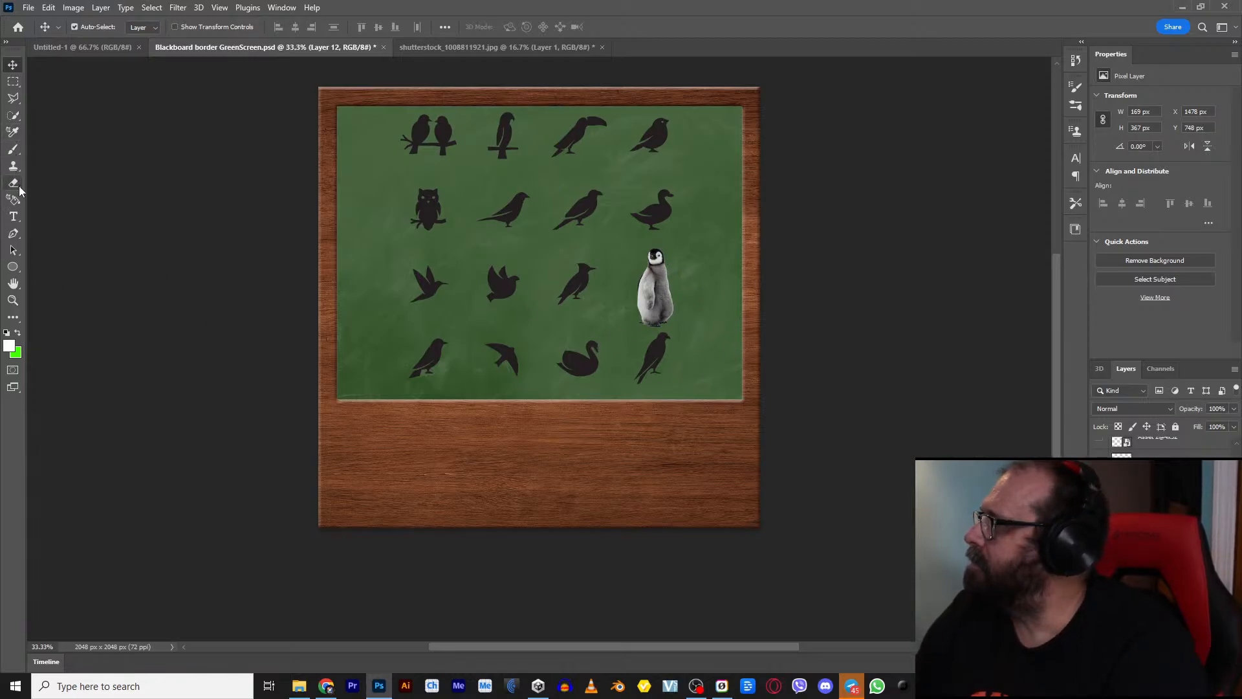
Step: Rasterize the bird icons layer and clear the penguin icon behind the small photo penguin using a rectangular marquee selection
{"action": "key", "text": "m"}
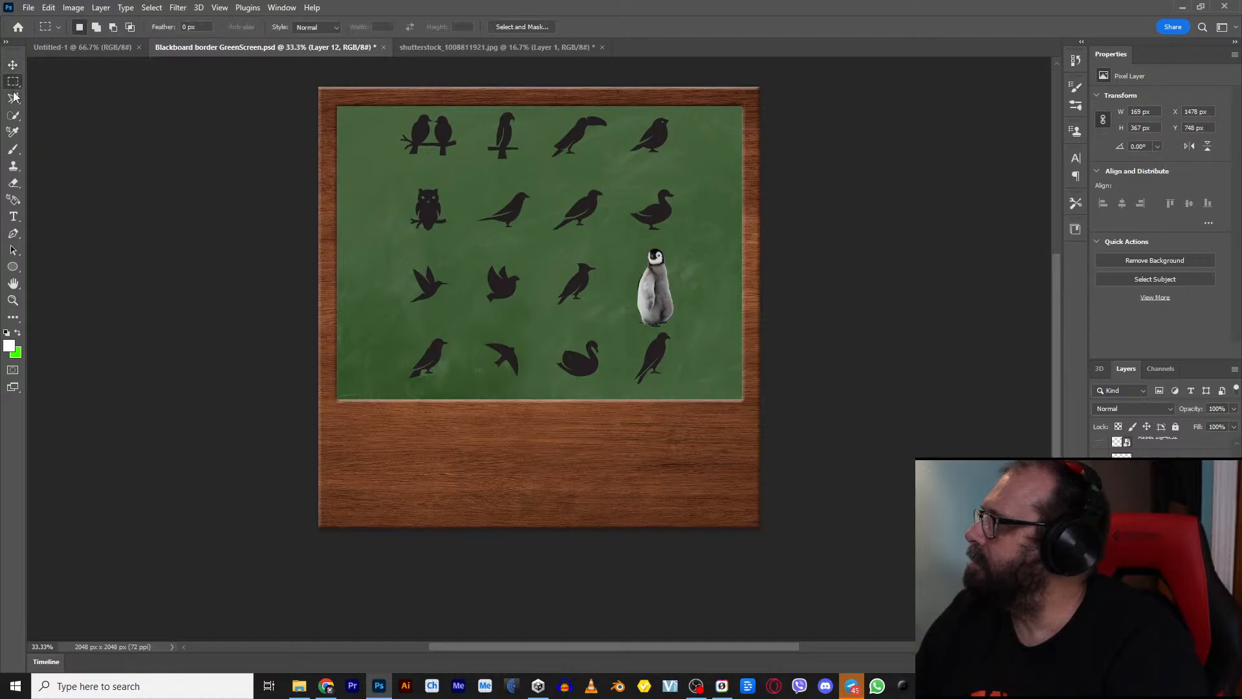
{"action": "left_click", "coordinate": [1161, 479]}
{"action": "right_click", "coordinate": [1161, 478]}
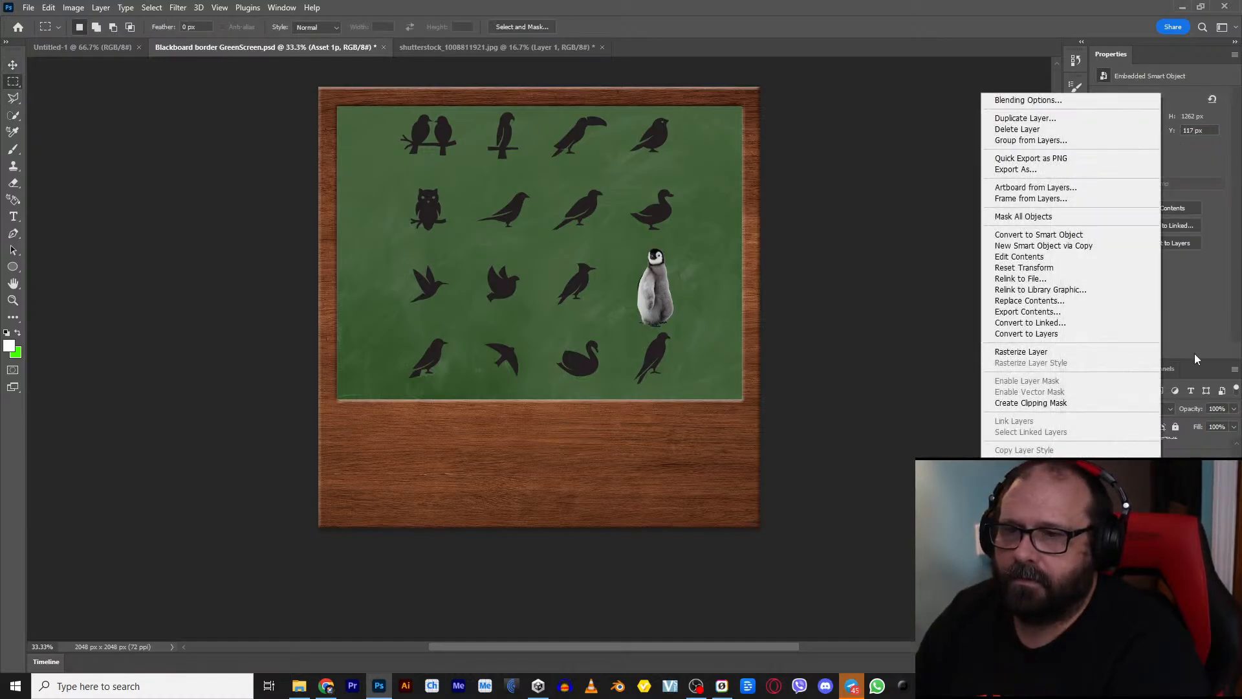
{"action": "left_click", "coordinate": [1065, 352]}
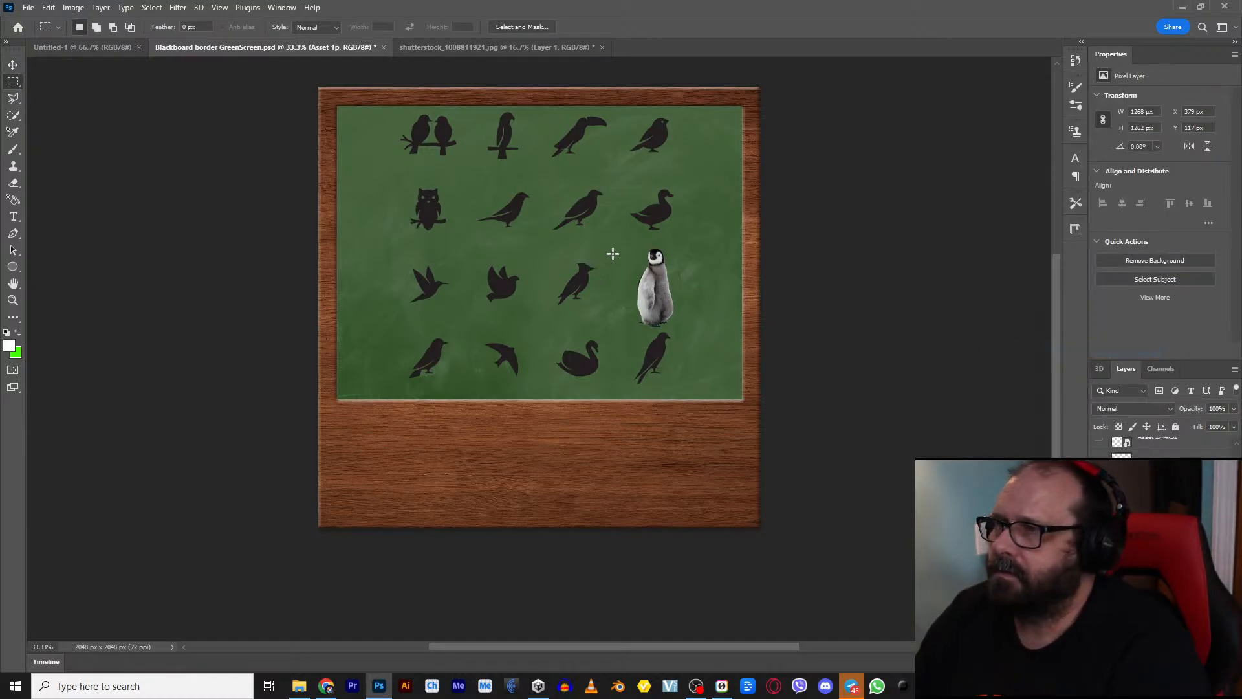
{"action": "left_click_drag", "start_coordinate": [617, 247], "coordinate": [697, 329]}
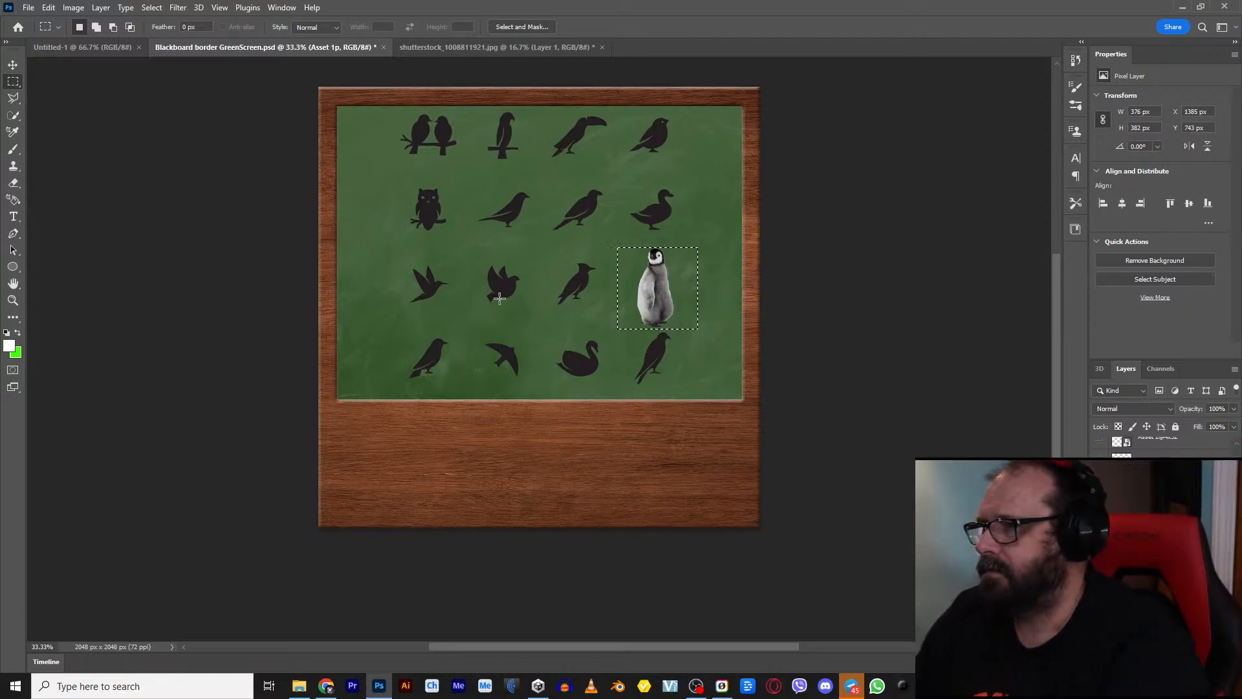
{"action": "left_click", "coordinate": [13, 65]}
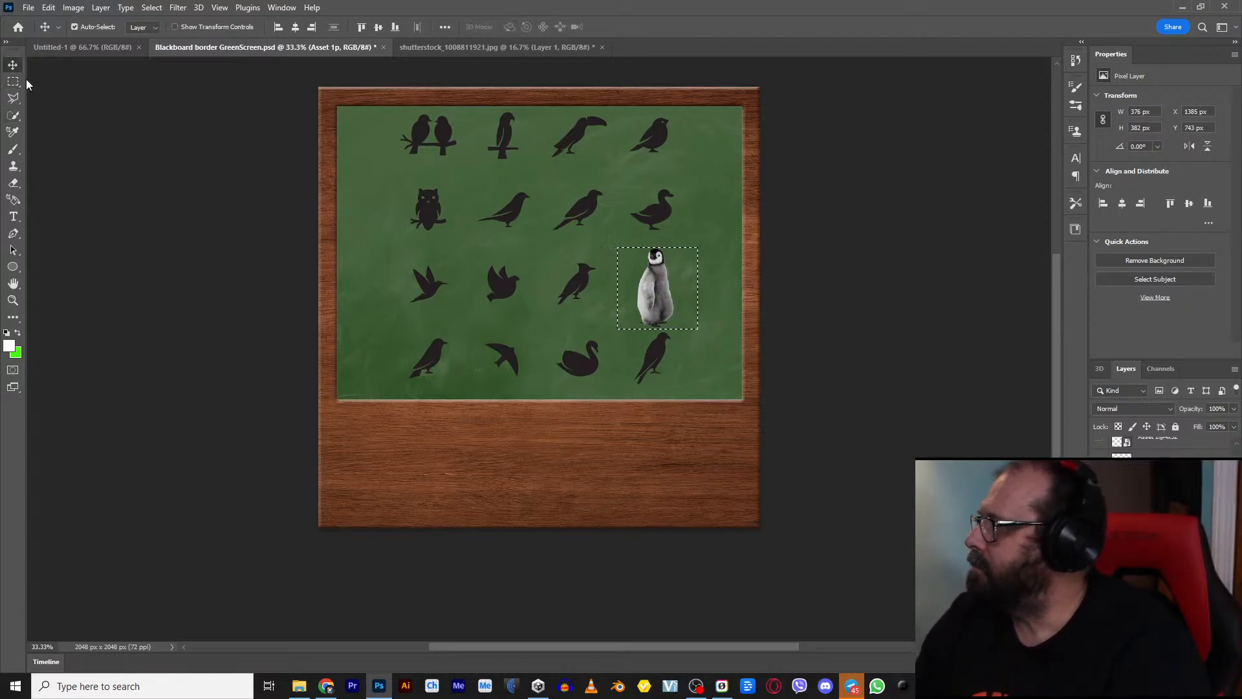
{"action": "key", "text": "ctrl+d"}
{"action": "left_click", "coordinate": [299, 300]}
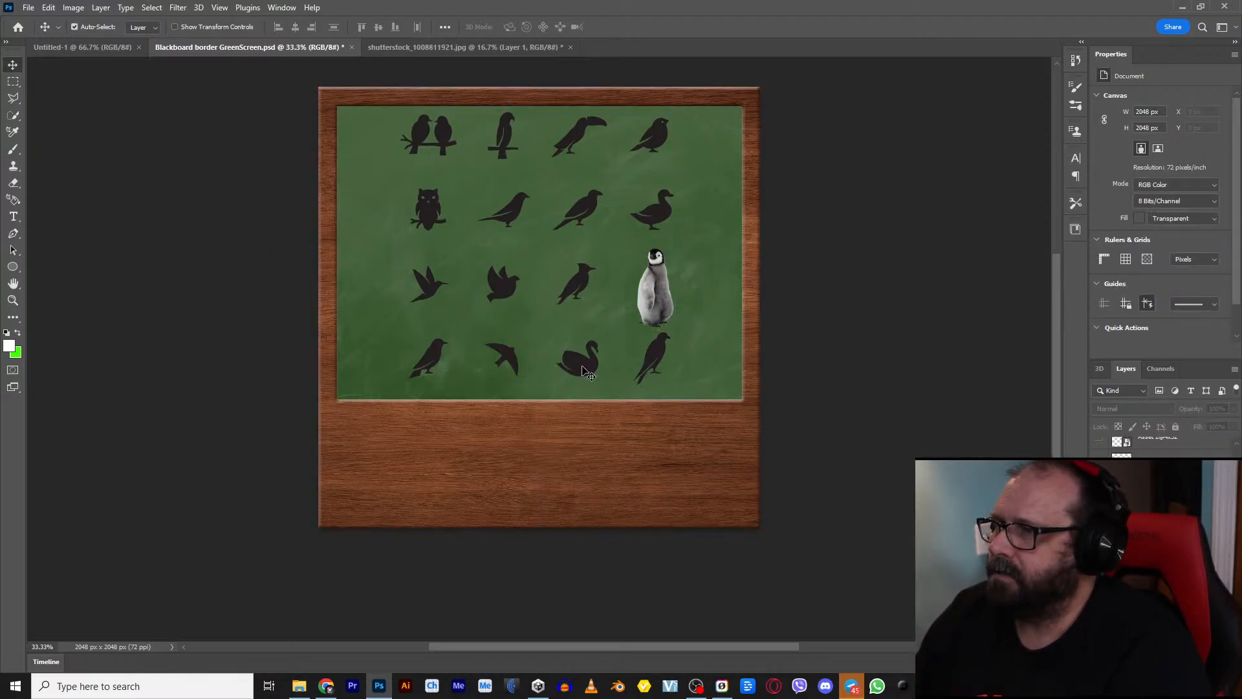
Step: Move the bird icons and the small photo penguin slightly lower on the green board
{"action": "left_click_drag", "start_coordinate": [584, 371], "coordinate": [583, 375]}
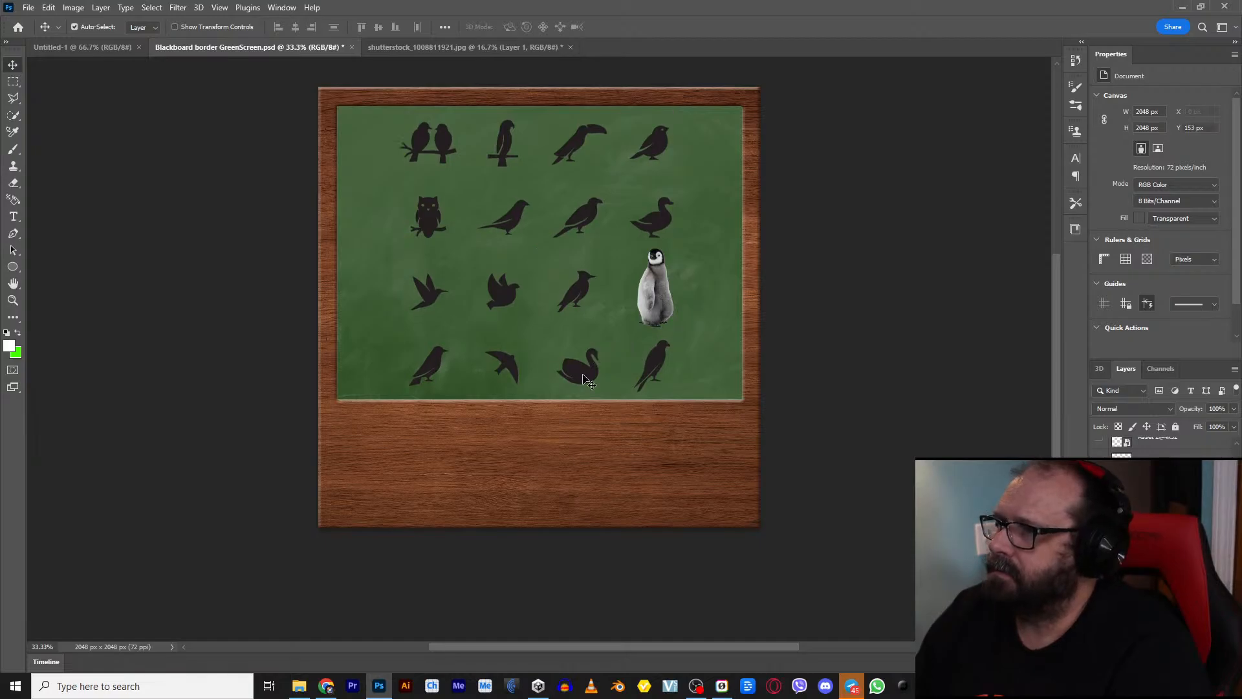
{"action": "left_click_drag", "start_coordinate": [664, 300], "coordinate": [664, 302]}
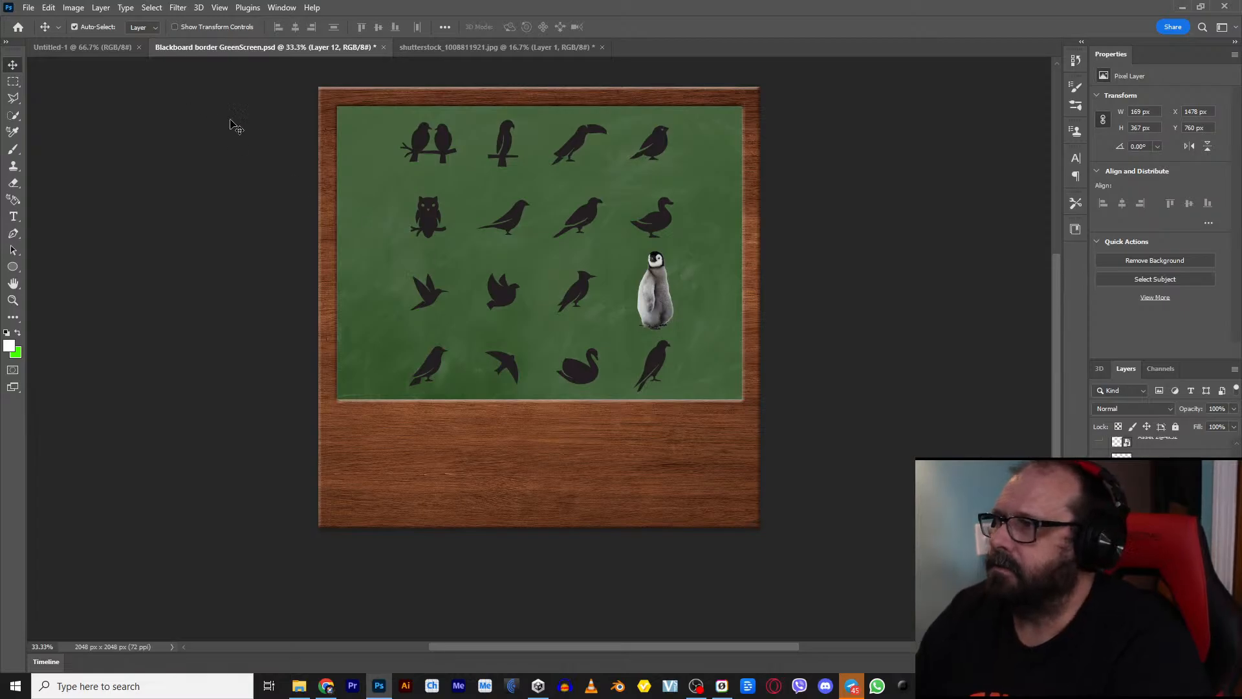
{"action": "left_click", "coordinate": [27, 7]}
{"action": "mouse_move", "coordinate": [97, 232]}
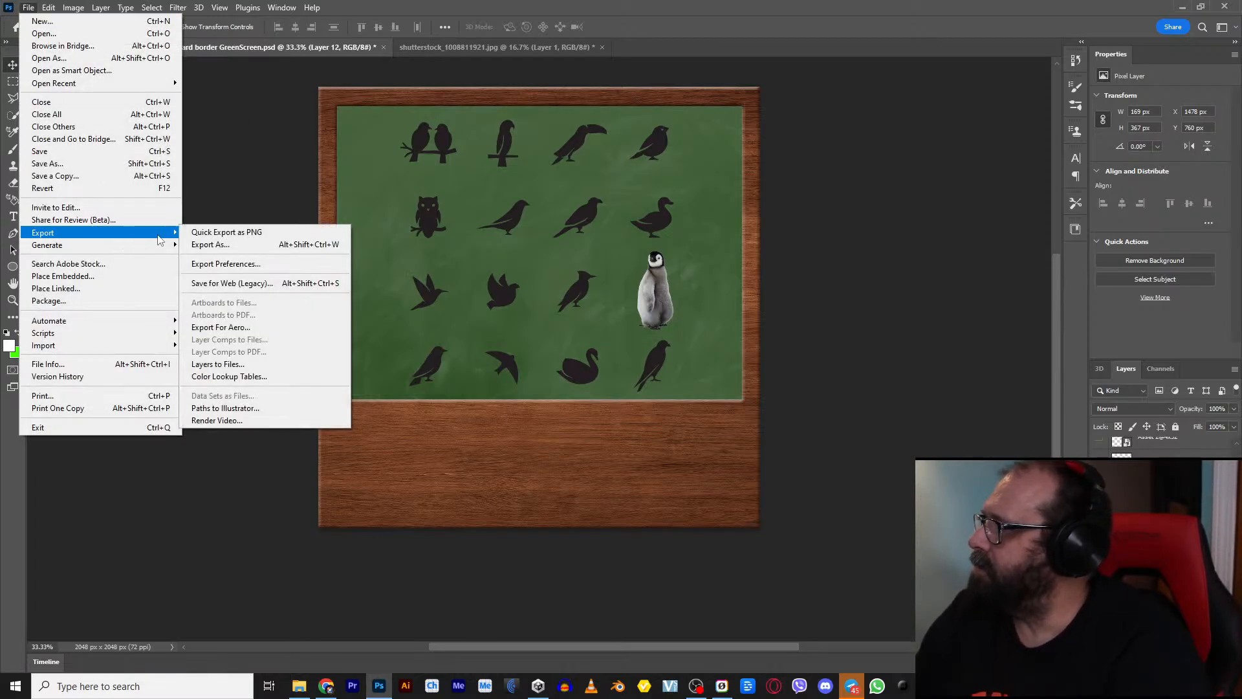
{"action": "left_click", "coordinate": [223, 250]}
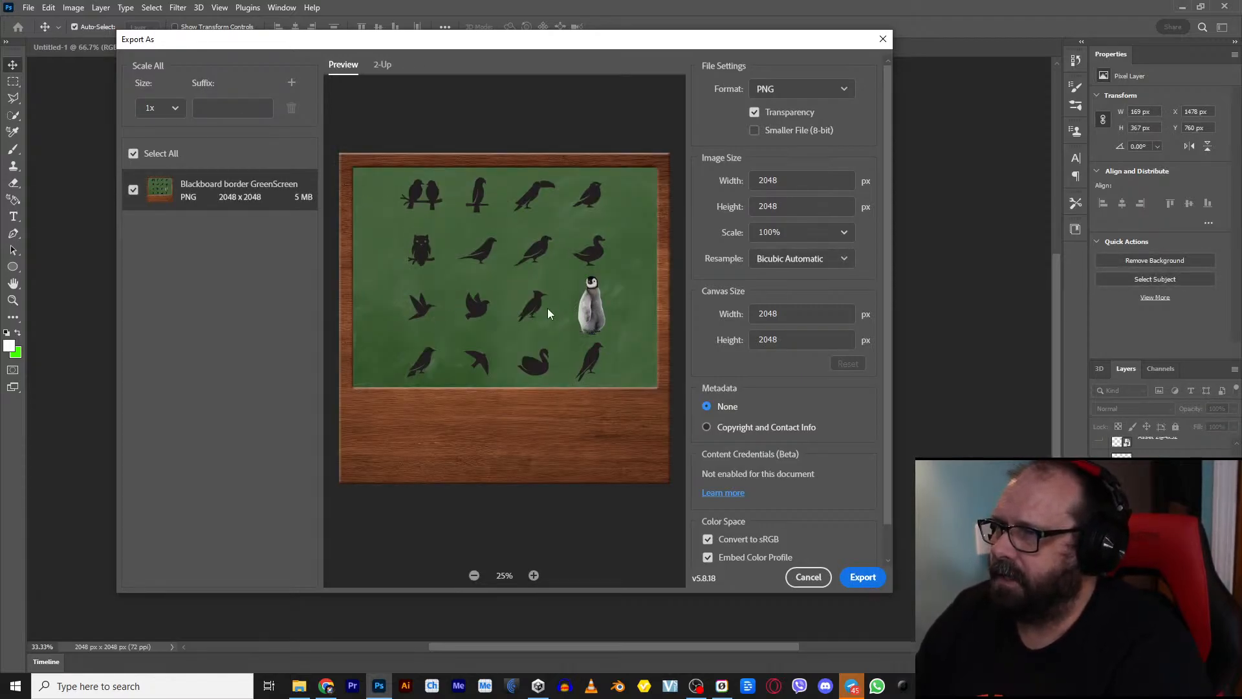
{"action": "left_click", "coordinate": [849, 576]}
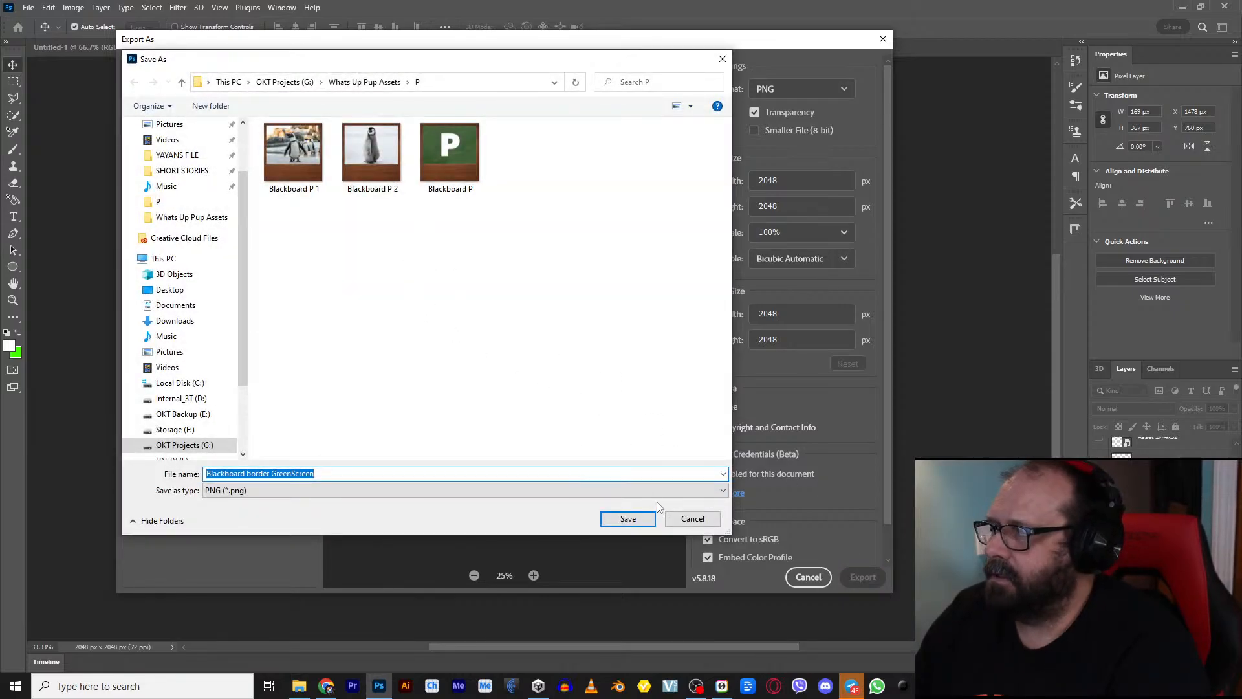
{"action": "left_click", "coordinate": [691, 518]}
{"action": "left_click", "coordinate": [808, 576]}
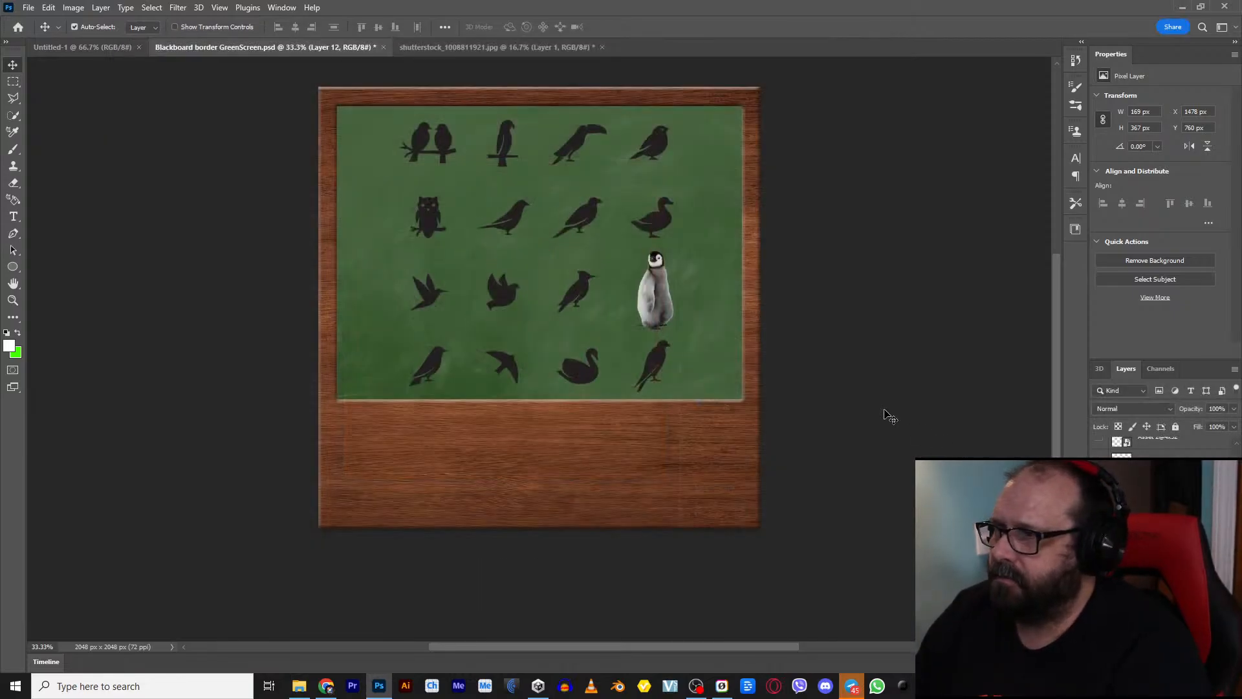
Step: Add a new layer clipped to the bird icons layer and fill it with white using the Paint Bucket
{"action": "key", "text": "ctrl+e"}
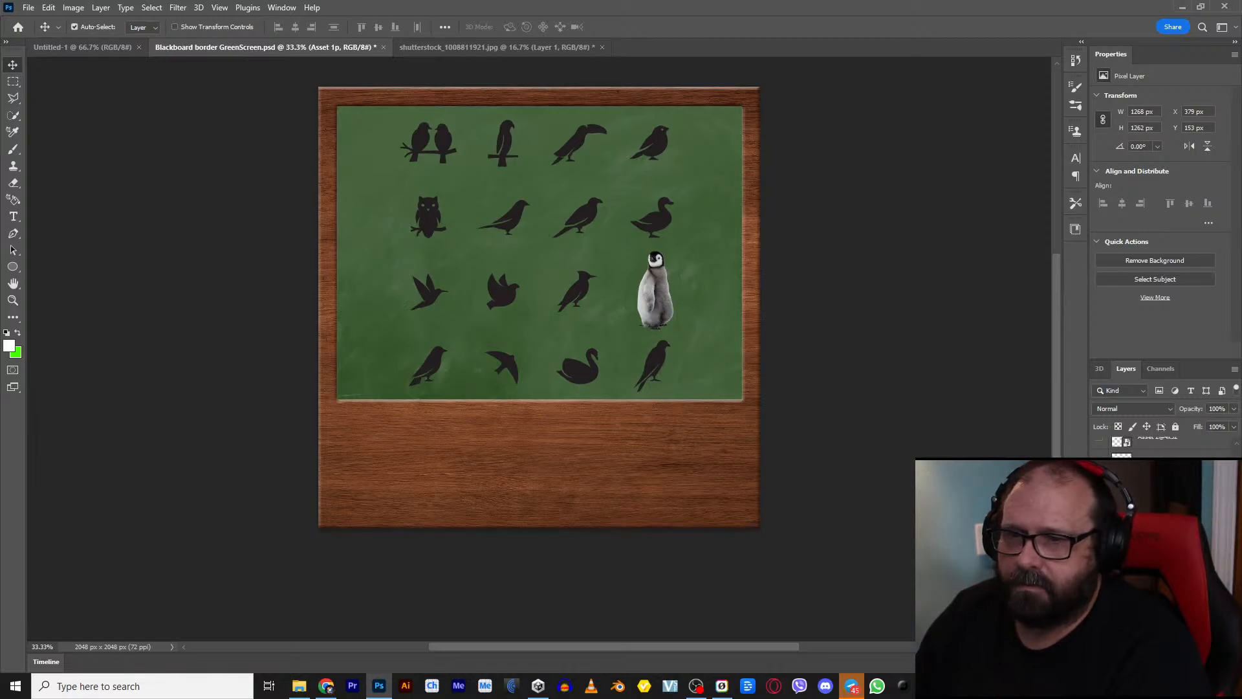
{"action": "right_click", "coordinate": [1165, 566]}
{"action": "key", "text": "Escape"}
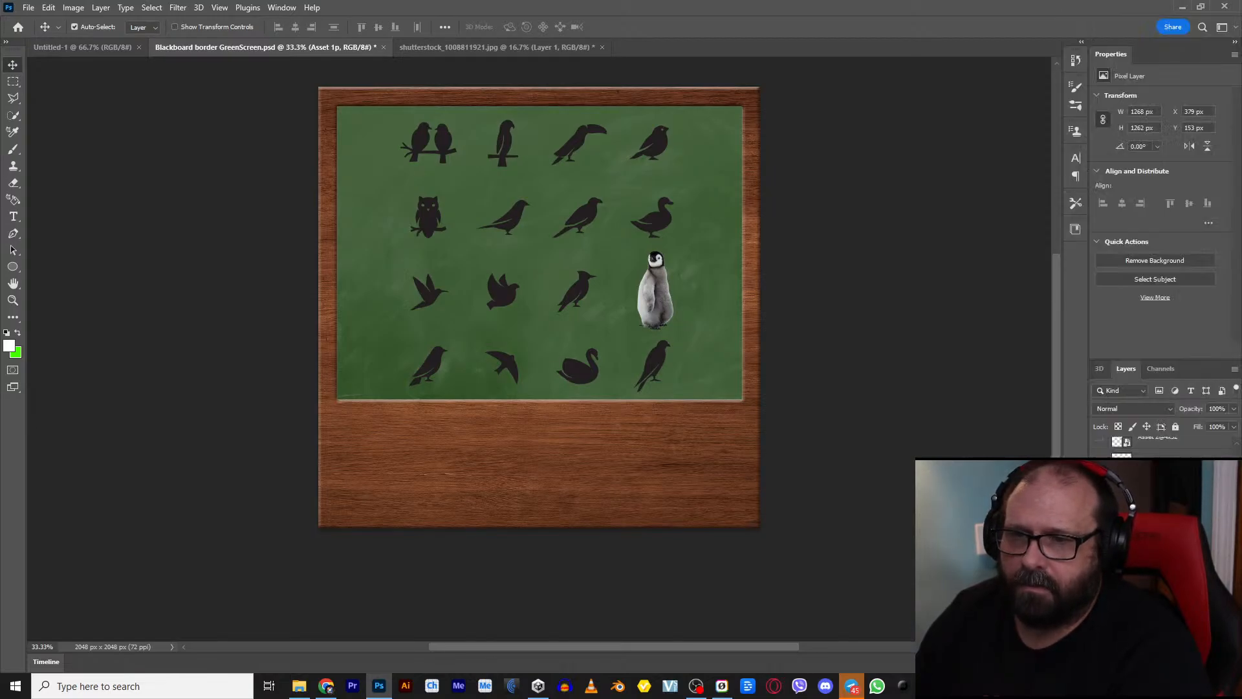
{"action": "key", "text": "ctrl+shift+alt+n"}
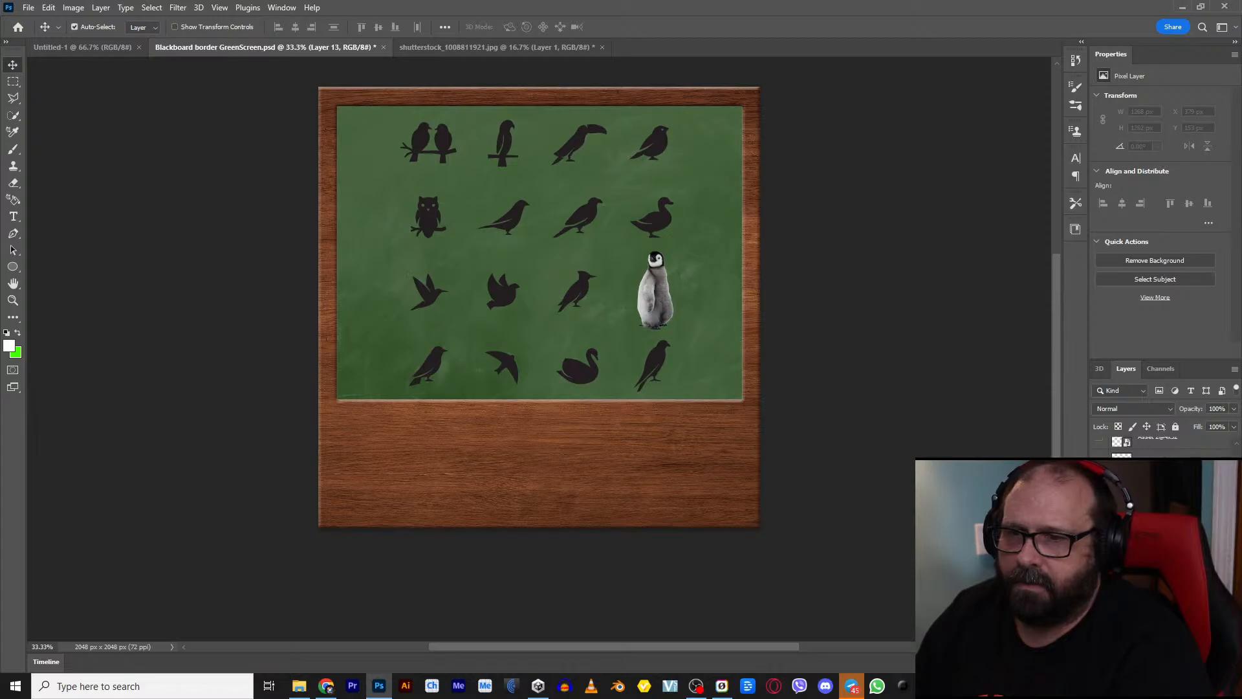
{"action": "right_click", "coordinate": [1164, 464]}
{"action": "left_click", "coordinate": [1111, 269]}
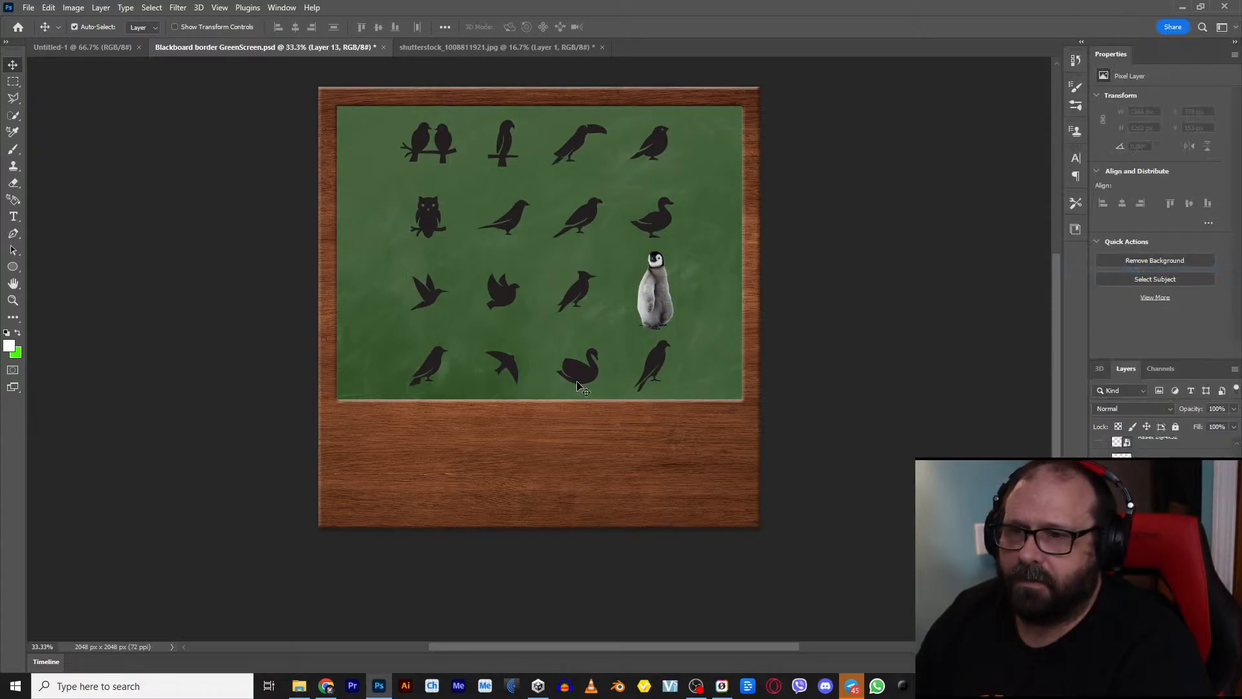
{"action": "left_click", "coordinate": [13, 317]}
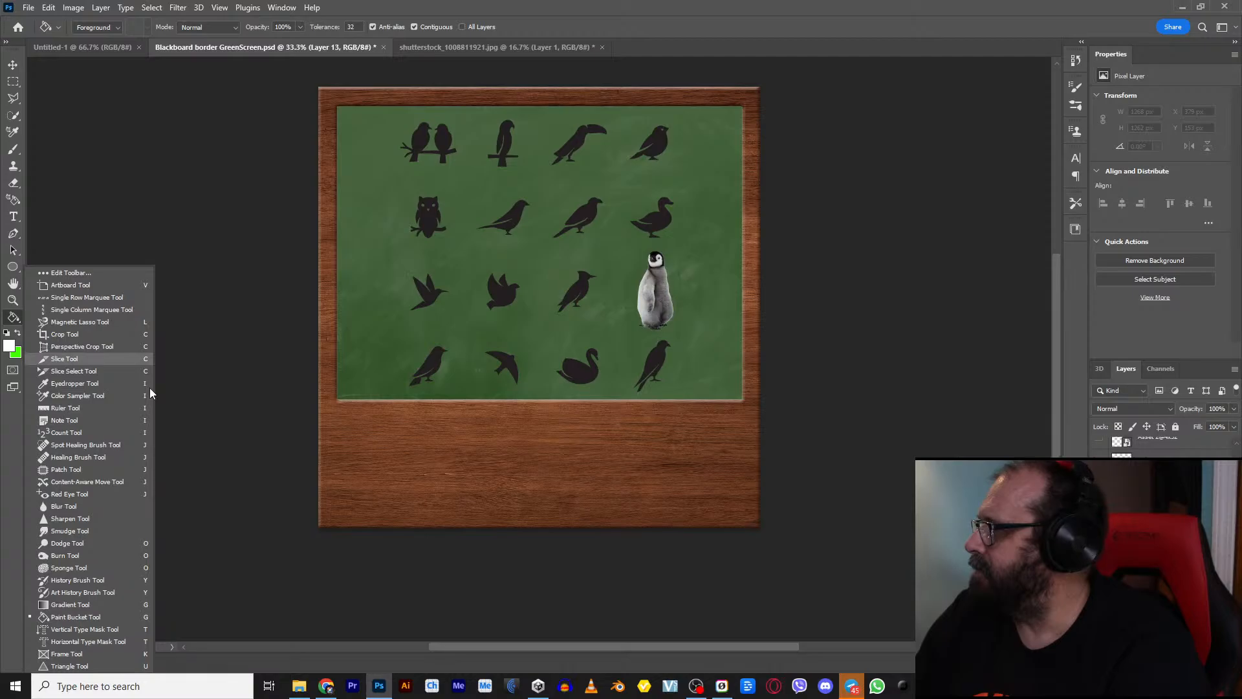
{"action": "left_click", "coordinate": [527, 347]}
{"action": "left_click", "coordinate": [13, 65]}
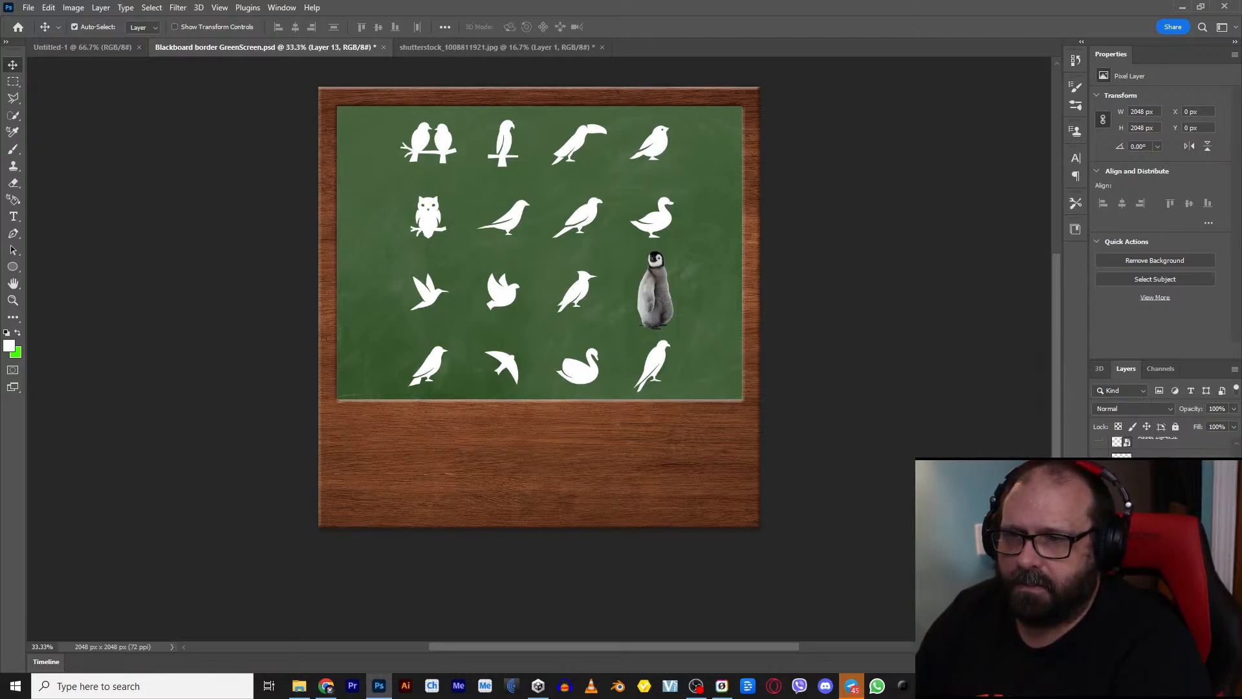
Step: Apply a white Outer Glow layer style with a size of 59 px to the small photo penguin
{"action": "left_click", "coordinate": [655, 291]}
{"action": "left_click", "coordinate": [73, 8]}
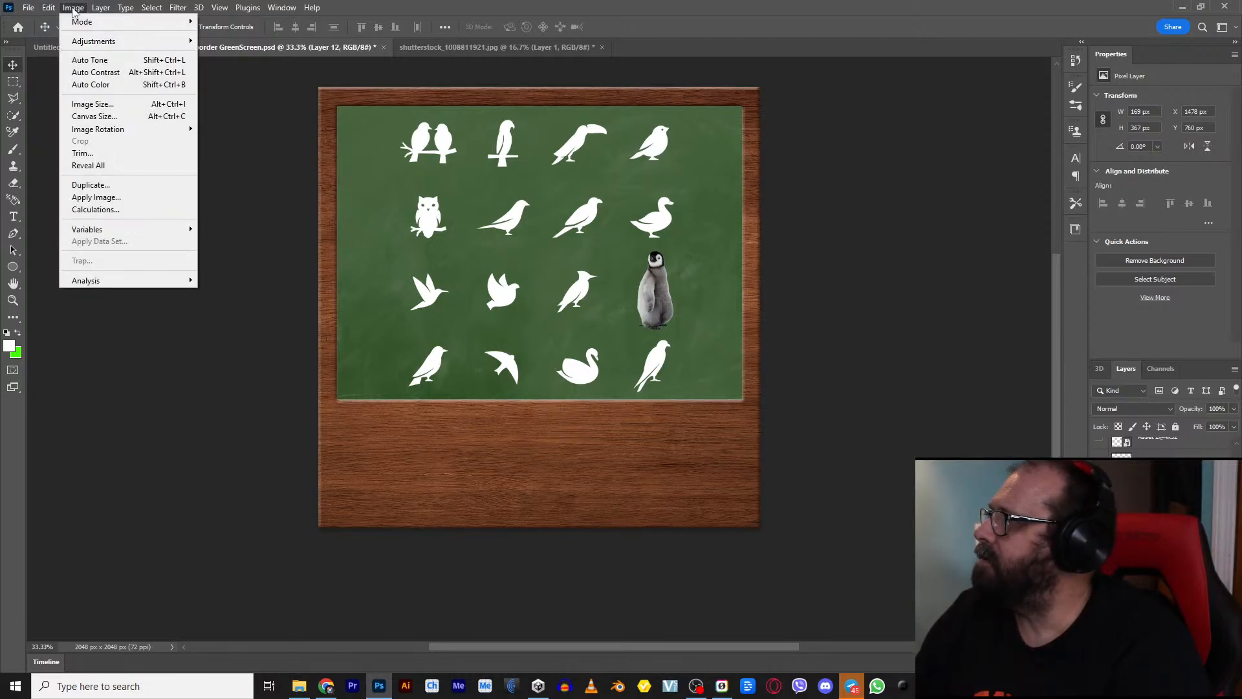
{"action": "mouse_move", "coordinate": [93, 8]}
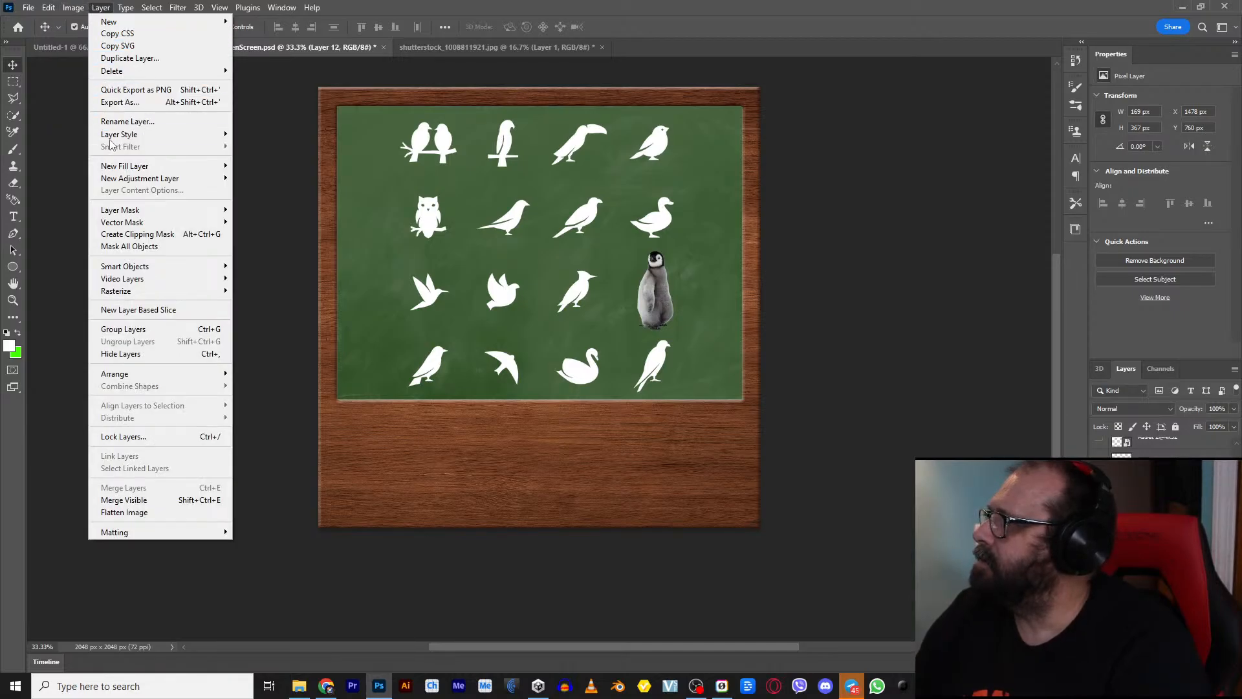
{"action": "mouse_move", "coordinate": [111, 137]}
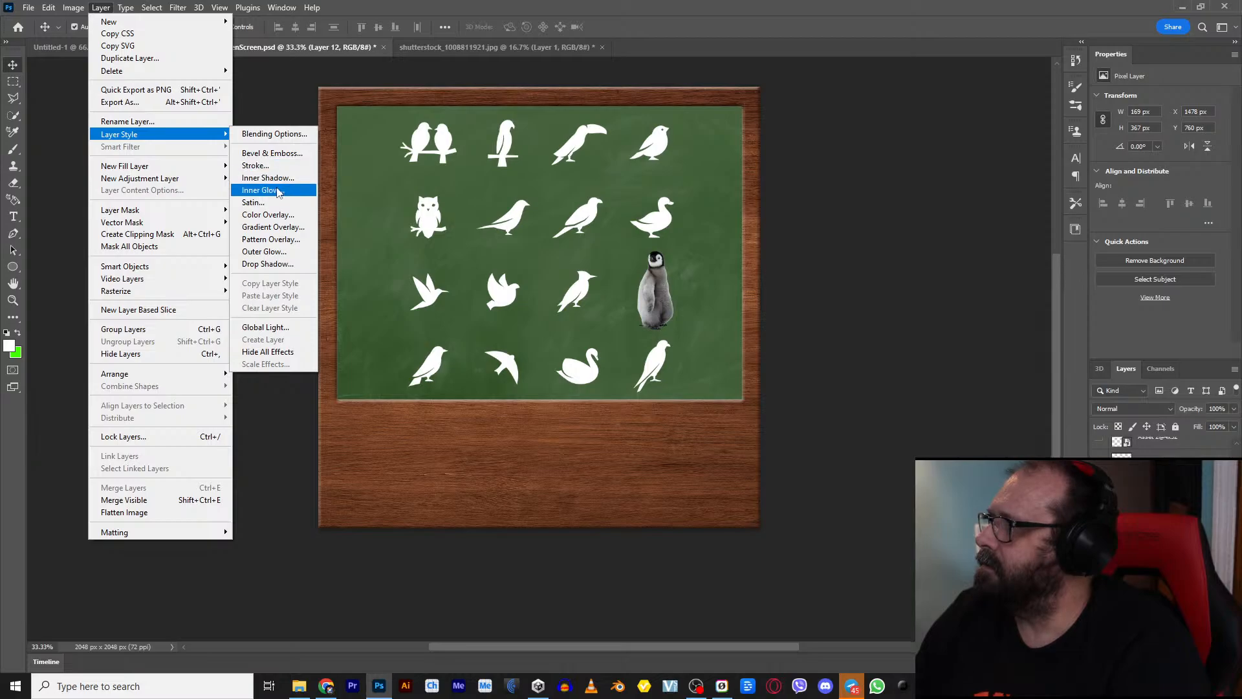
{"action": "left_click", "coordinate": [278, 262]}
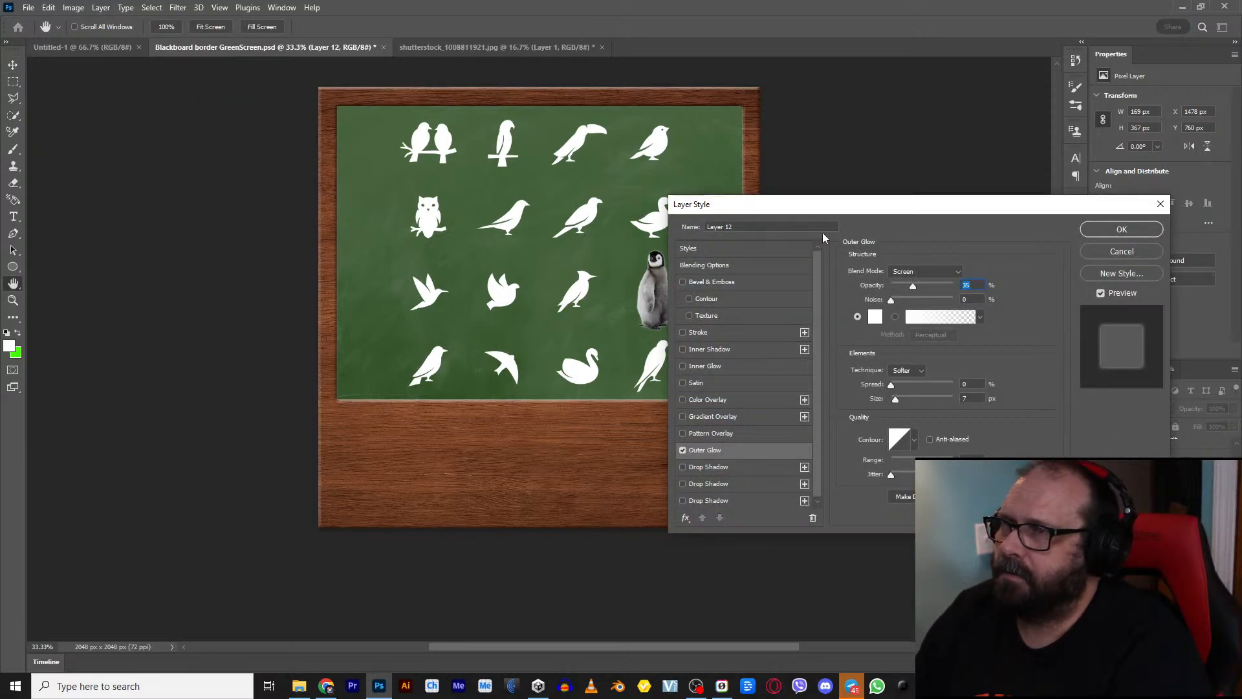
{"action": "left_click_drag", "start_coordinate": [820, 205], "coordinate": [927, 139]}
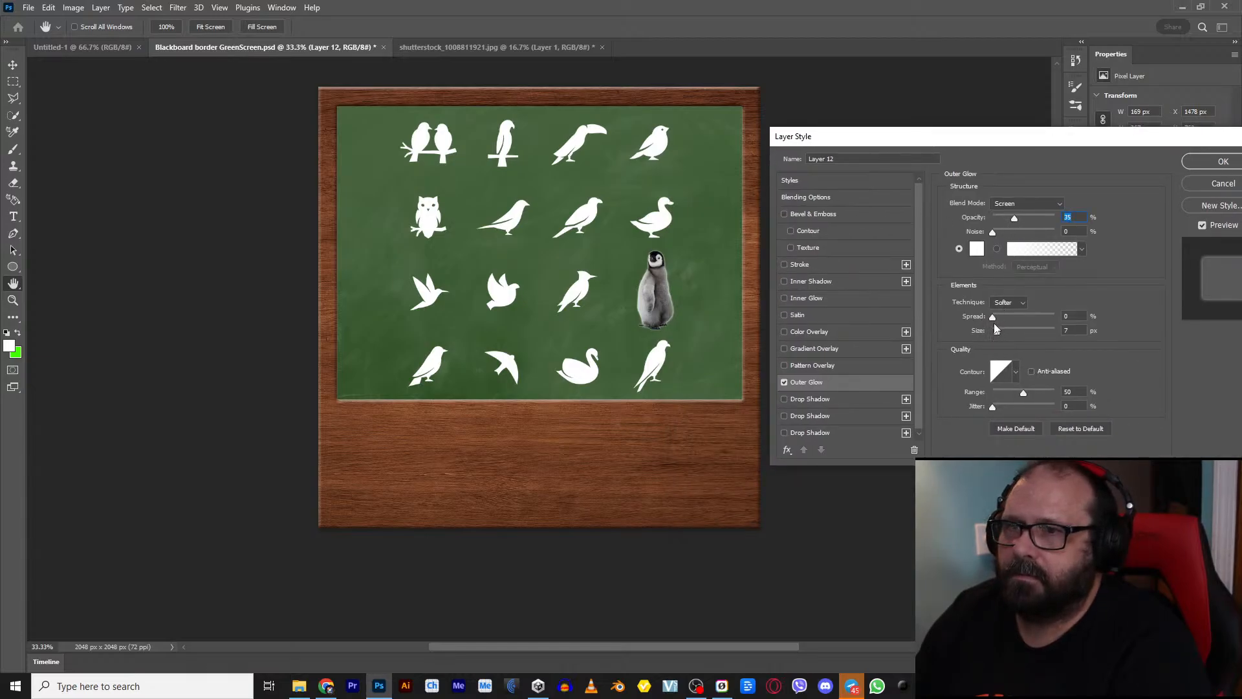
{"action": "left_click_drag", "start_coordinate": [999, 334], "coordinate": [1013, 335]}
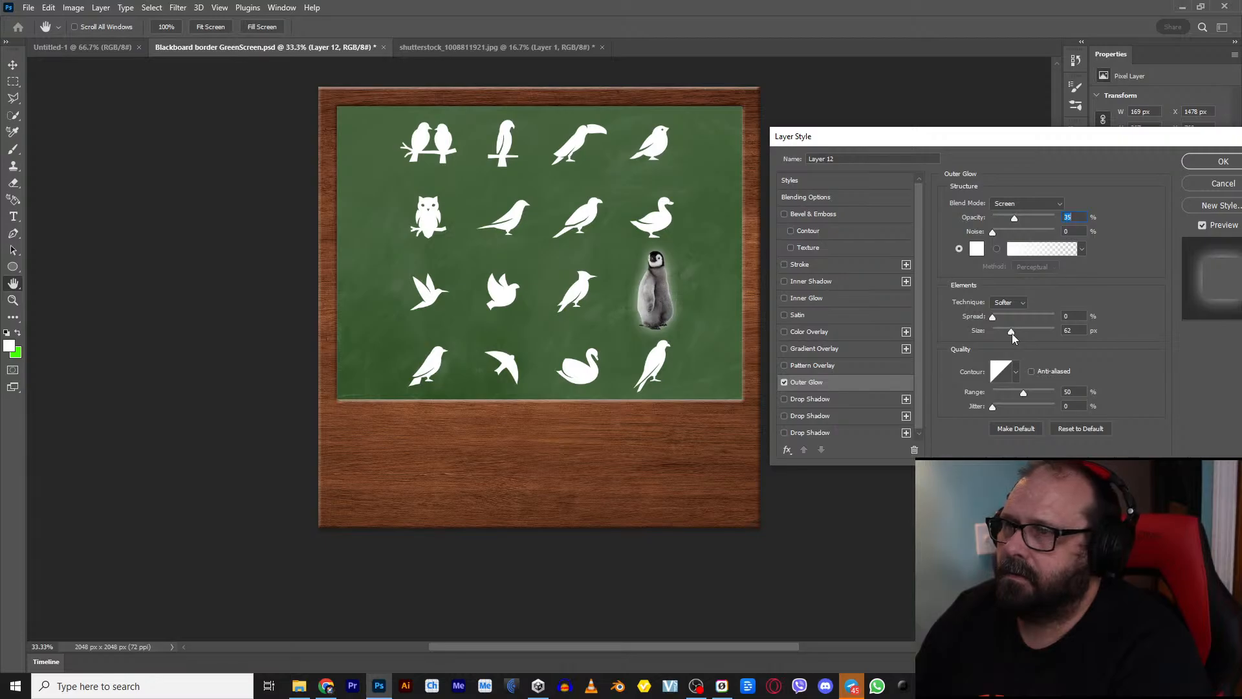
{"action": "left_click_drag", "start_coordinate": [981, 149], "coordinate": [863, 149]}
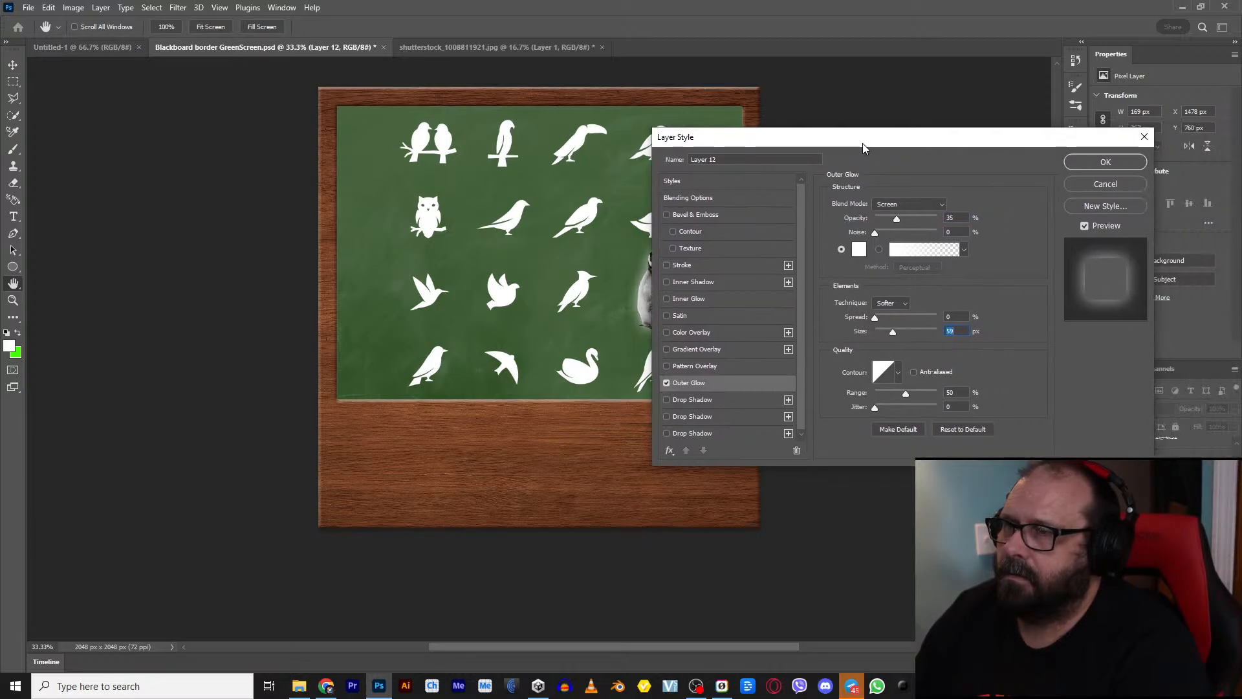
{"action": "left_click", "coordinate": [1105, 161]}
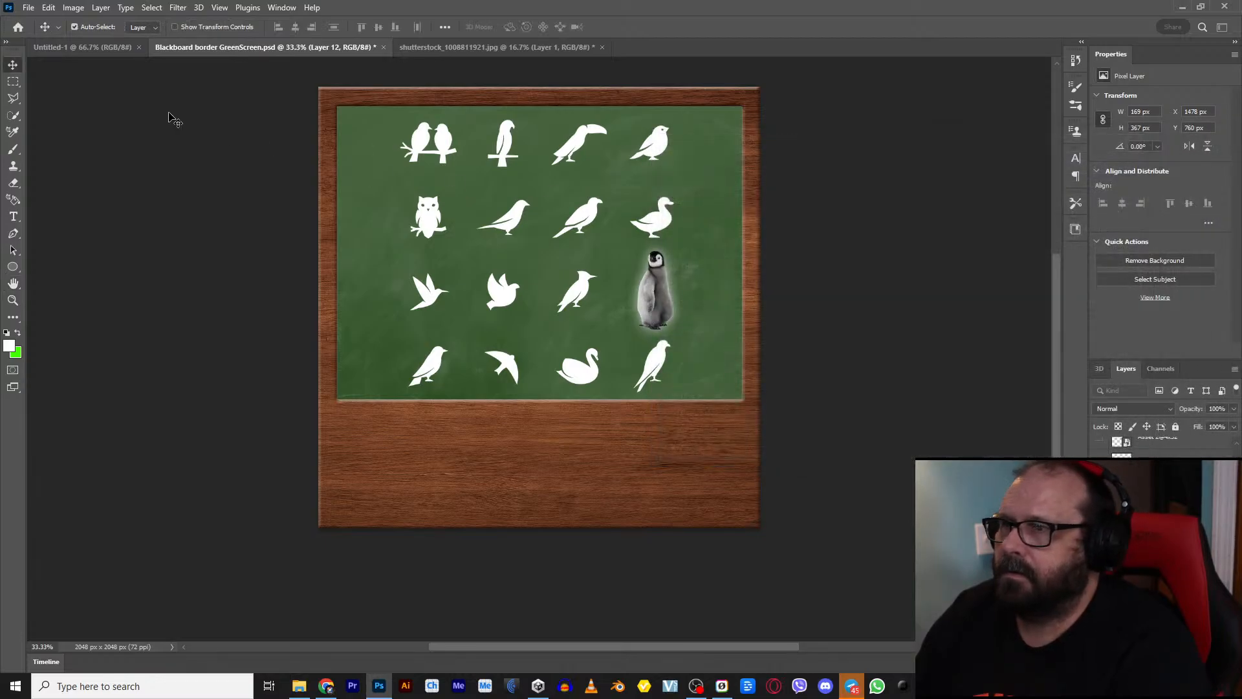
Step: Export the blackboard composition as a PNG named Blackboard P 3 in the P folder
{"action": "left_click", "coordinate": [23, 9]}
{"action": "mouse_move", "coordinate": [113, 231]}
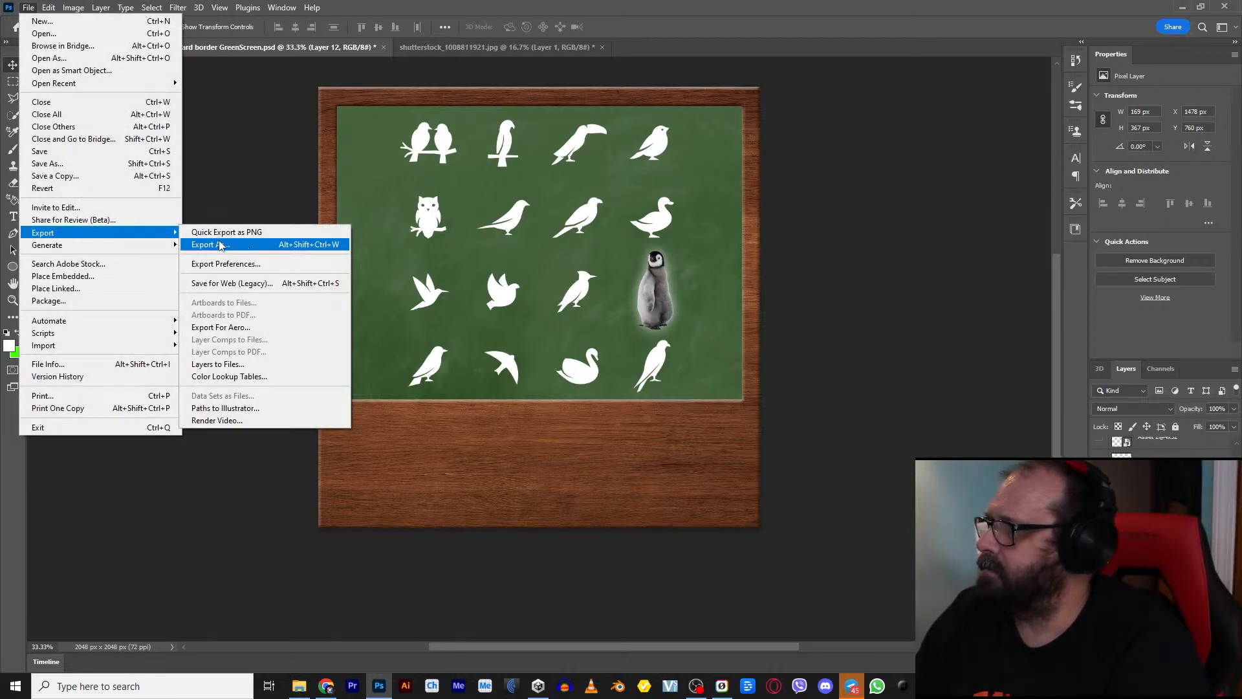
{"action": "left_click", "coordinate": [220, 244]}
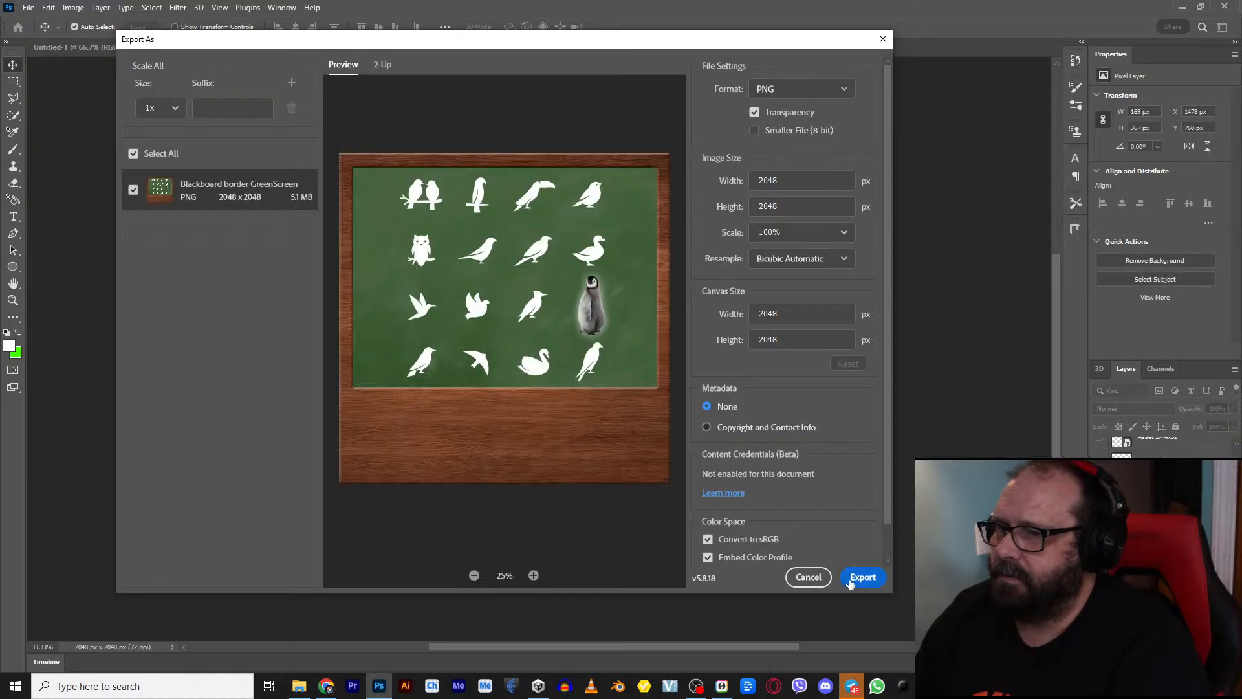
{"action": "left_click", "coordinate": [862, 577]}
{"action": "type", "text": "Blackboard P 2"}
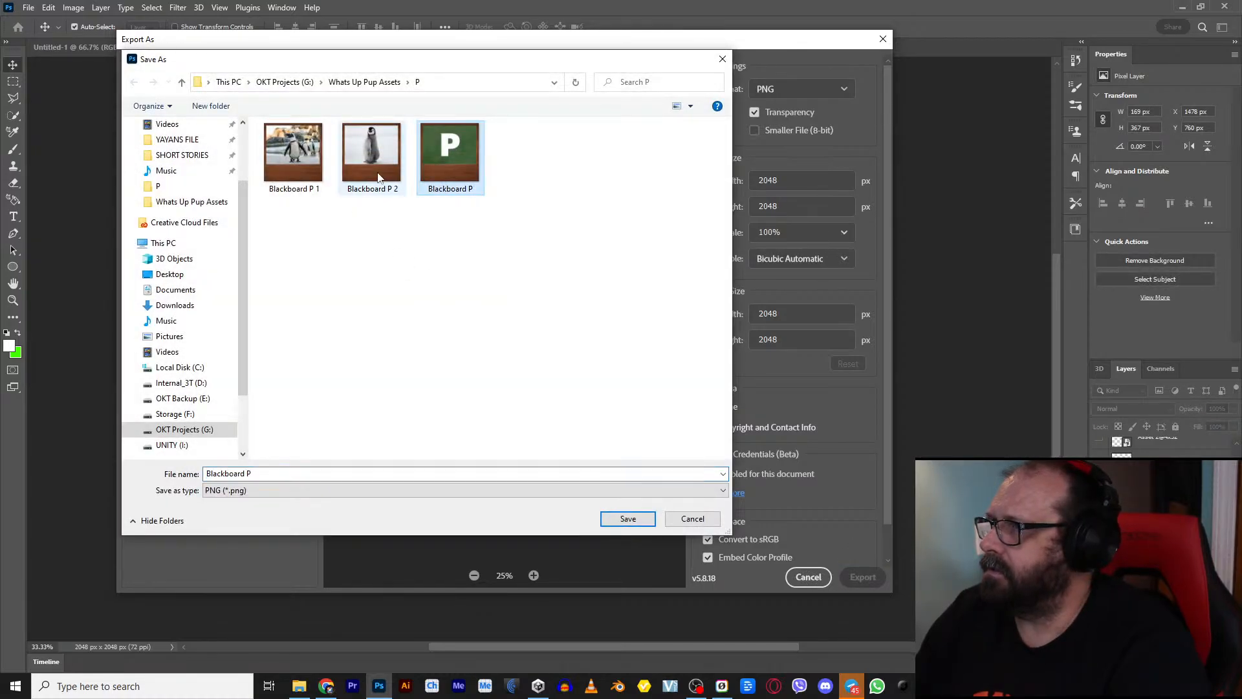
{"action": "left_click", "coordinate": [266, 474]}
{"action": "left_click", "coordinate": [256, 474]}
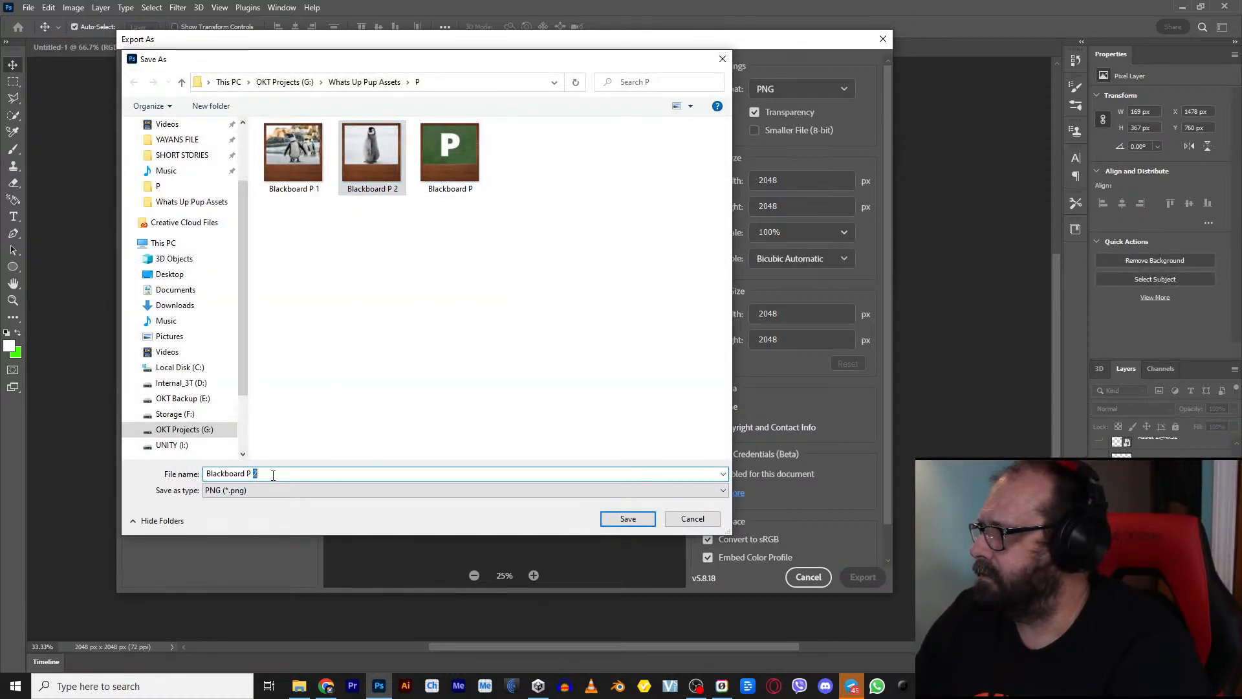
{"action": "type", "text": "3"}
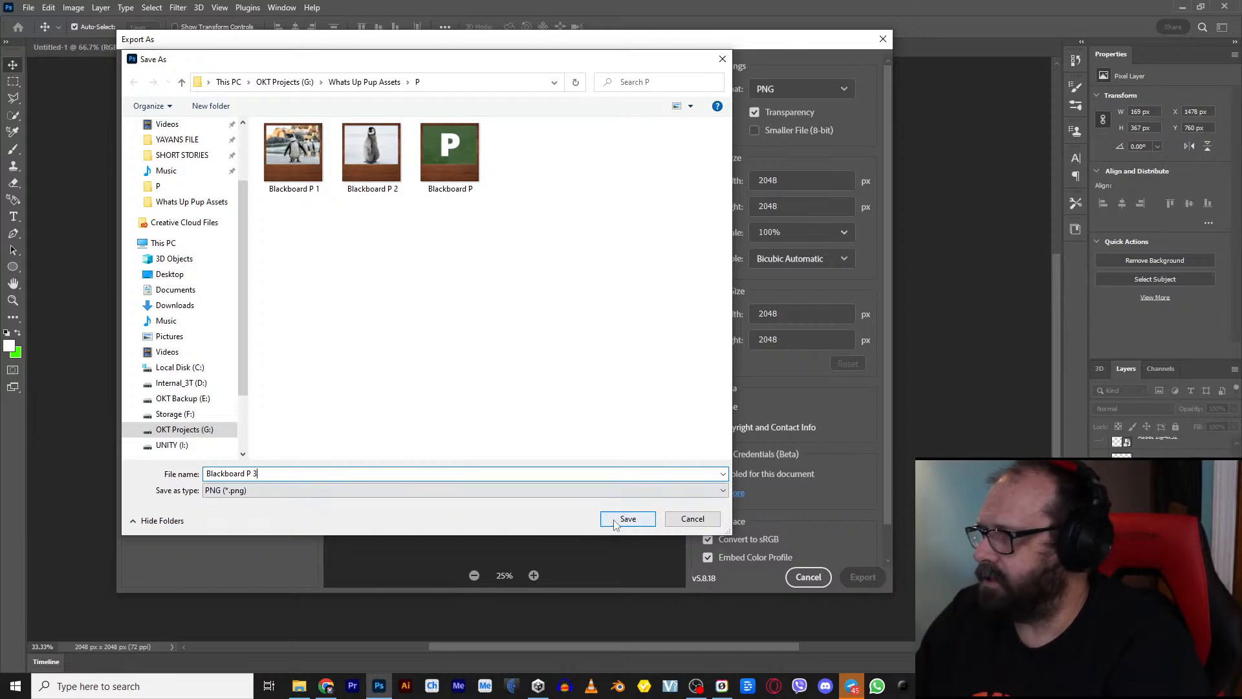
{"action": "left_click", "coordinate": [627, 519]}
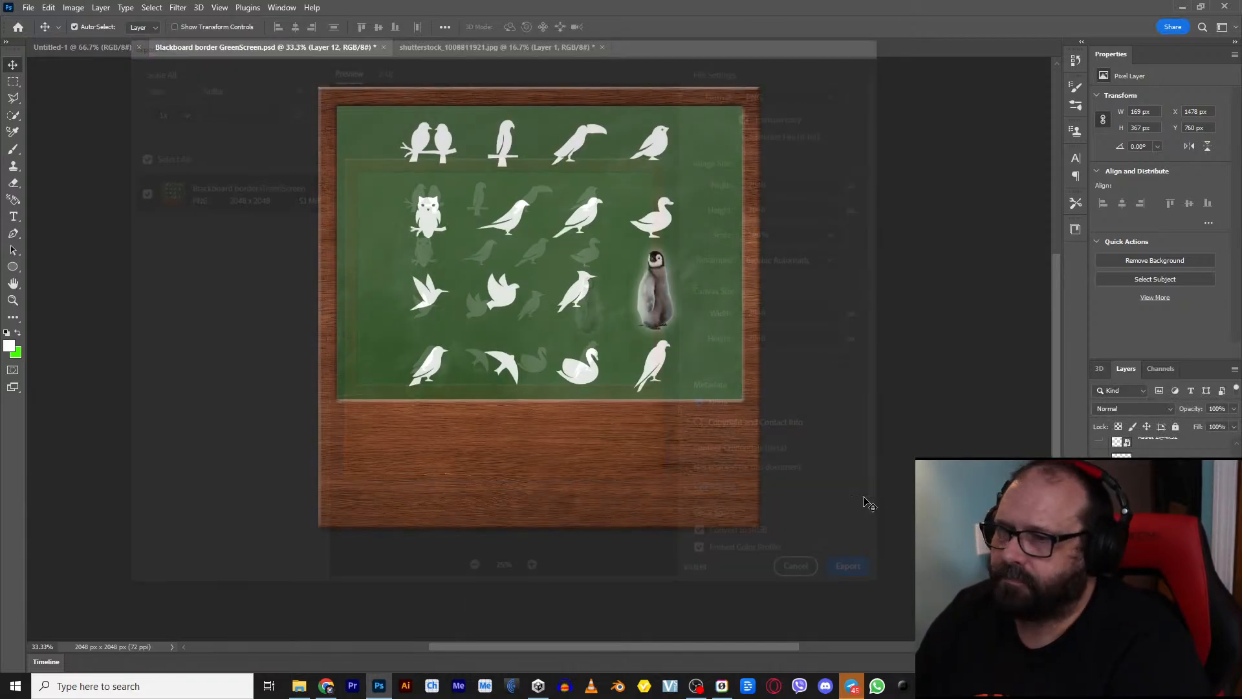
Step: Switch to Unity and scrub the timeline to about 26 seconds to check the next section
{"action": "key", "text": "alt+Tab"}
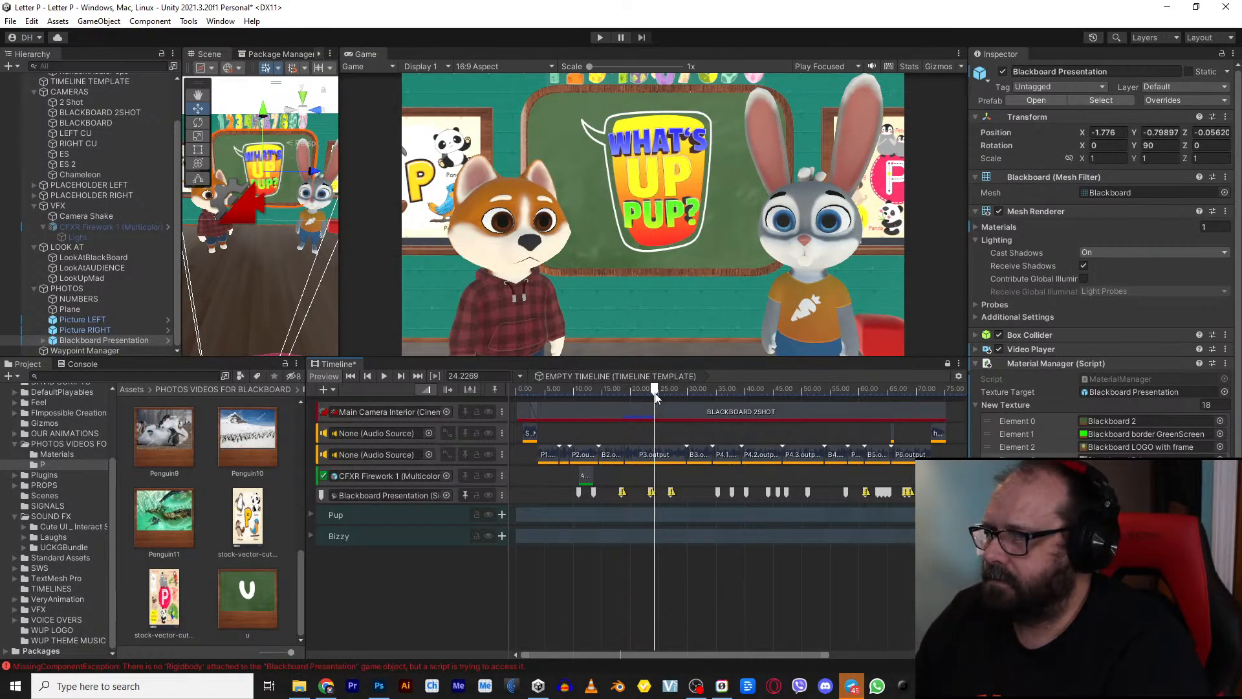
{"action": "left_click_drag", "start_coordinate": [653, 393], "coordinate": [666, 390]}
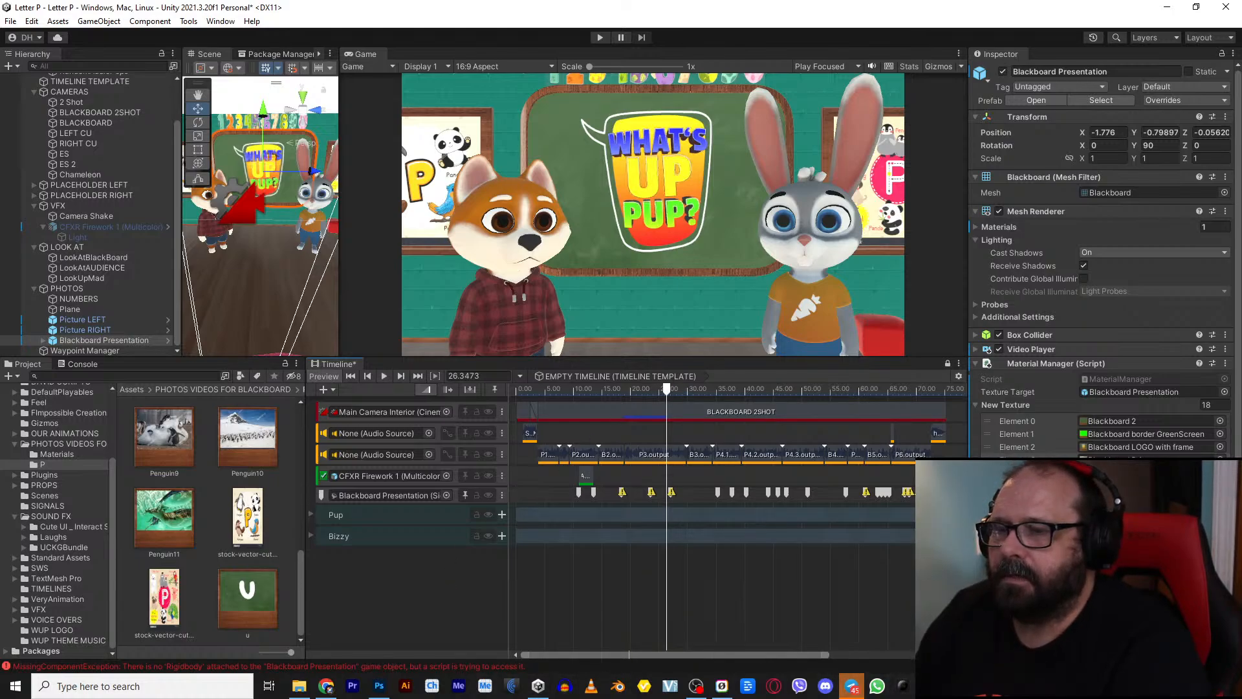
Step: Switch to Photoshop, select the Orangutan text layer, and widen the properties and layers area
{"action": "left_click", "coordinate": [379, 686]}
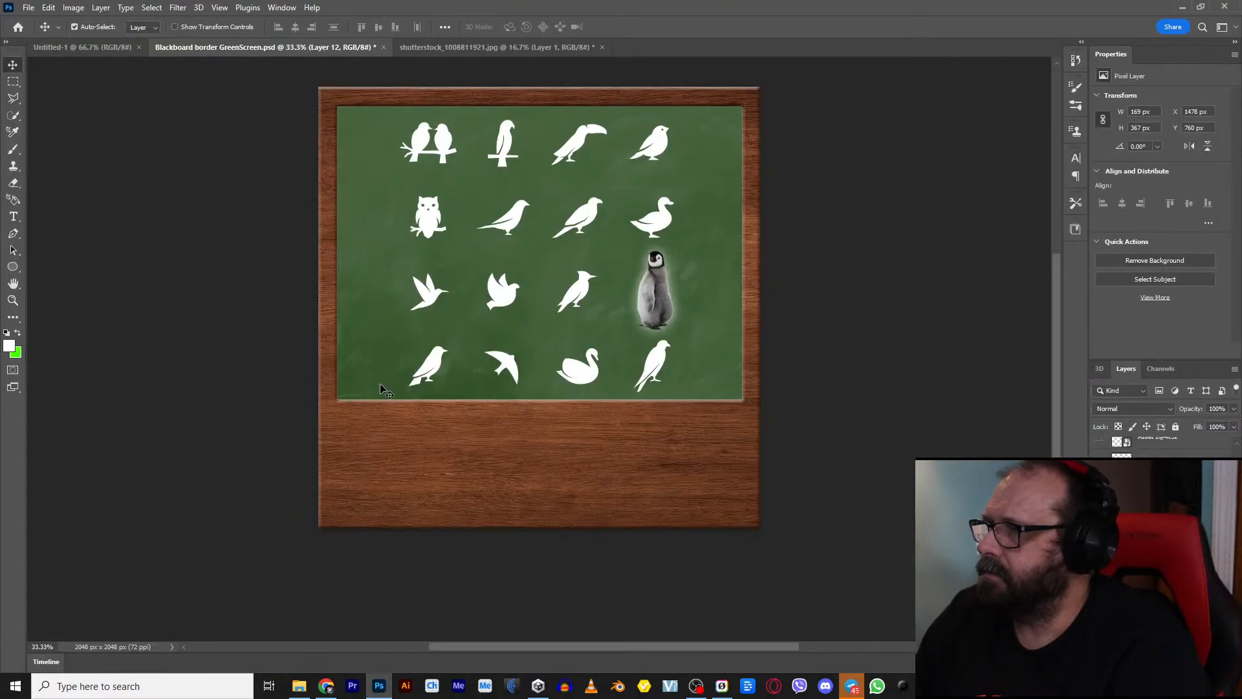
{"action": "left_click", "coordinate": [1151, 518]}
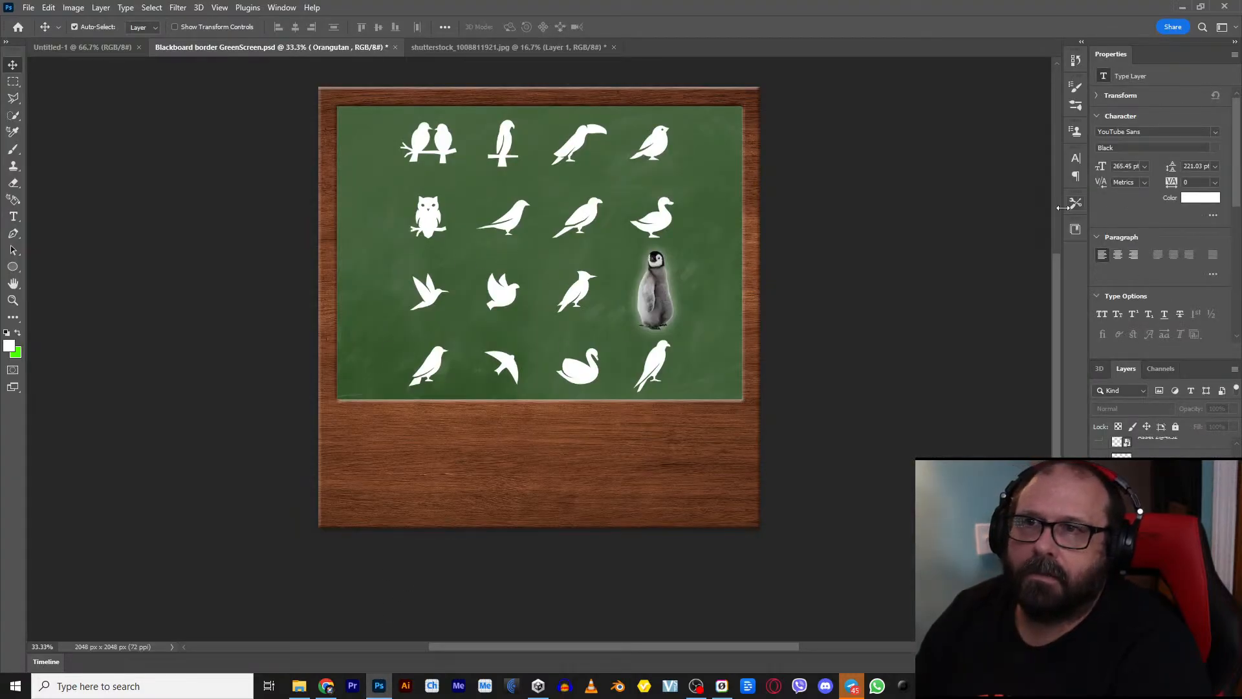
{"action": "left_click_drag", "start_coordinate": [1047, 214], "coordinate": [941, 249]}
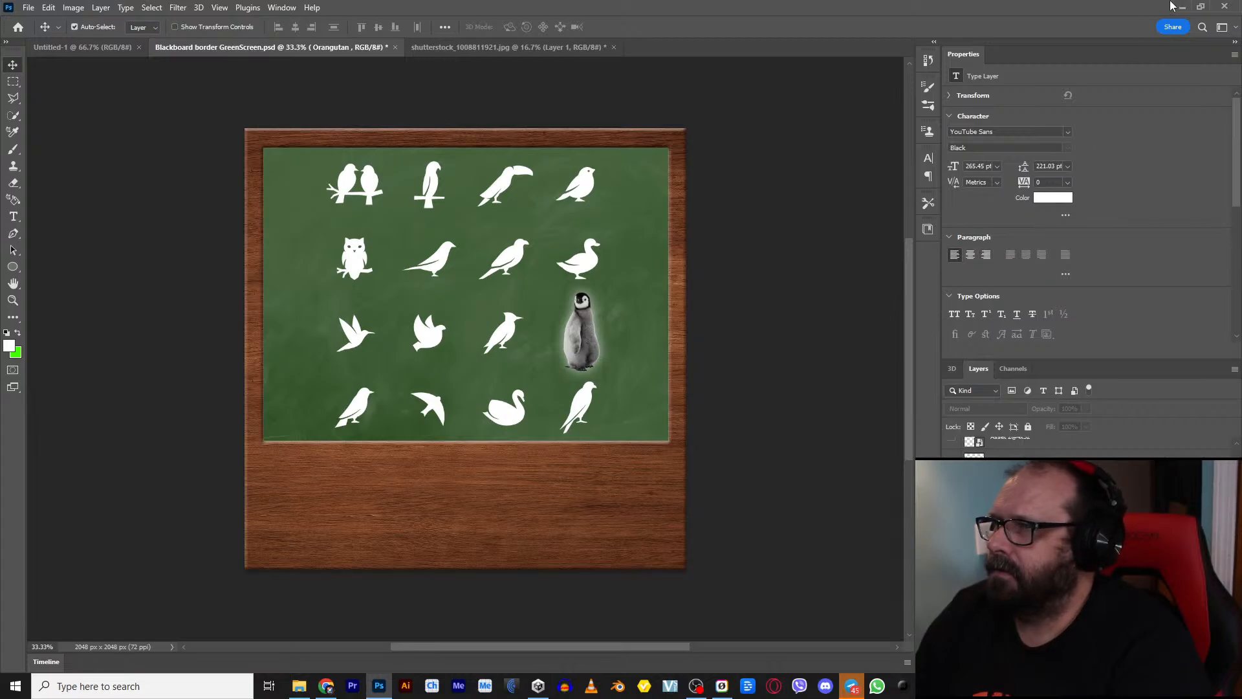
Step: Switch to Unity and review the timeline section up to about 30 seconds
{"action": "key", "text": "alt+Tab"}
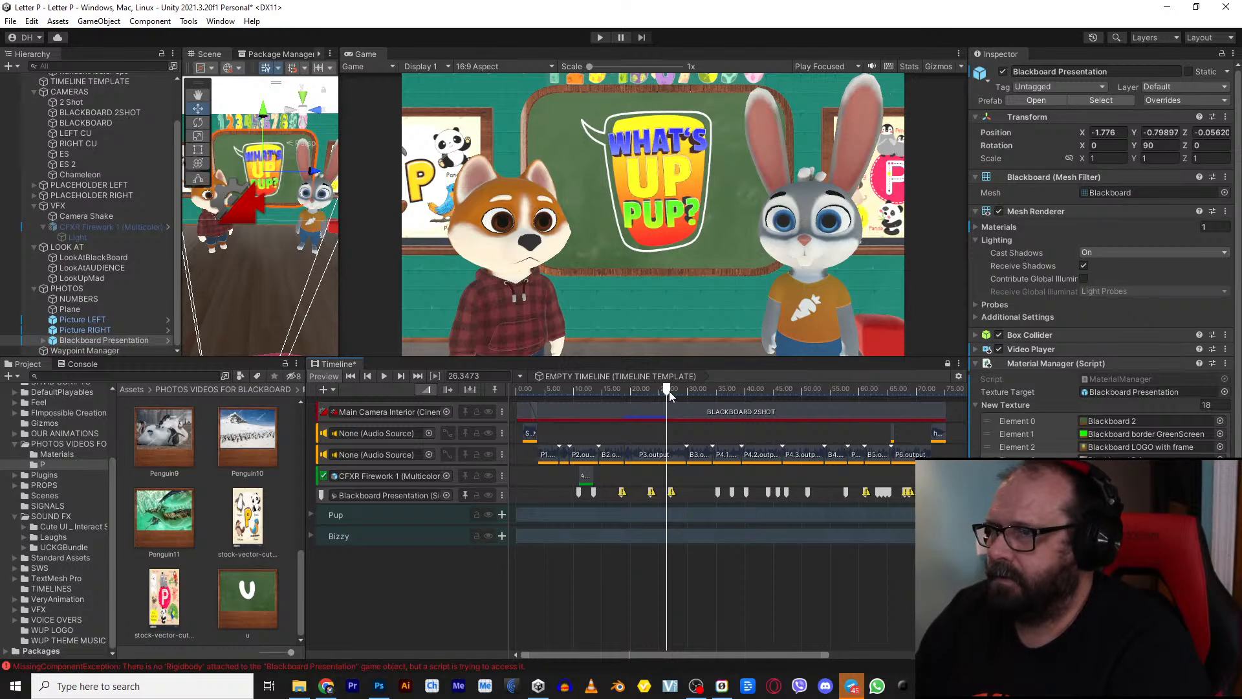
{"action": "left_click_drag", "start_coordinate": [669, 390], "coordinate": [661, 392]}
{"action": "key", "text": "space"}
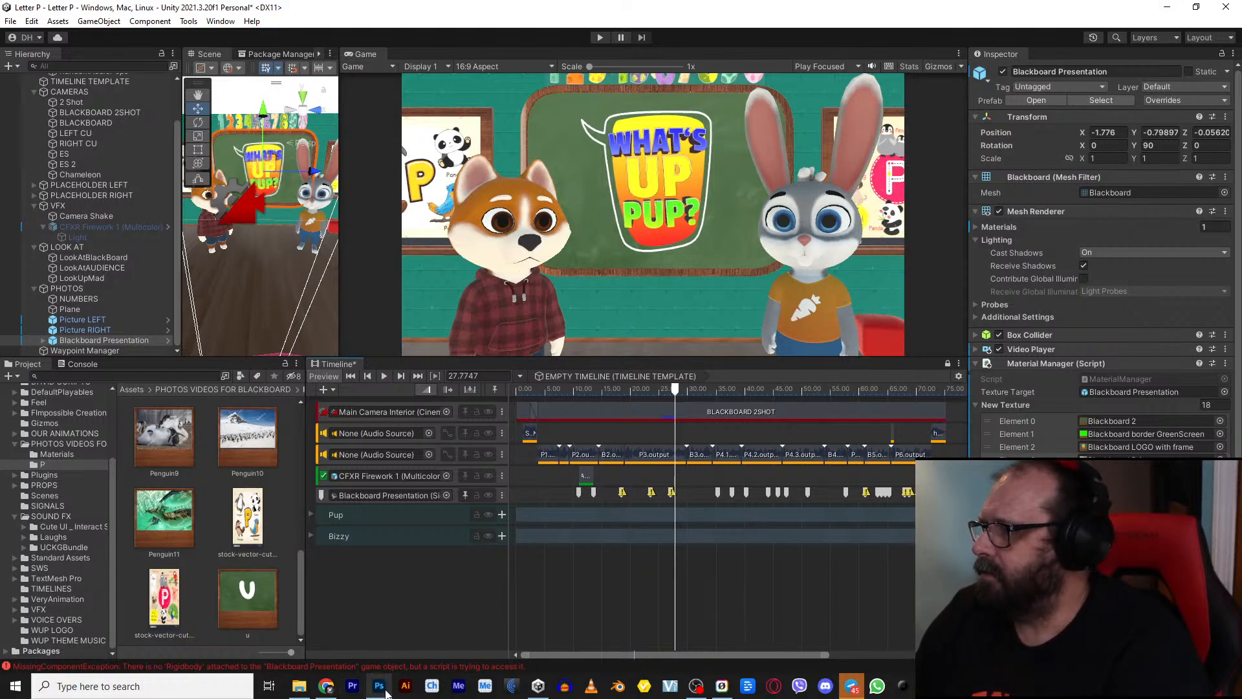
{"action": "left_click_drag", "start_coordinate": [674, 390], "coordinate": [678, 397]}
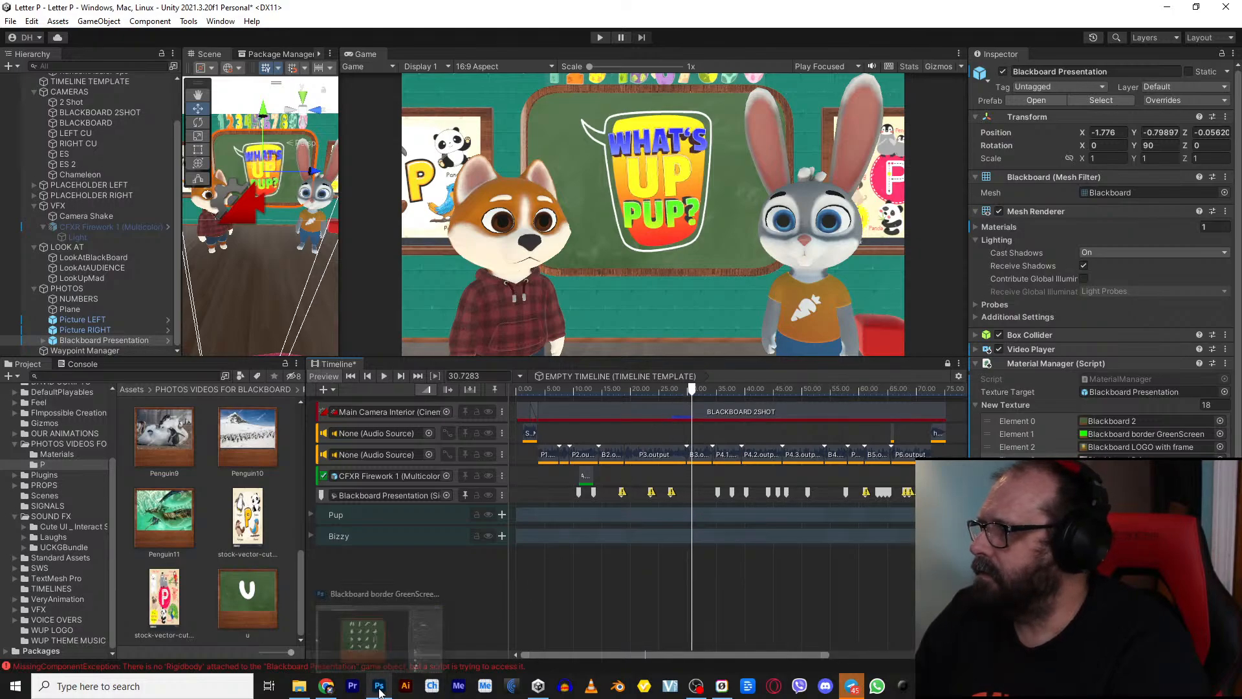
Step: Switch to Chrome and search Shutterstock's images for "penguin feathers"
{"action": "left_click", "coordinate": [325, 690]}
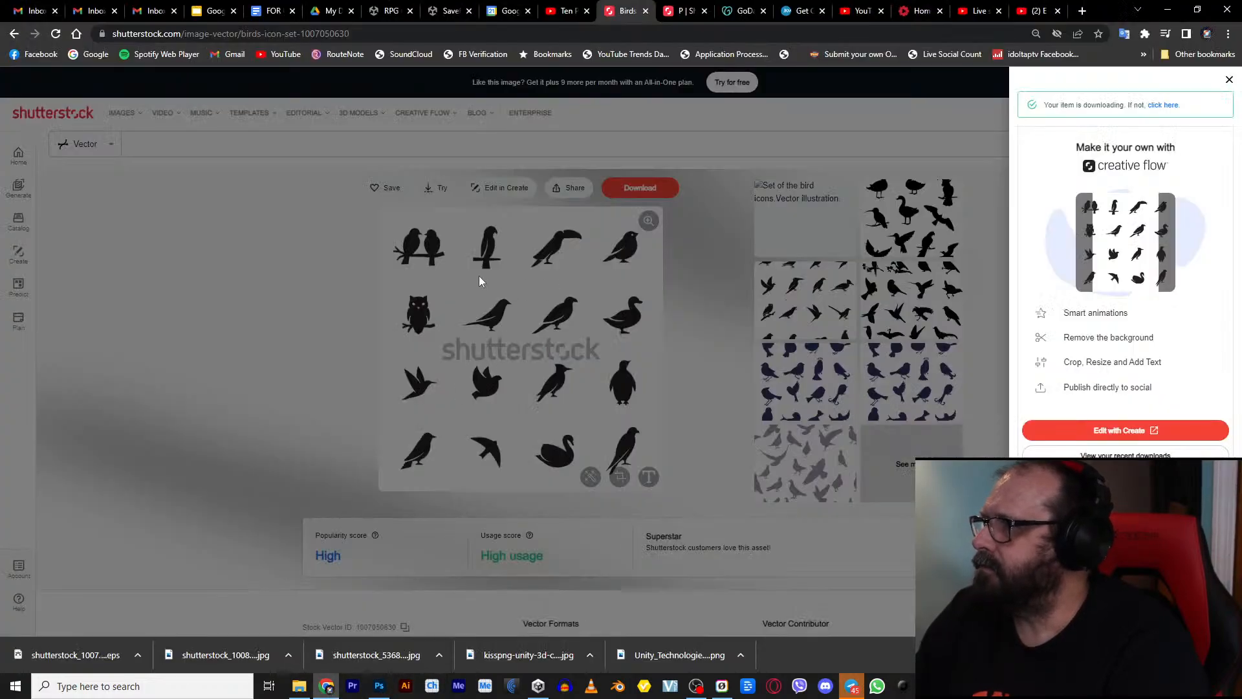
{"action": "left_click", "coordinate": [214, 150]}
{"action": "left_click", "coordinate": [122, 117]}
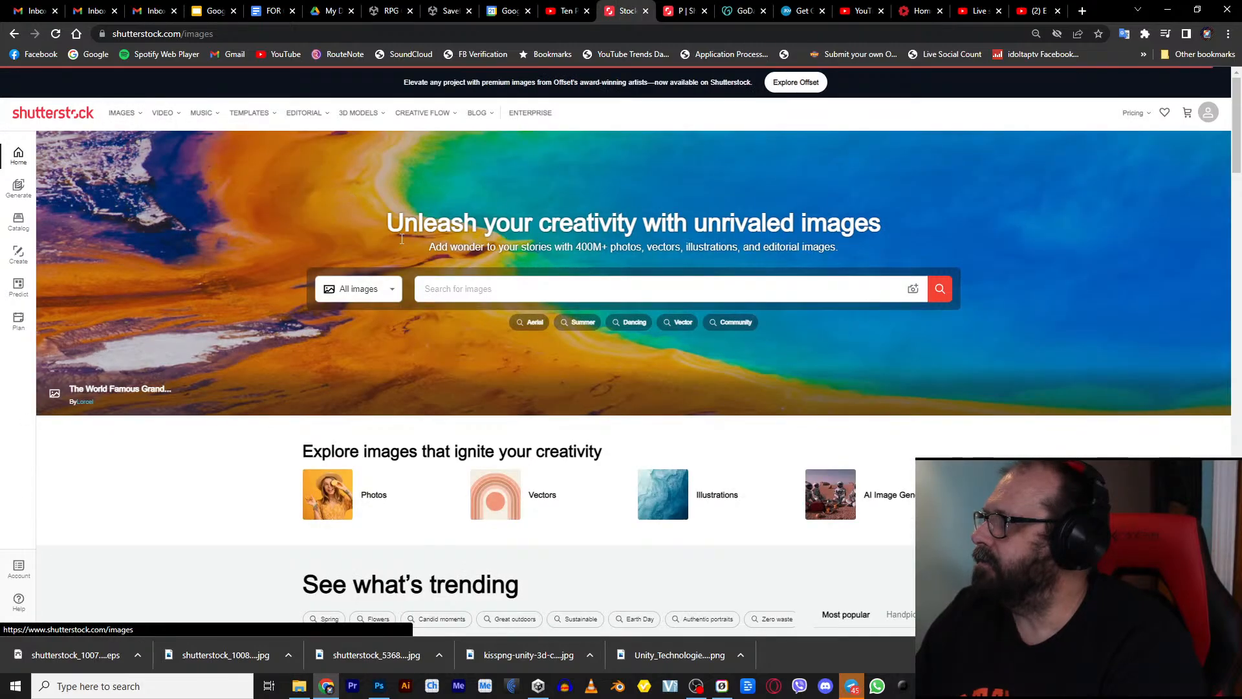
{"action": "left_click", "coordinate": [433, 288]}
{"action": "type", "text": "penguin"}
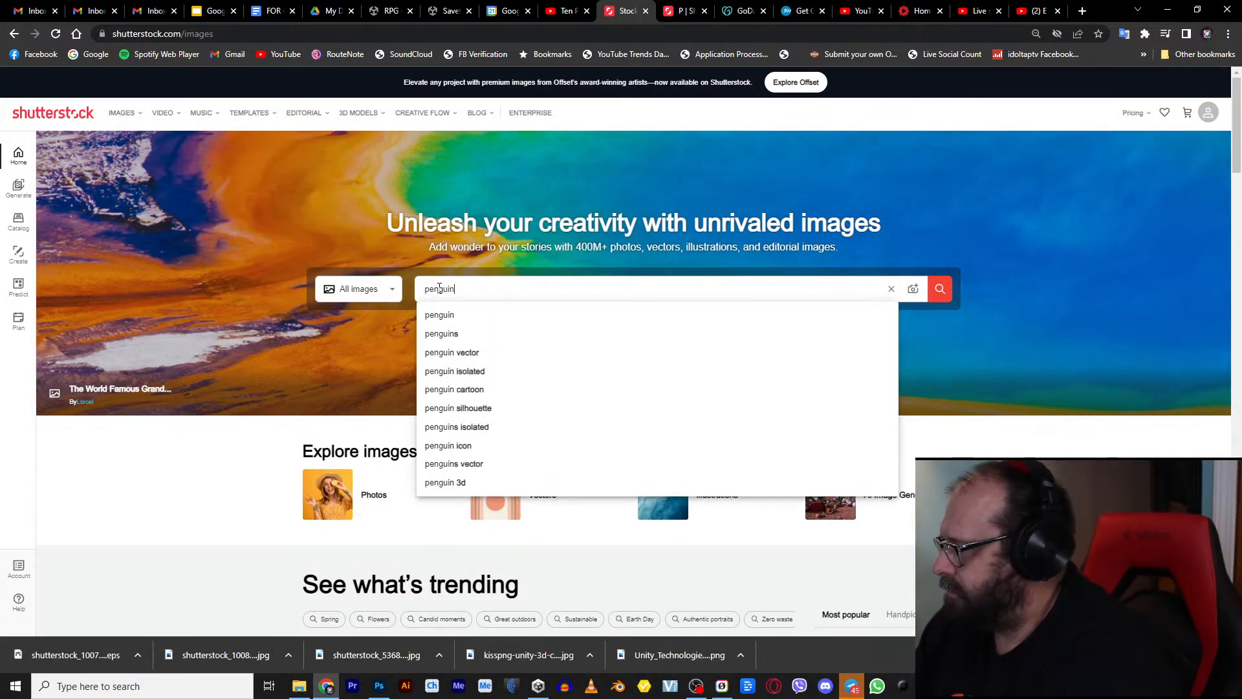
{"action": "type", "text": " f"}
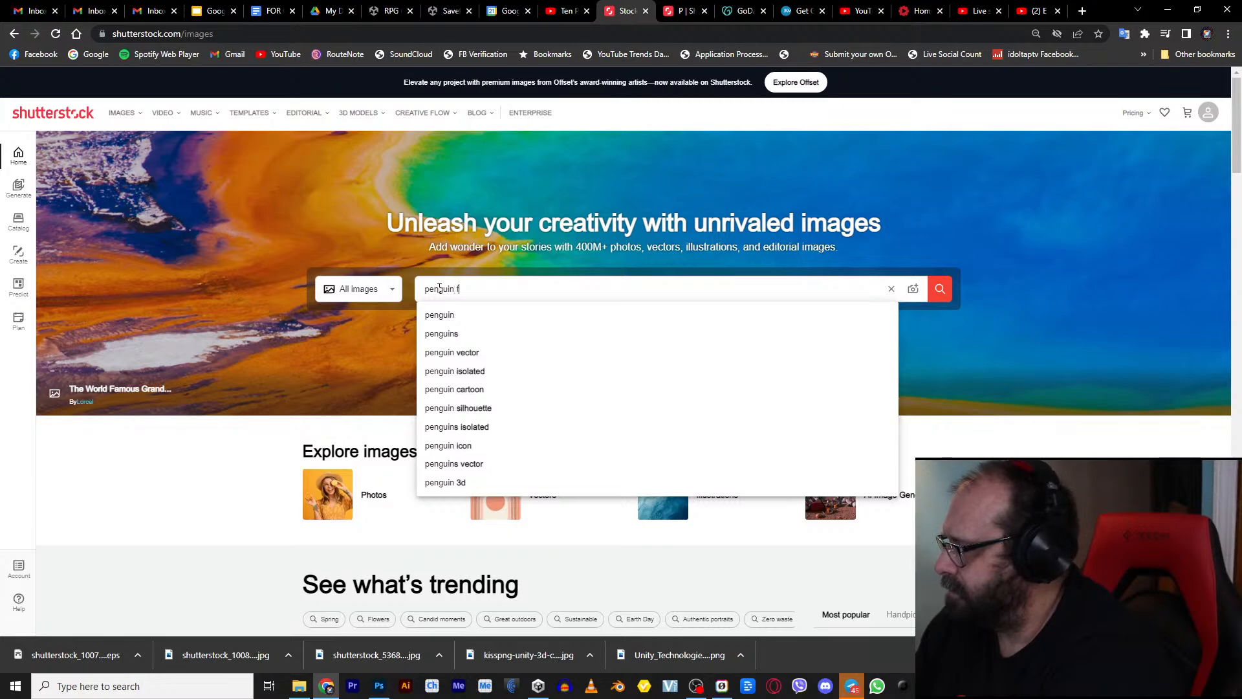
{"action": "type", "text": "eathers"}
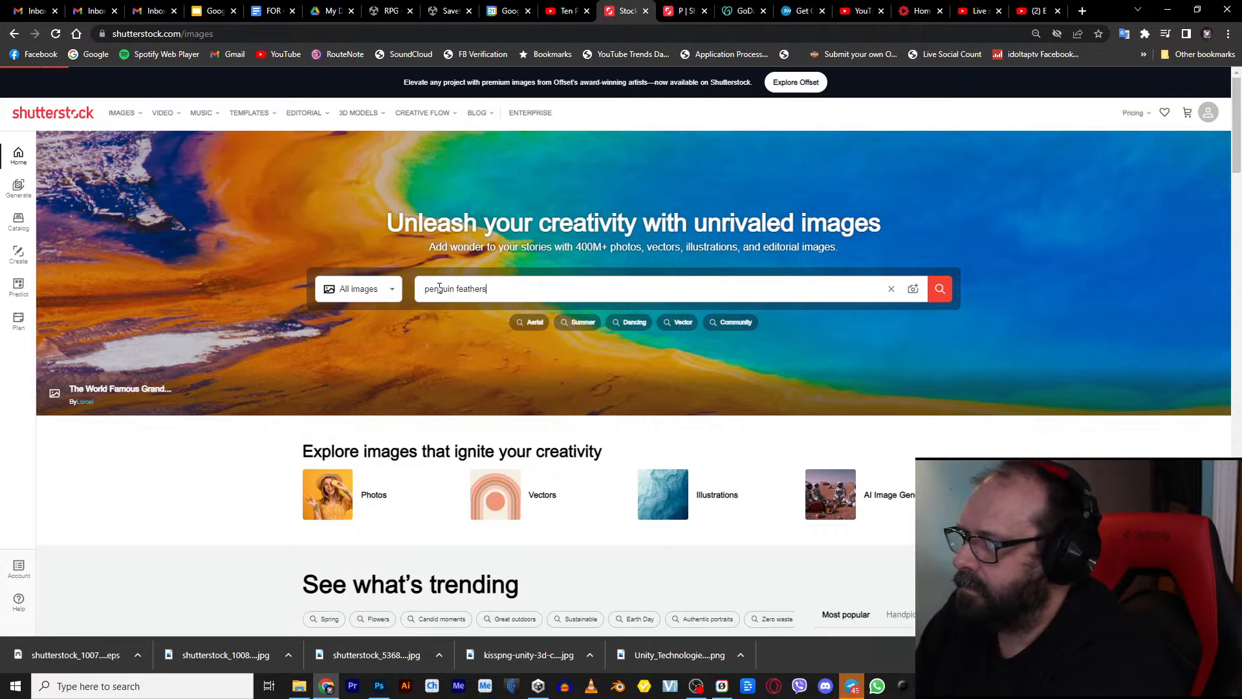
{"action": "key", "text": "Return"}
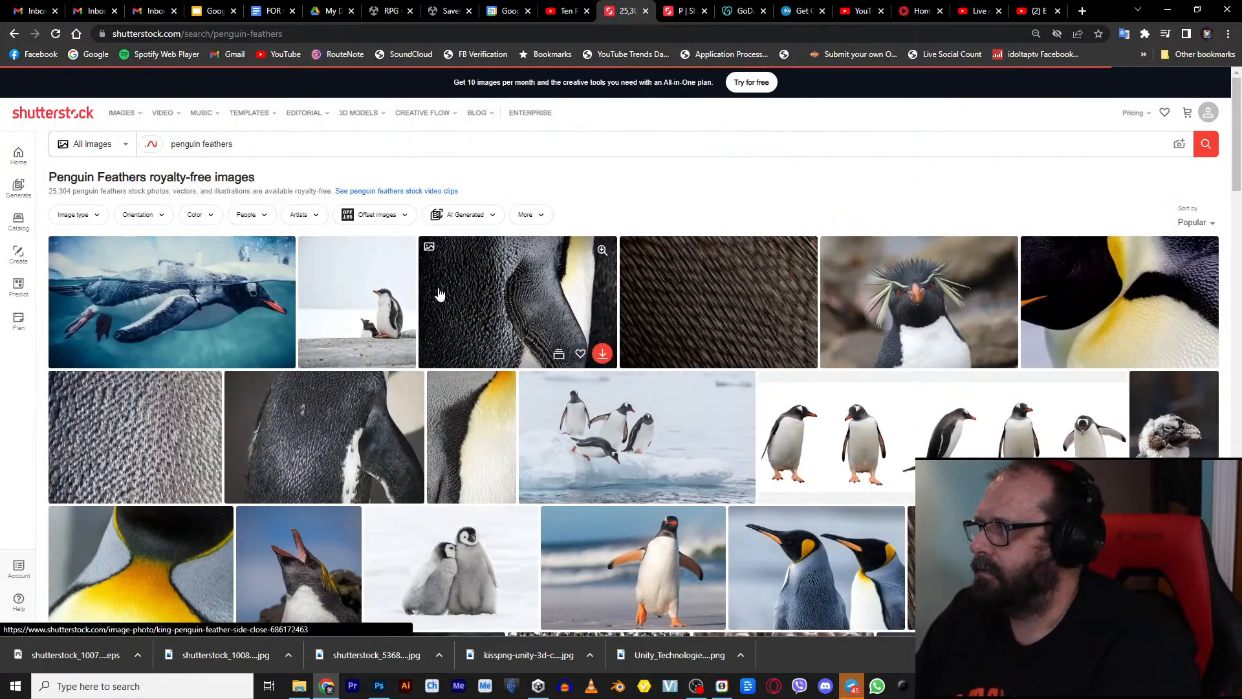
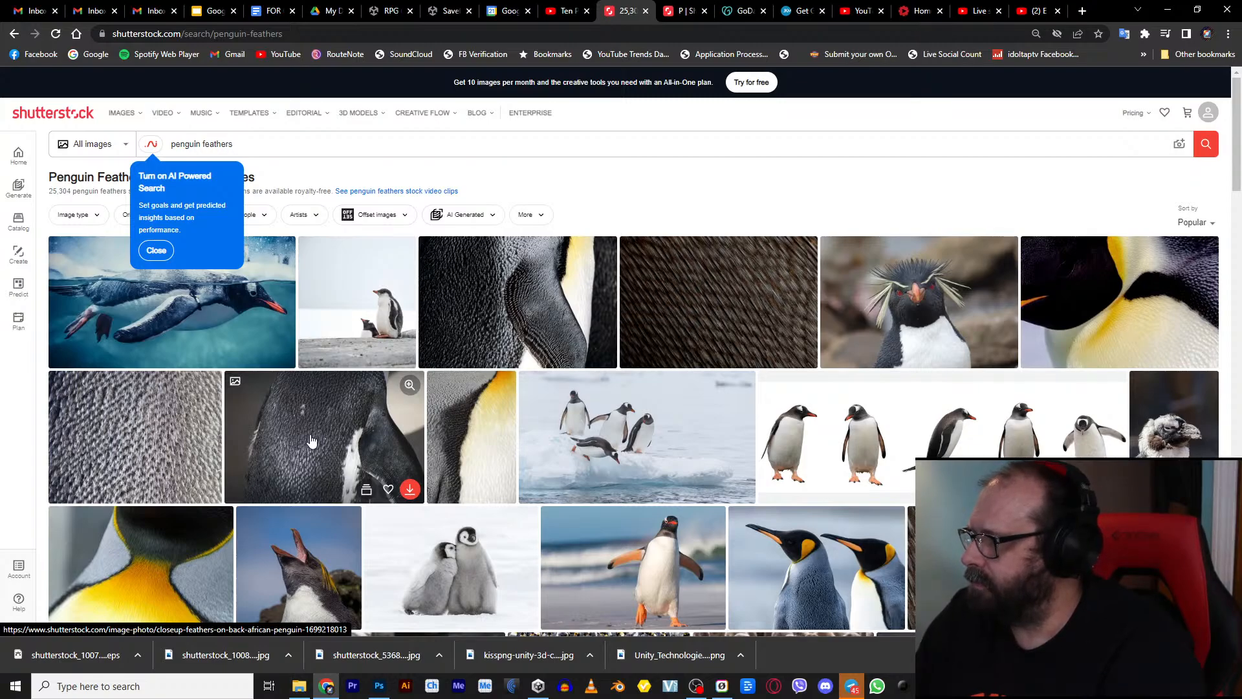
Step: Save the close-up photo of feathers on an African penguin's back to the P collection and return to the search results
{"action": "left_click", "coordinate": [309, 444]}
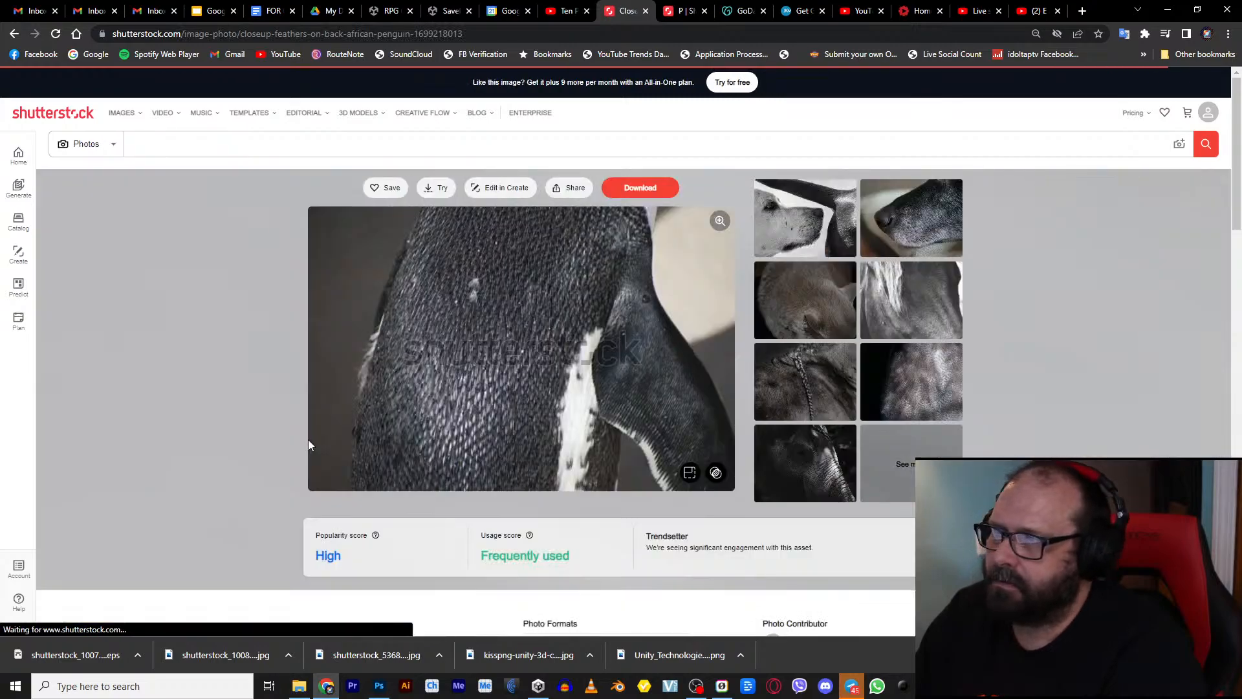
{"action": "left_click", "coordinate": [388, 188]}
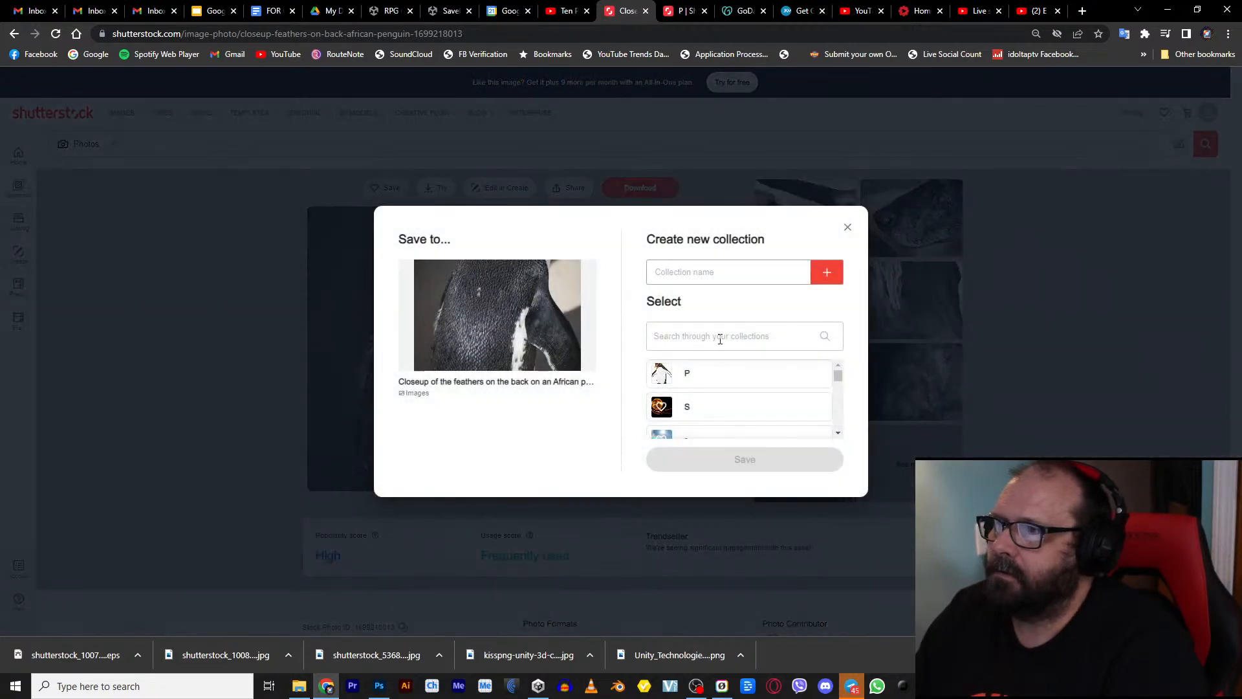
{"action": "left_click", "coordinate": [693, 374]}
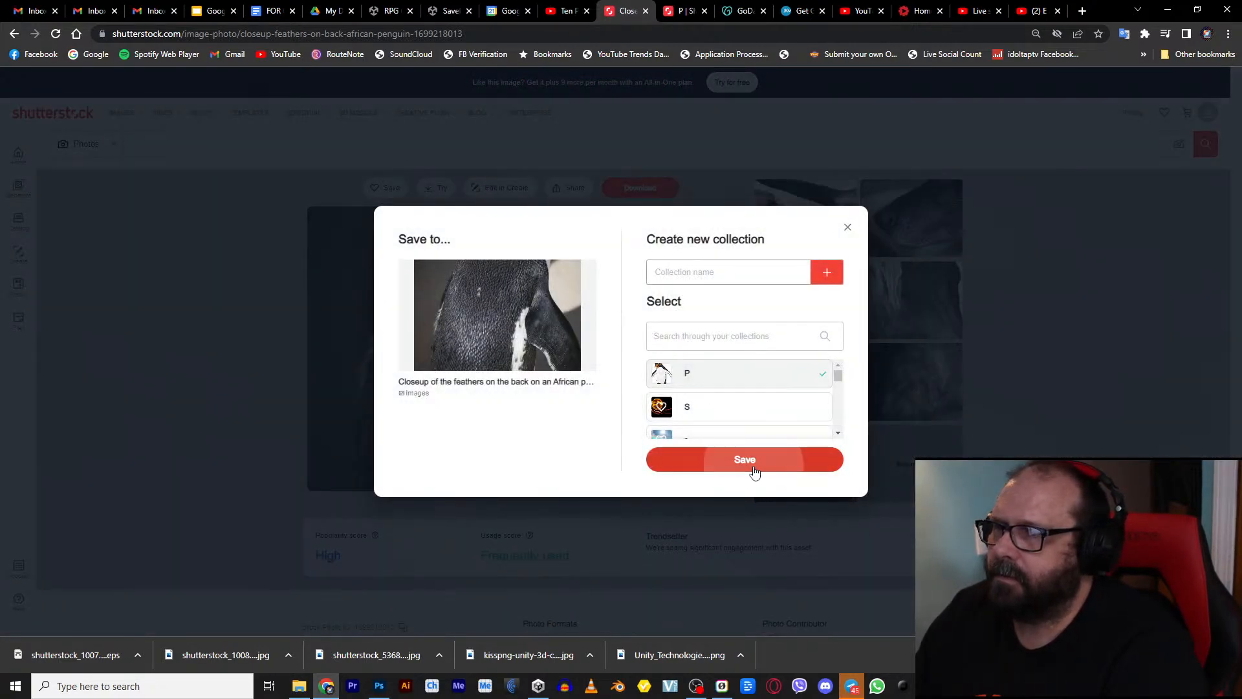
{"action": "left_click", "coordinate": [753, 467]}
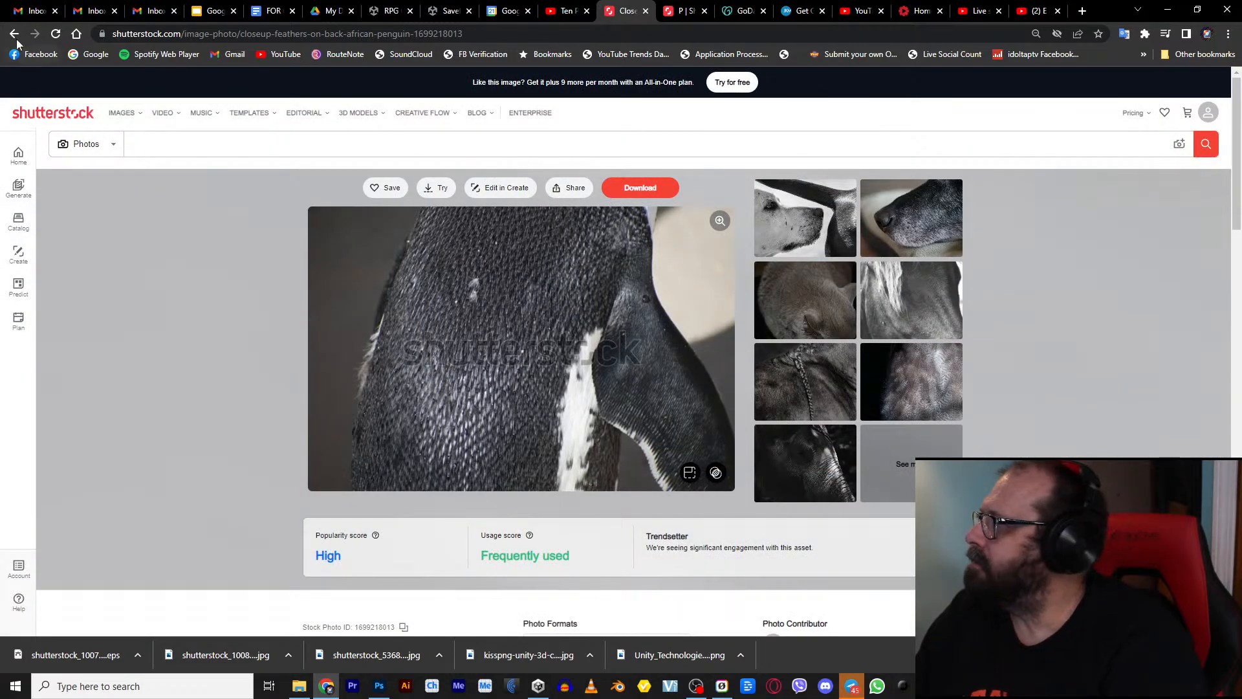
{"action": "left_click", "coordinate": [14, 34]}
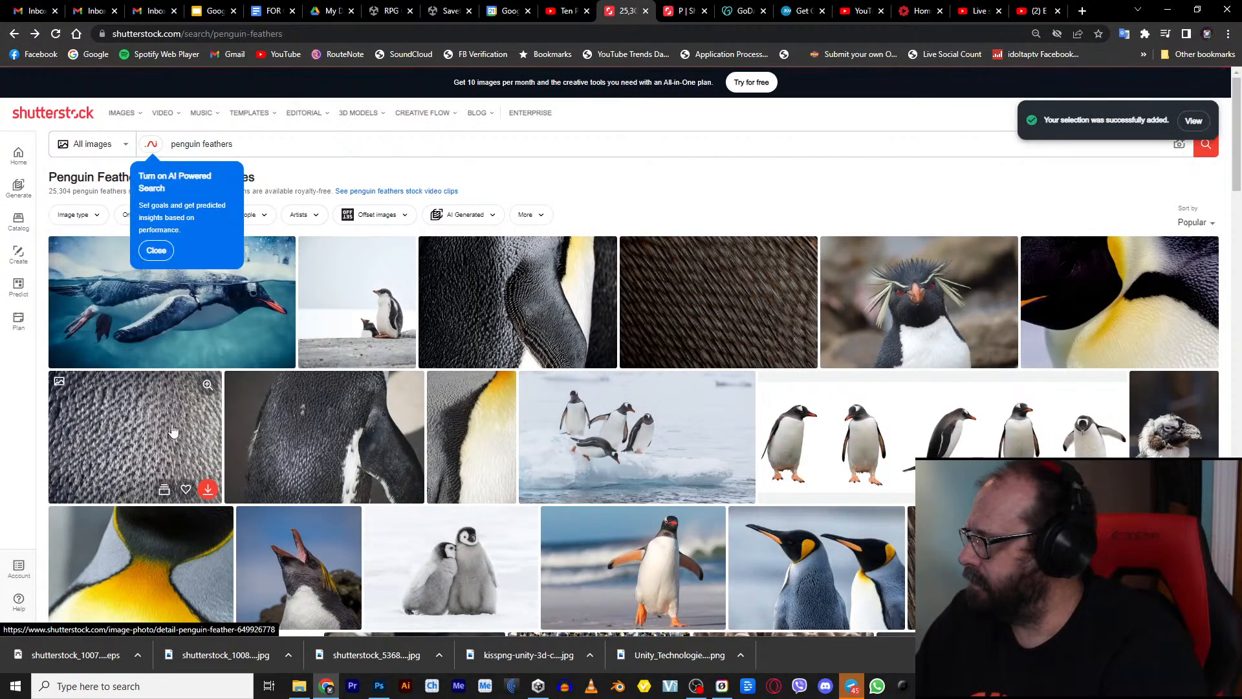
Step: Preview the gentoo penguin swimming photo and a similar aquarium penguin photo, and return to the penguin feathers results
{"action": "left_click", "coordinate": [182, 296]}
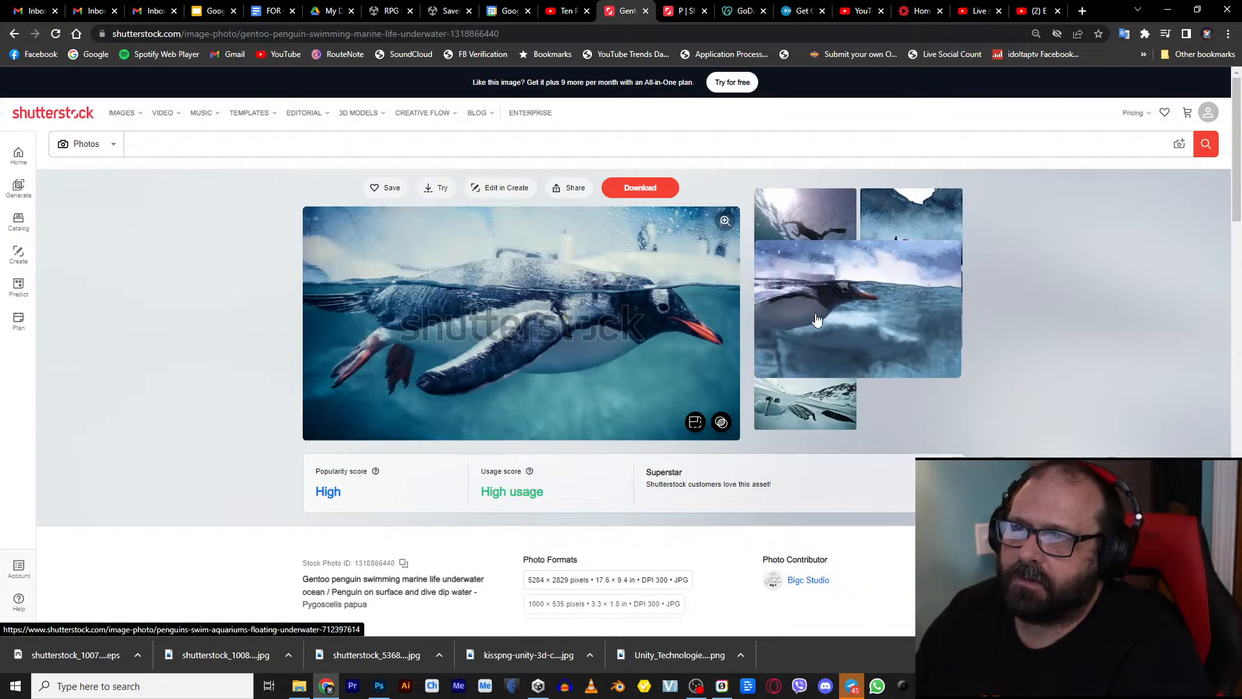
{"action": "left_click", "coordinate": [839, 311]}
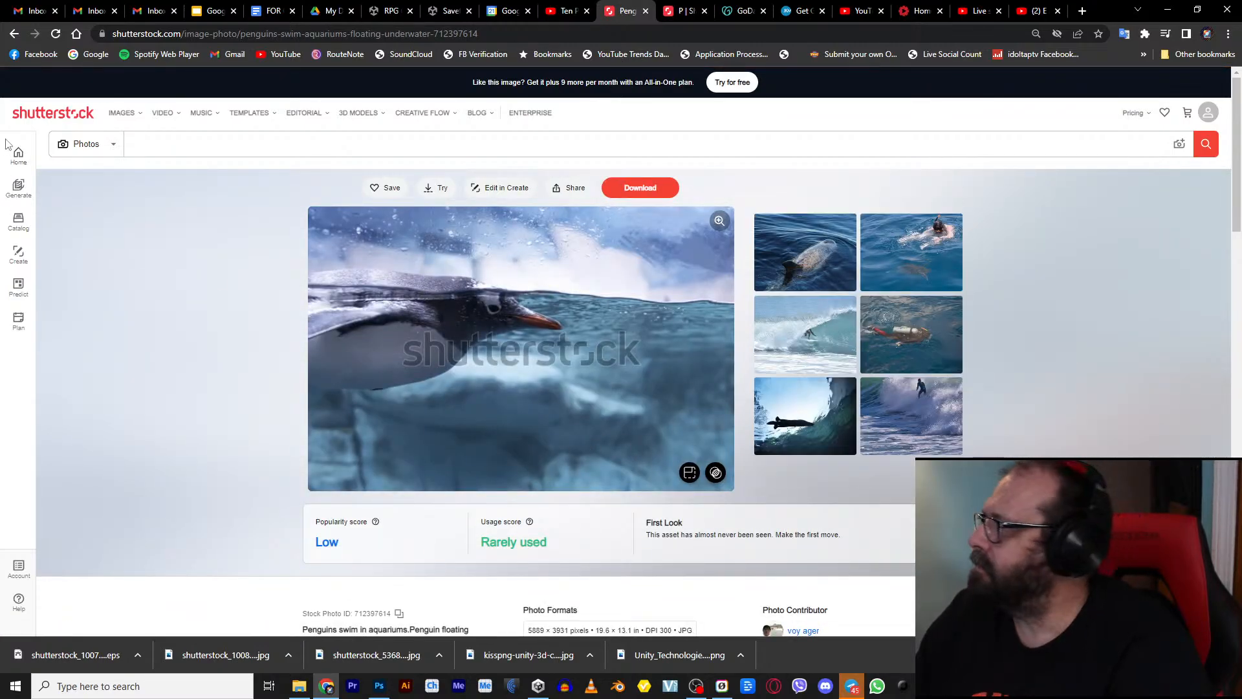
{"action": "left_click", "coordinate": [11, 36]}
{"action": "left_click", "coordinate": [13, 35]}
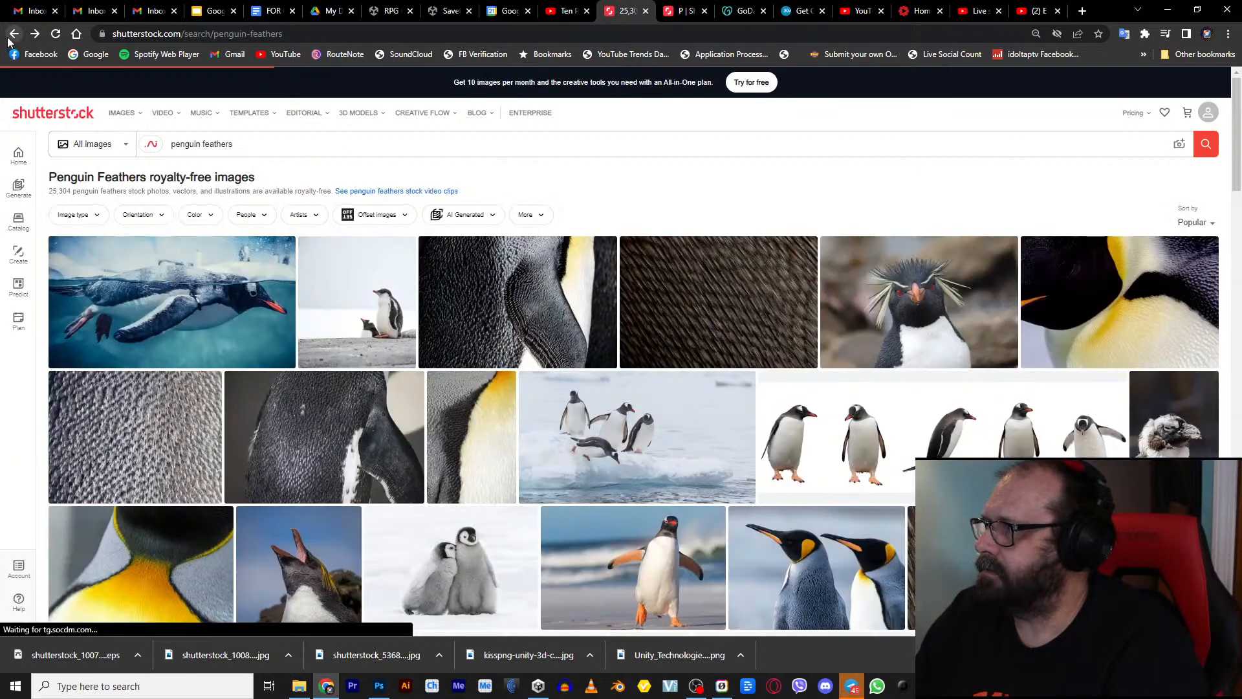
Step: Browse the penguin feathers results for a suitable picture, previewing the photo of the gentoo penguin swimming toward the camera
{"action": "scroll", "coordinate": [582, 382], "scroll_direction": "down", "scroll_amount": 5}
{"action": "scroll", "coordinate": [597, 392], "scroll_direction": "down", "scroll_amount": 4}
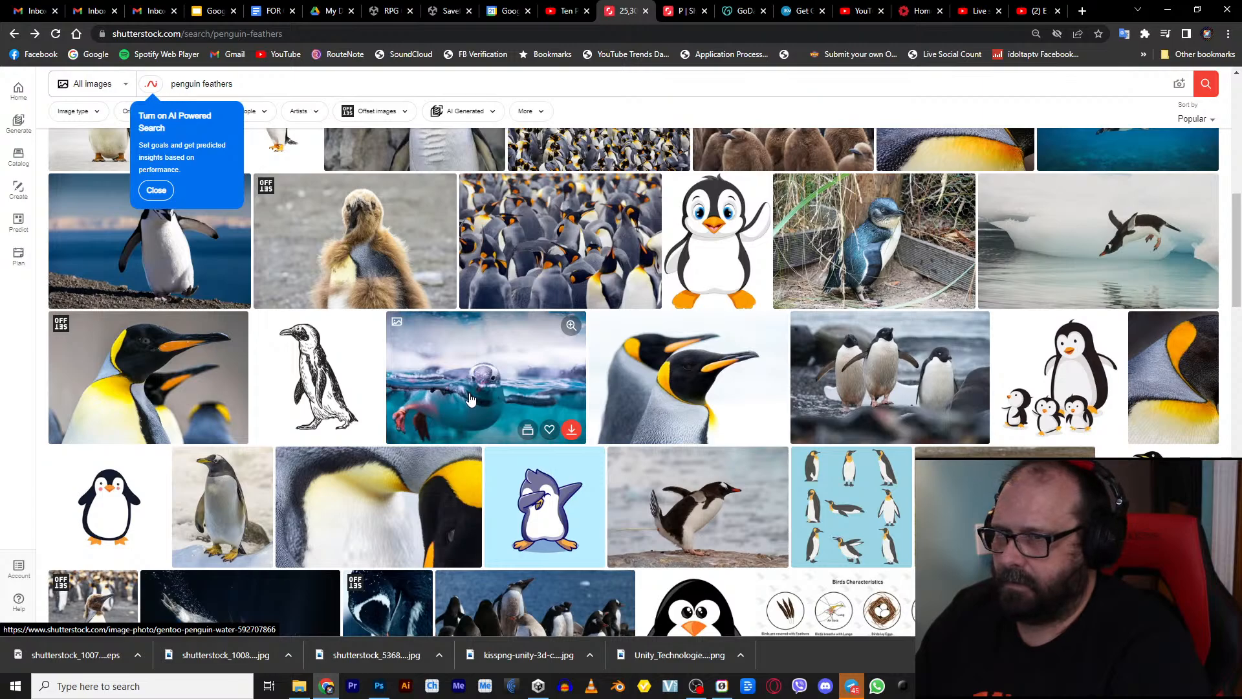
{"action": "scroll", "coordinate": [470, 399], "scroll_direction": "down", "scroll_amount": 4}
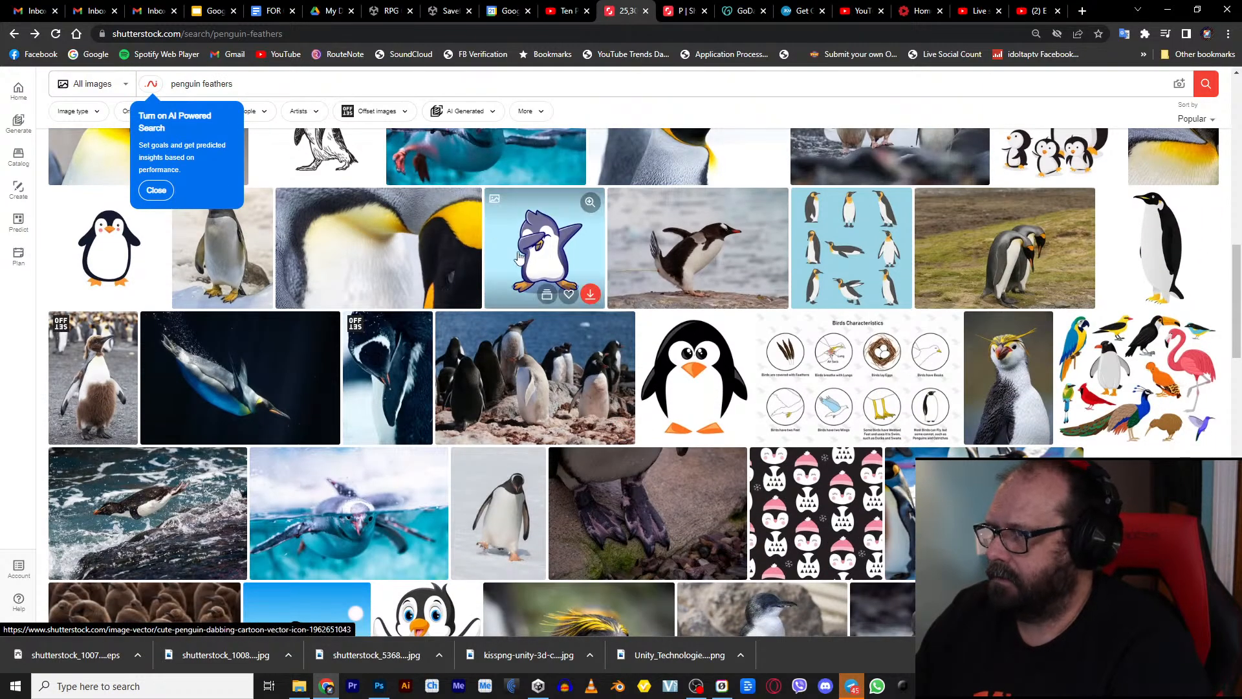
{"action": "left_click", "coordinate": [369, 528]}
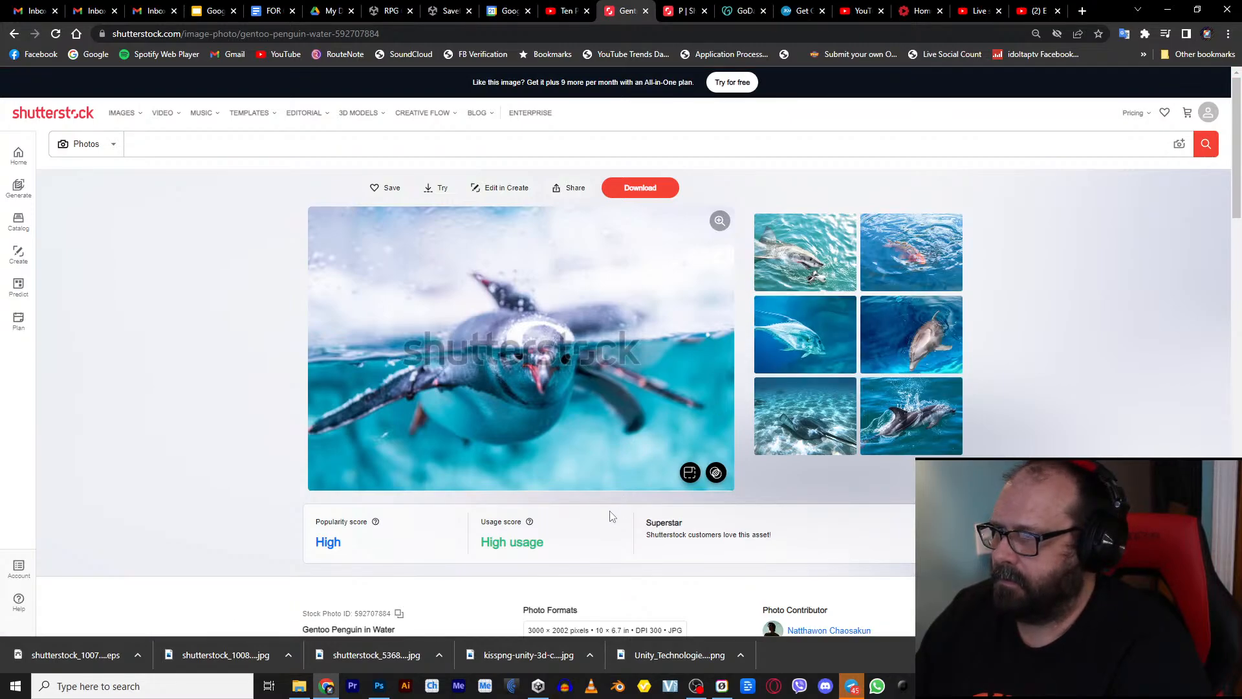
{"action": "left_click", "coordinate": [14, 34]}
{"action": "scroll", "coordinate": [172, 265], "scroll_direction": "down", "scroll_amount": 4}
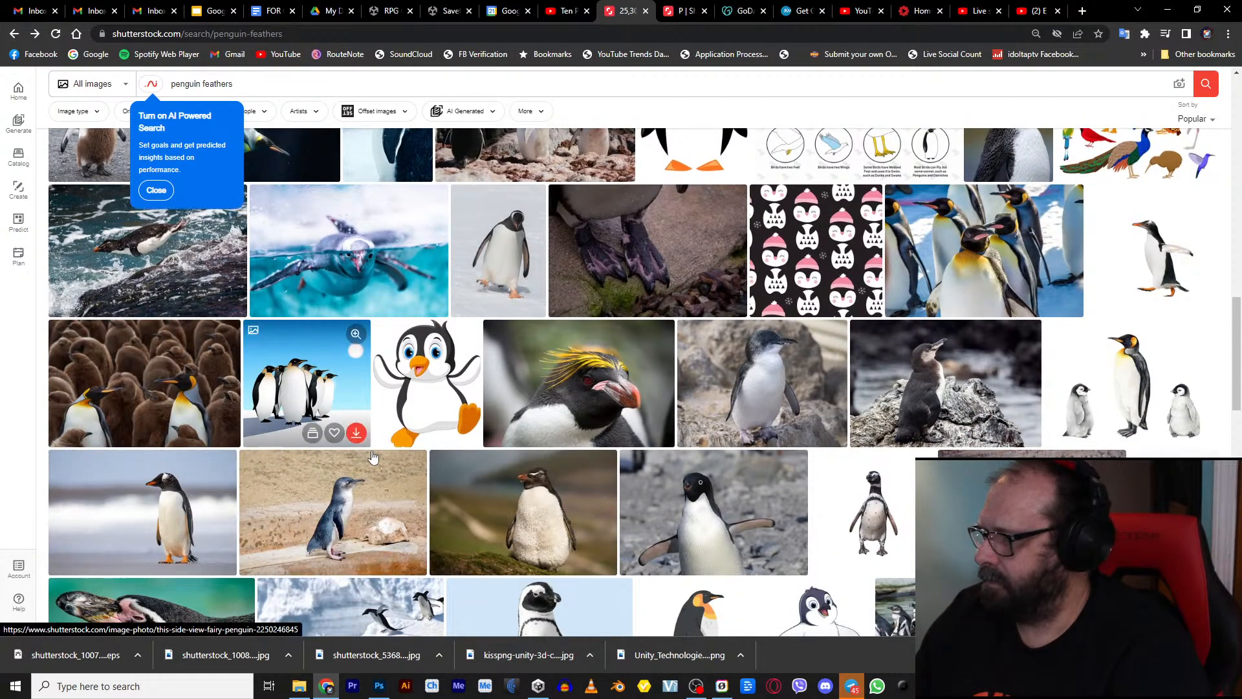
{"action": "scroll", "coordinate": [555, 406], "scroll_direction": "down", "scroll_amount": 4}
{"action": "scroll", "coordinate": [555, 417], "scroll_direction": "down", "scroll_amount": 5}
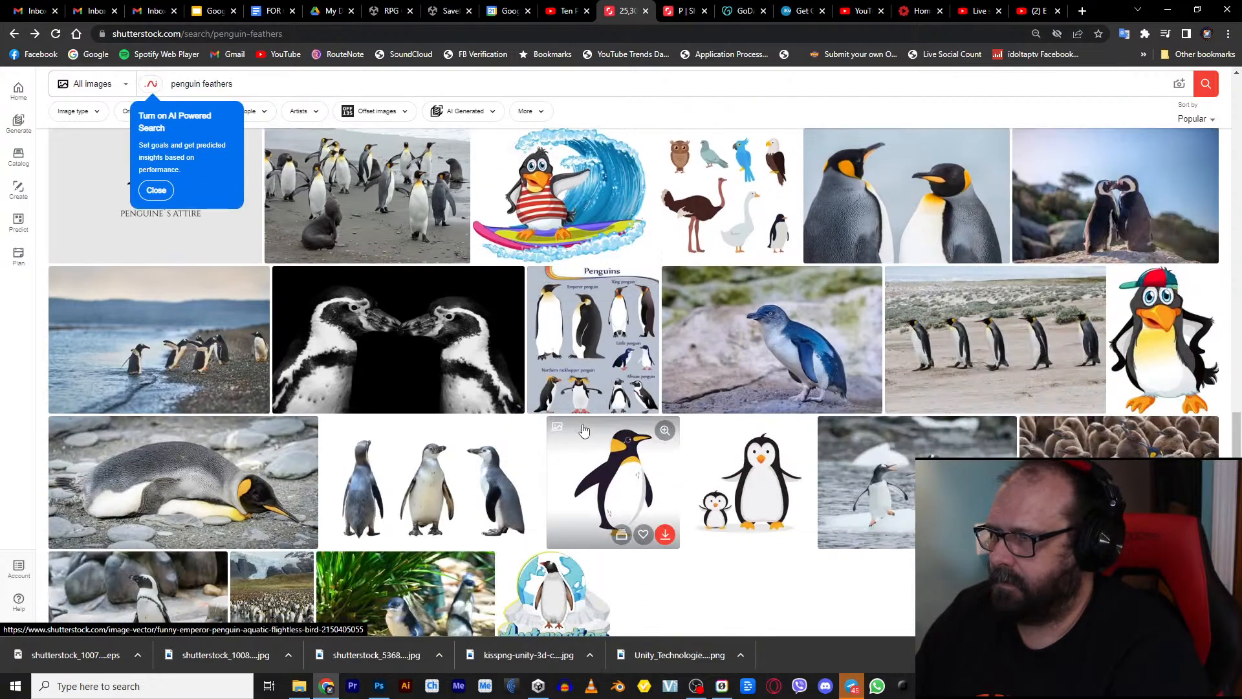
{"action": "scroll", "coordinate": [608, 513], "scroll_direction": "down", "scroll_amount": 5}
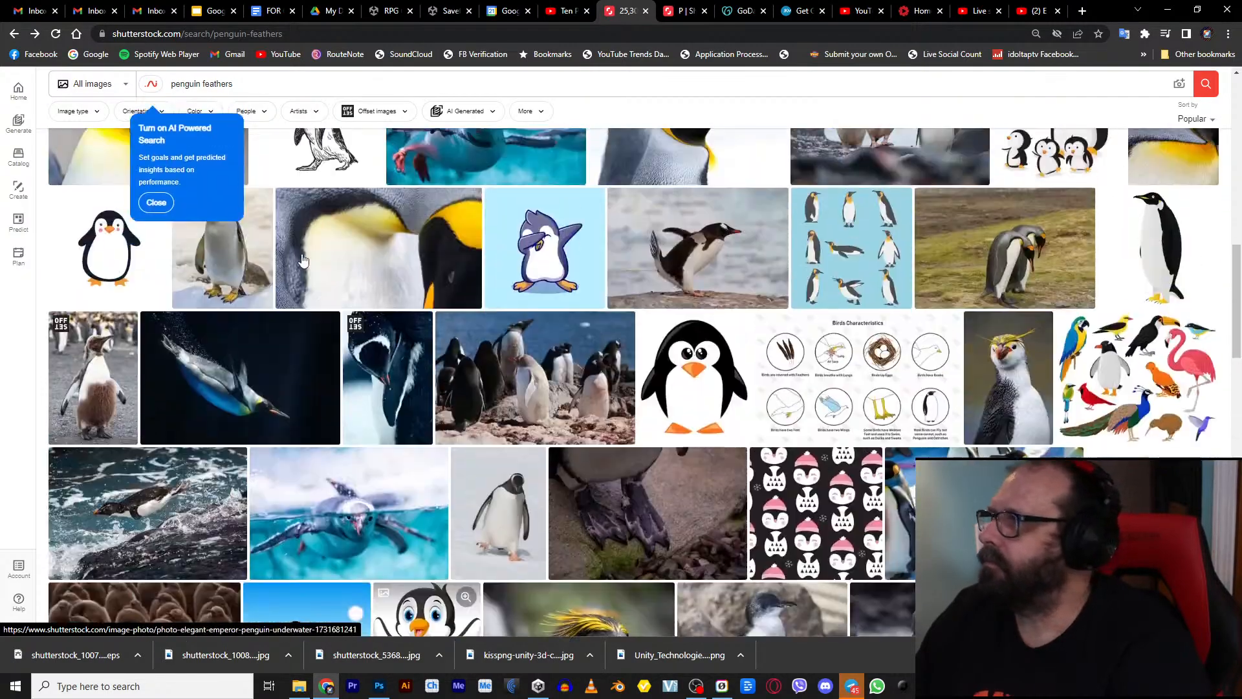
Step: Change the image search to "penguin swimming"
{"action": "double_click", "coordinate": [206, 84]}
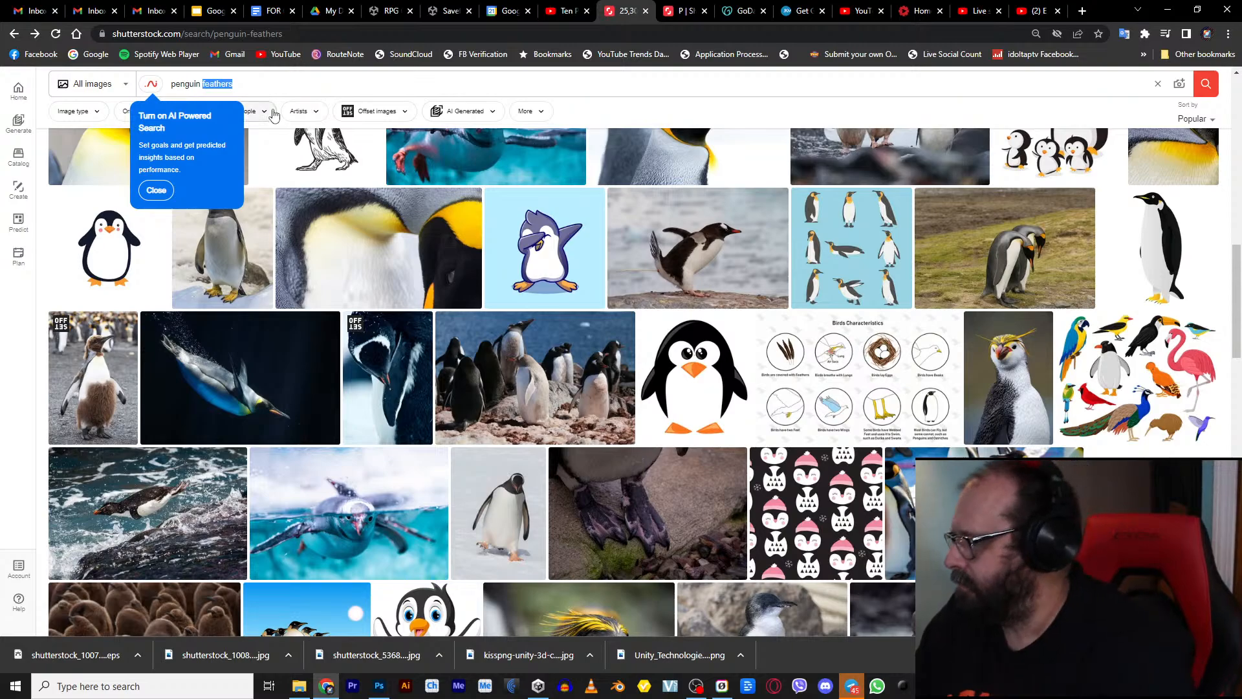
{"action": "type", "text": "swim"}
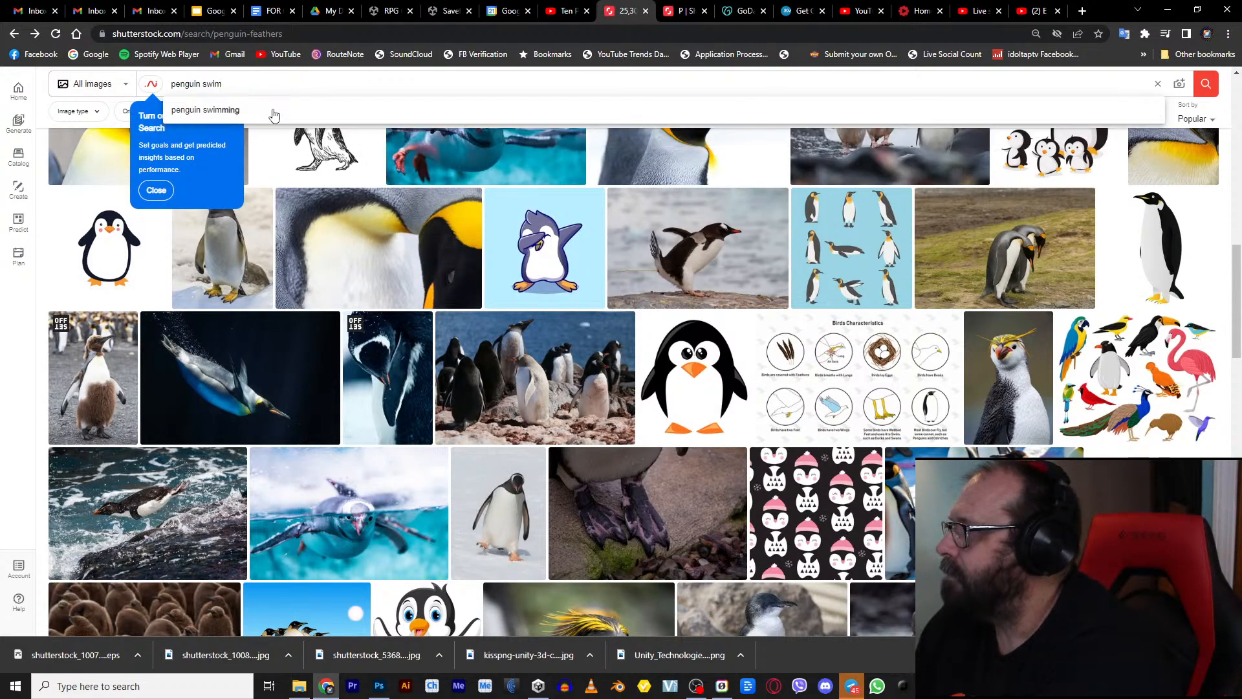
{"action": "left_click", "coordinate": [274, 113]}
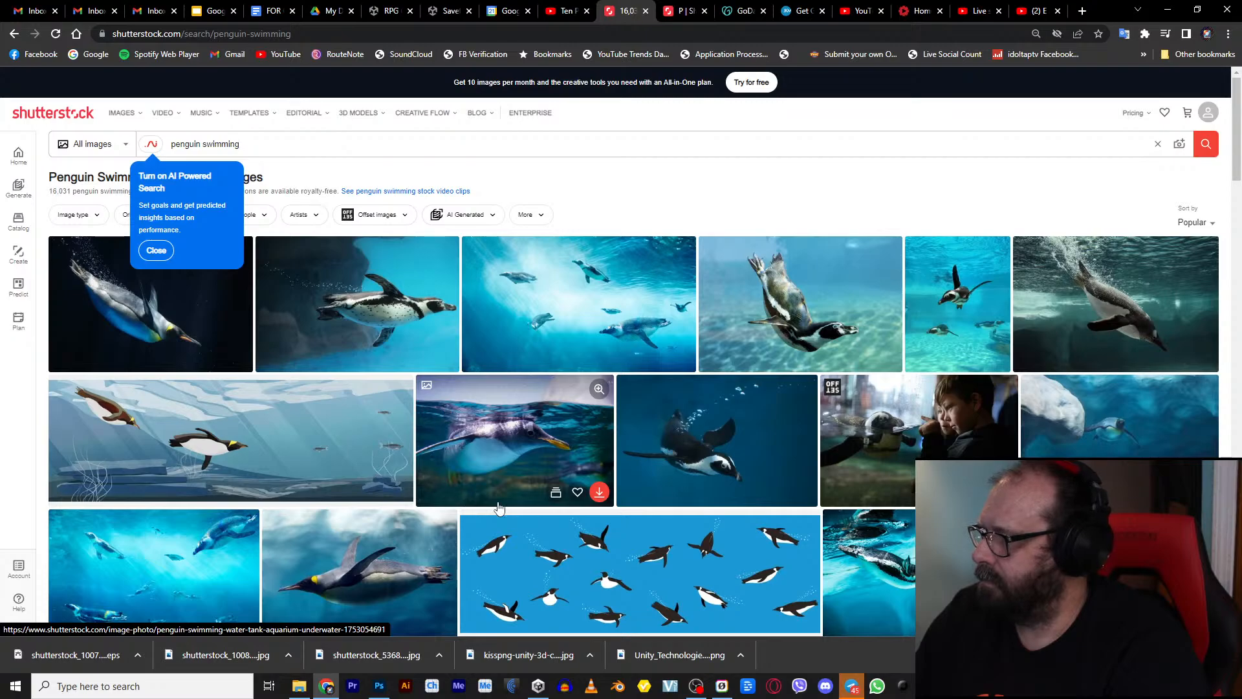
Step: Examine the penguin swimming results for a clear underwater photo of a penguin
{"action": "scroll", "coordinate": [585, 493], "scroll_direction": "down", "scroll_amount": 1}
{"action": "scroll", "coordinate": [584, 493], "scroll_direction": "down", "scroll_amount": 2}
{"action": "scroll", "coordinate": [621, 495], "scroll_direction": "down", "scroll_amount": 2}
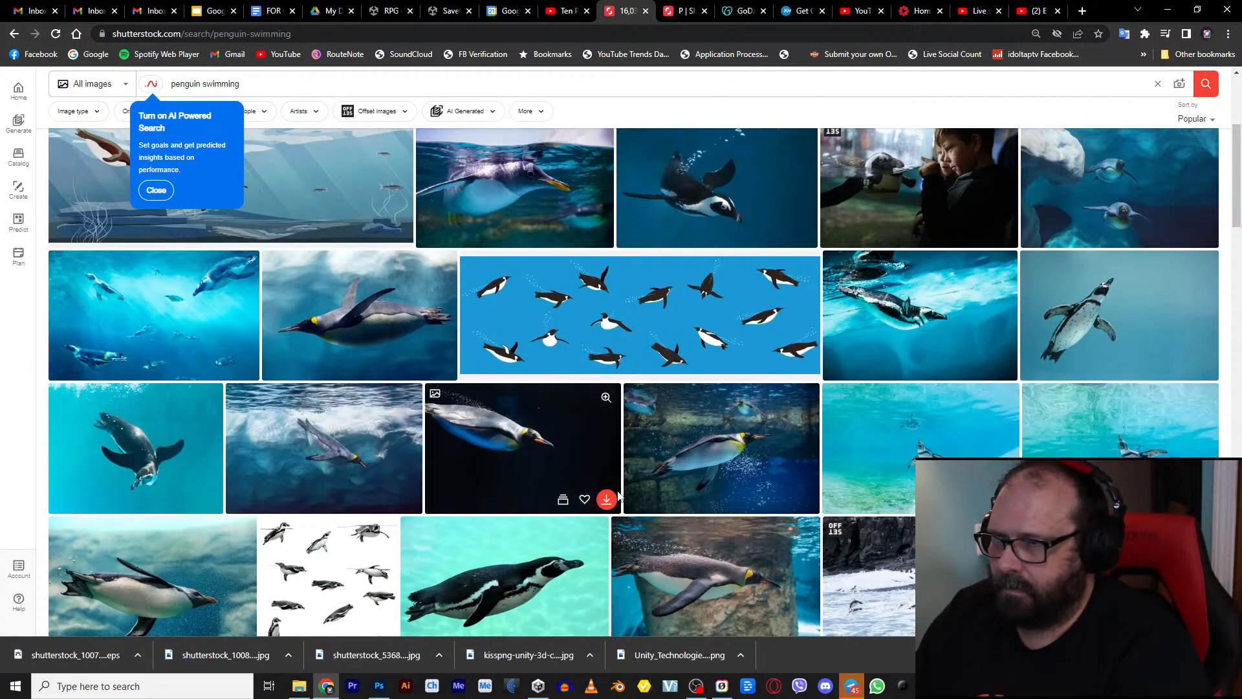
{"action": "scroll", "coordinate": [621, 495], "scroll_direction": "down", "scroll_amount": 3}
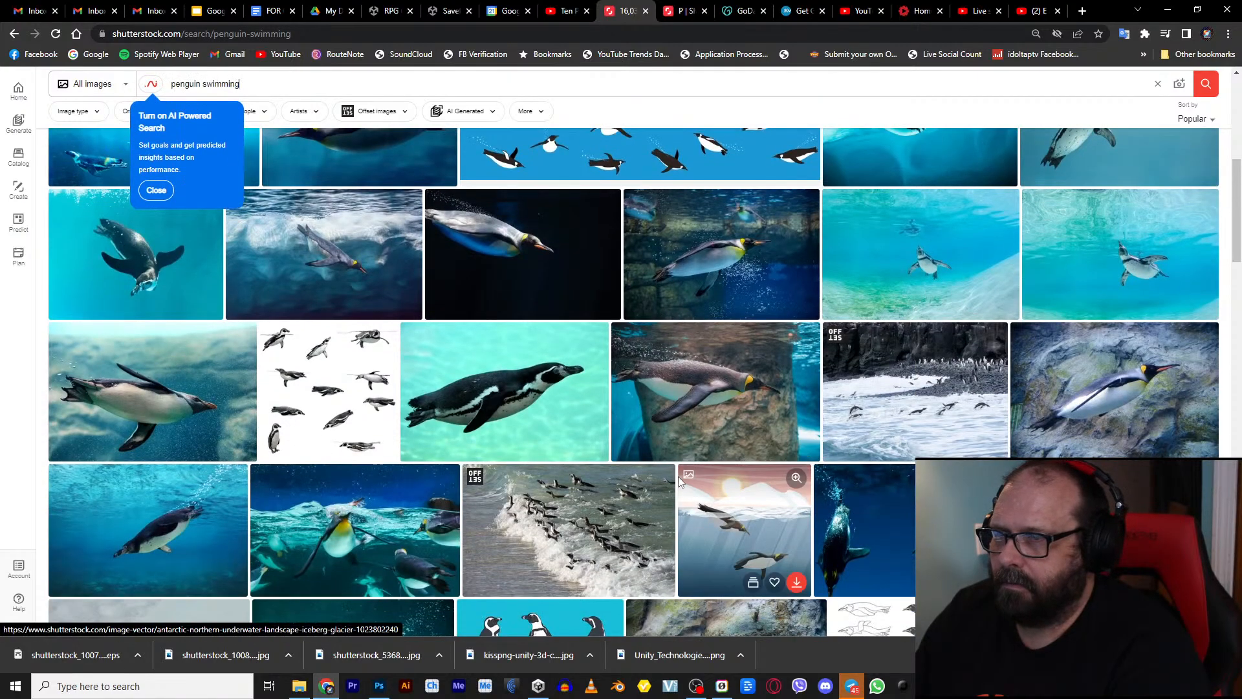
{"action": "scroll", "coordinate": [377, 460], "scroll_direction": "down", "scroll_amount": 2}
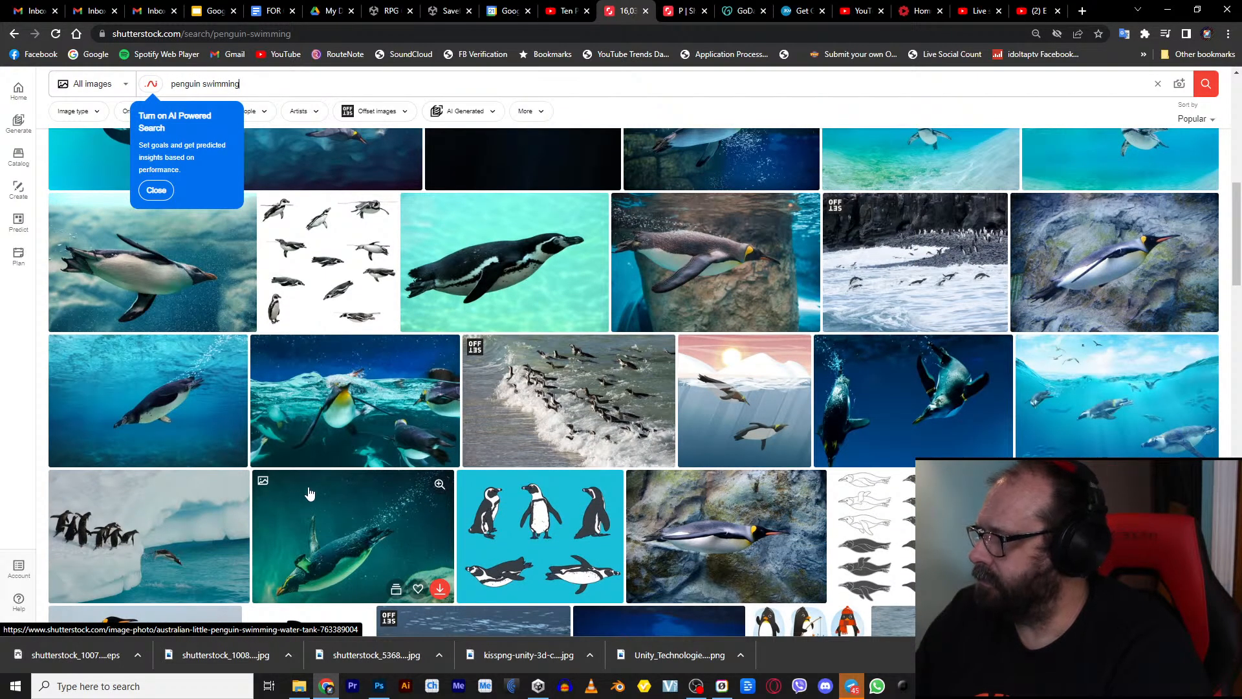
{"action": "scroll", "coordinate": [417, 505], "scroll_direction": "down", "scroll_amount": 3}
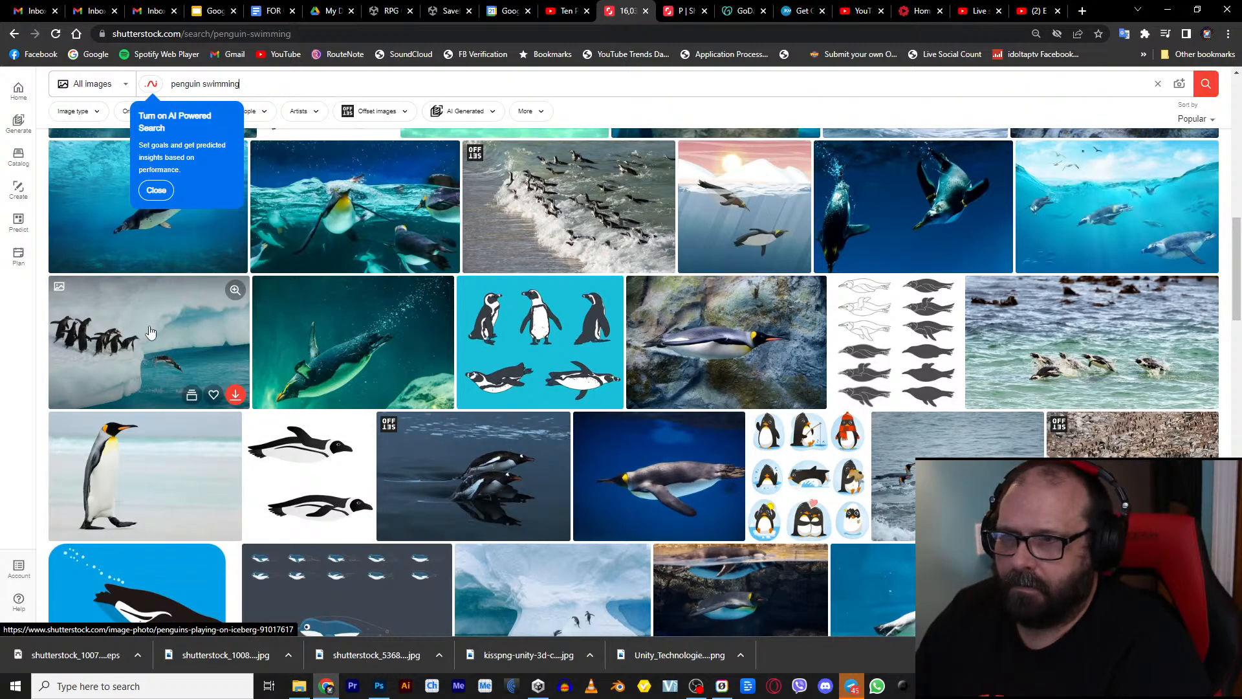
{"action": "scroll", "coordinate": [164, 342], "scroll_direction": "down", "scroll_amount": 5}
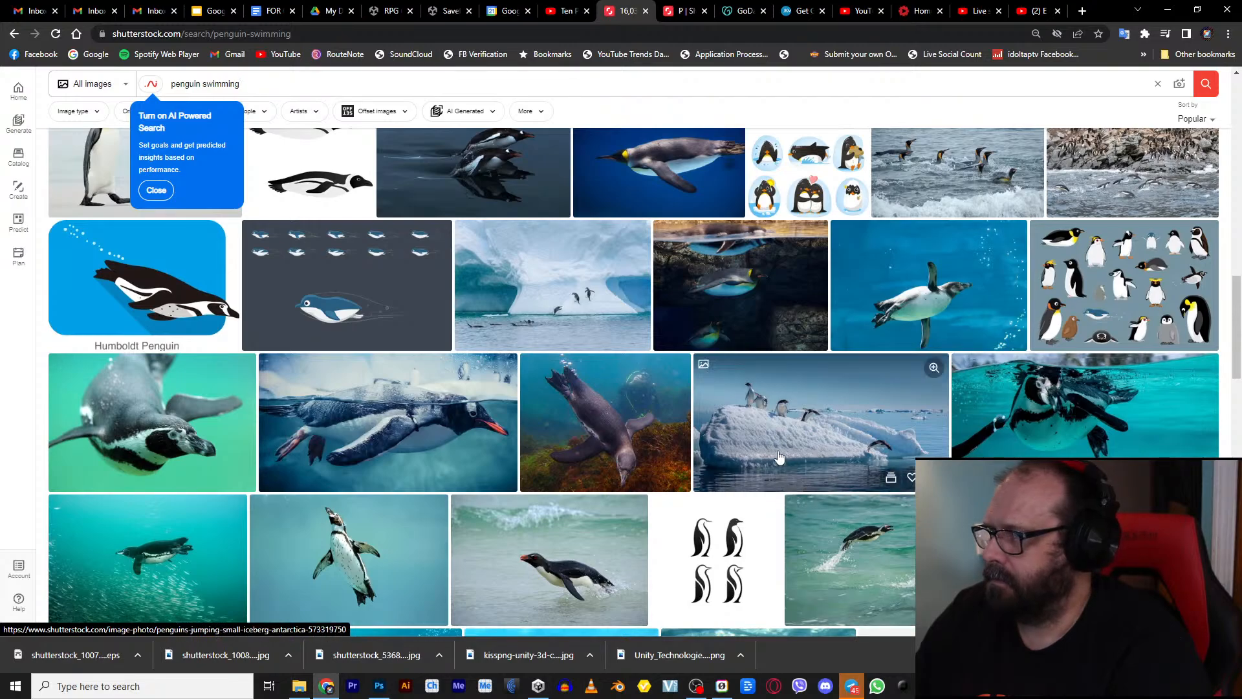
{"action": "scroll", "coordinate": [424, 423], "scroll_direction": "down", "scroll_amount": 3}
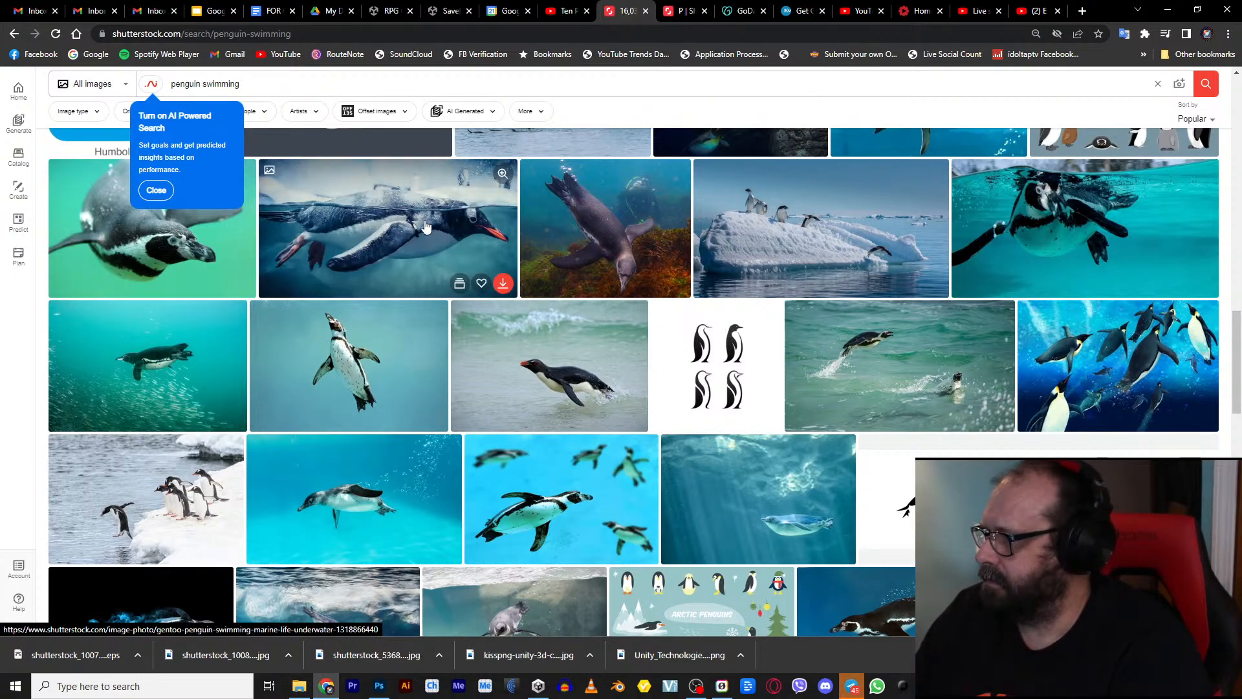
{"action": "scroll", "coordinate": [425, 226], "scroll_direction": "down", "scroll_amount": 2}
{"action": "scroll", "coordinate": [423, 247], "scroll_direction": "up", "scroll_amount": 2}
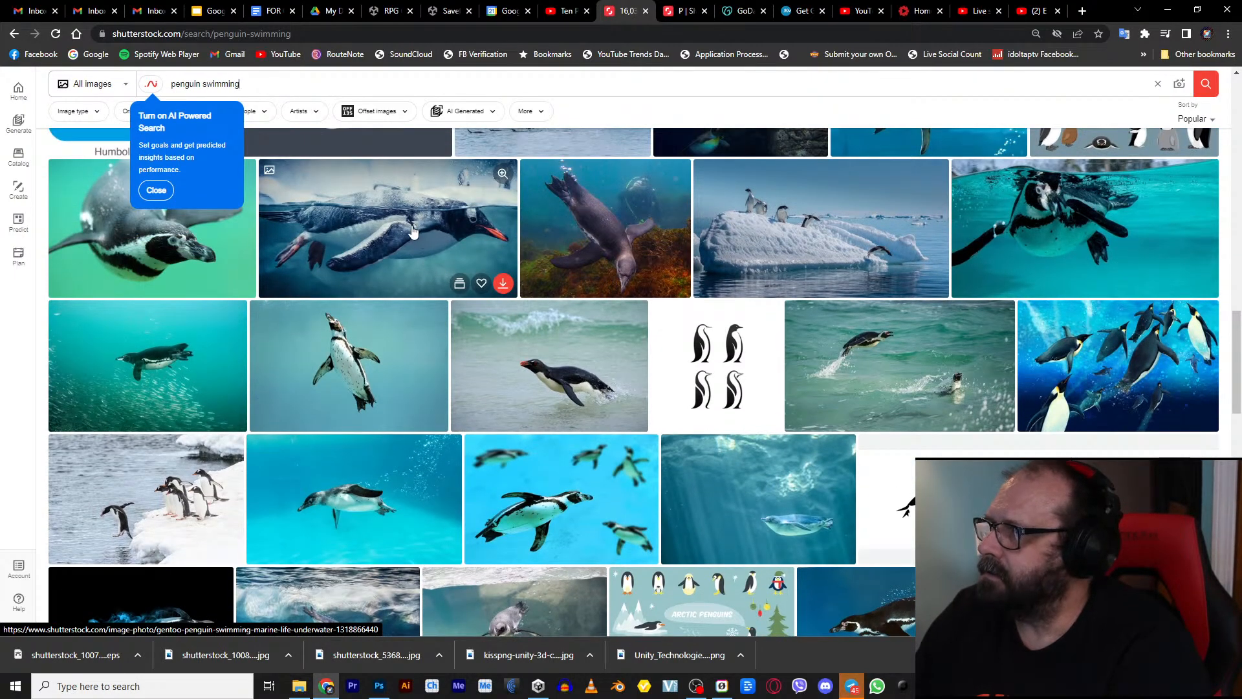
{"action": "scroll", "coordinate": [362, 373], "scroll_direction": "down", "scroll_amount": 2}
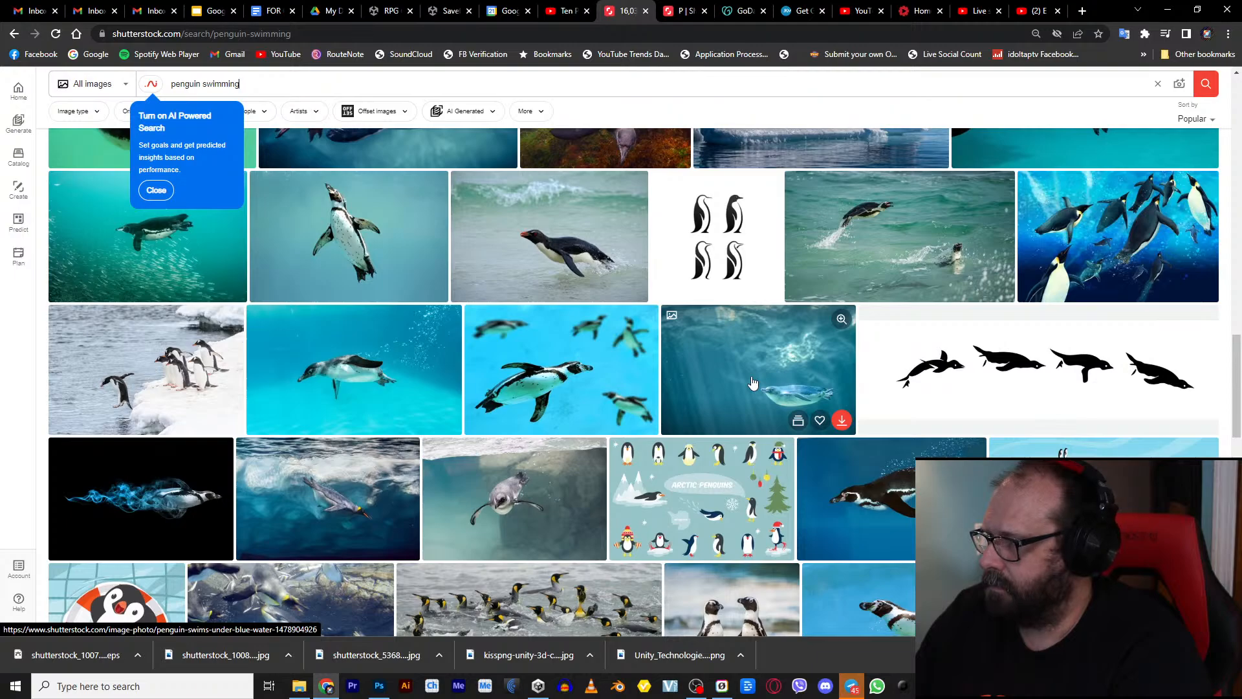
Step: Preview the photo of a penguin swimming under blue water, and open the Humboldt penguin swimming photo from the results
{"action": "left_click", "coordinate": [749, 383]}
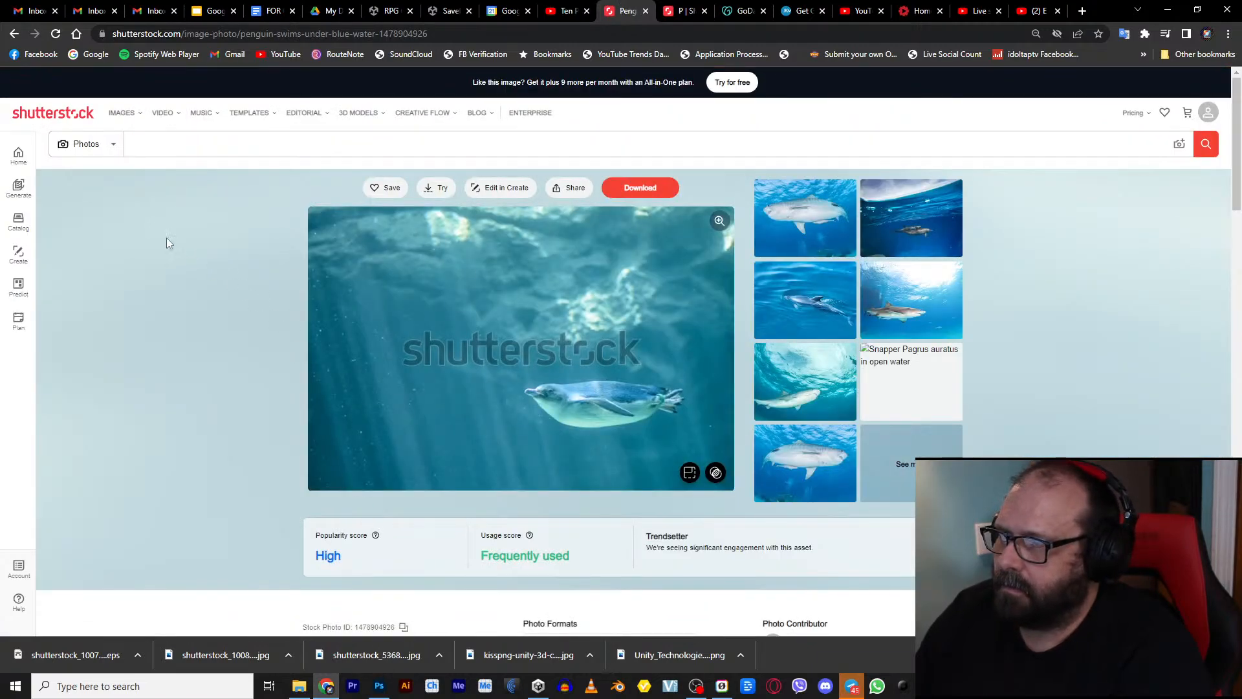
{"action": "left_click", "coordinate": [15, 36]}
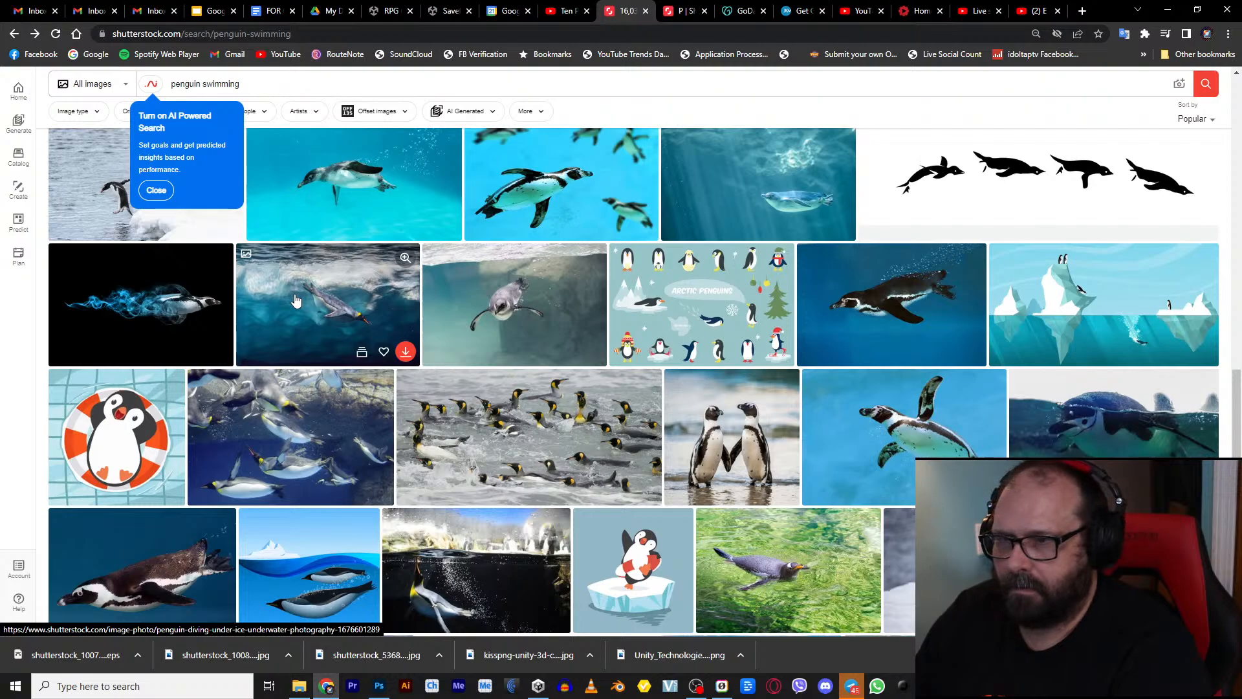
{"action": "left_click", "coordinate": [934, 443]}
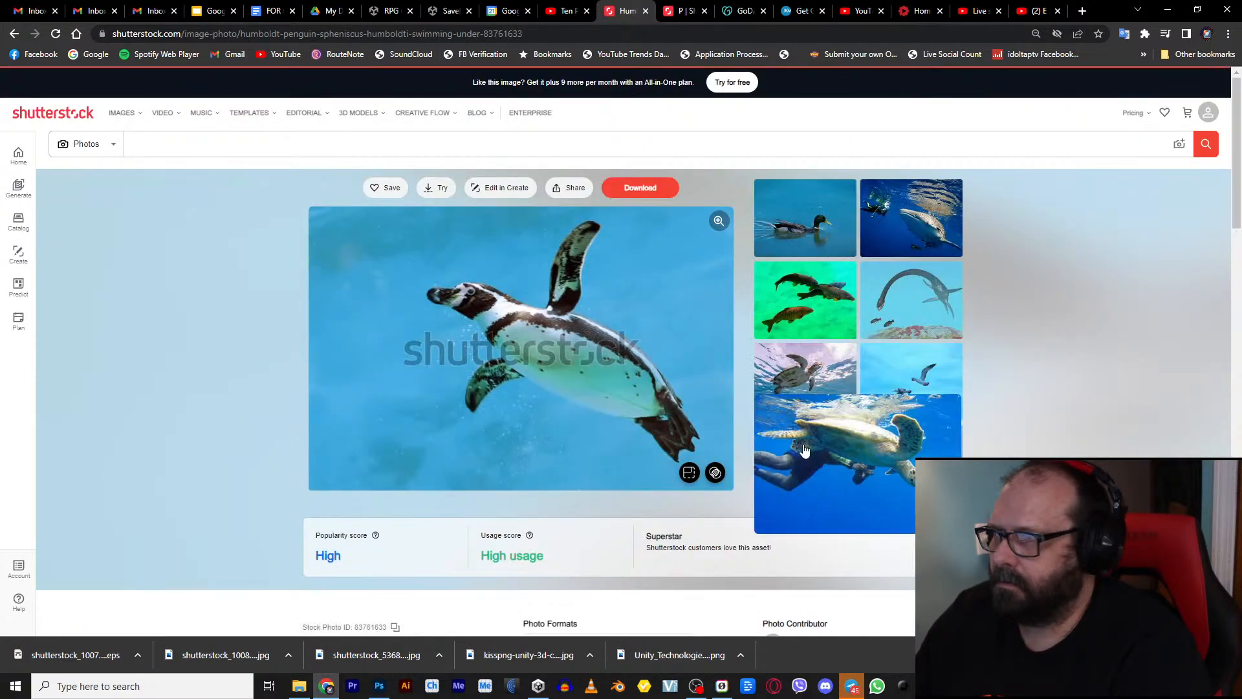
Step: Save the Humboldt penguin swimming photo to the P collection and download the licensed image
{"action": "left_click", "coordinate": [385, 194]}
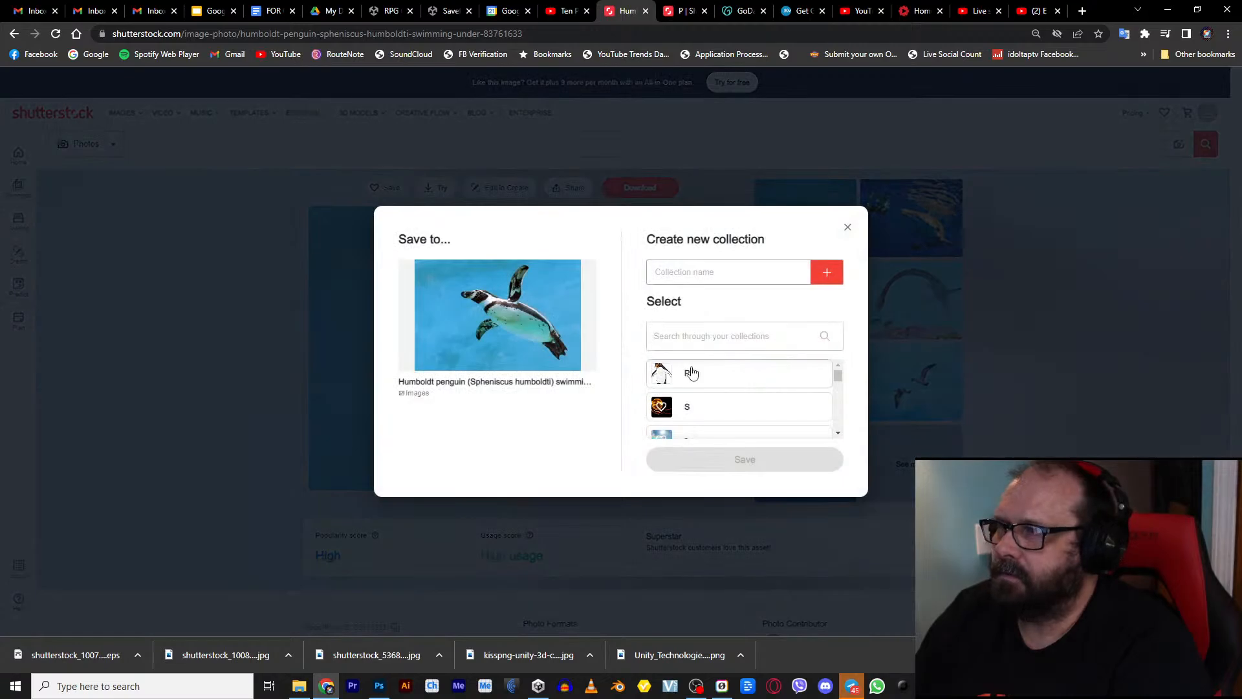
{"action": "left_click", "coordinate": [744, 373]}
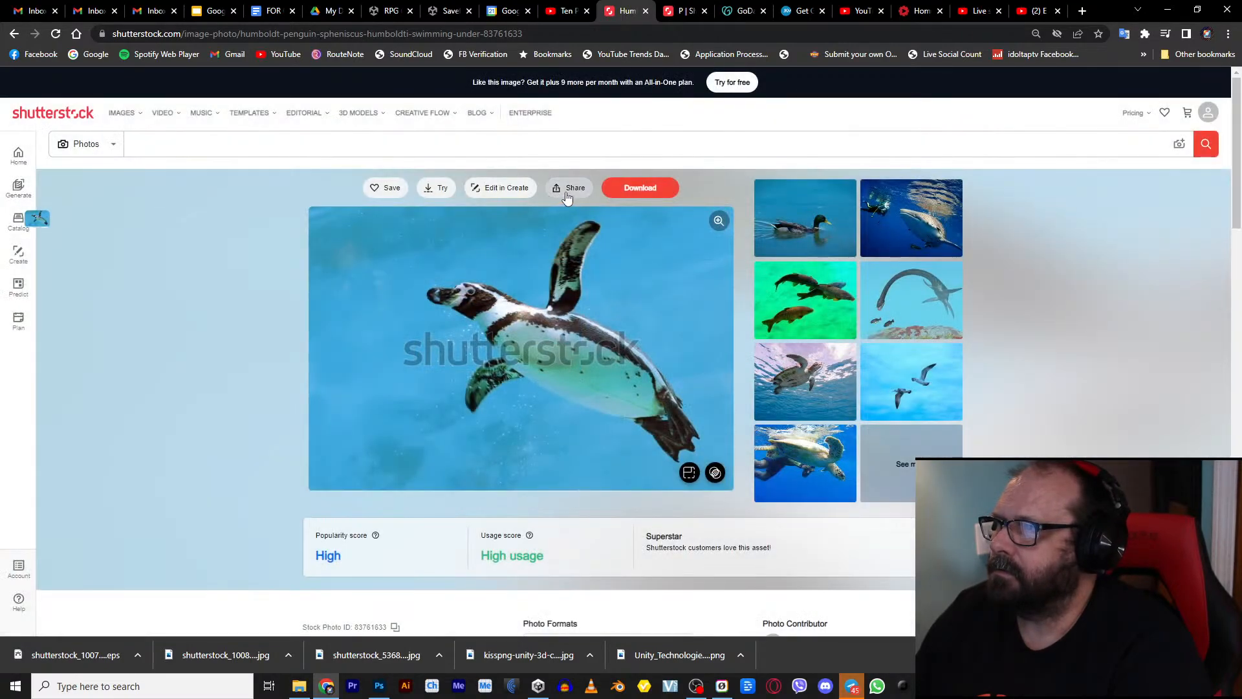
{"action": "left_click", "coordinate": [640, 188]}
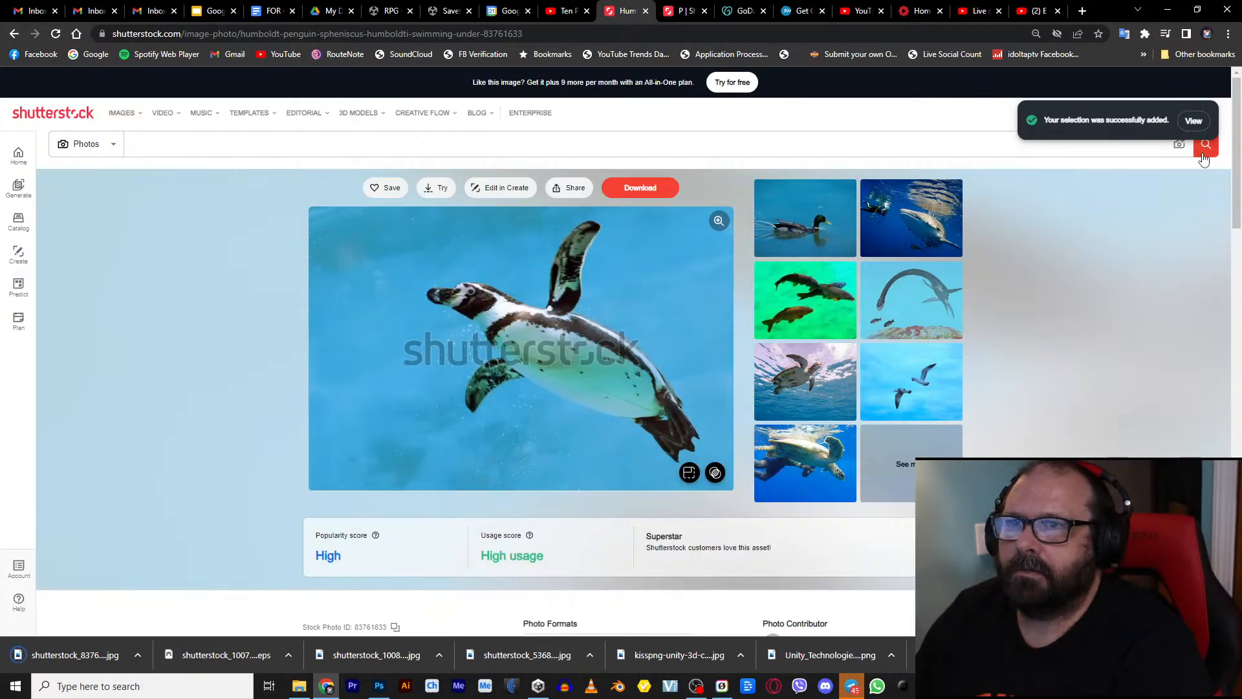
Step: Open the P collection and download the closeup photo of African penguin feathers in Large size with a Standard license
{"action": "left_click", "coordinate": [1194, 121]}
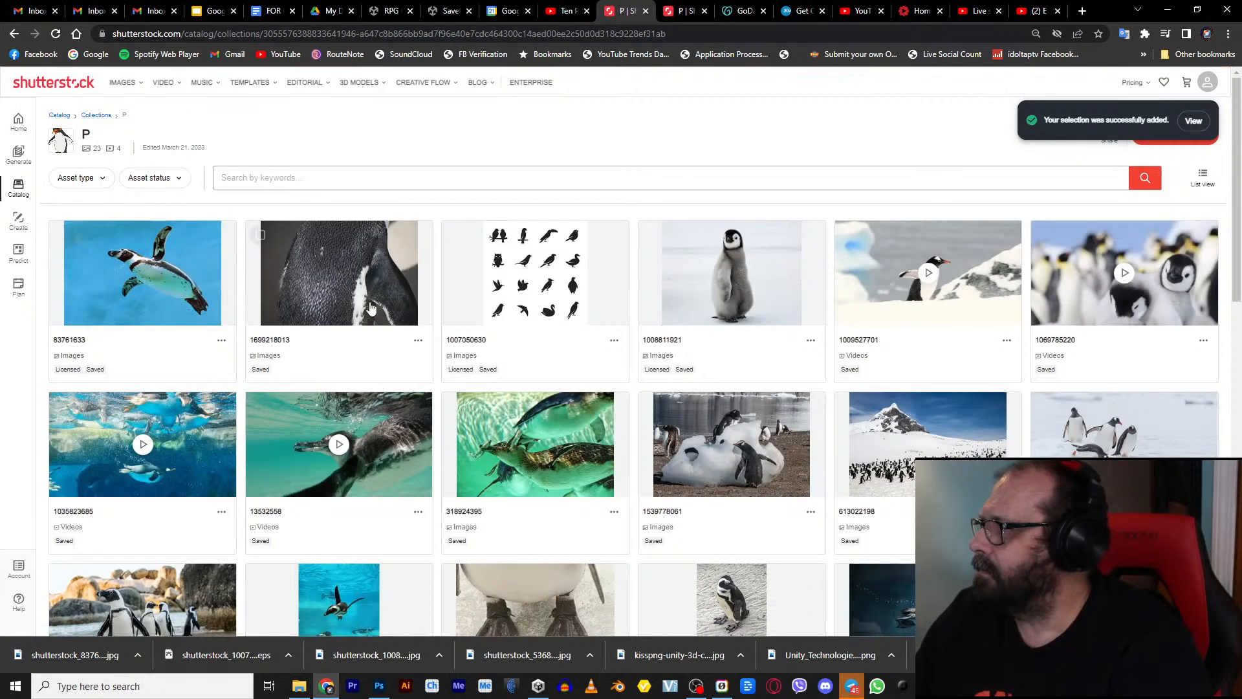
{"action": "left_click", "coordinate": [346, 297]}
{"action": "left_click", "coordinate": [700, 123]}
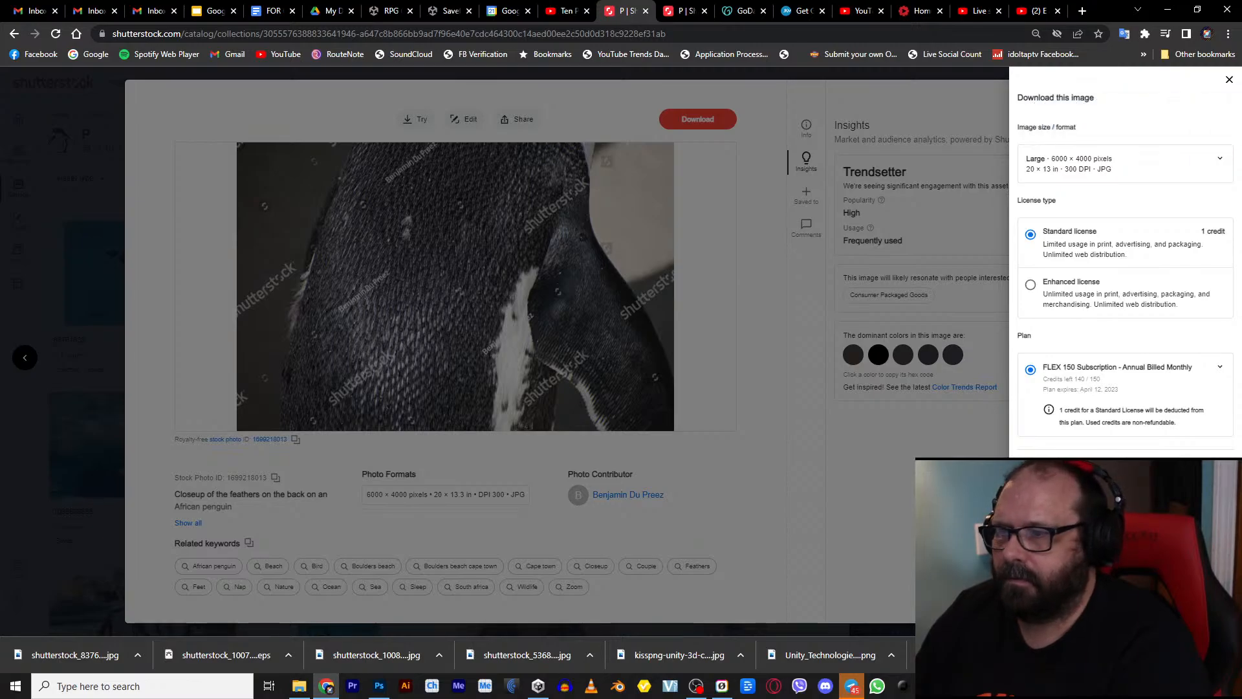
{"action": "left_click", "coordinate": [1124, 543]}
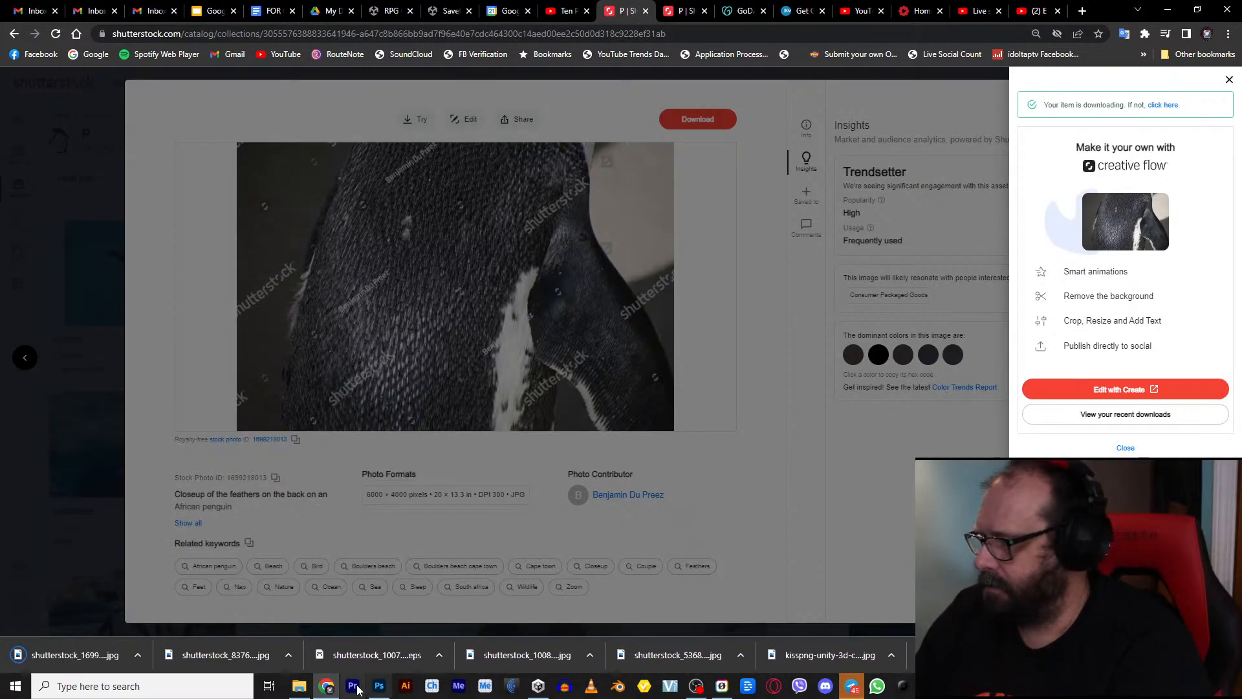
Step: Switch to Photoshop and remove the penguin chick picture from the Blackboard border GreenScreen document
{"action": "left_click", "coordinate": [379, 690]}
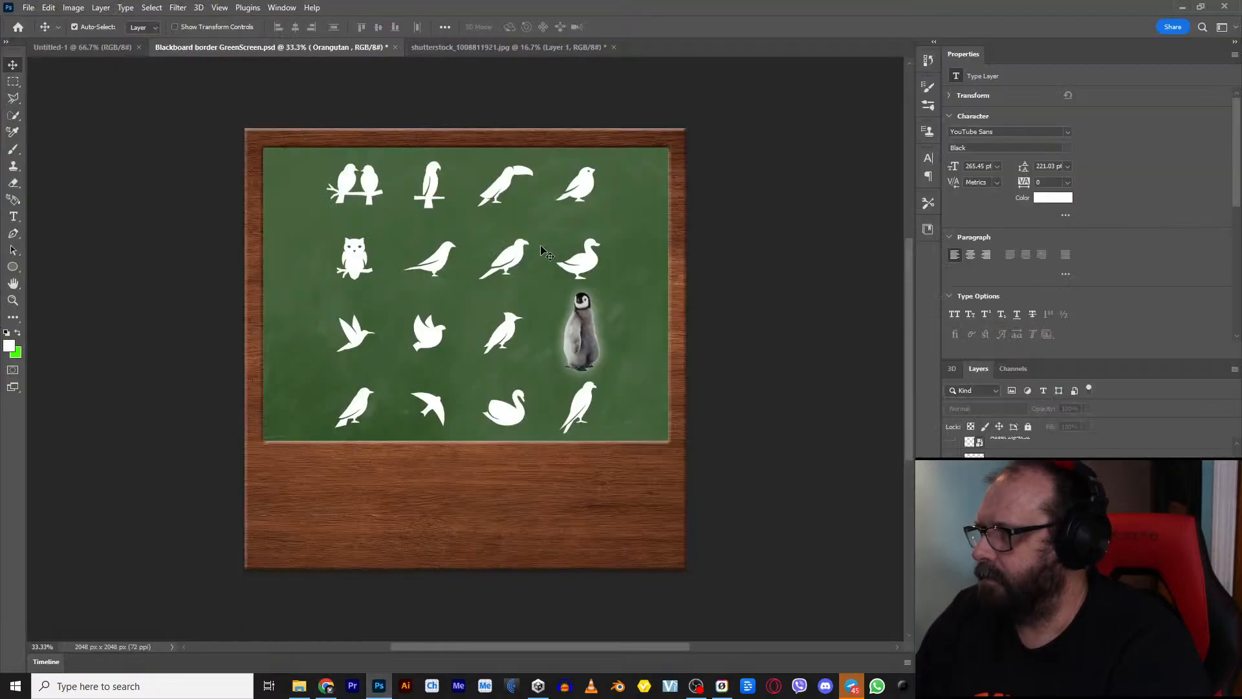
{"action": "key", "text": "ctrl+z"}
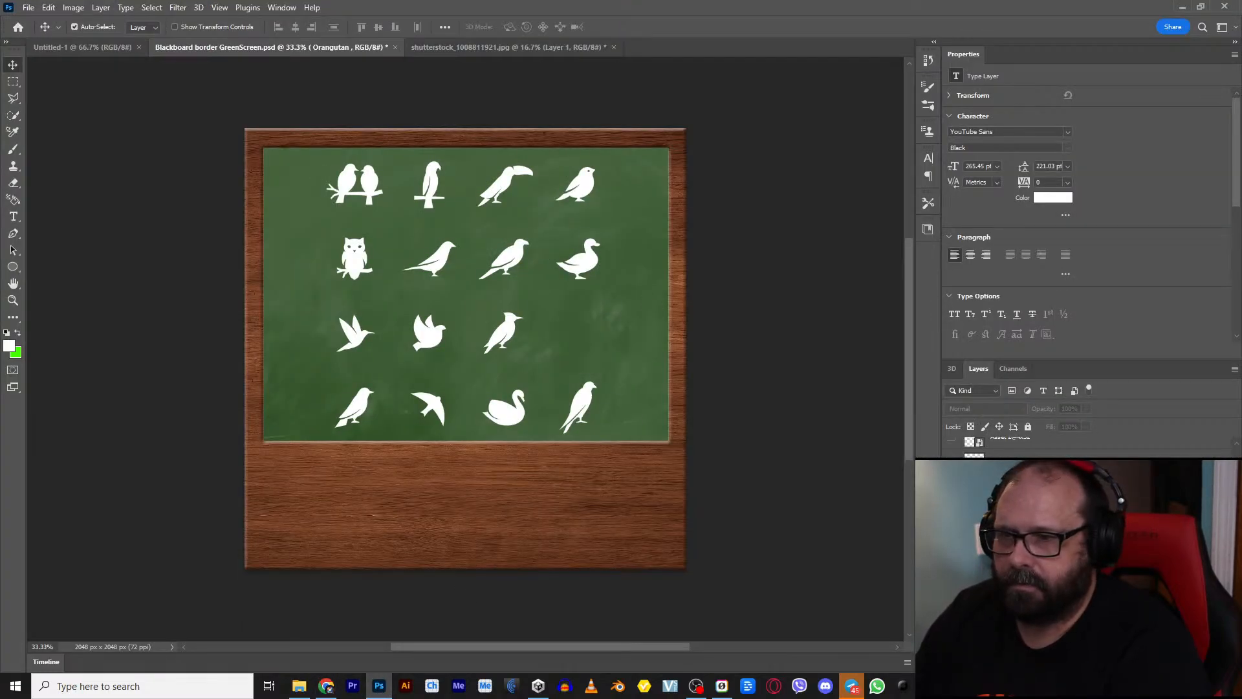
{"action": "key", "text": "ctrl+z"}
{"action": "key", "text": "ctrl+shift+z"}
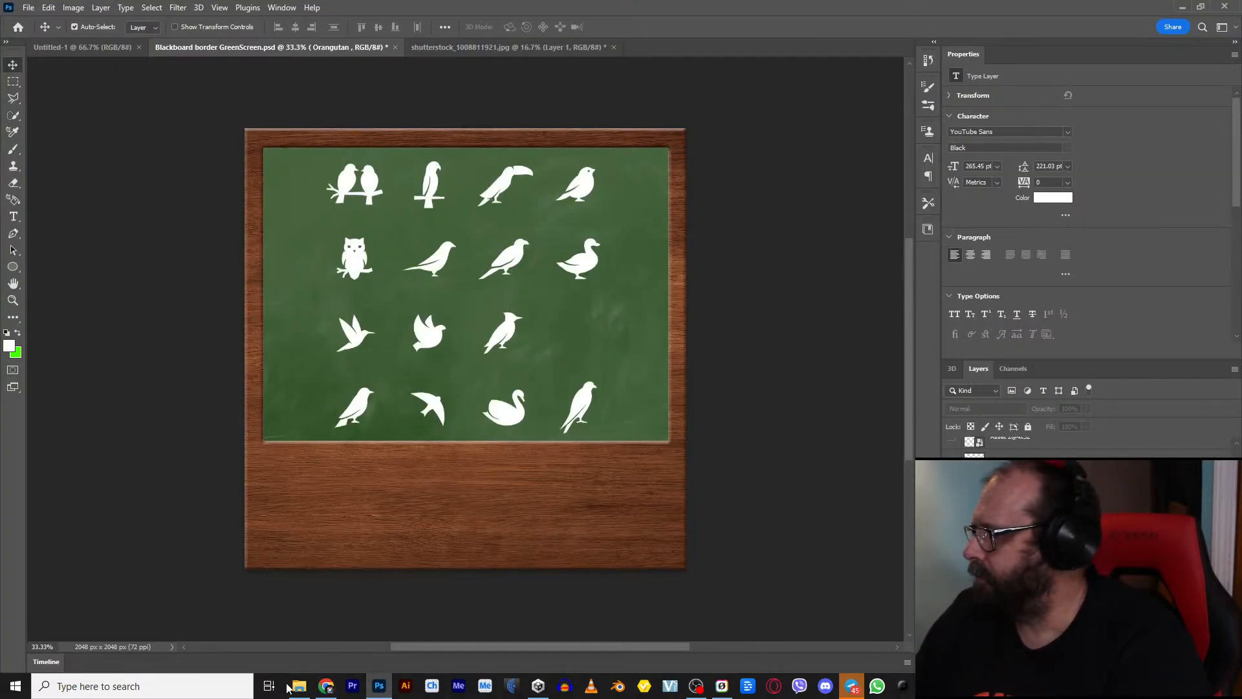
{"action": "left_click", "coordinate": [299, 685]}
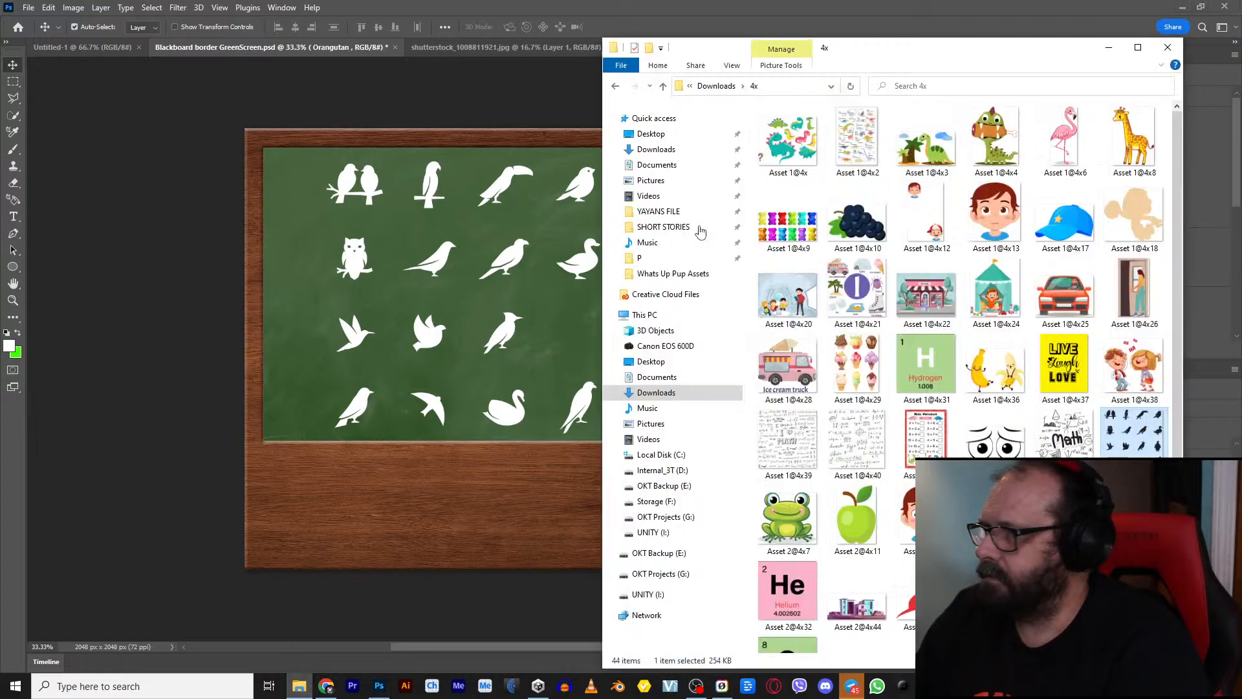
{"action": "left_click", "coordinate": [656, 148]}
{"action": "right_click", "coordinate": [654, 148]}
{"action": "left_click", "coordinate": [1132, 336]}
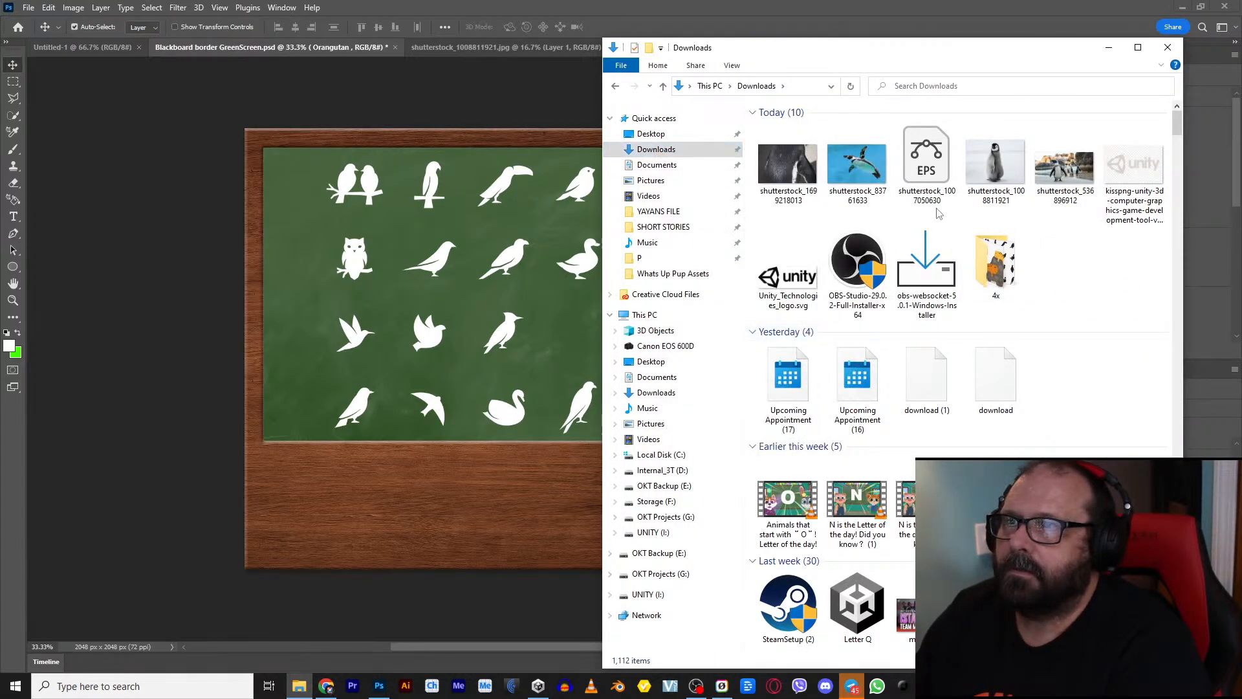
{"action": "left_click_drag", "start_coordinate": [797, 208], "coordinate": [432, 280]}
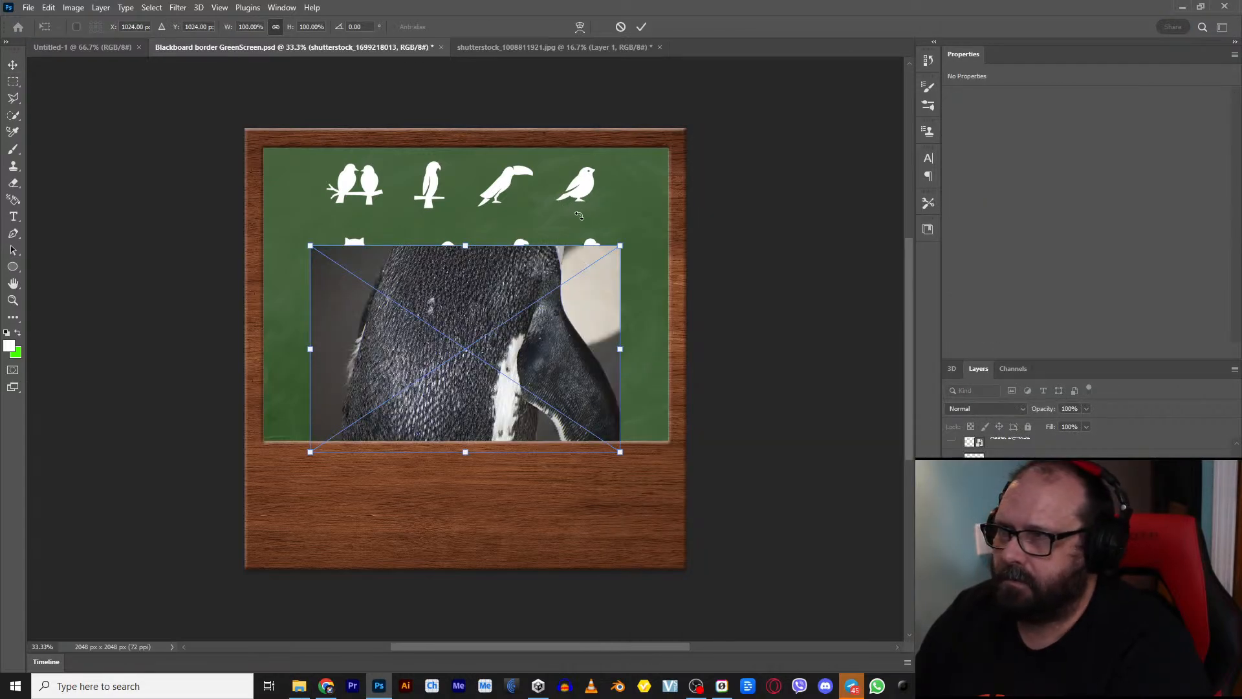
{"action": "key", "text": "Return"}
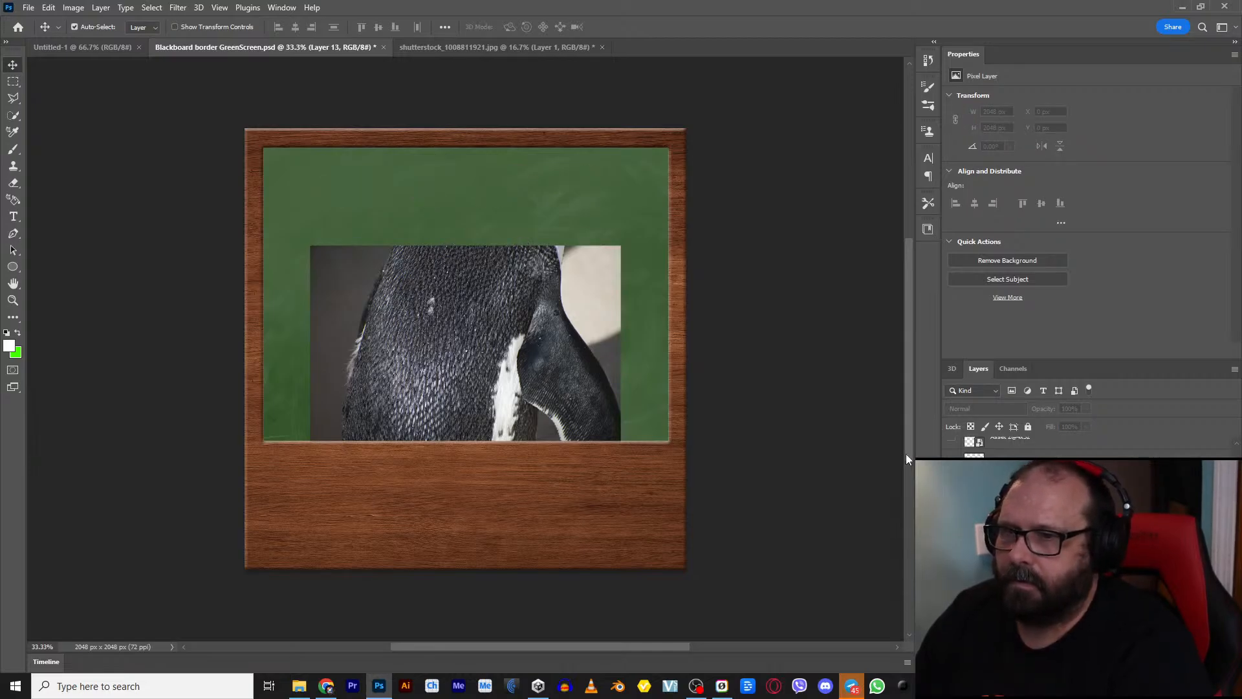
Step: Reposition the feather photo and scale it to about 145% so it covers the whole green board inside the frame
{"action": "left_click_drag", "start_coordinate": [492, 328], "coordinate": [425, 235], "text": "ctrl"}
{"action": "key", "text": "ctrl+t"}
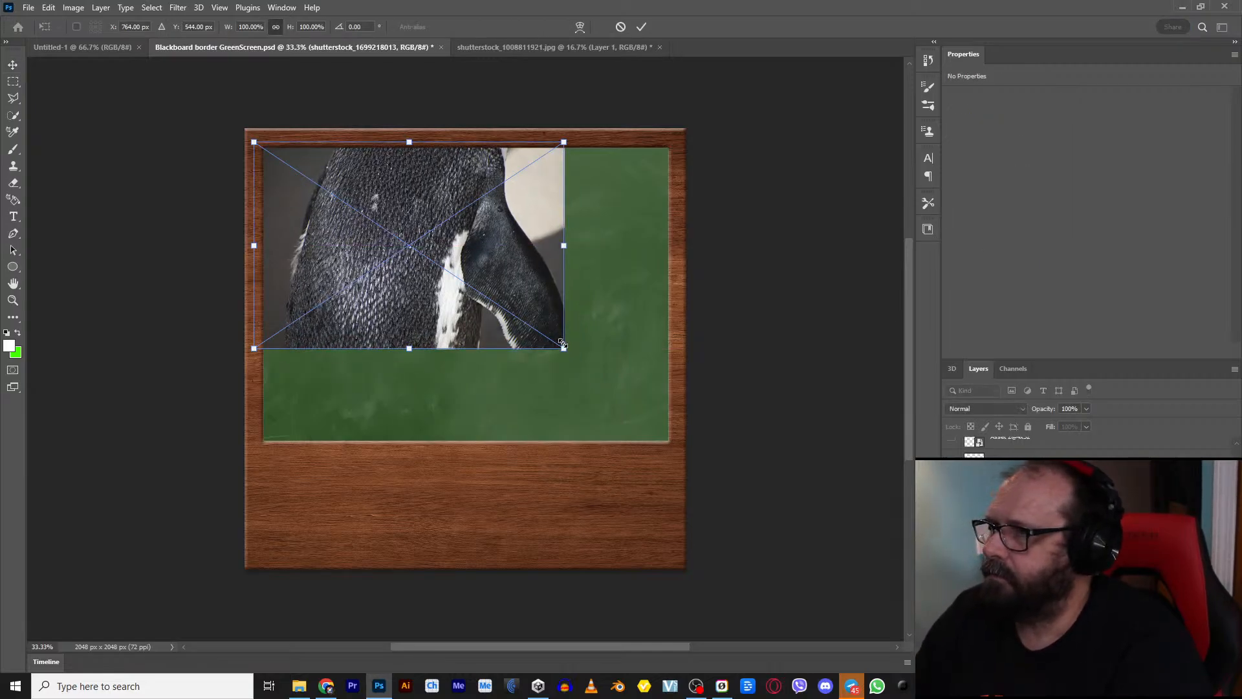
{"action": "left_click_drag", "start_coordinate": [562, 343], "coordinate": [668, 458]}
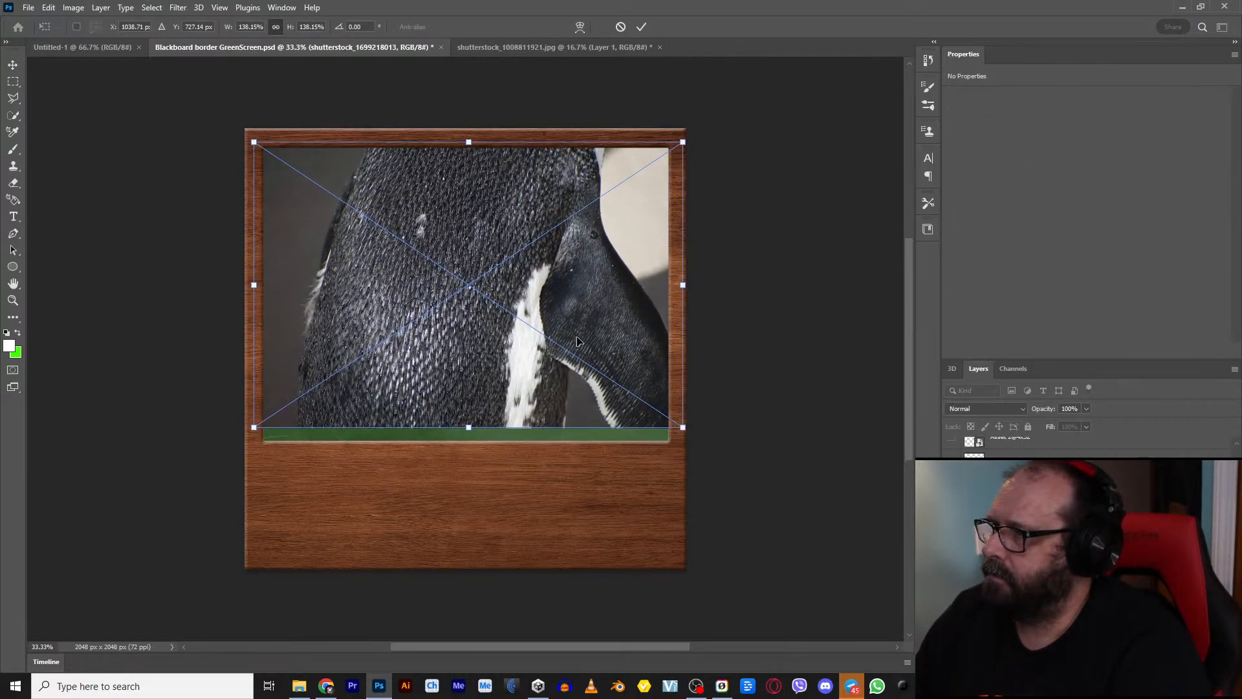
{"action": "left_click_drag", "start_coordinate": [578, 341], "coordinate": [576, 354]}
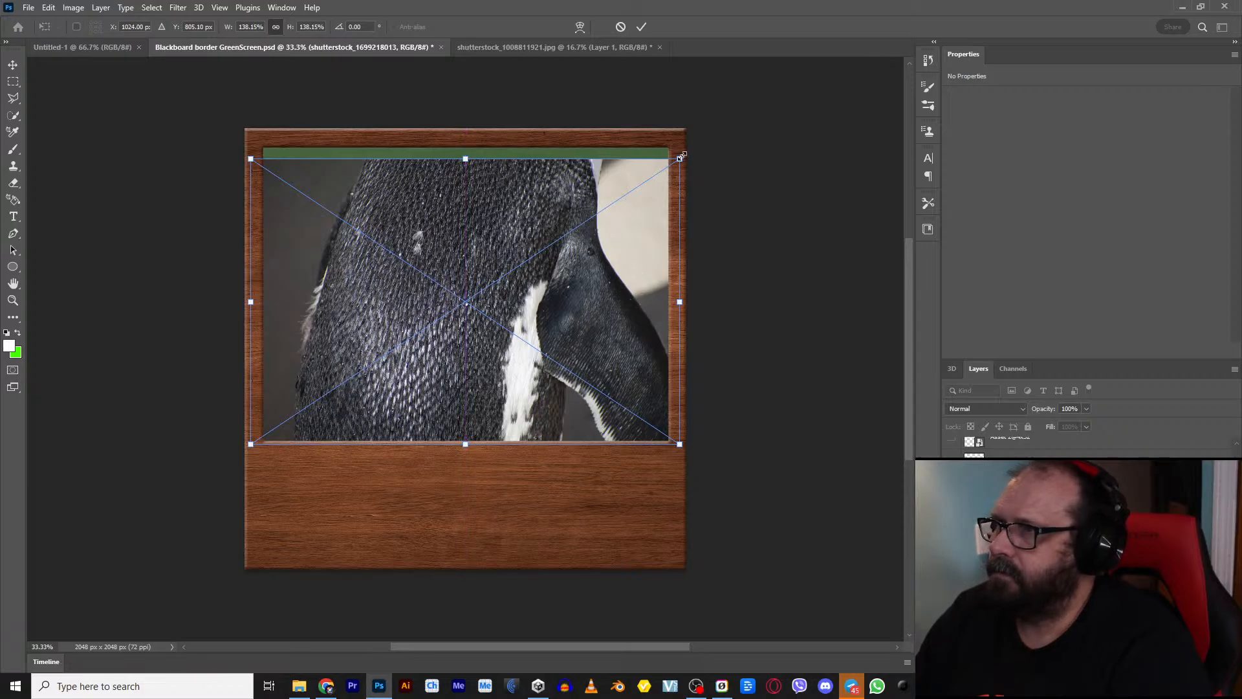
{"action": "left_click_drag", "start_coordinate": [681, 156], "coordinate": [702, 137]}
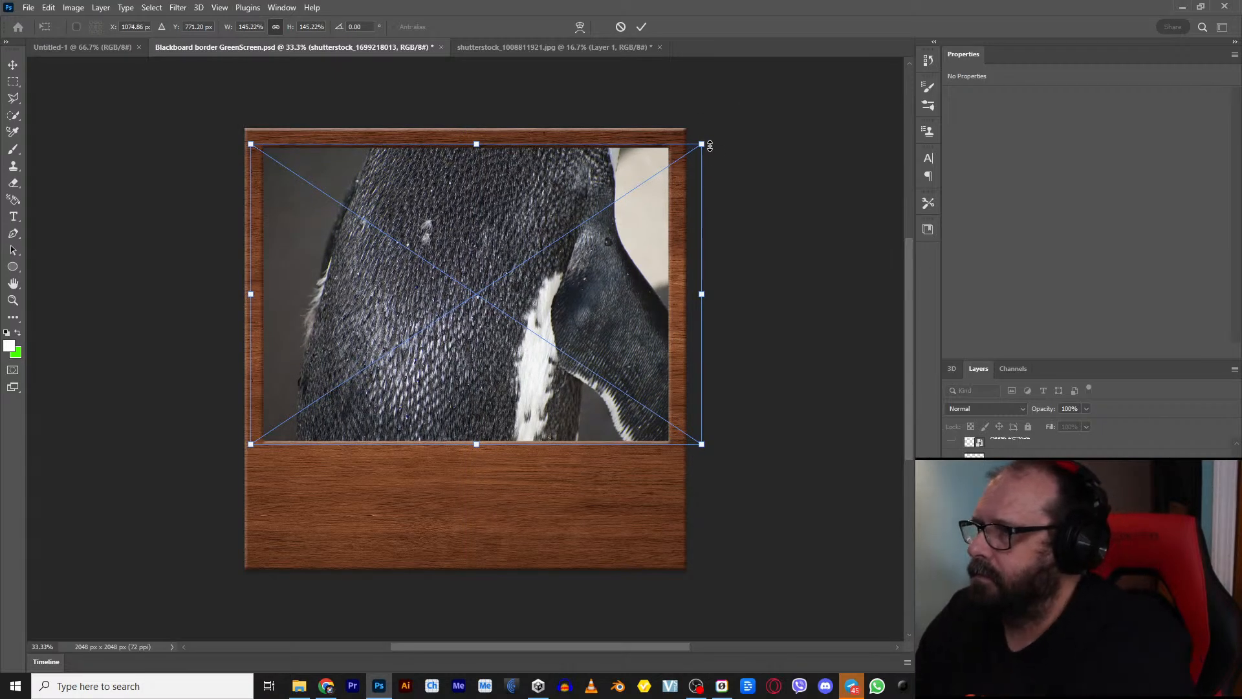
{"action": "key", "text": "Return"}
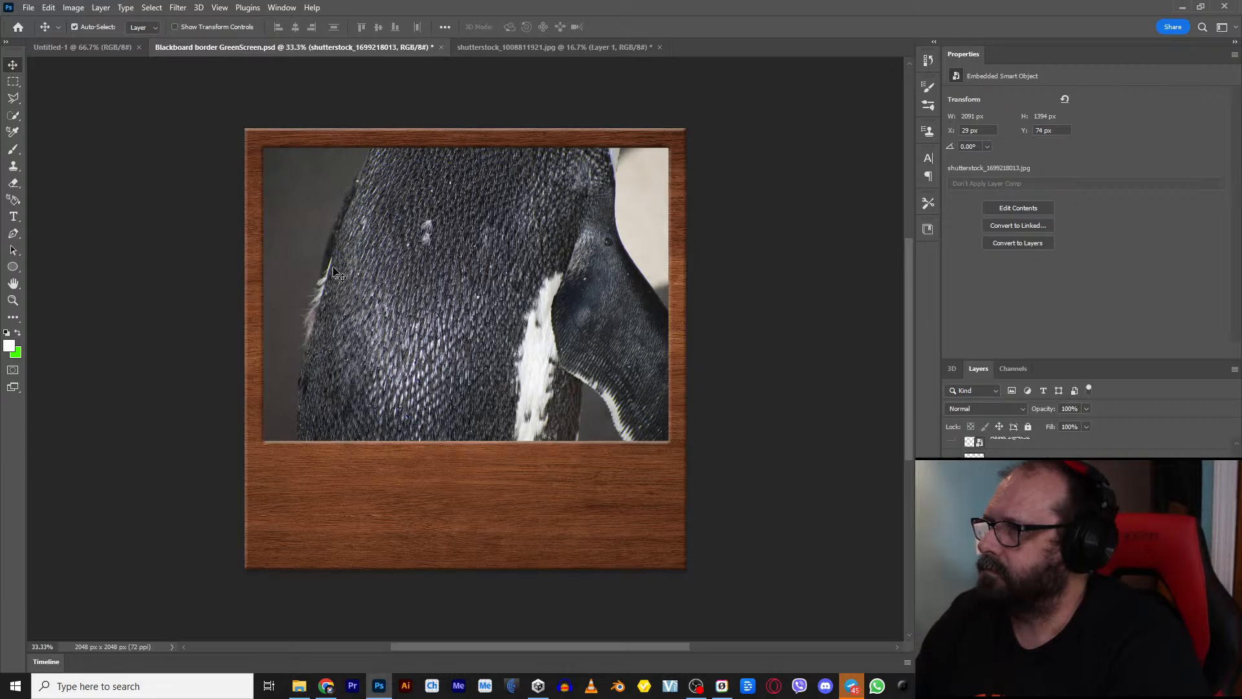
Step: Export the feather blackboard as a 2048 × 2048 PNG named Blackboard P 4 in the P folder
{"action": "left_click", "coordinate": [28, 8]}
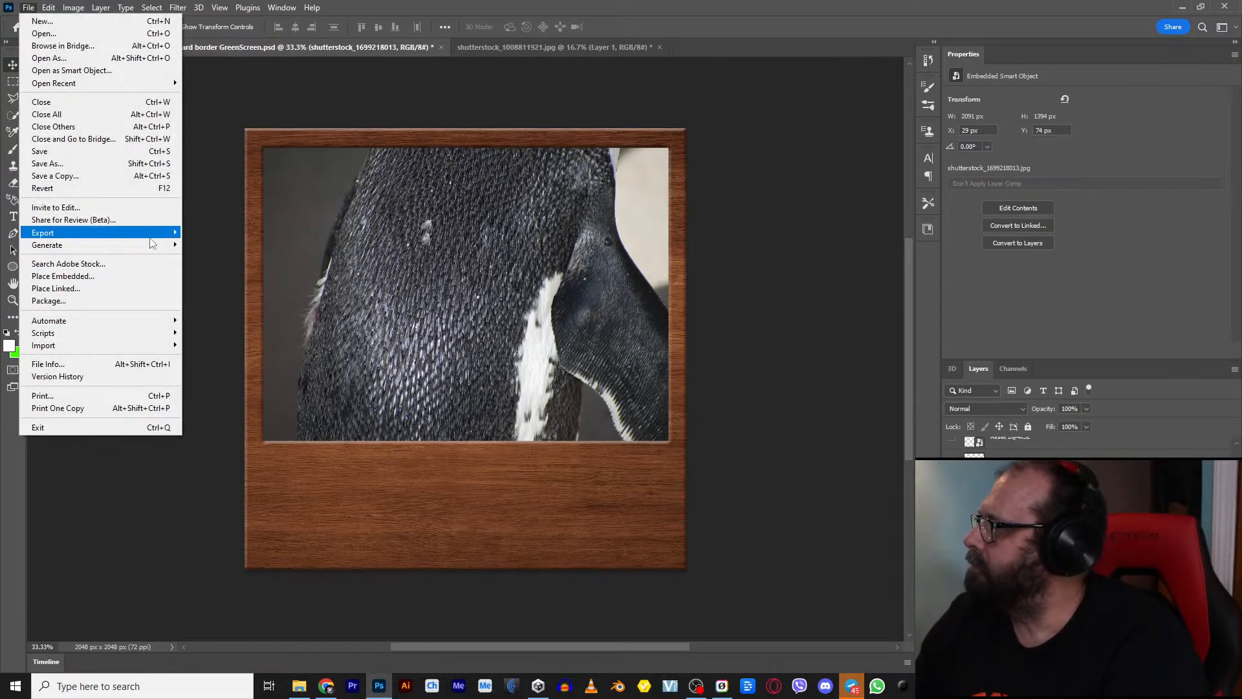
{"action": "mouse_move", "coordinate": [154, 232]}
{"action": "left_click", "coordinate": [214, 246]}
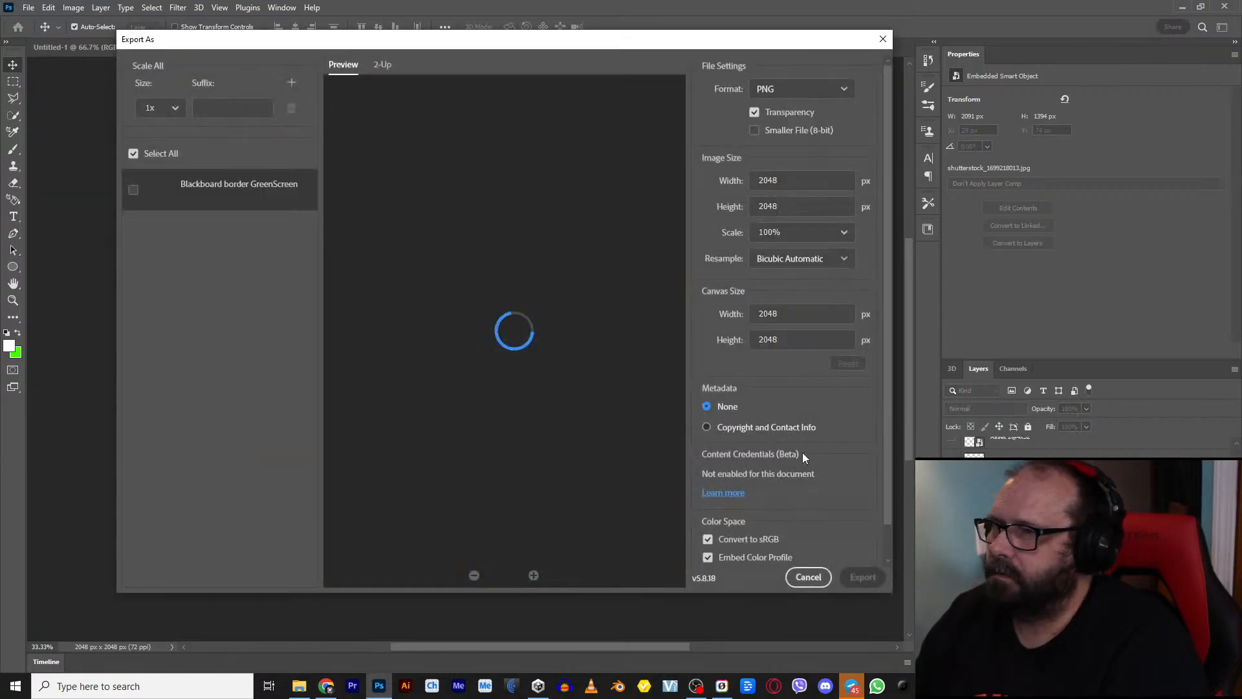
{"action": "left_click", "coordinate": [862, 576]}
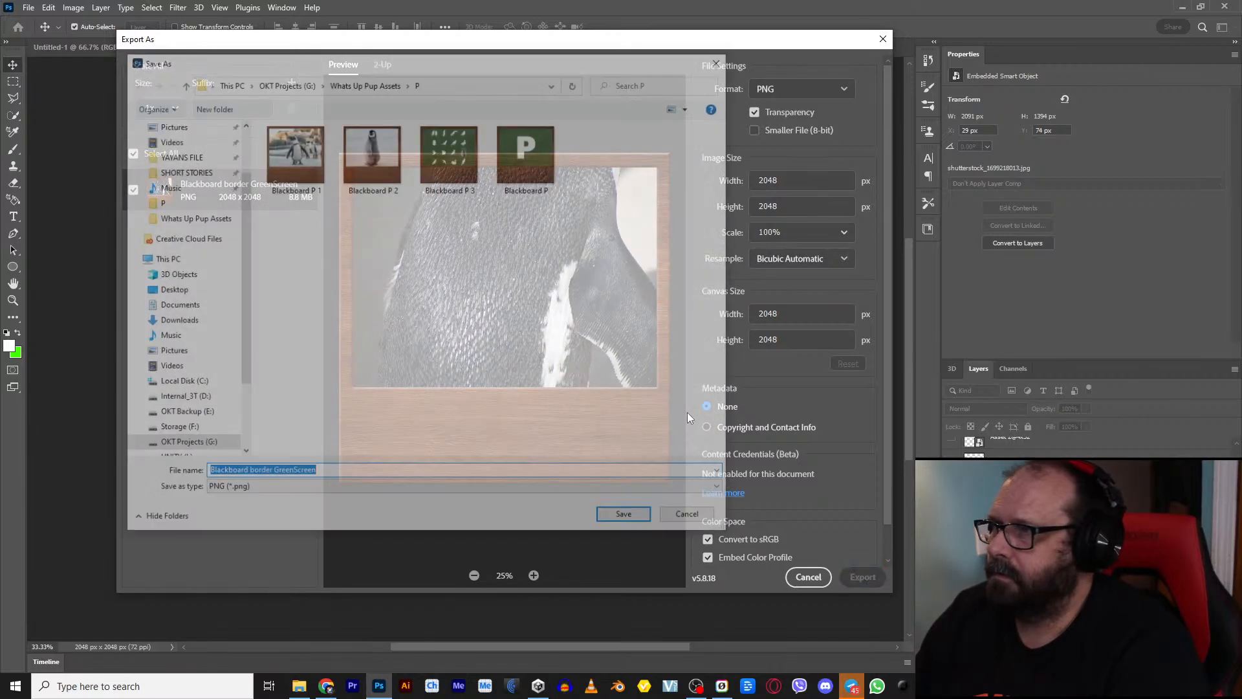
{"action": "left_click", "coordinate": [452, 176]}
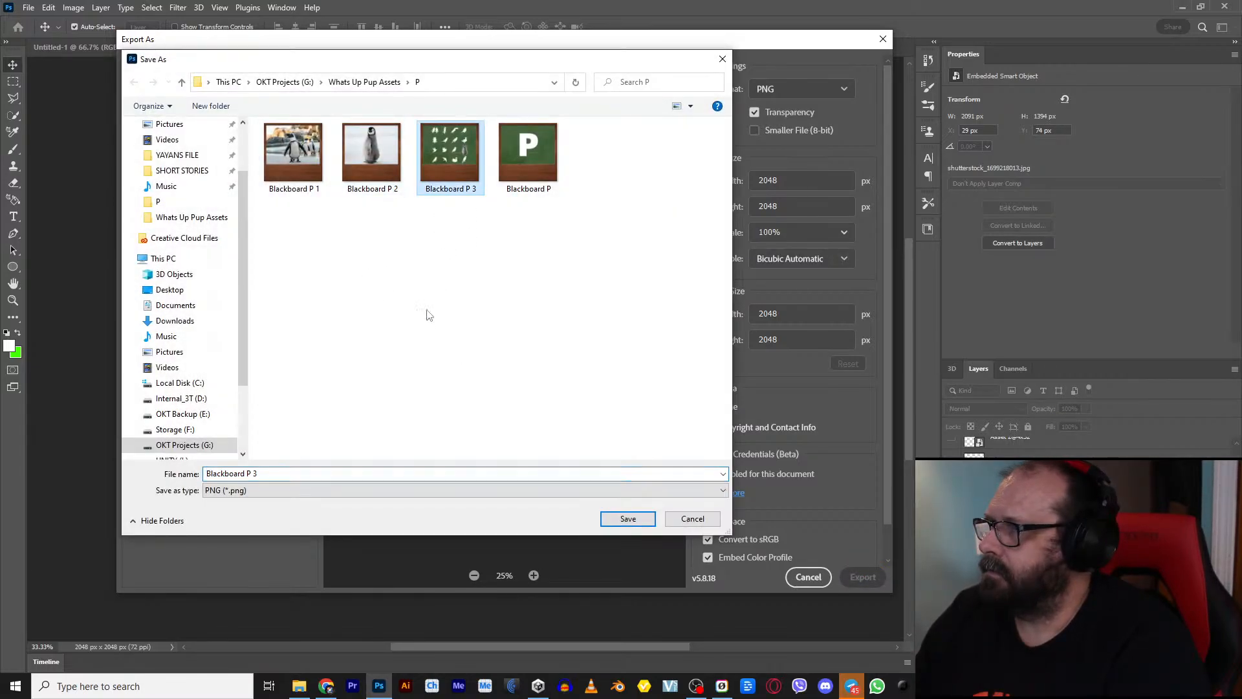
{"action": "left_click", "coordinate": [256, 475]}
{"action": "left_click", "coordinate": [256, 475]}
{"action": "key", "text": "BackSpace"}
{"action": "type", "text": "4"}
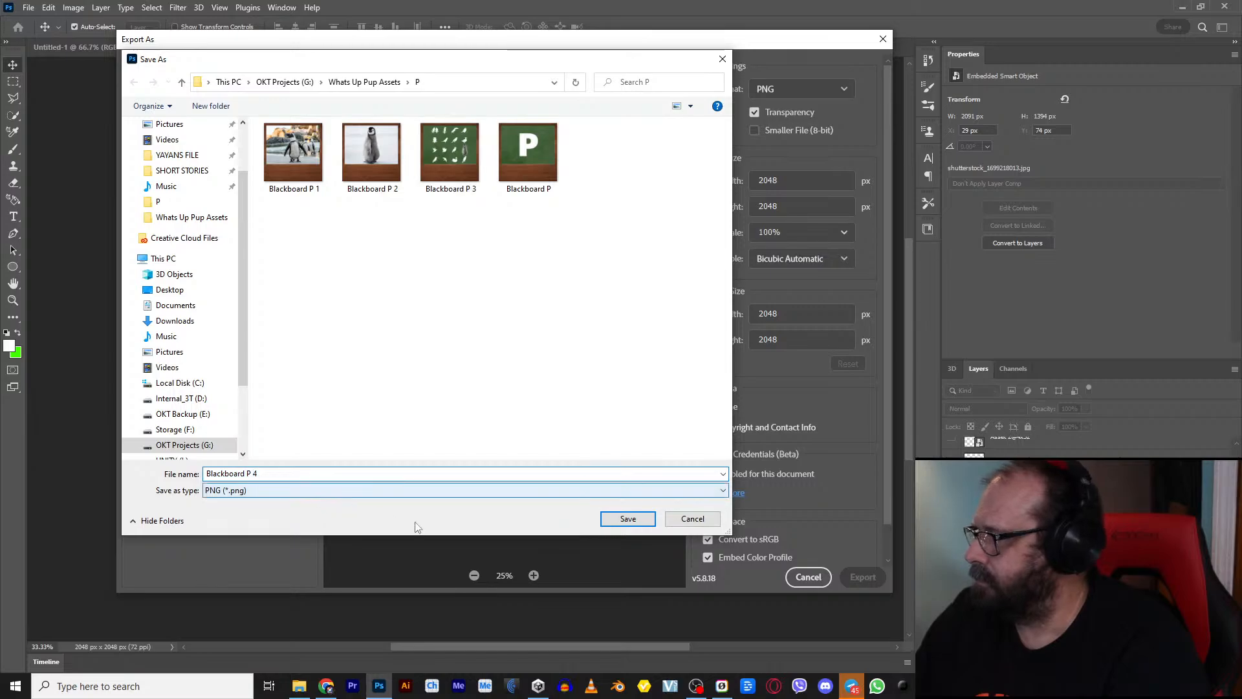
{"action": "left_click", "coordinate": [624, 519]}
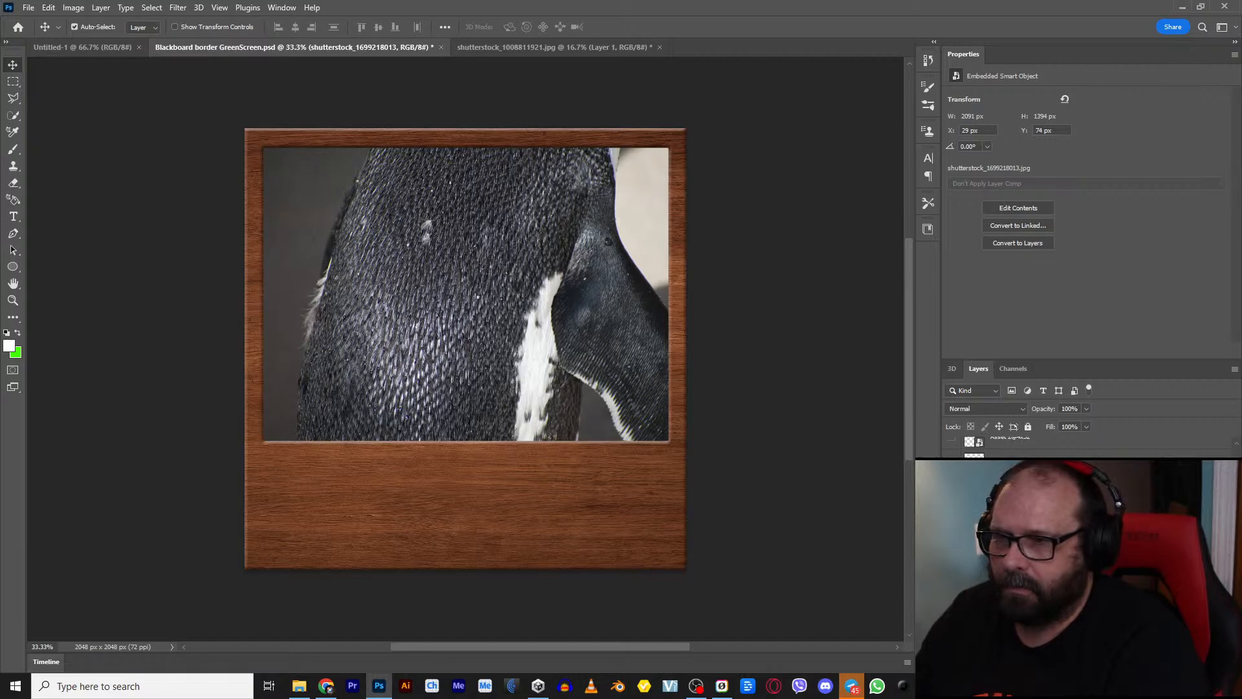
Step: Hide the feather photo and place the shutterstock_83761633 swimming penguin photo from the Downloads folder on the blackboard
{"action": "key", "text": "ctrl+comma"}
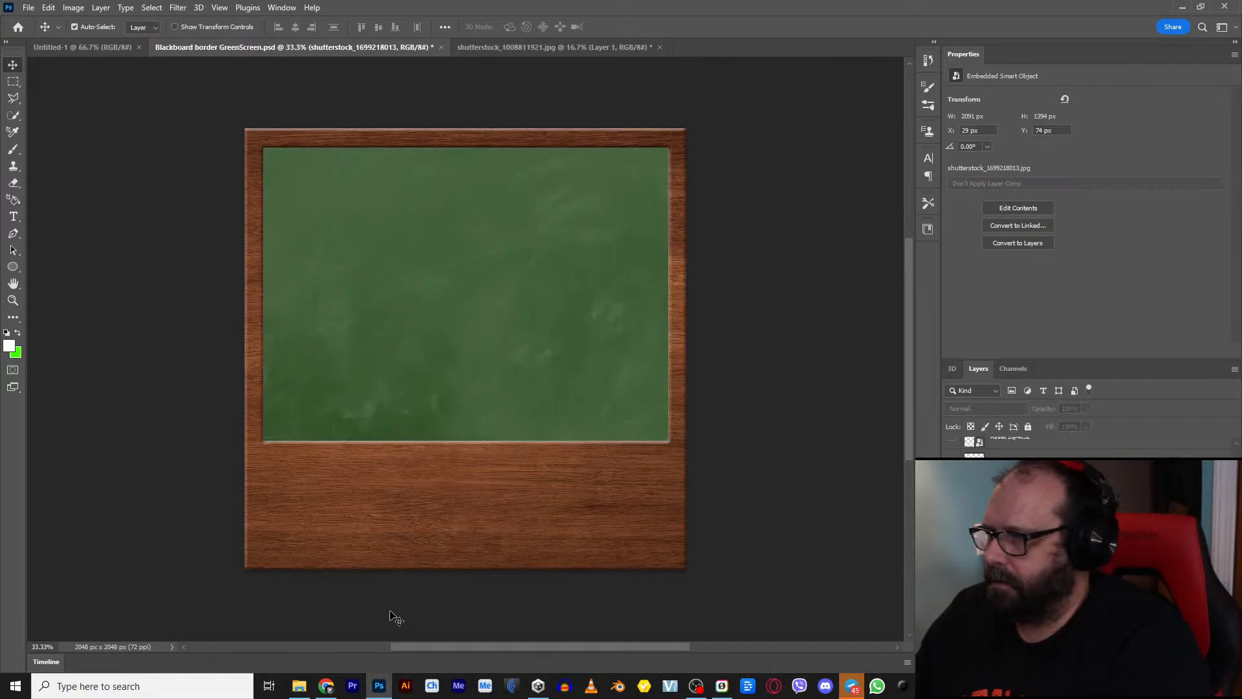
{"action": "left_click", "coordinate": [299, 685]}
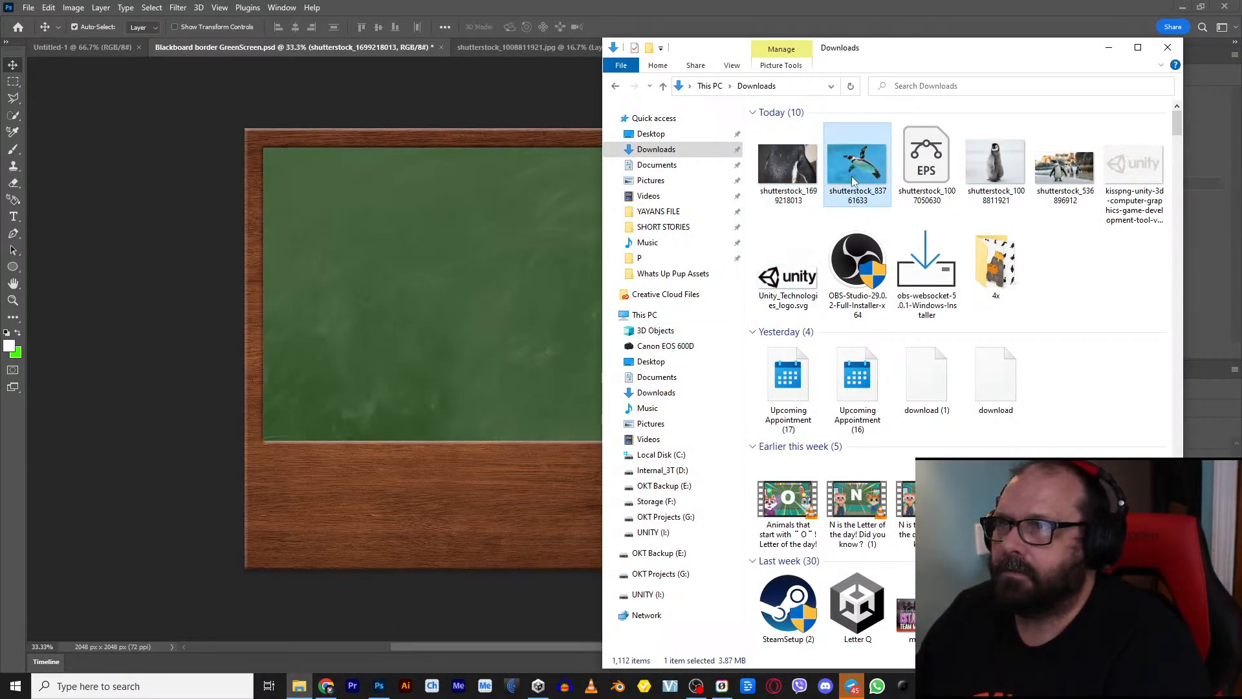
{"action": "left_click_drag", "start_coordinate": [851, 176], "coordinate": [406, 223]}
Step: Scale the swimming penguin photo to about 224% and shift it left to cover the board with the penguin centred
{"action": "left_click_drag", "start_coordinate": [464, 276], "coordinate": [714, 472]}
{"action": "key", "text": "shift+Left"}
{"action": "key", "text": "shift+Left"}
{"action": "key", "text": "shift+Left"}
{"action": "key", "text": "shift+Left"}
{"action": "key", "text": "shift+Left"}
{"action": "key", "text": "shift+Left"}
{"action": "key", "text": "shift+Left"}
{"action": "key", "text": "shift+Left"}
{"action": "key", "text": "Left"}
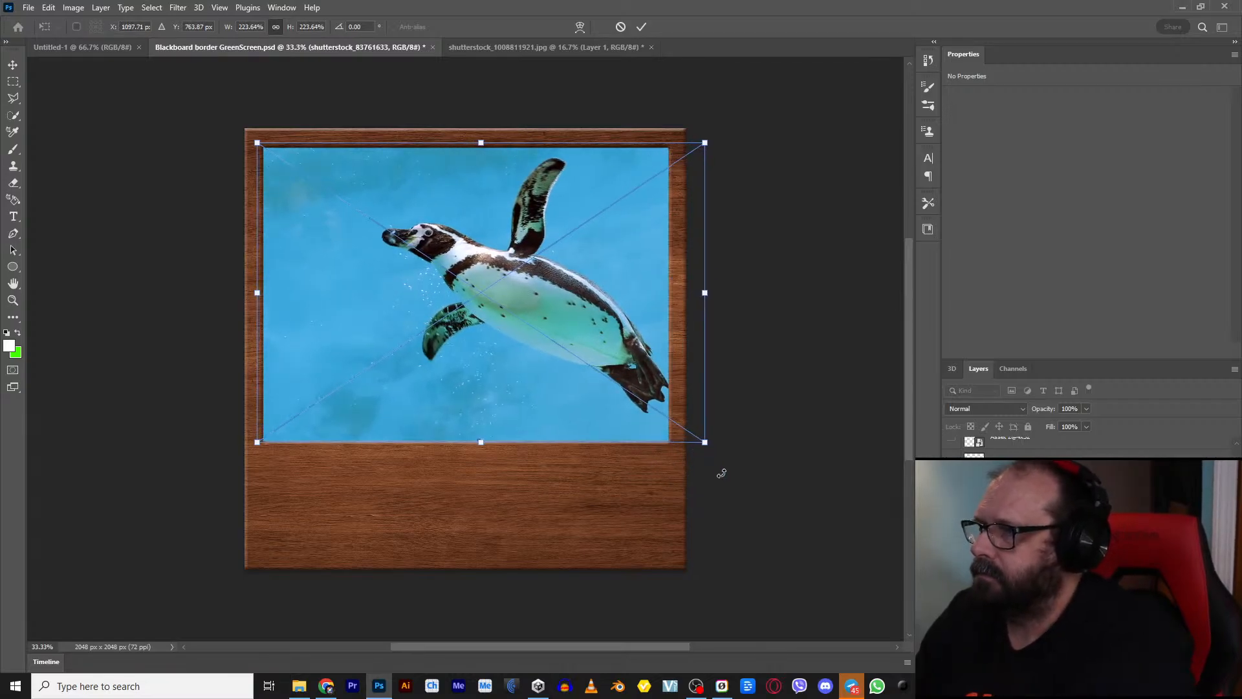
{"action": "key", "text": "shift+Left"}
{"action": "key", "text": "shift+Left"}
{"action": "key", "text": "shift+Left"}
{"action": "key", "text": "shift+Left"}
{"action": "key", "text": "shift+Left"}
{"action": "key", "text": "Left"}
{"action": "key", "text": "Left"}
{"action": "key", "text": "Left"}
{"action": "key", "text": "Left"}
{"action": "key", "text": "Left"}
{"action": "key", "text": "Left"}
{"action": "key", "text": "Left"}
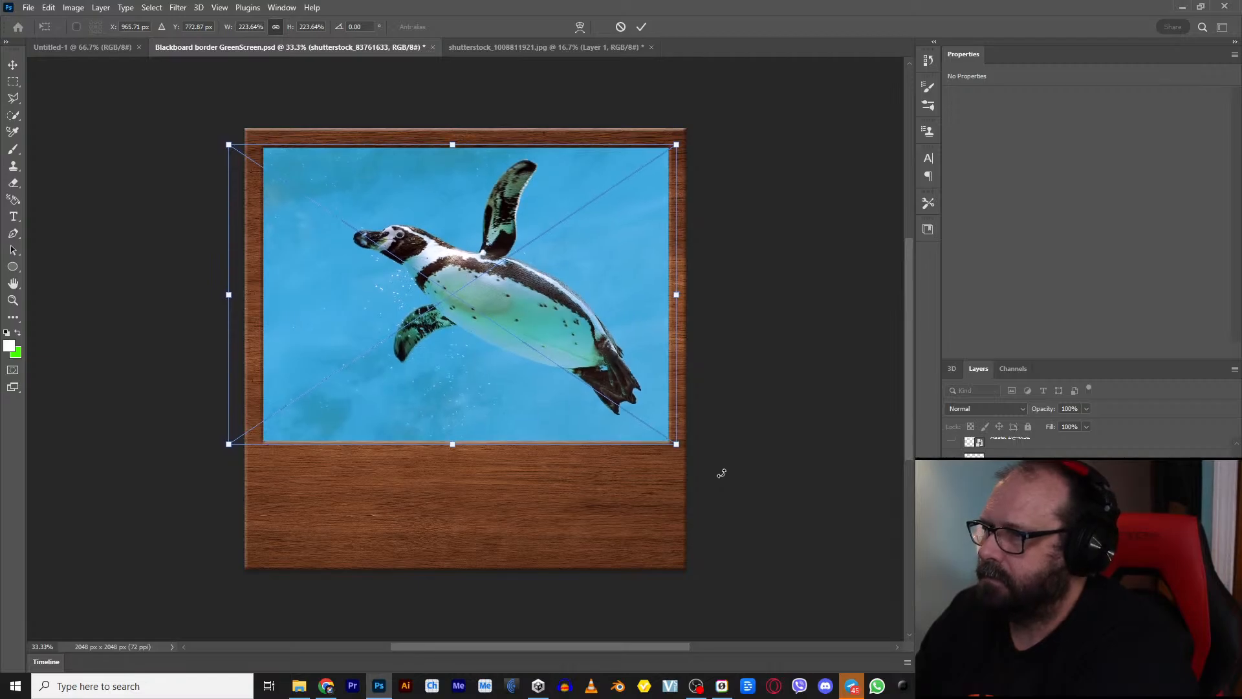
{"action": "key", "text": "Return"}
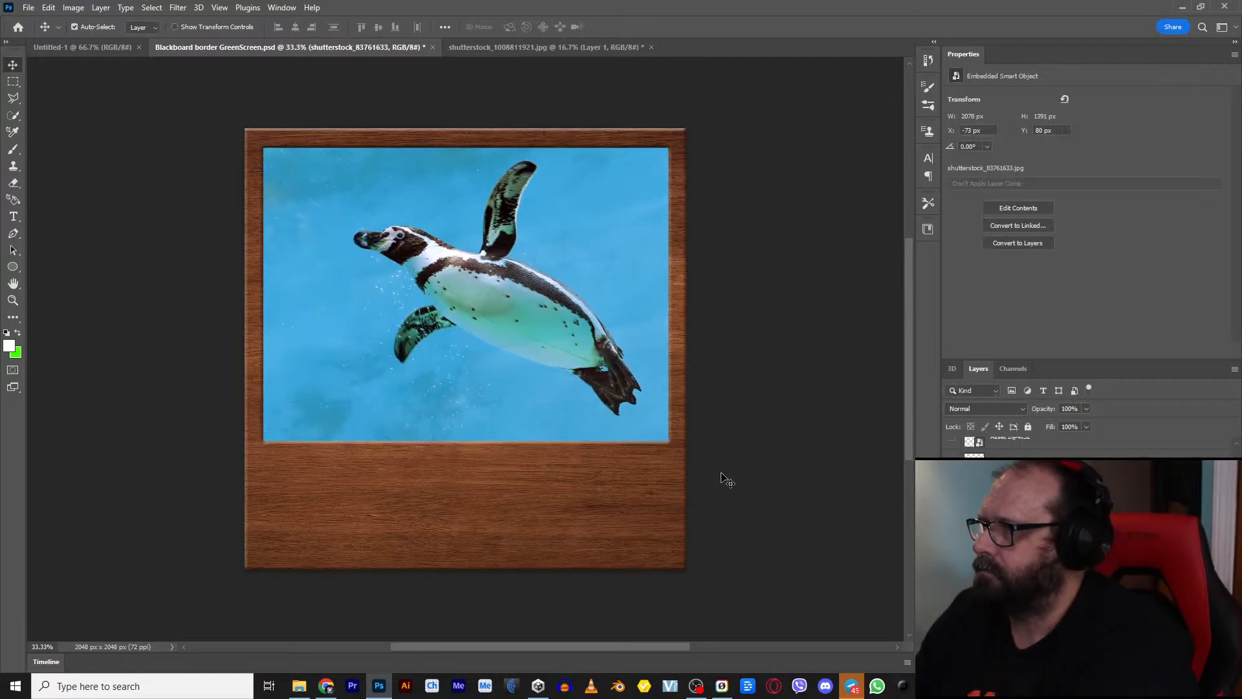
Step: Export the swimming penguin blackboard as a 2048 × 2048 PNG named Blackboard P 5 in the P folder
{"action": "left_click", "coordinate": [29, 8]}
{"action": "mouse_move", "coordinate": [71, 234]}
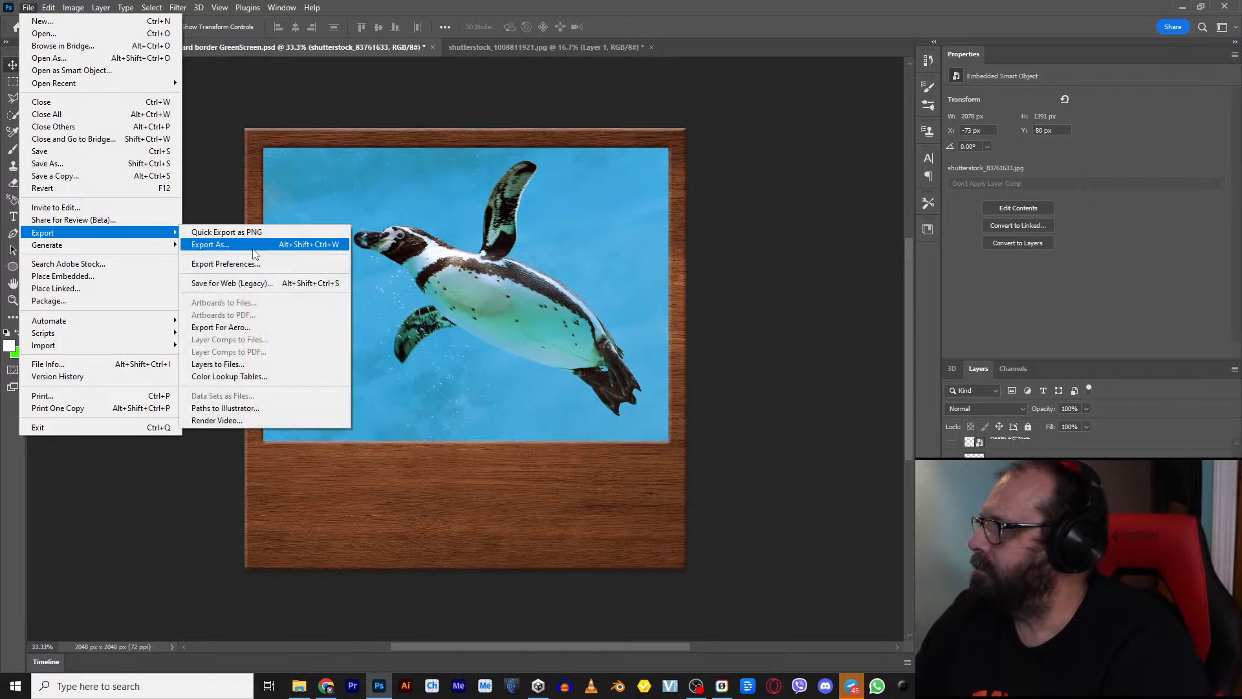
{"action": "left_click", "coordinate": [214, 244]}
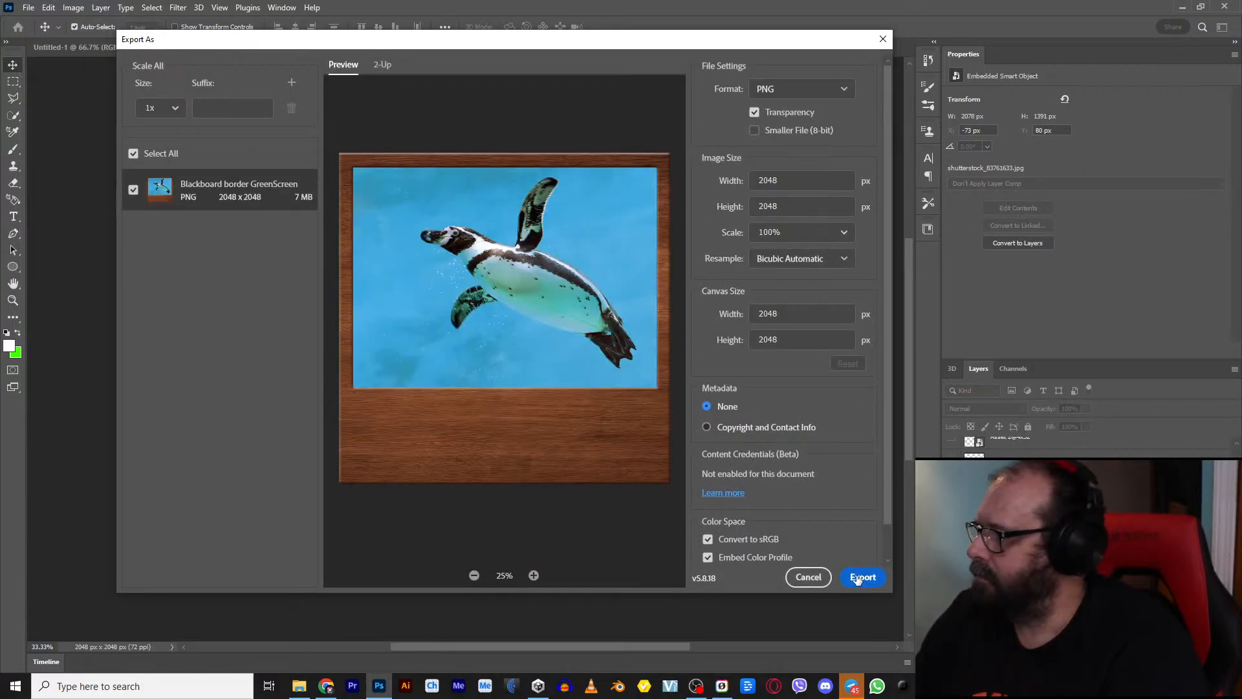
{"action": "left_click", "coordinate": [861, 577]}
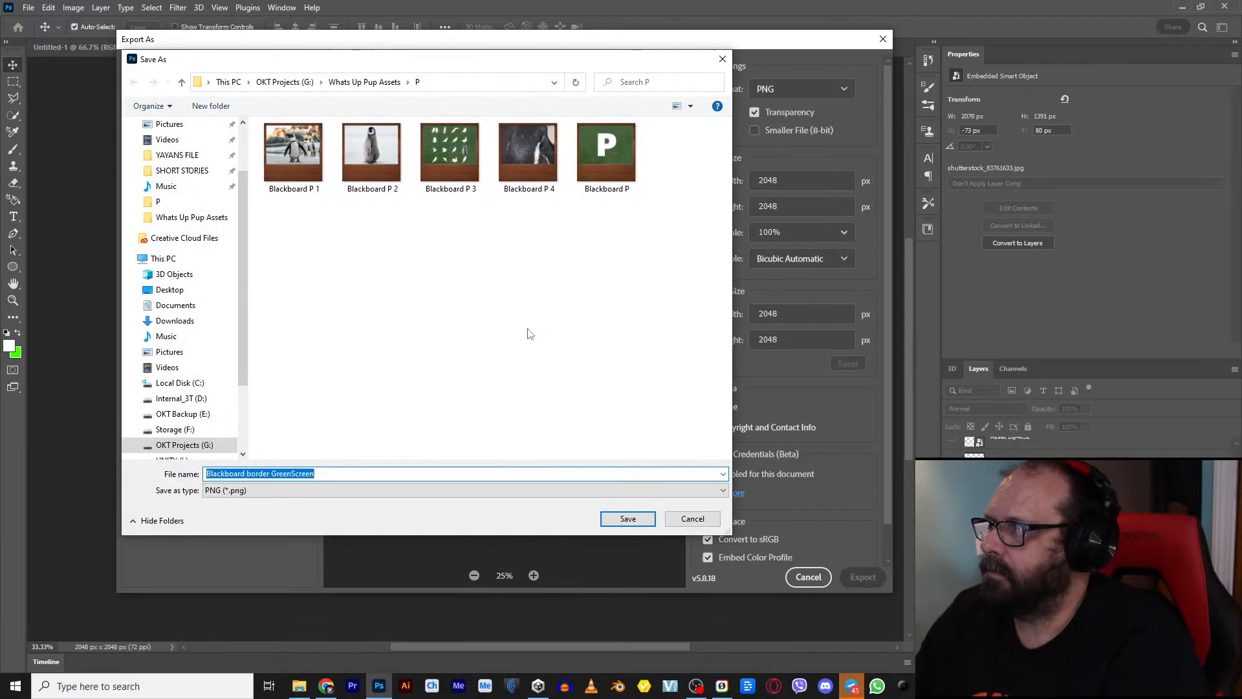
{"action": "left_click", "coordinate": [515, 187]}
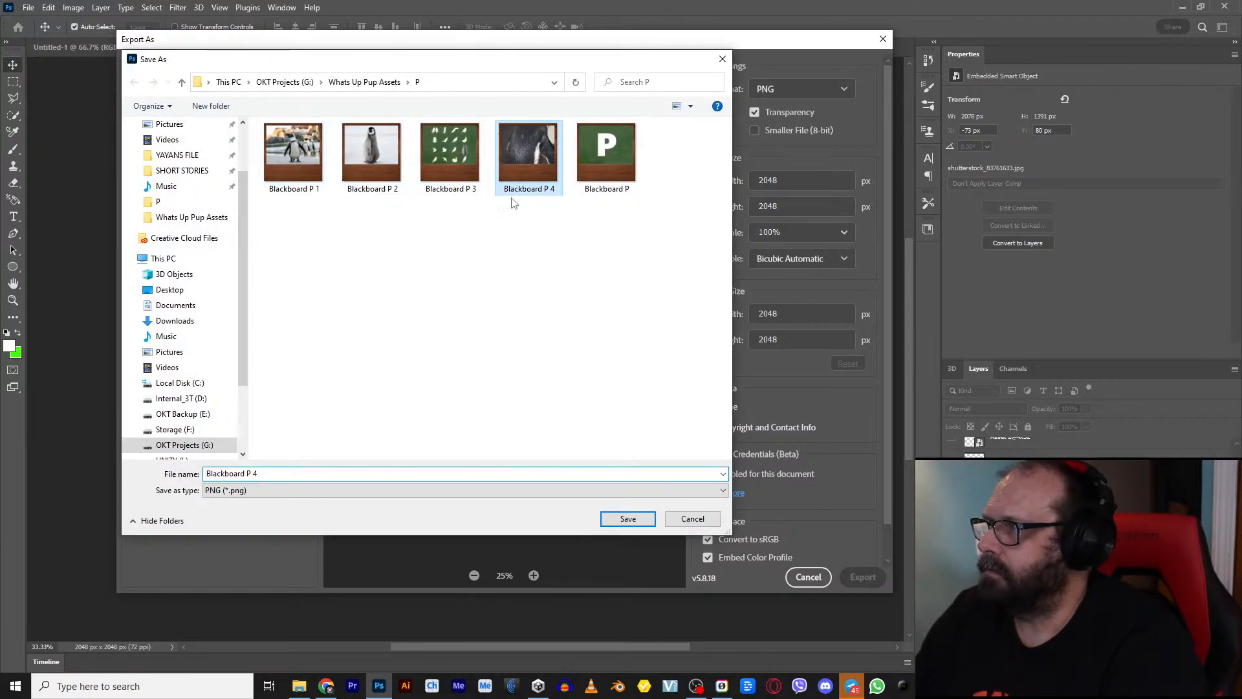
{"action": "left_click", "coordinate": [269, 474]}
{"action": "double_click", "coordinate": [269, 474]}
{"action": "type", "text": "5"}
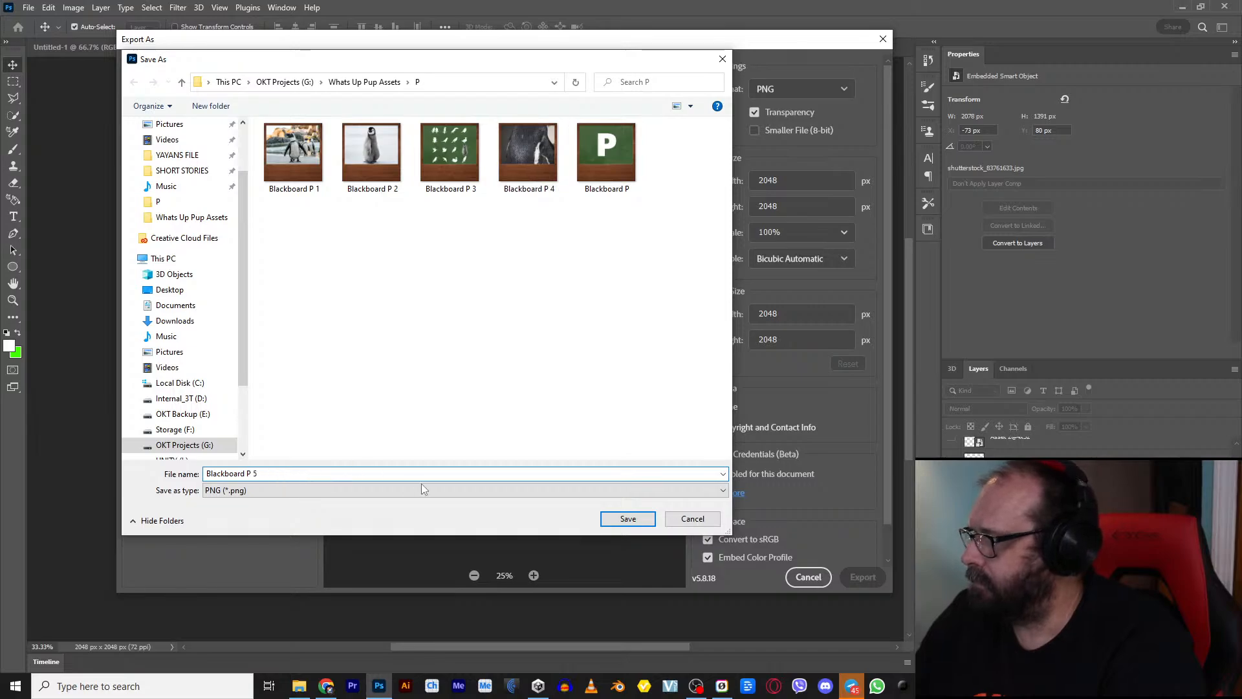
{"action": "left_click", "coordinate": [627, 518]}
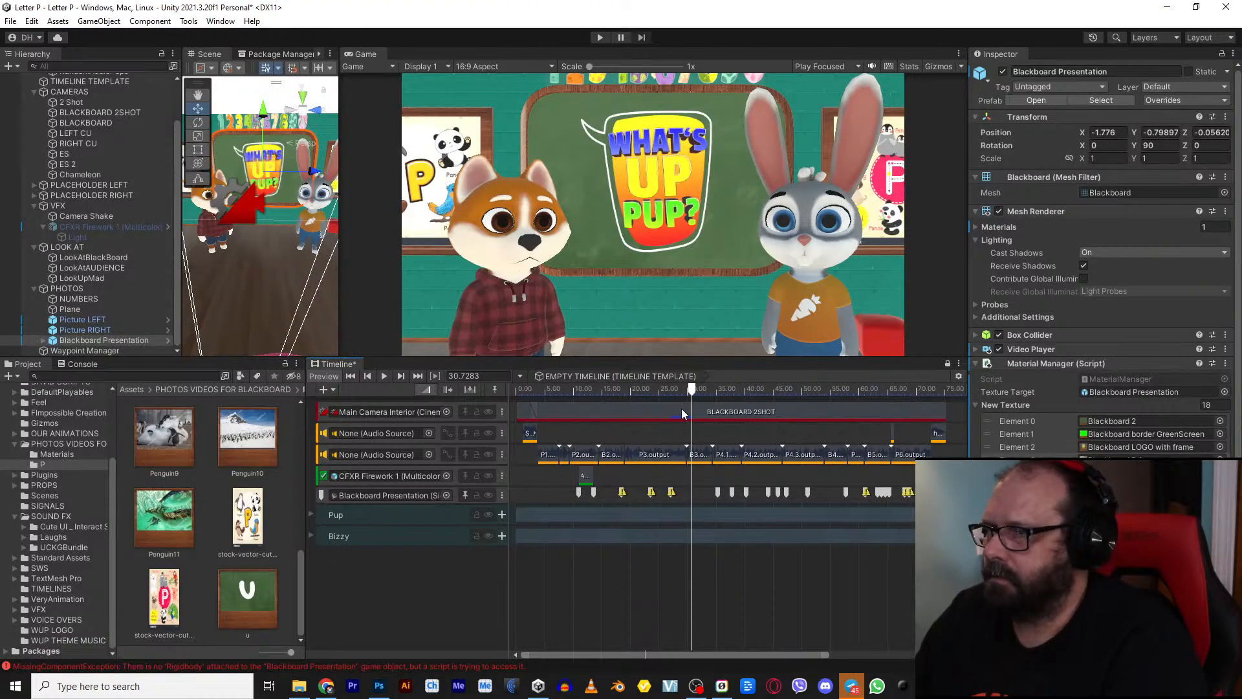
Step: Play the Unity timeline from about 34 seconds to review the section that needs the next blackboard picture
{"action": "left_click_drag", "start_coordinate": [692, 396], "coordinate": [712, 393]}
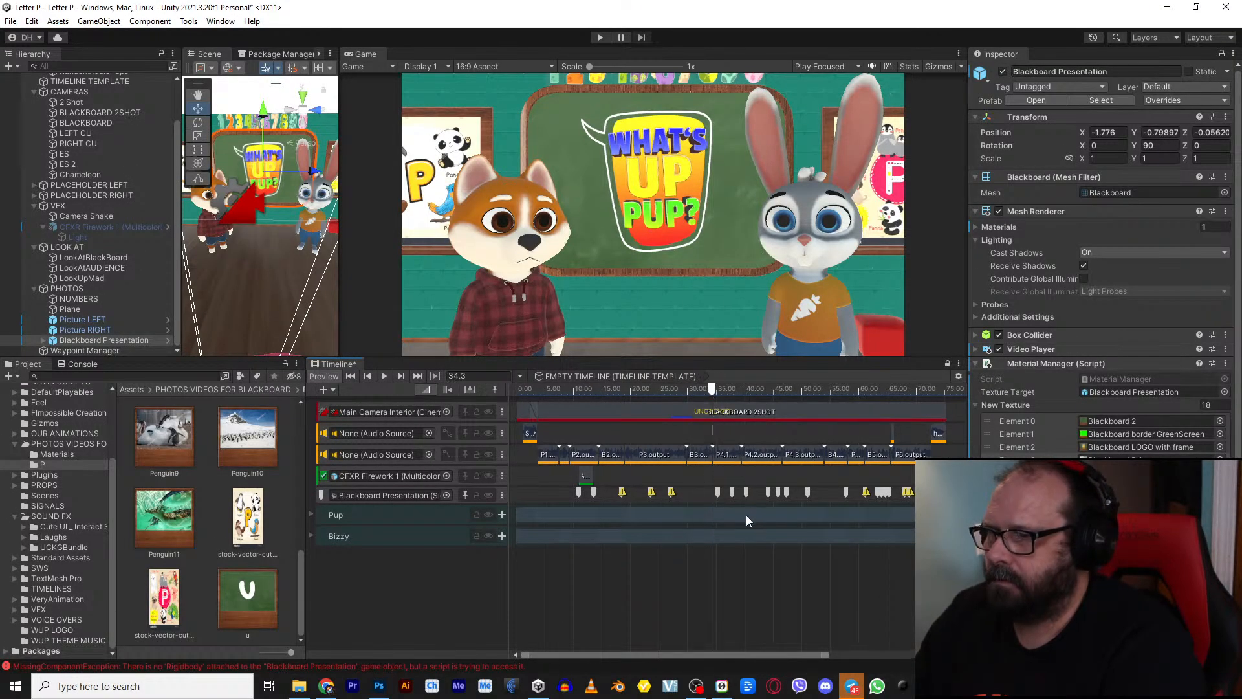
{"action": "key", "text": "space"}
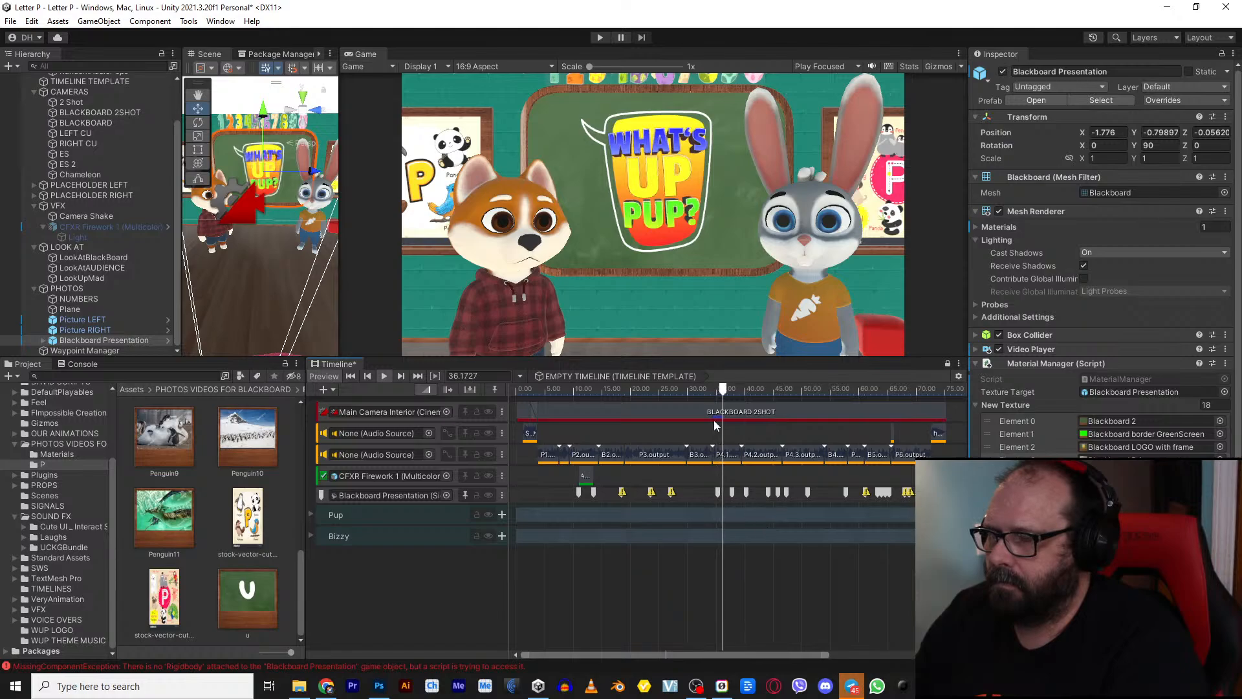
{"action": "left_click", "coordinate": [705, 393]}
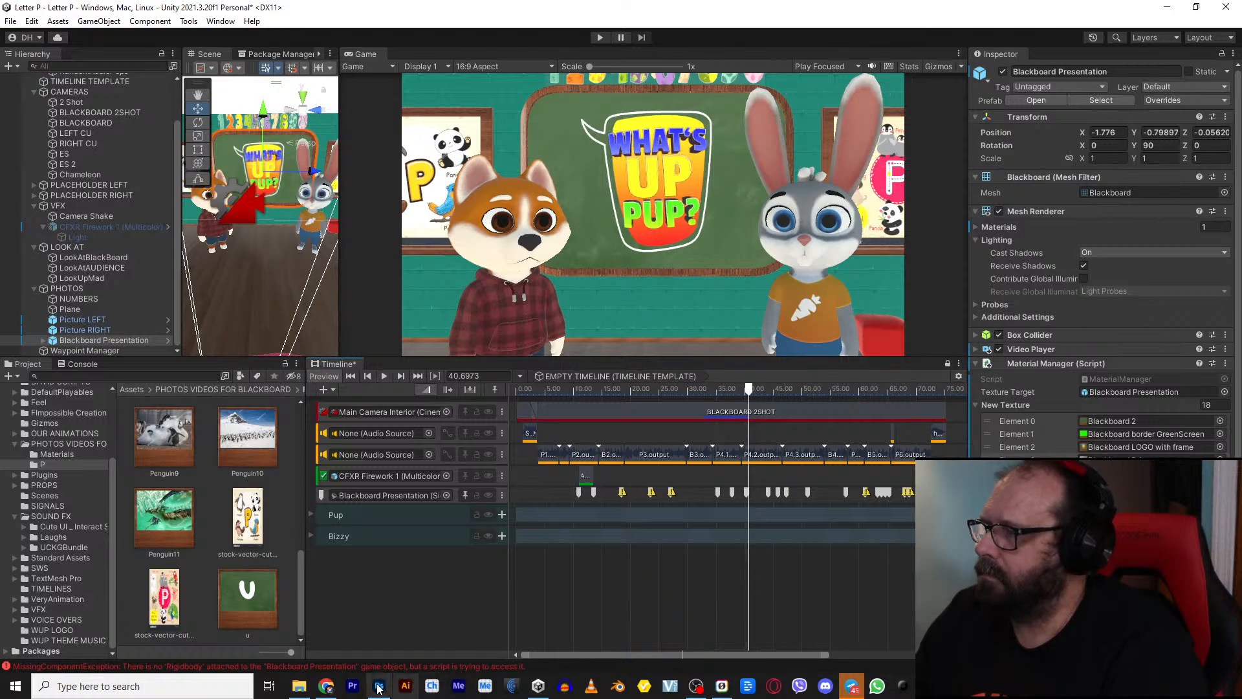
Step: Switch to Shutterstock in Chrome, leave the feather photo and the P collection, and search all images for "antartica"
{"action": "mouse_move", "coordinate": [379, 687]}
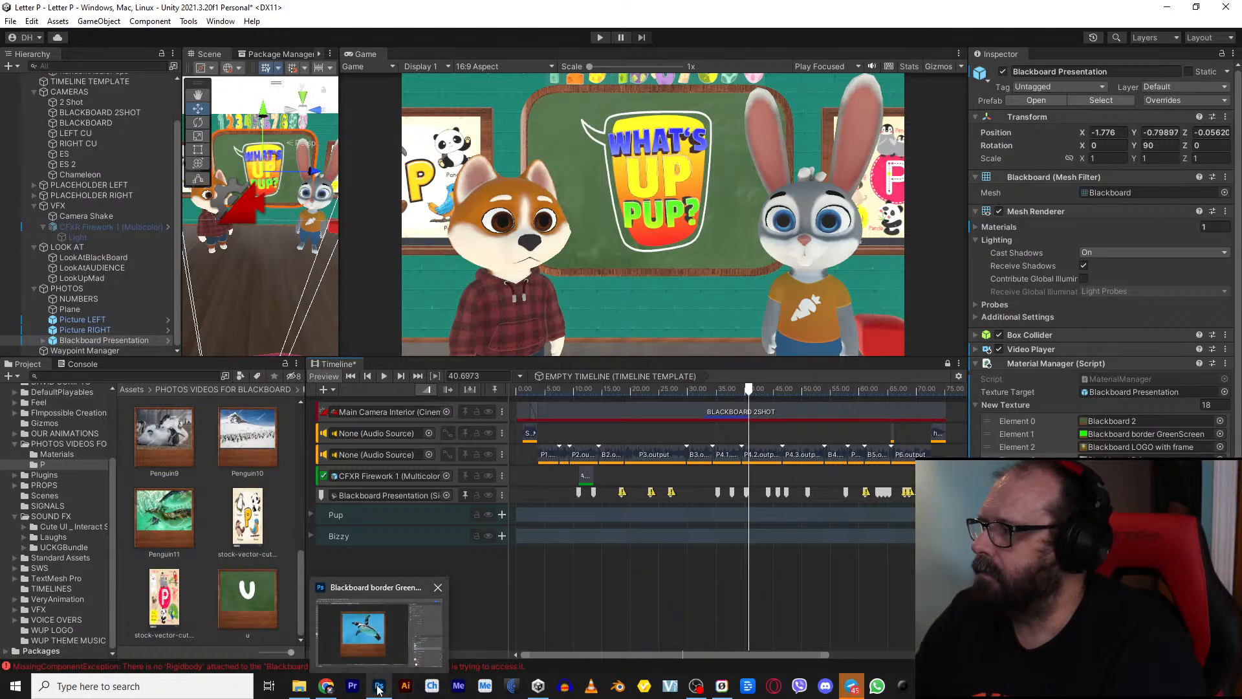
{"action": "left_click", "coordinate": [326, 685]}
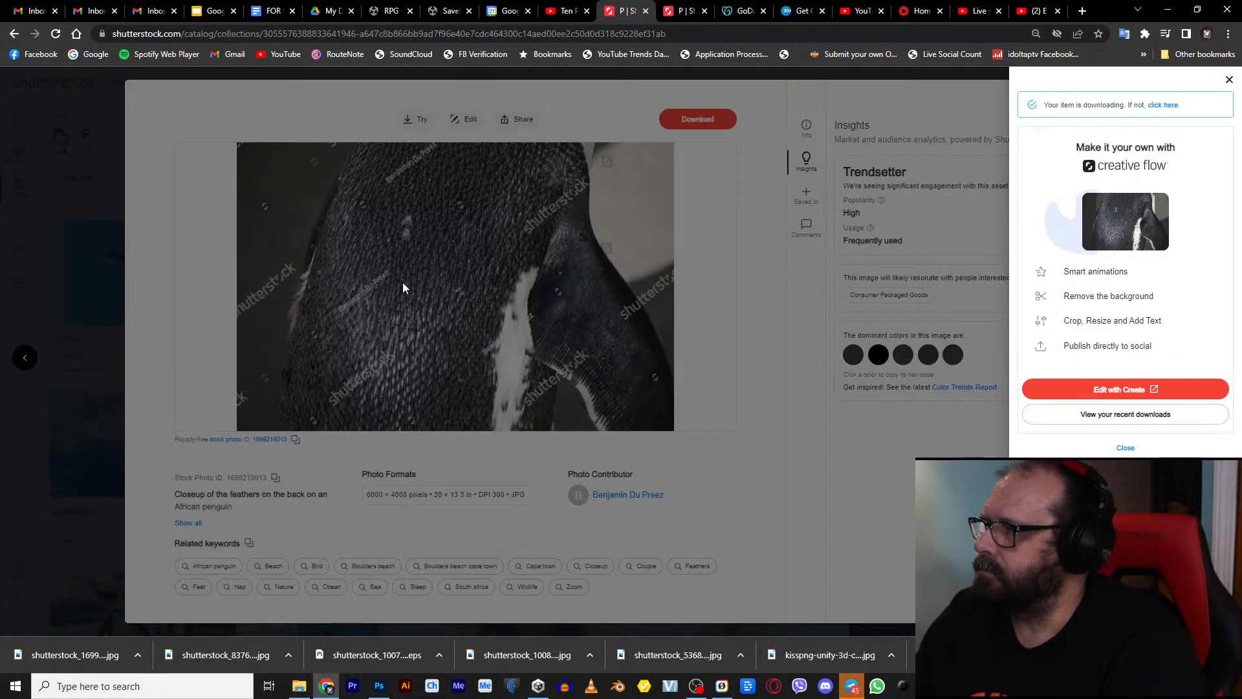
{"action": "left_click", "coordinate": [191, 258]}
{"action": "left_click", "coordinate": [64, 213]}
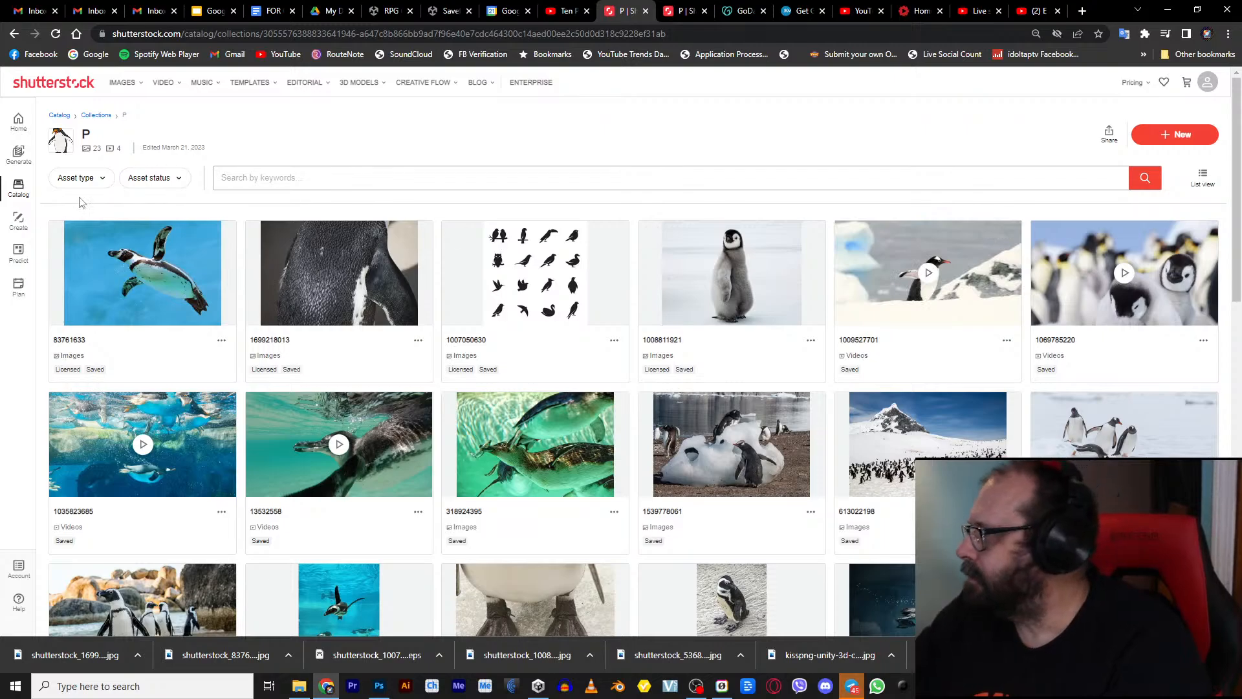
{"action": "mouse_move", "coordinate": [163, 83]}
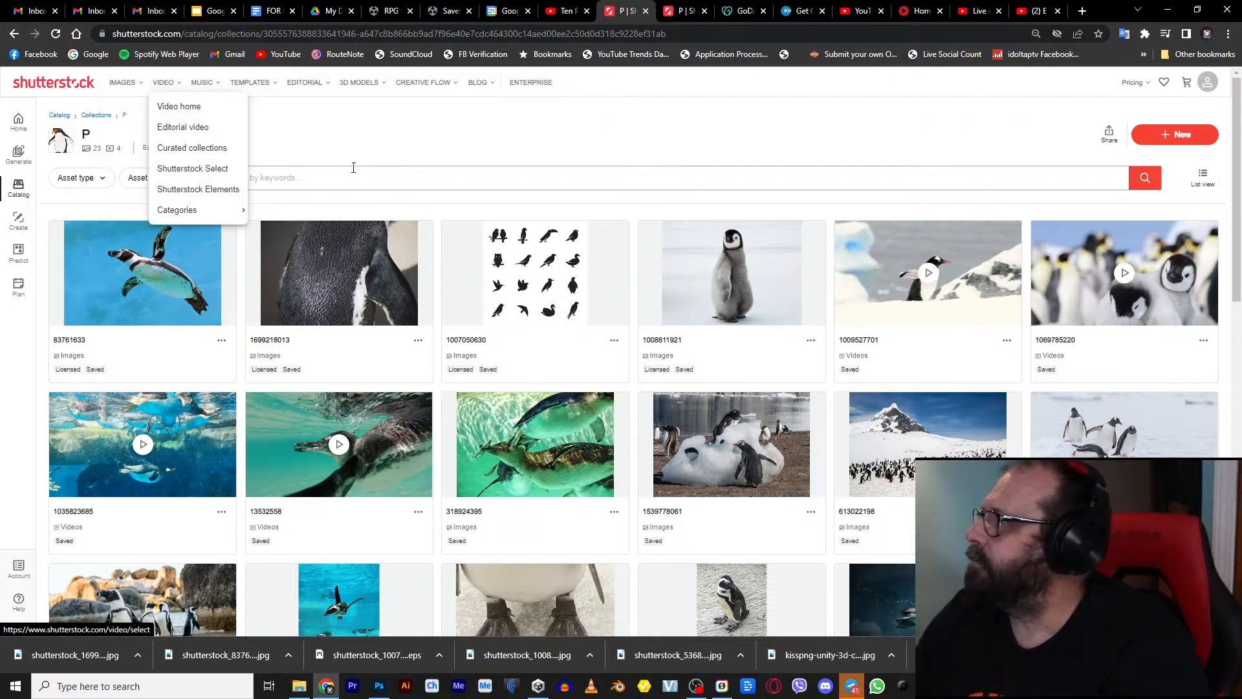
{"action": "left_click", "coordinate": [123, 82]}
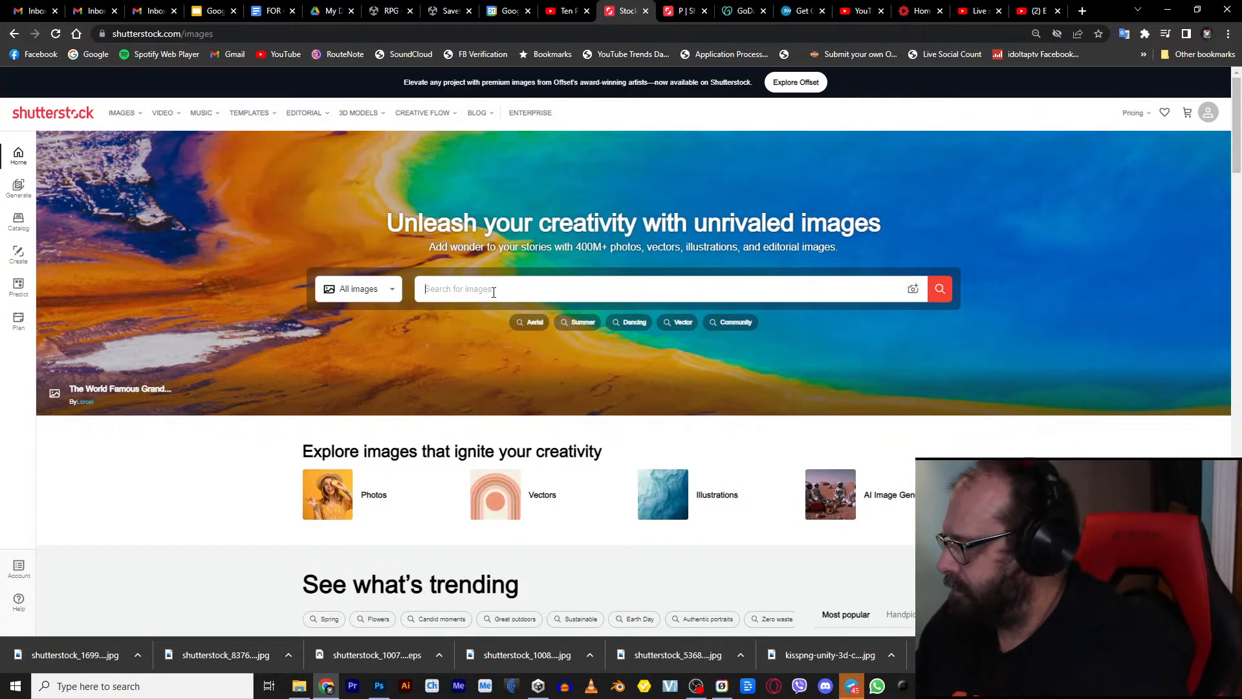
{"action": "type", "text": "antartica"}
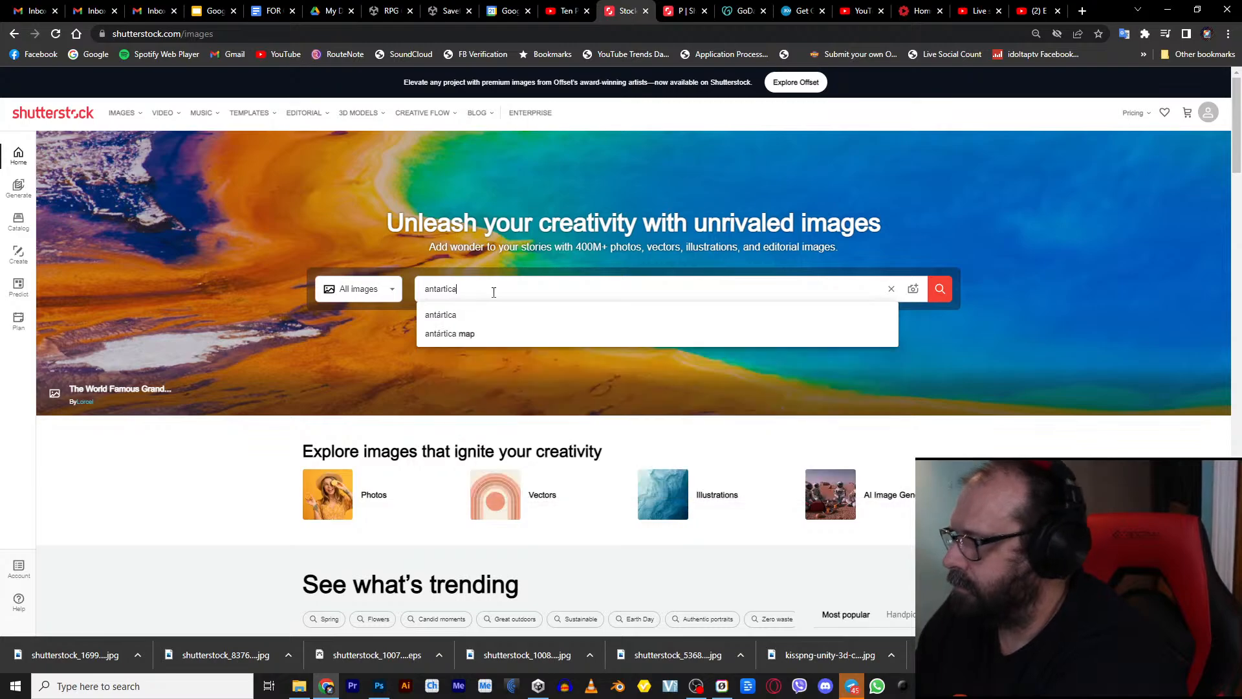
{"action": "key", "text": "Return"}
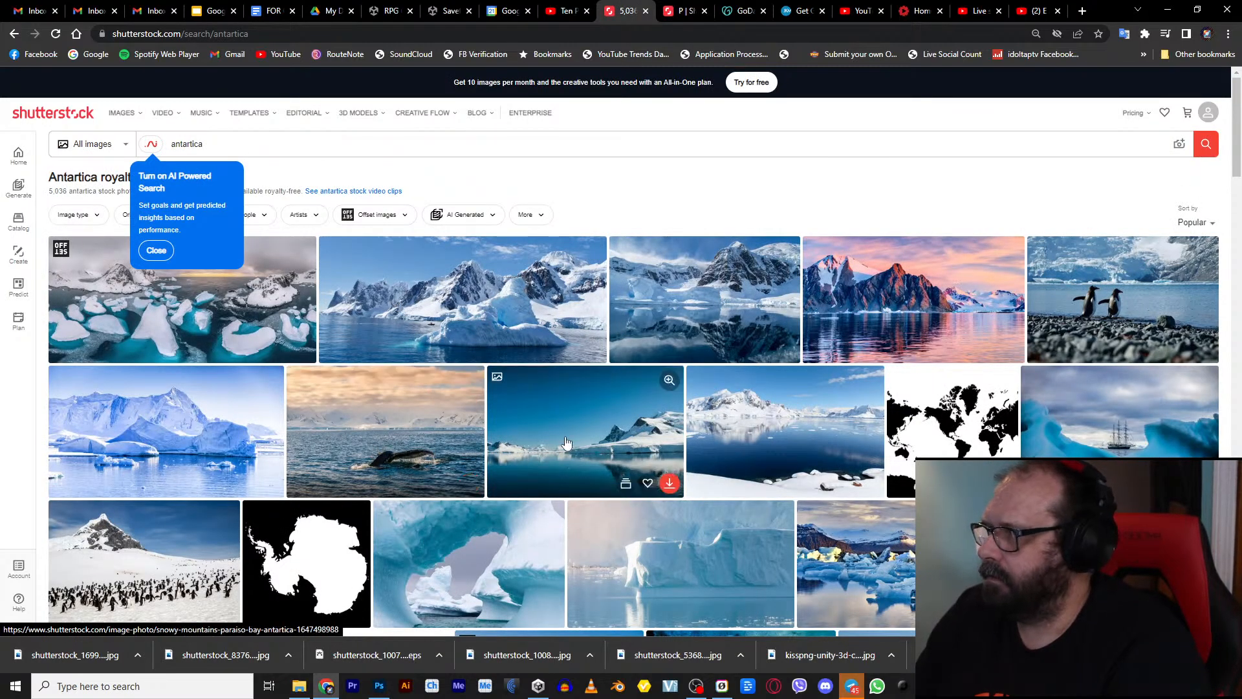
Step: Look through the "antartica" image results for a picture suited to the blackboard
{"action": "scroll", "coordinate": [849, 473], "scroll_direction": "down", "scroll_amount": 3}
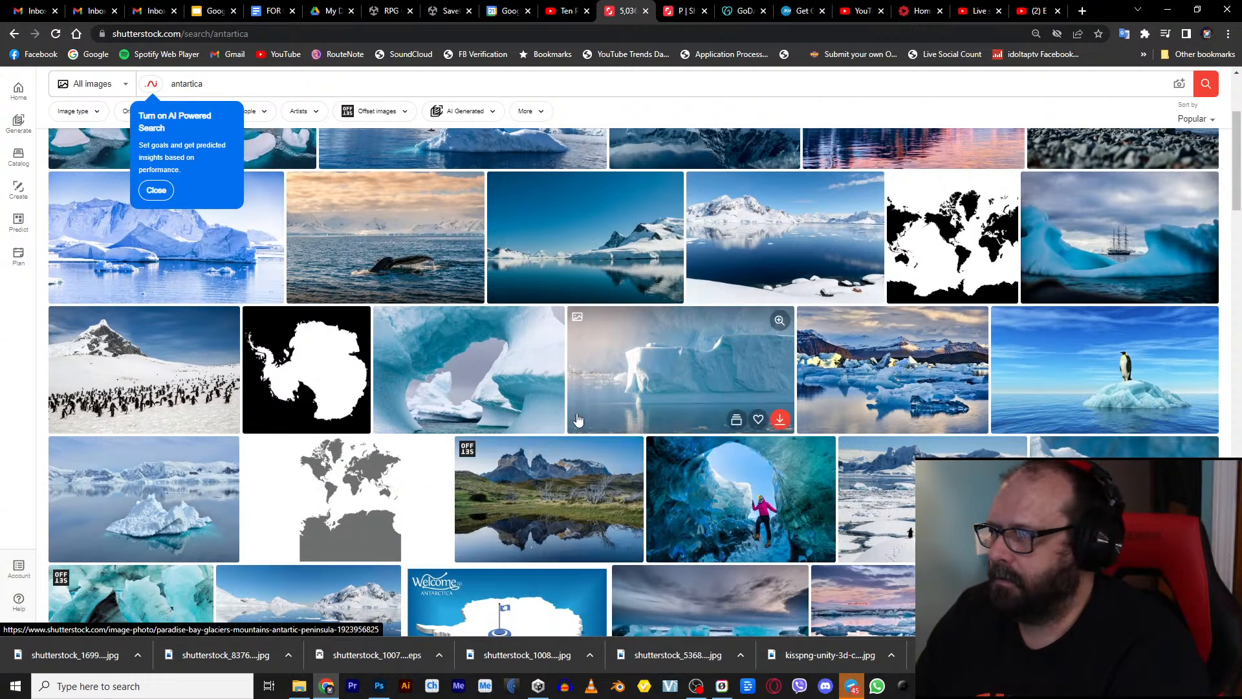
{"action": "scroll", "coordinate": [506, 384], "scroll_direction": "down", "scroll_amount": 5}
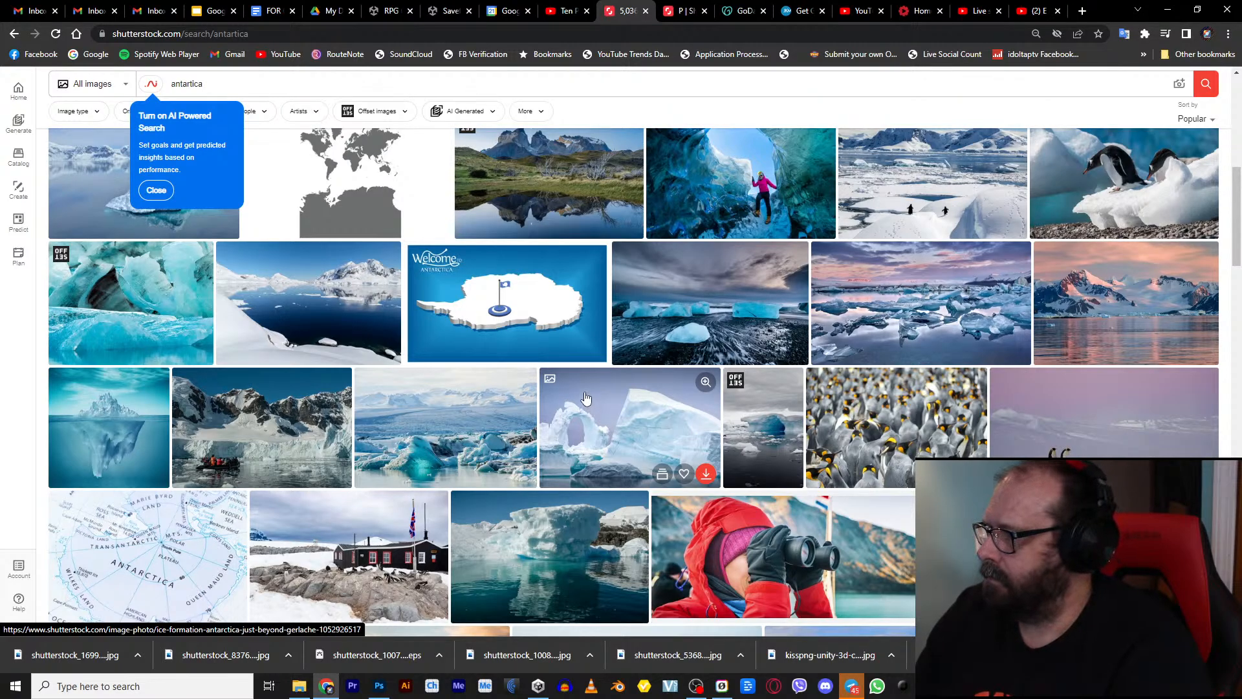
{"action": "scroll", "coordinate": [580, 386], "scroll_direction": "down", "scroll_amount": 5}
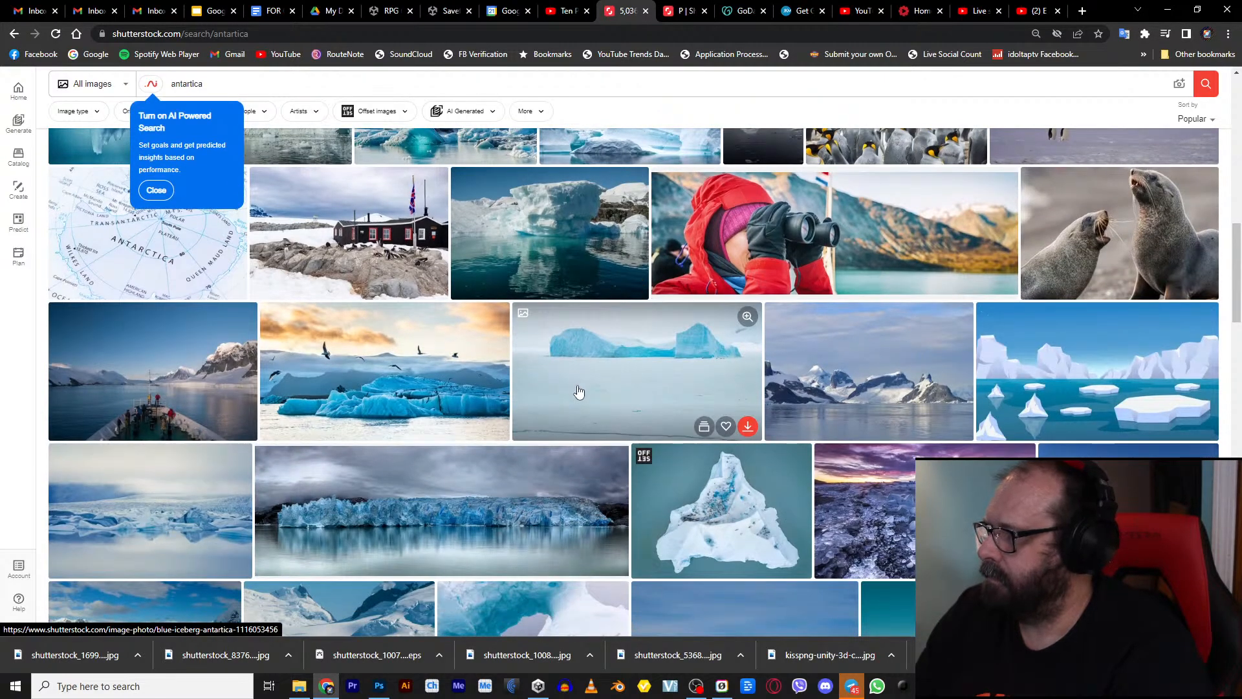
{"action": "scroll", "coordinate": [578, 393], "scroll_direction": "up", "scroll_amount": 2}
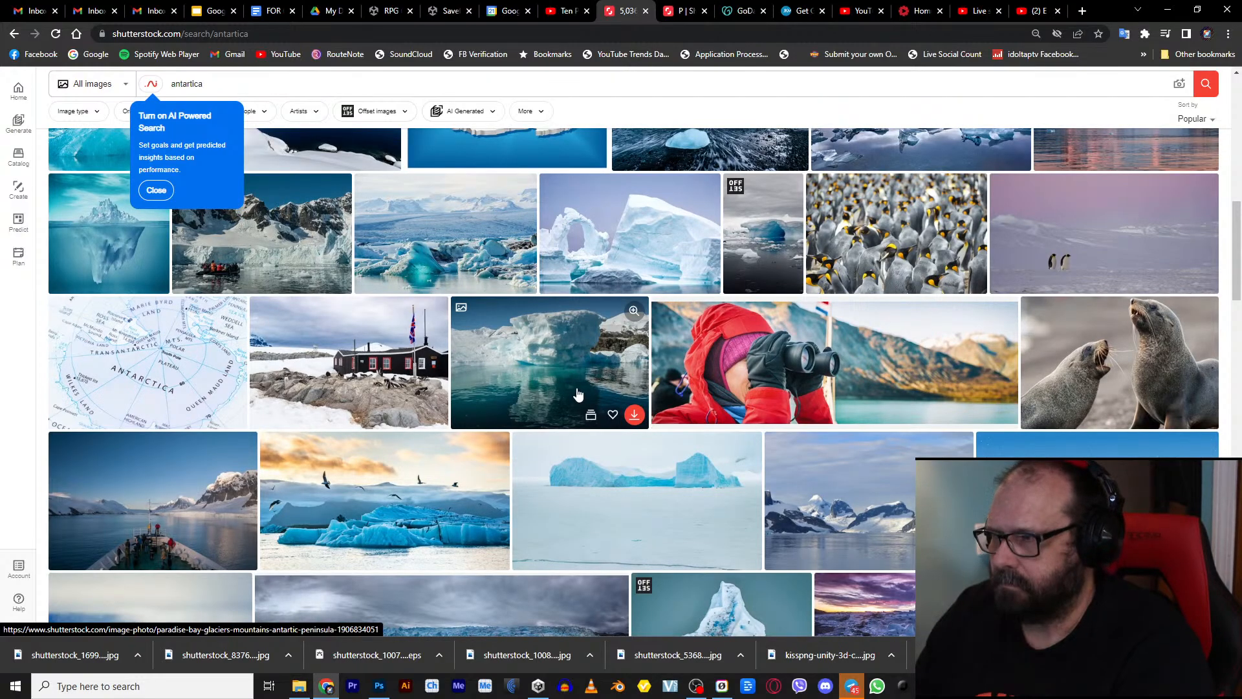
{"action": "scroll", "coordinate": [434, 382], "scroll_direction": "down", "scroll_amount": 4}
{"action": "scroll", "coordinate": [443, 343], "scroll_direction": "down", "scroll_amount": 5}
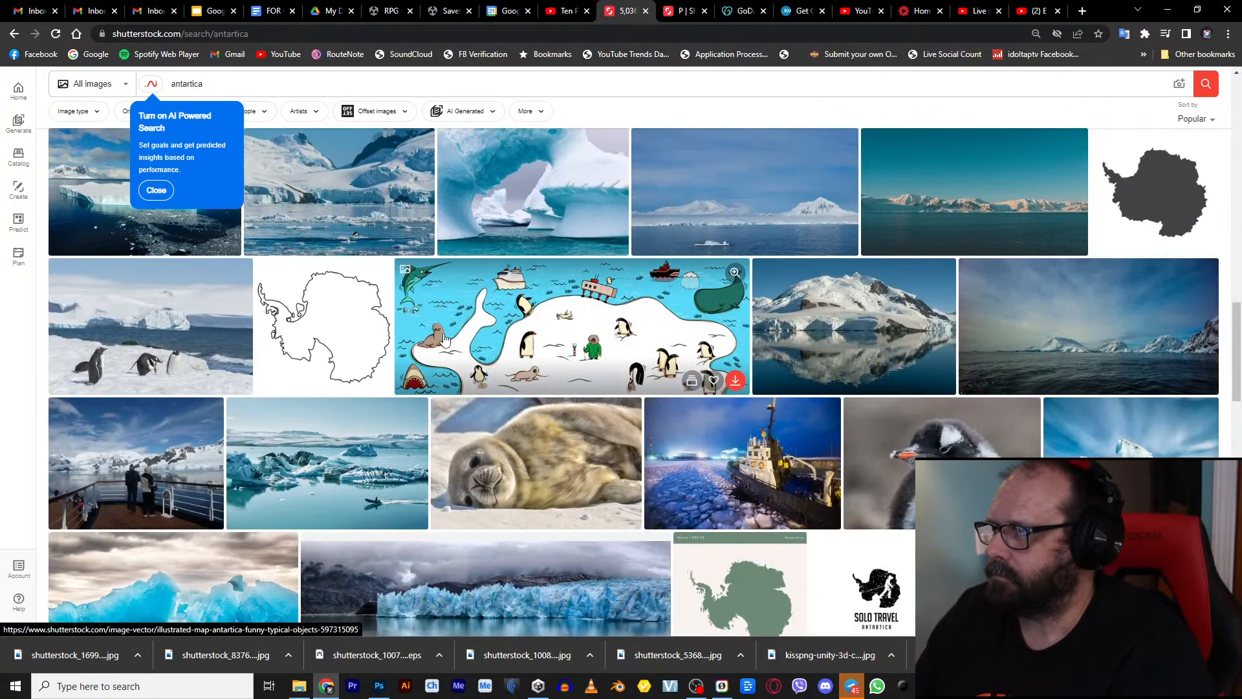
{"action": "scroll", "coordinate": [503, 315], "scroll_direction": "down", "scroll_amount": 1}
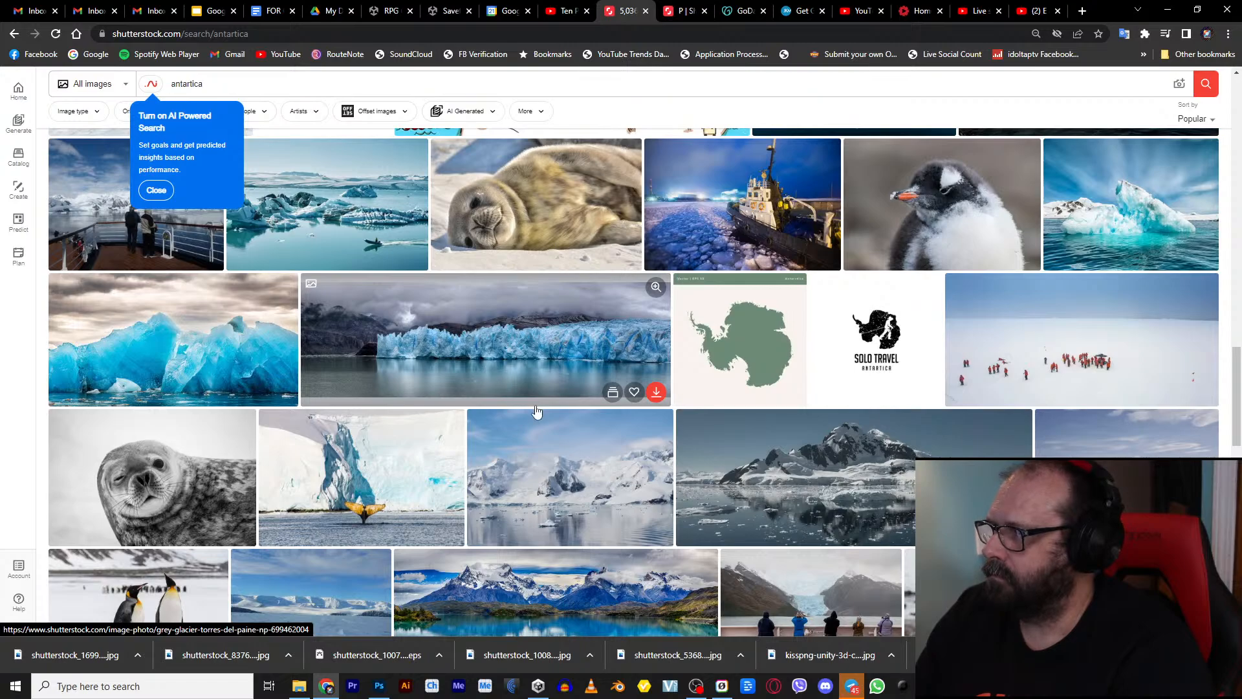
{"action": "scroll", "coordinate": [536, 405], "scroll_direction": "down", "scroll_amount": 5}
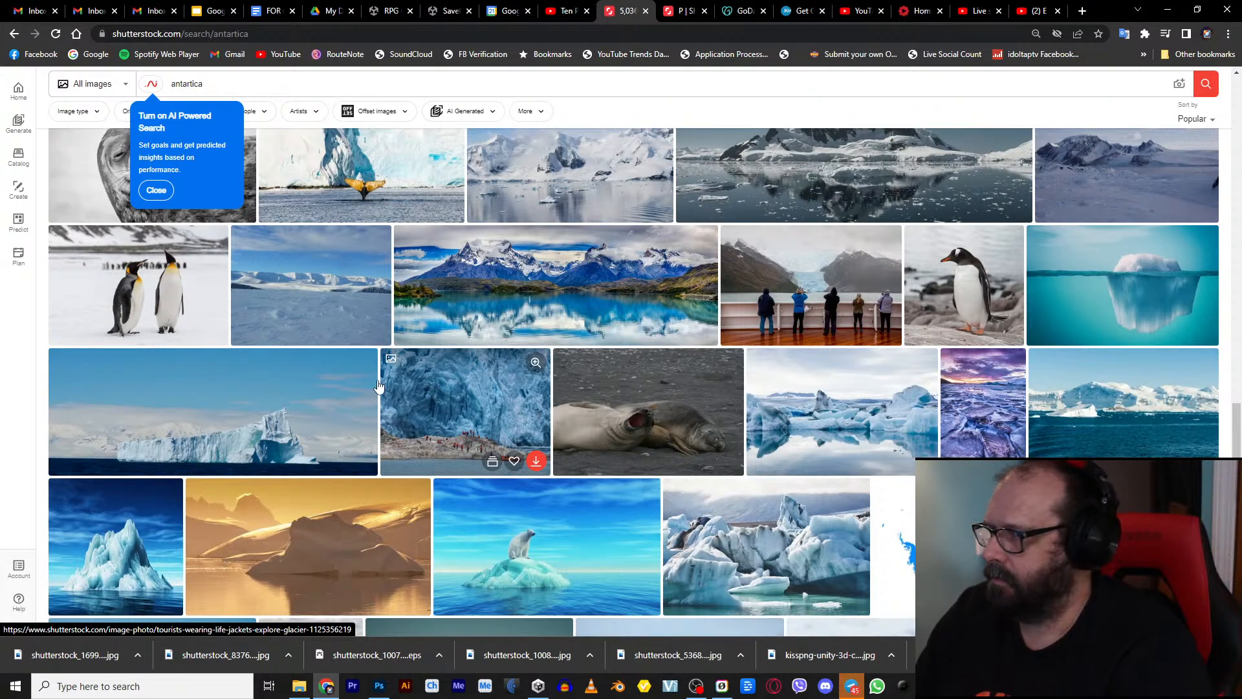
Step: Search Shutterstock images for the suggested term "antártica map"
{"action": "left_click", "coordinate": [204, 85]}
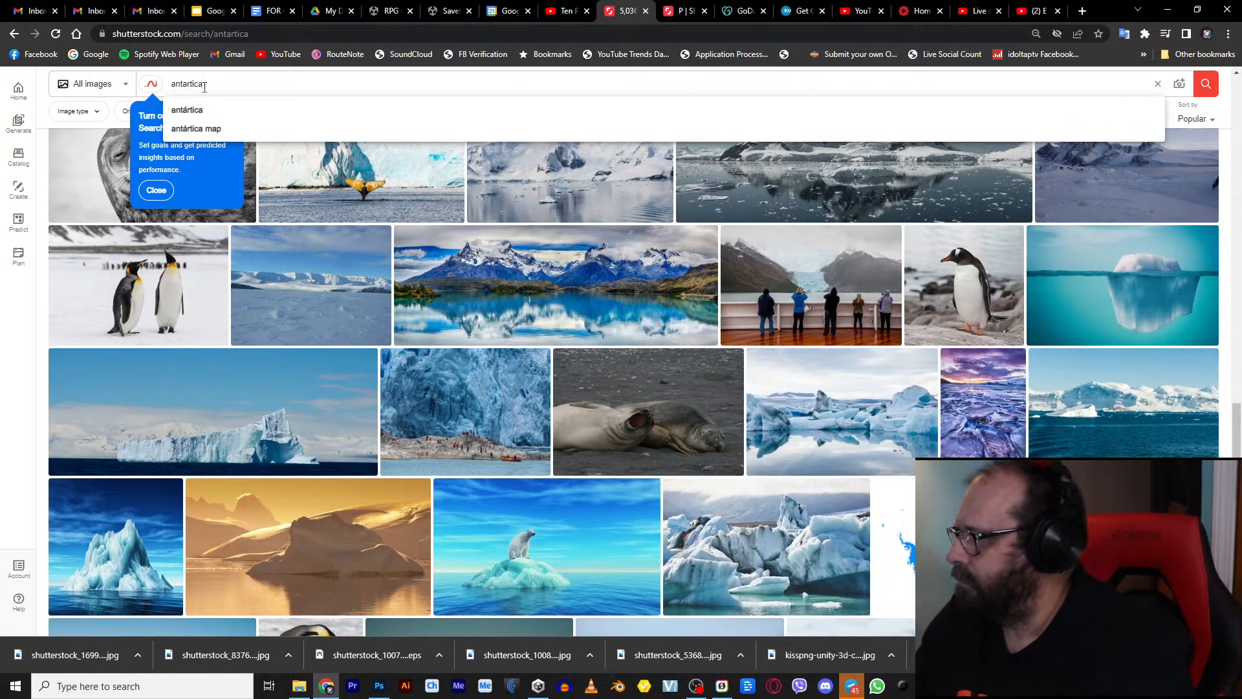
{"action": "key", "text": "Down"}
{"action": "key", "text": "Down"}
{"action": "key", "text": "Return"}
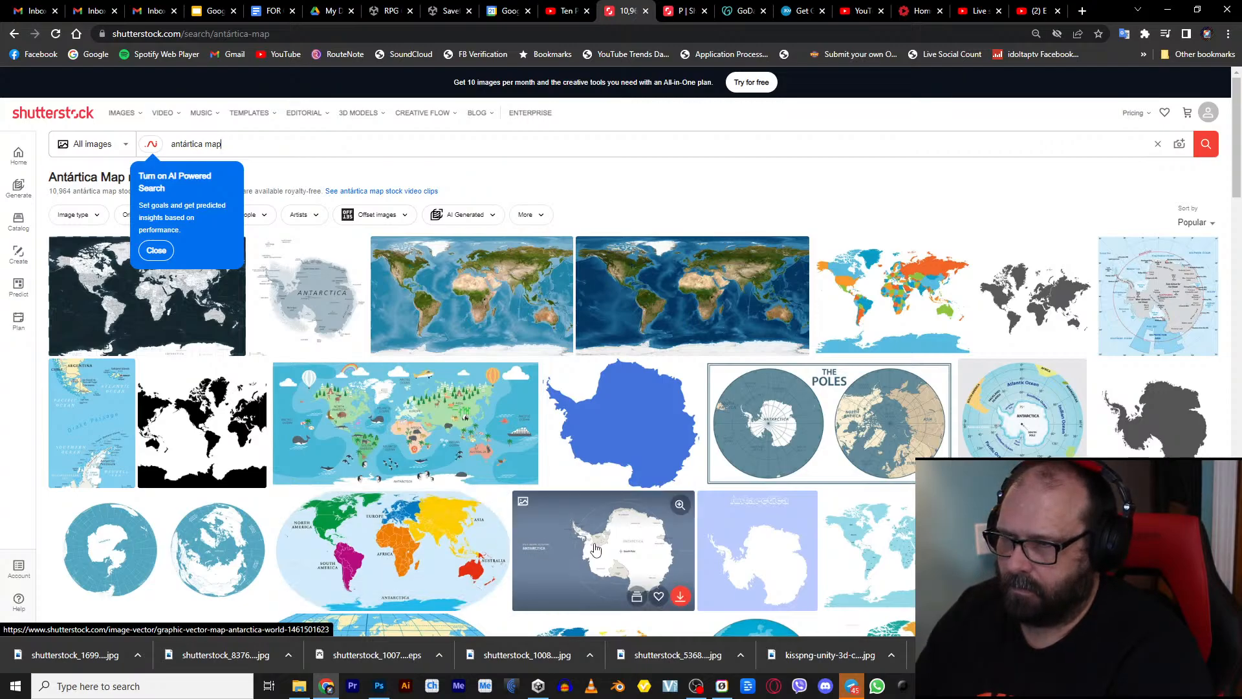
Step: Browse the map results, view the Planet Earth Antarctica globe image in detail and return to the results
{"action": "scroll", "coordinate": [453, 537], "scroll_direction": "down", "scroll_amount": 2}
{"action": "scroll", "coordinate": [454, 531], "scroll_direction": "down", "scroll_amount": 3}
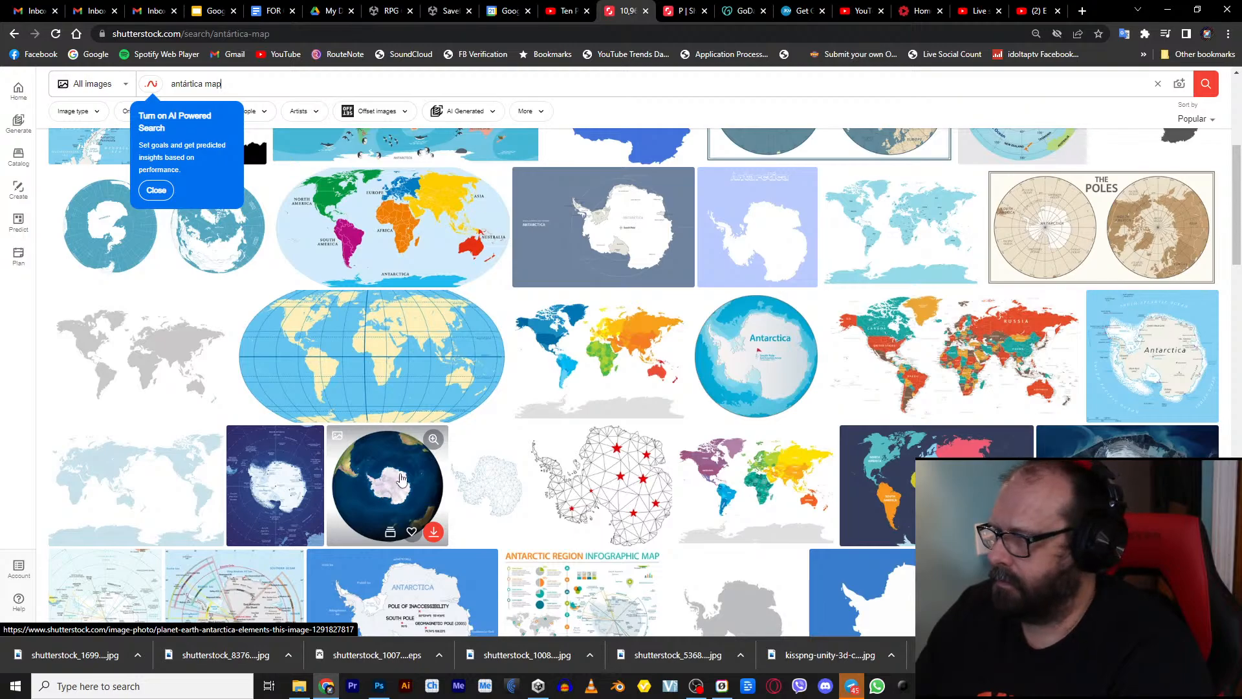
{"action": "scroll", "coordinate": [401, 479], "scroll_direction": "down", "scroll_amount": 4}
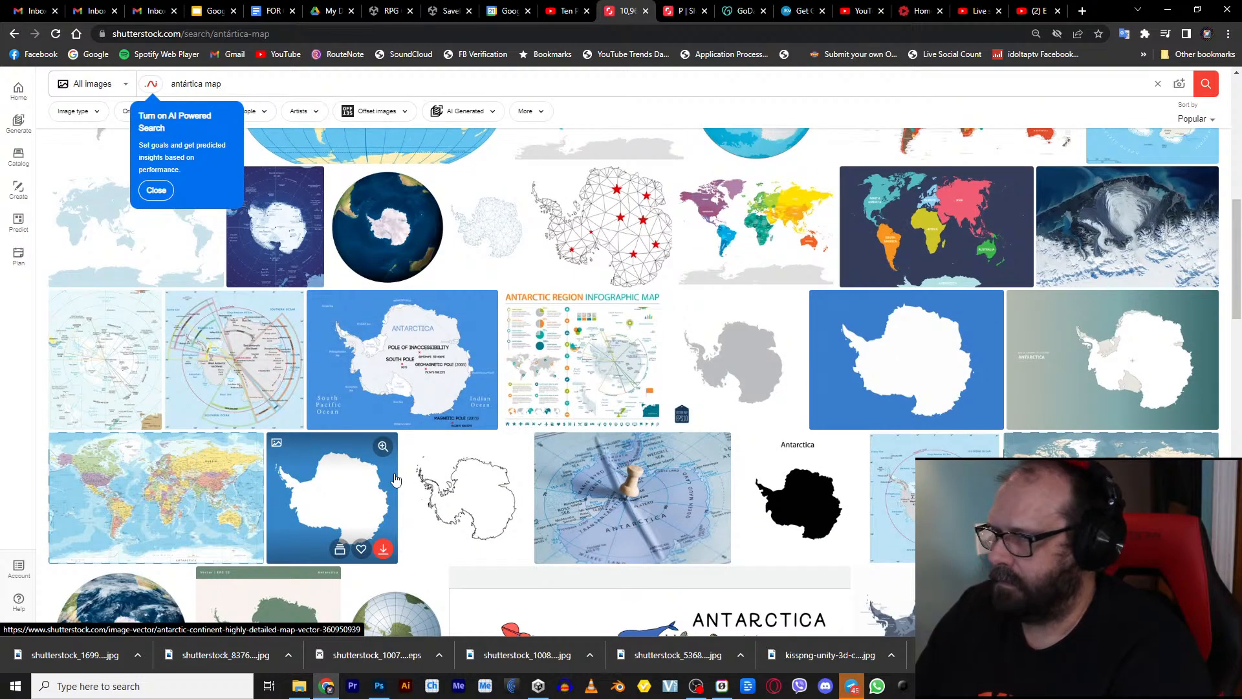
{"action": "scroll", "coordinate": [394, 478], "scroll_direction": "up", "scroll_amount": 3}
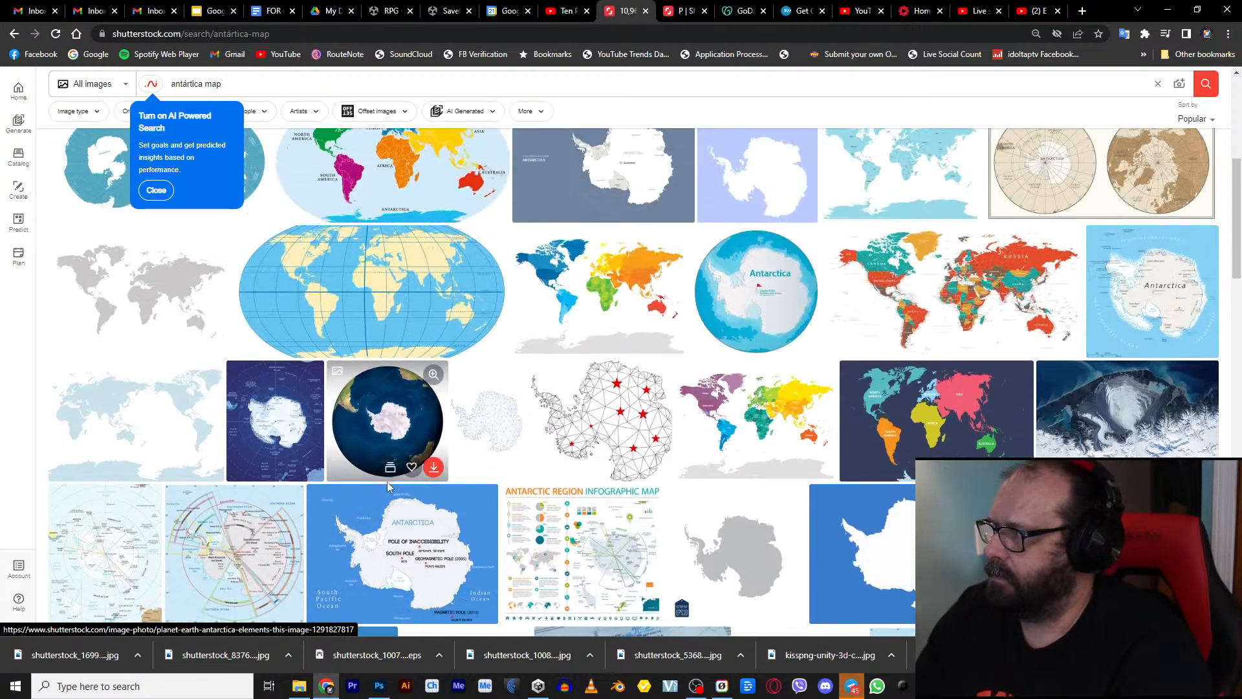
{"action": "left_click", "coordinate": [390, 427]}
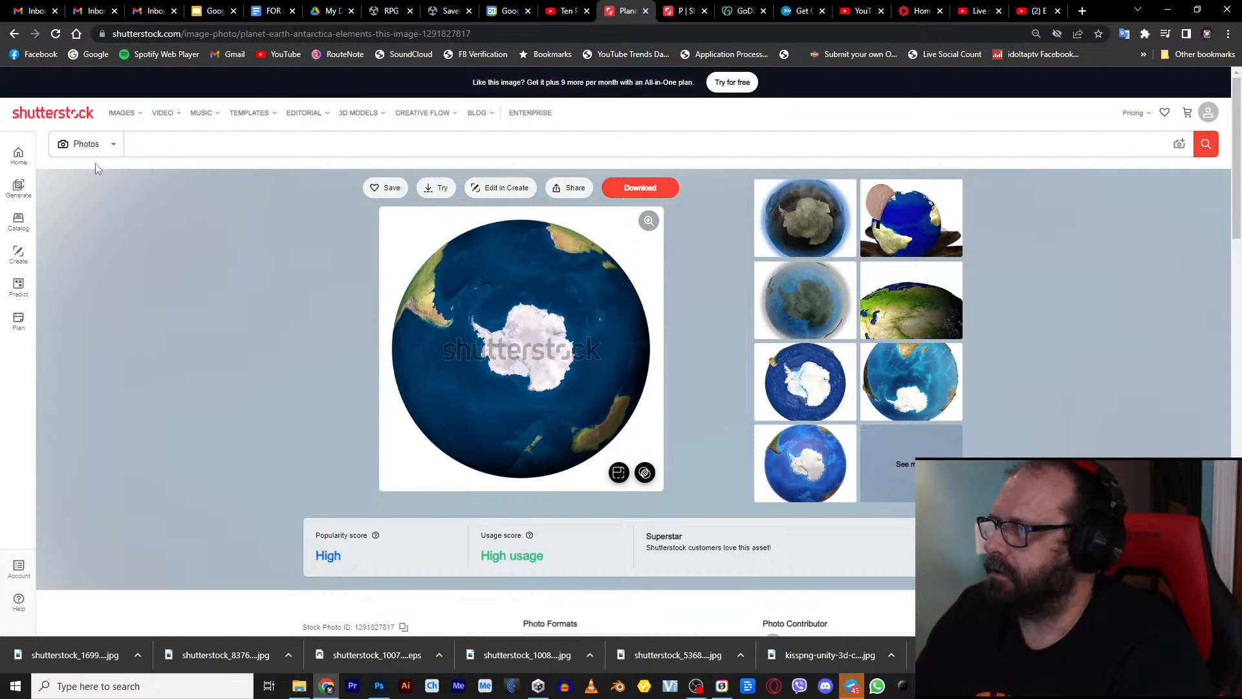
{"action": "left_click", "coordinate": [14, 34]}
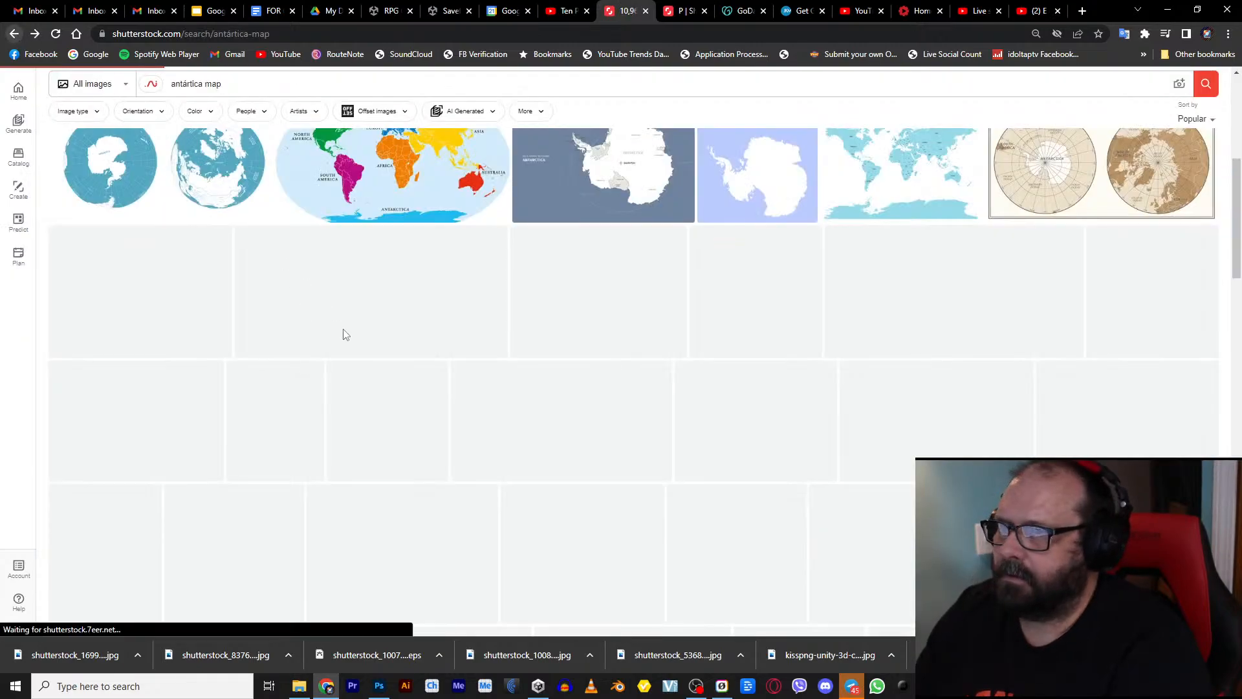
Step: Find the illustrated "Map of the World" vector with penguins on Antarctica and save it to the P collection
{"action": "scroll", "coordinate": [491, 453], "scroll_direction": "down", "scroll_amount": 4}
{"action": "scroll", "coordinate": [516, 445], "scroll_direction": "down", "scroll_amount": 8}
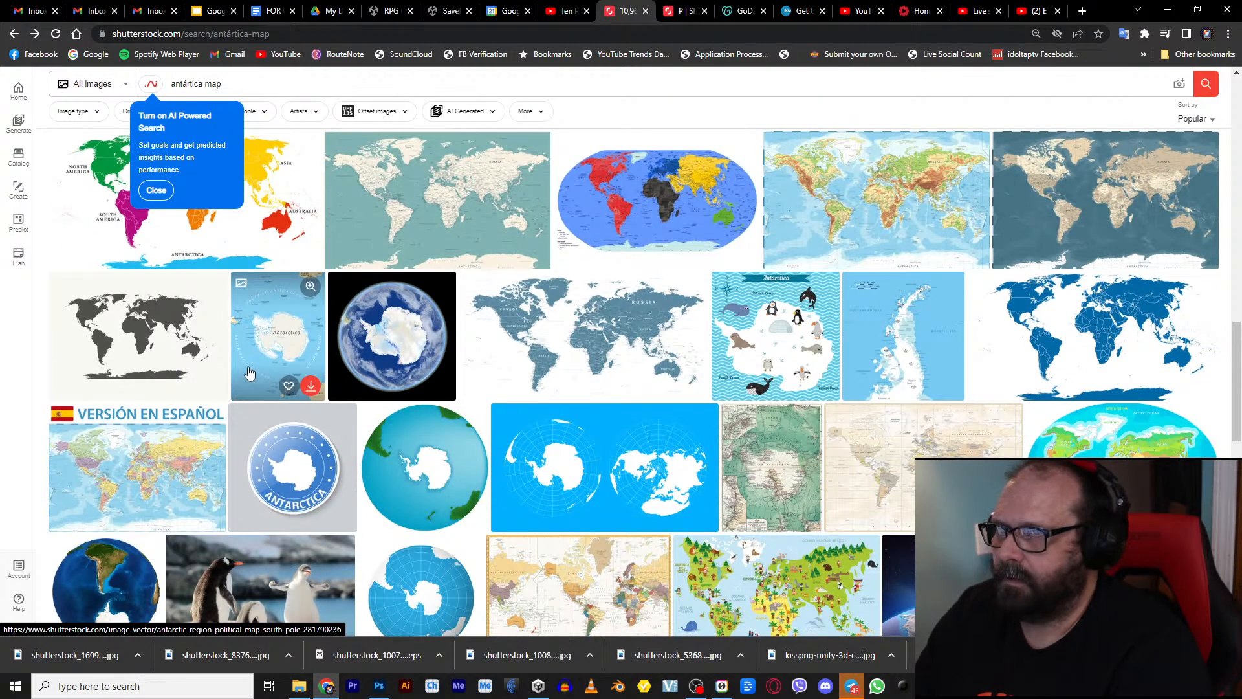
{"action": "scroll", "coordinate": [249, 373], "scroll_direction": "up", "scroll_amount": 2}
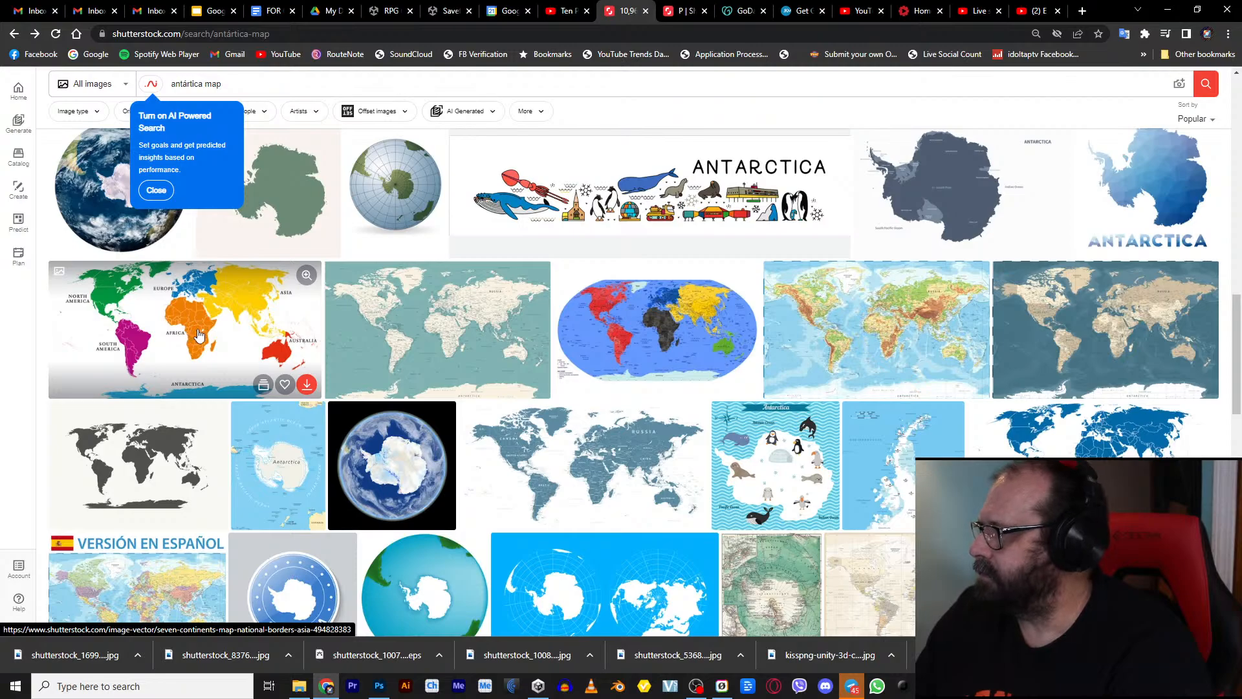
{"action": "scroll", "coordinate": [218, 341], "scroll_direction": "down", "scroll_amount": 9}
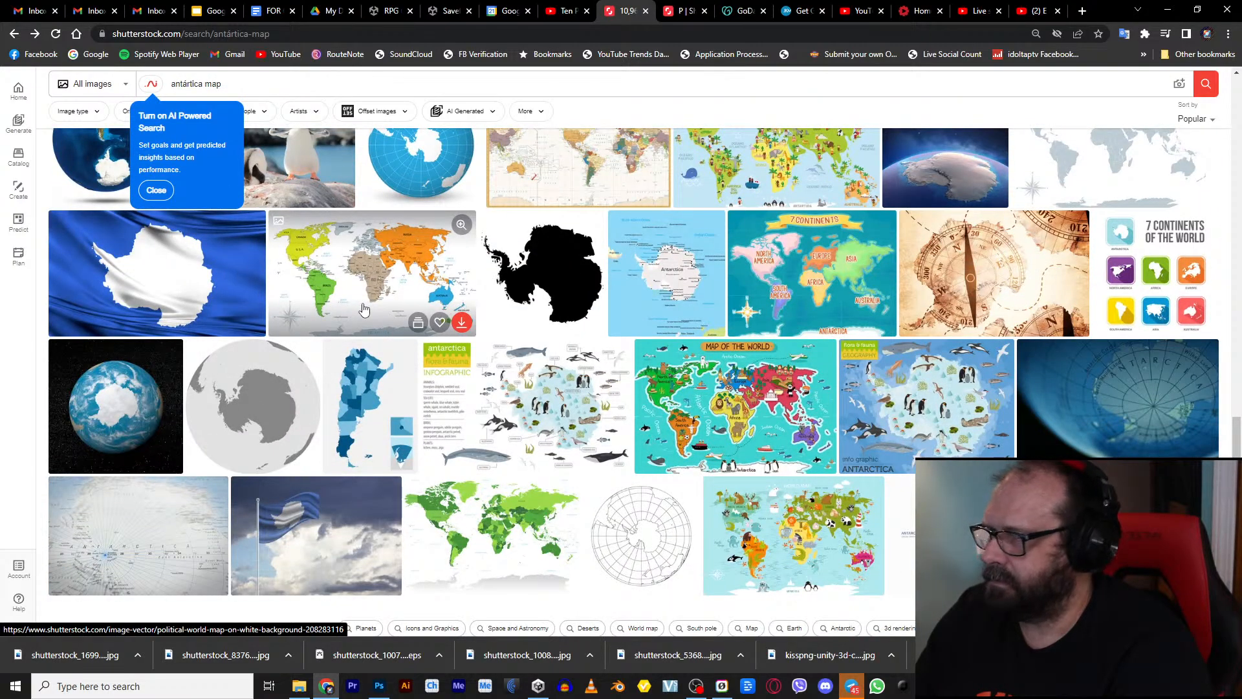
{"action": "left_click", "coordinate": [743, 416]}
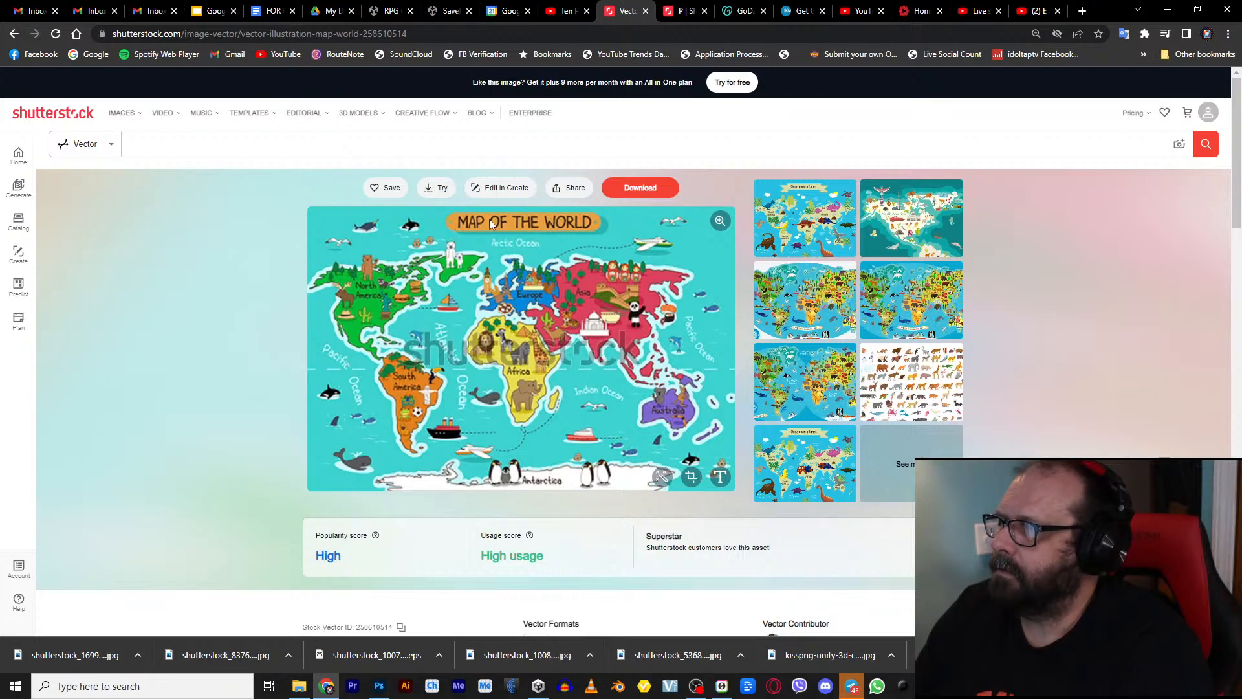
{"action": "left_click", "coordinate": [390, 189]}
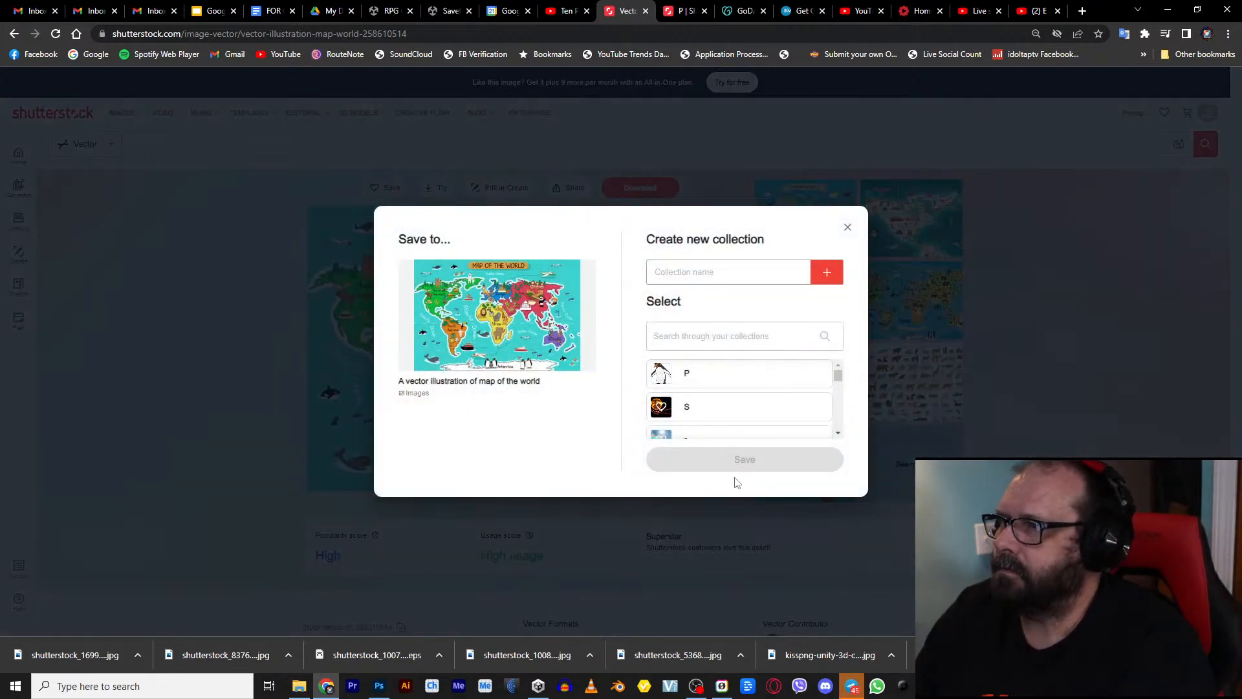
{"action": "left_click", "coordinate": [707, 381]}
{"action": "left_click", "coordinate": [727, 458]}
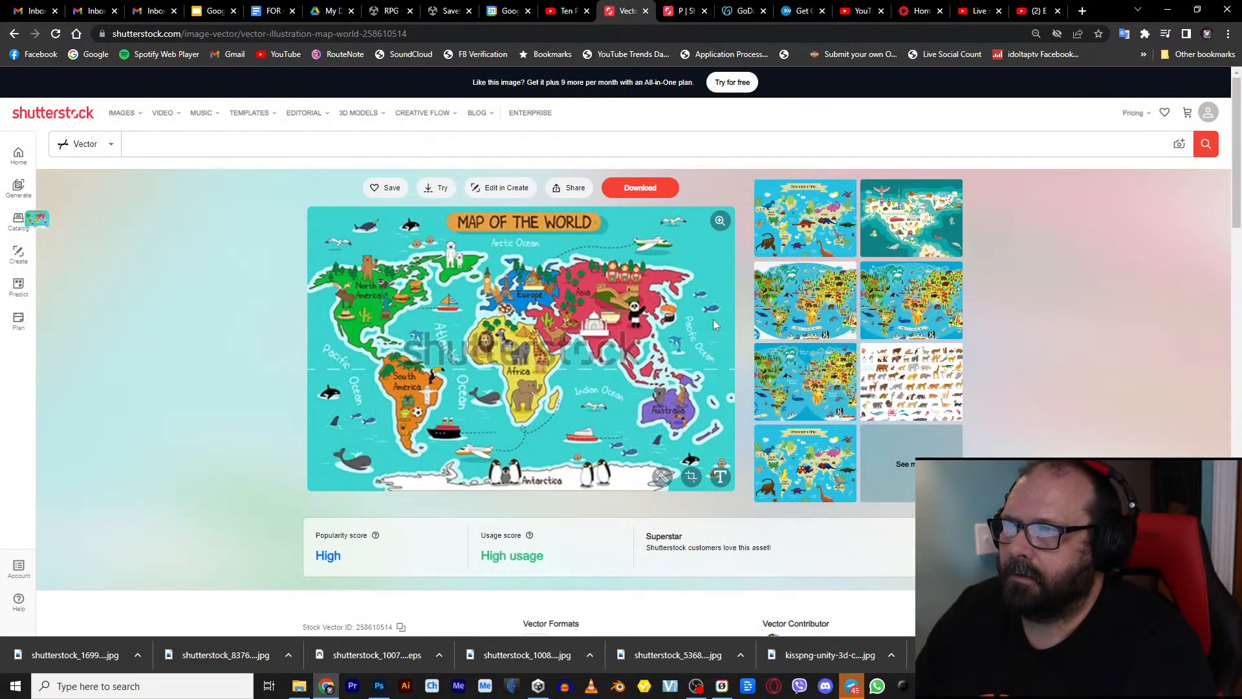
Step: Preview the similar illustrated world maps to compare them with the saved "Map of the World" vector
{"action": "mouse_move", "coordinate": [771, 337]}
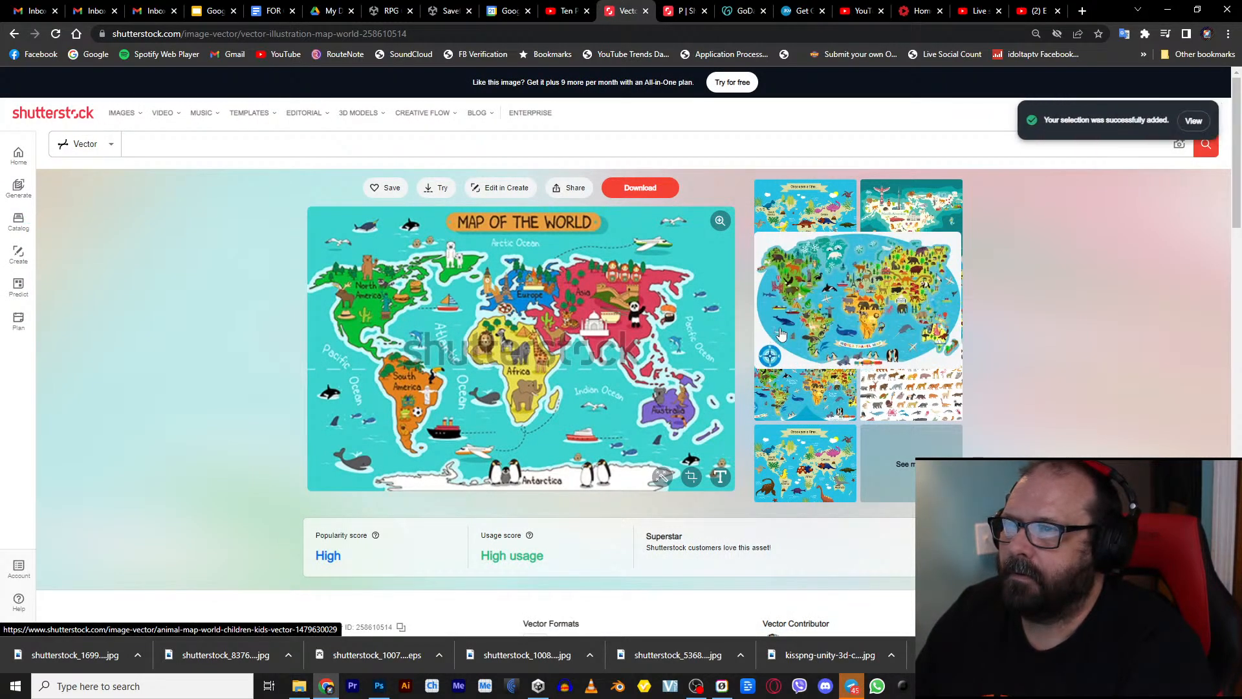
{"action": "mouse_move", "coordinate": [811, 228]}
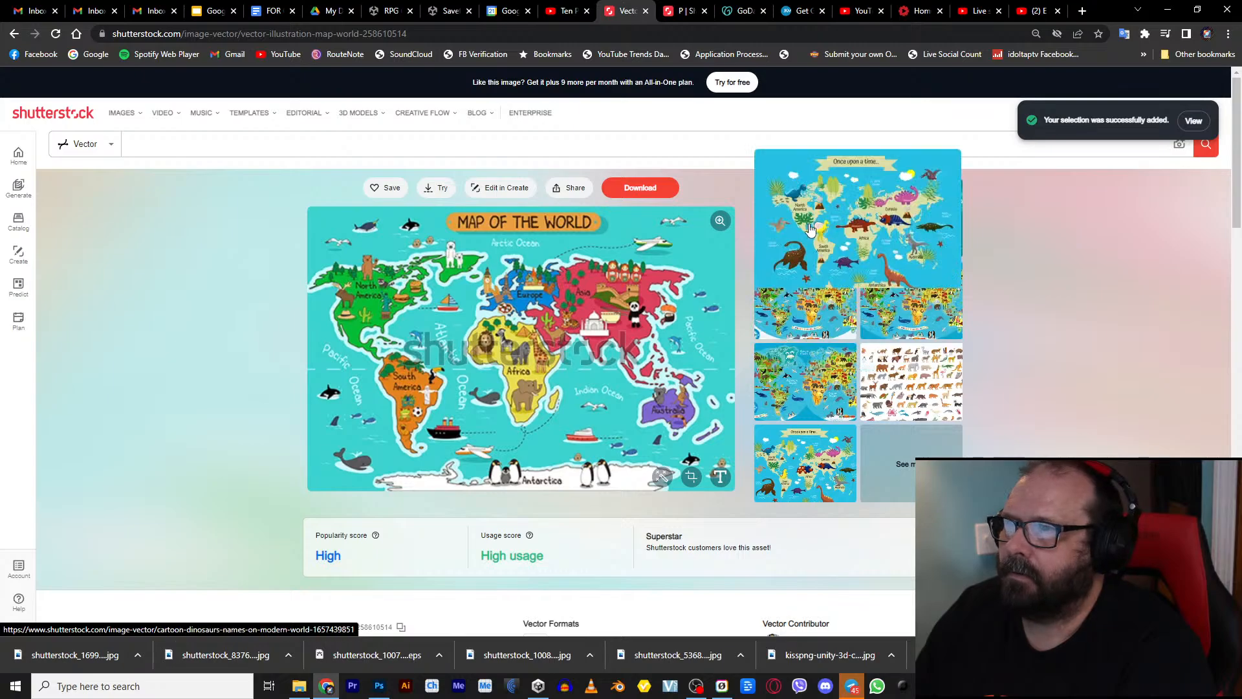
{"action": "mouse_move", "coordinate": [951, 340]}
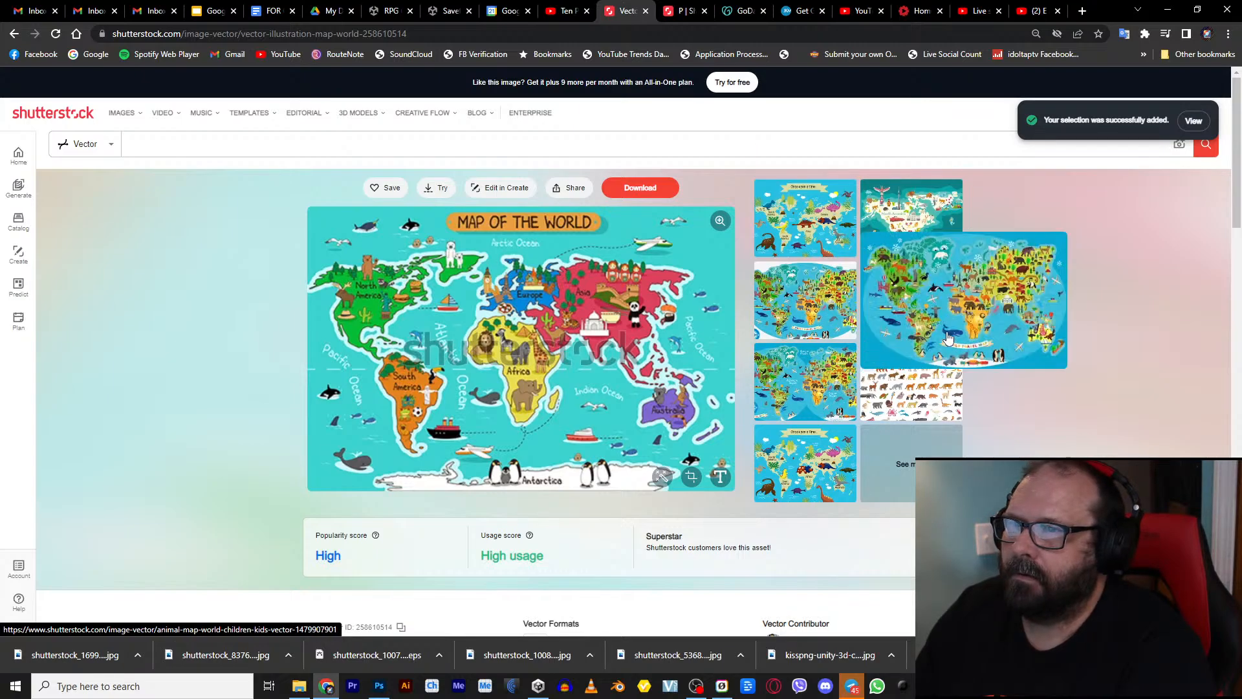
{"action": "mouse_move", "coordinate": [800, 404]}
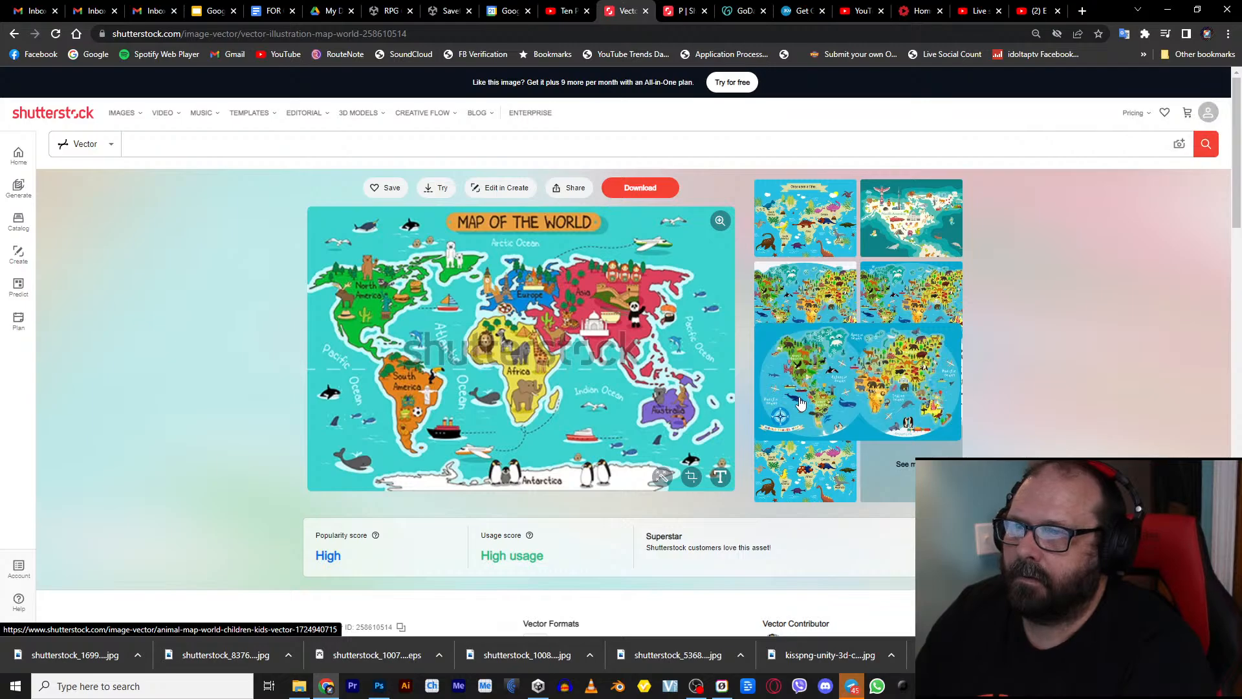
{"action": "mouse_move", "coordinate": [795, 487]}
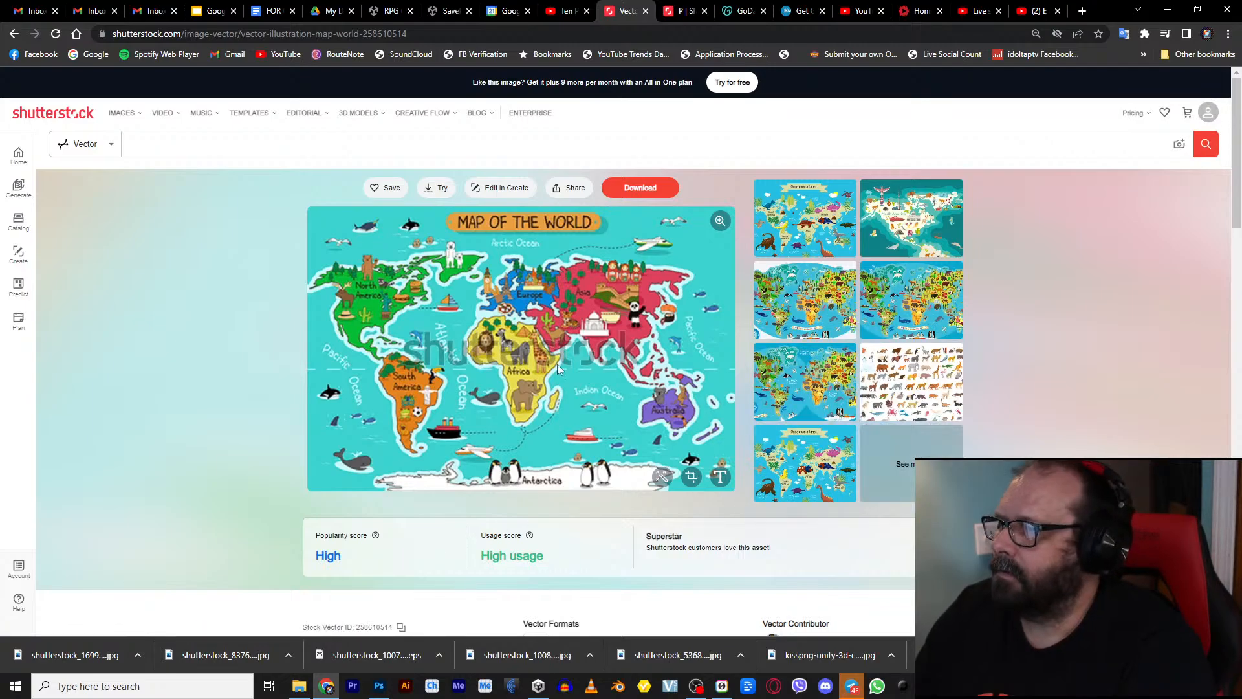
Step: Download the illustrated "Map of the World" vector from Shutterstock
{"action": "left_click", "coordinate": [639, 191]}
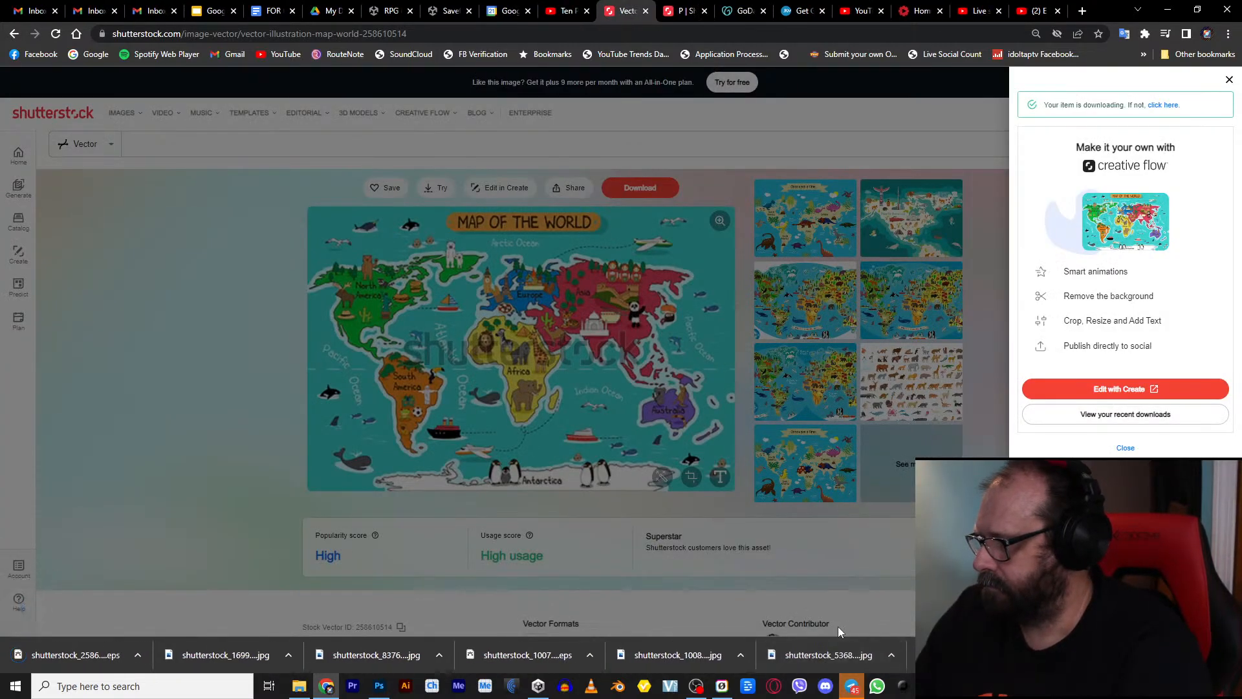
{"action": "left_click", "coordinate": [852, 686]}
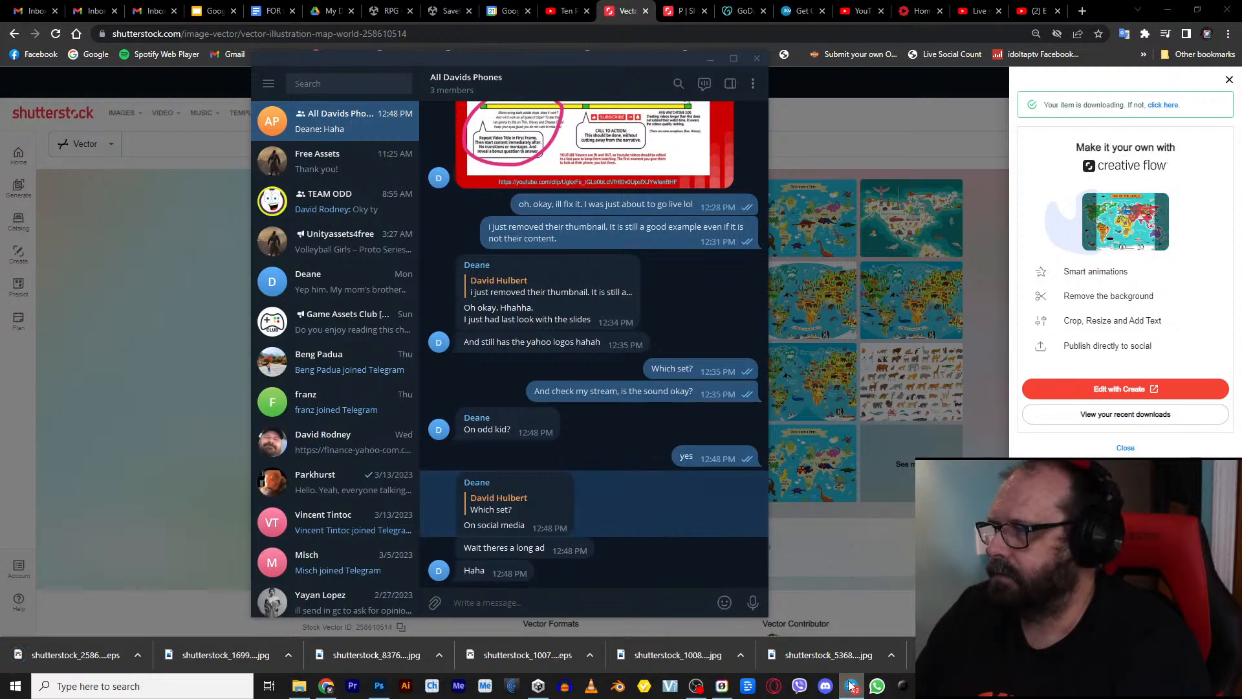
{"action": "left_click", "coordinate": [852, 685]}
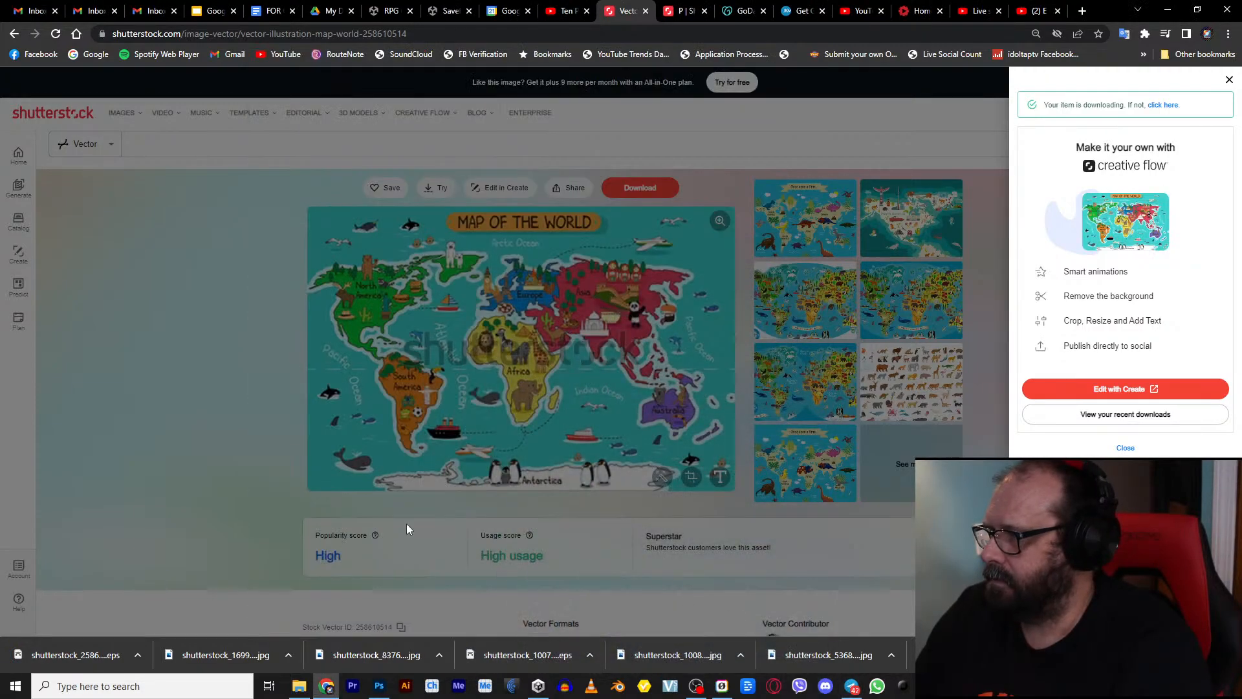
Step: Switch to Photoshop and hide the swimming penguin picture in the blackboard document
{"action": "left_click", "coordinate": [386, 691]}
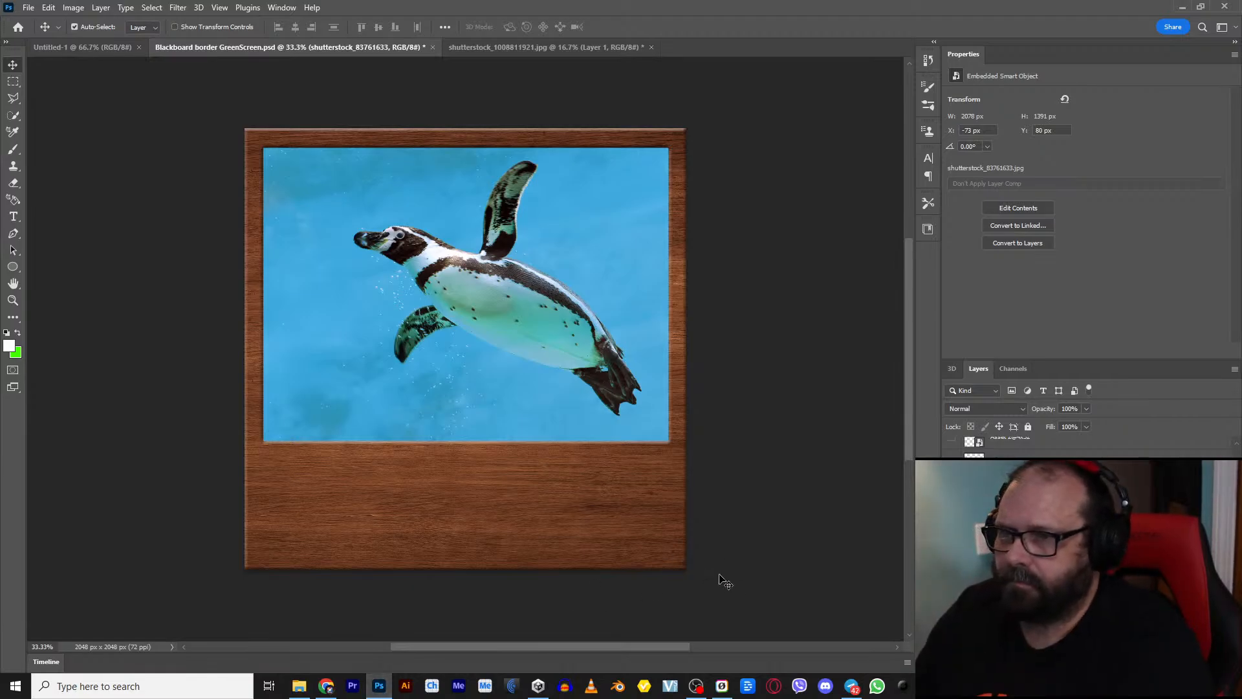
{"action": "key", "text": "ctrl+comma"}
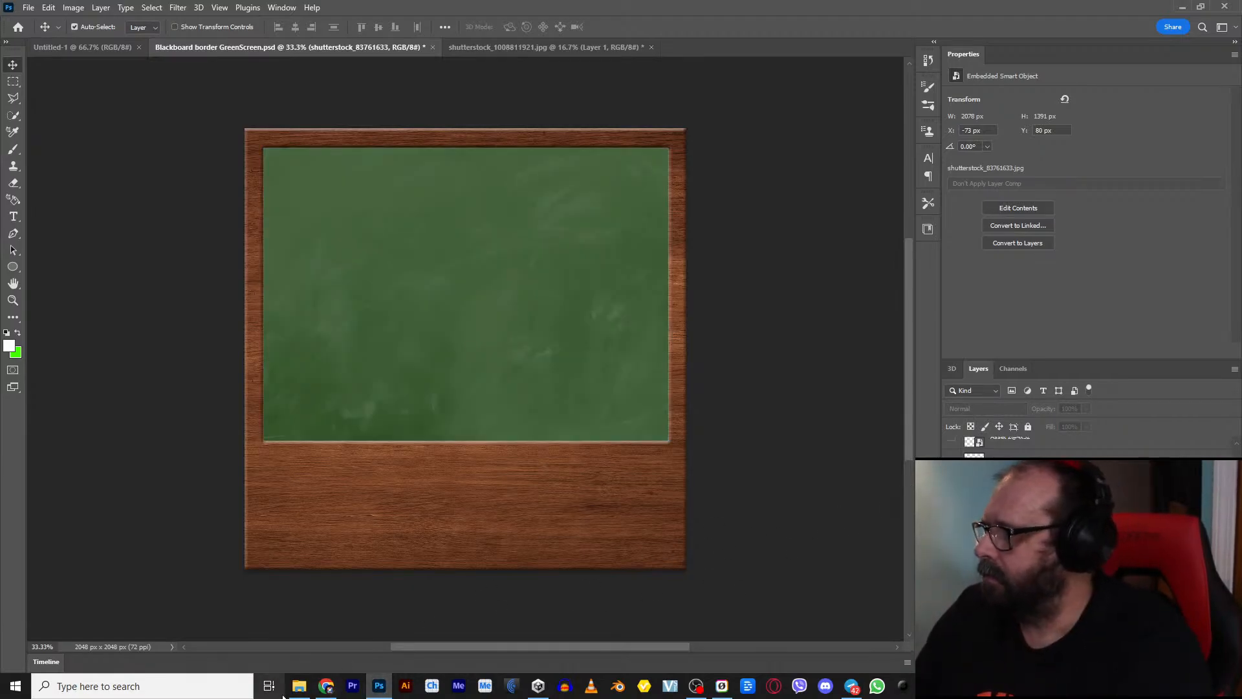
Step: Open the downloaded shutterstock_258610514 EPS file in Illustrator, retaining the 9-slice scaling option for symbols
{"action": "left_click", "coordinate": [296, 690]}
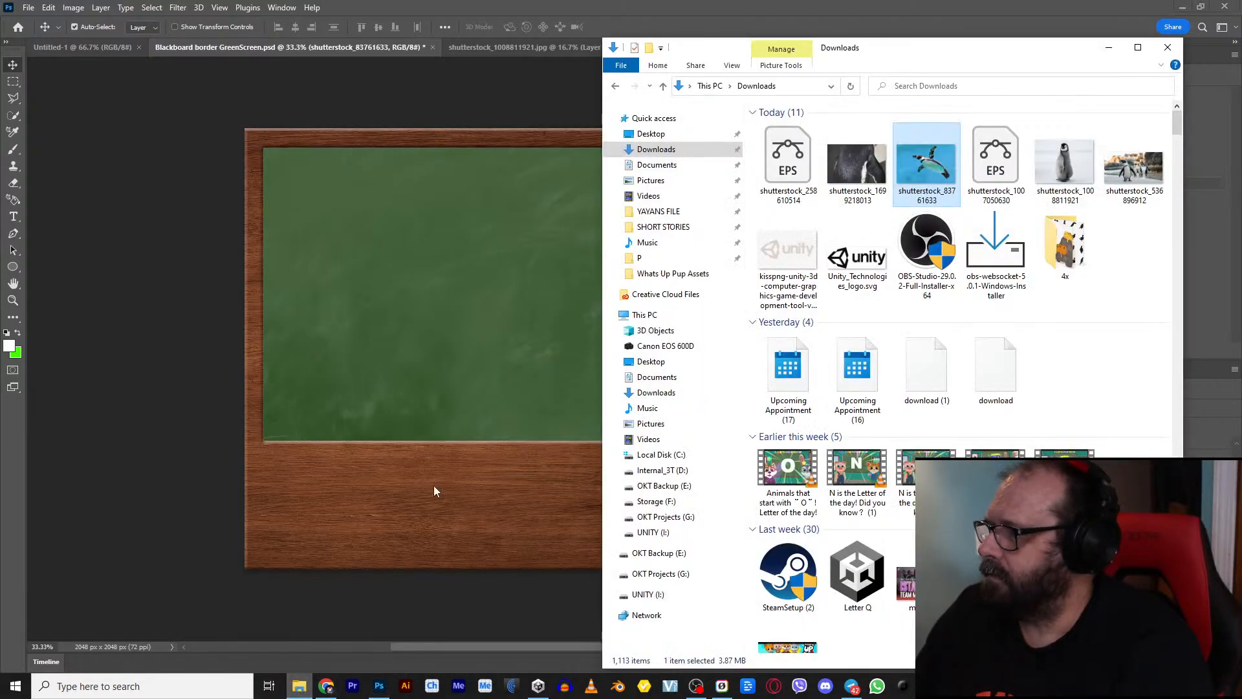
{"action": "double_click", "coordinate": [787, 165]}
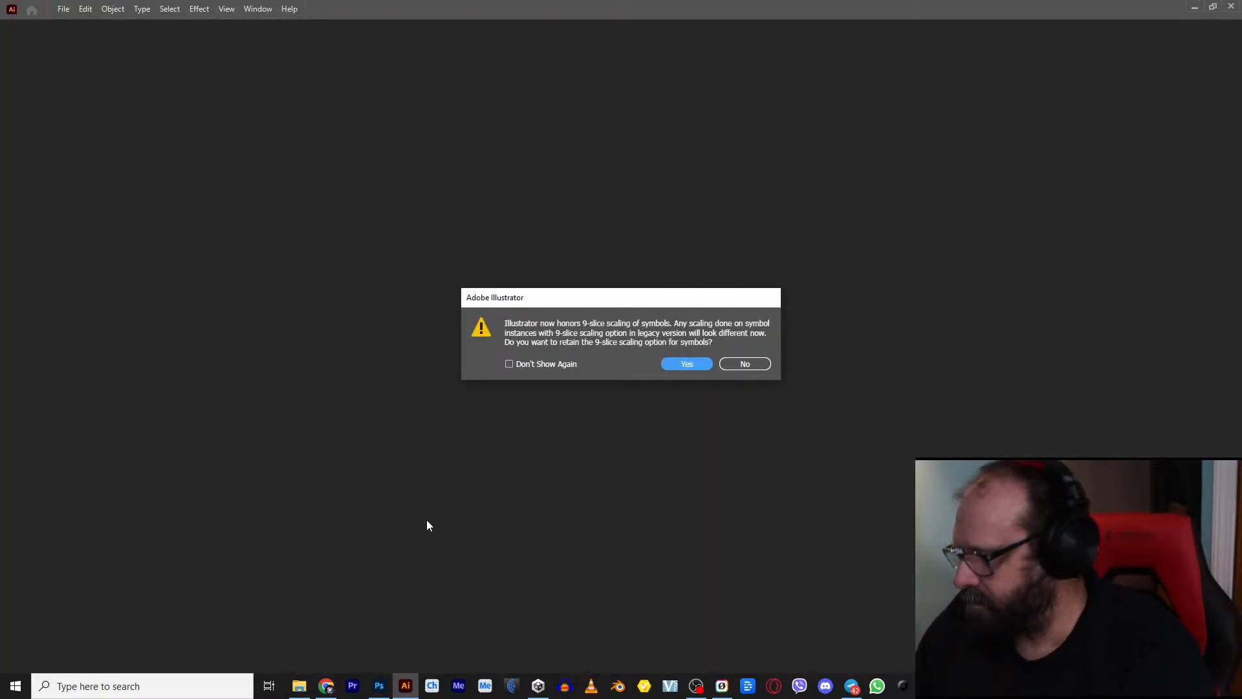
{"action": "left_click", "coordinate": [681, 363]}
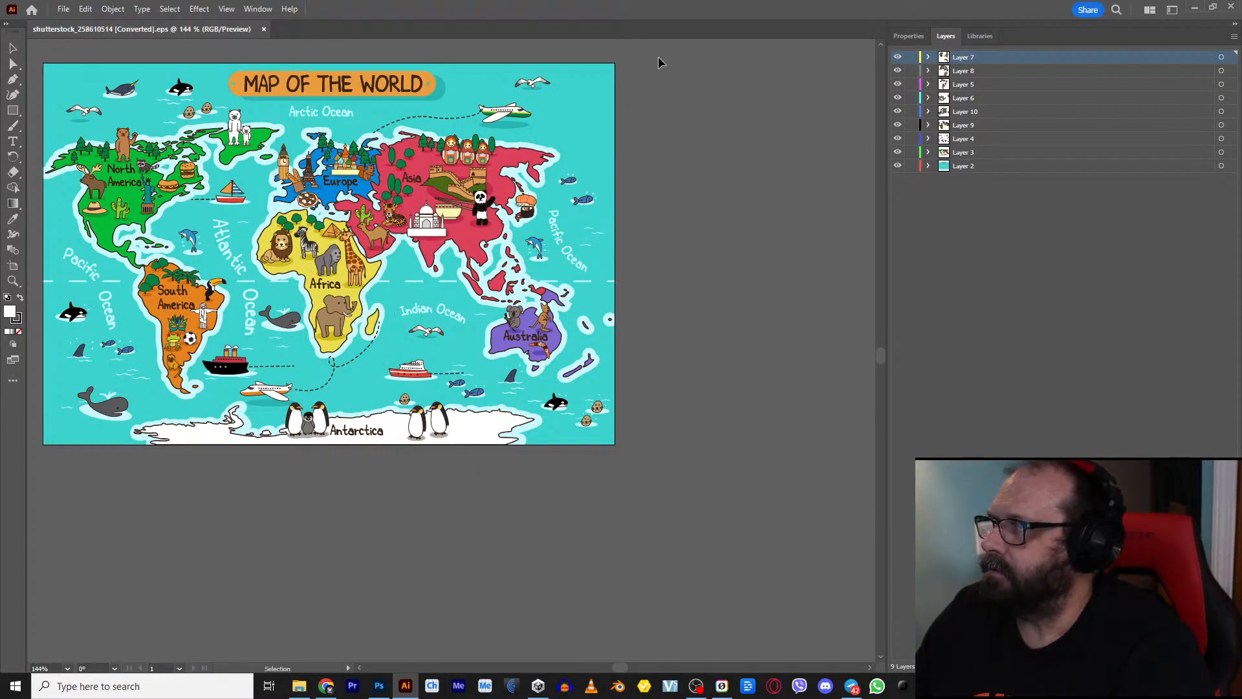
Step: Select all the world map artwork and export the selection as a PNG at 2x scale to the Downloads folder
{"action": "scroll", "coordinate": [130, 469], "scroll_direction": "left", "scroll_amount": 3, "text": "ctrl"}
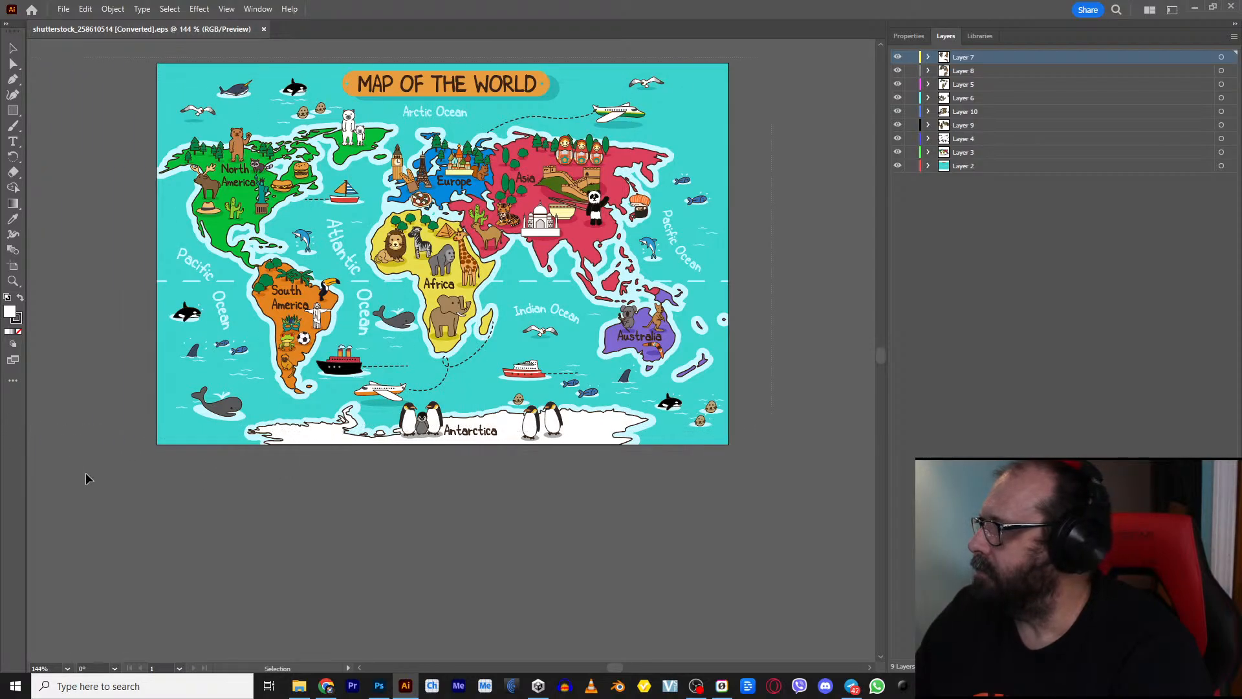
{"action": "key", "text": "ctrl+a"}
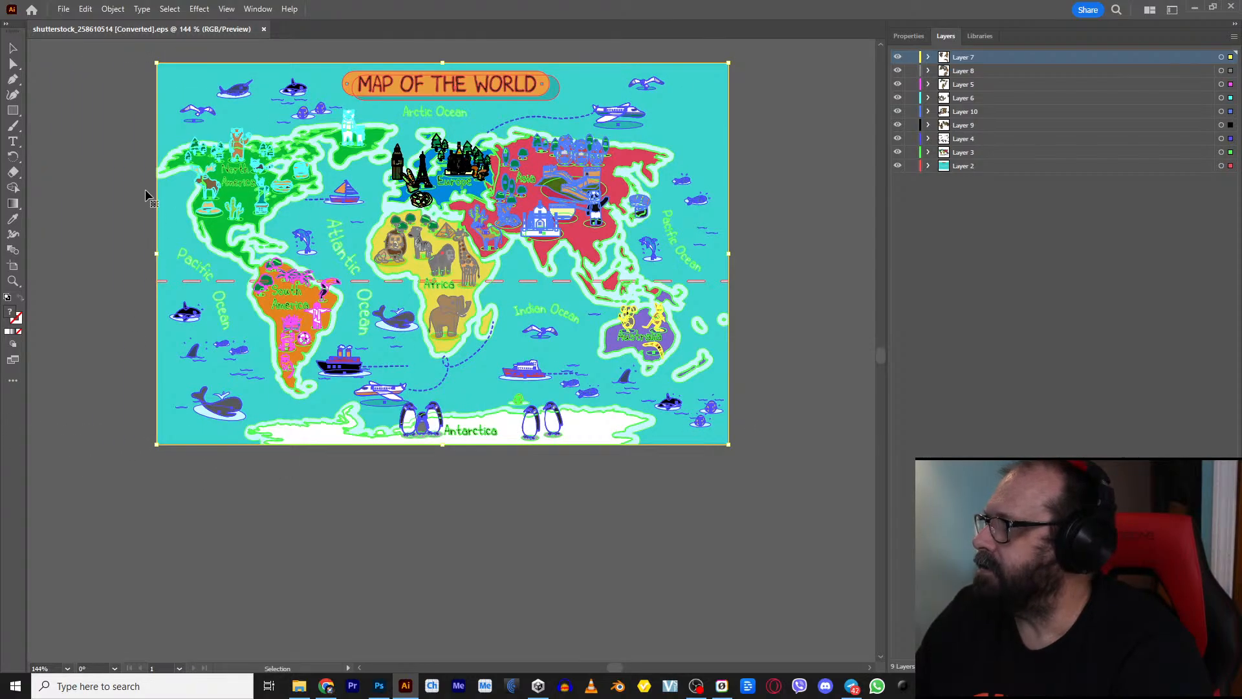
{"action": "left_click", "coordinate": [63, 9]}
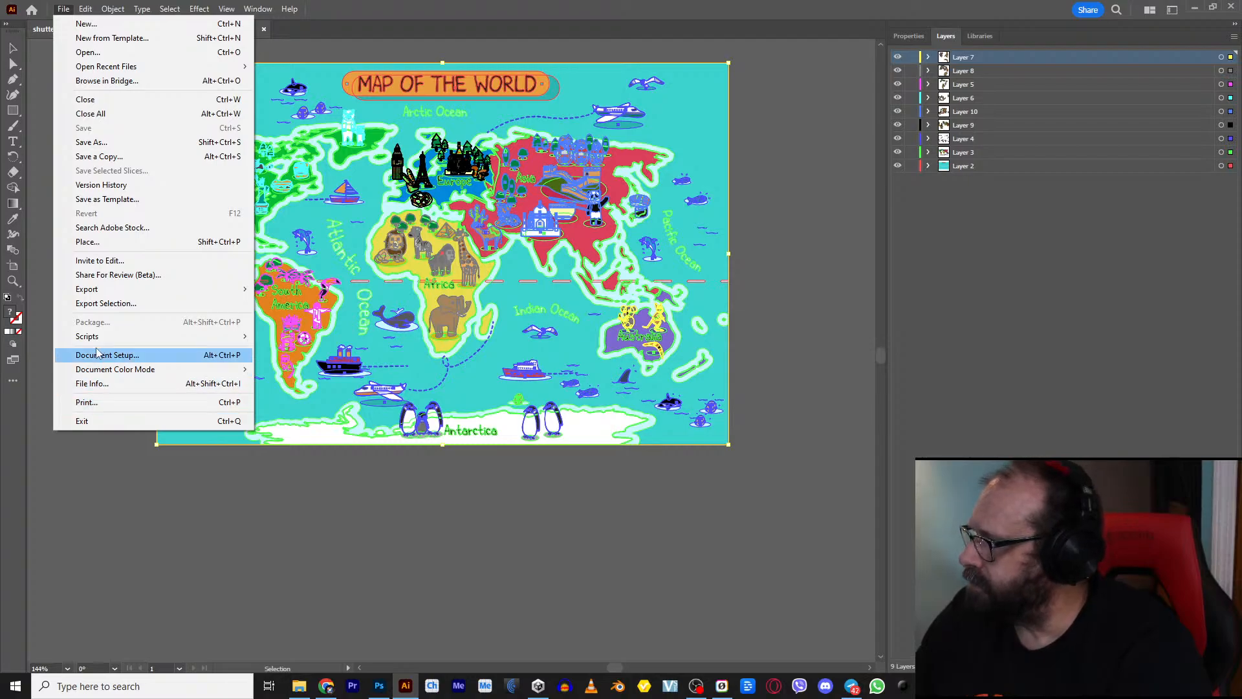
{"action": "left_click", "coordinate": [103, 304]}
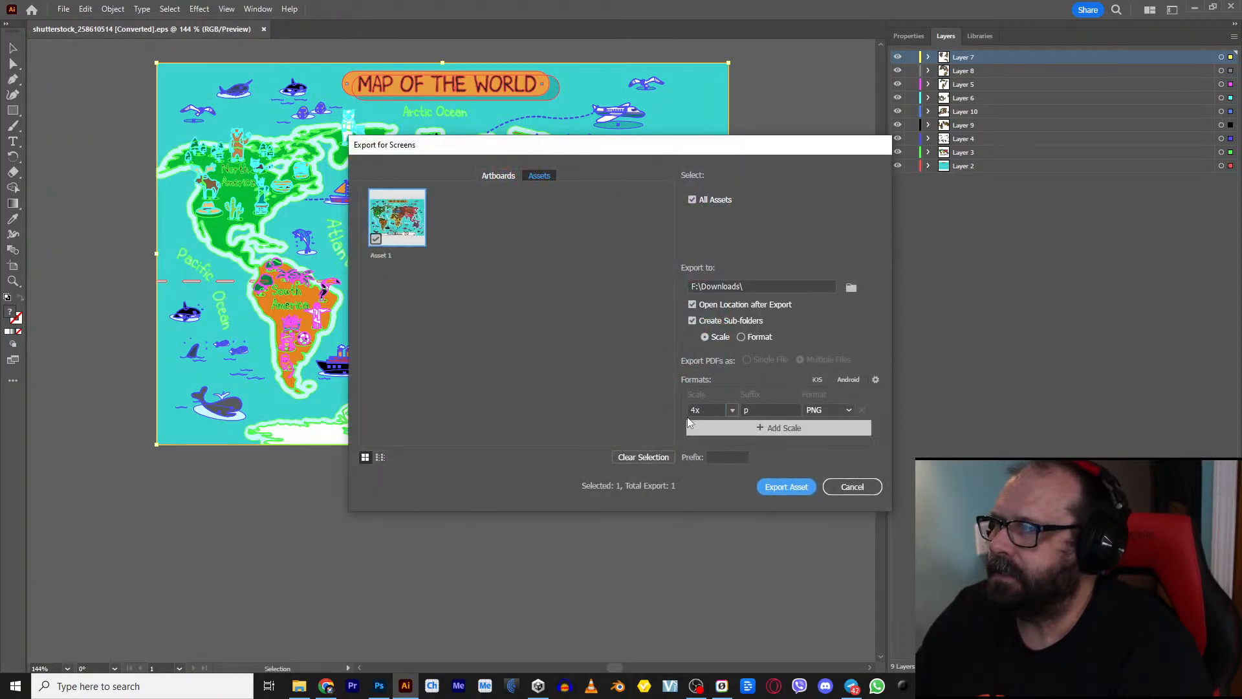
{"action": "left_click", "coordinate": [729, 411]}
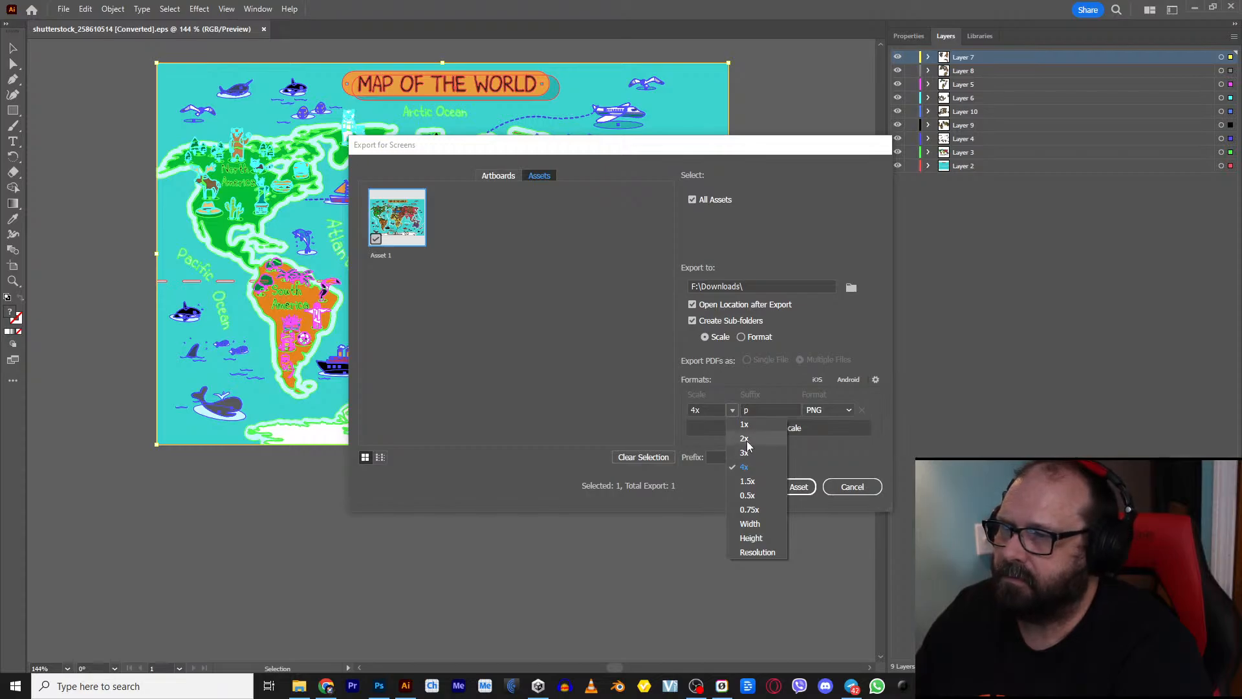
{"action": "left_click", "coordinate": [744, 439]}
{"action": "left_click", "coordinate": [785, 486]}
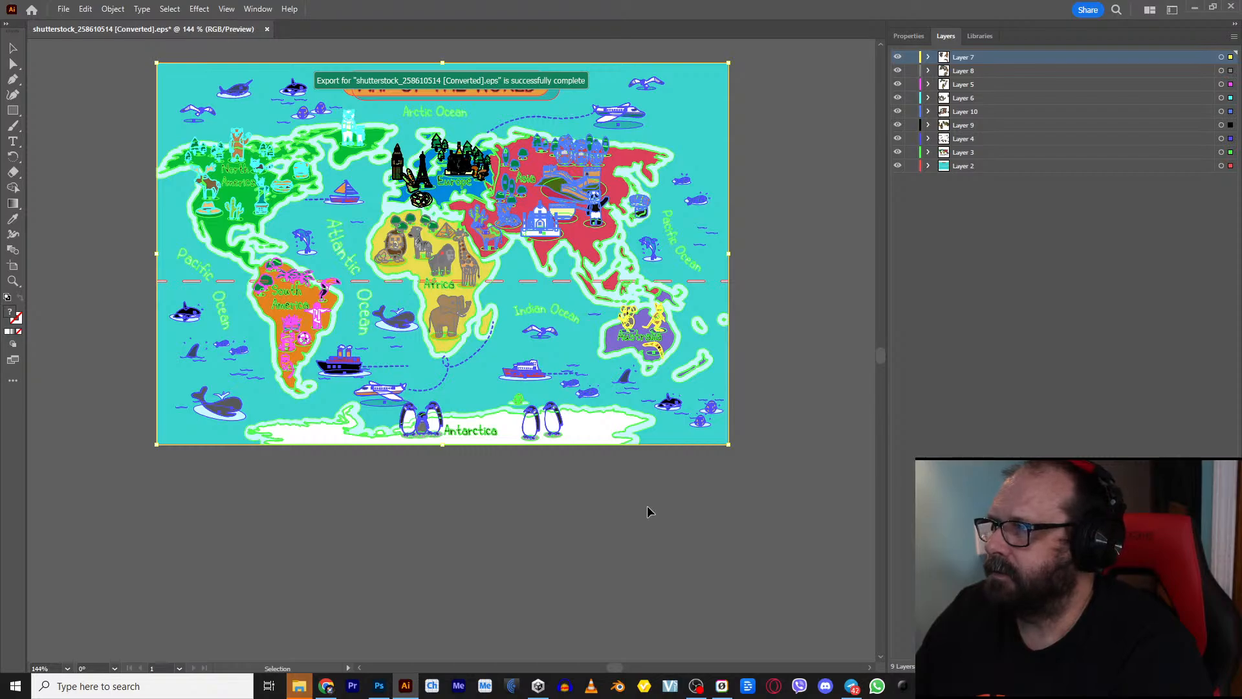
{"action": "left_click", "coordinate": [1231, 10]}
{"action": "key", "text": "Escape"}
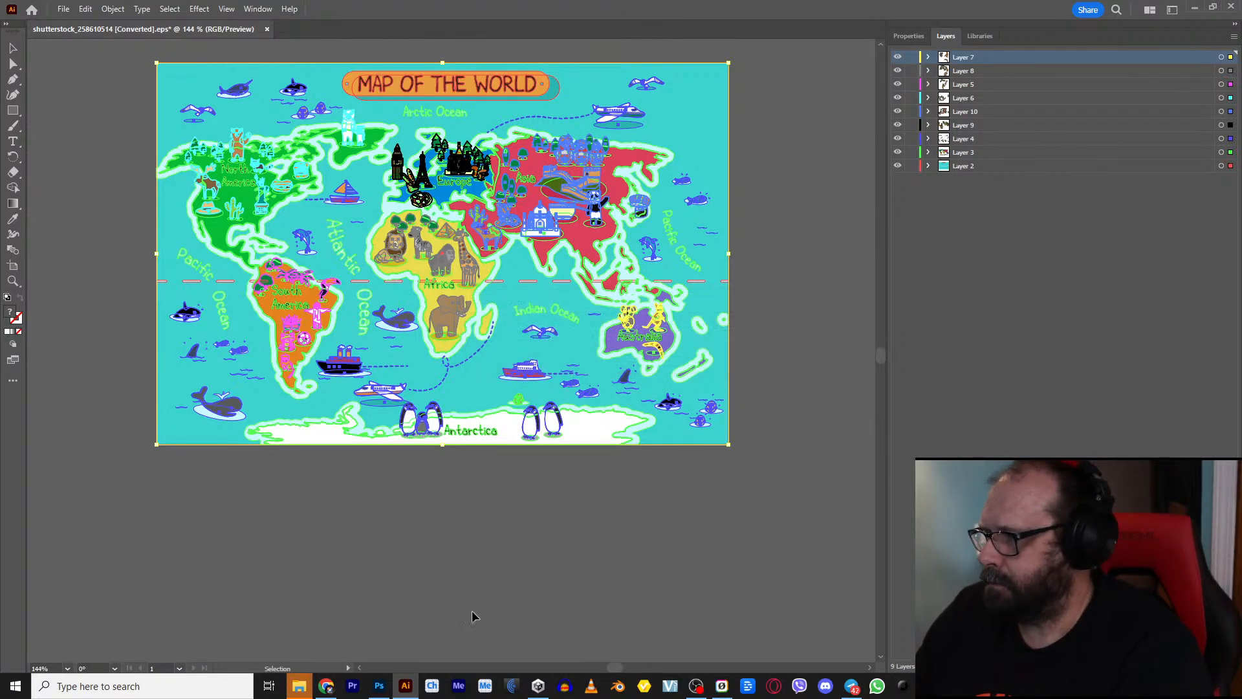
Step: Place the exported map PNG from the 2x folder into the Photoshop blackboard document and scale it to about 240% to fill the board
{"action": "left_click", "coordinate": [379, 686]}
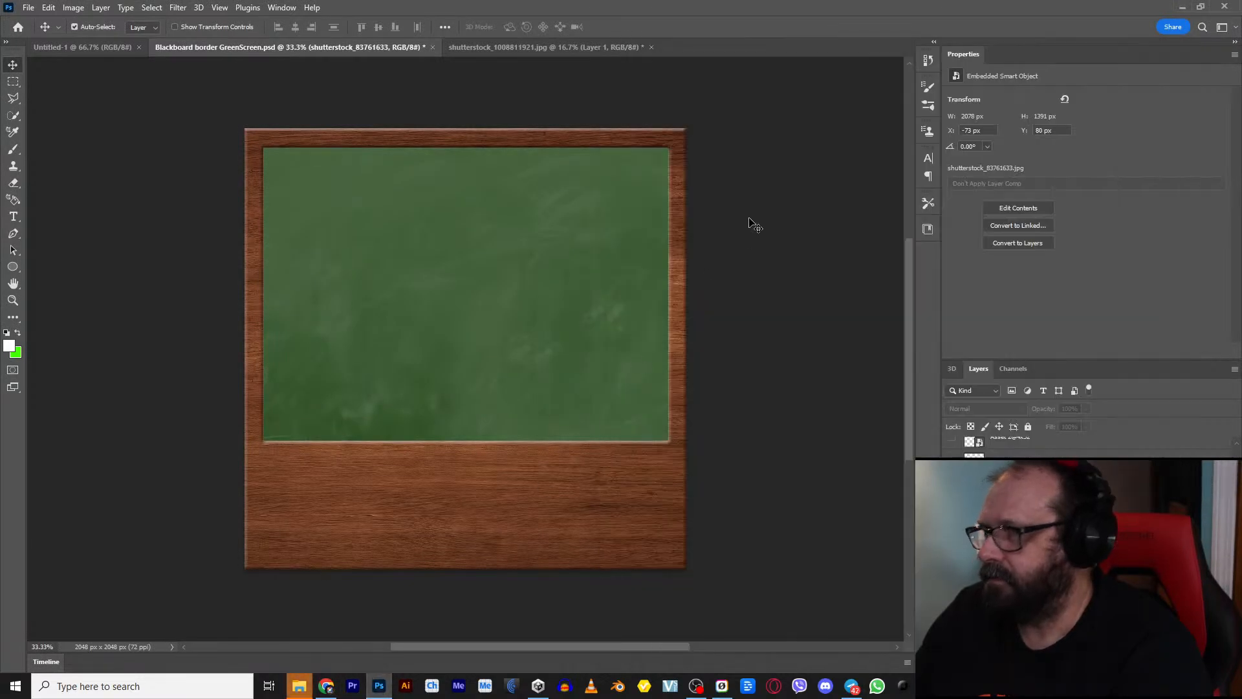
{"action": "left_click", "coordinate": [299, 686]}
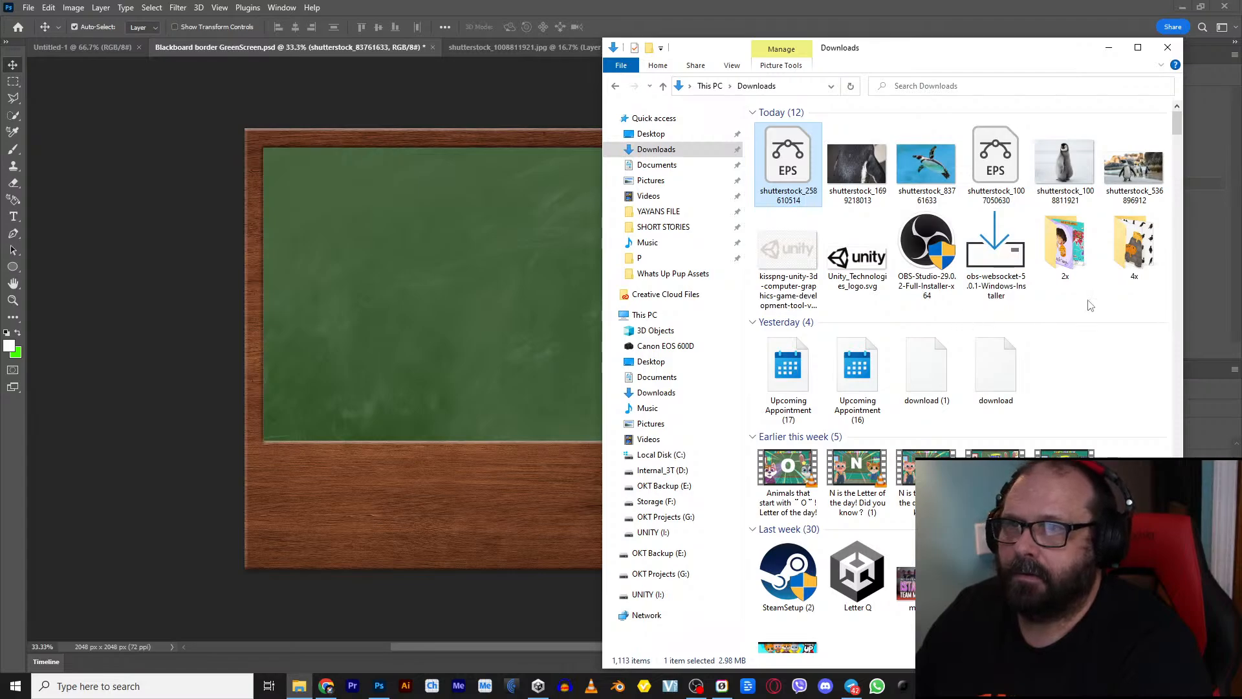
{"action": "double_click", "coordinate": [1065, 244]}
{"action": "left_click_drag", "start_coordinate": [808, 230], "coordinate": [440, 219]}
{"action": "left_click_drag", "start_coordinate": [472, 347], "coordinate": [363, 208]}
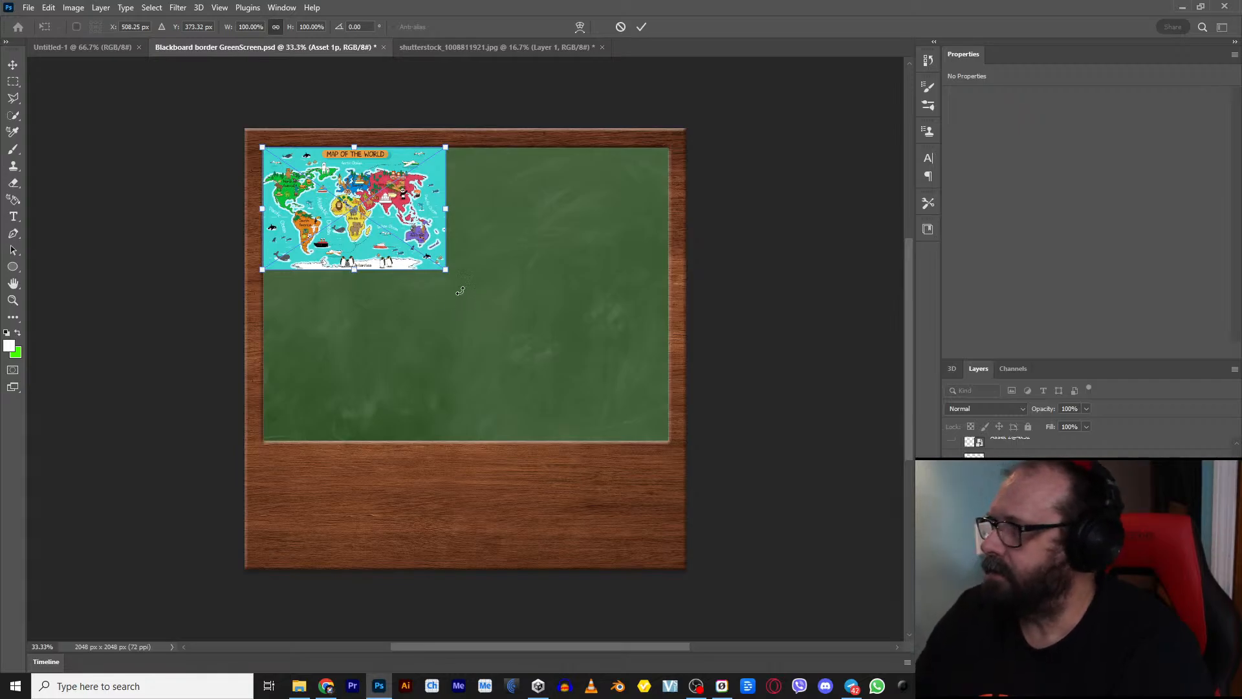
{"action": "left_click_drag", "start_coordinate": [447, 270], "coordinate": [693, 460]}
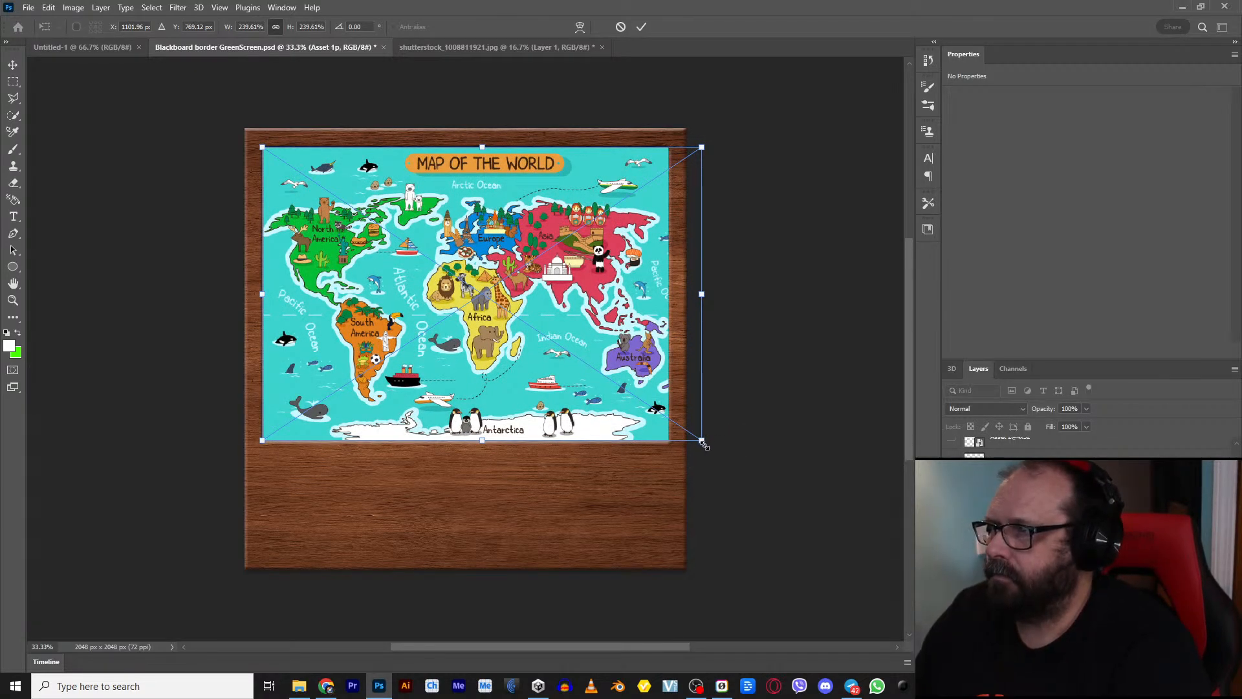
{"action": "key", "text": "Return"}
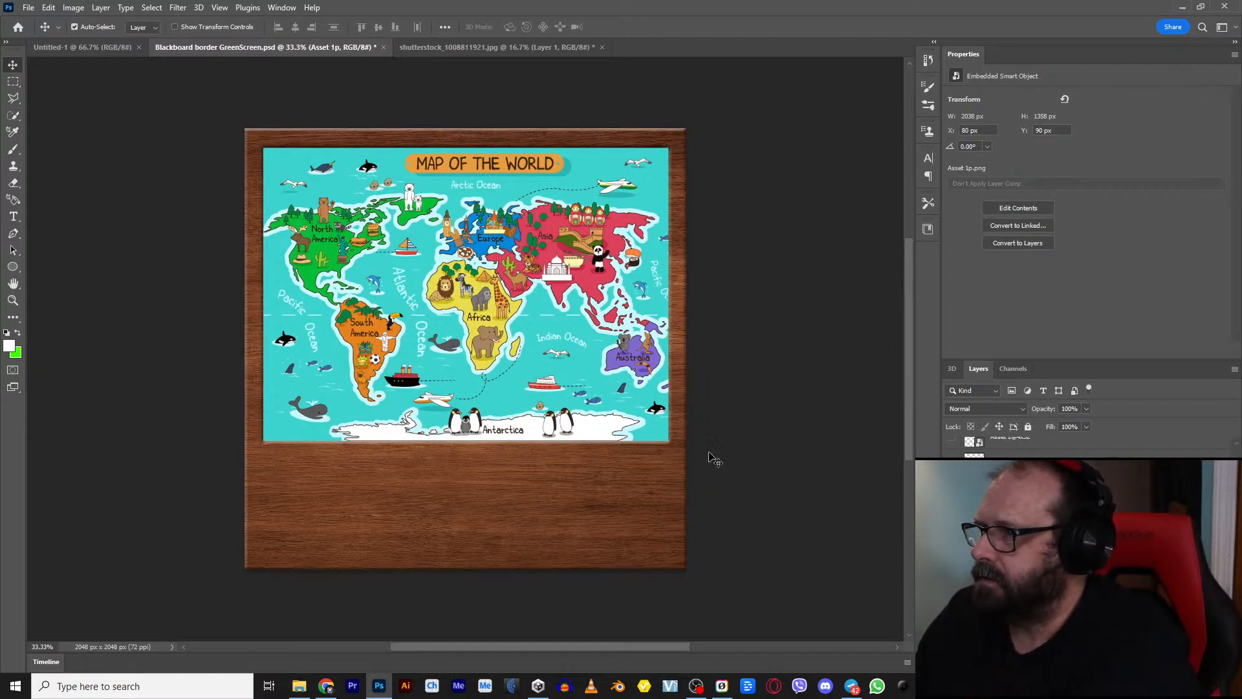
Step: Nudge the world map left within the wooden frame to an X position of -10 px
{"action": "key", "text": "Left"}
{"action": "key", "text": "Left"}
{"action": "key", "text": "Left"}
{"action": "key", "text": "Left"}
{"action": "key", "text": "Left"}
{"action": "key", "text": "Left"}
{"action": "key", "text": "Left"}
{"action": "key", "text": "Left"}
{"action": "key", "text": "Left"}
{"action": "key", "text": "Left"}
{"action": "key", "text": "Left"}
{"action": "key", "text": "Left"}
{"action": "key", "text": "Left"}
{"action": "key", "text": "Left"}
{"action": "key", "text": "Left"}
{"action": "key", "text": "Left"}
{"action": "key", "text": "Left"}
{"action": "key", "text": "Left"}
{"action": "key", "text": "Left"}
{"action": "key", "text": "Left"}
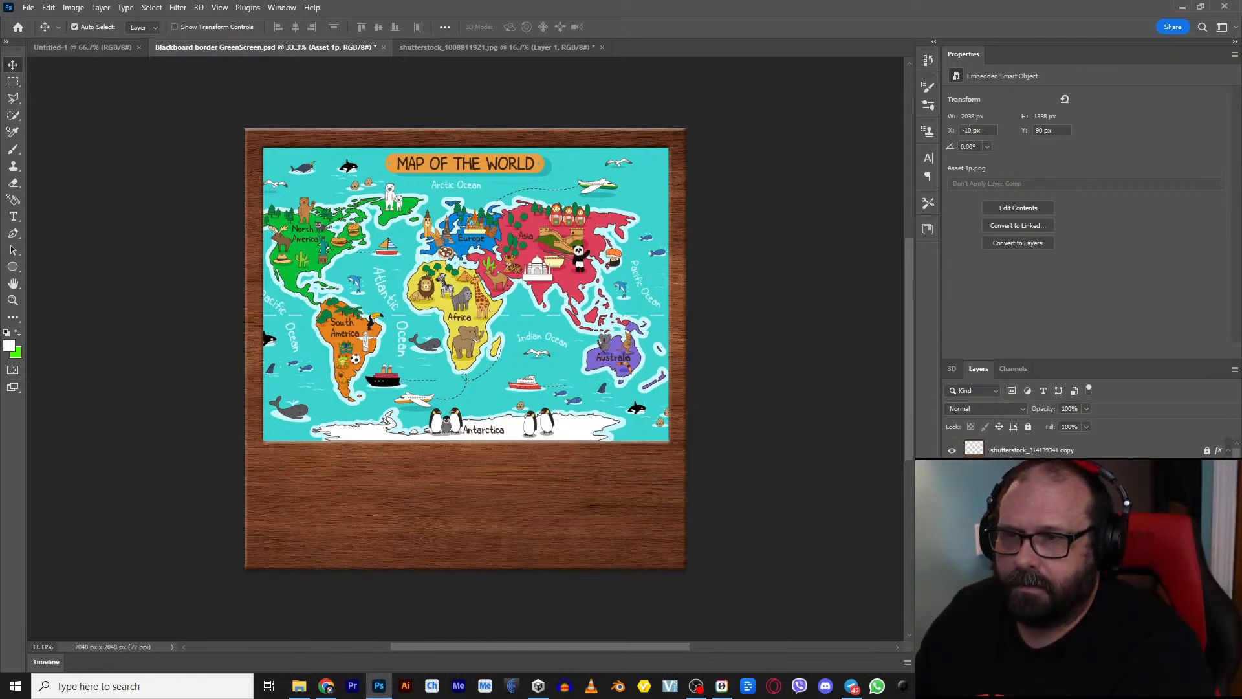
Step: Show the red arrow layer above the world map and move the arrow down over Africa
{"action": "scroll", "coordinate": [1087, 449], "scroll_direction": "down", "scroll_amount": 3}
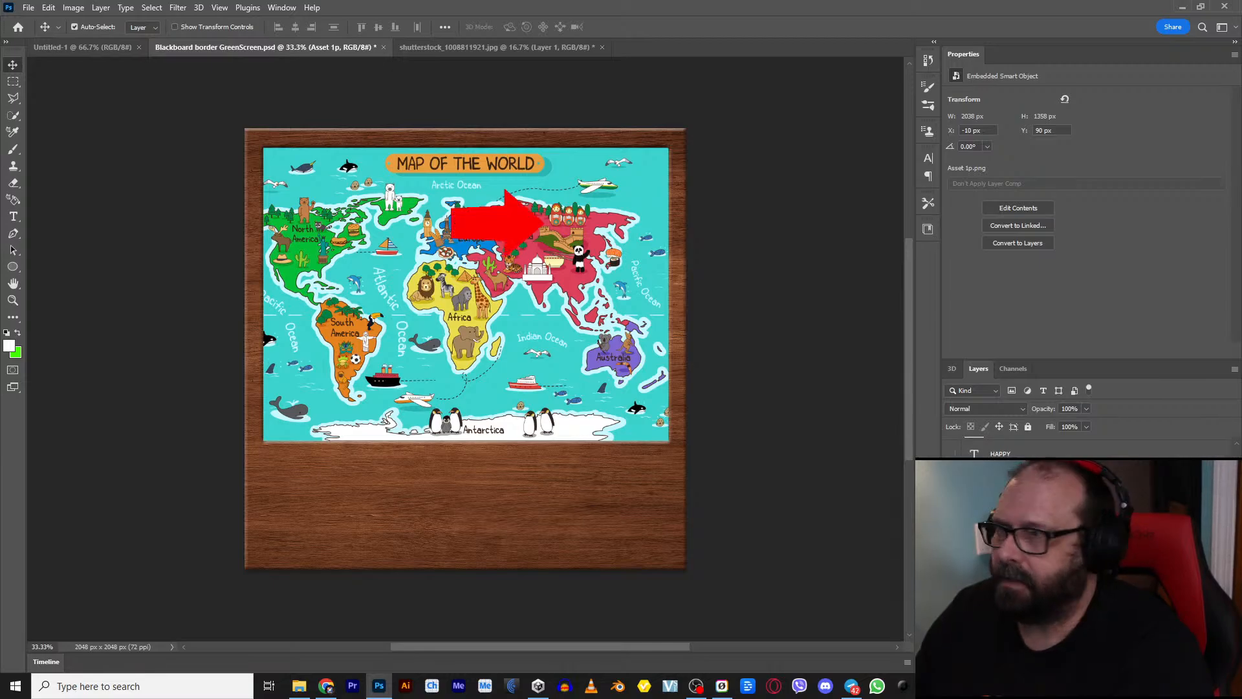
{"action": "left_click_drag", "start_coordinate": [511, 234], "coordinate": [466, 316]}
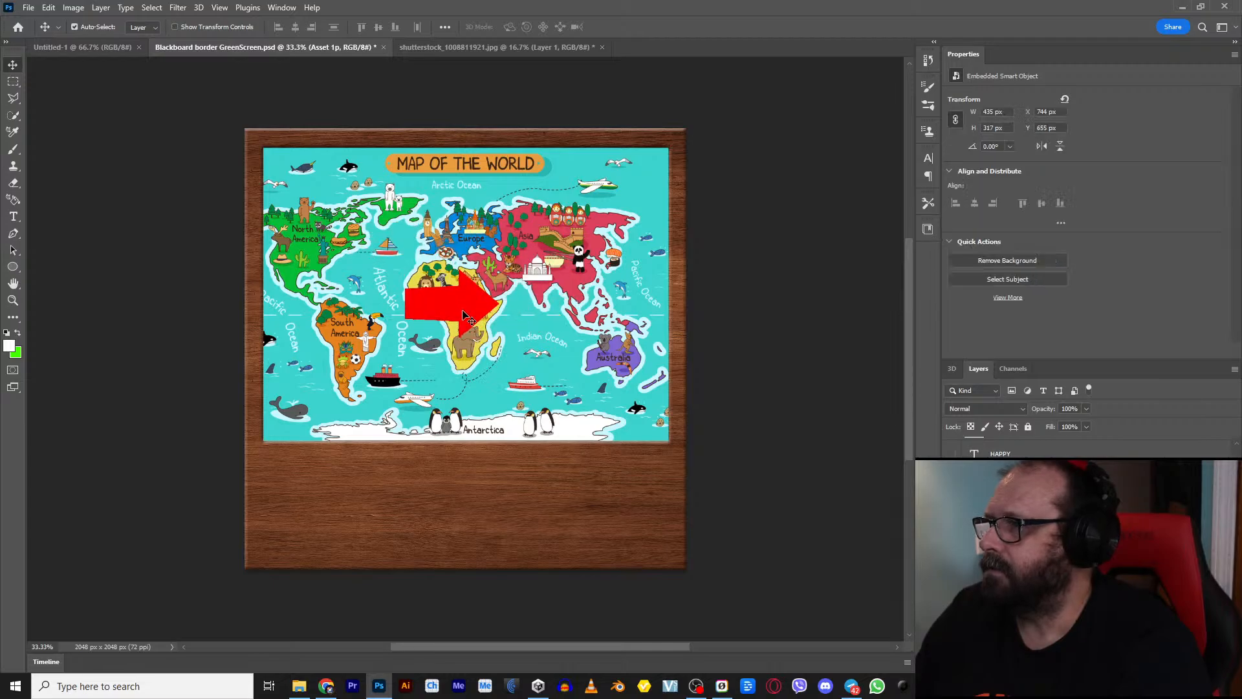
Step: Add a white outside stroke to the red arrow and set its size to 16 px
{"action": "left_click", "coordinate": [51, 8]}
{"action": "mouse_move", "coordinate": [101, 8]}
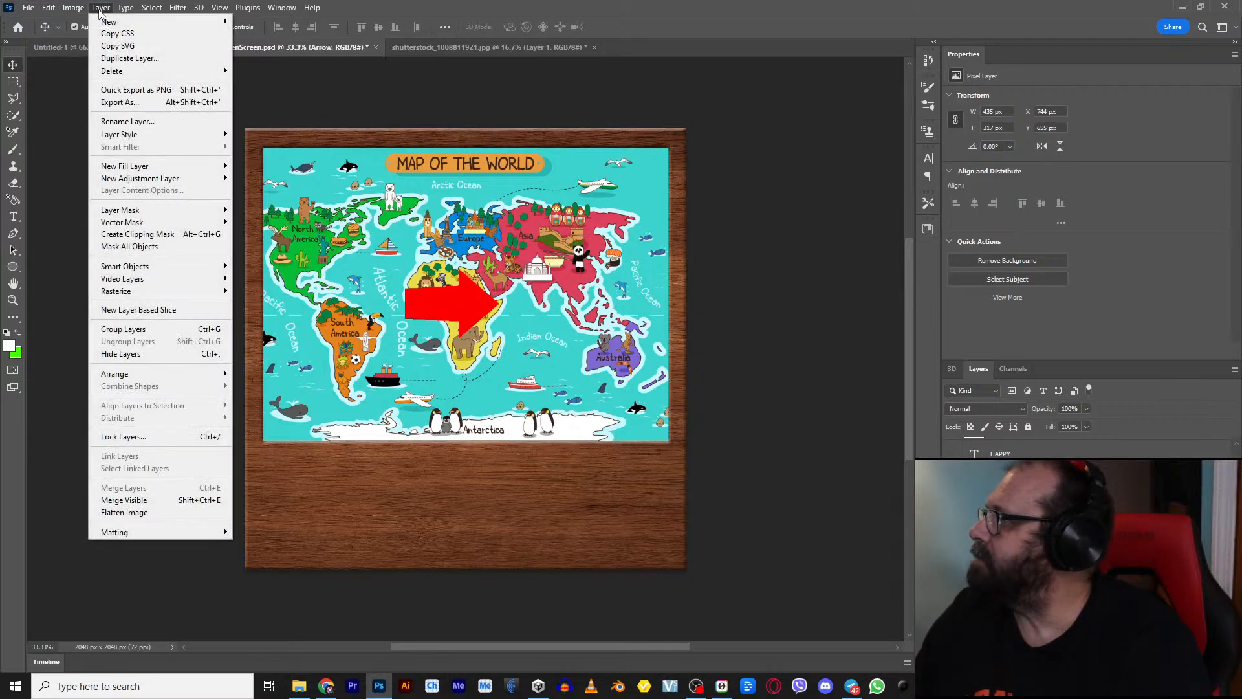
{"action": "mouse_move", "coordinate": [147, 134]}
{"action": "left_click", "coordinate": [304, 166]}
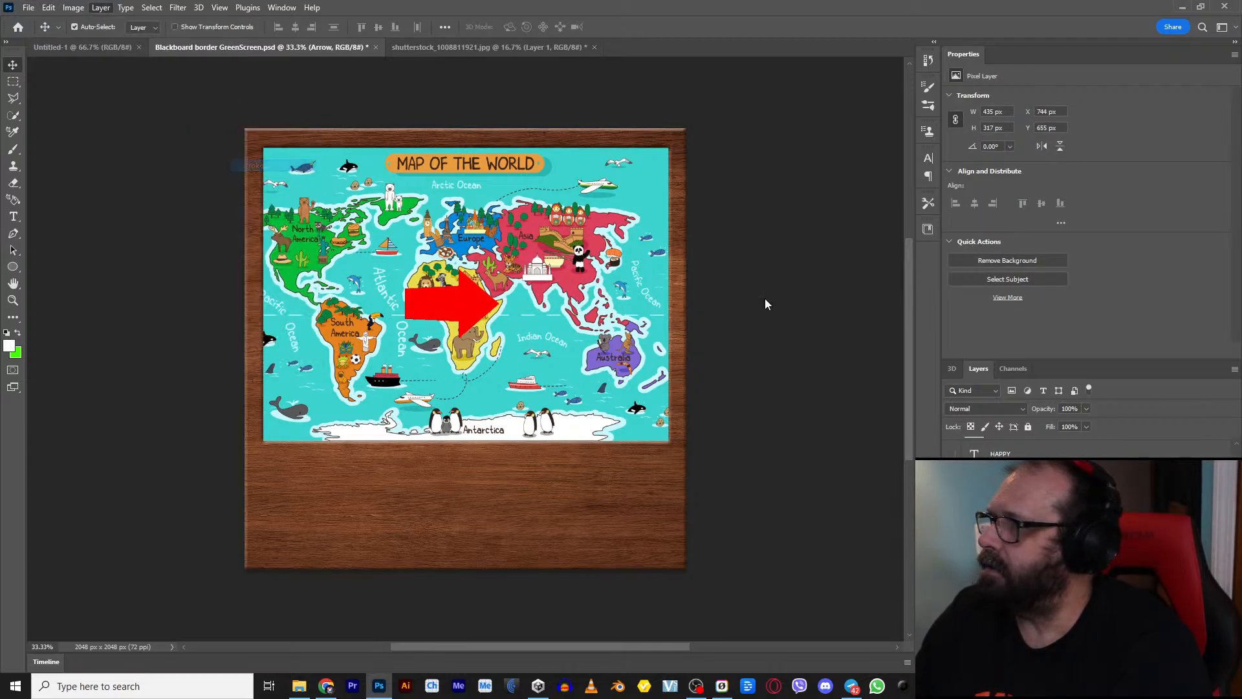
{"action": "left_click", "coordinate": [859, 298]}
{"action": "left_click", "coordinate": [675, 216]}
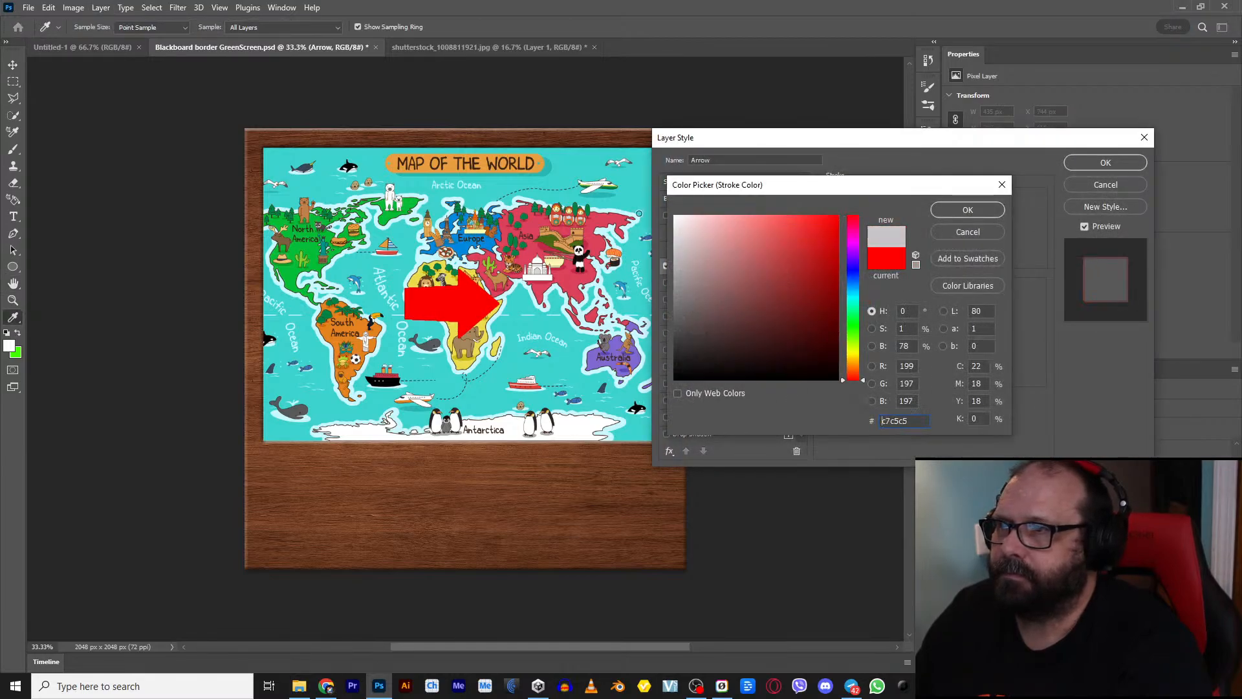
{"action": "left_click", "coordinate": [955, 212]}
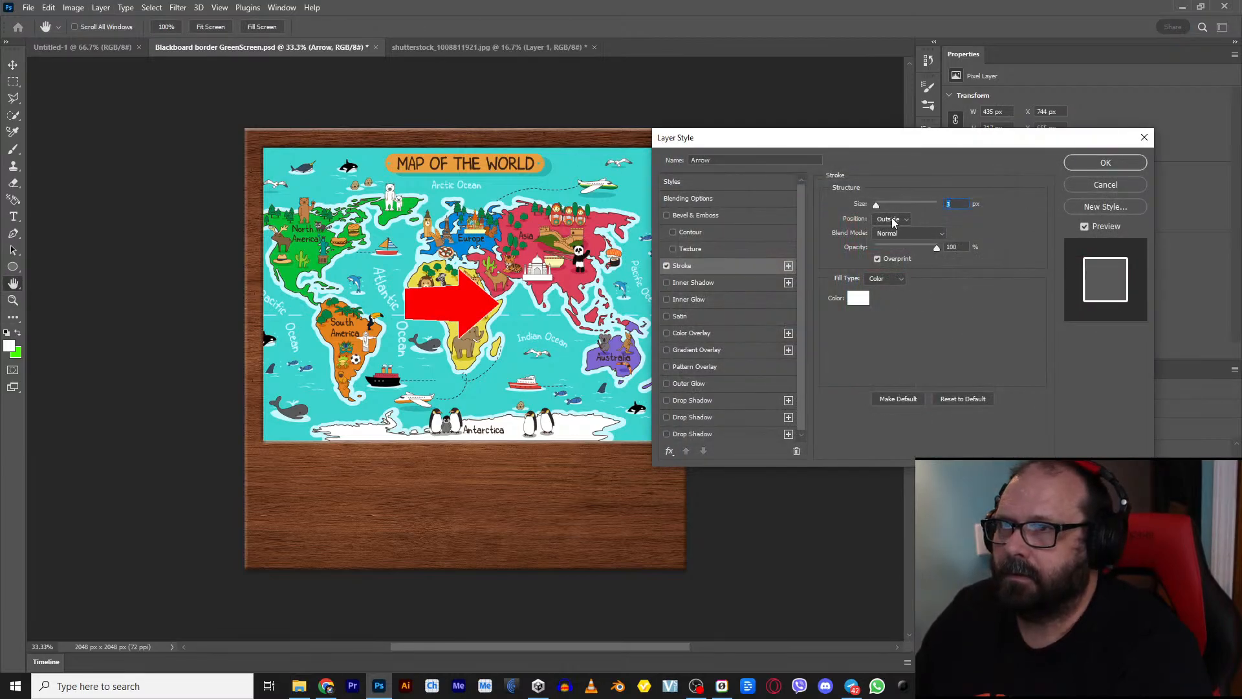
{"action": "left_click_drag", "start_coordinate": [877, 208], "coordinate": [884, 208]}
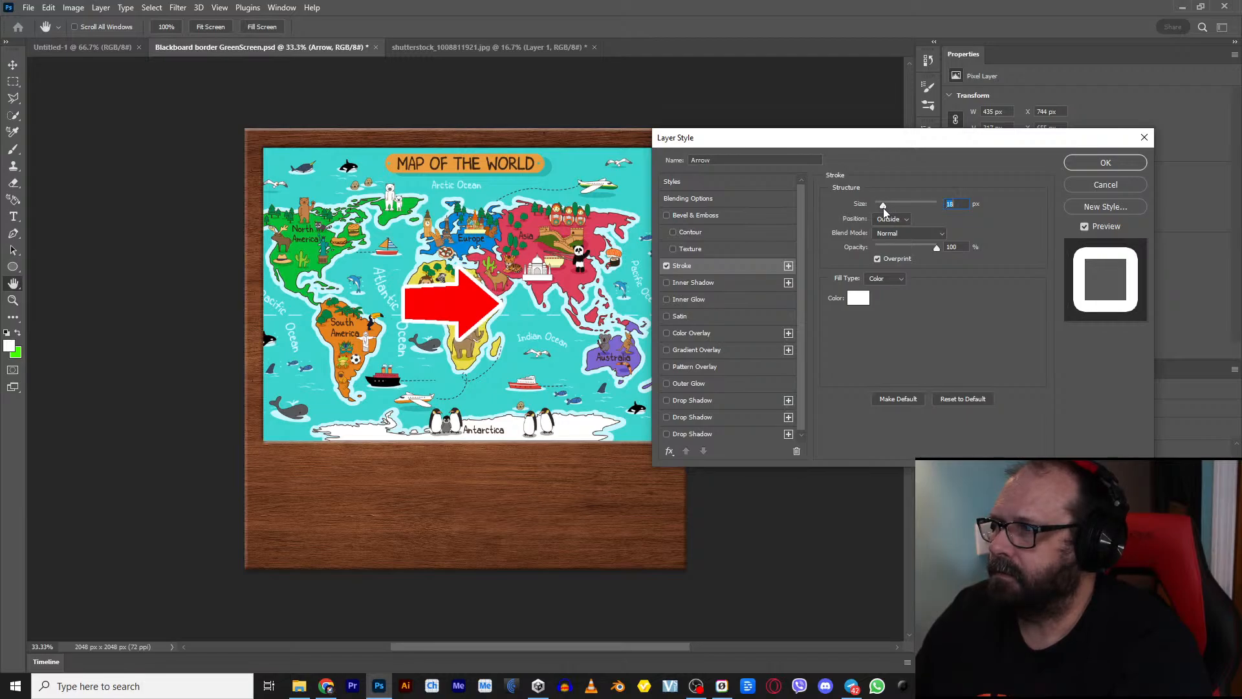
Step: Try yellow for the arrow's stroke, settle on black (000000) and apply the layer style
{"action": "left_click", "coordinate": [853, 296]}
{"action": "left_click_drag", "start_coordinate": [855, 353], "coordinate": [855, 360]}
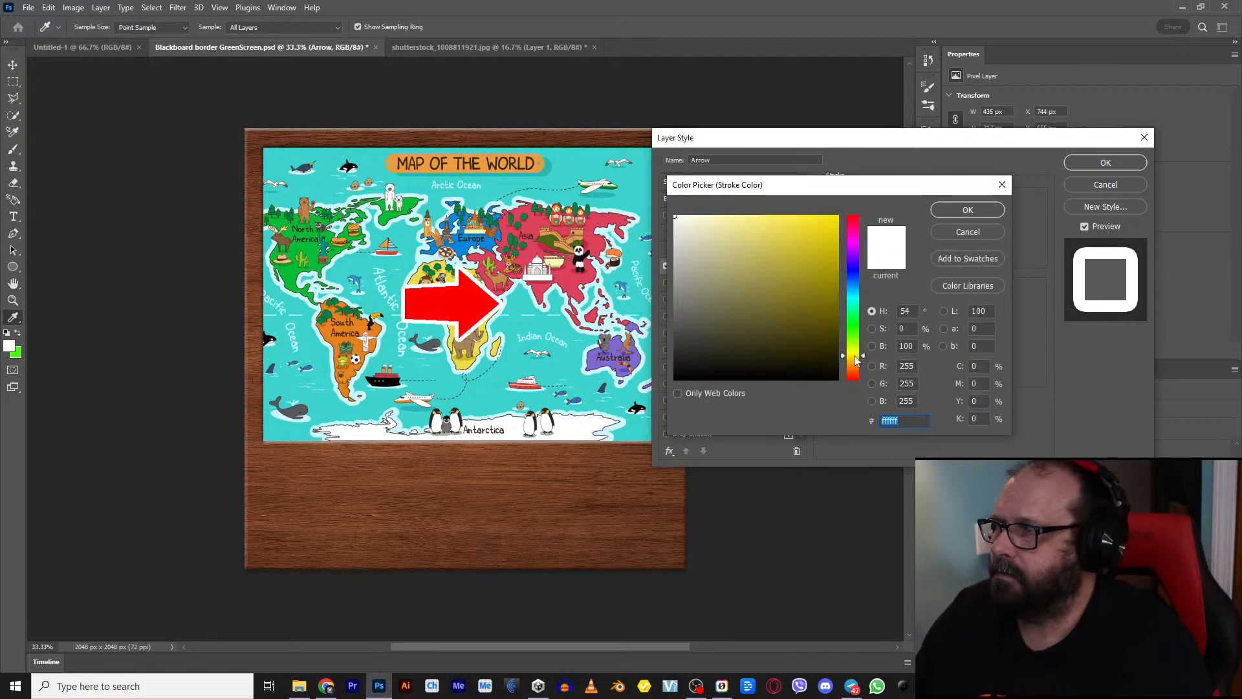
{"action": "left_click_drag", "start_coordinate": [817, 322], "coordinate": [884, 186]}
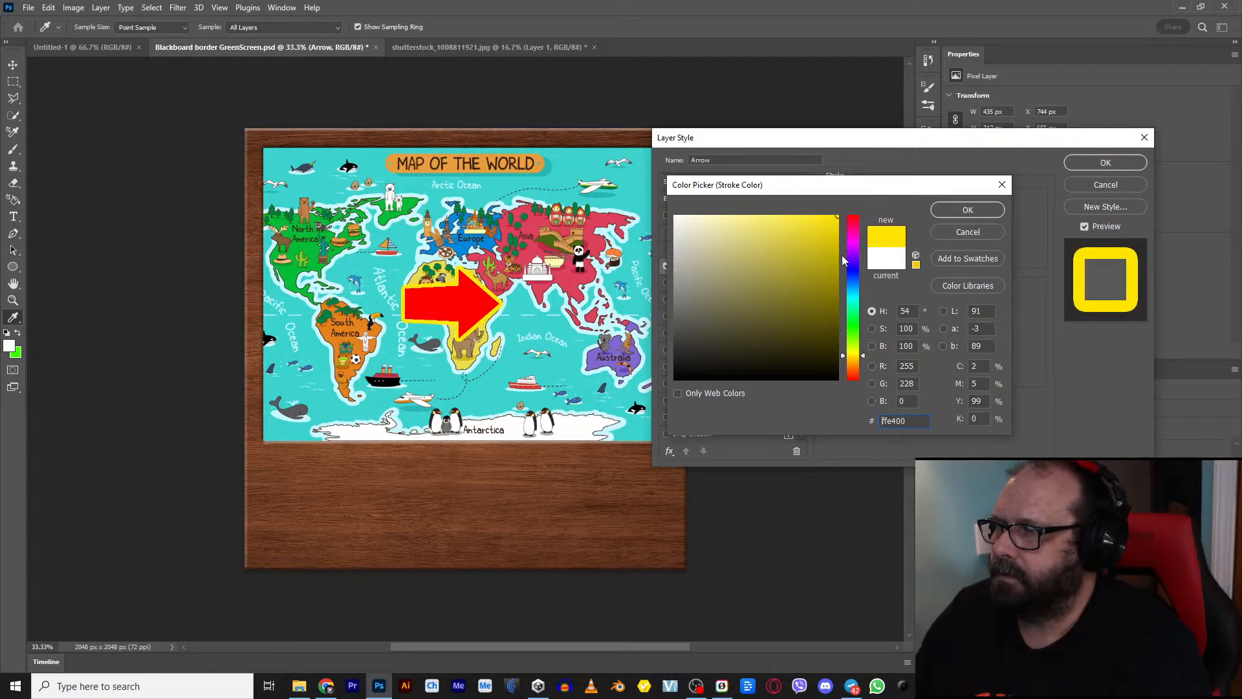
{"action": "left_click_drag", "start_coordinate": [839, 257], "coordinate": [843, 406]}
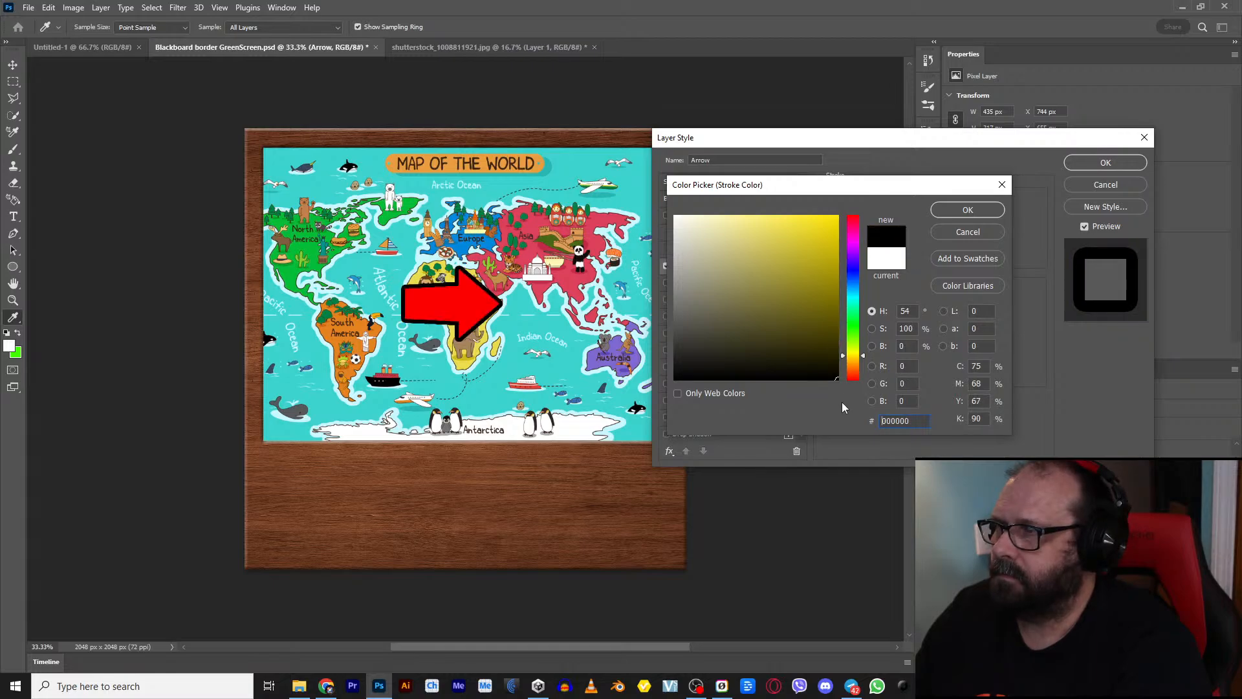
{"action": "left_click", "coordinate": [951, 211]}
{"action": "left_click", "coordinate": [1105, 162]}
Step: Rotate the arrow about 78°, move it over the Atlantic and lengthen it to about 312 x 613 px, pointing at Antarctica's penguins
{"action": "key", "text": "v"}
{"action": "left_click_drag", "start_coordinate": [470, 283], "coordinate": [516, 298]}
{"action": "key", "text": "ctrl"}
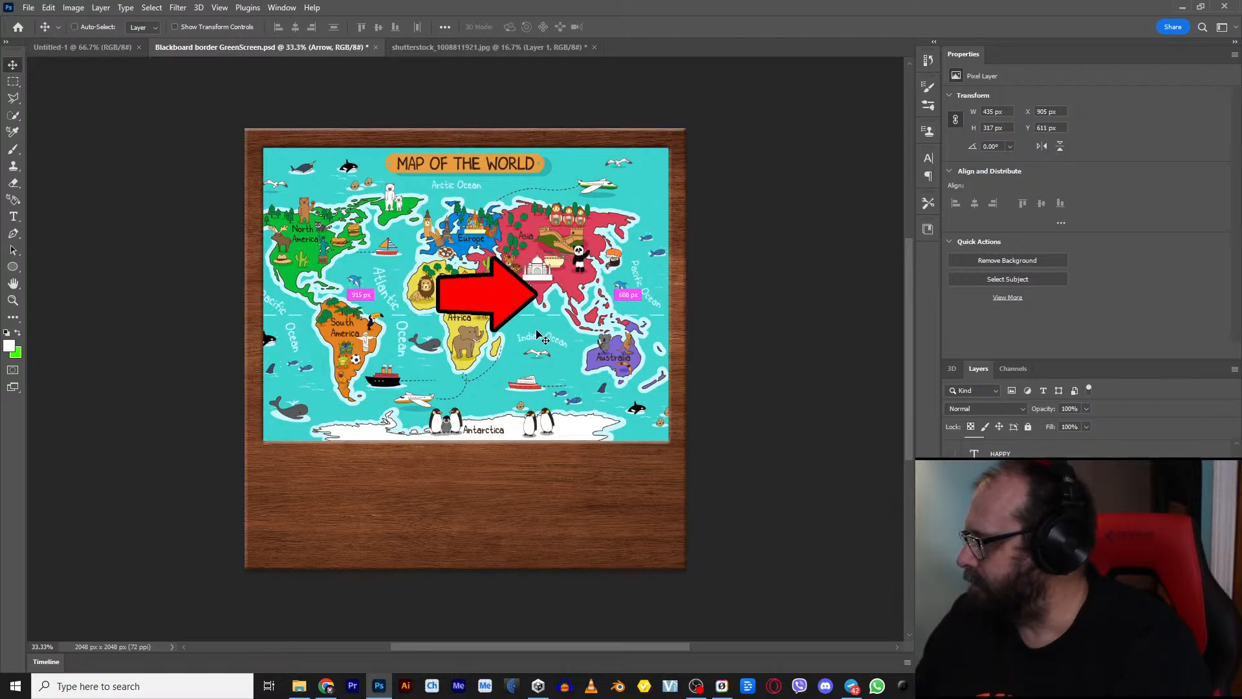
{"action": "key", "text": "ctrl+t"}
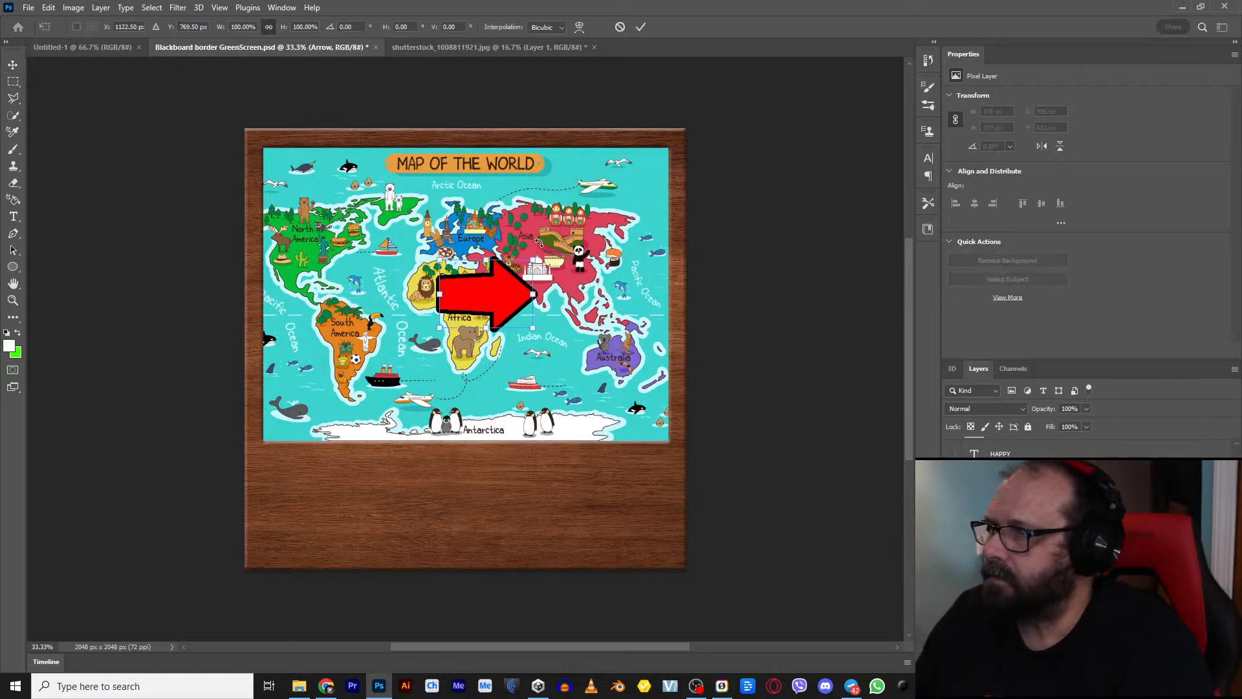
{"action": "left_click_drag", "start_coordinate": [581, 320], "coordinate": [584, 401]}
{"action": "left_click_drag", "start_coordinate": [580, 414], "coordinate": [613, 391]}
{"action": "left_click_drag", "start_coordinate": [487, 308], "coordinate": [424, 353]}
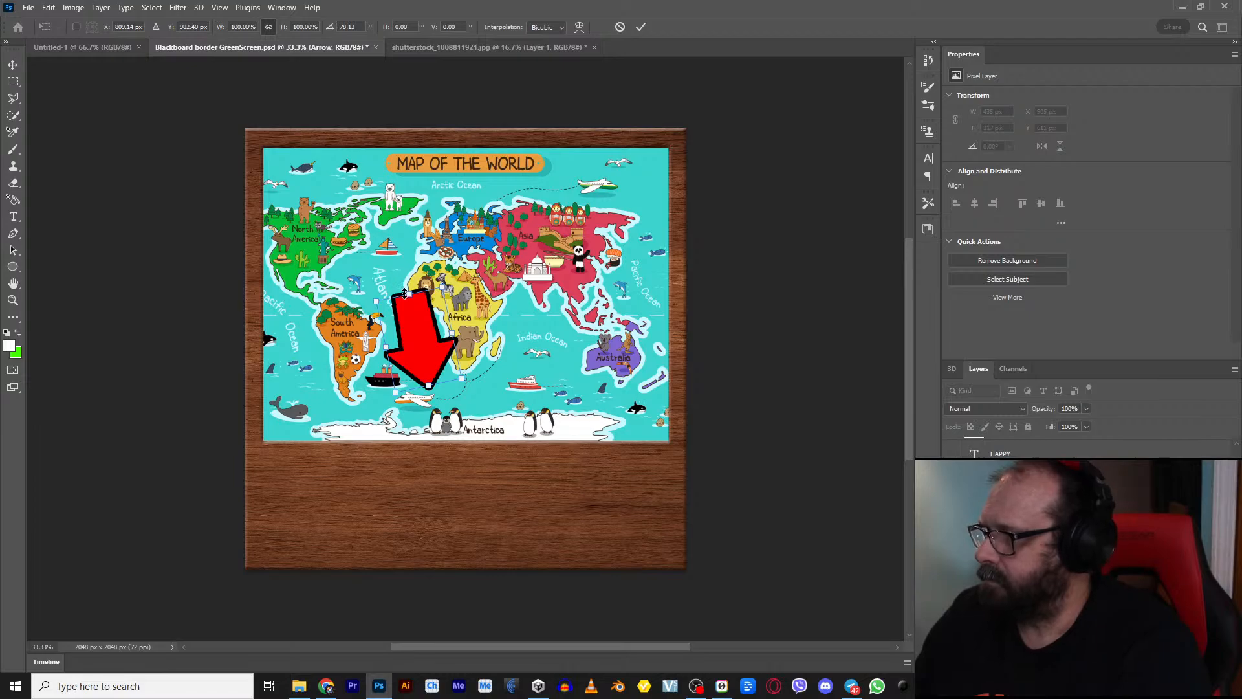
{"action": "left_click_drag", "start_coordinate": [405, 293], "coordinate": [393, 257]}
{"action": "key", "text": "Return"}
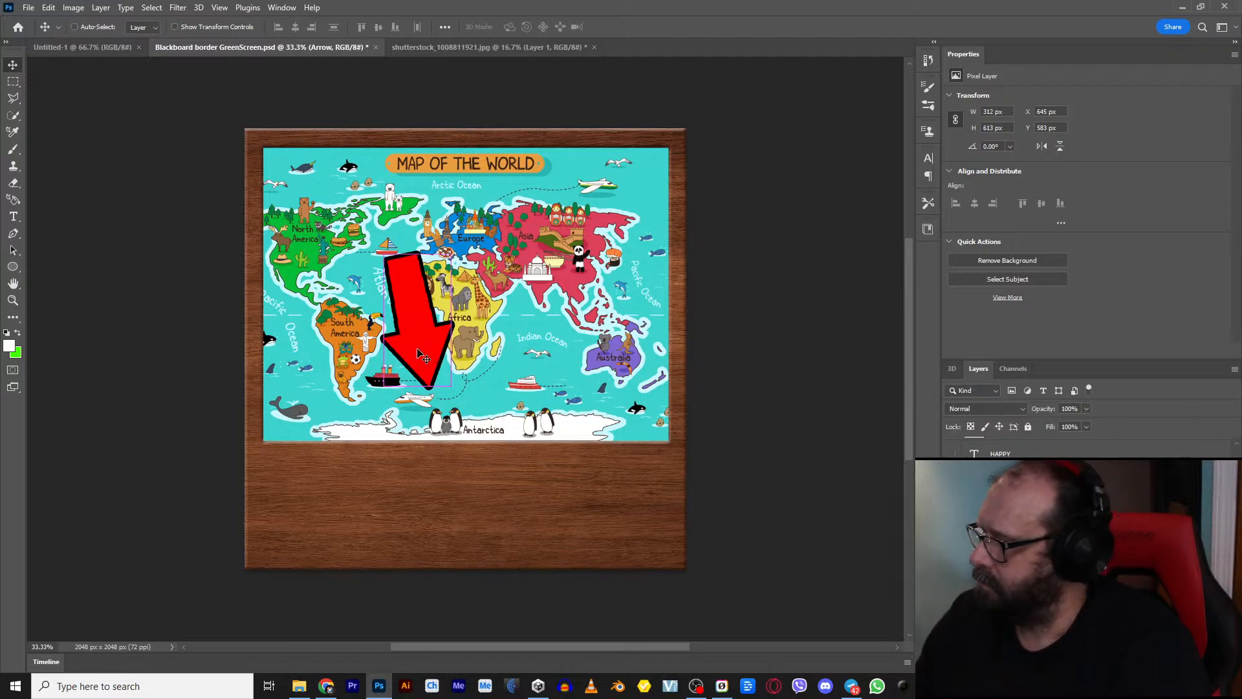
Step: Rotate the red arrow about 12° counterclockwise and move it about 75 px left and 45 px down, between South America and Africa
{"action": "key", "text": "ctrl+t"}
{"action": "left_click_drag", "start_coordinate": [371, 240], "coordinate": [355, 251]}
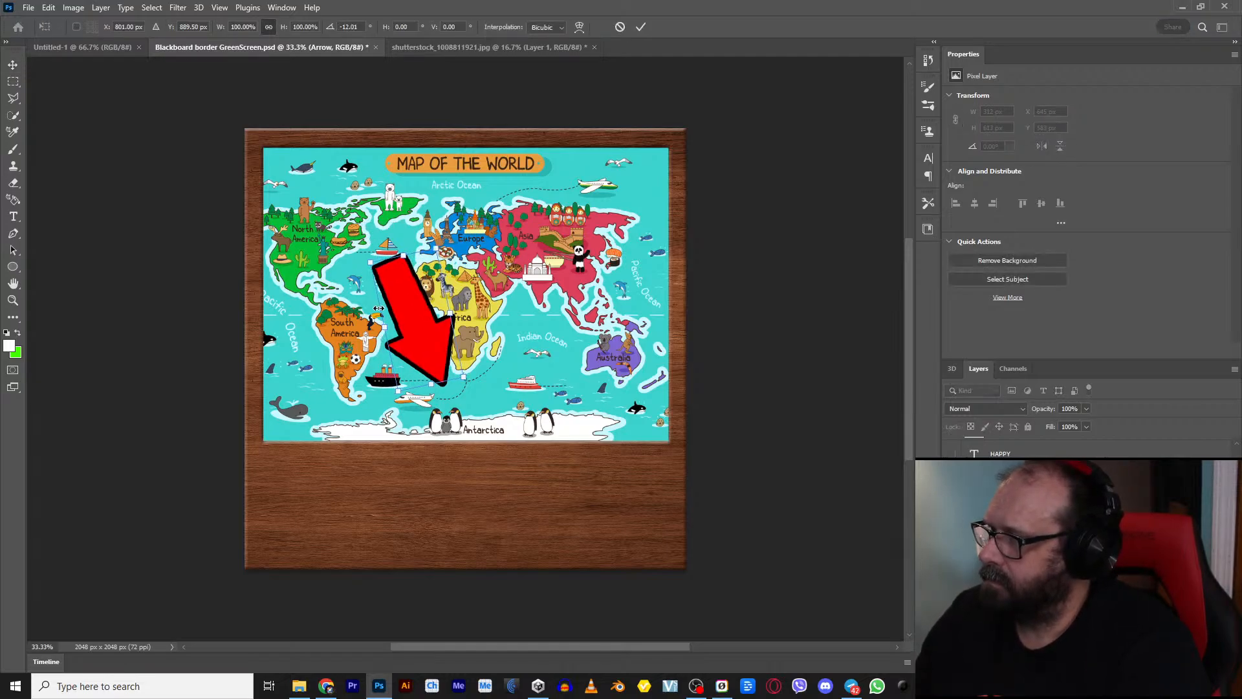
{"action": "left_click_drag", "start_coordinate": [403, 330], "coordinate": [387, 340]}
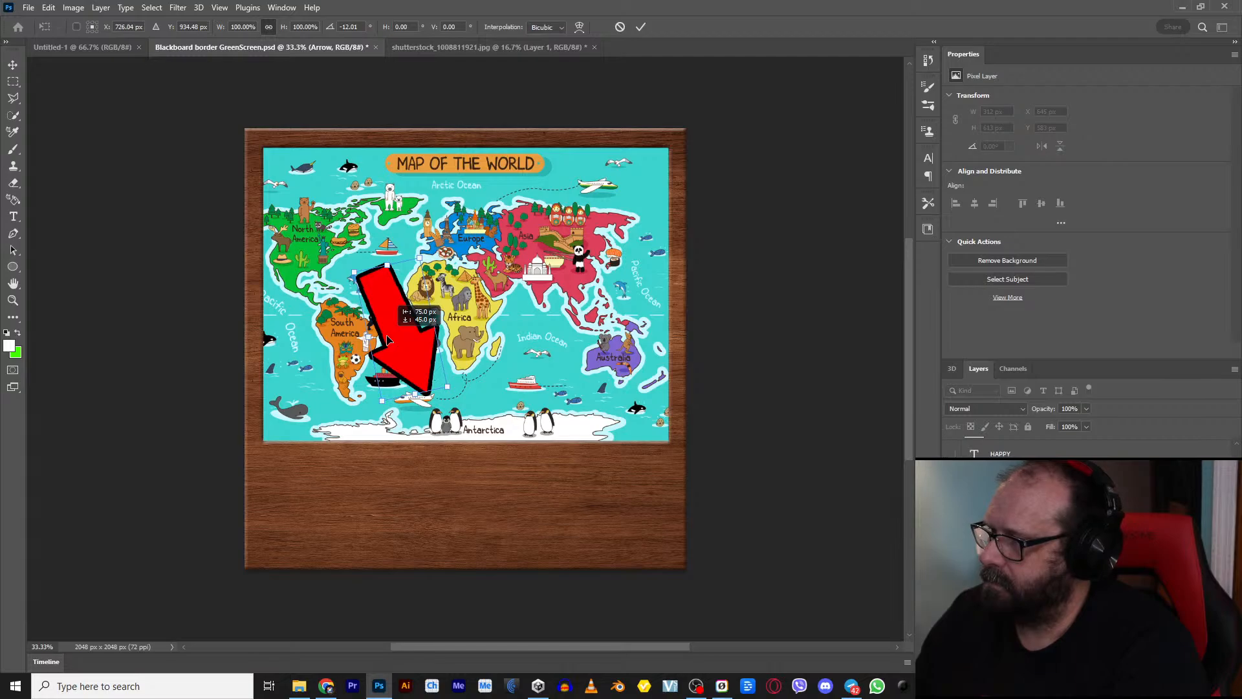
{"action": "key", "text": "Return"}
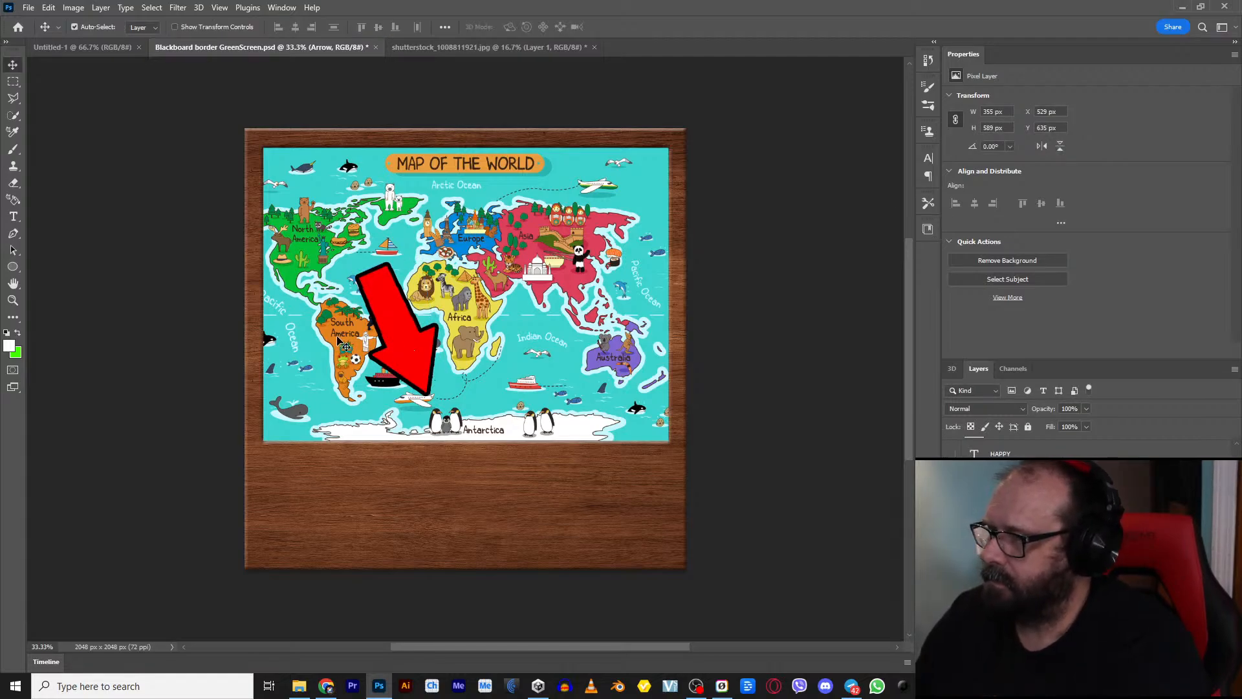
Step: Duplicate the red arrow layer and move the copy over the Indian Ocean beside Australia
{"action": "key", "text": "ctrl"}
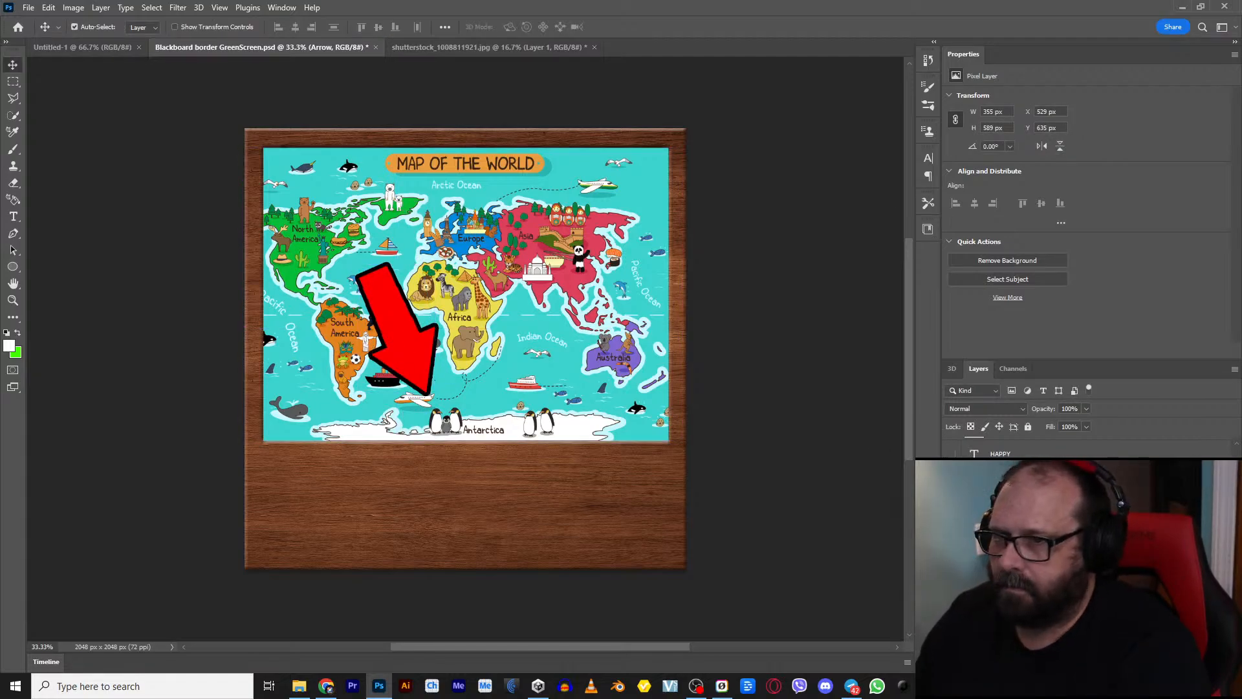
{"action": "key", "text": "ctrl+j"}
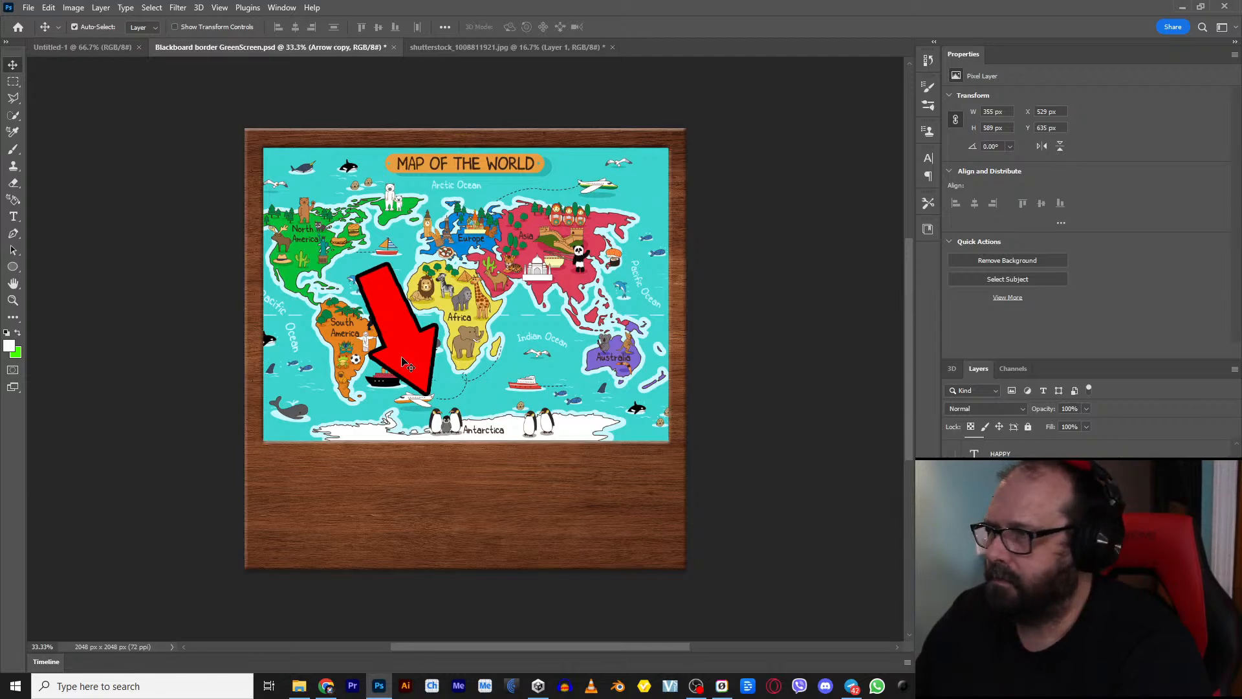
{"action": "left_click_drag", "start_coordinate": [403, 360], "coordinate": [584, 372]}
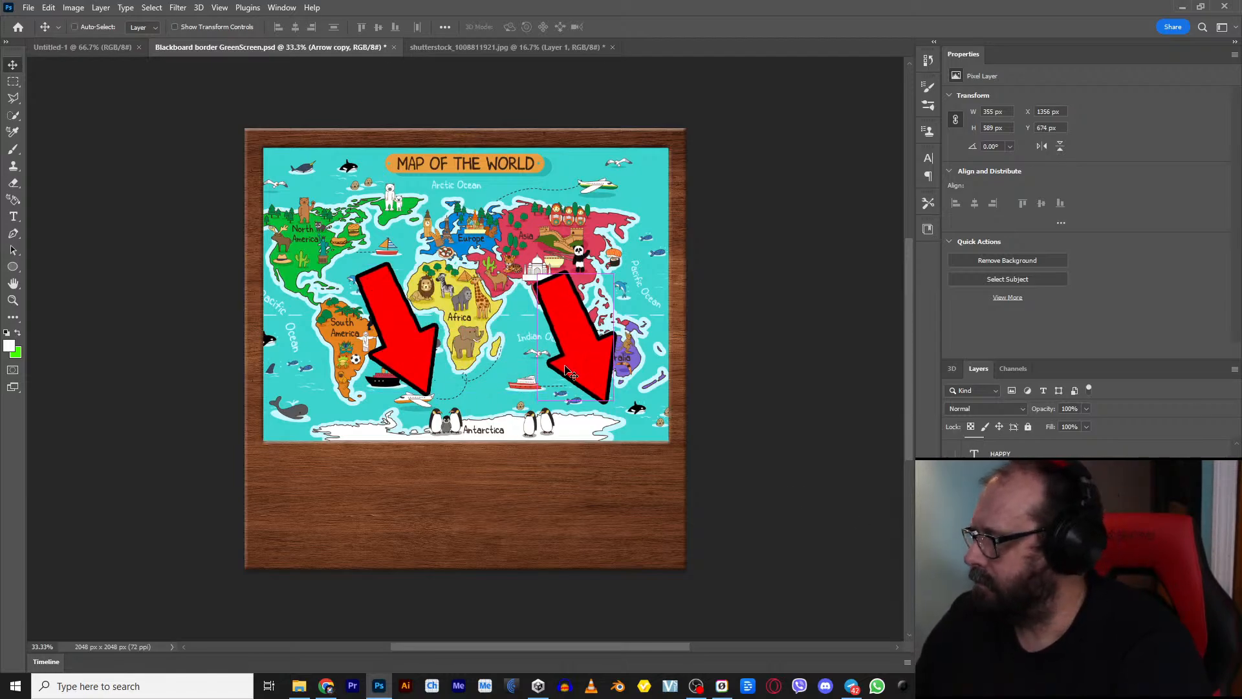
Step: Rotate the arrow copy about 51° and shrink it to about 199 x 314 px, pointing at Antarctica's right-hand penguin pair
{"action": "key", "text": "ctrl+t"}
{"action": "left_click_drag", "start_coordinate": [529, 263], "coordinate": [602, 255]}
{"action": "left_click_drag", "start_coordinate": [571, 353], "coordinate": [575, 351]}
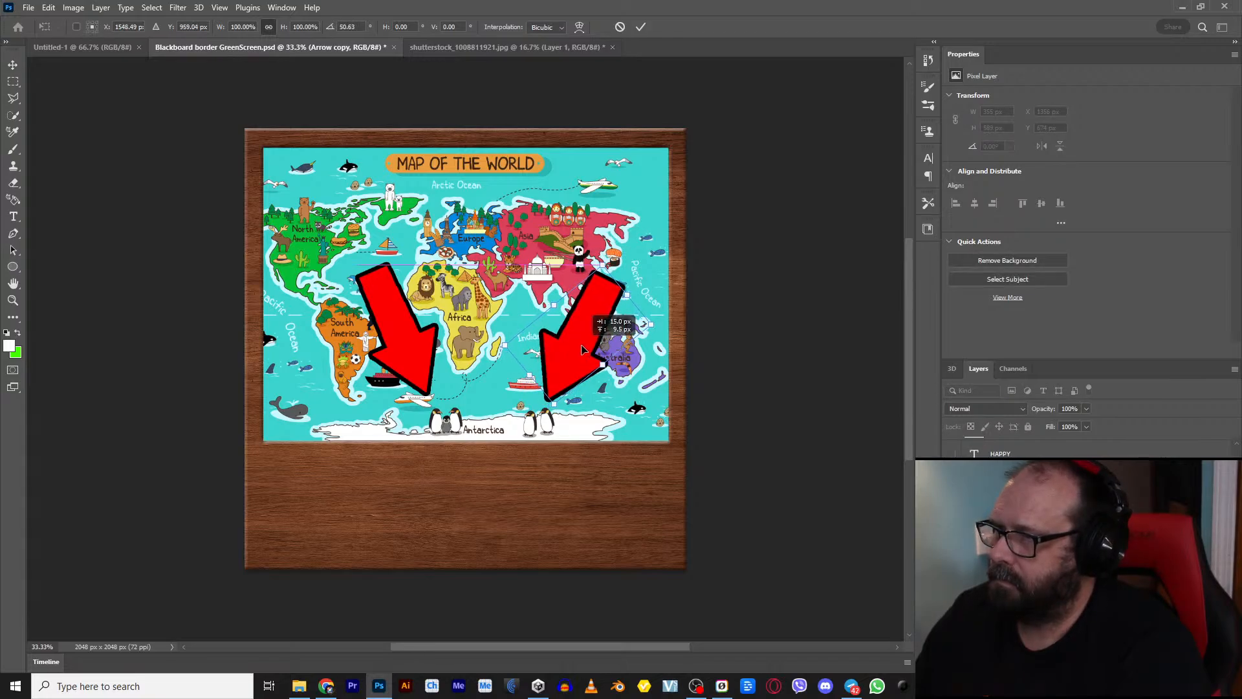
{"action": "left_click_drag", "start_coordinate": [600, 266], "coordinate": [579, 329]}
{"action": "key", "text": "Return"}
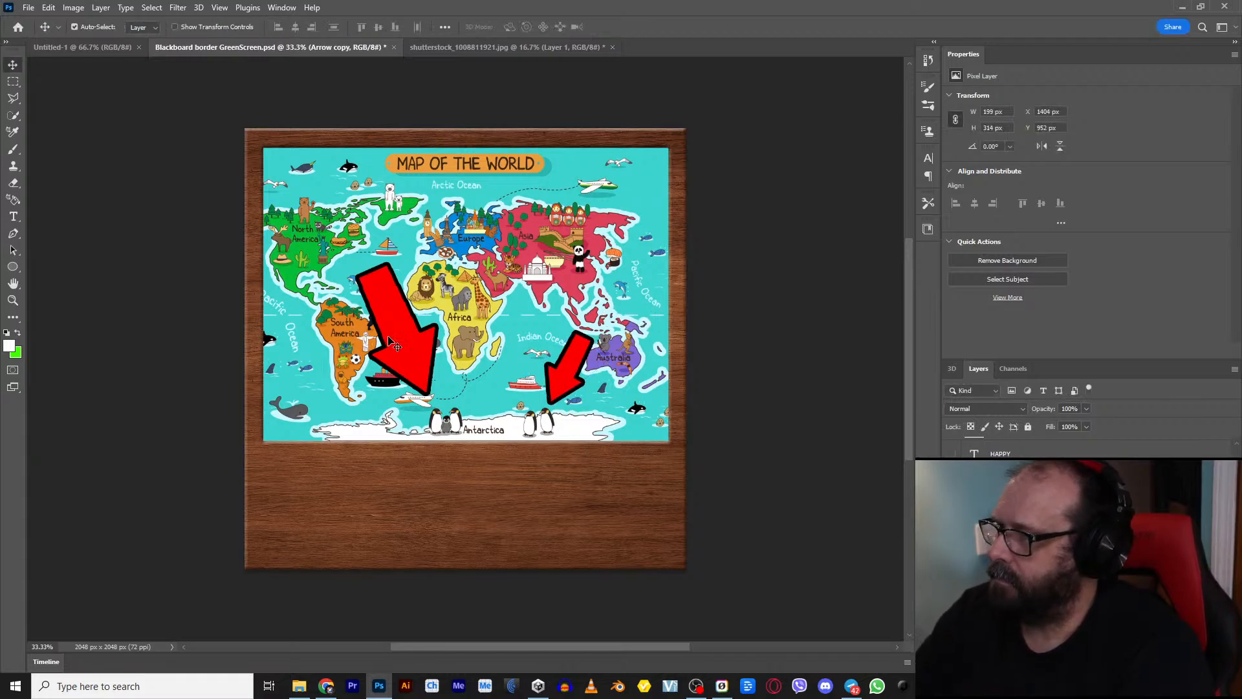
Step: Scale the original arrow to about 57% and move it so it points at Antarctica's left-hand penguin group
{"action": "left_click", "coordinate": [415, 334]}
{"action": "key", "text": "ctrl+t"}
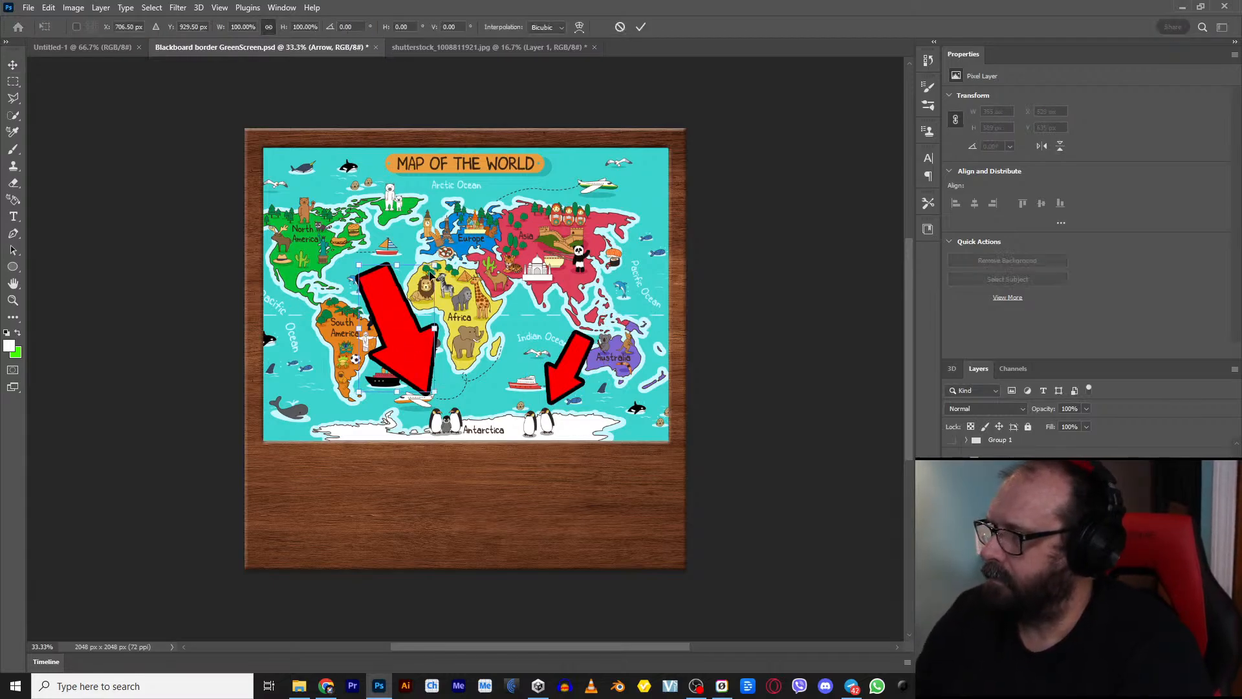
{"action": "left_click_drag", "start_coordinate": [435, 265], "coordinate": [397, 319]}
{"action": "left_click_drag", "start_coordinate": [377, 372], "coordinate": [414, 374]}
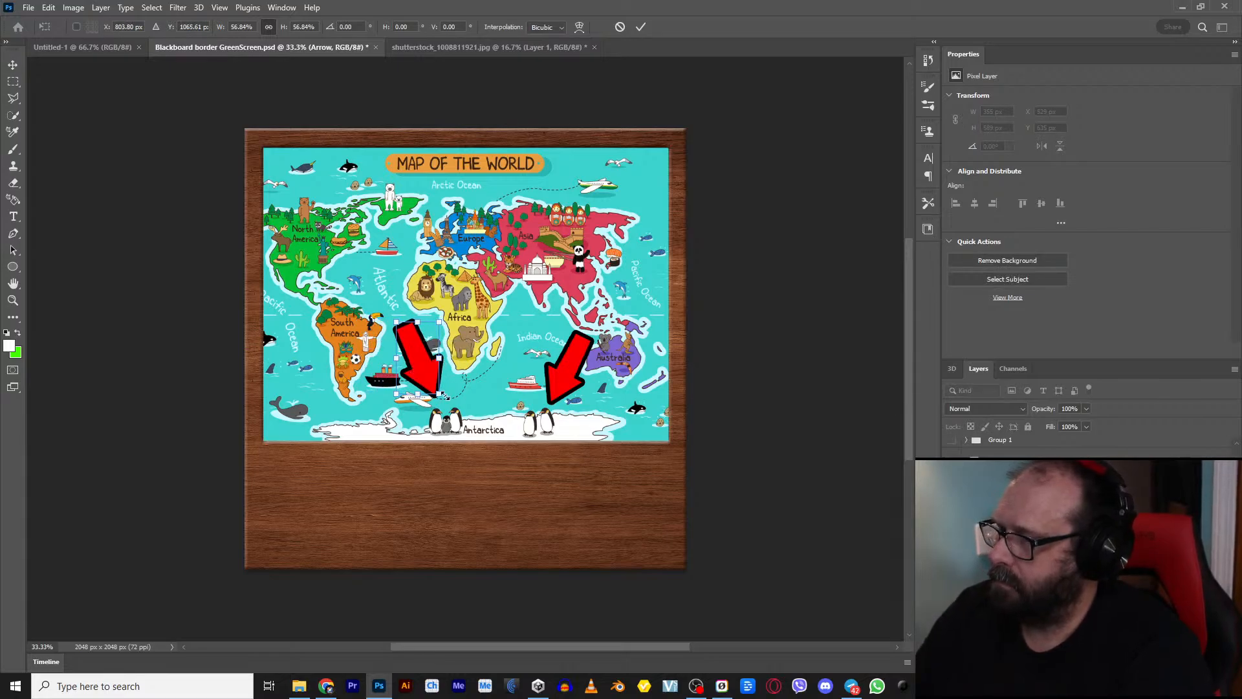
{"action": "key", "text": "Return"}
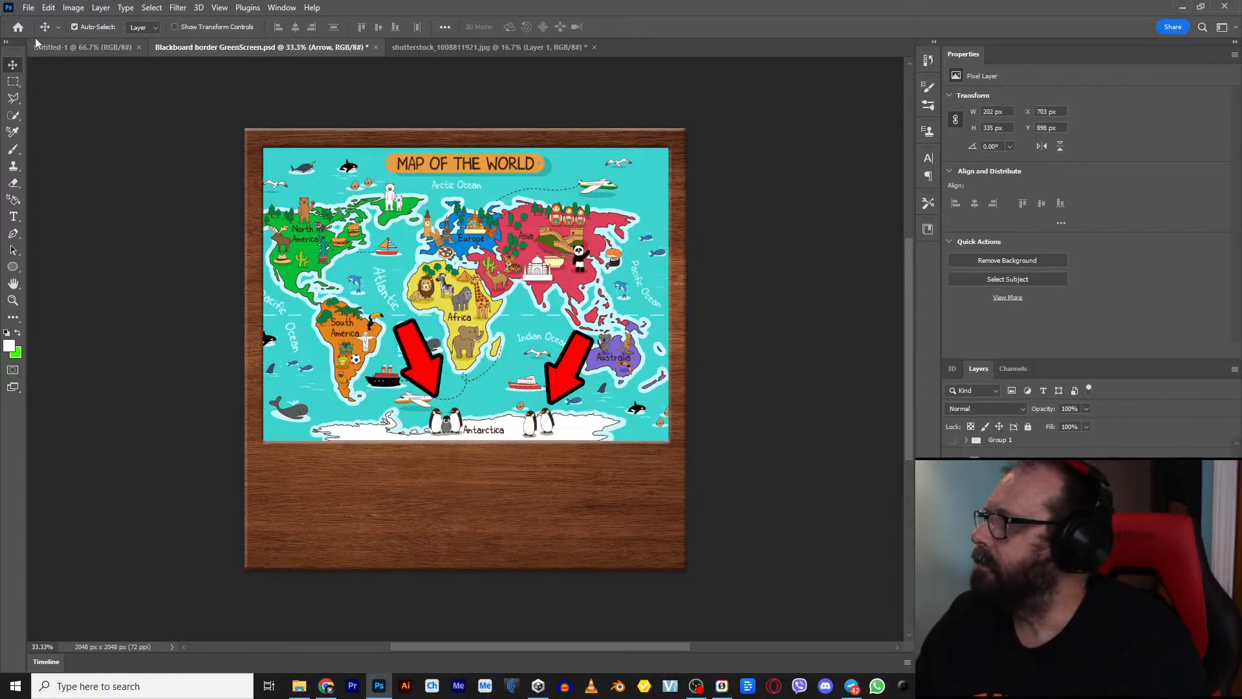
Step: Export the framed world map as a PNG named Blackboard P 6 in the Whats Up Pup Assets P folder
{"action": "left_click", "coordinate": [29, 8]}
{"action": "mouse_move", "coordinate": [84, 233]}
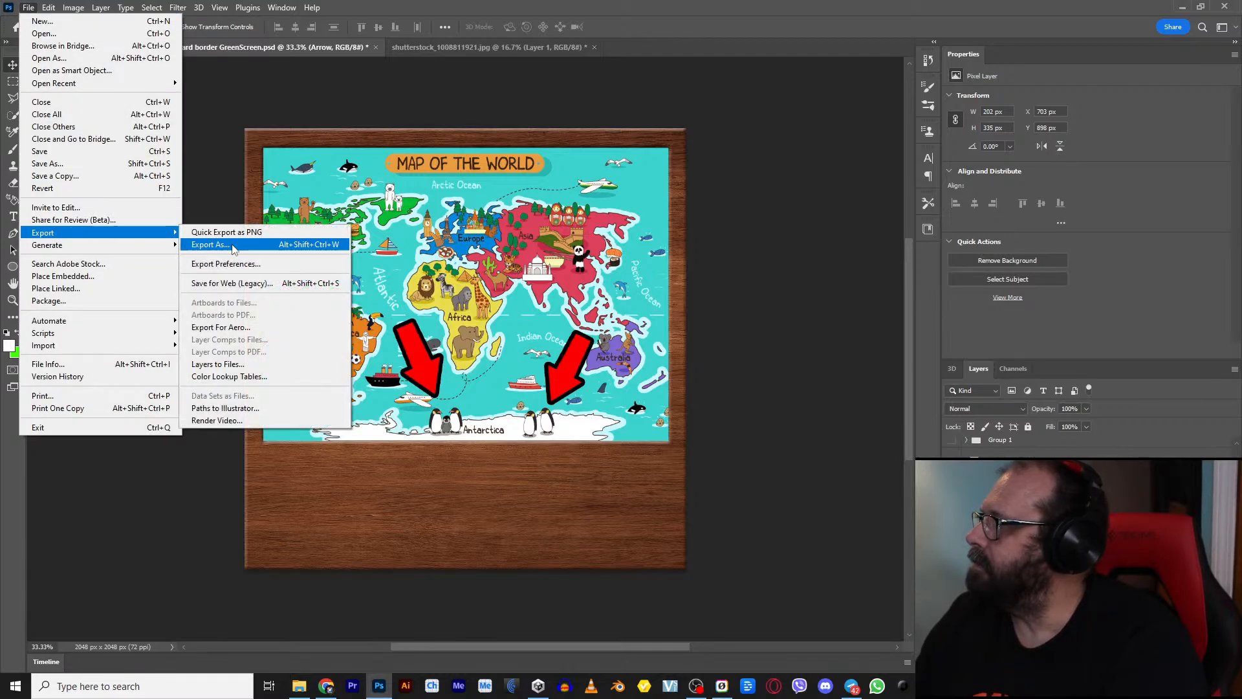
{"action": "left_click", "coordinate": [247, 251]}
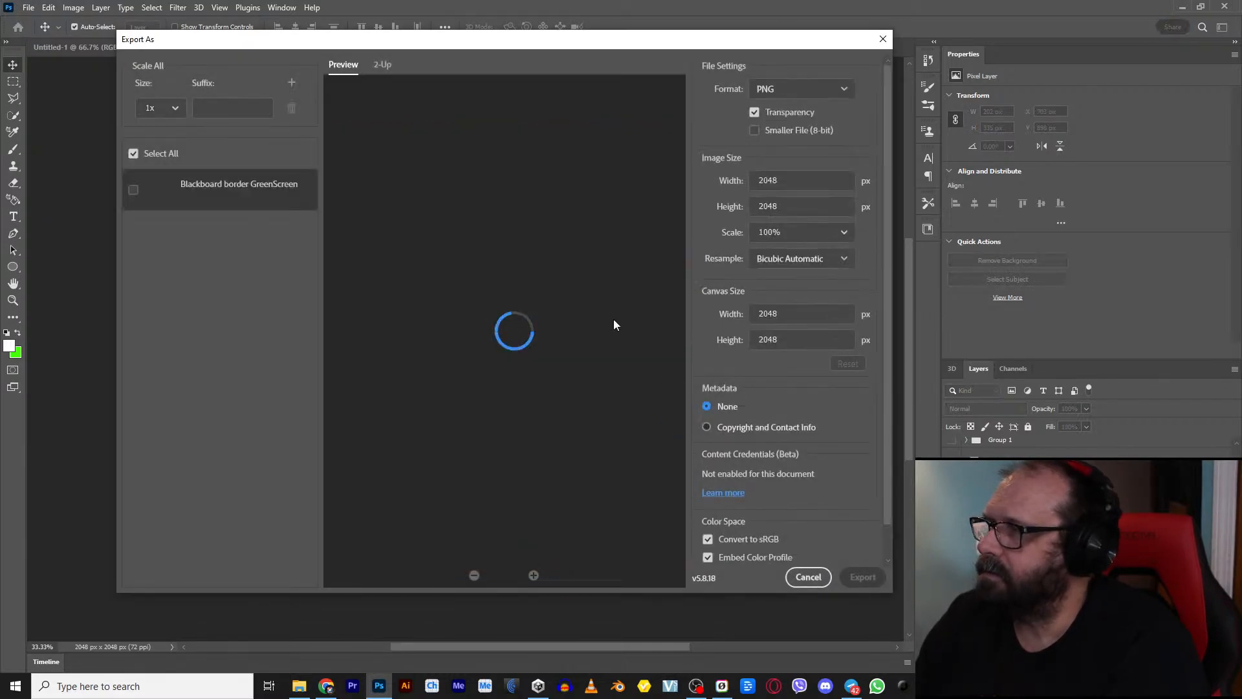
{"action": "left_click", "coordinate": [864, 577]}
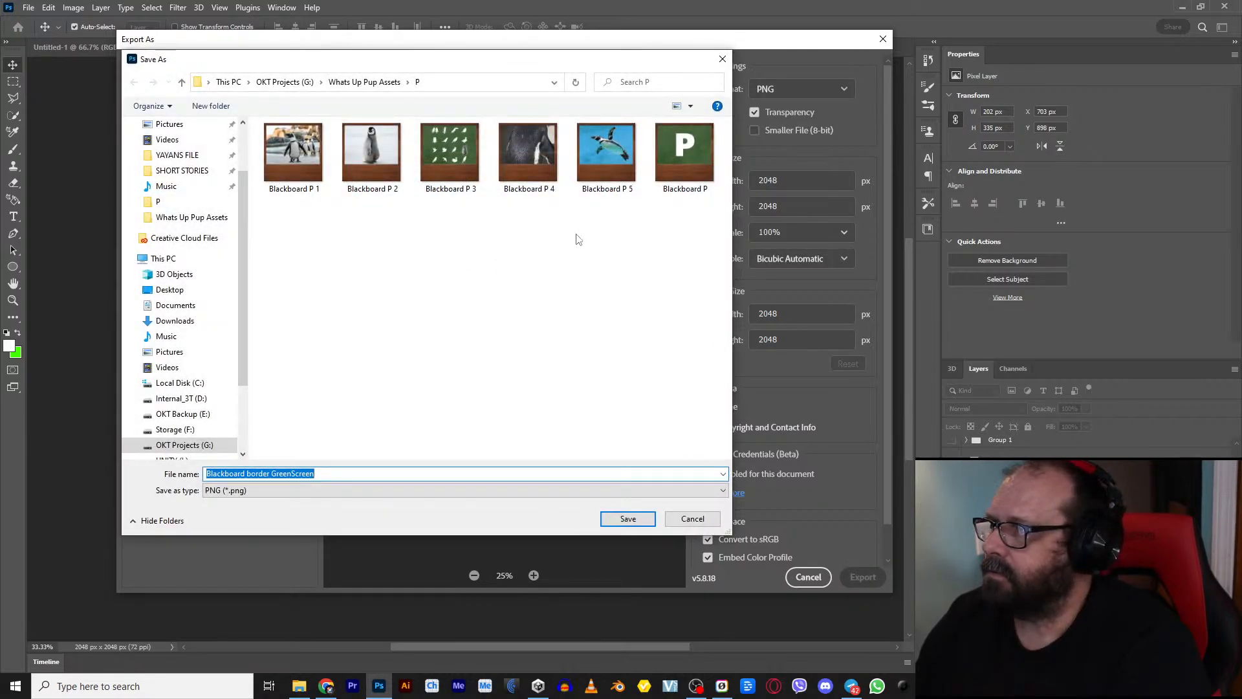
{"action": "left_click", "coordinate": [599, 170]}
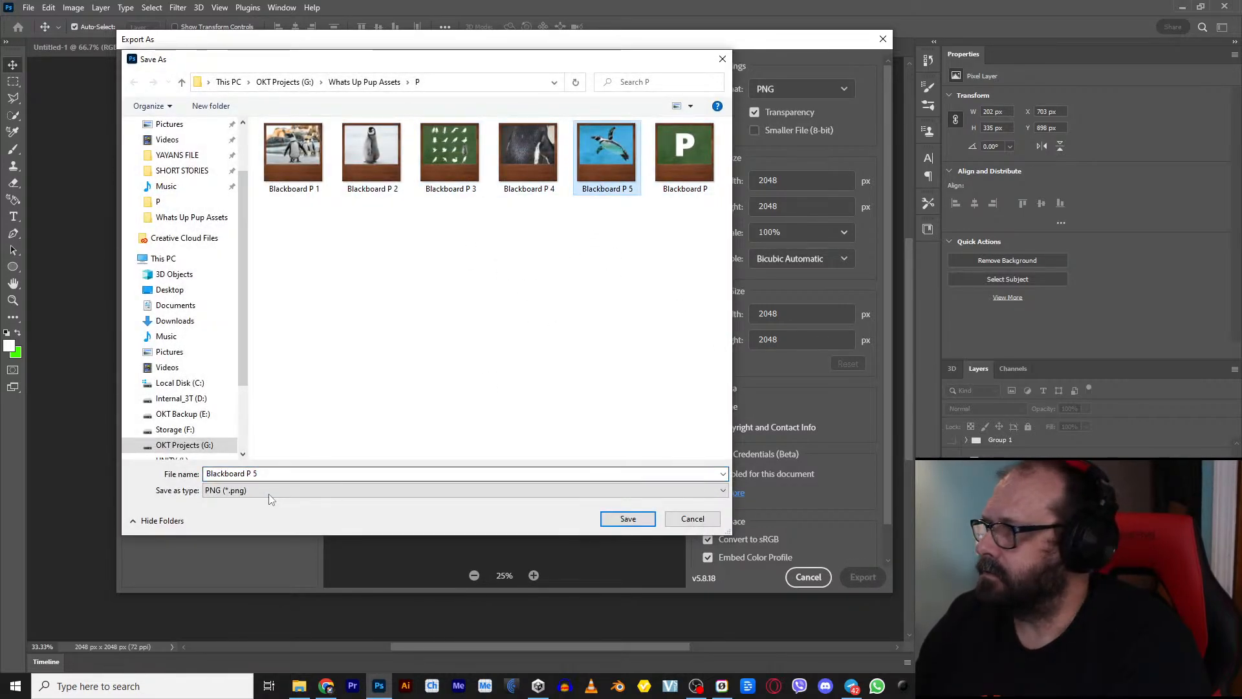
{"action": "left_click", "coordinate": [258, 473]}
{"action": "left_click", "coordinate": [254, 474]}
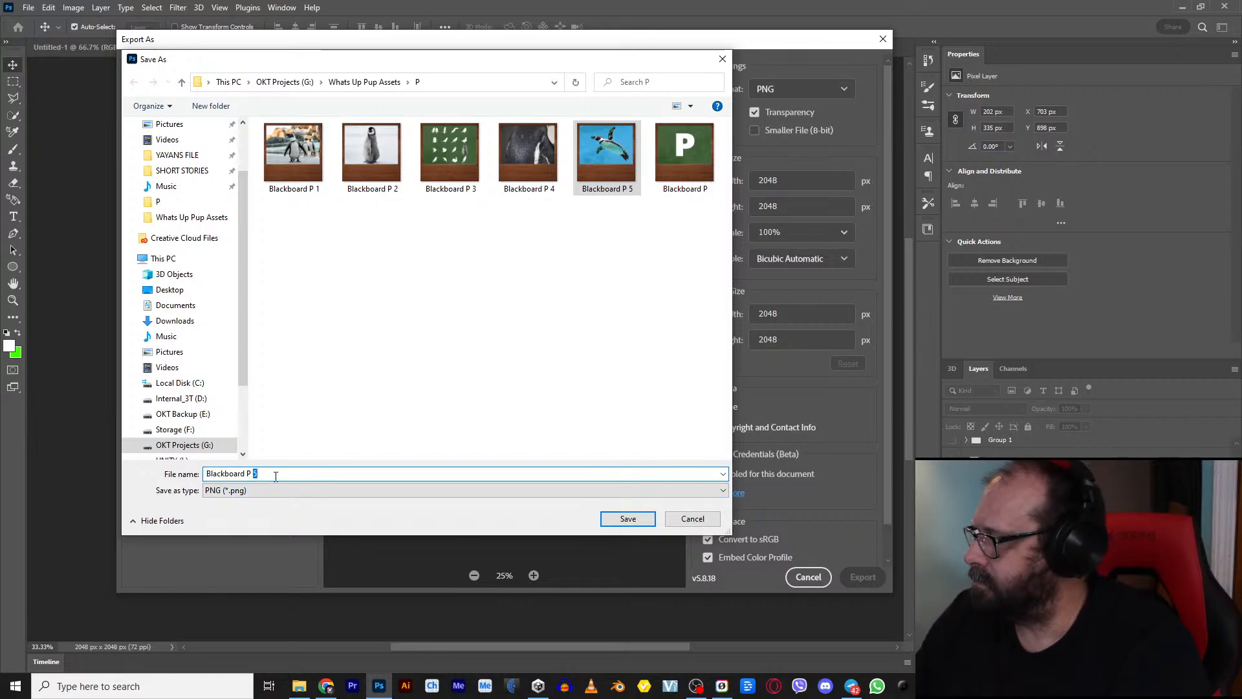
{"action": "key", "text": "BackSpace"}
{"action": "type", "text": "6"}
{"action": "left_click", "coordinate": [640, 519]}
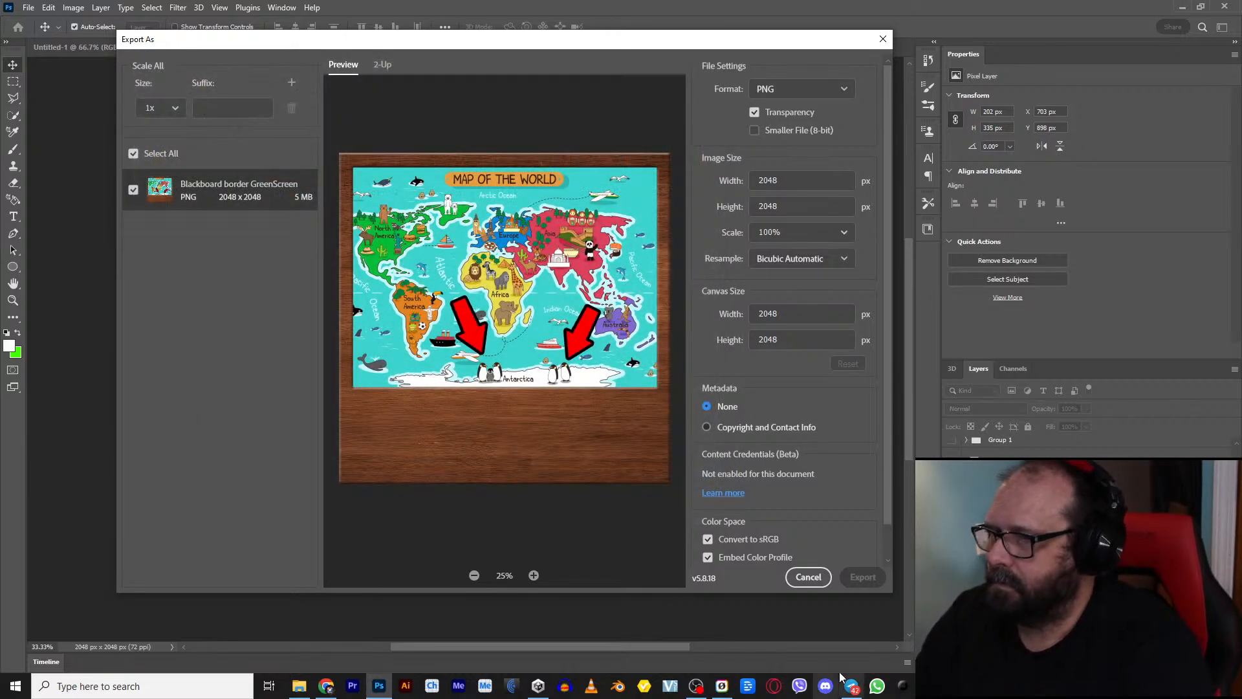
Step: Switch to Unity, play the timeline from about 12.57 s and inspect the signal emitter at 18.35 s
{"action": "key", "text": "alt+Tab"}
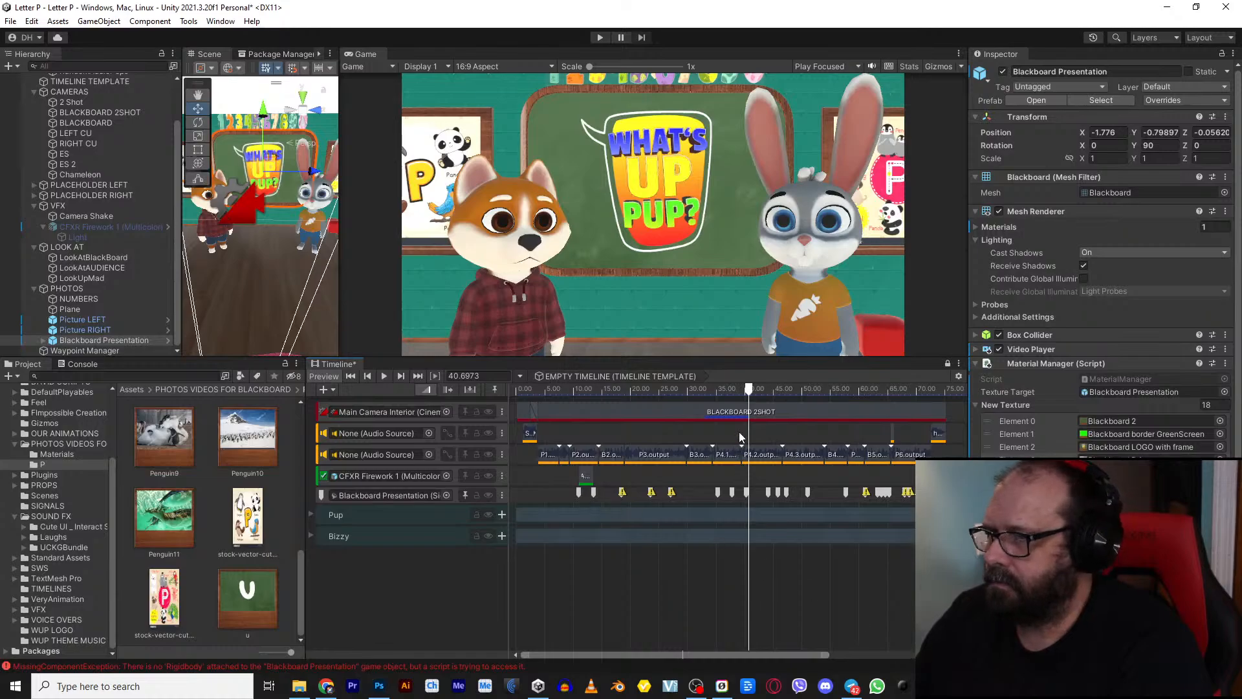
{"action": "left_click_drag", "start_coordinate": [739, 391], "coordinate": [587, 382]}
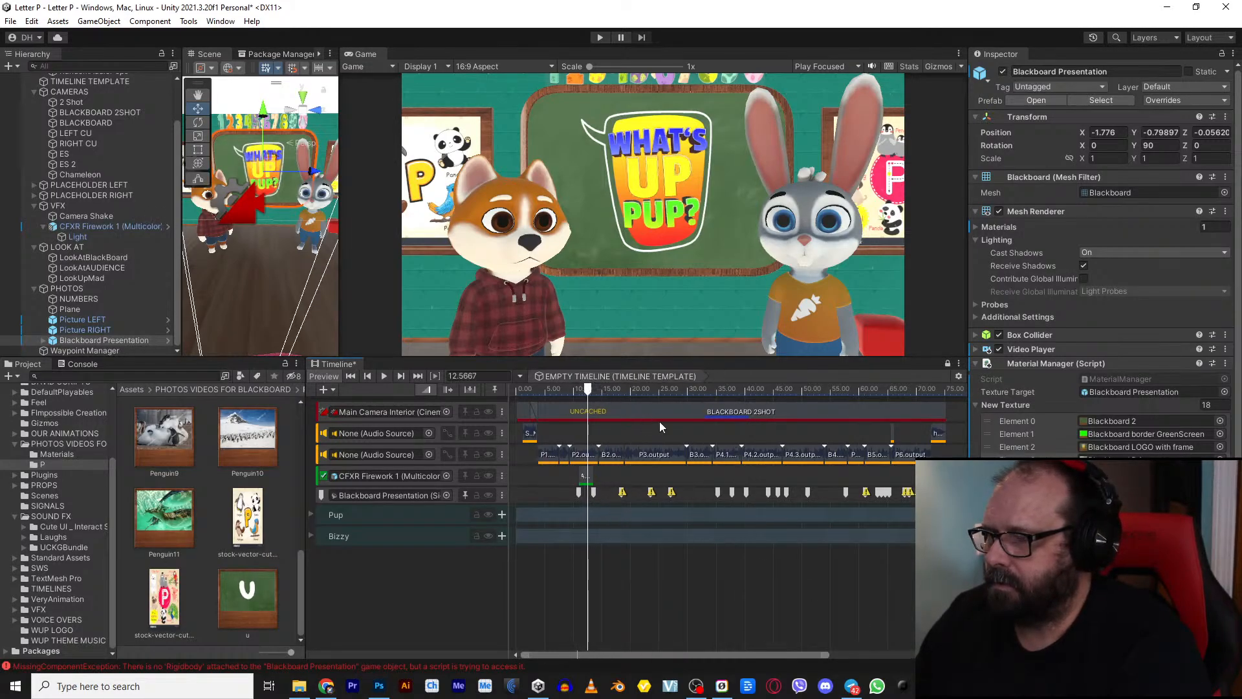
{"action": "key", "text": "space"}
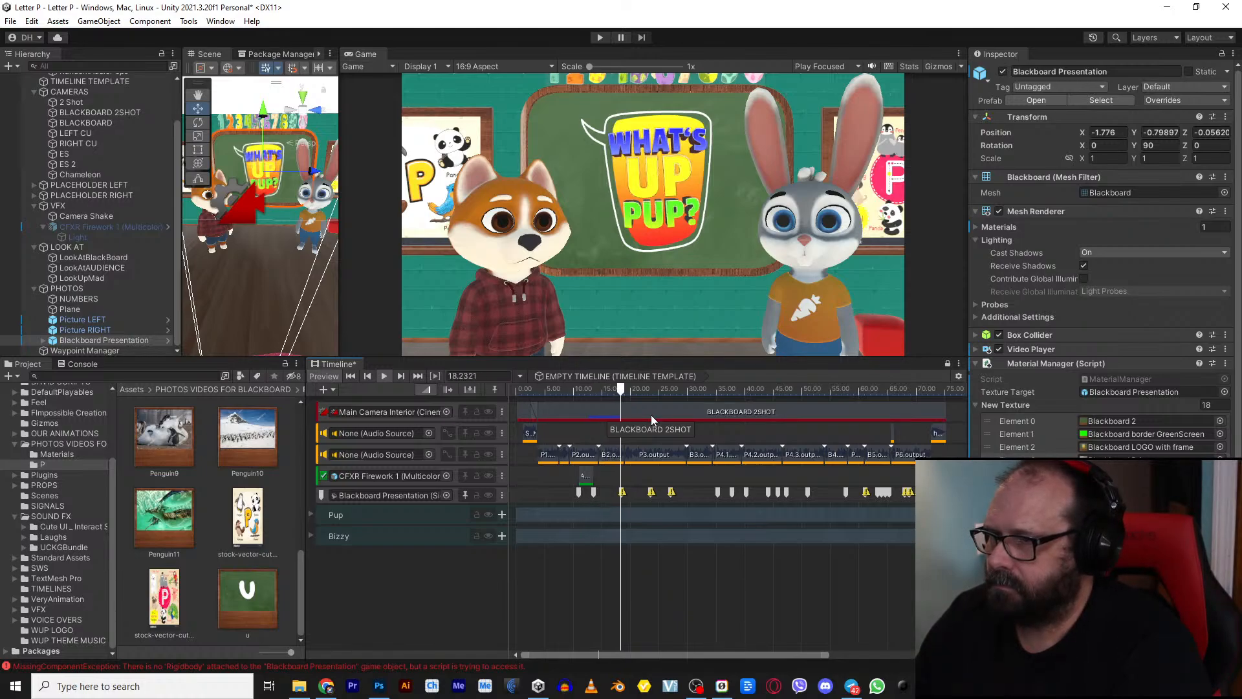
{"action": "left_click", "coordinate": [622, 492]}
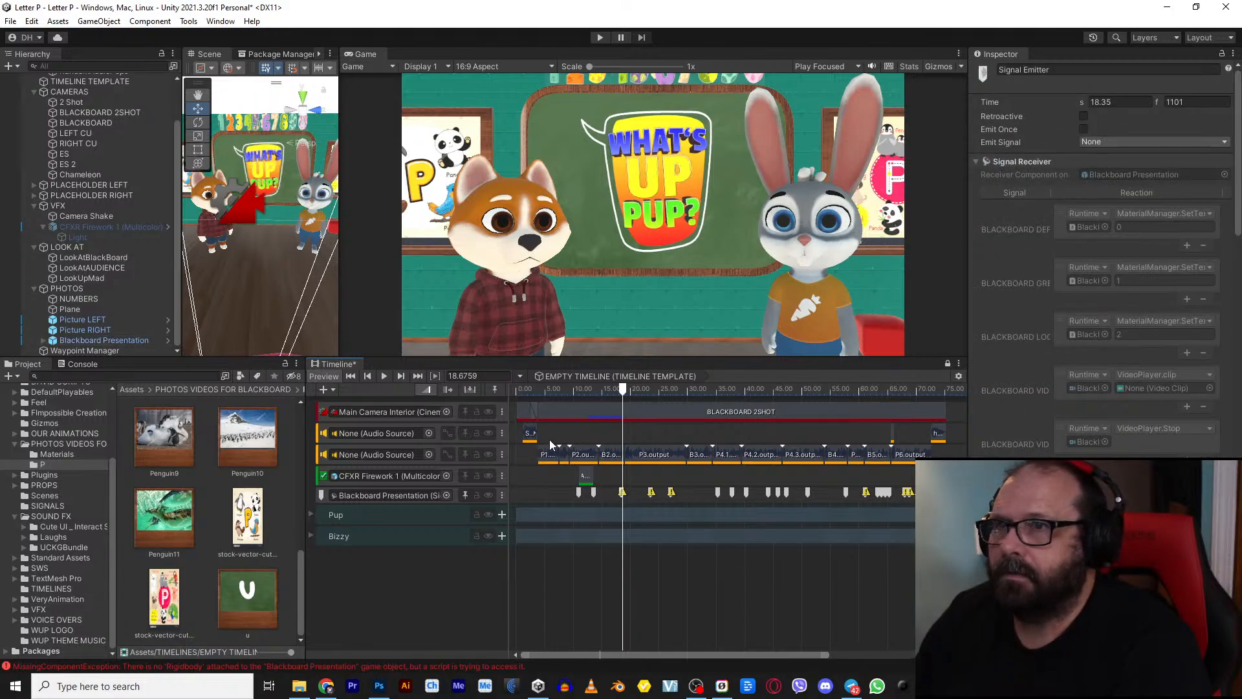
Step: Import Blackboard P 2 through Blackboard P 6 from the Whats Up Pup Assets P folder into the Unity project's P folder
{"action": "left_click", "coordinate": [124, 341]}
{"action": "scroll", "coordinate": [1073, 427], "scroll_direction": "down", "scroll_amount": 1}
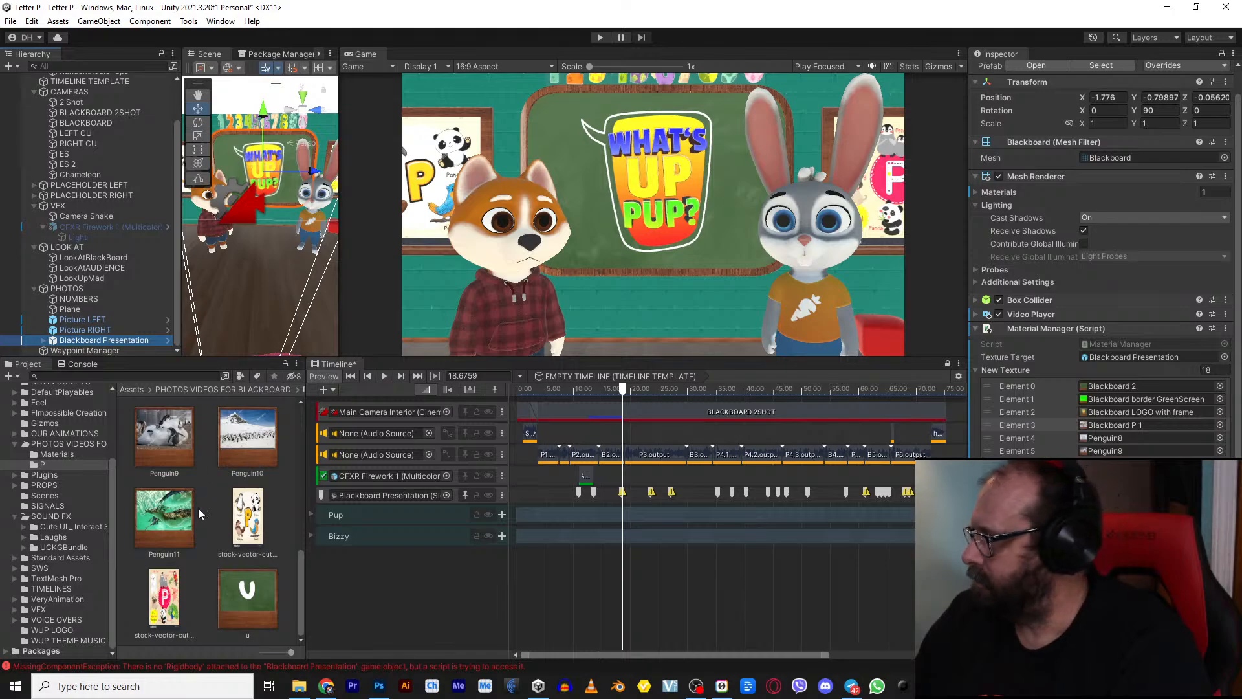
{"action": "scroll", "coordinate": [165, 465], "scroll_direction": "up", "scroll_amount": 6}
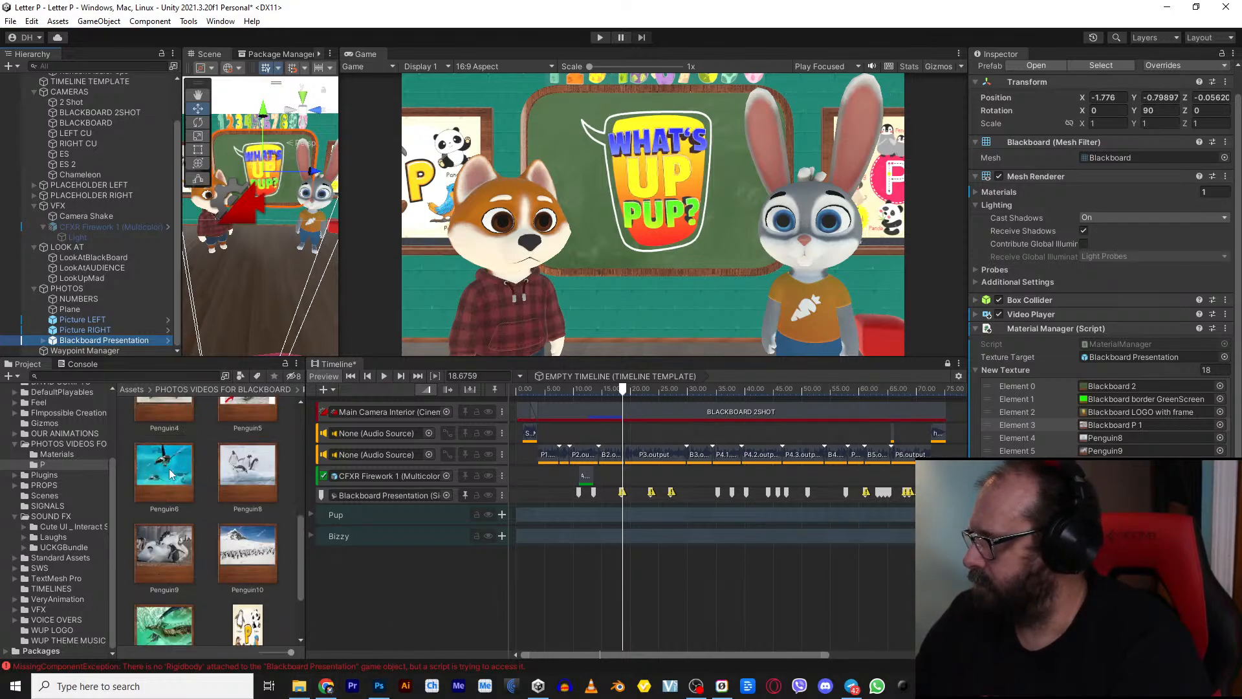
{"action": "scroll", "coordinate": [184, 461], "scroll_direction": "down", "scroll_amount": 6}
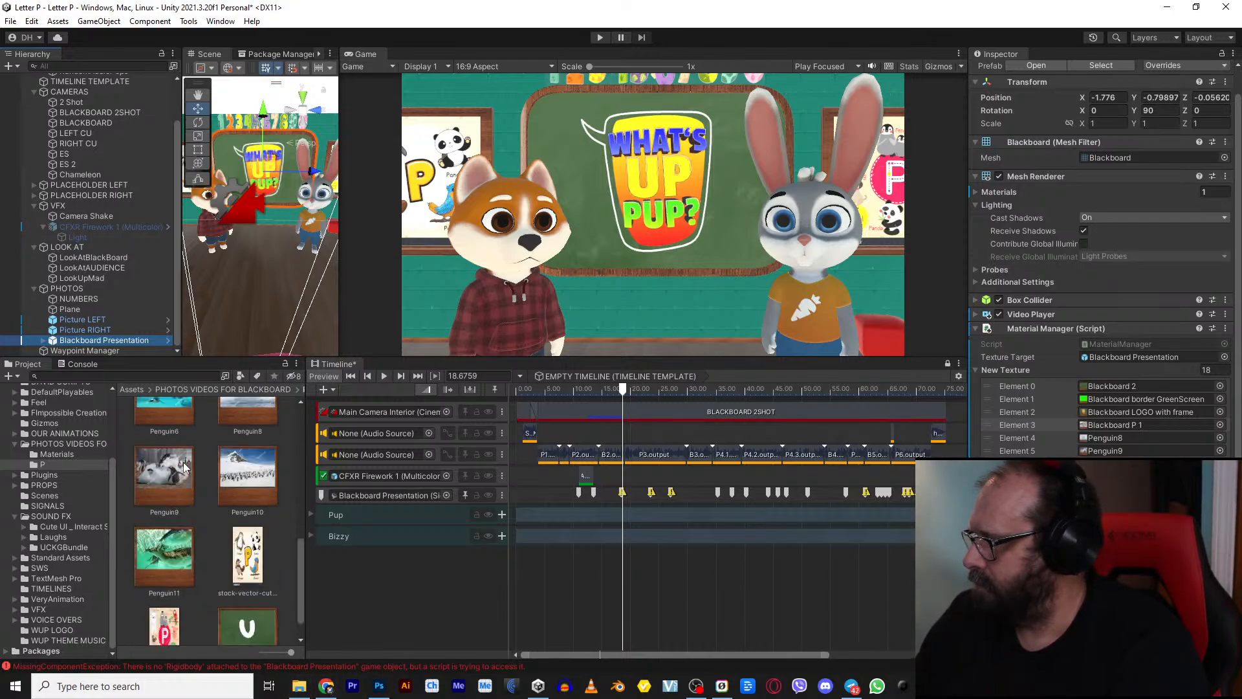
{"action": "left_click", "coordinate": [301, 687]}
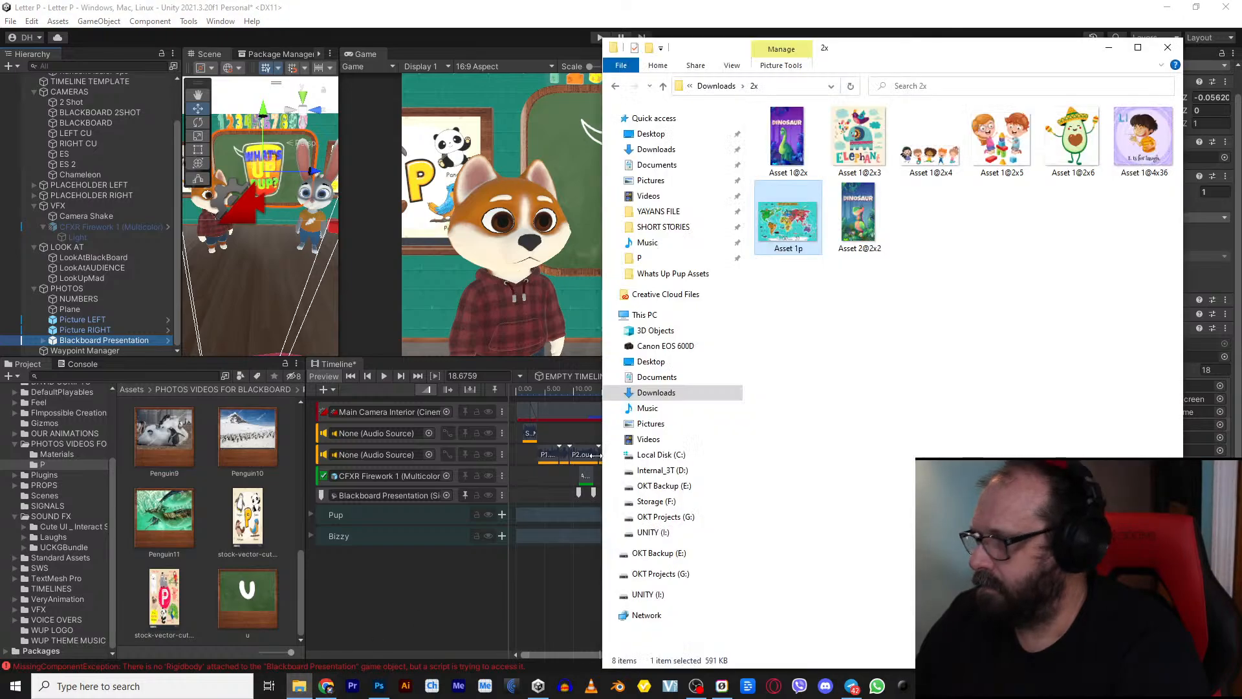
{"action": "left_click", "coordinate": [669, 273]}
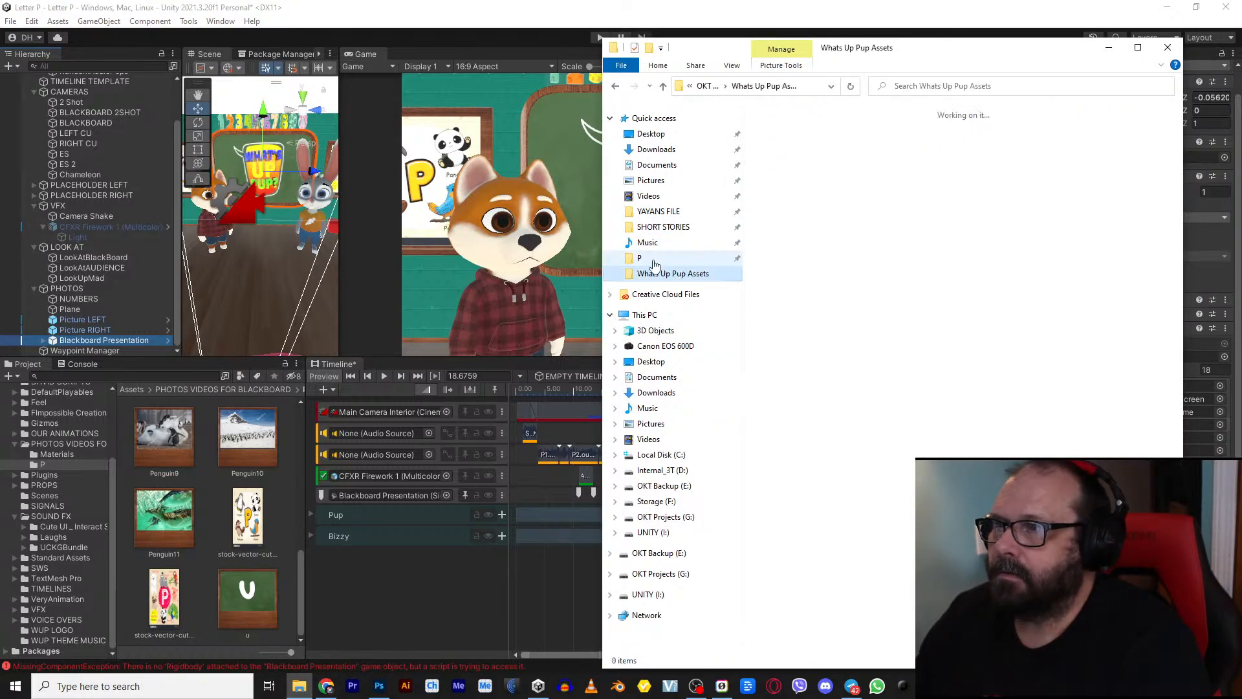
{"action": "left_click", "coordinate": [640, 257]}
{"action": "left_click", "coordinate": [813, 164]}
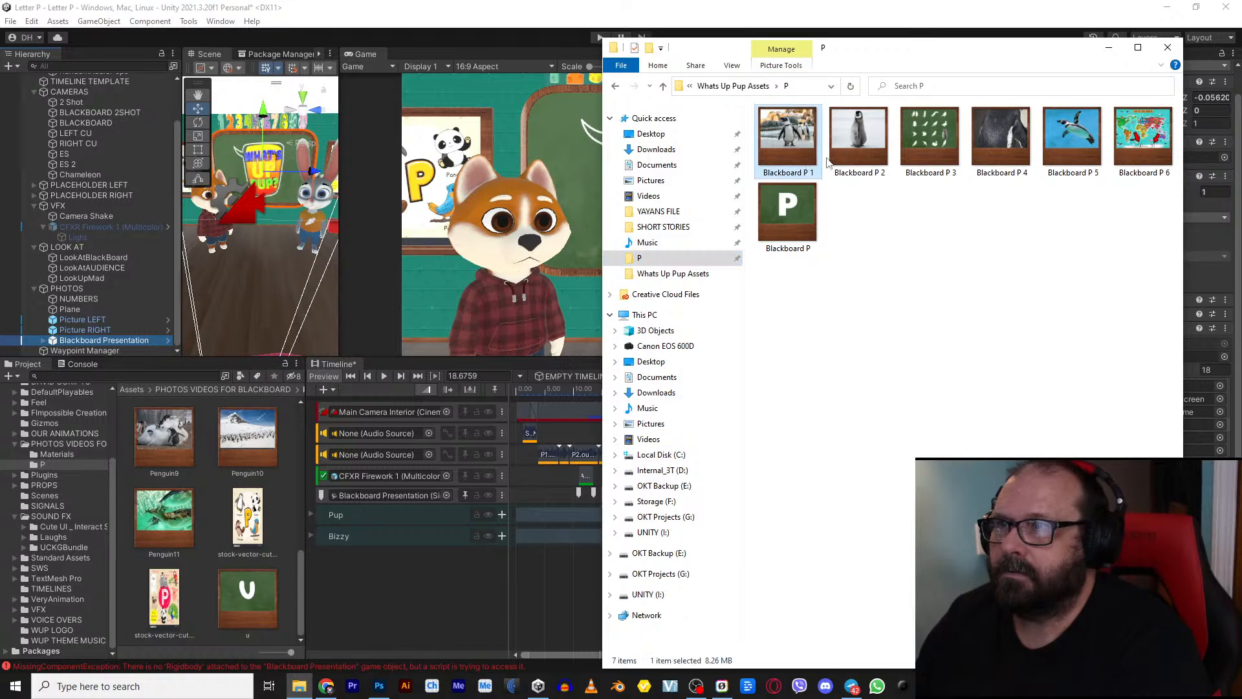
{"action": "left_click", "coordinate": [856, 163]}
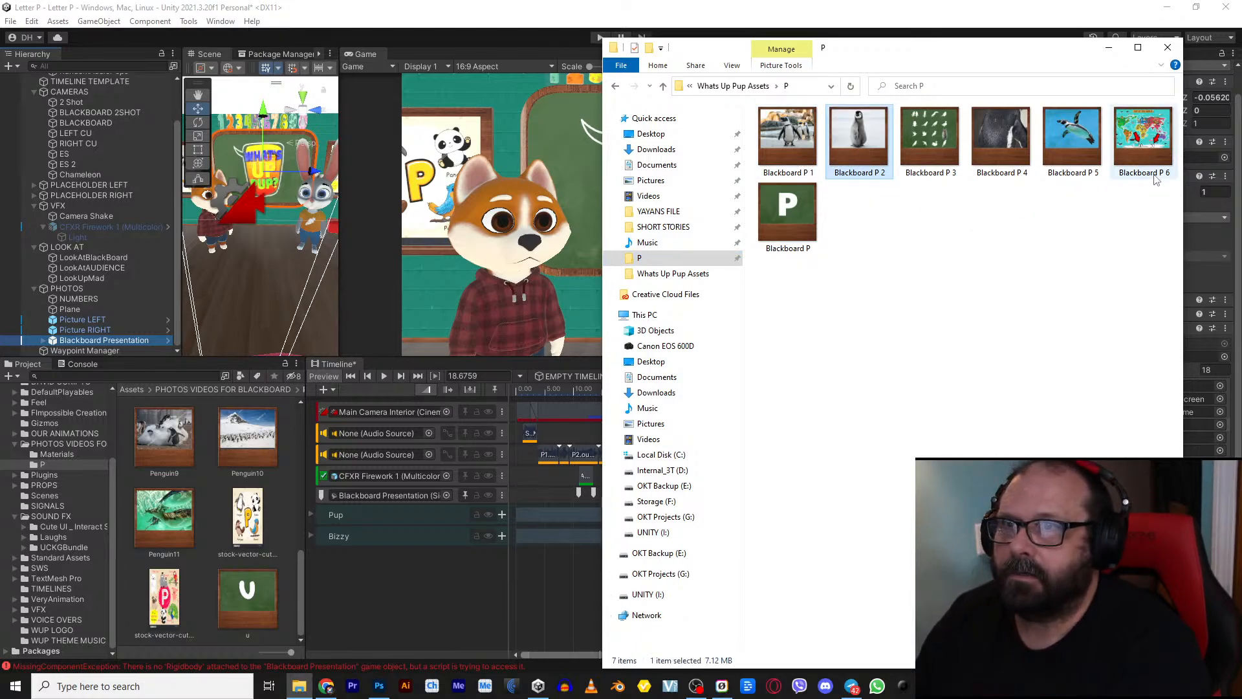
{"action": "left_click_drag", "start_coordinate": [1157, 182], "coordinate": [216, 515]}
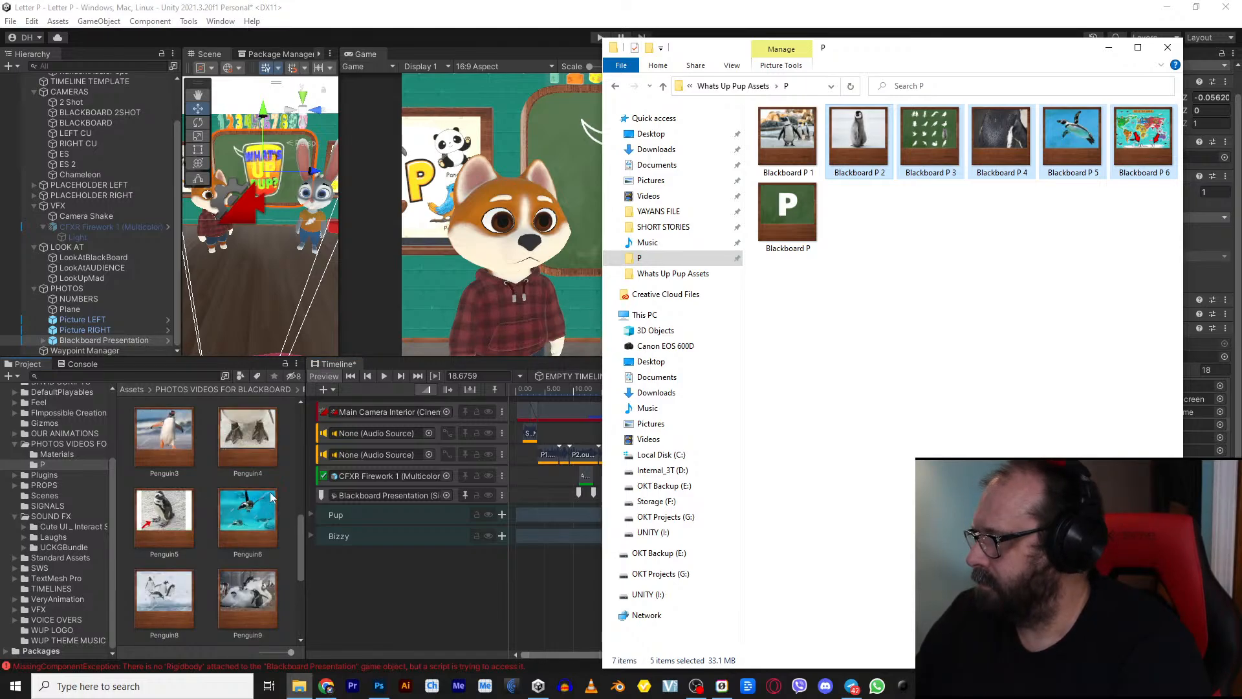
{"action": "left_click", "coordinate": [226, 497]}
Step: Assign Blackboard P 2 through Blackboard P 6 to New Texture elements 4 through 8 in Blackboard Presentation's Material Manager
{"action": "left_click", "coordinate": [104, 339]}
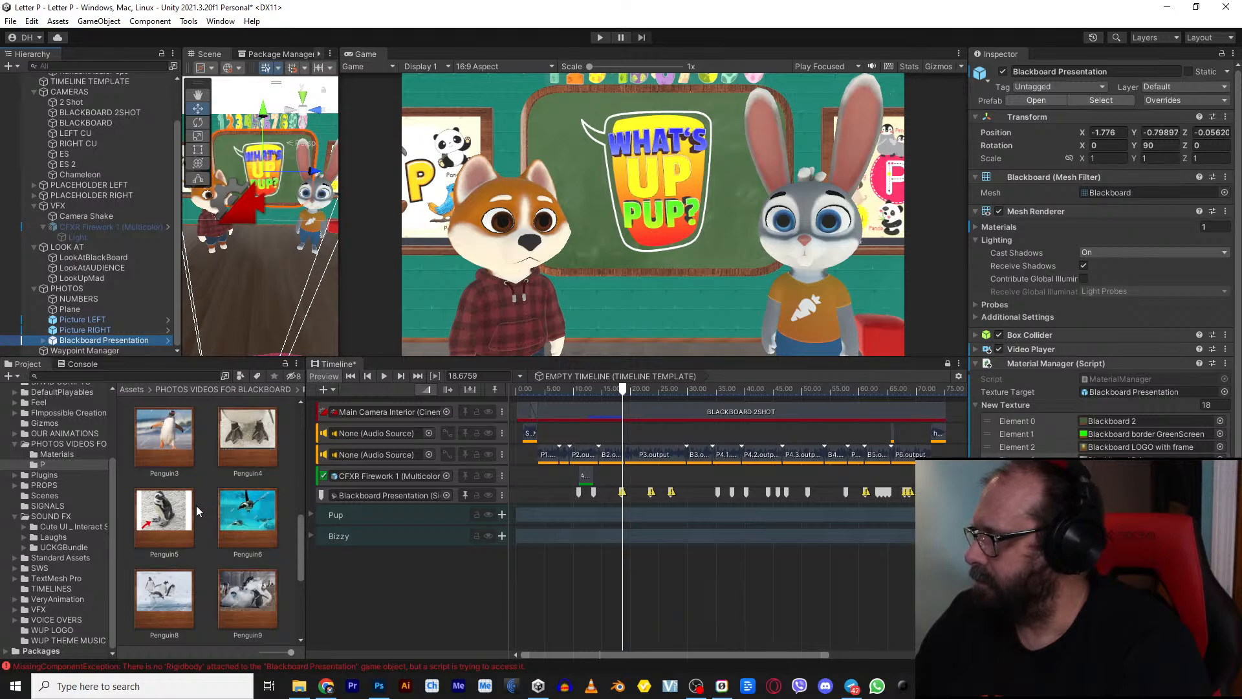
{"action": "scroll", "coordinate": [197, 510], "scroll_direction": "up", "scroll_amount": 2}
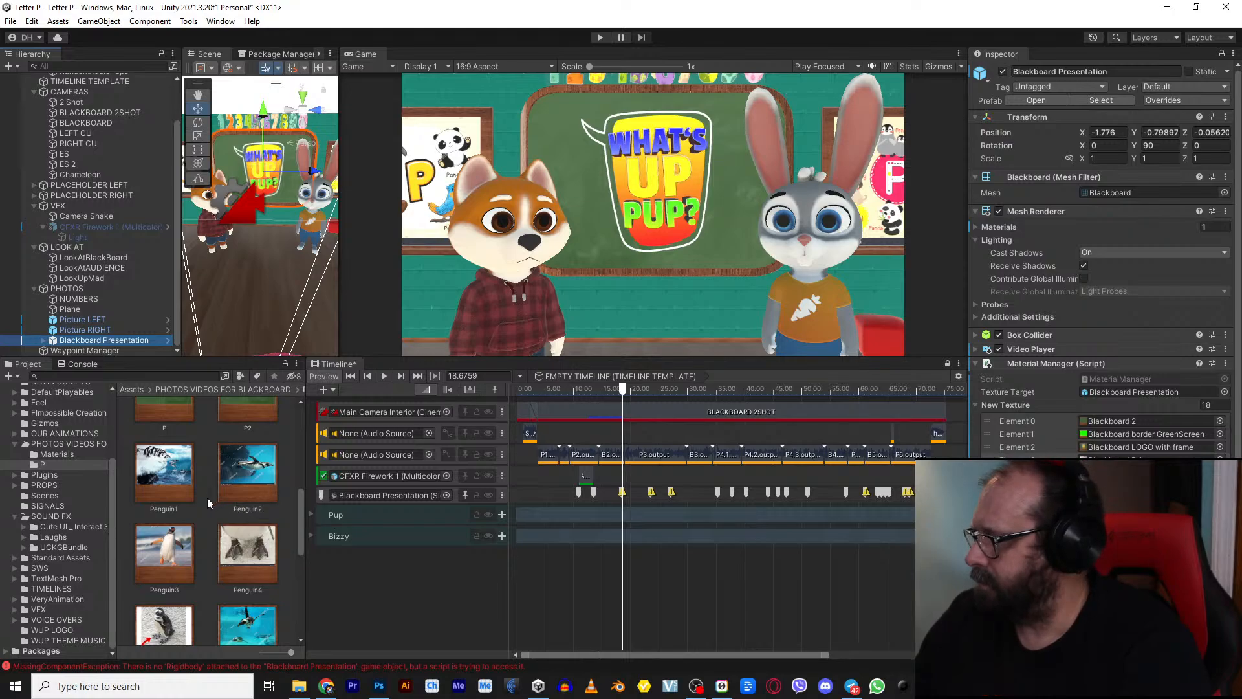
{"action": "scroll", "coordinate": [213, 491], "scroll_direction": "down", "scroll_amount": 5}
{"action": "scroll", "coordinate": [217, 490], "scroll_direction": "up", "scroll_amount": 10}
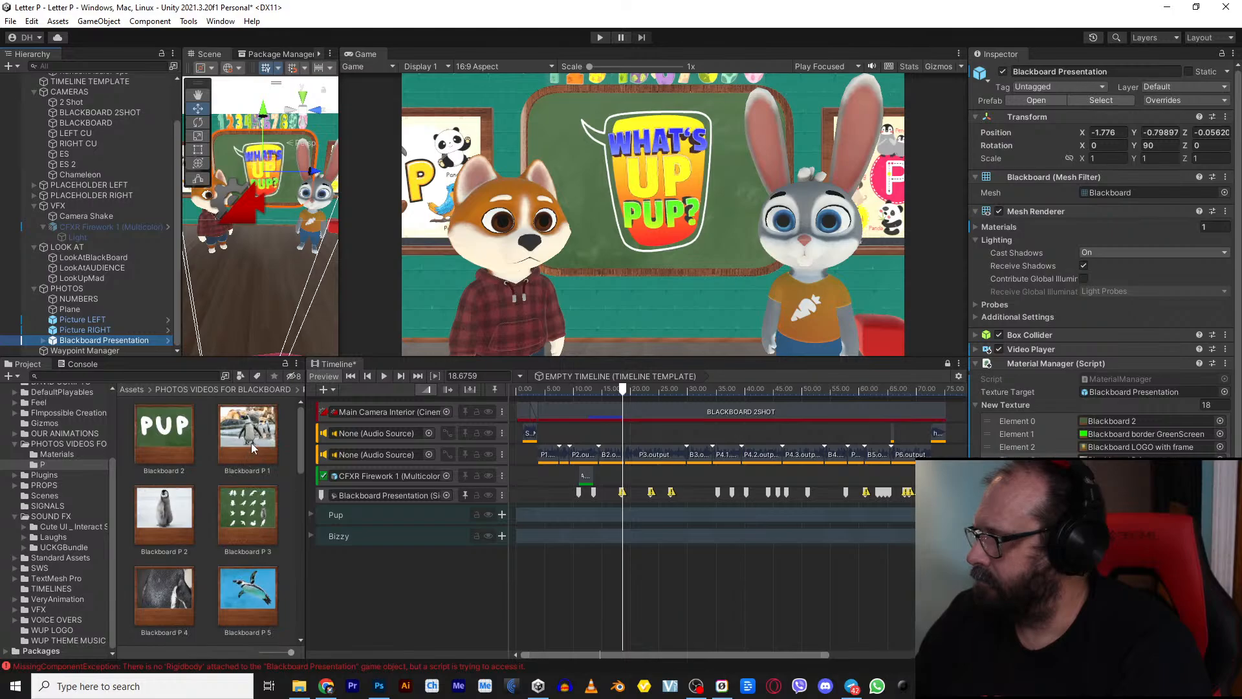
{"action": "left_click_drag", "start_coordinate": [179, 525], "coordinate": [1150, 473]}
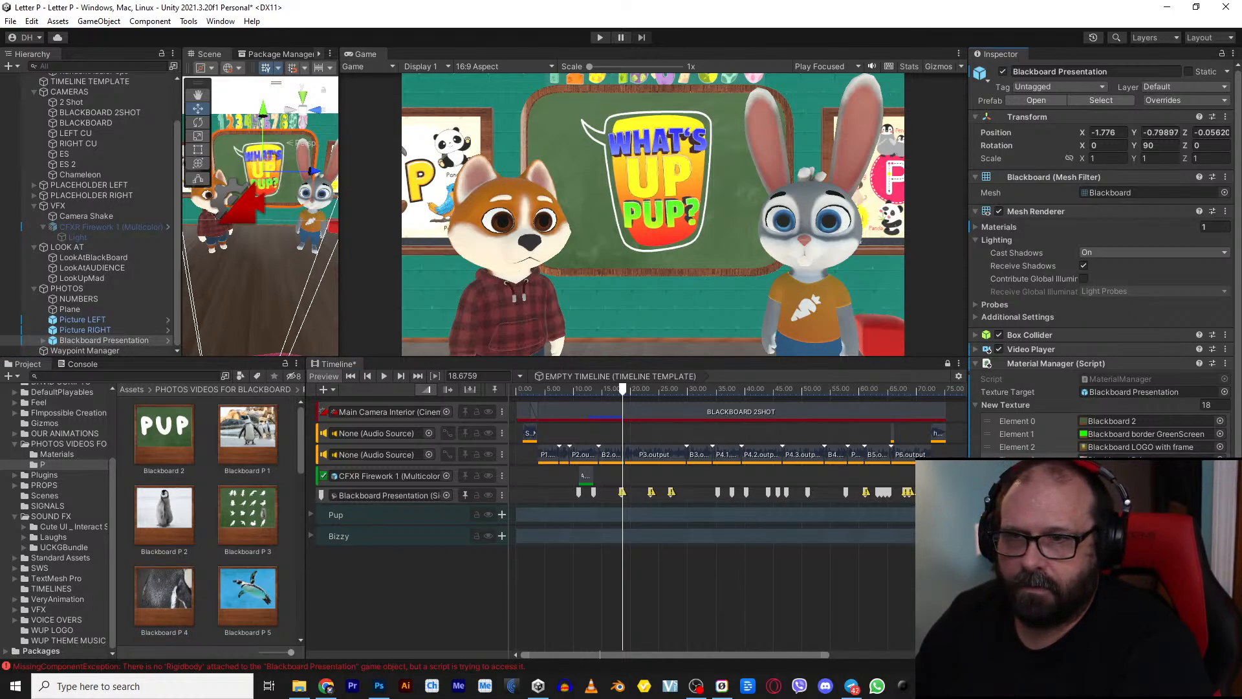
{"action": "scroll", "coordinate": [217, 527], "scroll_direction": "down", "scroll_amount": 1}
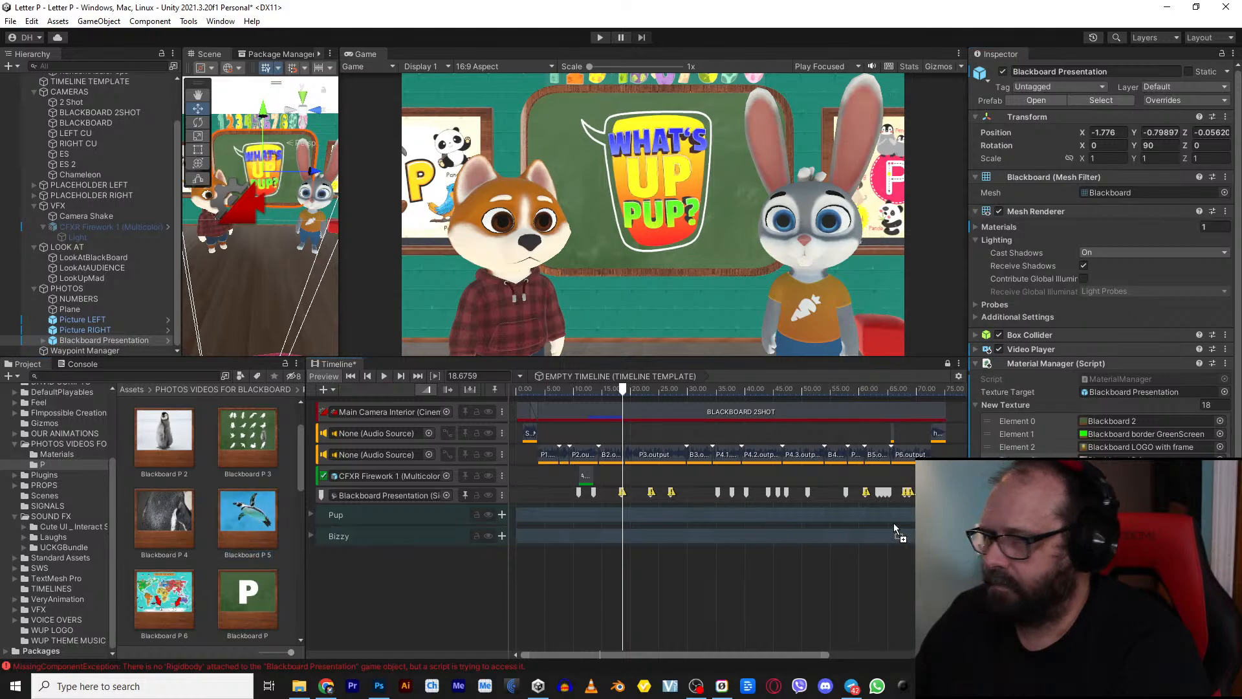
{"action": "scroll", "coordinate": [256, 527], "scroll_direction": "down", "scroll_amount": 1}
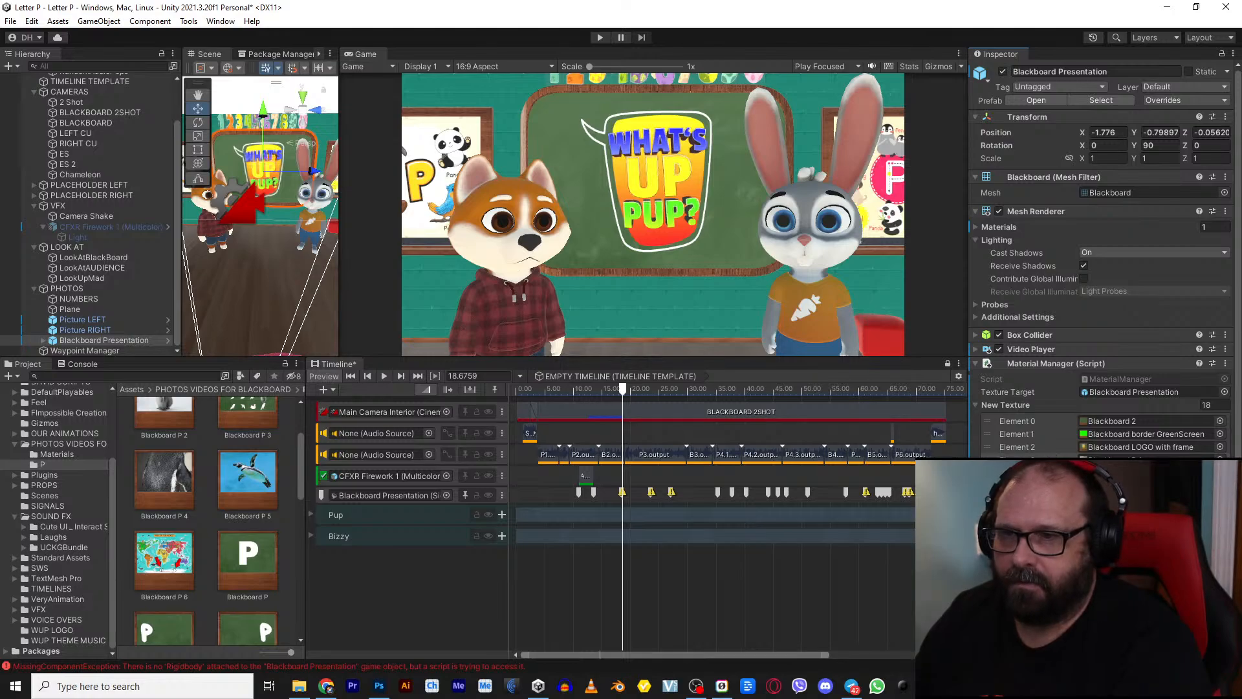
Step: Set the blackboard signal emitter at 18.35 s to emit Material4 and the one at 23.5 s to emit Material5
{"action": "left_click", "coordinate": [593, 493]}
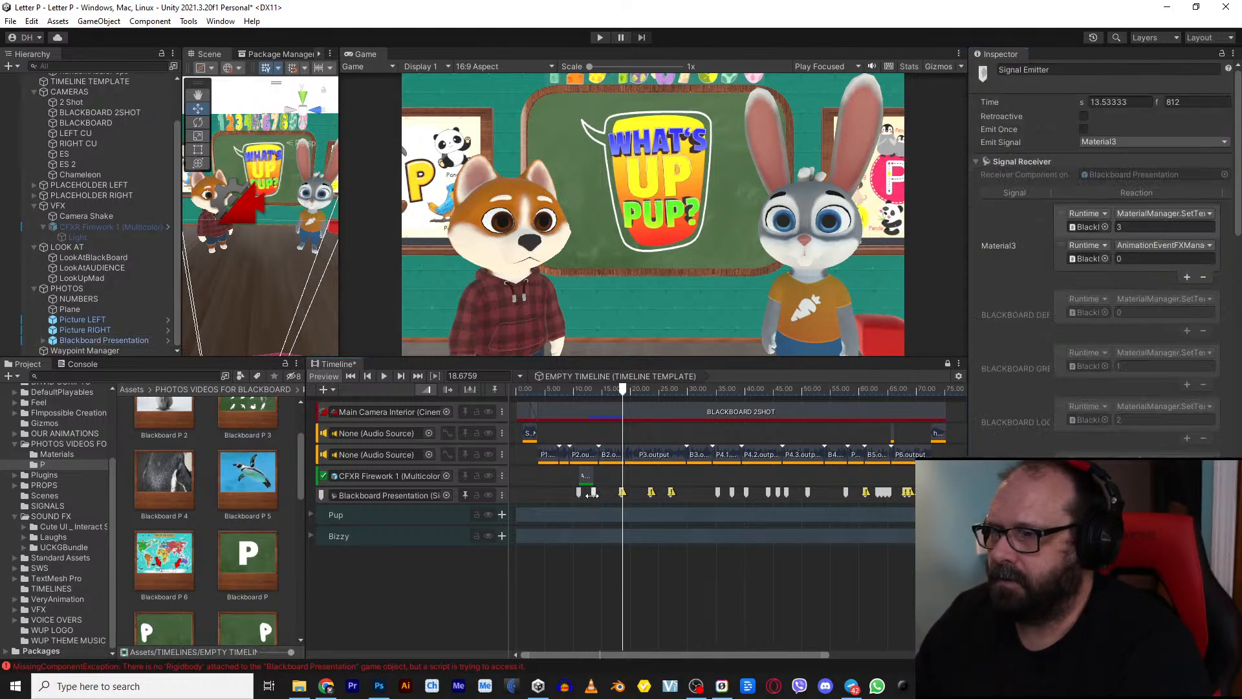
{"action": "left_click", "coordinate": [623, 493]}
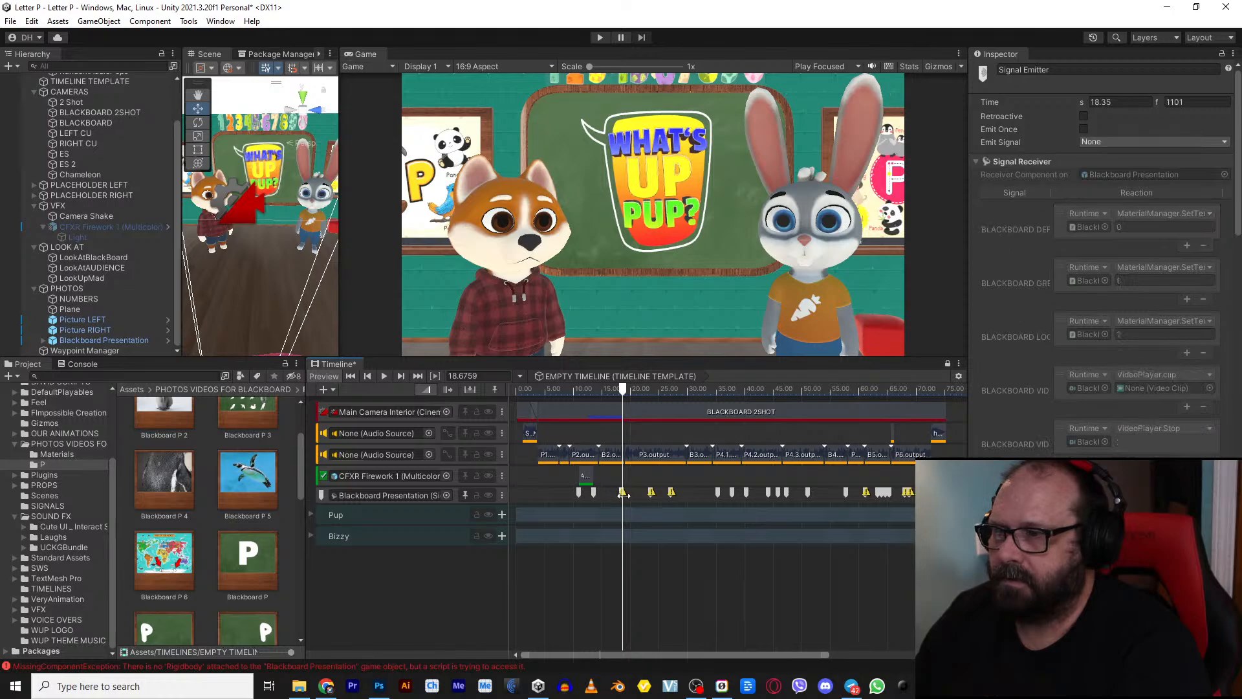
{"action": "left_click", "coordinate": [1137, 138]}
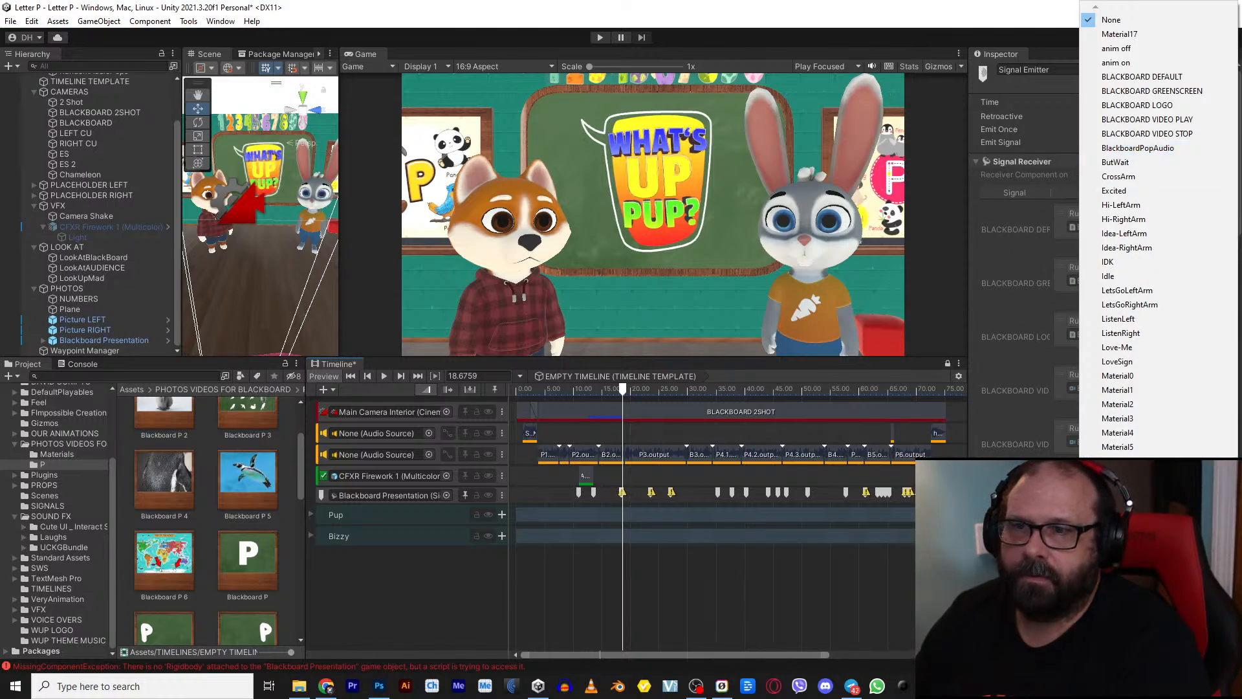
{"action": "left_click", "coordinate": [1141, 432]}
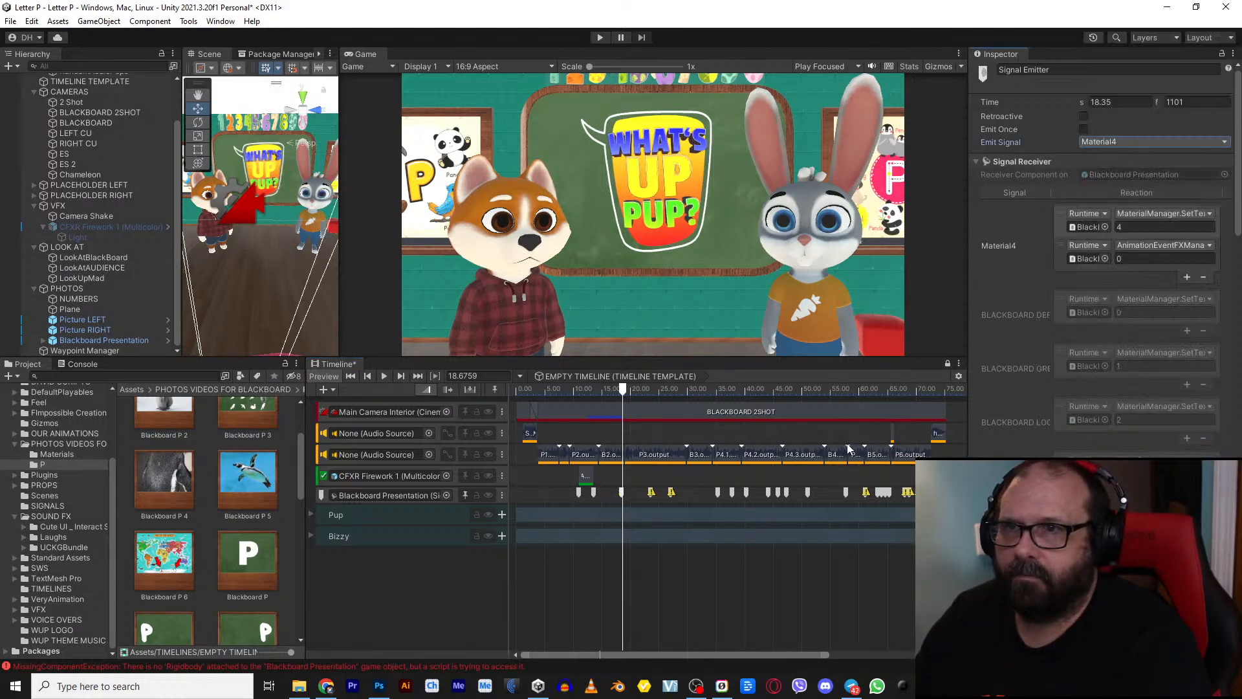
{"action": "left_click", "coordinate": [650, 492]}
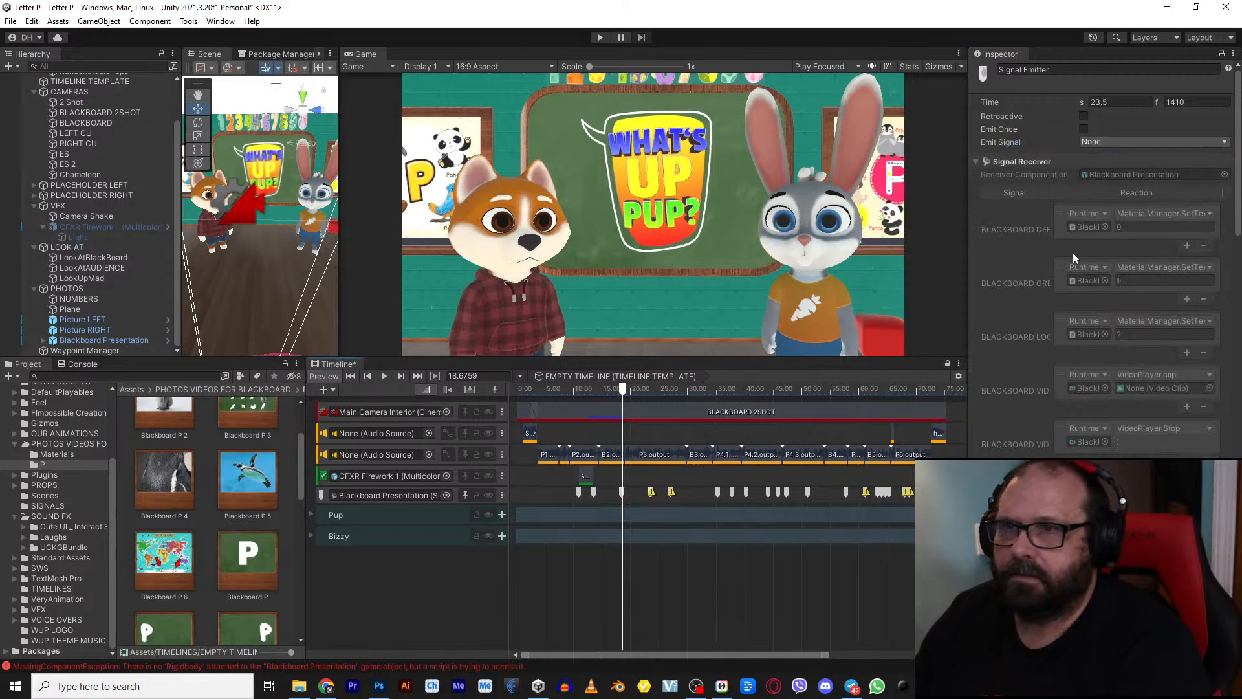
{"action": "left_click", "coordinate": [1110, 141]}
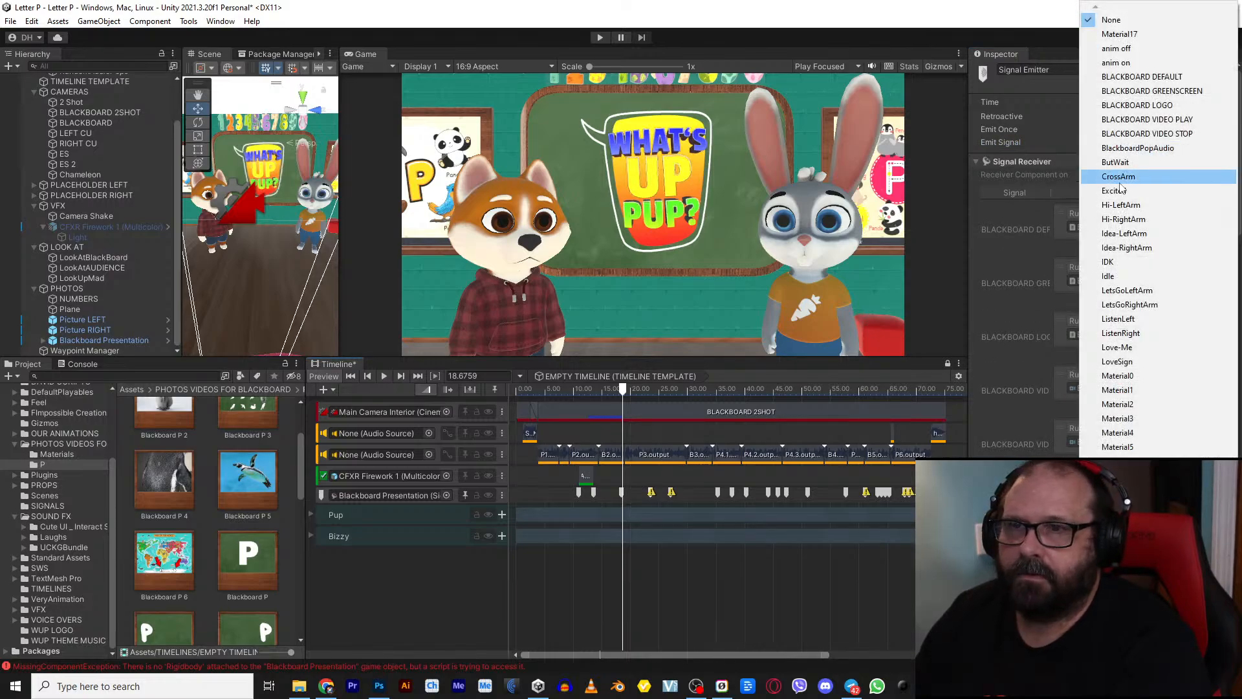
{"action": "left_click", "coordinate": [1139, 446]}
Step: Play the timeline up to about 28 s and set the signal emitter at 26.95 s to emit BlackboardPopAudio
{"action": "left_click", "coordinate": [671, 494]}
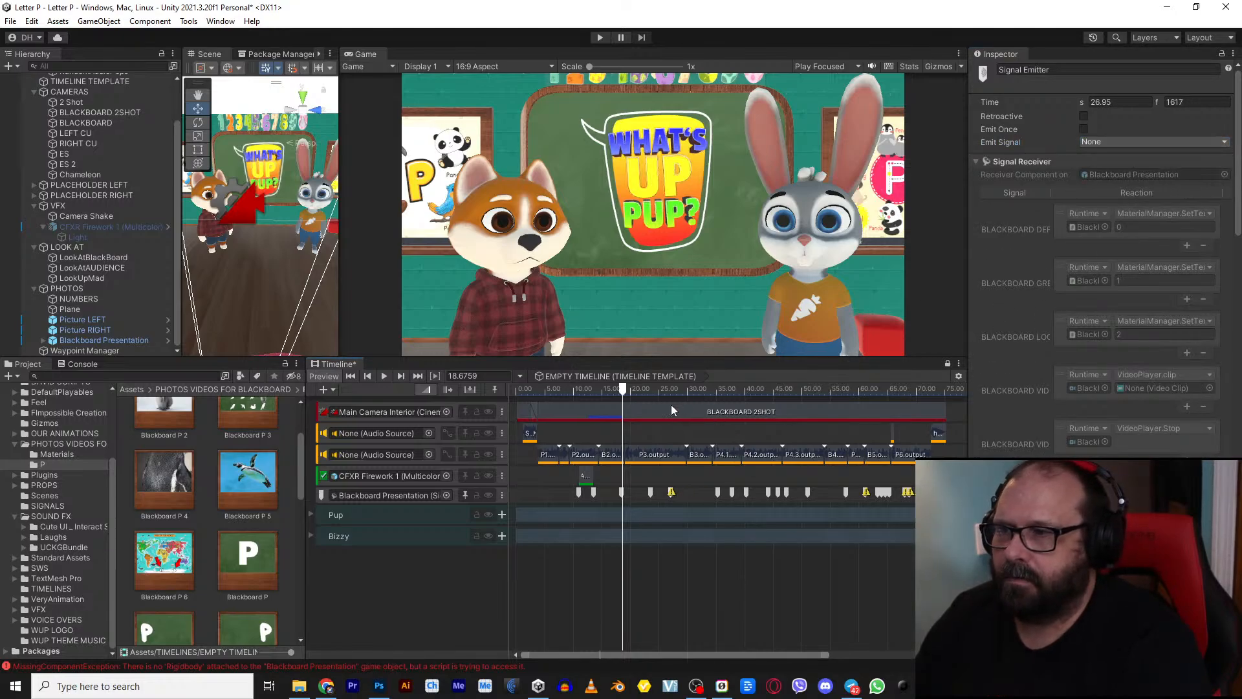
{"action": "left_click", "coordinate": [652, 390]}
{"action": "key", "text": "space"}
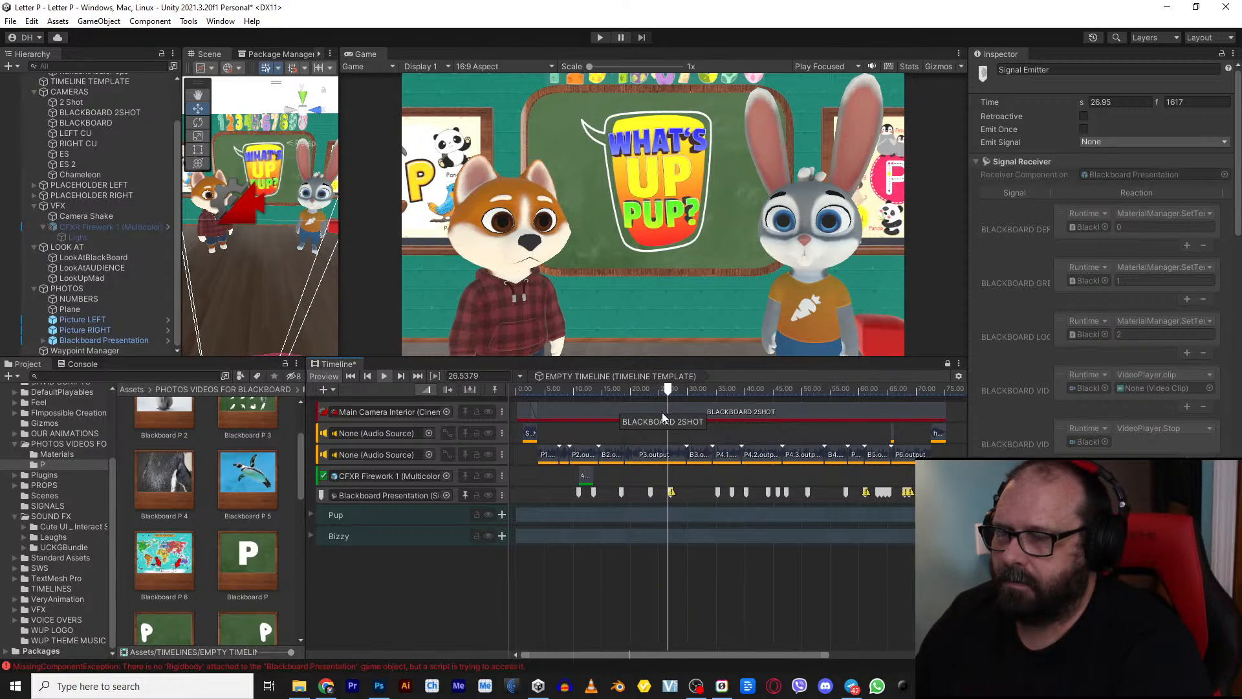
{"action": "key", "text": "space"}
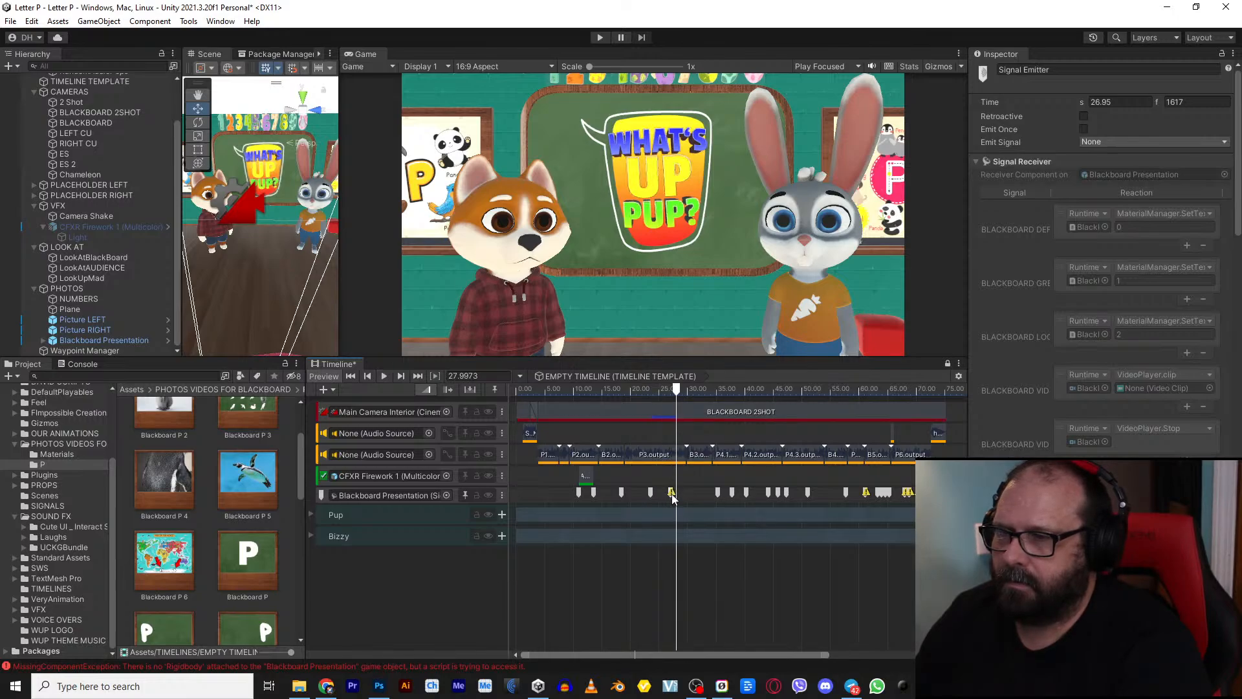
{"action": "left_click", "coordinate": [1113, 144]}
{"action": "left_click", "coordinate": [1112, 150]}
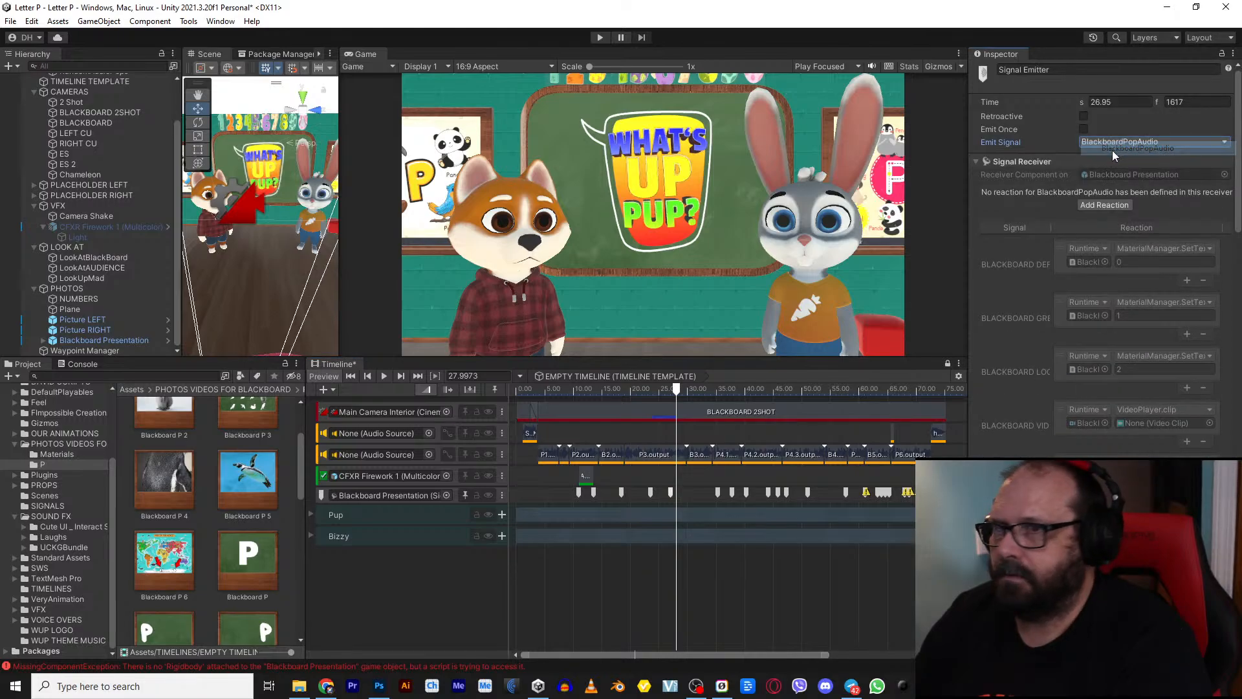
Step: Compare the 23.5 s emitter and change the signal emitter at 26.95 s to emit Material4
{"action": "left_click", "coordinate": [650, 494]}
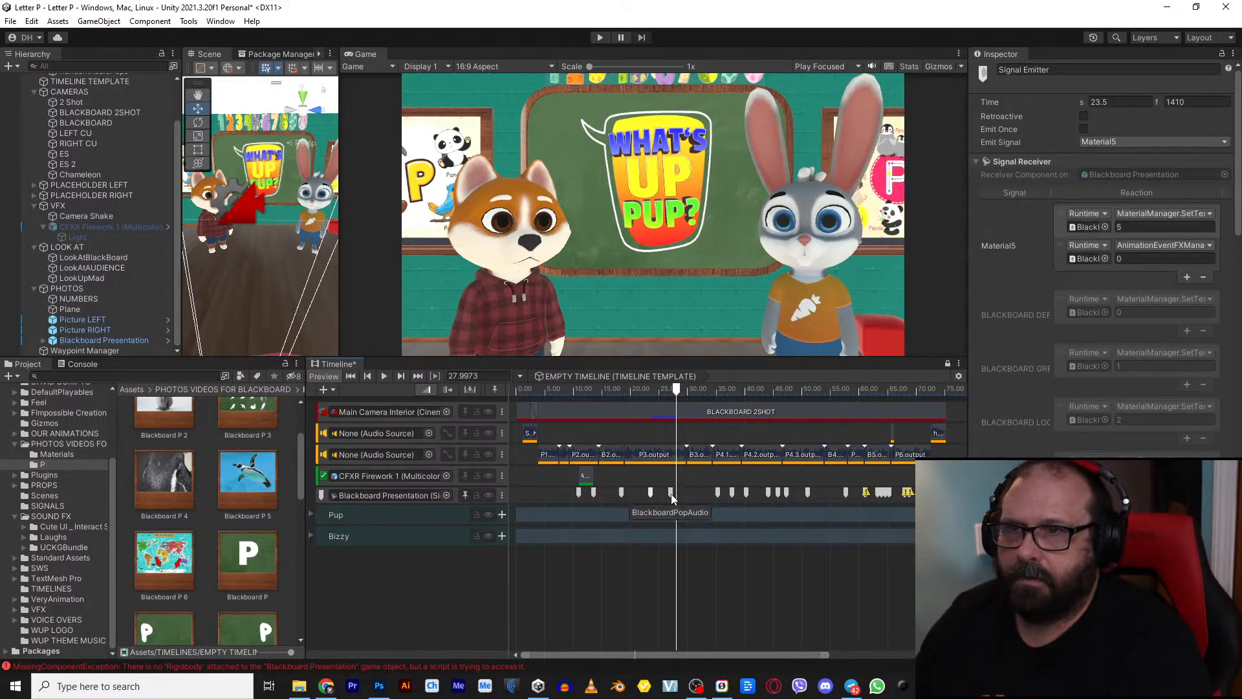
{"action": "left_click", "coordinate": [671, 493]}
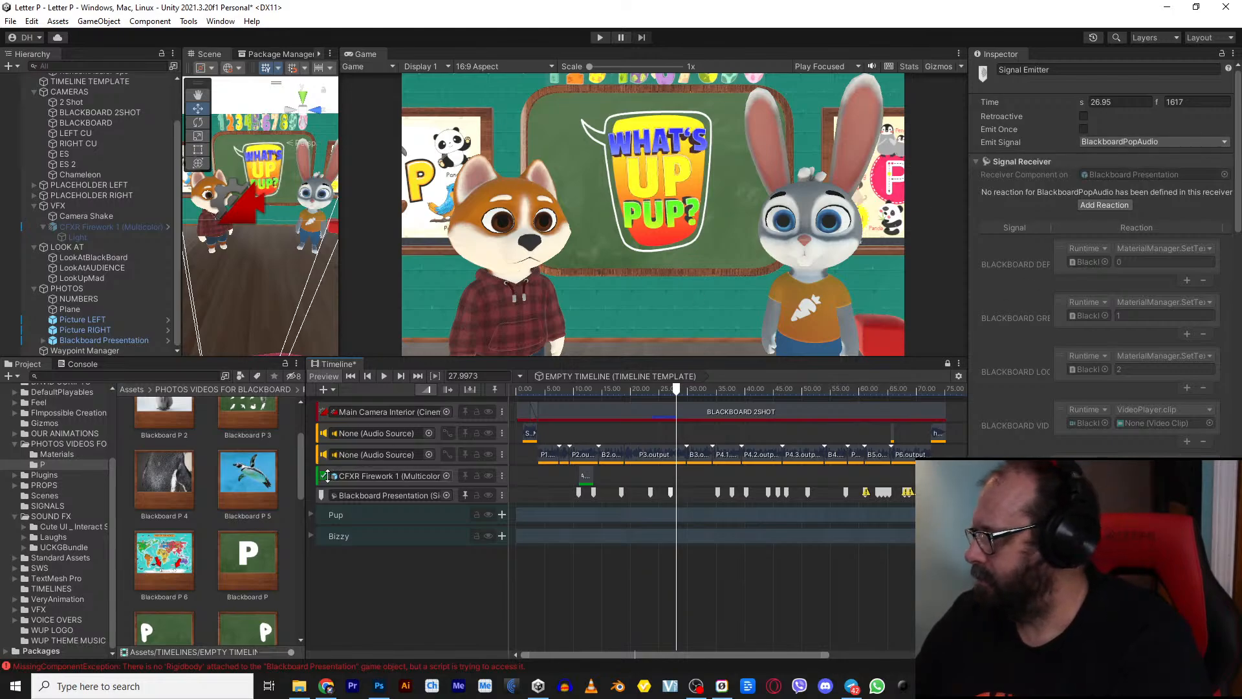
{"action": "left_click", "coordinate": [1111, 141]}
{"action": "left_click", "coordinate": [1117, 432]}
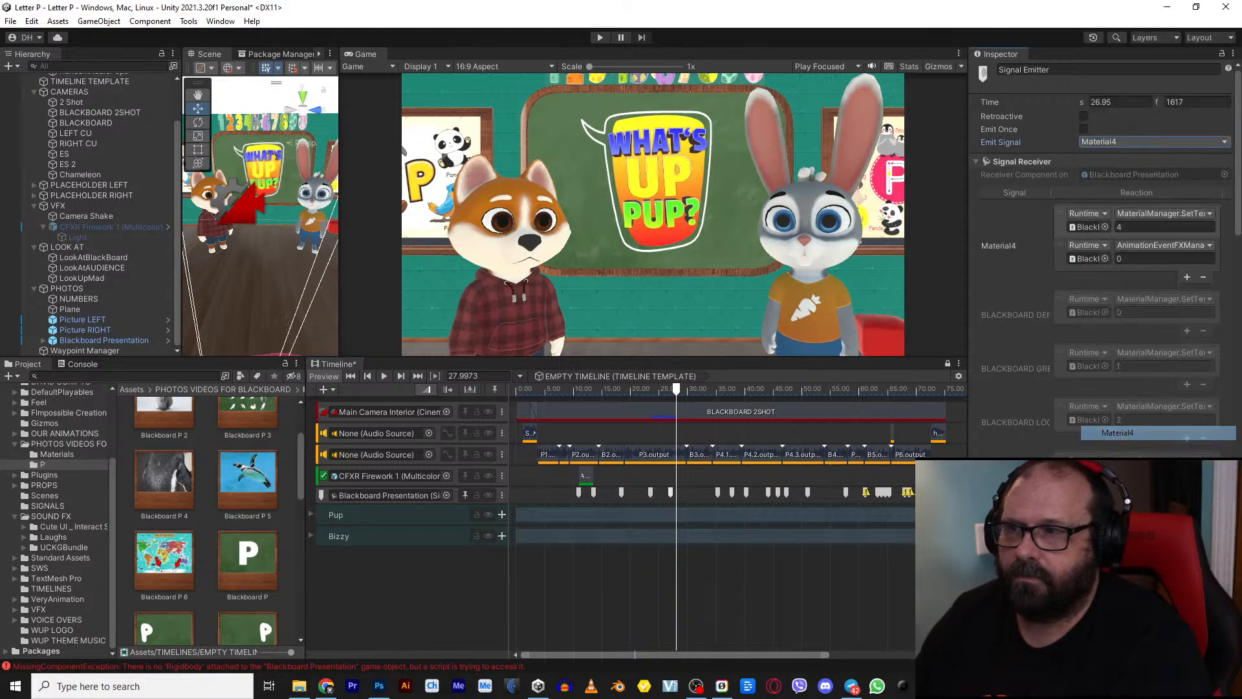
Step: Review the timeline up to about 24 s and set the signal emitter at 23.5 s to emit BlackboardPopAudio
{"action": "mouse_move", "coordinate": [638, 392]}
{"action": "left_mouse_down"}
{"action": "mouse_move", "coordinate": [627, 446]}
{"action": "mouse_move", "coordinate": [654, 508]}
{"action": "left_mouse_up"}
{"action": "left_click", "coordinate": [652, 493]}
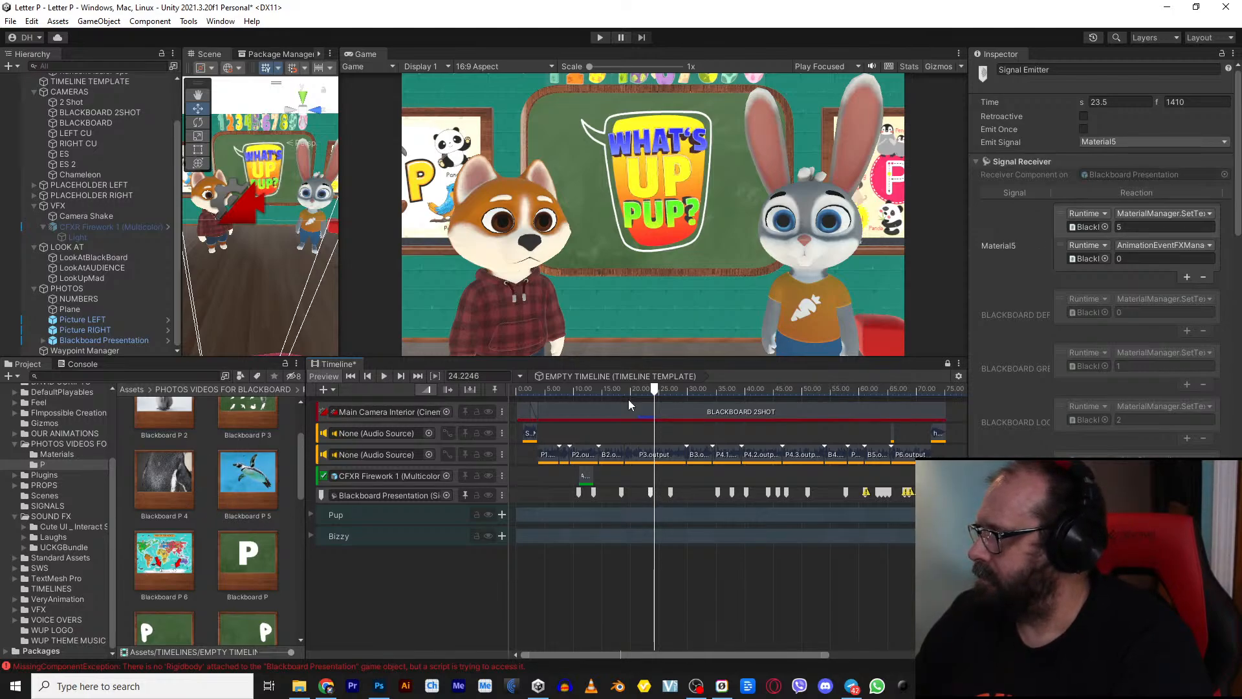
{"action": "left_click", "coordinate": [1123, 142]}
{"action": "left_click", "coordinate": [1123, 145]}
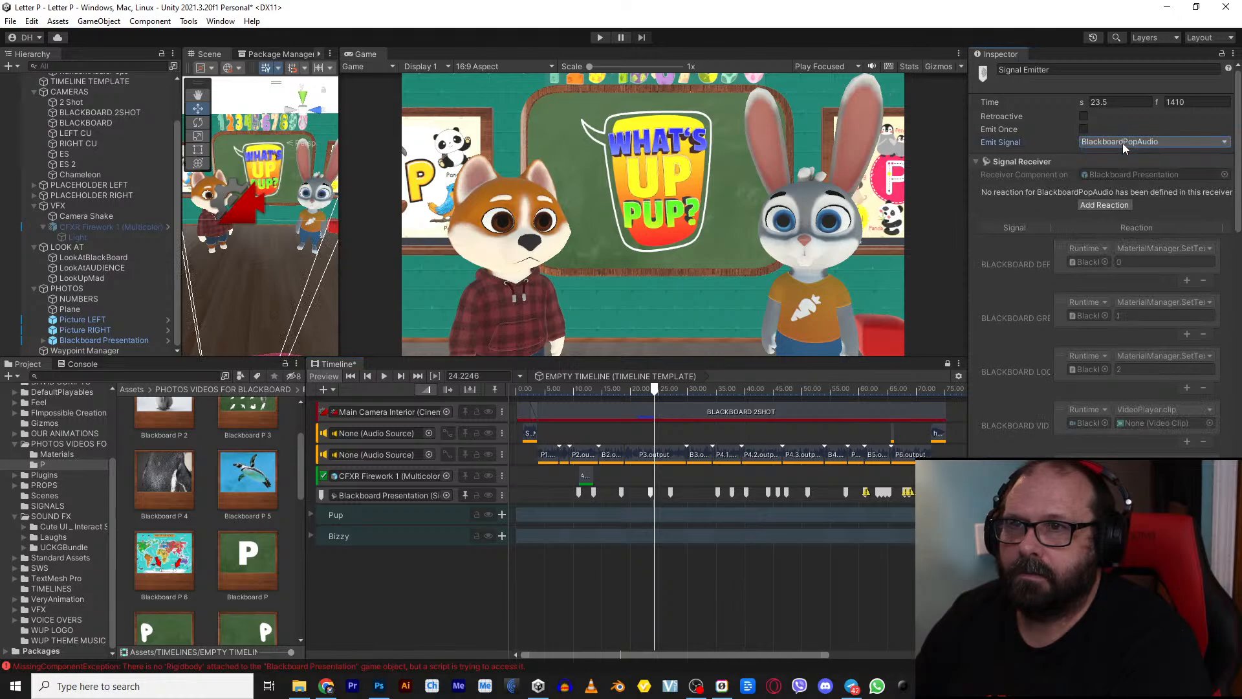
{"action": "left_click", "coordinate": [1121, 143]}
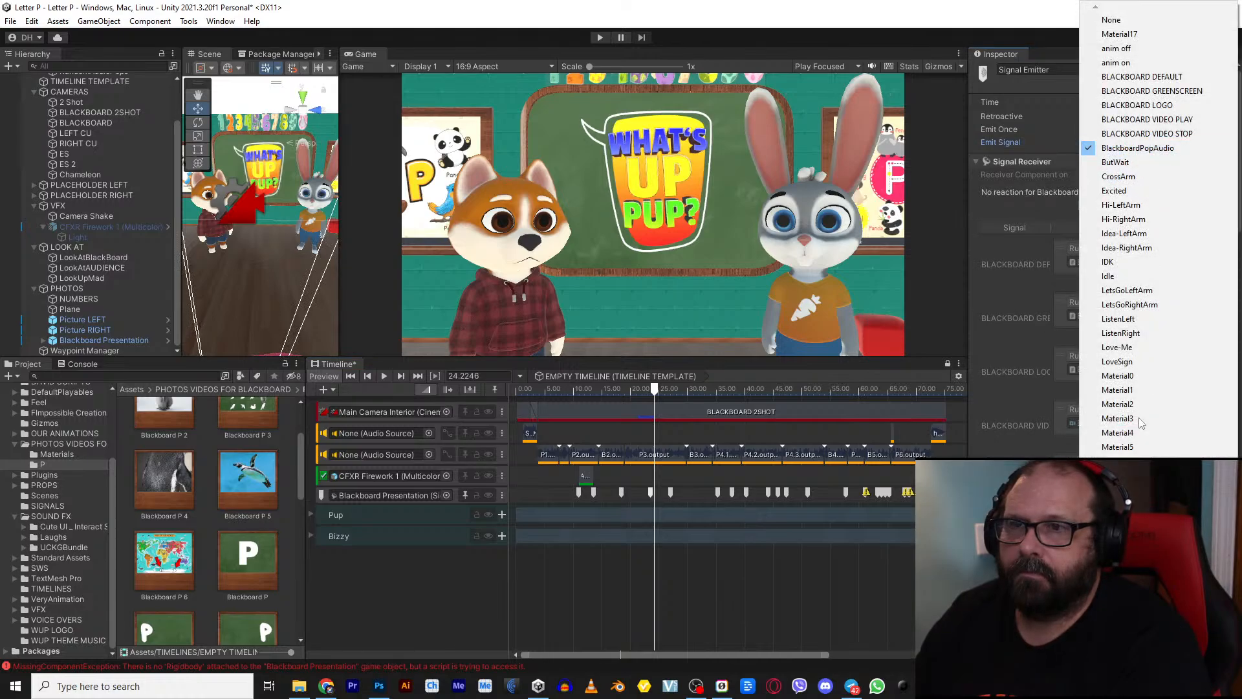
{"action": "left_click", "coordinate": [621, 562]}
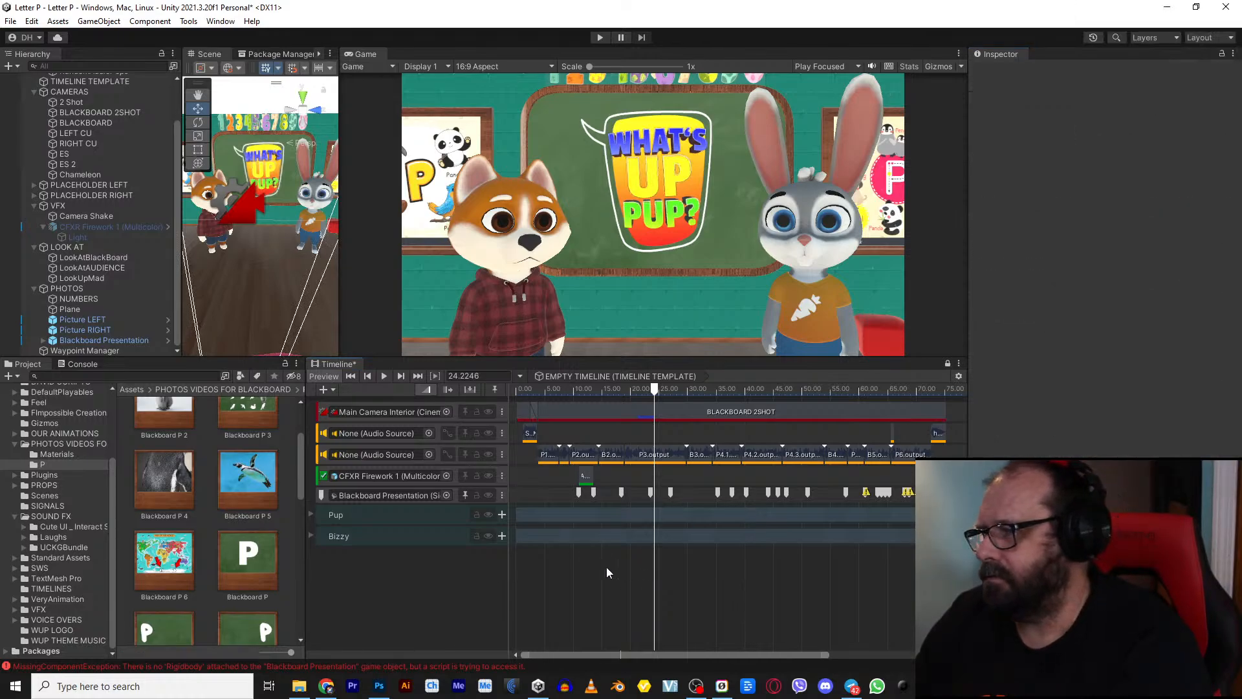
Step: Show Blackboard Presentation's New Texture list in the Inspector and lock the Inspector on that object
{"action": "left_click", "coordinate": [88, 340]}
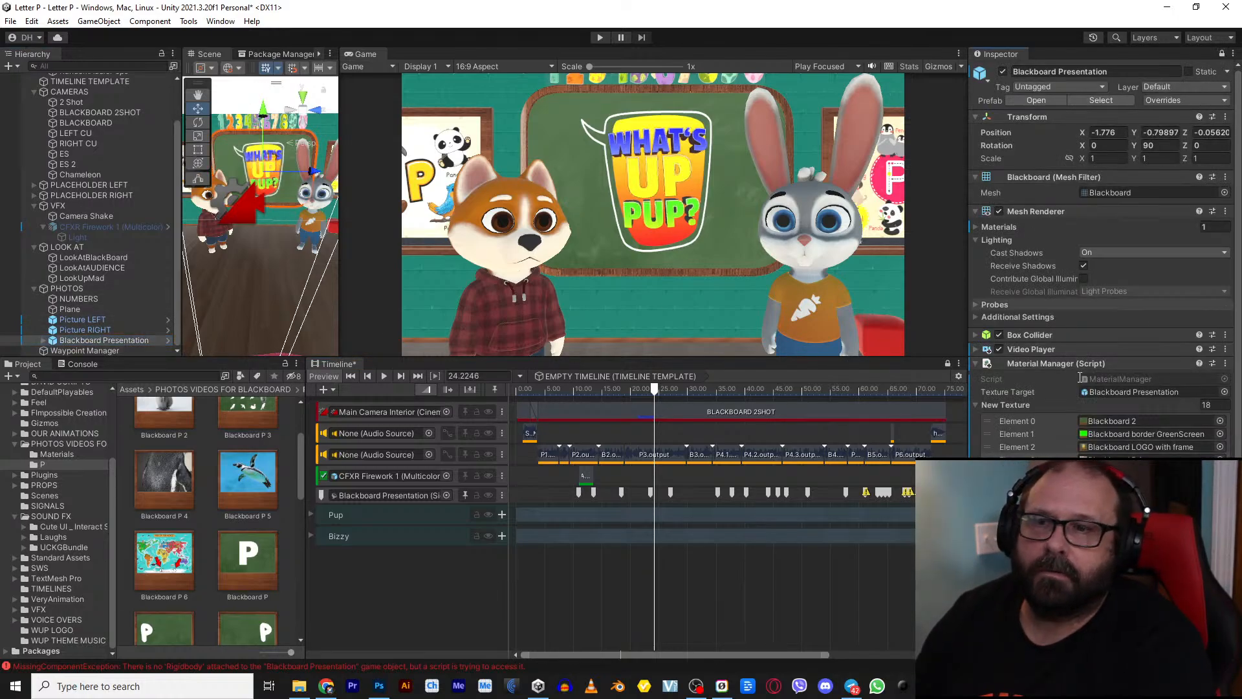
{"action": "scroll", "coordinate": [1100, 304], "scroll_direction": "down", "scroll_amount": 3}
{"action": "scroll", "coordinate": [1099, 304], "scroll_direction": "down", "scroll_amount": 2}
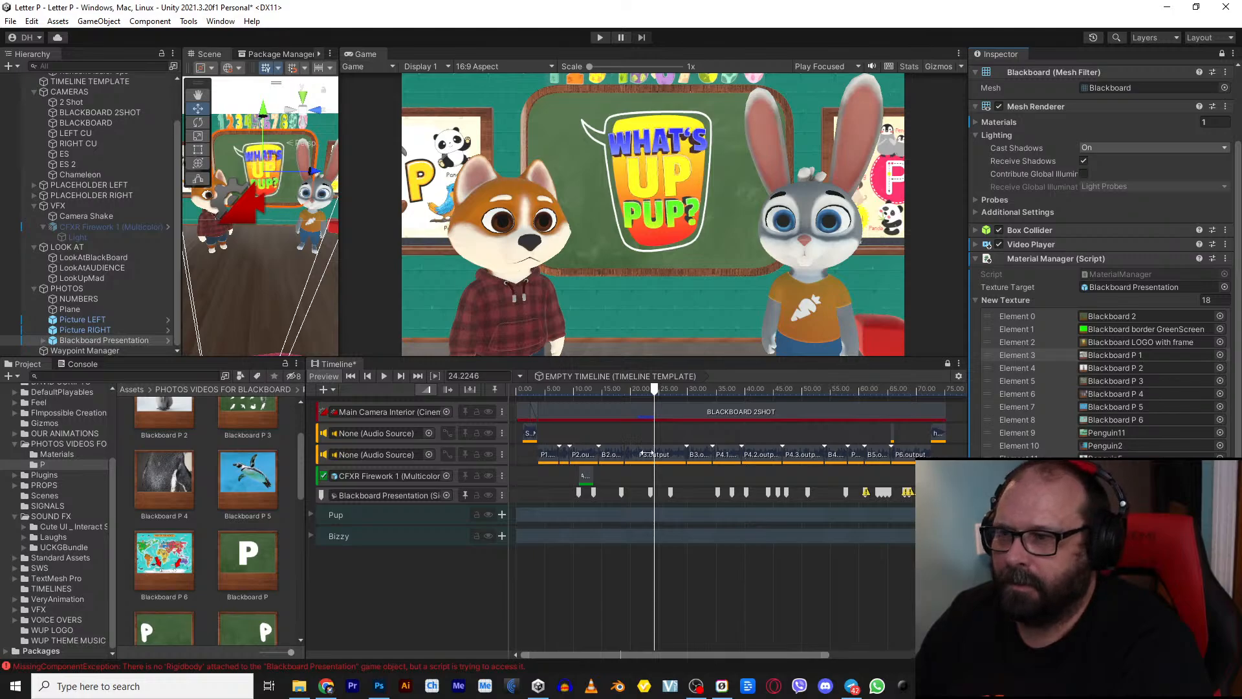
{"action": "left_click", "coordinate": [645, 492]}
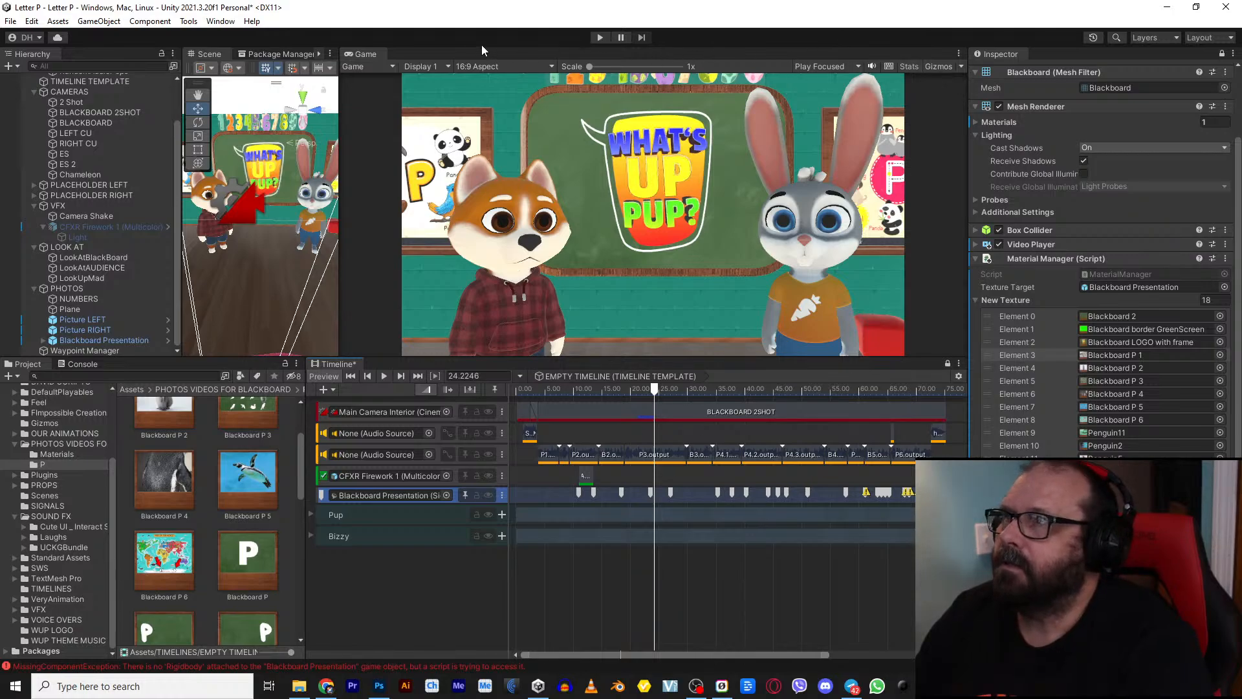
Step: Add a second Inspector, dock it between the Game view and the locked Inspector, and widen it
{"action": "left_click", "coordinate": [958, 54]}
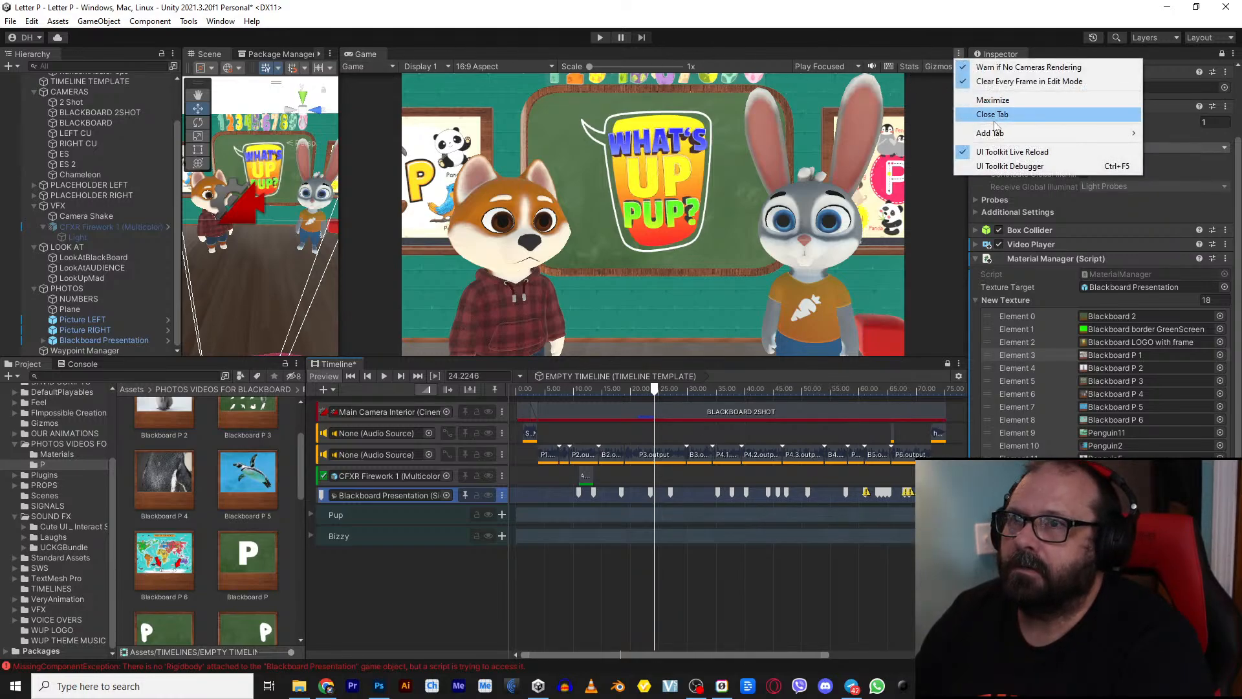
{"action": "mouse_move", "coordinate": [999, 132]}
{"action": "left_click", "coordinate": [1168, 161]}
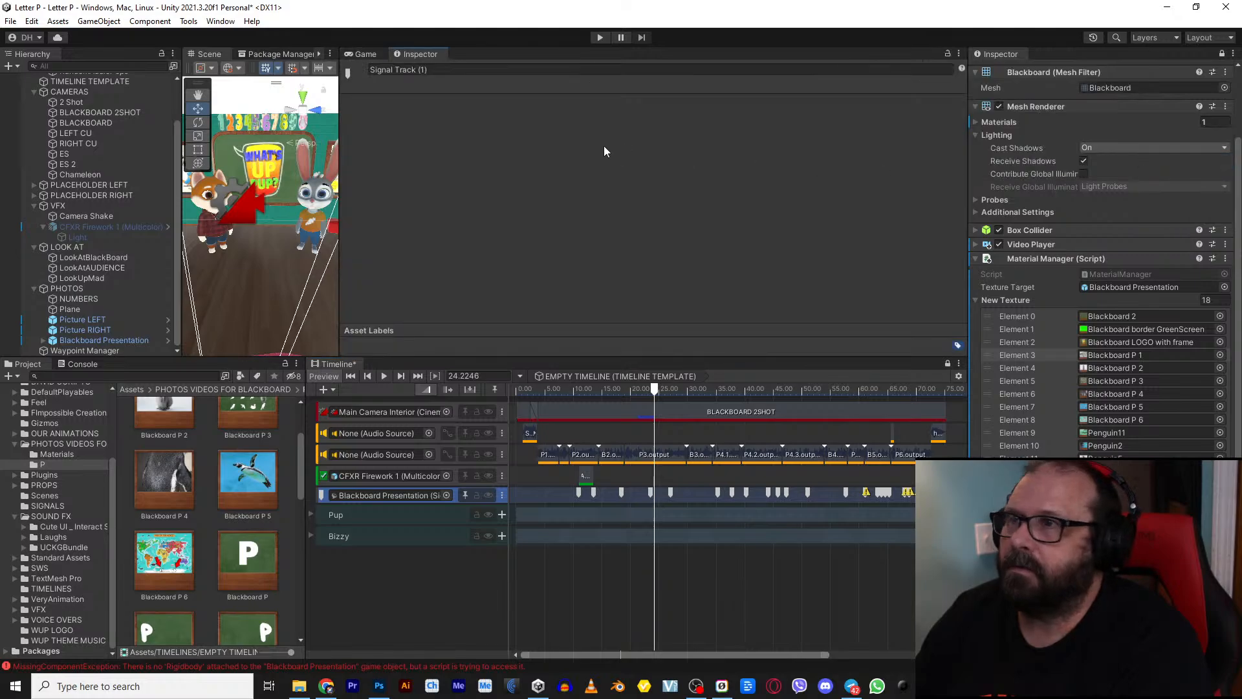
{"action": "left_click_drag", "start_coordinate": [409, 54], "coordinate": [855, 200]}
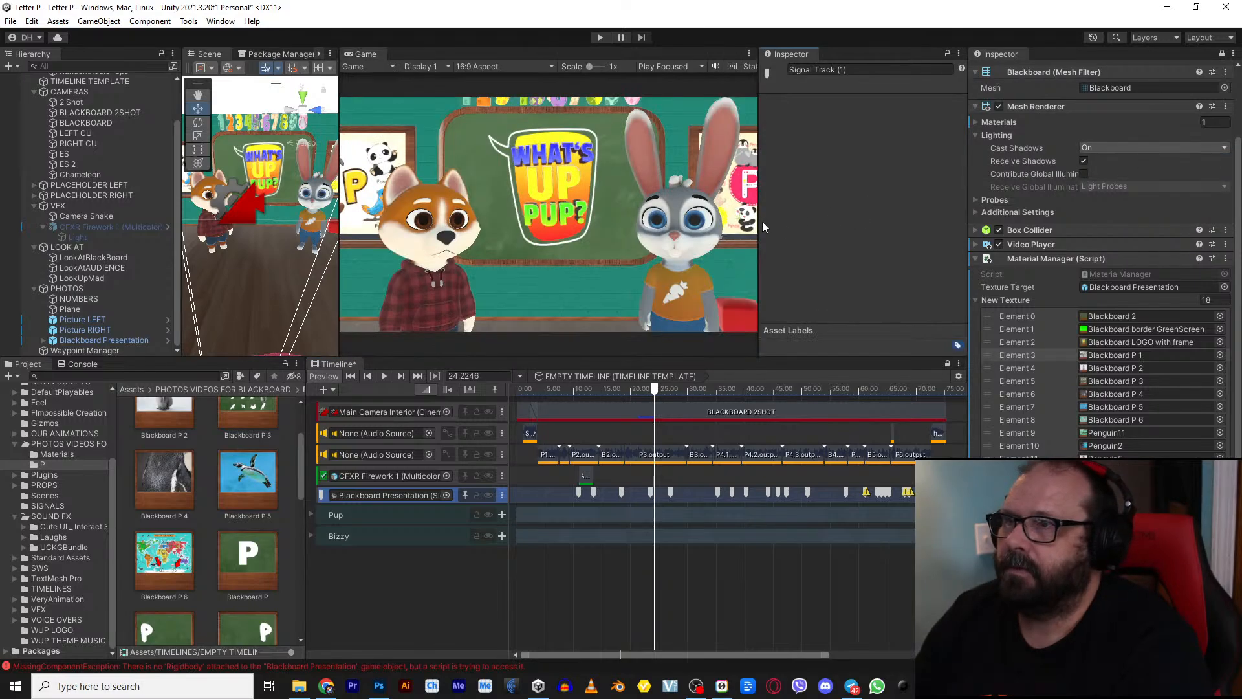
{"action": "left_click_drag", "start_coordinate": [762, 221], "coordinate": [723, 233]}
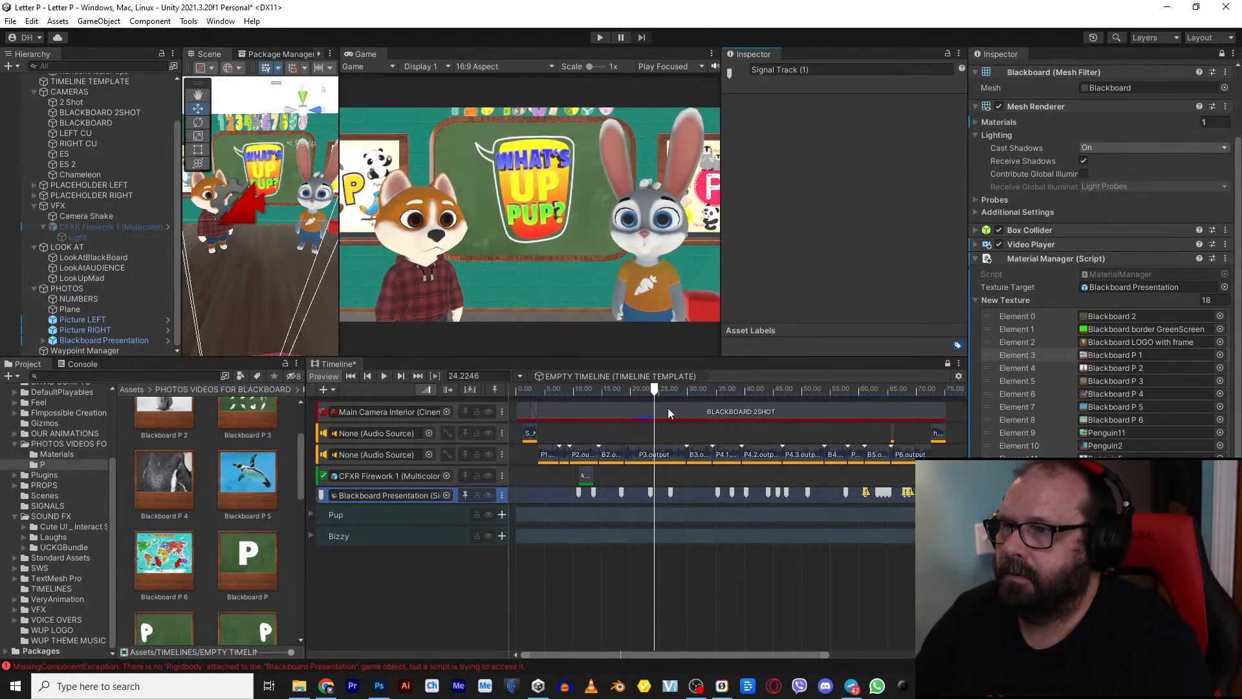
Step: Play the timeline up to about 24 s and set the signal emitter at 23.5 s to emit Material5
{"action": "left_click", "coordinate": [650, 496]}
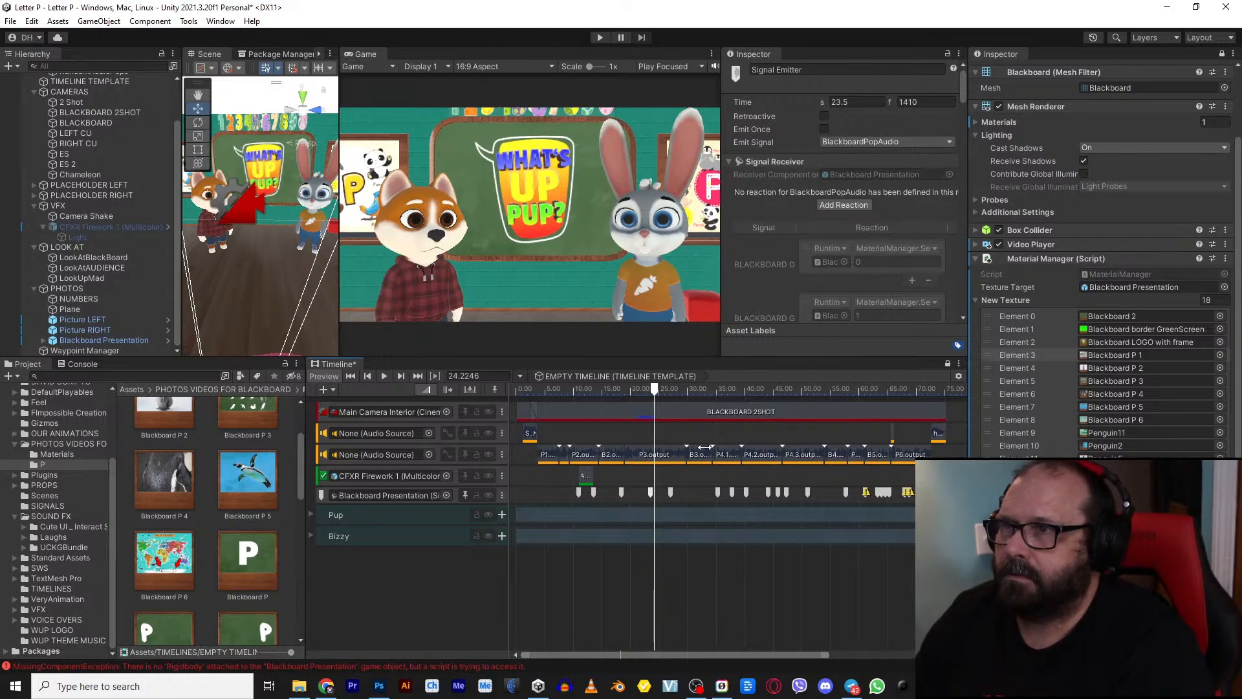
{"action": "left_click", "coordinate": [643, 392]}
{"action": "key", "text": "space"}
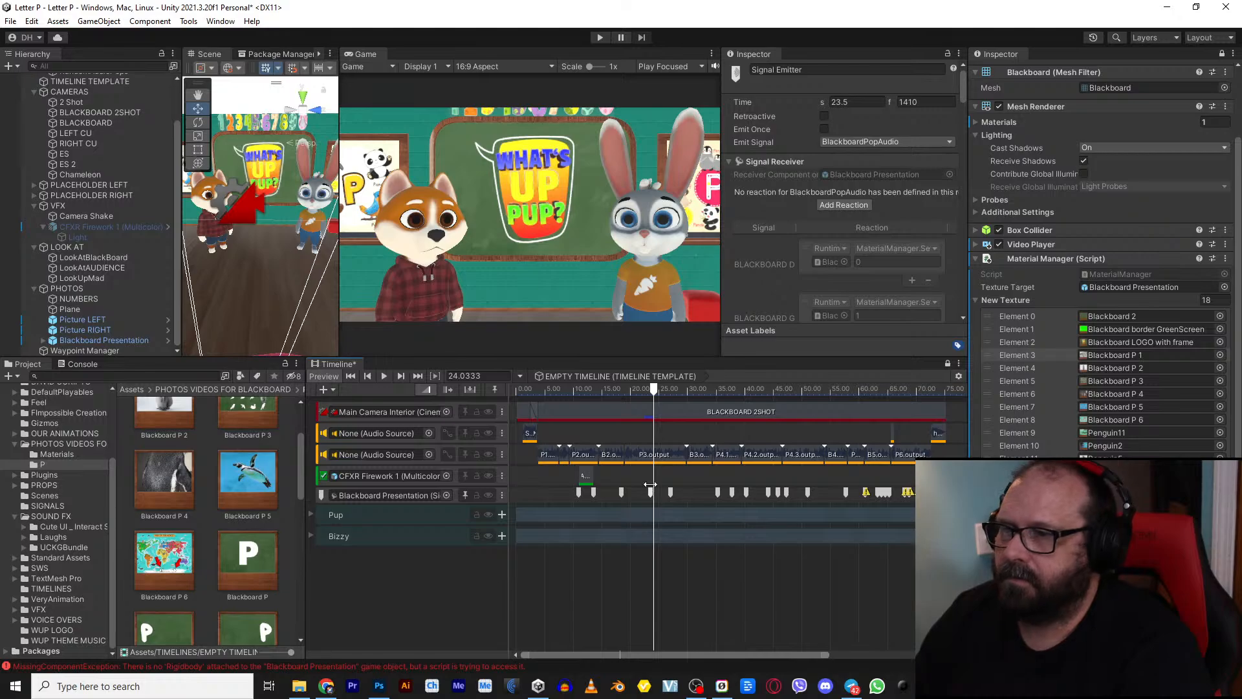
{"action": "left_click", "coordinate": [853, 141]}
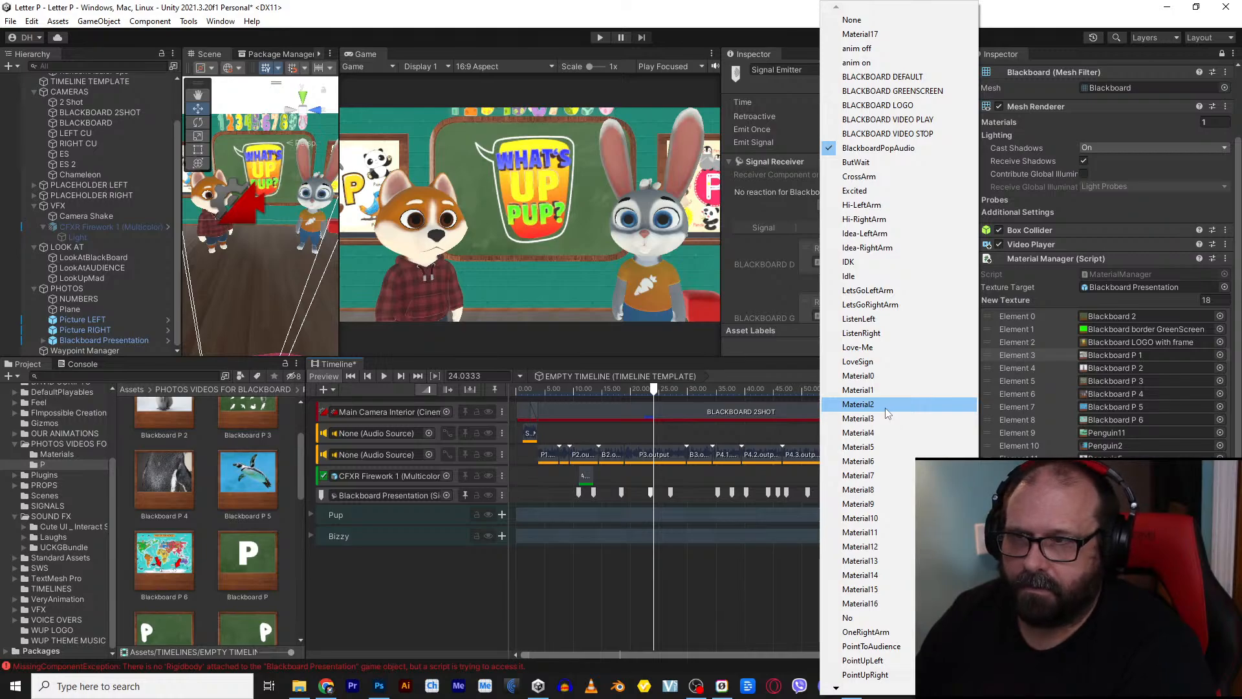
{"action": "left_click", "coordinate": [867, 447]}
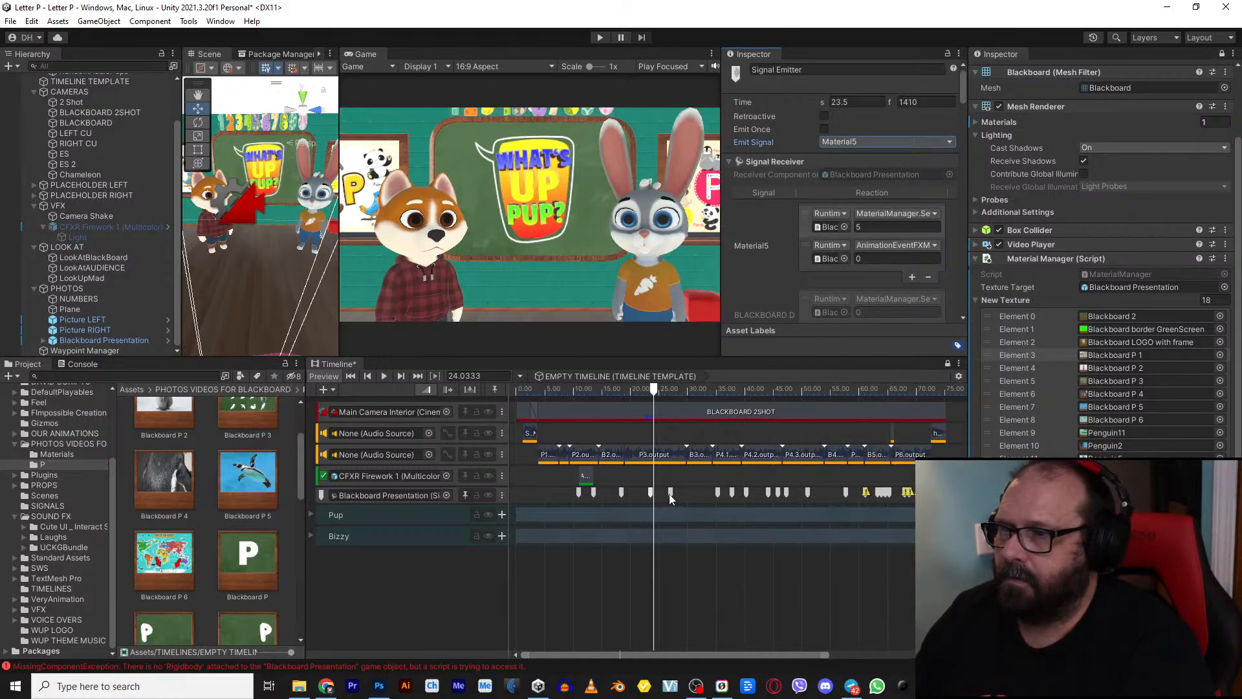
Step: Play the timeline up to about 27.5 s and set the signal emitter at 26.95 s to emit Material6
{"action": "key", "text": "space"}
{"action": "left_click", "coordinate": [657, 390]}
{"action": "key", "text": "space"}
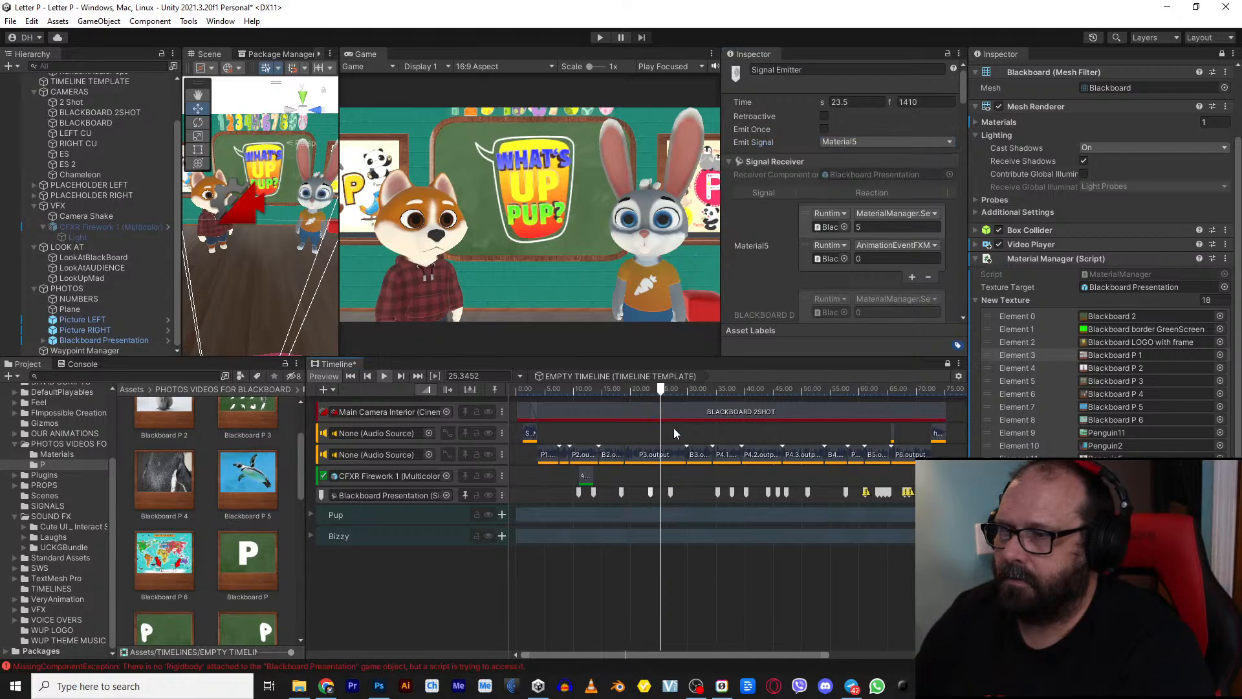
{"action": "left_click", "coordinate": [670, 493]}
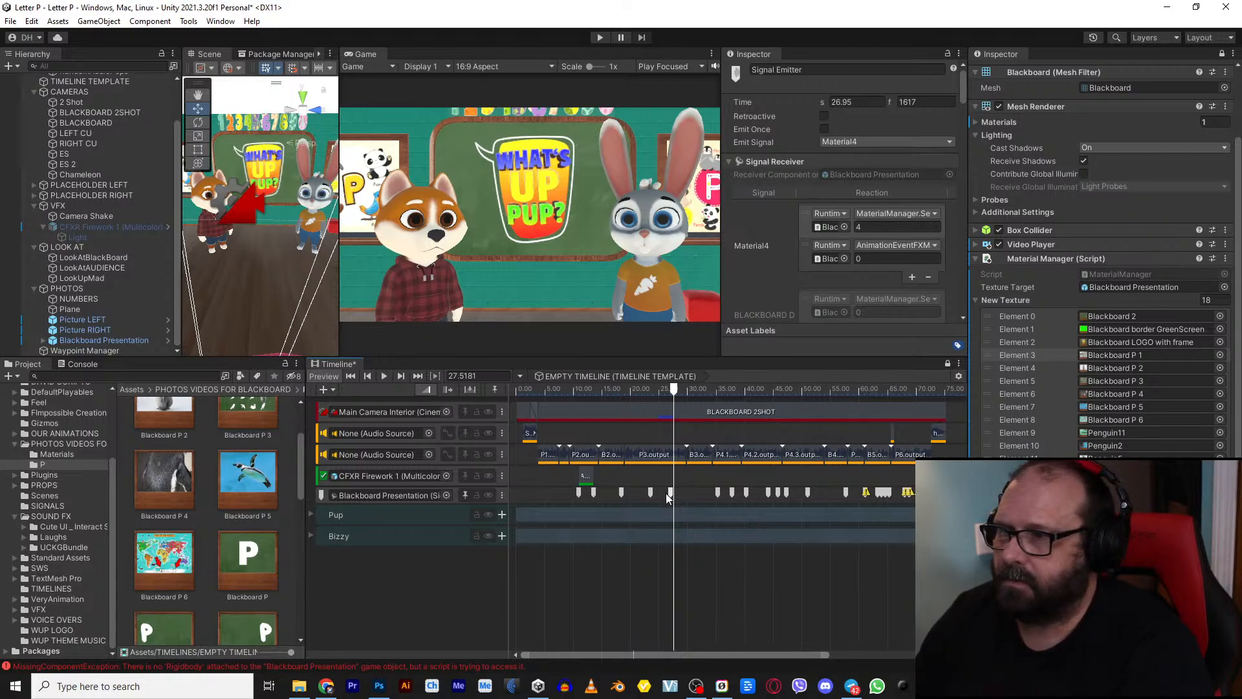
{"action": "left_click", "coordinate": [860, 141]}
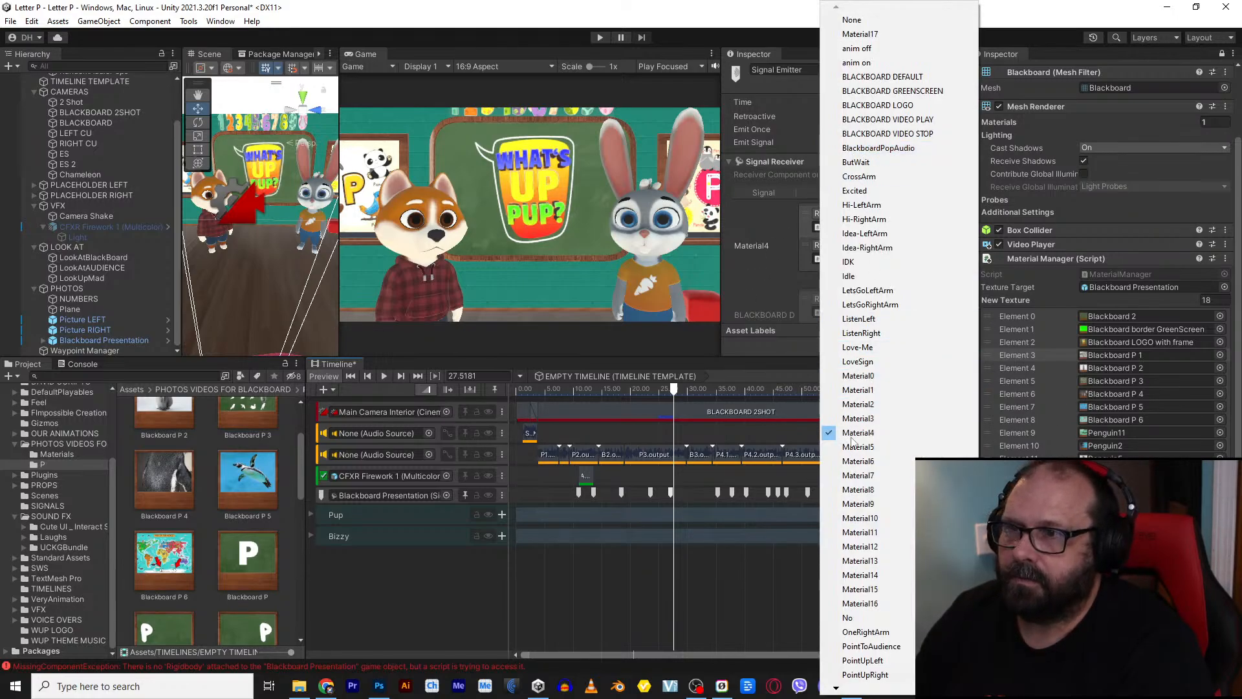
{"action": "left_click", "coordinate": [858, 461]}
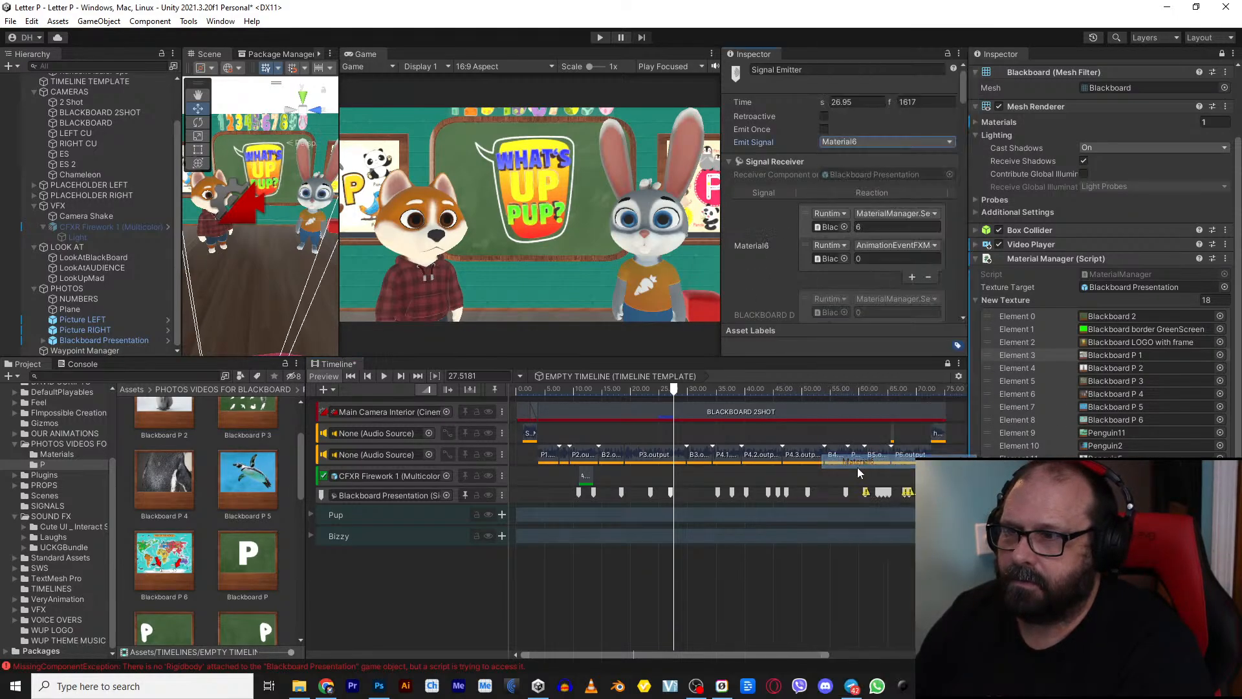
Step: Replay the timeline from about 9 s to 27.8 s, checking each blackboard signal emitter's material against the New Texture list and picture thumbnails
{"action": "left_click", "coordinate": [569, 390]}
{"action": "key", "text": "space"}
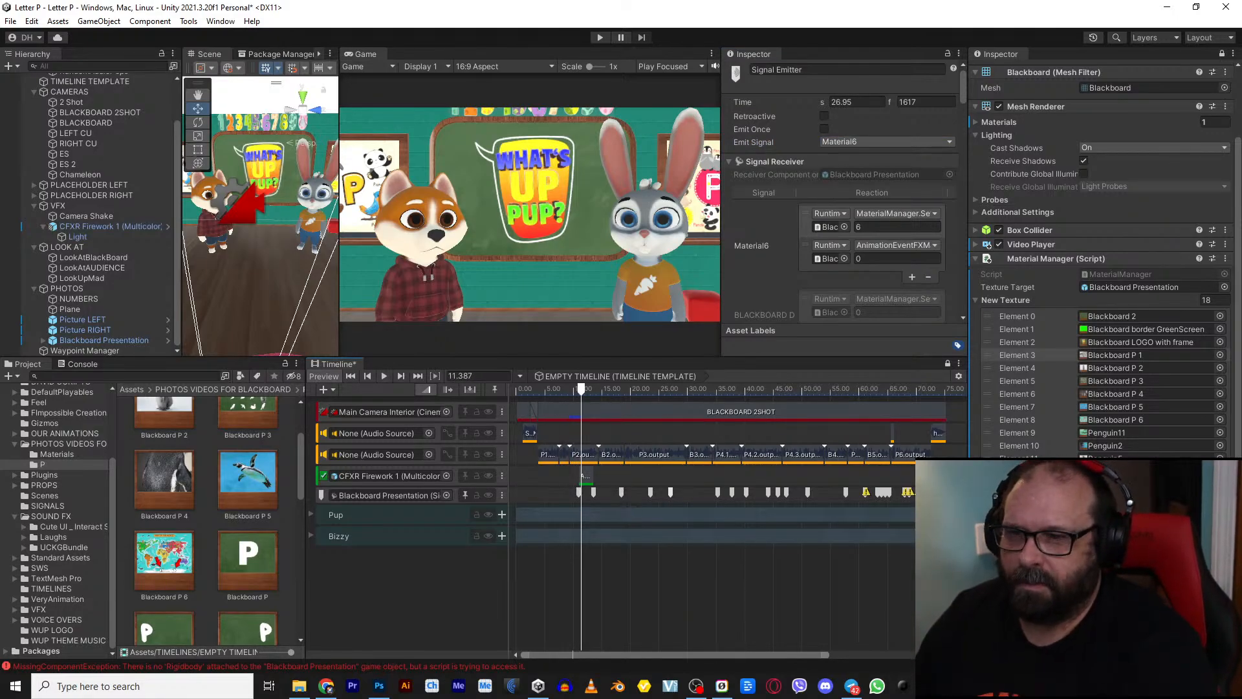
{"action": "left_click", "coordinate": [578, 493]}
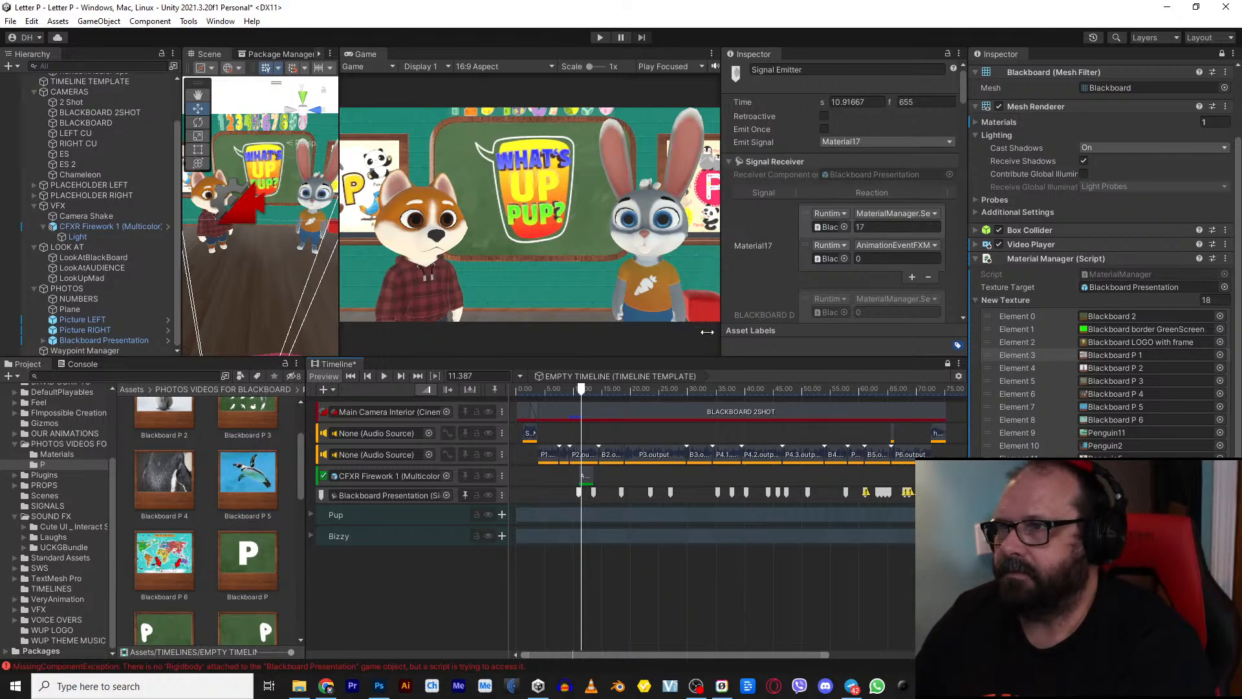
{"action": "key", "text": "space"}
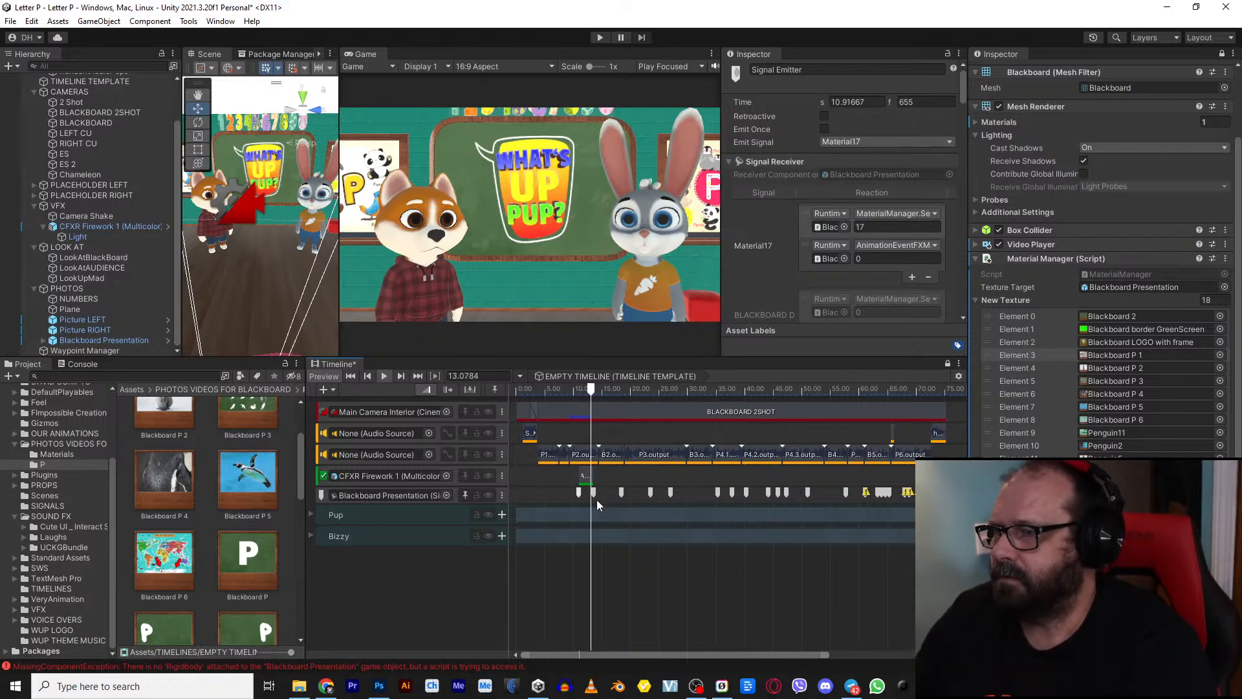
{"action": "left_click", "coordinate": [593, 495]}
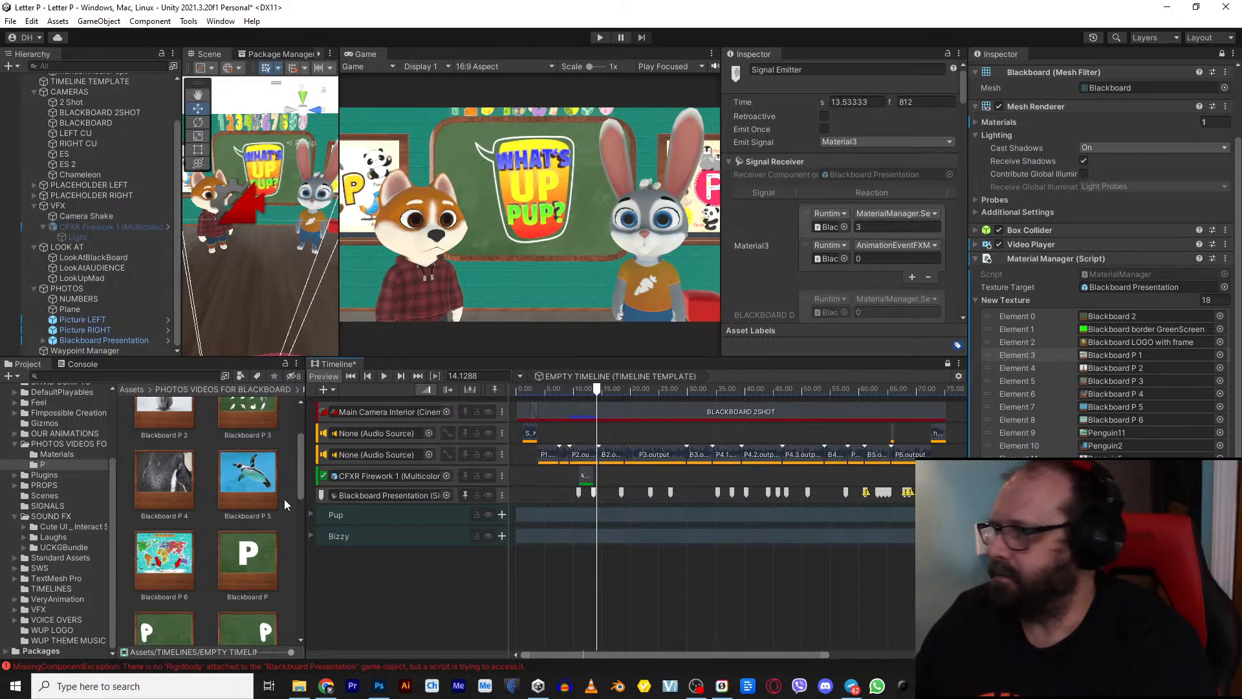
{"action": "scroll", "coordinate": [224, 487], "scroll_direction": "up", "scroll_amount": 2}
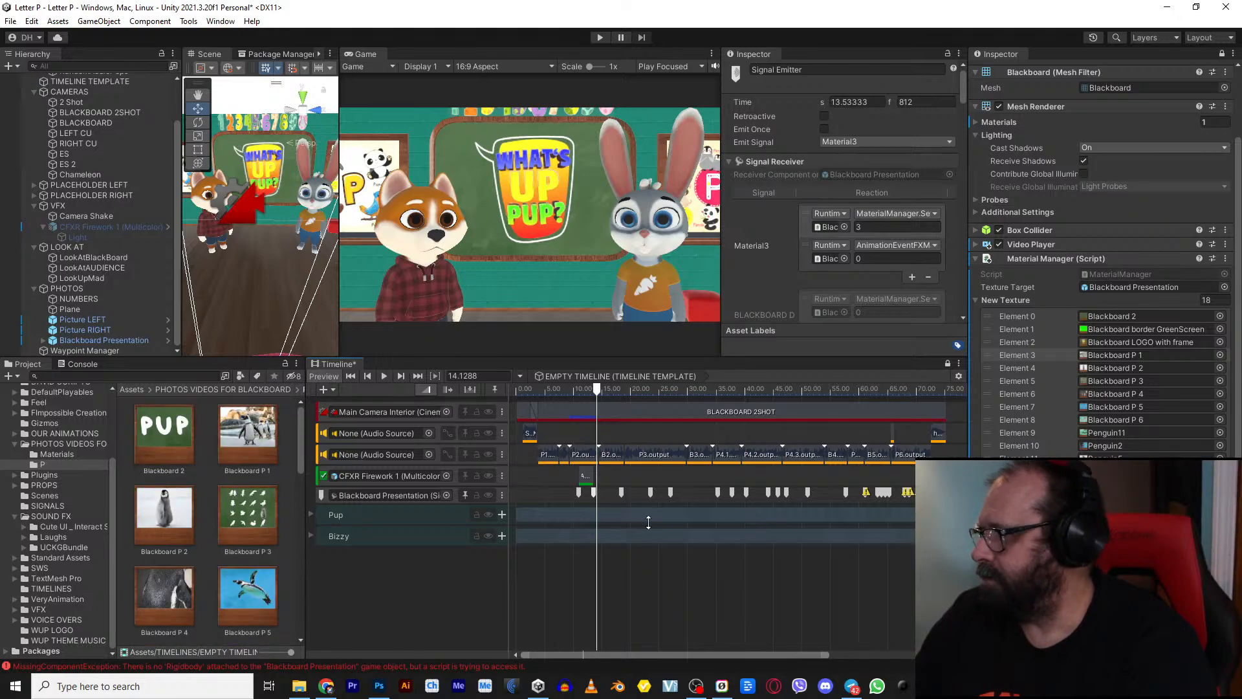
{"action": "key", "text": "space"}
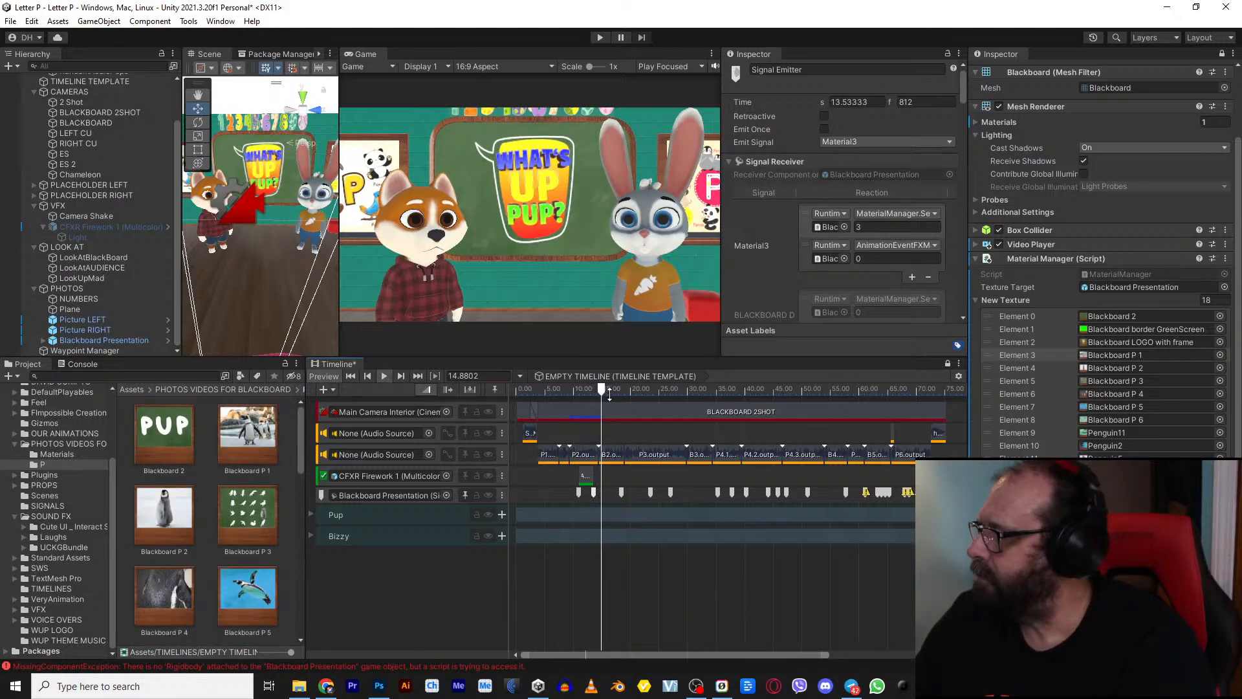
{"action": "left_click", "coordinate": [622, 492]}
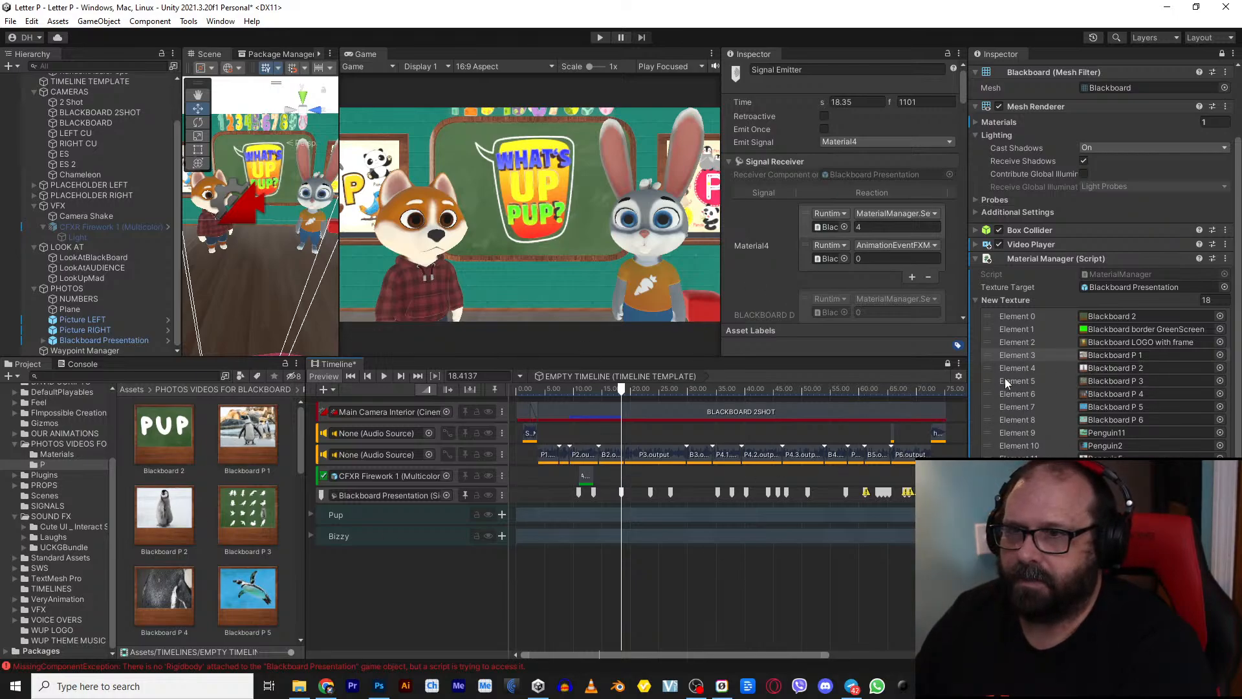
{"action": "key", "text": "space"}
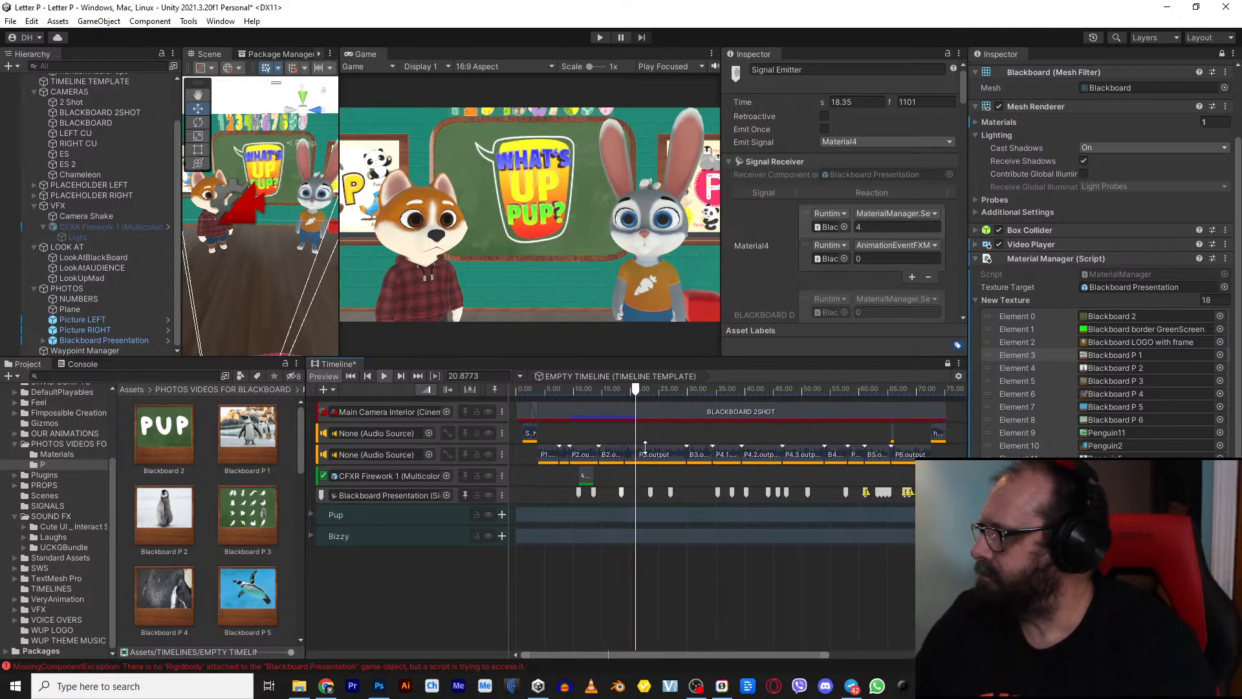
{"action": "left_click", "coordinate": [650, 492]}
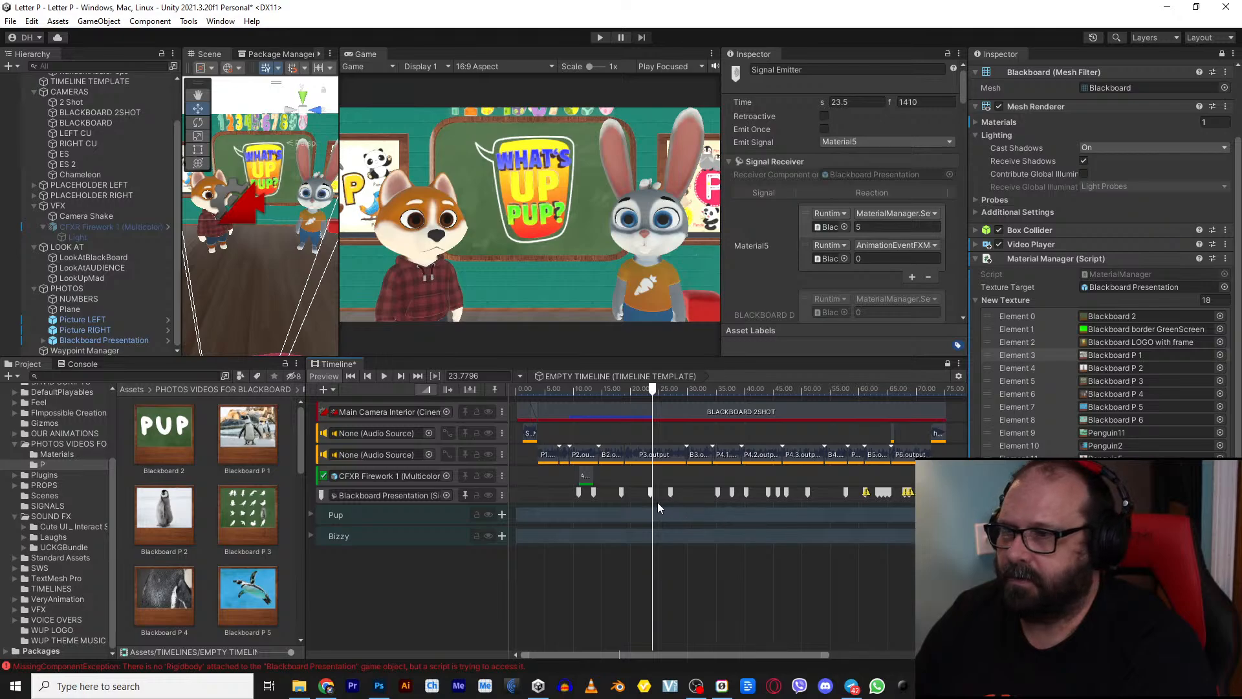
{"action": "key", "text": "space"}
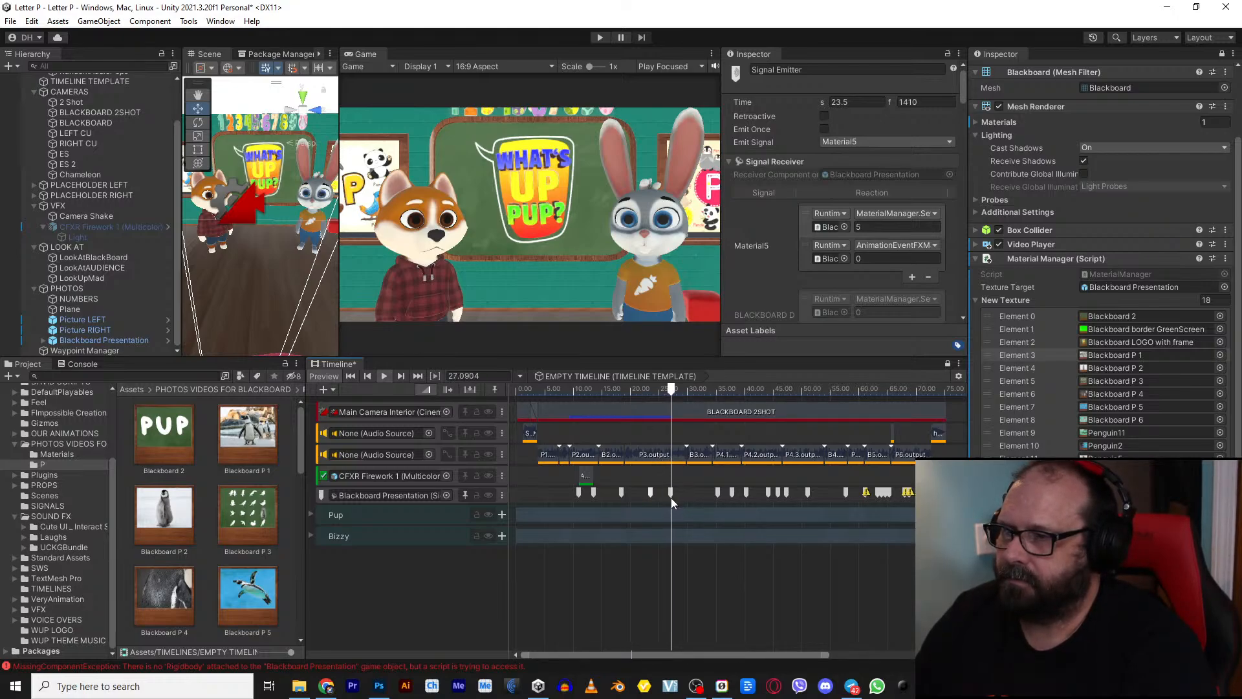
{"action": "left_click", "coordinate": [671, 494]}
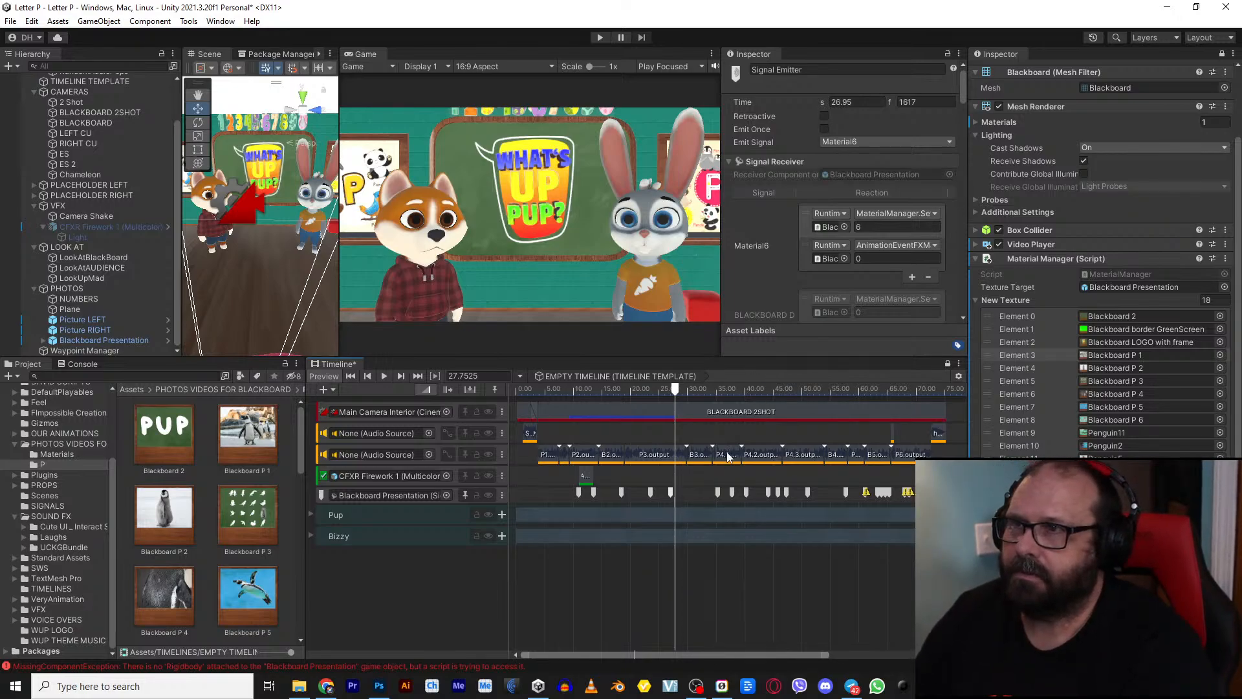
Step: Play the timeline past 30 s and bring the playhead back to about 29.1 s, with the surrounding signal track enlarged
{"action": "key", "text": "space"}
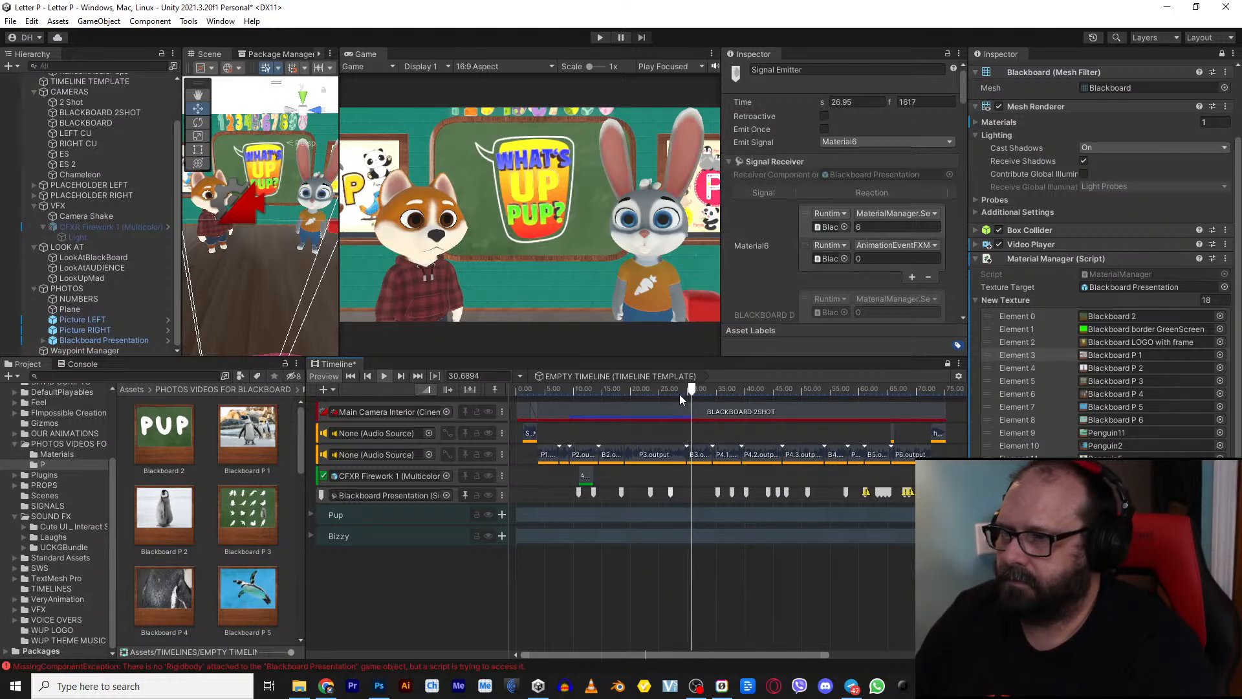
{"action": "left_click_drag", "start_coordinate": [689, 390], "coordinate": [683, 392]}
{"action": "scroll", "coordinate": [693, 488], "scroll_direction": "up", "scroll_amount": 3}
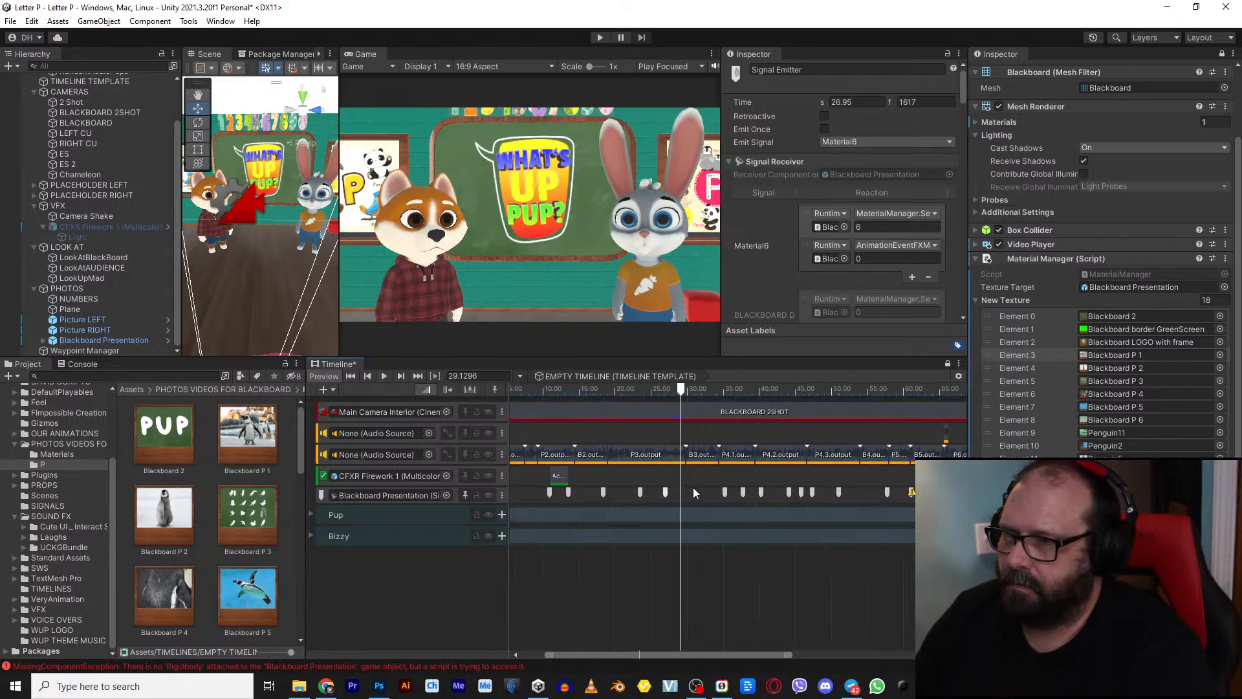
Step: Add a signal emitter from the Material9 signal asset to the Blackboard Presentation track at about 29.08 s
{"action": "right_click", "coordinate": [674, 495]}
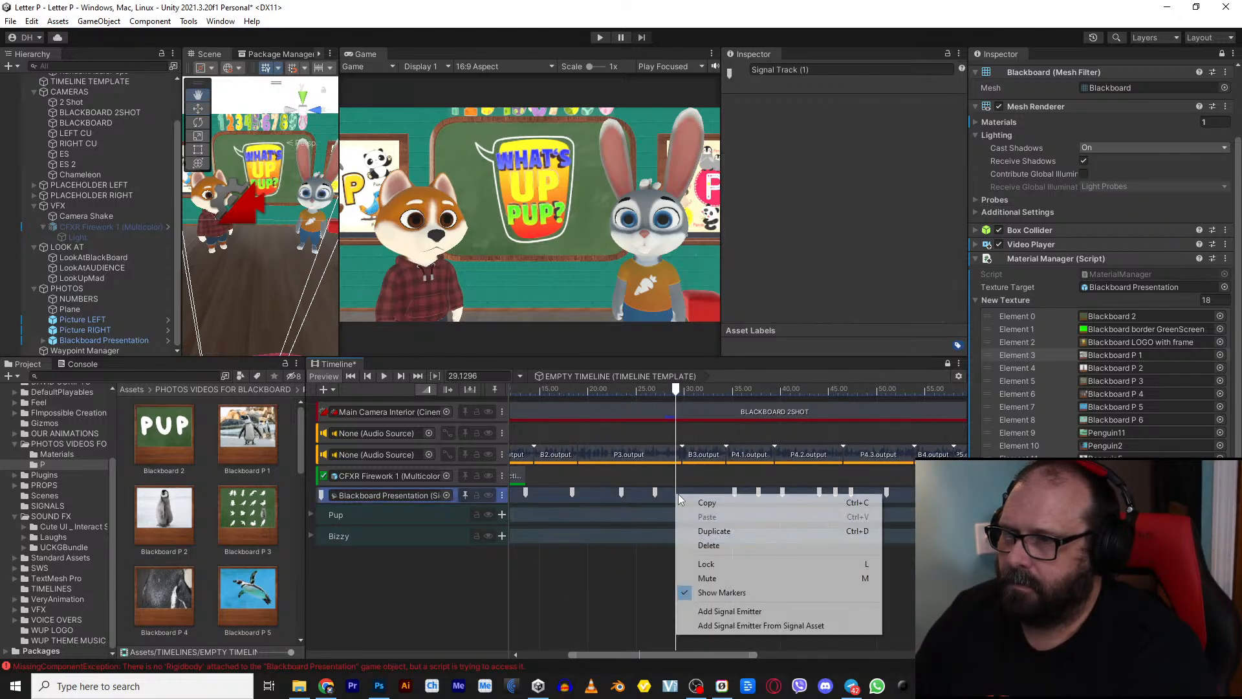
{"action": "left_click", "coordinate": [737, 626]}
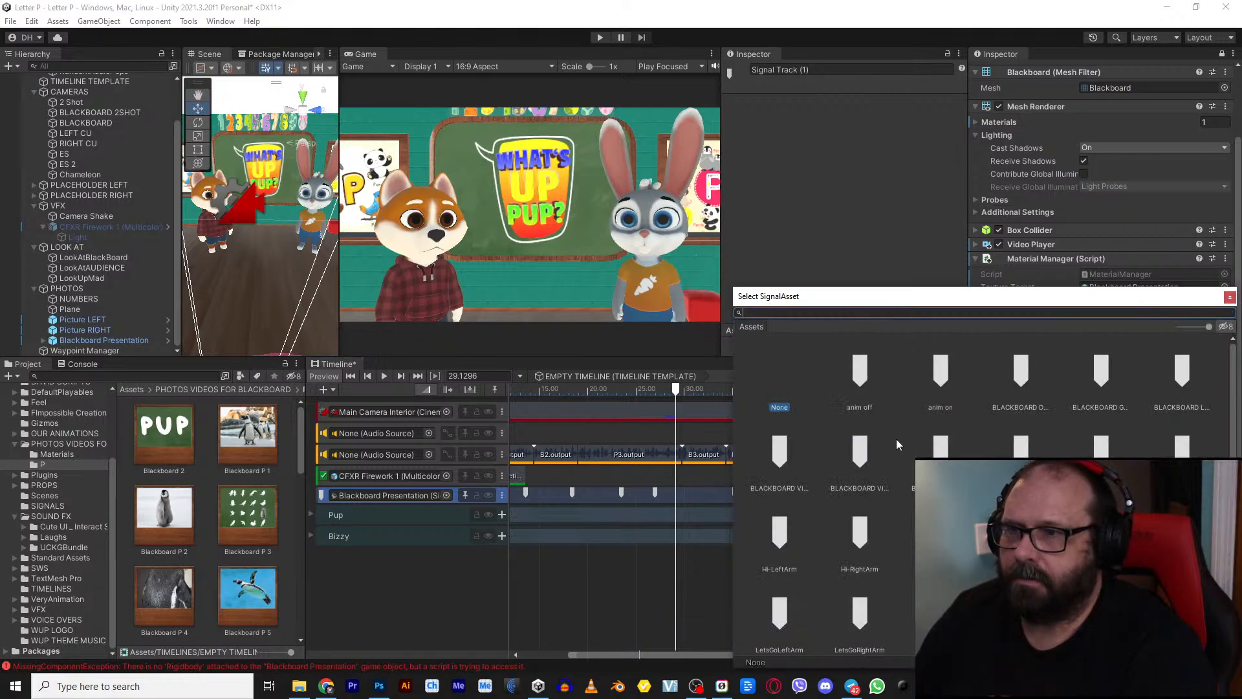
{"action": "scroll", "coordinate": [895, 439], "scroll_direction": "down", "scroll_amount": 1}
{"action": "scroll", "coordinate": [896, 438], "scroll_direction": "down", "scroll_amount": 4}
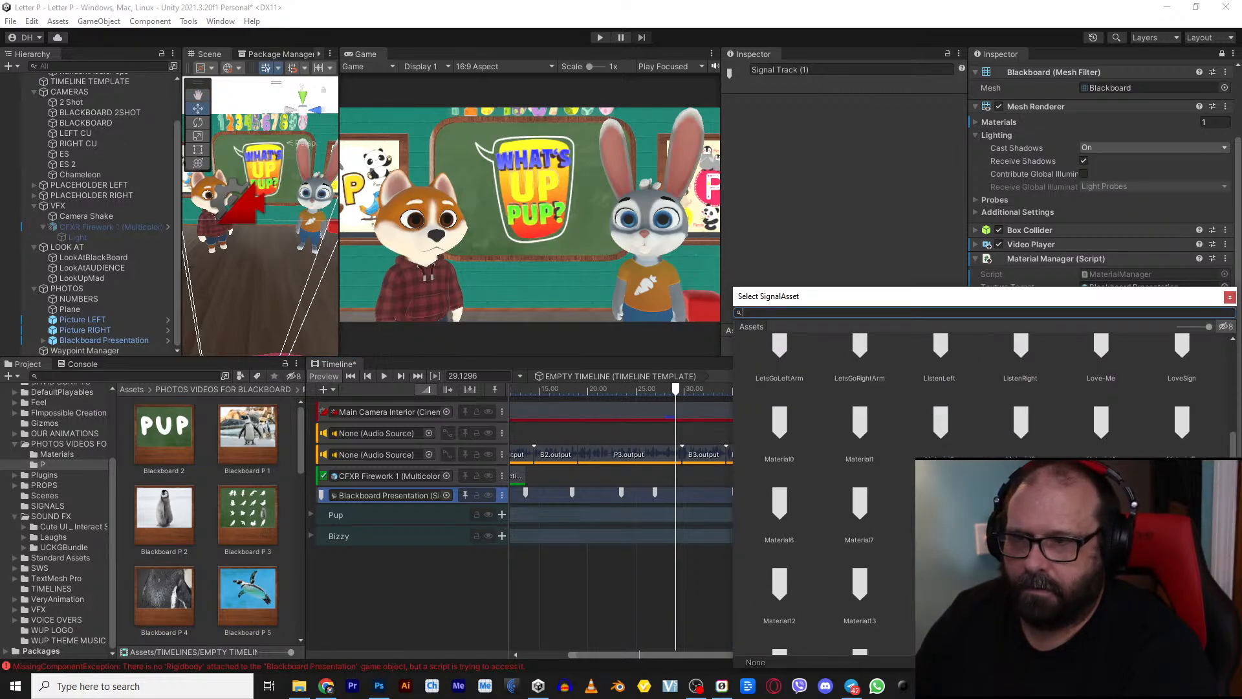
{"action": "left_click", "coordinate": [1020, 508]}
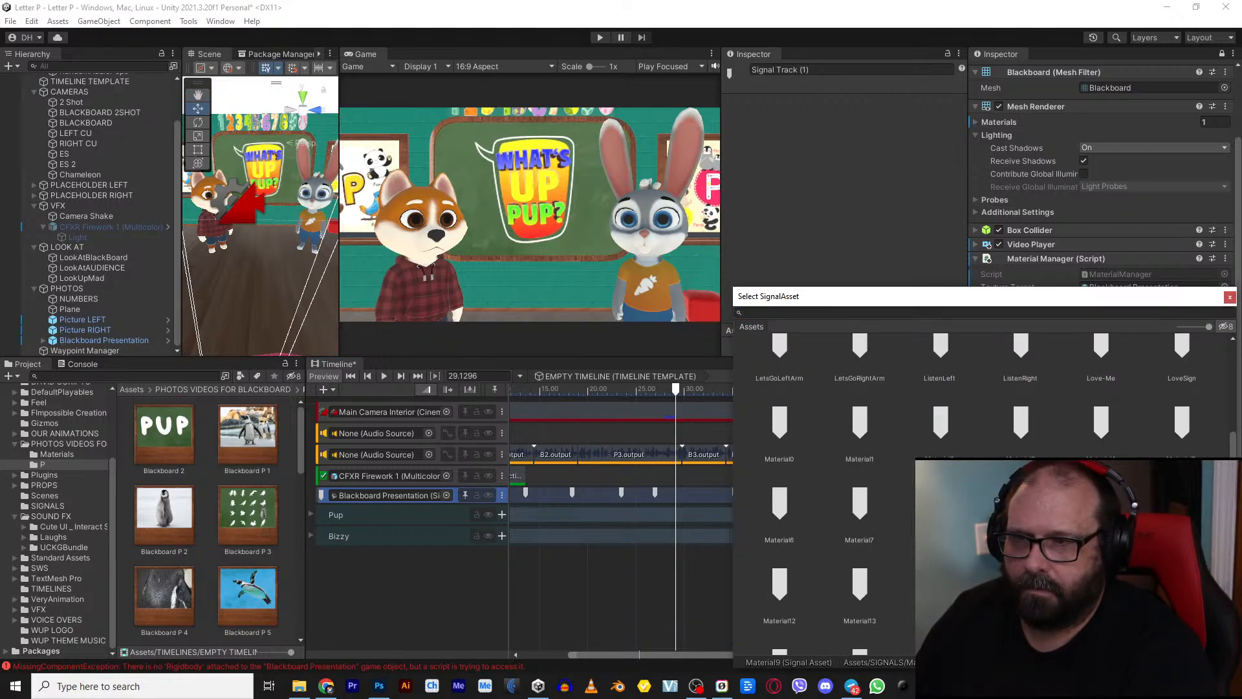
{"action": "double_click", "coordinate": [1021, 508]}
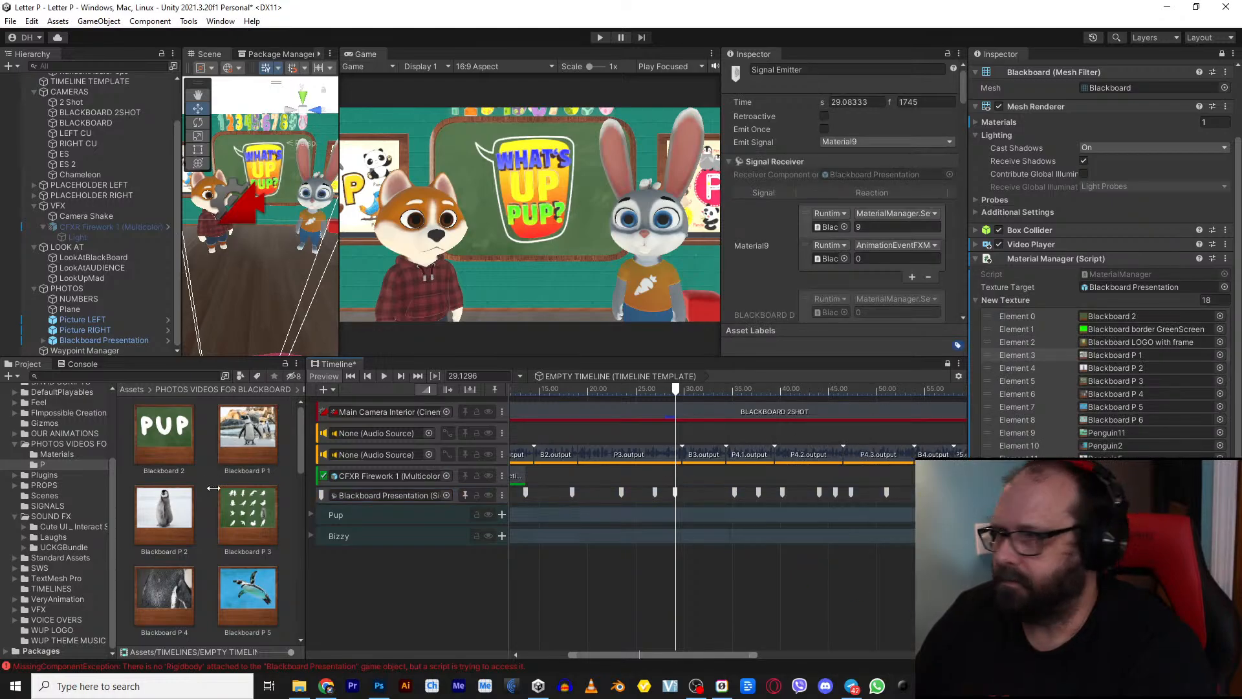
Step: Apply the Blackboard P 5 image to the blackboard and set the emitter at 29.08 s to emit Material7
{"action": "scroll", "coordinate": [245, 558], "scroll_direction": "down", "scroll_amount": 2}
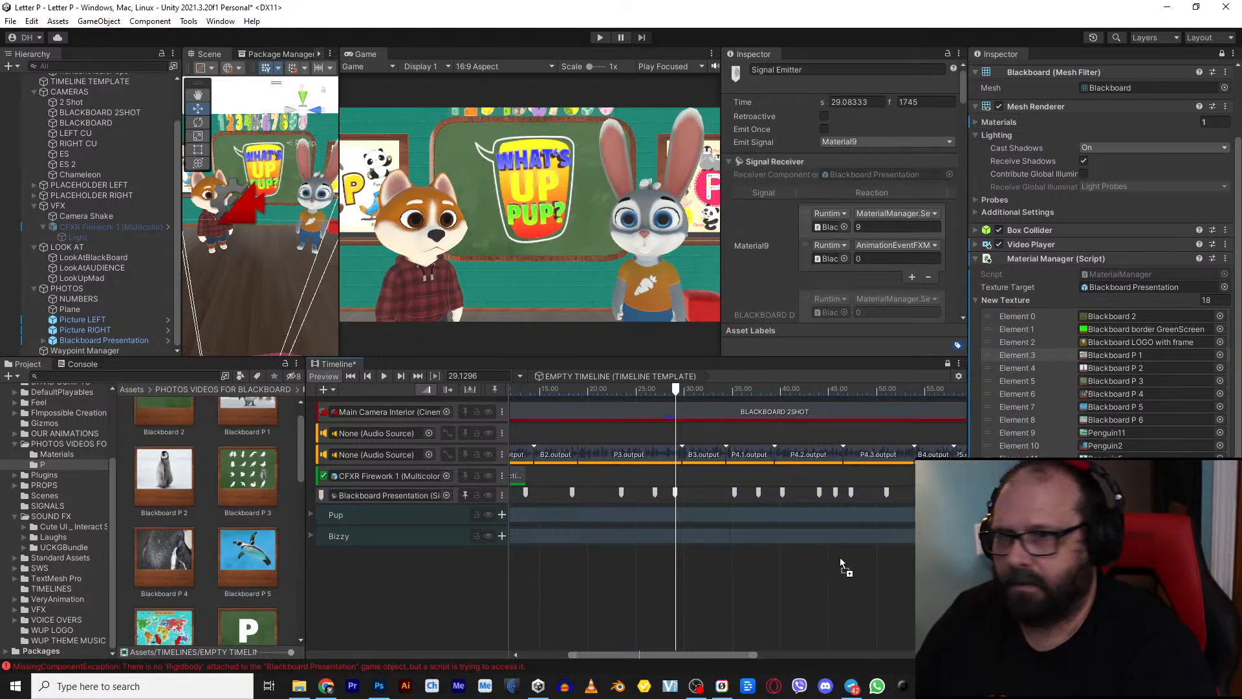
{"action": "left_click_drag", "start_coordinate": [1109, 491], "coordinate": [1115, 432]}
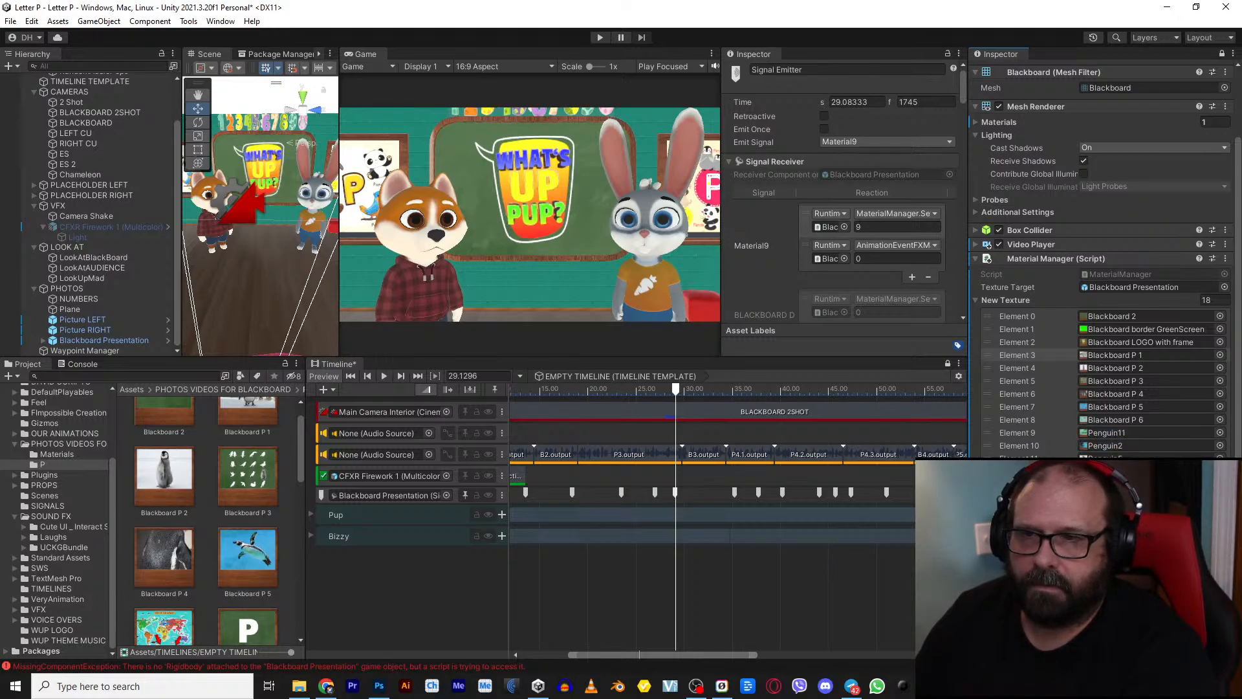
{"action": "scroll", "coordinate": [1100, 420], "scroll_direction": "down", "scroll_amount": 5}
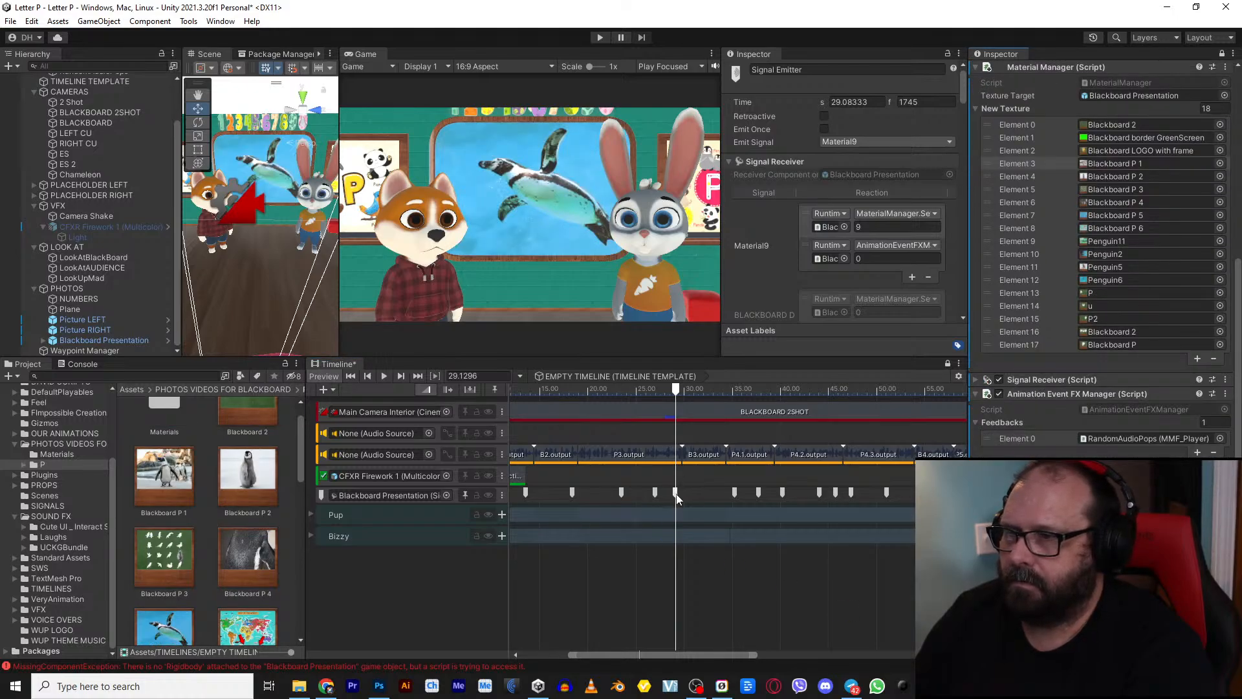
{"action": "left_click", "coordinate": [884, 141]}
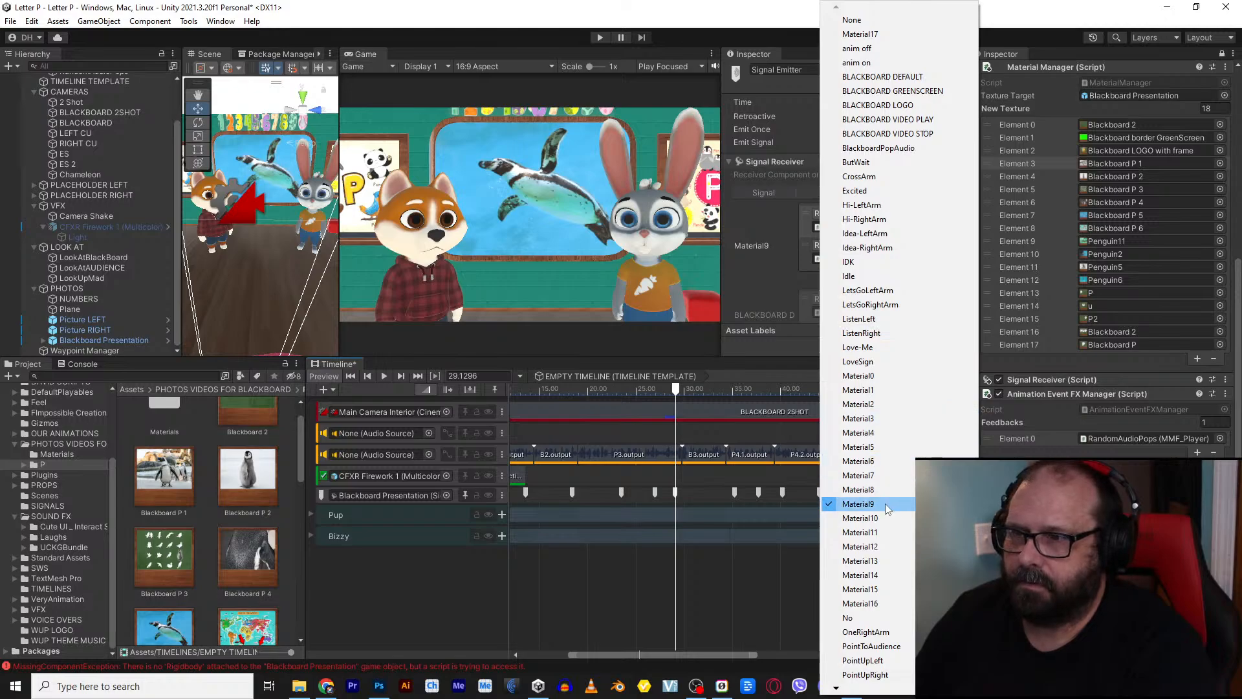
{"action": "left_click", "coordinate": [880, 475]}
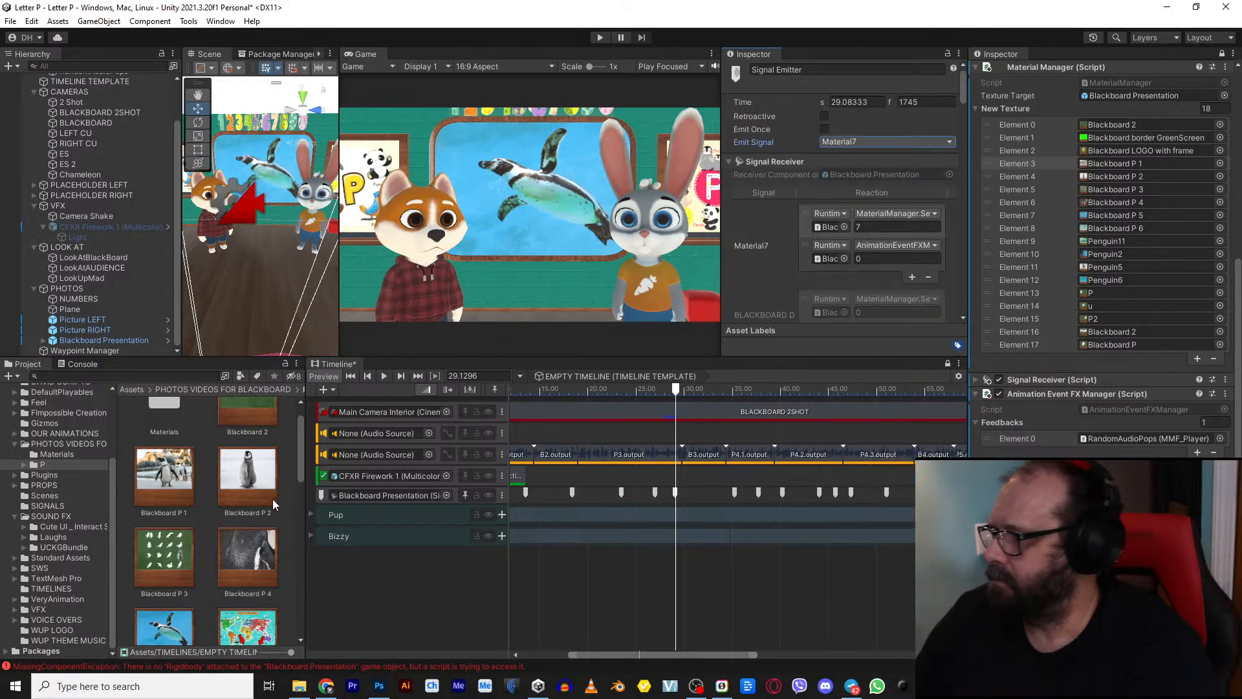
Step: Play the timeline up to the P4.1 audio and set the emitter at 35.23 s to emit Material3
{"action": "scroll", "coordinate": [1022, 289], "scroll_direction": "up", "scroll_amount": 8}
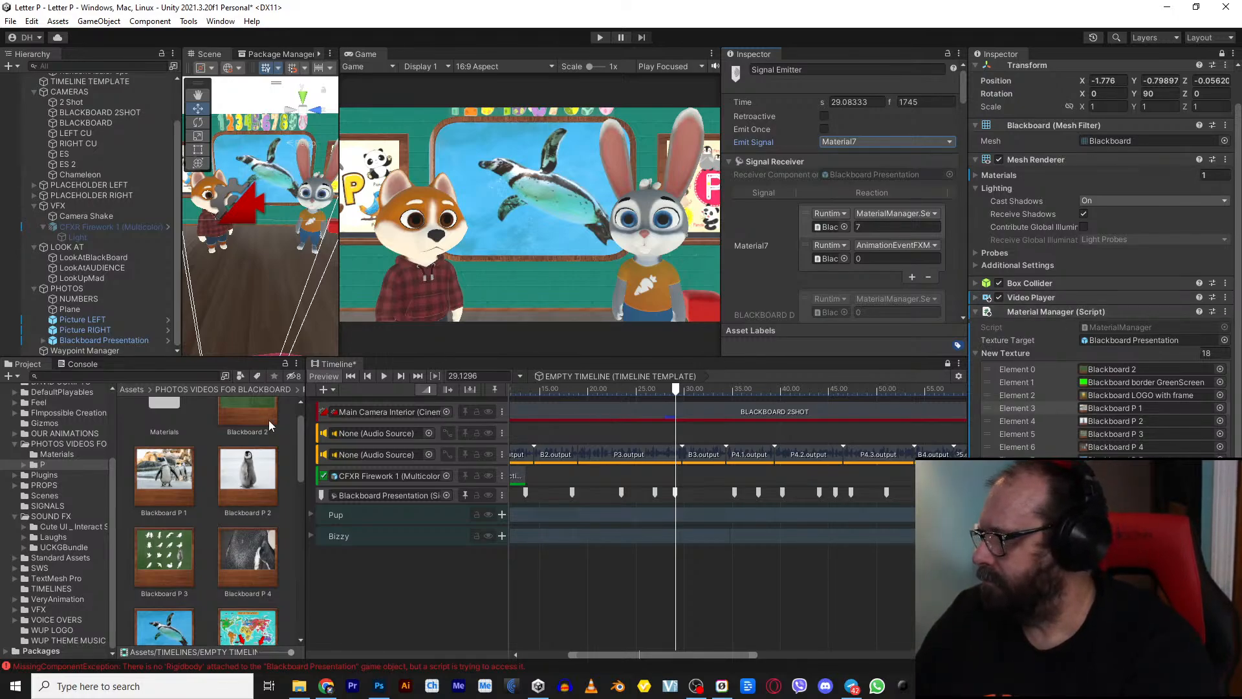
{"action": "scroll", "coordinate": [270, 427], "scroll_direction": "down", "scroll_amount": 3}
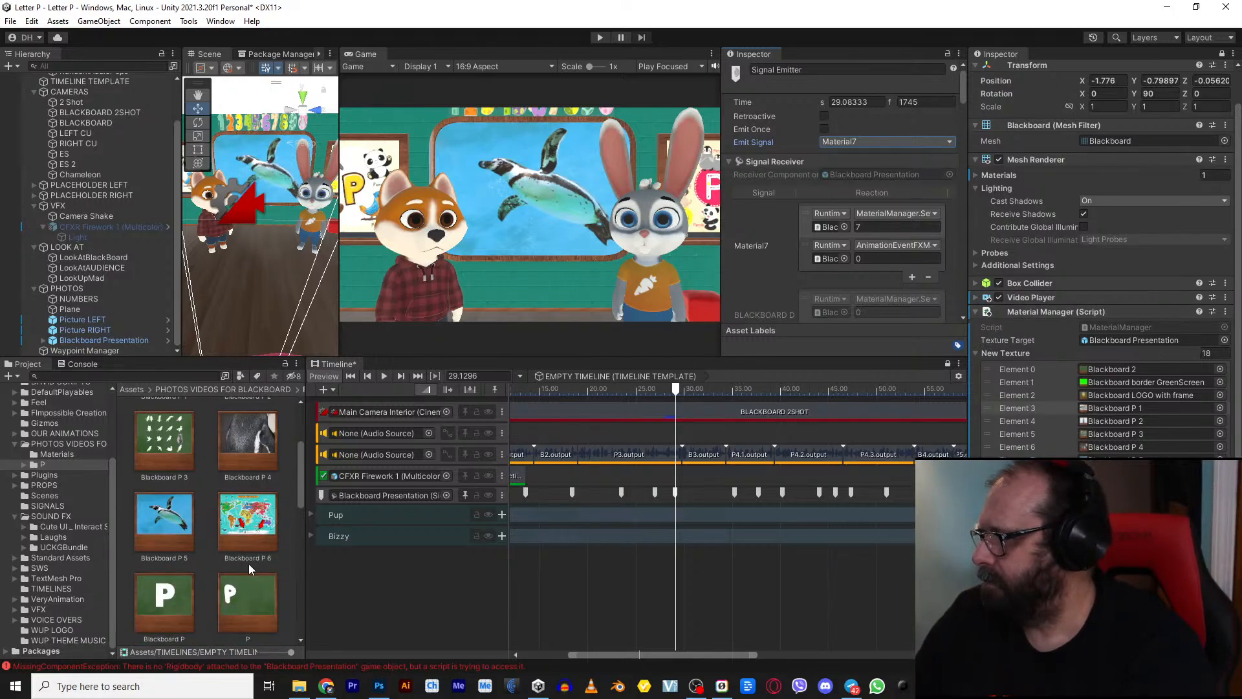
{"action": "left_click", "coordinate": [650, 388]}
{"action": "key", "text": "space"}
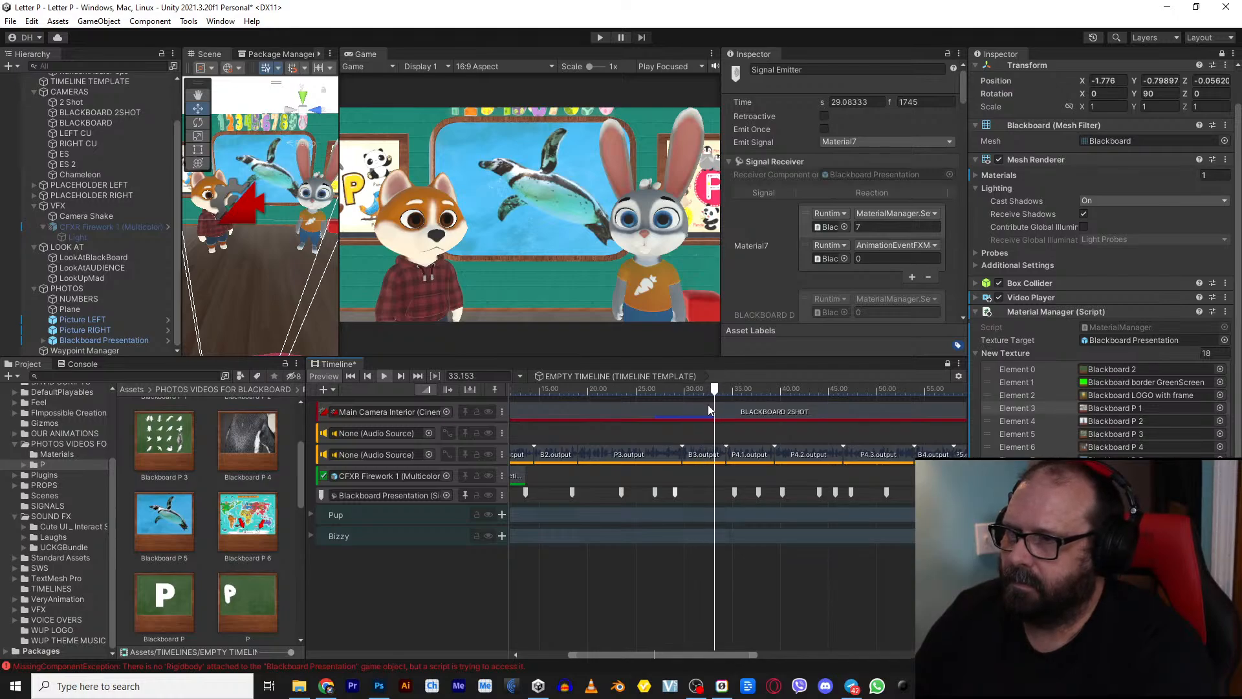
{"action": "left_click", "coordinate": [734, 493]}
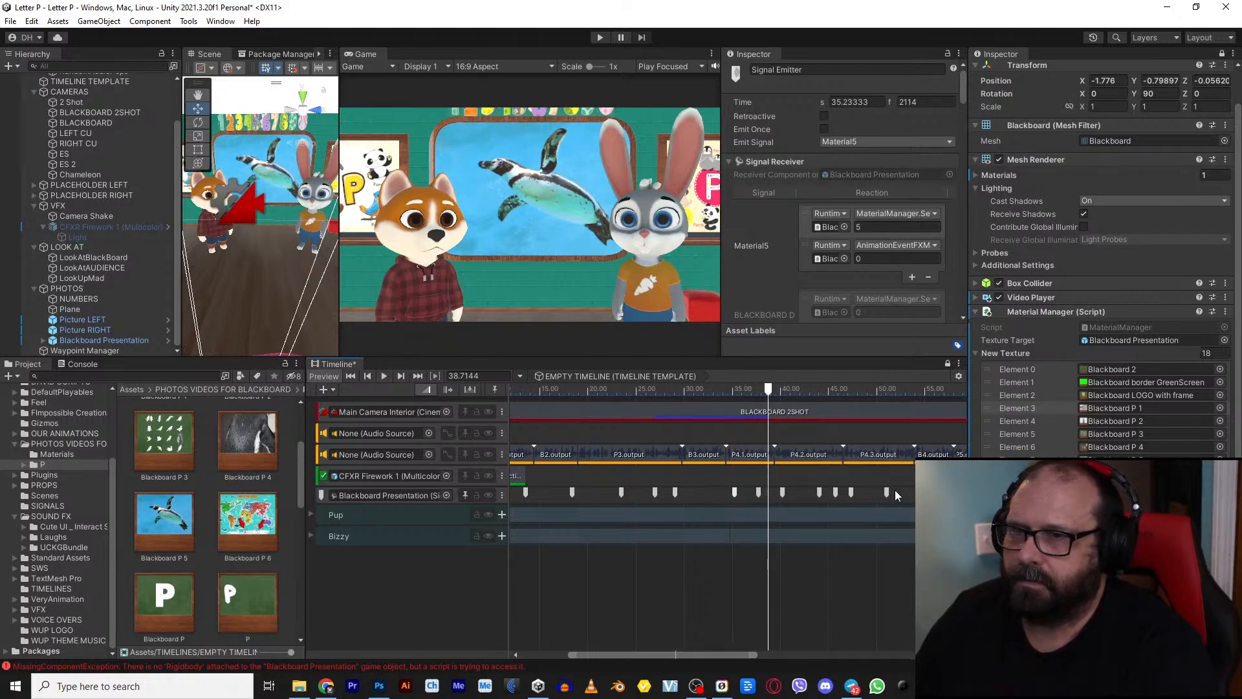
{"action": "key", "text": "ctrl+z"}
{"action": "left_click", "coordinate": [857, 140]}
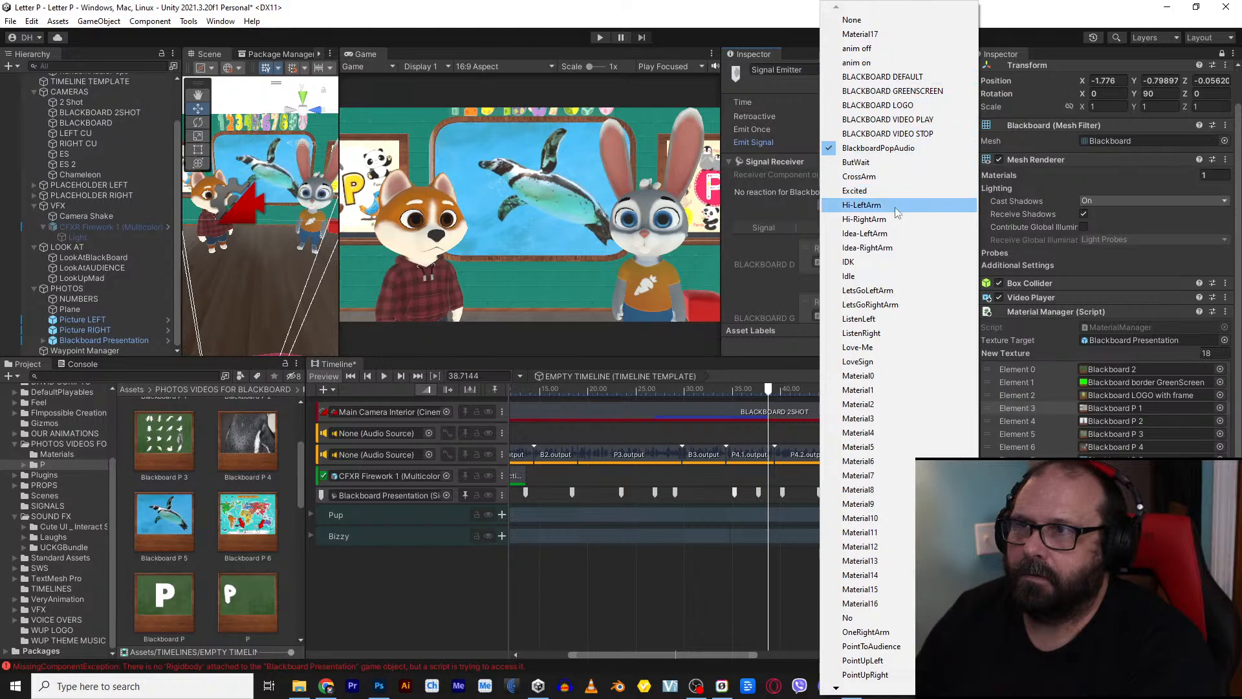
{"action": "left_click", "coordinate": [879, 418]}
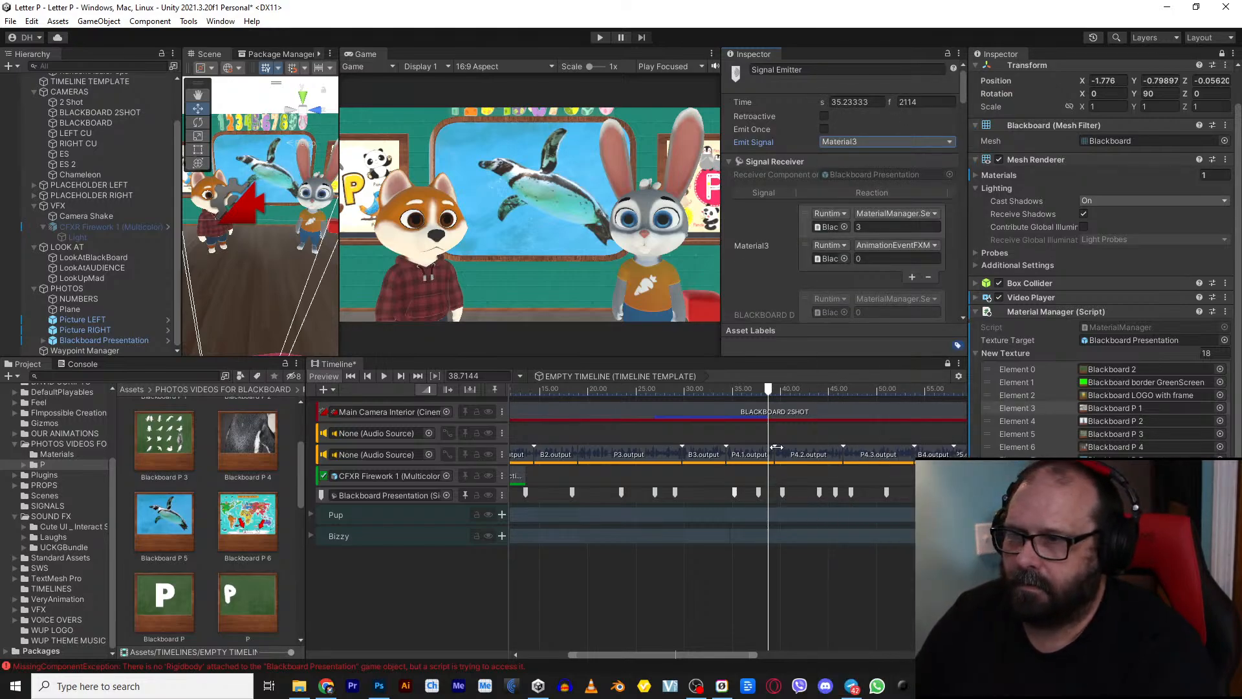
Step: Replay the P4.1 section and set the signal emitter at 37.75 s to emit Material8
{"action": "key", "text": "space"}
{"action": "left_click", "coordinate": [770, 389]}
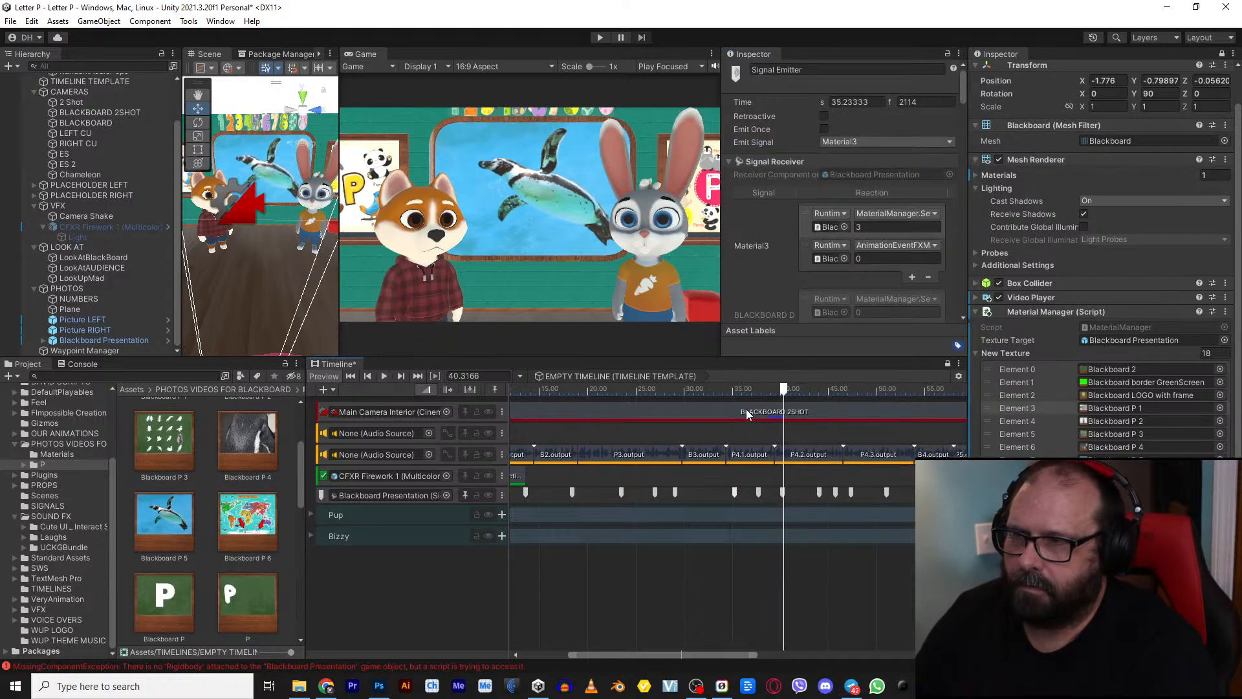
{"action": "left_click", "coordinate": [746, 389]}
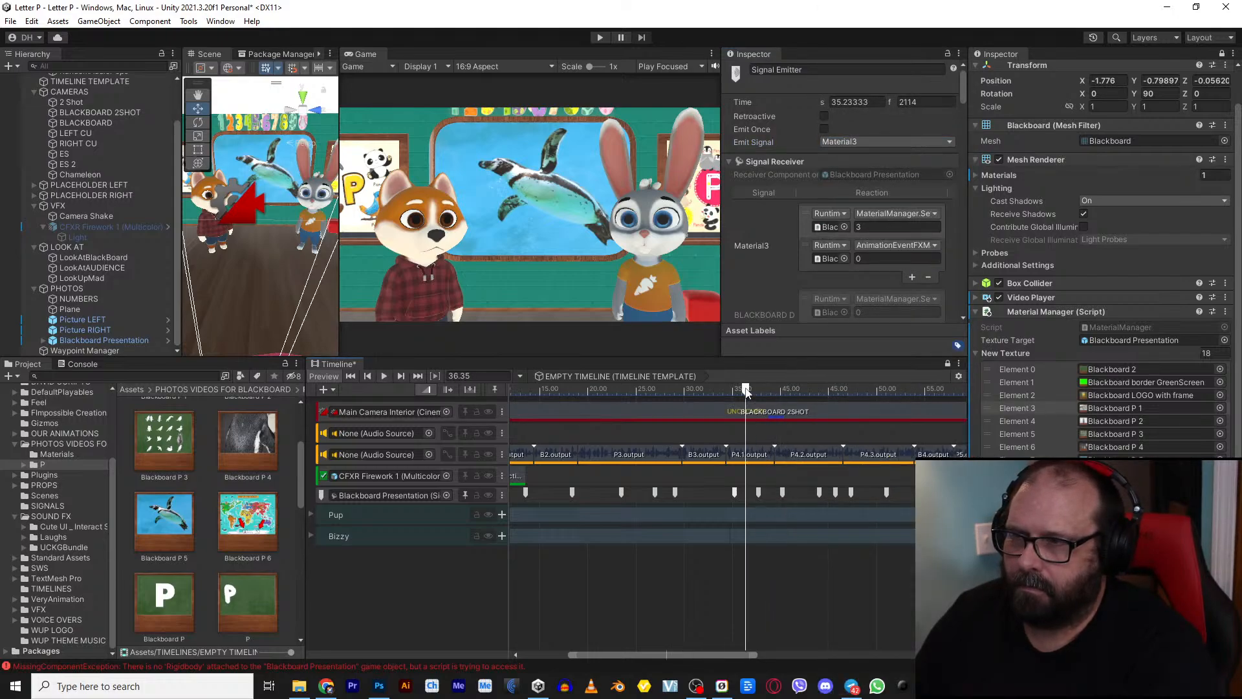
{"action": "left_click", "coordinate": [758, 494]}
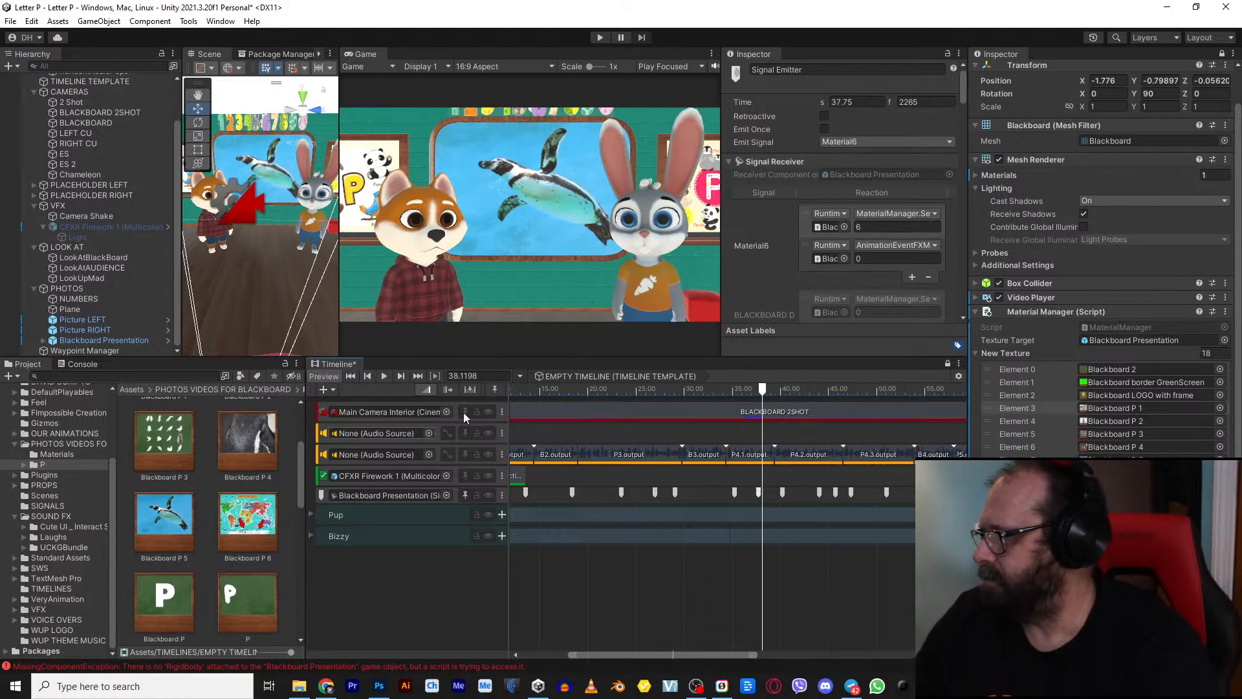
{"action": "left_click", "coordinate": [845, 141]}
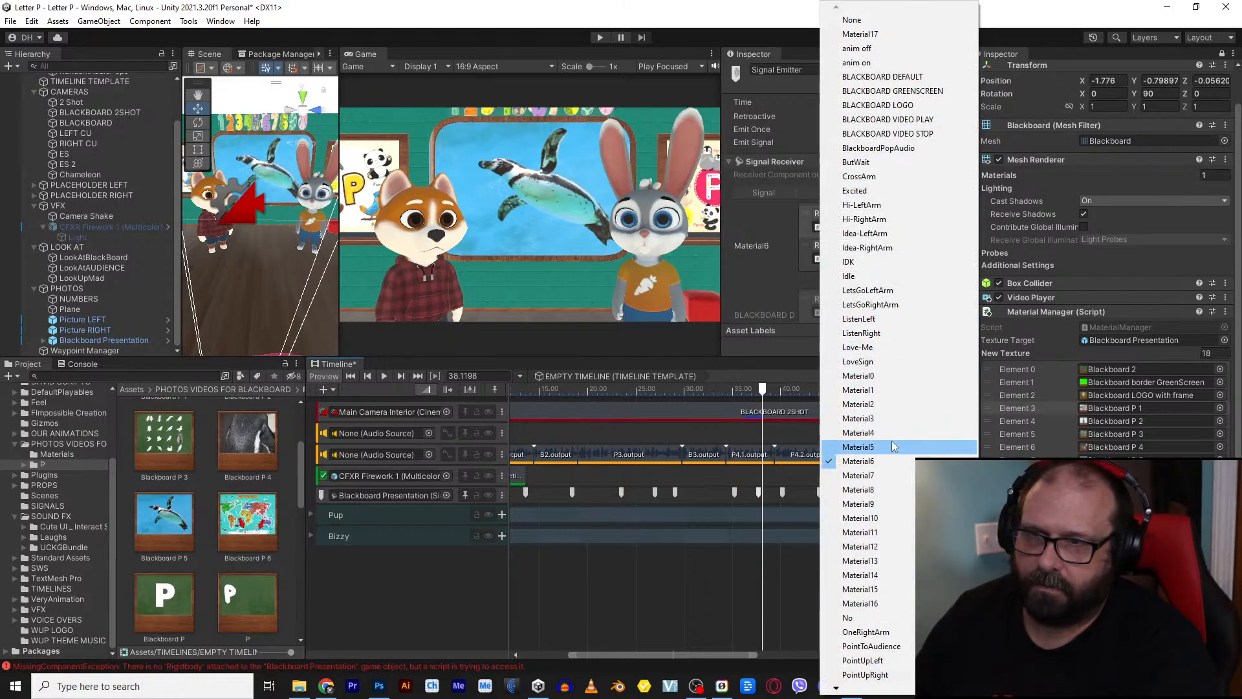
{"action": "left_click", "coordinate": [855, 490]}
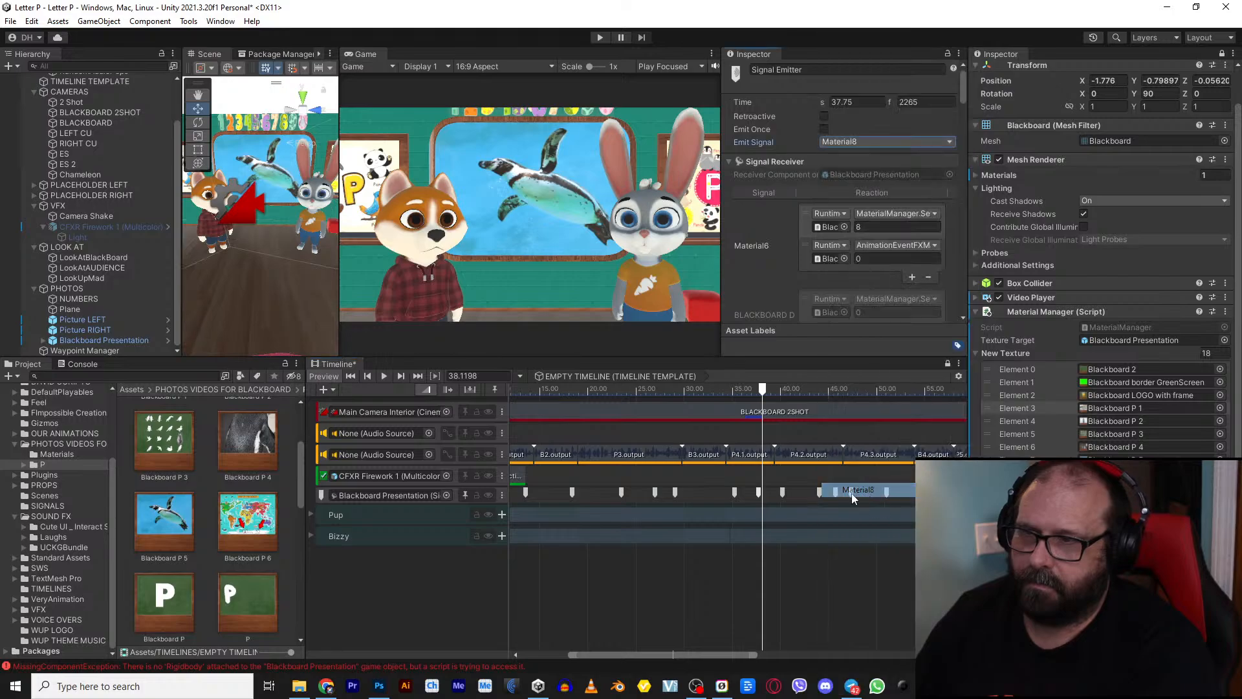
Step: Preview the start of the P4.2 audio and set the signal emitter at 40.22 s to emit Material4
{"action": "left_click", "coordinate": [735, 494]}
{"action": "left_click", "coordinate": [766, 395]}
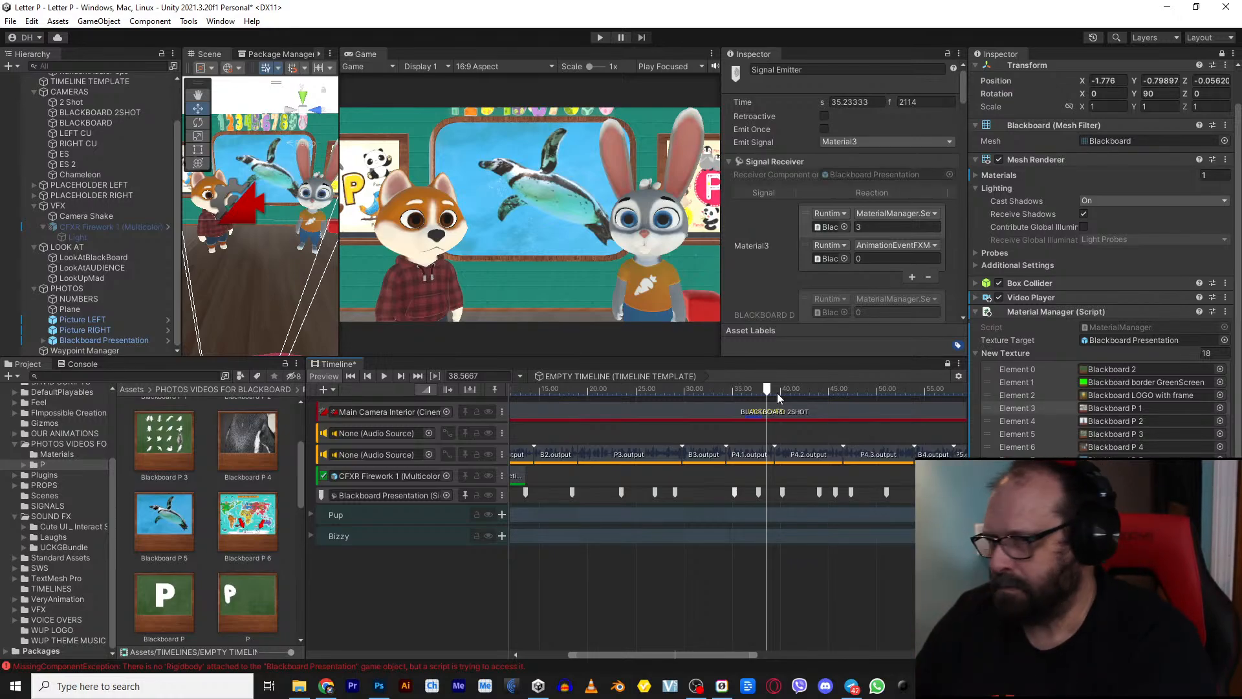
{"action": "key", "text": "space"}
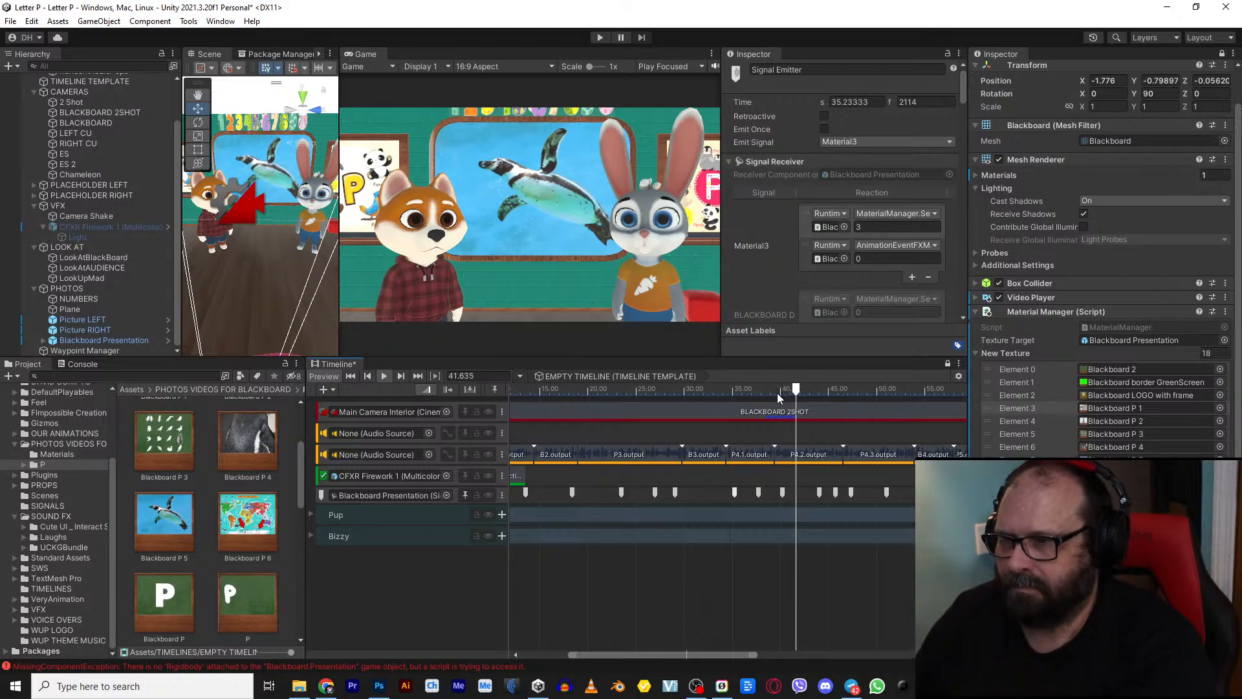
{"action": "left_click", "coordinate": [782, 494]}
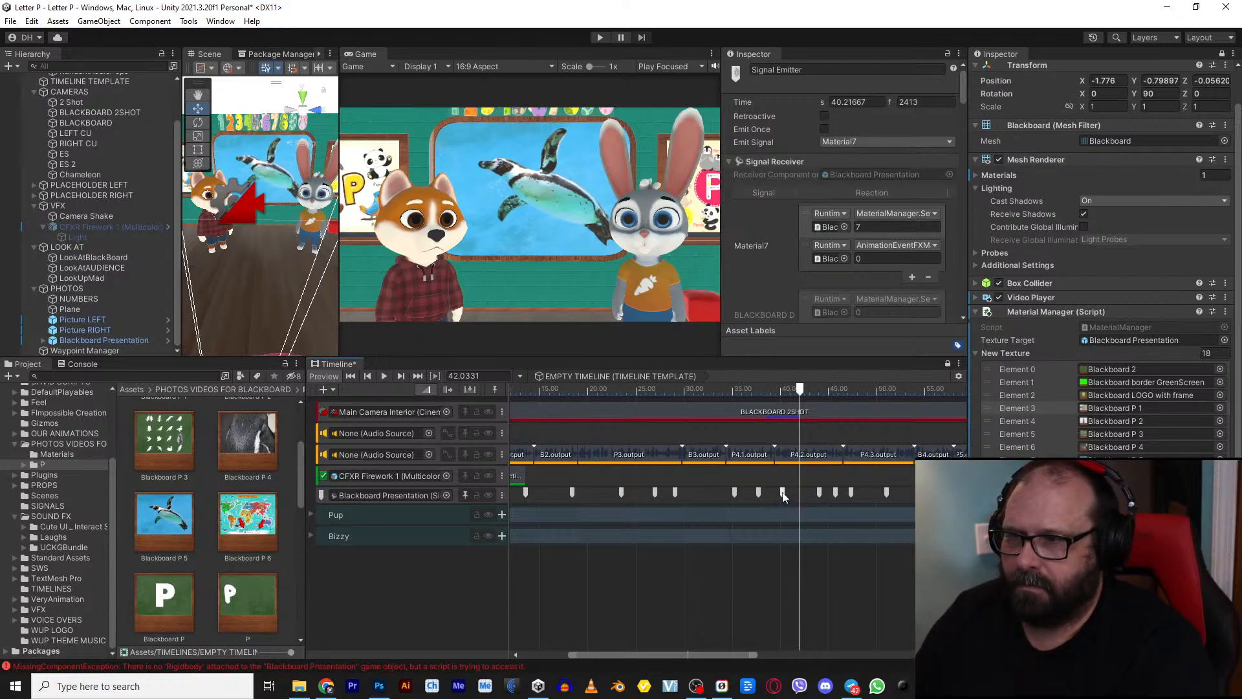
{"action": "left_click", "coordinate": [848, 141]}
{"action": "left_click", "coordinate": [854, 154]}
{"action": "left_click", "coordinate": [850, 141]}
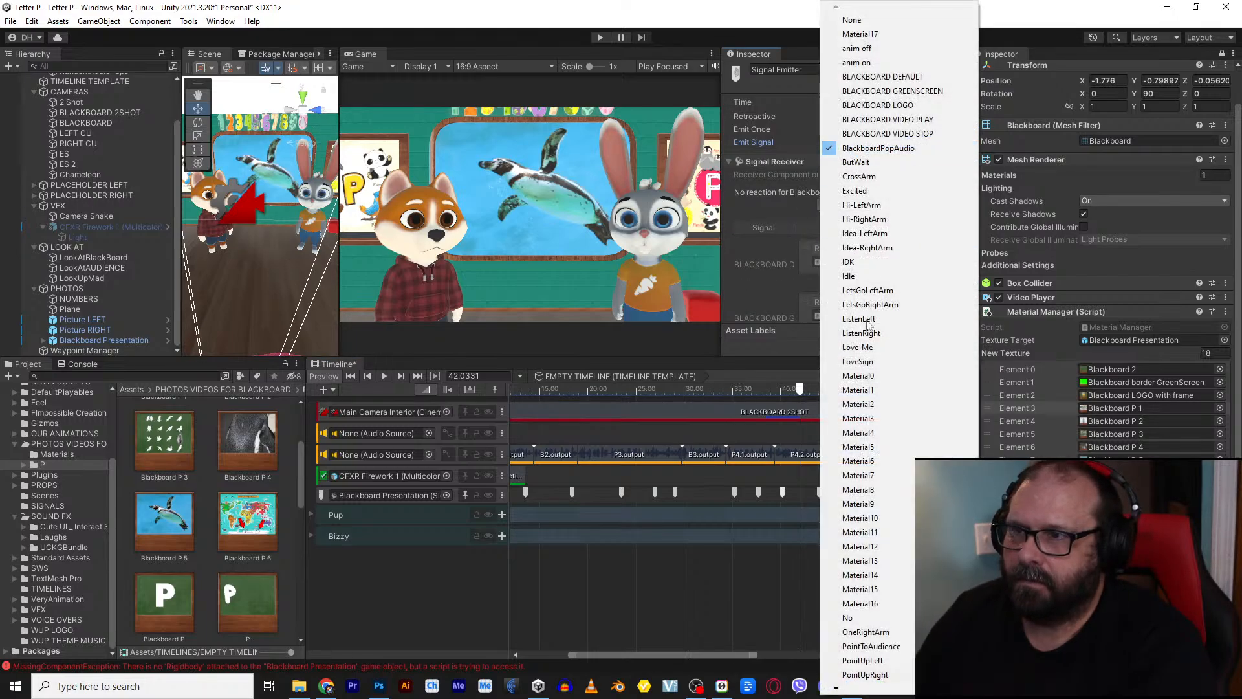
{"action": "left_click", "coordinate": [858, 432]}
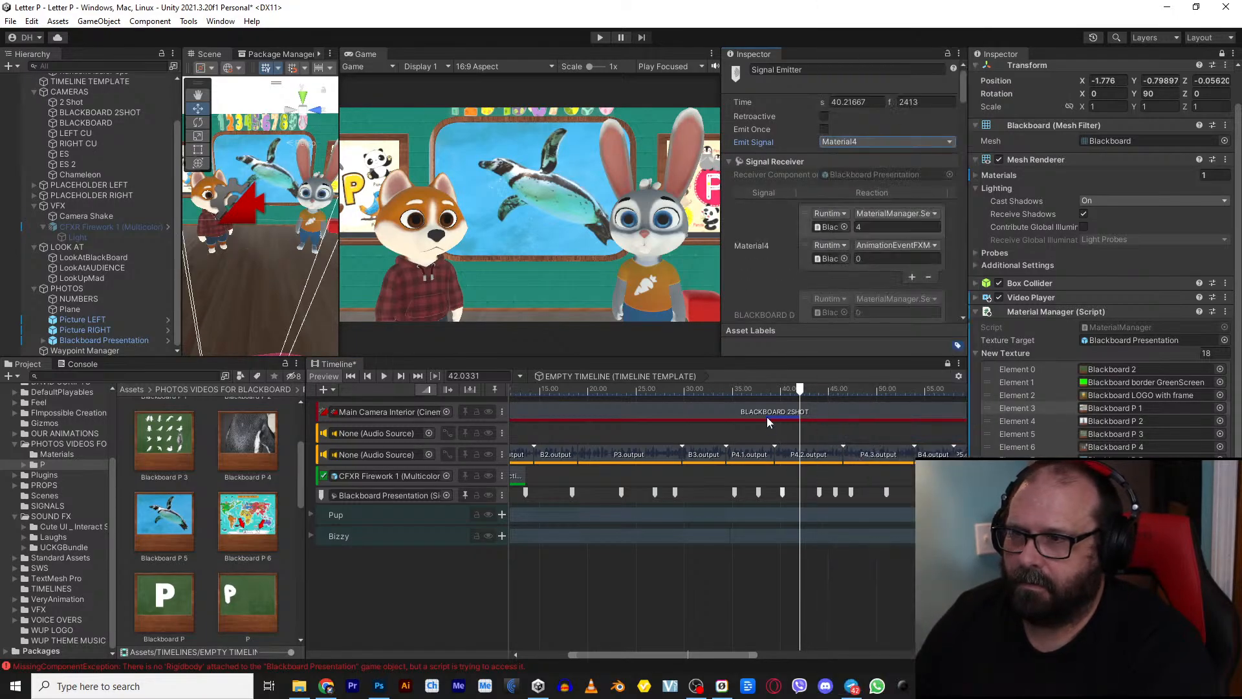
Step: Play through the P4.2 audio and set the signal emitter at 44.07 s to emit Material7
{"action": "left_click_drag", "start_coordinate": [770, 391], "coordinate": [782, 393]}
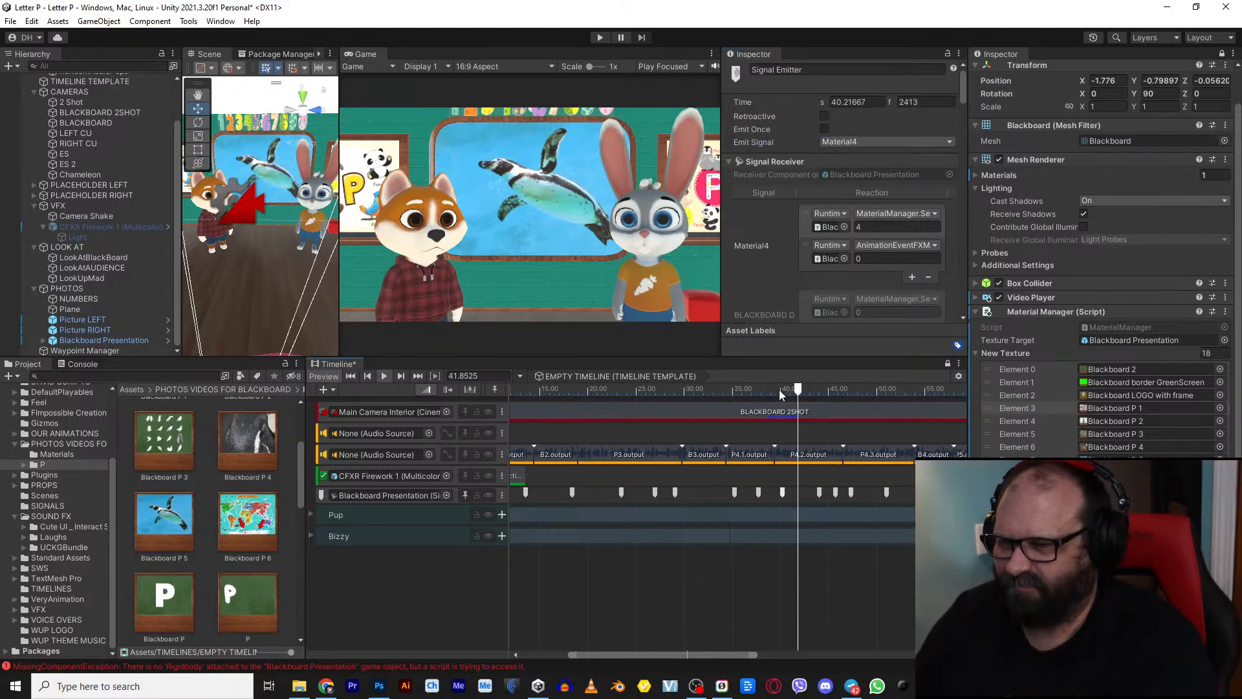
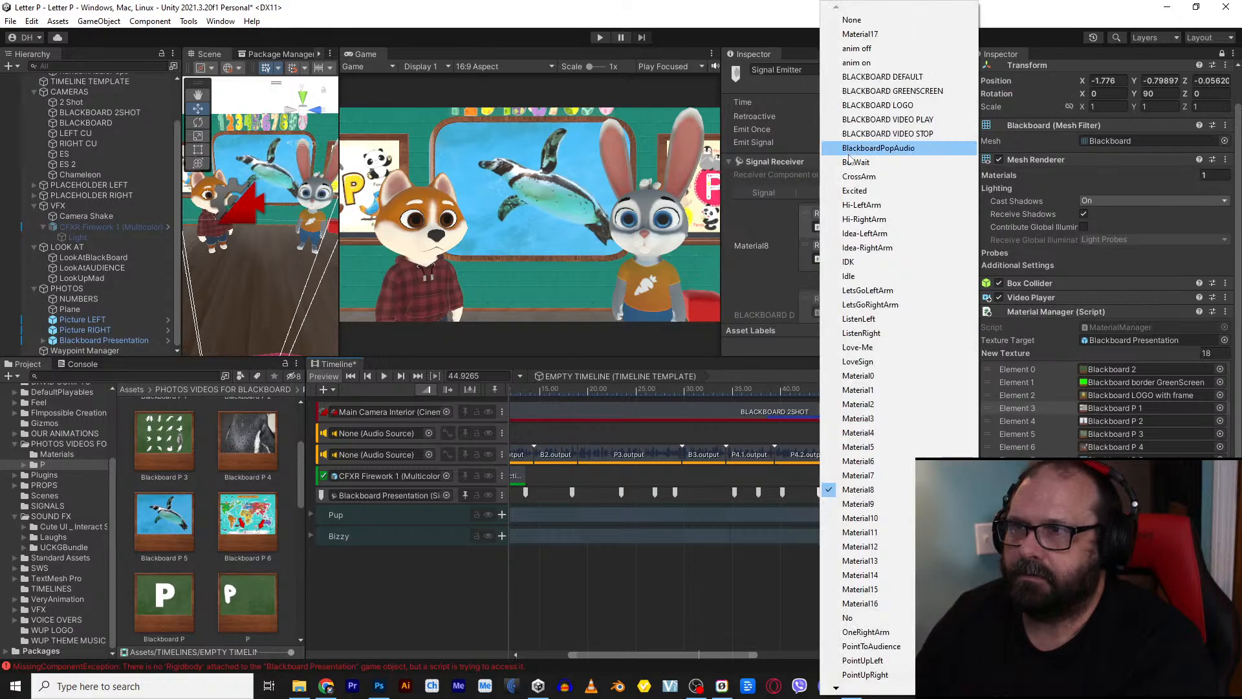
{"action": "left_click", "coordinate": [859, 476]}
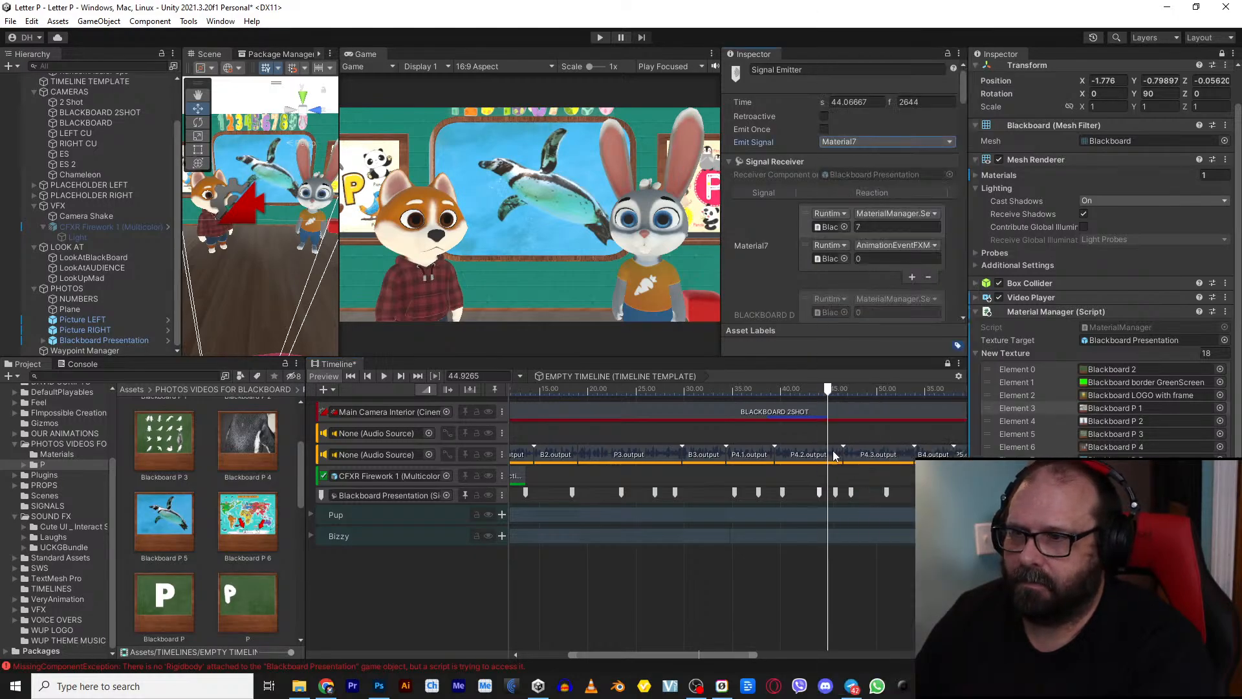
{"action": "key", "text": "space"}
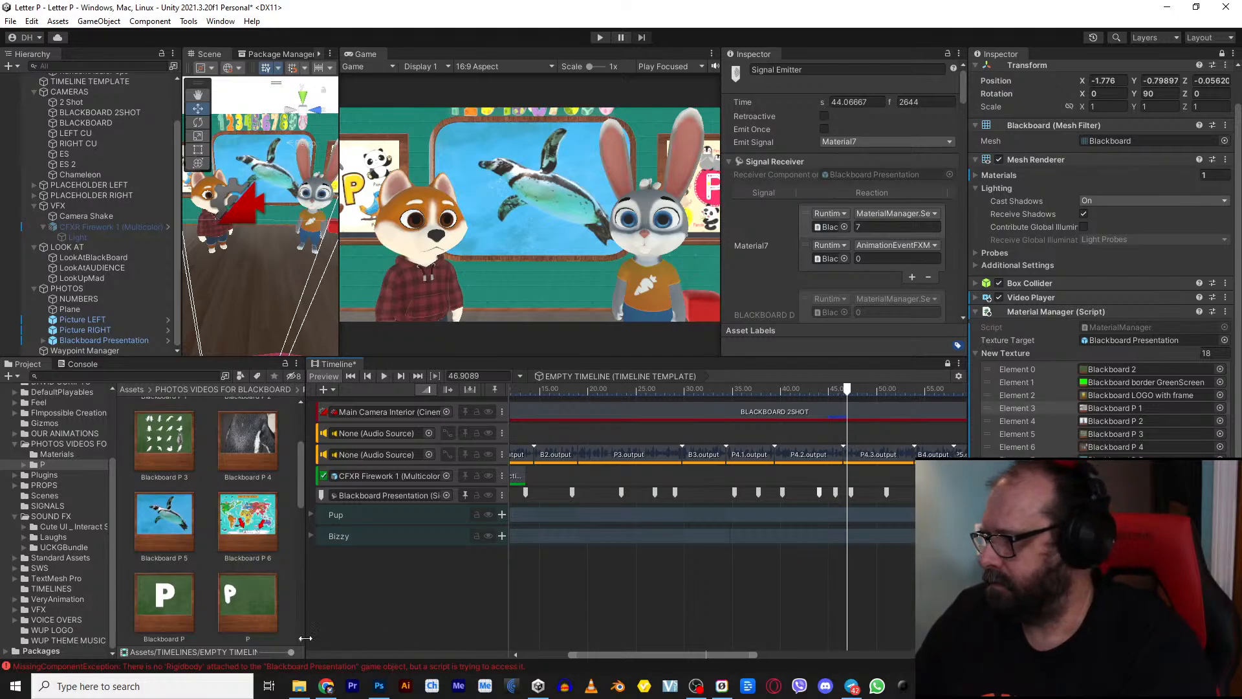
Step: Save the Letter P scene
{"action": "left_click", "coordinate": [11, 21]}
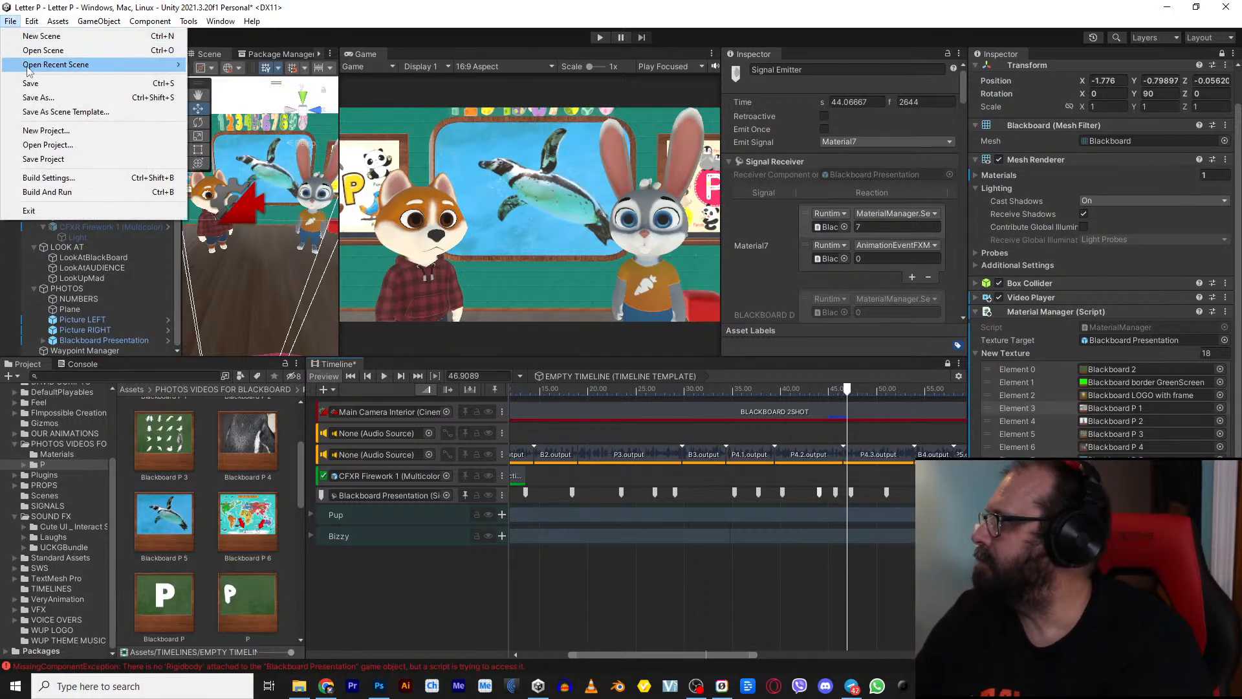
{"action": "left_click", "coordinate": [31, 83]}
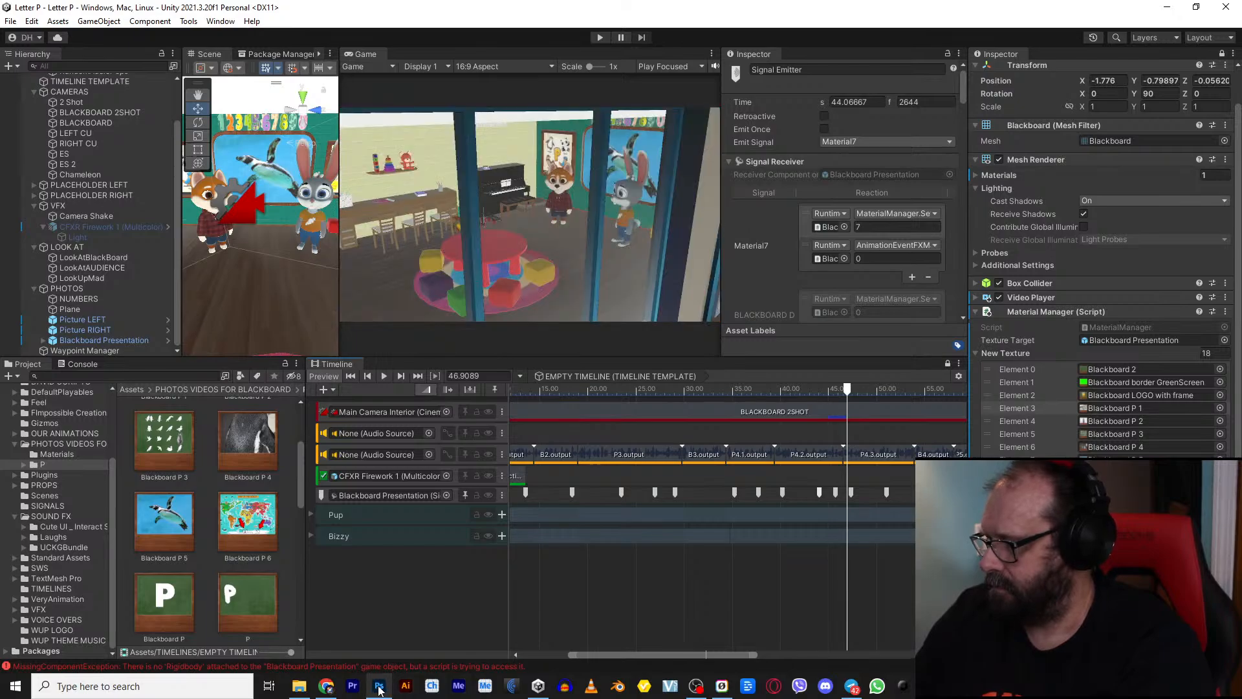
Step: Switch to Chrome, dismiss the download overlay on Shutterstock and open the saved collections
{"action": "left_click", "coordinate": [327, 685]}
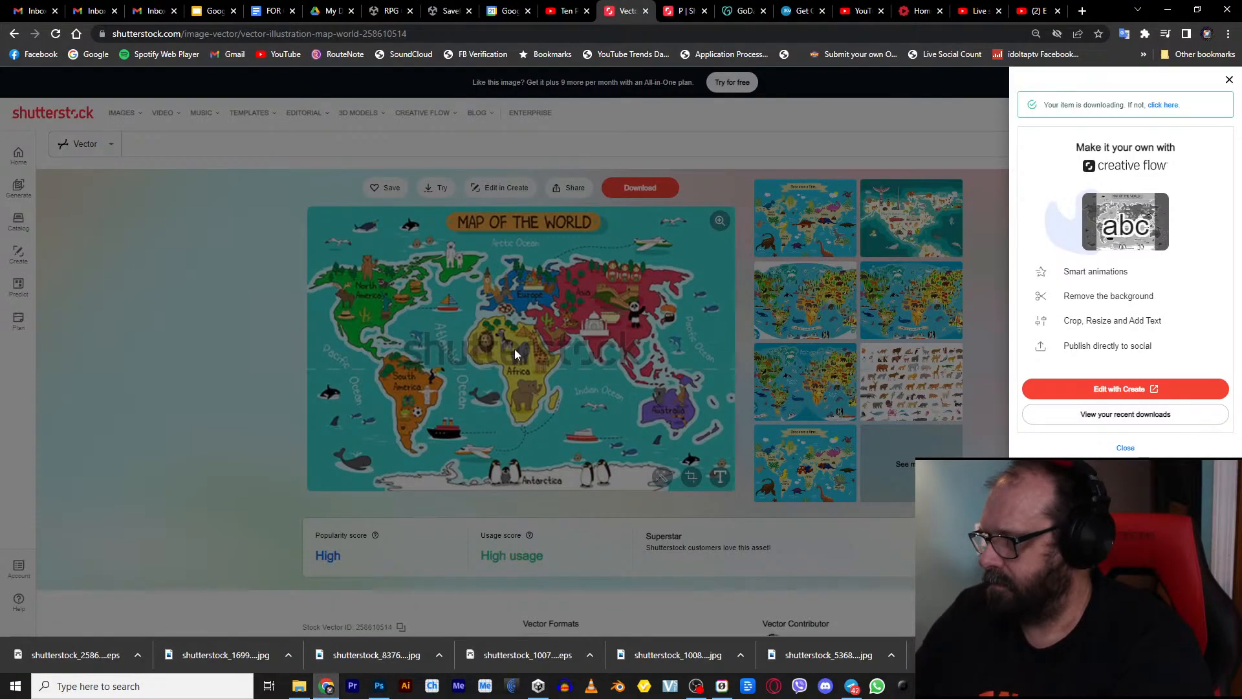
{"action": "left_click", "coordinate": [317, 308]}
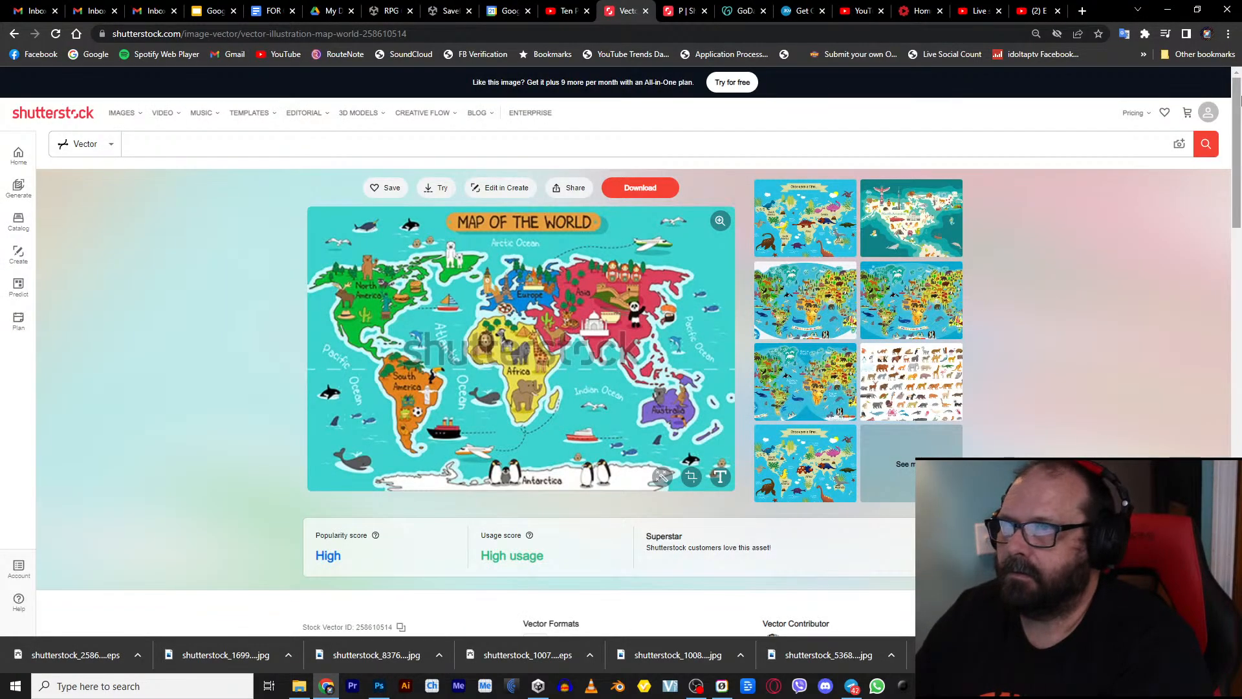
{"action": "left_click", "coordinate": [1165, 112]}
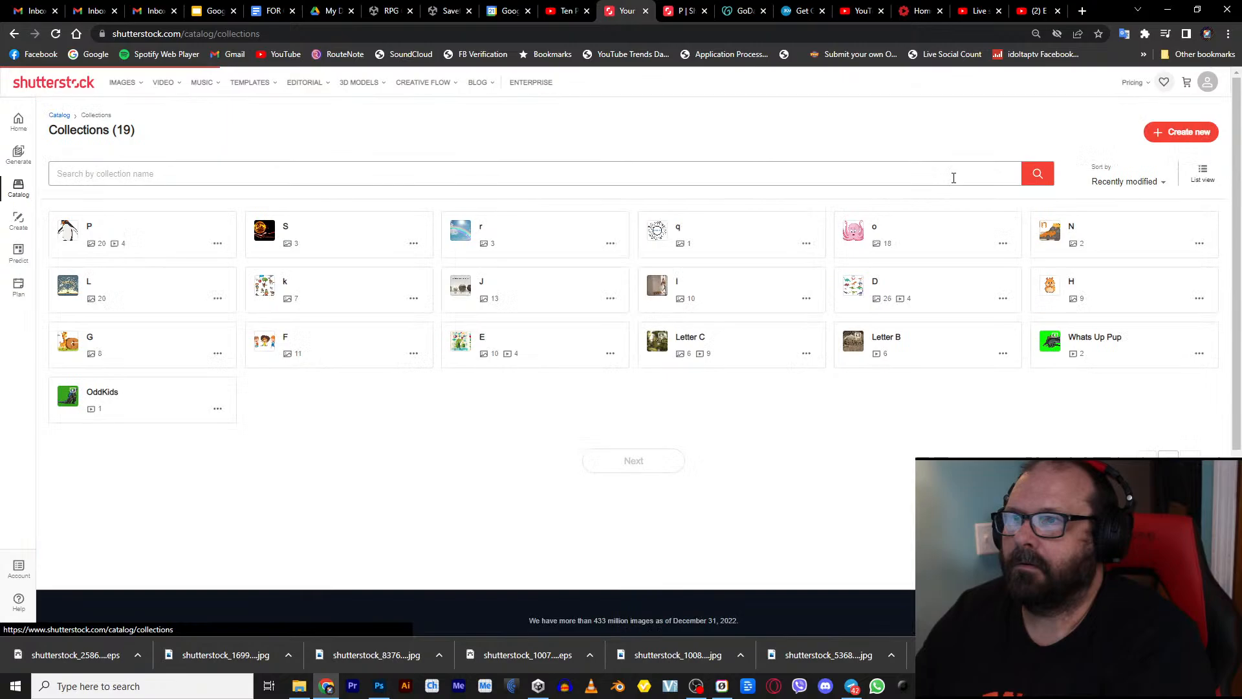
Step: Open the P collection, inspect the saved photo of penguins swimming in the water, and return to the collection
{"action": "left_click", "coordinate": [117, 244]}
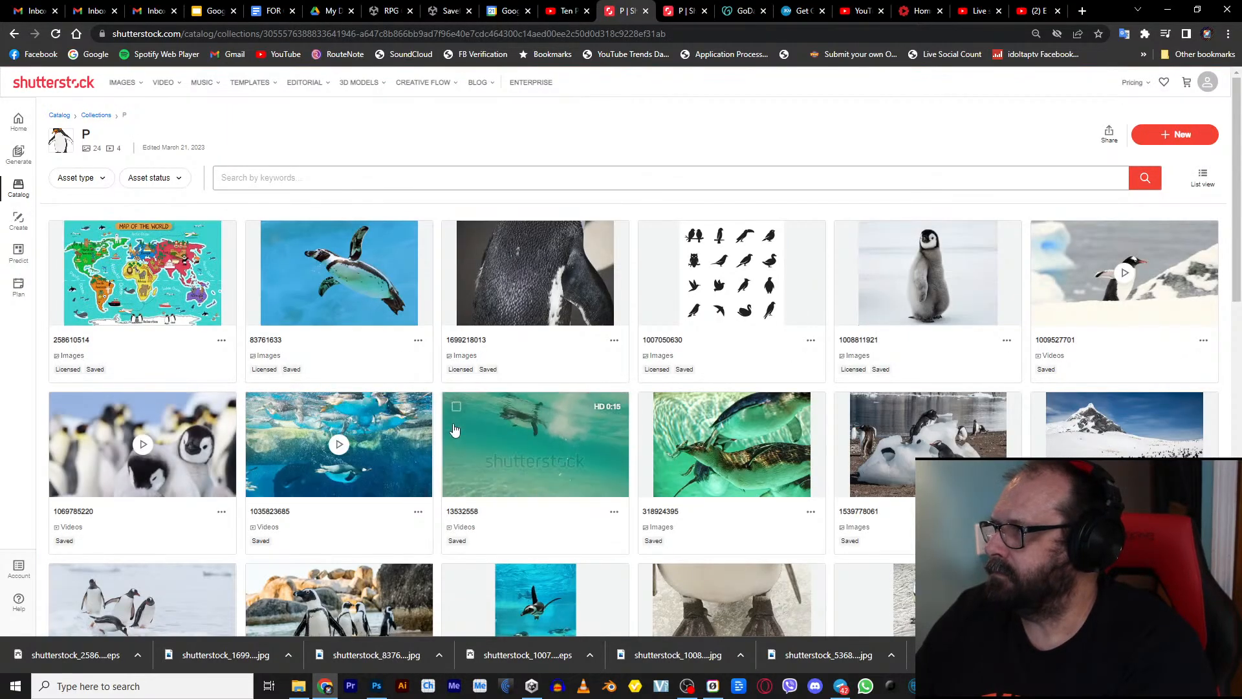
{"action": "scroll", "coordinate": [491, 433], "scroll_direction": "down", "scroll_amount": 2}
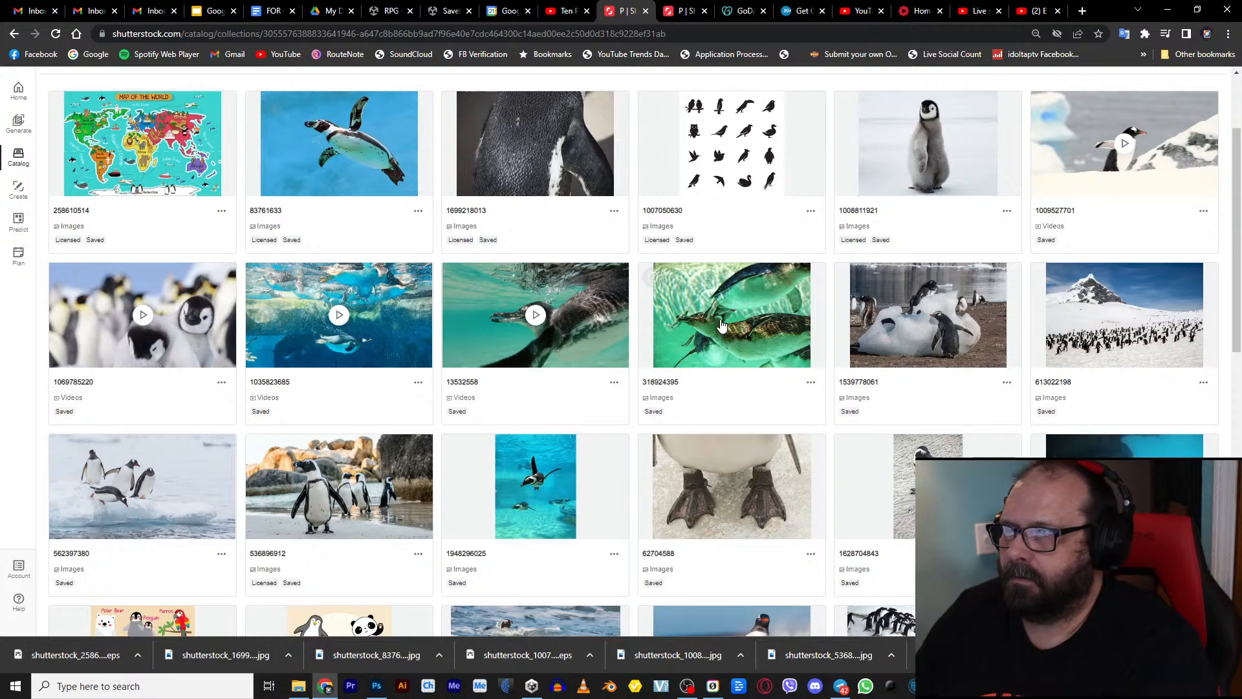
{"action": "left_click", "coordinate": [722, 324]}
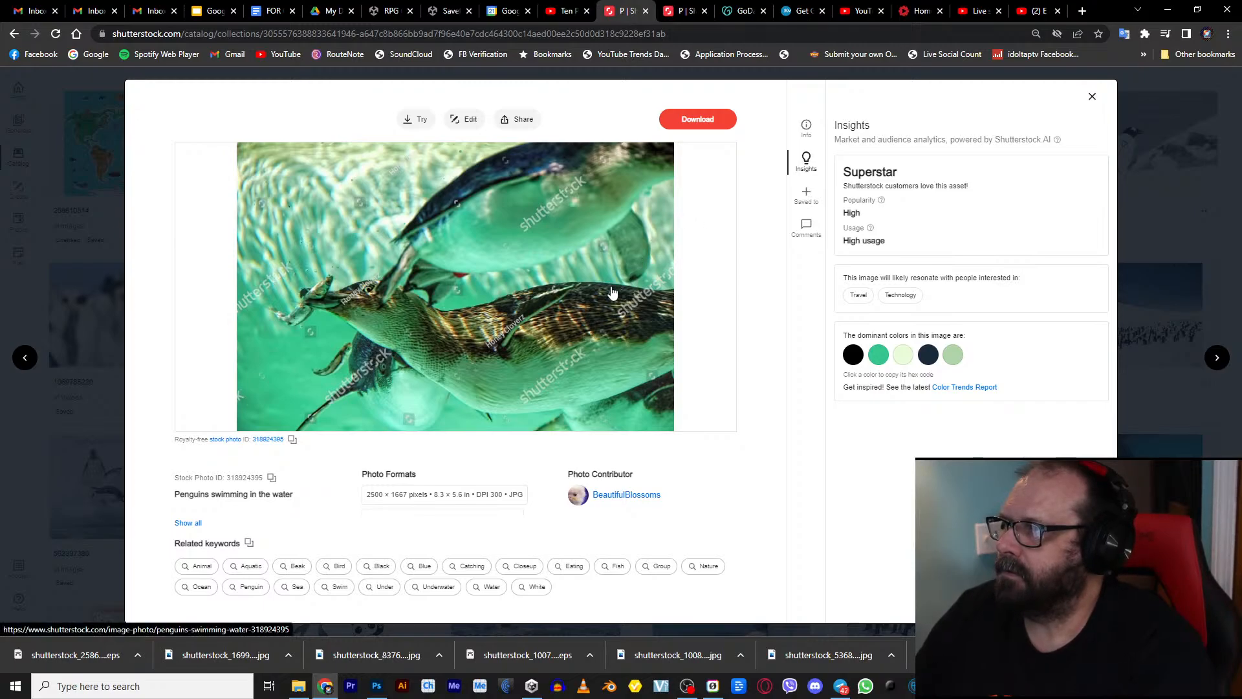
{"action": "left_click", "coordinate": [61, 198]}
{"action": "scroll", "coordinate": [272, 131], "scroll_direction": "up", "scroll_amount": 1}
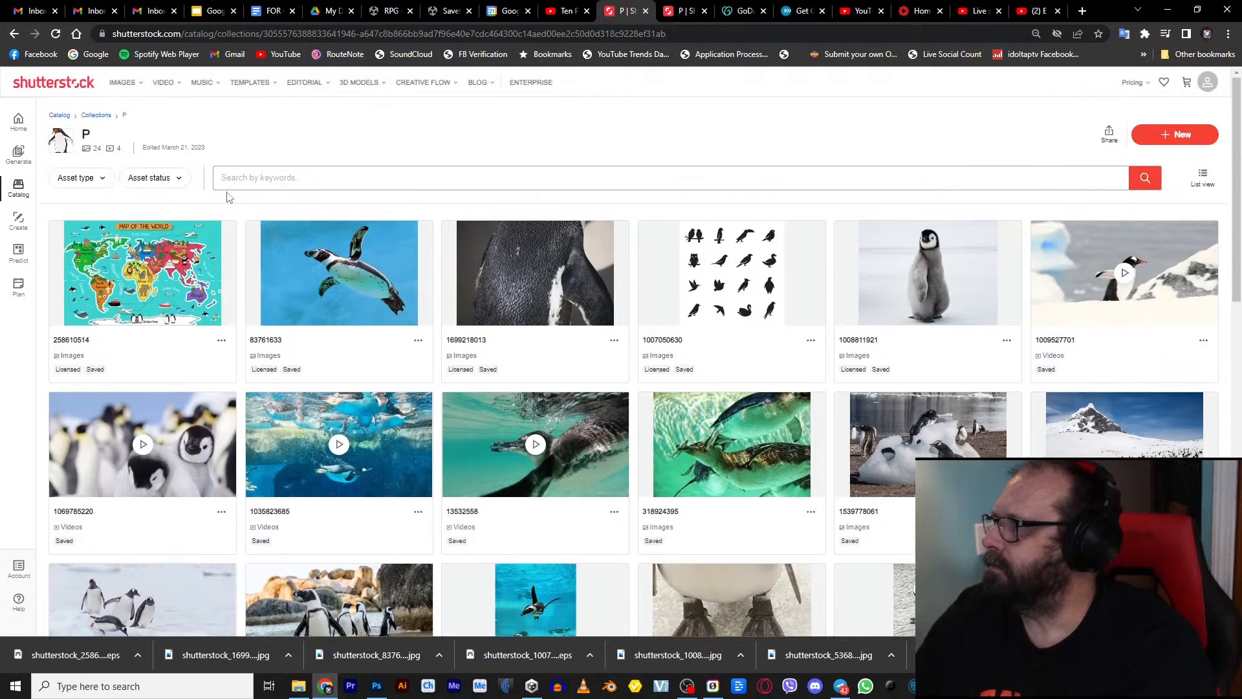
Step: Search Shutterstock images for "penguin fish"
{"action": "left_click", "coordinate": [123, 82]}
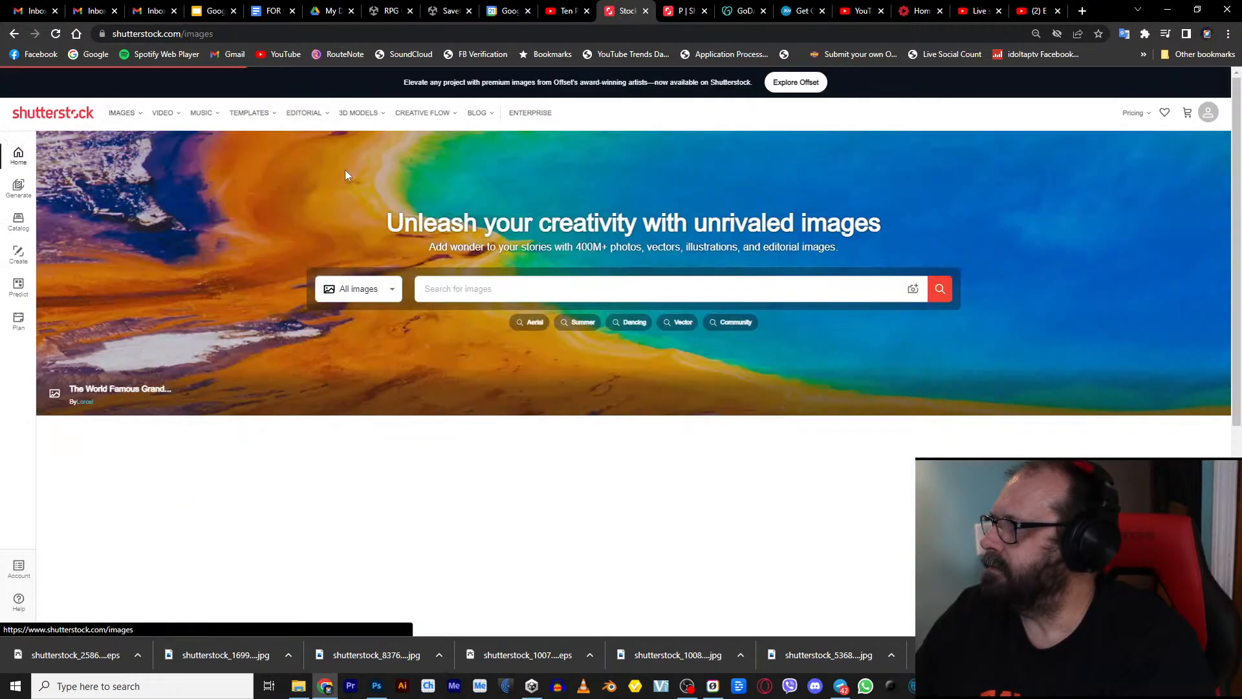
{"action": "left_click", "coordinate": [483, 293]}
{"action": "type", "text": "p"}
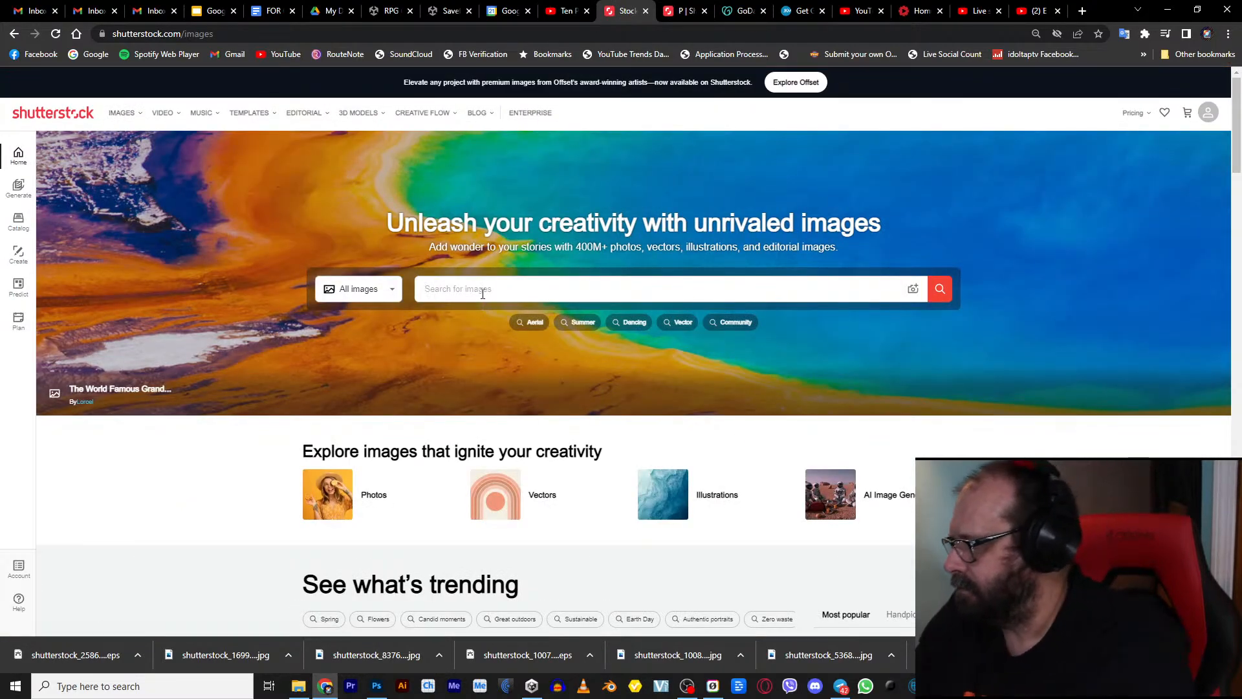
{"action": "type", "text": "enguin "}
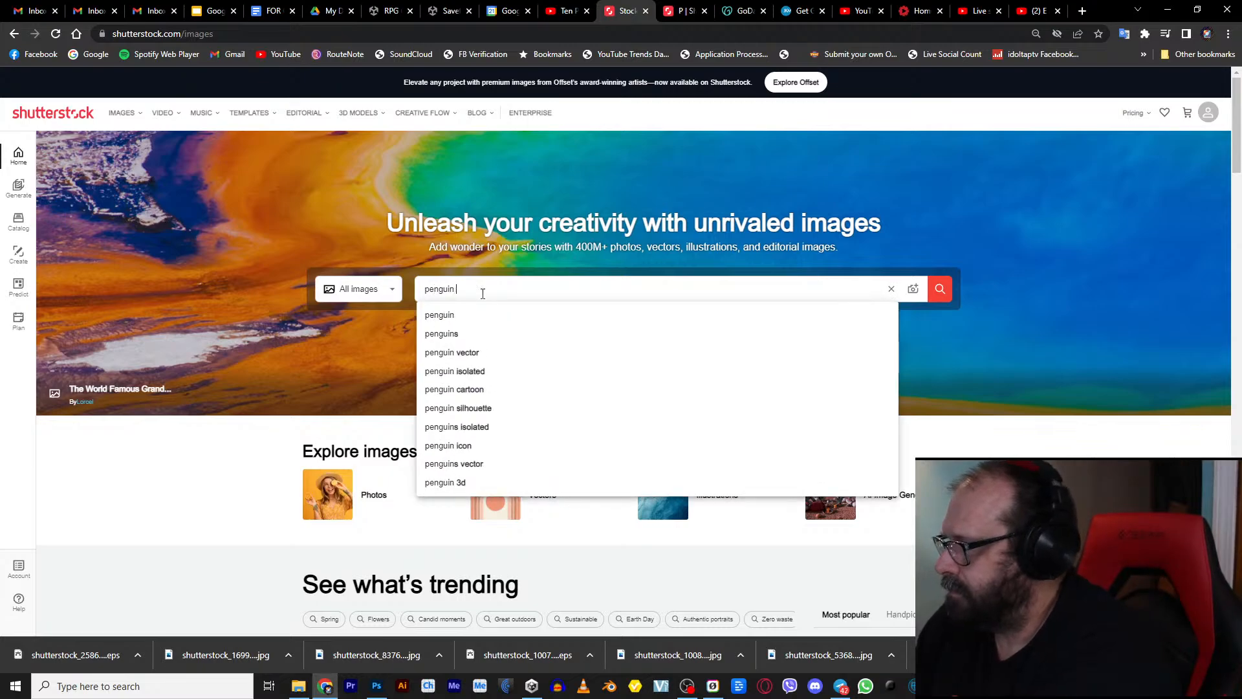
{"action": "type", "text": "fish"}
{"action": "key", "text": "Return"}
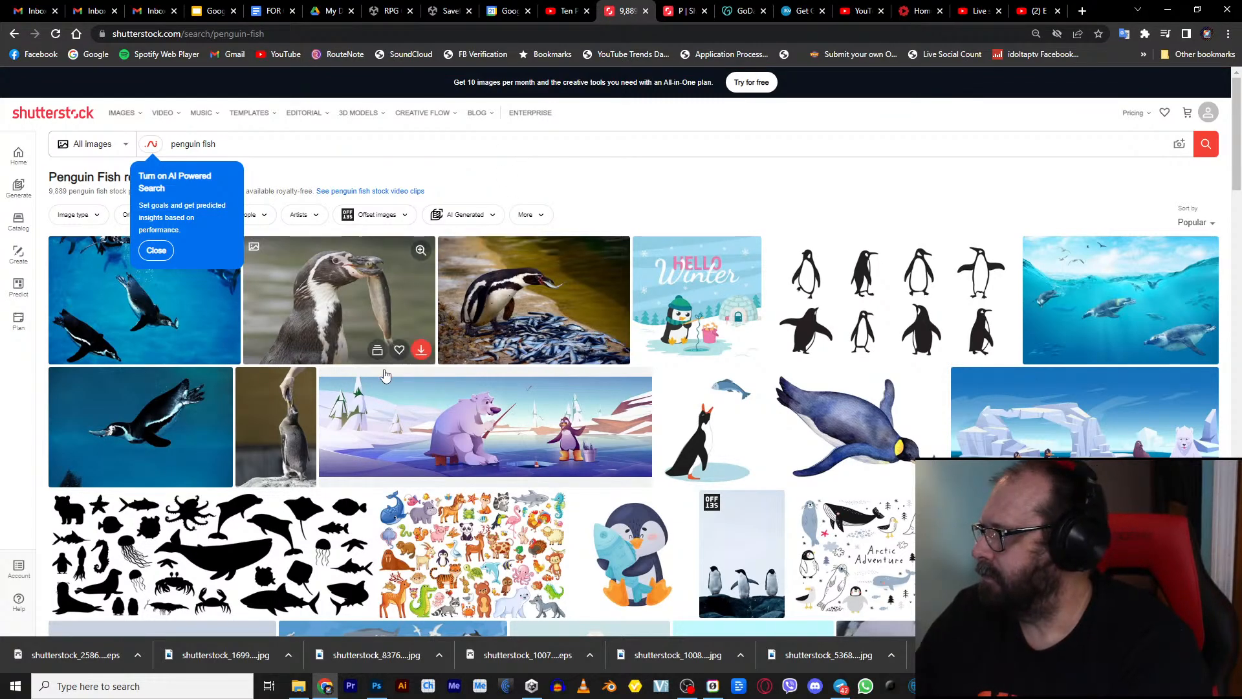
Step: Save the photo of the Humboldt penguin fishing underwater to the P collection and download it
{"action": "left_click", "coordinate": [148, 427]}
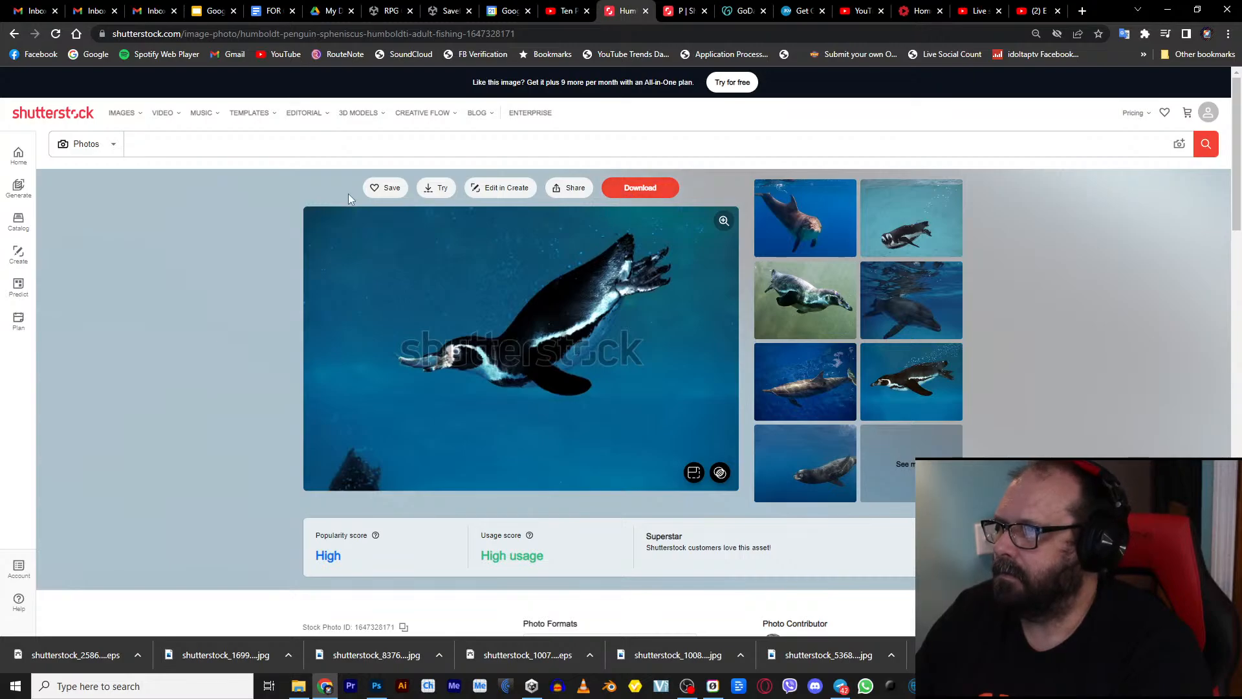
{"action": "left_click", "coordinate": [386, 188]}
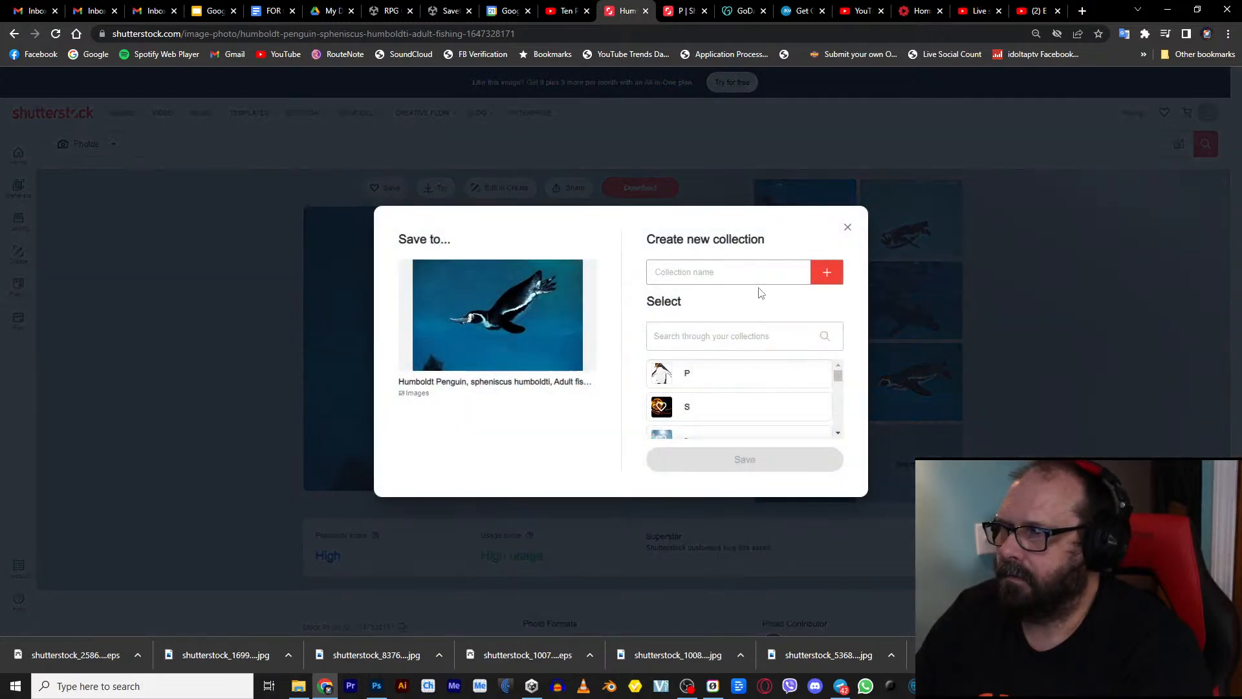
{"action": "left_click", "coordinate": [718, 381]}
{"action": "left_click", "coordinate": [745, 466]}
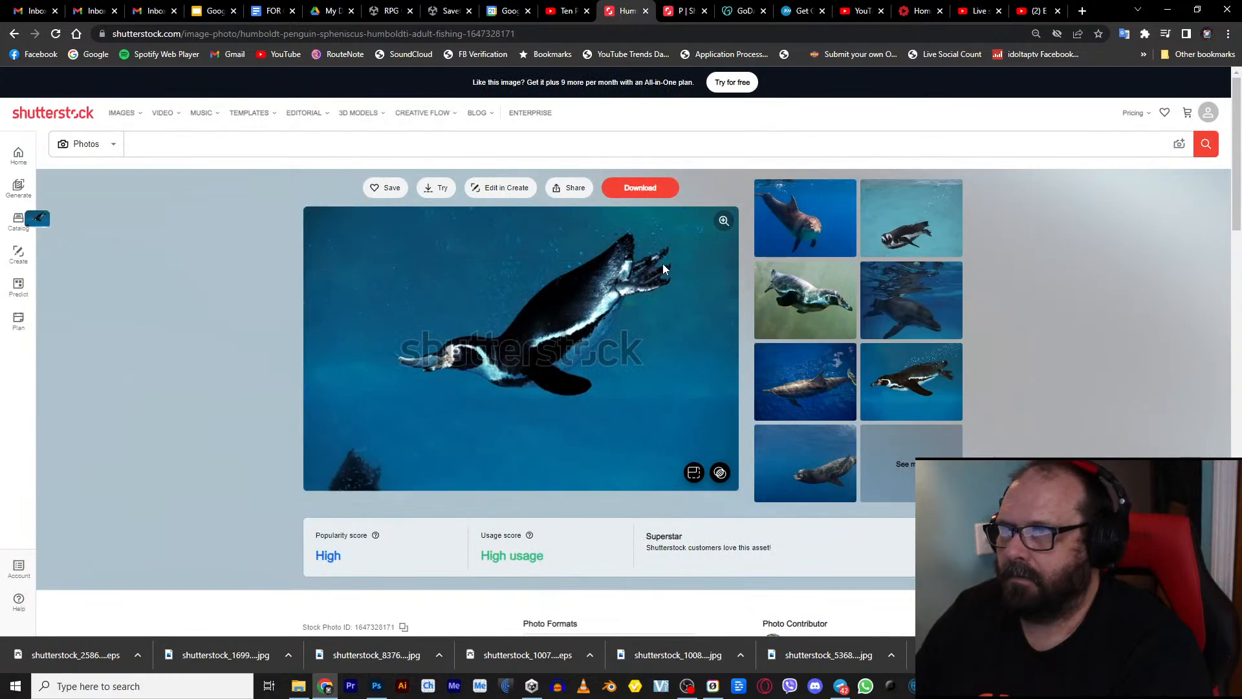
{"action": "left_click", "coordinate": [633, 186]}
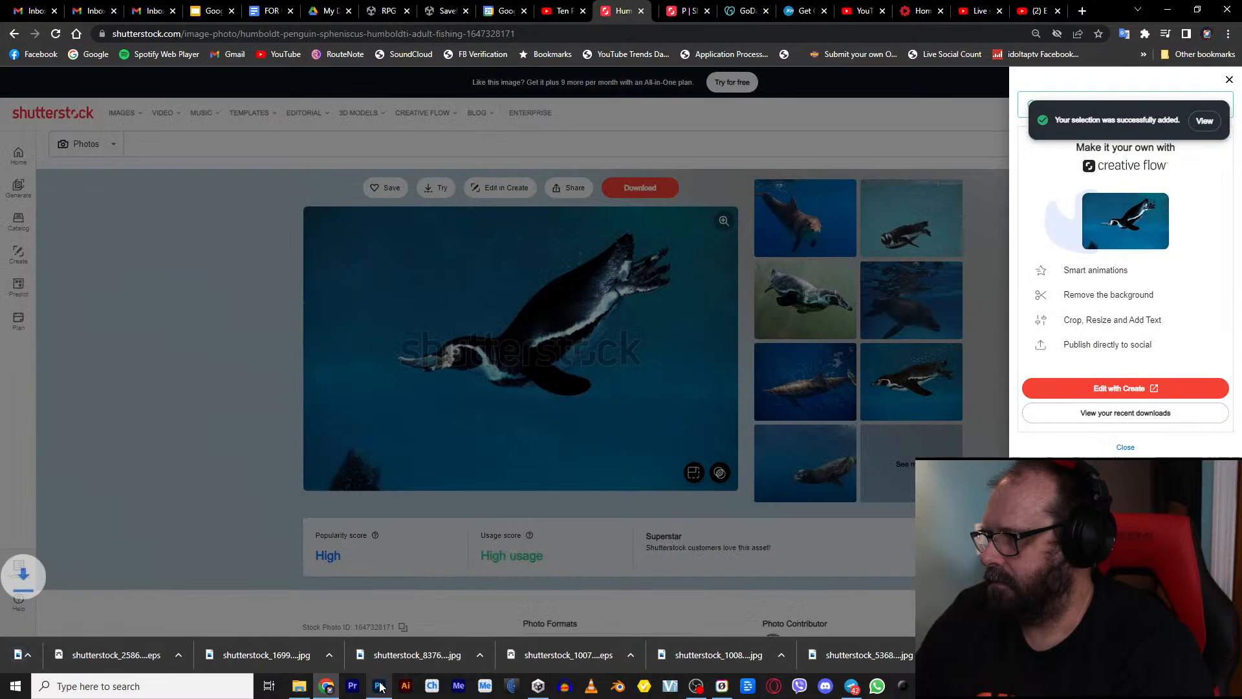
{"action": "left_click", "coordinate": [379, 685]}
{"action": "left_click", "coordinate": [326, 687]}
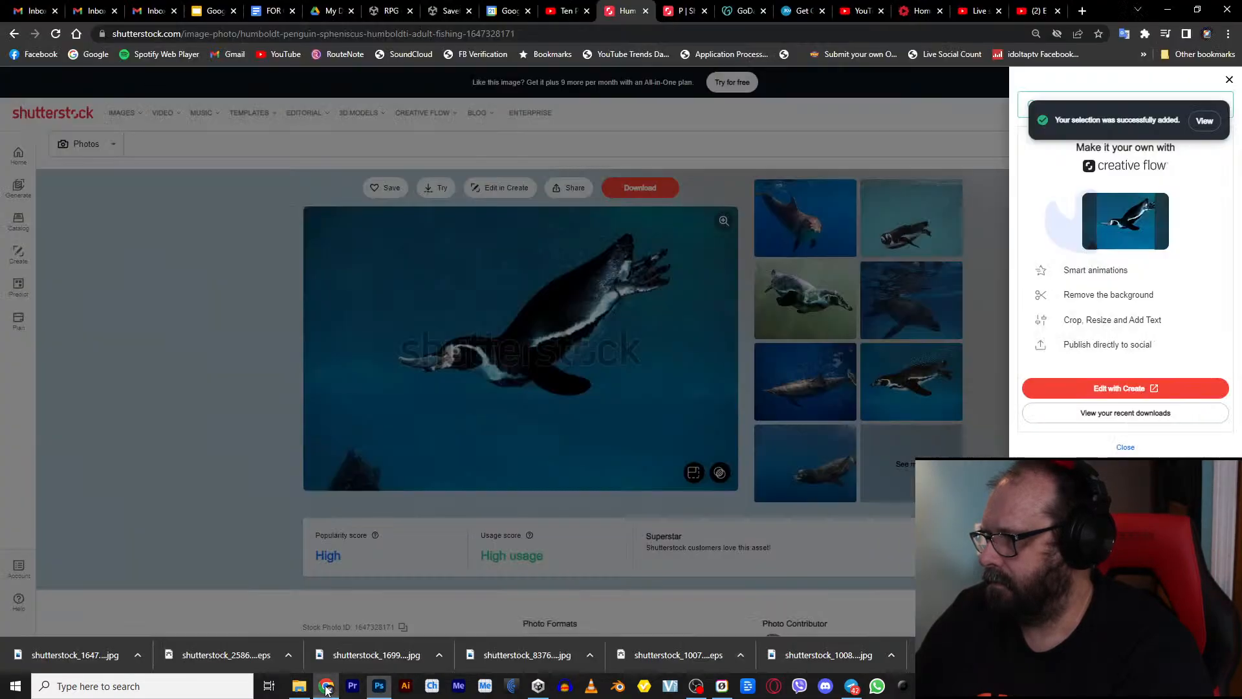
{"action": "left_click", "coordinate": [299, 686]}
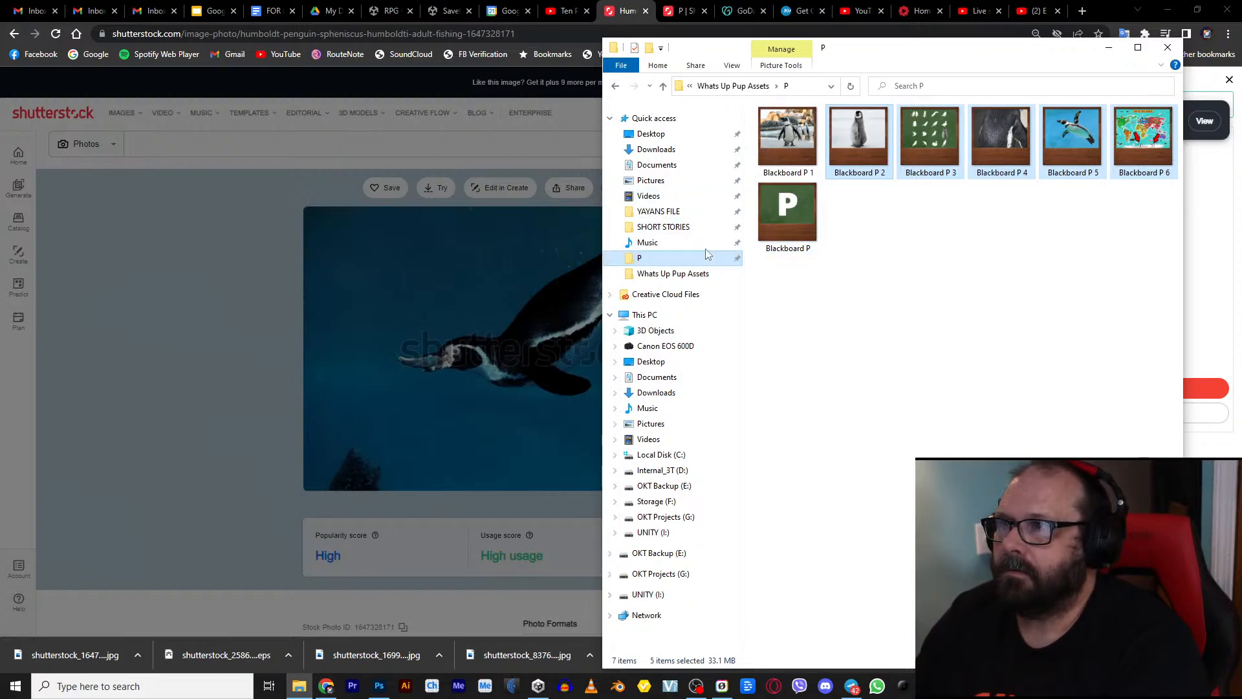
{"action": "left_click", "coordinate": [654, 149]}
{"action": "left_click", "coordinate": [799, 165]}
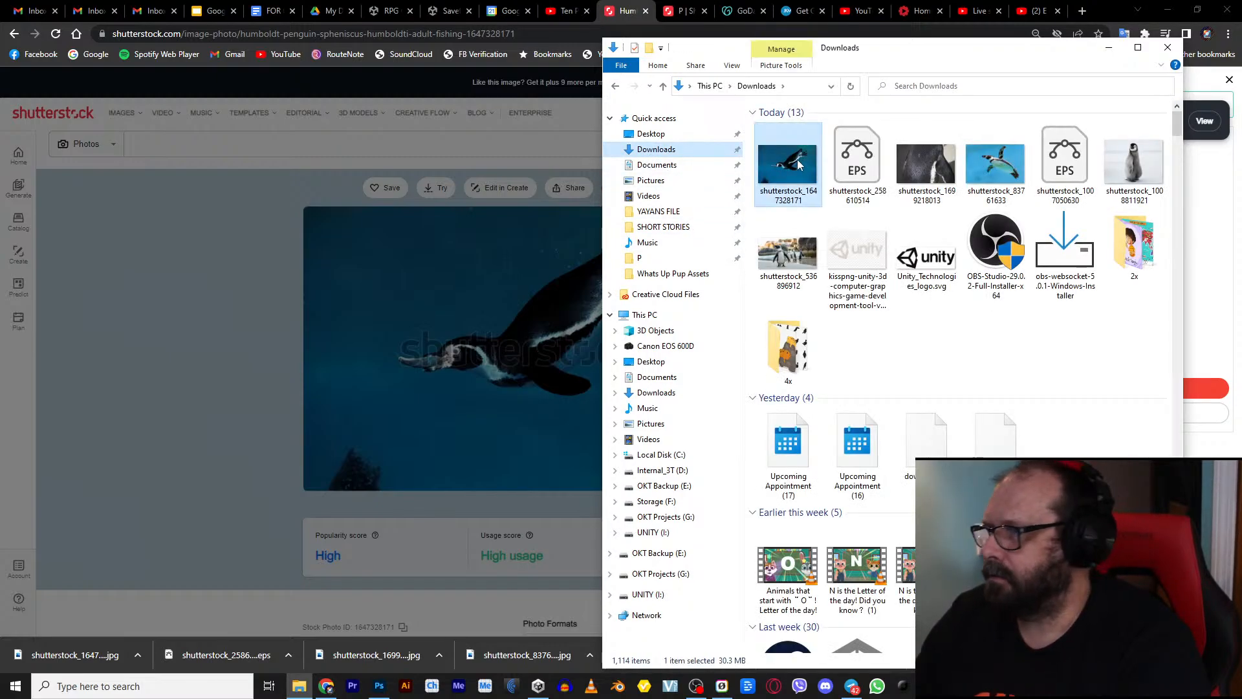
{"action": "left_click", "coordinate": [379, 685]}
{"action": "left_click", "coordinate": [301, 686]}
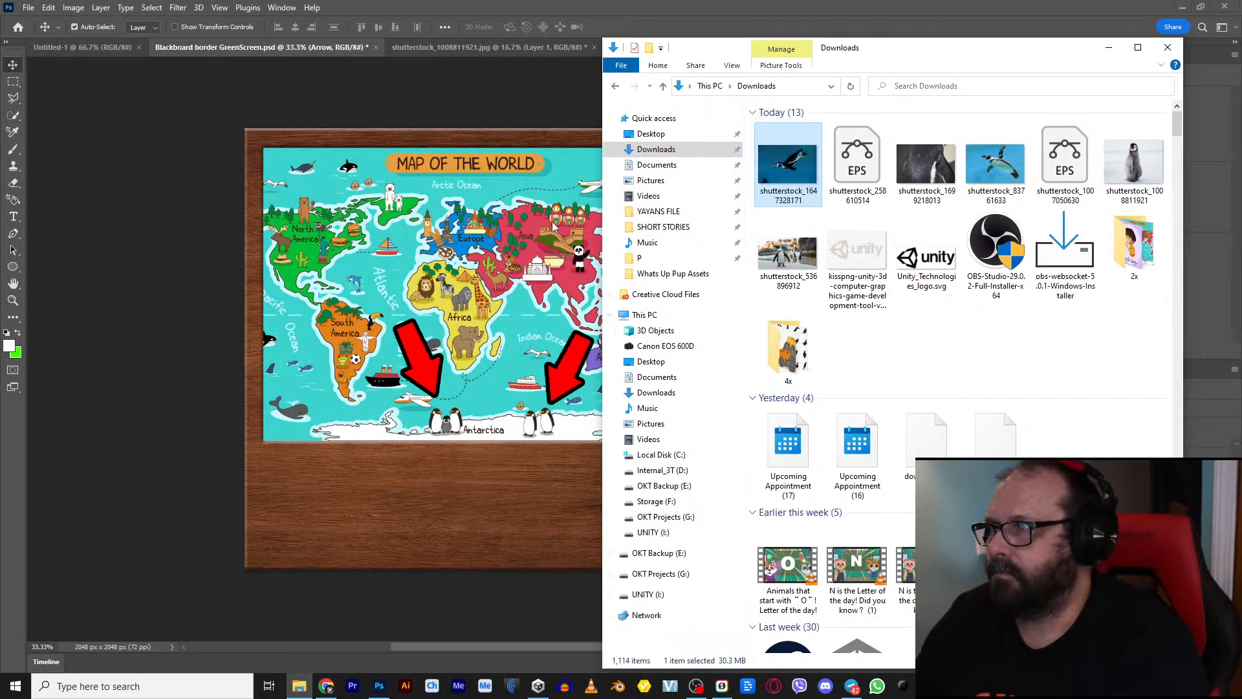
{"action": "left_click_drag", "start_coordinate": [553, 222], "coordinate": [363, 233]}
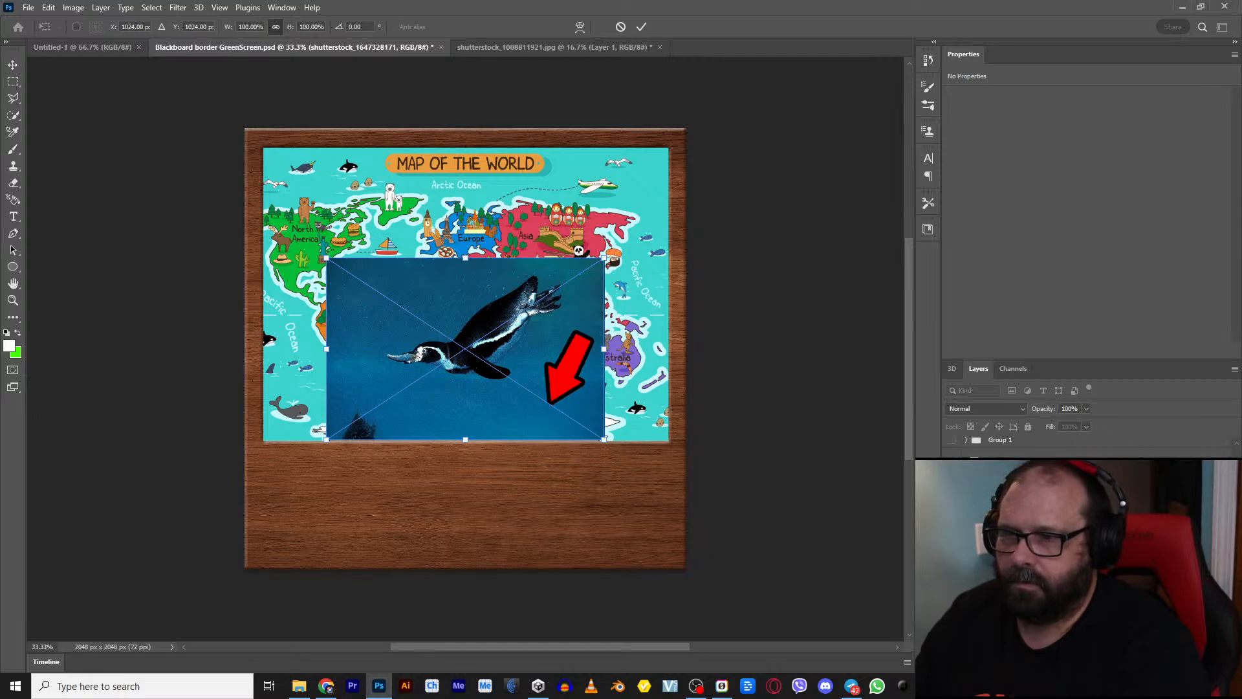
{"action": "key", "text": "Return"}
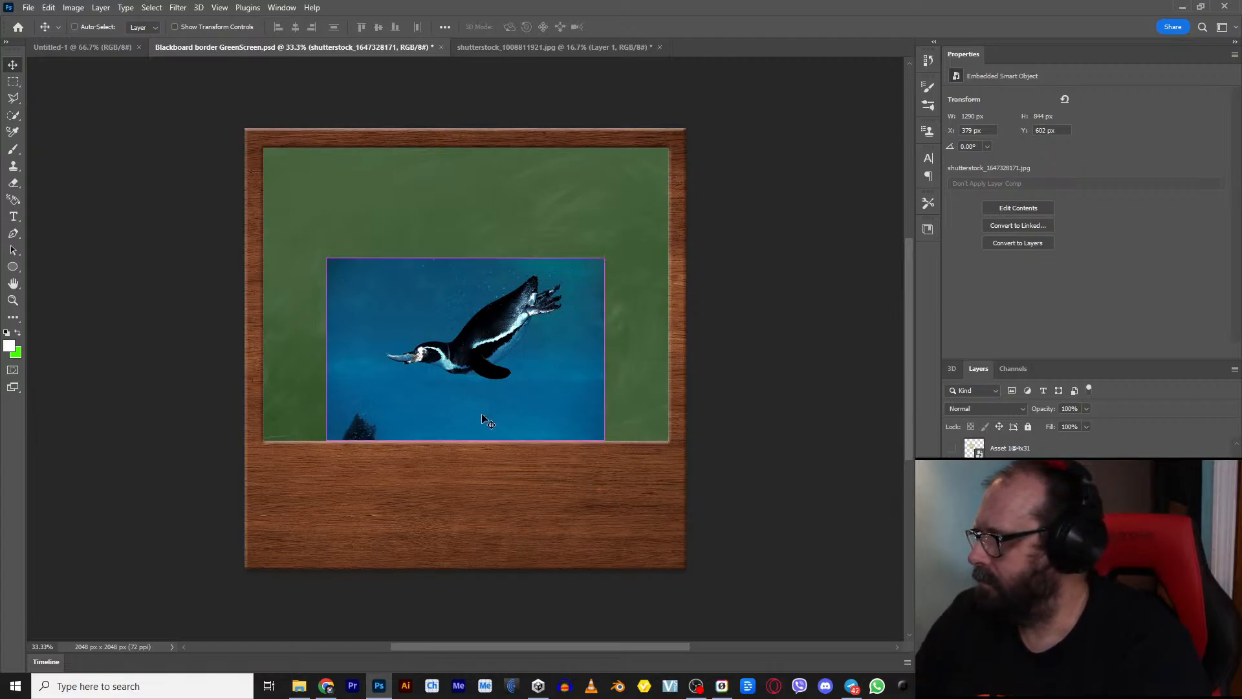
Step: Align the penguin image with the blackboard's upper-left corner and scale it to about 167% so it covers the green area
{"action": "key", "text": "ctrl+t"}
{"action": "left_click_drag", "start_coordinate": [491, 387], "coordinate": [418, 269]}
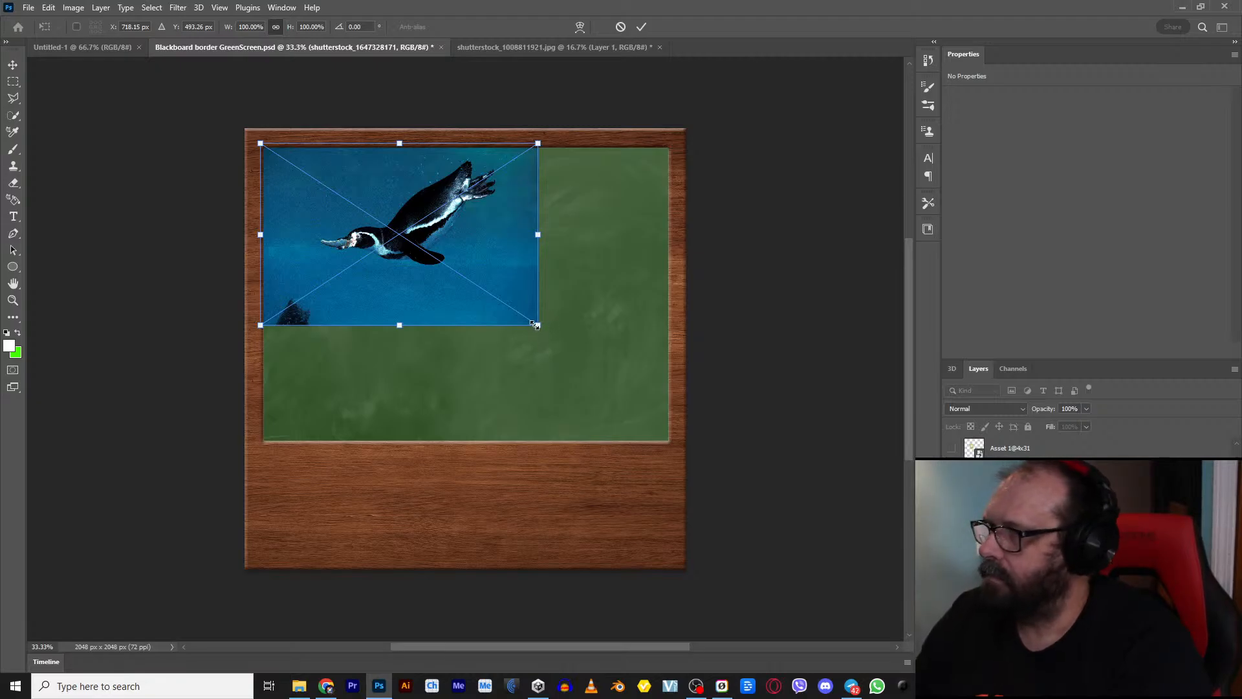
{"action": "left_click_drag", "start_coordinate": [536, 326], "coordinate": [705, 480]}
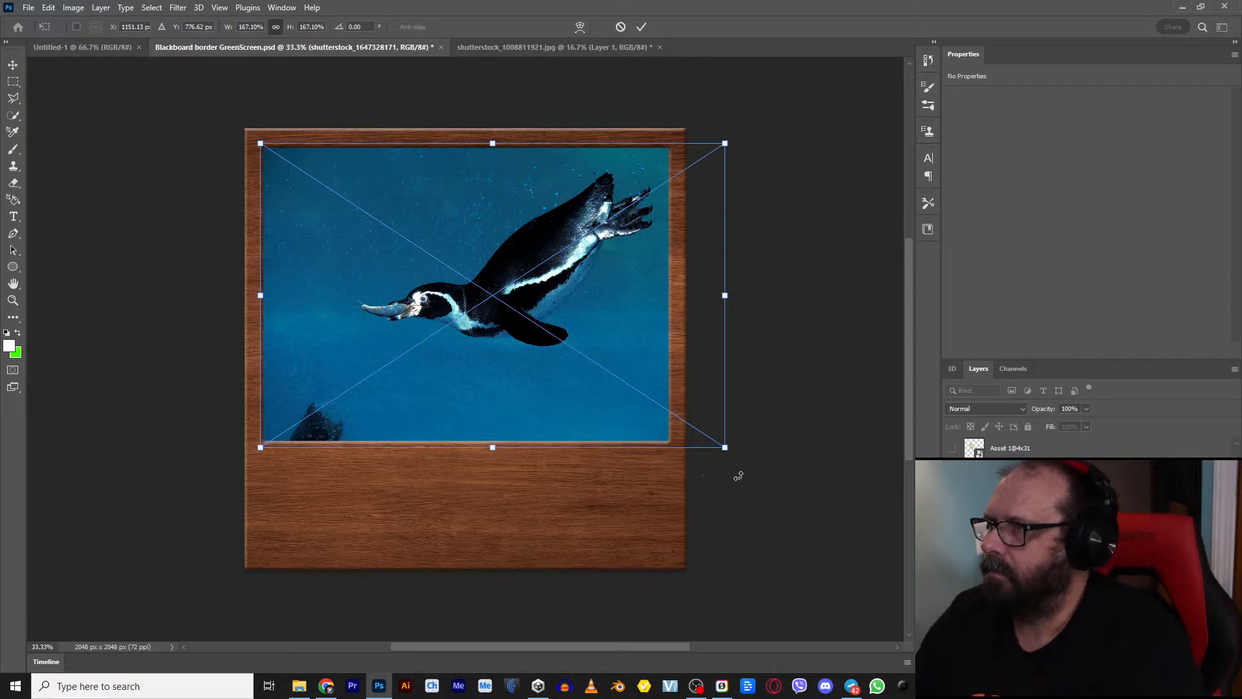
{"action": "key", "text": "Return"}
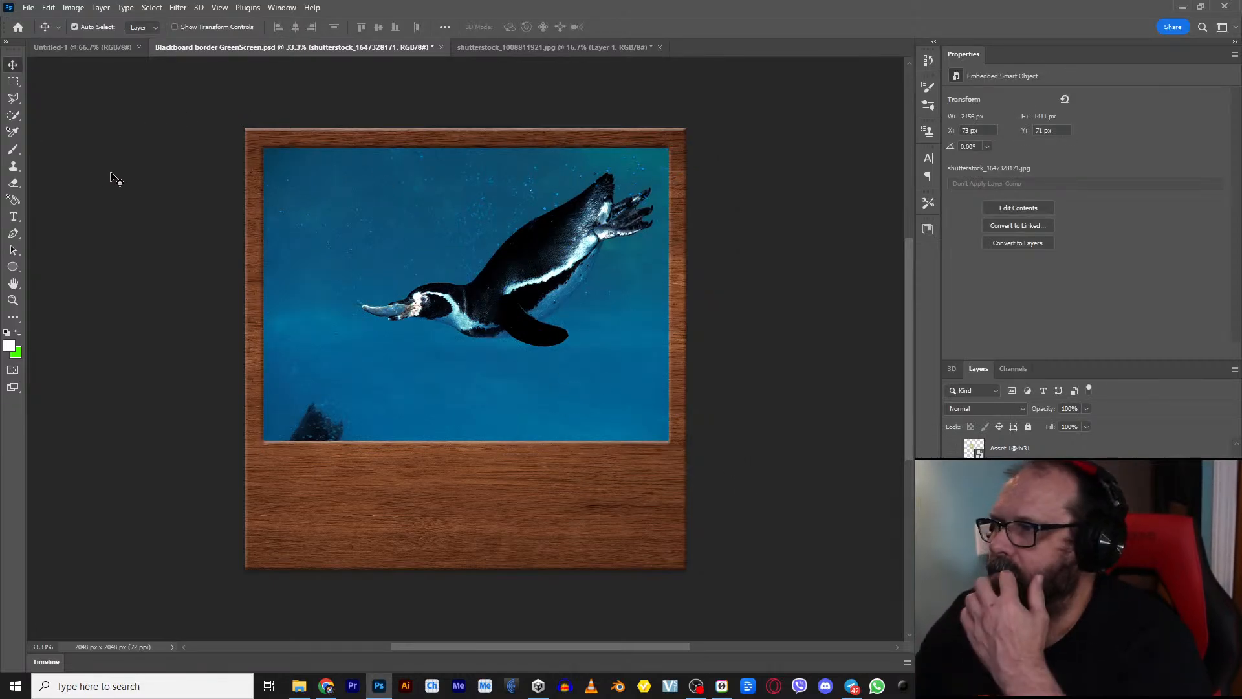
Step: Export the blackboard composition as a 2048 × 2048 px PNG named Blackboard P 7 in the P folder
{"action": "left_click", "coordinate": [29, 7]}
{"action": "mouse_move", "coordinate": [64, 232]}
{"action": "left_click", "coordinate": [214, 246]}
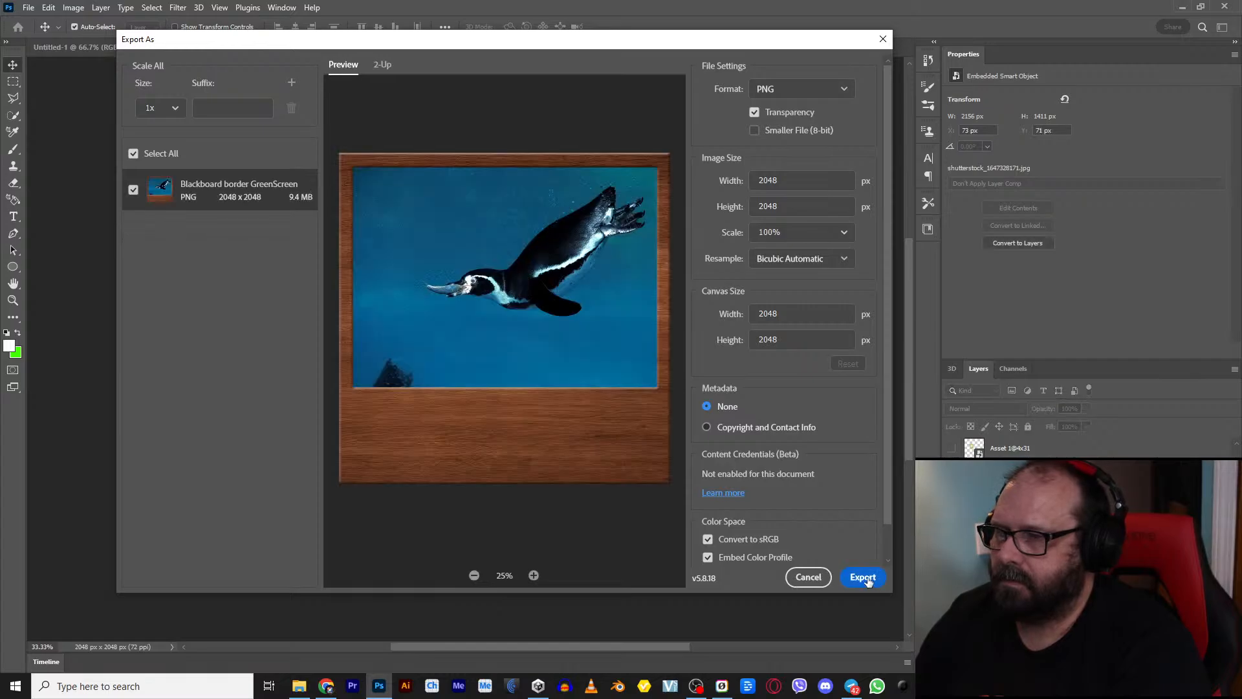
{"action": "left_click", "coordinate": [864, 577]}
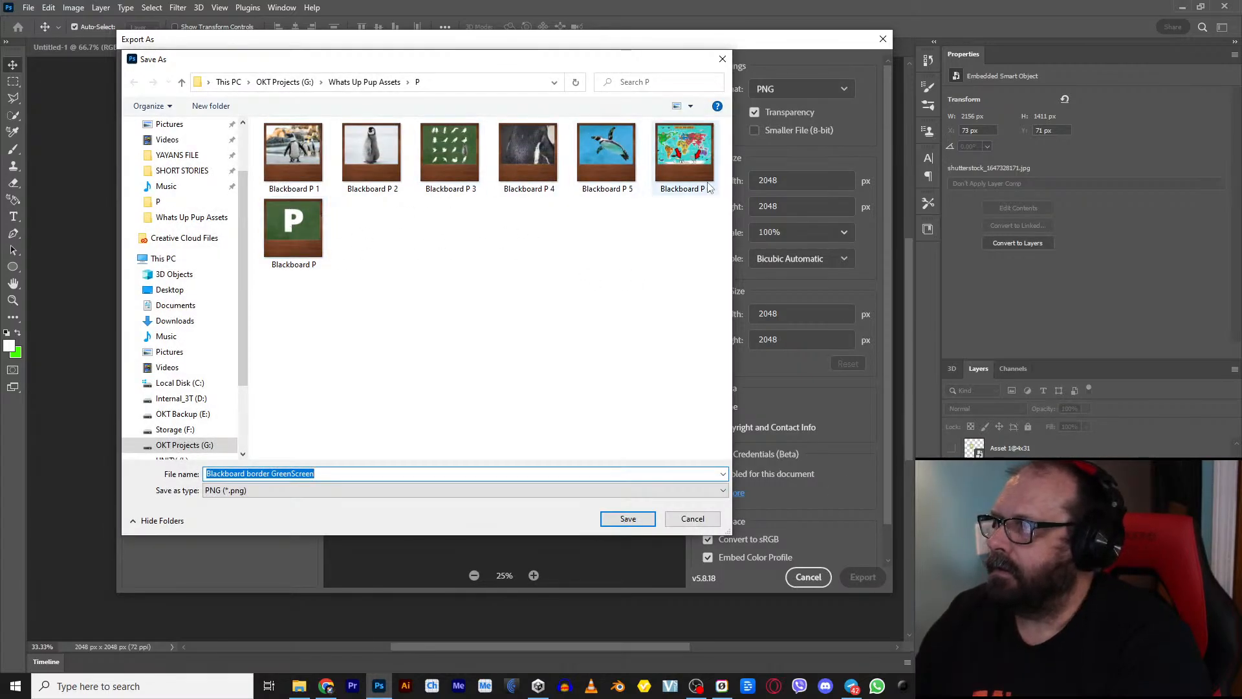
{"action": "left_click", "coordinate": [709, 188]}
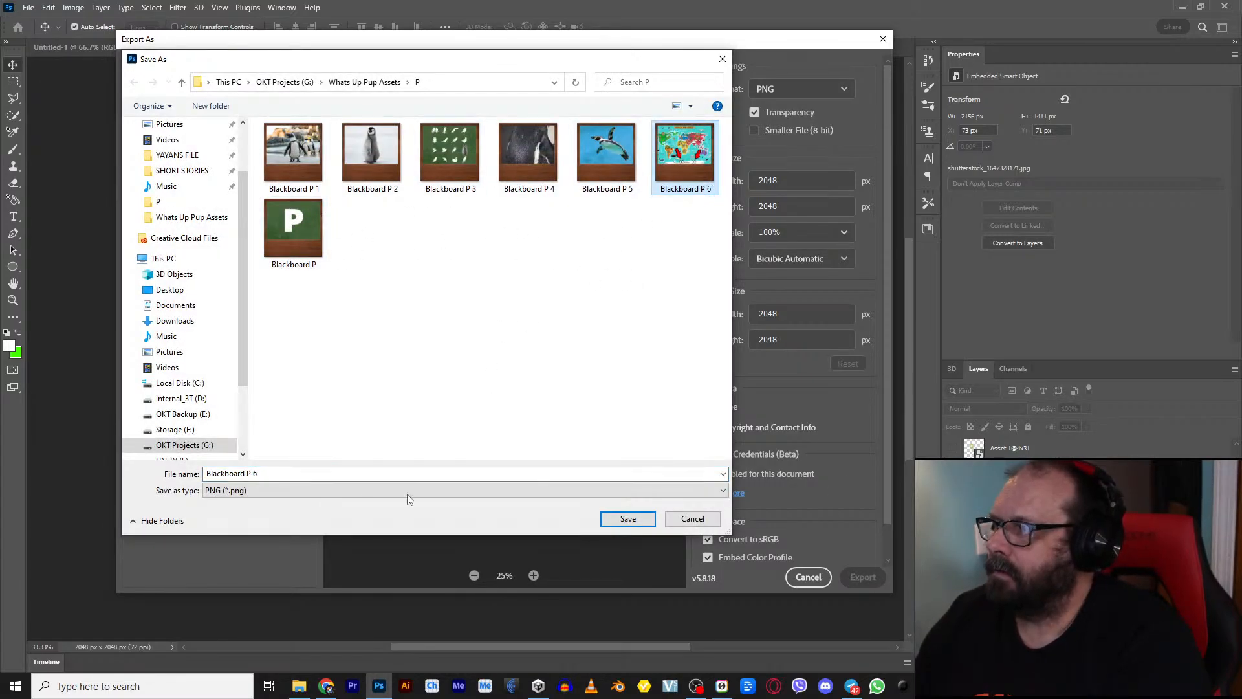
{"action": "left_click", "coordinate": [261, 474]}
{"action": "double_click", "coordinate": [263, 474]}
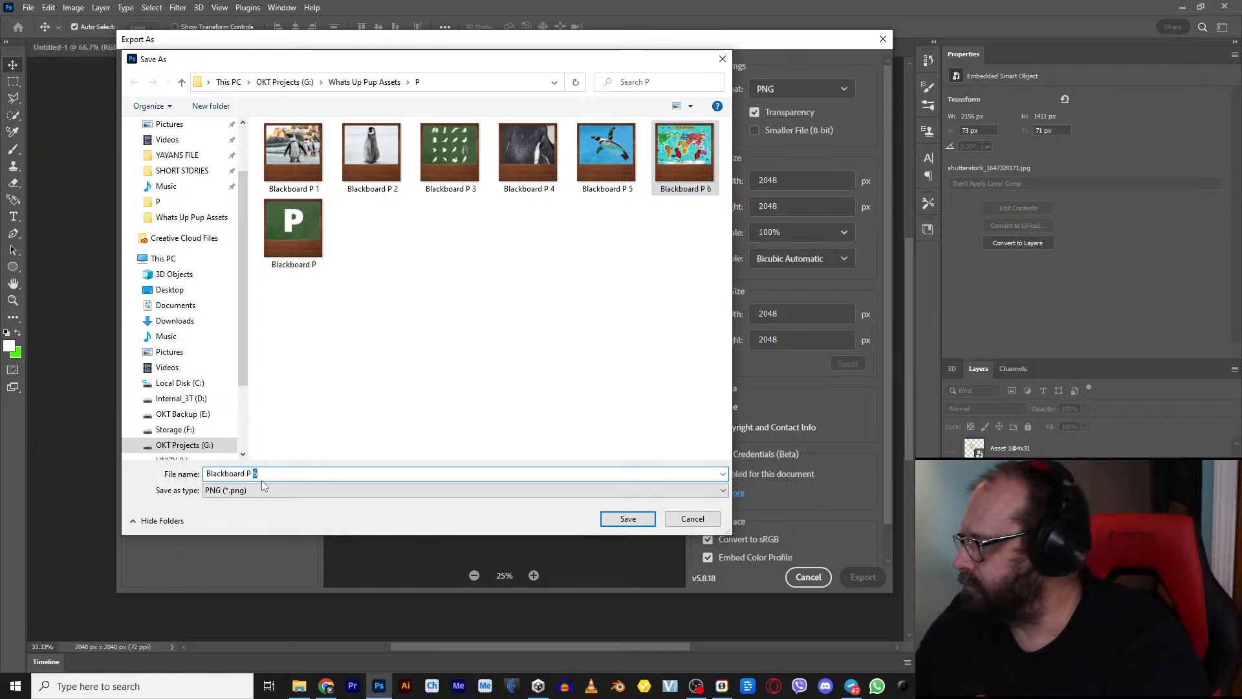
{"action": "type", "text": "7"}
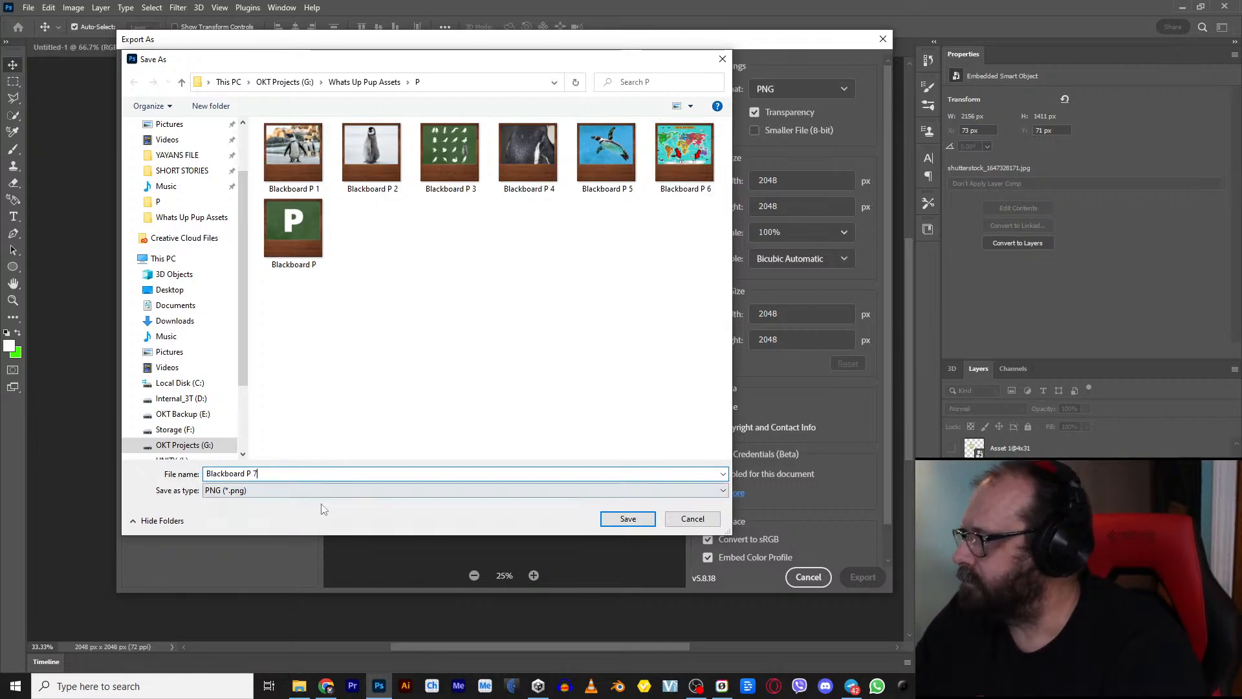
{"action": "left_click", "coordinate": [627, 519]}
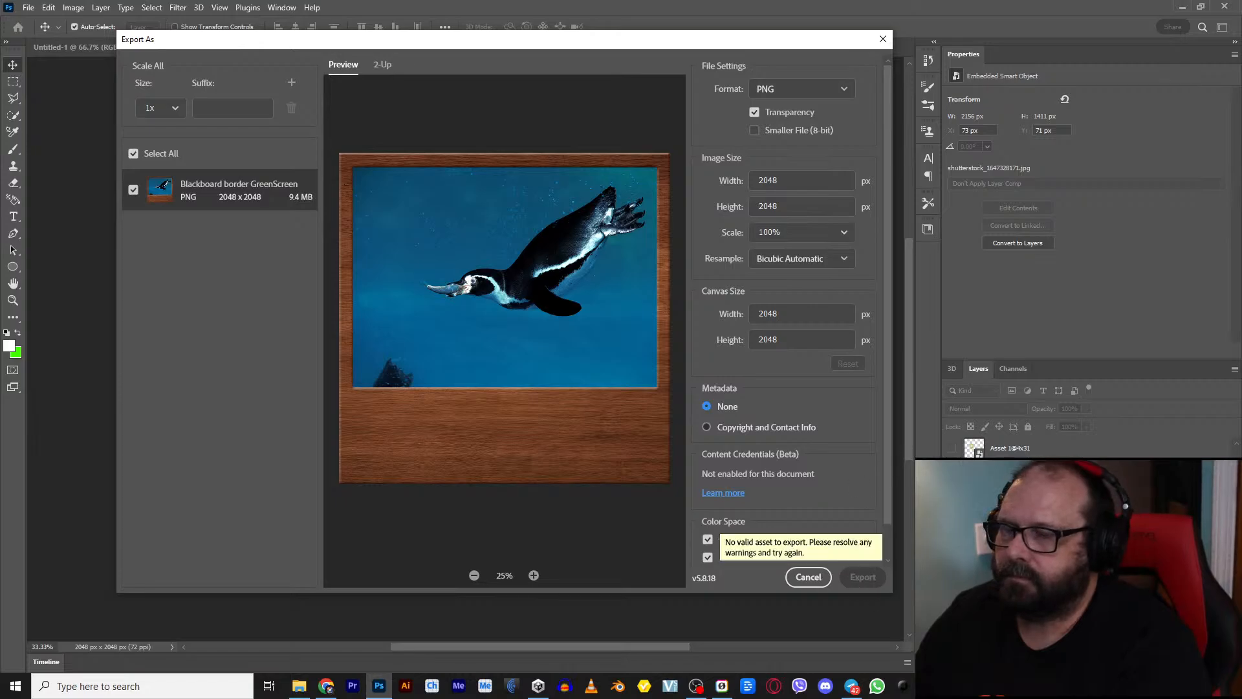
Step: Switch to Unity and import Blackboard P 7 from the Whats Up Pup Assets P folder into the project's P folder
{"action": "key", "text": "alt+Tab"}
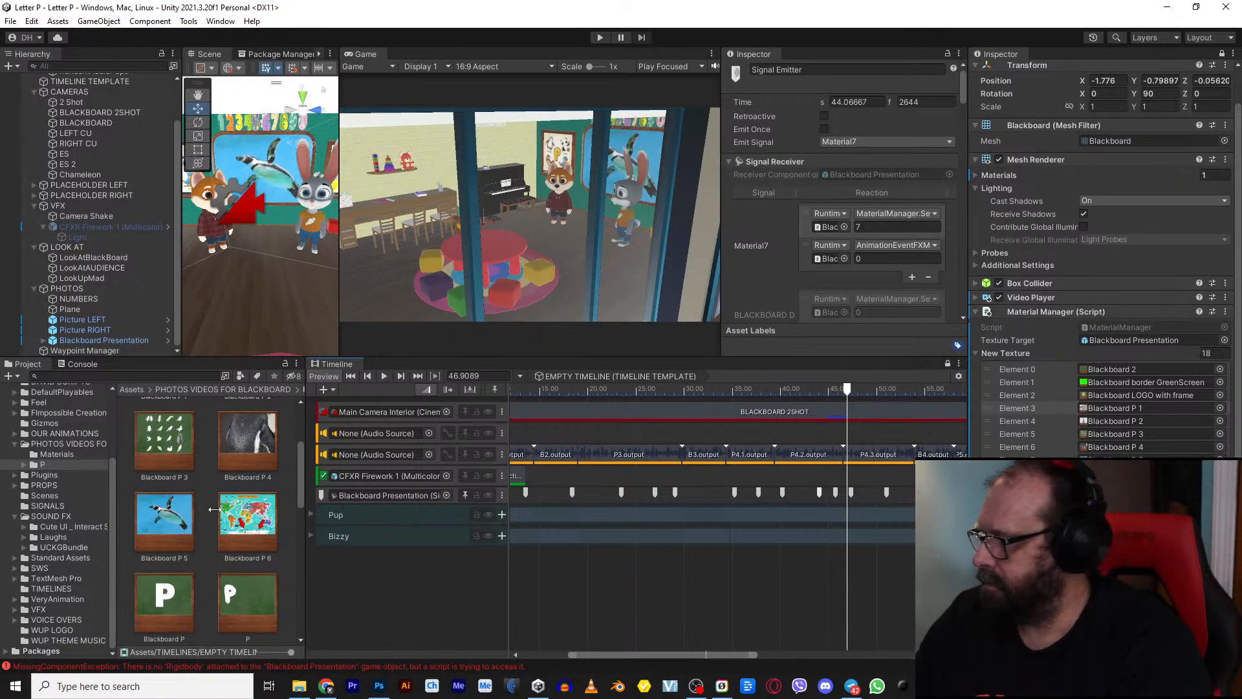
{"action": "left_click", "coordinate": [299, 685]}
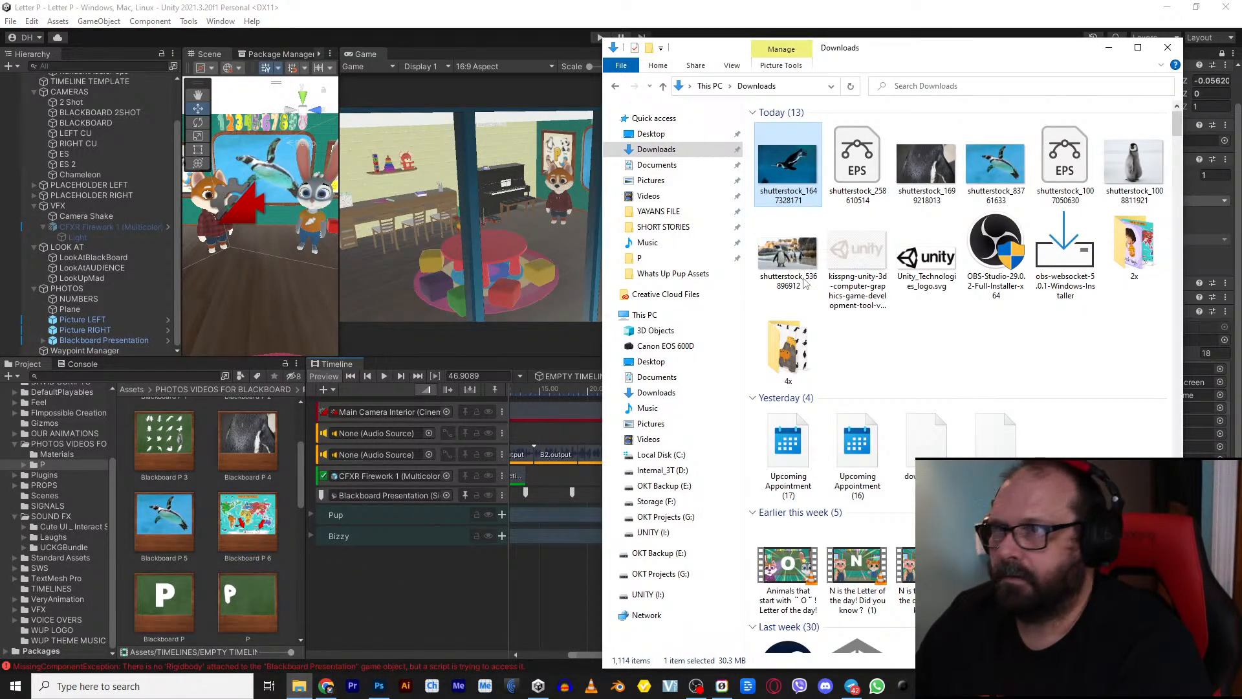
{"action": "left_click", "coordinate": [647, 258]}
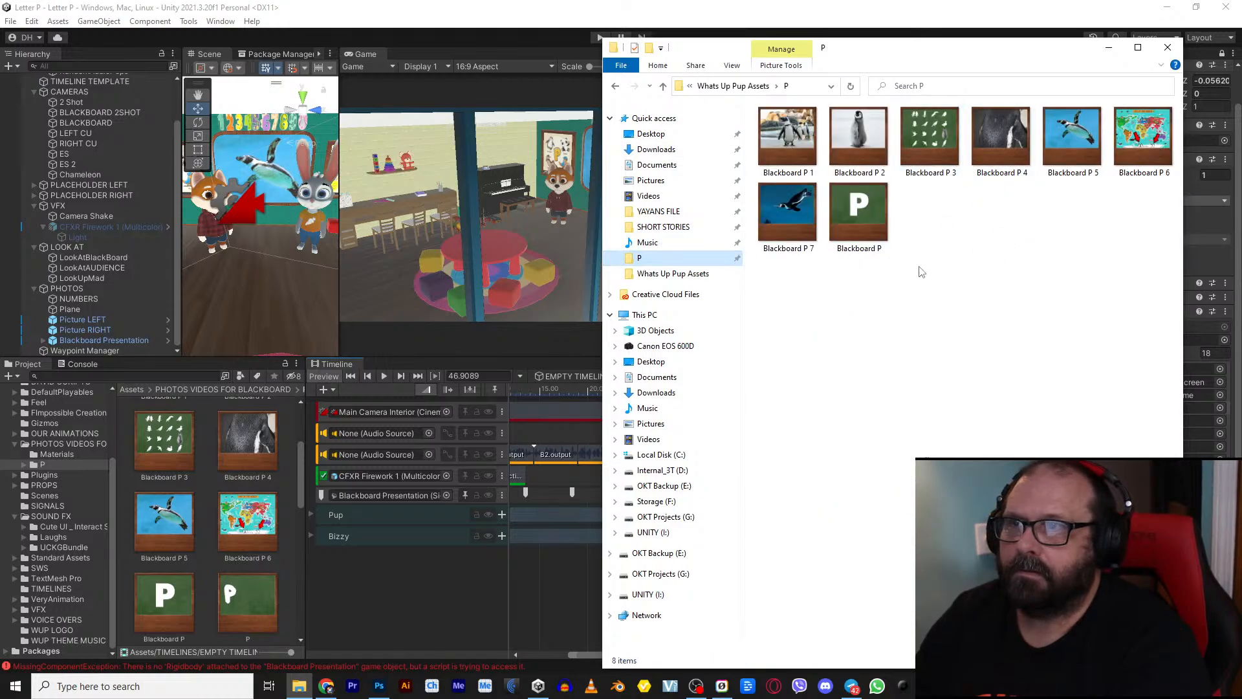
{"action": "left_click", "coordinate": [789, 230]}
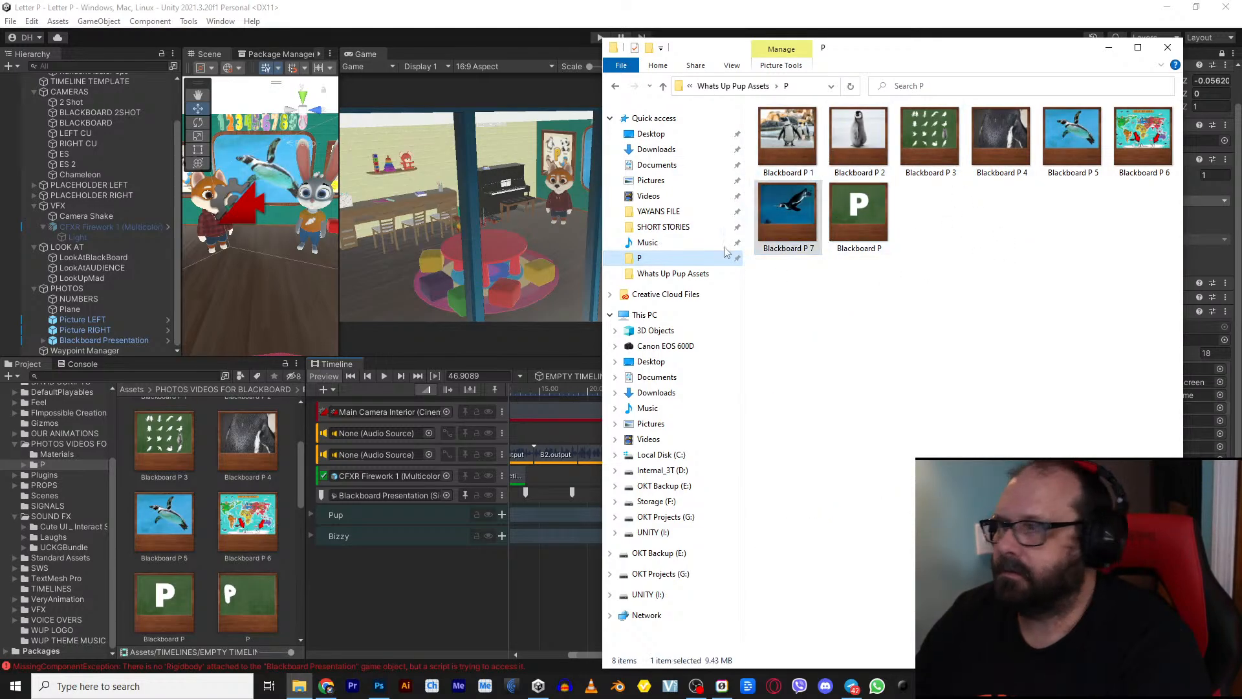
{"action": "left_click_drag", "start_coordinate": [726, 253], "coordinate": [208, 518]}
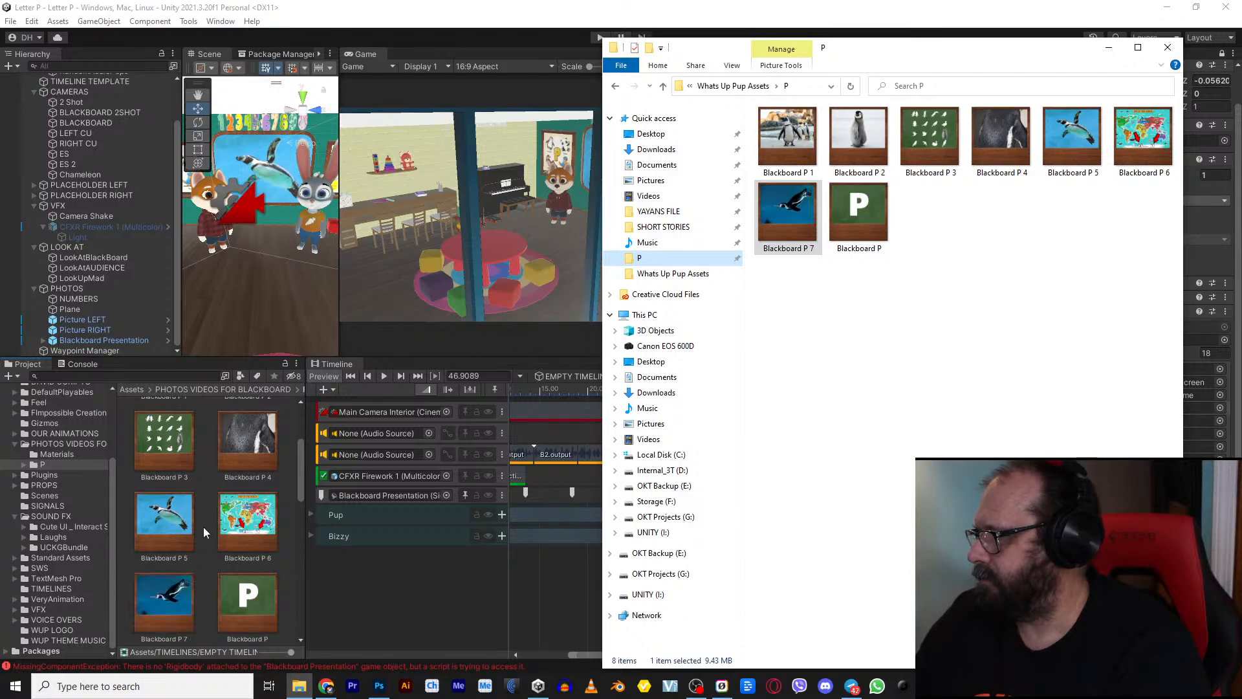
Step: Select the Blackboard Presentation object and move the timeline playhead to about 45.48 s
{"action": "left_click", "coordinate": [97, 341]}
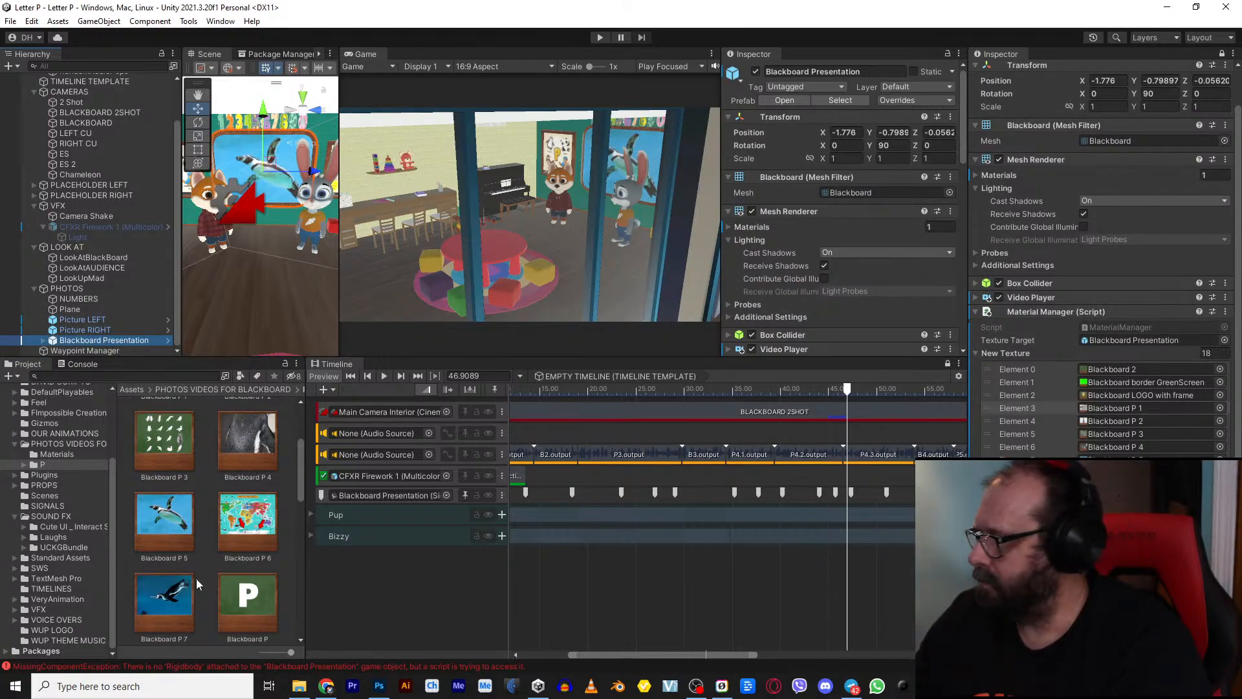
{"action": "scroll", "coordinate": [162, 598], "scroll_direction": "down", "scroll_amount": 1}
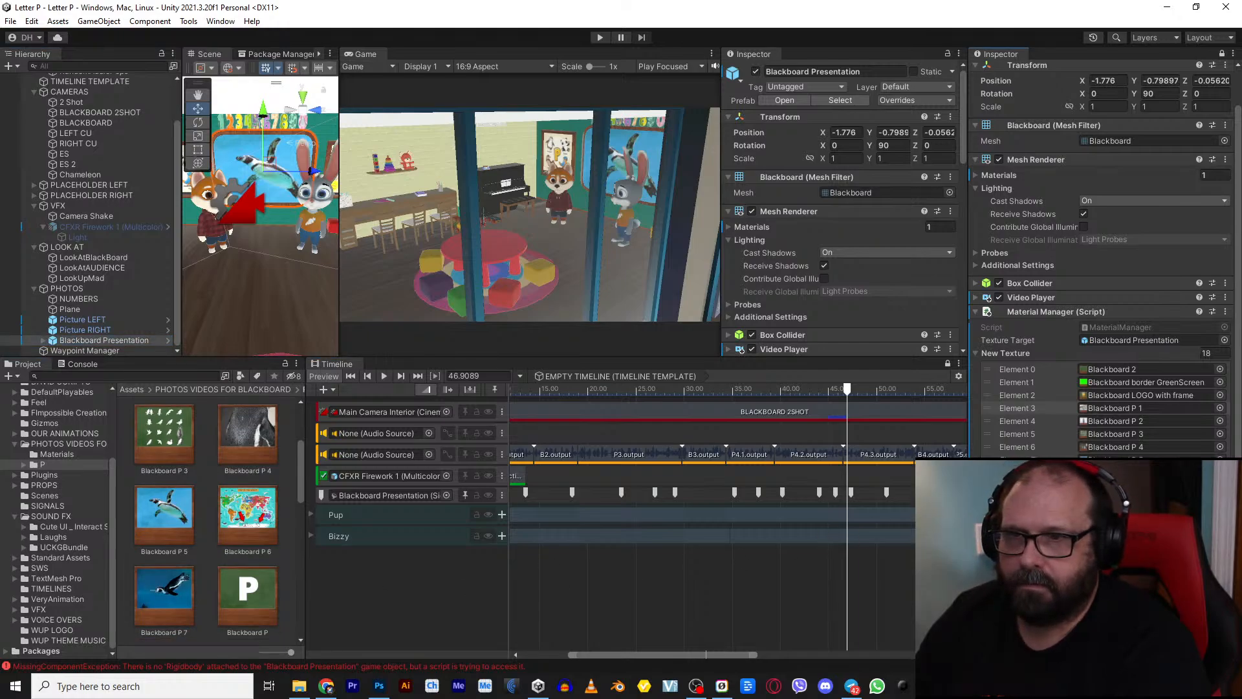
{"action": "left_click", "coordinate": [834, 392]}
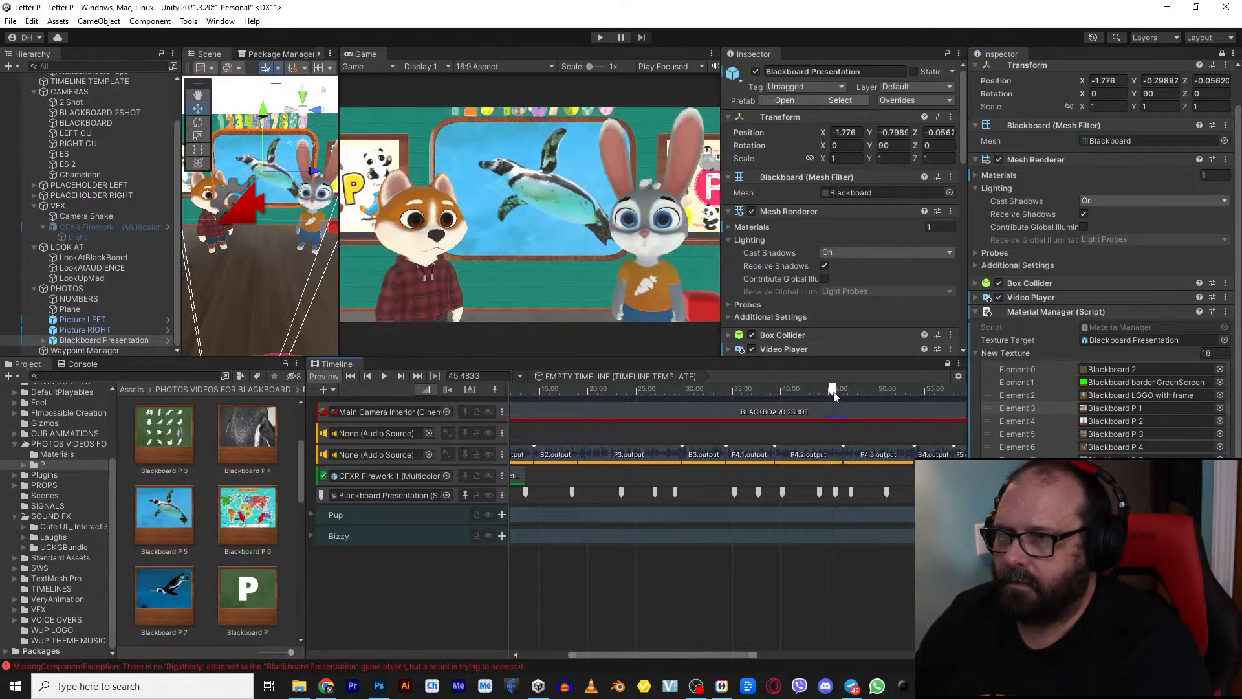
Step: Play the timeline from about 43 to 48 s and inspect the Material9 and Material10 signal emitters on the Blackboard Presentation track
{"action": "key", "text": "space"}
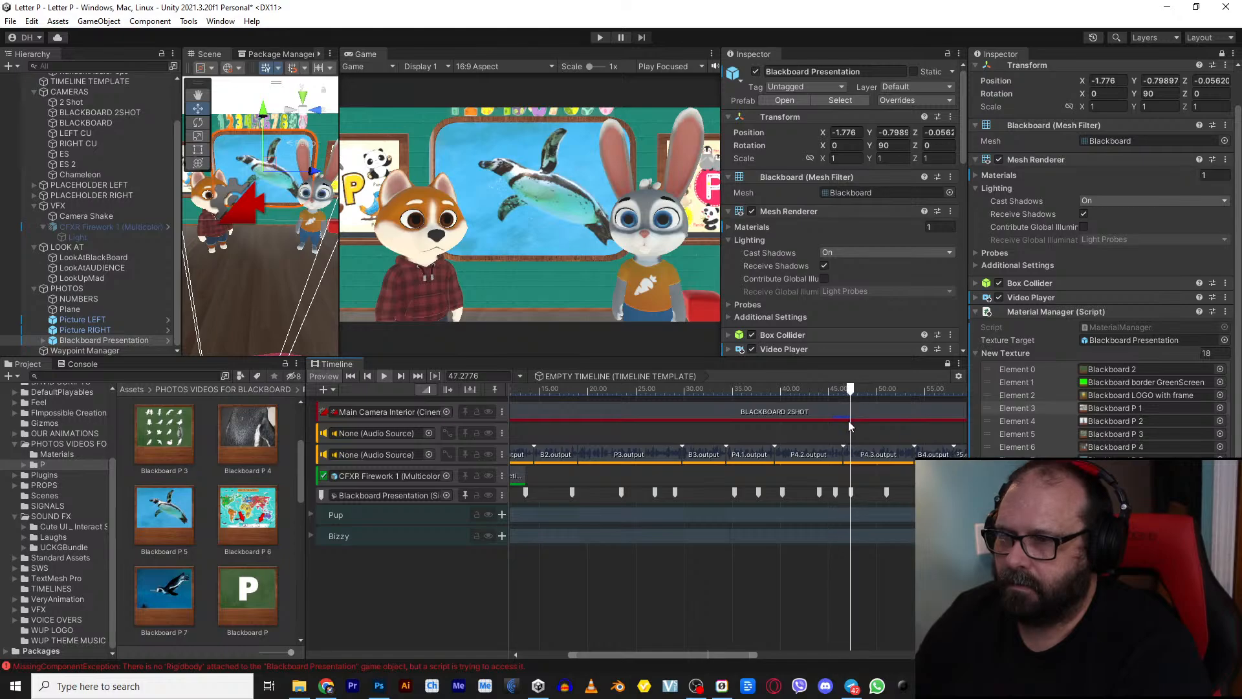
{"action": "left_click", "coordinate": [813, 395]}
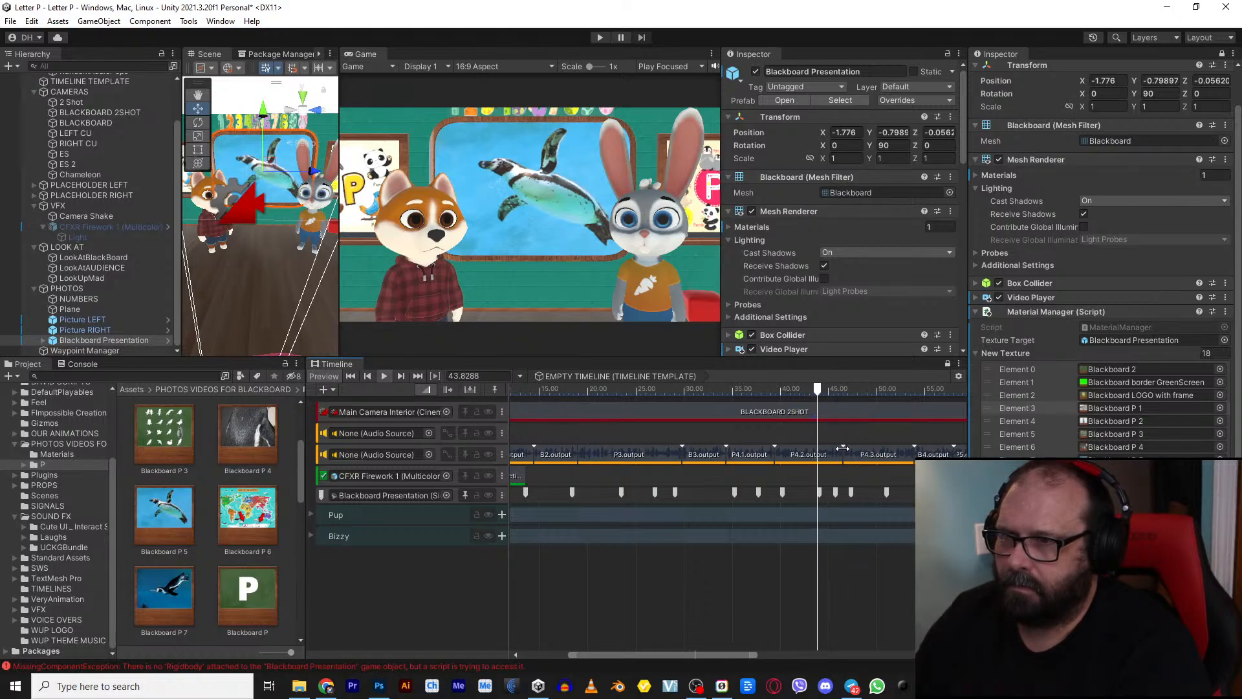
{"action": "left_click", "coordinate": [834, 495]}
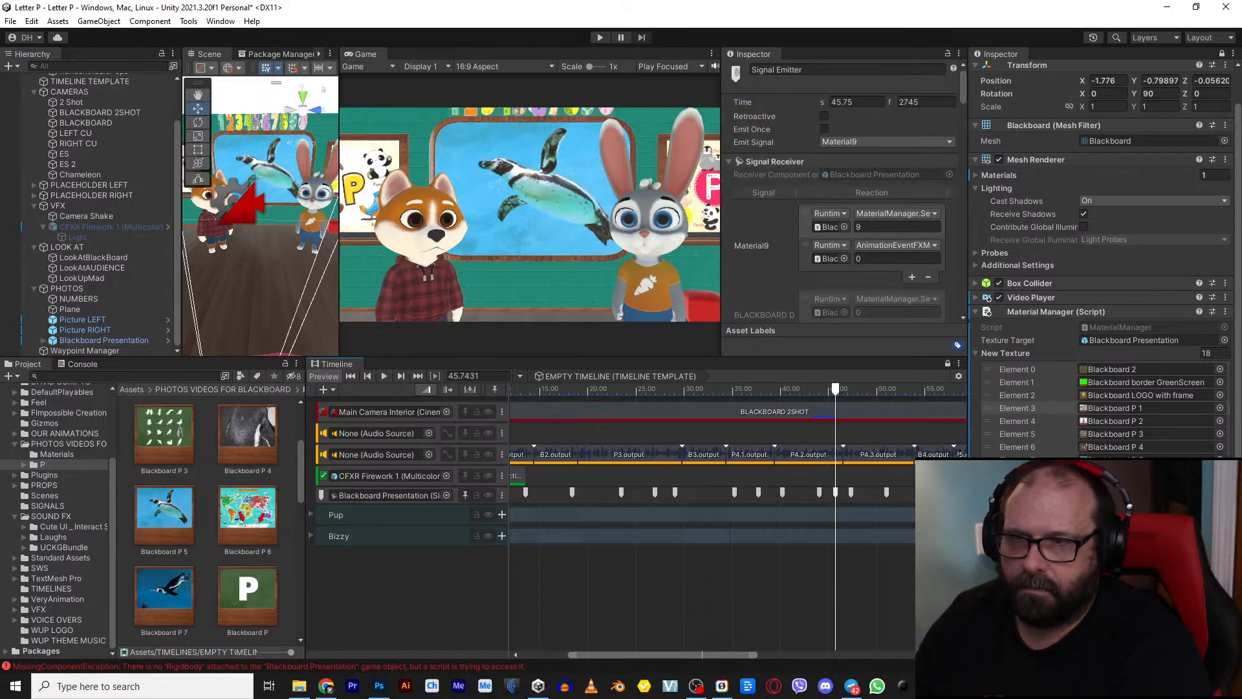
{"action": "key", "text": "space"}
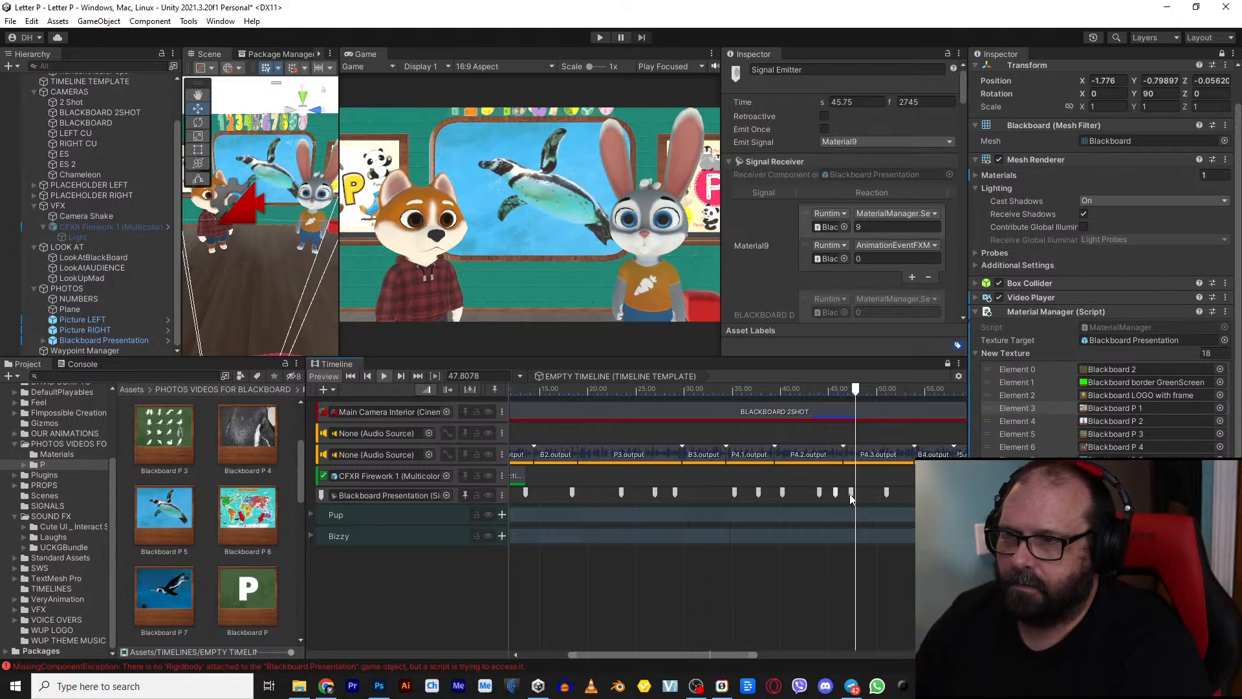
{"action": "left_click", "coordinate": [851, 495]}
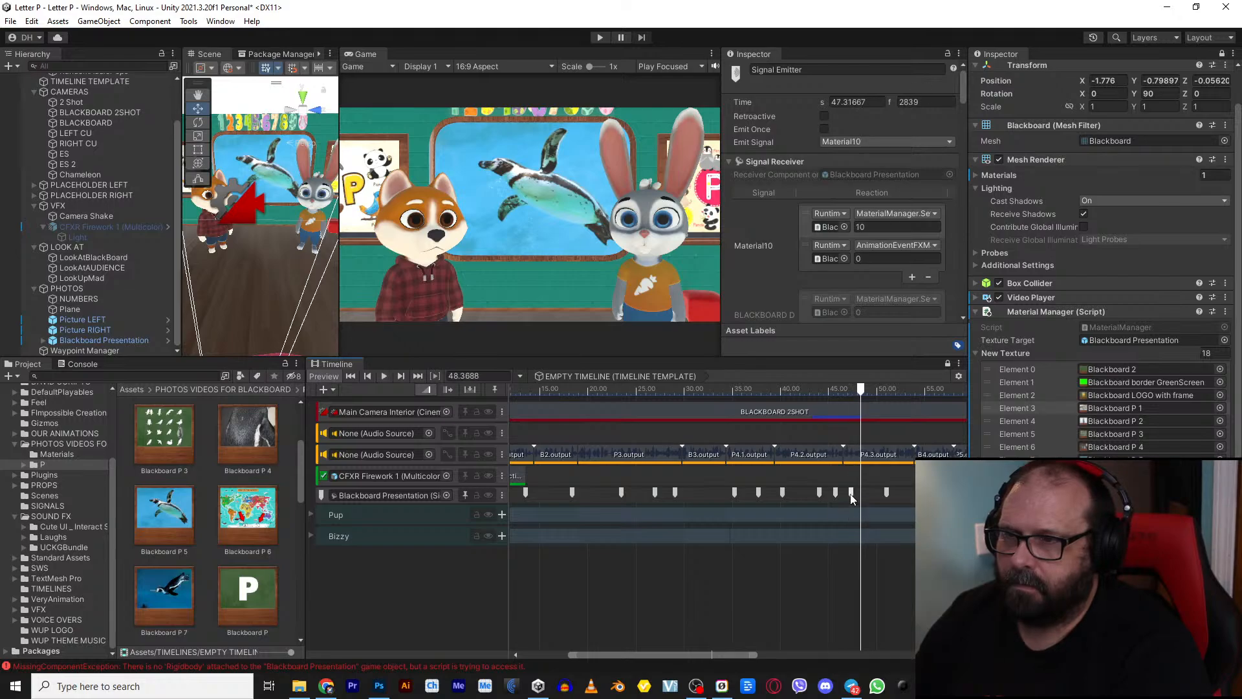
Step: Switch to Shutterstock in Chrome and download the close-up photo of penguin feet from the P collection
{"action": "left_click", "coordinate": [326, 685]}
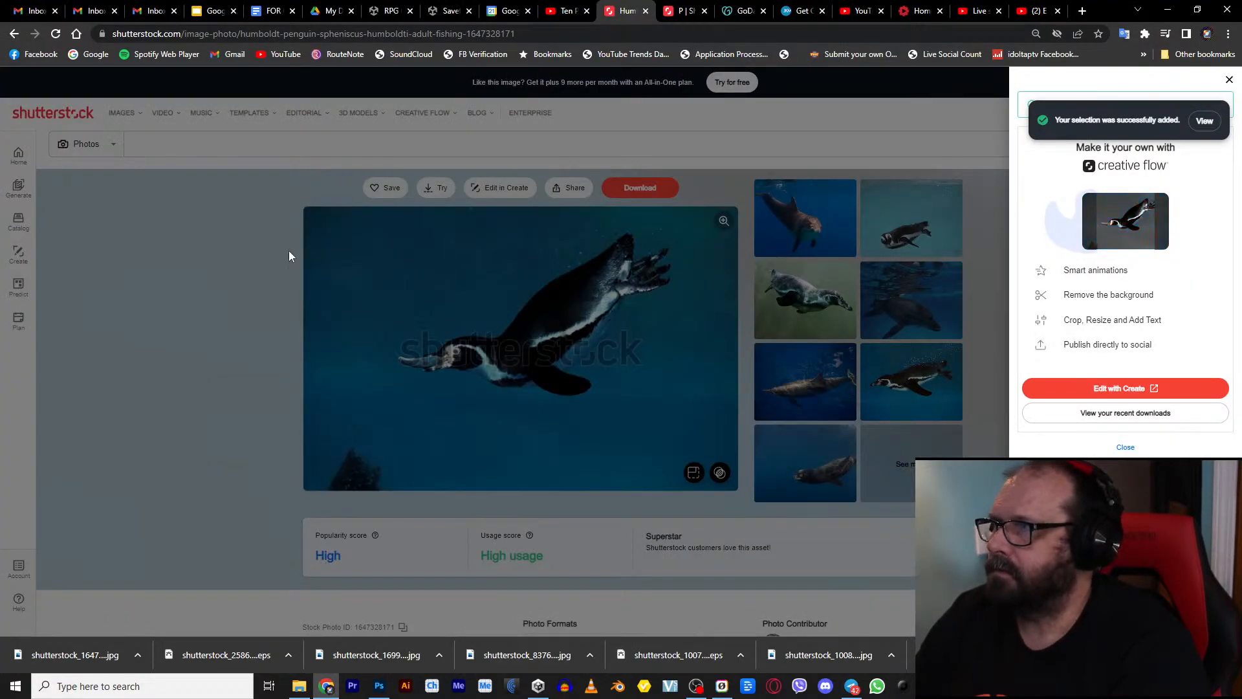
{"action": "left_click", "coordinate": [289, 251]}
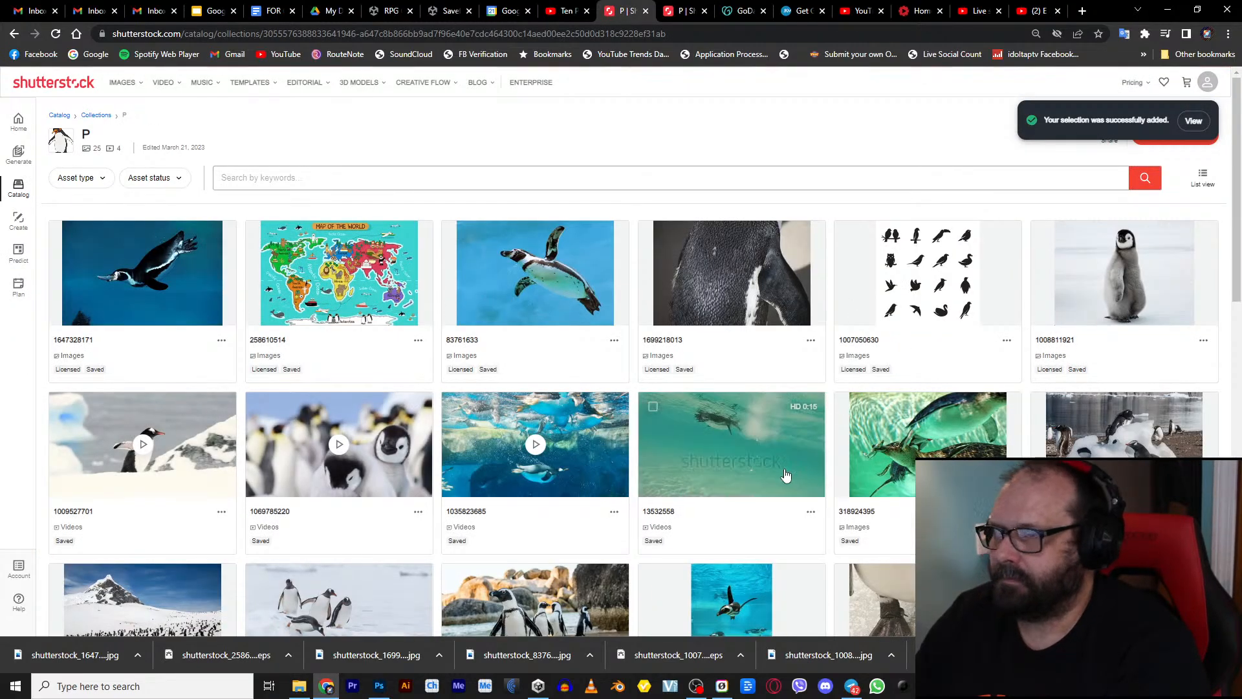
{"action": "scroll", "coordinate": [877, 443], "scroll_direction": "down", "scroll_amount": 3}
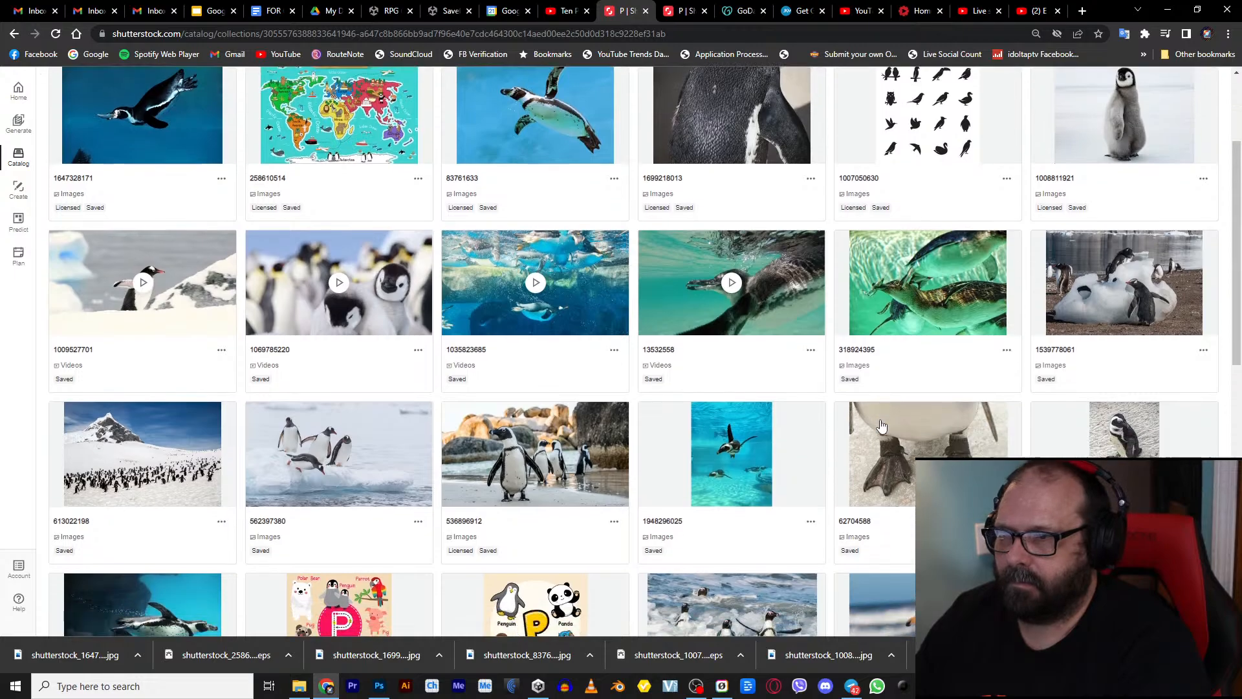
{"action": "scroll", "coordinate": [881, 425], "scroll_direction": "down", "scroll_amount": 3}
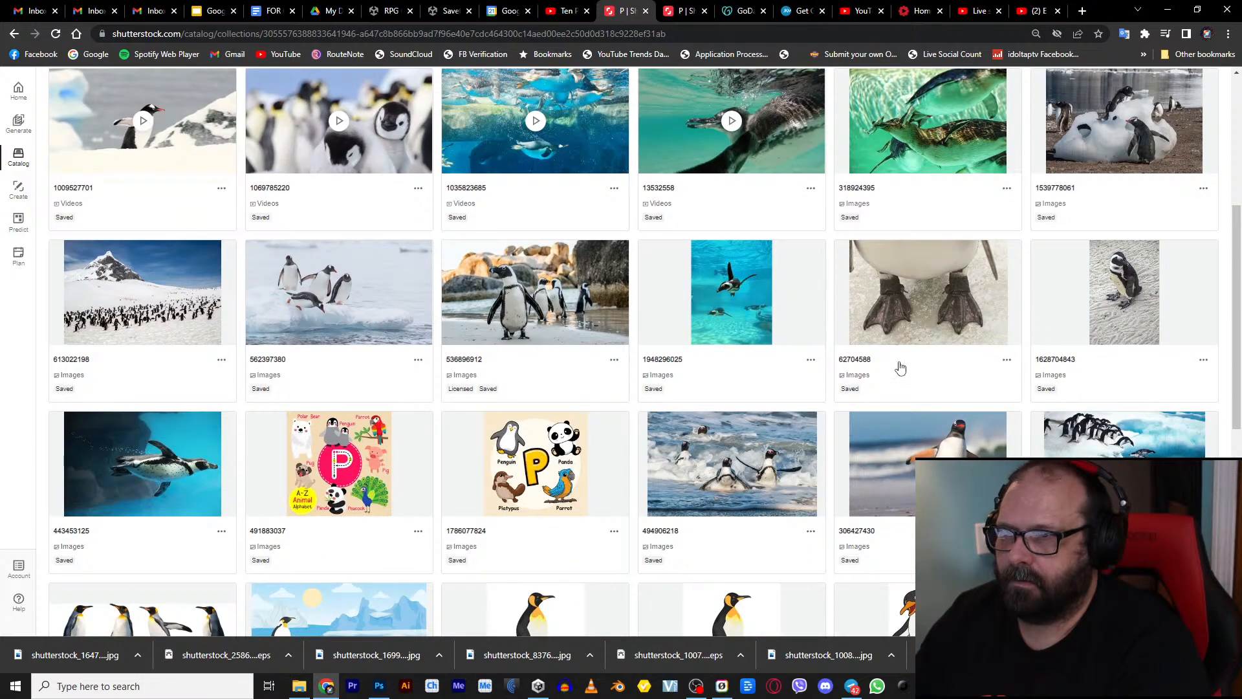
{"action": "left_click", "coordinate": [913, 313]}
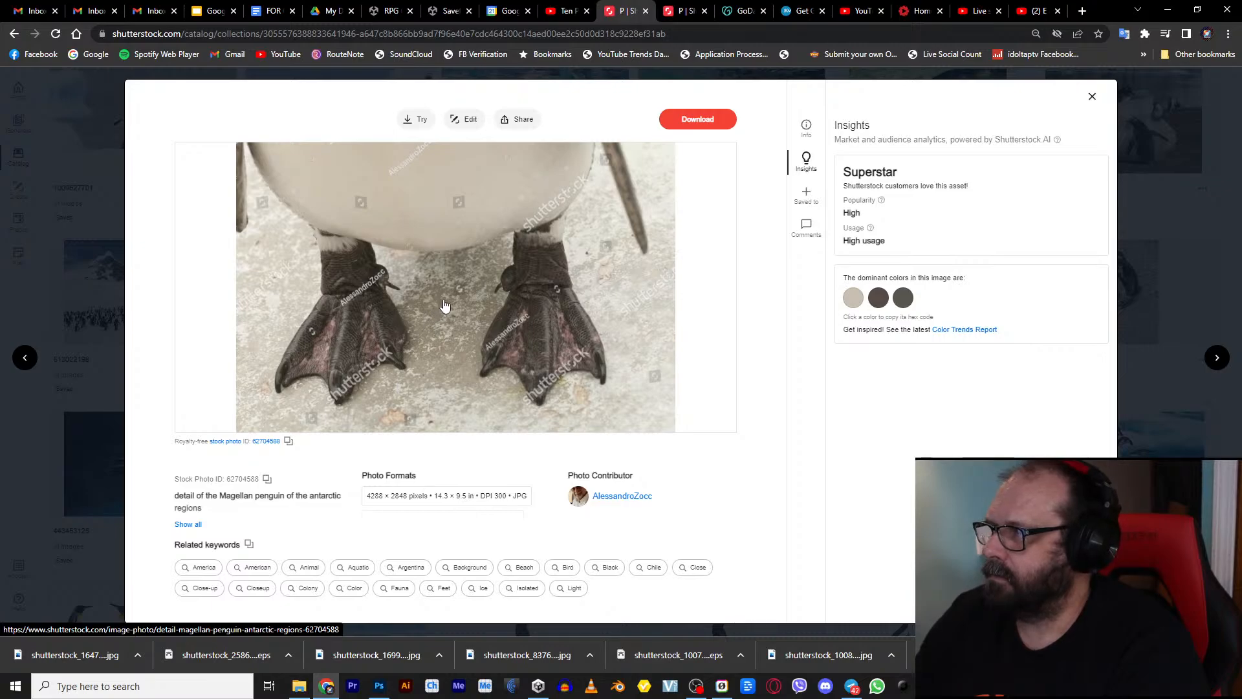
{"action": "left_click", "coordinate": [697, 121]}
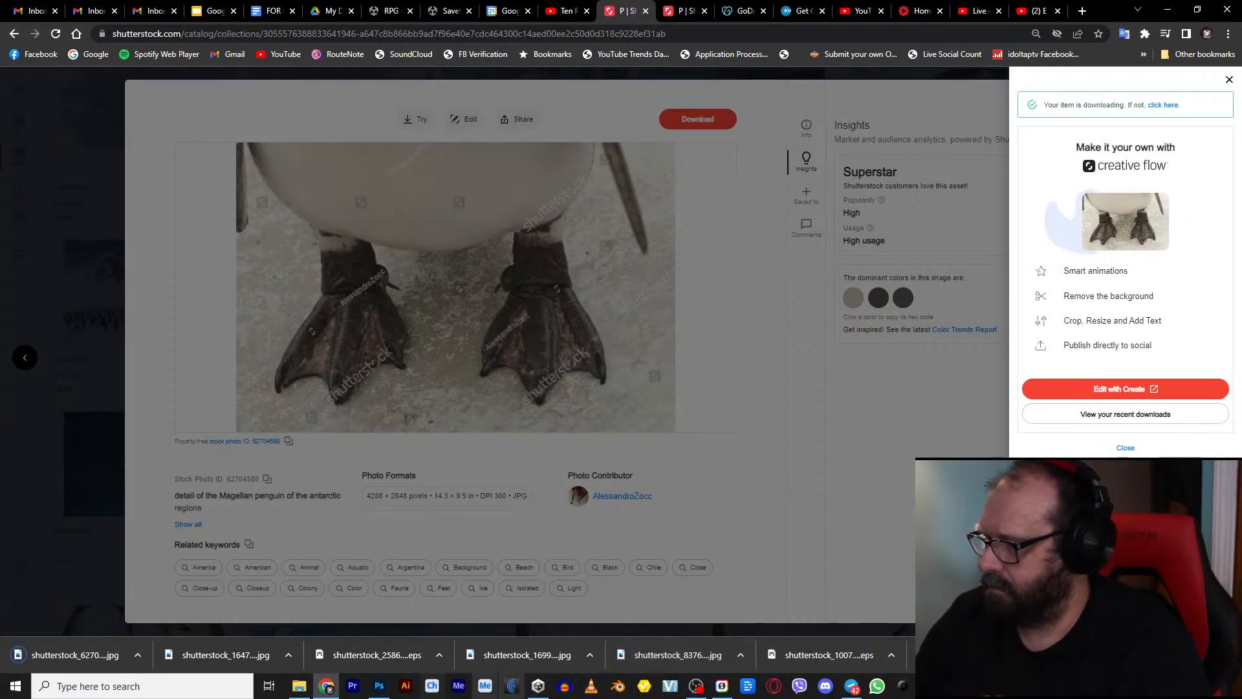
Step: Switch to Photoshop and place the downloaded penguin feet photo from the Downloads folder into the blackboard composition
{"action": "left_click", "coordinate": [379, 686]}
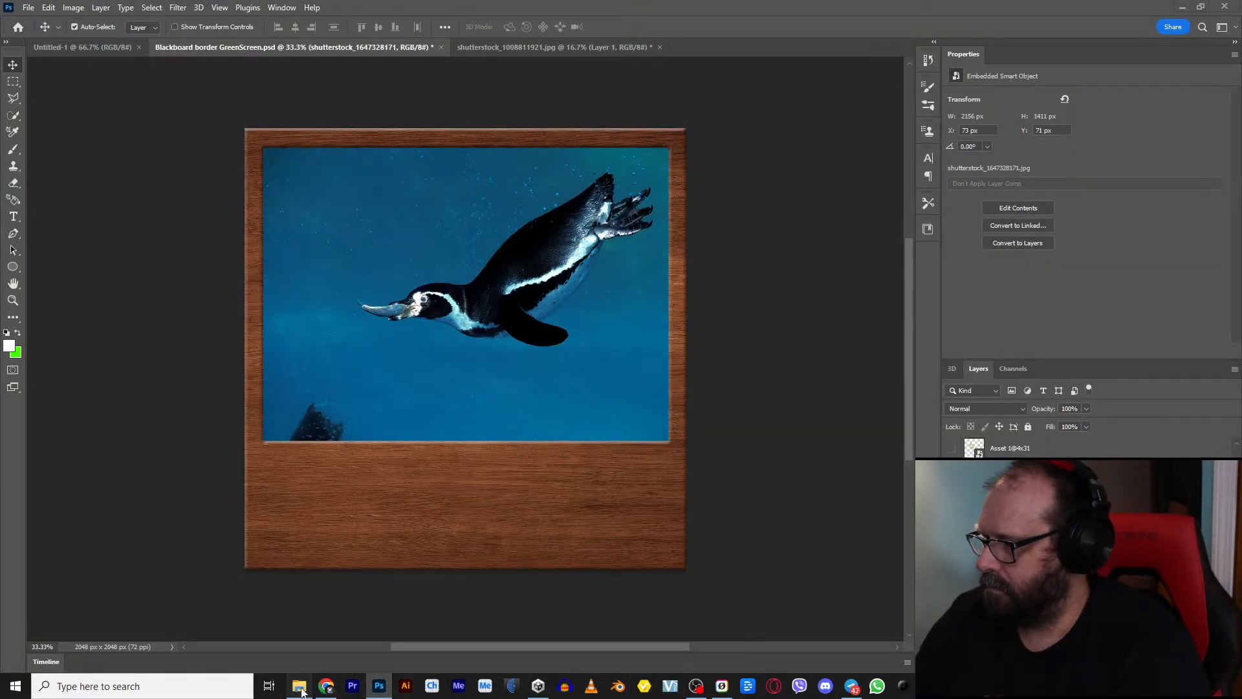
{"action": "left_click", "coordinate": [299, 686]}
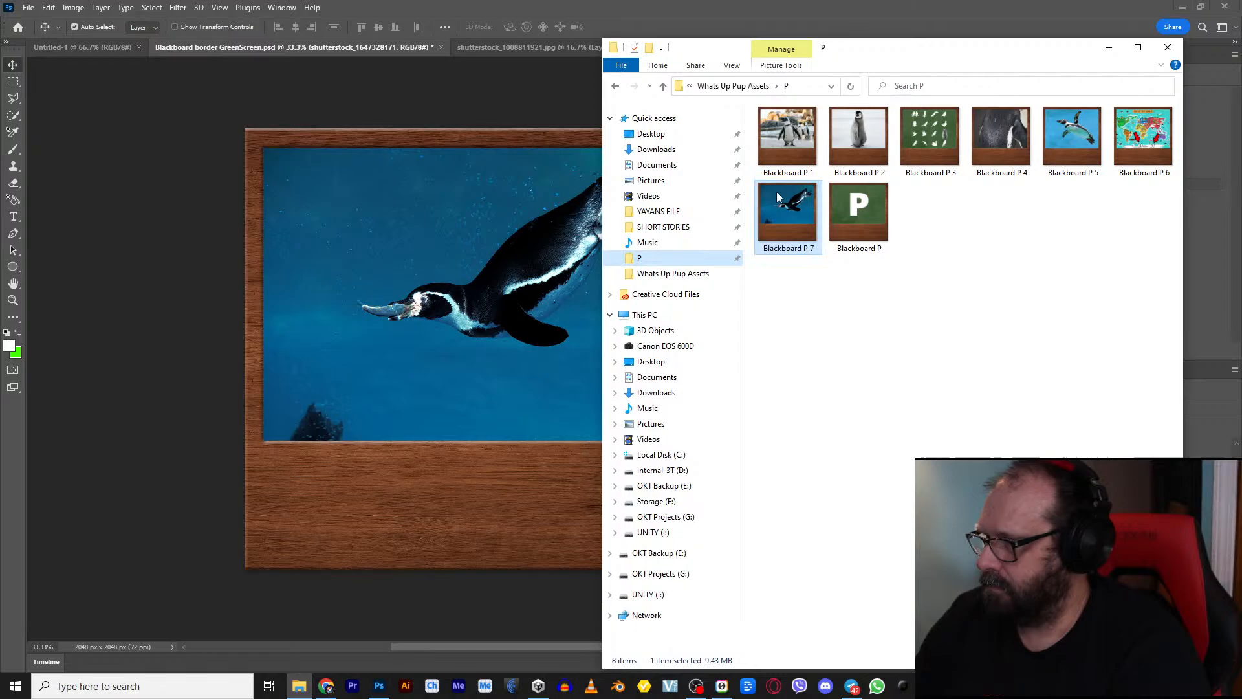
{"action": "left_click", "coordinate": [673, 150]}
{"action": "left_click_drag", "start_coordinate": [787, 167], "coordinate": [436, 296]}
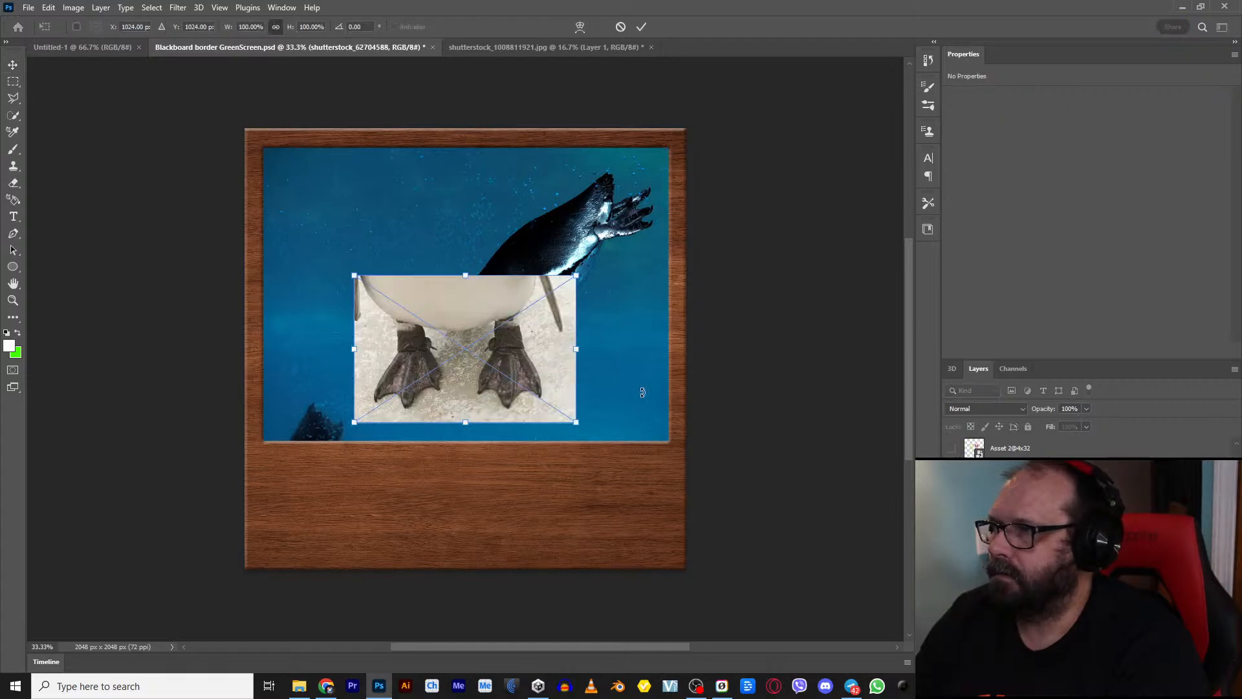
Step: Align the penguin feet photo with the blackboard's upper-left corner and scale it to about 201% so it fills the frame
{"action": "left_click_drag", "start_coordinate": [491, 352], "coordinate": [397, 223]}
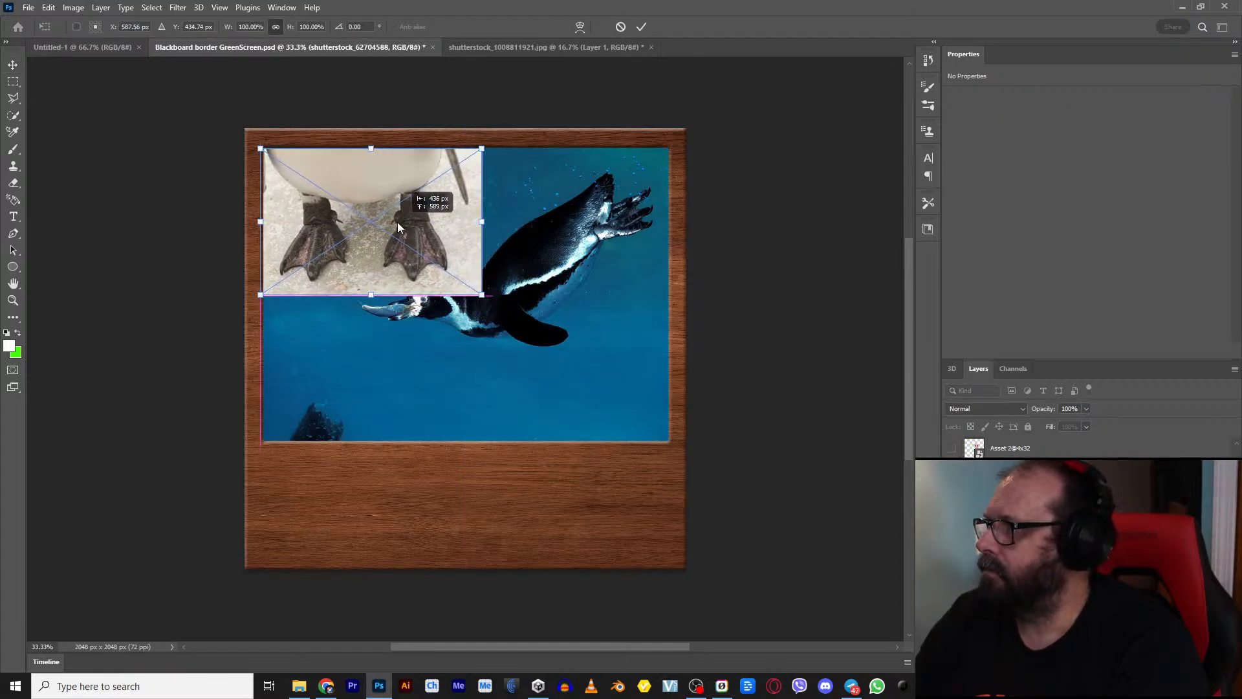
{"action": "left_click_drag", "start_coordinate": [479, 295], "coordinate": [705, 443]}
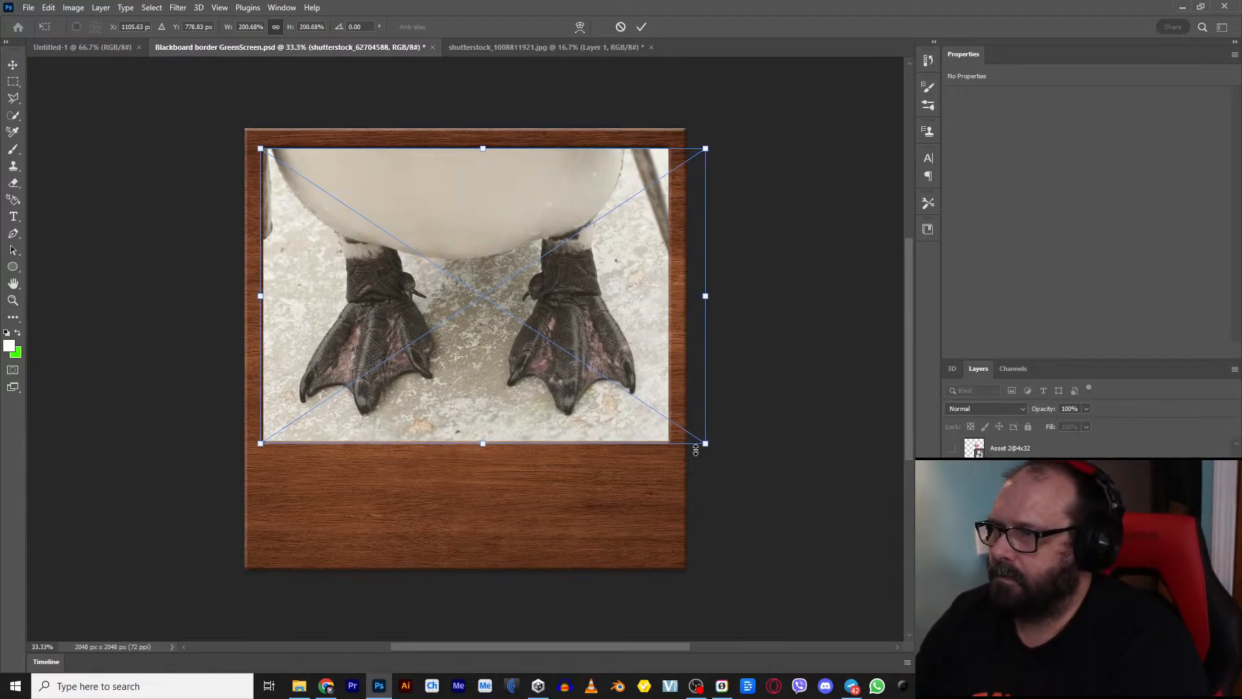
{"action": "key", "text": "Return"}
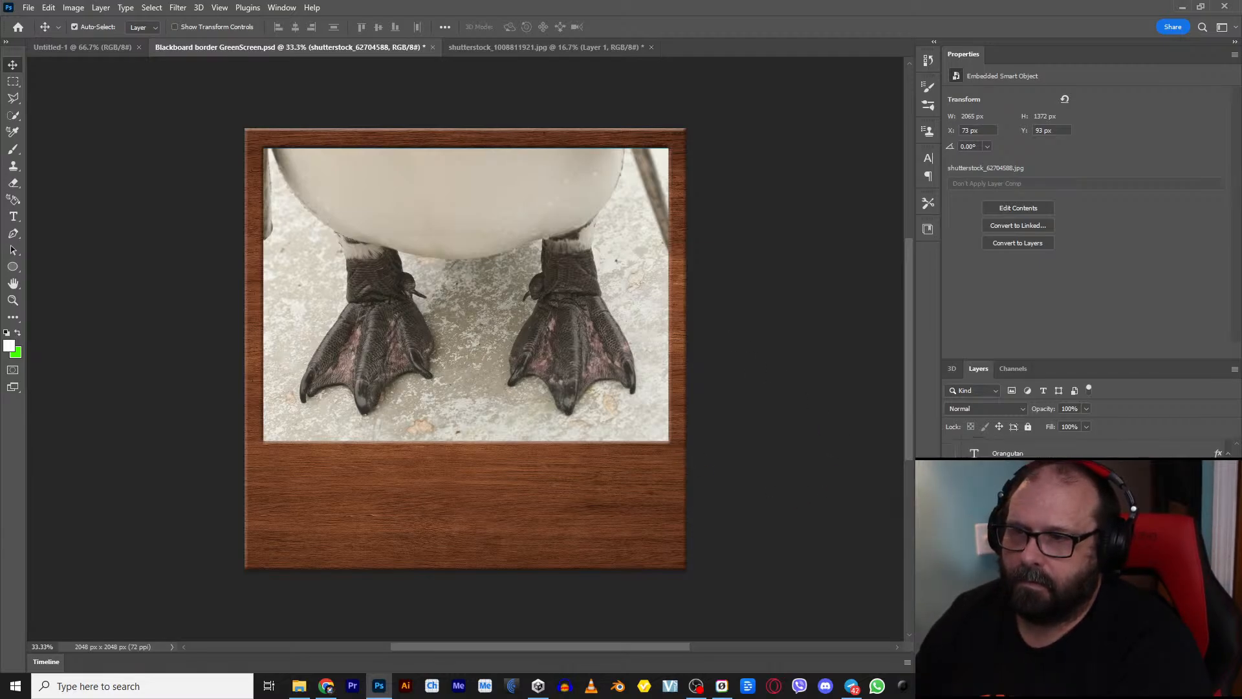
Step: Nudge the penguin feet photo 3 px up and 6 px left
{"action": "scroll", "coordinate": [1088, 445], "scroll_direction": "down", "scroll_amount": 3}
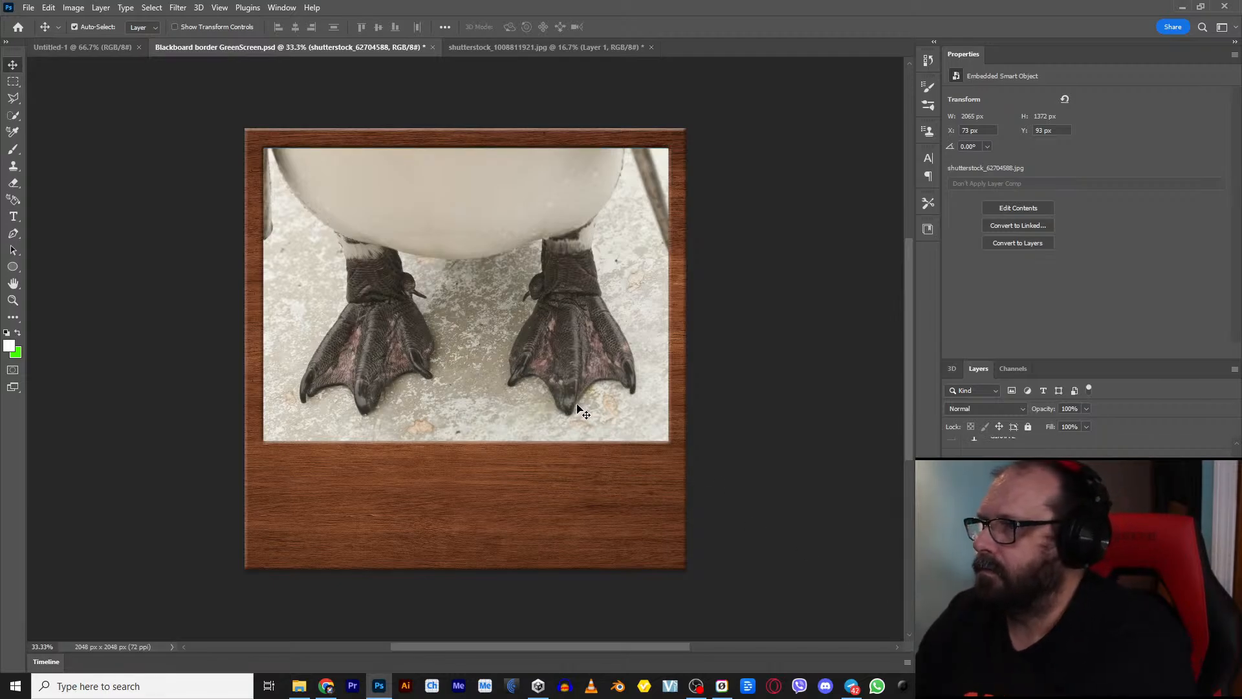
{"action": "key", "text": "Up"}
{"action": "key", "text": "Up"}
{"action": "key", "text": "Up"}
{"action": "key", "text": "Left"}
{"action": "key", "text": "Left"}
{"action": "key", "text": "Left"}
{"action": "key", "text": "Left"}
{"action": "key", "text": "Left"}
{"action": "key", "text": "Left"}
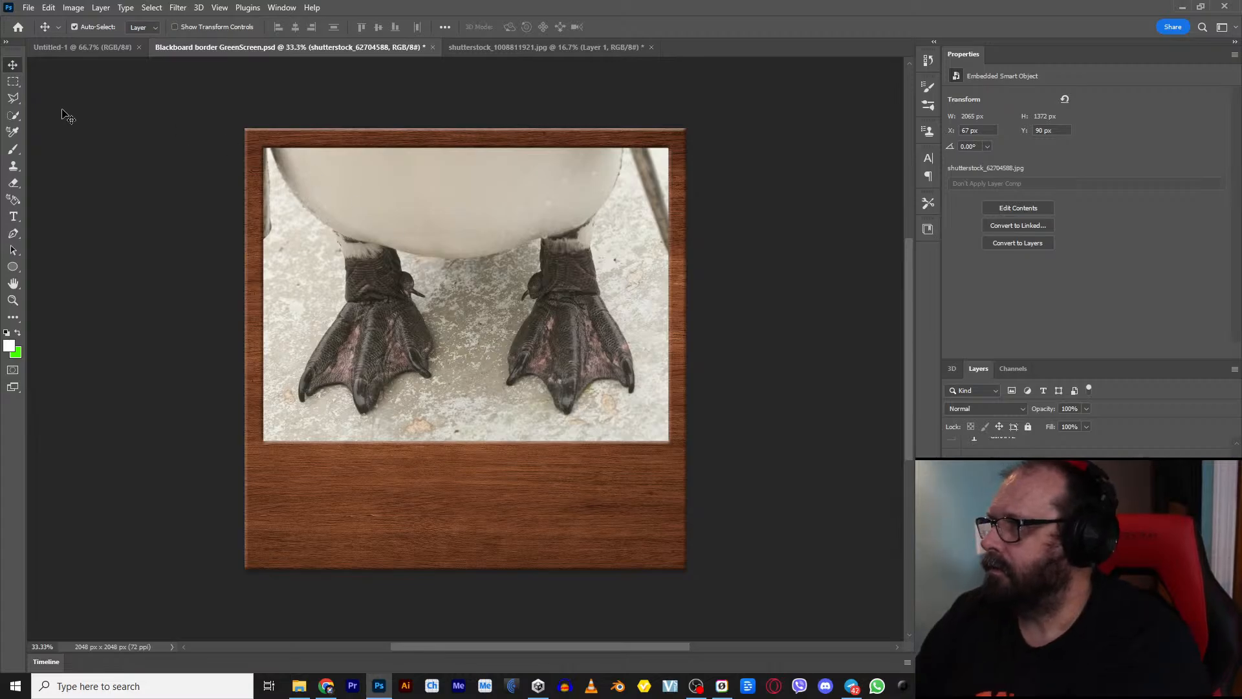
Step: Export the blackboard composition as a 2048 × 2048 px PNG named Blackboard P 8 in the P folder
{"action": "left_click", "coordinate": [29, 8]}
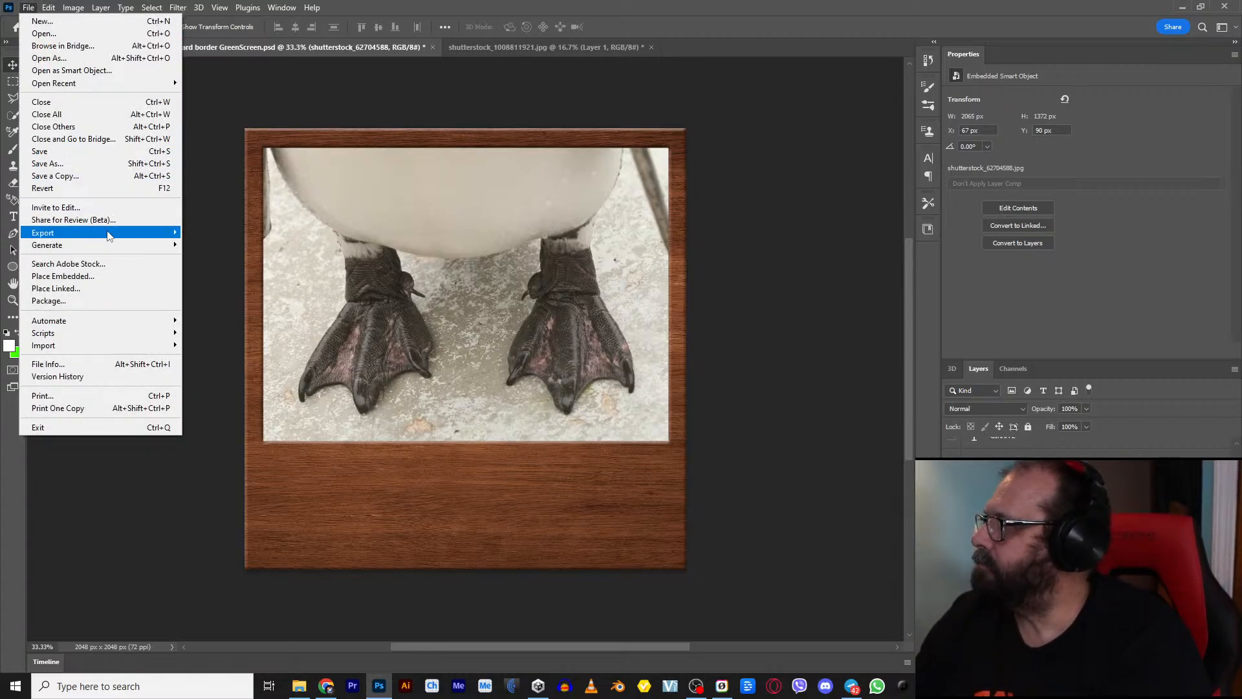
{"action": "mouse_move", "coordinate": [106, 234]}
{"action": "left_click", "coordinate": [220, 244]}
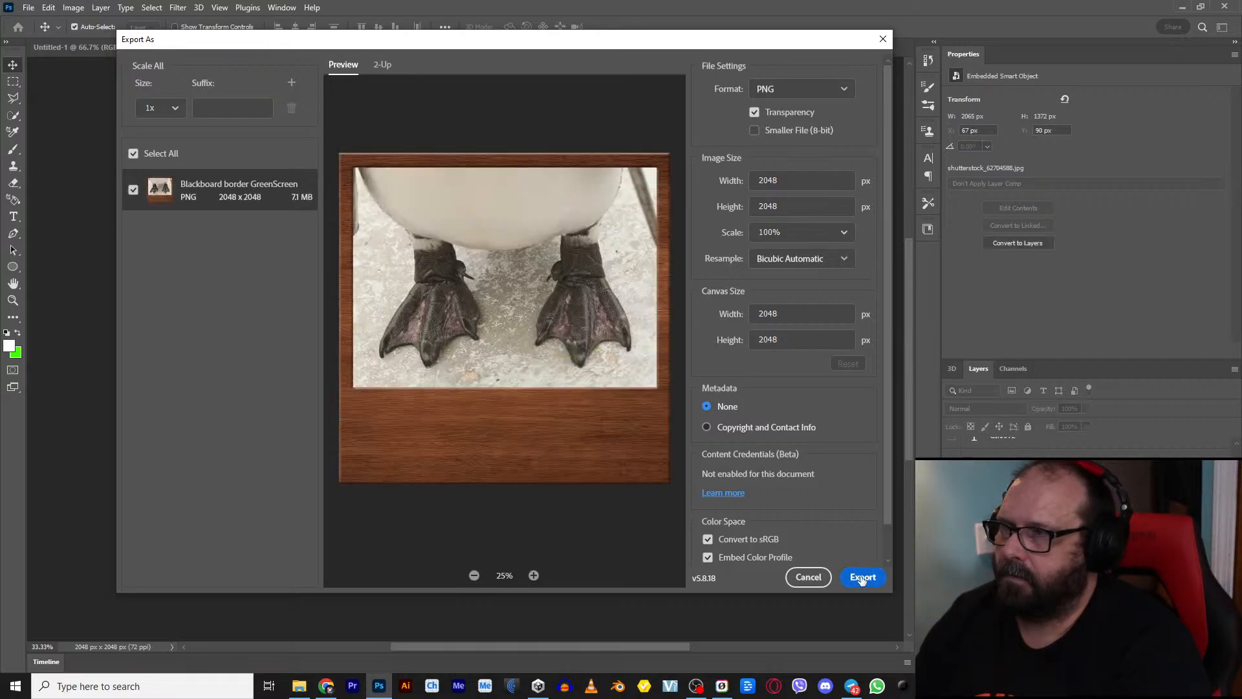
{"action": "left_click", "coordinate": [861, 576]}
{"action": "left_click", "coordinate": [300, 239]}
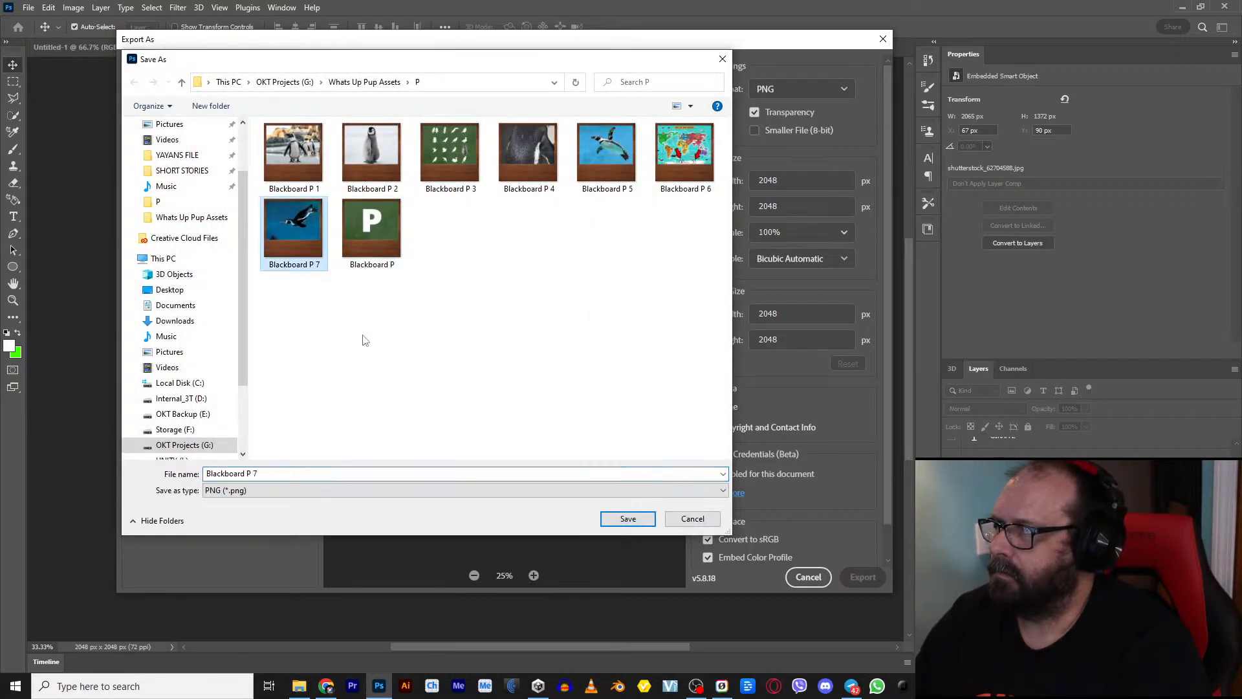
{"action": "left_click", "coordinate": [254, 474]}
{"action": "double_click", "coordinate": [253, 474]}
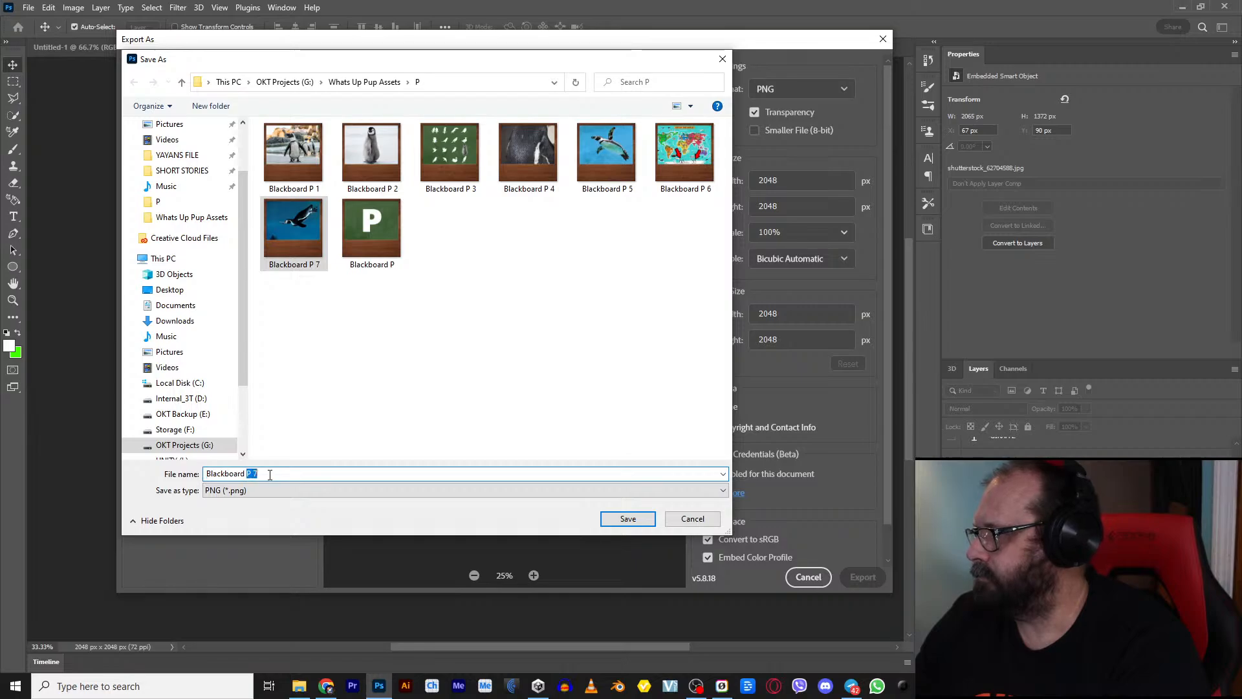
{"action": "type", "text": "8"}
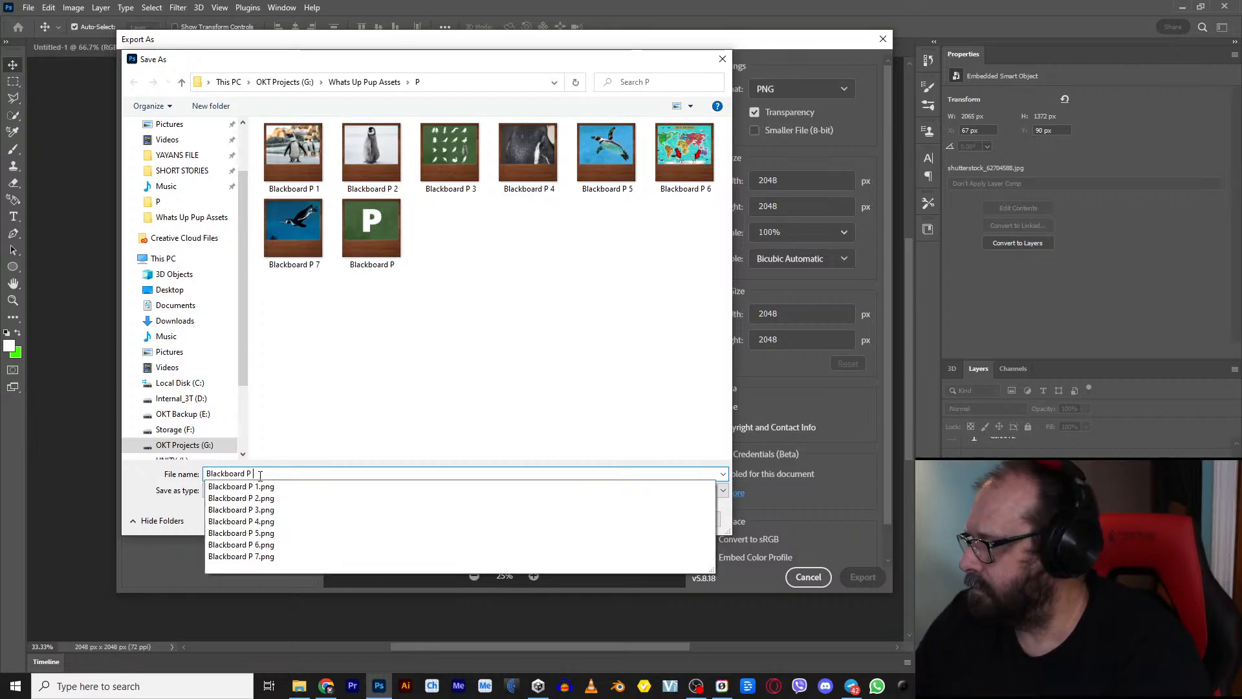
{"action": "left_click", "coordinate": [625, 520]}
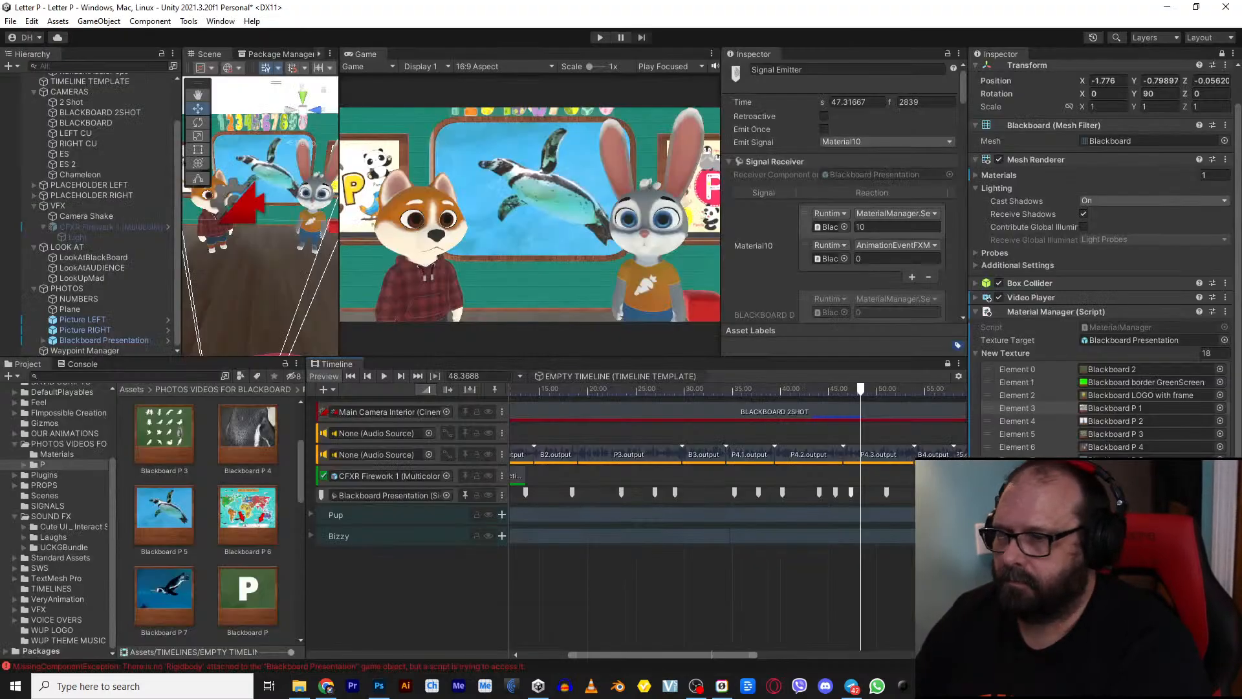
Step: Switch to Unity and import Blackboard P 8 from the Whats Up Pup Assets P folder into the project's P folder
{"action": "left_click", "coordinate": [299, 686]}
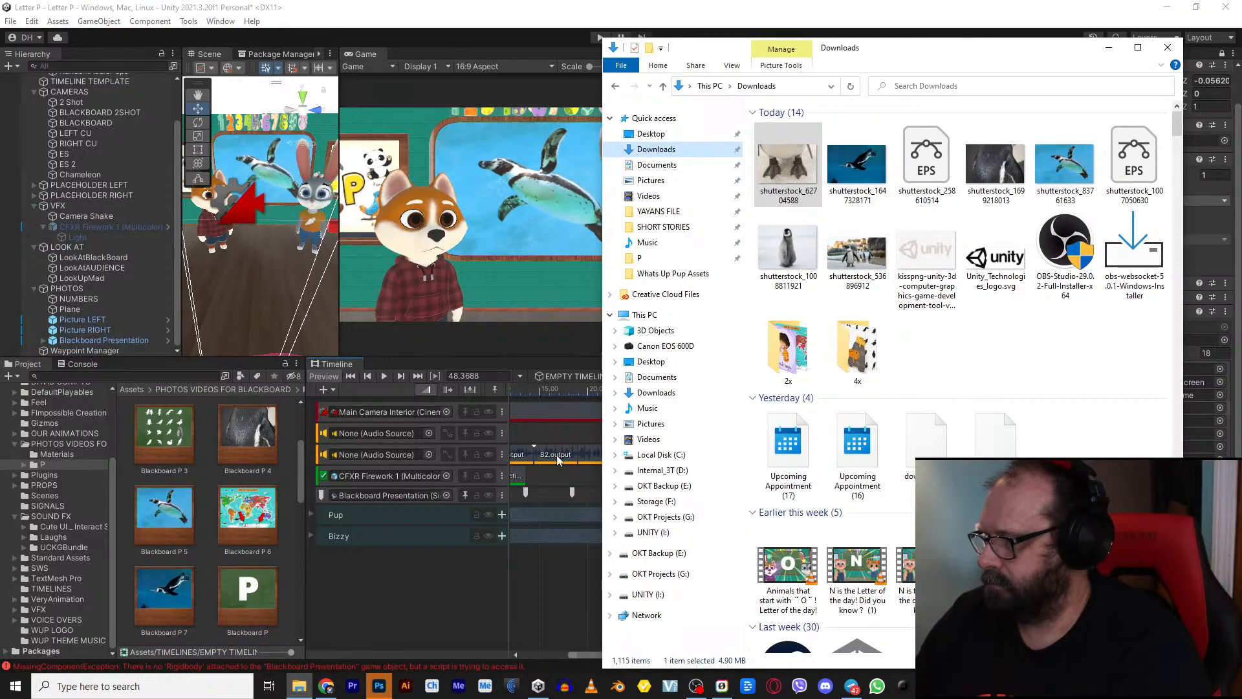
{"action": "left_click", "coordinate": [639, 257]}
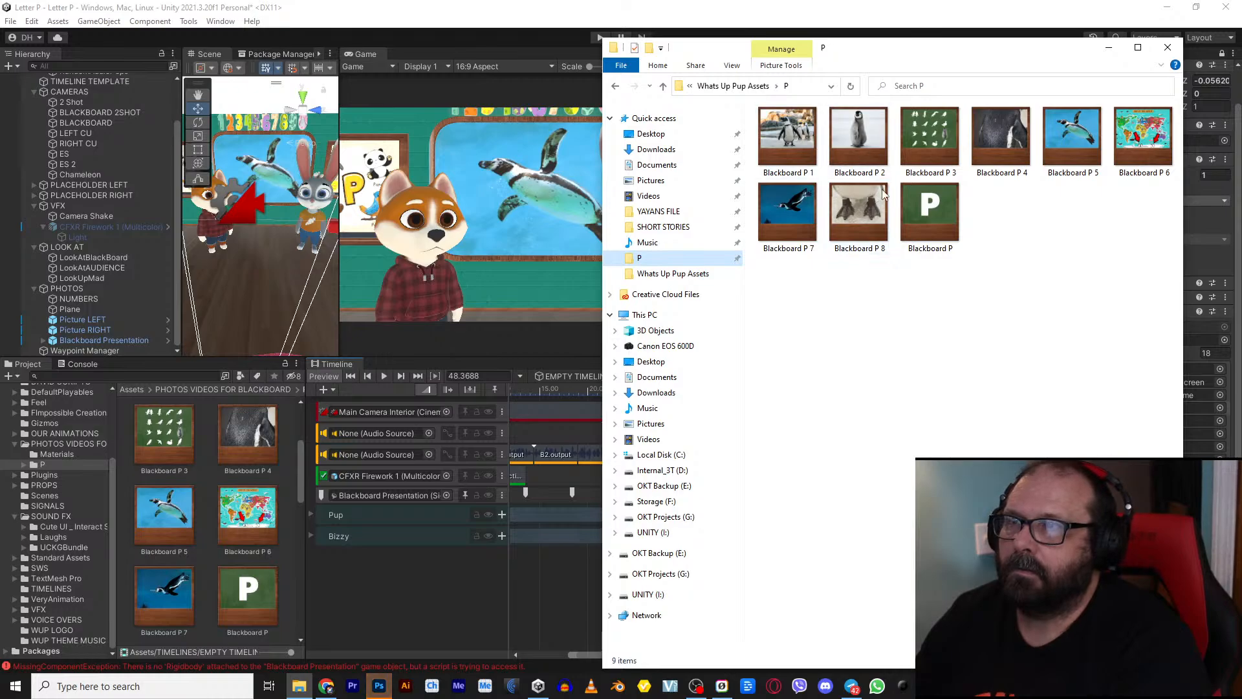
{"action": "left_click_drag", "start_coordinate": [871, 219], "coordinate": [207, 503]}
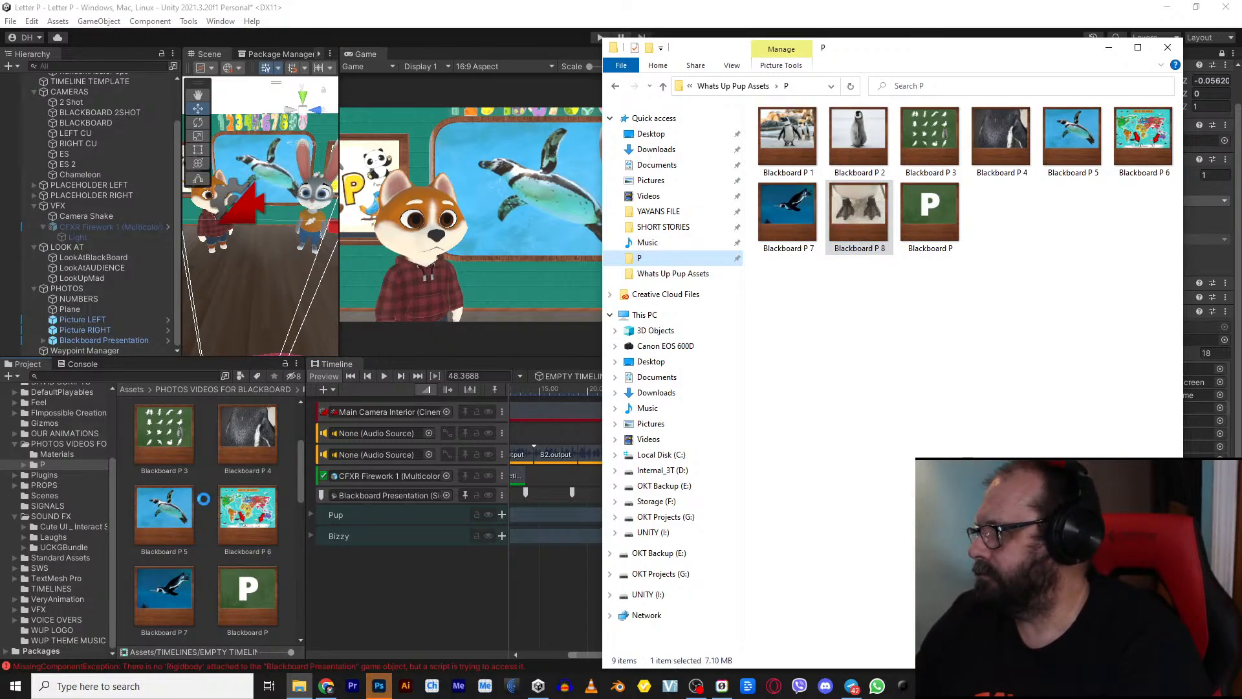
{"action": "left_click", "coordinate": [503, 363]}
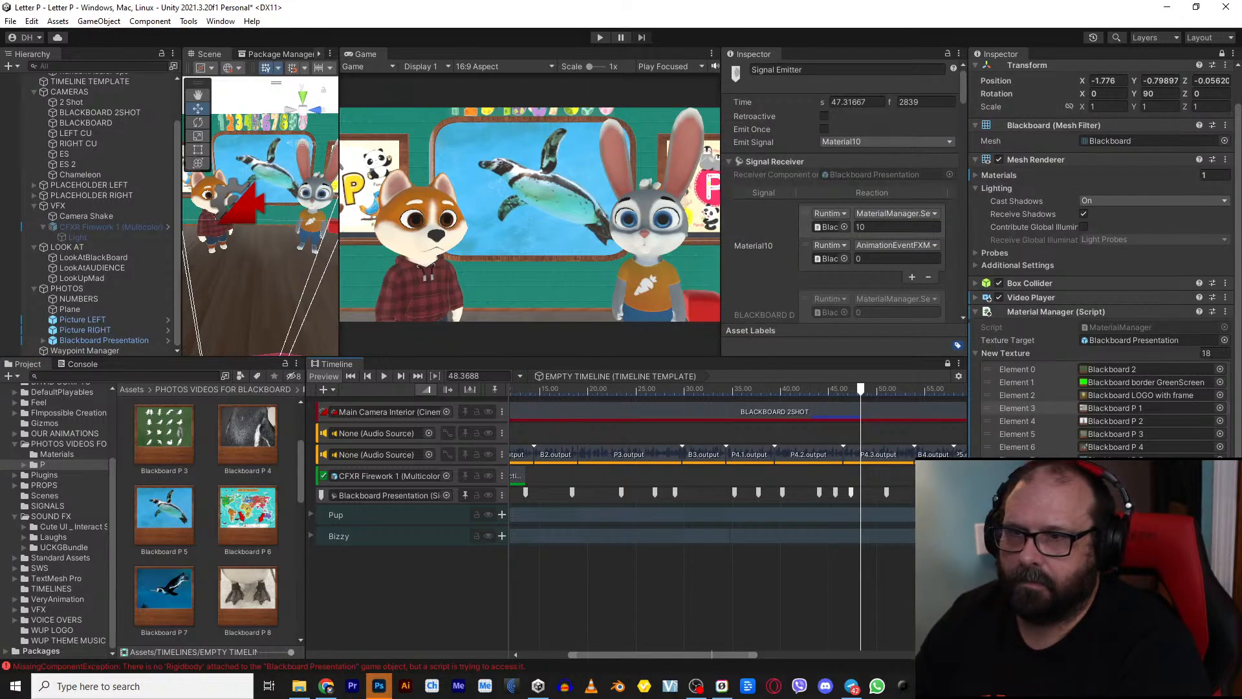
{"action": "scroll", "coordinate": [192, 537], "scroll_direction": "down", "scroll_amount": 3}
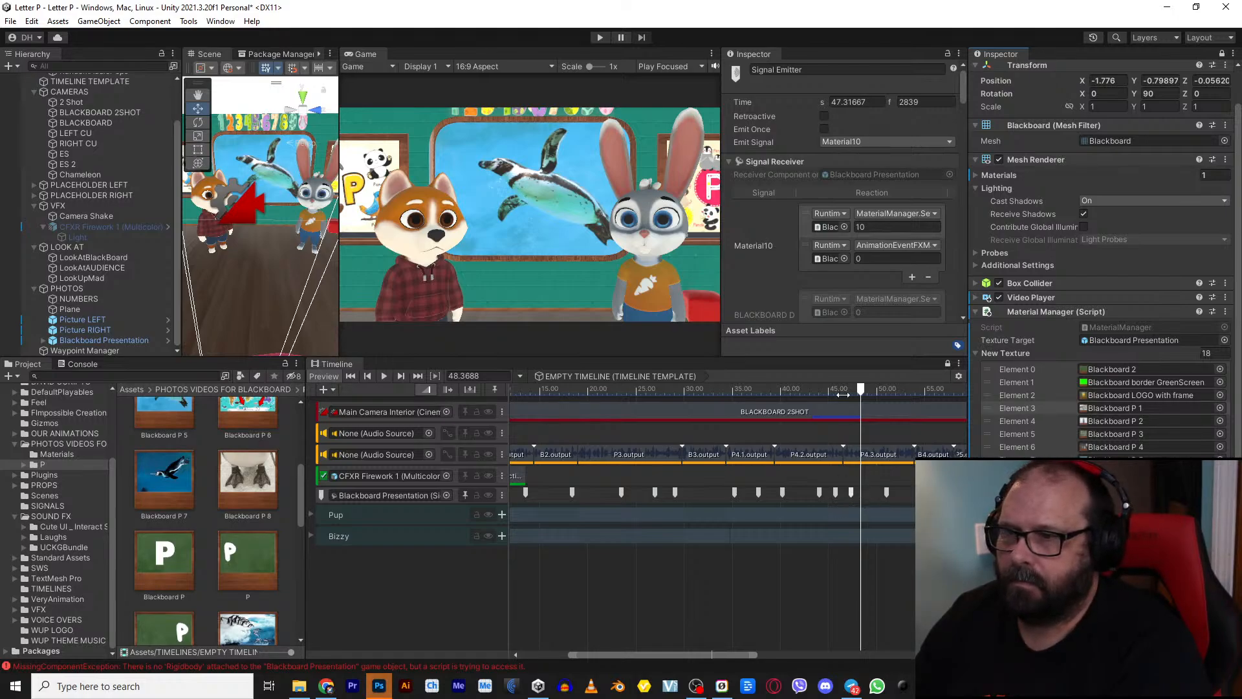
Step: Play back the voice-over, then trim the end of P4.2.output to about 46.53 s on the empty audio track and return it to its track
{"action": "left_click", "coordinate": [817, 390]}
{"action": "key", "text": "space"}
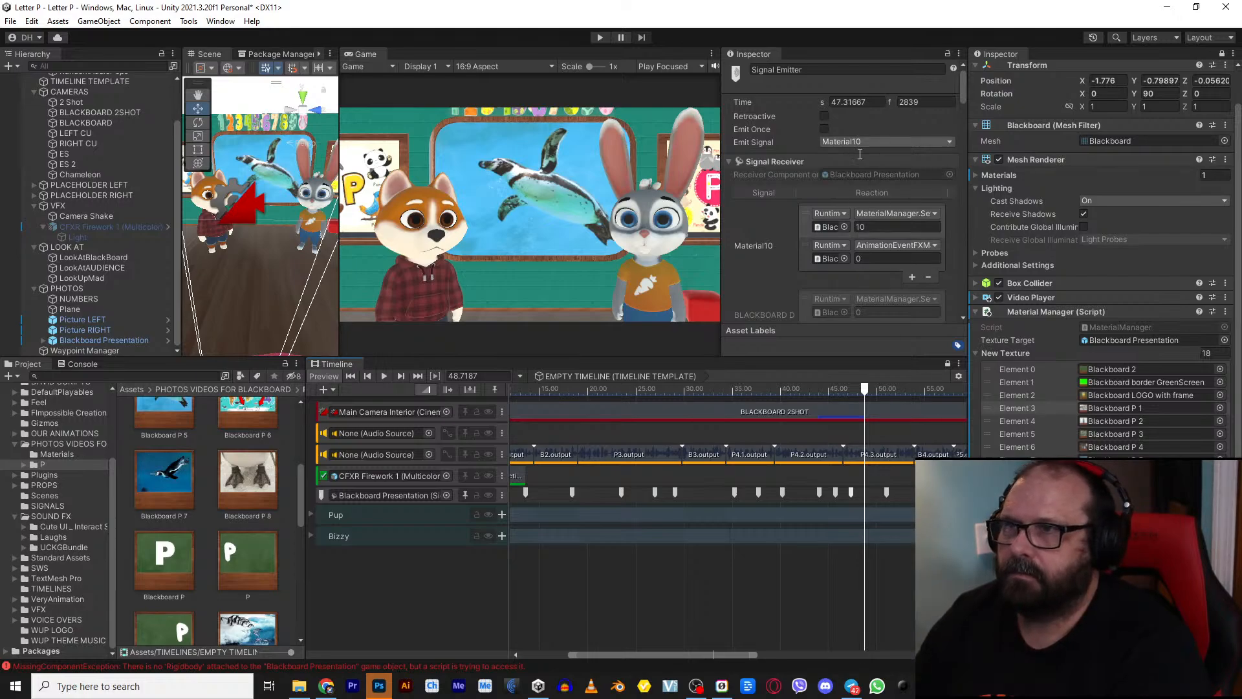
{"action": "scroll", "coordinate": [847, 466], "scroll_direction": "up", "scroll_amount": 5}
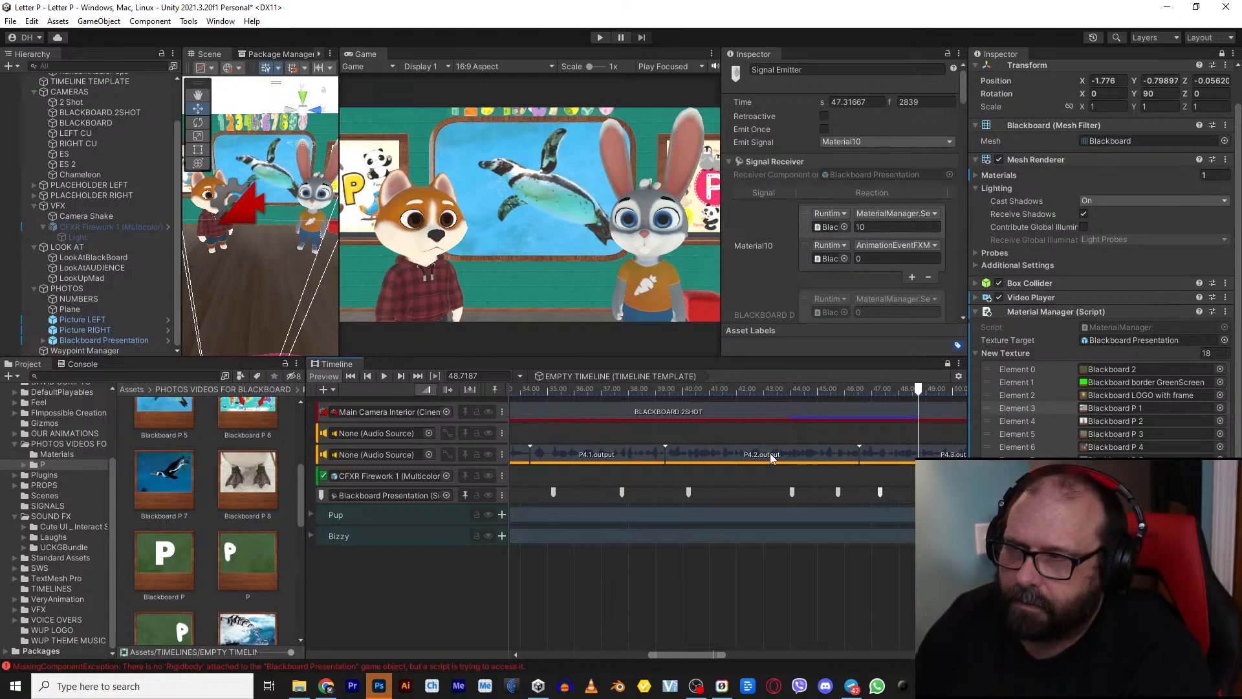
{"action": "mouse_move", "coordinate": [850, 456]}
{"action": "left_mouse_down"}
{"action": "mouse_move", "coordinate": [880, 434]}
{"action": "mouse_move", "coordinate": [859, 432]}
{"action": "left_mouse_up"}
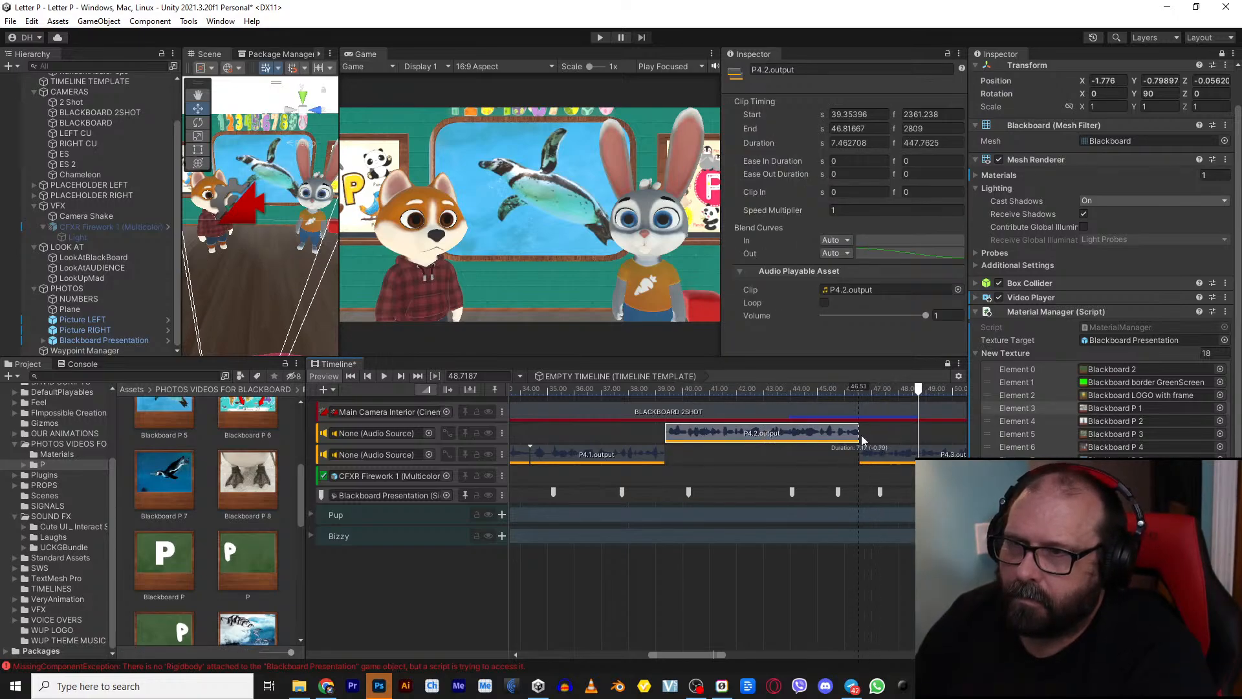
{"action": "left_click", "coordinate": [812, 393]}
{"action": "key", "text": "space"}
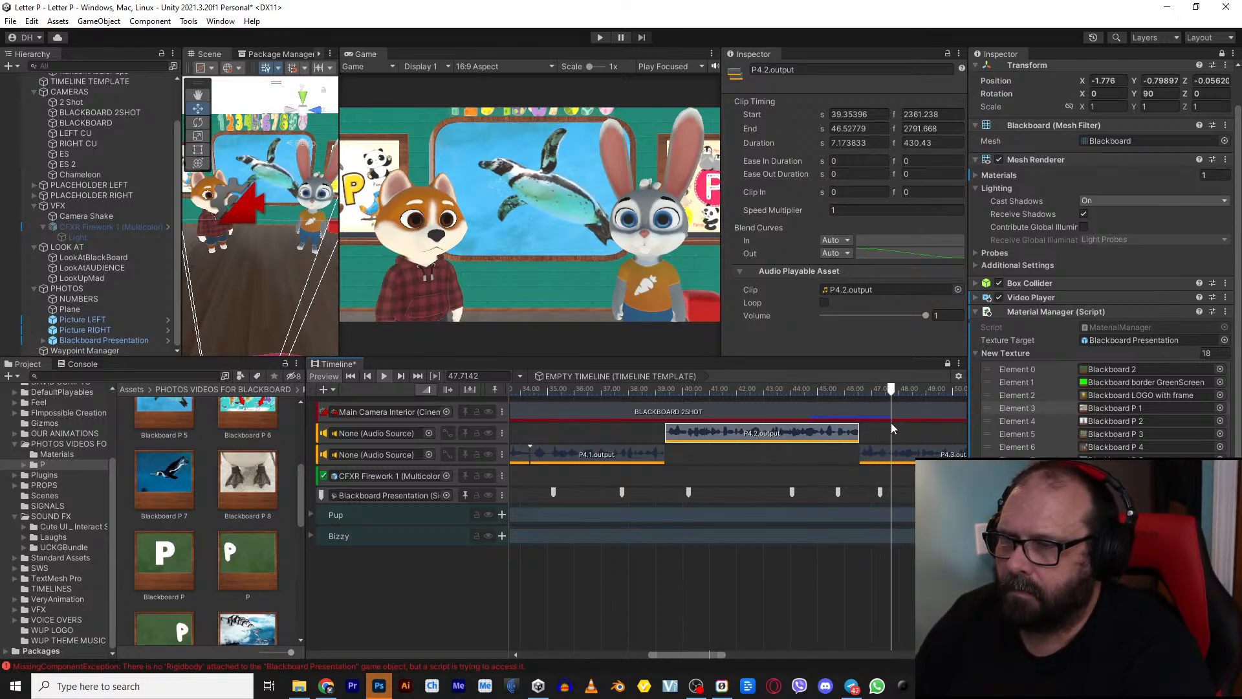
{"action": "left_click_drag", "start_coordinate": [791, 435], "coordinate": [790, 456]}
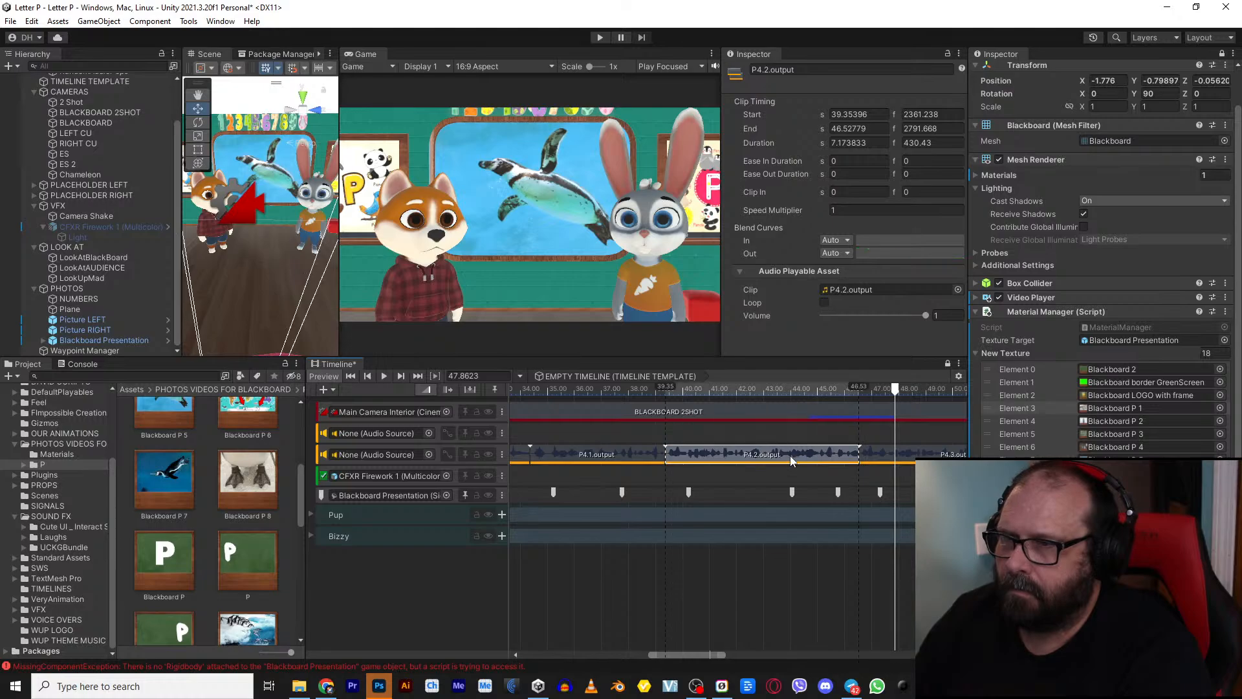
Step: Play back the voice-over from about 39 s to the Material12 signal at 57.7 s and examine its available emit signals
{"action": "left_click", "coordinate": [626, 390]}
{"action": "key", "text": "space"}
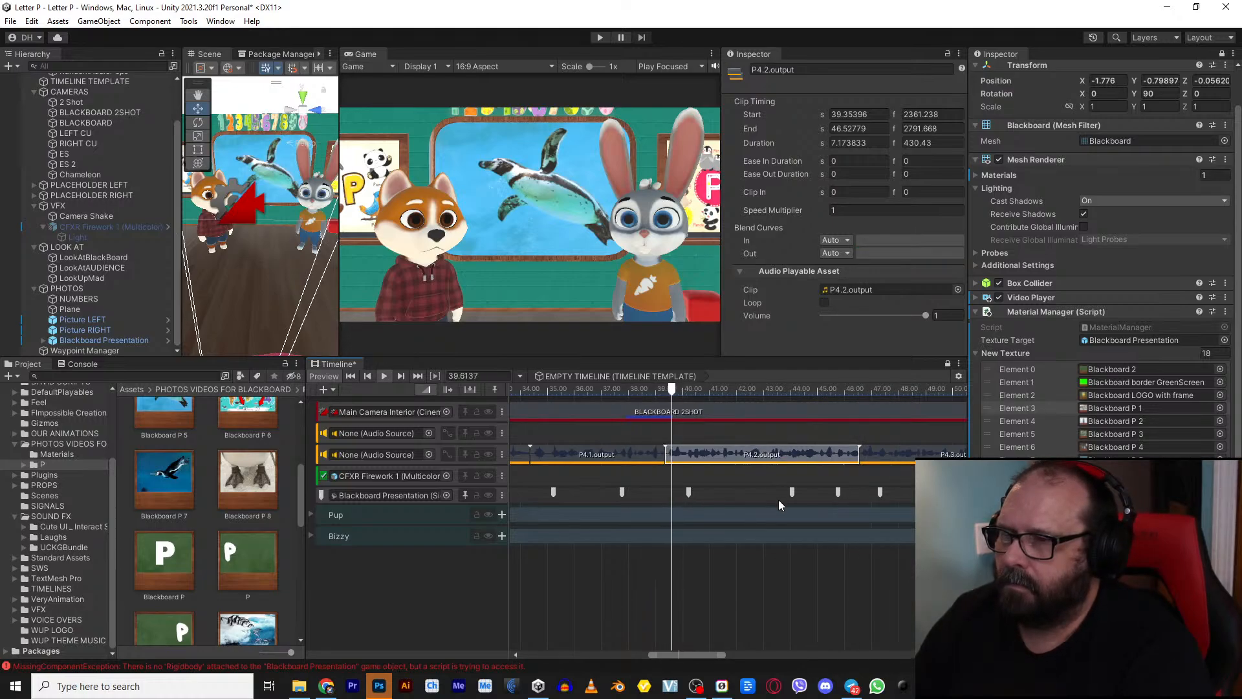
{"action": "scroll", "coordinate": [802, 485], "scroll_direction": "down", "scroll_amount": 4}
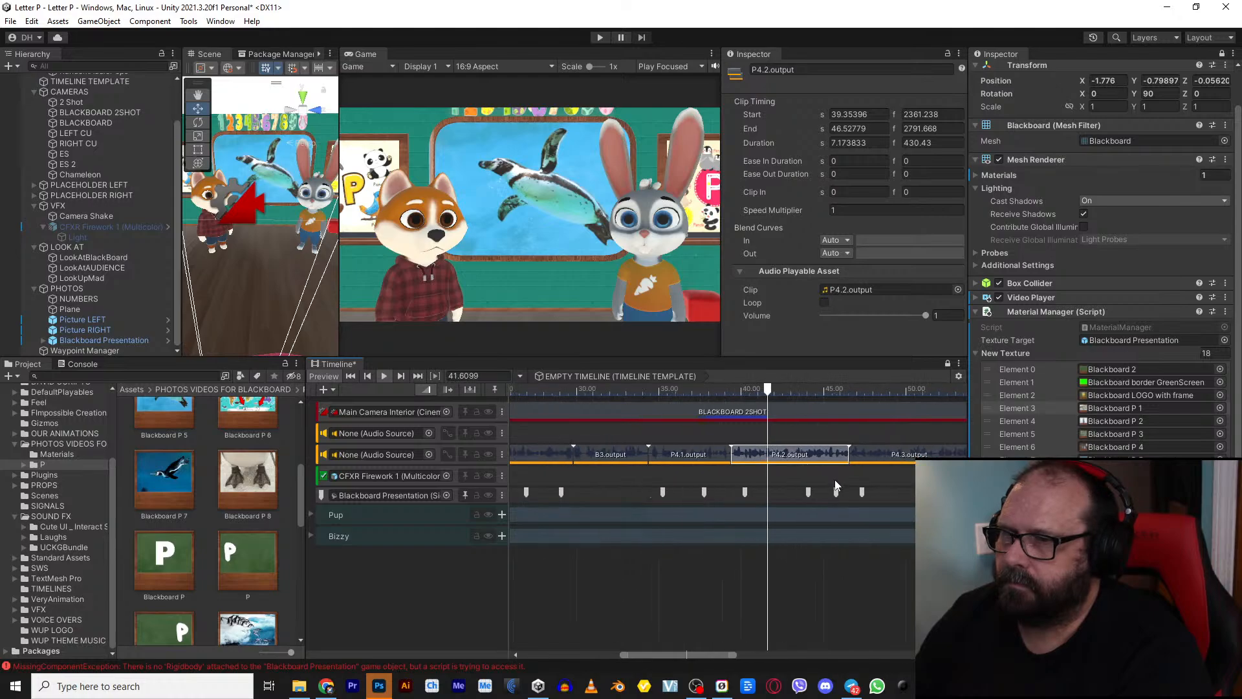
{"action": "scroll", "coordinate": [902, 523], "scroll_direction": "down", "scroll_amount": 2}
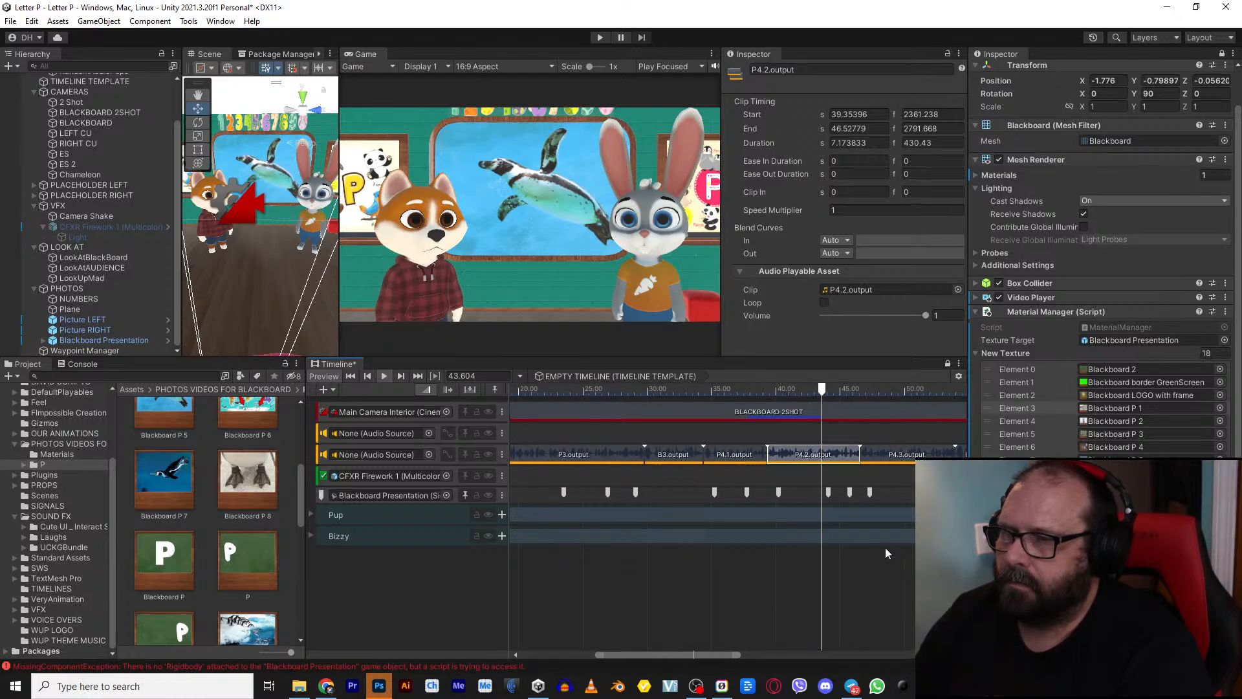
{"action": "middle_click_drag", "start_coordinate": [885, 547], "coordinate": [712, 554]}
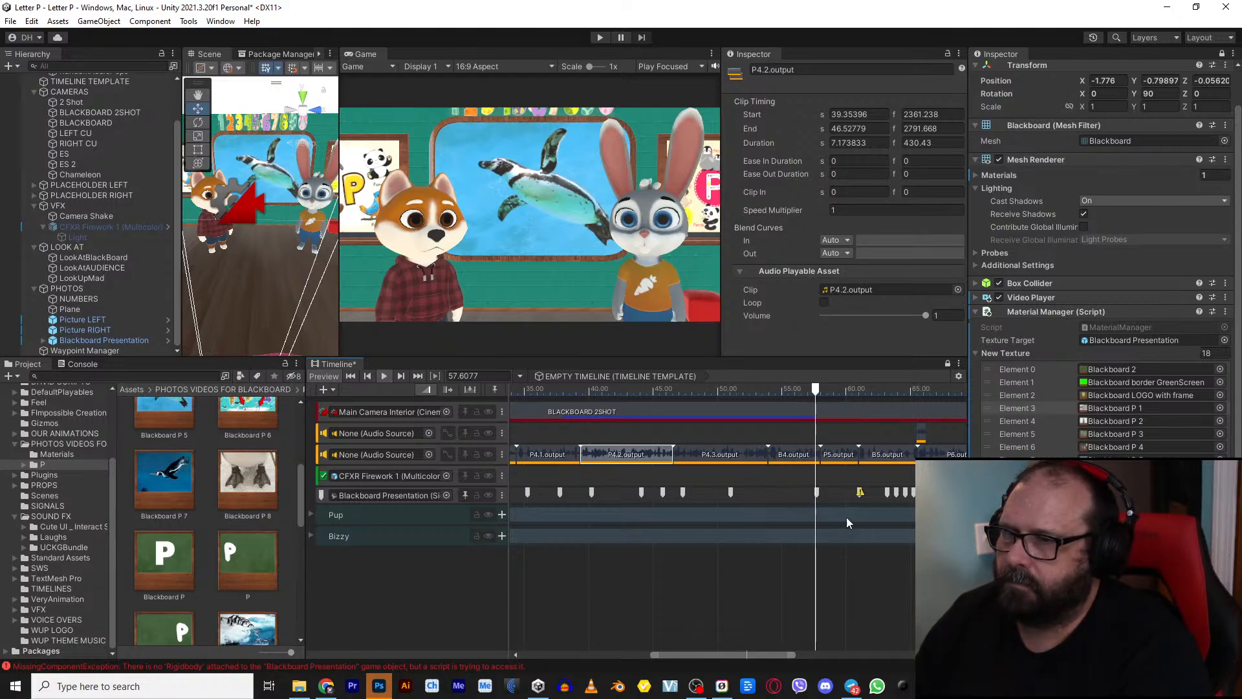
{"action": "left_click", "coordinate": [816, 495]}
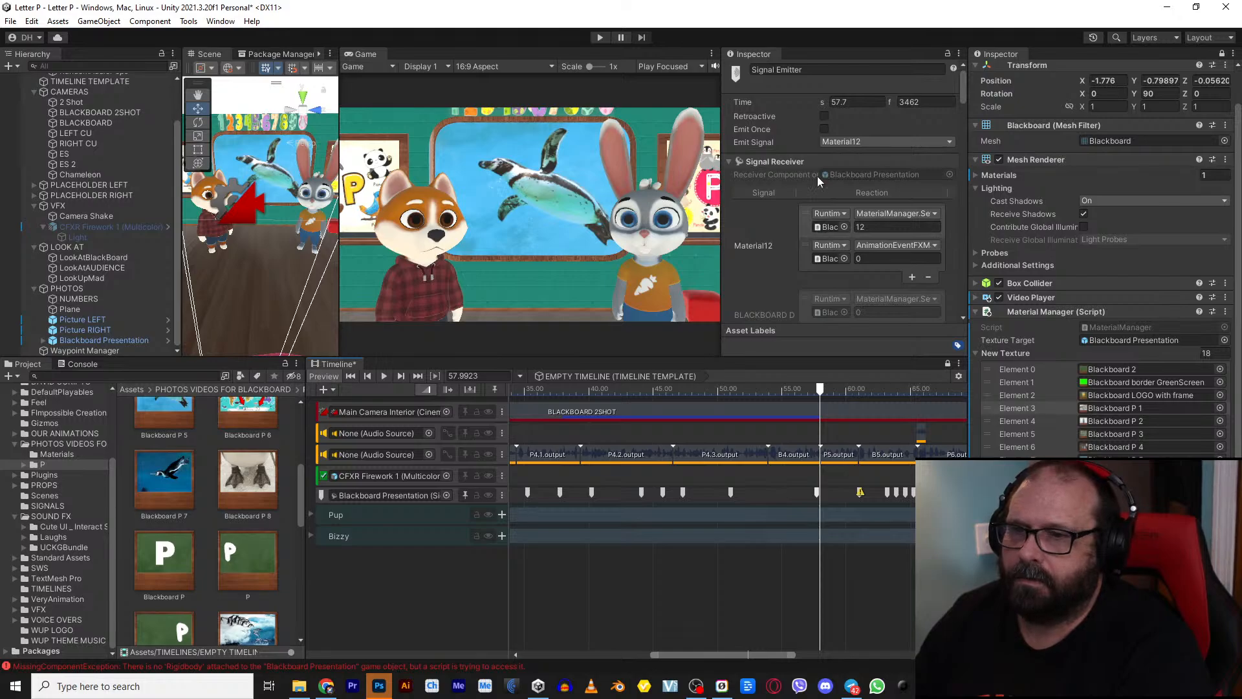
{"action": "left_click", "coordinate": [885, 142]}
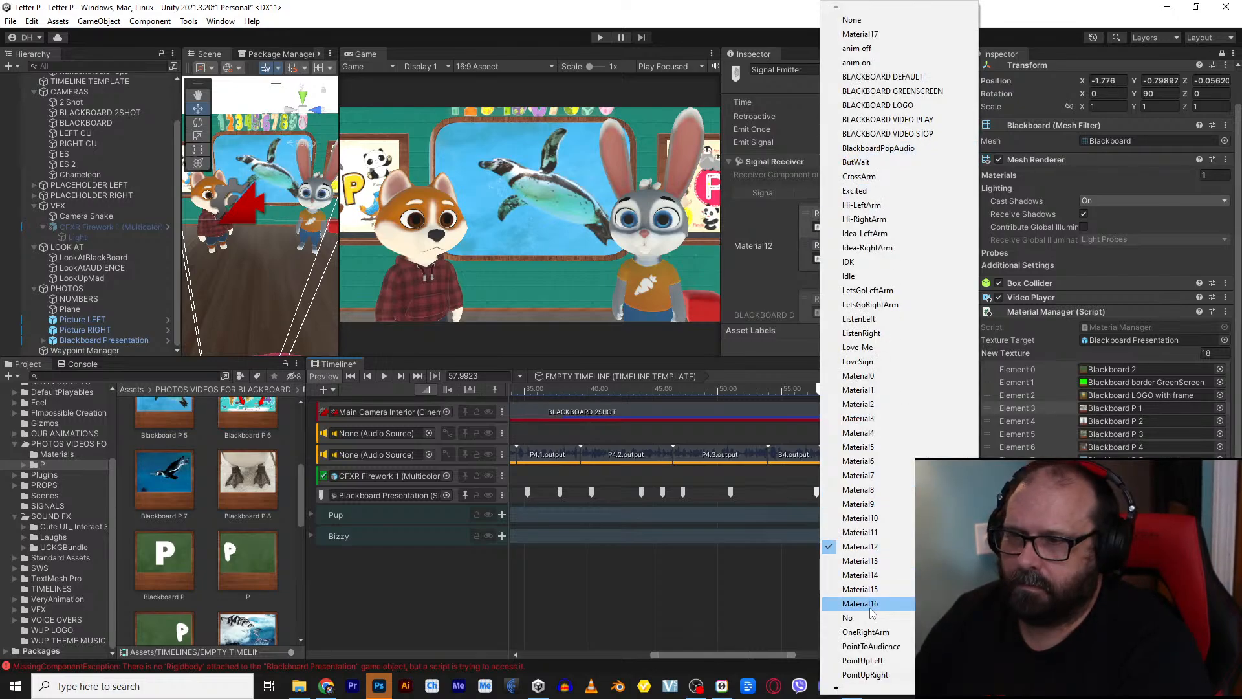
{"action": "mouse_move", "coordinate": [836, 690]}
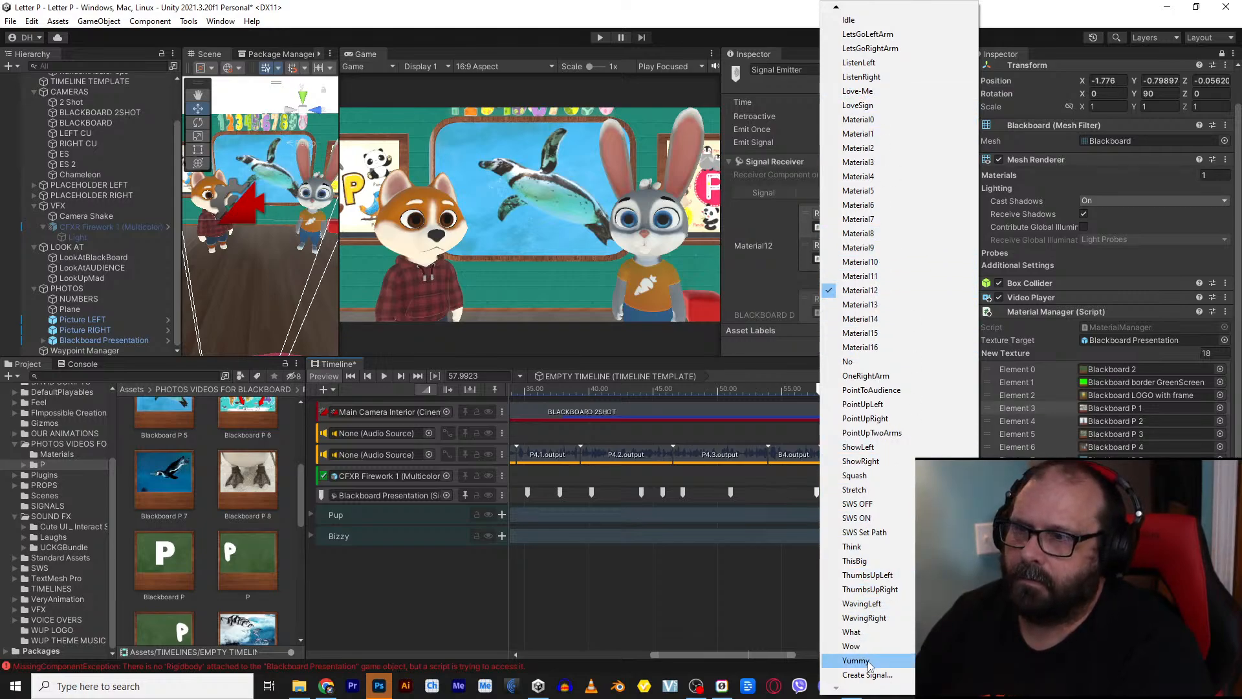
{"action": "left_click", "coordinate": [786, 496]}
Step: Replace the Material12 signal emitter near 57.7 s on the Blackboard Presentation track with a Material17 emitter
{"action": "left_click", "coordinate": [817, 494]}
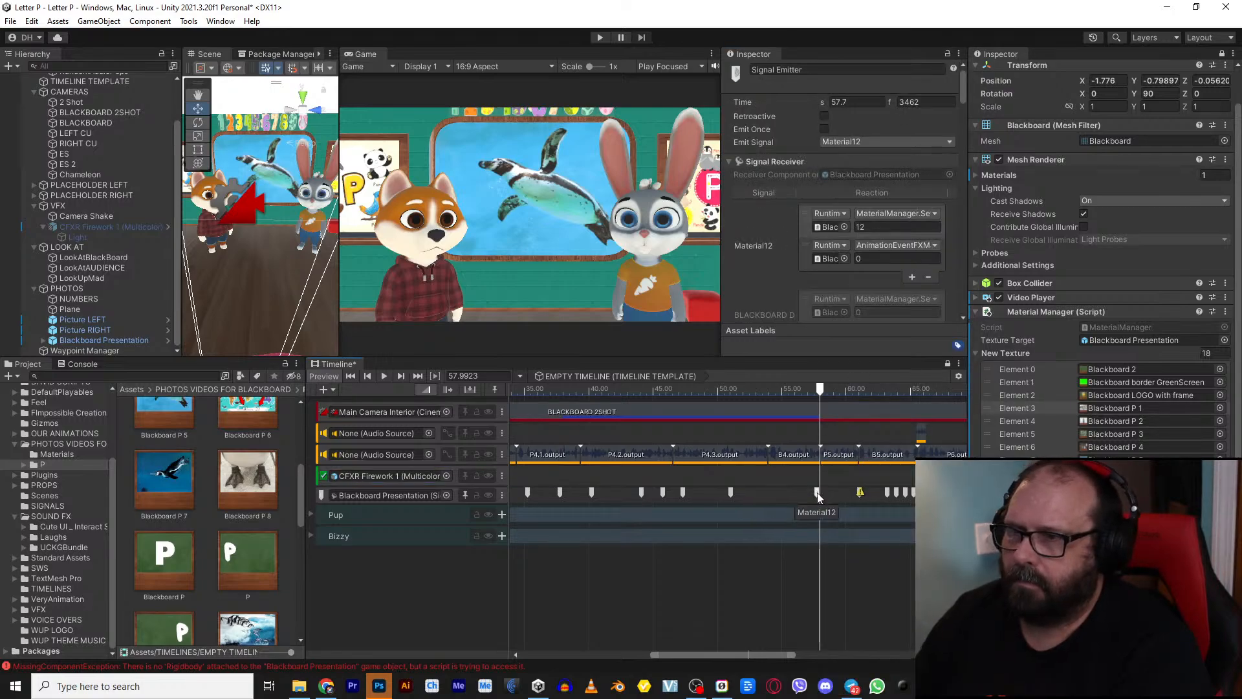
{"action": "key", "text": "Delete"}
{"action": "right_click", "coordinate": [817, 497]}
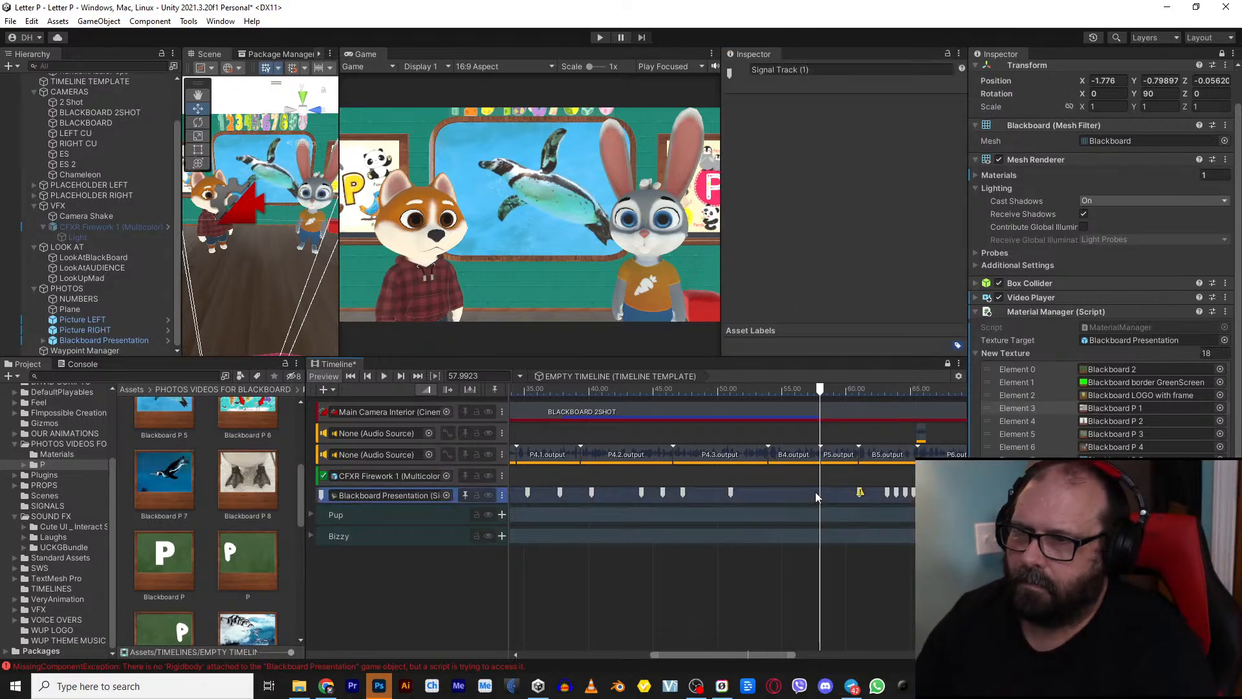
{"action": "left_click", "coordinate": [859, 623]}
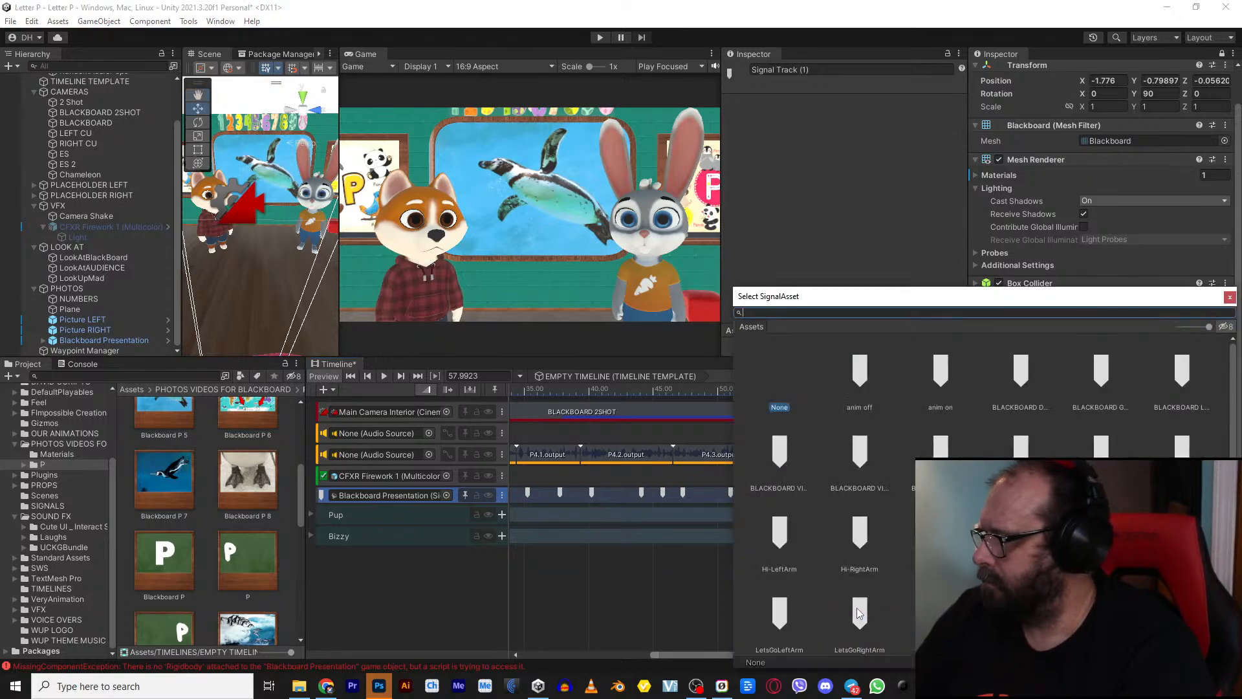
{"action": "type", "text": "mater"}
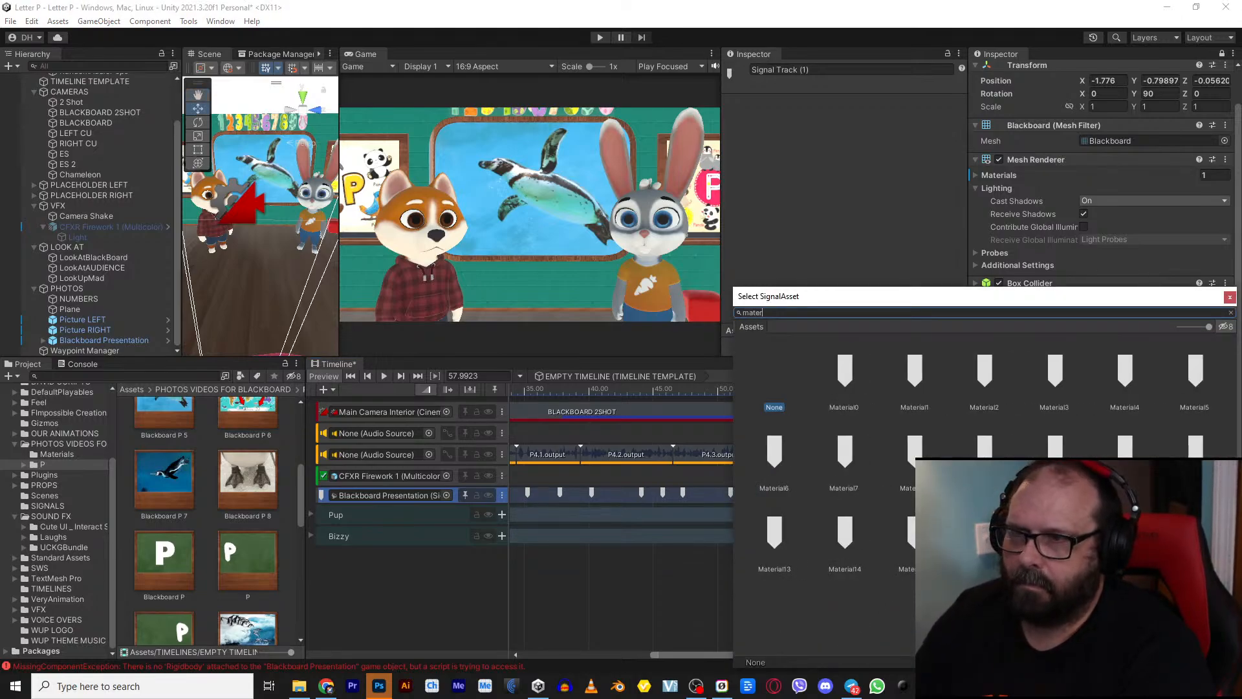
{"action": "double_click", "coordinate": [1054, 541]}
Step: Move the Material17 signal emitter to about 57.73 s and play back the voice-over around it
{"action": "scroll", "coordinate": [827, 489], "scroll_direction": "up", "scroll_amount": 5}
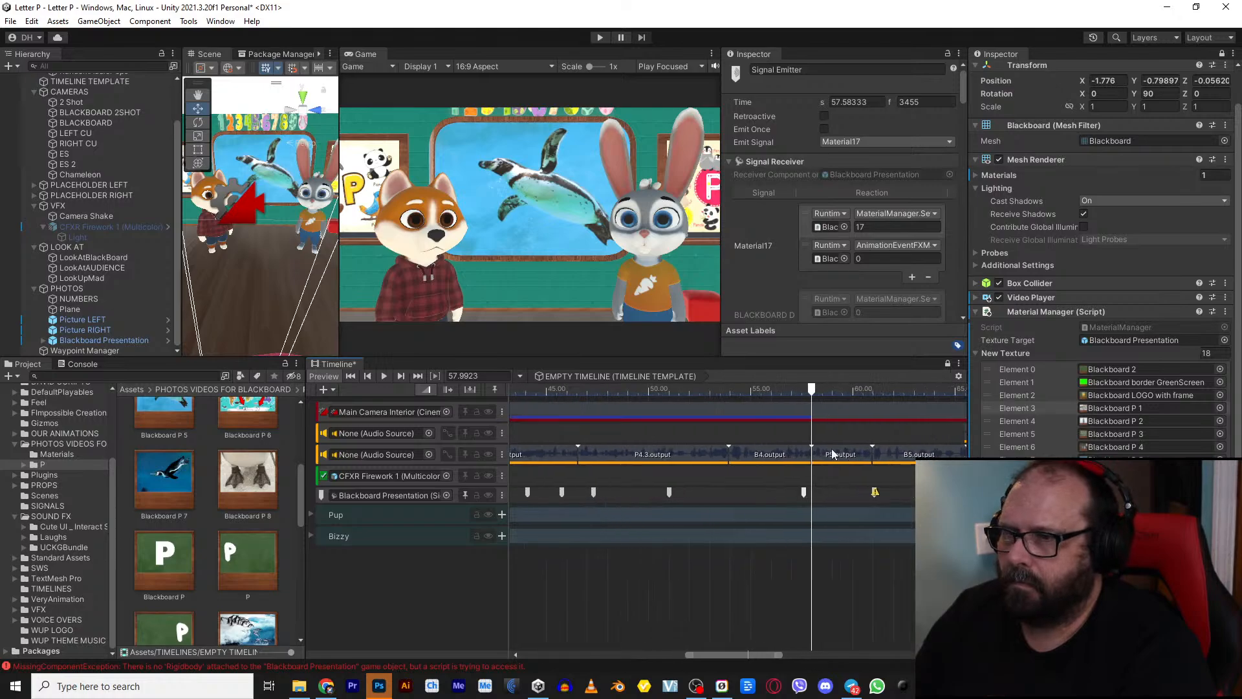
{"action": "left_click_drag", "start_coordinate": [781, 381], "coordinate": [793, 492]}
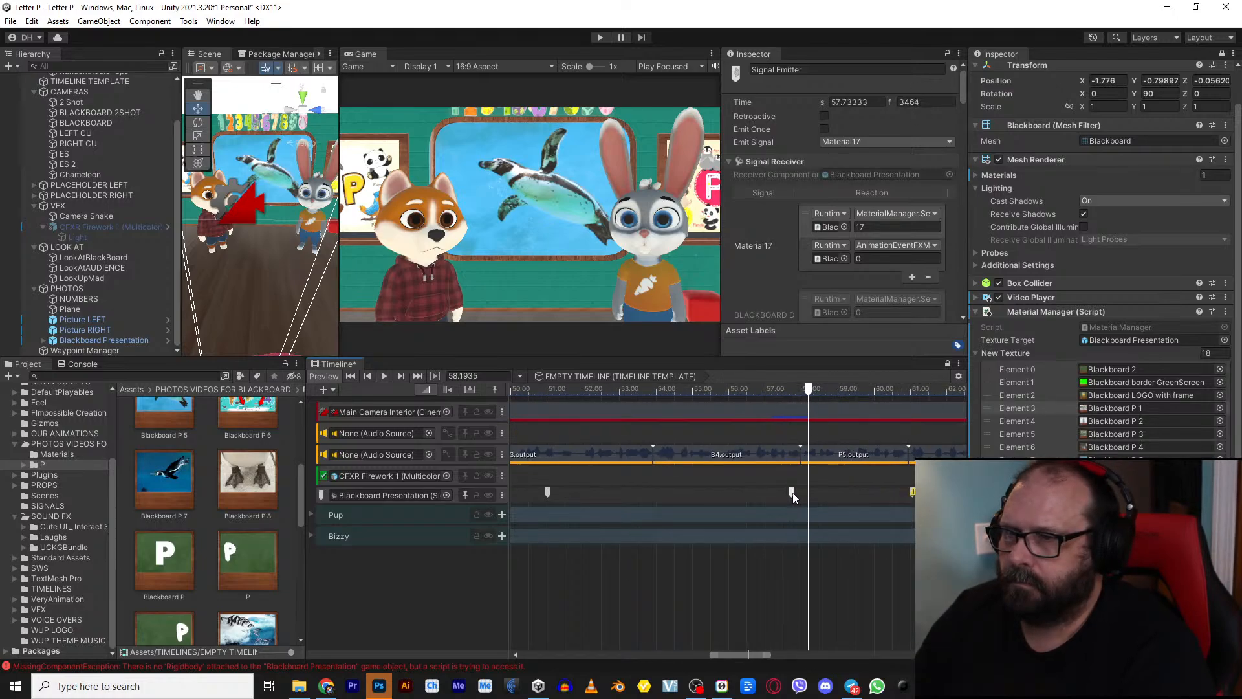
{"action": "left_click_drag", "start_coordinate": [774, 389], "coordinate": [790, 389]}
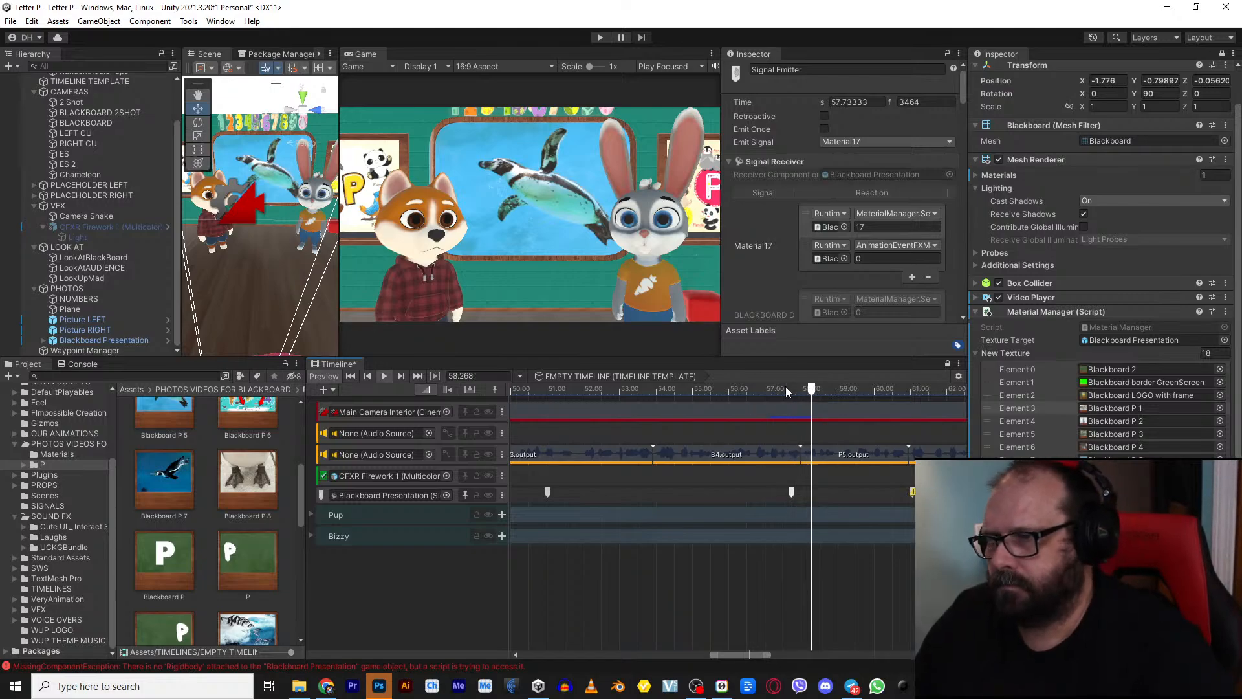
{"action": "scroll", "coordinate": [756, 429], "scroll_direction": "down", "scroll_amount": 5}
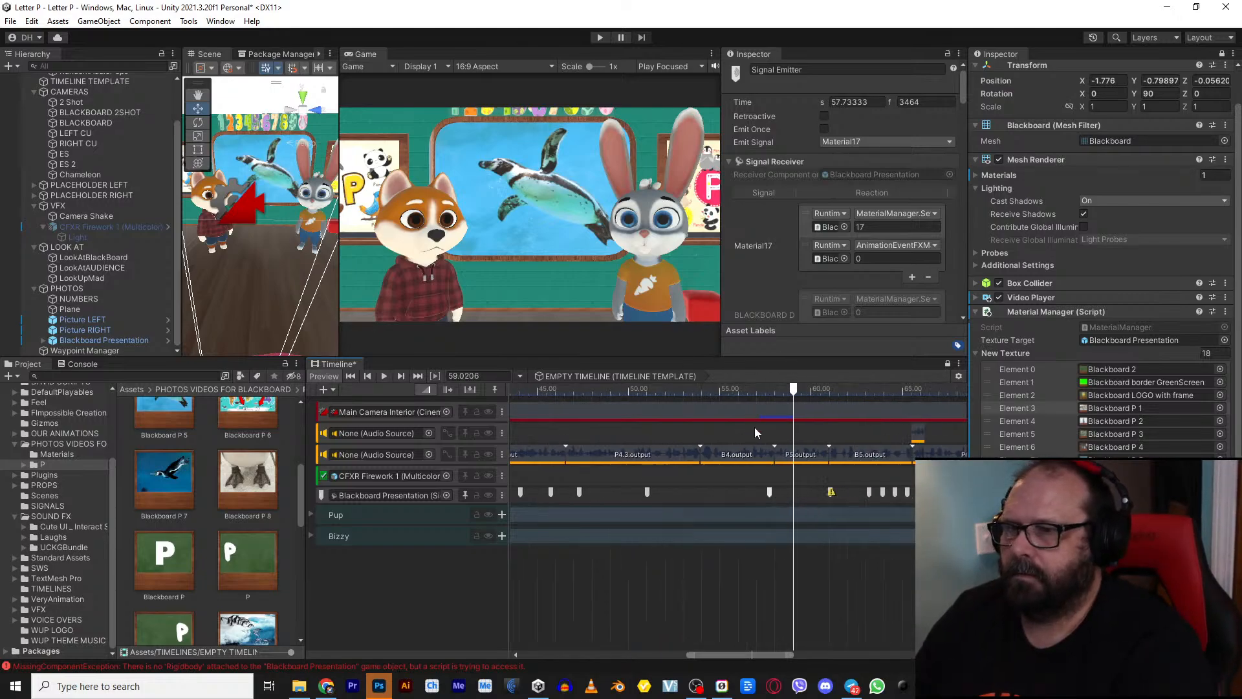
{"action": "middle_click_drag", "start_coordinate": [822, 457], "coordinate": [716, 467]}
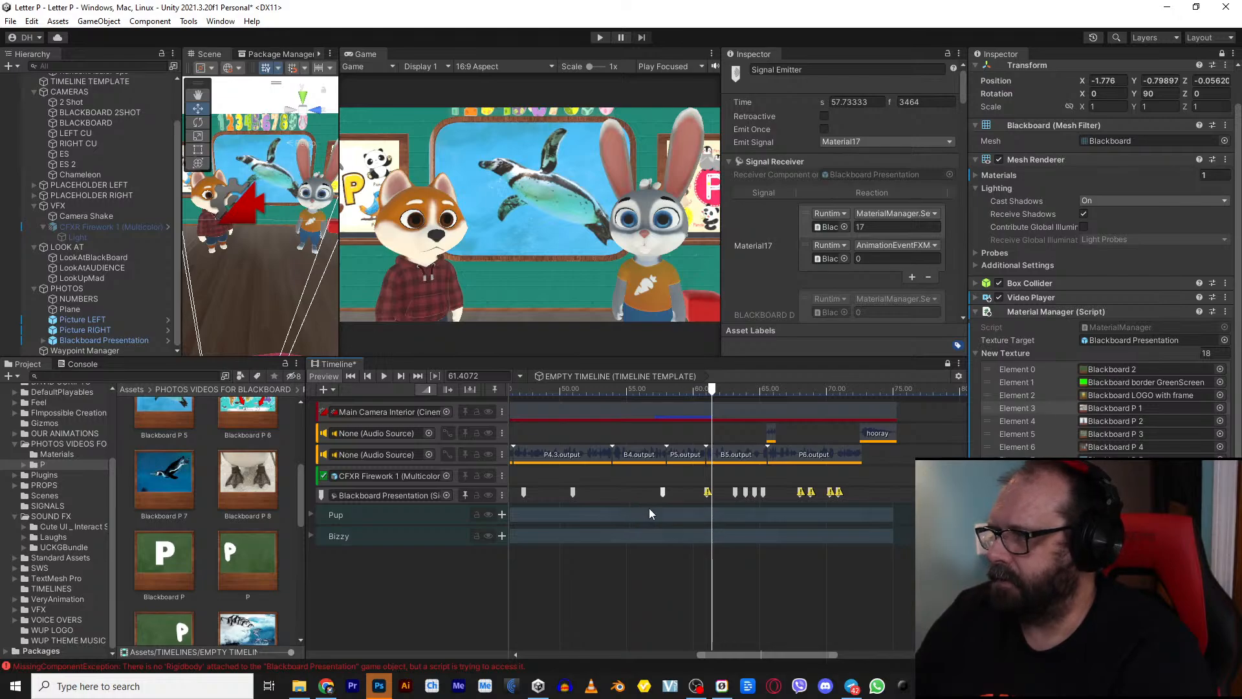
Step: Add an activation clip to the CFXR Firework 1 track from about 57.73 s to 59.38 s and play it back
{"action": "right_click", "coordinate": [697, 477]}
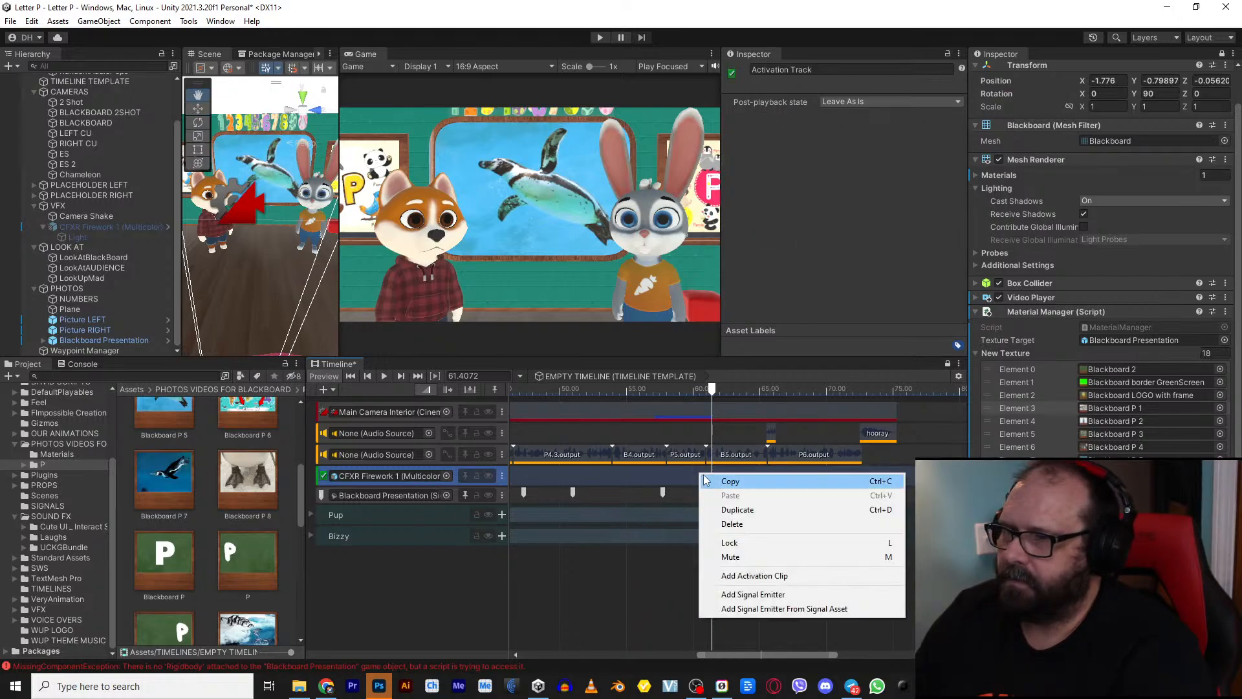
{"action": "left_click", "coordinate": [747, 576]}
{"action": "left_click_drag", "start_coordinate": [727, 480], "coordinate": [670, 477]}
{"action": "left_click", "coordinate": [647, 390]}
{"action": "key", "text": "space"}
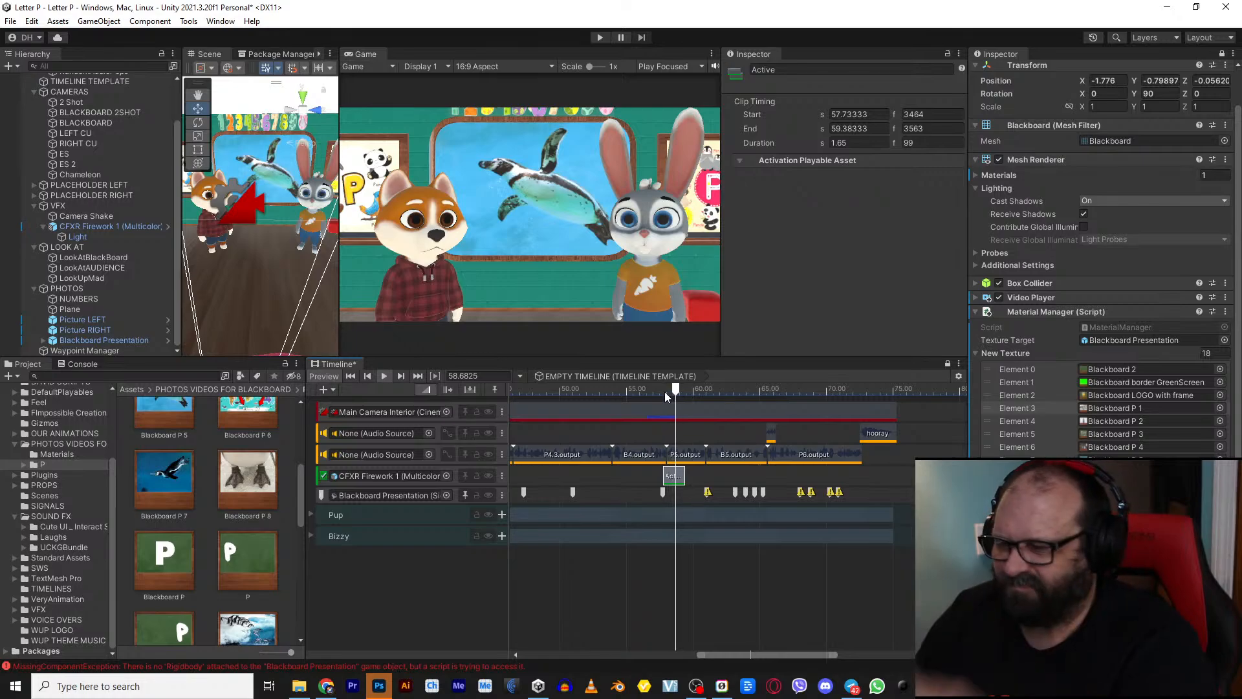
Step: Switch to Photoshop, delete the penguin feet photo from the blackboard and paste the white letter I text layer
{"action": "left_click", "coordinate": [707, 493]}
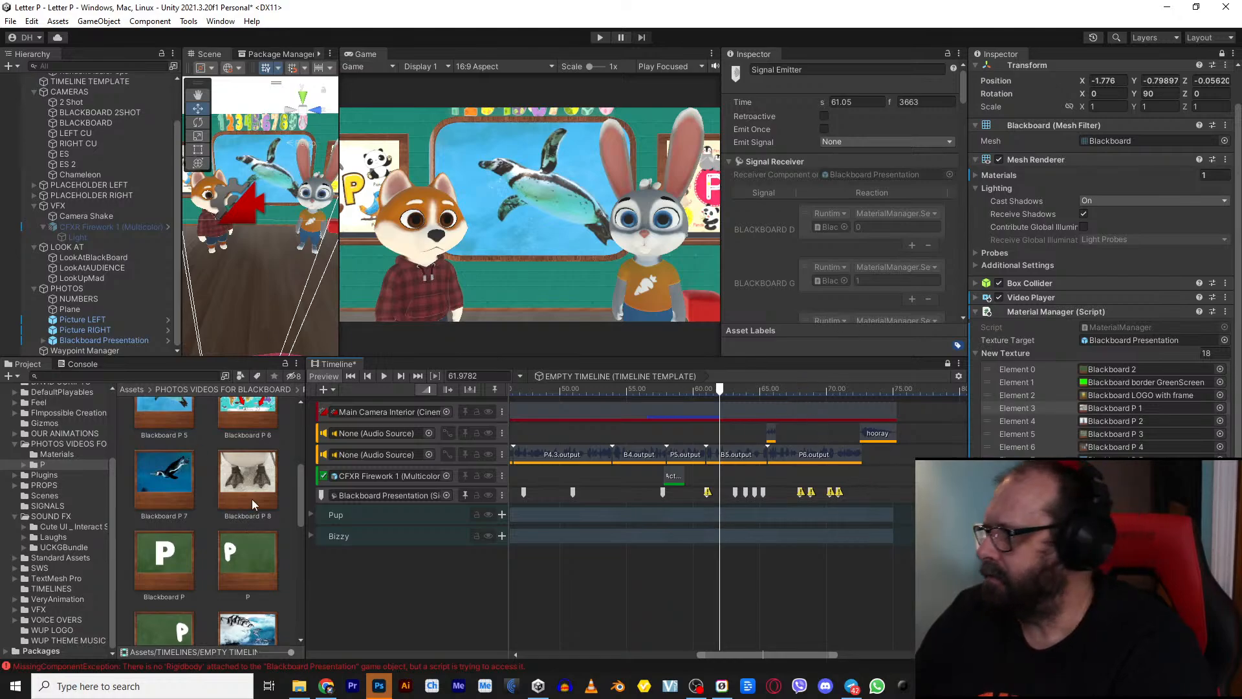
{"action": "scroll", "coordinate": [233, 553], "scroll_direction": "down", "scroll_amount": 3}
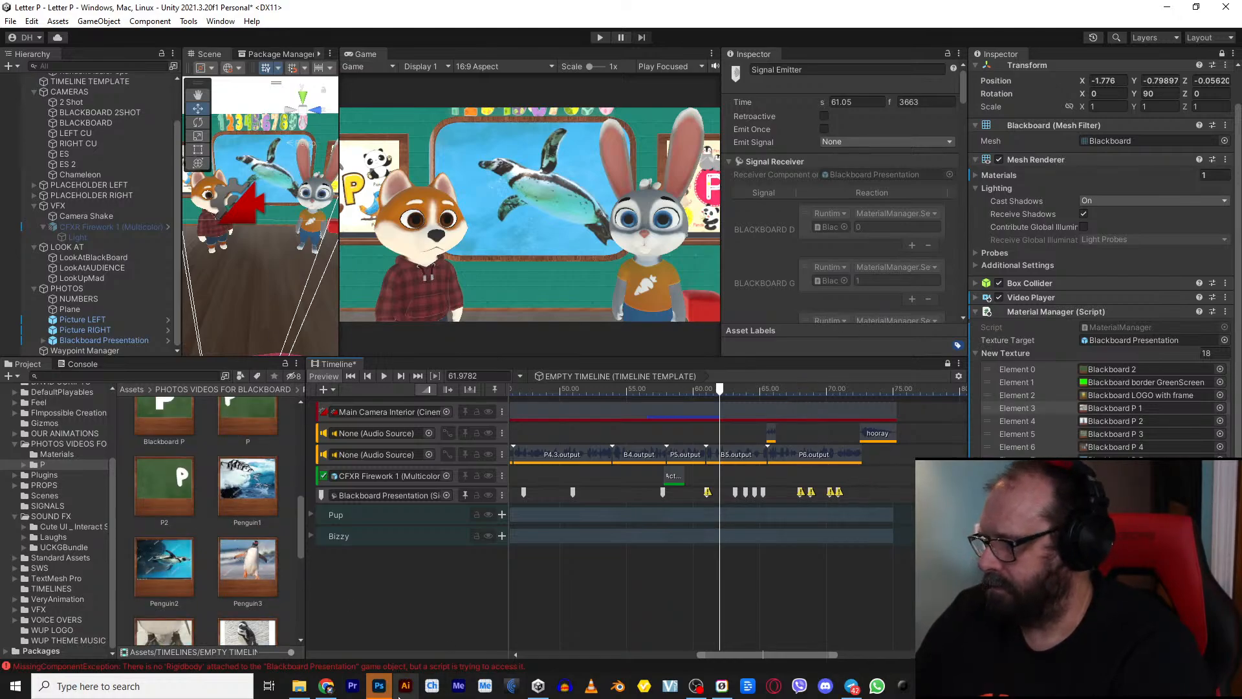
{"action": "left_click", "coordinate": [379, 686]}
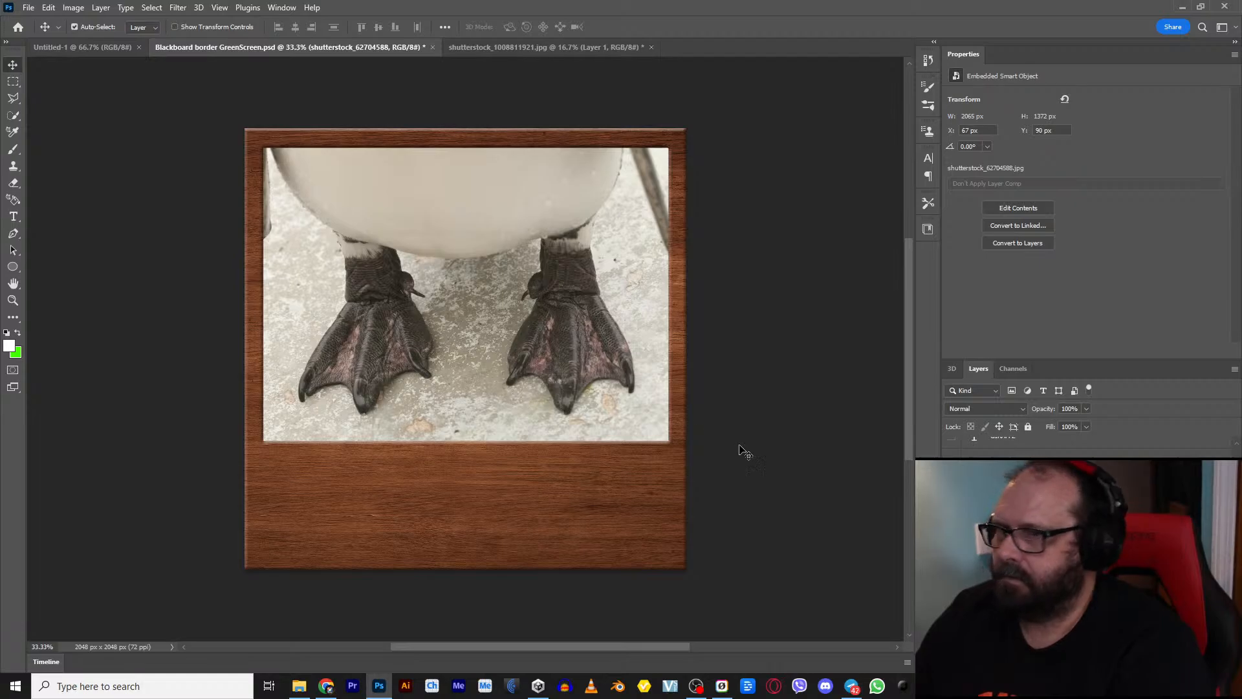
{"action": "key", "text": "Delete"}
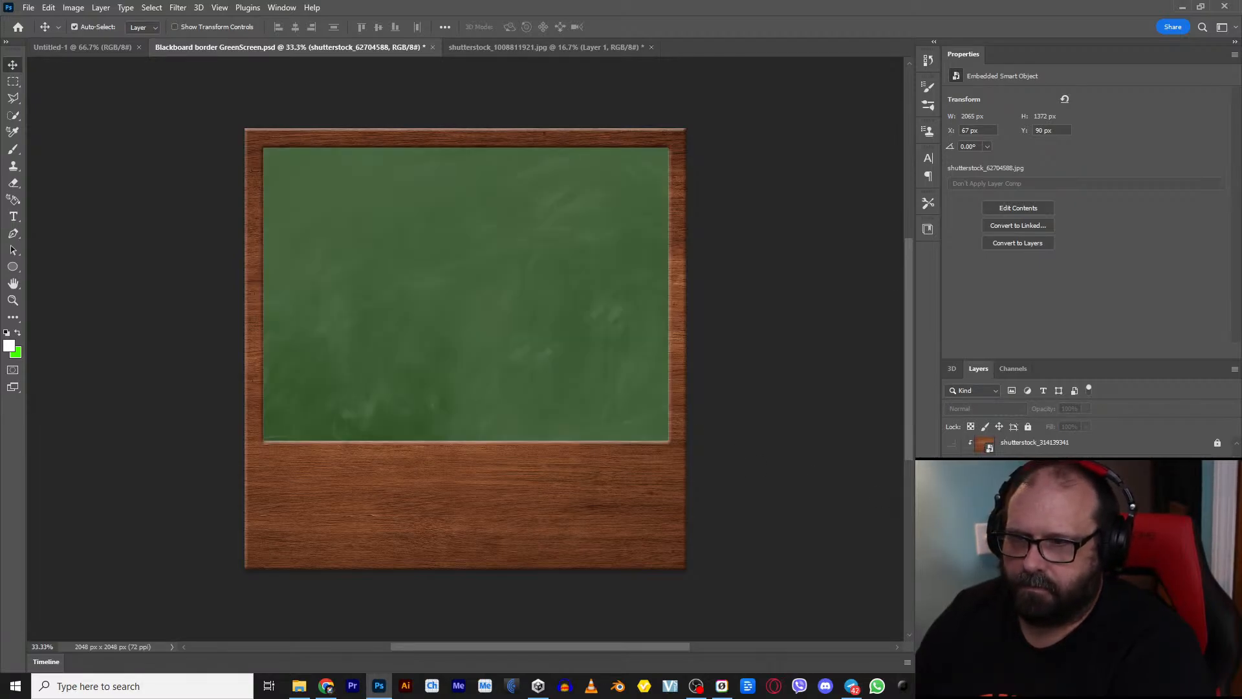
{"action": "key", "text": "ctrl+v"}
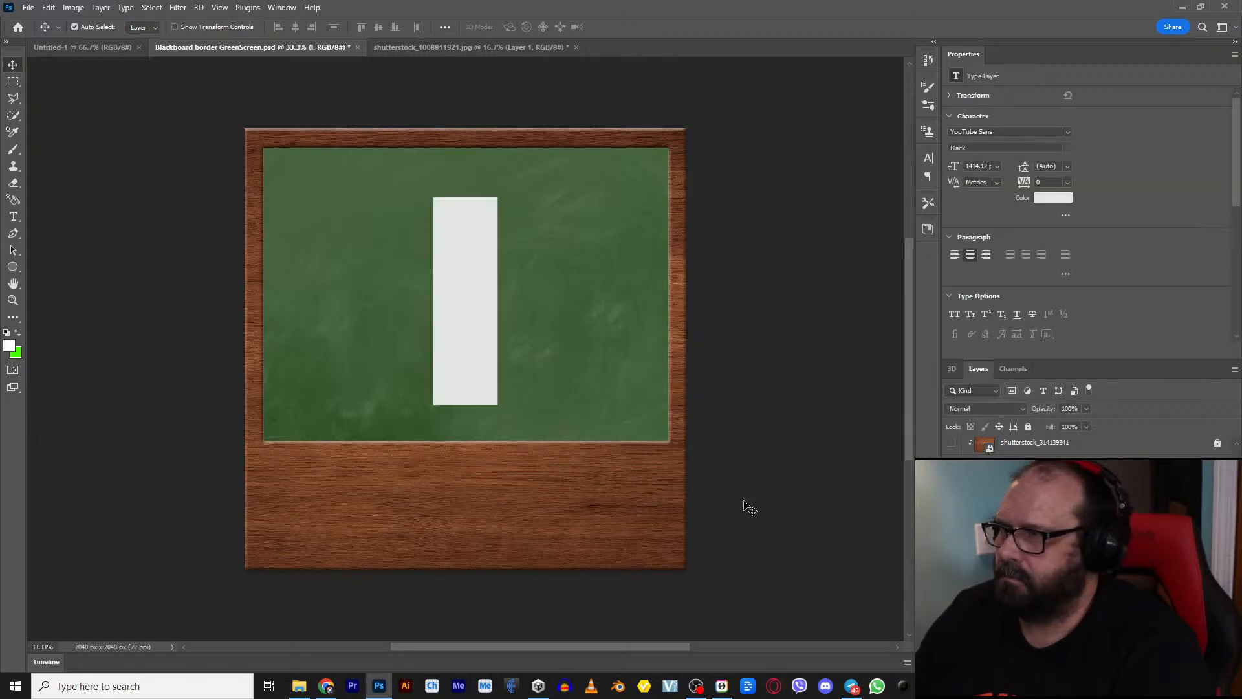
Step: Change the letter I text on the blackboard to PUP
{"action": "double_click", "coordinate": [443, 353]}
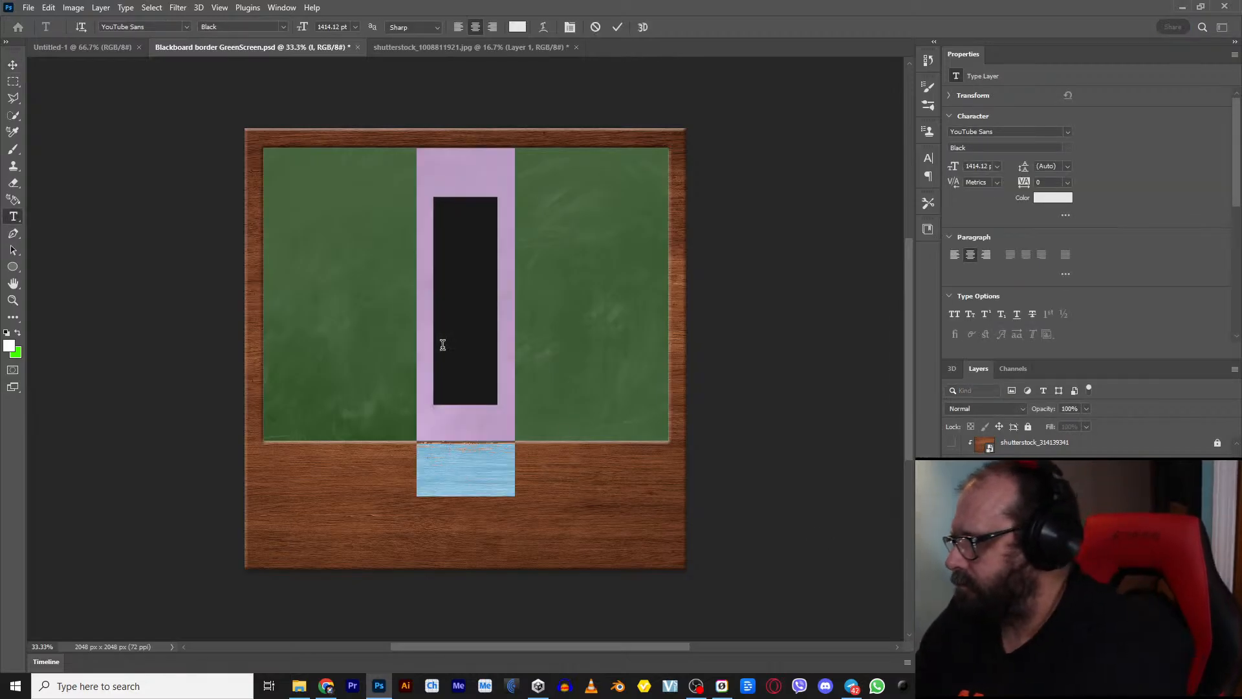
{"action": "key", "text": "Right"}
{"action": "key", "text": "BackSpace"}
{"action": "type", "text": "PUP"}
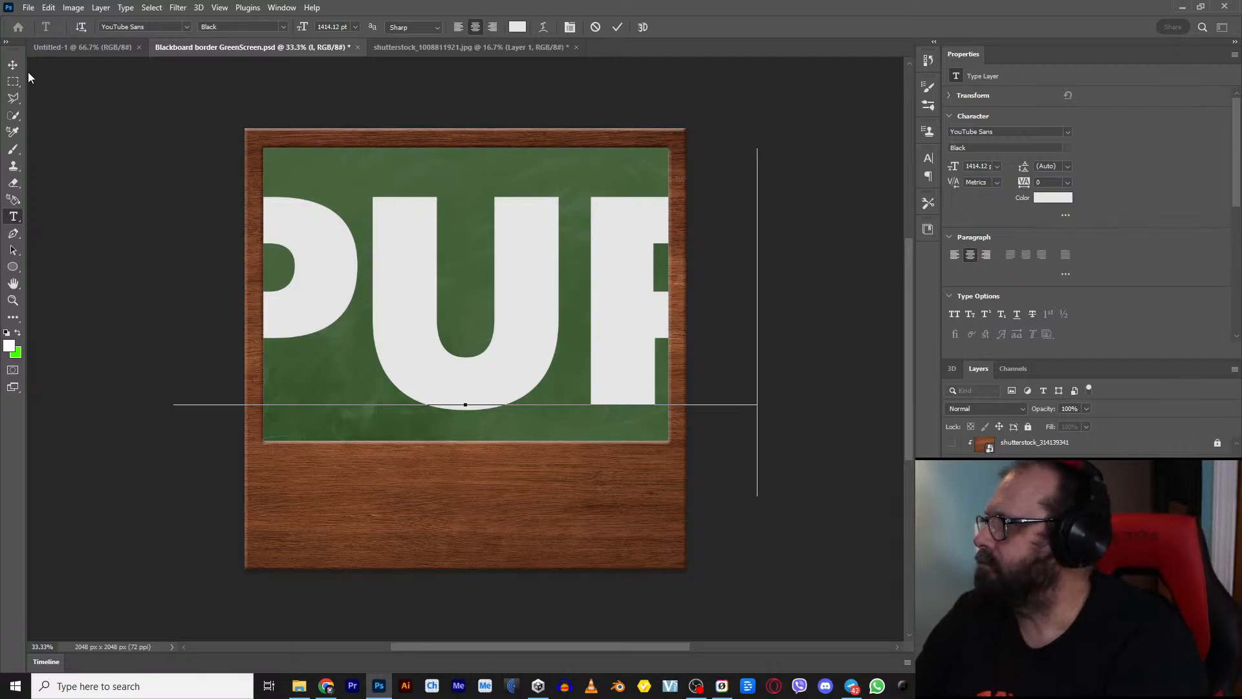
{"action": "key", "text": "ctrl+Return"}
Step: Scale the PUP text to about 49% and position it within the green chalkboard area
{"action": "key", "text": "ctrl+t"}
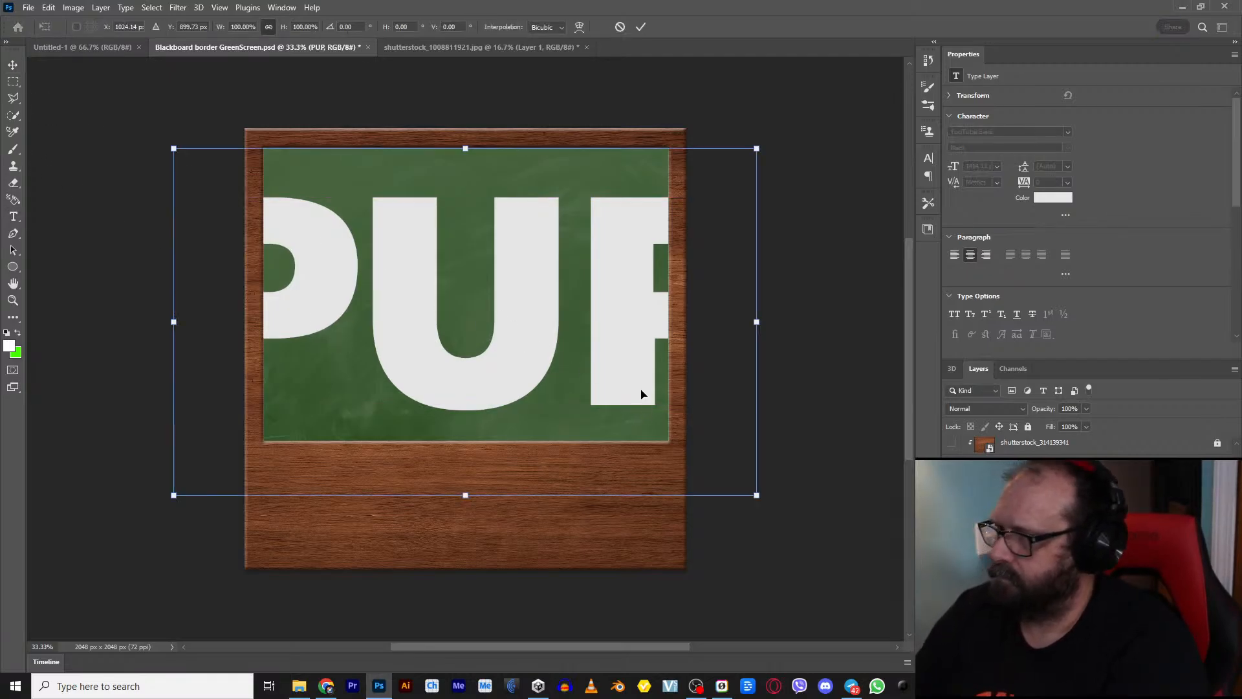
{"action": "left_click_drag", "start_coordinate": [761, 156], "coordinate": [551, 277]}
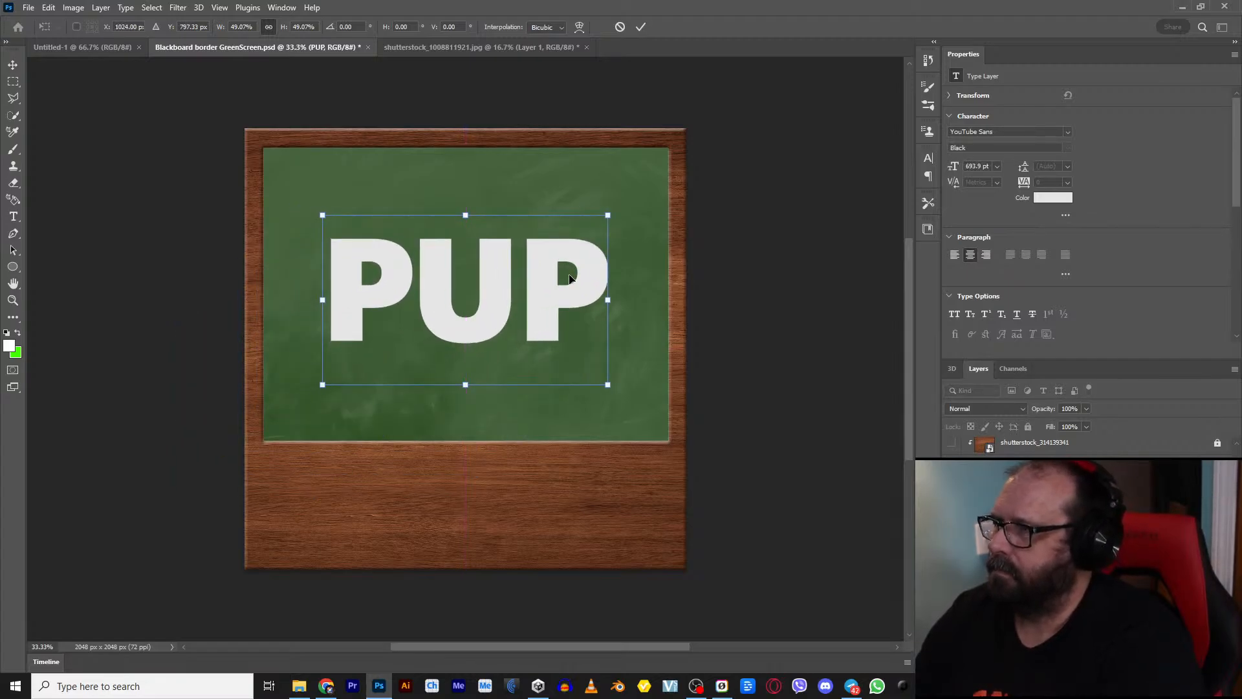
{"action": "key", "text": "Return"}
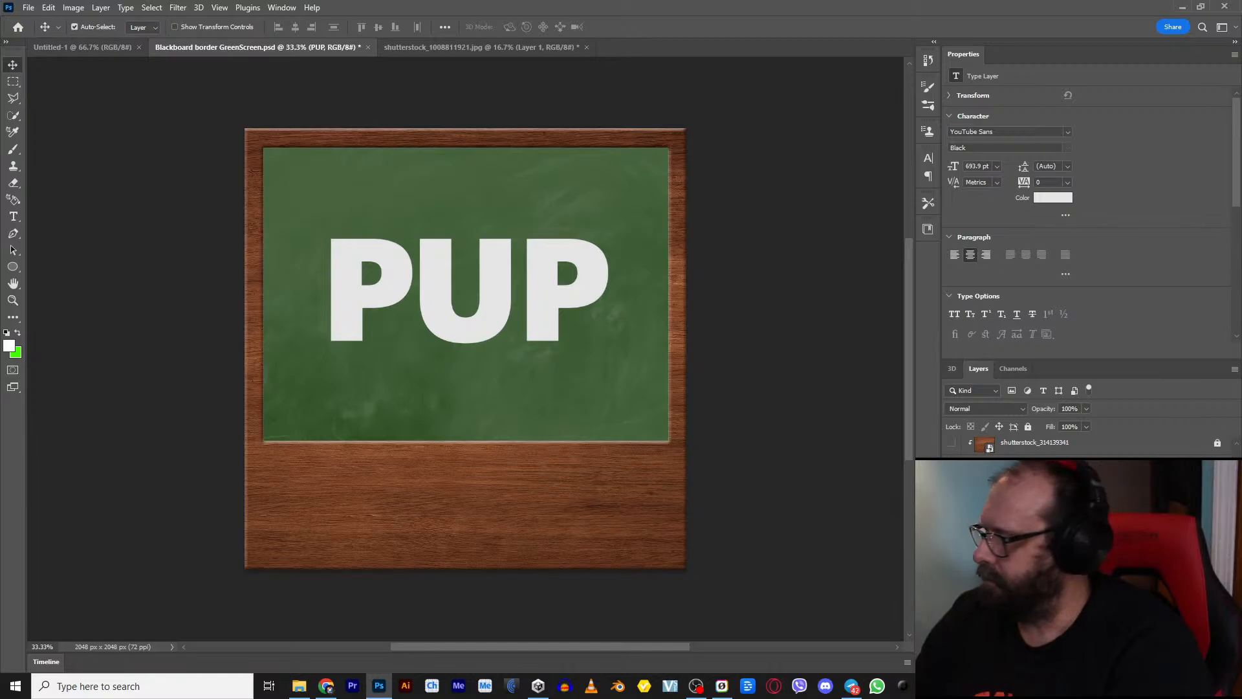
Step: Duplicate the PUP text layer once and shorten one of the two overlapping texts to the letter P
{"action": "key", "text": "ctrl+j"}
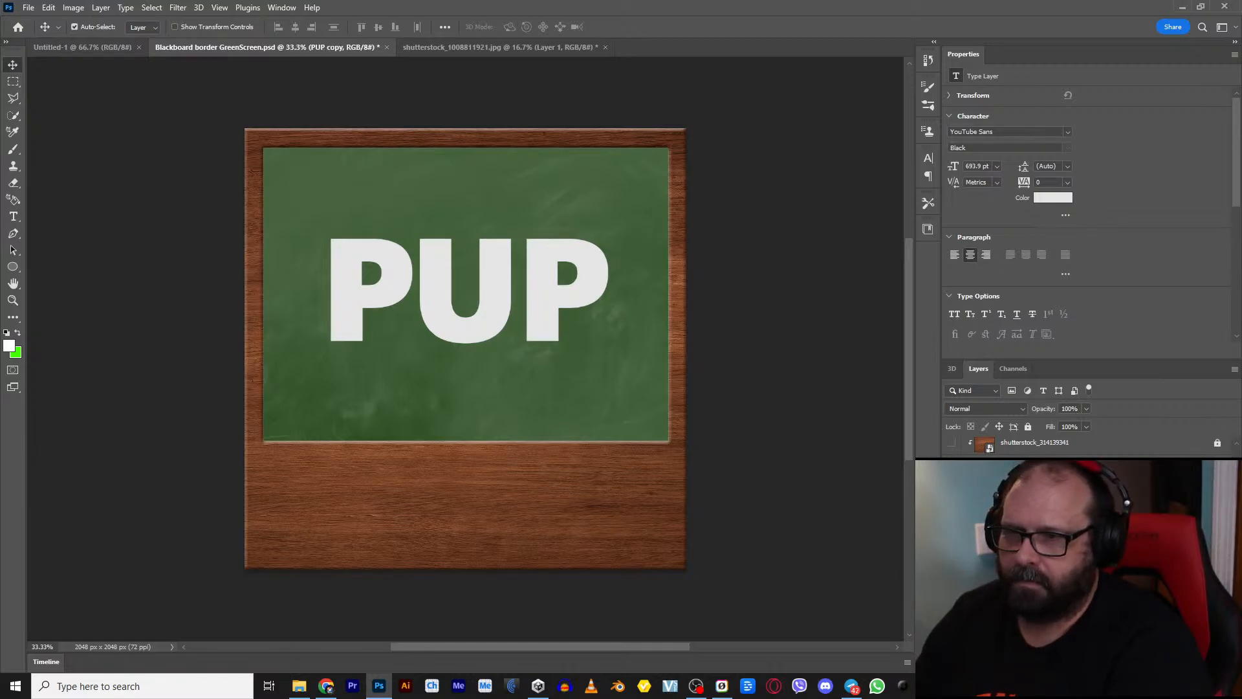
{"action": "key", "text": "ctrl+j"}
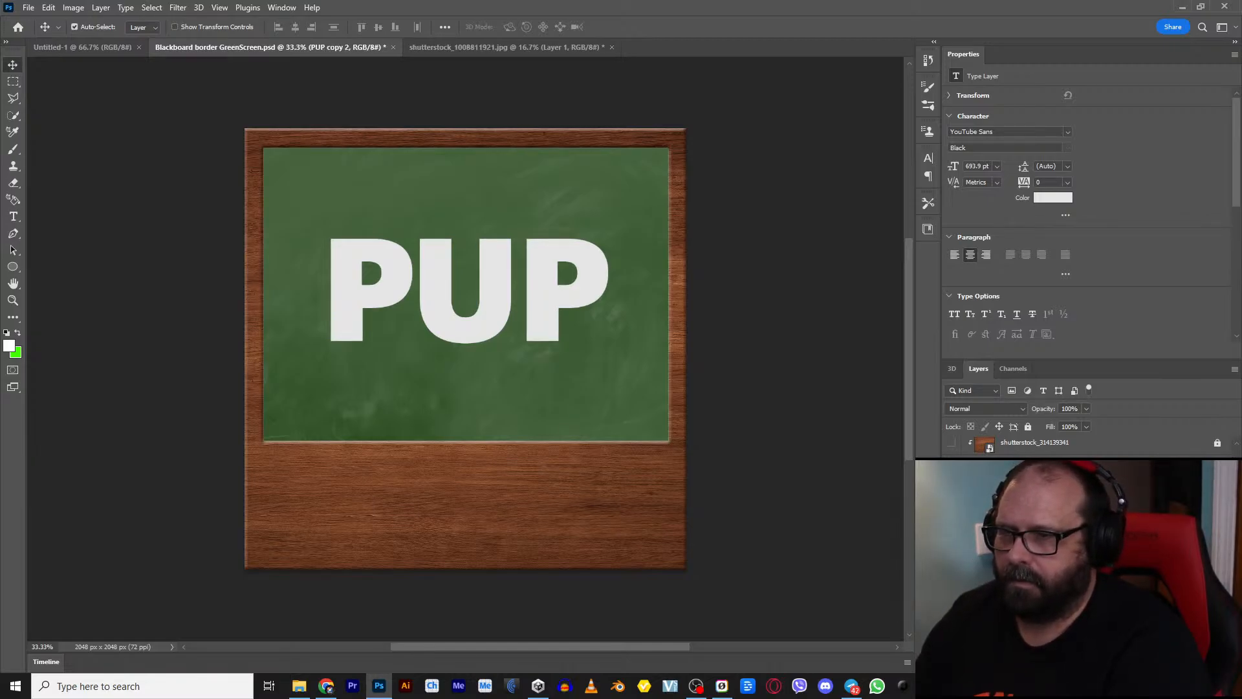
{"action": "key", "text": "ctrl+z"}
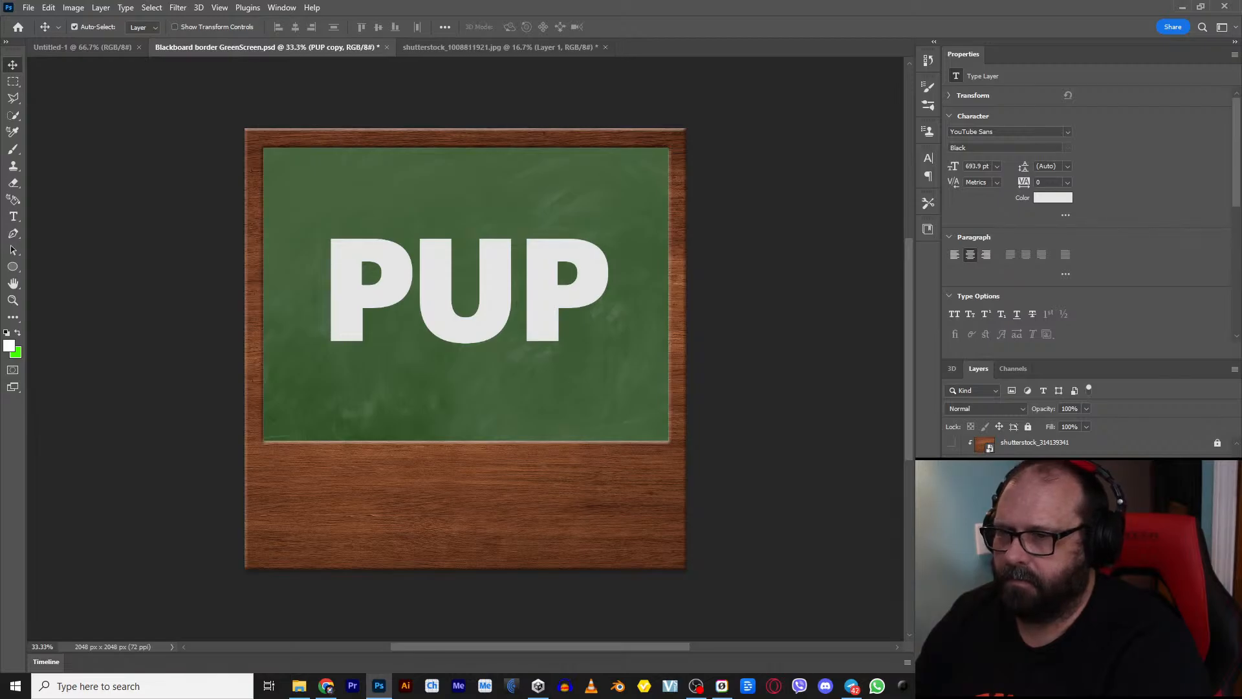
{"action": "double_click", "coordinate": [446, 311]}
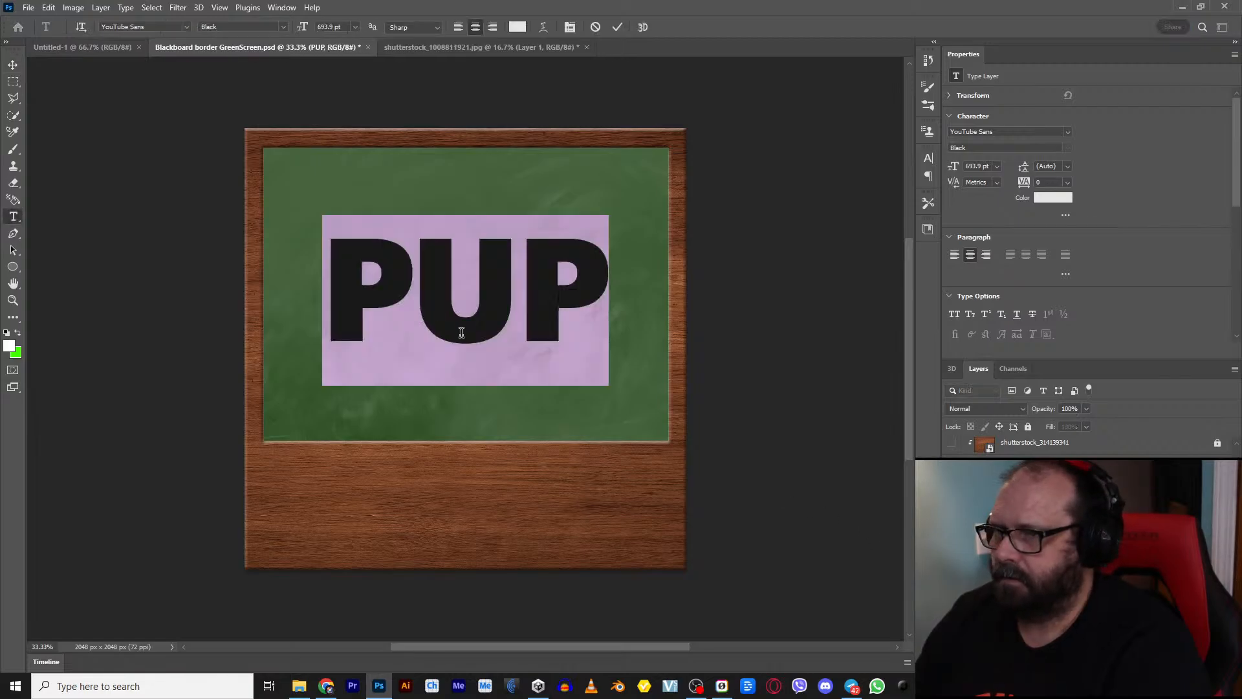
{"action": "left_click", "coordinate": [433, 303]}
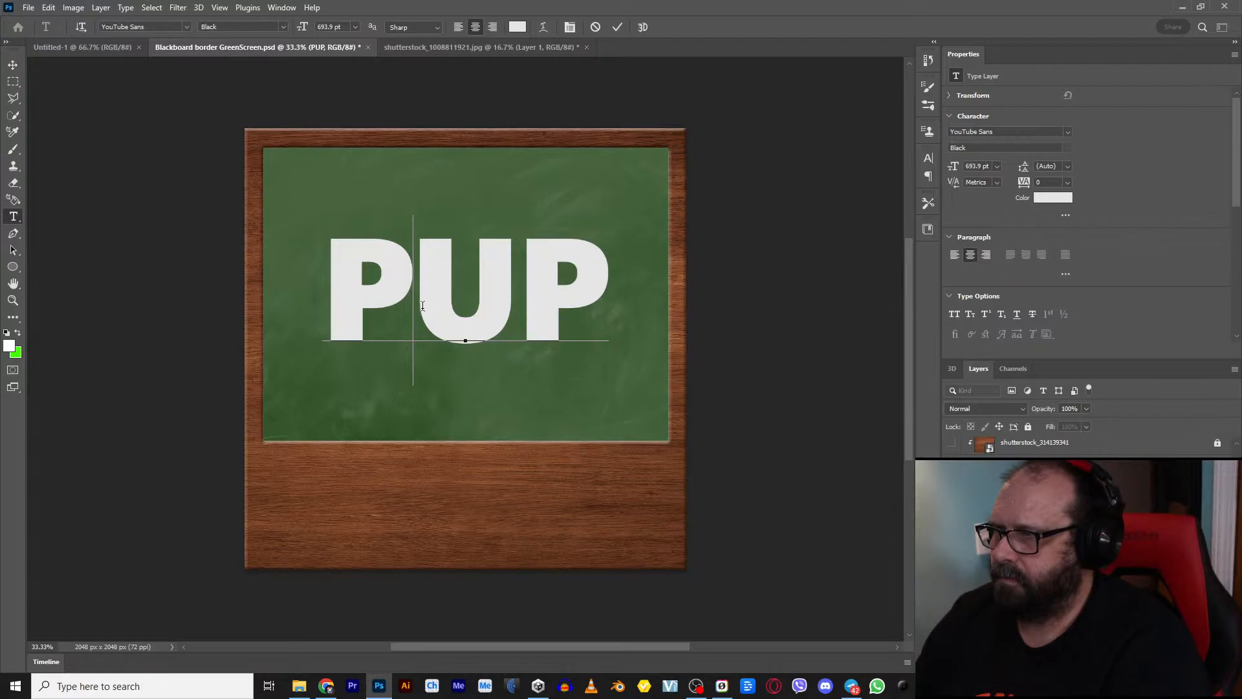
{"action": "left_click_drag", "start_coordinate": [422, 305], "coordinate": [621, 350]}
{"action": "key", "text": "BackSpace"}
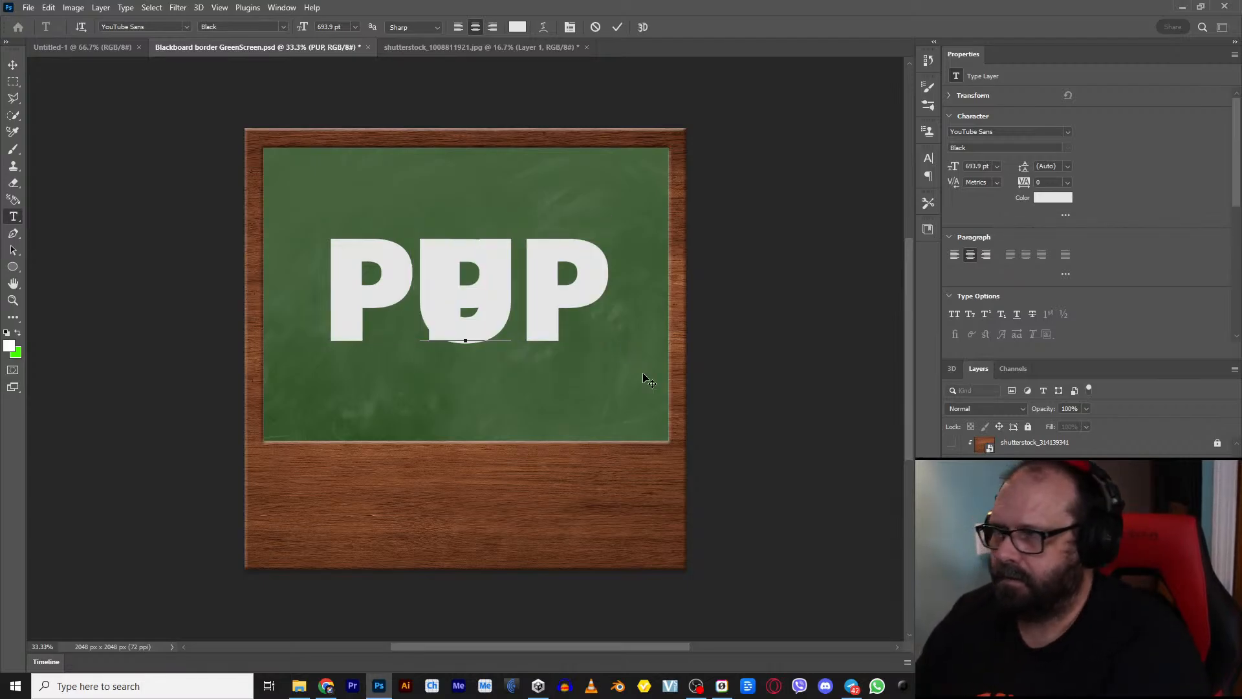
{"action": "key", "text": "ctrl+Return"}
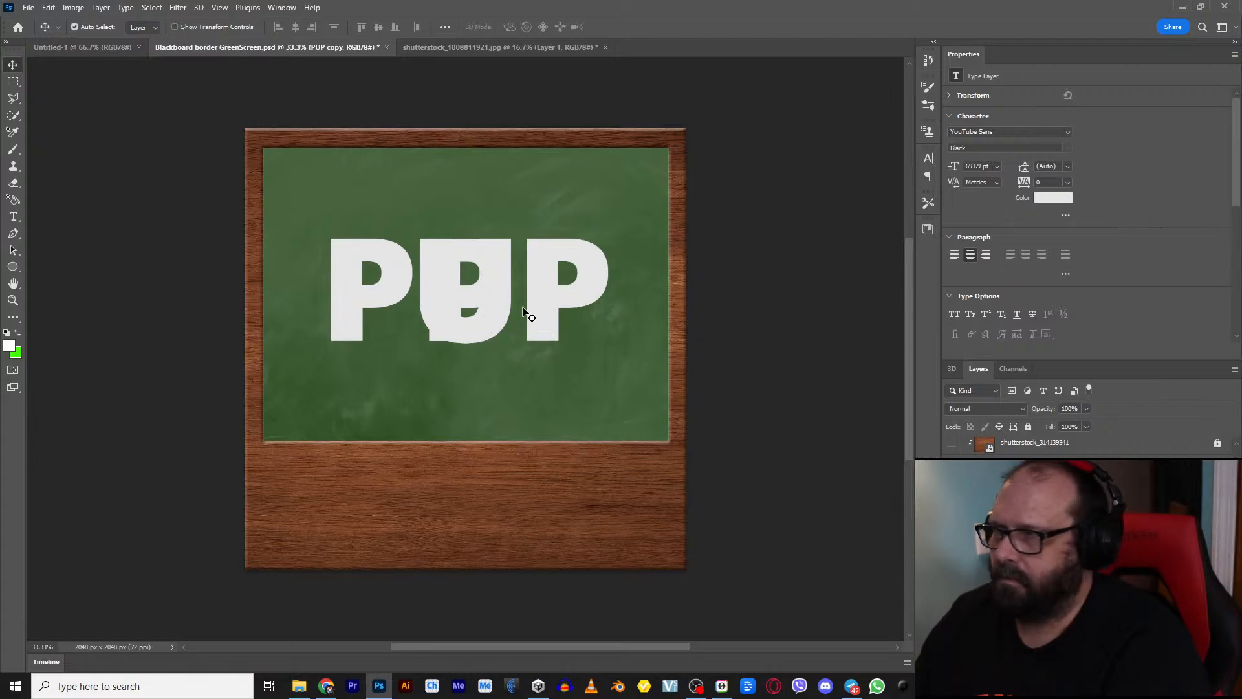
Step: Shorten another copy of the PUP text on the blackboard to PU
{"action": "double_click", "coordinate": [534, 326]}
{"action": "left_click_drag", "start_coordinate": [527, 324], "coordinate": [634, 346]}
{"action": "key", "text": "BackSpace"}
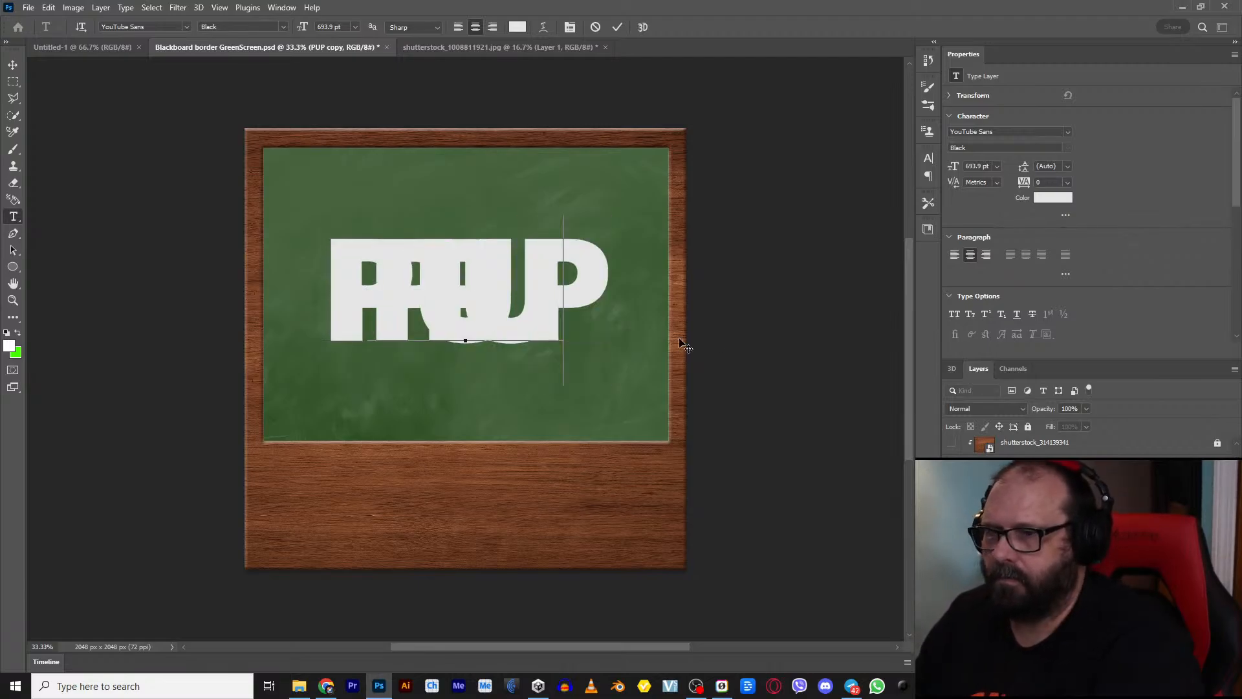
{"action": "key", "text": "ctrl+Return"}
{"action": "key", "text": "ctrl+j"}
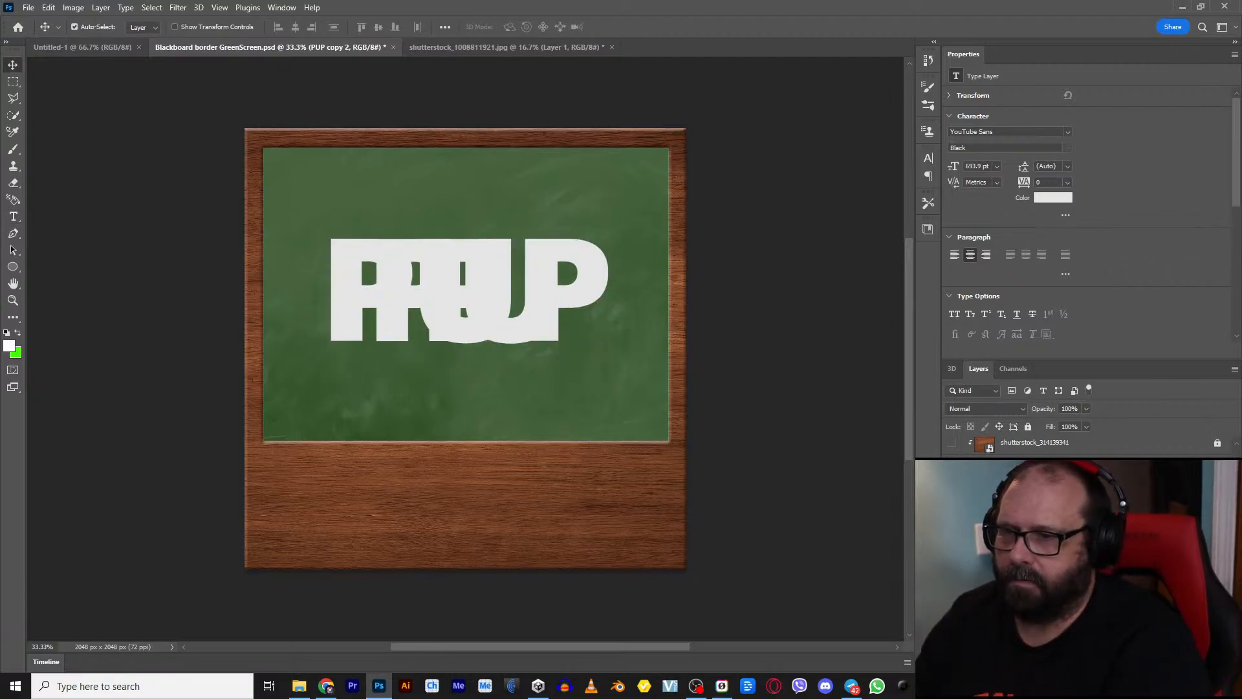
Step: Align the separate P and PU texts exactly over the opening letters of the PUP text
{"action": "key", "text": "alt+["}
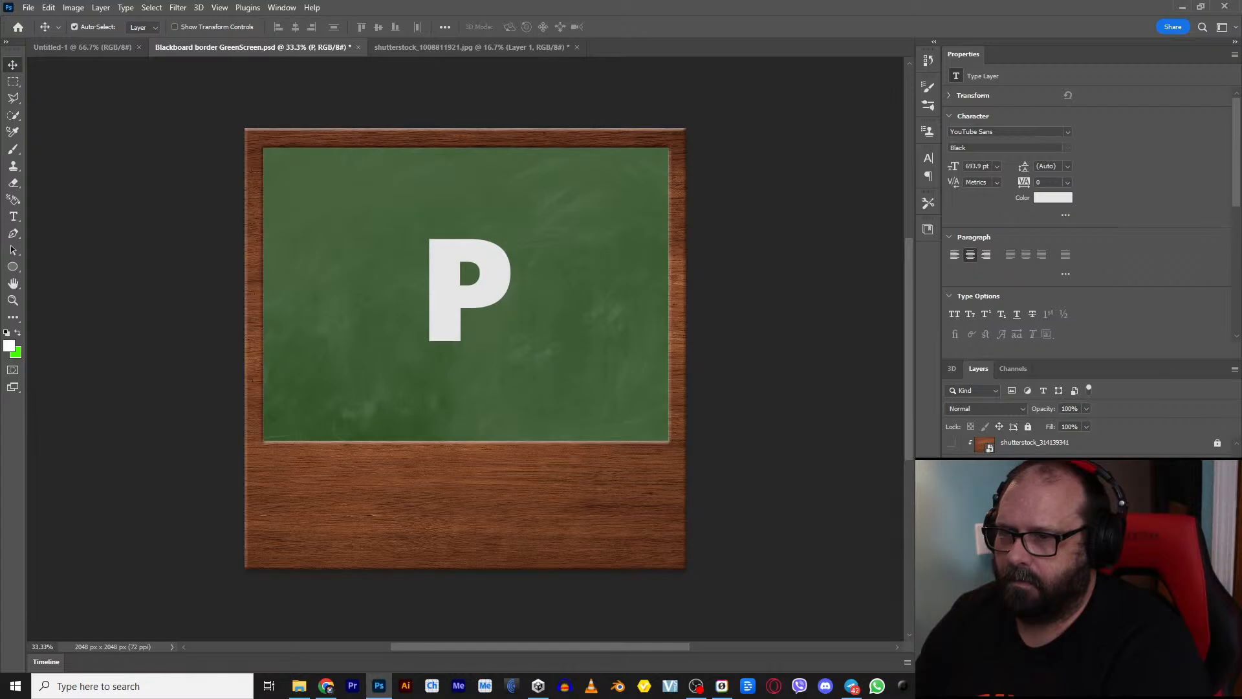
{"action": "left_click_drag", "start_coordinate": [950, 468], "coordinate": [951, 520]}
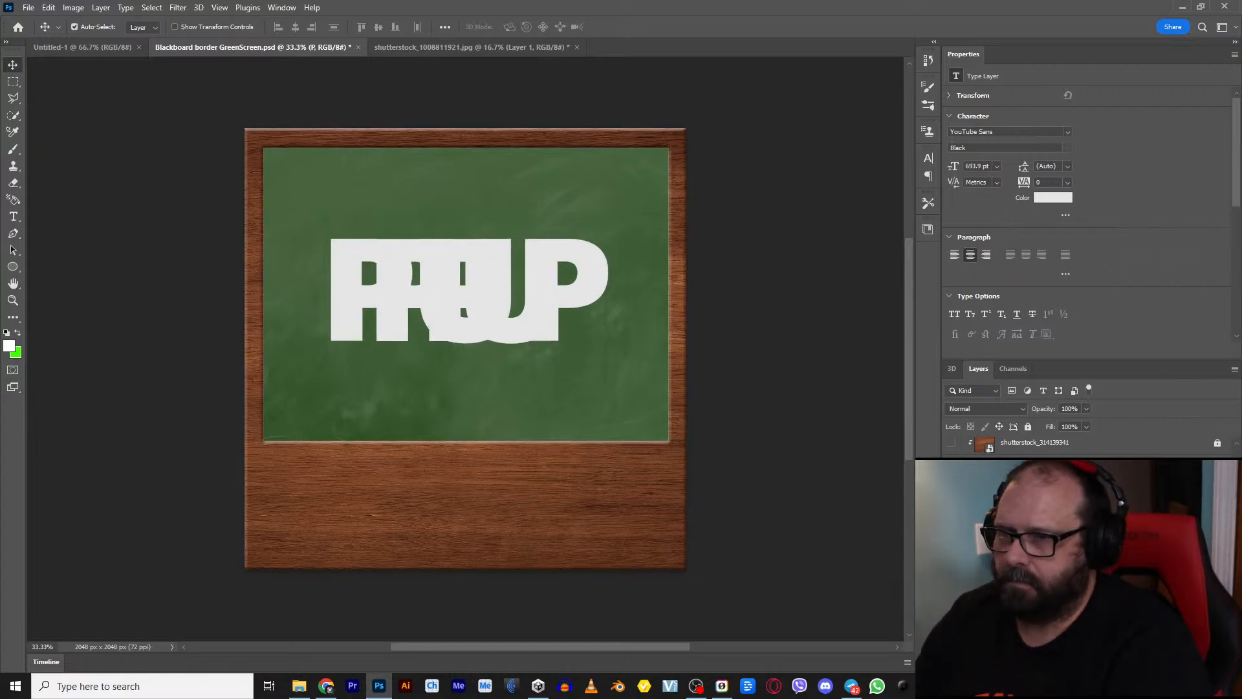
{"action": "key", "text": "ctrl+z"}
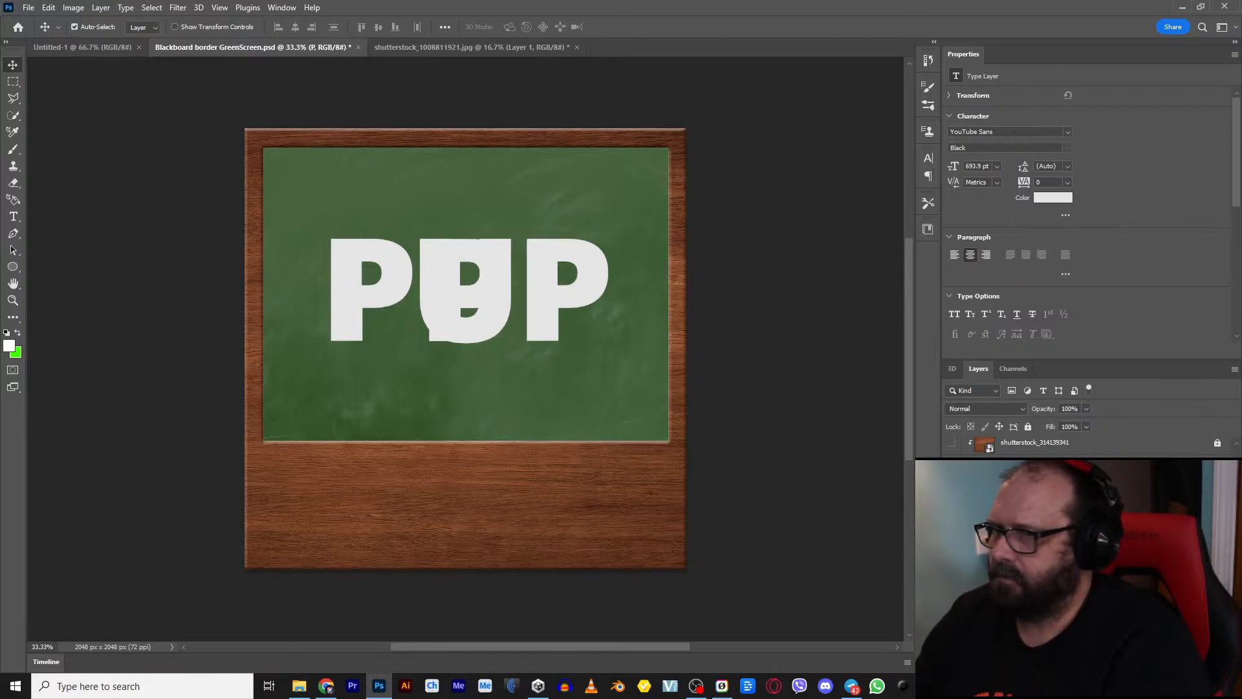
{"action": "key", "text": "alt+bracketright"}
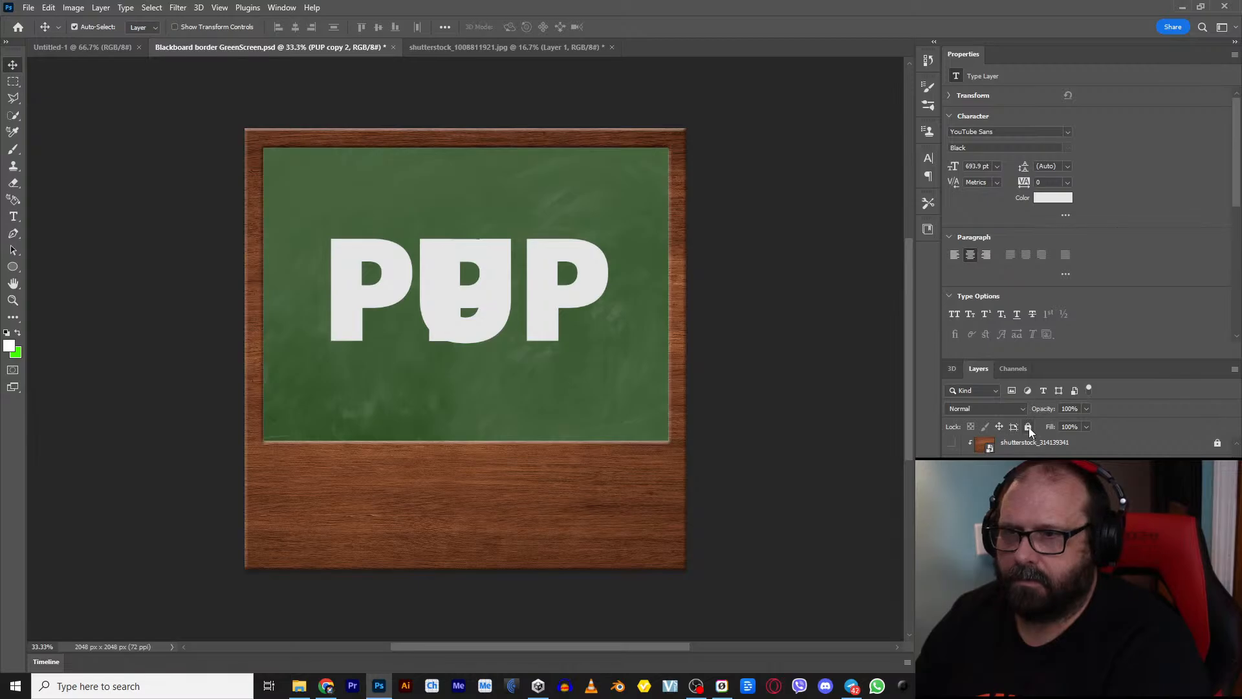
{"action": "left_click", "coordinate": [442, 335]}
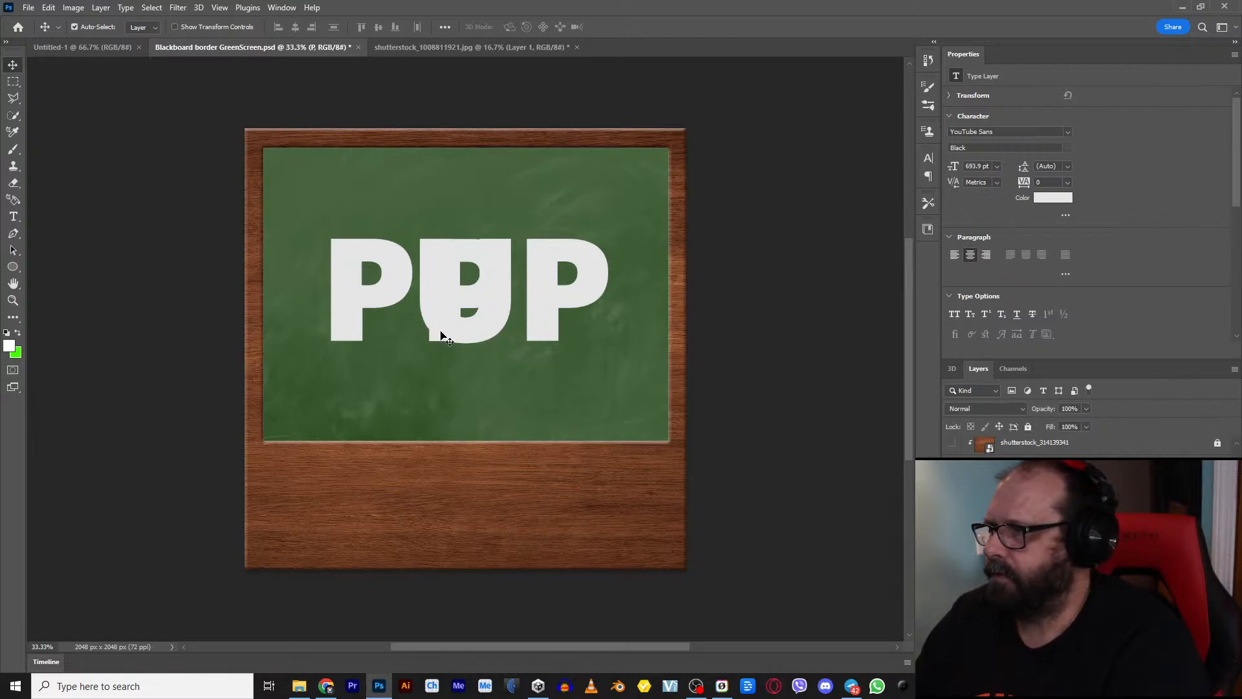
{"action": "left_click_drag", "start_coordinate": [442, 335], "coordinate": [345, 335]}
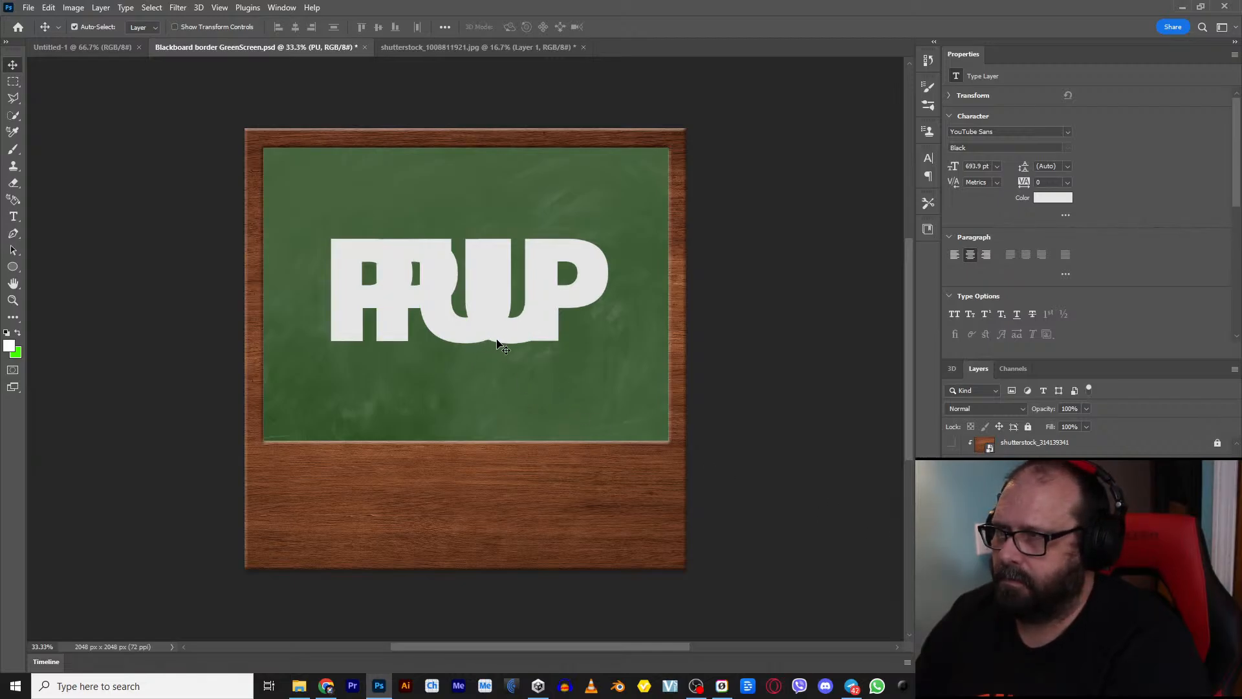
{"action": "mouse_move", "coordinate": [489, 339]}
{"action": "left_mouse_down"}
{"action": "mouse_move", "coordinate": [501, 340]}
{"action": "mouse_move", "coordinate": [476, 338]}
{"action": "left_mouse_up"}
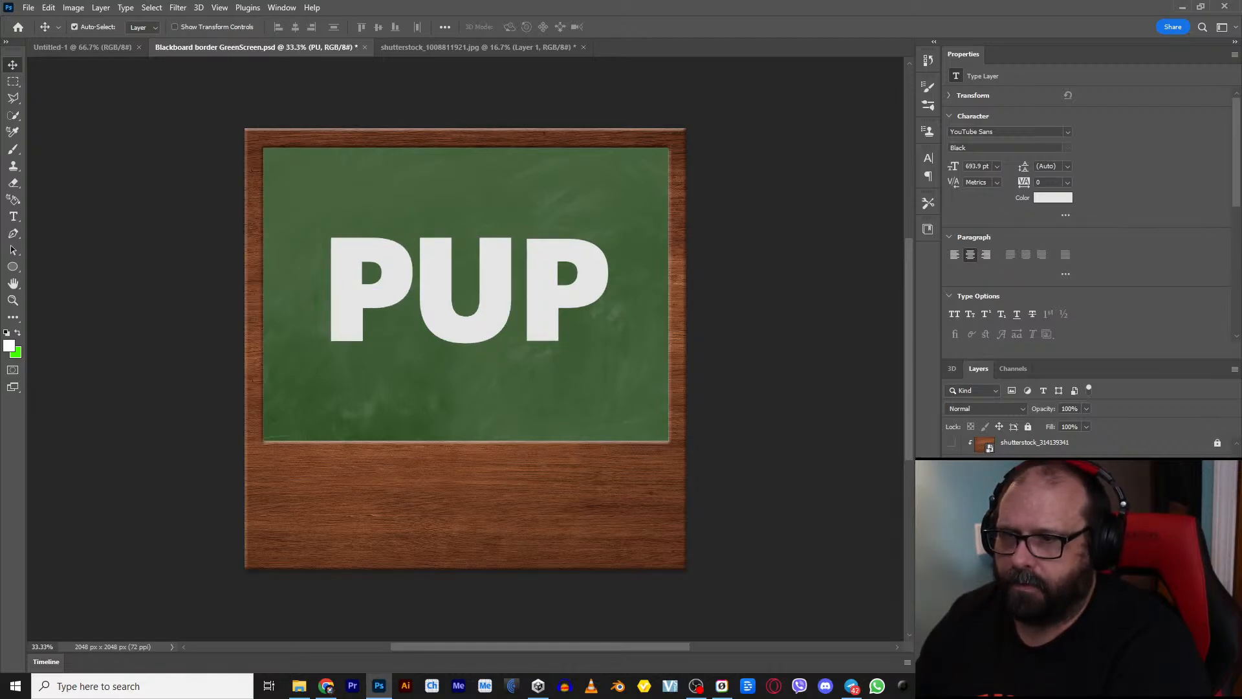
{"action": "key", "text": "Delete"}
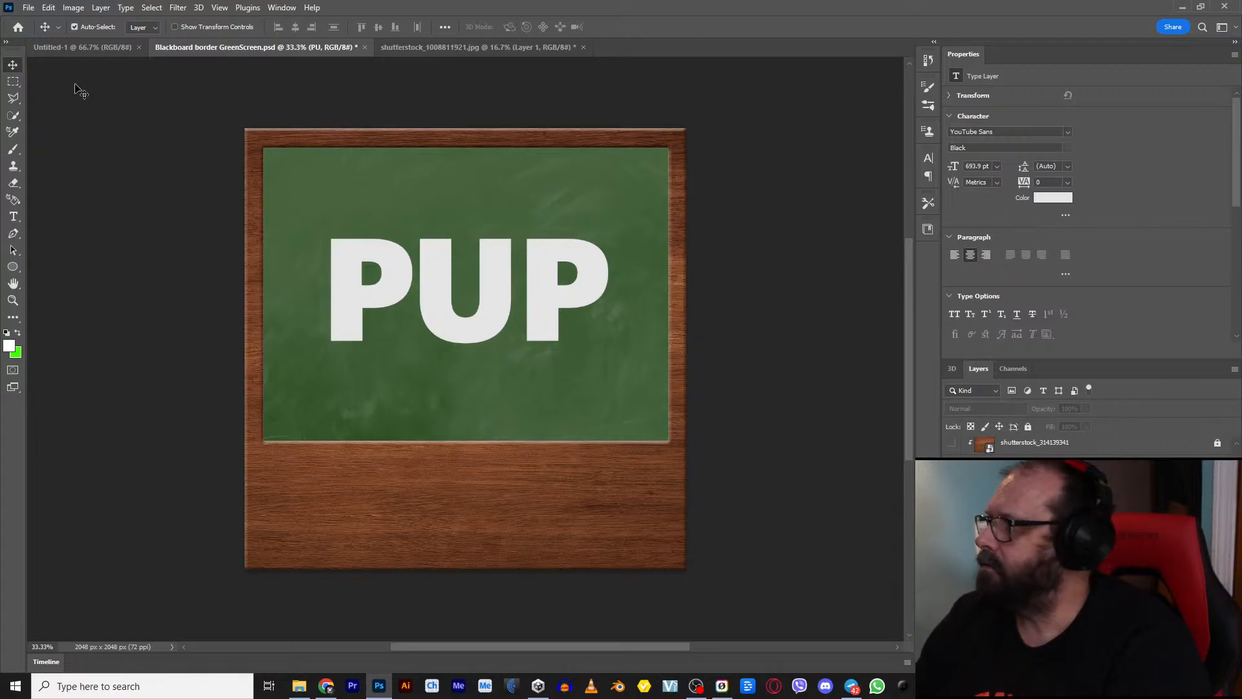
{"action": "left_click", "coordinate": [26, 8]}
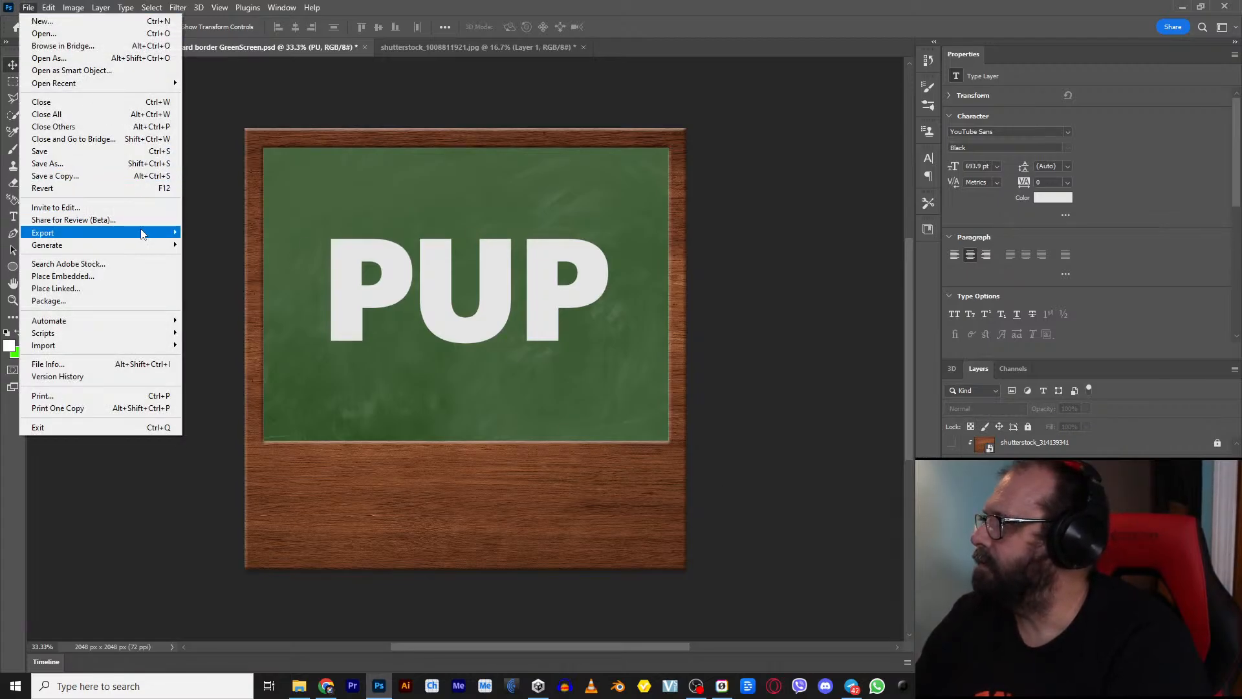
{"action": "mouse_move", "coordinate": [143, 234]}
{"action": "left_click", "coordinate": [788, 499]}
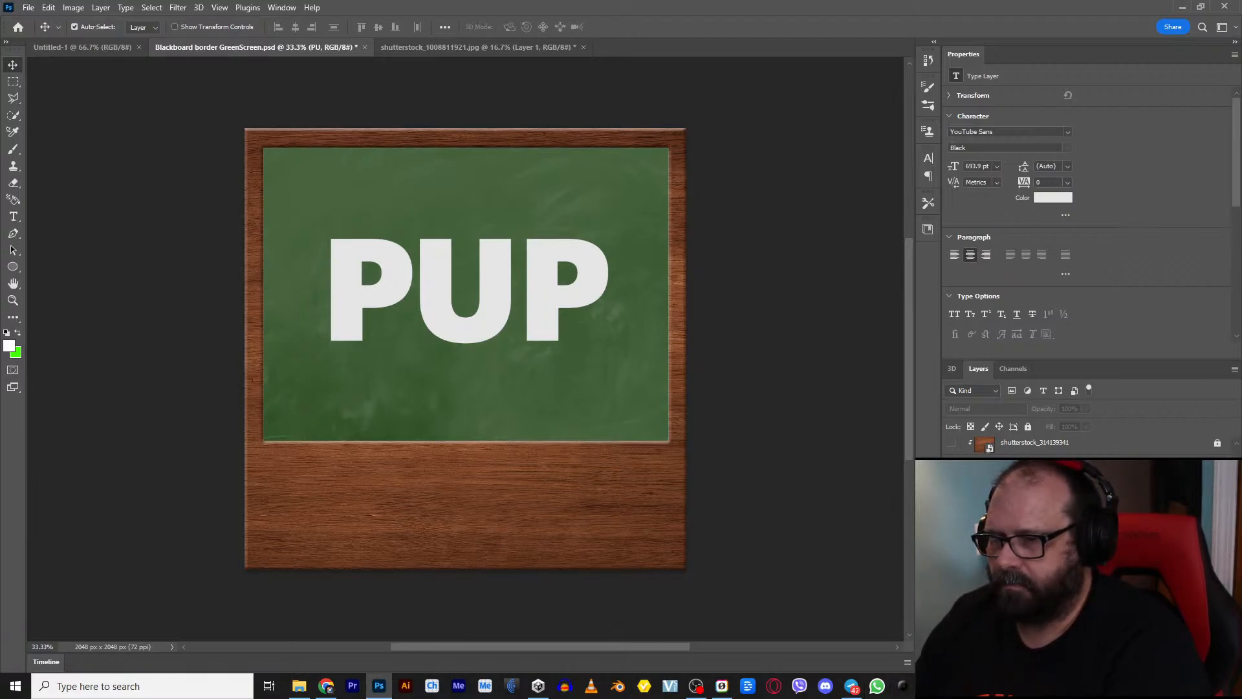
Step: Switch to Unity and save the Letter P scene
{"action": "key", "text": "alt+Tab"}
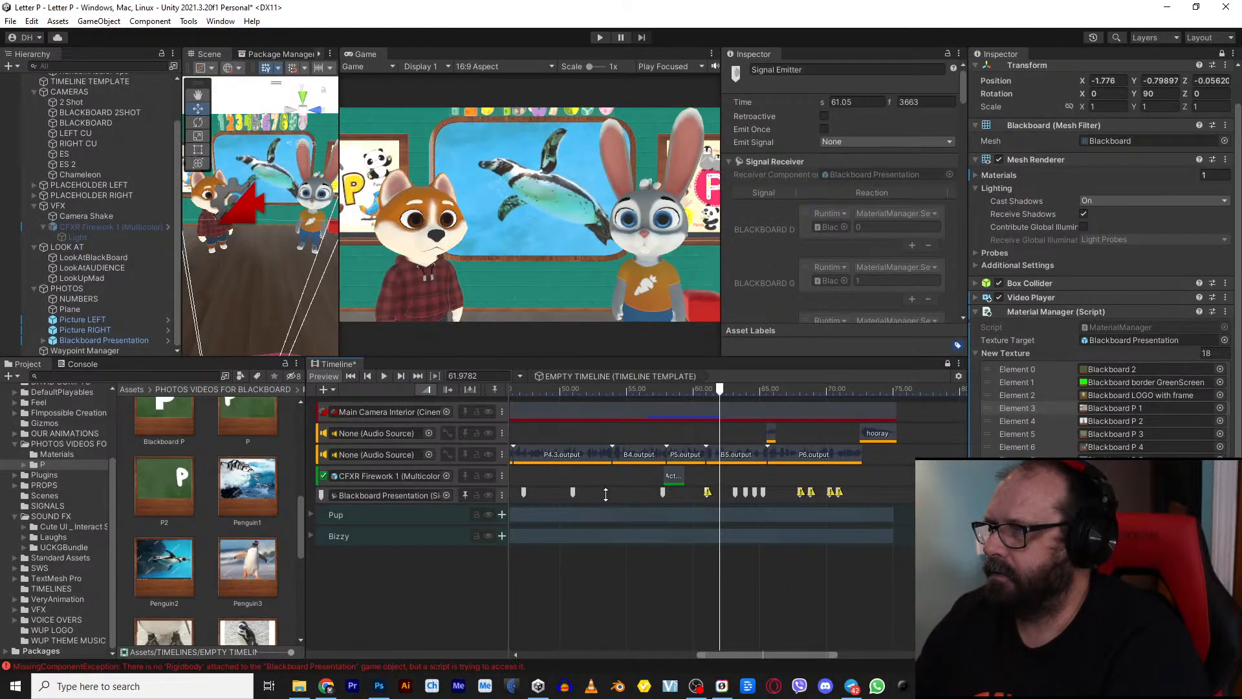
{"action": "left_click", "coordinate": [11, 20]}
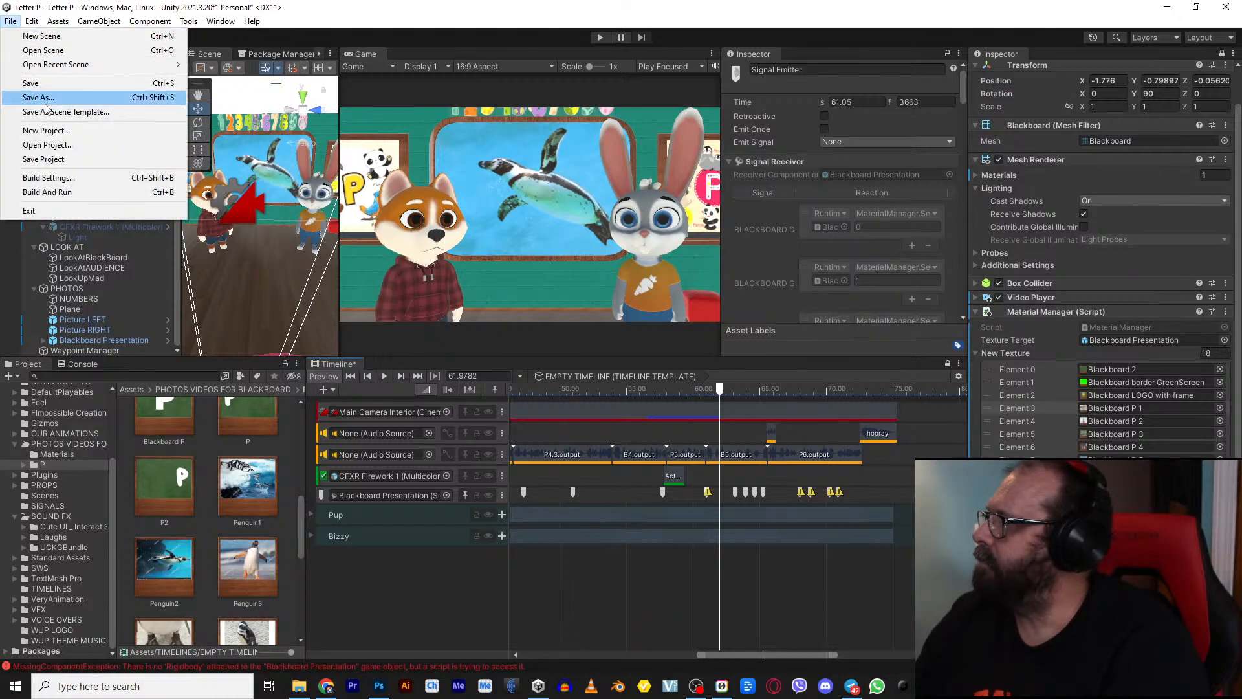
{"action": "left_click", "coordinate": [31, 84]}
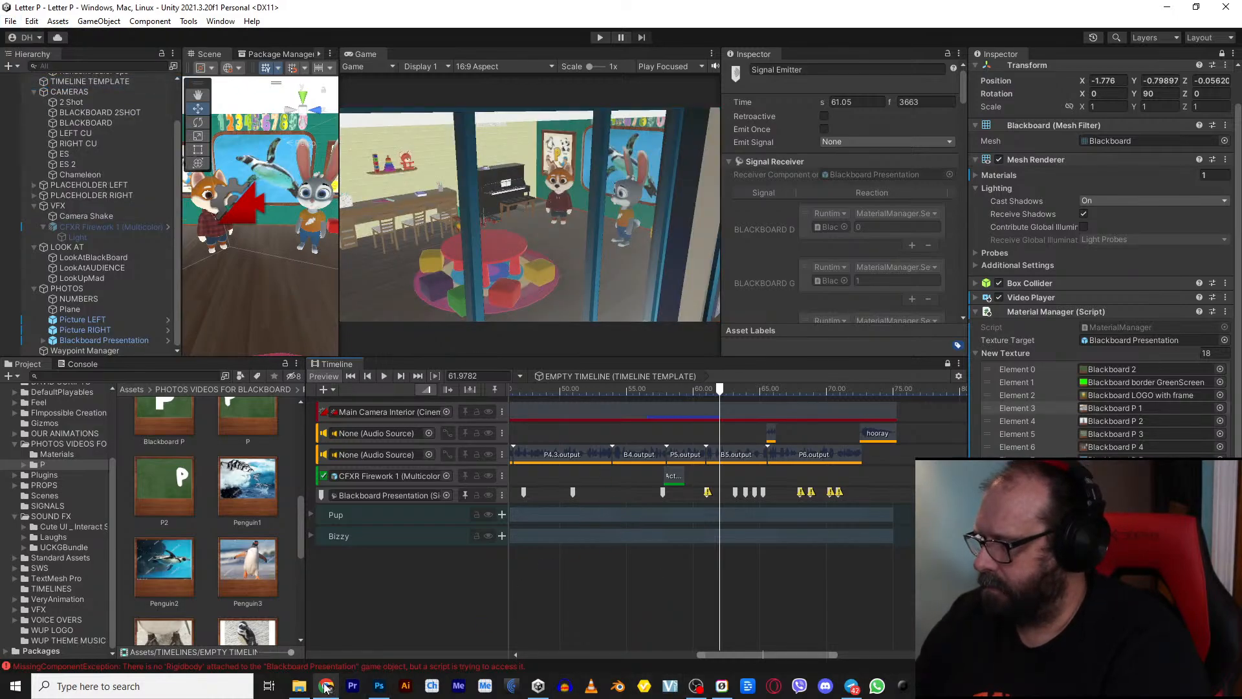
Step: Switch to Photoshop and place the What's Up Pup Icon image from the Whats Up Pup Assets folder onto the blackboard at 100% scale
{"action": "left_click", "coordinate": [379, 686]}
{"action": "left_click", "coordinate": [299, 686]}
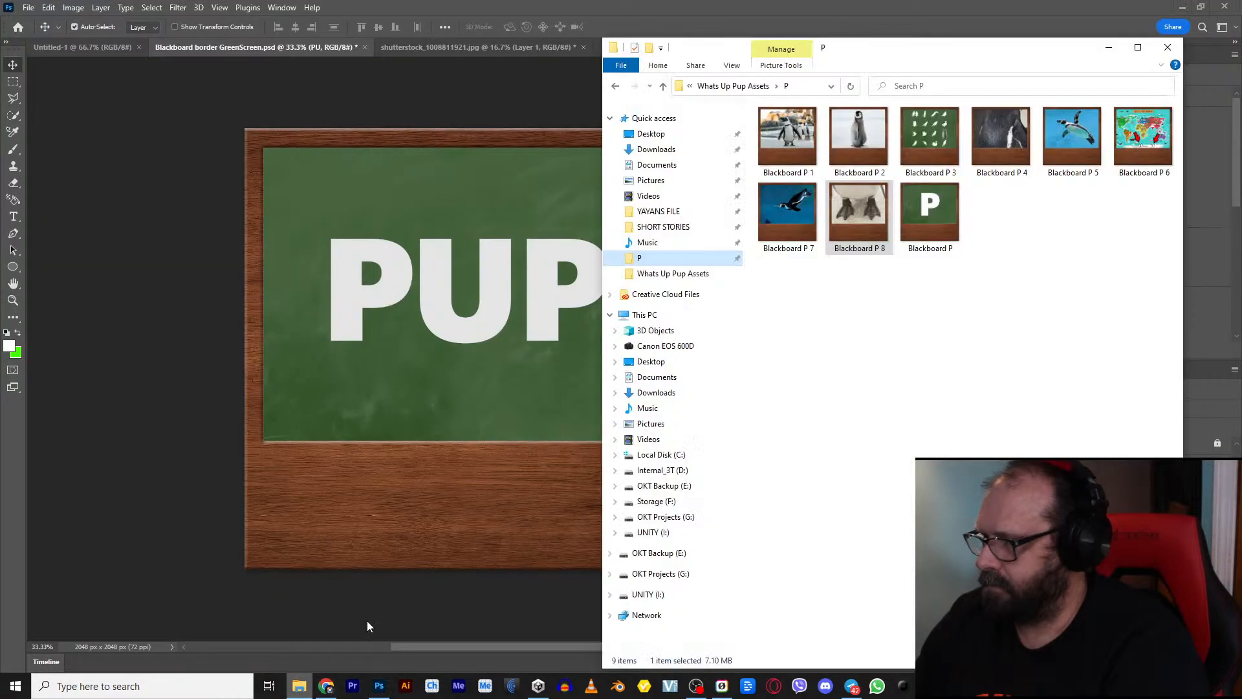
{"action": "left_click", "coordinate": [662, 86]}
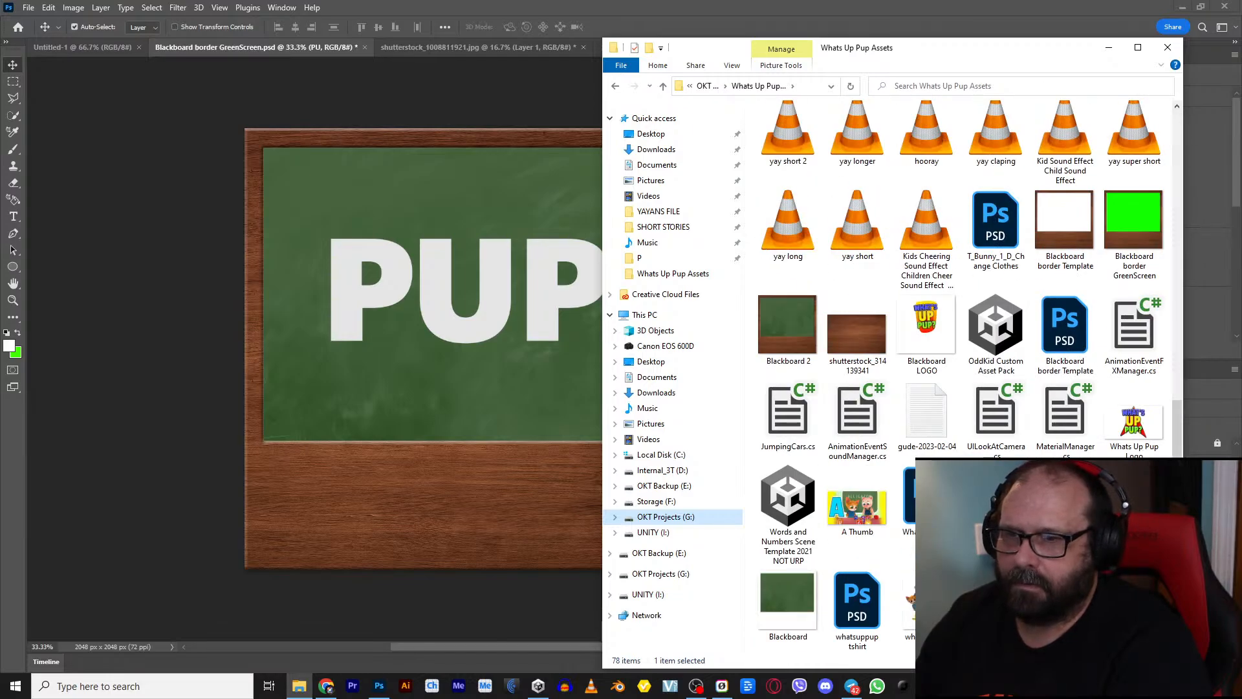
{"action": "left_click_drag", "start_coordinate": [995, 601], "coordinate": [463, 343]}
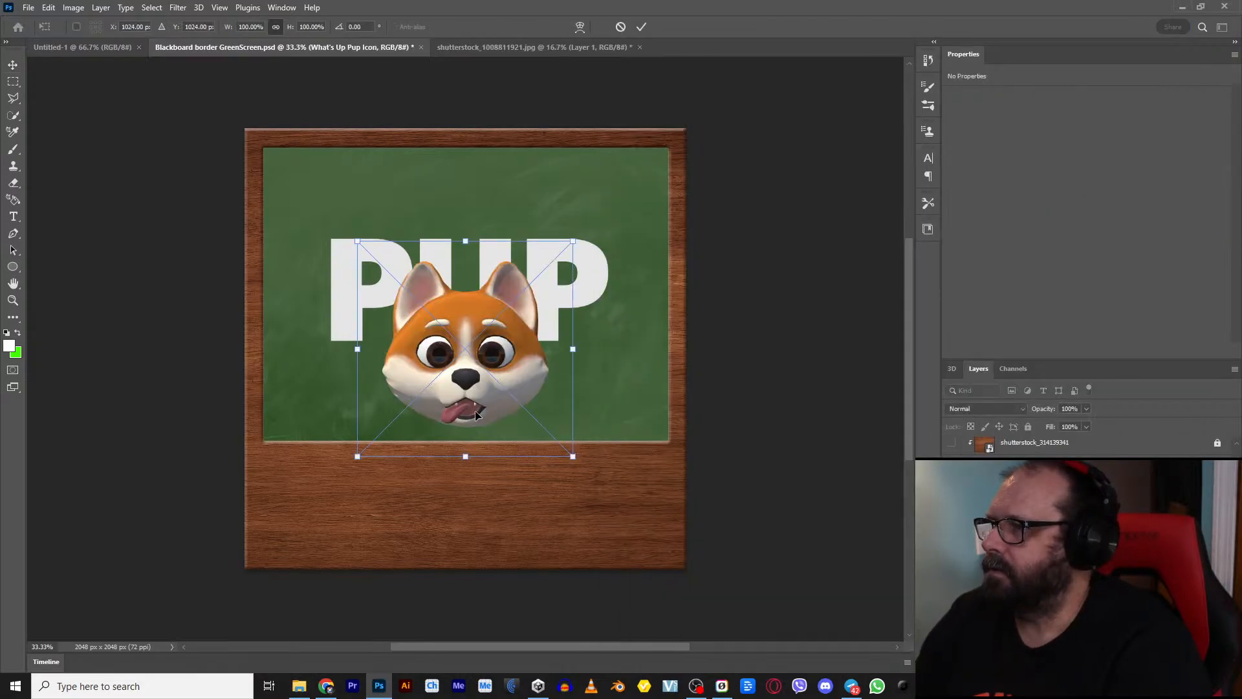
{"action": "left_click_drag", "start_coordinate": [477, 412], "coordinate": [483, 303]}
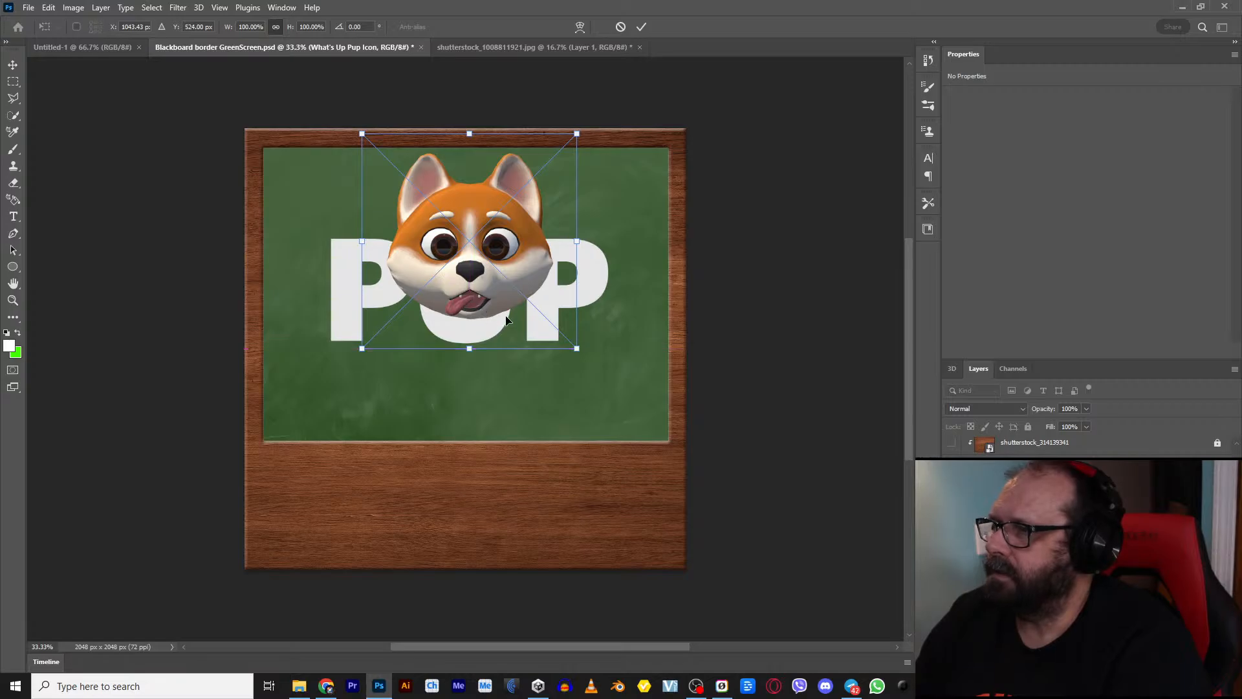
{"action": "key", "text": "Return"}
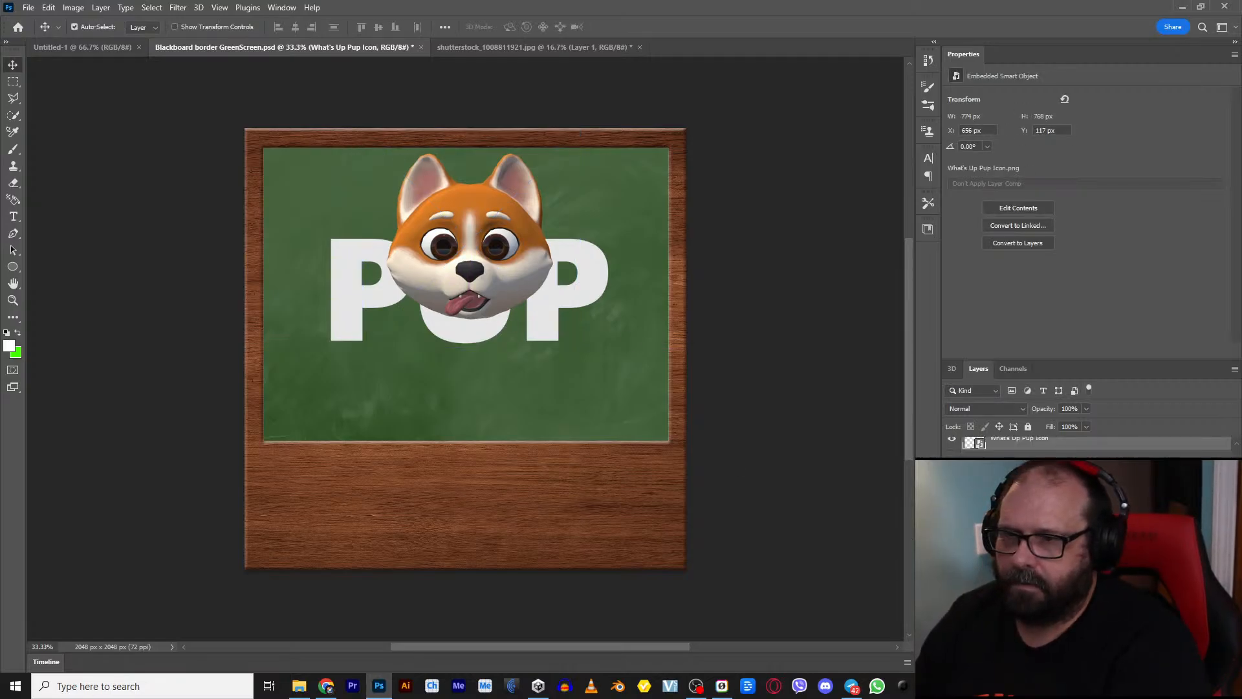
Step: Move the PUP texts to the upper part of the chalkboard and the puppy face centred directly below them
{"action": "scroll", "coordinate": [1089, 443], "scroll_direction": "down", "scroll_amount": 1}
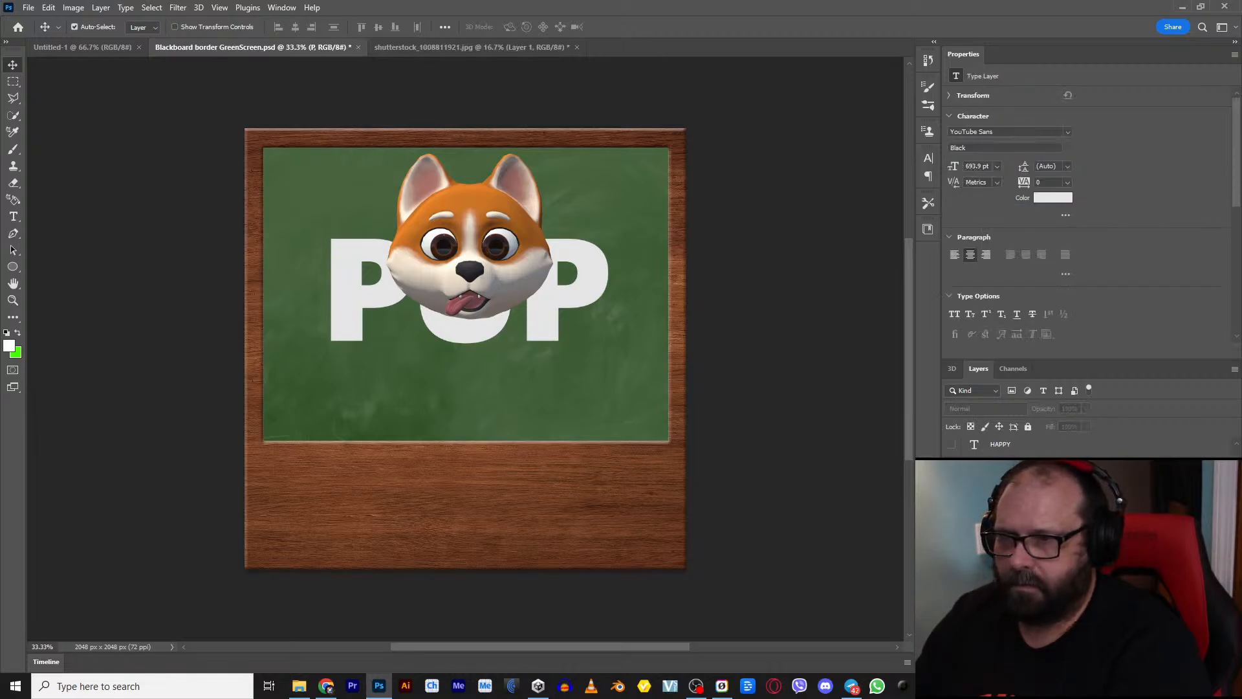
{"action": "left_click_drag", "start_coordinate": [490, 278], "coordinate": [493, 378]}
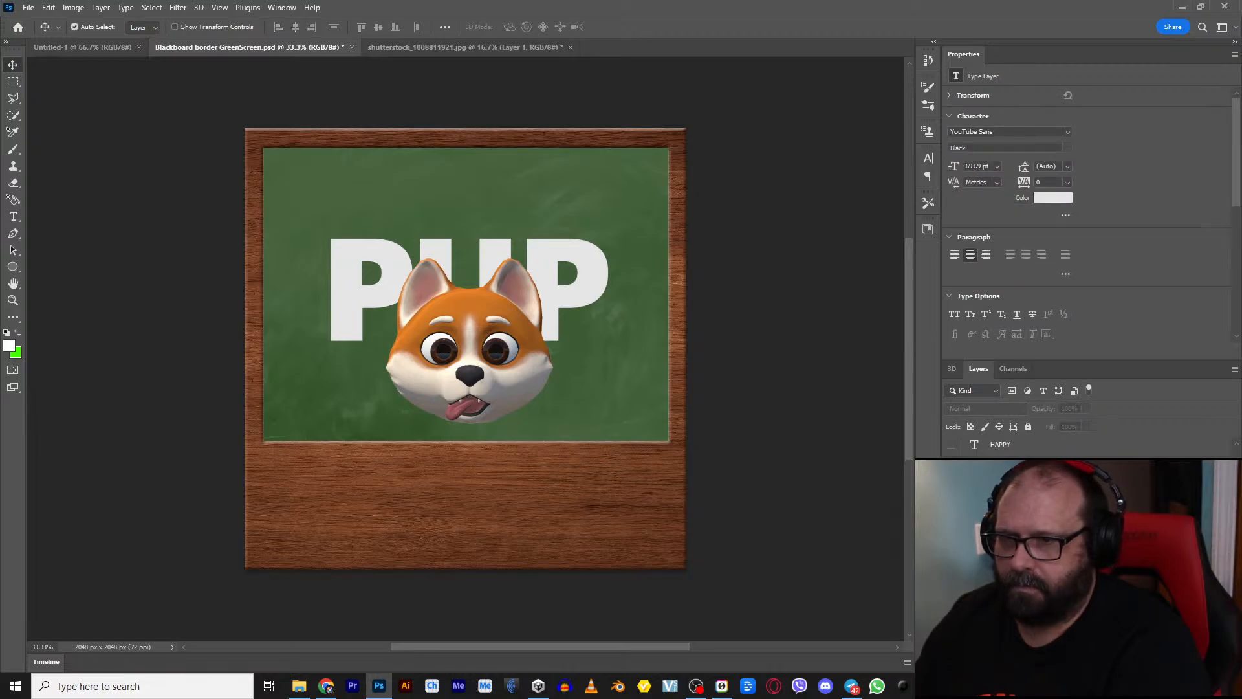
{"action": "left_click_drag", "start_coordinate": [495, 271], "coordinate": [491, 196]}
{"action": "left_click_drag", "start_coordinate": [482, 357], "coordinate": [479, 368]}
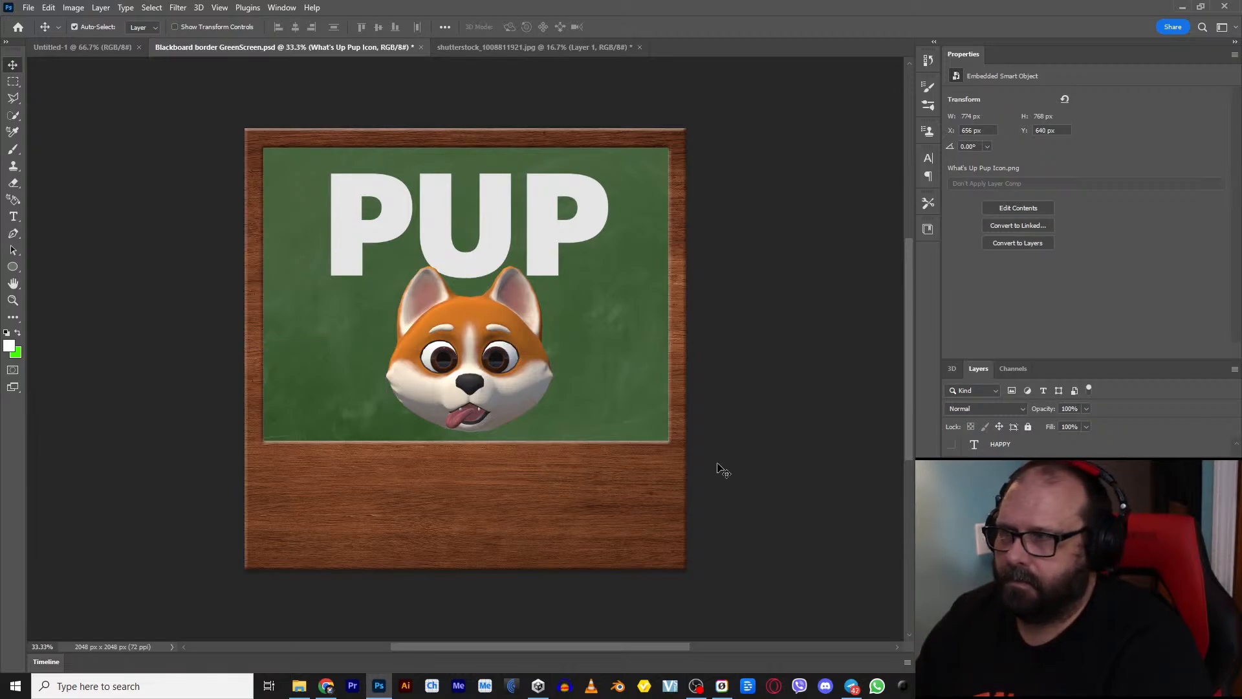
Step: Export the PUP blackboard with the puppy face as a 2048 x 2048 PNG named Blackboard Pup in the P folder
{"action": "left_click", "coordinate": [26, 8]}
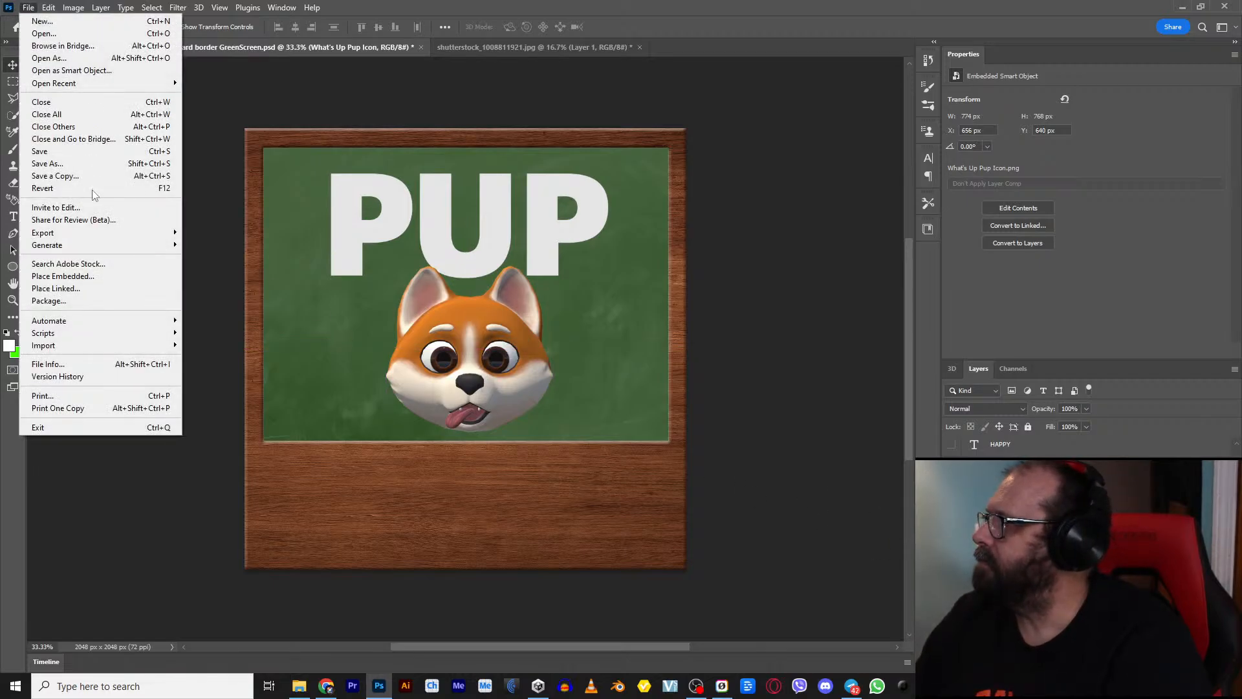
{"action": "mouse_move", "coordinate": [126, 235]}
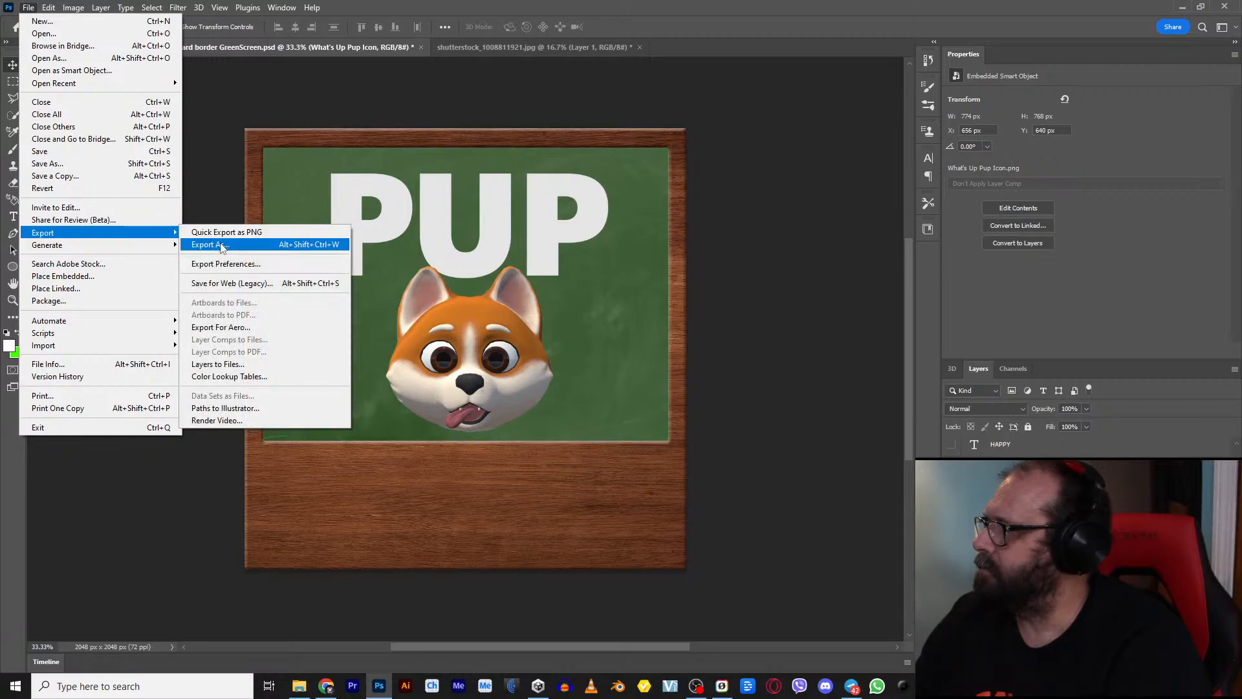
{"action": "left_click", "coordinate": [217, 244]}
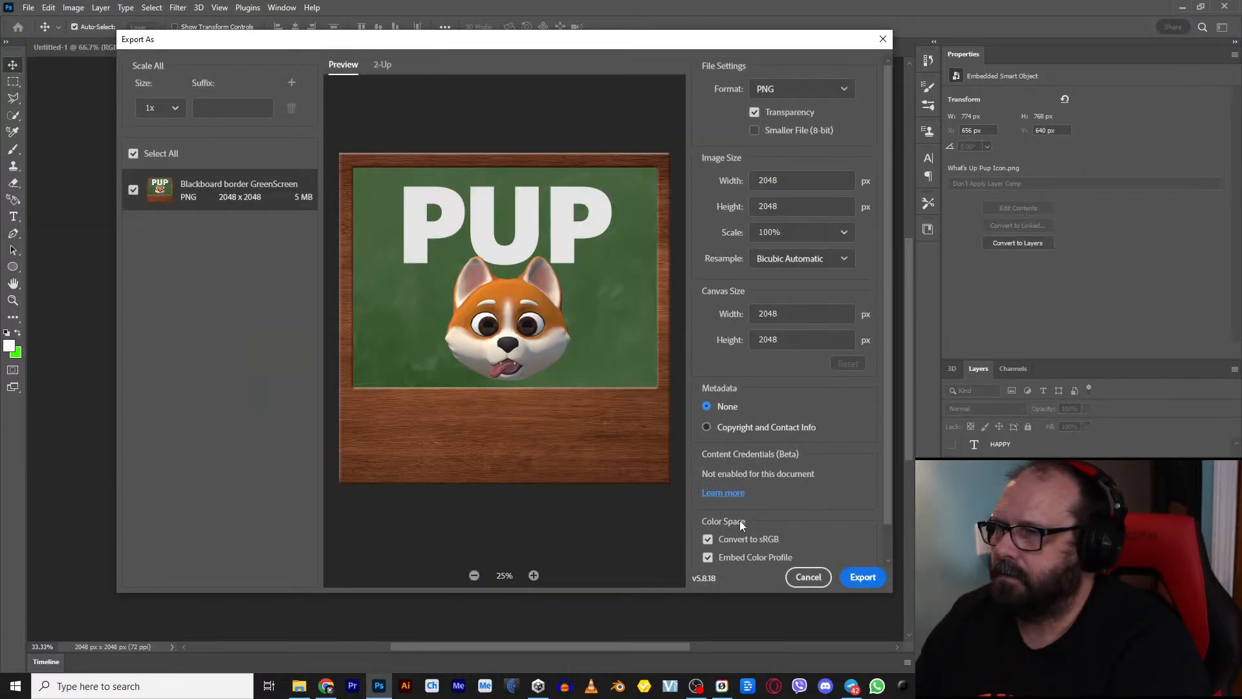
{"action": "left_click", "coordinate": [868, 581]}
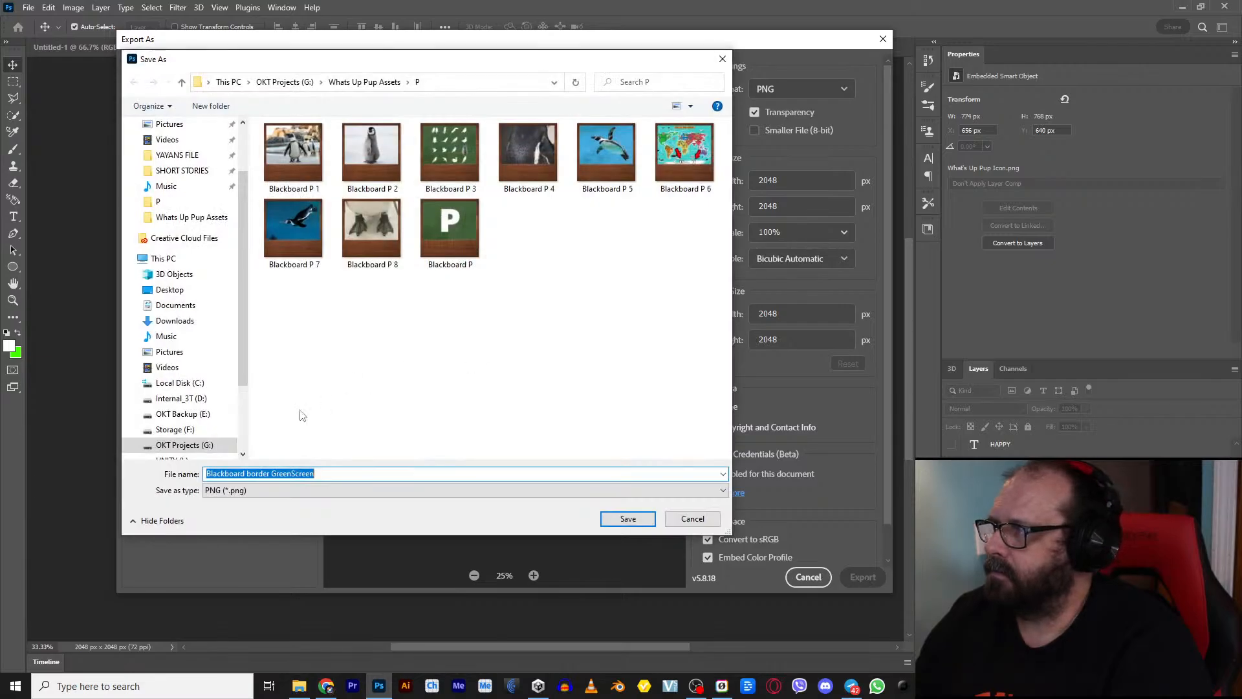
{"action": "left_click", "coordinate": [293, 473]}
{"action": "left_click_drag", "start_coordinate": [249, 474], "coordinate": [421, 493]}
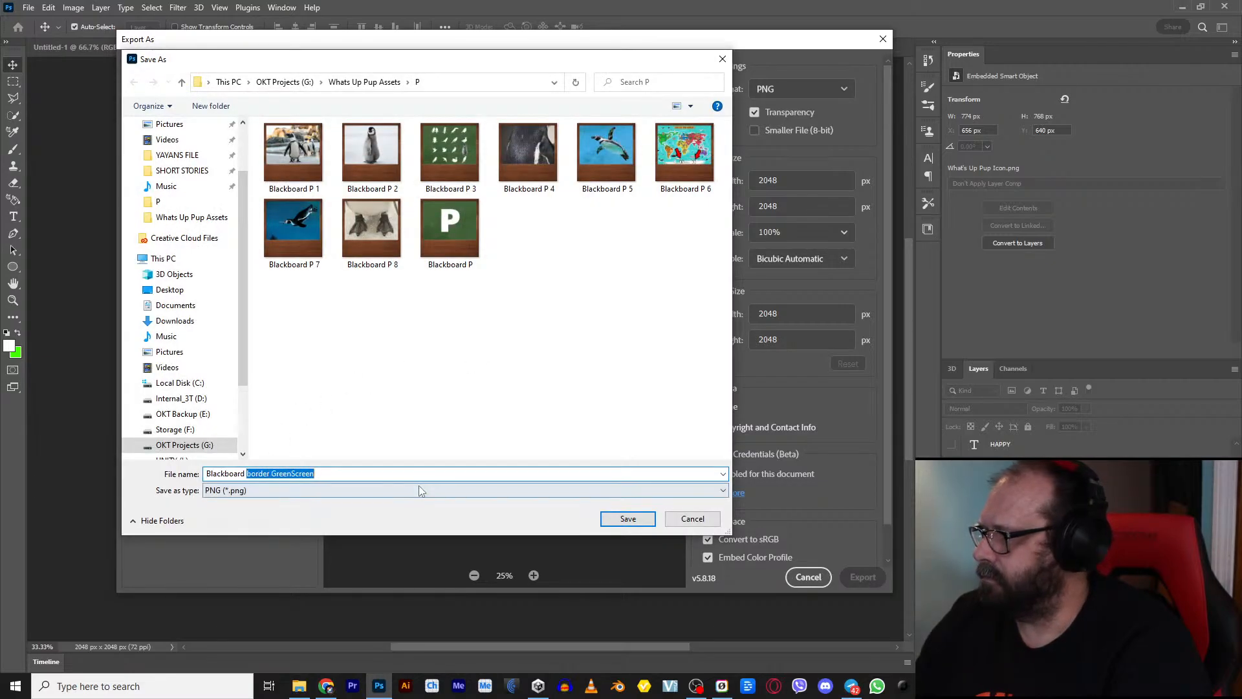
{"action": "type", "text": "Pup"}
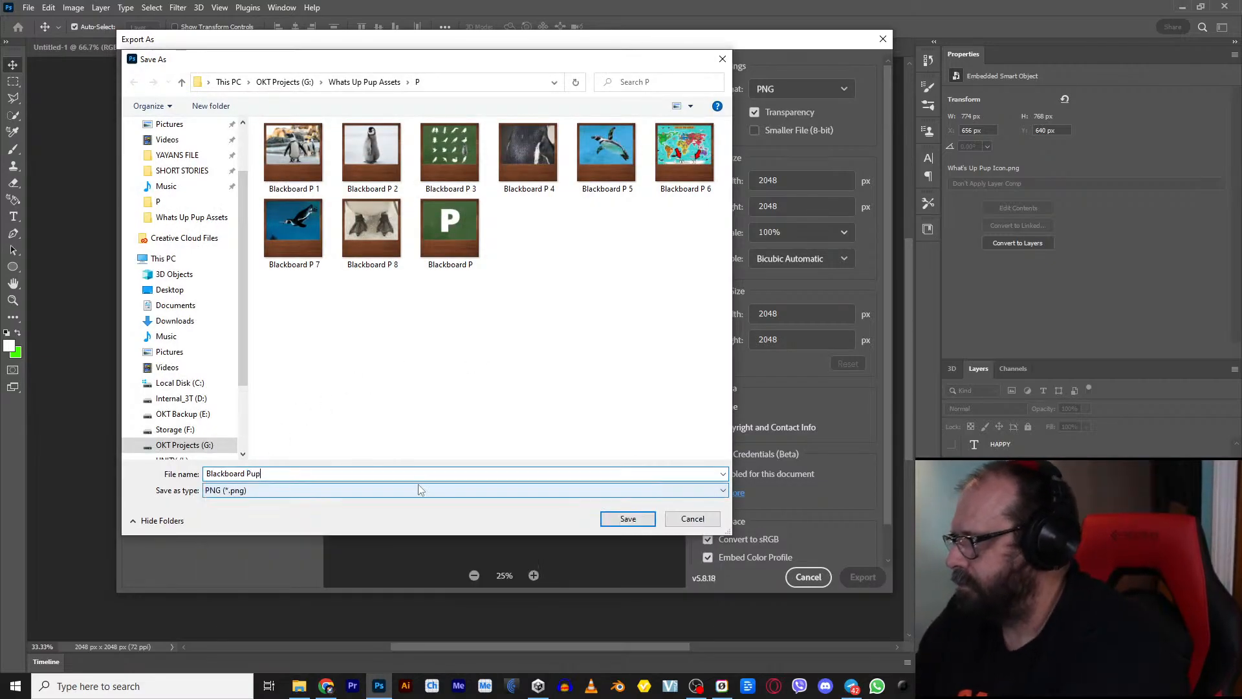
{"action": "left_click", "coordinate": [627, 518]}
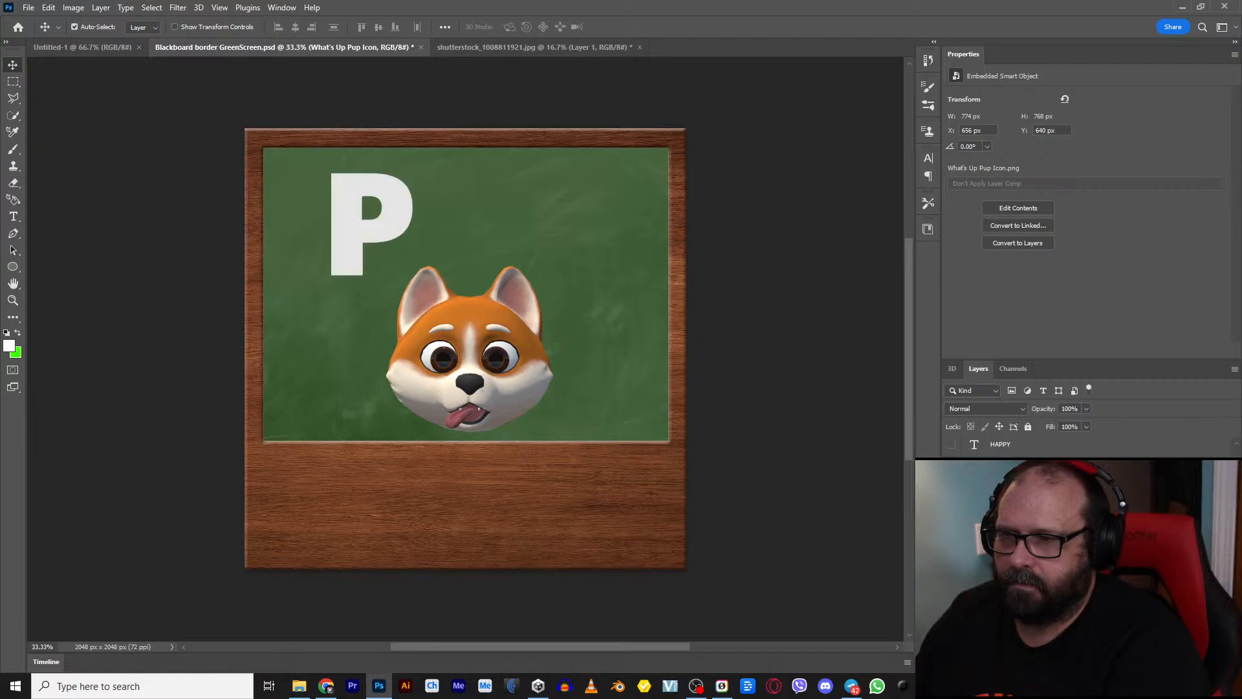
Step: Export the blackboard showing P and the puppy face as a 2048 x 2048 PNG named Blackboard Pup P in the P folder
{"action": "left_click", "coordinate": [29, 7]}
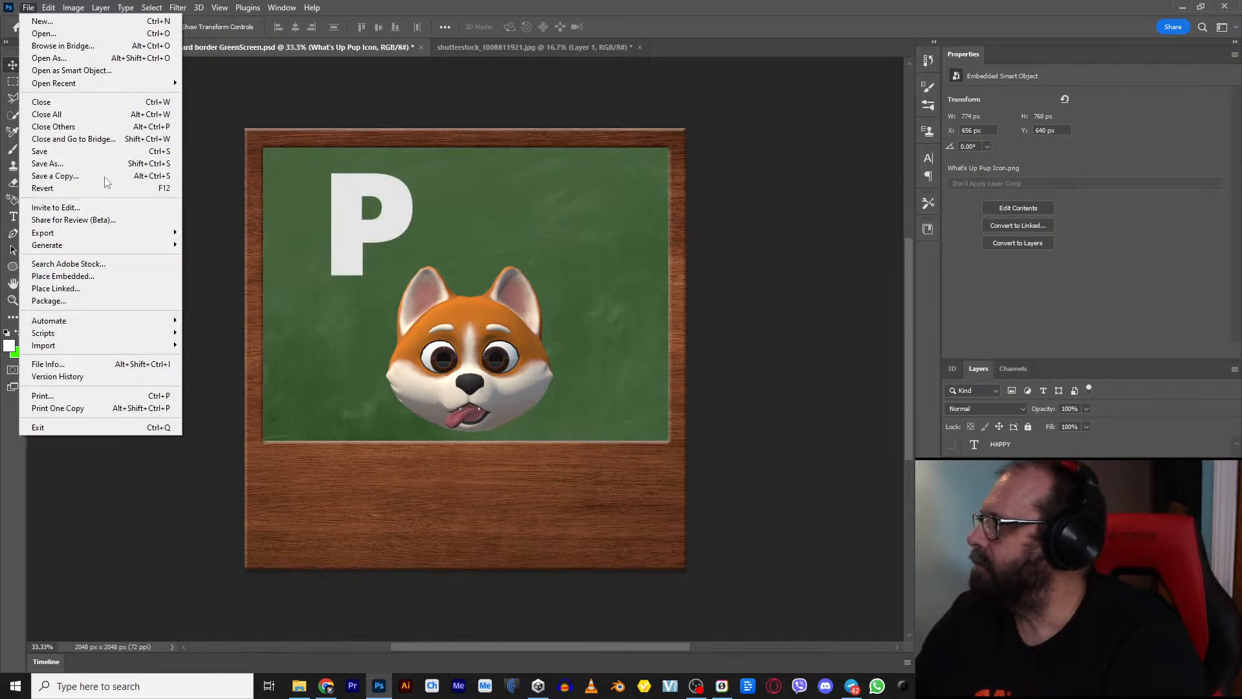
{"action": "mouse_move", "coordinate": [110, 234]}
{"action": "left_click", "coordinate": [196, 242]}
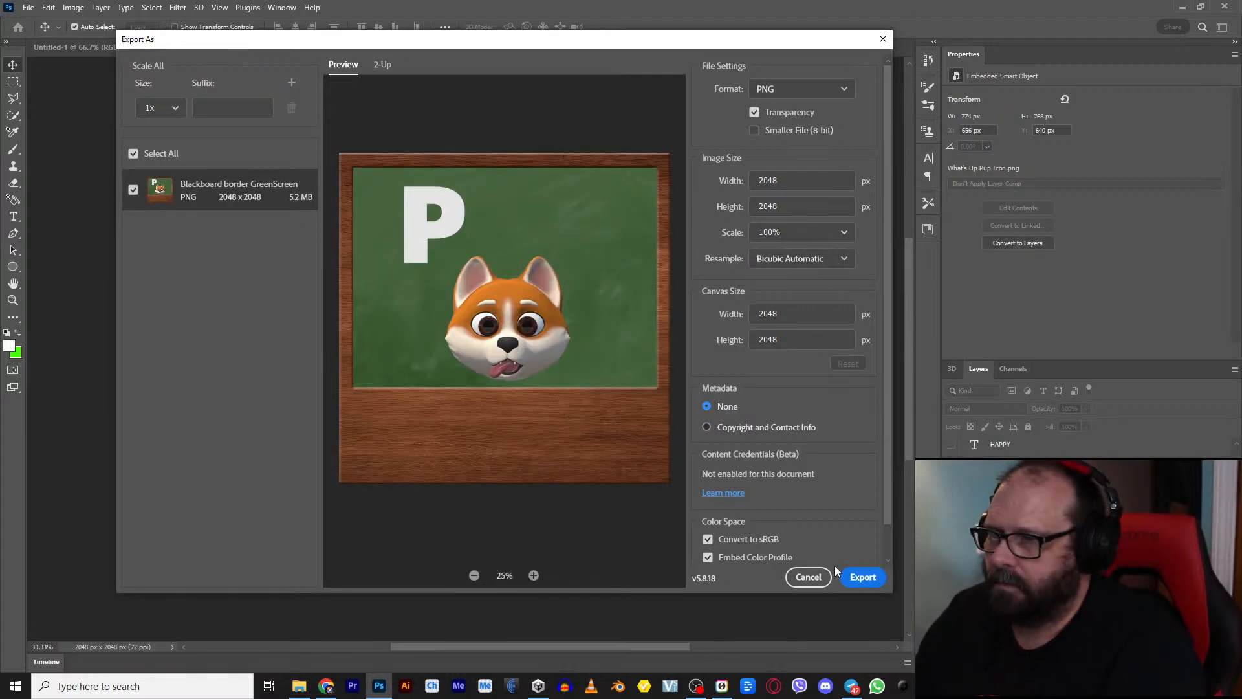
{"action": "left_click", "coordinate": [847, 576]}
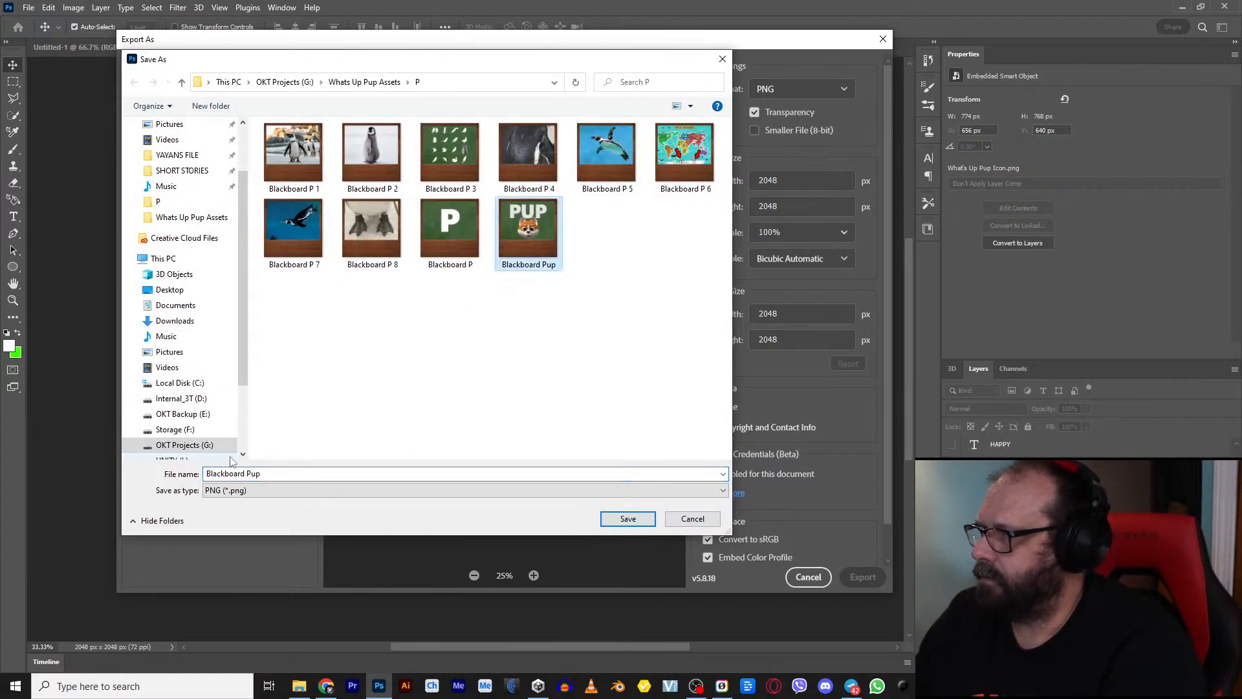
{"action": "left_click", "coordinate": [250, 478]}
{"action": "left_click_drag", "start_coordinate": [247, 474], "coordinate": [251, 477]}
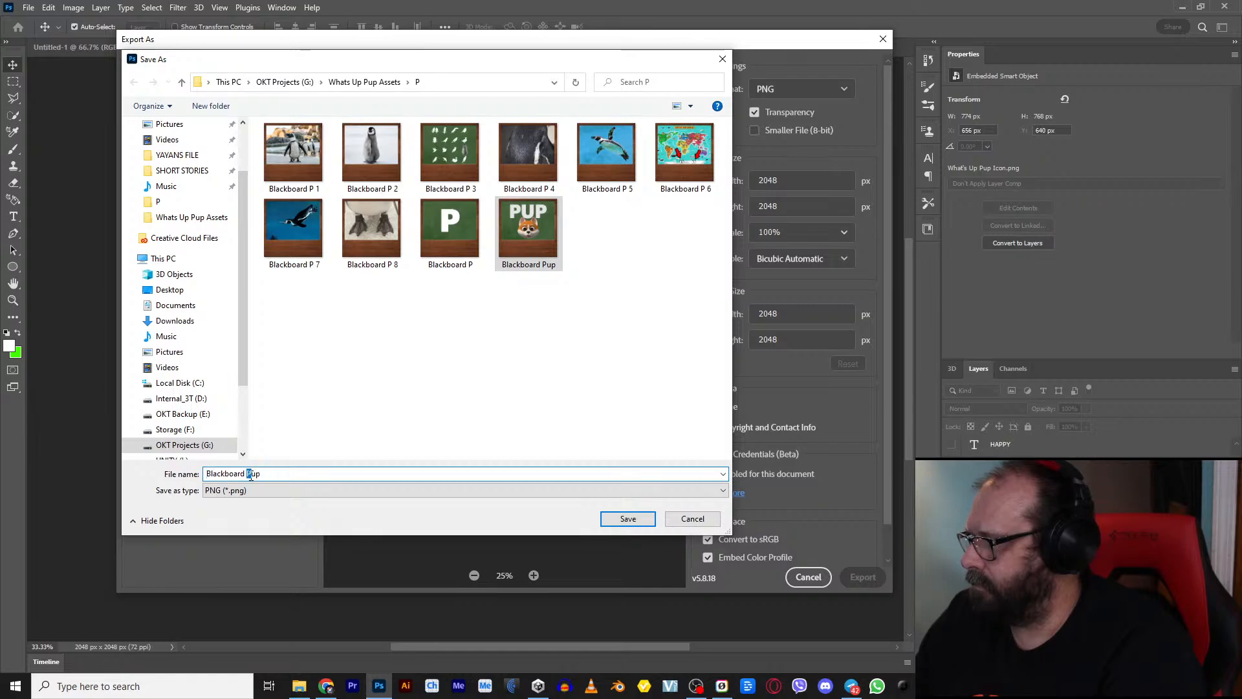
{"action": "type", "text": "P"}
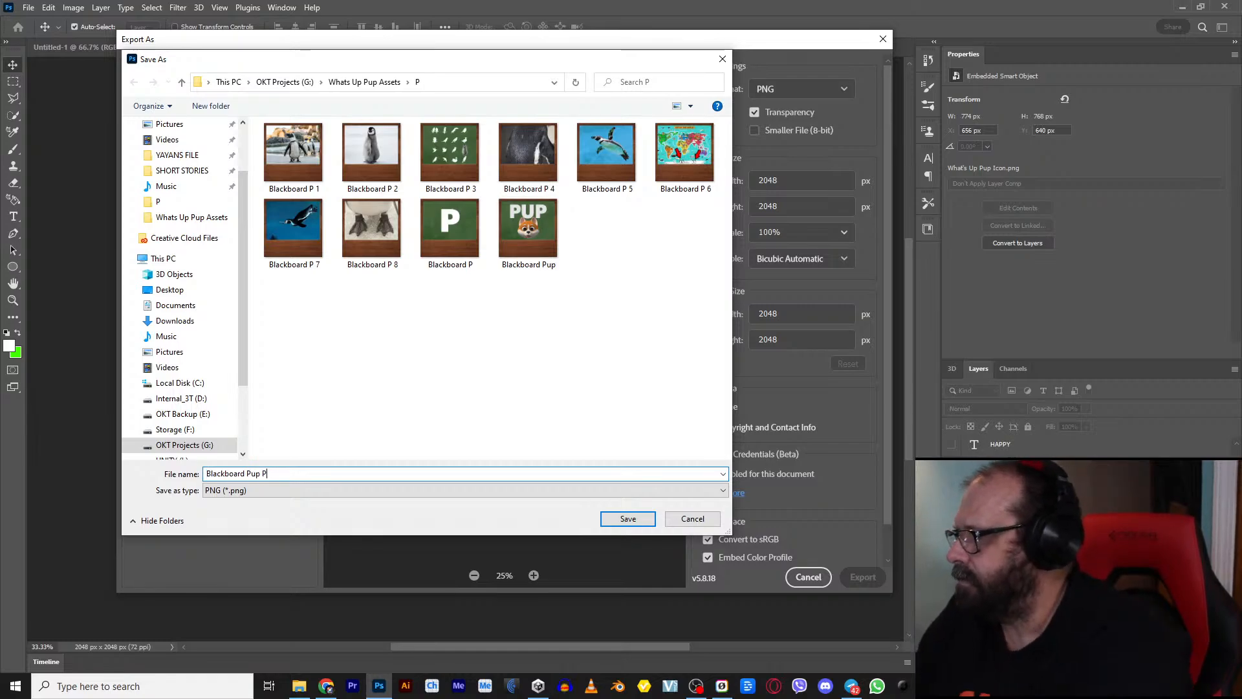
{"action": "left_click", "coordinate": [626, 518]}
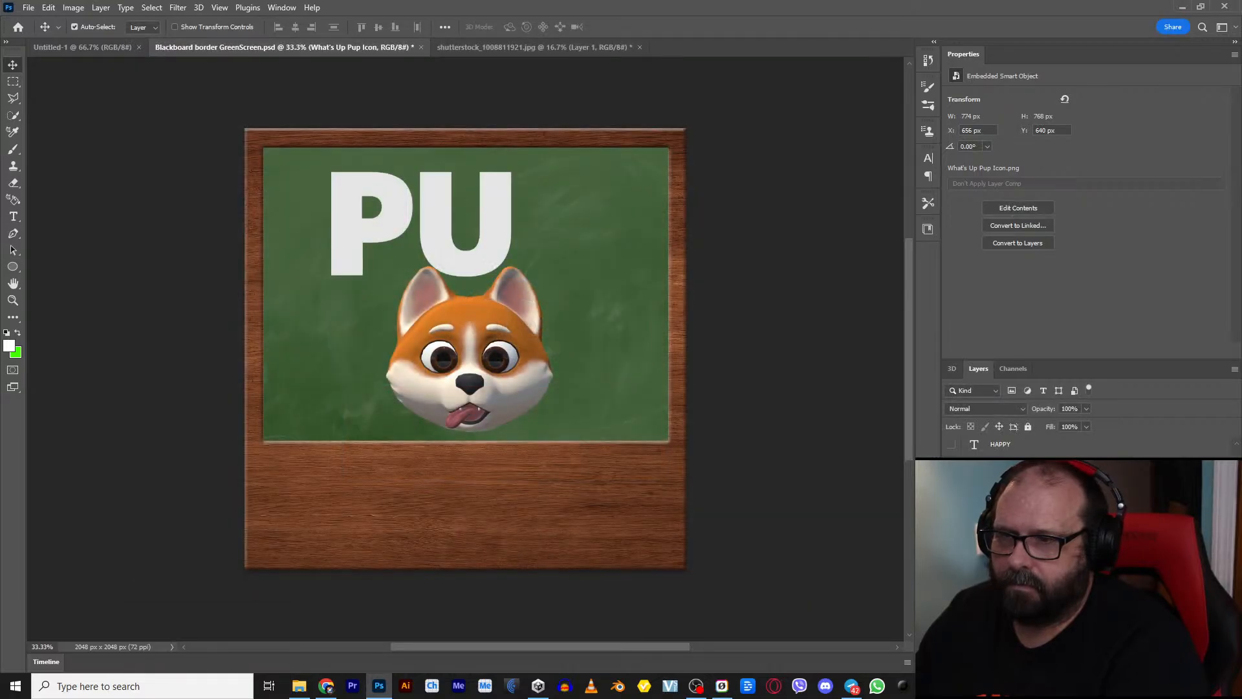
Step: Export the blackboard showing PU and the puppy face as a 2048 x 2048 PNG named Blackboard Pup PU in the P folder
{"action": "left_click", "coordinate": [28, 7]}
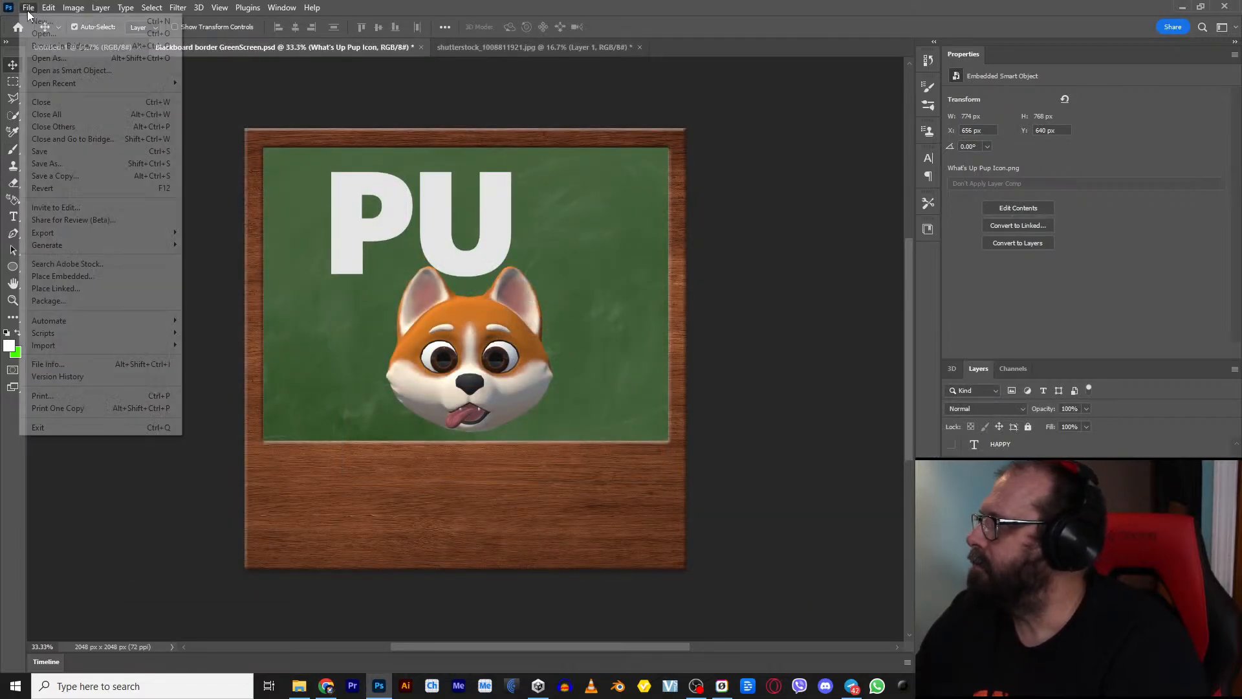
{"action": "mouse_move", "coordinate": [96, 237]}
{"action": "left_click", "coordinate": [210, 244]}
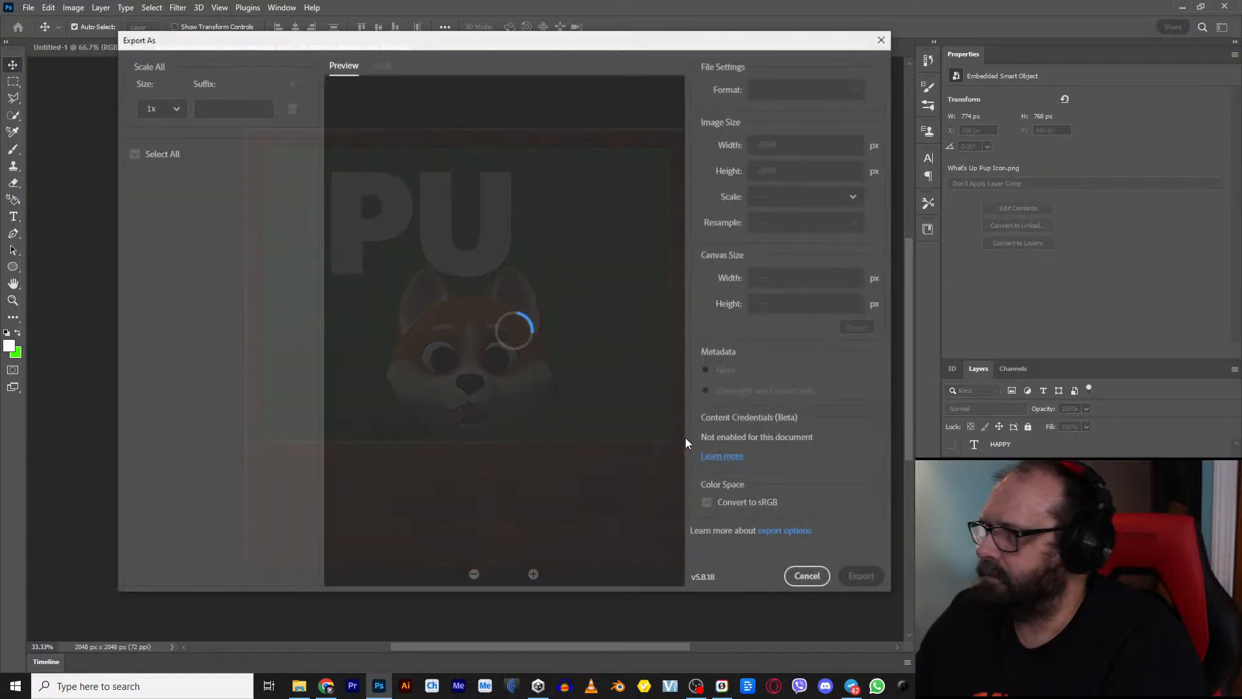
{"action": "left_click", "coordinate": [858, 576]}
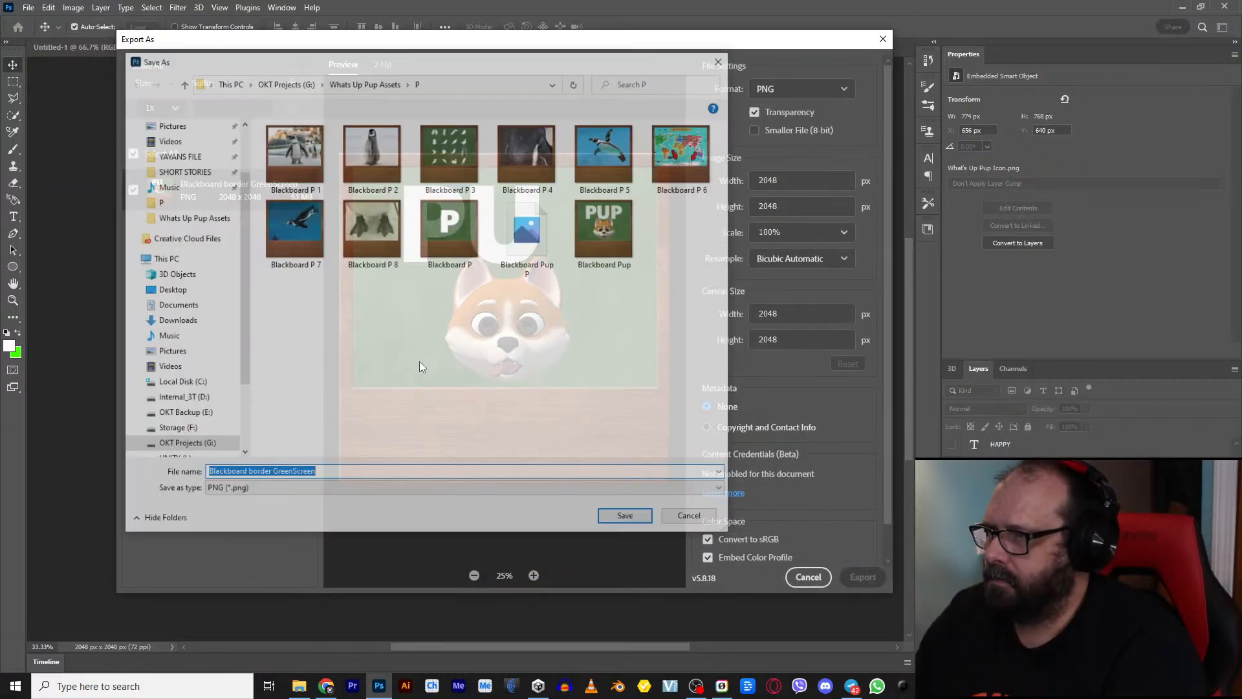
{"action": "left_click", "coordinate": [519, 243]}
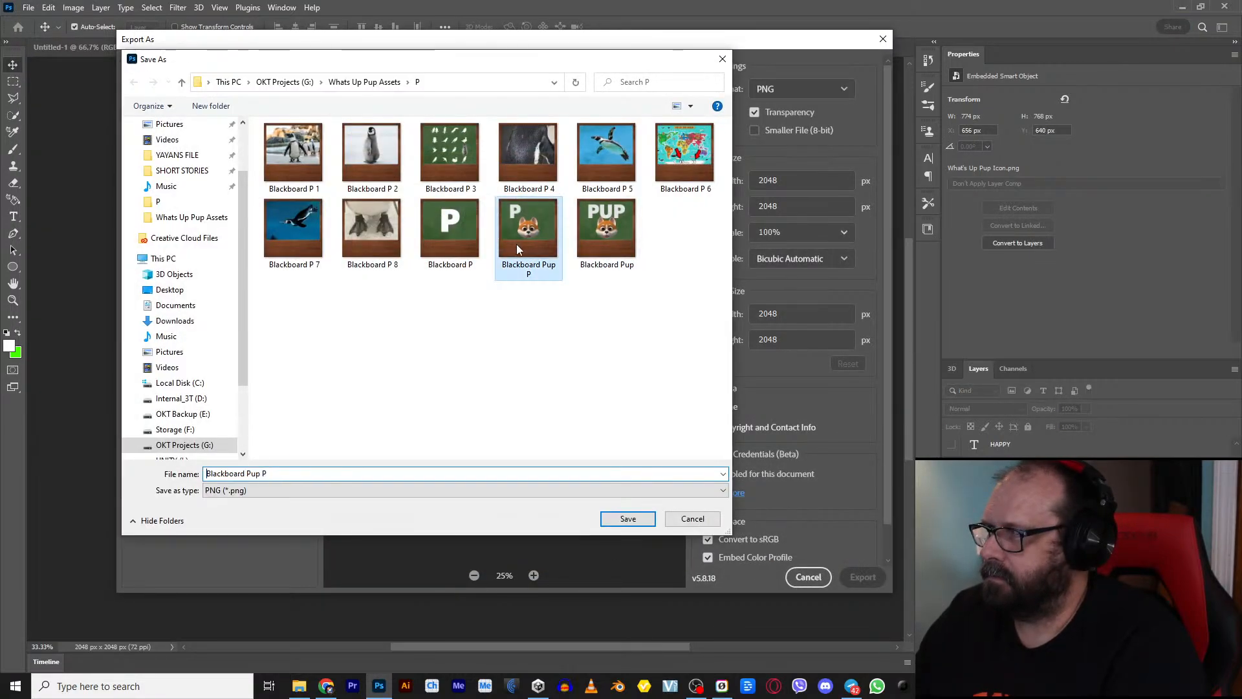
{"action": "left_click", "coordinate": [291, 477]}
{"action": "left_click", "coordinate": [291, 477]}
{"action": "right_click", "coordinate": [460, 476]}
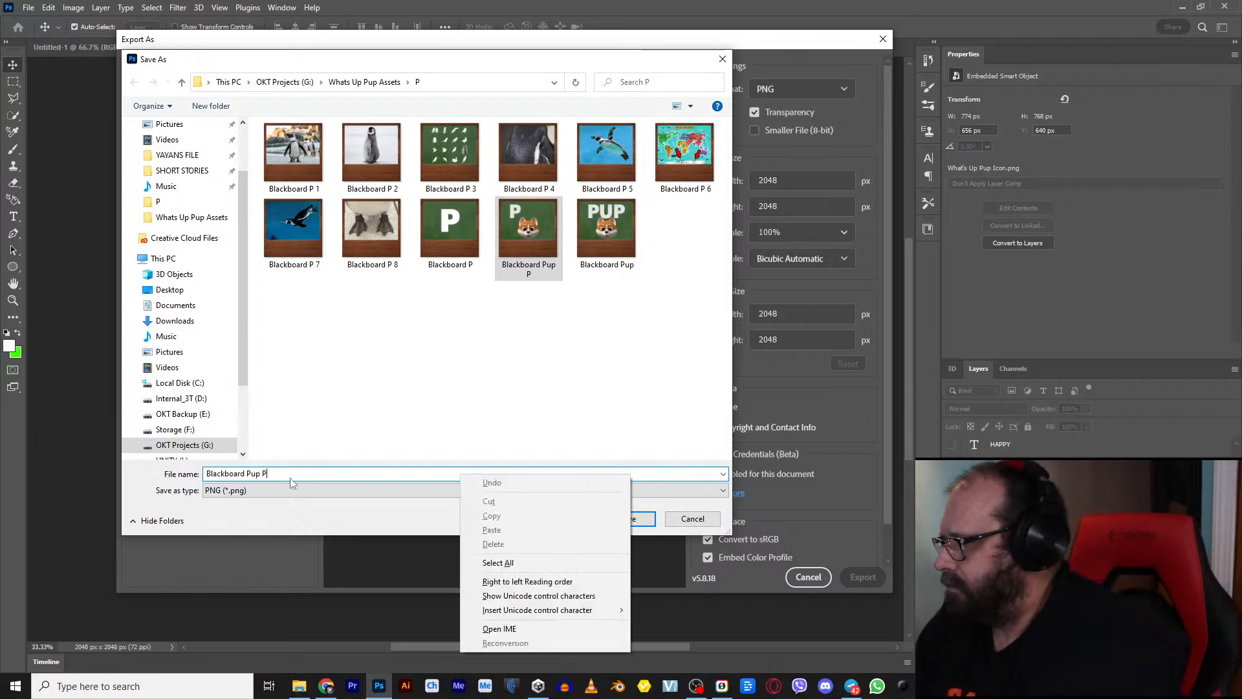
{"action": "key", "text": "Escape"}
{"action": "type", "text": "U"}
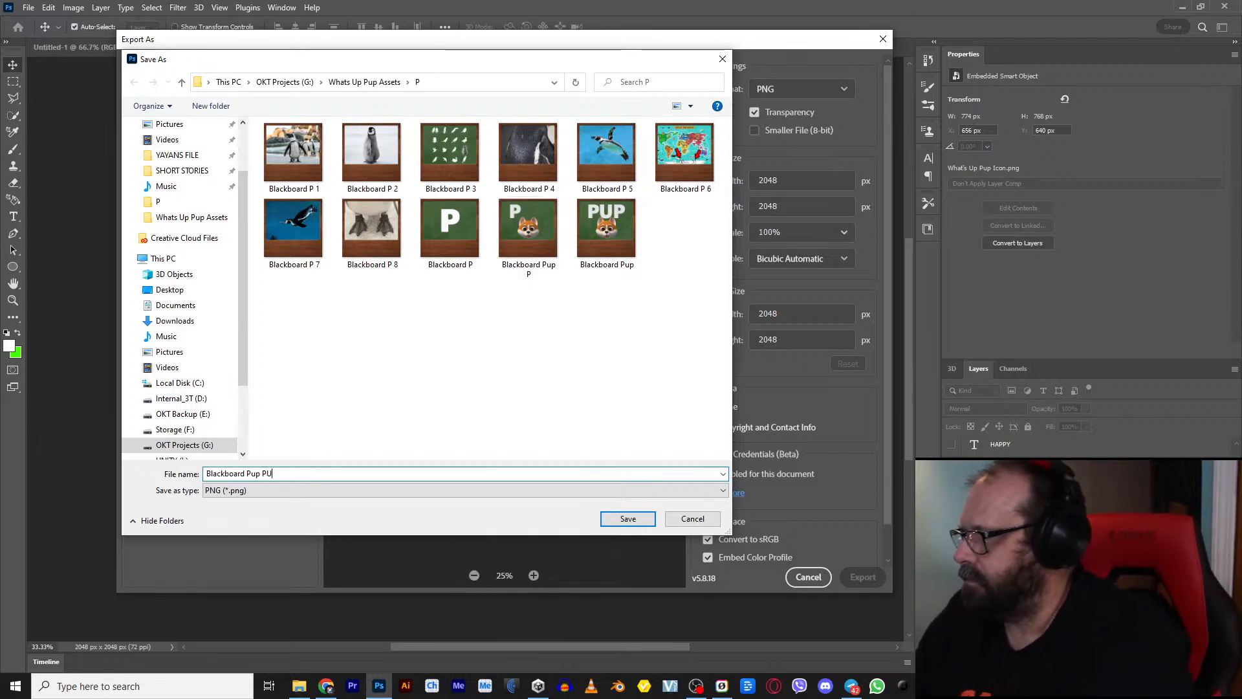
{"action": "left_click", "coordinate": [609, 518]}
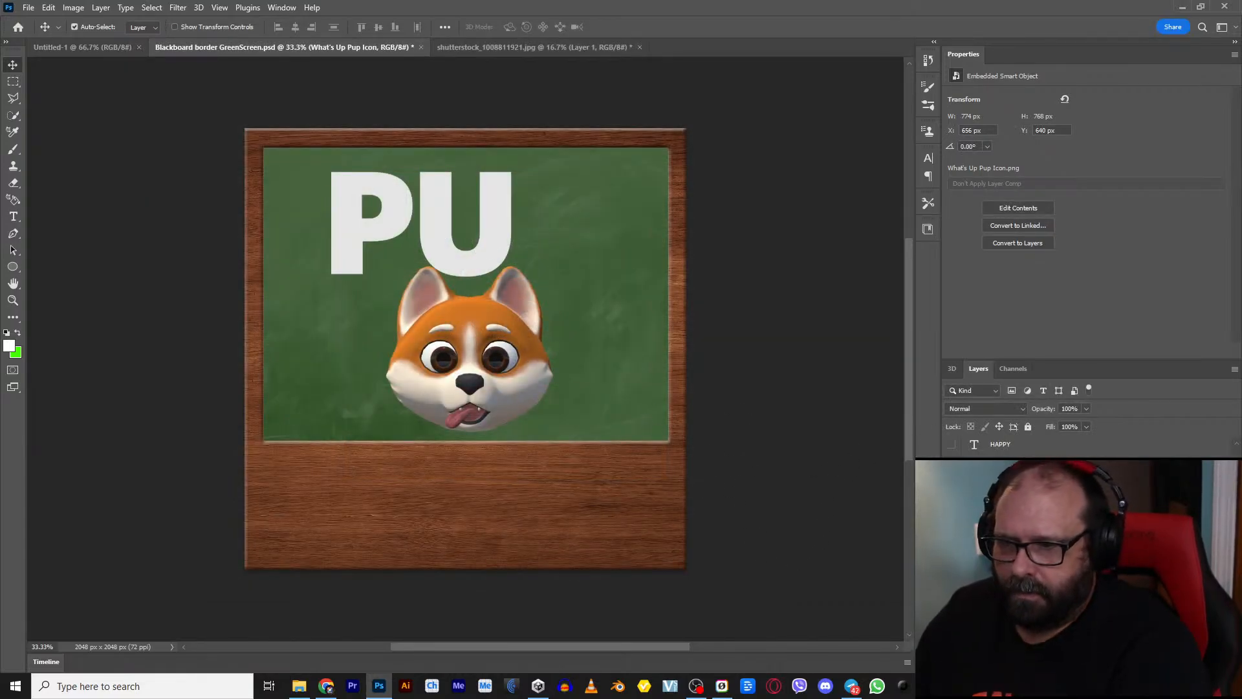
Step: Switch to Unity and import Blackboard Pup P, Blackboard Pup PU and Blackboard Pup from Whats Up Pup Assets into the project's P folder
{"action": "key", "text": "alt+Tab"}
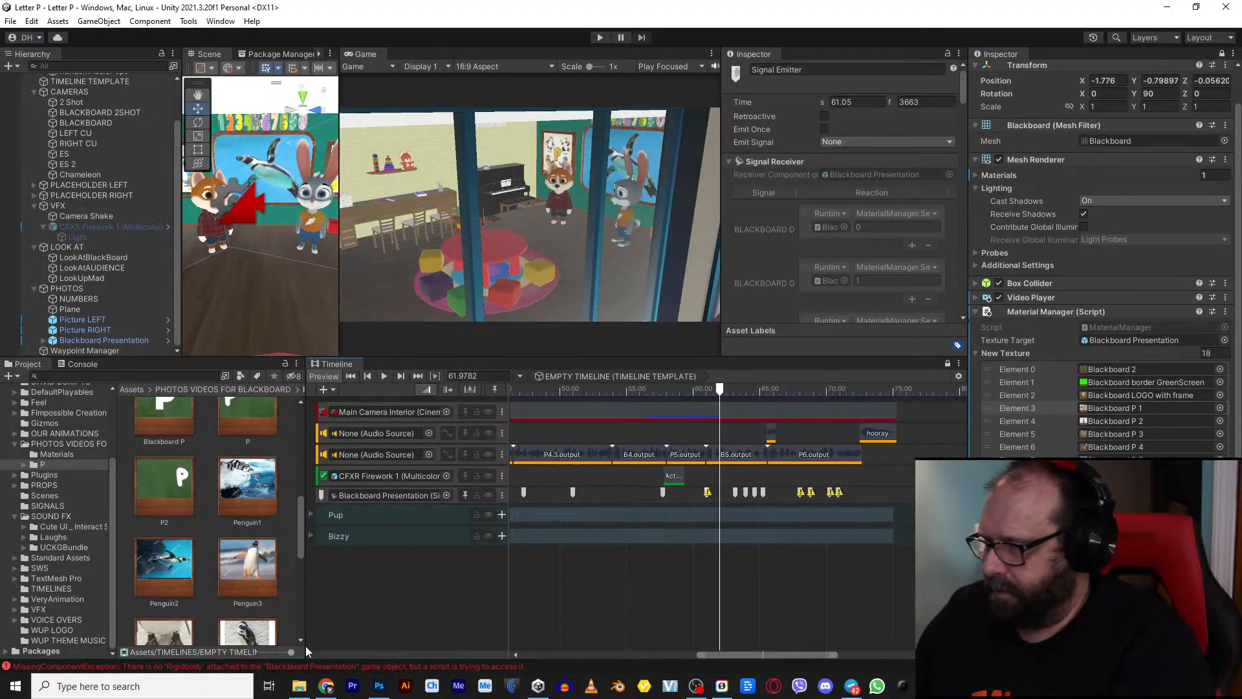
{"action": "left_click", "coordinate": [299, 685]}
{"action": "left_click", "coordinate": [644, 258]}
{"action": "right_click", "coordinate": [648, 259]}
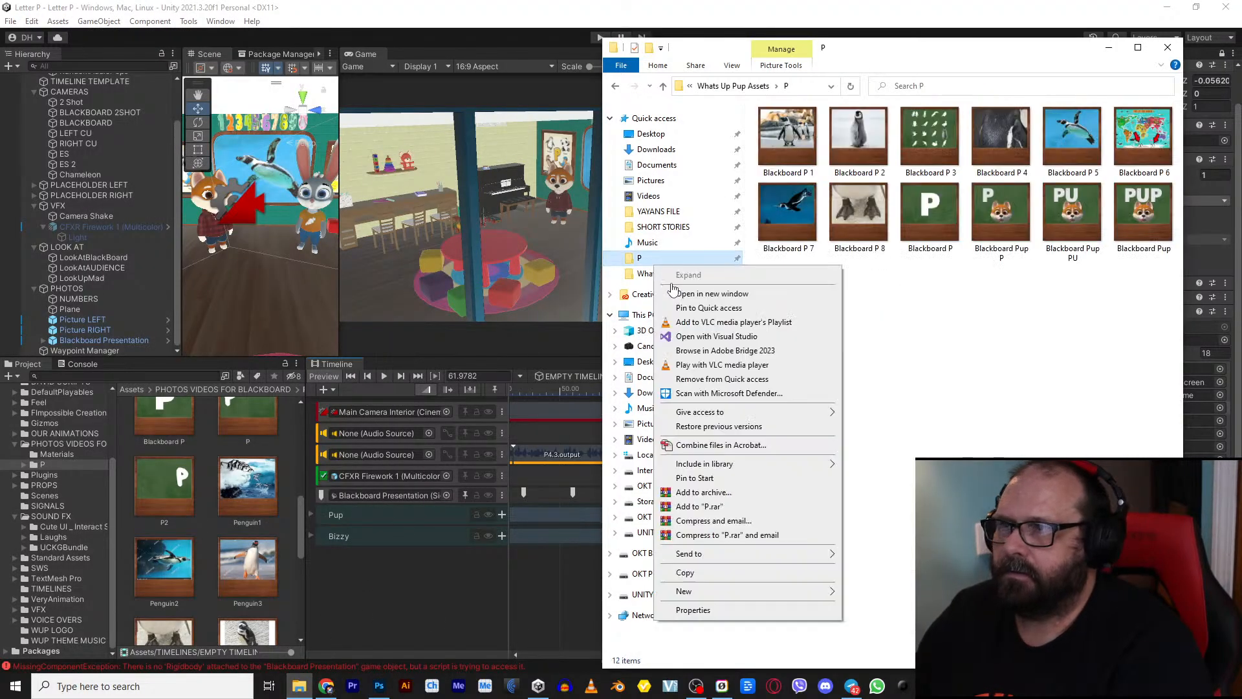
{"action": "left_click", "coordinate": [1115, 296]}
{"action": "left_click_drag", "start_coordinate": [1115, 296], "coordinate": [207, 475]}
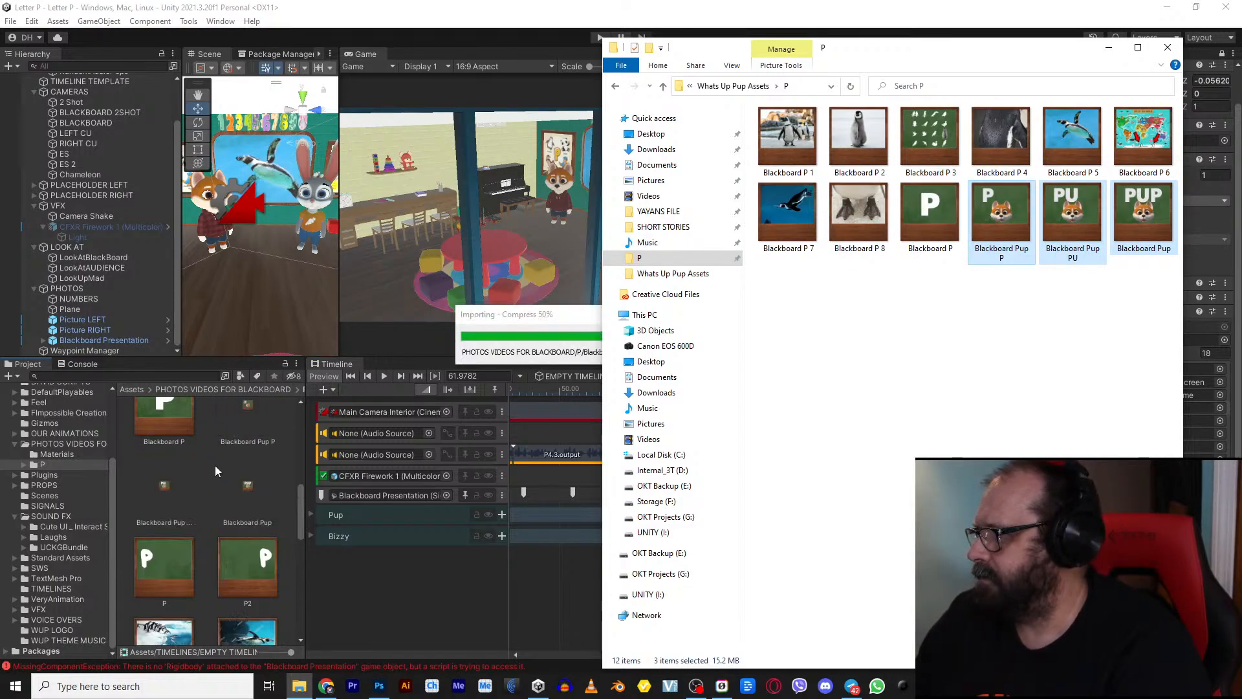
Step: Check the Blackboard Presentation textures, play the end of the P5 voice-over and set the signal marker at 61.05 s to emit Material11
{"action": "left_click", "coordinate": [106, 340]}
{"action": "scroll", "coordinate": [1104, 258], "scroll_direction": "down", "scroll_amount": 2}
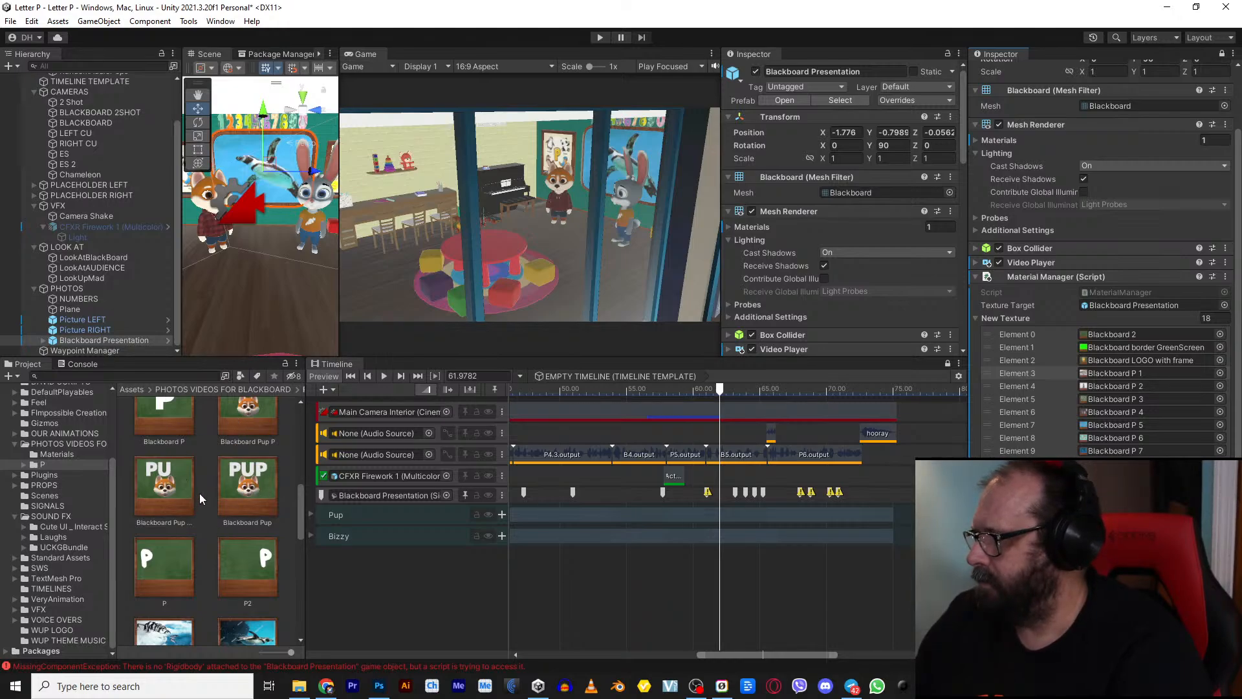
{"action": "scroll", "coordinate": [199, 492], "scroll_direction": "up", "scroll_amount": 1}
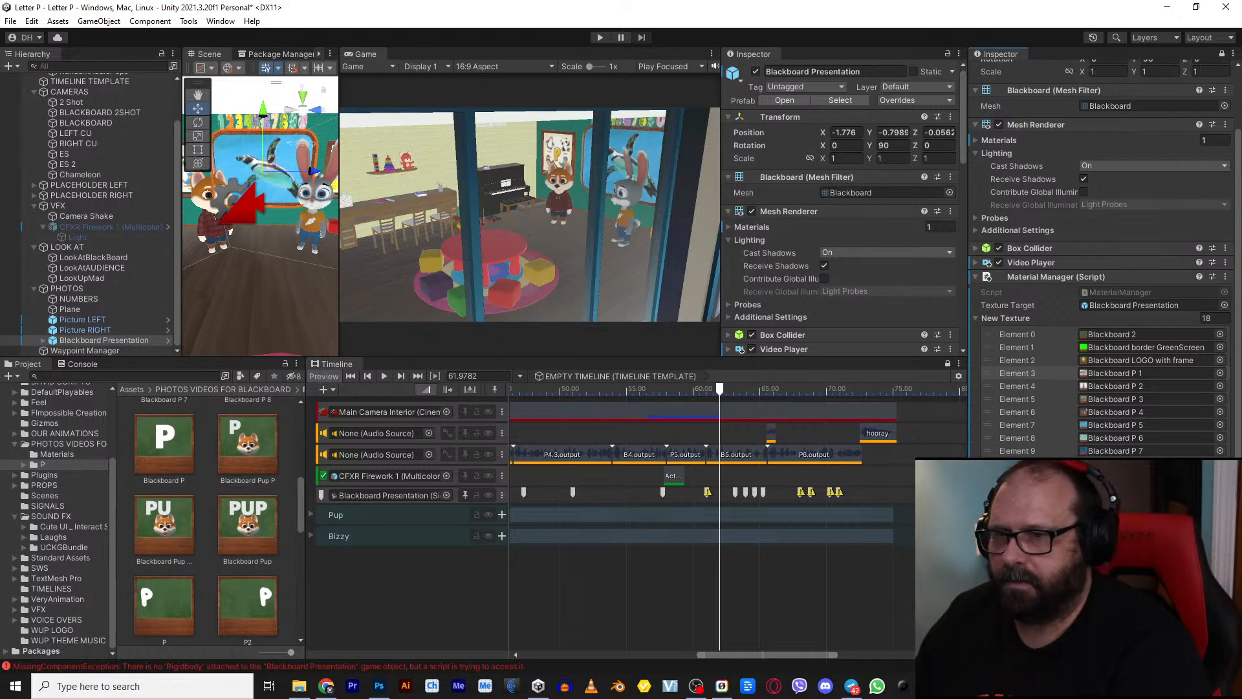
{"action": "left_click", "coordinate": [699, 392]}
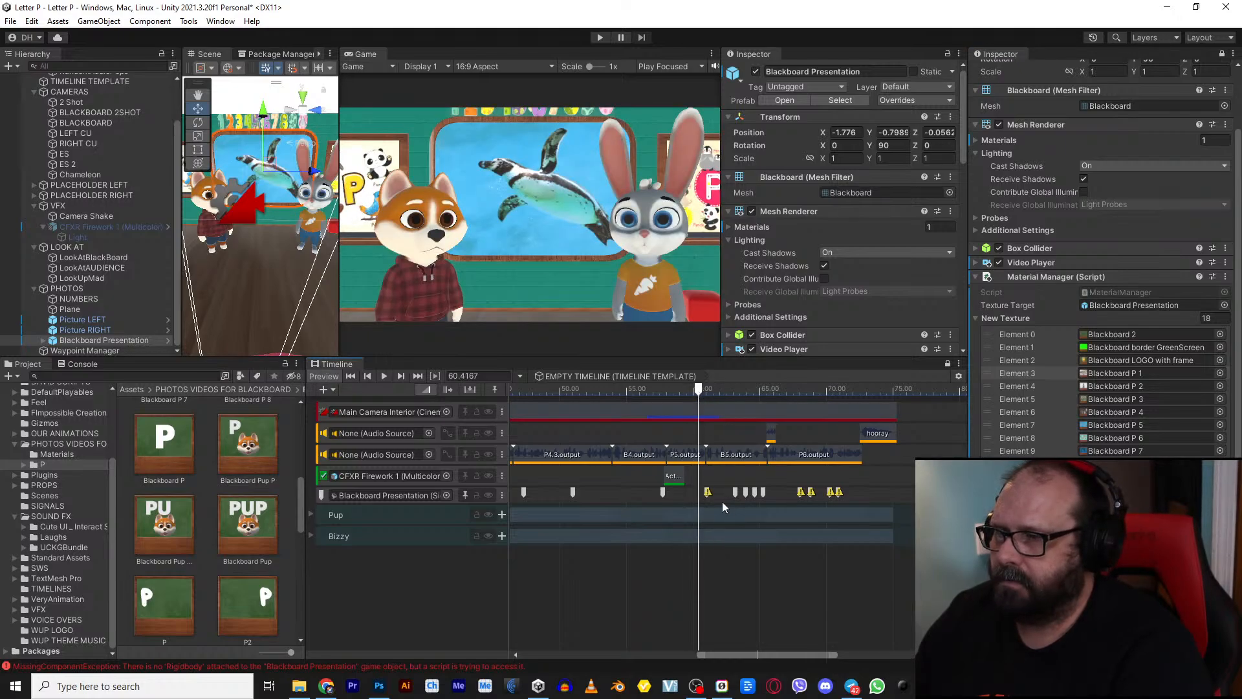
{"action": "key", "text": "space"}
{"action": "left_click", "coordinate": [708, 492]}
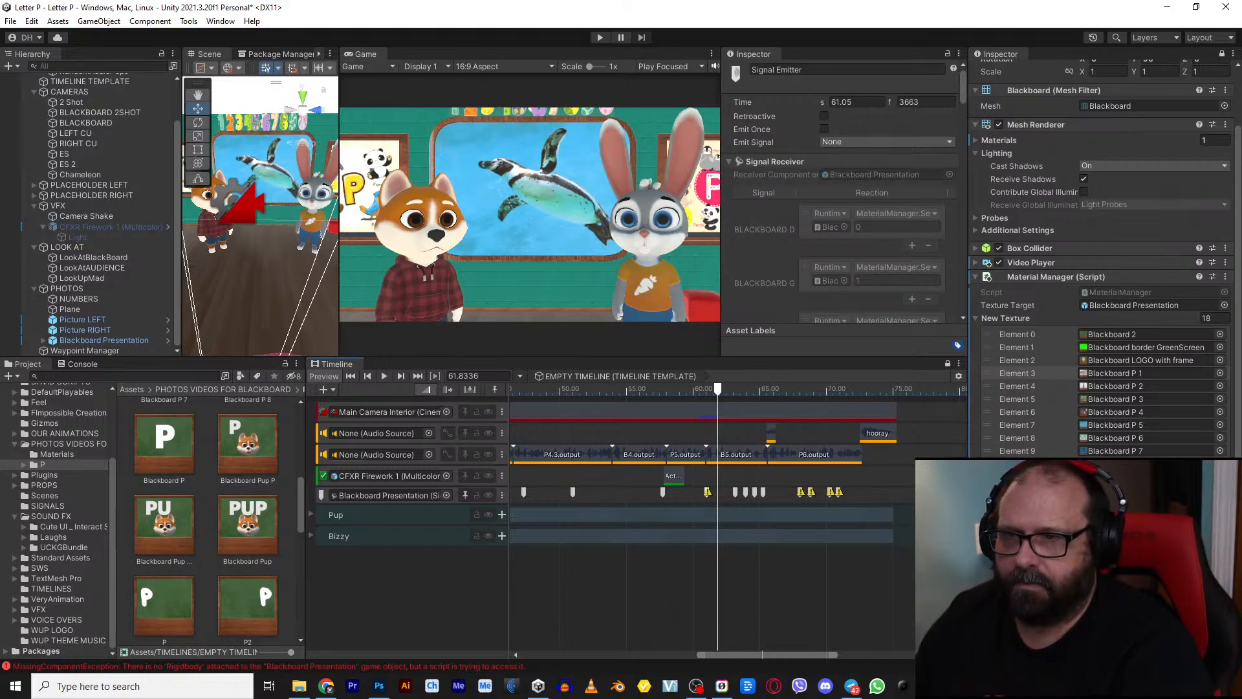
{"action": "left_click", "coordinate": [887, 143]}
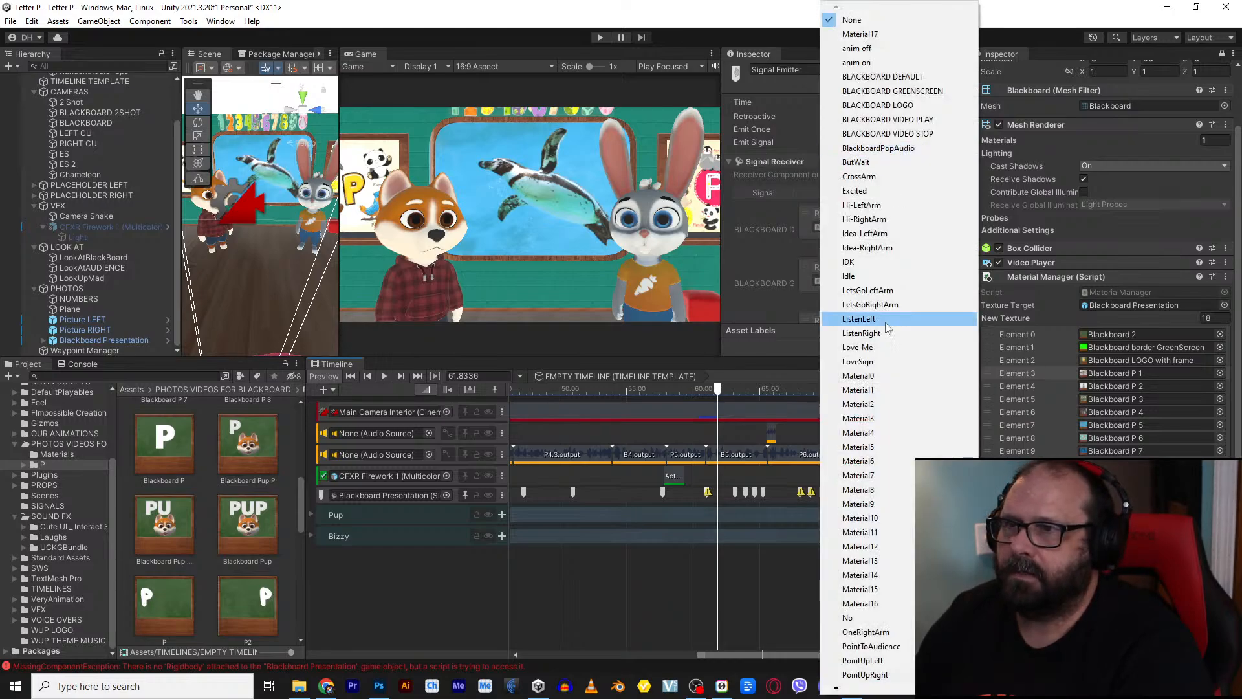
{"action": "left_click", "coordinate": [861, 532]}
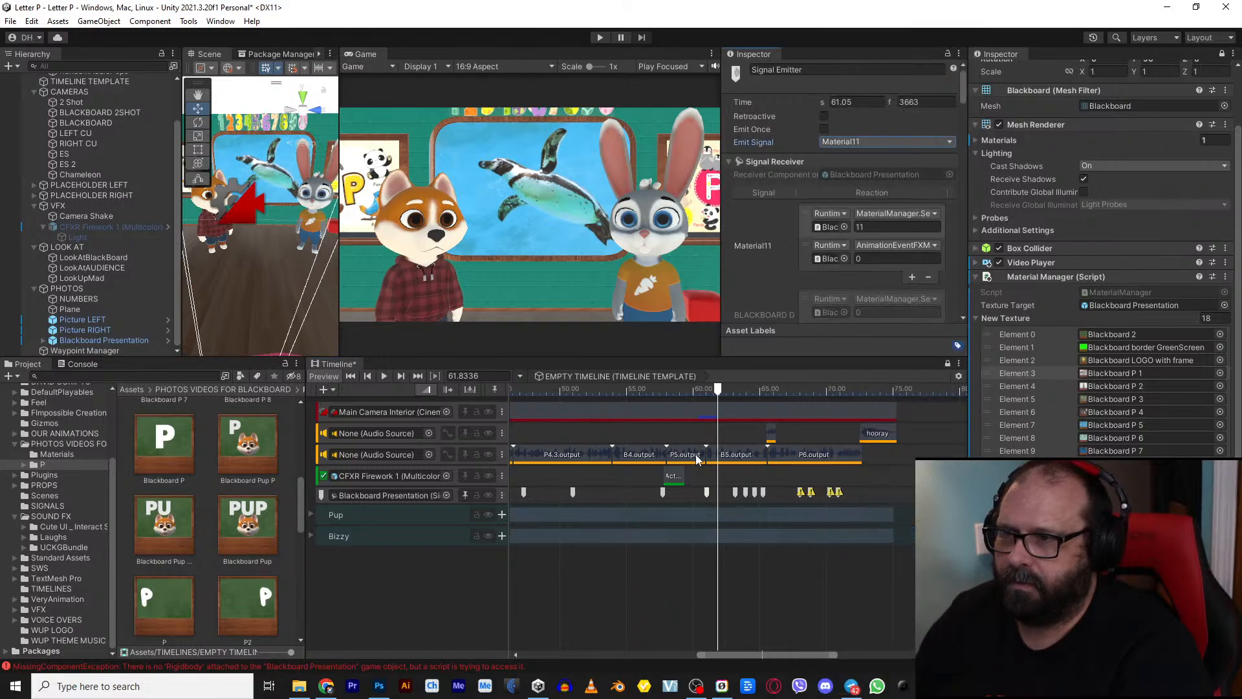
Step: Play the start of the B5 voice-over and move the Material11 marker to about 61.15 s
{"action": "key", "text": "space"}
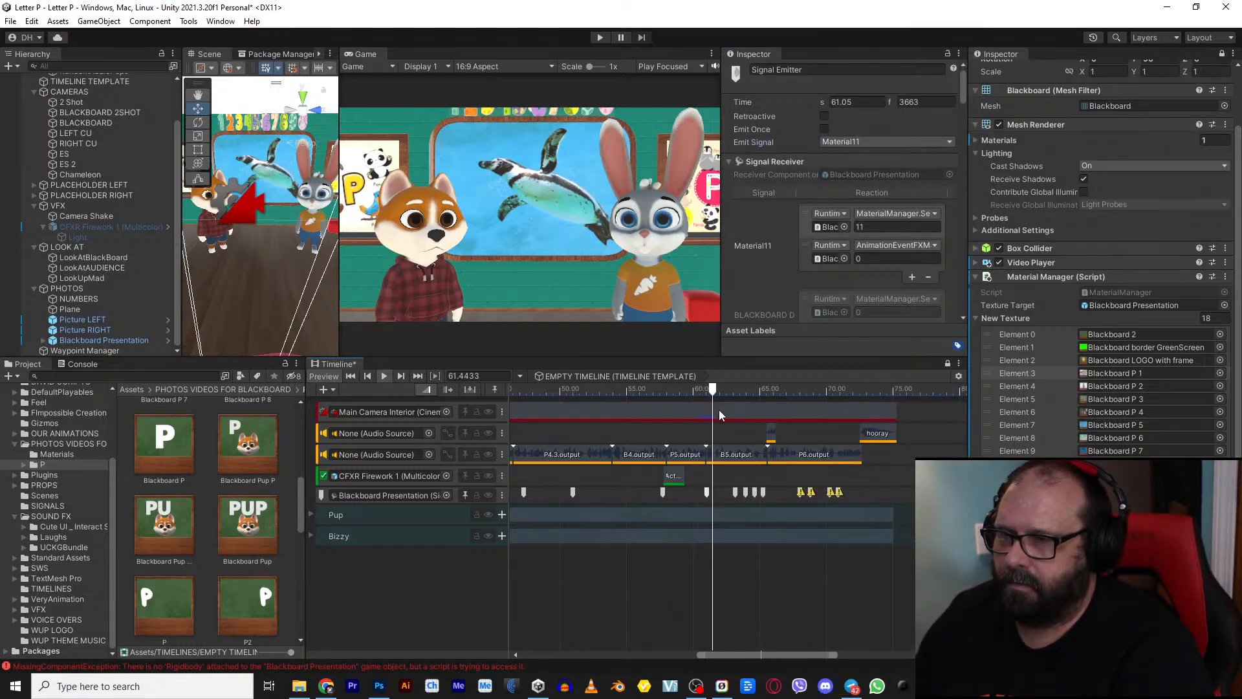
{"action": "scroll", "coordinate": [720, 497], "scroll_direction": "up", "scroll_amount": 5}
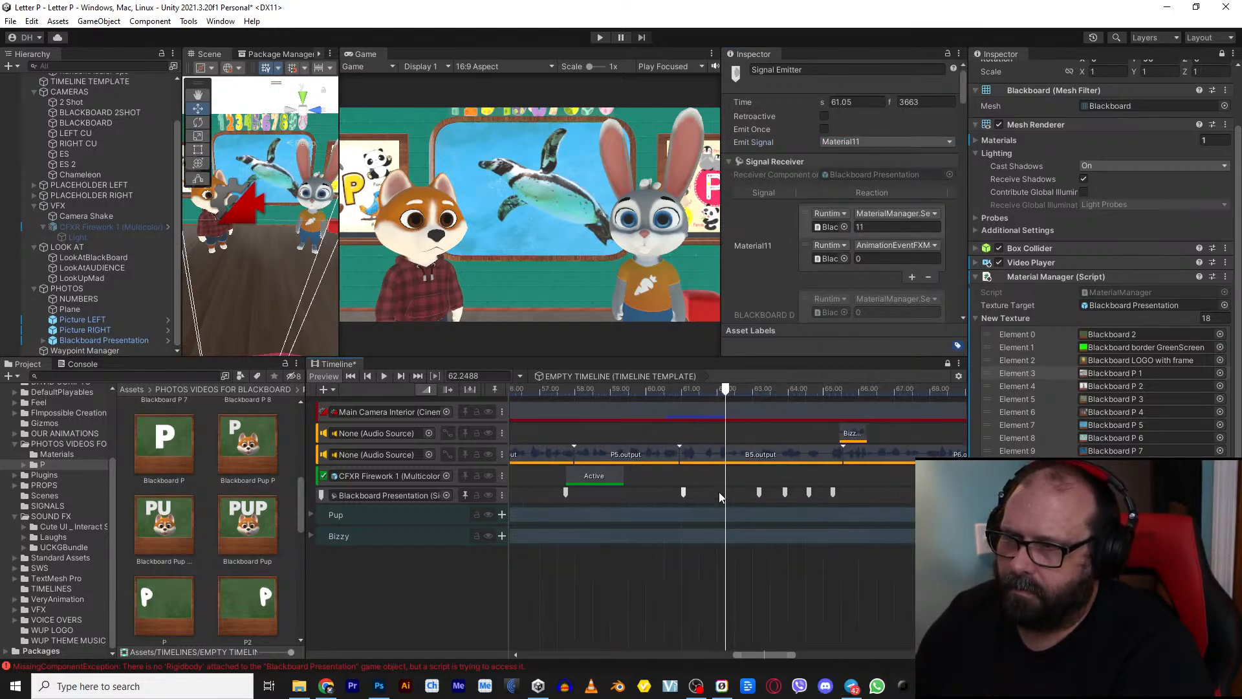
{"action": "left_click_drag", "start_coordinate": [686, 496], "coordinate": [691, 496]}
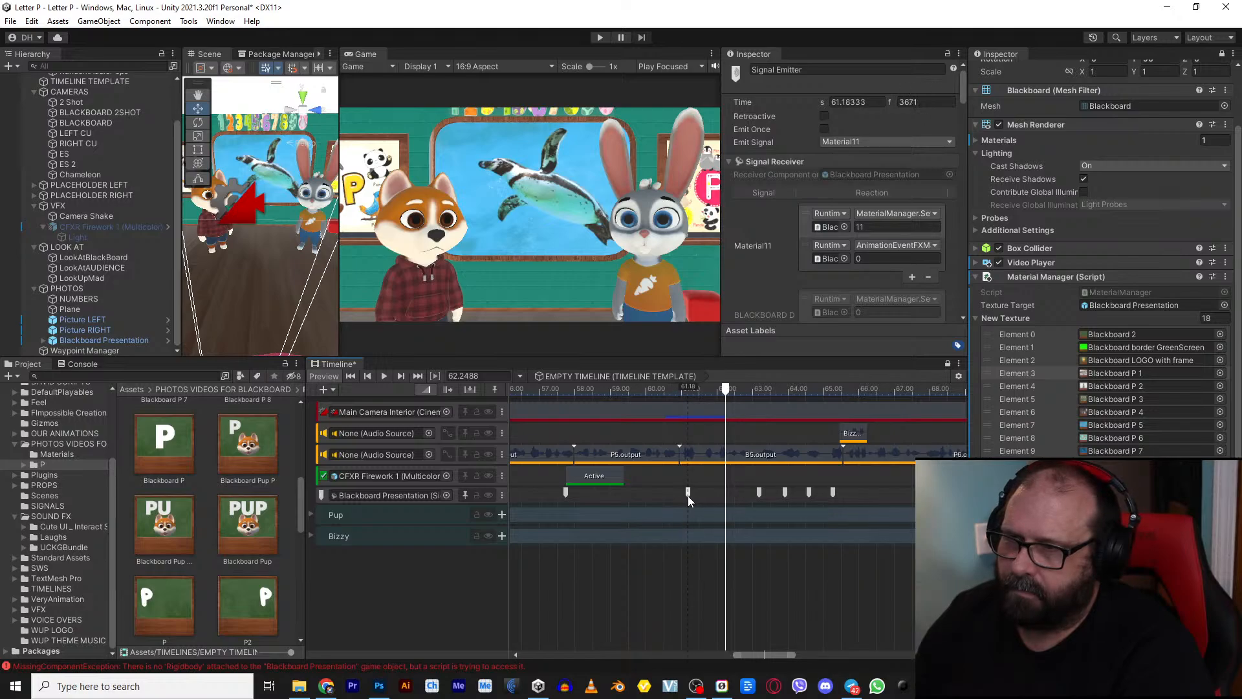
{"action": "left_click_drag", "start_coordinate": [679, 393], "coordinate": [686, 393]}
{"action": "scroll", "coordinate": [715, 420], "scroll_direction": "up", "scroll_amount": 5}
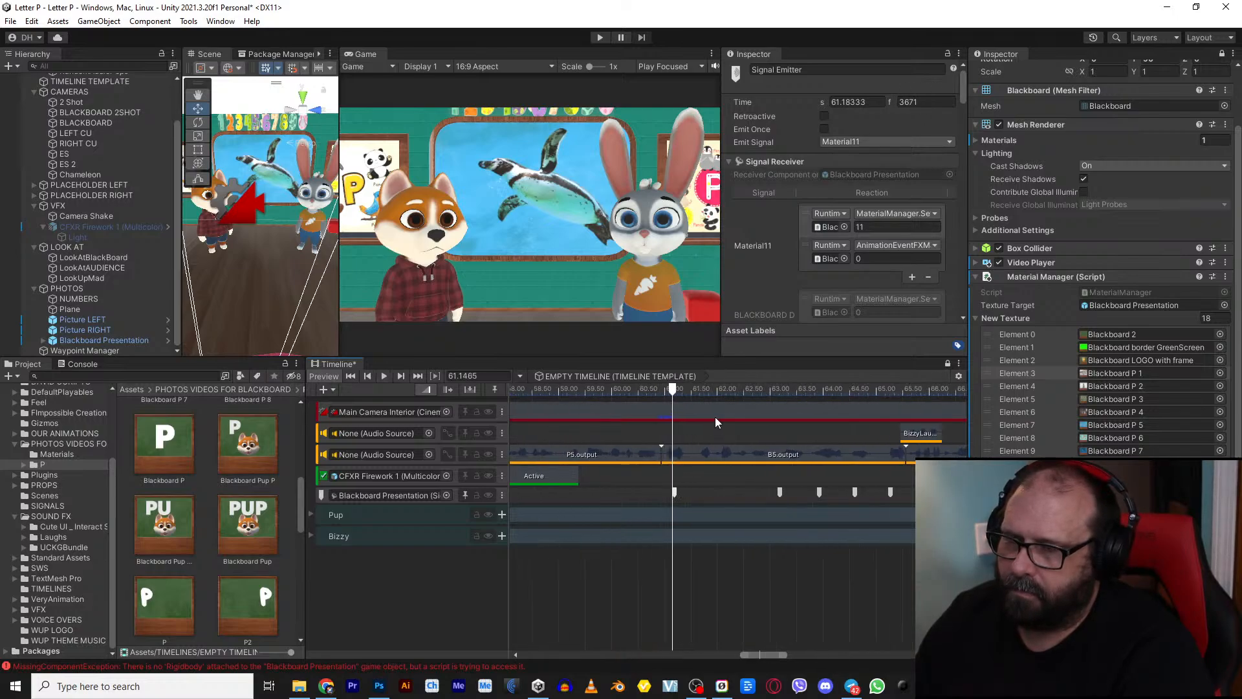
{"action": "left_click_drag", "start_coordinate": [661, 495], "coordinate": [658, 495]}
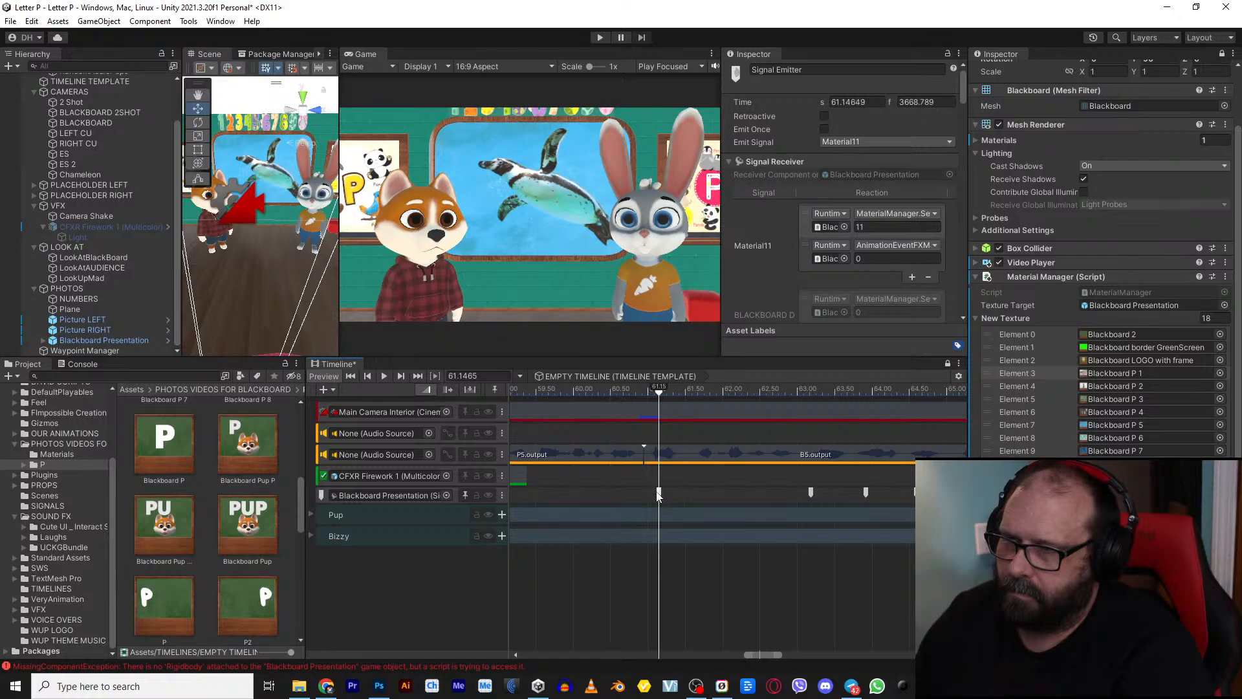
Step: Play on through the B5 voice-over and align the next Blackboard Presentation marker with the playhead at about 63.23 s
{"action": "scroll", "coordinate": [711, 474], "scroll_direction": "down", "scroll_amount": 6}
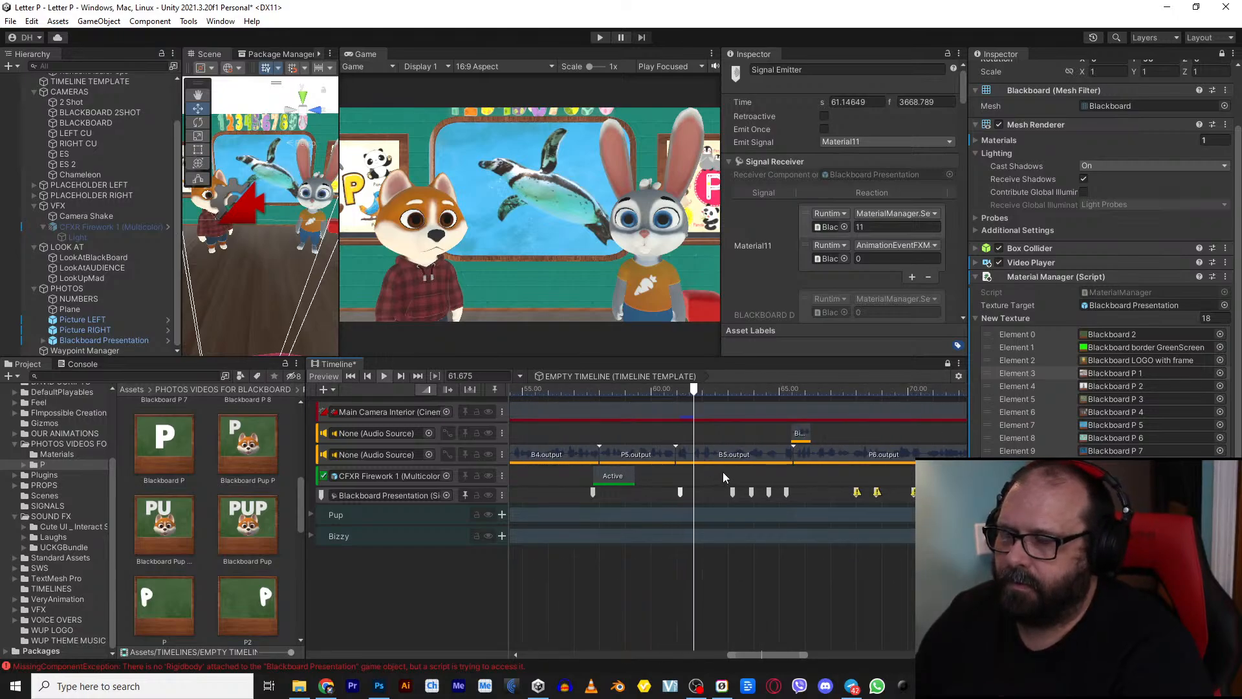
{"action": "scroll", "coordinate": [744, 466], "scroll_direction": "up", "scroll_amount": 3}
{"action": "key", "text": "space"}
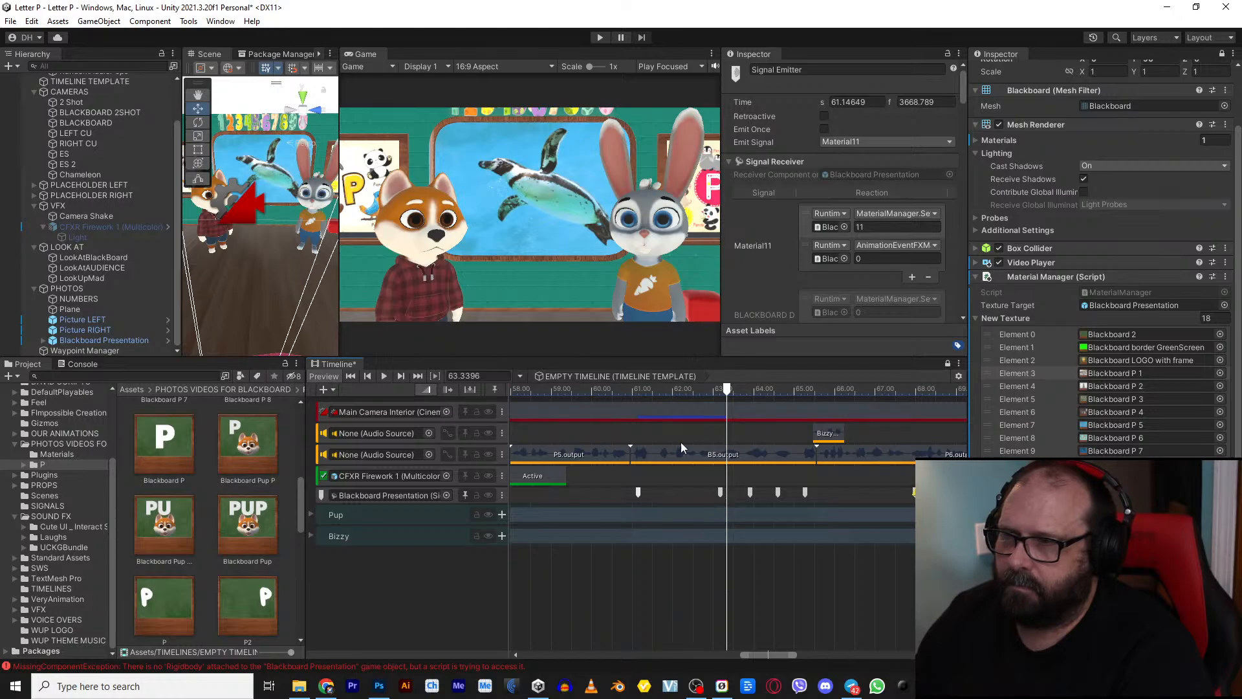
{"action": "scroll", "coordinate": [761, 446], "scroll_direction": "up", "scroll_amount": 3}
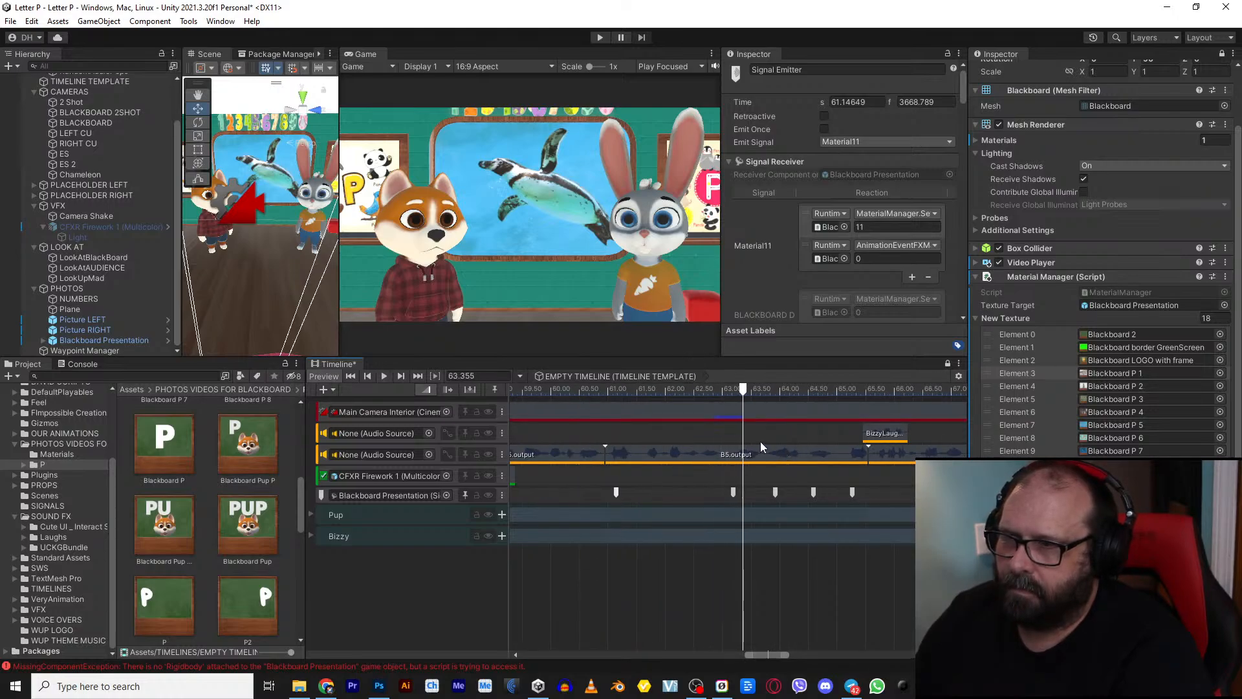
{"action": "mouse_move", "coordinate": [744, 391]}
{"action": "left_mouse_down"}
{"action": "mouse_move", "coordinate": [733, 392]}
{"action": "mouse_move", "coordinate": [741, 496]}
{"action": "left_mouse_up"}
{"action": "left_click", "coordinate": [734, 494]}
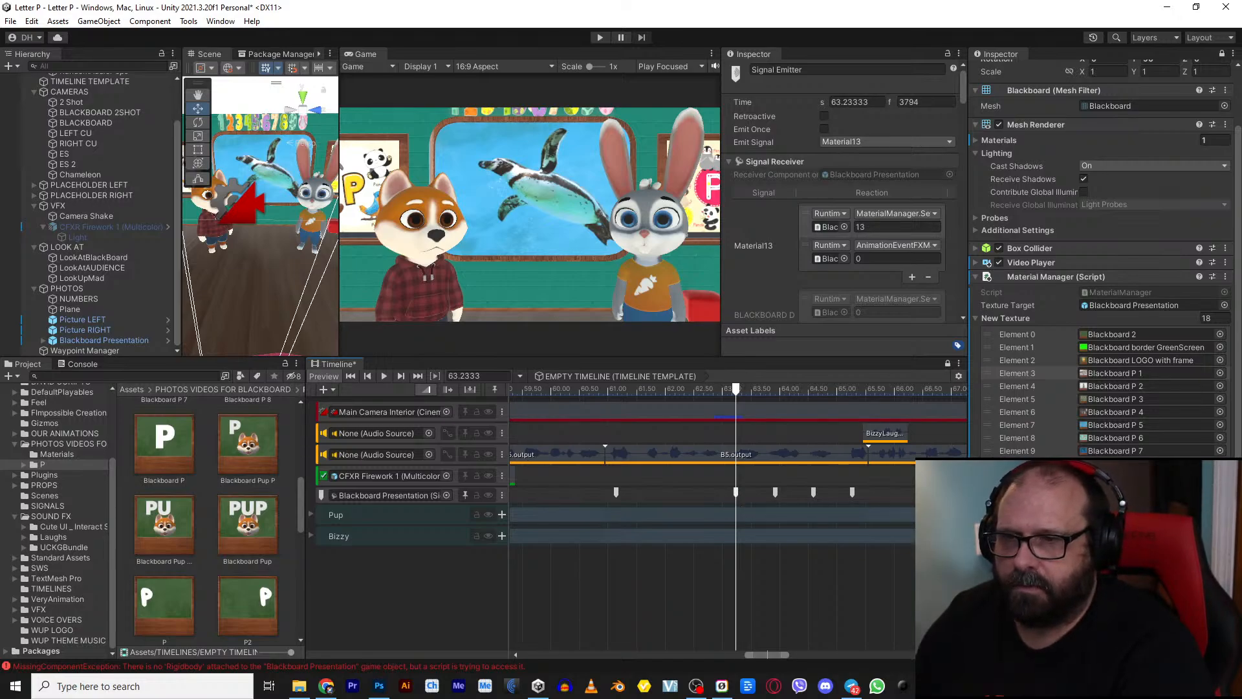
Step: Set the emit signal of the blackboard marker at 63.23 s to Material12
{"action": "left_click", "coordinate": [857, 142]}
{"action": "left_click", "coordinate": [868, 173]}
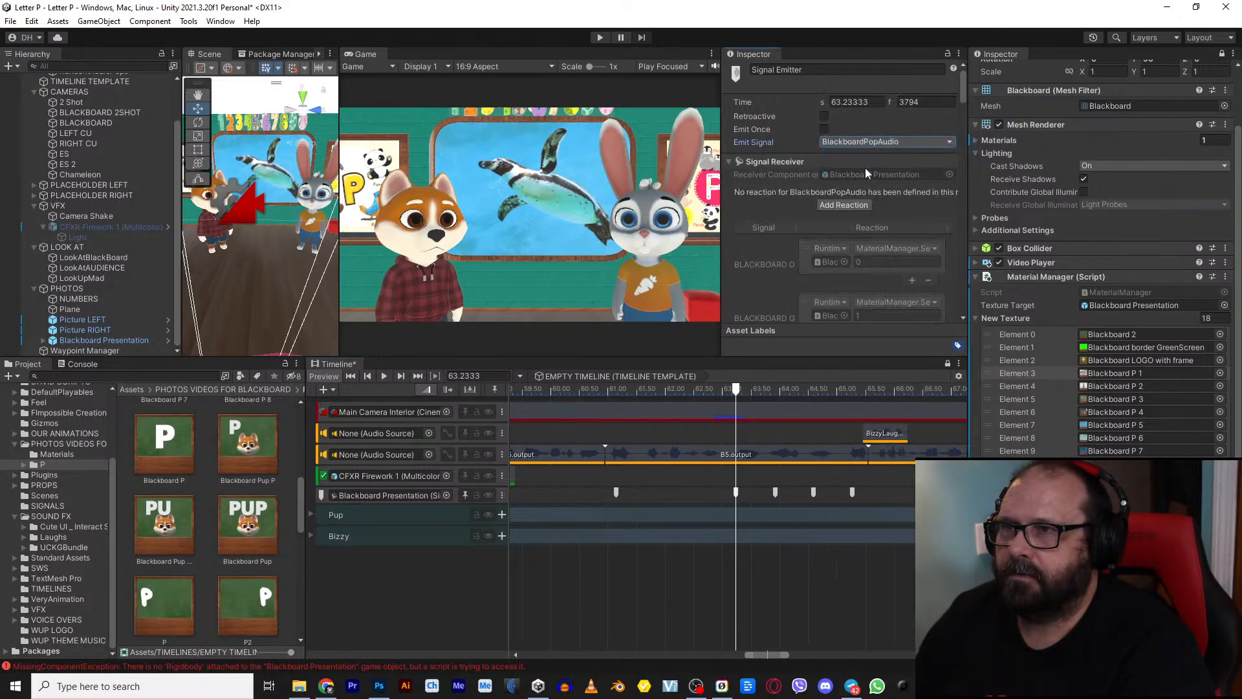
{"action": "left_click", "coordinate": [857, 142]}
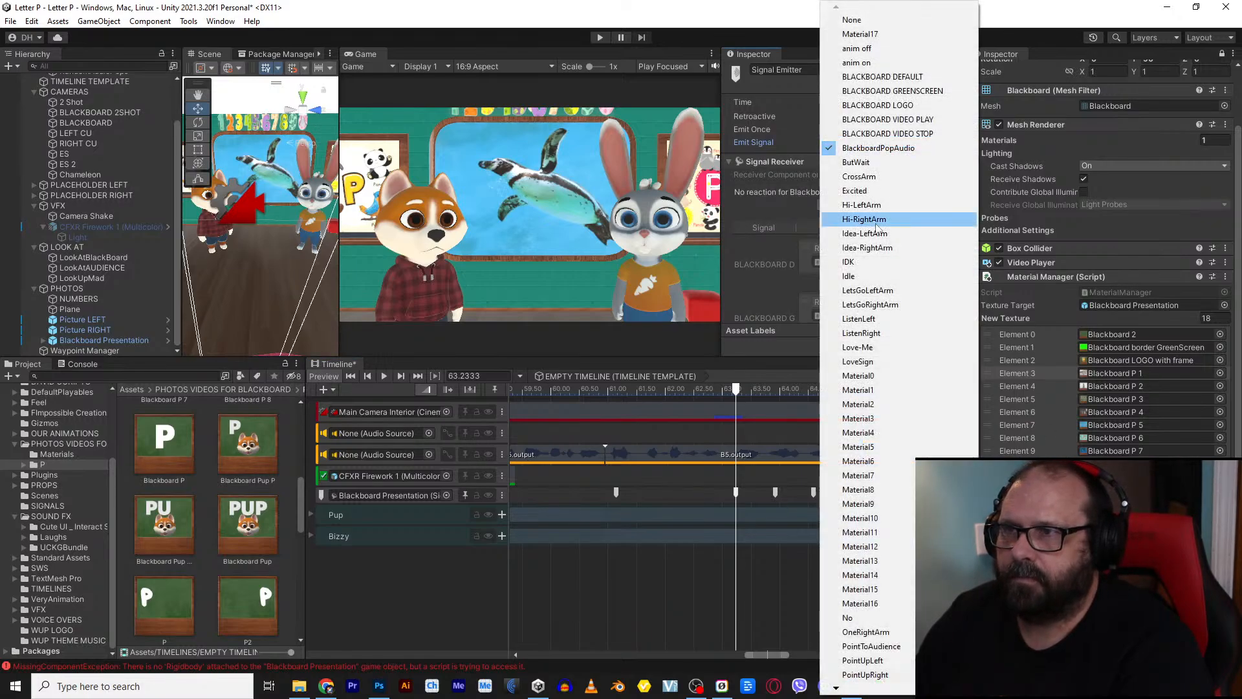
{"action": "left_click", "coordinate": [885, 549]}
Step: Play on through the B5 voice-over and set the emit signal of the blackboard marker at 63.92 s to Material13
{"action": "left_click_drag", "start_coordinate": [737, 391], "coordinate": [776, 391]}
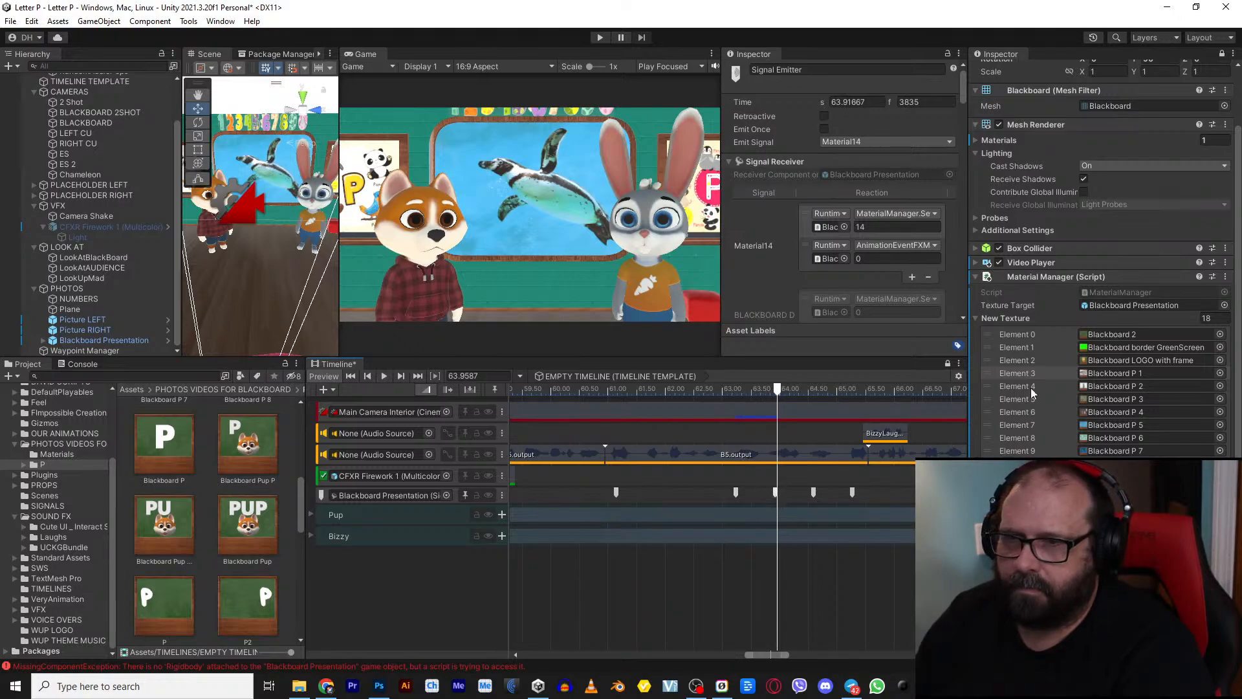
{"action": "left_click", "coordinate": [848, 144]}
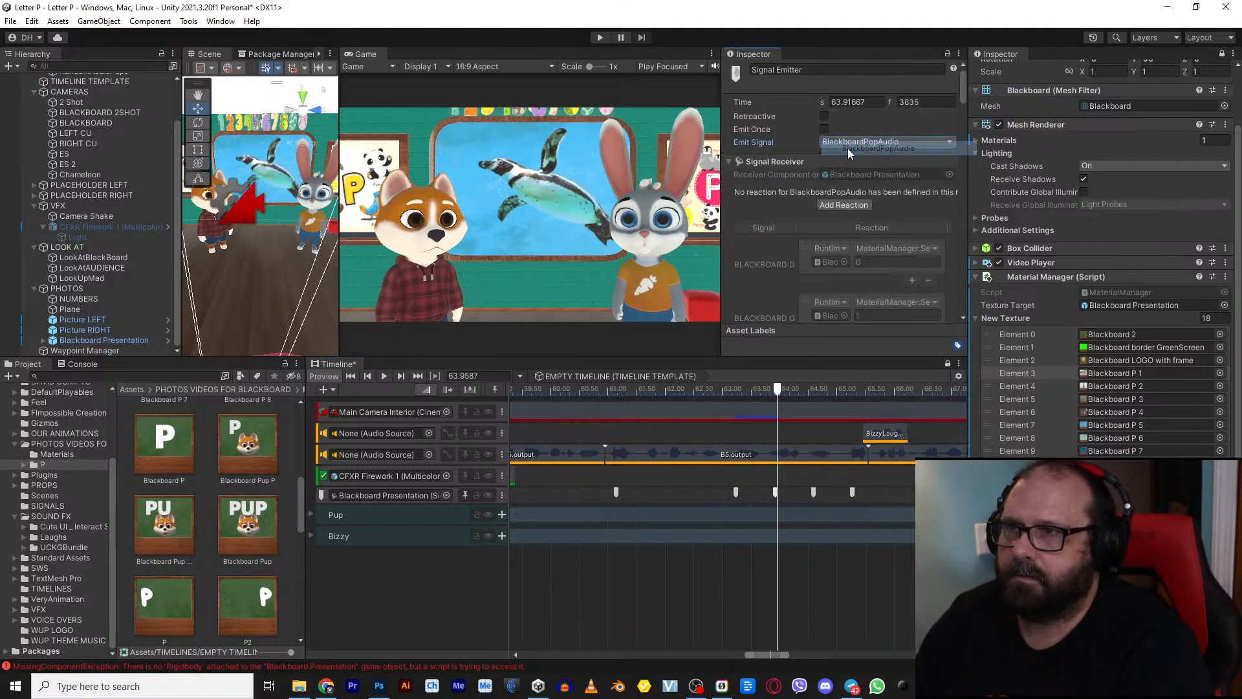
{"action": "left_click", "coordinate": [854, 145]}
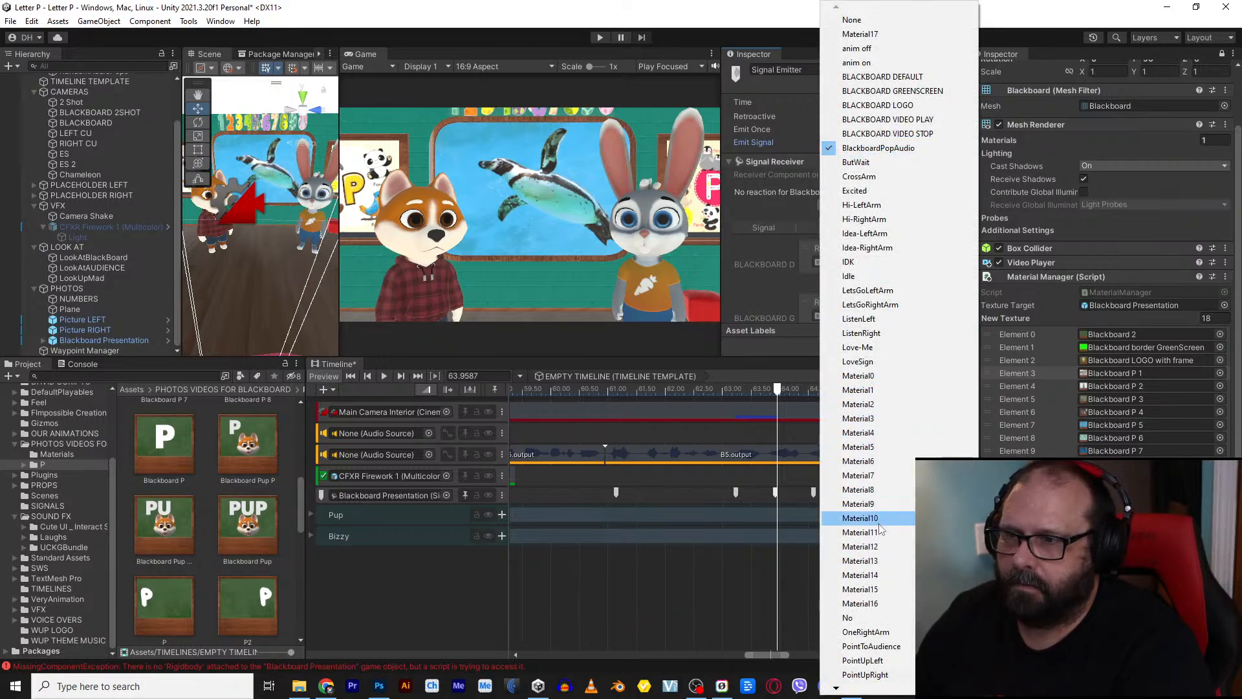
{"action": "left_click", "coordinate": [859, 560]}
Step: Continue playback from about 63.96 s and set the blackboard marker at 64.59 s to emit Material11
{"action": "left_click", "coordinate": [777, 397]}
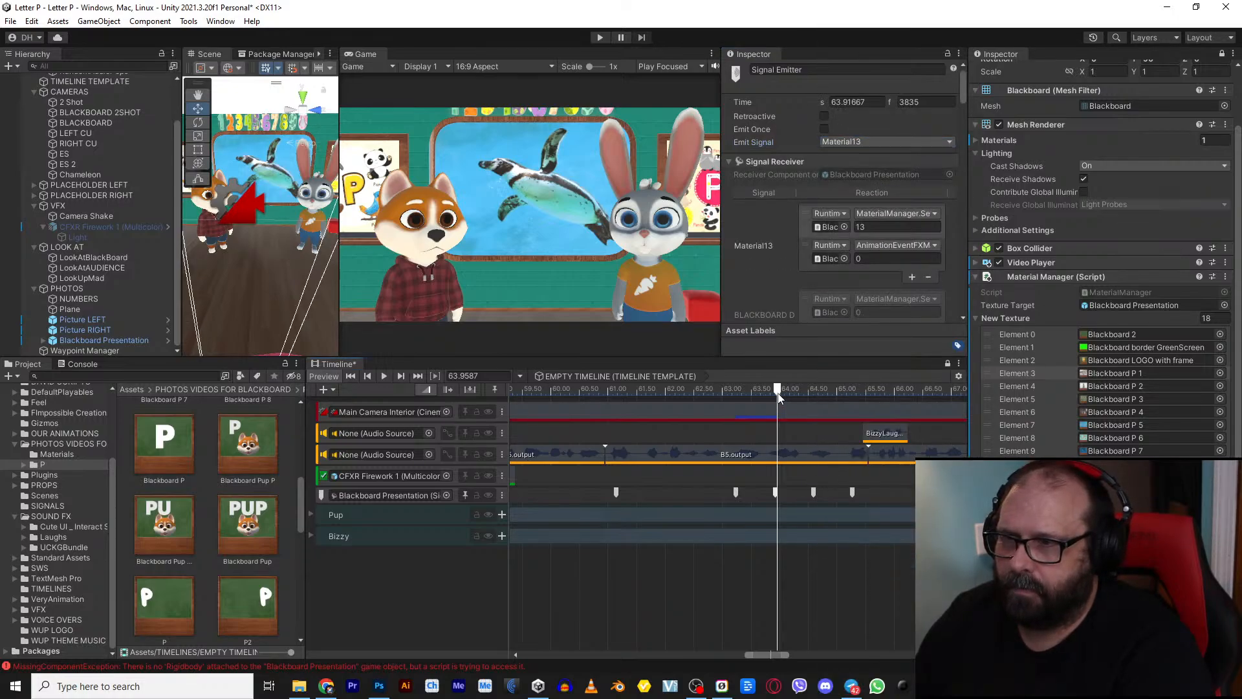
{"action": "key", "text": "space"}
{"action": "key", "text": "space"}
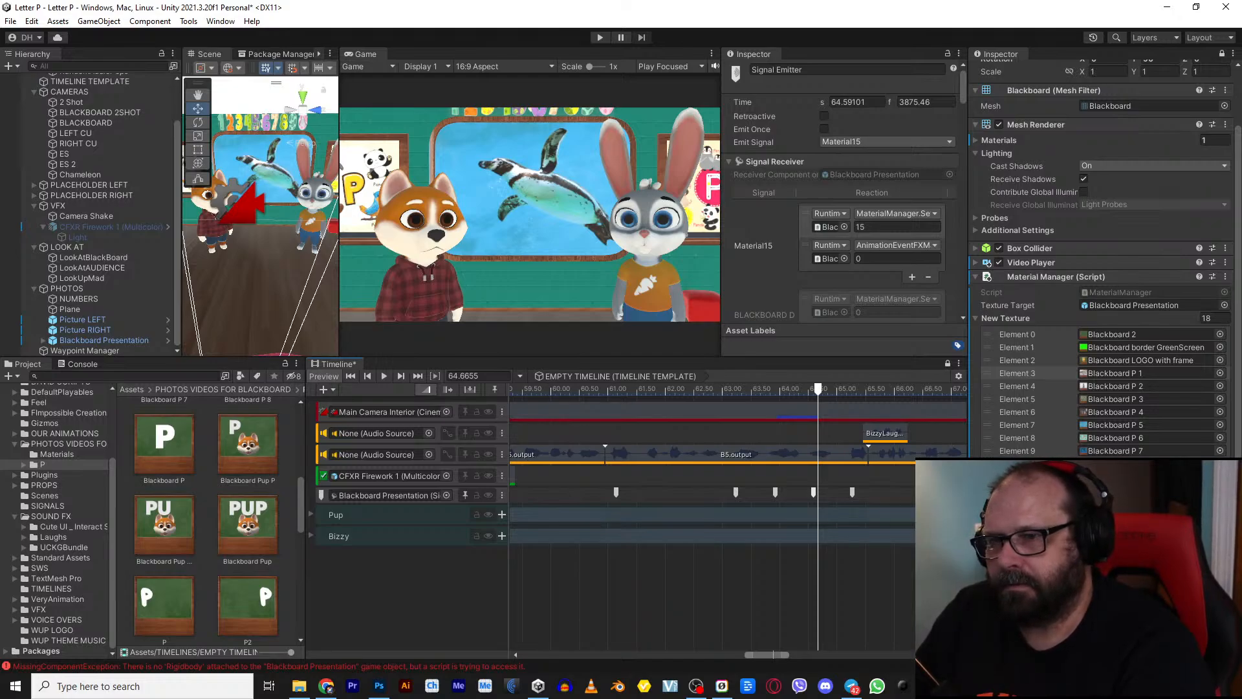
{"action": "left_click", "coordinate": [863, 140]}
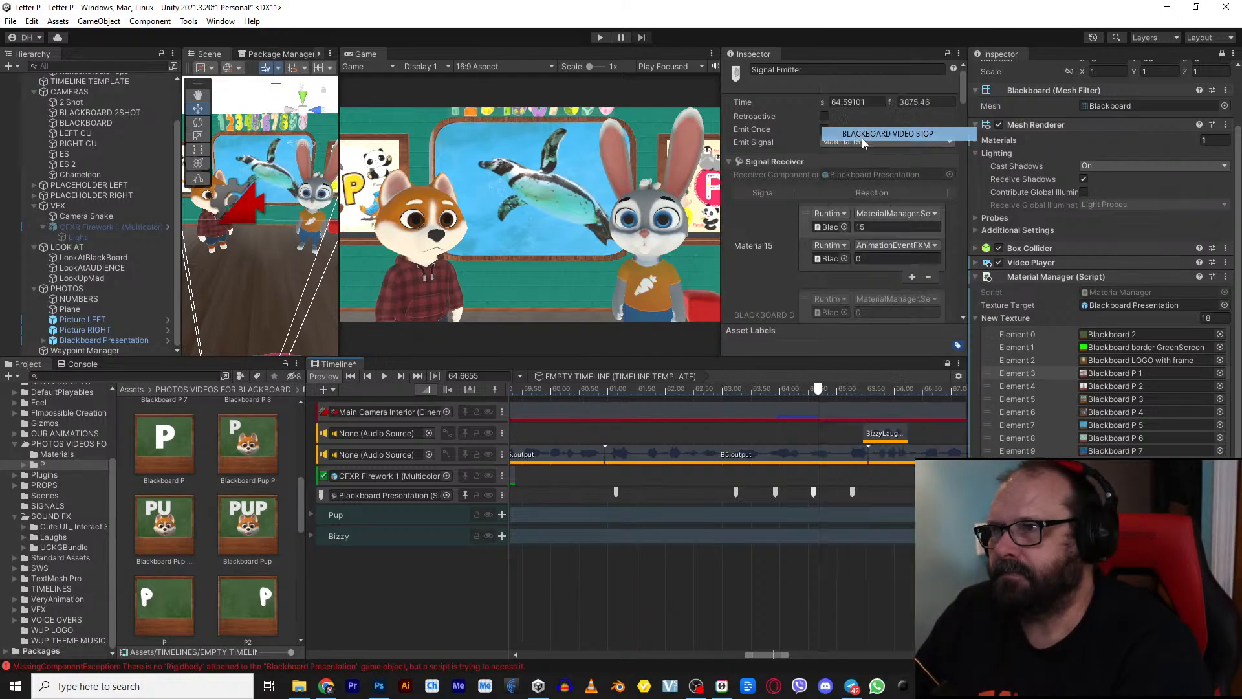
{"action": "left_click", "coordinate": [865, 143]}
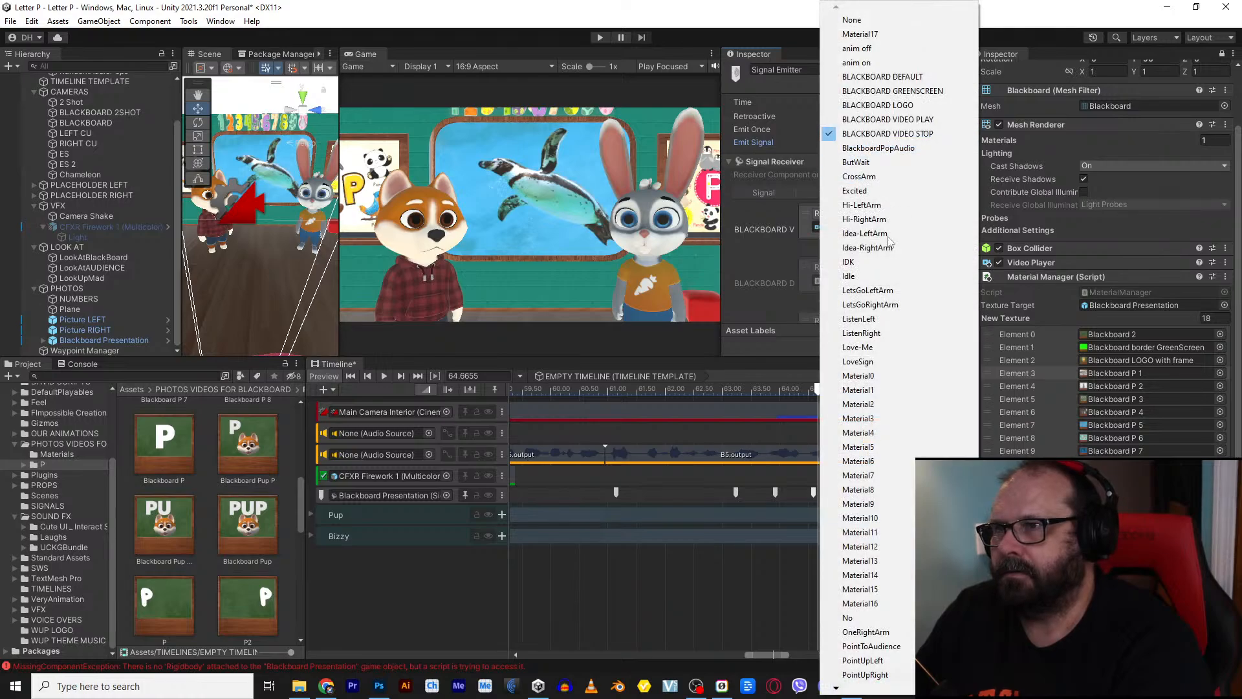
{"action": "left_click", "coordinate": [885, 532]}
Step: Play the end of the B5 voice-over and delete the last Blackboard Presentation marker before the P6 voice-over
{"action": "key", "text": "space"}
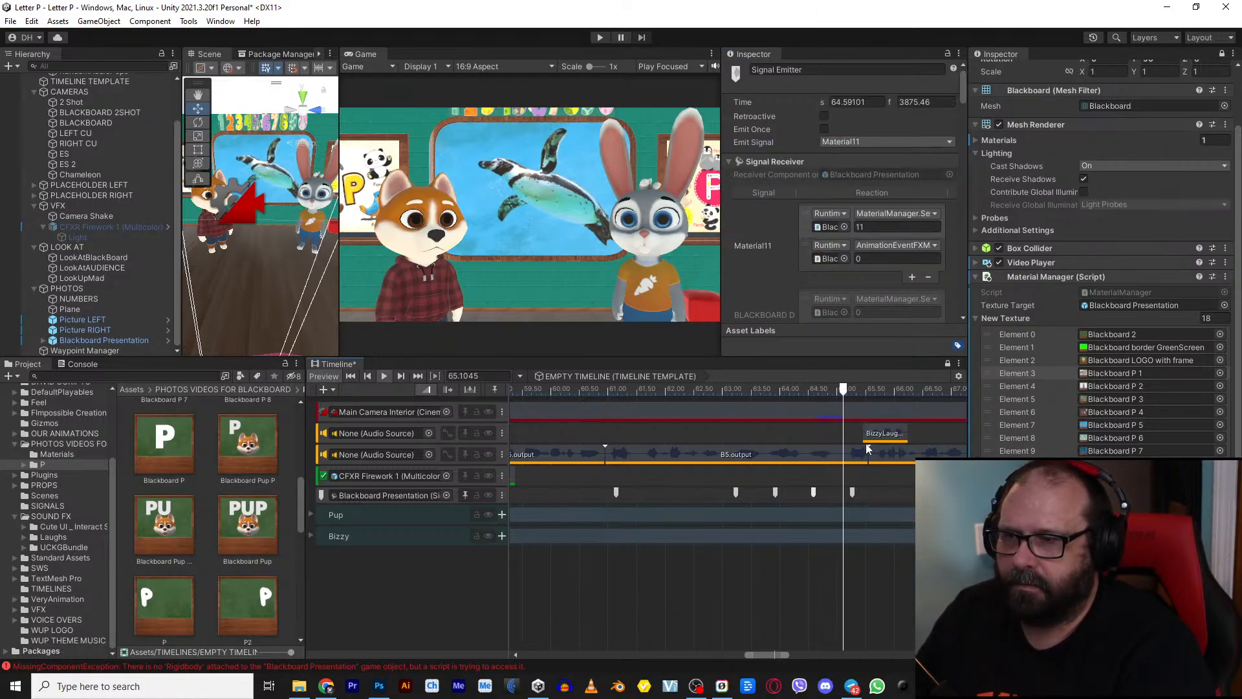
{"action": "key", "text": "space"}
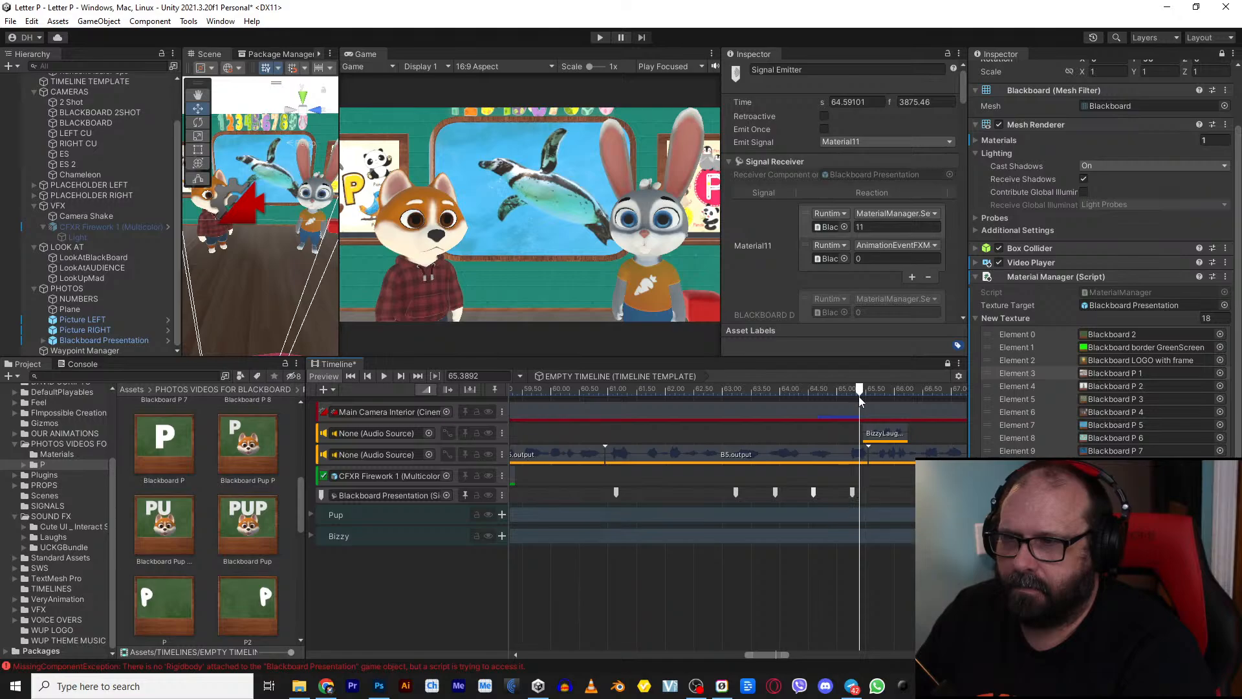
{"action": "left_click", "coordinate": [852, 494]}
{"action": "key", "text": "Delete"}
Step: Play the P6 voice-over from about 64.98 s and set its first blackboard marker, at 67.98 s, to emit Material17
{"action": "scroll", "coordinate": [861, 495], "scroll_direction": "down", "scroll_amount": 3}
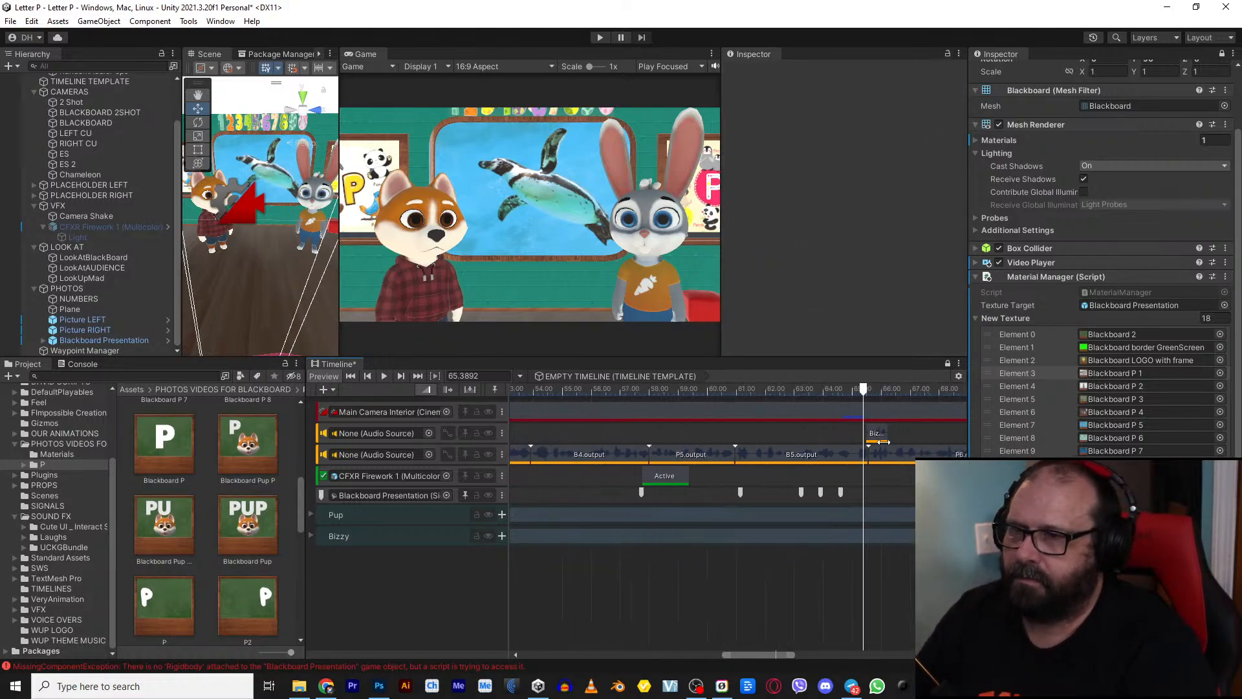
{"action": "scroll", "coordinate": [809, 440], "scroll_direction": "down", "scroll_amount": 3}
{"action": "left_click", "coordinate": [677, 391]}
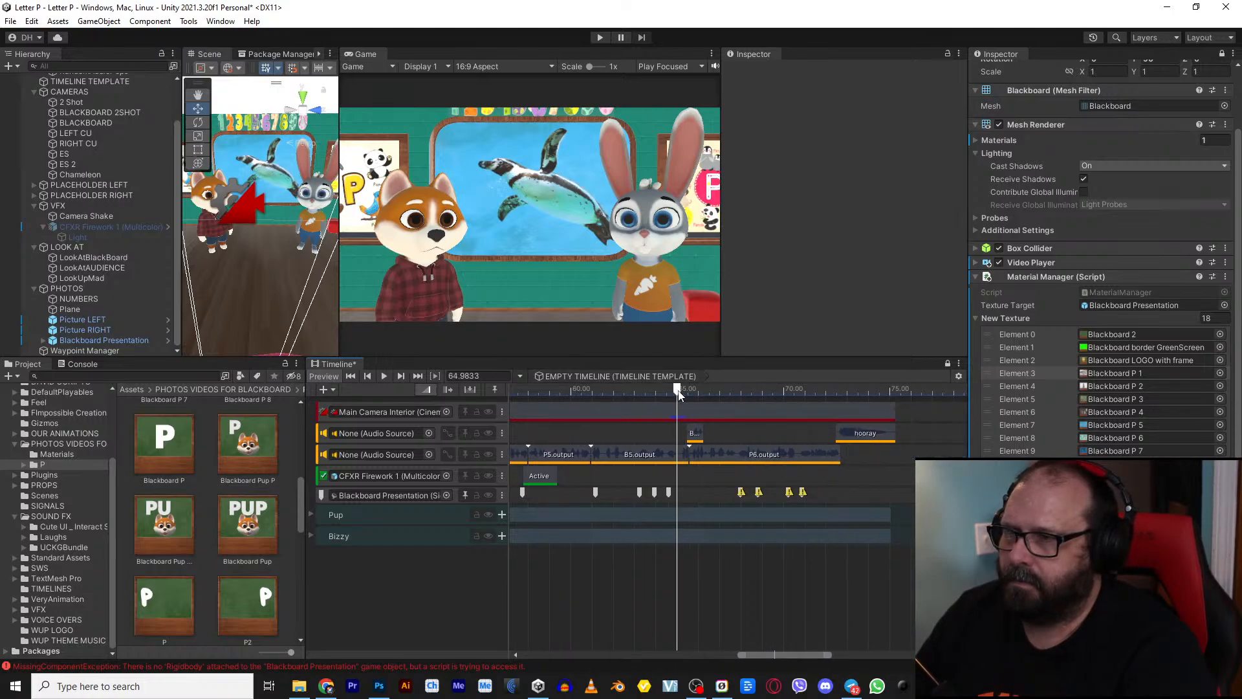
{"action": "key", "text": "space"}
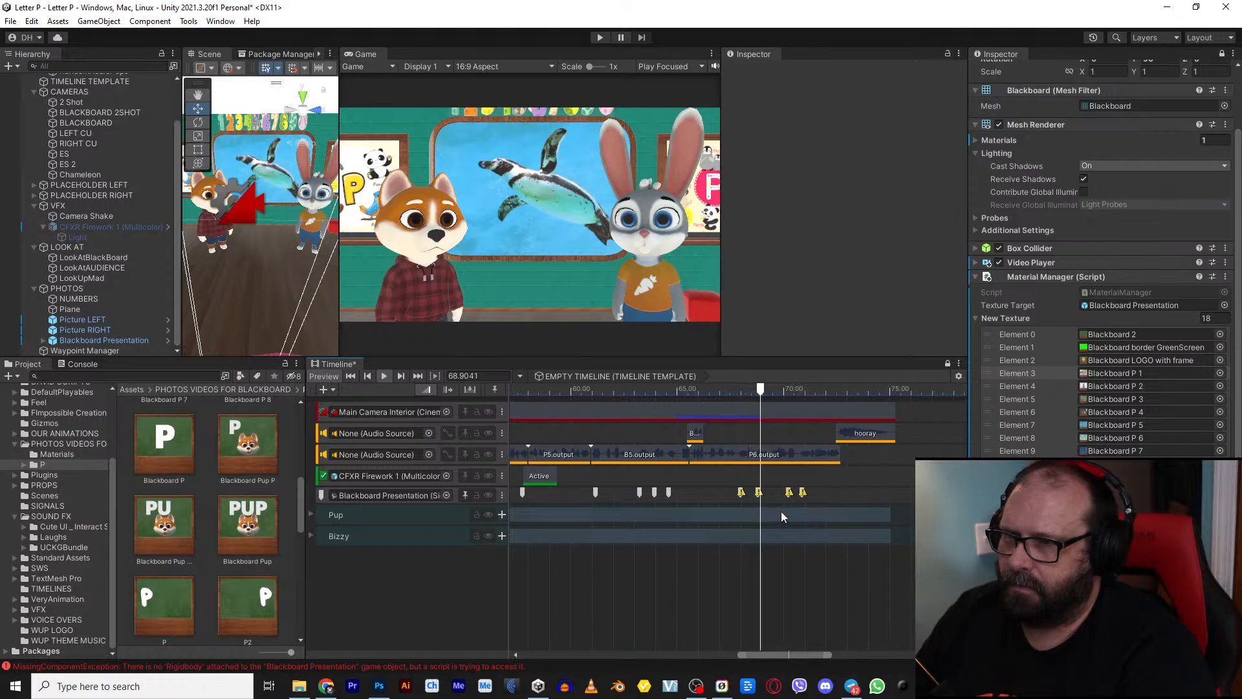
{"action": "key", "text": "space"}
{"action": "scroll", "coordinate": [726, 497], "scroll_direction": "up", "scroll_amount": 4}
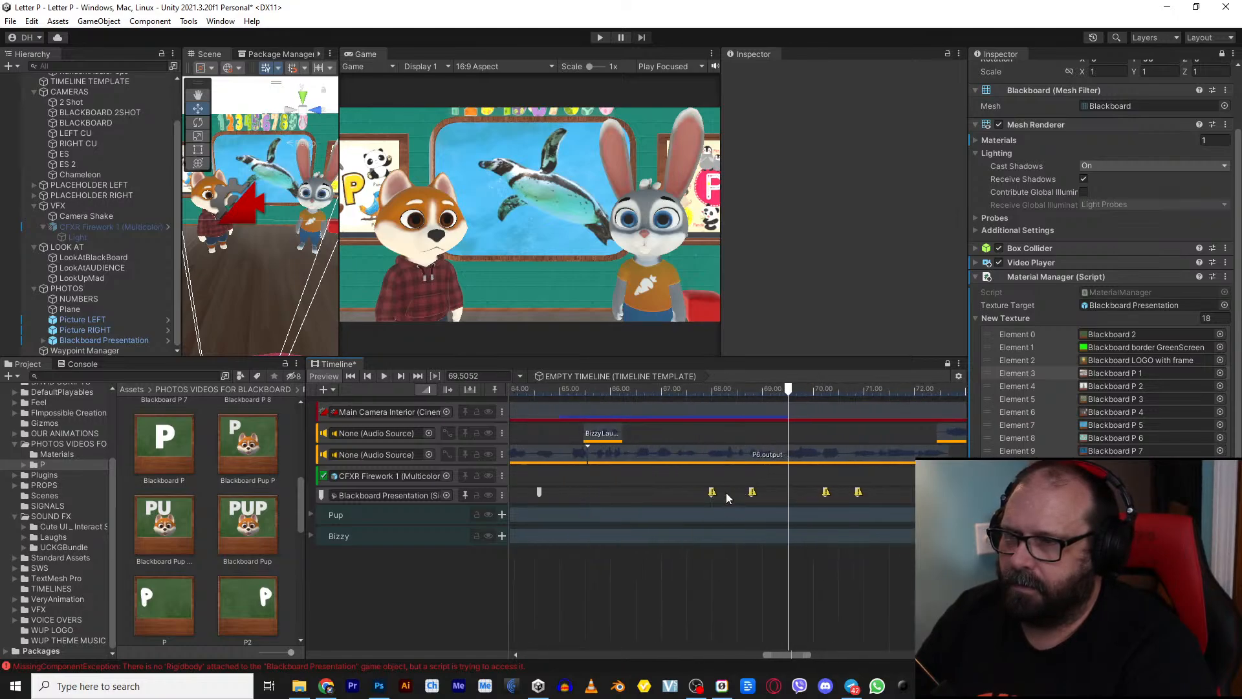
{"action": "left_click", "coordinate": [712, 492]}
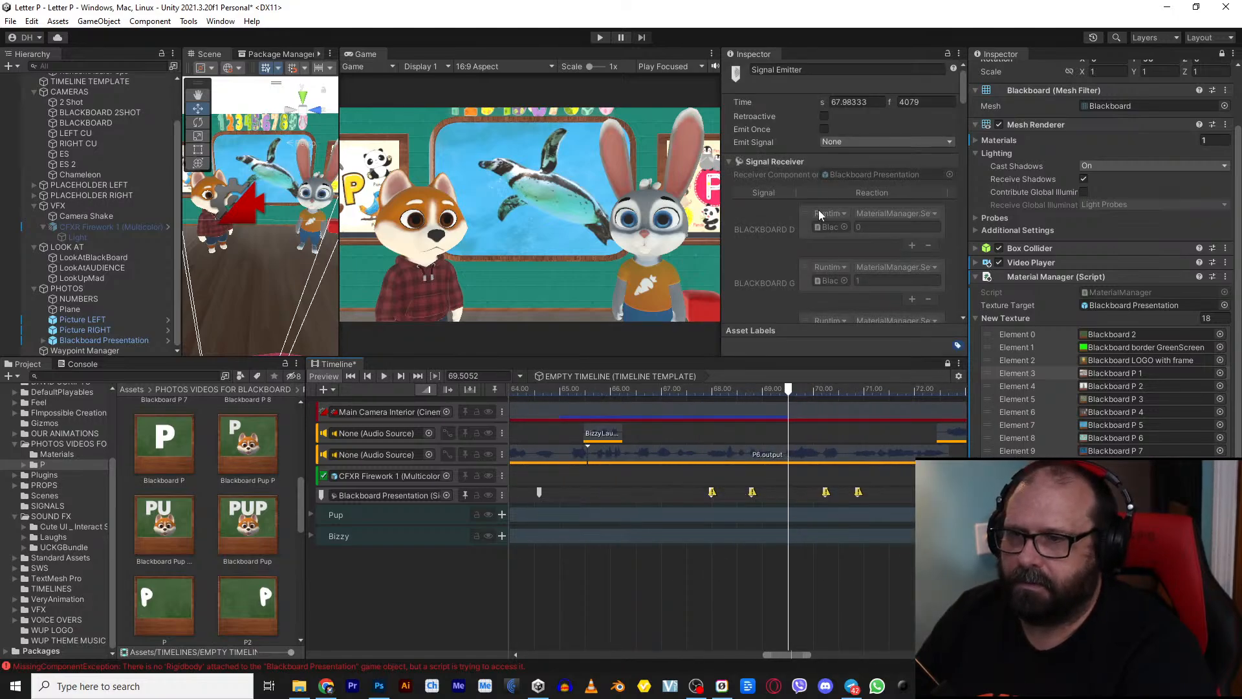
{"action": "left_click", "coordinate": [837, 142]}
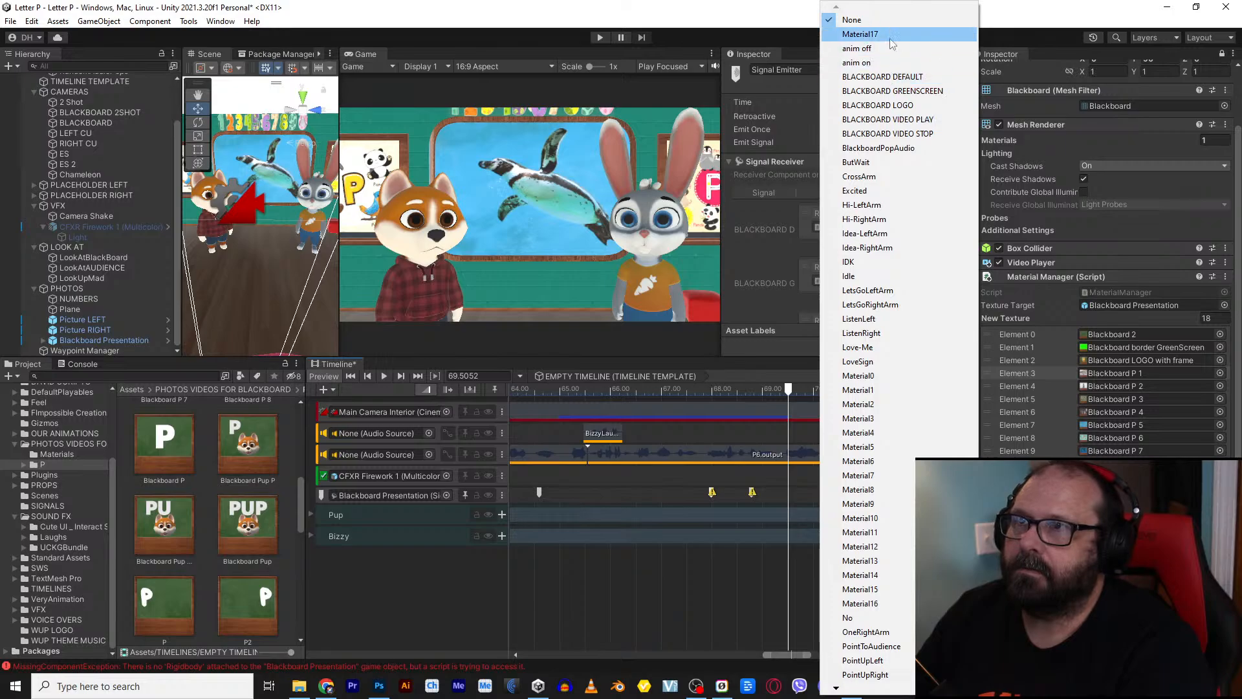
{"action": "left_click", "coordinate": [859, 34]}
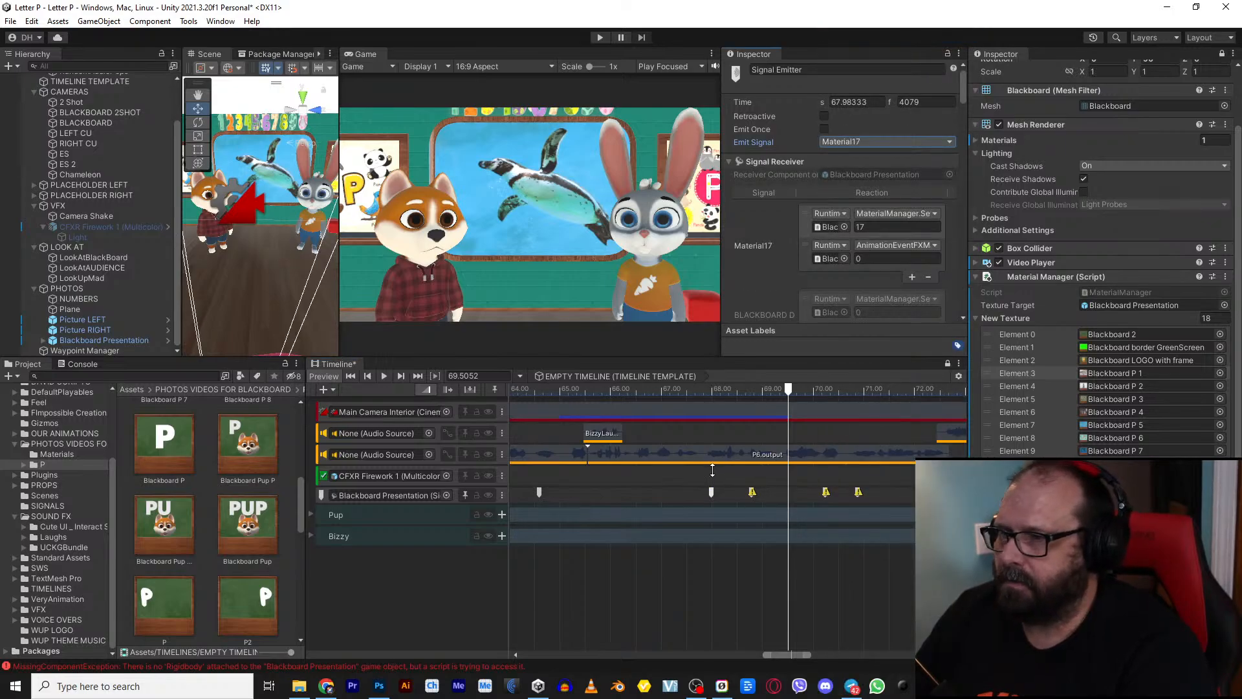
Step: Add an activation clip to the CFXR Firework track, starting at the 67.98 s marker and ending at 68.6 s
{"action": "right_click", "coordinate": [719, 477]}
{"action": "left_click", "coordinate": [792, 576]}
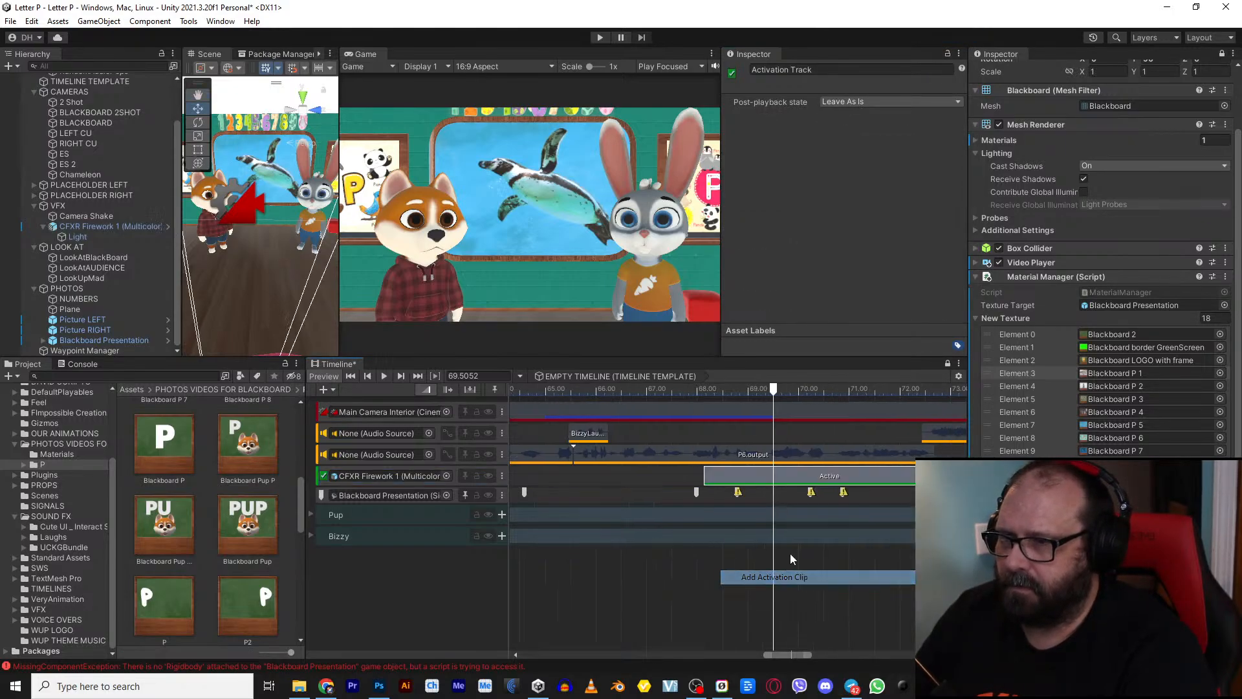
{"action": "left_click_drag", "start_coordinate": [751, 485], "coordinate": [744, 486]}
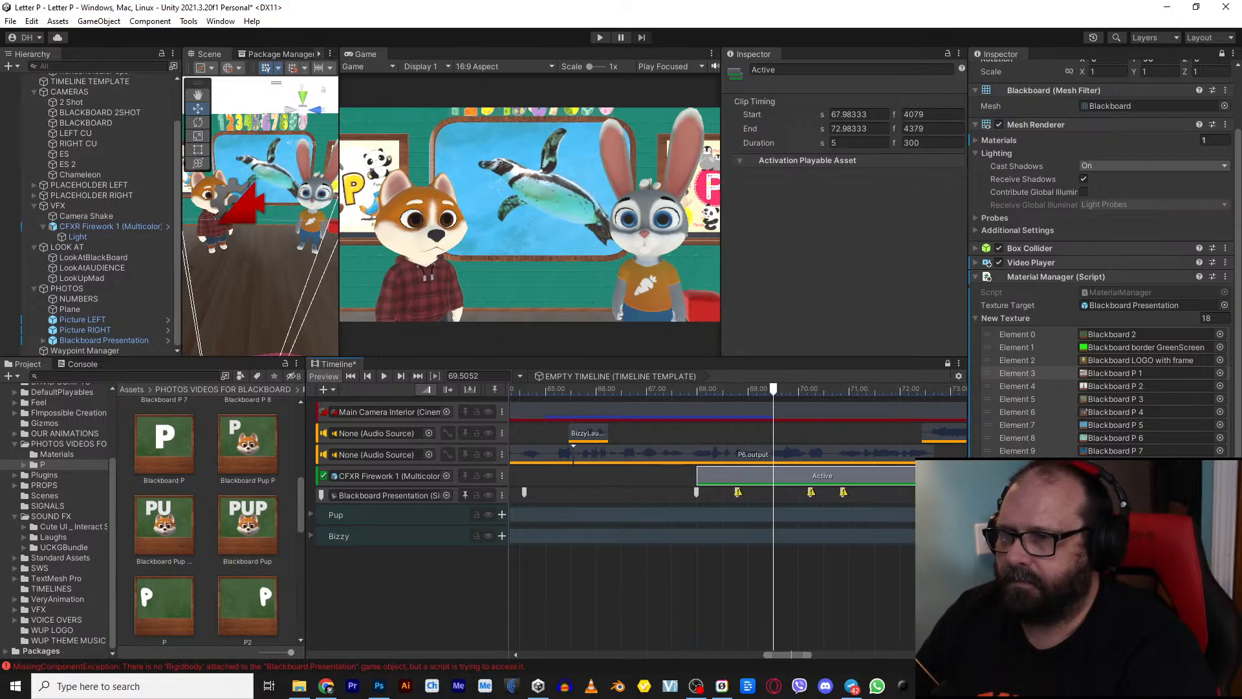
{"action": "left_click_drag", "start_coordinate": [958, 476], "coordinate": [721, 471]}
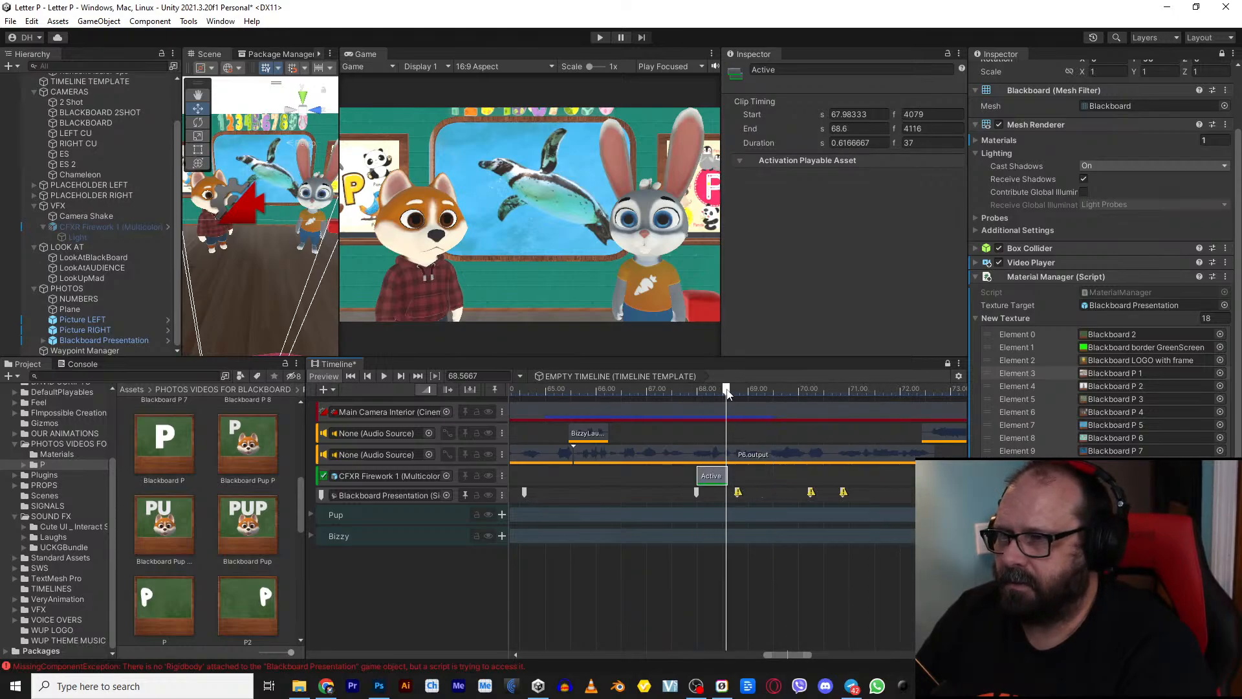
Step: Play on through the P6 voice-over and set the blackboard marker at 68.78 s to emit Material3
{"action": "key", "text": "space"}
{"action": "key", "text": "space"}
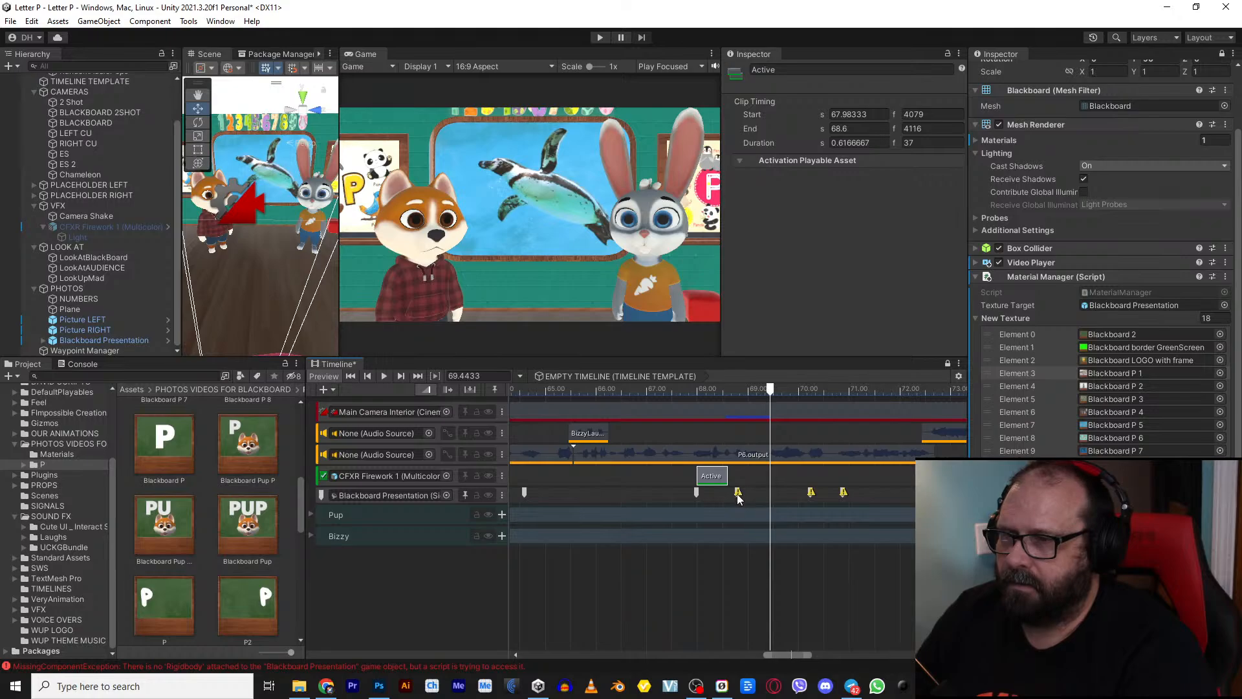
{"action": "left_click", "coordinate": [738, 493]}
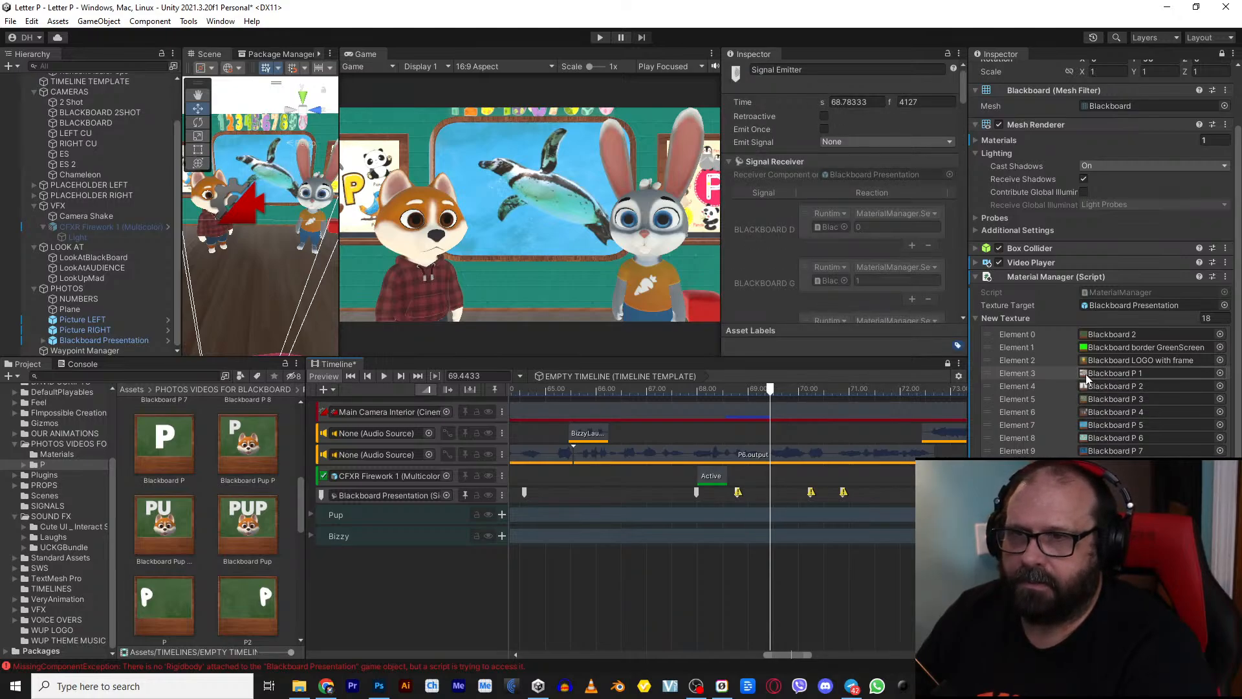
{"action": "left_click", "coordinate": [824, 138]}
{"action": "left_click", "coordinate": [875, 419]}
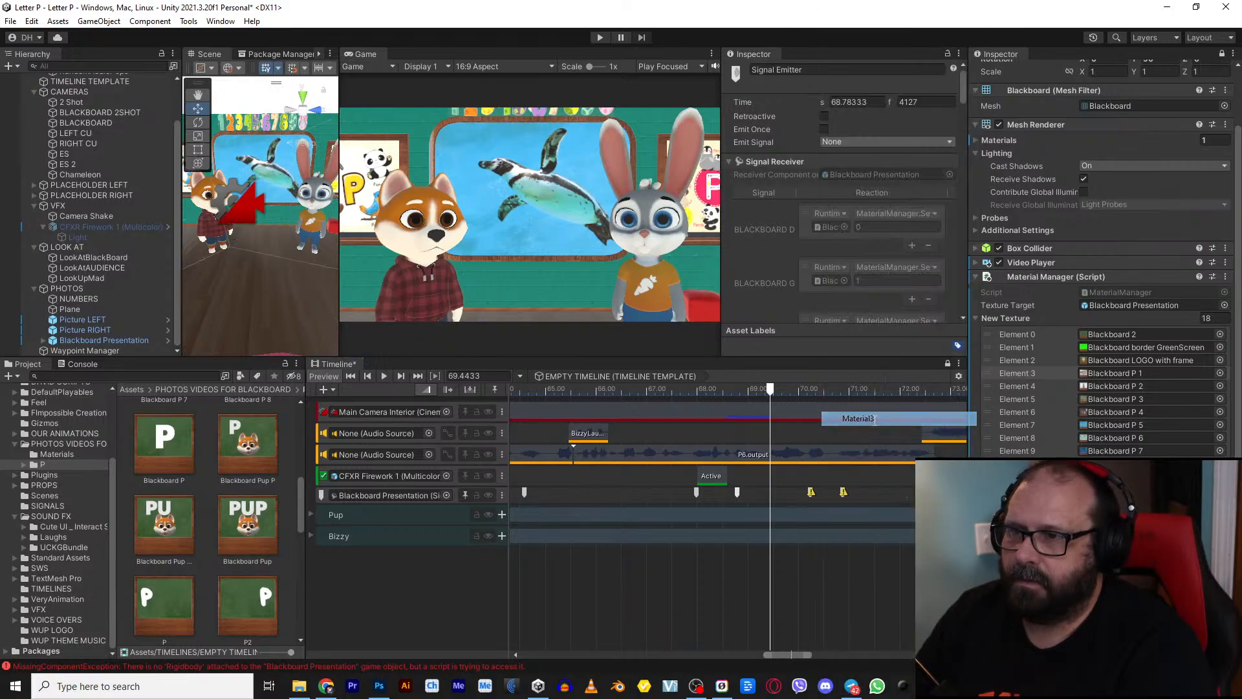
Step: Continue the P6 voice-over to about 70.07 s and set the blackboard marker at 70.23 s to emit Material11
{"action": "key", "text": "space"}
{"action": "left_click", "coordinate": [773, 396]}
{"action": "key", "text": "space"}
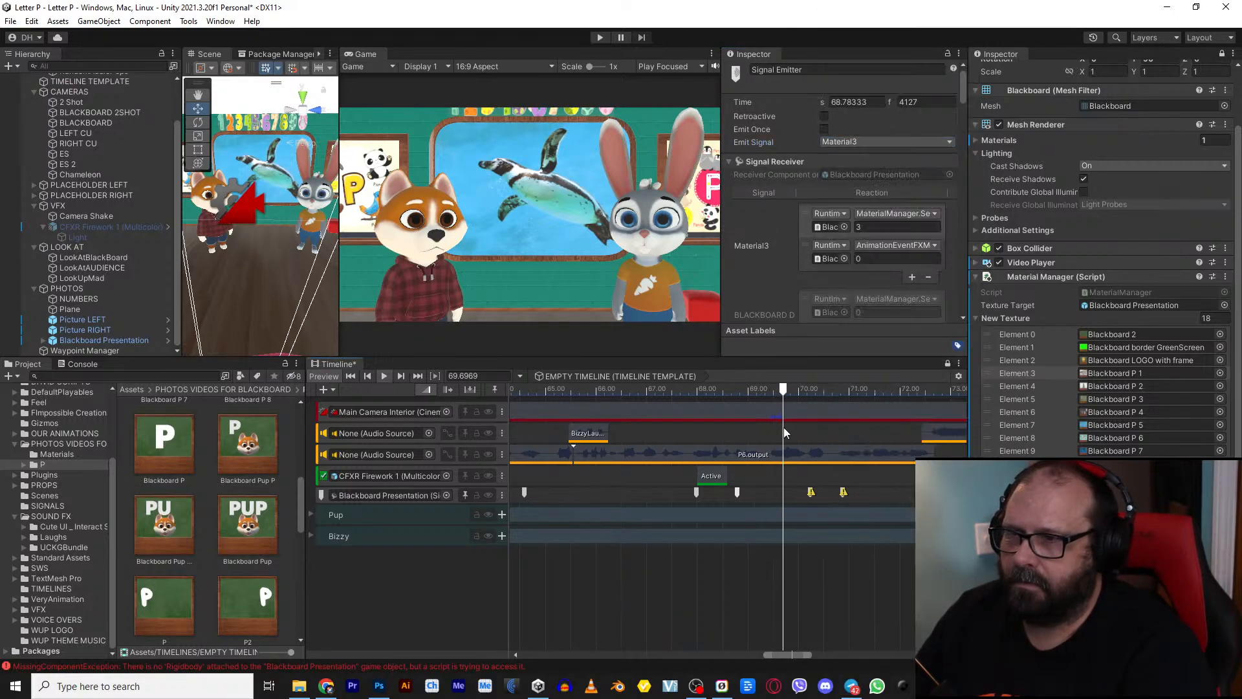
{"action": "left_click", "coordinate": [803, 390]}
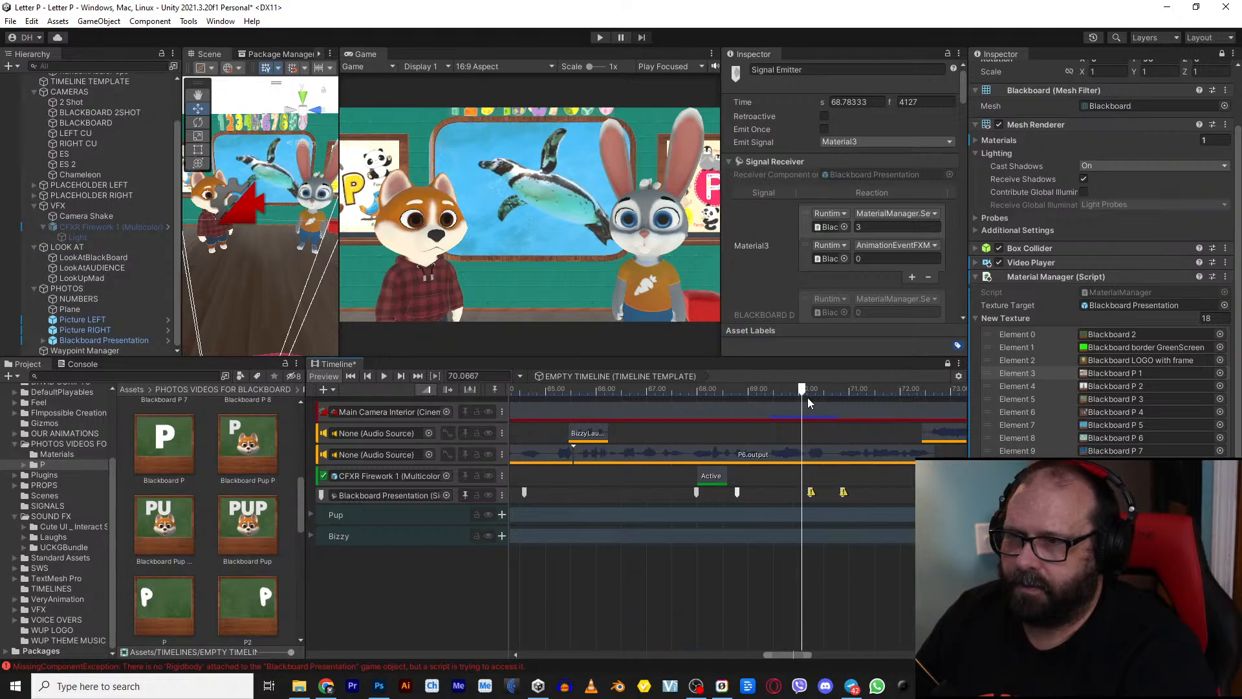
{"action": "left_click", "coordinate": [811, 493]}
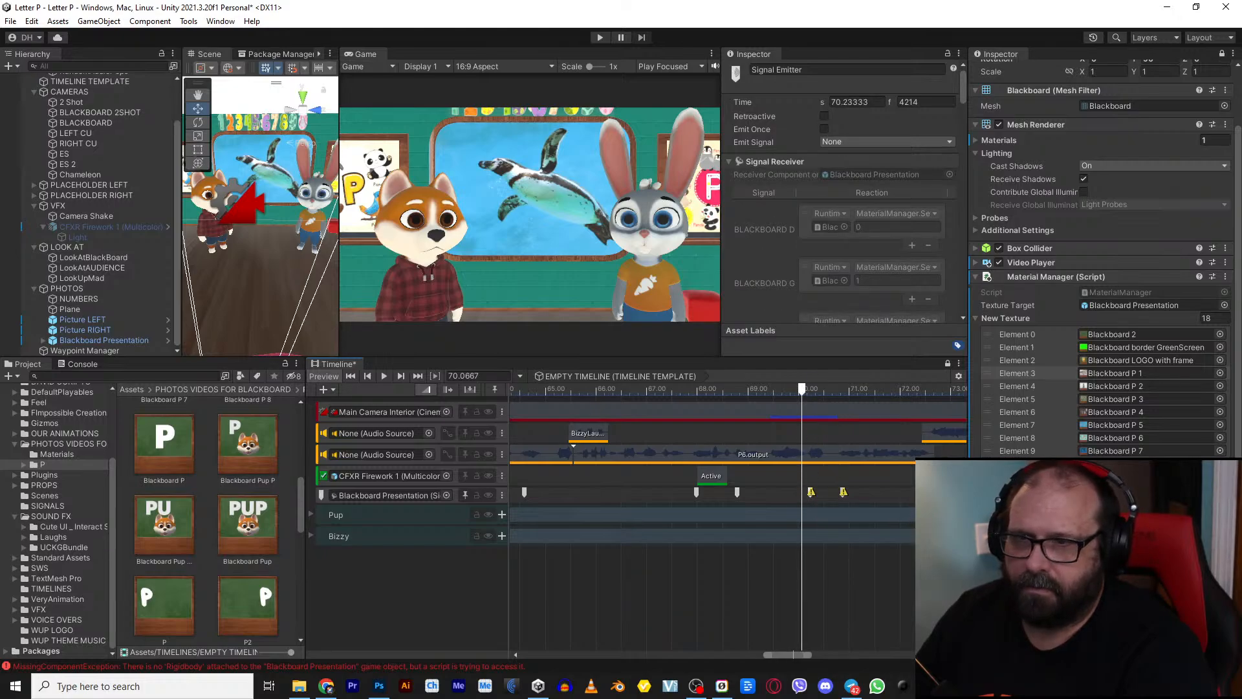
{"action": "left_click", "coordinate": [868, 143]}
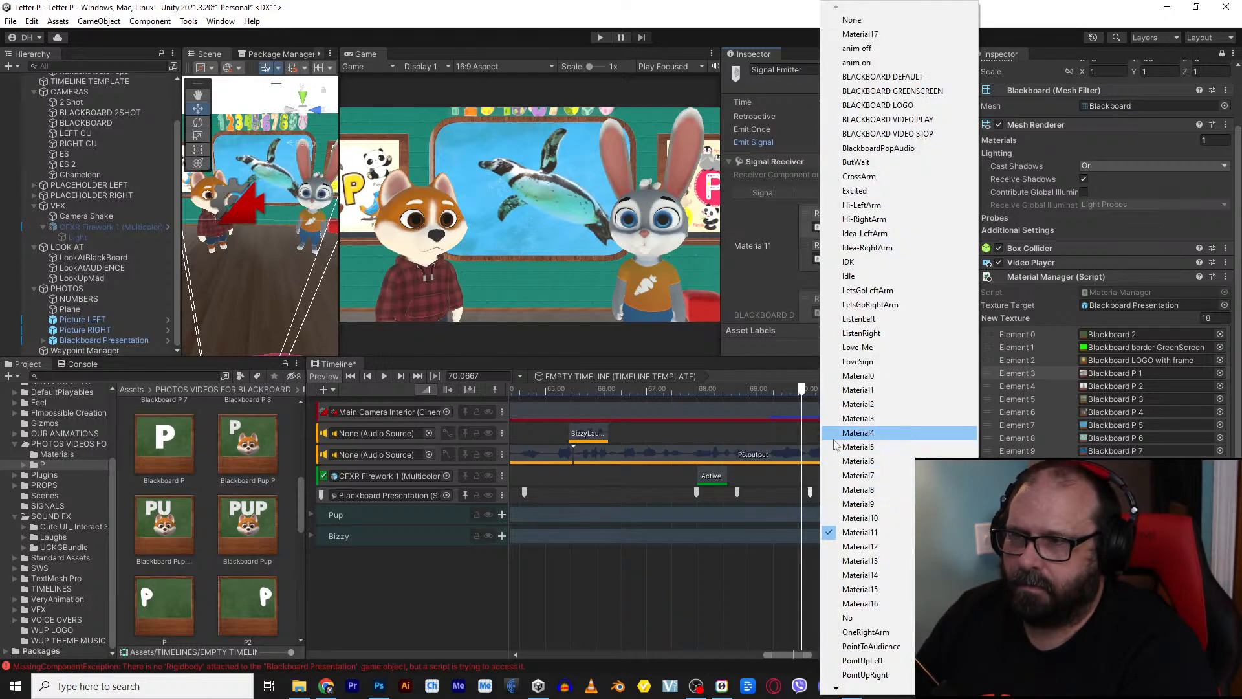
{"action": "left_click", "coordinate": [861, 532]}
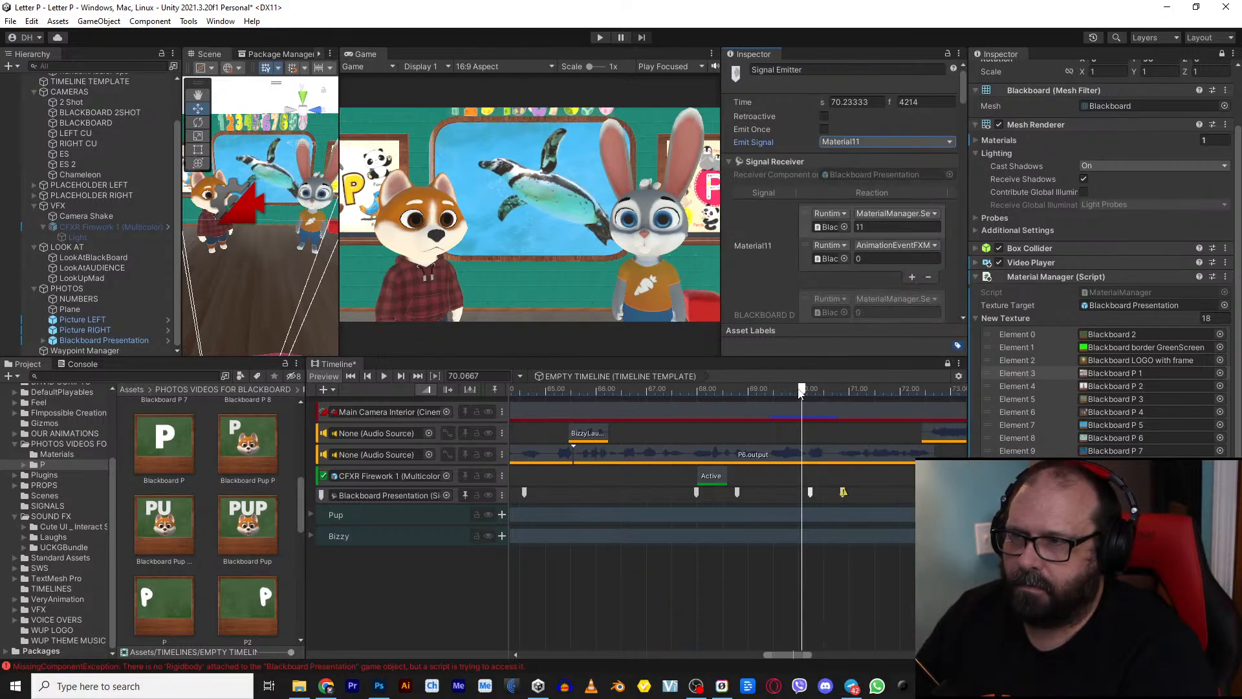
Step: Set the emit signal of the last blackboard marker, at 70.87 s, to Material3
{"action": "left_click", "coordinate": [843, 493]}
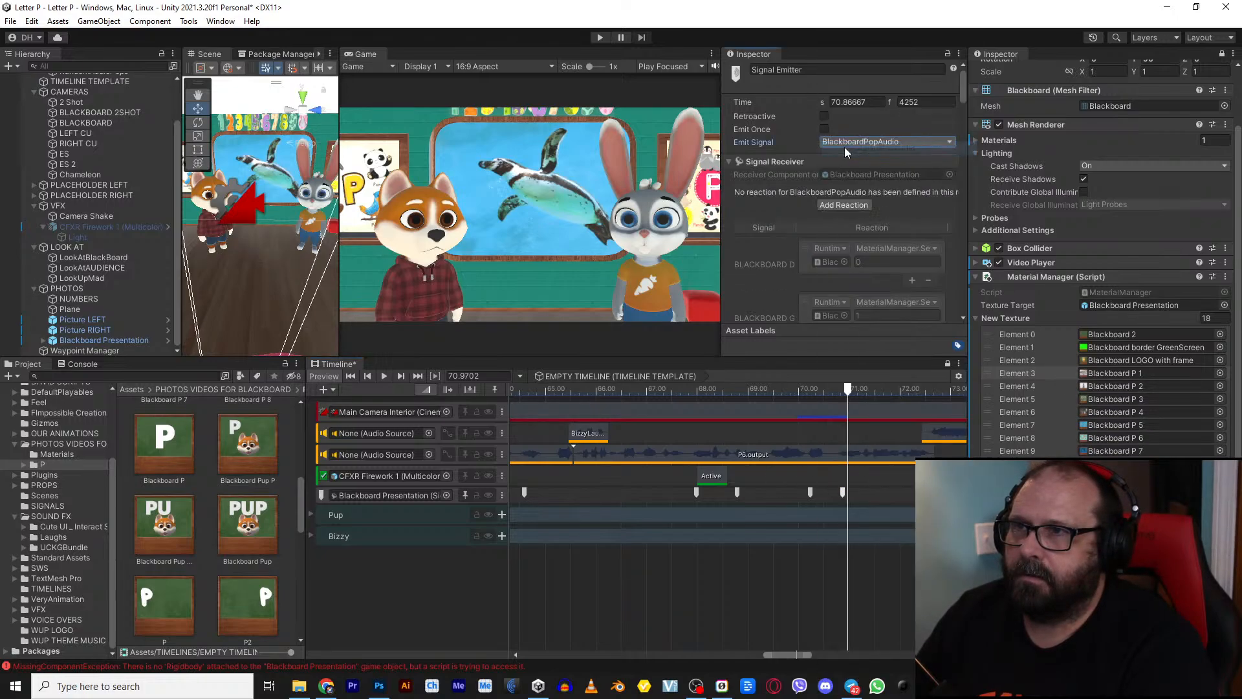
{"action": "left_click", "coordinate": [860, 142]}
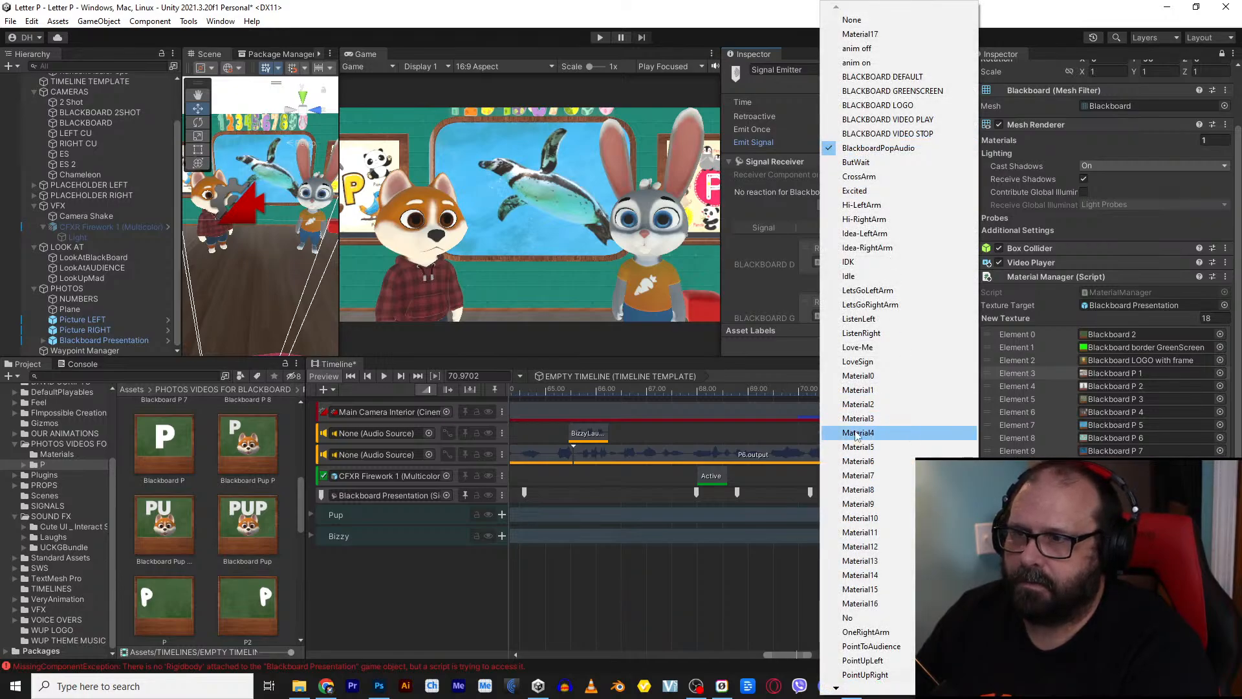
{"action": "left_click", "coordinate": [858, 418]}
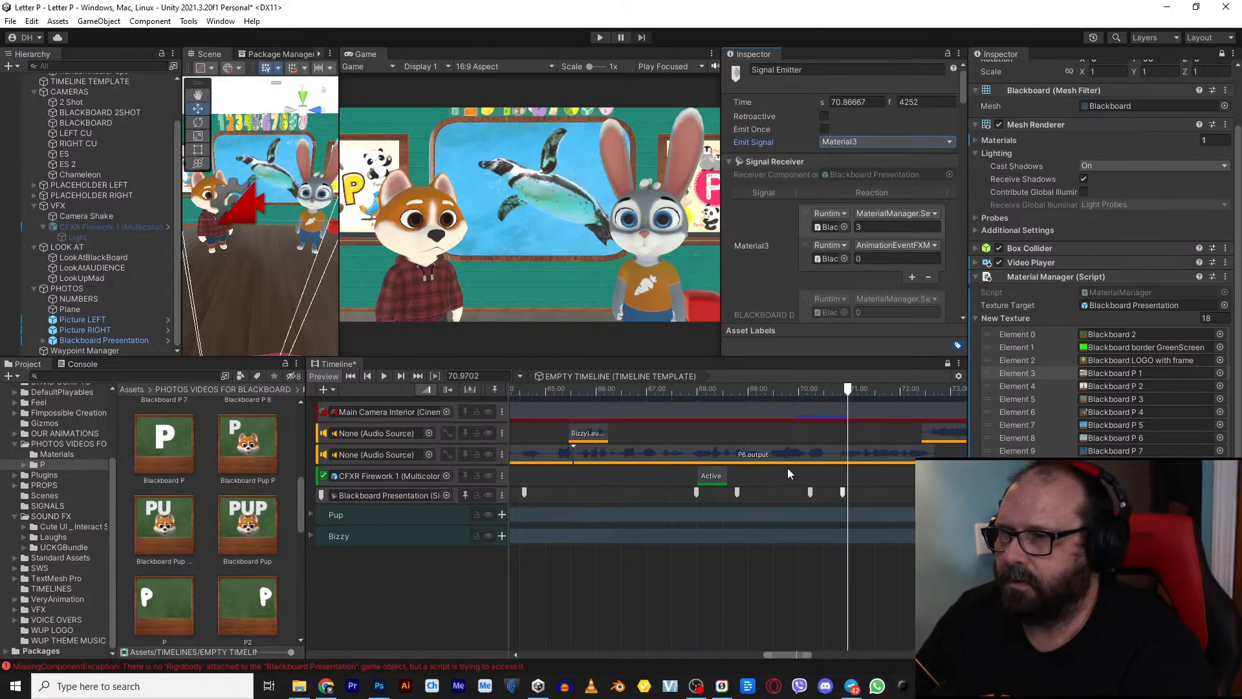
Step: Add another CFXR Firework activation clip starting at the 70.87 s marker and shorten it to 0.7 s
{"action": "scroll", "coordinate": [785, 477], "scroll_direction": "down", "scroll_amount": 3}
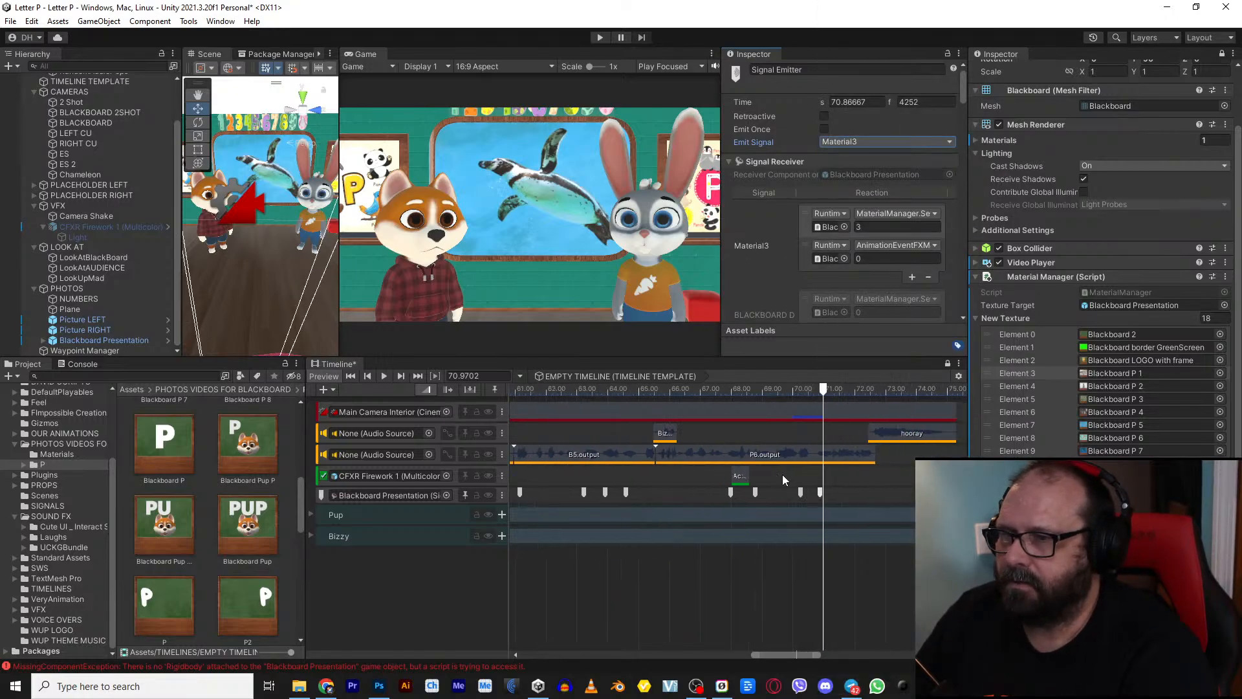
{"action": "left_click", "coordinate": [740, 478]}
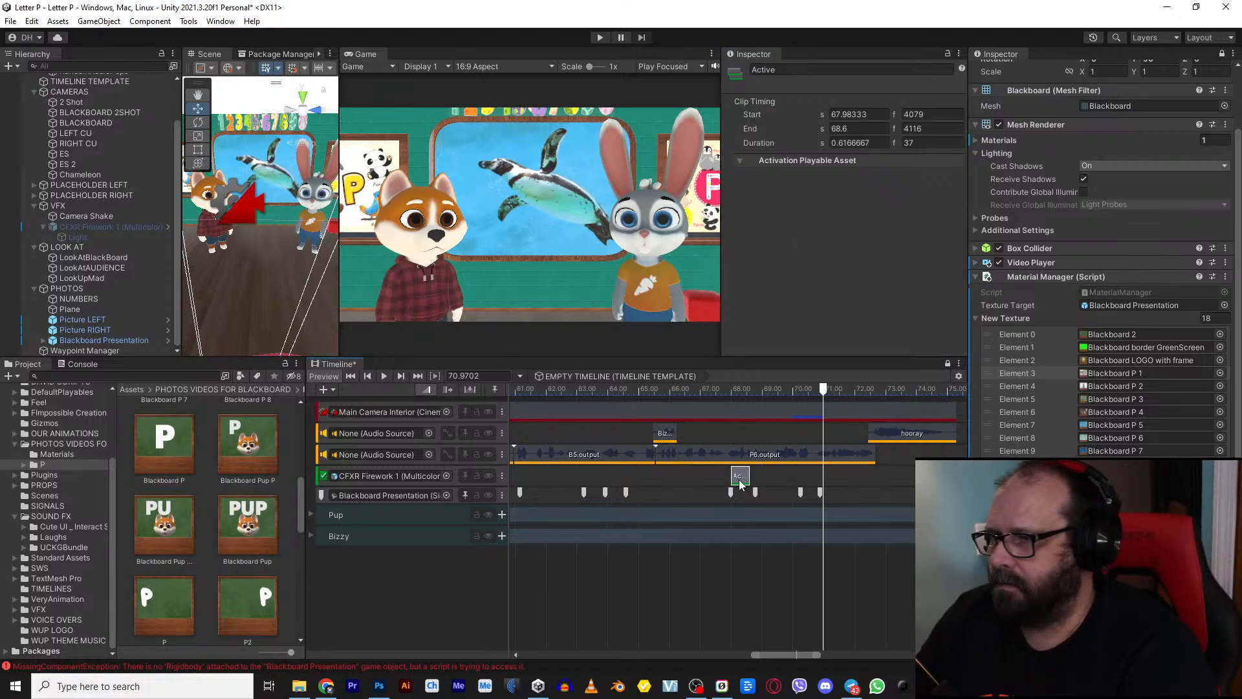
{"action": "right_click", "coordinate": [830, 477]}
{"action": "left_click", "coordinate": [875, 578]}
{"action": "left_click_drag", "start_coordinate": [846, 483], "coordinate": [838, 487]}
{"action": "left_click_drag", "start_coordinate": [950, 477], "coordinate": [828, 467]}
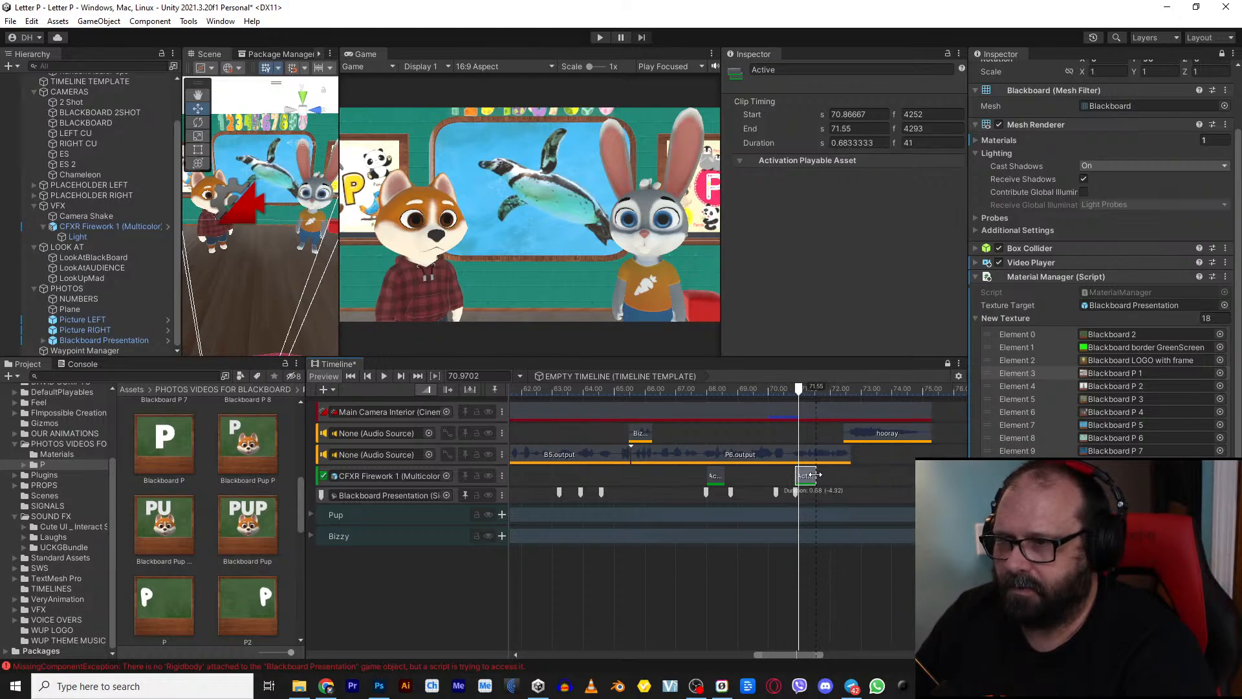
Step: Bring the full length of the timeline into view to look over all clips and markers
{"action": "scroll", "coordinate": [840, 526], "scroll_direction": "down", "scroll_amount": 6}
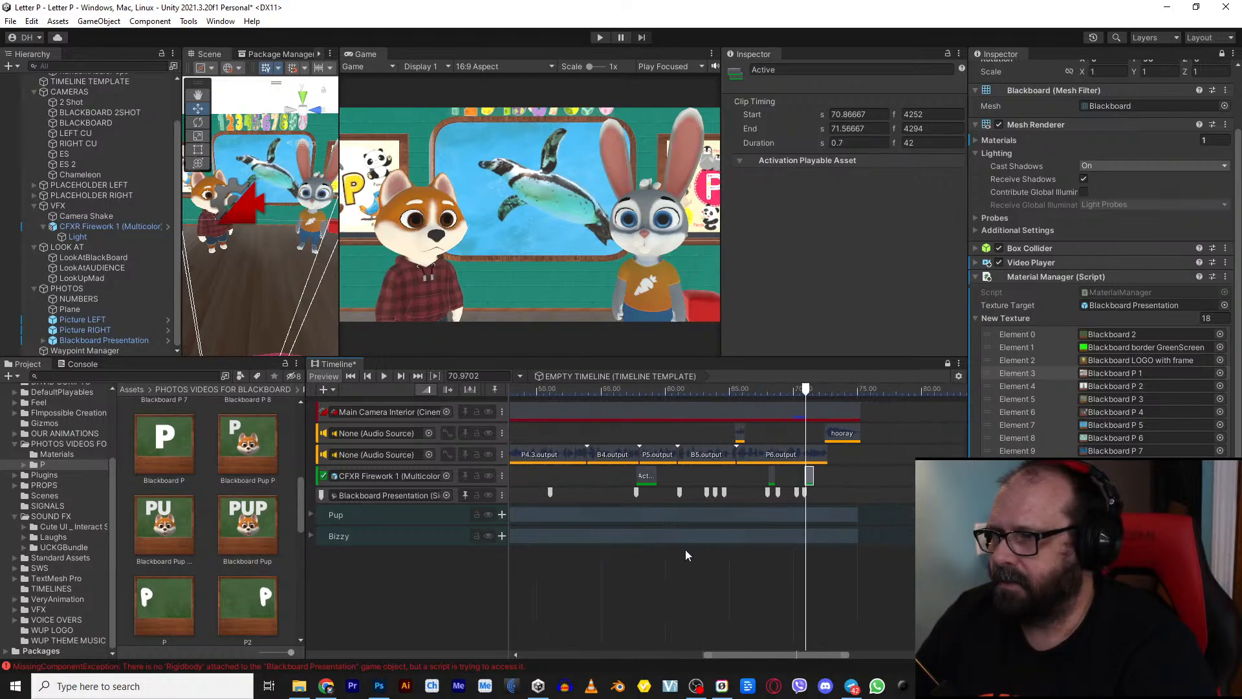
{"action": "scroll", "coordinate": [685, 555], "scroll_direction": "down", "scroll_amount": 3}
{"action": "middle_click_drag", "start_coordinate": [603, 588], "coordinate": [825, 569]}
{"action": "scroll", "coordinate": [615, 574], "scroll_direction": "down", "scroll_amount": 4}
{"action": "scroll", "coordinate": [676, 590], "scroll_direction": "down", "scroll_amount": 3}
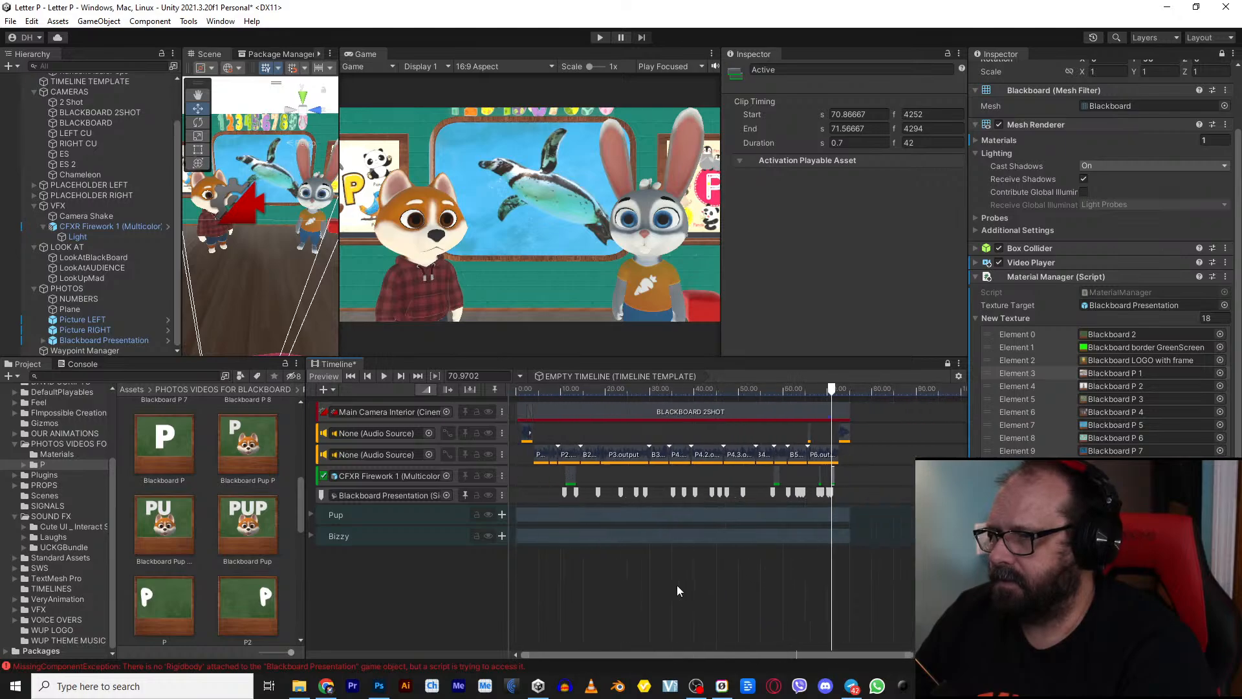
Step: Save the scene
{"action": "left_click", "coordinate": [11, 21]}
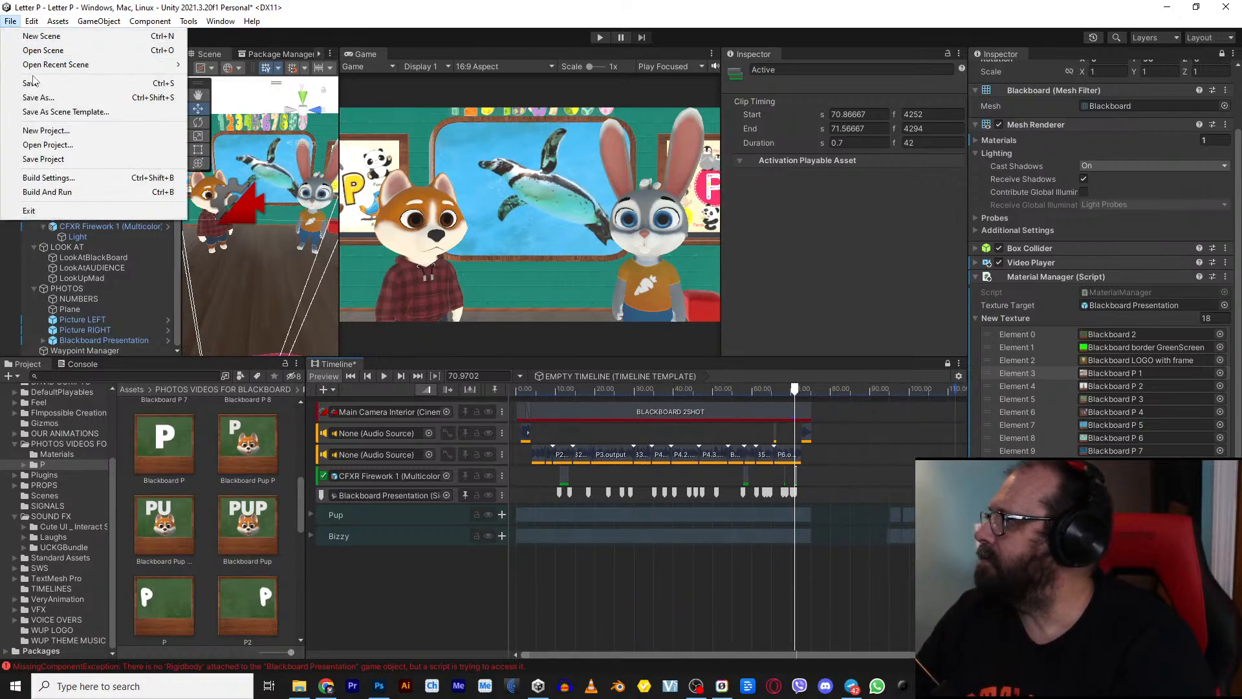
{"action": "key", "text": "Escape"}
{"action": "key", "text": "ctrl+s"}
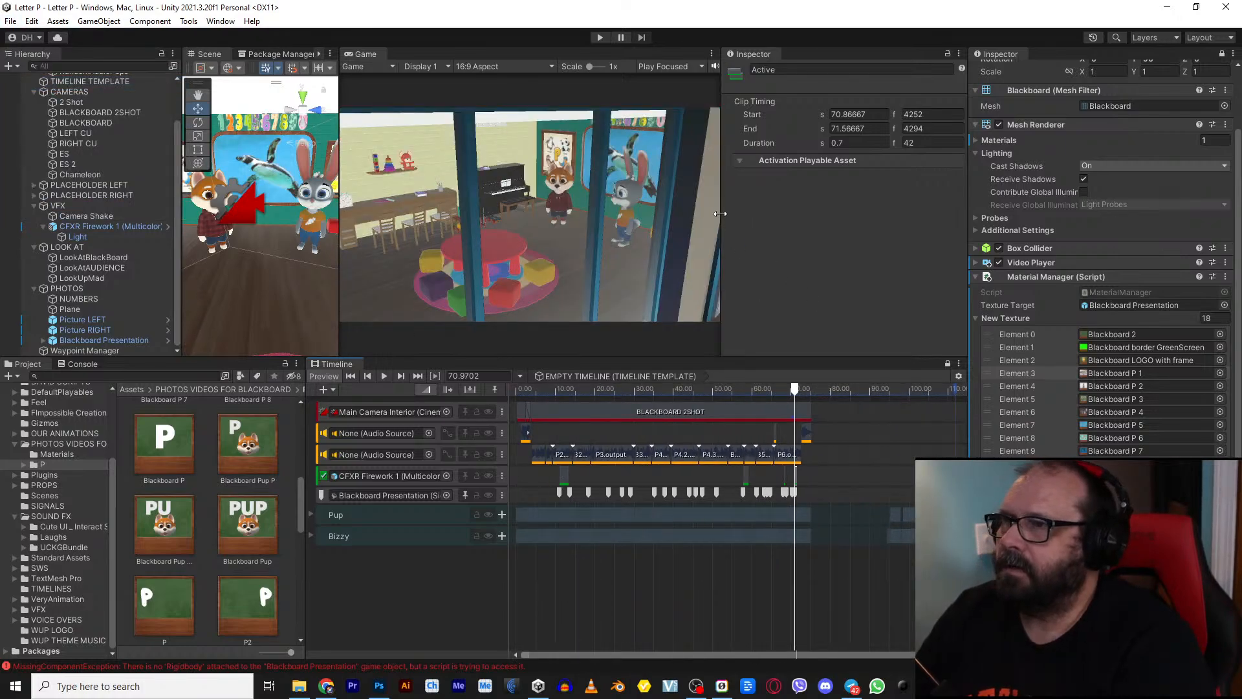
Step: Widen the Game view and test-play the scene with the voice-over track muted, stopping after the first blackboard images
{"action": "left_click_drag", "start_coordinate": [720, 214], "coordinate": [833, 223]}
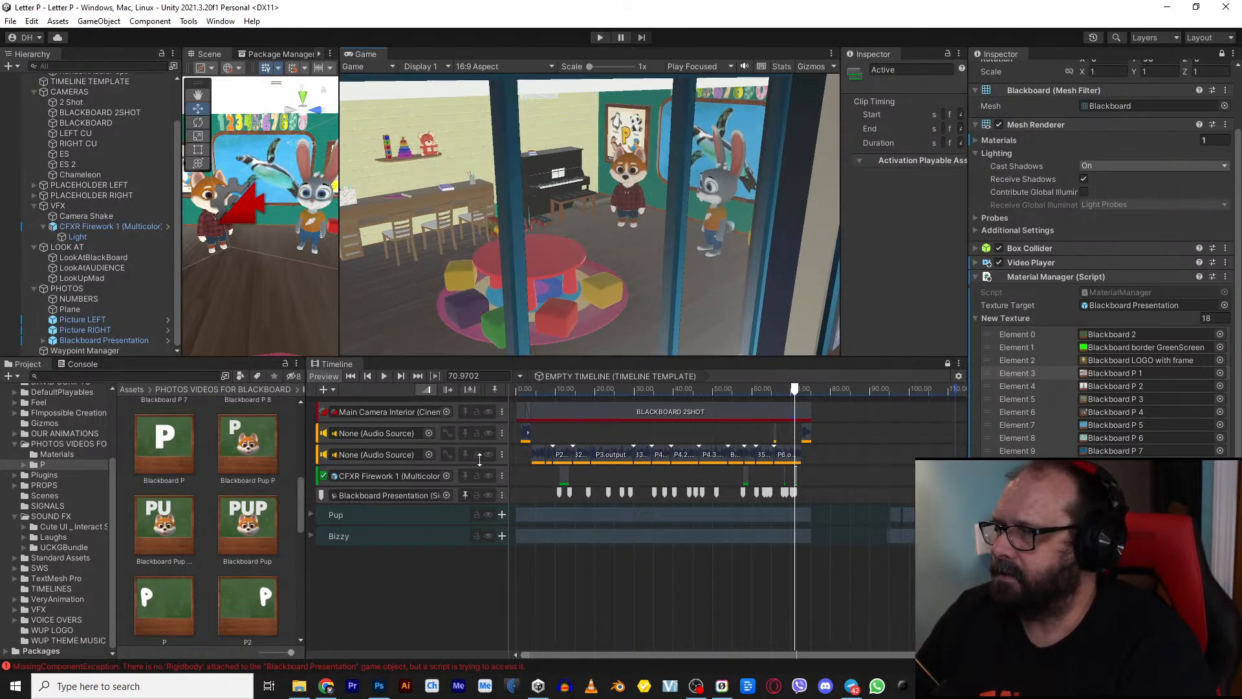
{"action": "left_click", "coordinate": [489, 455]}
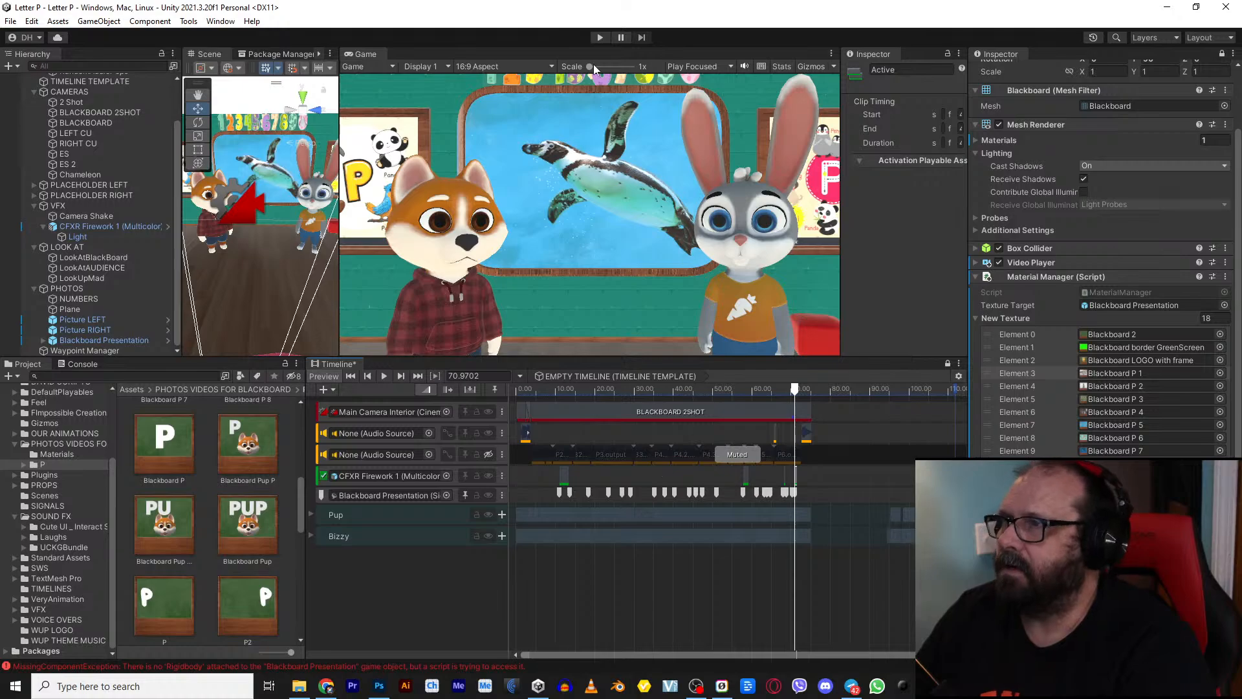
{"action": "left_click", "coordinate": [599, 38]}
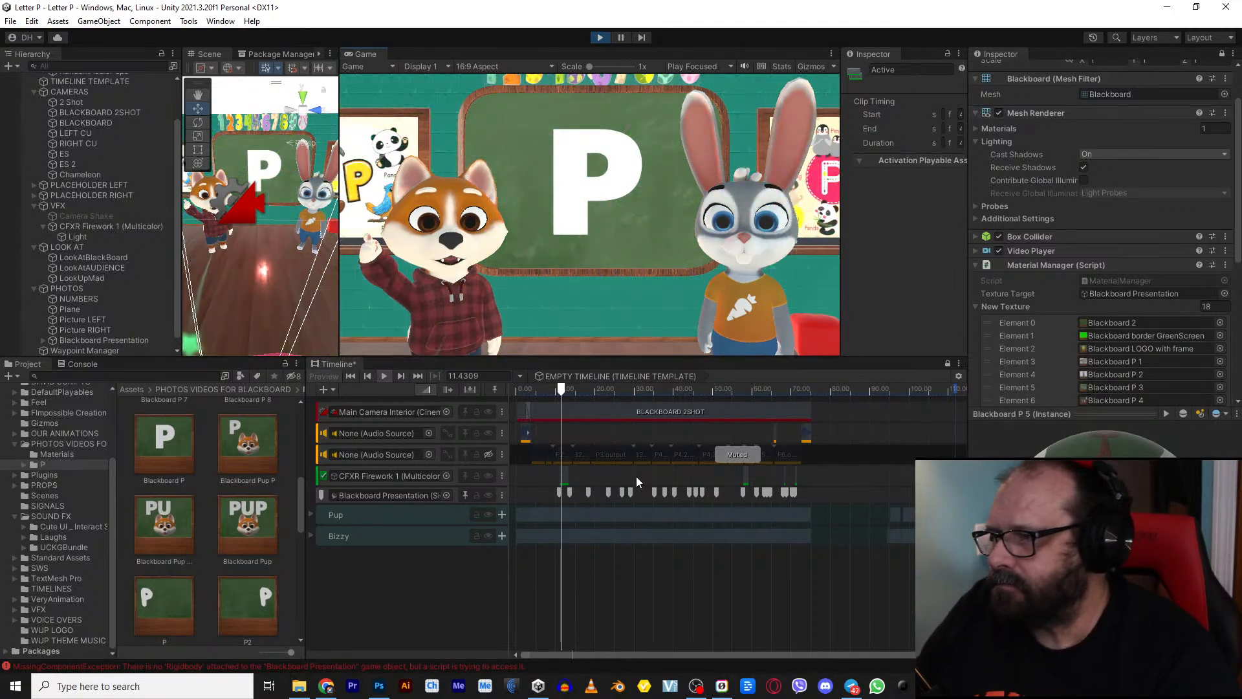
{"action": "left_click", "coordinate": [599, 38]}
Step: Replace the Mesh Renderer material of the Blackboard Presentation object with the Blackboard Image material
{"action": "left_click", "coordinate": [525, 388]}
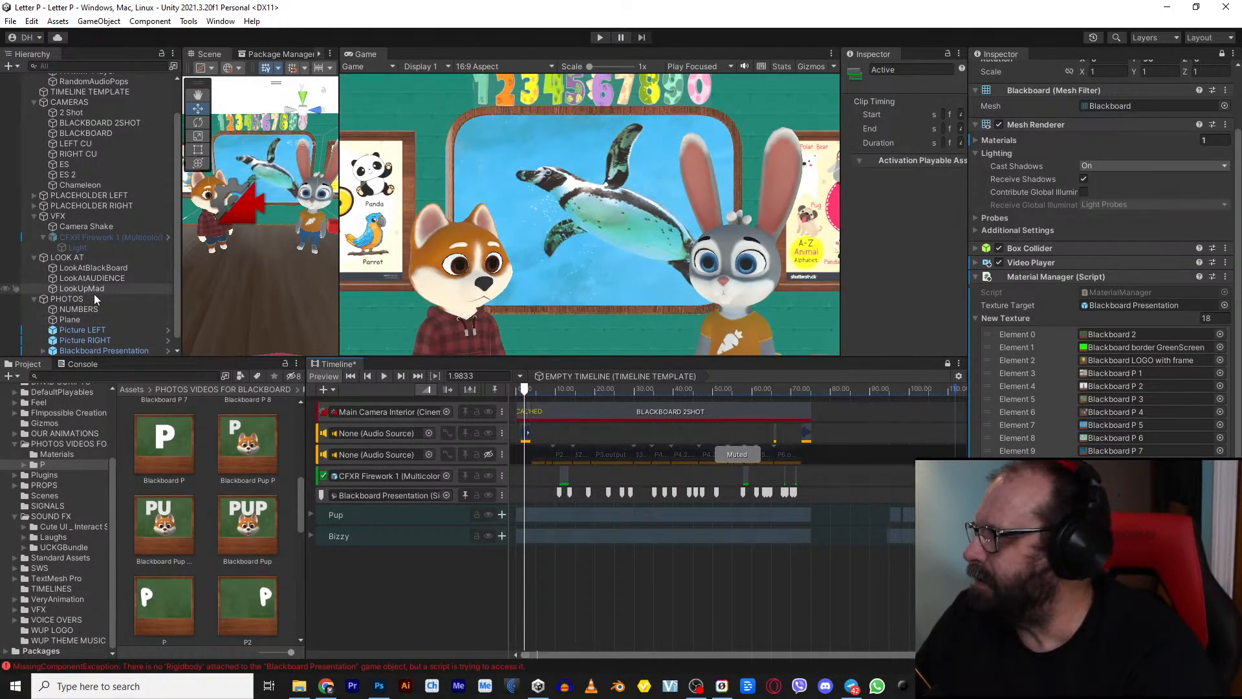
{"action": "left_click", "coordinate": [89, 350]}
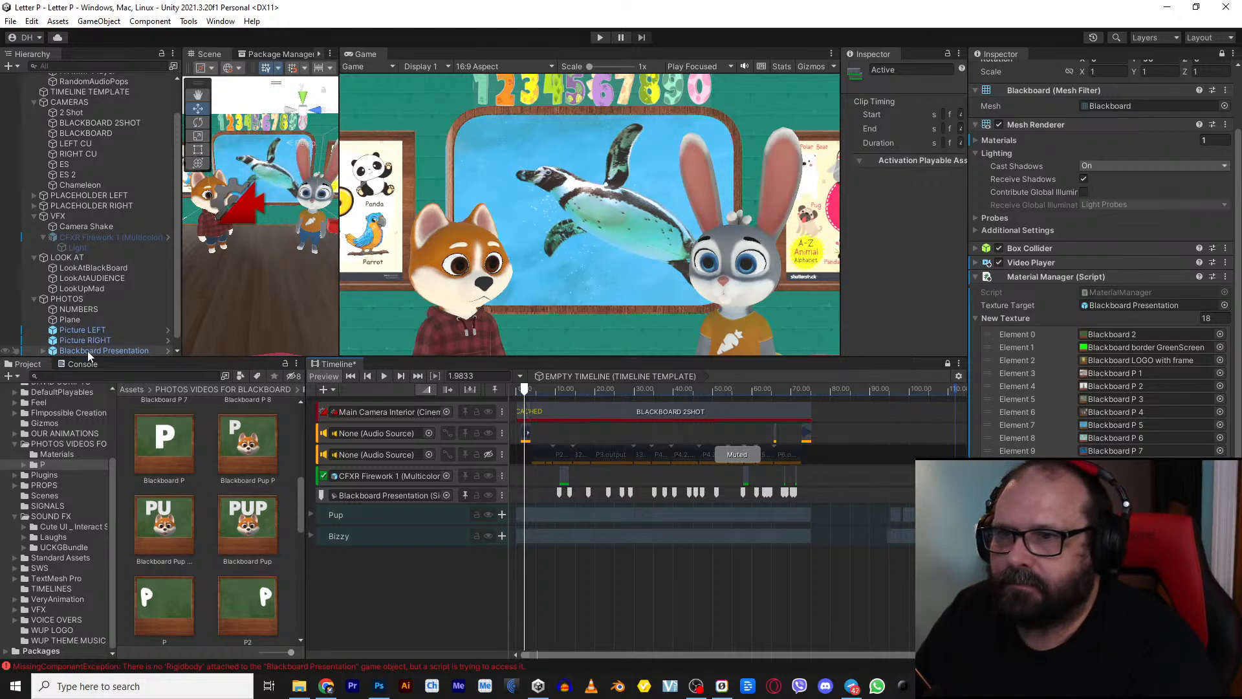
{"action": "left_click", "coordinate": [88, 350]}
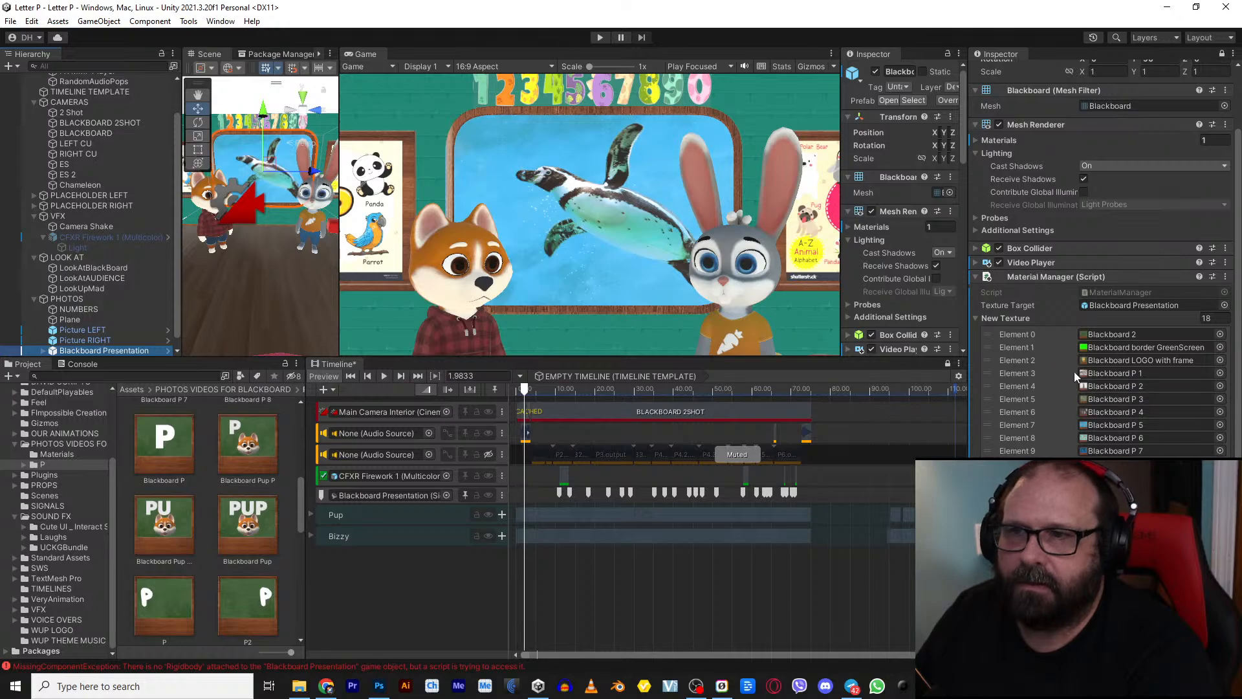
{"action": "scroll", "coordinate": [1075, 377], "scroll_direction": "up", "scroll_amount": 5}
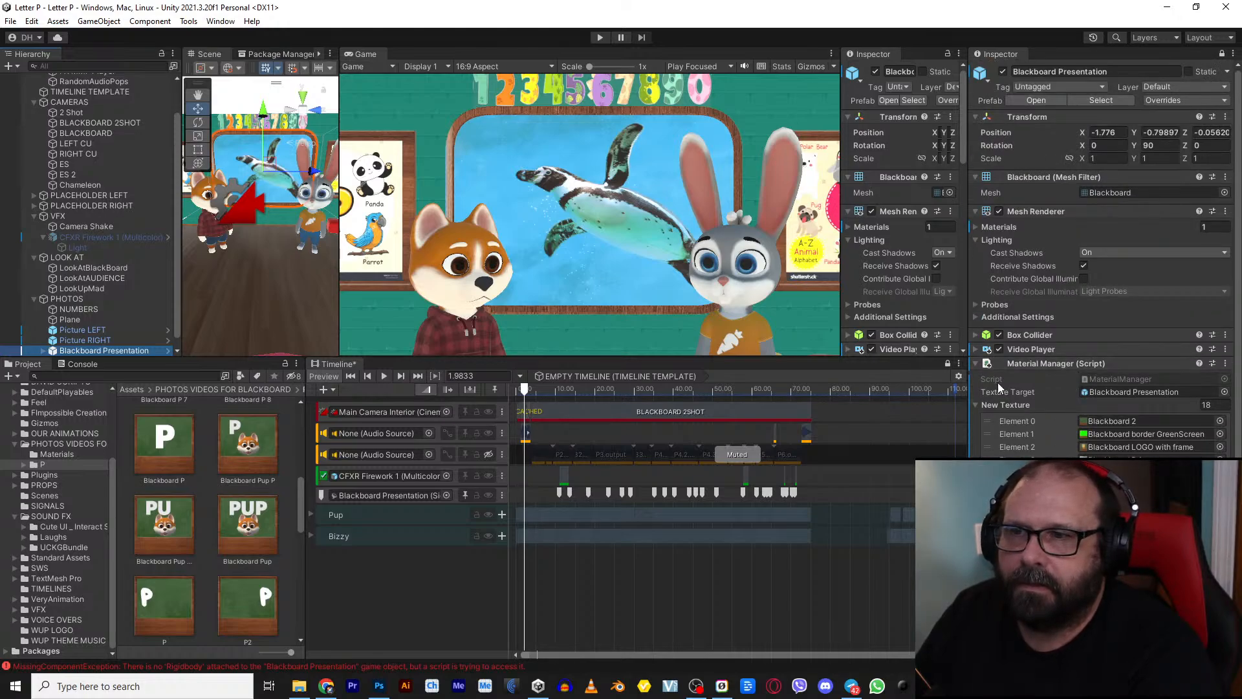
{"action": "left_click", "coordinate": [975, 227]}
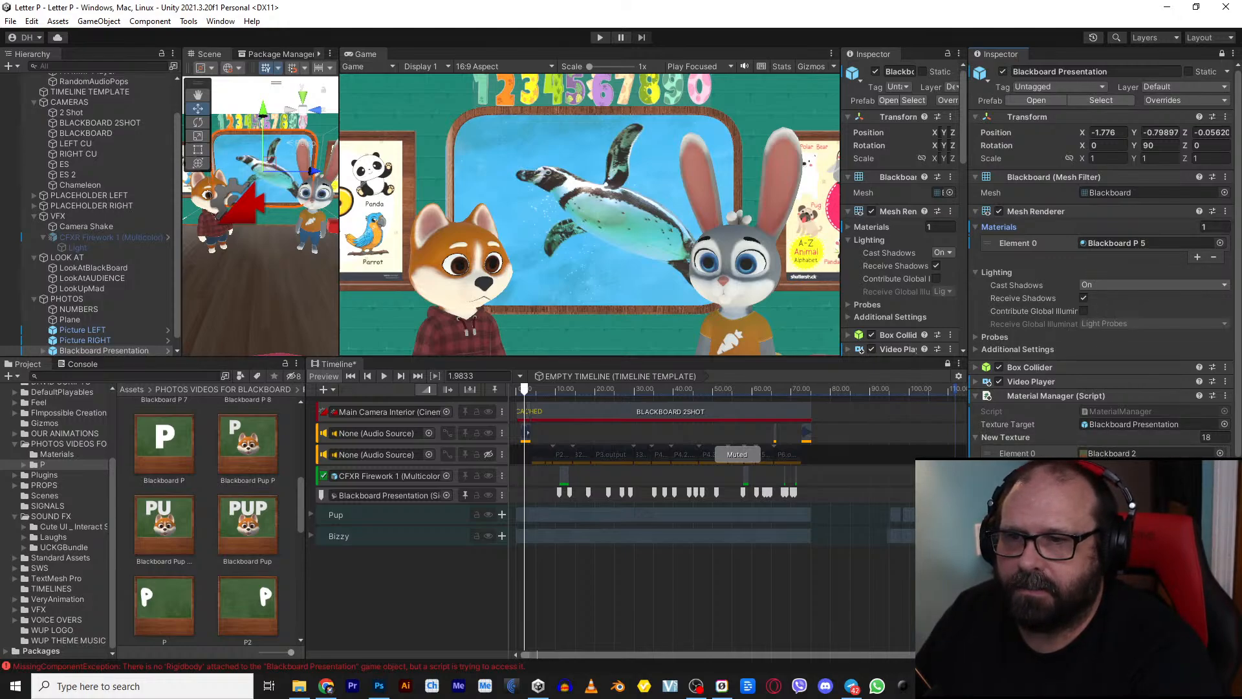
{"action": "left_click", "coordinate": [1148, 466]}
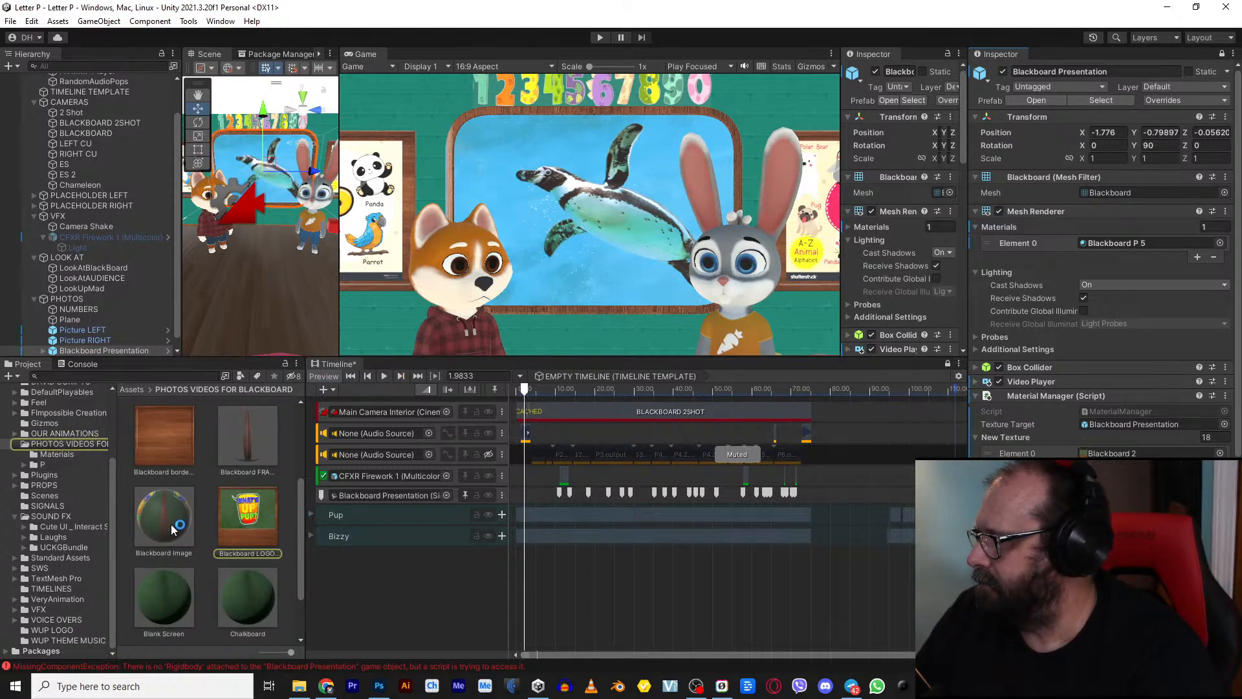
{"action": "left_click_drag", "start_coordinate": [190, 529], "coordinate": [1113, 250]}
Step: Play the scene to check the blackboard image changes, muting the upper audio track, and stop at about 42 s
{"action": "left_click", "coordinate": [600, 39]}
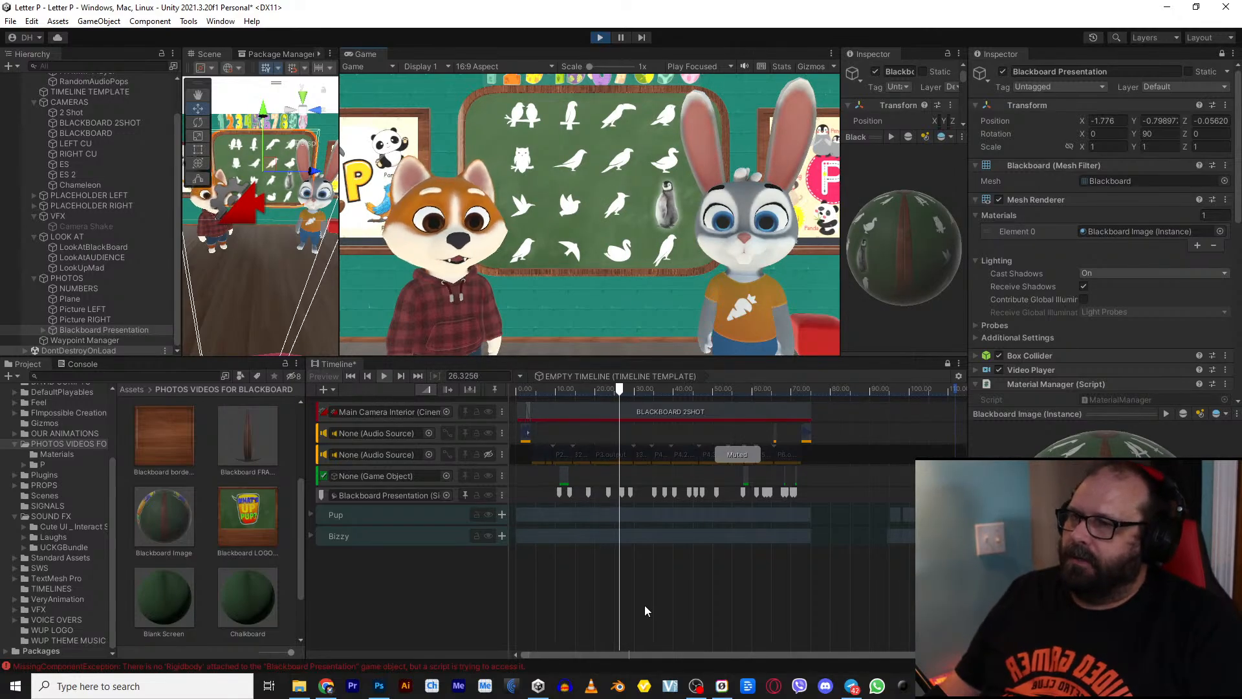
{"action": "left_click", "coordinate": [488, 433]}
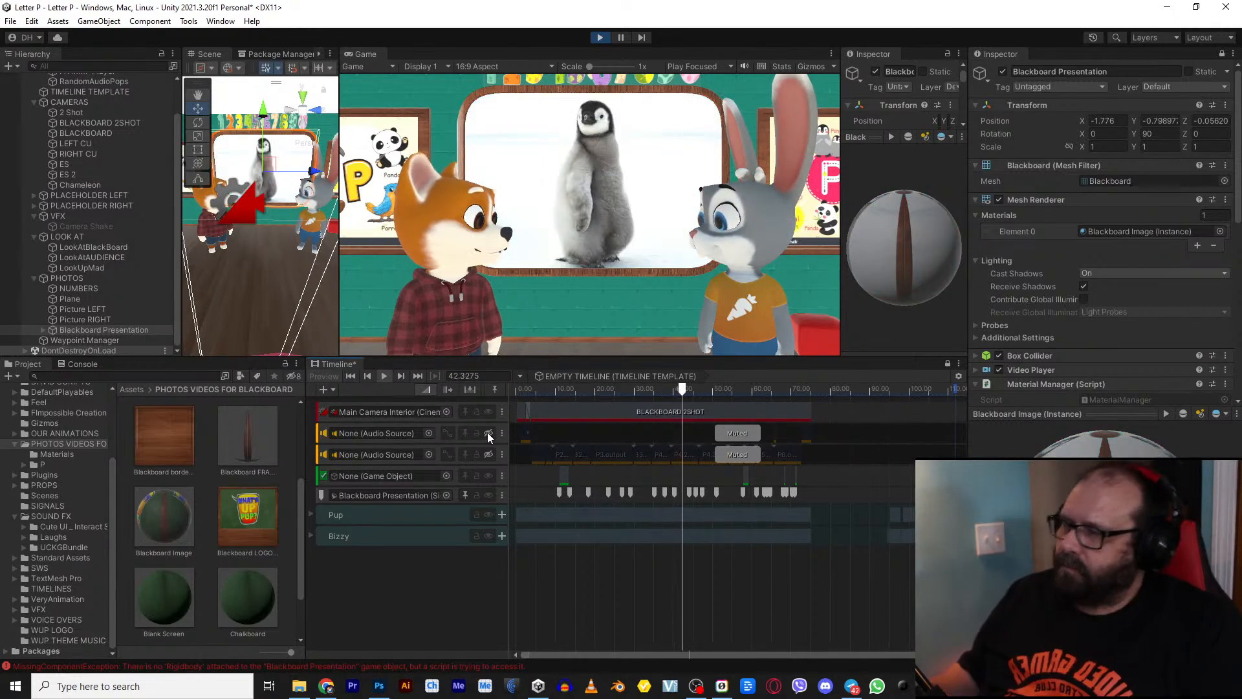
{"action": "left_click", "coordinate": [601, 38]}
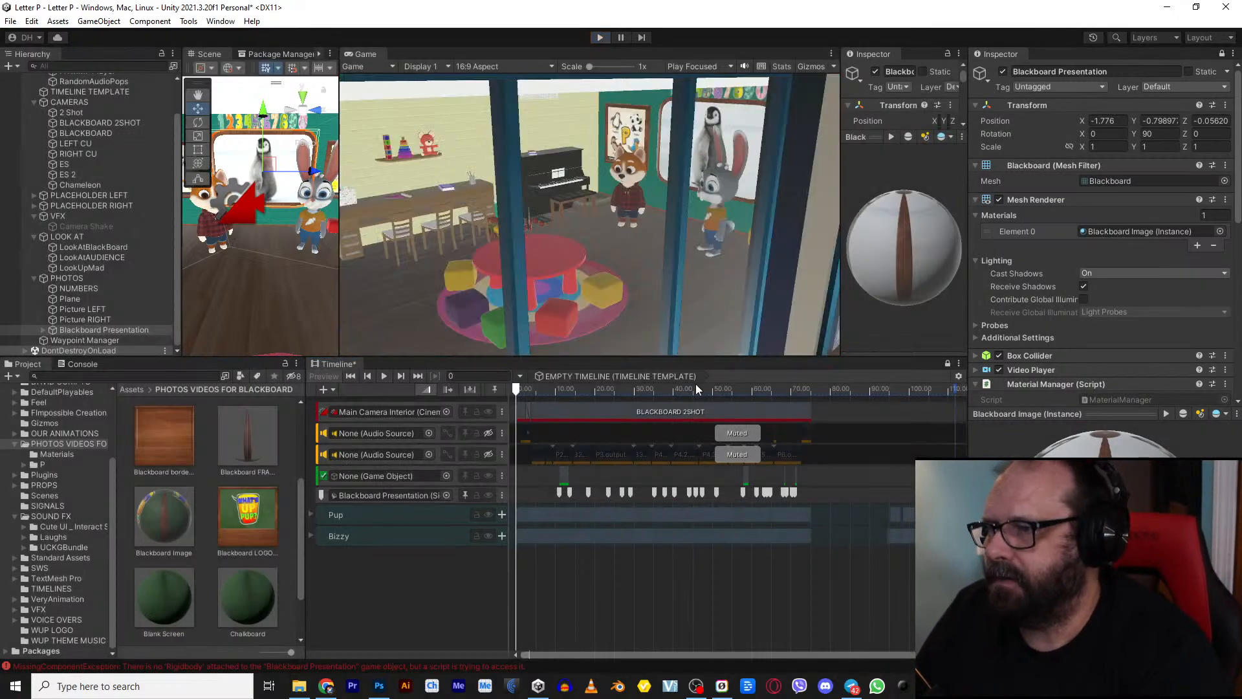
Step: Unmute the voice-over track and play the timeline from about 39.21 s to locate the mistimed blackboard image
{"action": "left_click", "coordinate": [684, 389]}
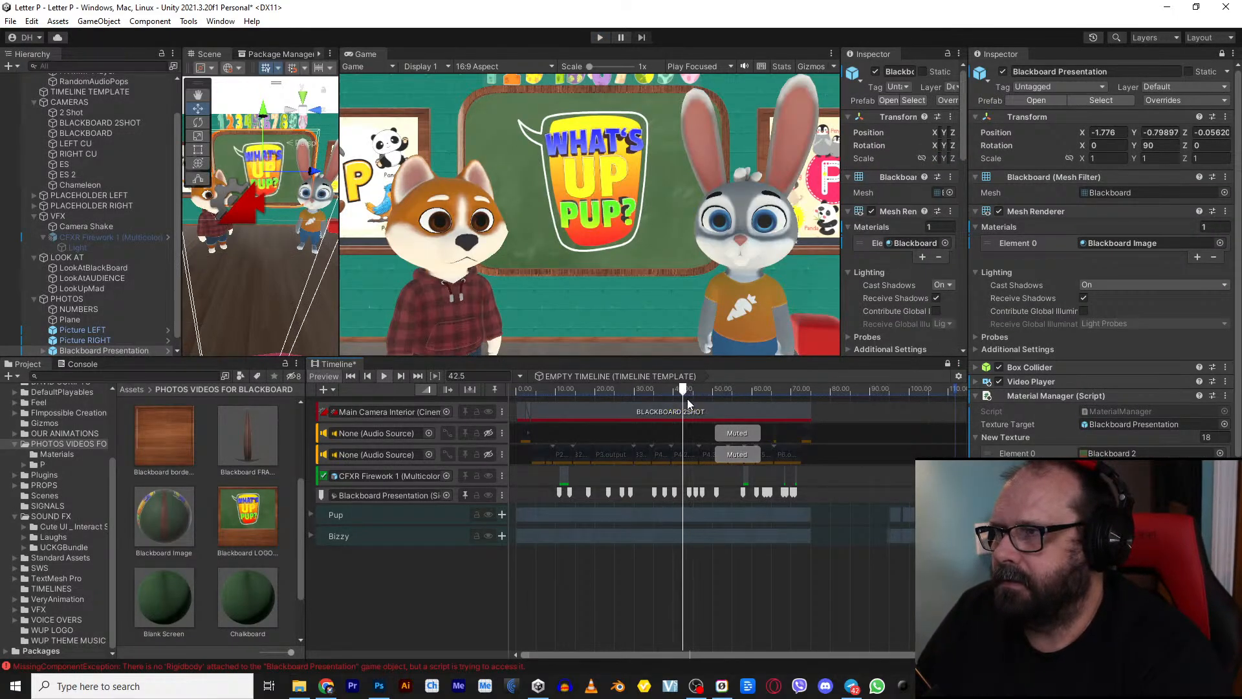
{"action": "left_click", "coordinate": [488, 454]}
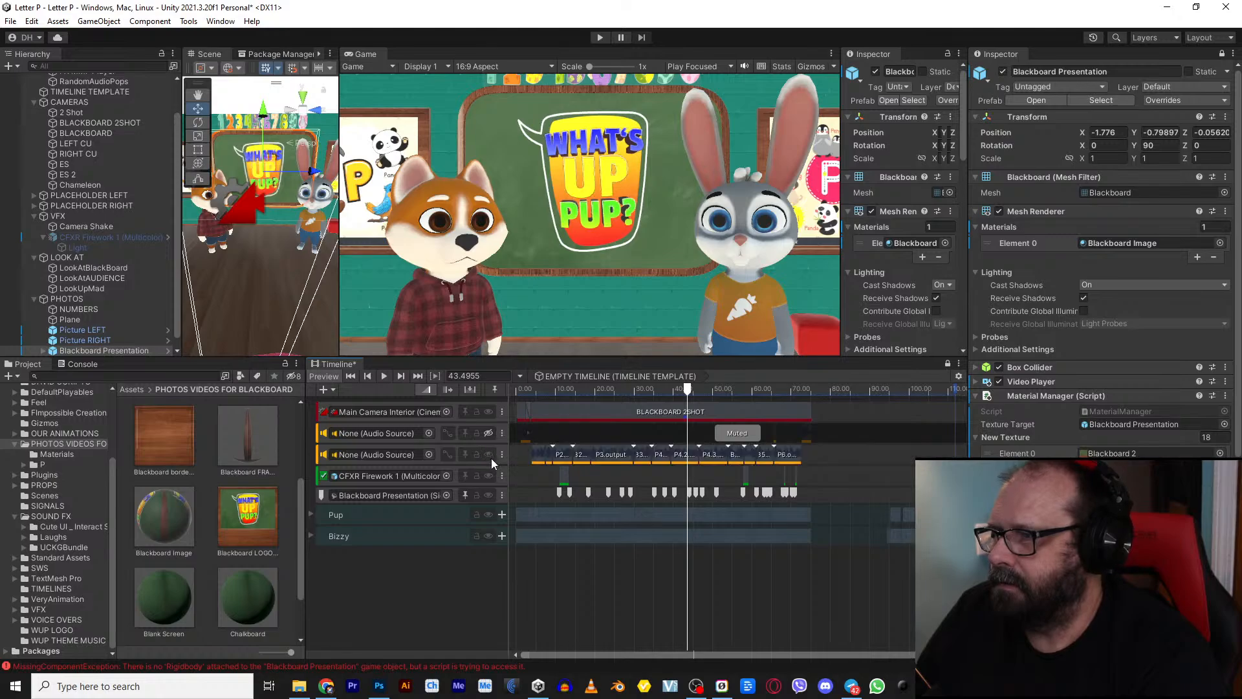
{"action": "scroll", "coordinate": [645, 503], "scroll_direction": "up", "scroll_amount": 5}
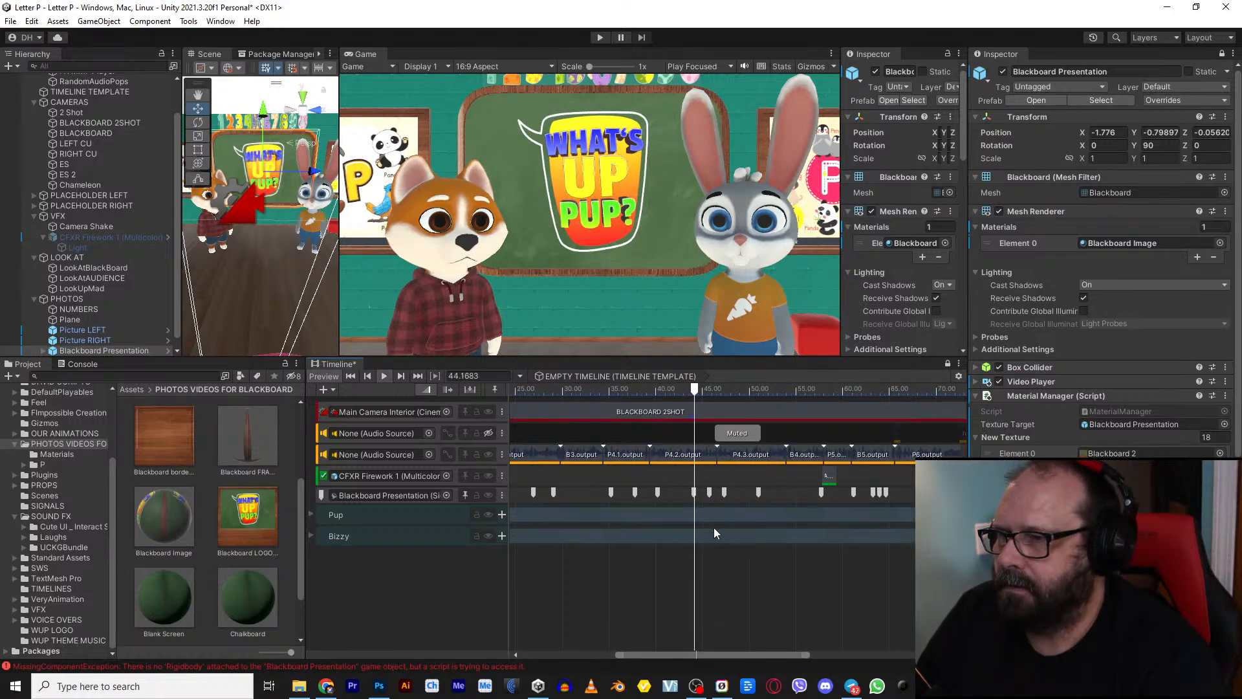
{"action": "left_click", "coordinate": [647, 388]}
{"action": "key", "text": "space"}
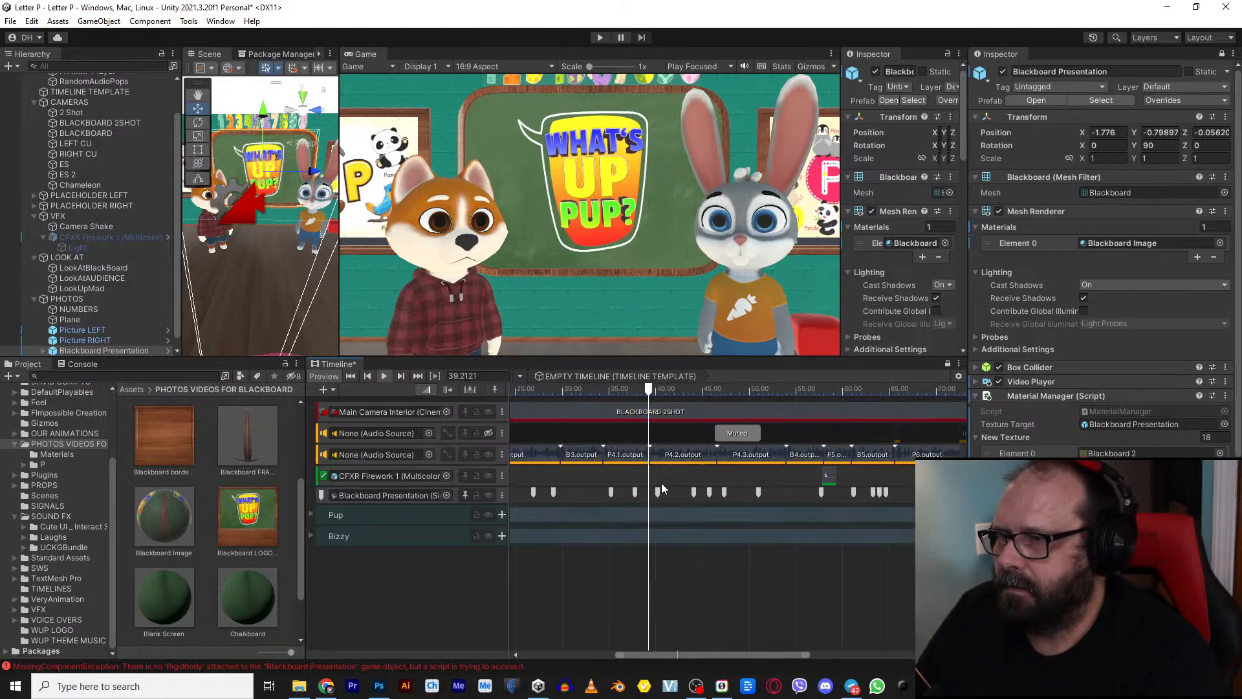
Step: Check the images in the P folder and set the emit signal of the blackboard marker at 40.22 s to Material6
{"action": "left_click", "coordinate": [657, 494]}
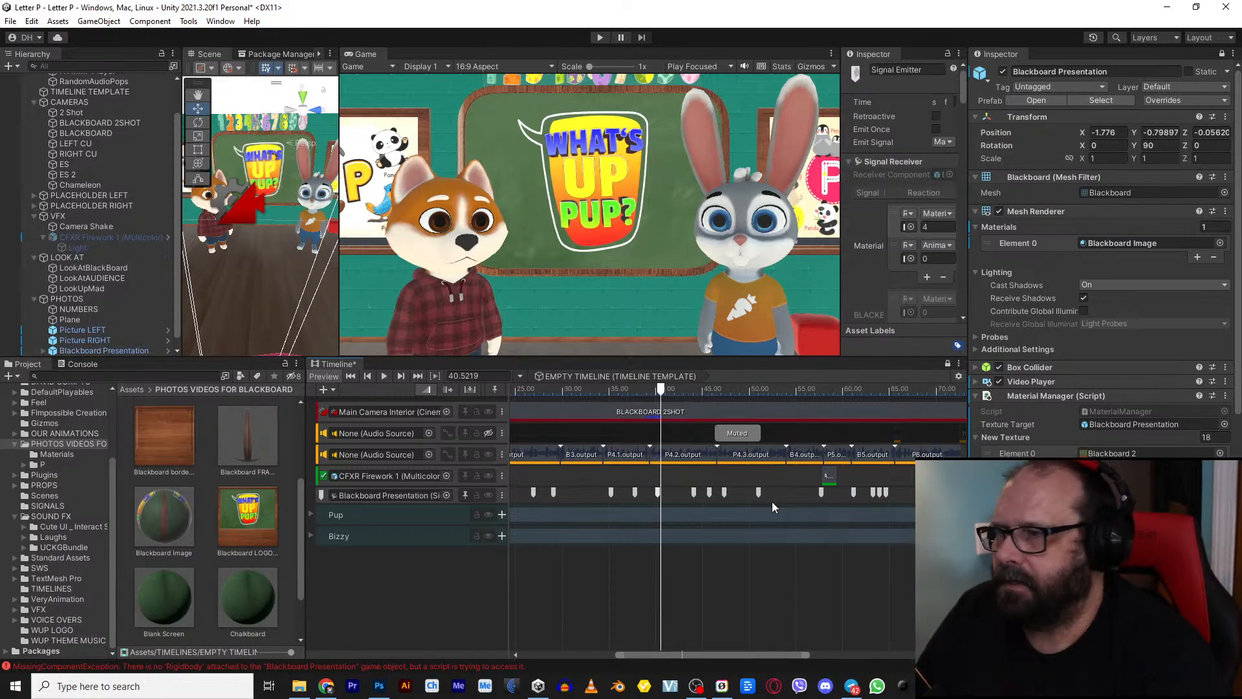
{"action": "left_click_drag", "start_coordinate": [838, 267], "coordinate": [705, 265]}
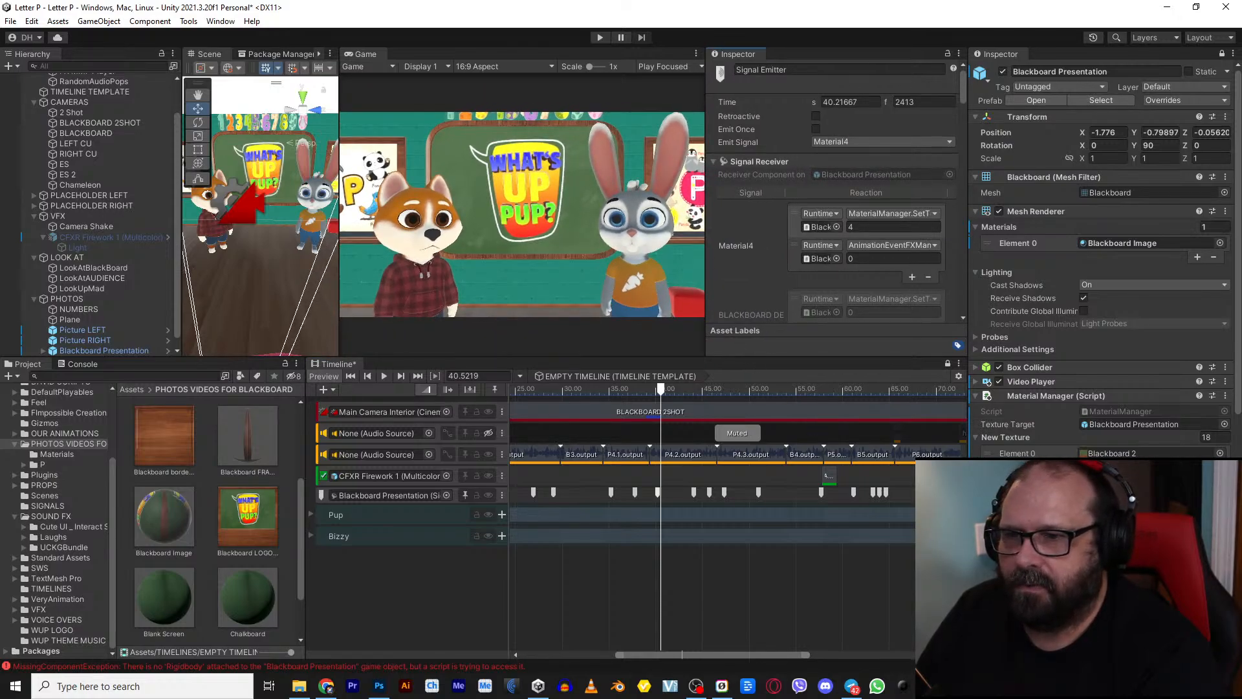
{"action": "scroll", "coordinate": [162, 459], "scroll_direction": "up", "scroll_amount": 2}
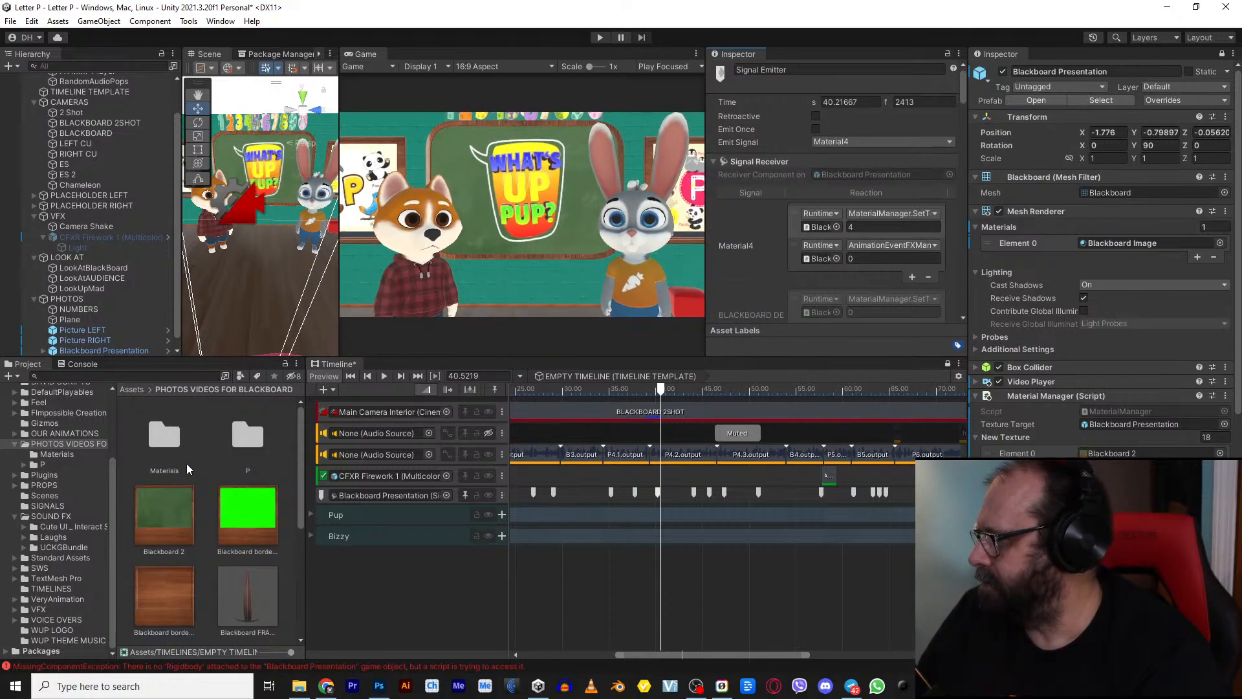
{"action": "scroll", "coordinate": [195, 457], "scroll_direction": "down", "scroll_amount": 2}
{"action": "scroll", "coordinate": [196, 440], "scroll_direction": "up", "scroll_amount": 2}
{"action": "double_click", "coordinate": [252, 437]}
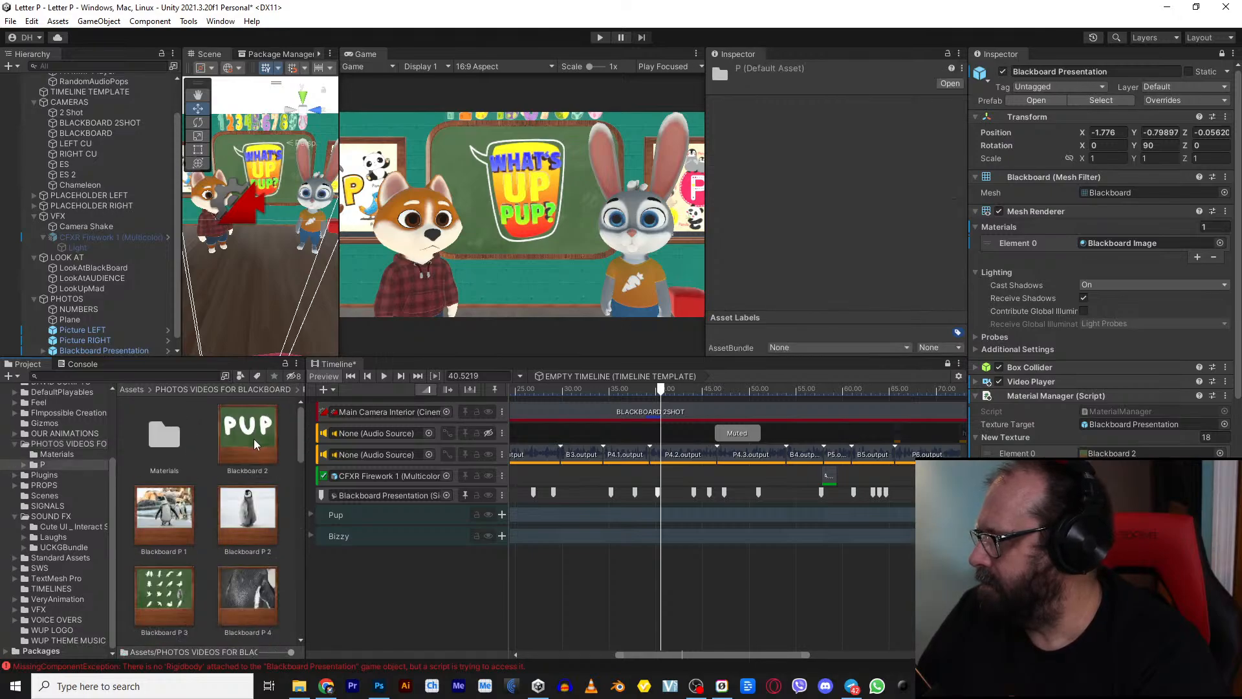
{"action": "scroll", "coordinate": [252, 528], "scroll_direction": "down", "scroll_amount": 1}
{"action": "scroll", "coordinate": [260, 561], "scroll_direction": "down", "scroll_amount": 1}
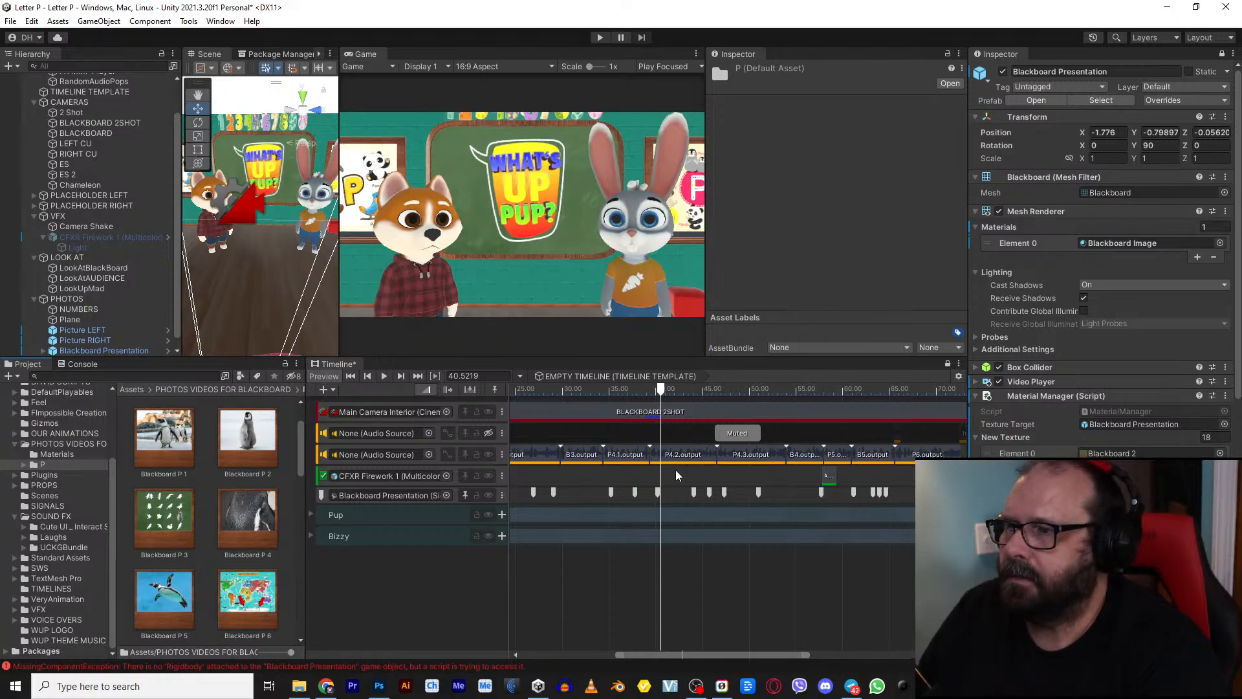
{"action": "left_click", "coordinate": [658, 494]}
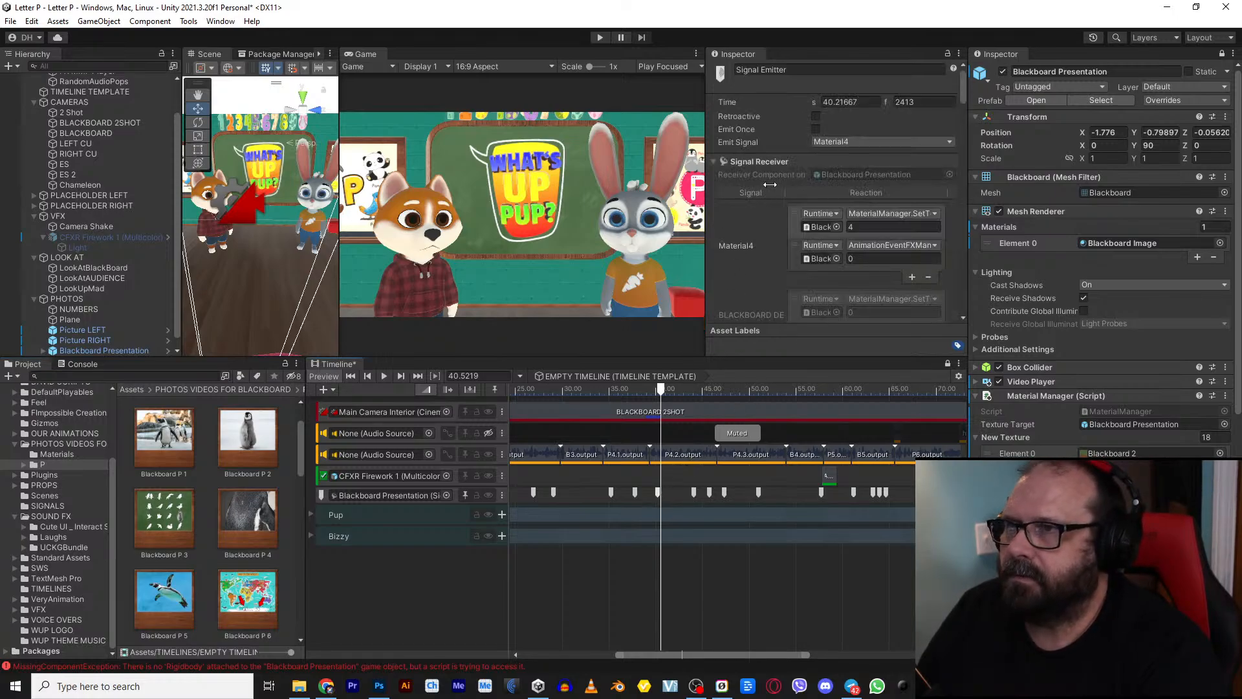
{"action": "left_click", "coordinate": [838, 142]}
{"action": "left_click", "coordinate": [869, 475]}
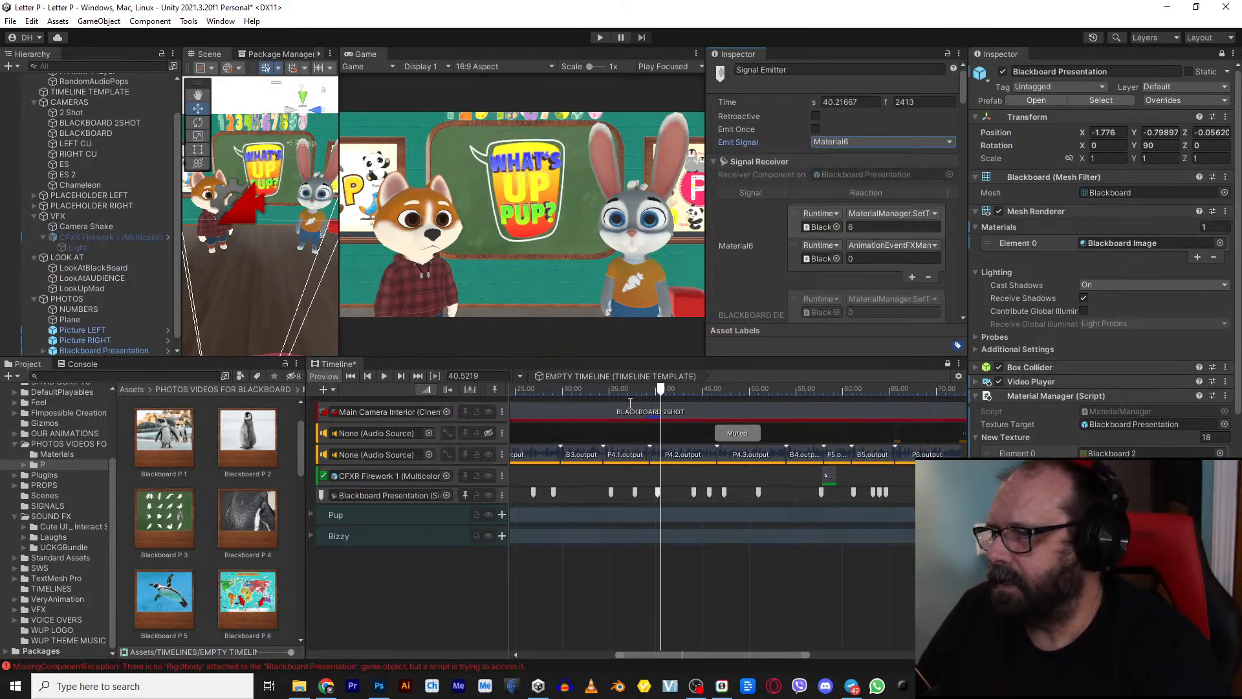
Step: Unmute the upper audio track and add a new audio track directly below the voice-over track
{"action": "left_click", "coordinate": [488, 433]}
{"action": "scroll", "coordinate": [650, 525], "scroll_direction": "down", "scroll_amount": 2}
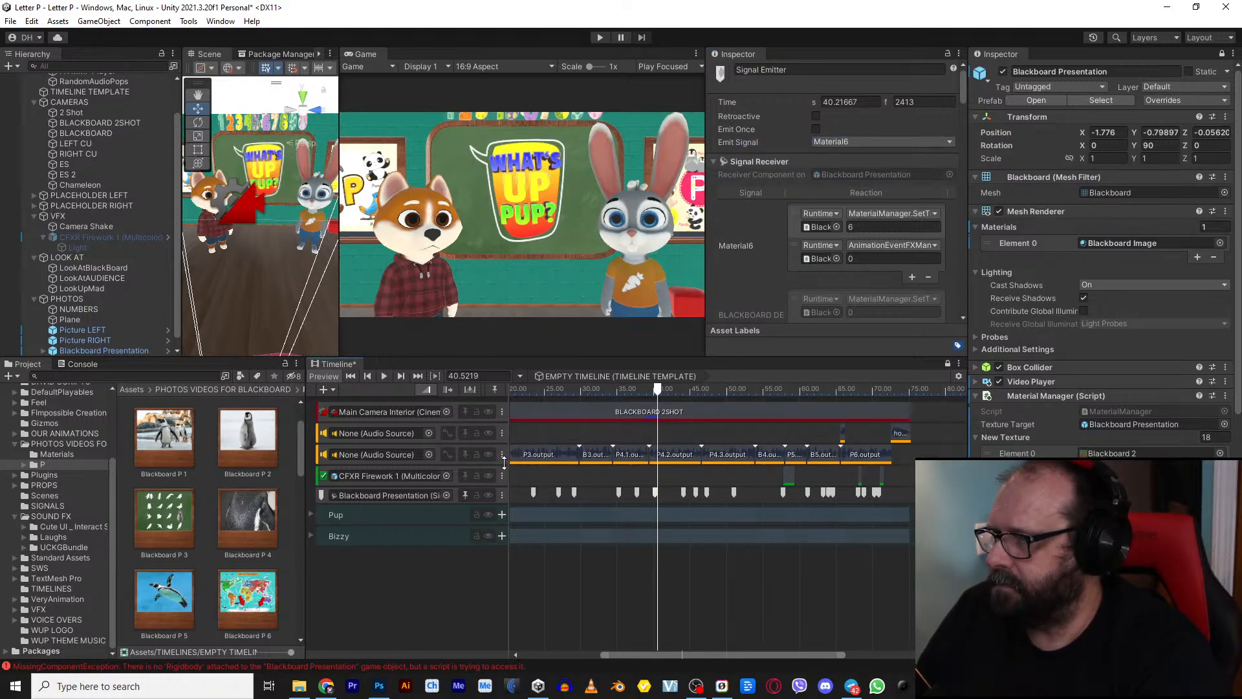
{"action": "right_click", "coordinate": [398, 581]}
{"action": "left_click", "coordinate": [462, 351]}
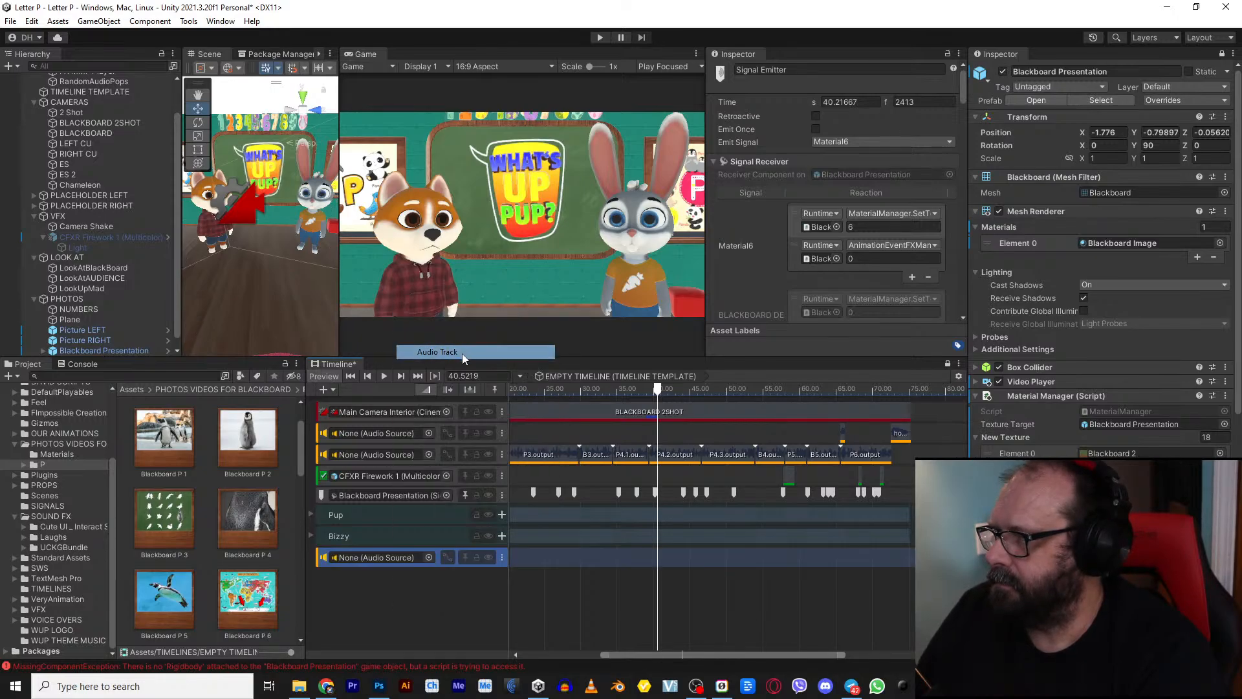
{"action": "left_click", "coordinate": [429, 558]}
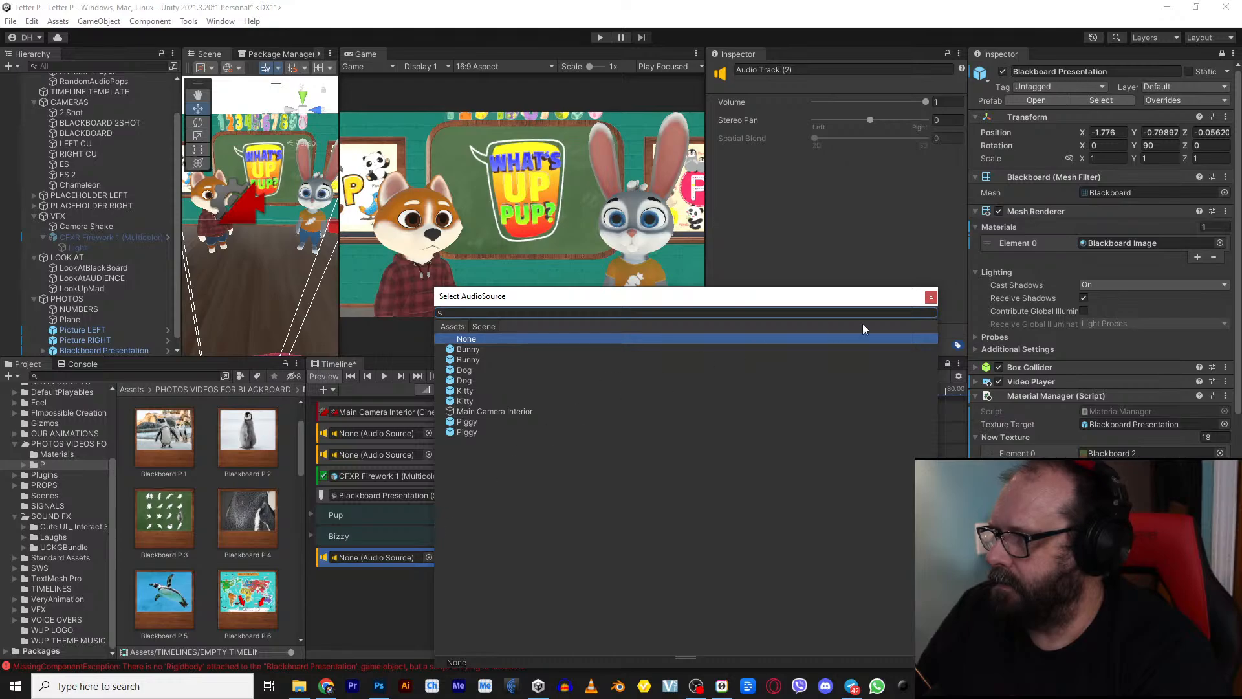
{"action": "left_click", "coordinate": [930, 298]}
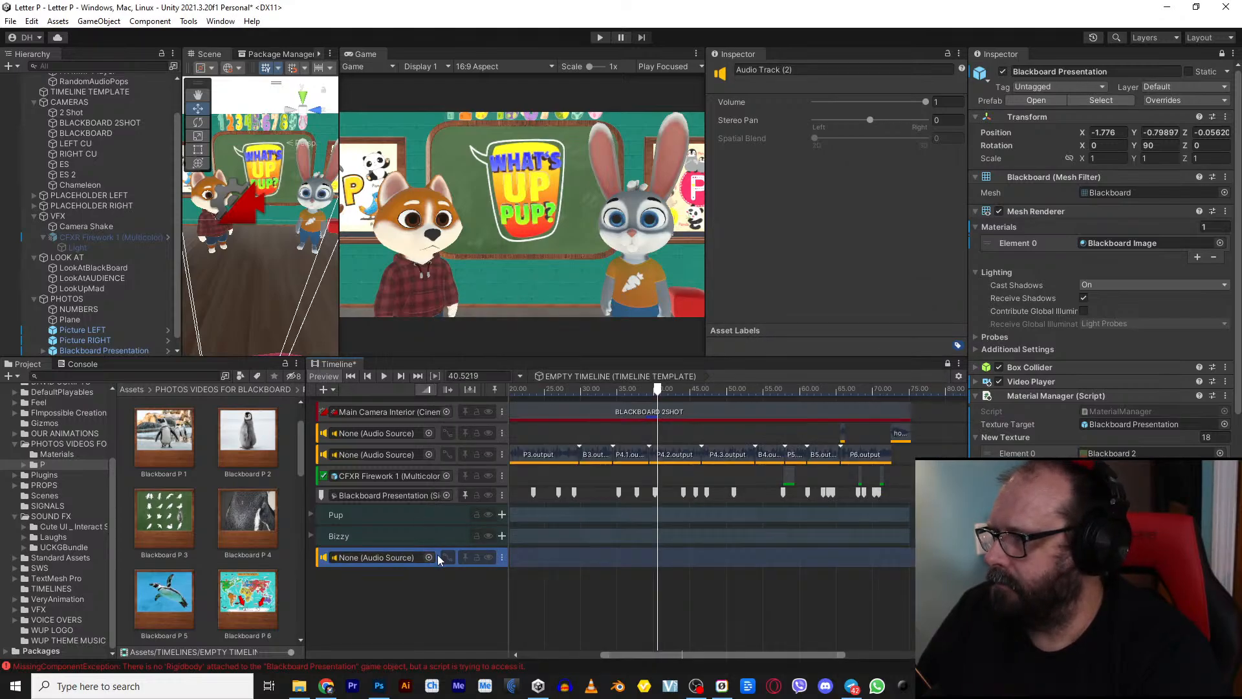
{"action": "left_click_drag", "start_coordinate": [438, 559], "coordinate": [443, 464]}
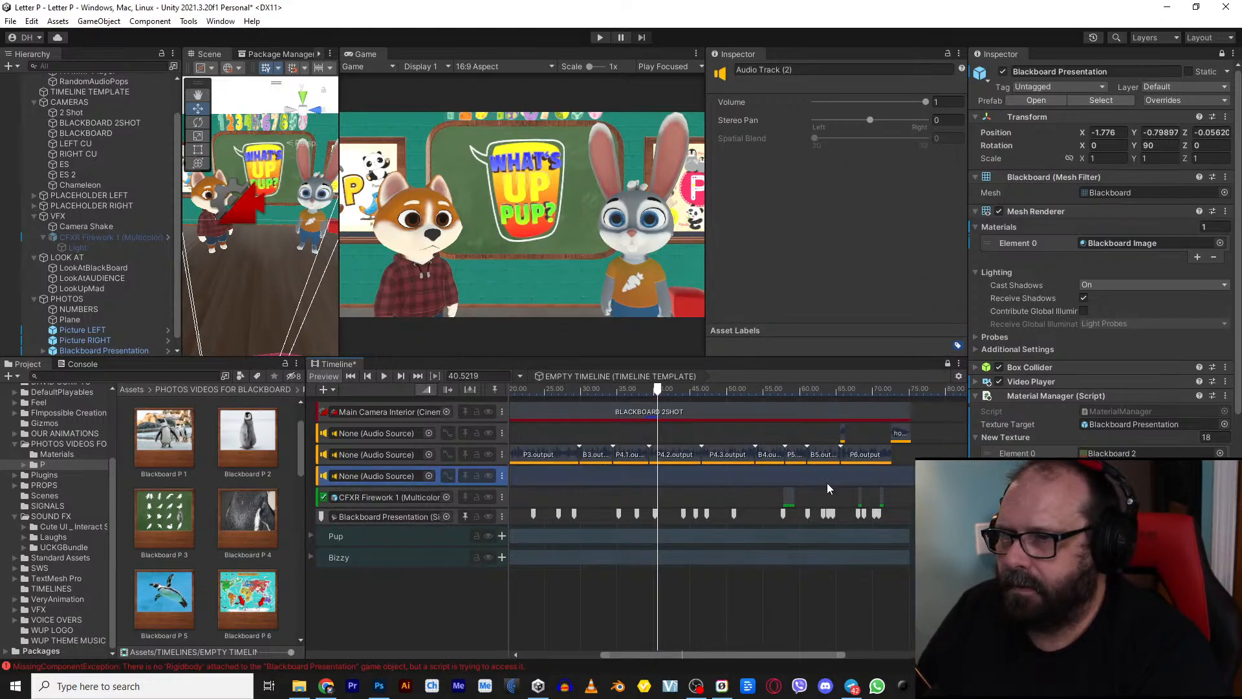
Step: Move the BizzyLaugh1 clip onto the new audio track and mute both that track and the voice-over track
{"action": "left_click_drag", "start_coordinate": [842, 440], "coordinate": [843, 477]}
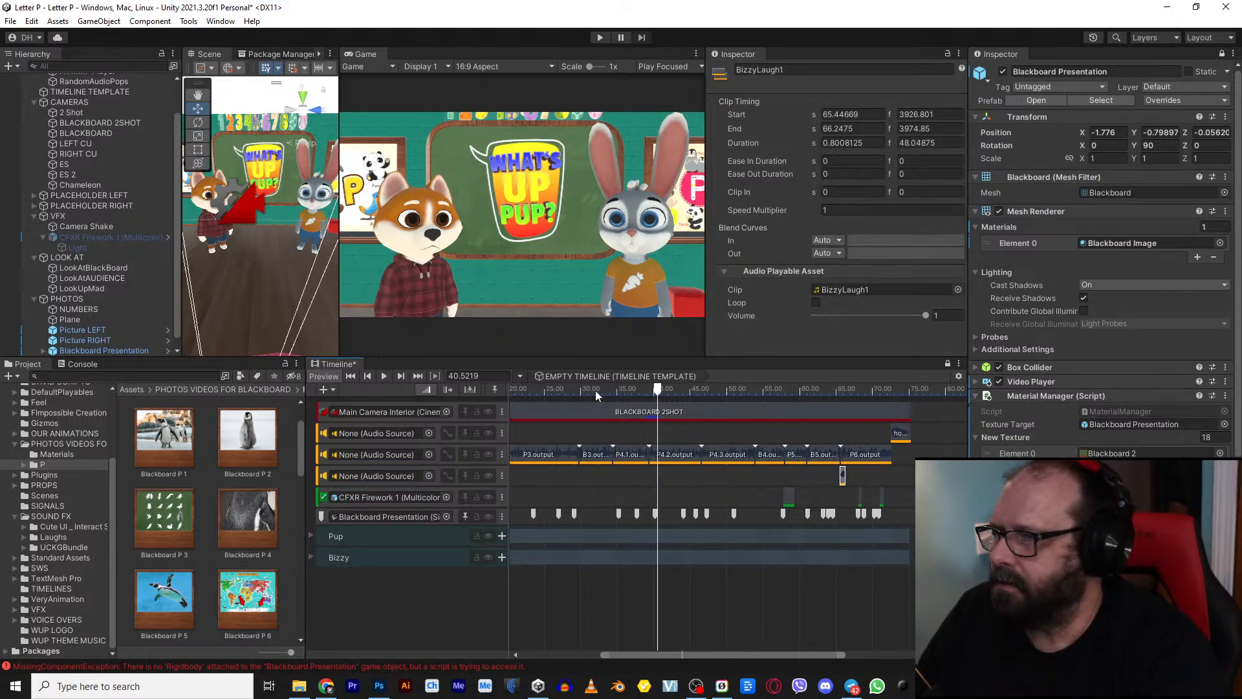
{"action": "left_click", "coordinate": [489, 475]}
{"action": "left_click", "coordinate": [487, 458]}
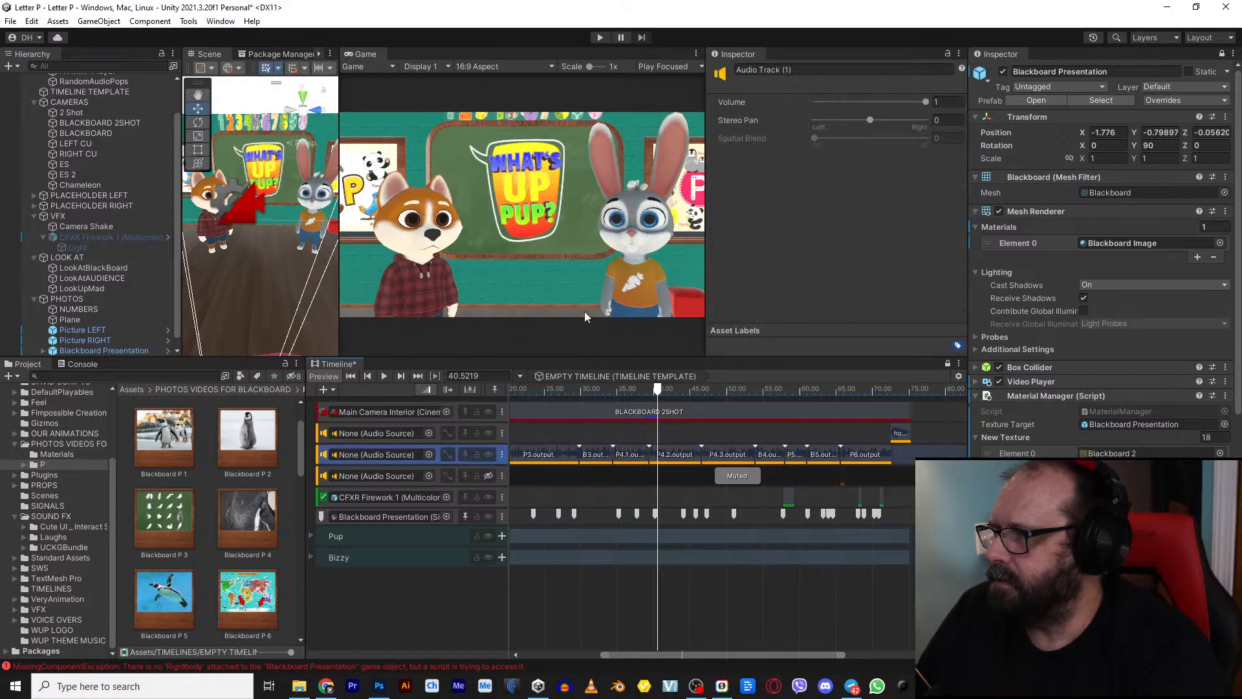
{"action": "left_click", "coordinate": [488, 454]}
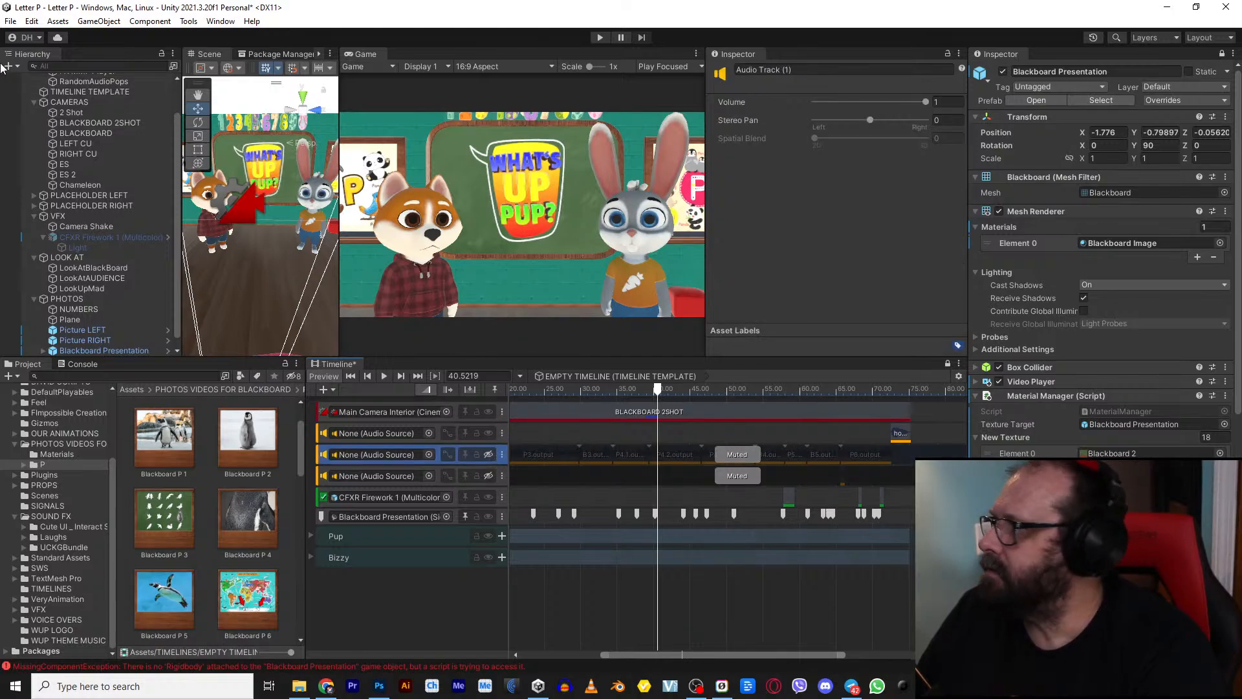
Step: Save the scene and play it through to check the blackboard images and fireworks
{"action": "left_click", "coordinate": [10, 21]}
{"action": "left_click", "coordinate": [26, 83]}
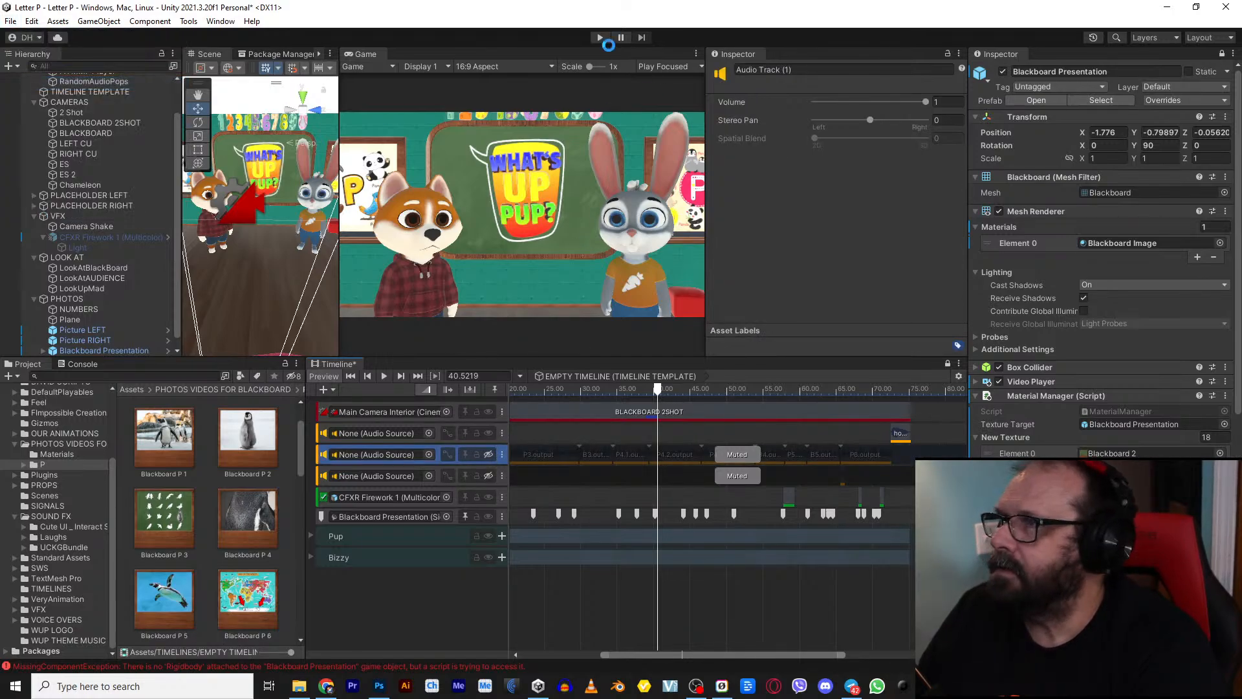
{"action": "left_click", "coordinate": [600, 37]}
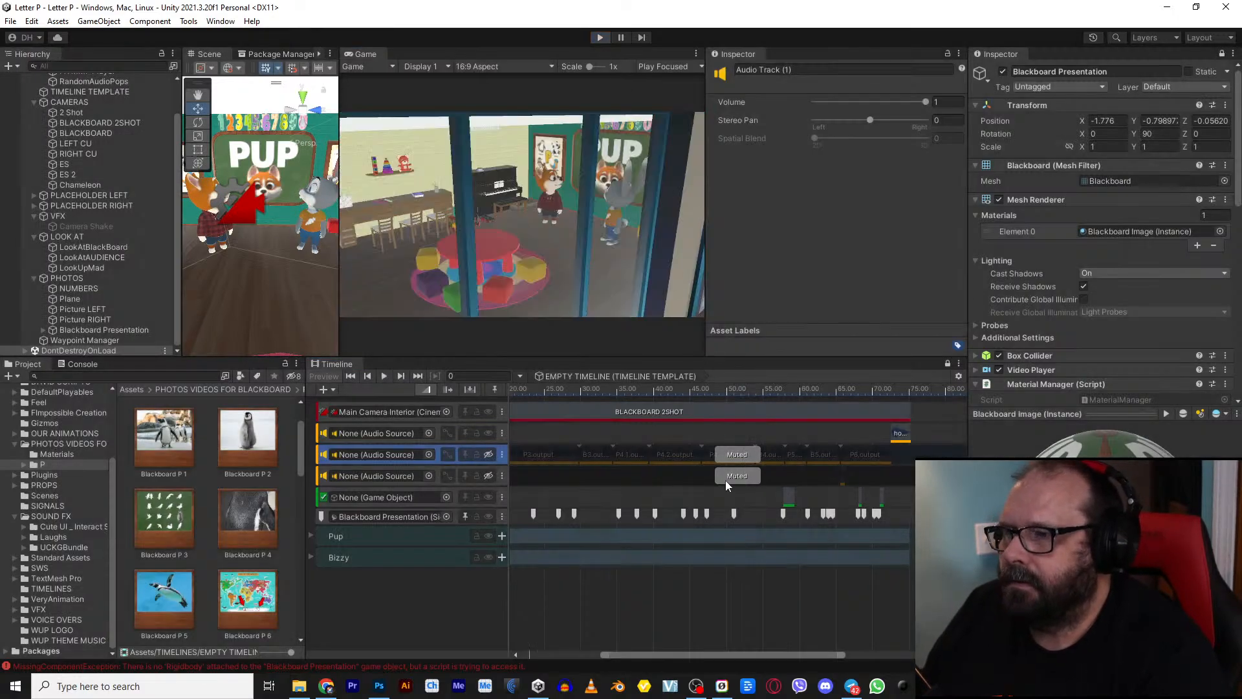
Step: Unmute the voice-over track, check the P folder images and set the emit signal of the blackboard marker at 51.02 s to Material10
{"action": "left_click", "coordinate": [728, 392]}
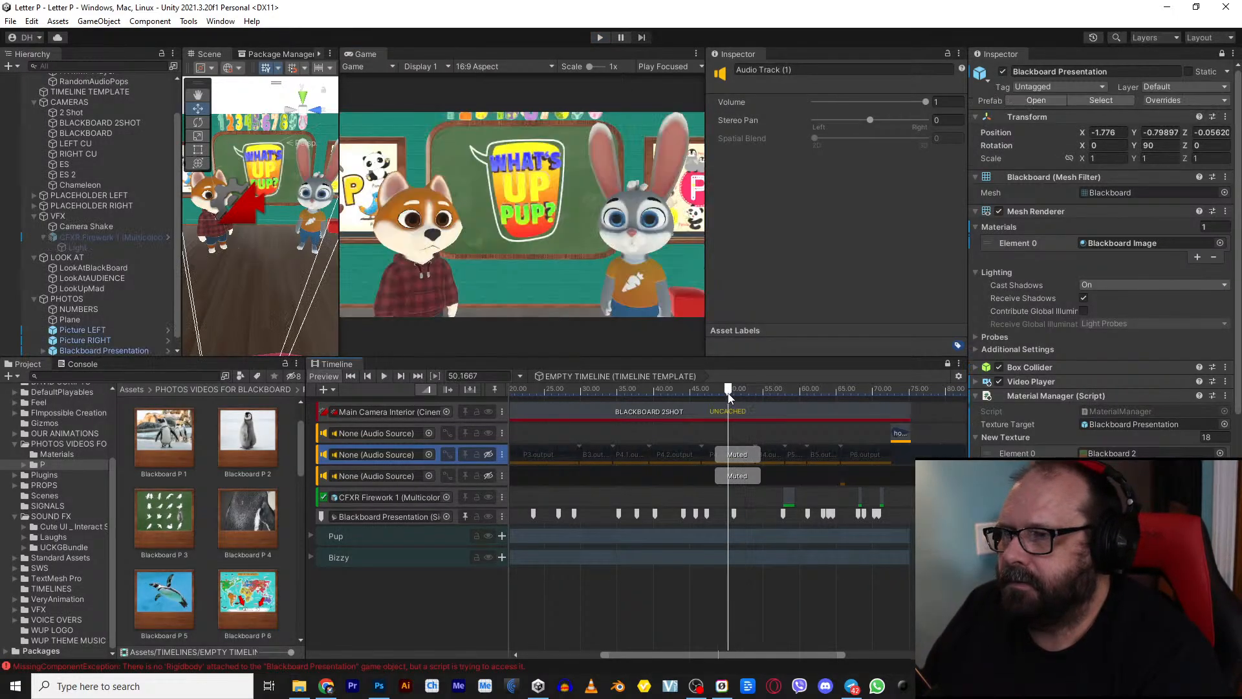
{"action": "left_click", "coordinate": [489, 454]}
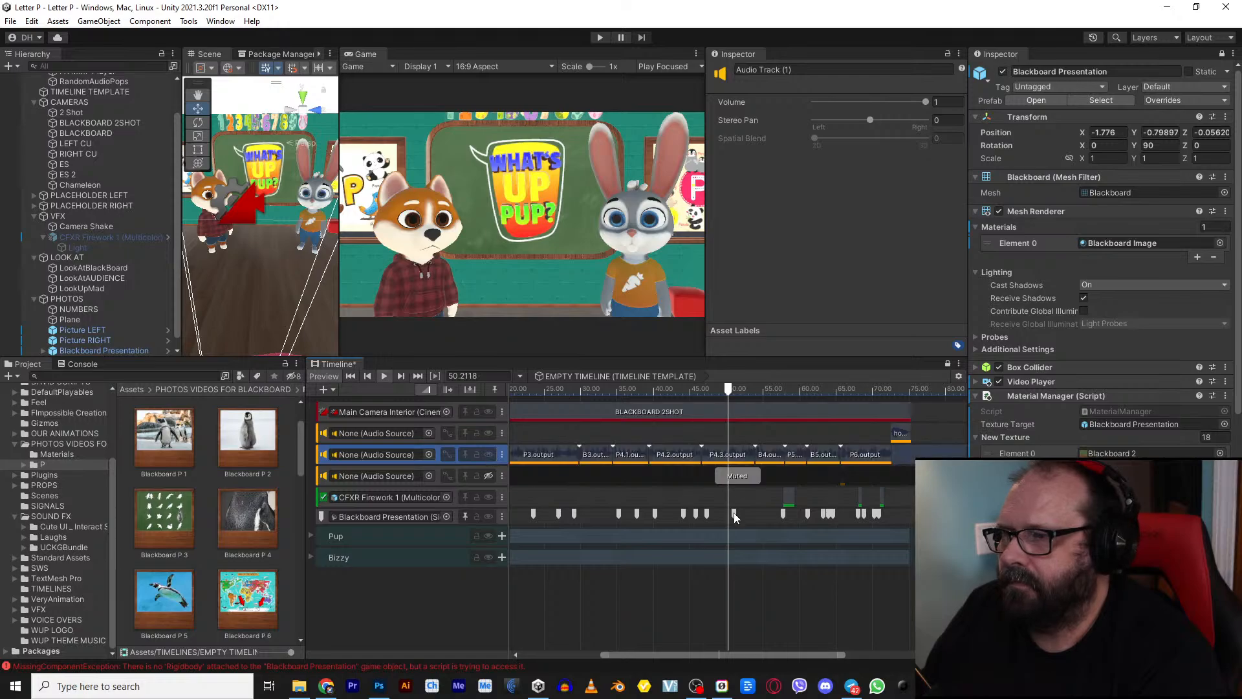
{"action": "left_click", "coordinate": [734, 514]}
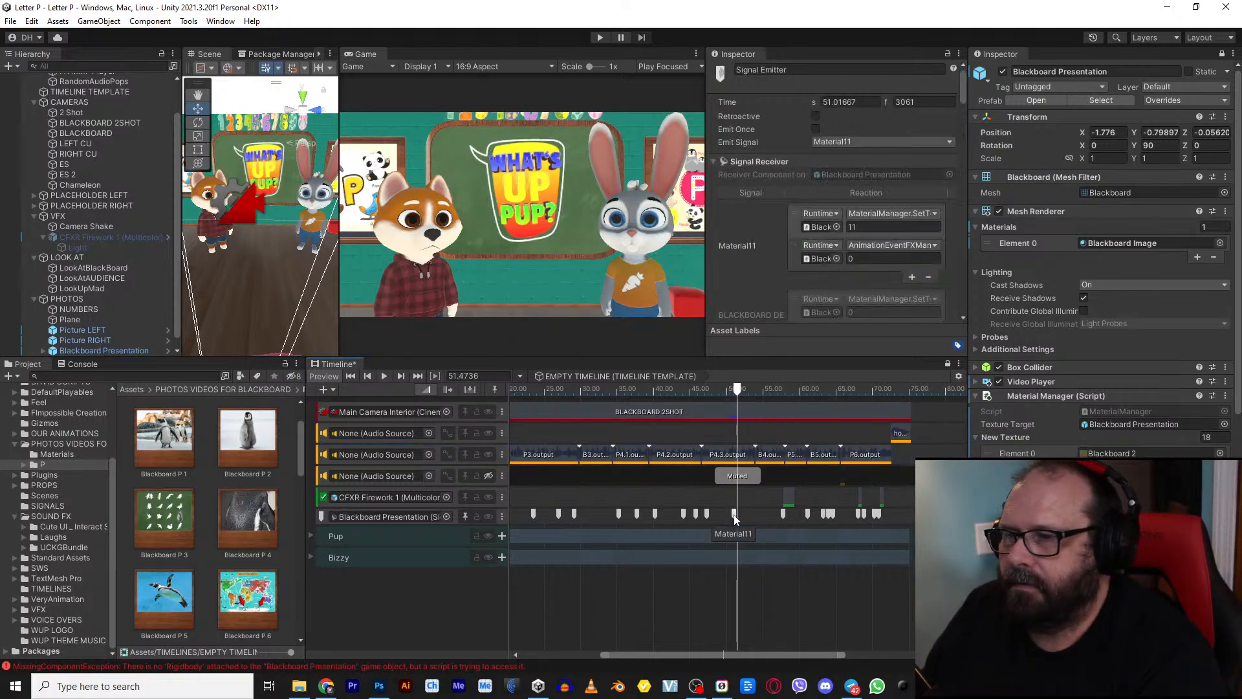
{"action": "scroll", "coordinate": [272, 539], "scroll_direction": "down", "scroll_amount": 3}
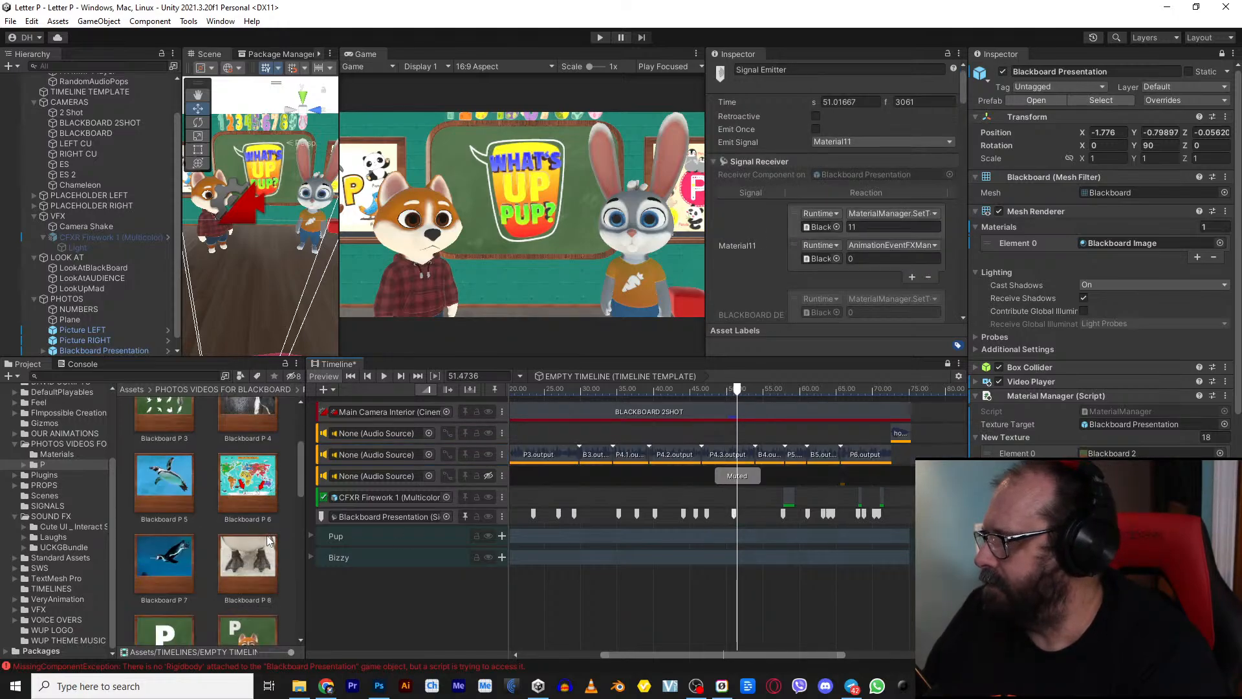
{"action": "scroll", "coordinate": [269, 556], "scroll_direction": "down", "scroll_amount": 2}
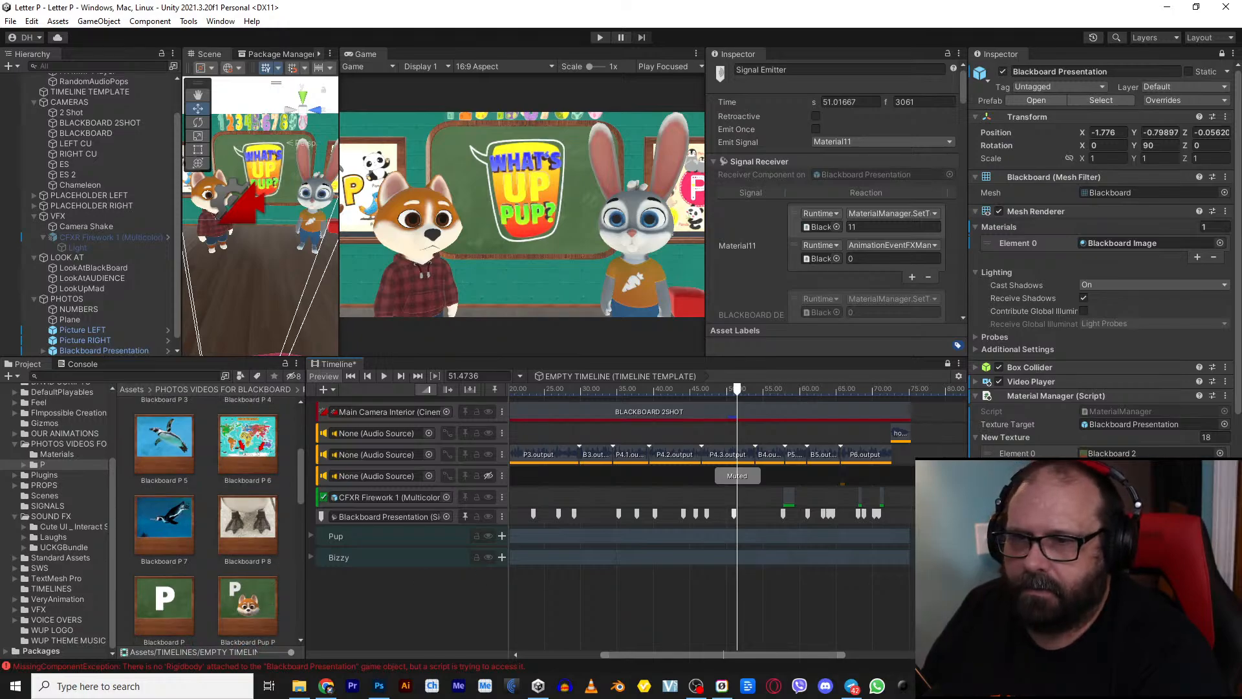
{"action": "left_click", "coordinate": [857, 141]}
{"action": "left_click", "coordinate": [851, 518]}
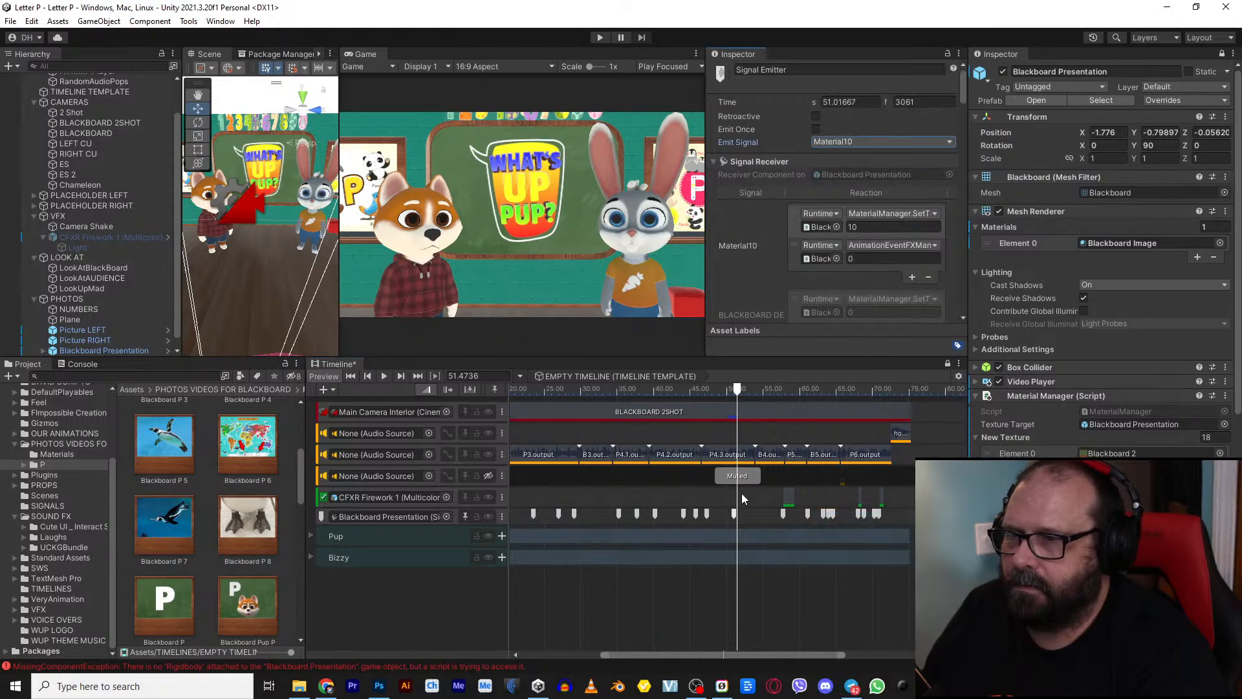
Step: Listen to the voice-over from 46.35 s and set the emit signal of the blackboard marker at 47.32 s to Material3
{"action": "left_click_drag", "start_coordinate": [714, 393], "coordinate": [700, 397]}
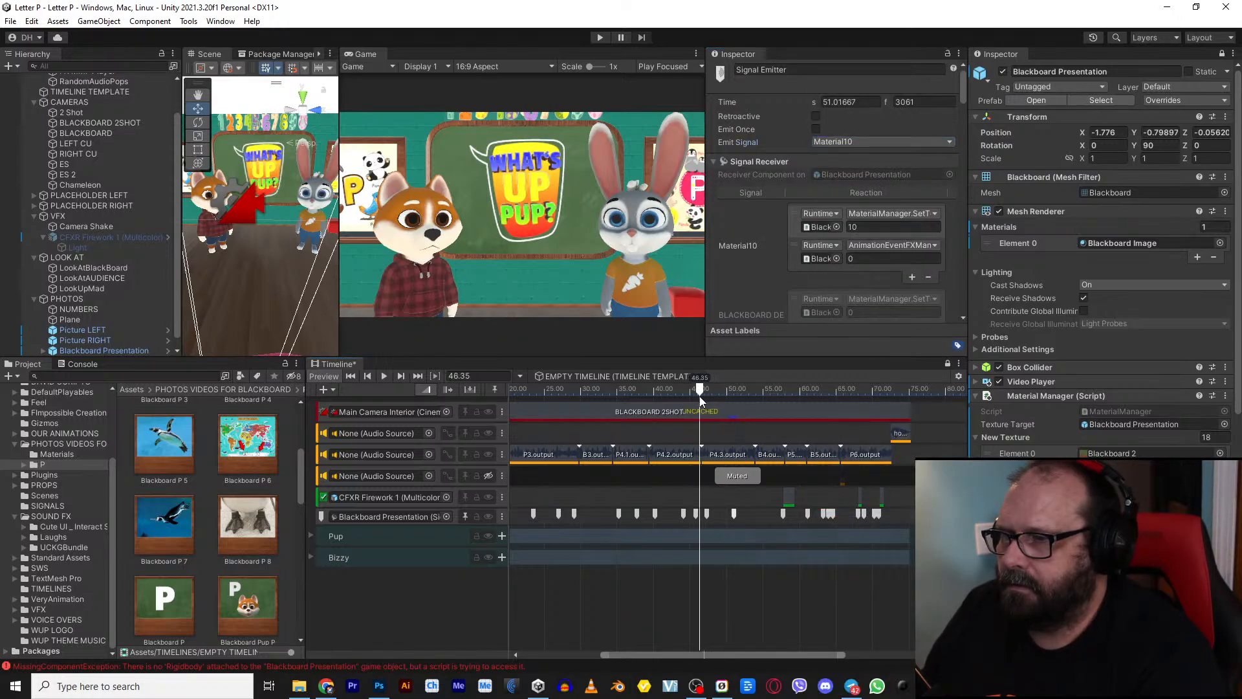
{"action": "left_click", "coordinate": [708, 515]}
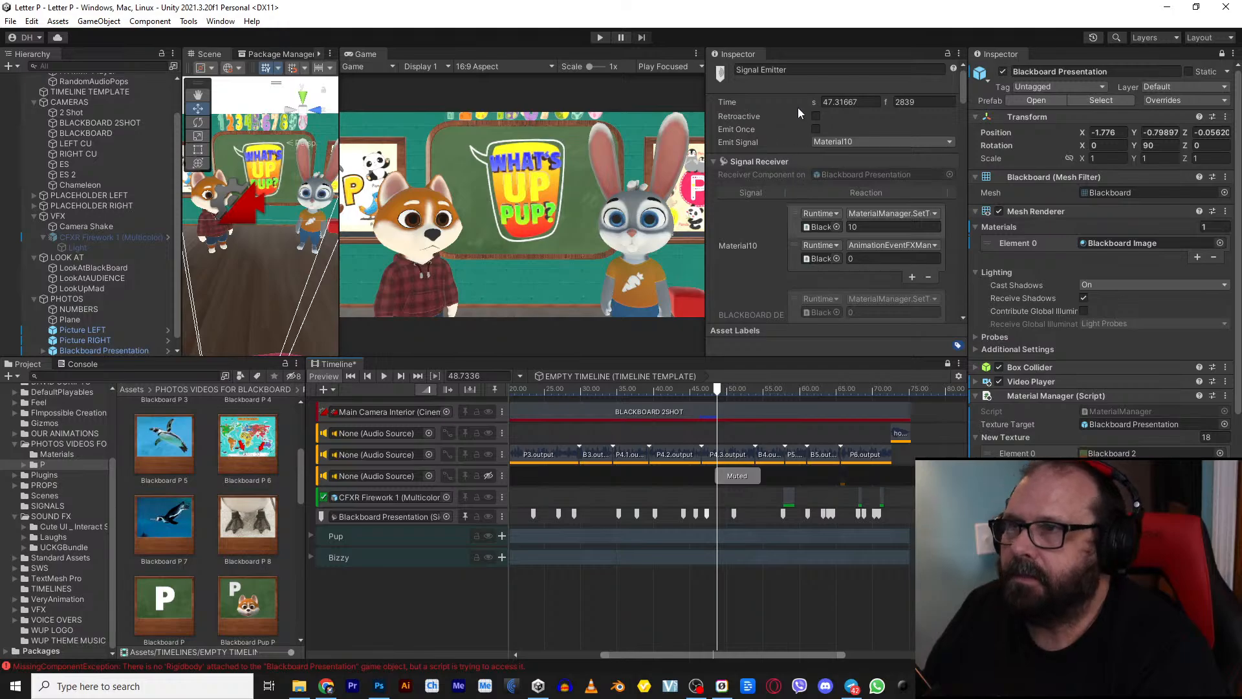
{"action": "left_click", "coordinate": [874, 142]}
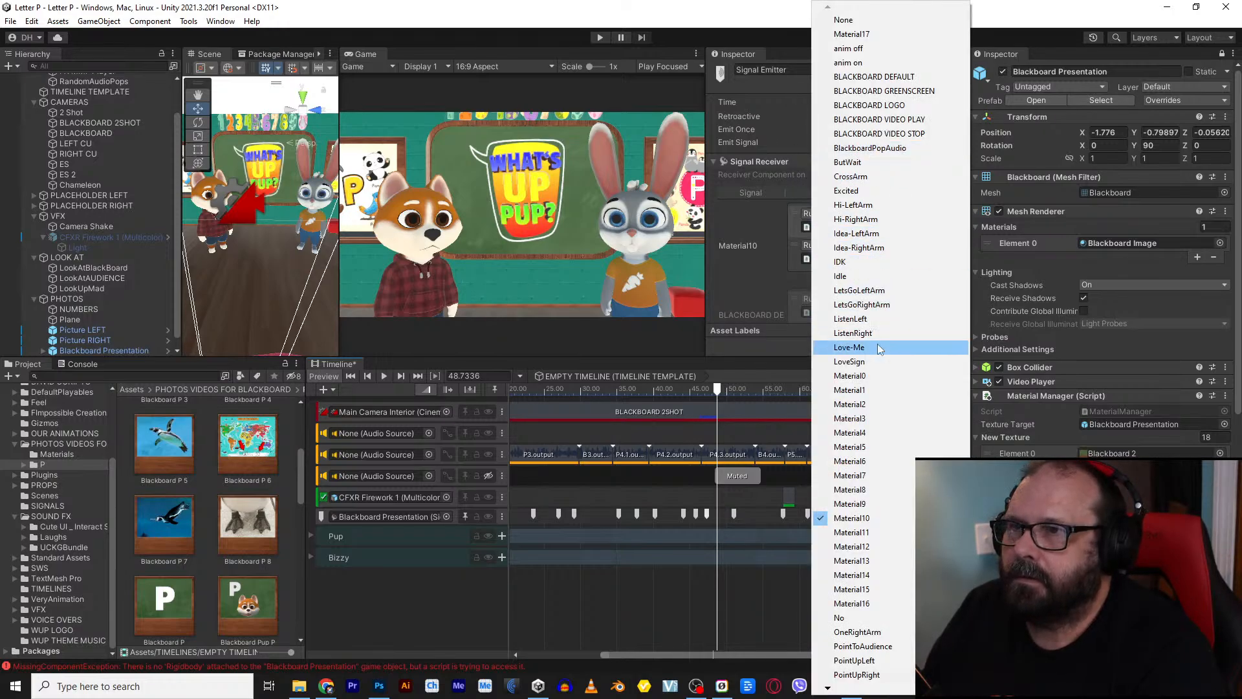
{"action": "left_click", "coordinate": [867, 418]}
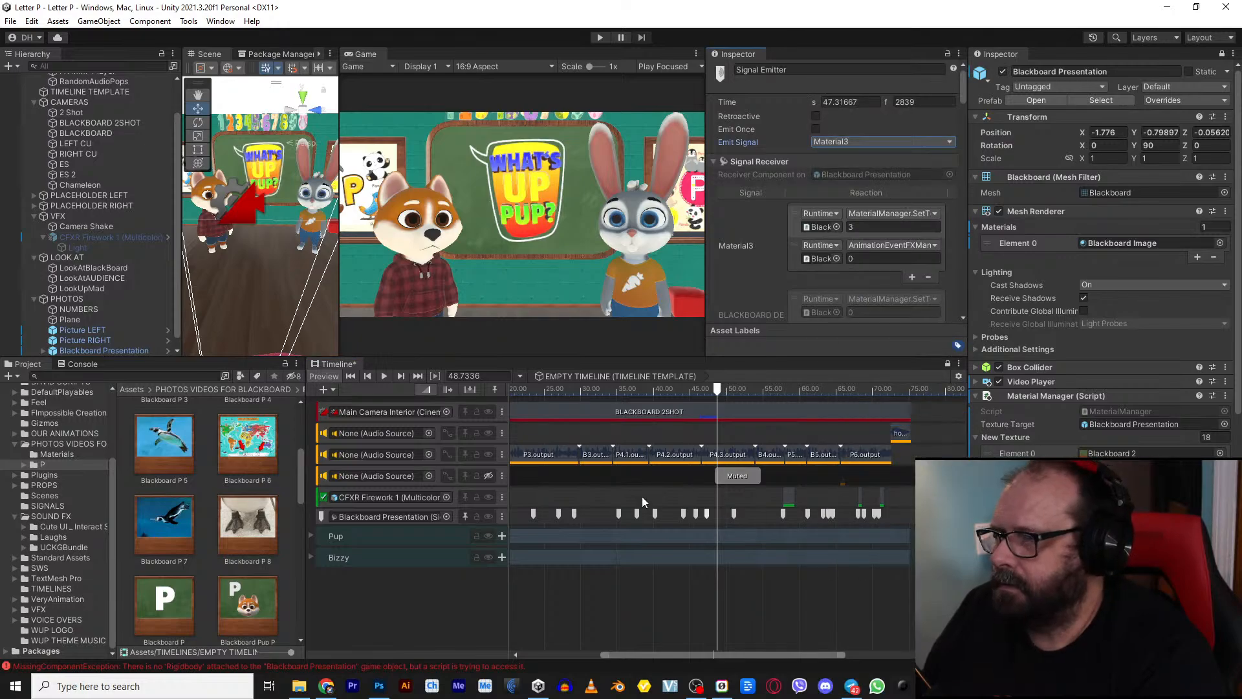
Step: Mute the voice-over track and play the scene from about 39 s to check the blackboard images through the end
{"action": "left_click_drag", "start_coordinate": [665, 390], "coordinate": [567, 389]}
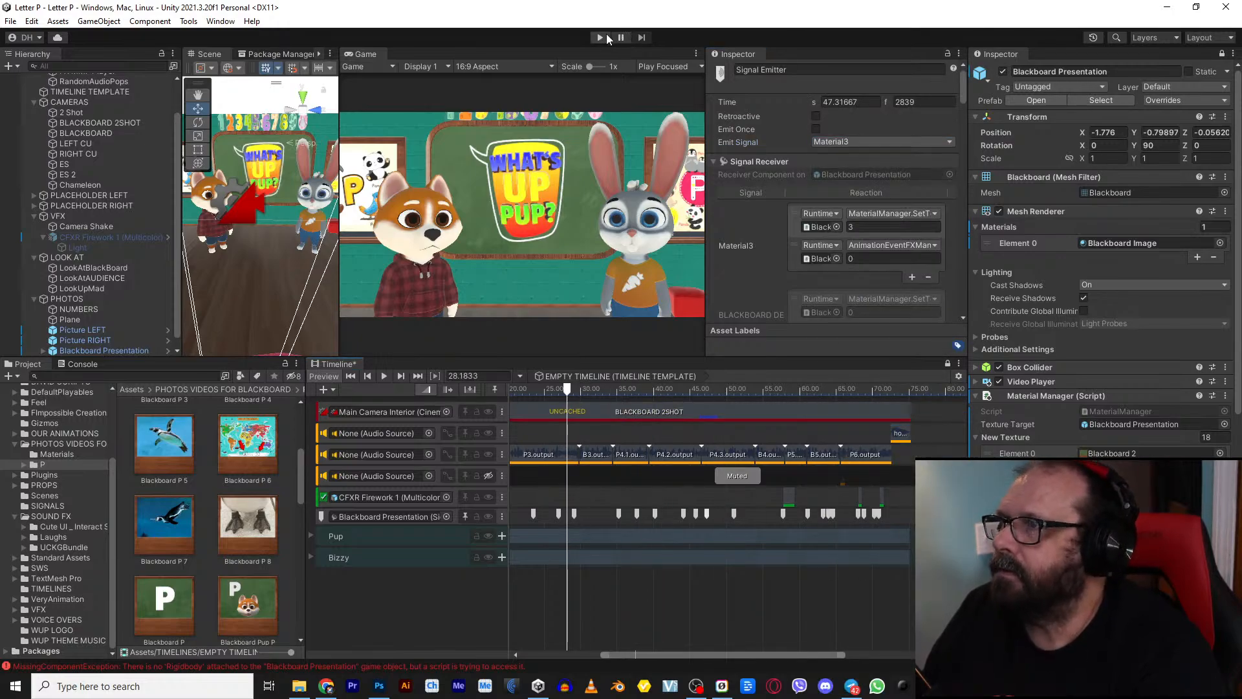
{"action": "left_click", "coordinate": [607, 34]}
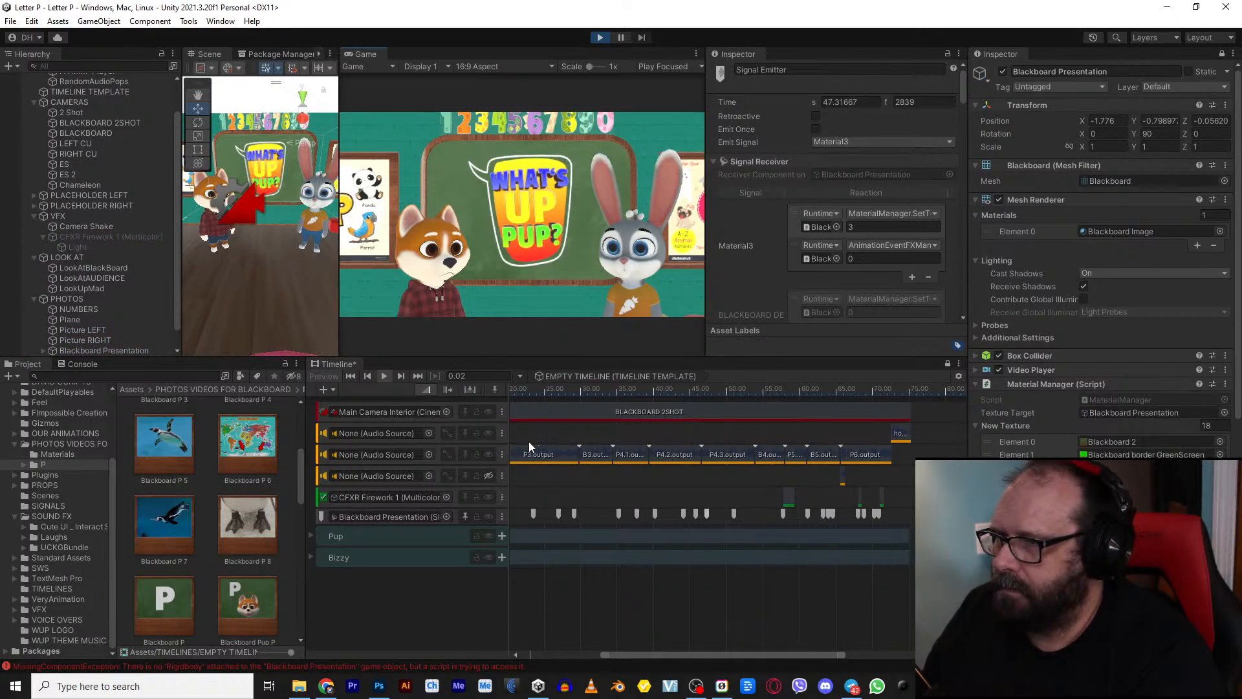
{"action": "left_click", "coordinate": [488, 454]}
{"action": "left_click", "coordinate": [649, 391]}
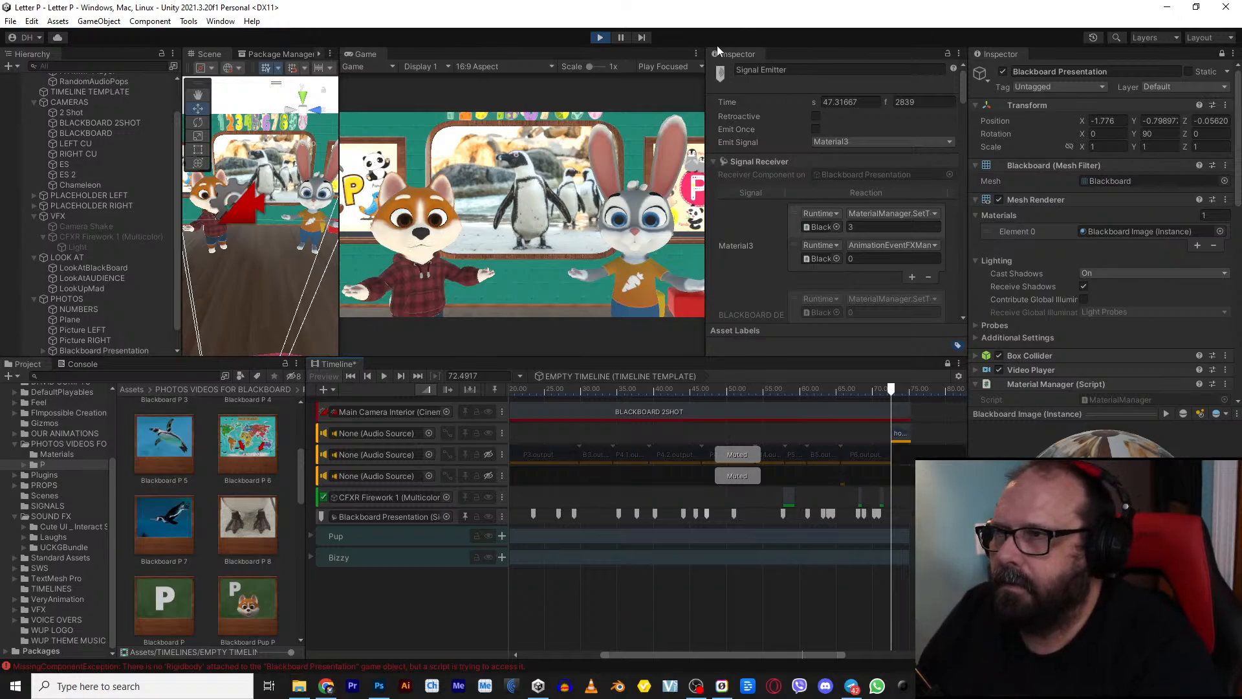
{"action": "left_click", "coordinate": [600, 38]}
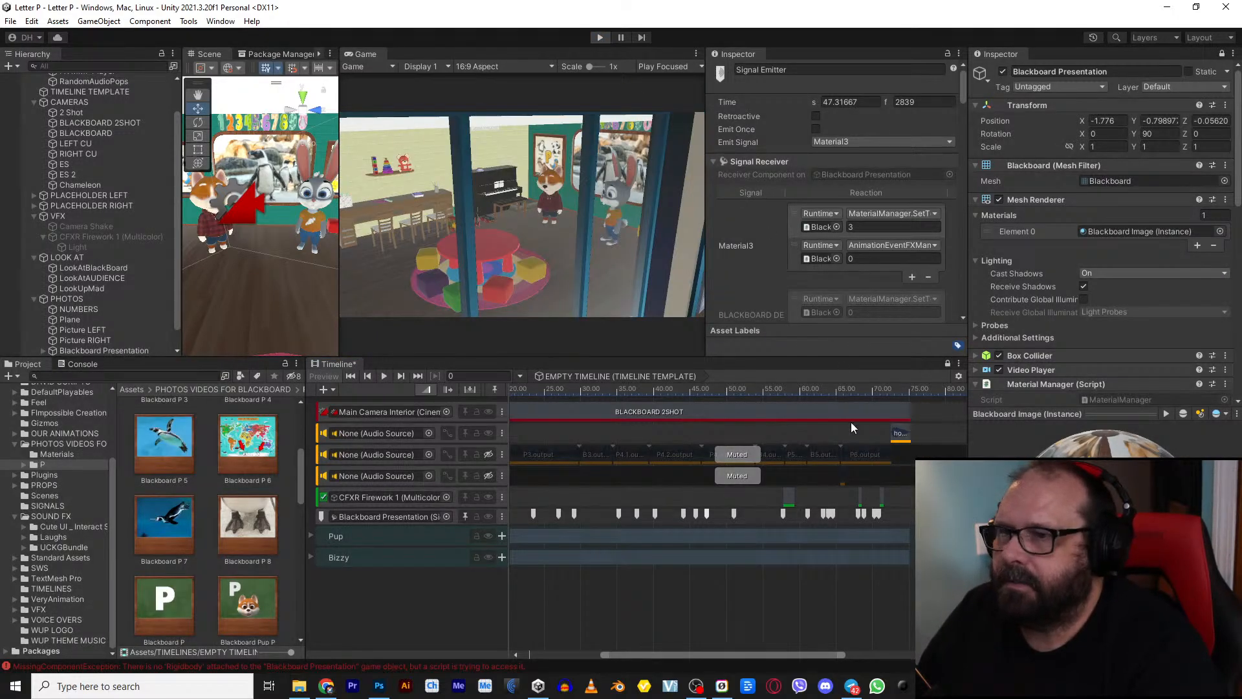
Step: Set the emit signal of the blackboard marker at 70.87 s to Material17
{"action": "left_click", "coordinate": [879, 513]}
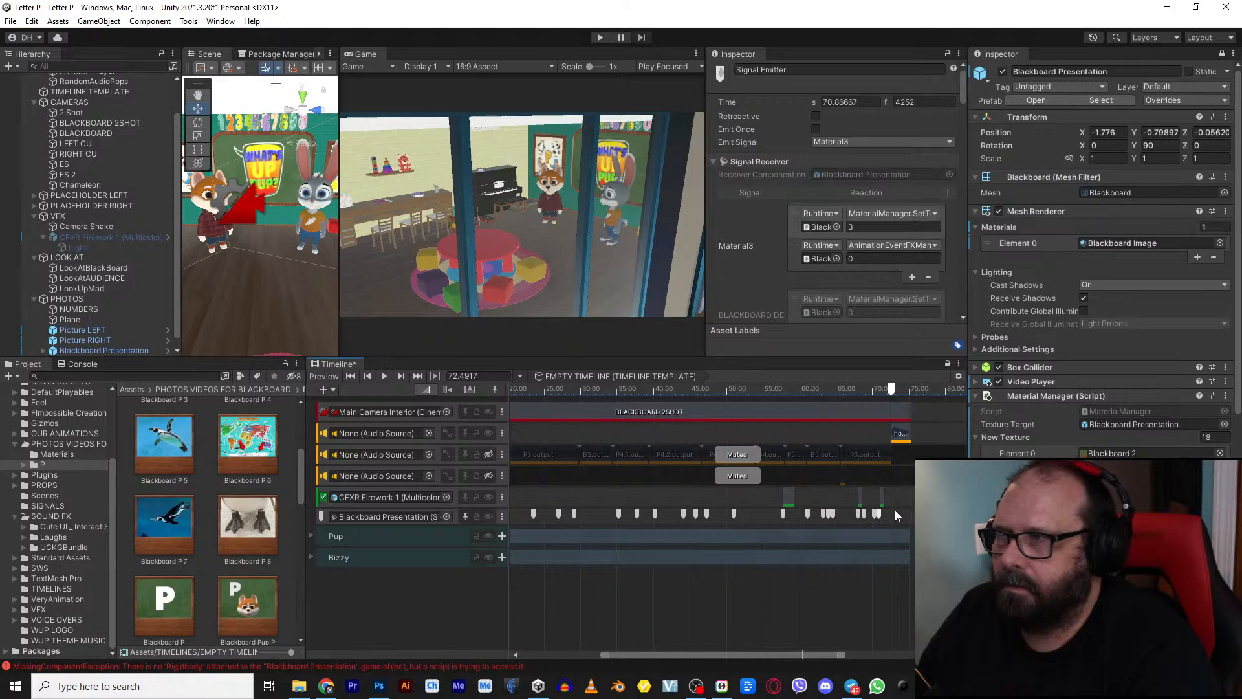
{"action": "scroll", "coordinate": [886, 521], "scroll_direction": "up", "scroll_amount": 5}
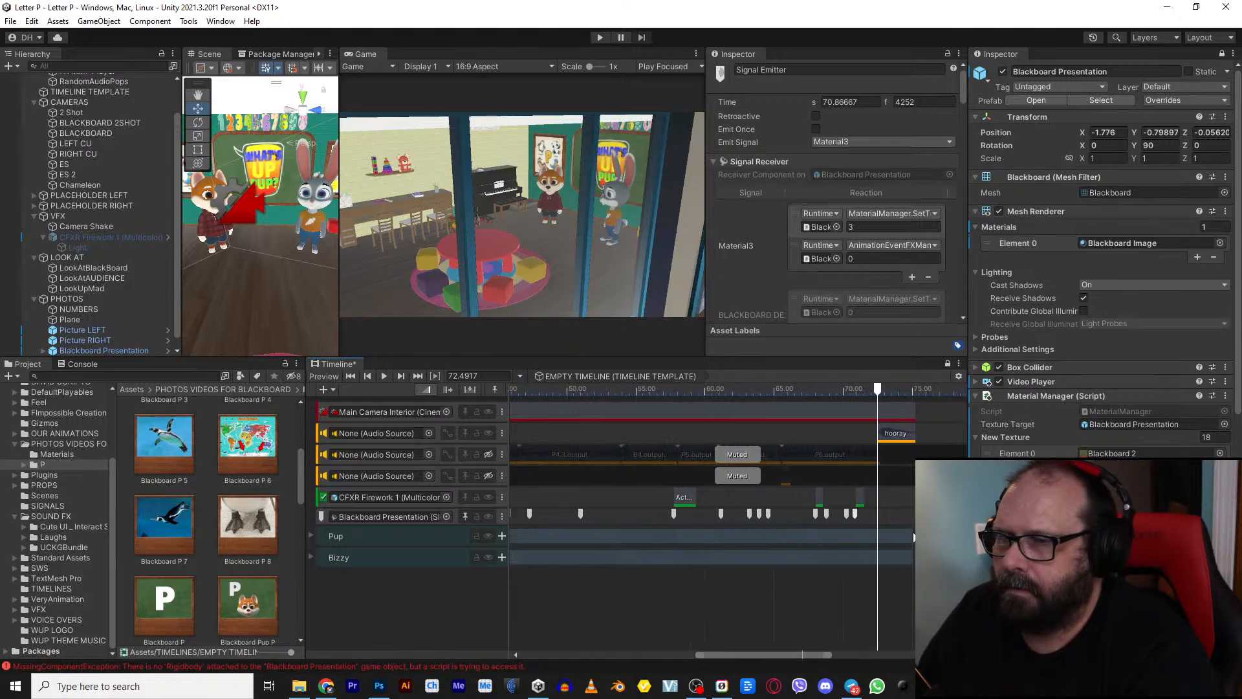
{"action": "left_click", "coordinate": [838, 146]}
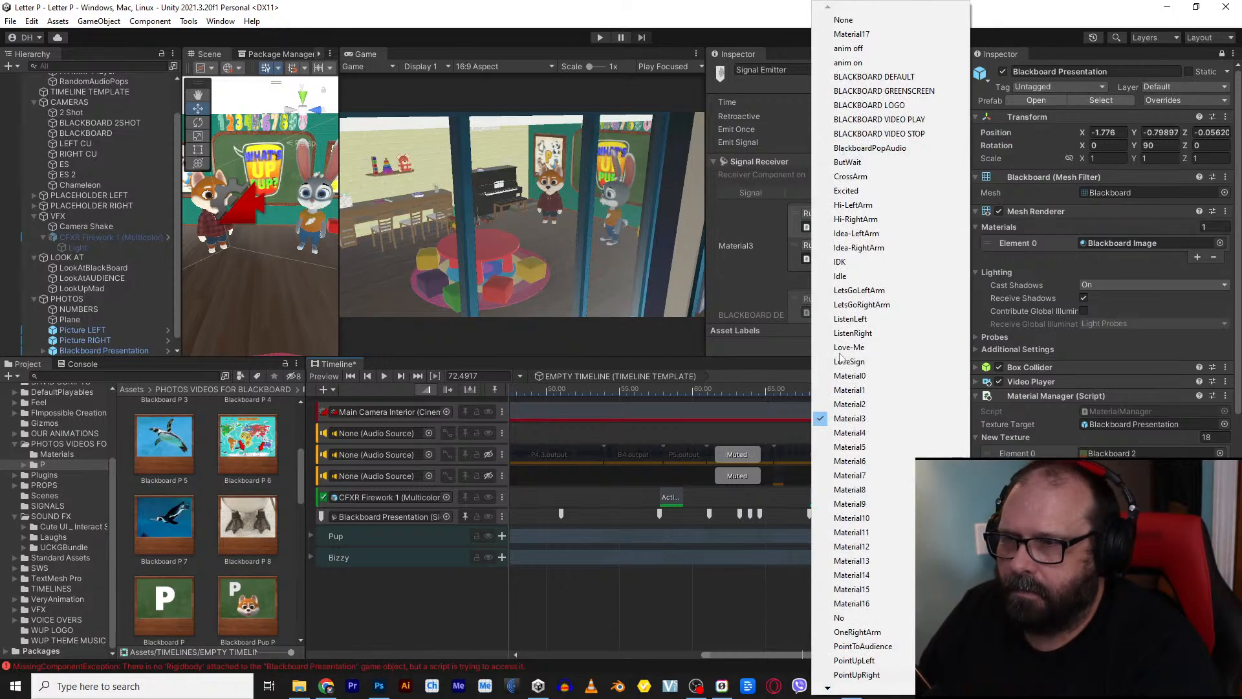
{"action": "left_click", "coordinate": [850, 36]}
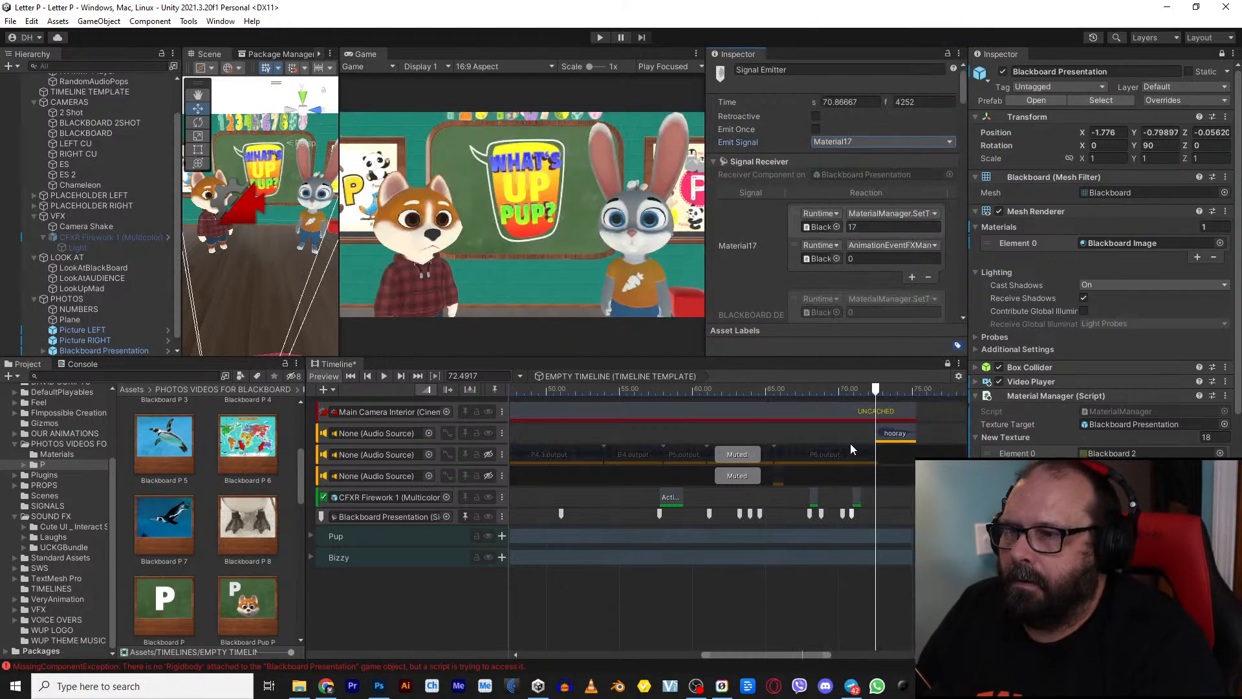
Step: Shift the BLACKBOARD 2SHOT camera to Z -0.125 and play the scene to check the framing and fireworks
{"action": "scroll", "coordinate": [657, 557], "scroll_direction": "down", "scroll_amount": 5}
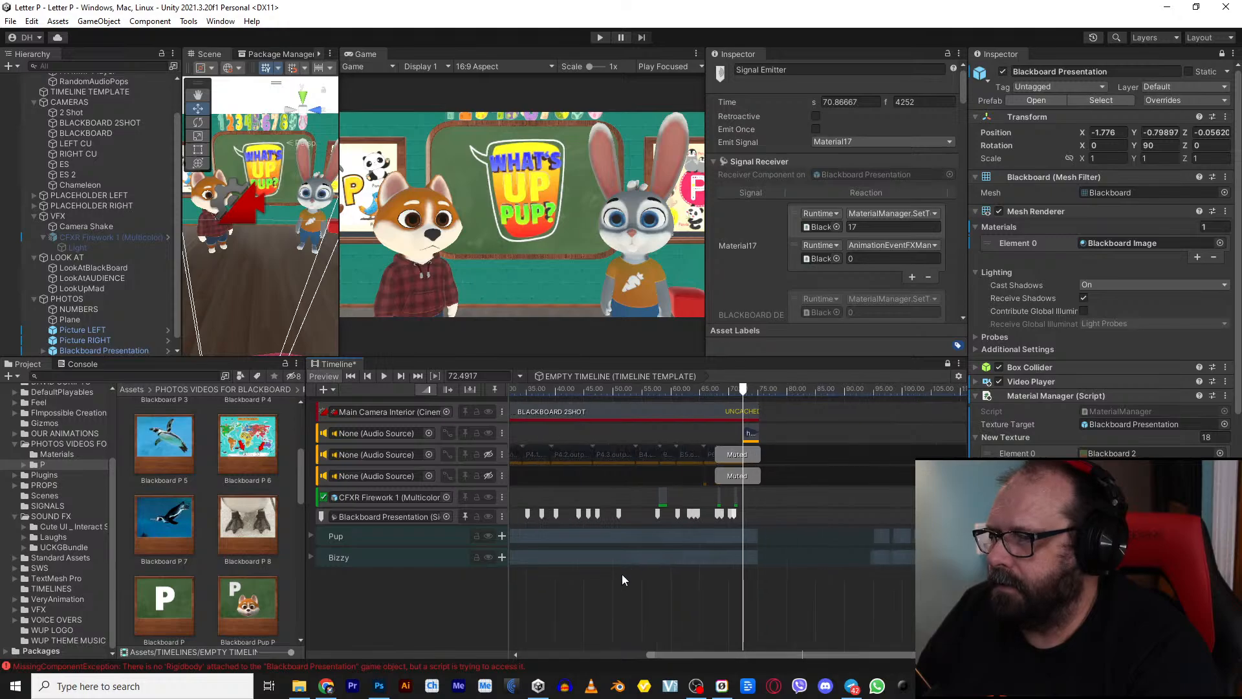
{"action": "middle_click_drag", "start_coordinate": [622, 573], "coordinate": [767, 585]}
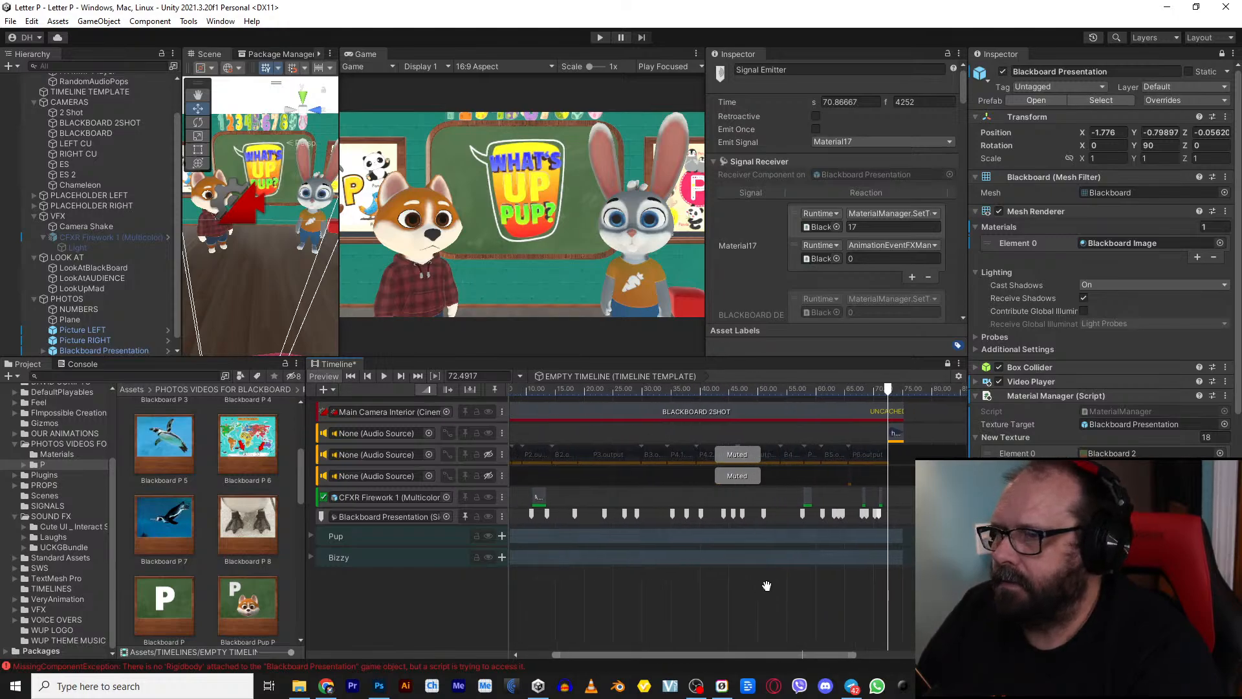
{"action": "left_click", "coordinate": [613, 412]}
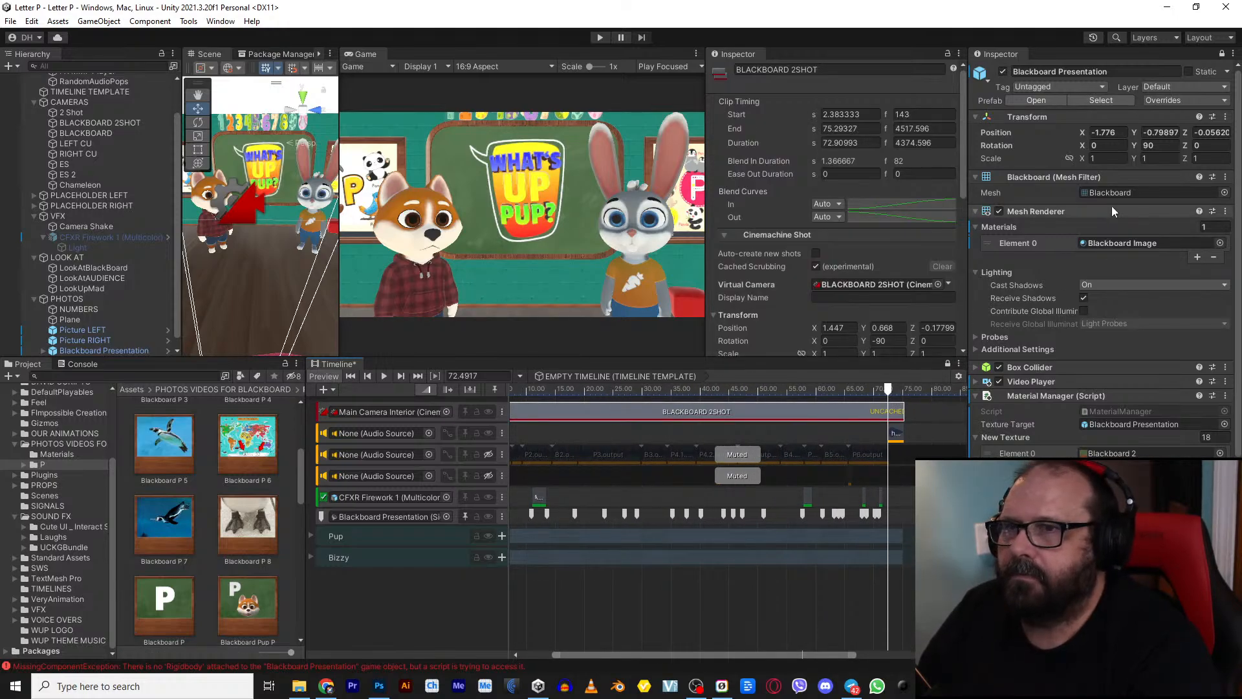
{"action": "left_click", "coordinate": [857, 283]}
{"action": "left_click", "coordinate": [97, 122]}
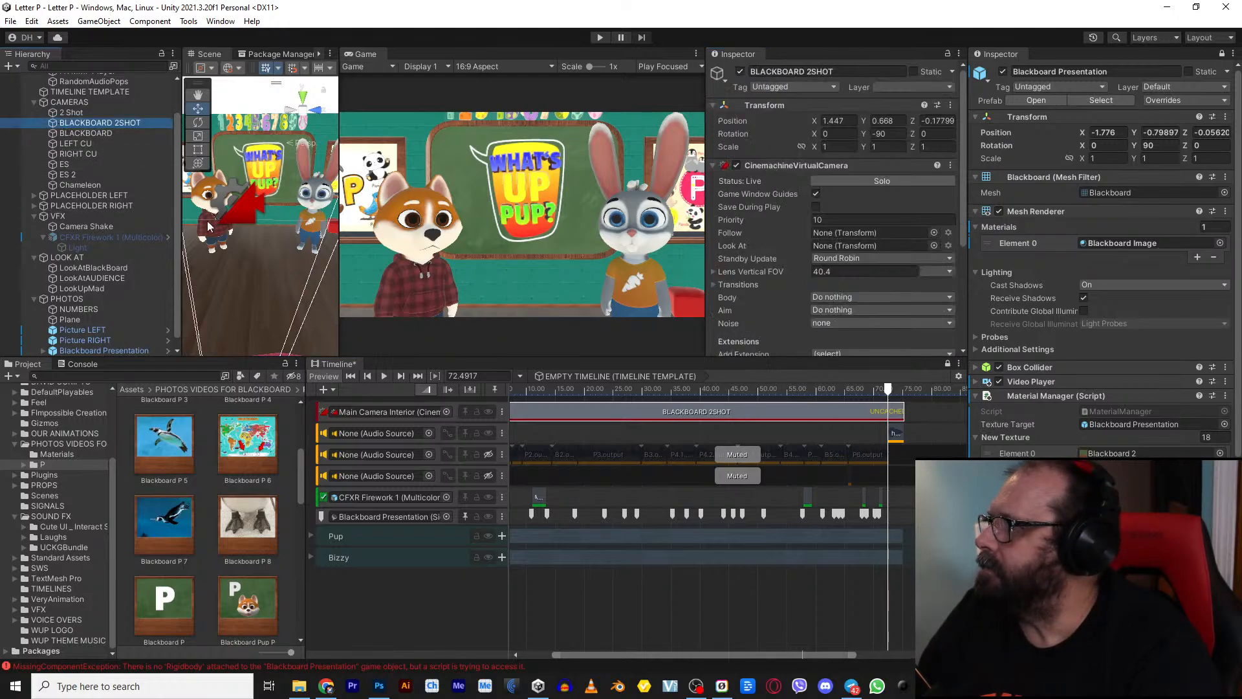
{"action": "key", "text": "f"}
{"action": "left_click", "coordinate": [306, 244]}
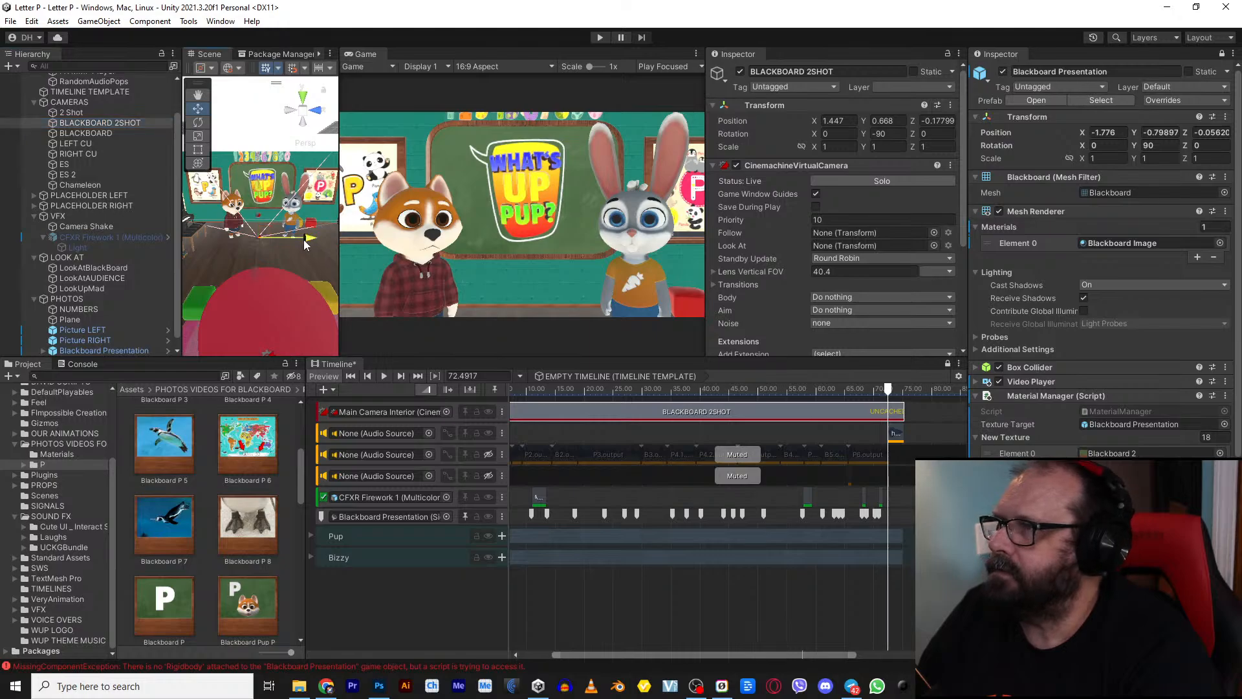
{"action": "left_click_drag", "start_coordinate": [306, 243], "coordinate": [309, 245]}
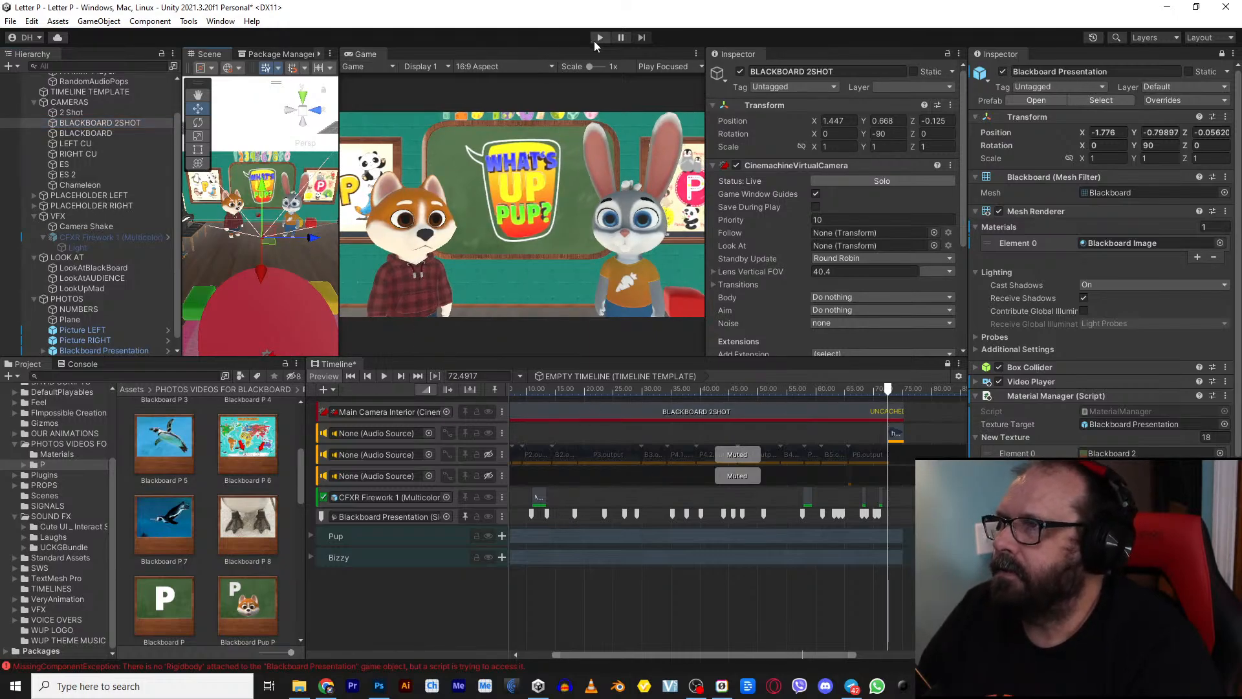
{"action": "left_click", "coordinate": [599, 38]}
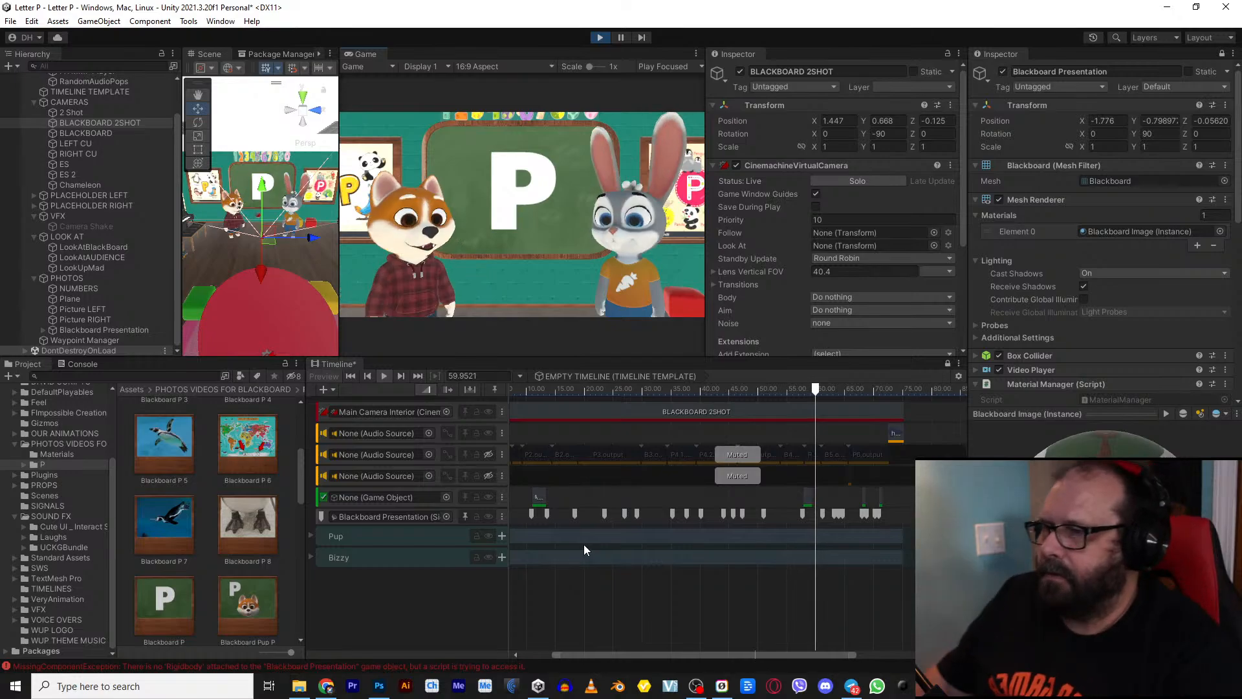
{"action": "key", "text": "ctrl+p"}
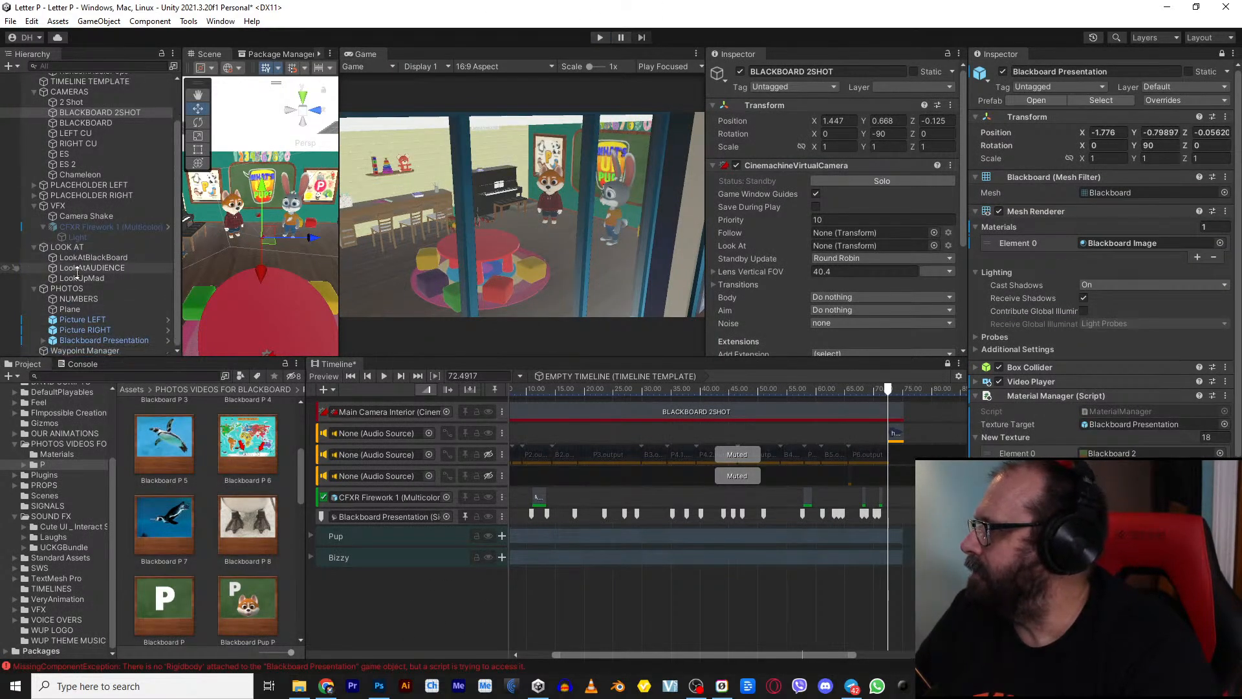
Step: Set the Clear Behavior of the CFXR Firework 1 (Multicolor) effect to None
{"action": "left_click", "coordinate": [84, 227]}
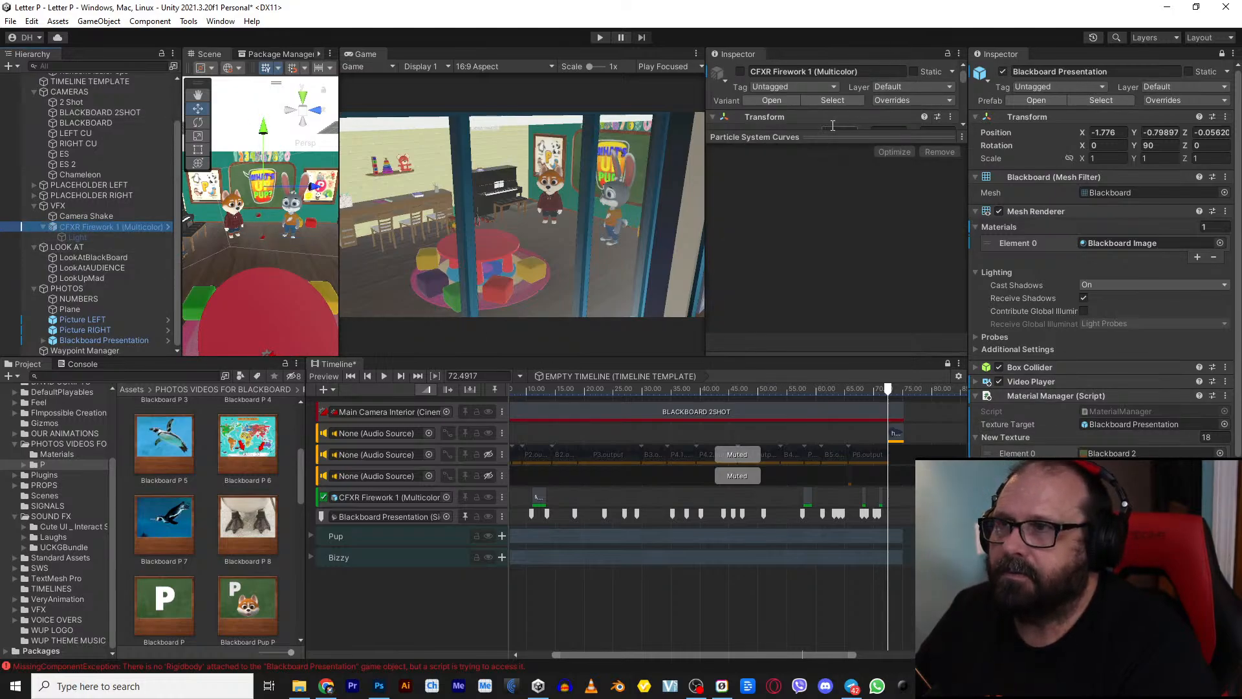
{"action": "scroll", "coordinate": [808, 252], "scroll_direction": "down", "scroll_amount": 10}
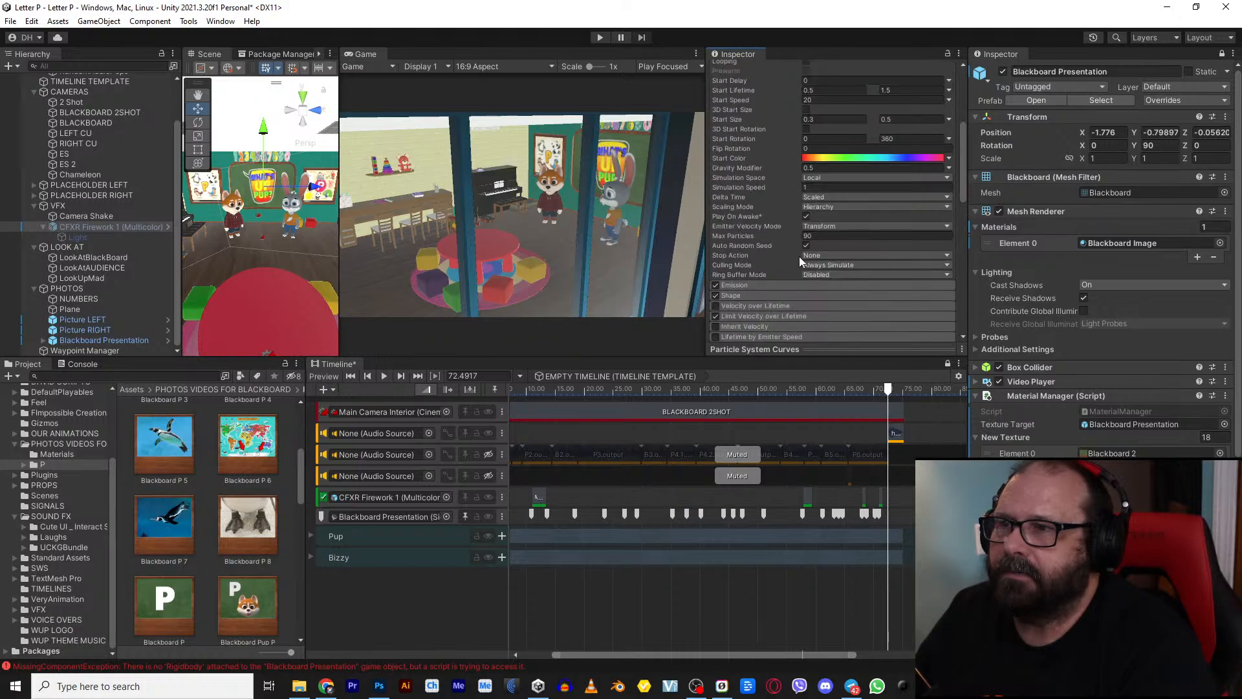
{"action": "scroll", "coordinate": [795, 273], "scroll_direction": "down", "scroll_amount": 5}
{"action": "left_click", "coordinate": [857, 167]}
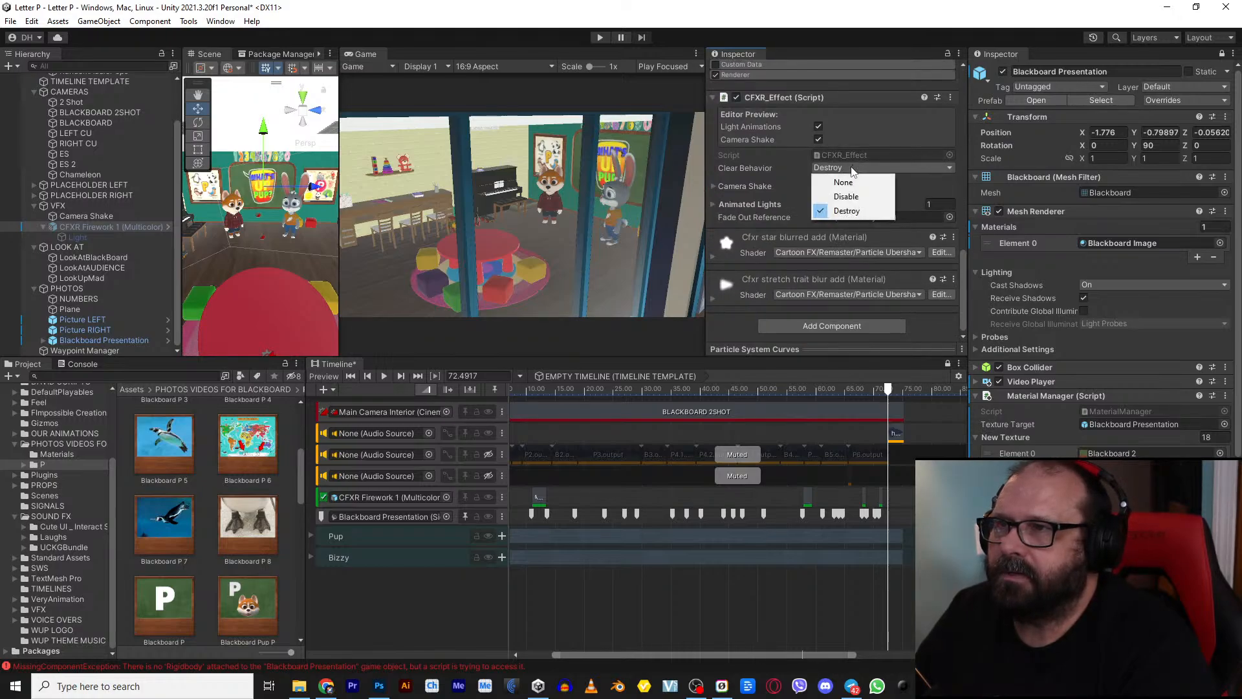
{"action": "left_click", "coordinate": [847, 184]}
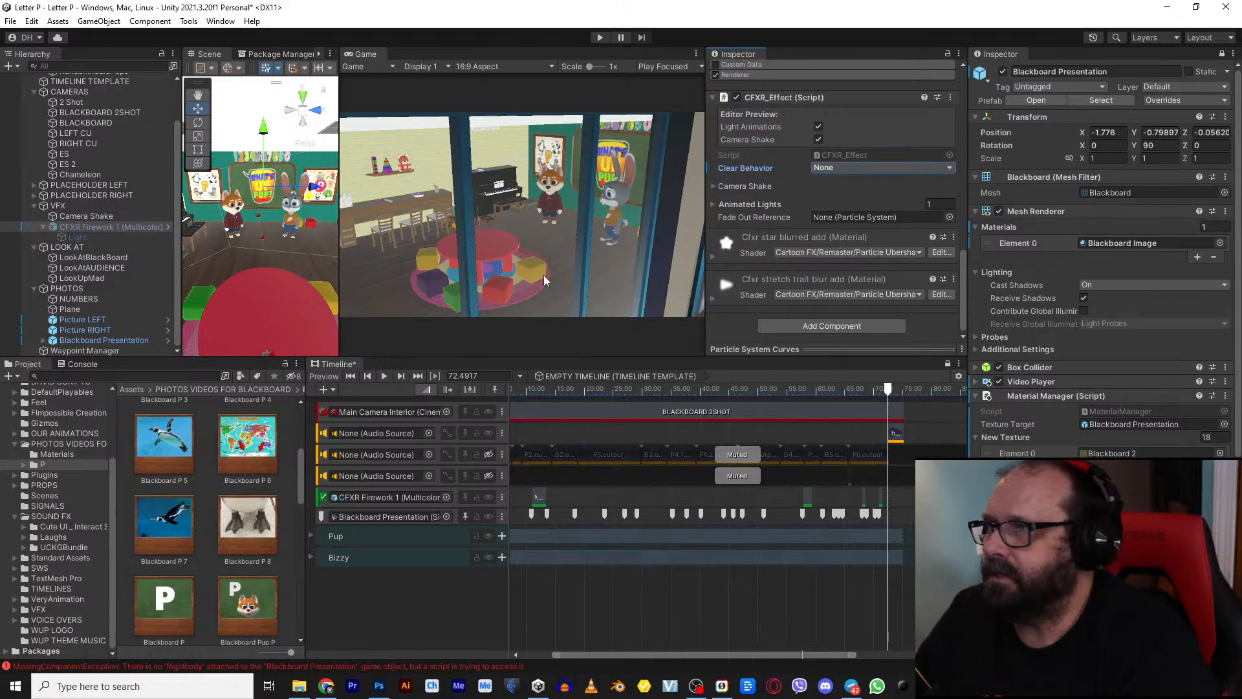
Step: Play the scene from about 54 s to check the firework bursts with the blackboard images
{"action": "left_click", "coordinate": [598, 38]}
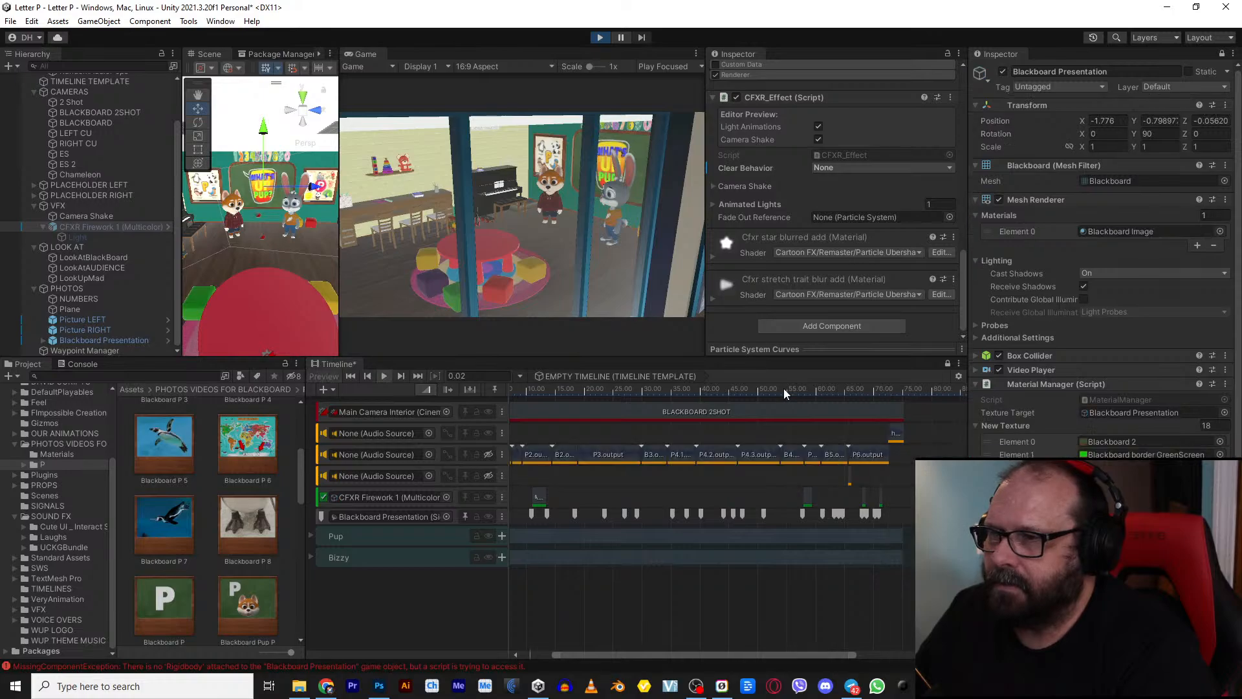
{"action": "left_click", "coordinate": [782, 389]}
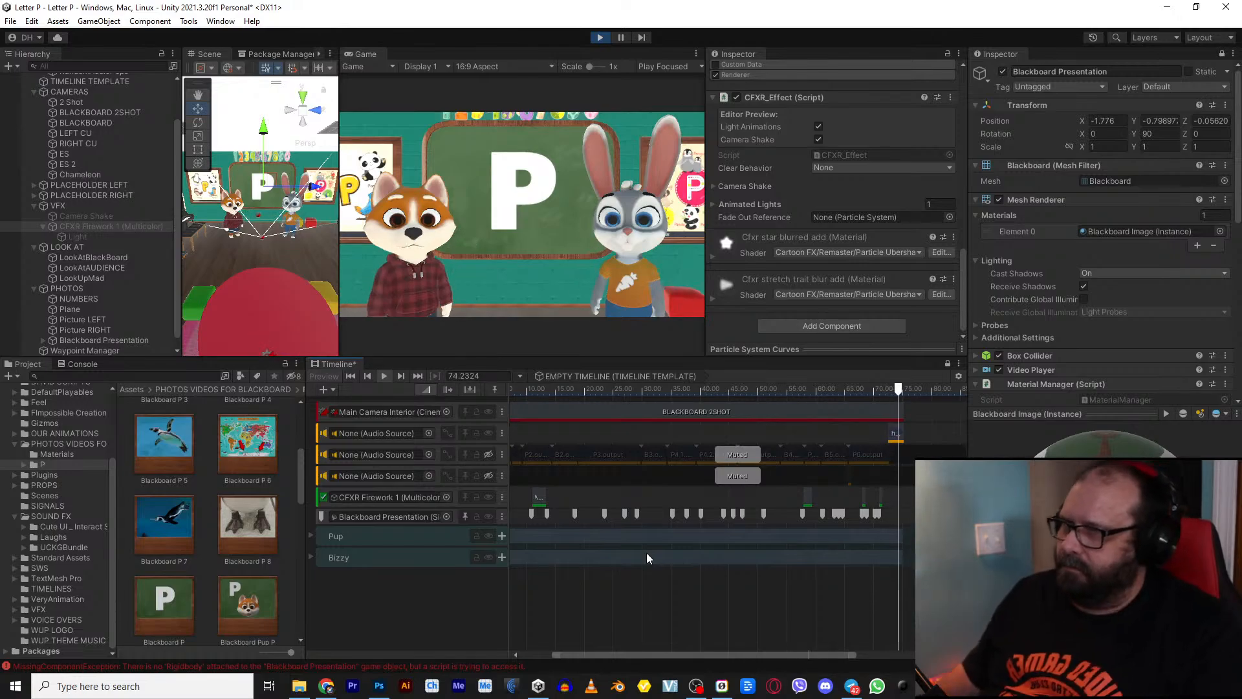
{"action": "left_click", "coordinate": [600, 37]}
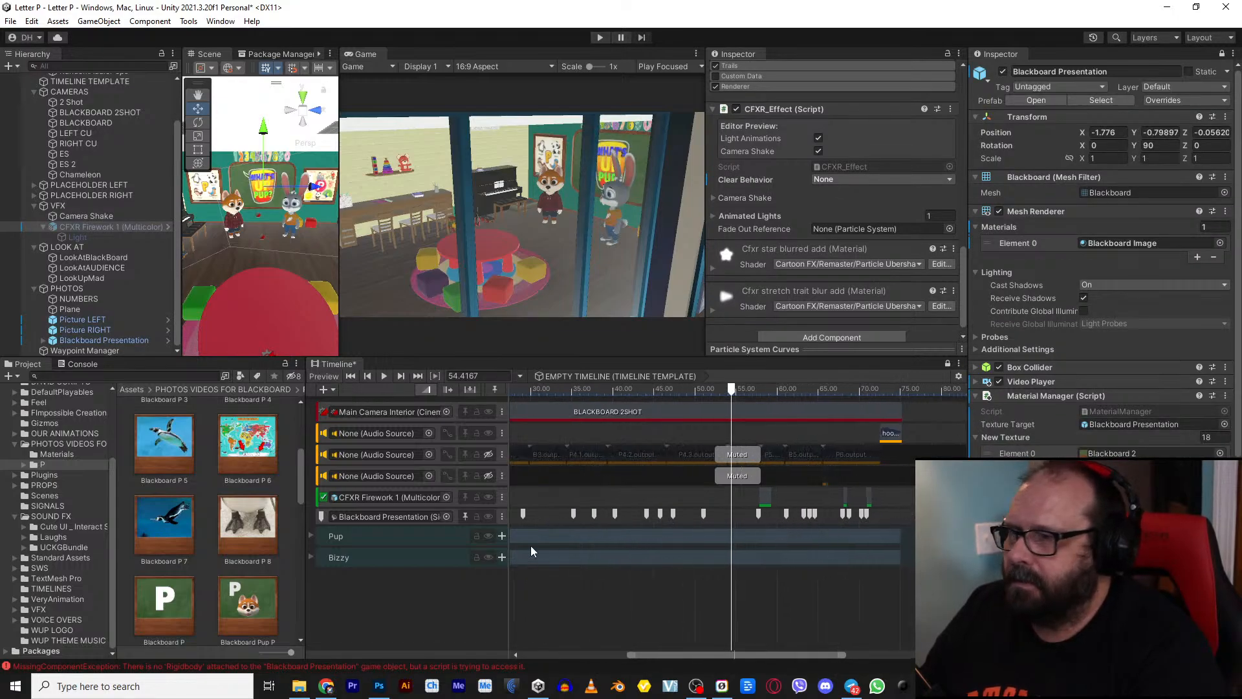
Step: Expand the Bizzy track group and unmute the voice-over track to work on the section around 65 to 75 s
{"action": "left_click", "coordinate": [310, 557]}
{"action": "scroll", "coordinate": [885, 608], "scroll_direction": "up", "scroll_amount": 5}
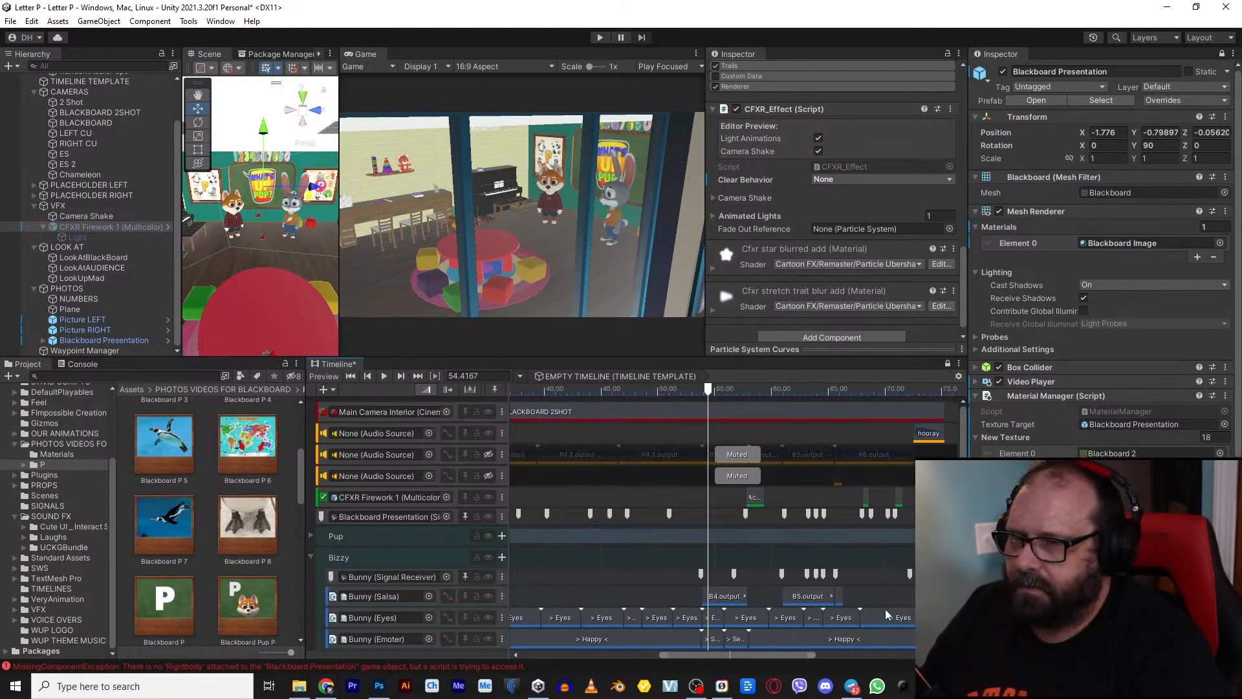
{"action": "middle_click_drag", "start_coordinate": [884, 578], "coordinate": [639, 584]}
{"action": "left_click", "coordinate": [488, 455]}
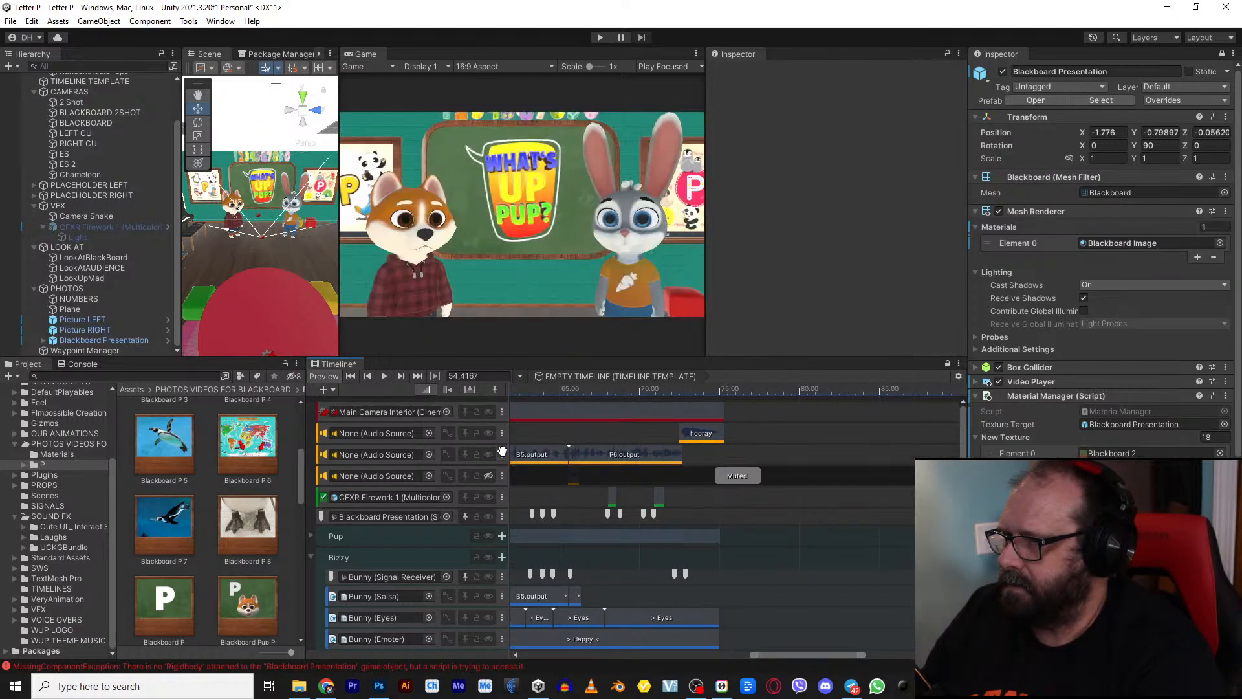
Step: Preview the voice-over around 68 to 70 s and delete the What signal marker at 72.17 s on the Bunny signal track
{"action": "key", "text": "space"}
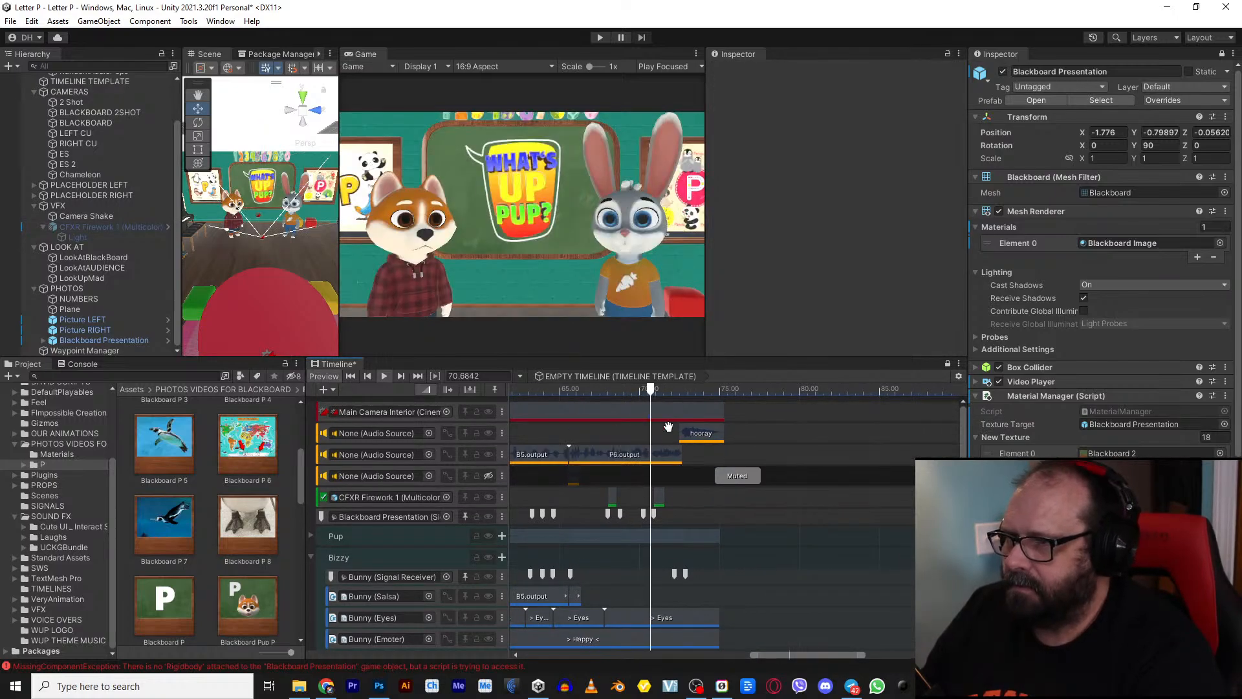
{"action": "key", "text": "space"}
{"action": "left_click", "coordinate": [623, 390]}
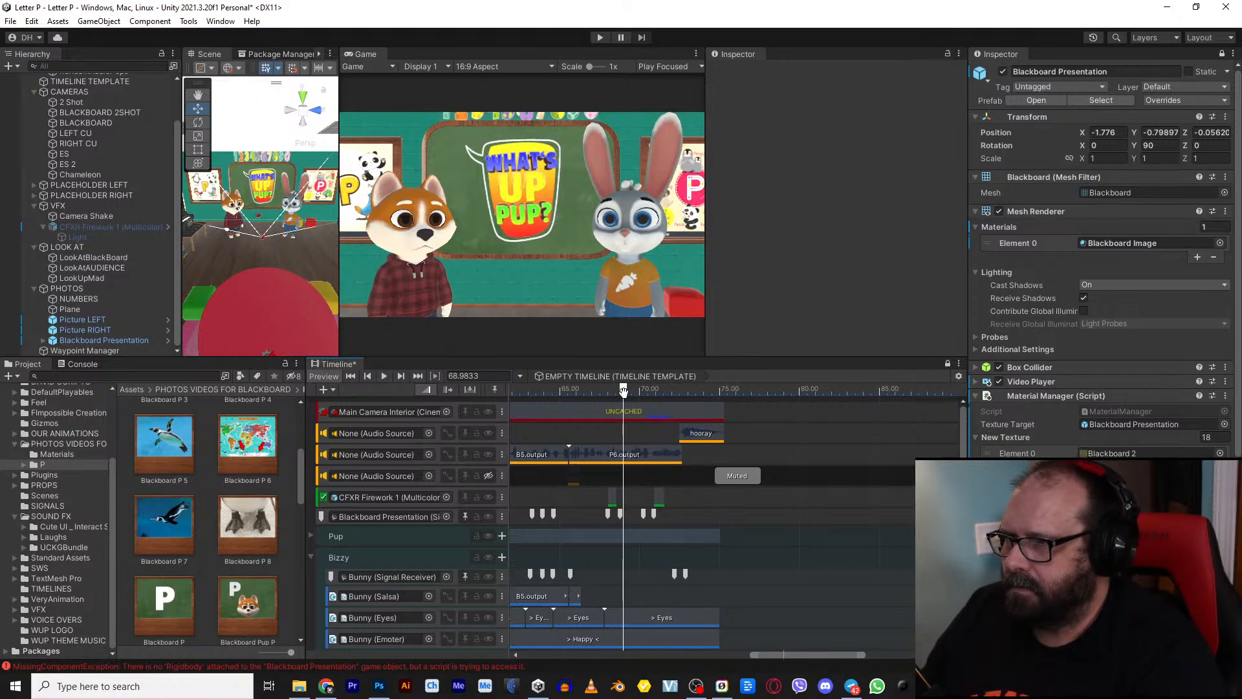
{"action": "key", "text": "space"}
{"action": "key", "text": "space"}
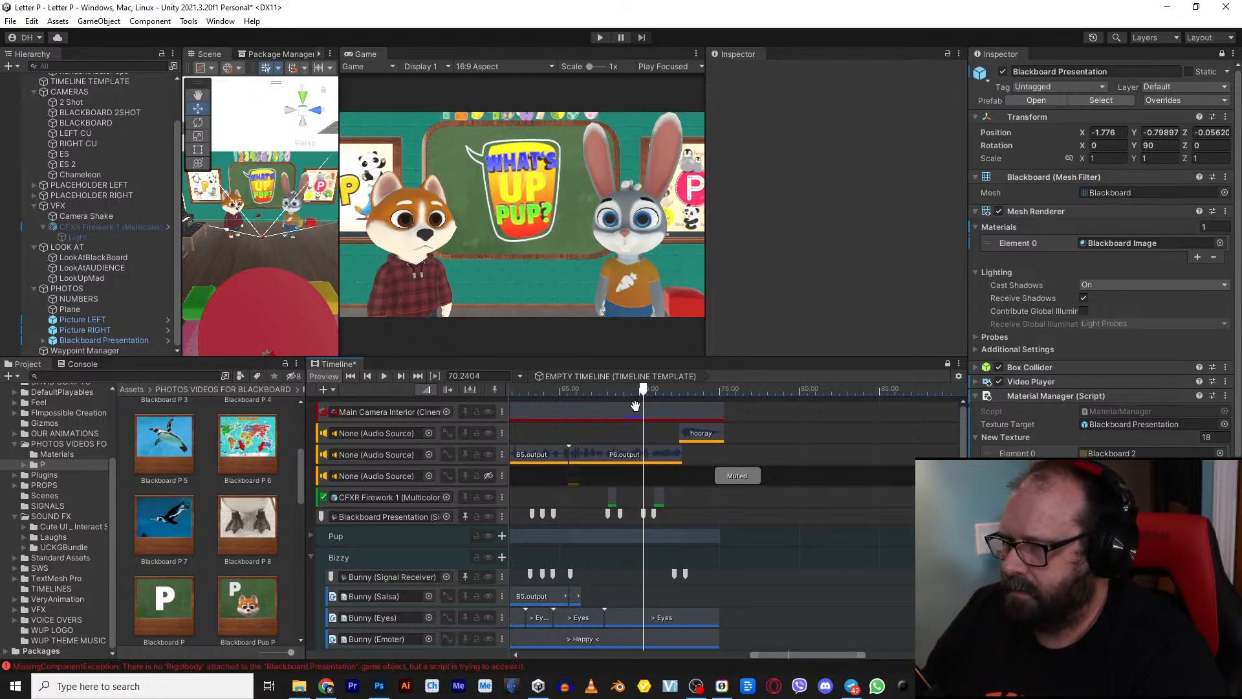
{"action": "left_click", "coordinate": [609, 390]}
{"action": "key", "text": "space"}
{"action": "key", "text": "space"}
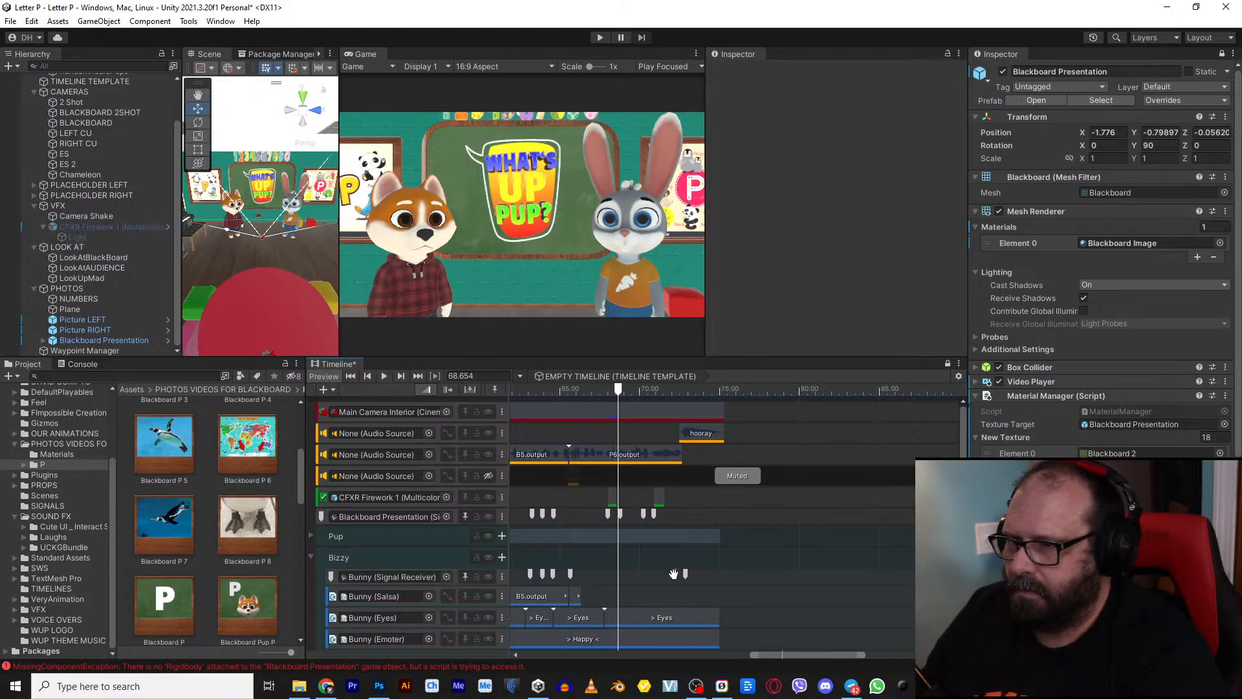
{"action": "left_click", "coordinate": [674, 574]}
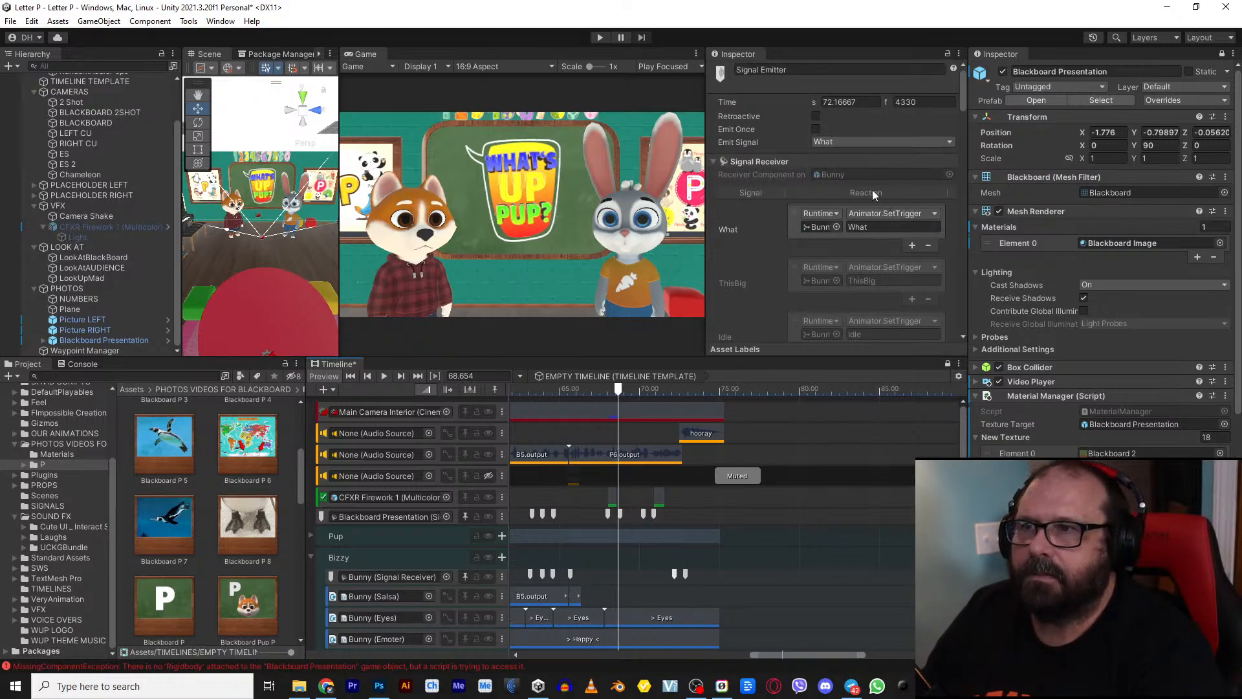
{"action": "key", "text": "Delete"}
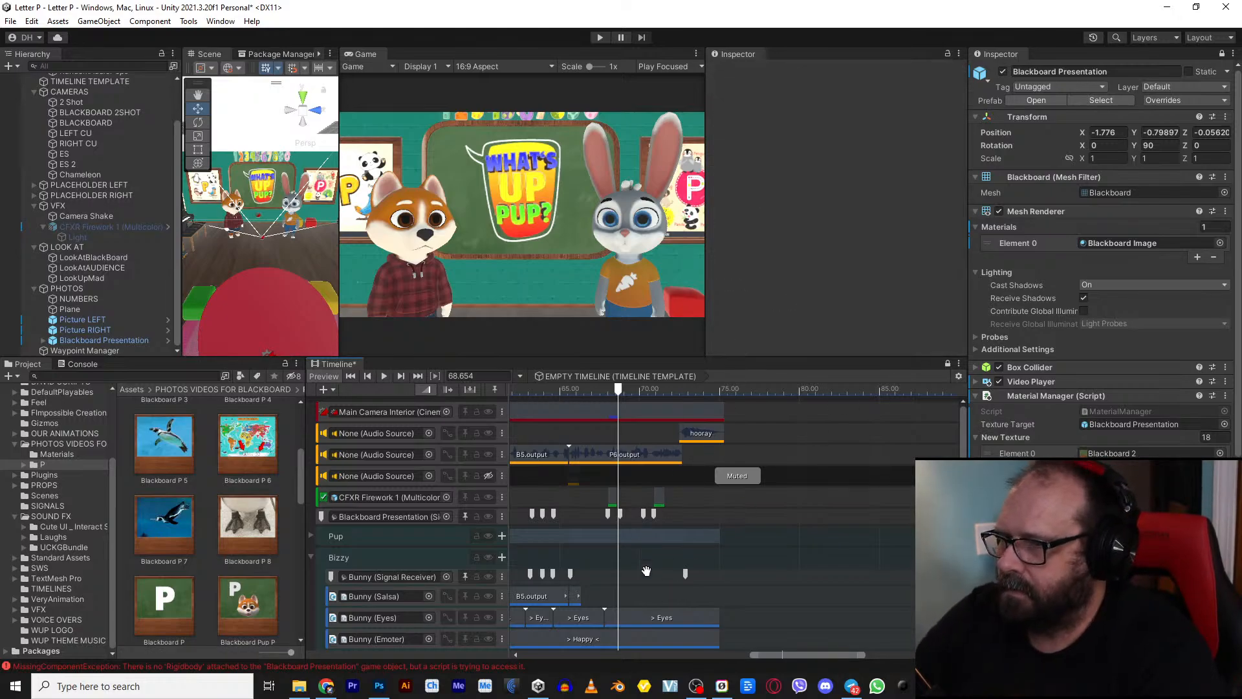
Step: Mute the voice-over audio track and play the whole scene from the start to about 75 s to review it
{"action": "left_click", "coordinate": [310, 557]}
{"action": "scroll", "coordinate": [602, 565], "scroll_direction": "down", "scroll_amount": 6}
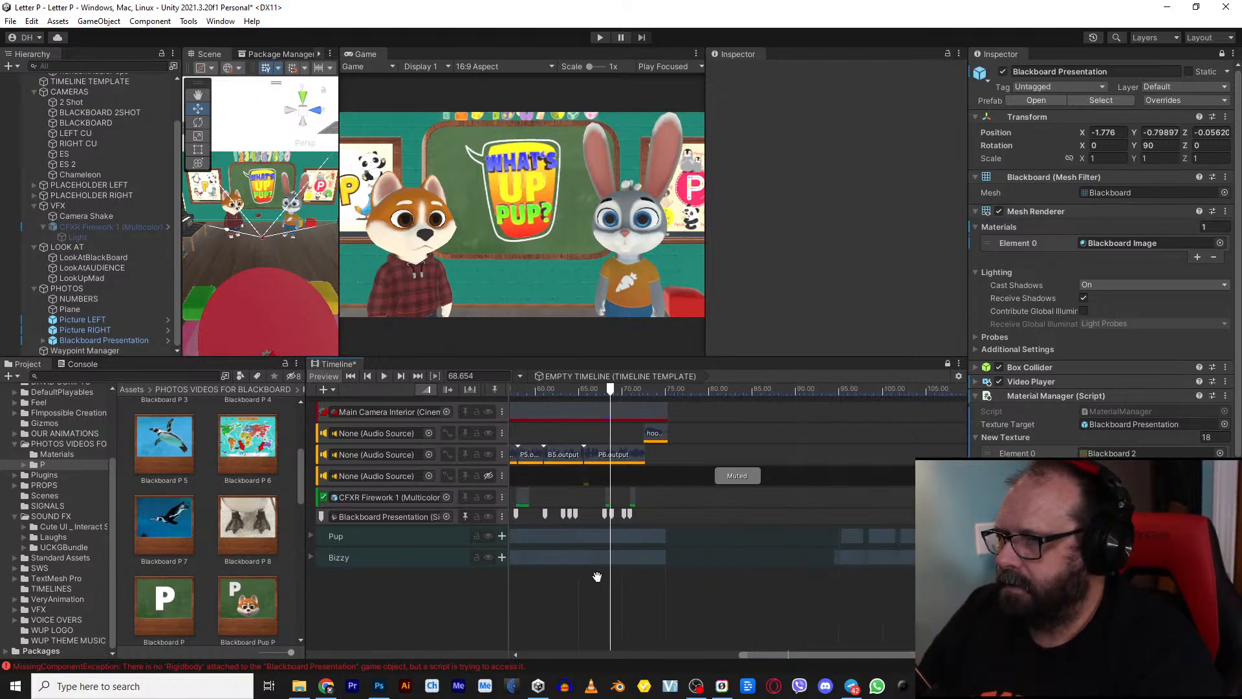
{"action": "middle_click_drag", "start_coordinate": [759, 616], "coordinate": [856, 616]}
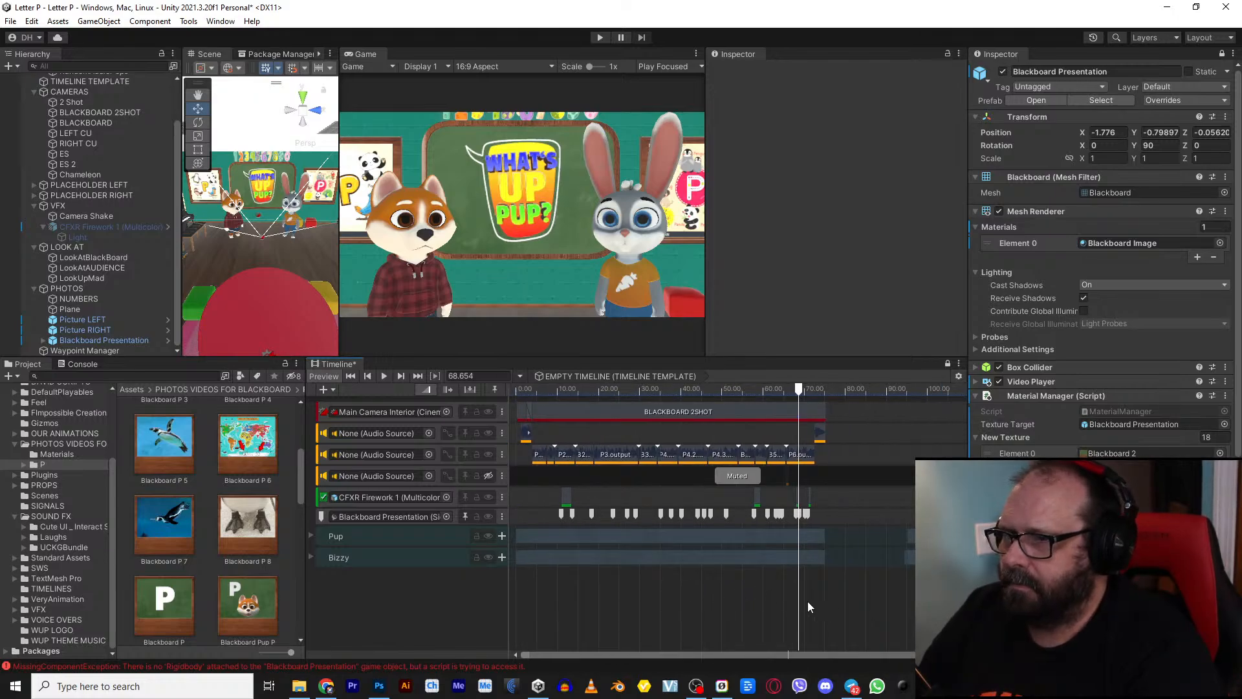
{"action": "left_click", "coordinate": [520, 390]}
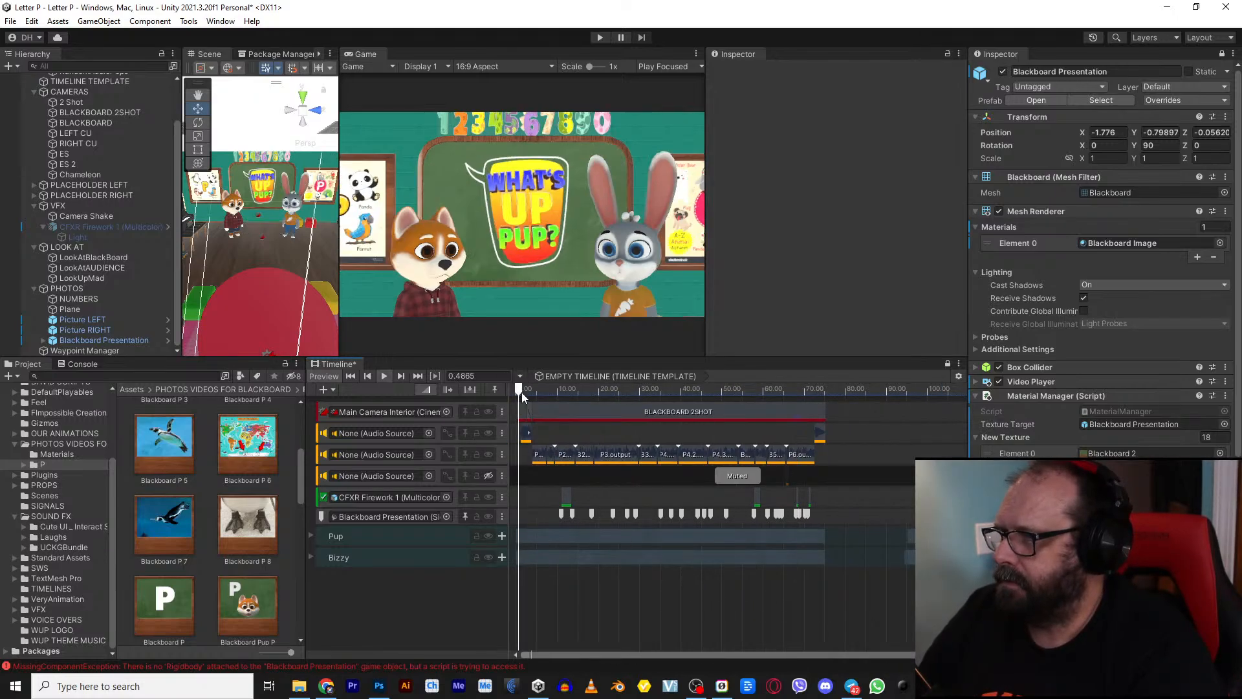
{"action": "left_click", "coordinate": [599, 38]}
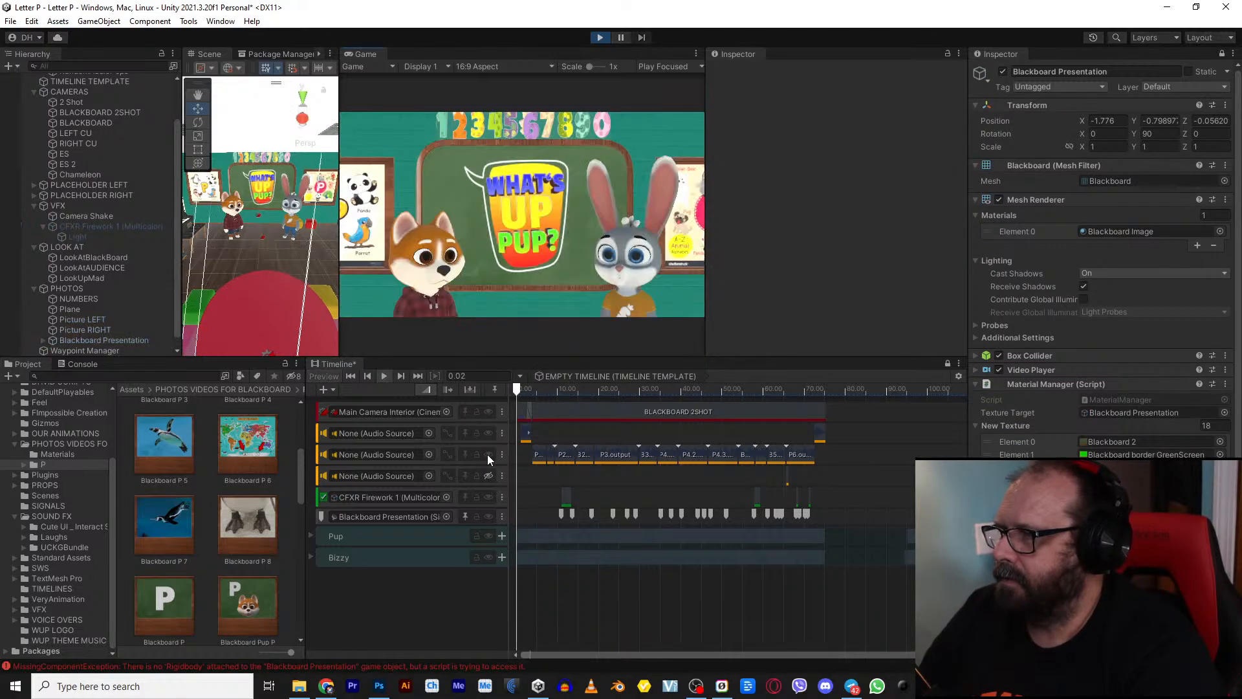
{"action": "left_click", "coordinate": [488, 454]}
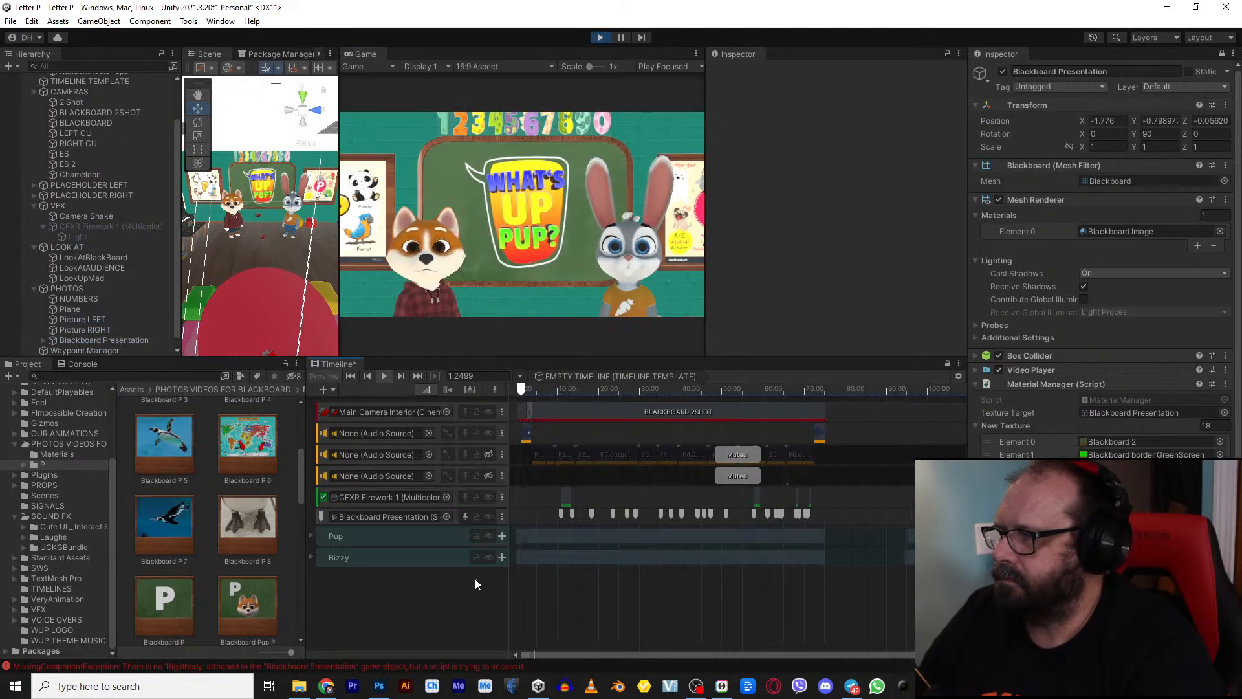
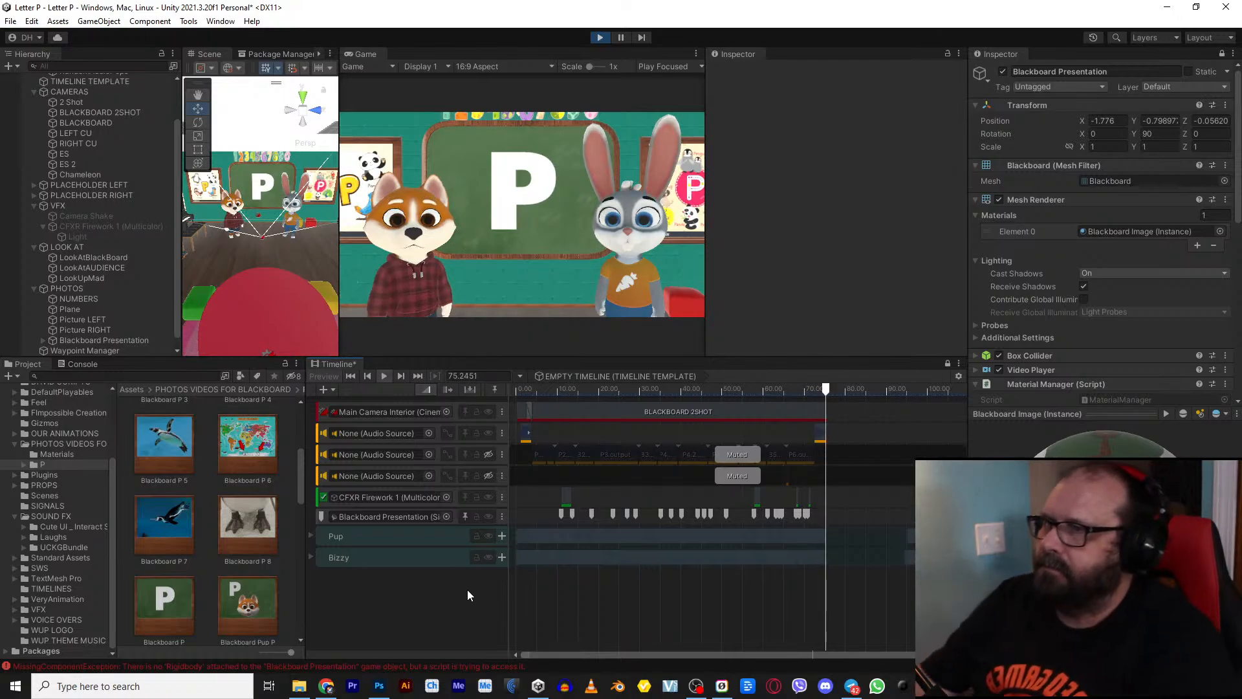
{"action": "left_click", "coordinate": [601, 38]}
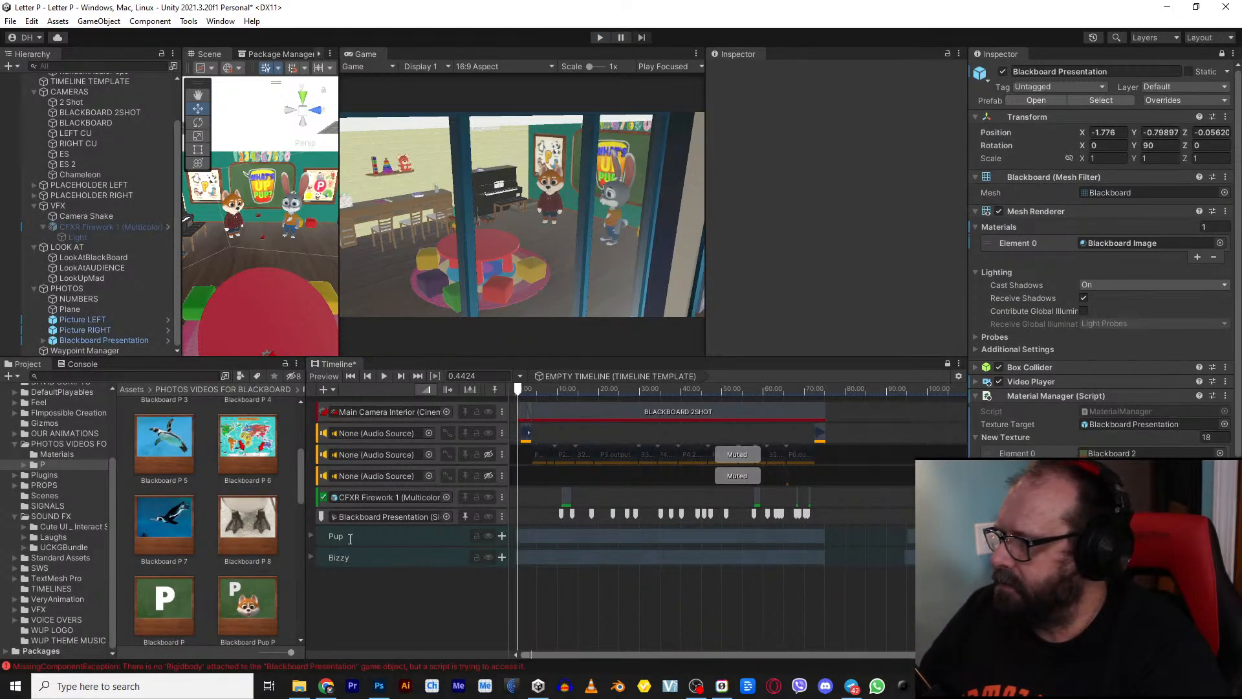
Step: Try to lengthen the last Eyes clip in the Pup group and check where the Bizzy clips end
{"action": "left_click", "coordinate": [311, 536]}
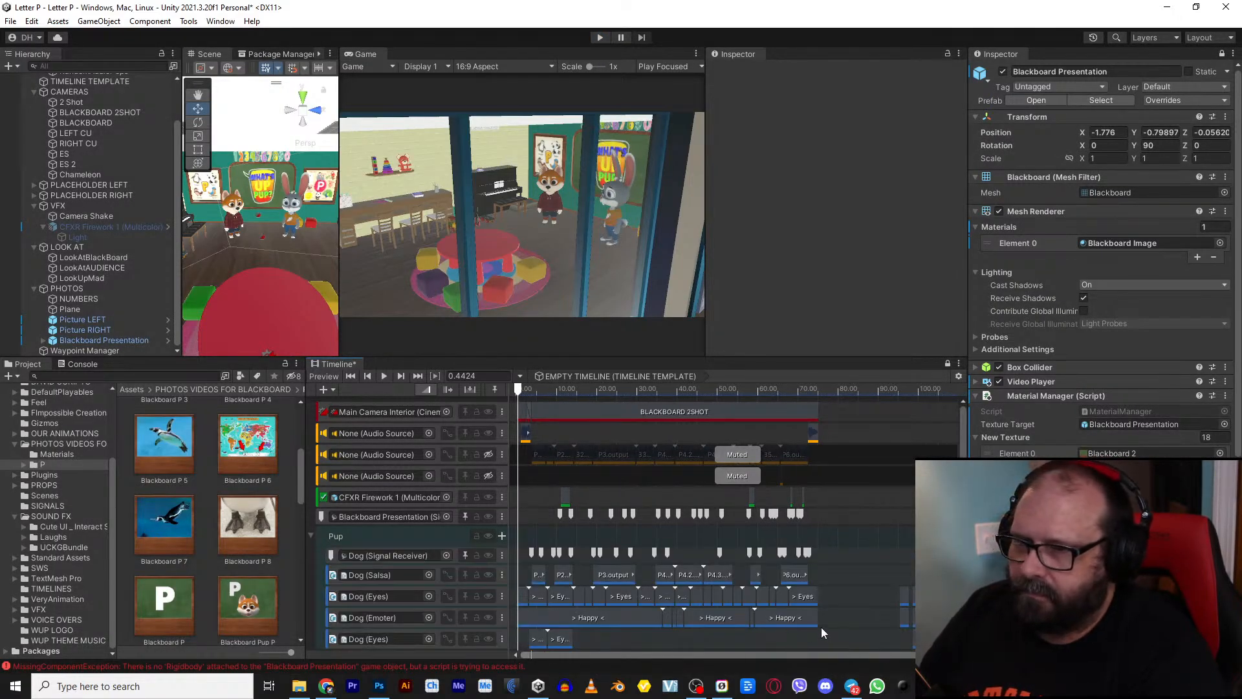
{"action": "left_click_drag", "start_coordinate": [823, 630], "coordinate": [820, 627]}
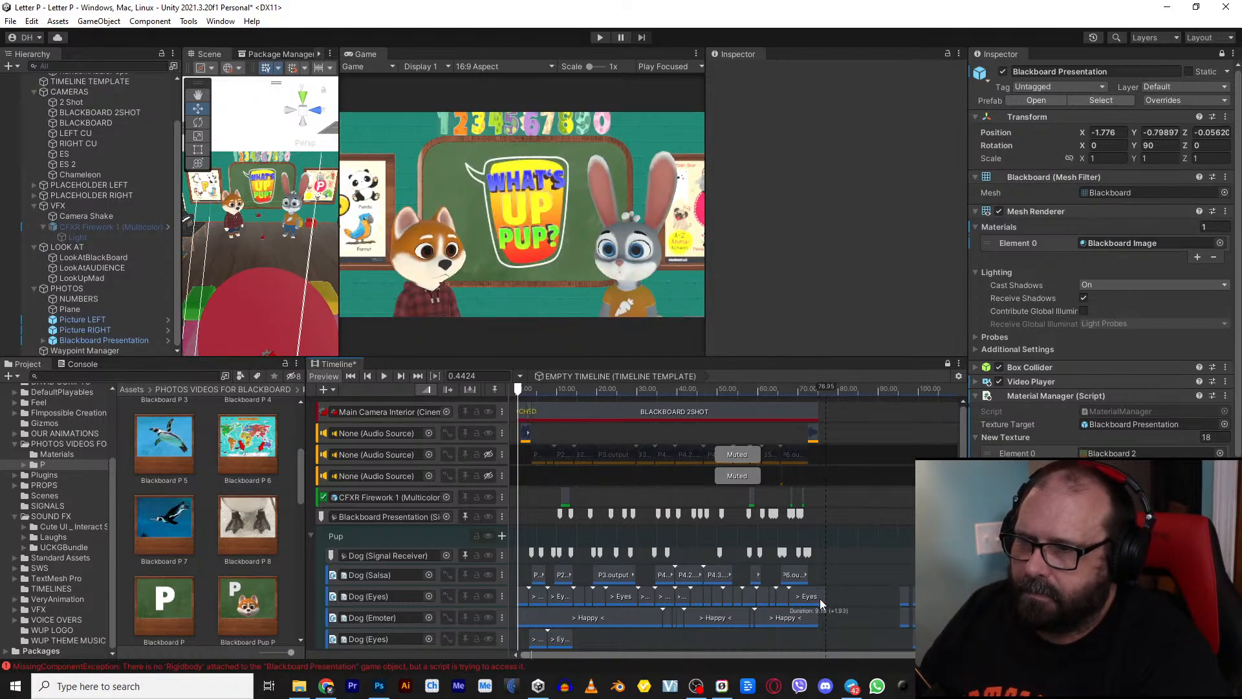
{"action": "left_click", "coordinate": [310, 537]}
{"action": "left_click", "coordinate": [311, 557]}
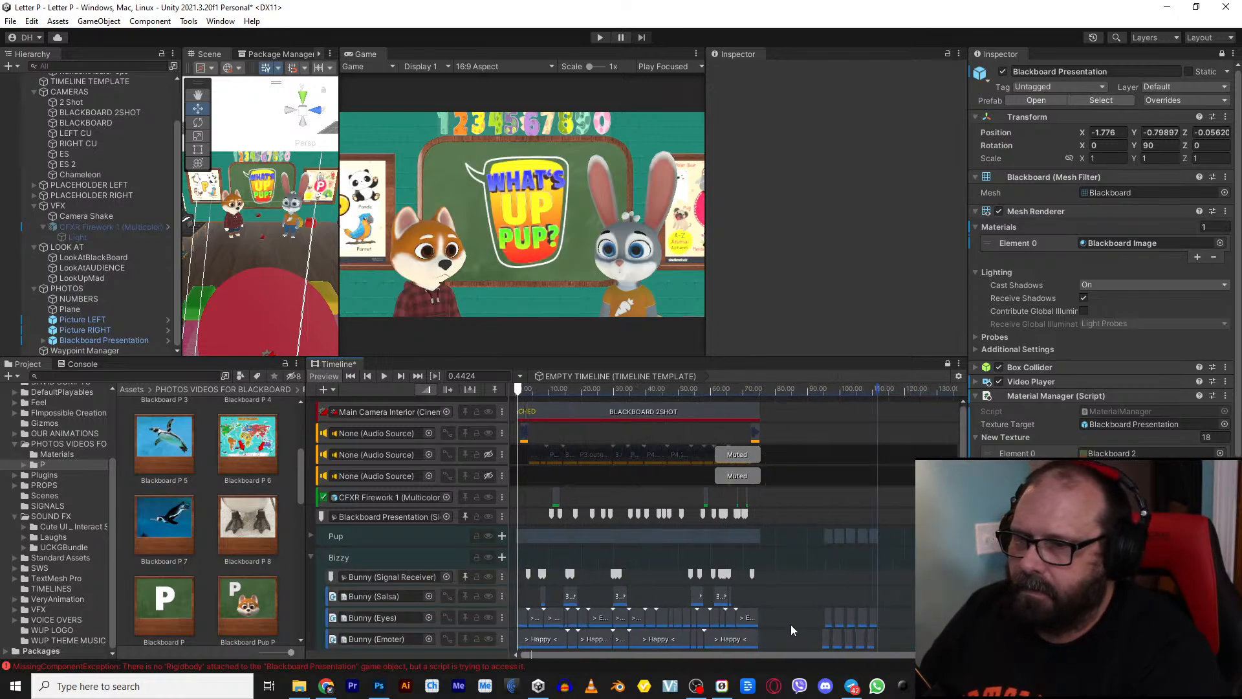
{"action": "left_click_drag", "start_coordinate": [765, 619], "coordinate": [765, 639]}
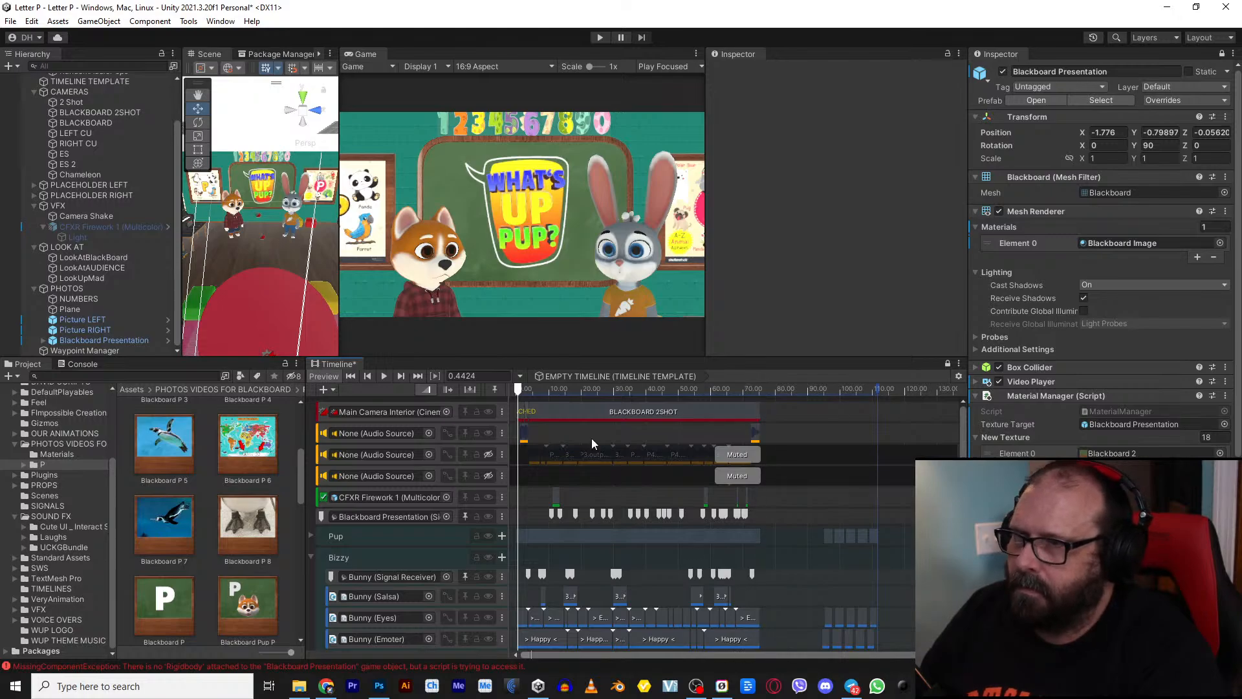
Step: Save the Letter P scene with its timeline changes
{"action": "scroll", "coordinate": [592, 438], "scroll_direction": "down", "scroll_amount": 4}
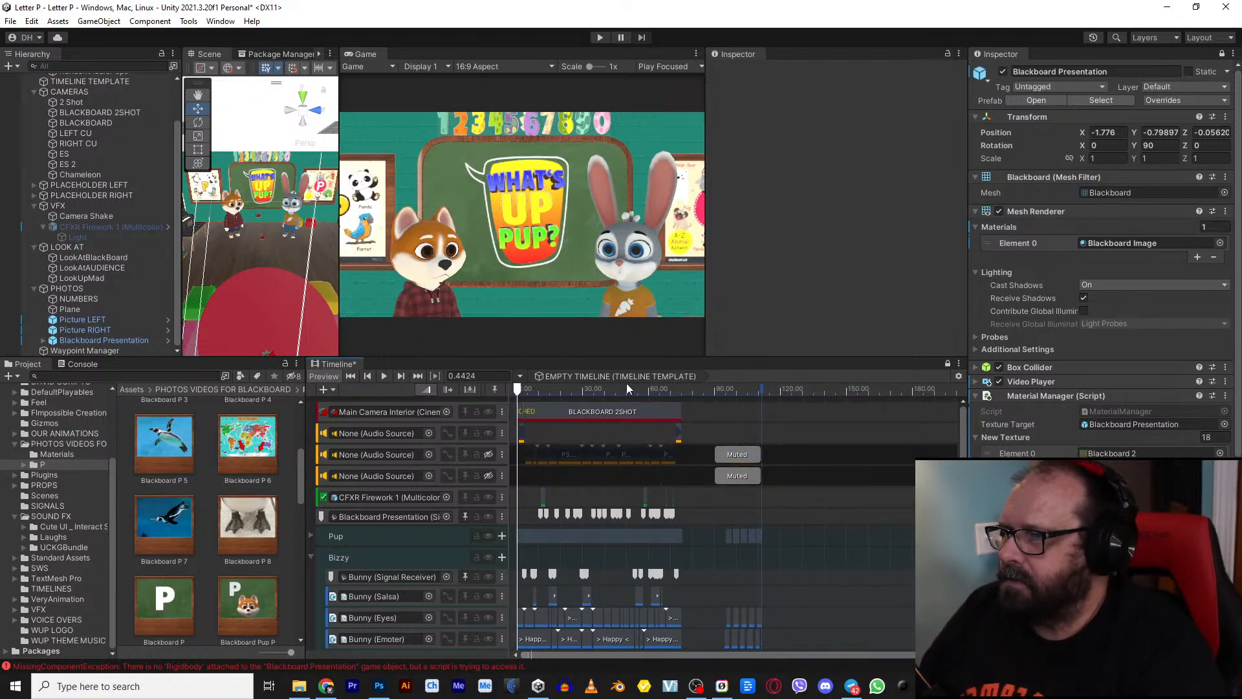
{"action": "left_click", "coordinate": [10, 21]}
{"action": "left_click", "coordinate": [40, 84]}
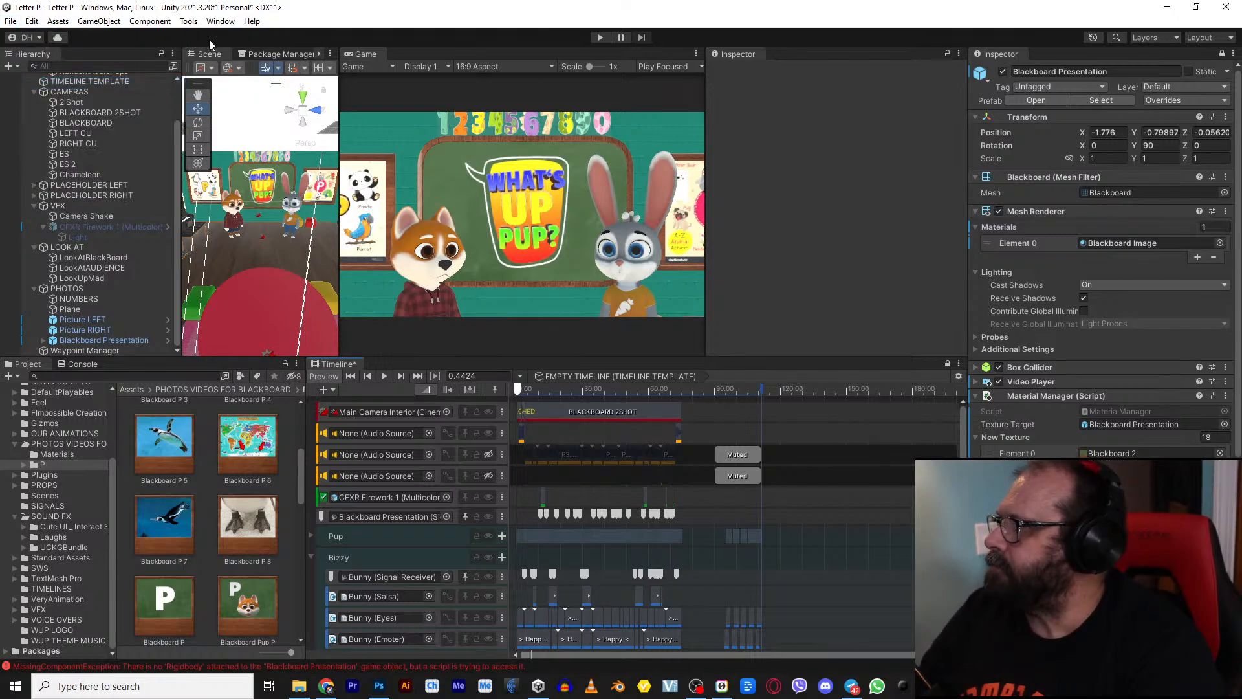
Step: Open the Recorder window and set its Recording Mode to Time Interval (sec)
{"action": "left_click", "coordinate": [224, 24]}
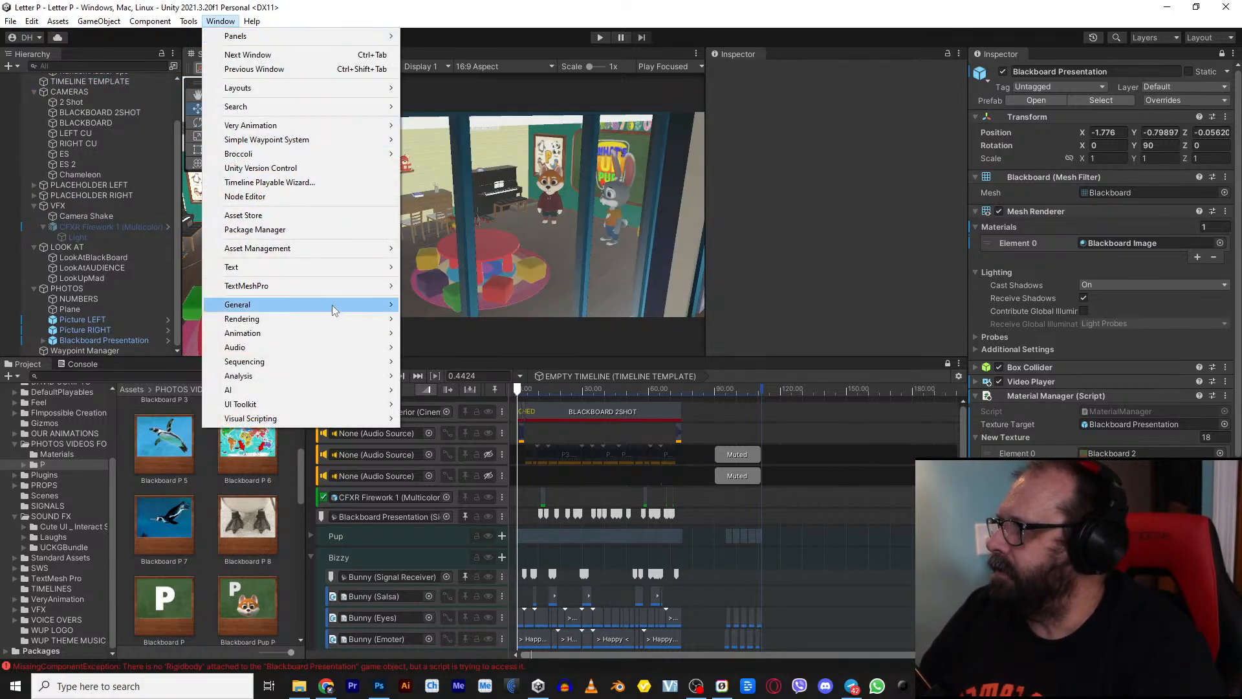
{"action": "mouse_move", "coordinate": [332, 305]}
{"action": "mouse_move", "coordinate": [497, 452]}
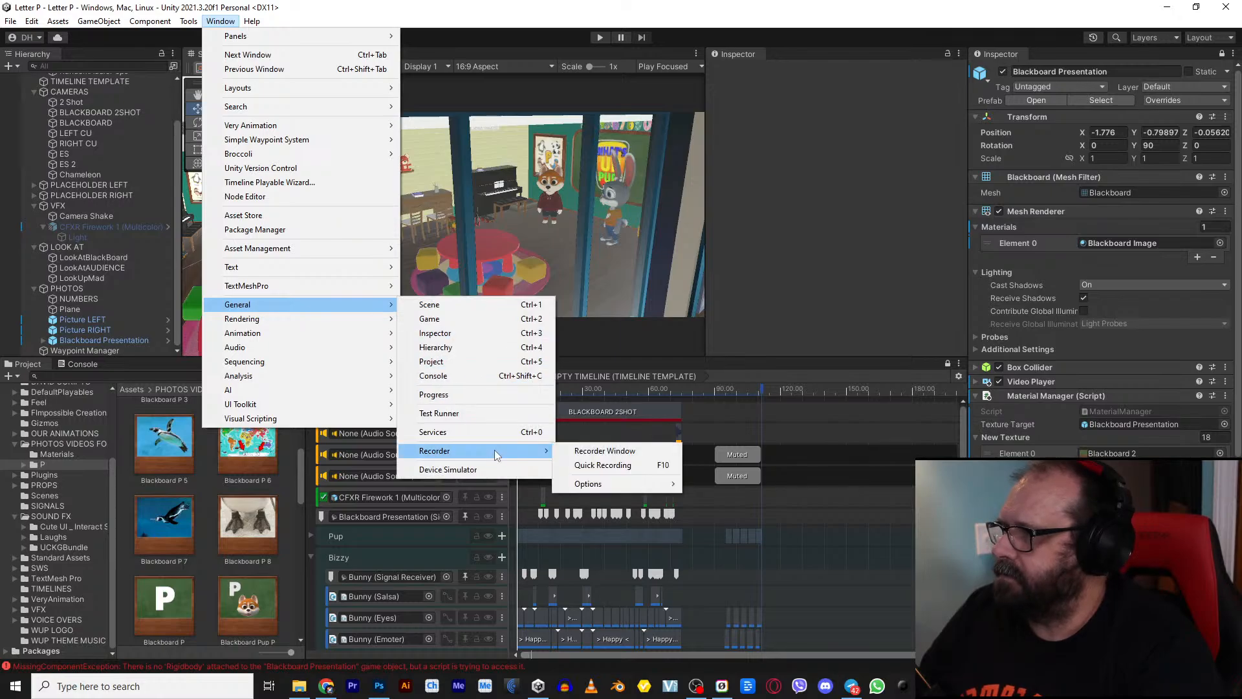
{"action": "left_click", "coordinate": [601, 449]}
{"action": "left_click_drag", "start_coordinate": [516, 117], "coordinate": [777, 154]}
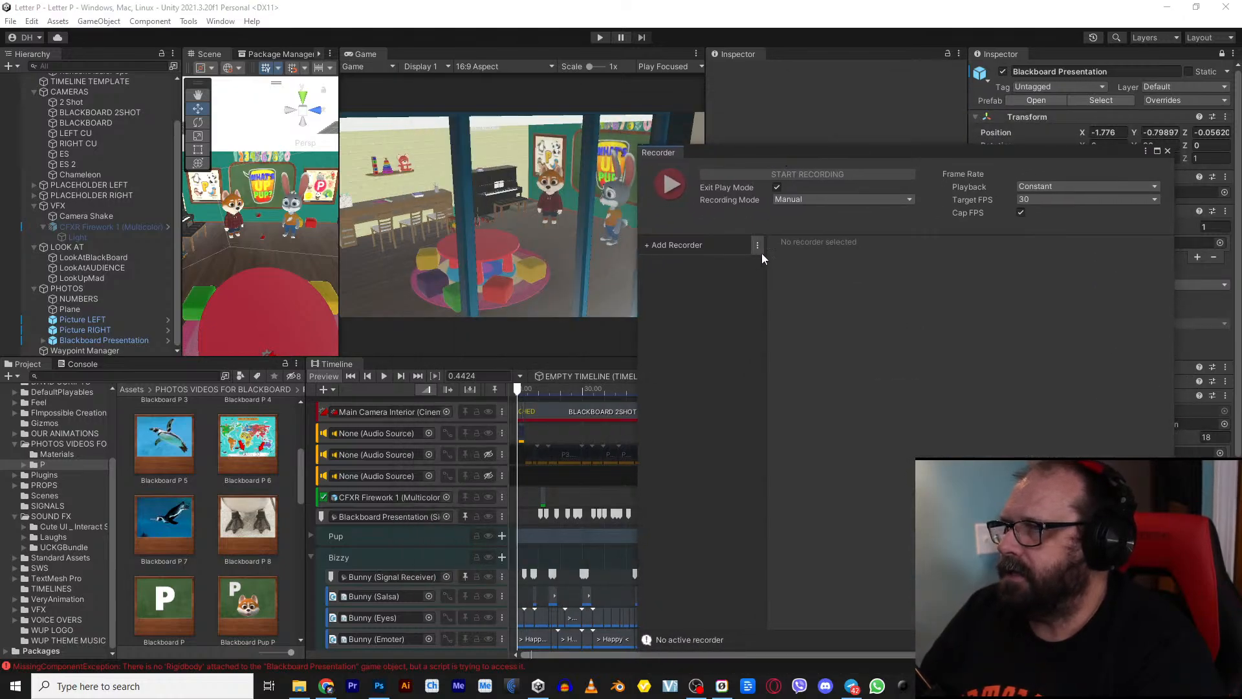
{"action": "left_click", "coordinate": [798, 198]}
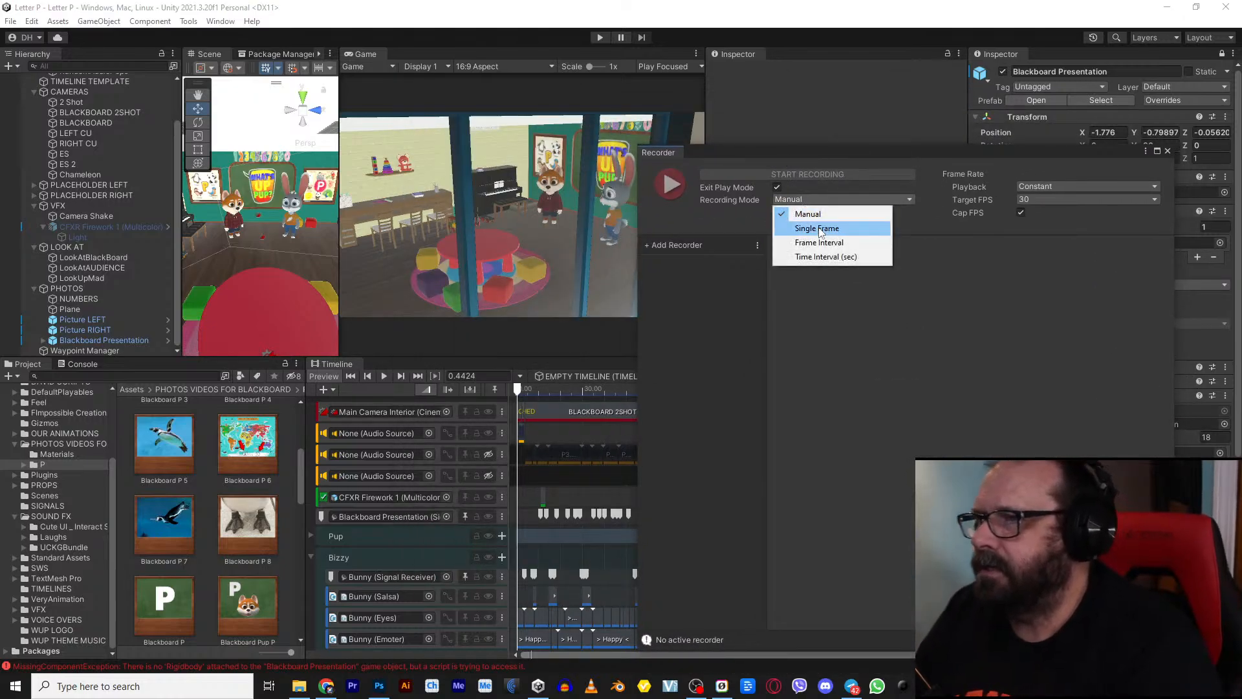
{"action": "left_click", "coordinate": [821, 256]}
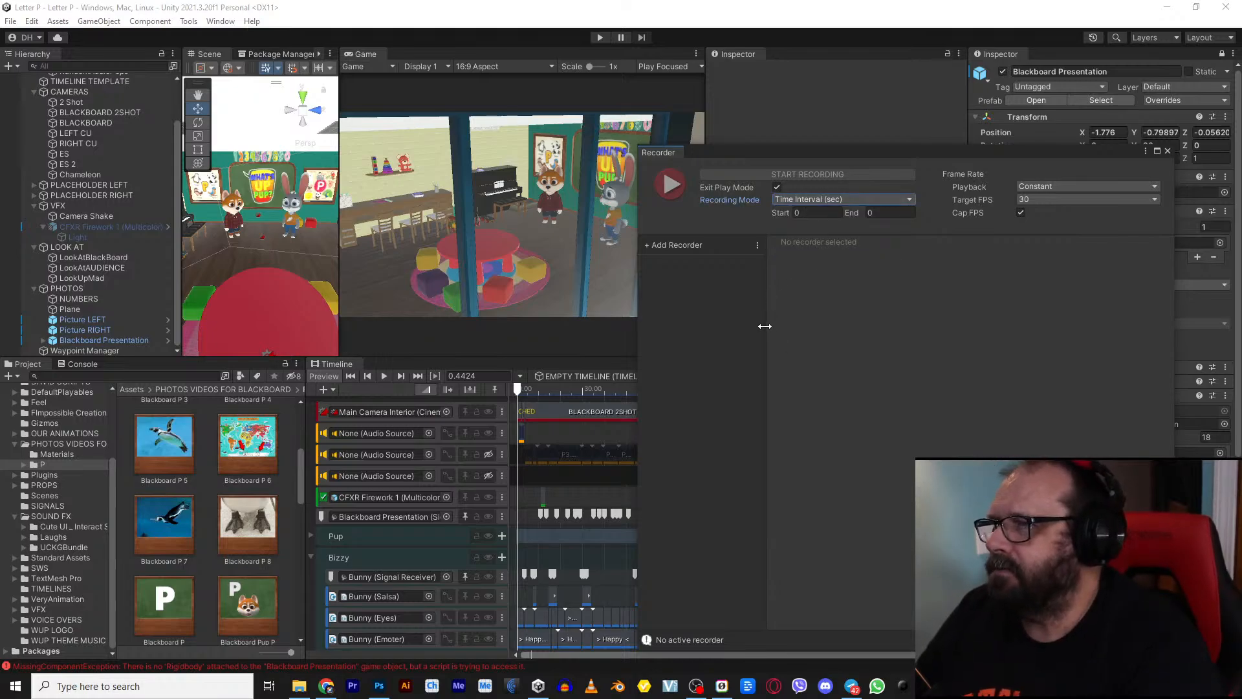
Step: Dock the Recorder beside the Game view, close the empty Inspector and widen the Scene view
{"action": "left_click_drag", "start_coordinate": [535, 388], "coordinate": [527, 390]}
{"action": "scroll", "coordinate": [547, 447], "scroll_direction": "up", "scroll_amount": 3}
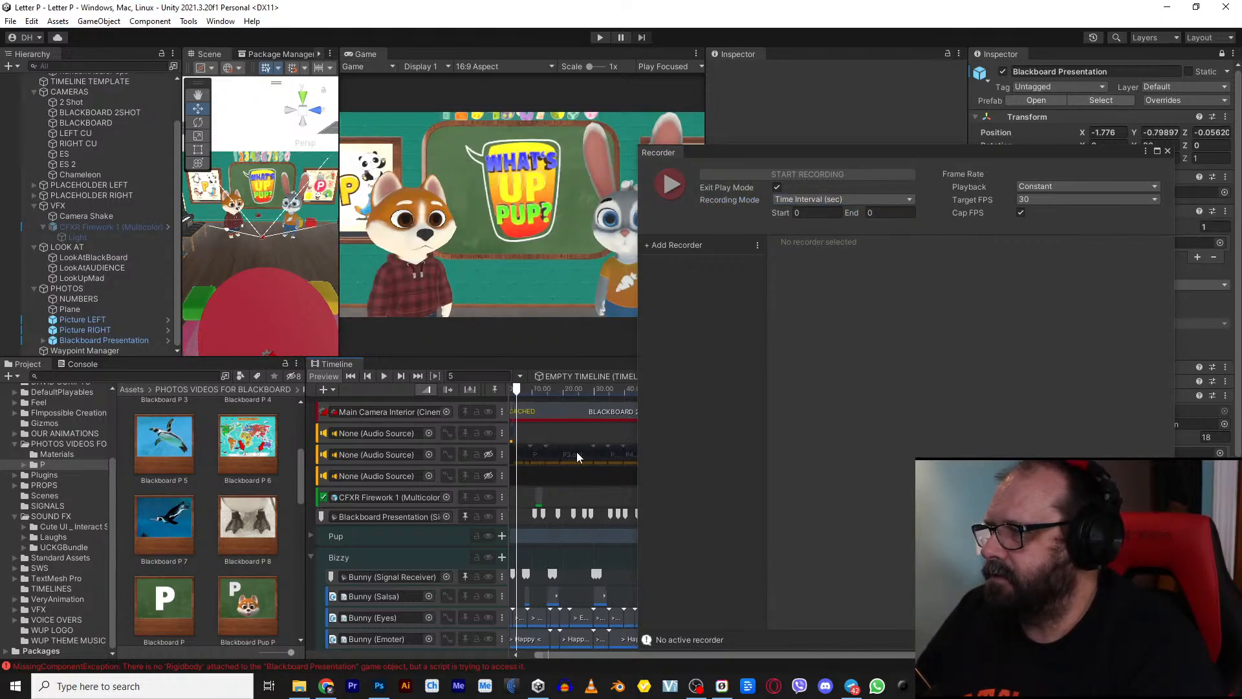
{"action": "left_click", "coordinate": [562, 388]}
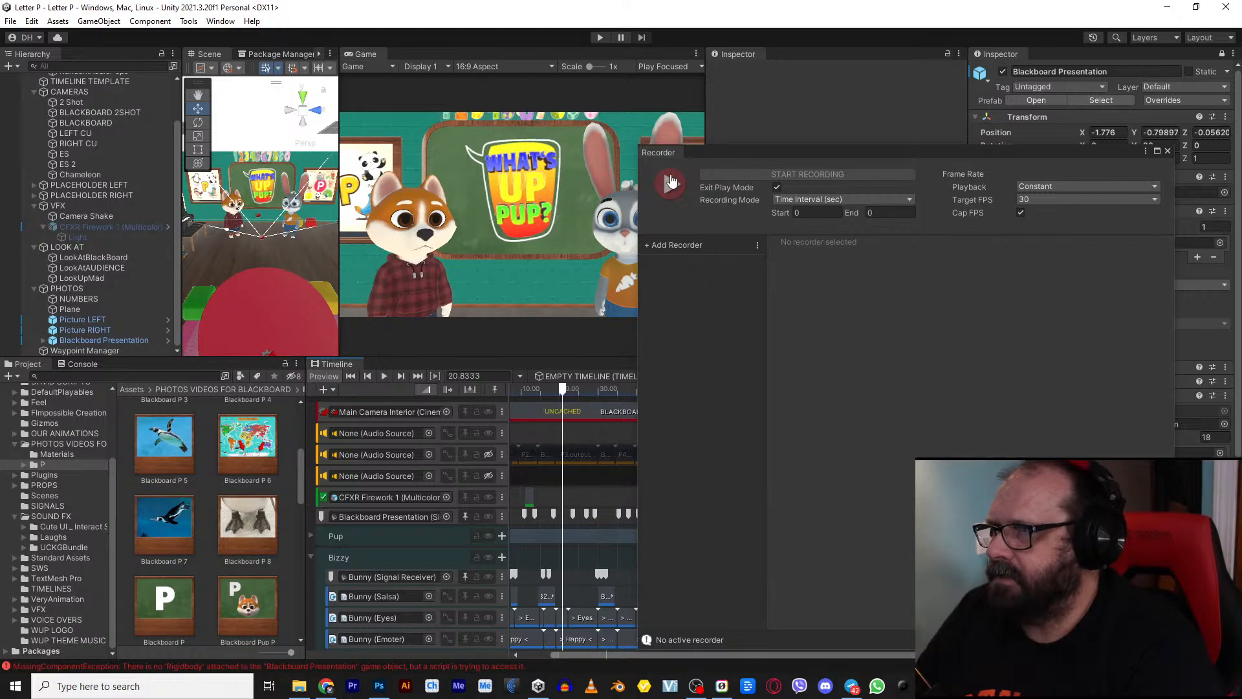
{"action": "left_click_drag", "start_coordinate": [669, 155], "coordinate": [447, 60]}
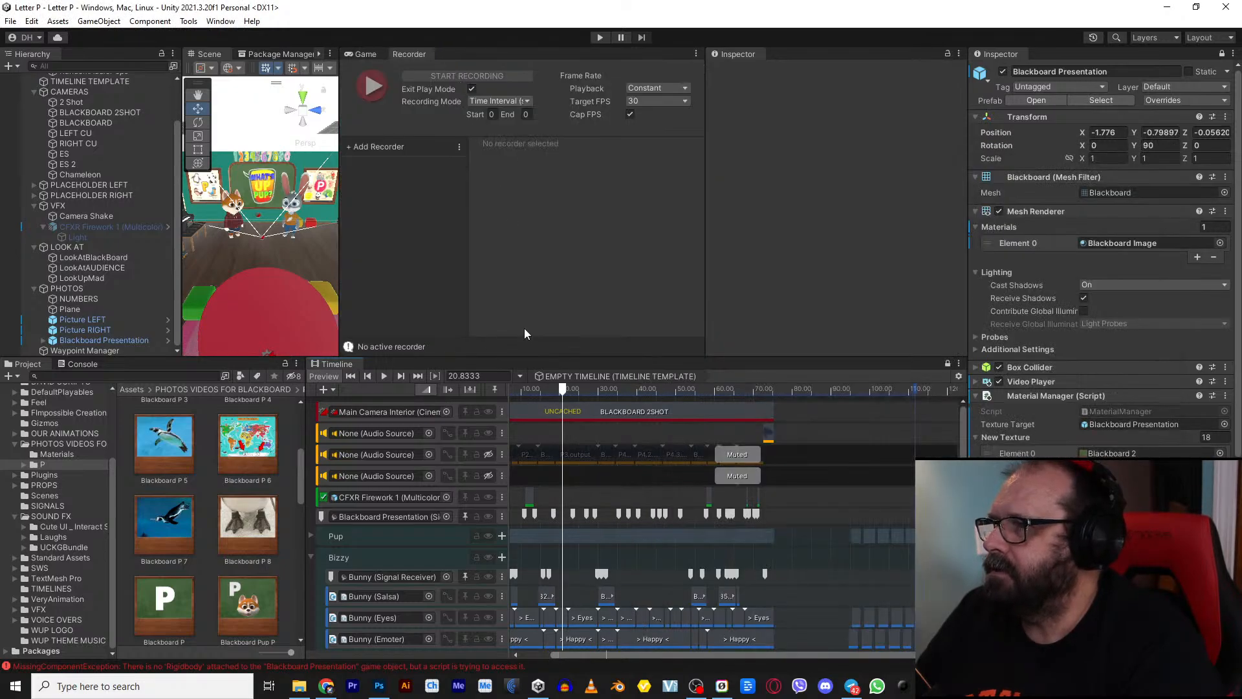
{"action": "left_click", "coordinate": [960, 53]}
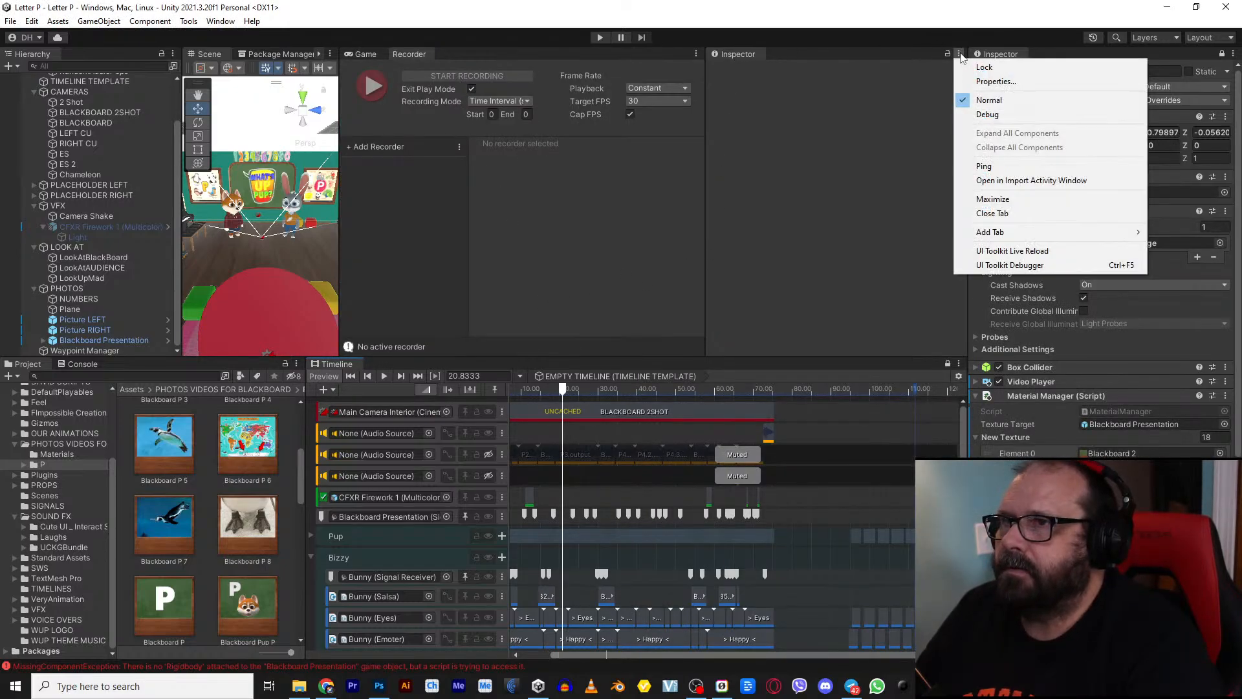
{"action": "left_click", "coordinate": [1012, 215]}
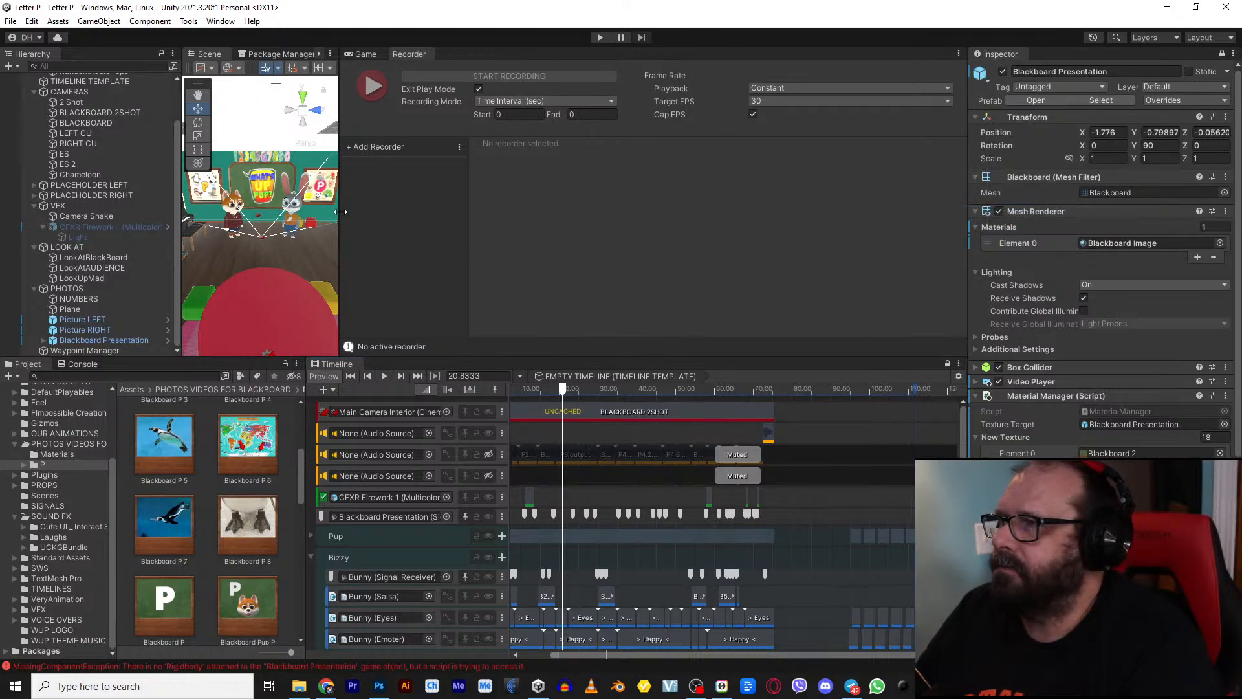
{"action": "left_click_drag", "start_coordinate": [341, 229], "coordinate": [478, 336]}
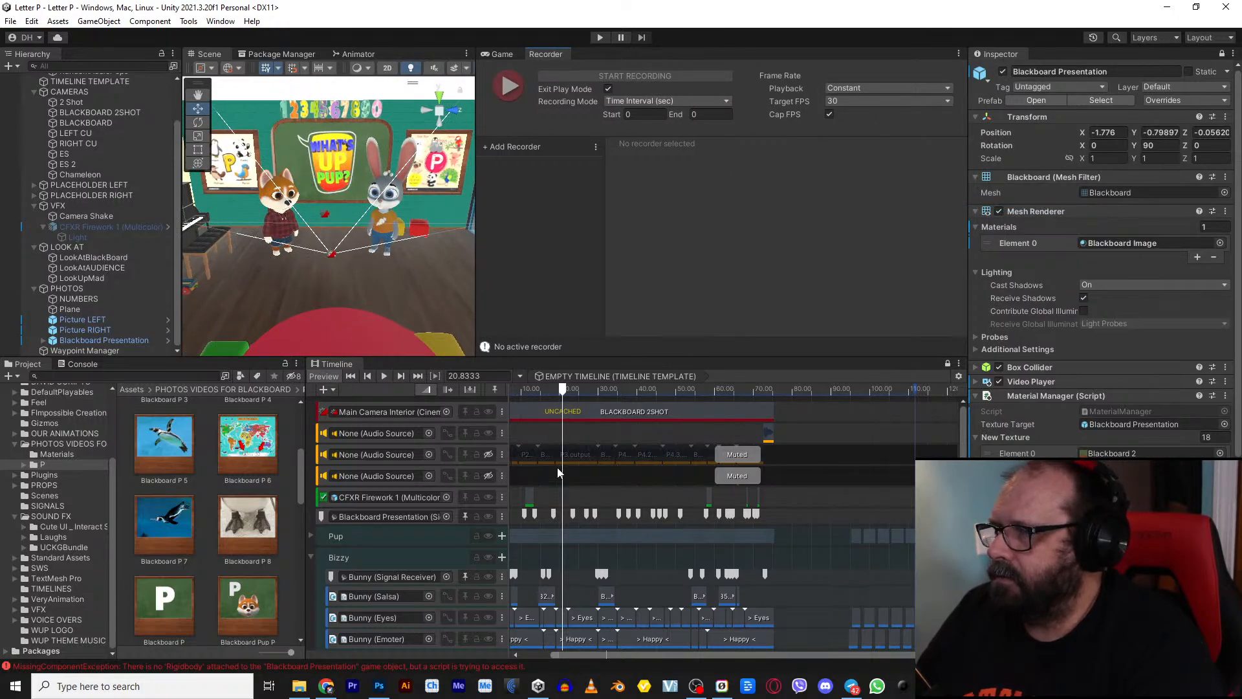
Step: Place the playhead at the start of the STGR_Success audio clip, about 1.02 s, and set the recording Start time to 1
{"action": "scroll", "coordinate": [559, 468], "scroll_direction": "down", "scroll_amount": 5}
{"action": "left_click_drag", "start_coordinate": [560, 391], "coordinate": [517, 397]}
{"action": "scroll", "coordinate": [538, 487], "scroll_direction": "up", "scroll_amount": 5}
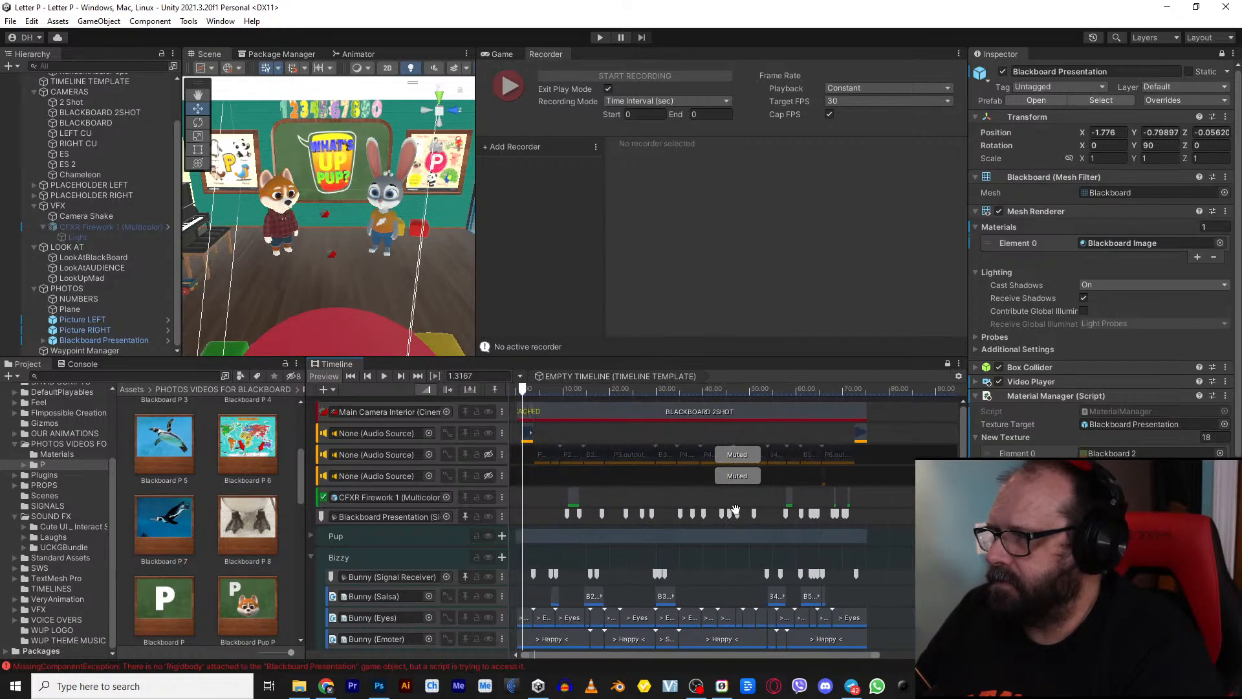
{"action": "scroll", "coordinate": [523, 393], "scroll_direction": "up", "scroll_amount": 5}
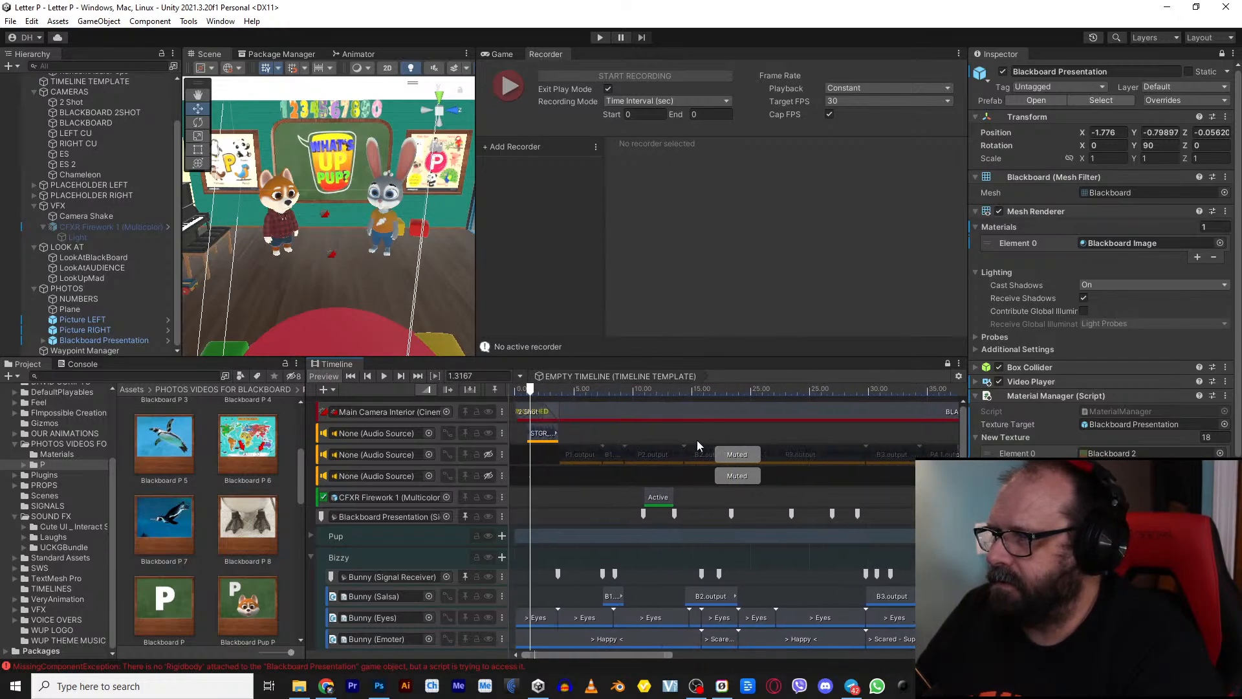
{"action": "left_click_drag", "start_coordinate": [530, 391], "coordinate": [528, 393]}
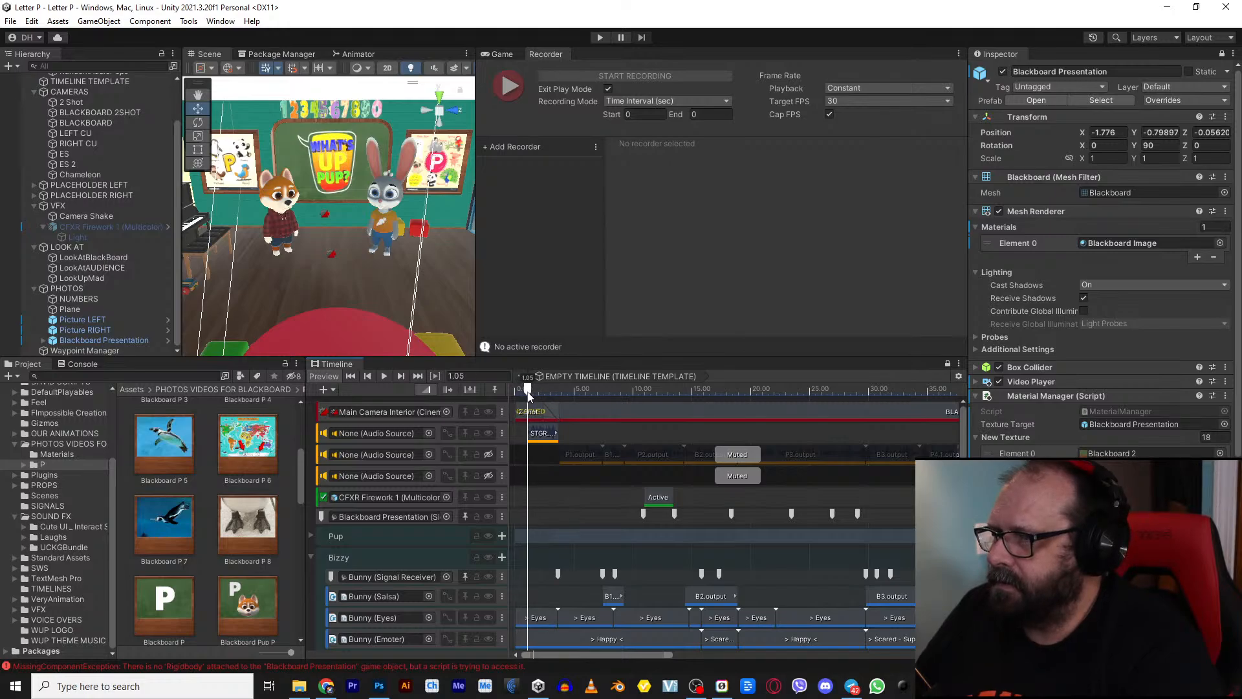
{"action": "scroll", "coordinate": [554, 468], "scroll_direction": "up", "scroll_amount": 6}
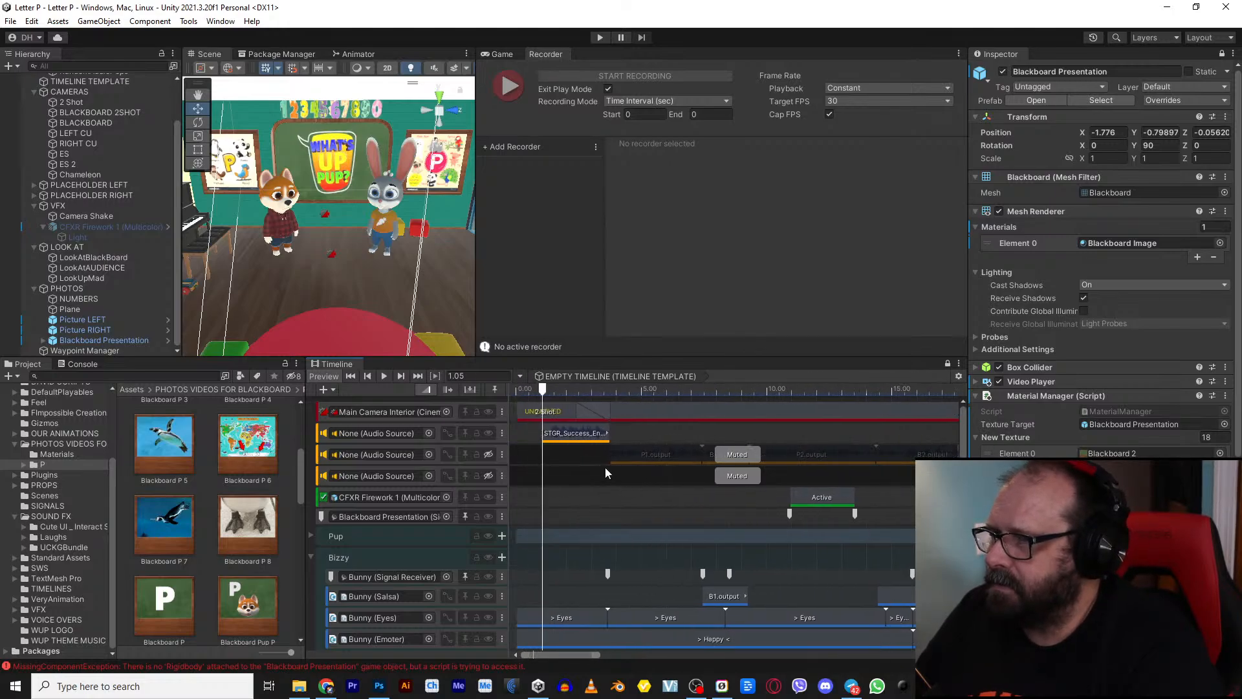
{"action": "middle_click_drag", "start_coordinate": [548, 438], "coordinate": [607, 438]}
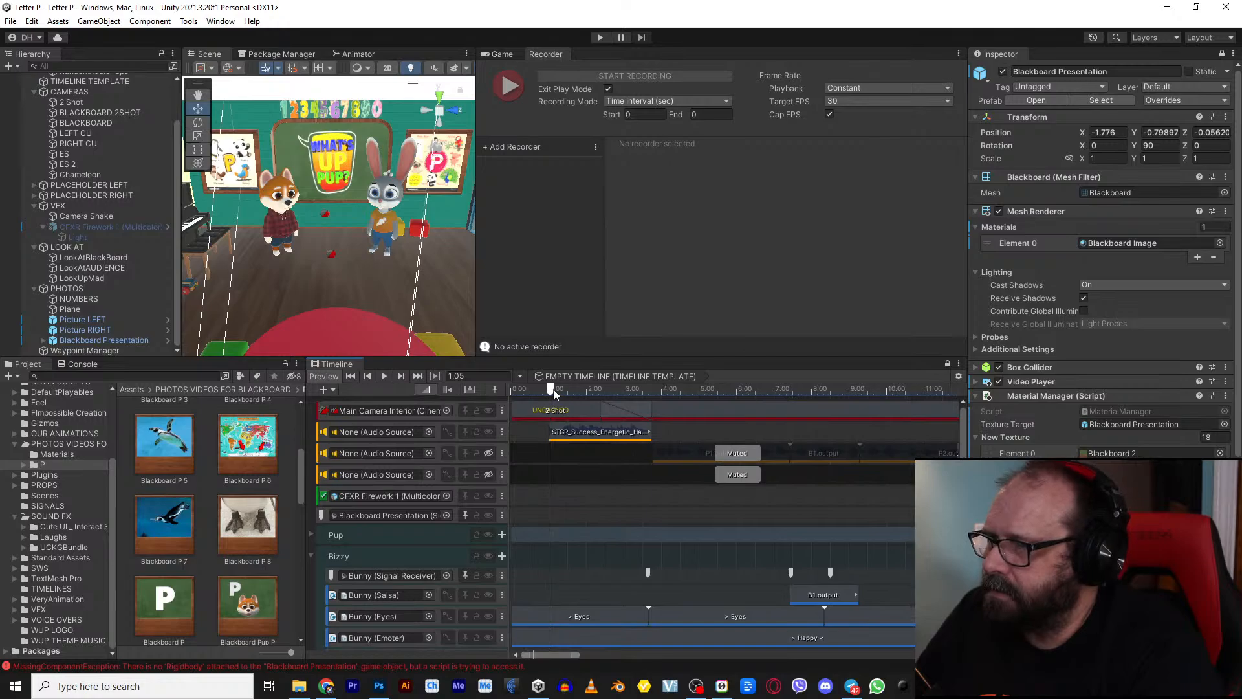
{"action": "left_click_drag", "start_coordinate": [553, 392], "coordinate": [551, 401]}
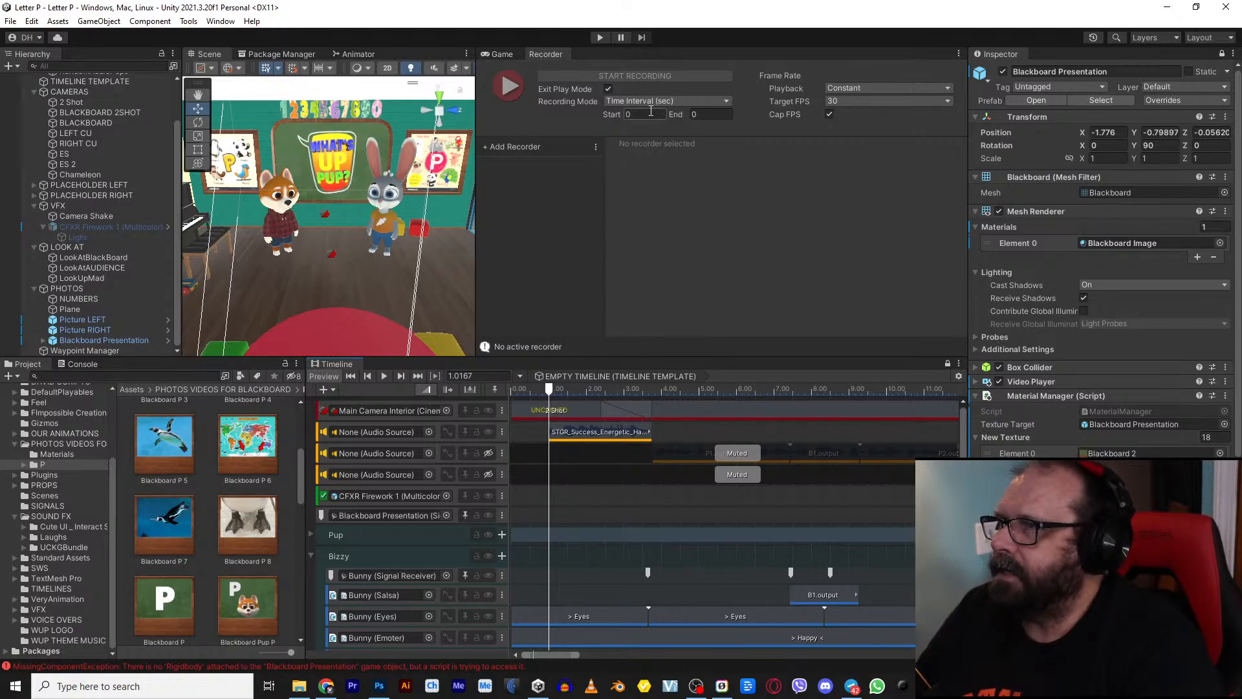
{"action": "type", "text": "1"}
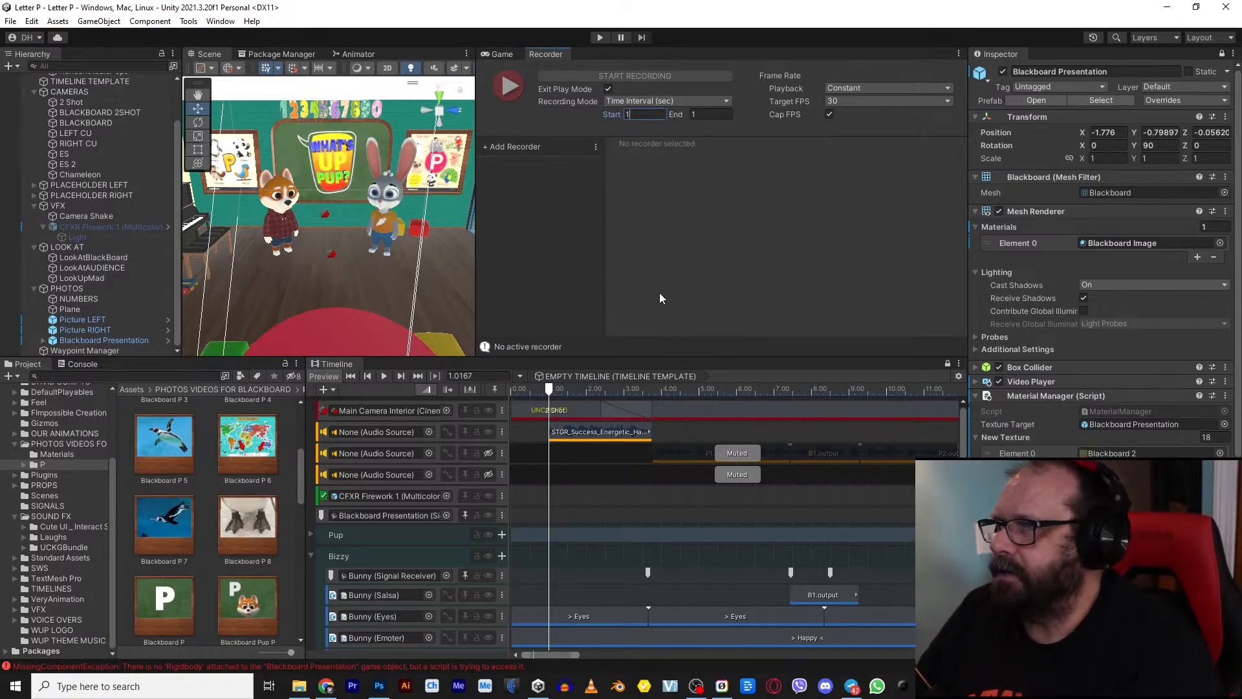
Step: Move the playhead to about 75.02 s and examine where the hooray clip and the last animation clips end
{"action": "scroll", "coordinate": [647, 462], "scroll_direction": "down", "scroll_amount": 10}
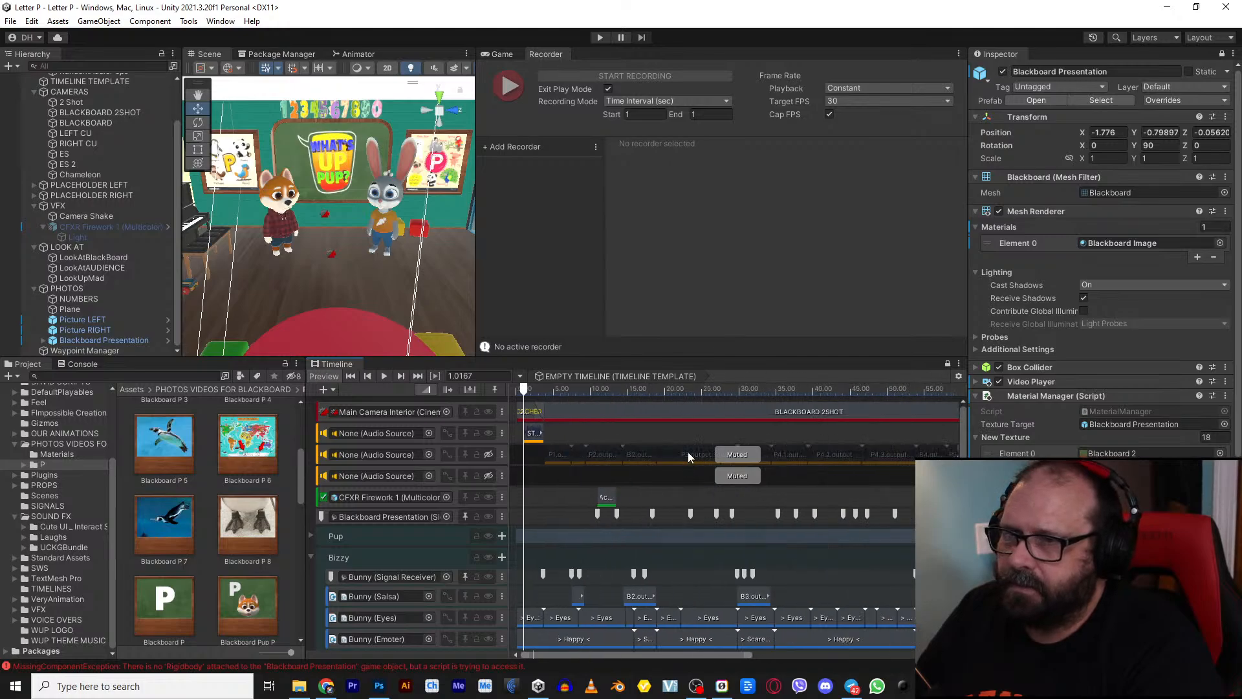
{"action": "scroll", "coordinate": [690, 457], "scroll_direction": "down", "scroll_amount": 3}
{"action": "left_click", "coordinate": [836, 391]}
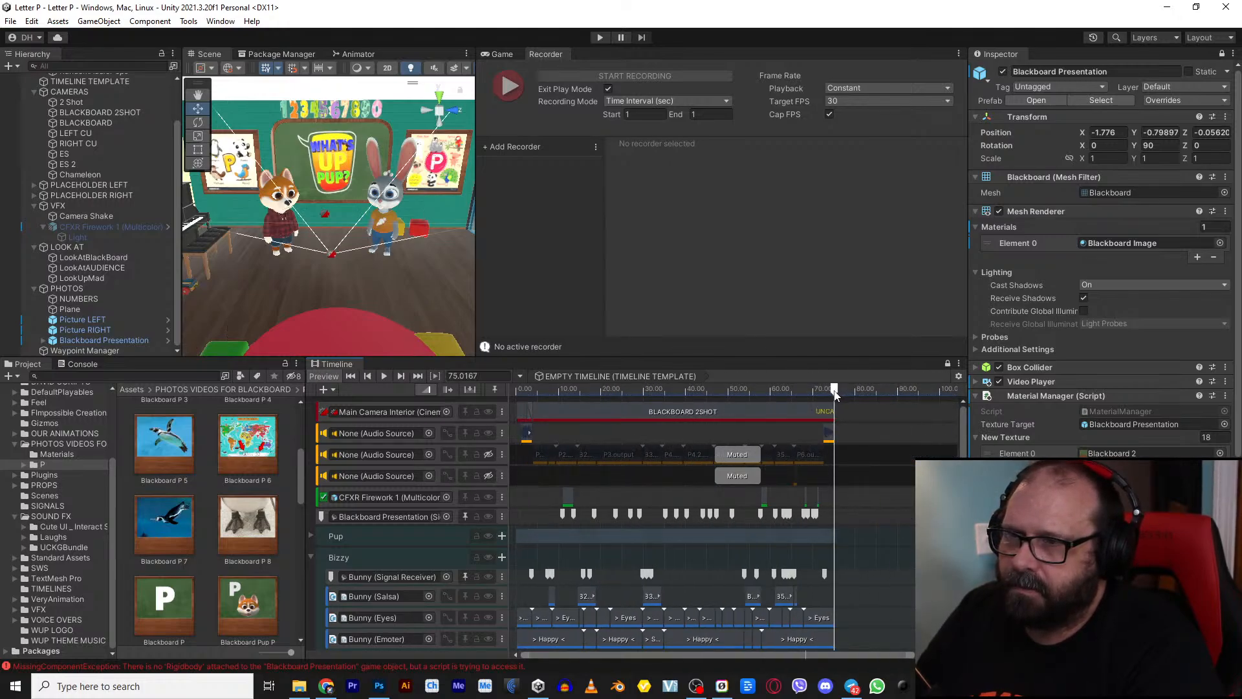
{"action": "scroll", "coordinate": [867, 498], "scroll_direction": "up", "scroll_amount": 6}
{"action": "scroll", "coordinate": [777, 459], "scroll_direction": "up", "scroll_amount": 3}
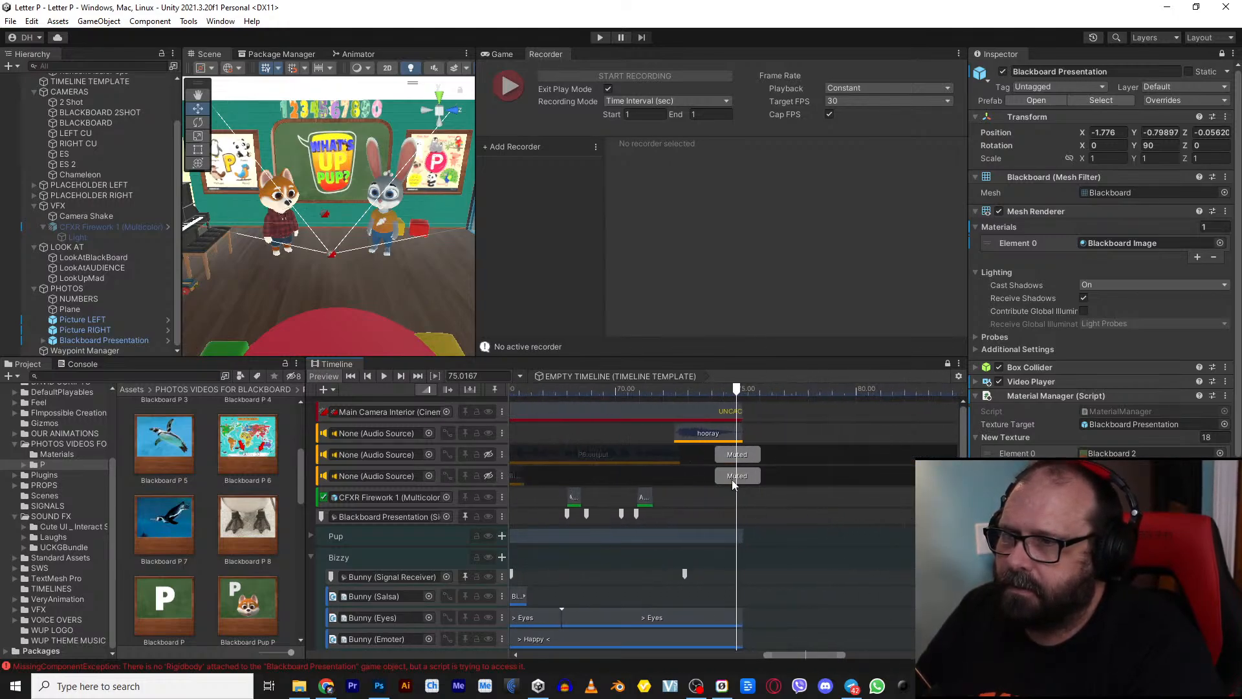
{"action": "scroll", "coordinate": [819, 479], "scroll_direction": "down", "scroll_amount": 10}
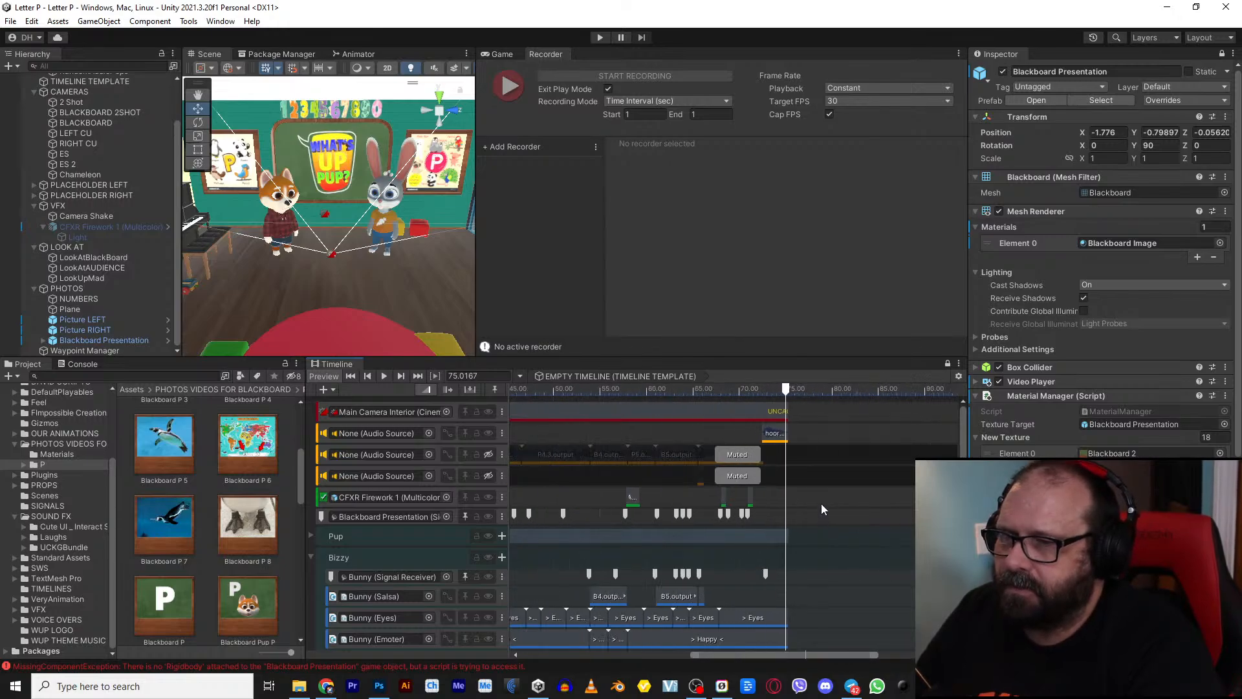
Step: Expand the Pup group and delete the leftover Eyes and Emoter clips past the scene's end in the Pup and Bizzy groups
{"action": "middle_click_drag", "start_coordinate": [823, 575], "coordinate": [706, 497]}
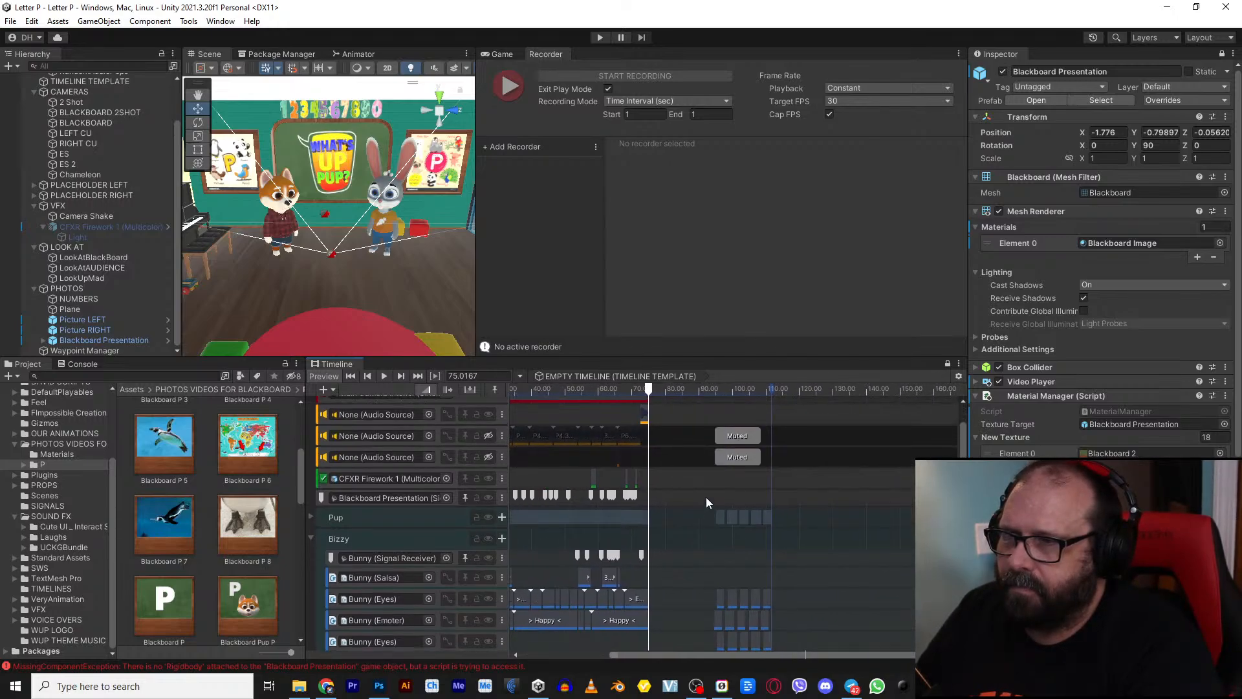
{"action": "left_click", "coordinate": [311, 516]}
{"action": "scroll", "coordinate": [781, 572], "scroll_direction": "down", "scroll_amount": 2}
{"action": "middle_click_drag", "start_coordinate": [781, 573], "coordinate": [760, 440]}
{"action": "left_click_drag", "start_coordinate": [662, 464], "coordinate": [786, 646]}
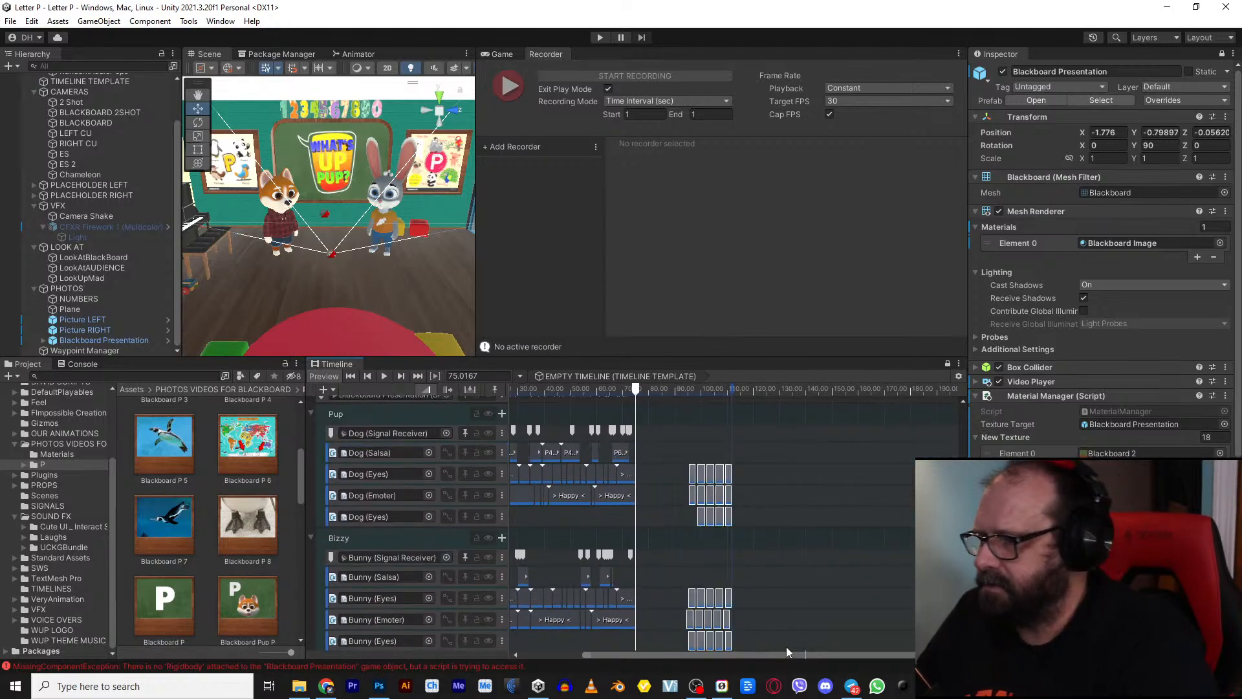
{"action": "key", "text": "Delete"}
Step: Place the playhead at the exact end of the last clips, about 75.28 s, and set the recording End time to 75.3
{"action": "right_click", "coordinate": [557, 517]}
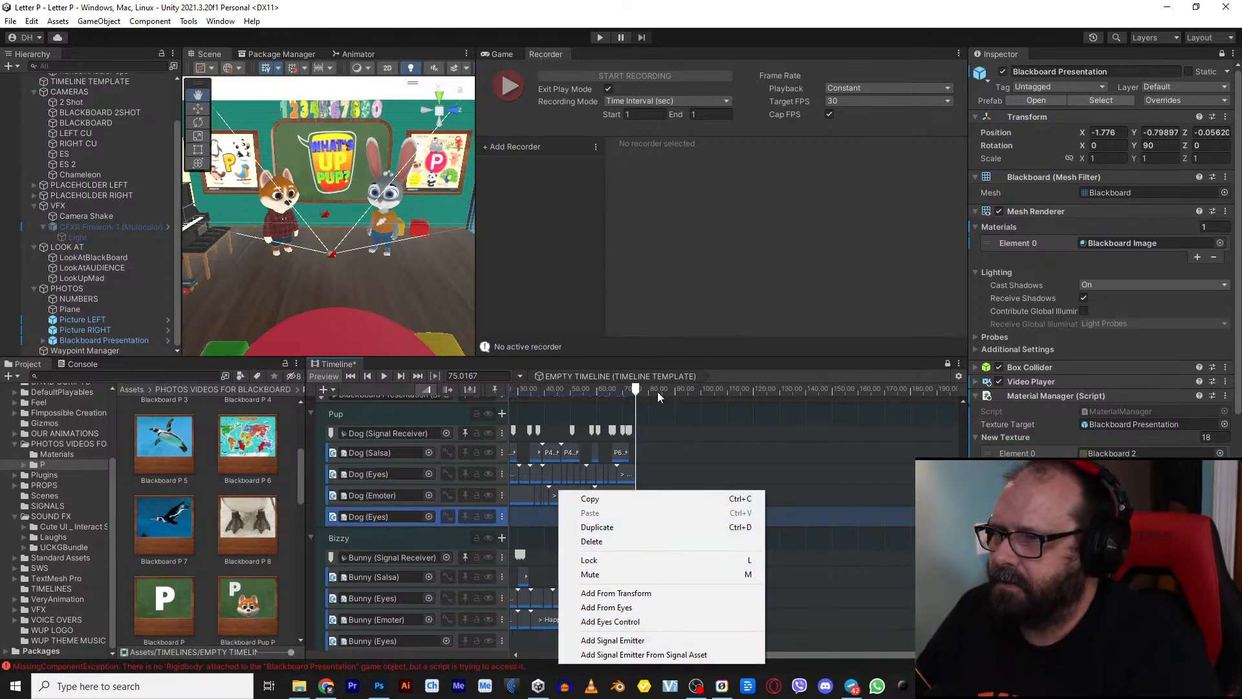
{"action": "left_click", "coordinate": [657, 390]}
{"action": "scroll", "coordinate": [642, 403], "scroll_direction": "up", "scroll_amount": 3}
{"action": "right_click", "coordinate": [638, 426]}
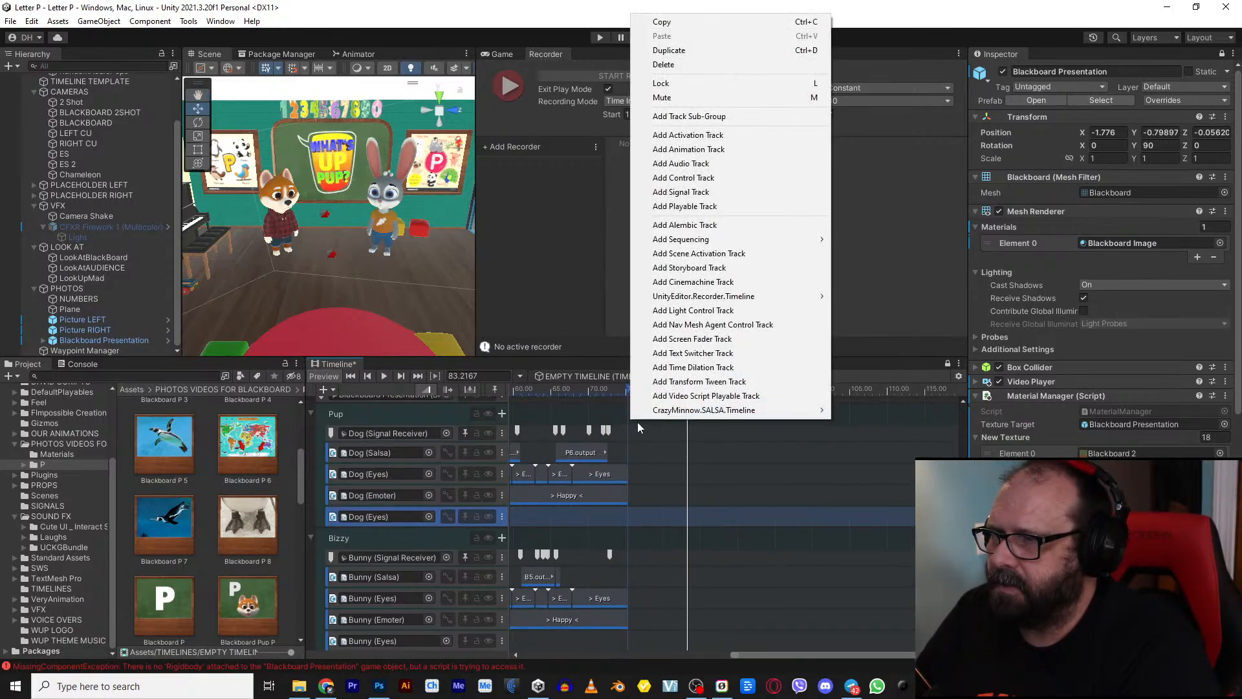
{"action": "left_click", "coordinate": [668, 435]}
{"action": "scroll", "coordinate": [675, 405], "scroll_direction": "up", "scroll_amount": 3}
{"action": "middle_click_drag", "start_coordinate": [616, 485], "coordinate": [790, 571]}
{"action": "left_click", "coordinate": [753, 391]}
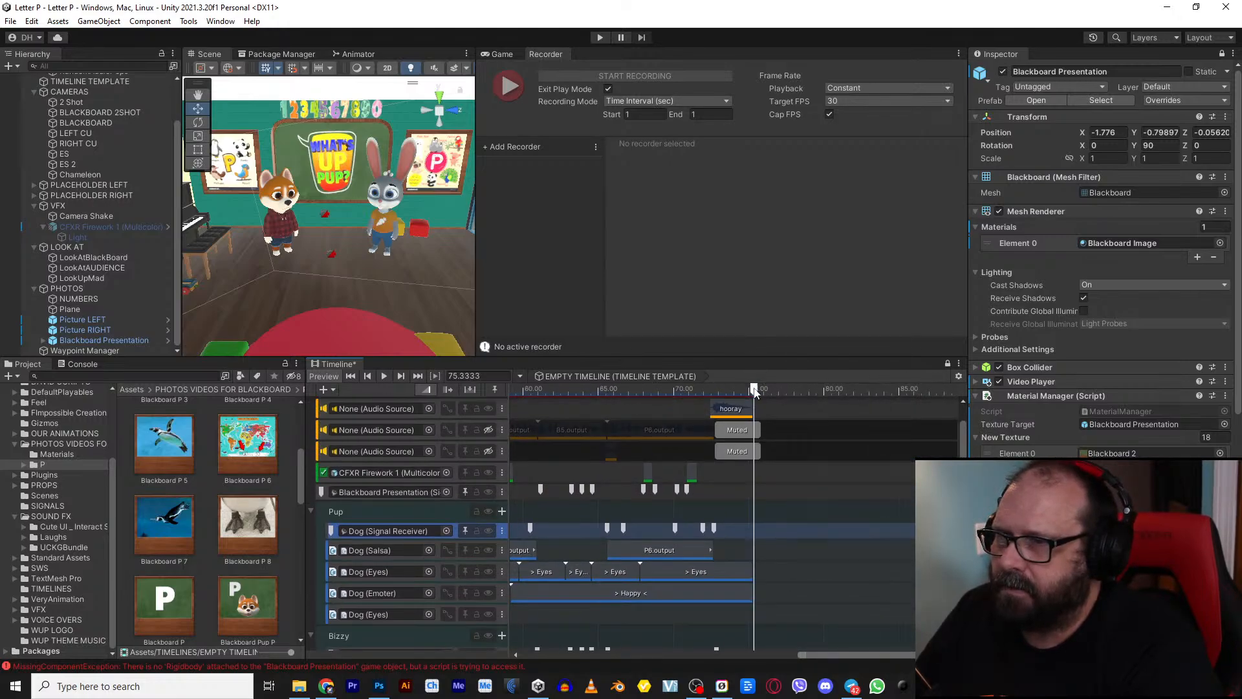
{"action": "scroll", "coordinate": [763, 459], "scroll_direction": "up", "scroll_amount": 6}
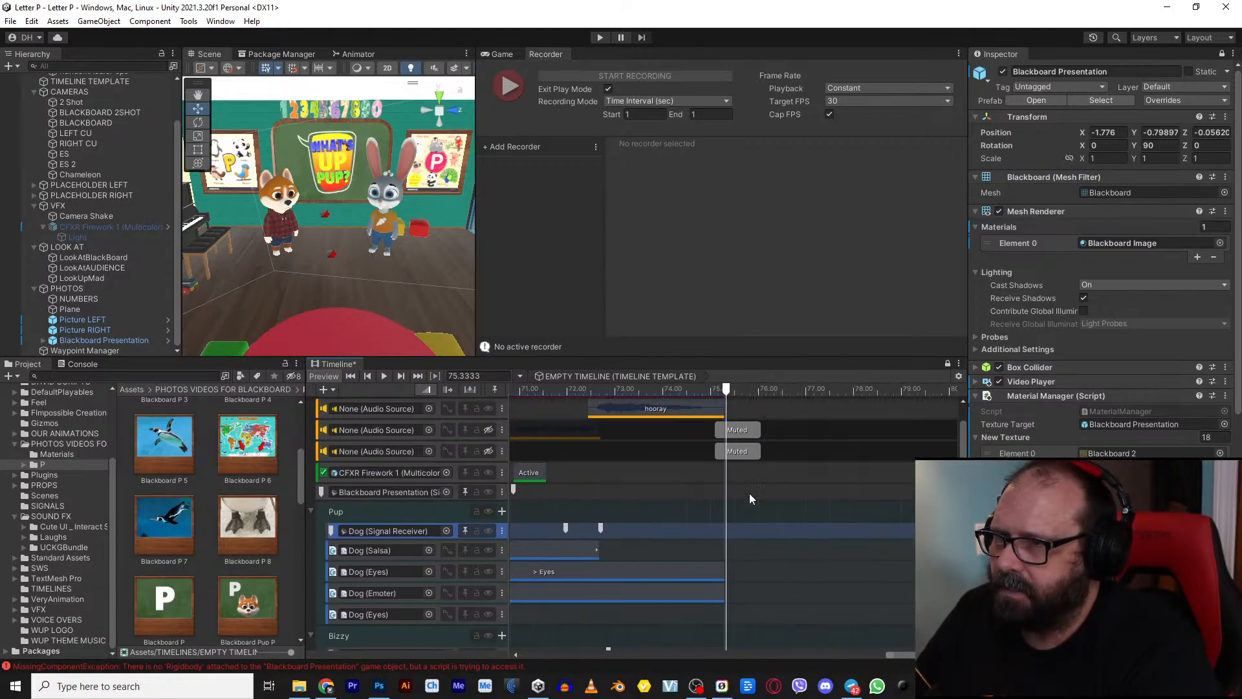
{"action": "left_click_drag", "start_coordinate": [709, 394], "coordinate": [700, 392]}
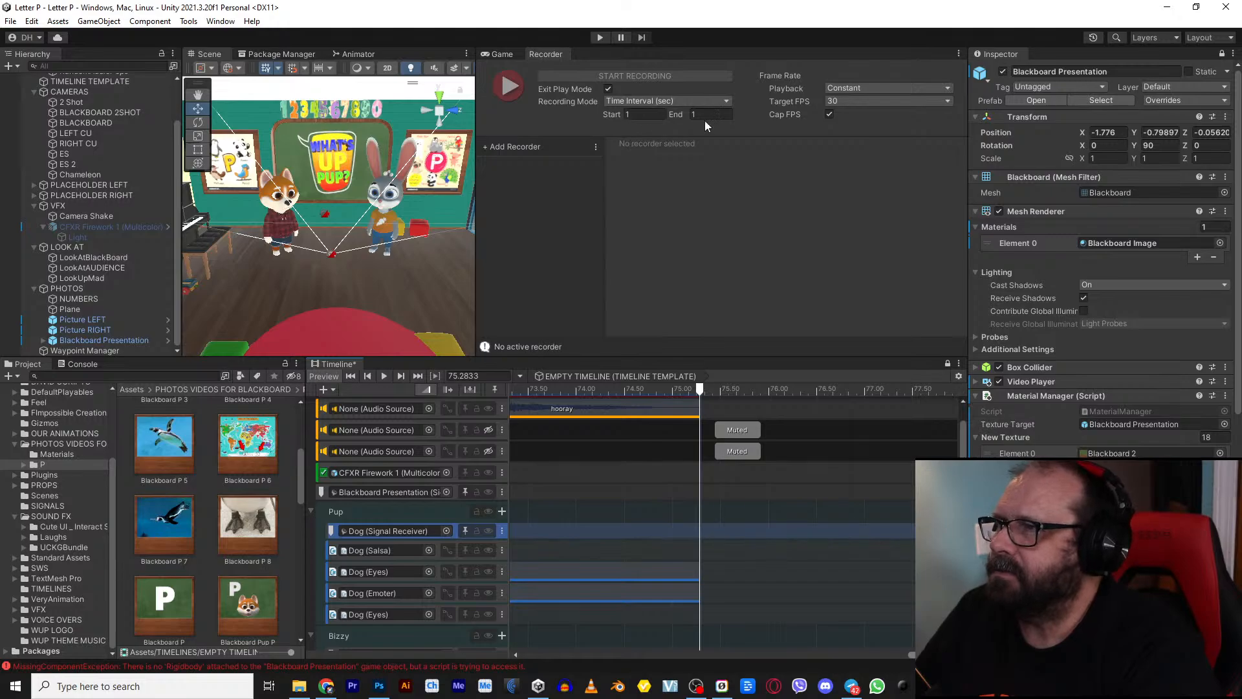
Step: Add a Movie recorder with 4K - 2160p output, ProRes QuickTime file format and the Apple ProRes 422 HQ codec
{"action": "left_click", "coordinate": [503, 147]}
{"action": "left_click", "coordinate": [548, 170]}
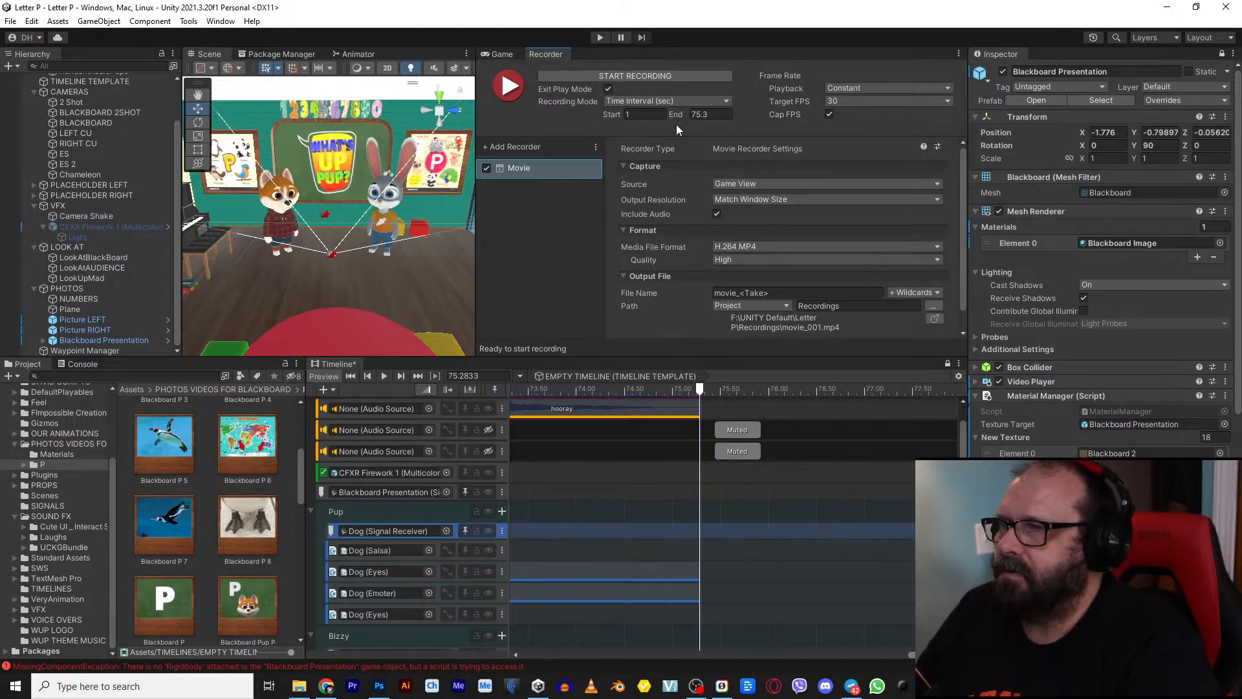
{"action": "left_click", "coordinate": [767, 199]}
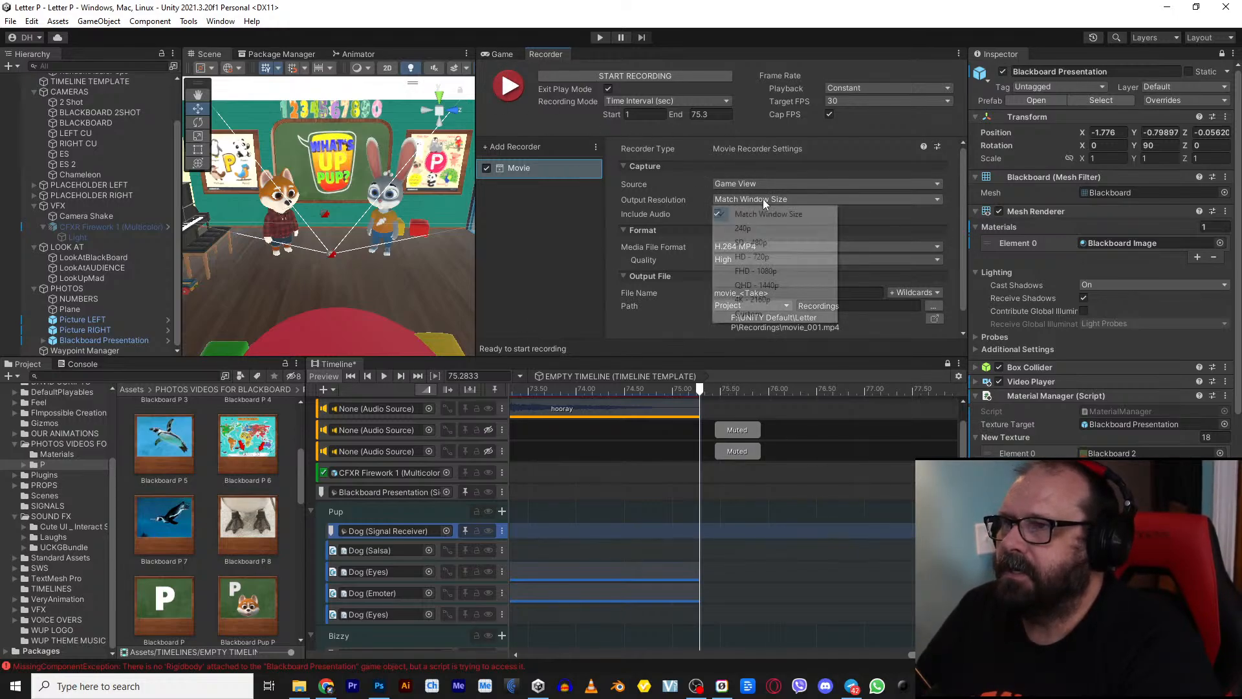
{"action": "left_click", "coordinate": [754, 298]}
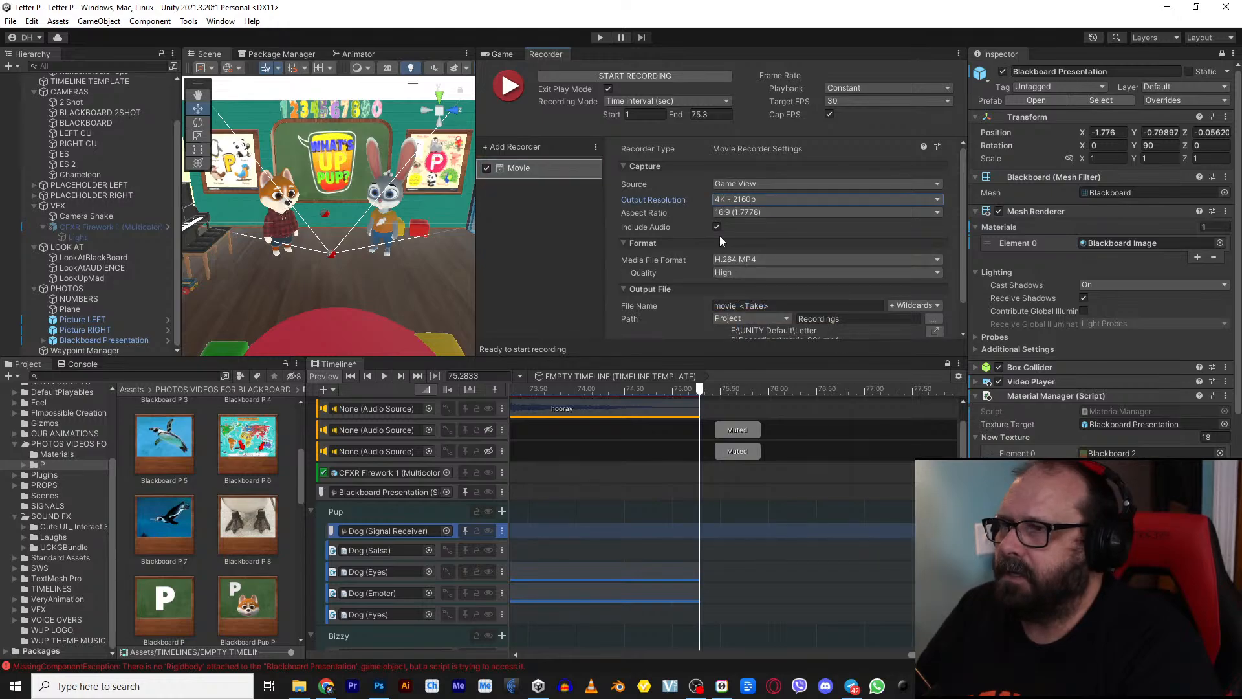
{"action": "left_click", "coordinate": [745, 260]}
{"action": "left_click", "coordinate": [755, 304]}
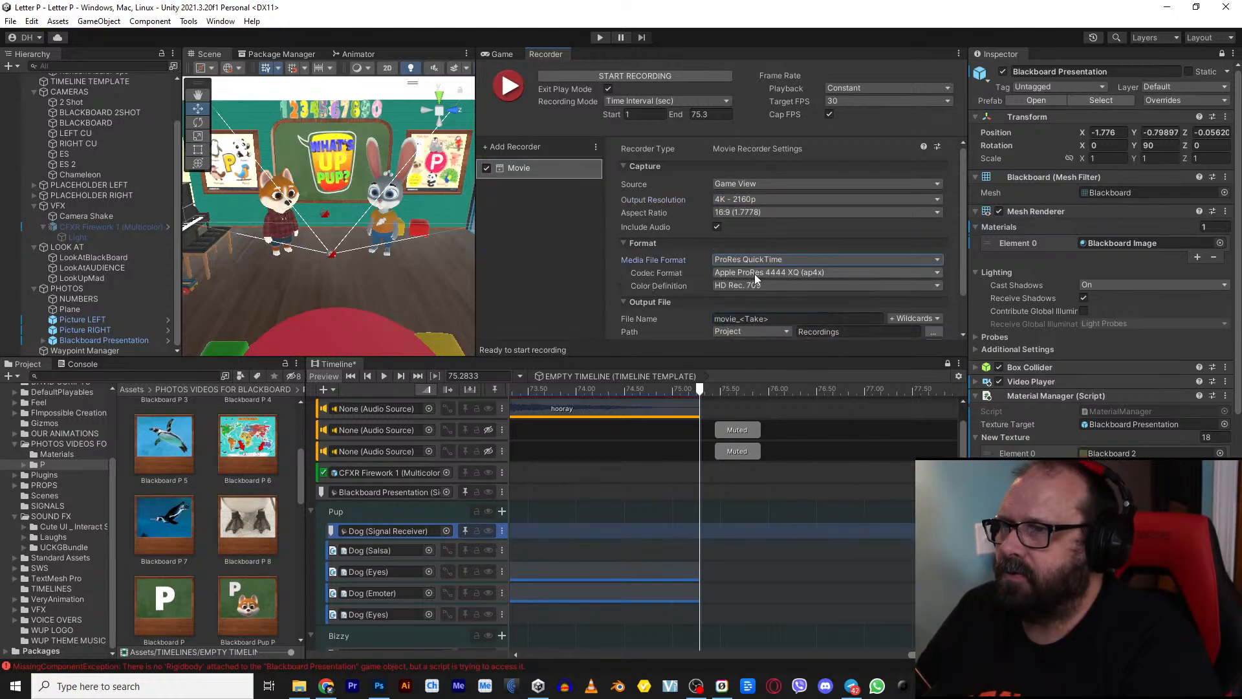
{"action": "left_click", "coordinate": [755, 277]}
{"action": "left_click", "coordinate": [811, 316]}
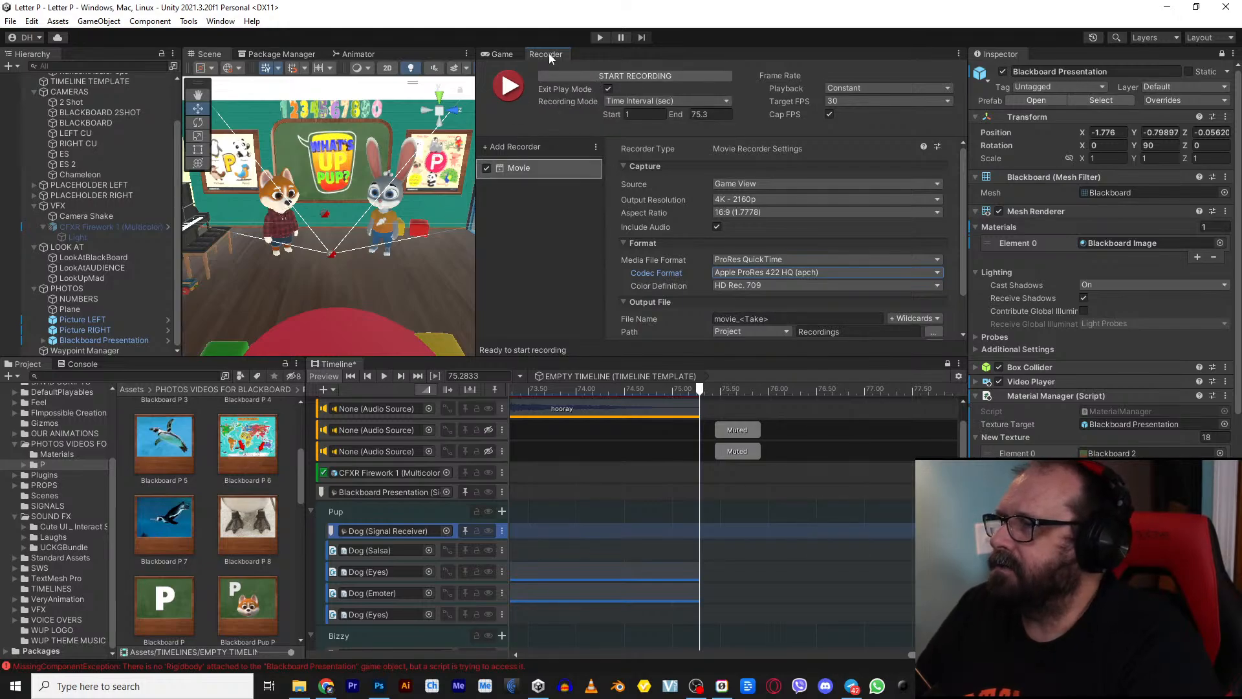
Step: Dock the Recorder beside the Timeline so the Game view shows, and save the scene
{"action": "left_click_drag", "start_coordinate": [549, 57], "coordinate": [469, 363]}
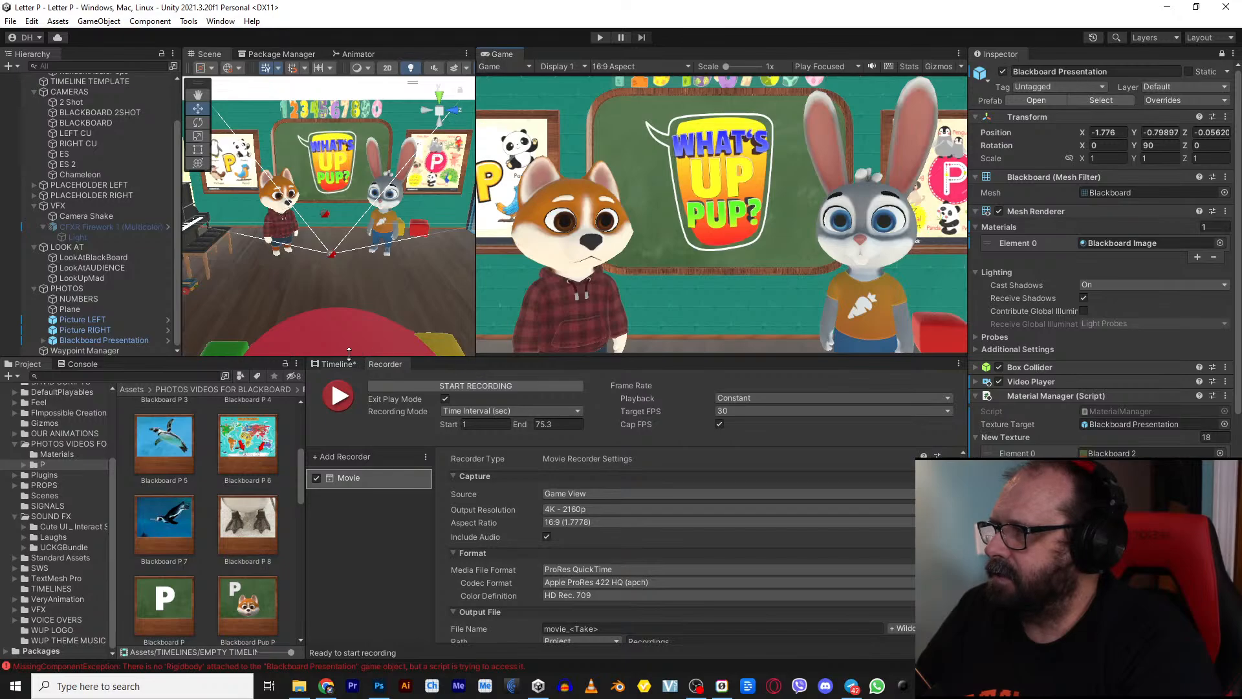
{"action": "left_click", "coordinate": [10, 21]}
{"action": "left_click", "coordinate": [33, 84]}
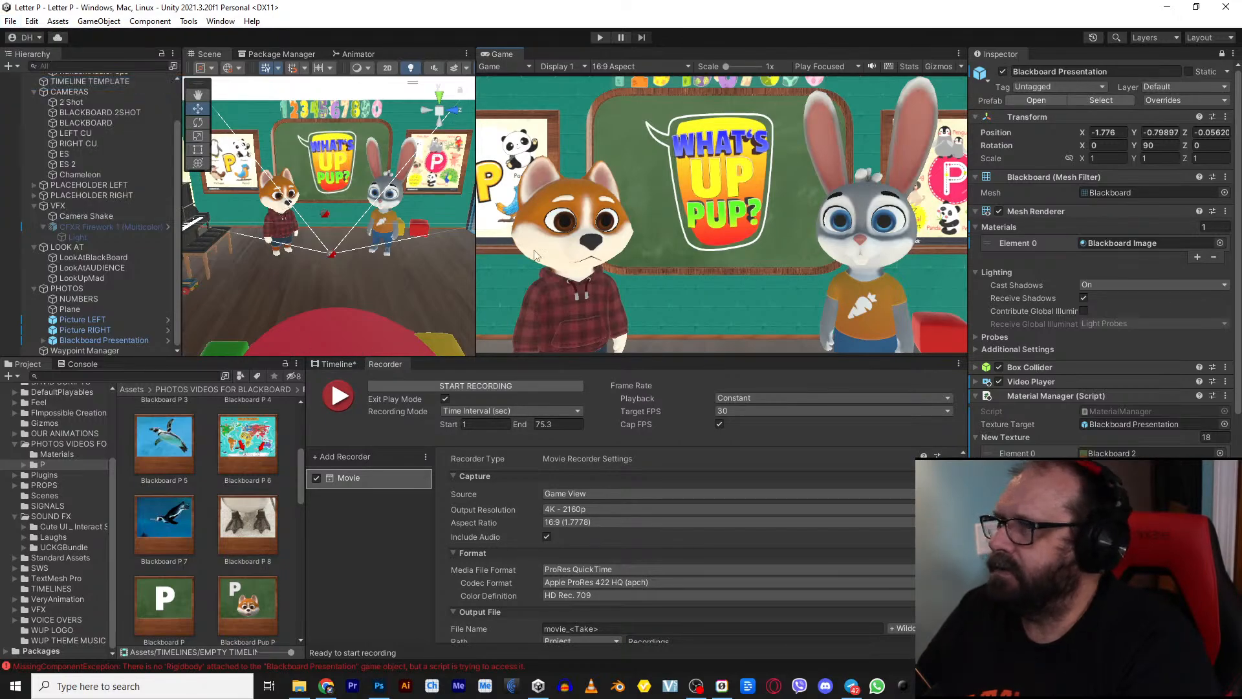
Step: Record the scene with the Movie recorder and open its output folder, Recordings
{"action": "left_click", "coordinate": [416, 386]}
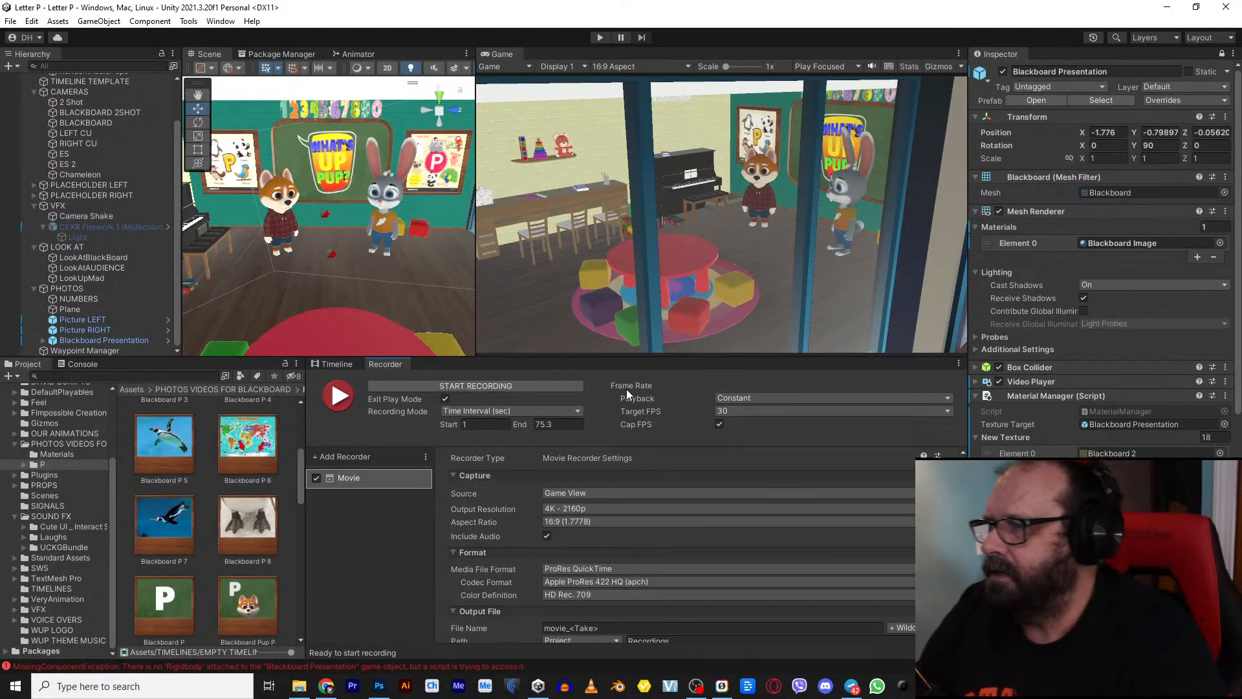
{"action": "scroll", "coordinate": [507, 611], "scroll_direction": "down", "scroll_amount": 3}
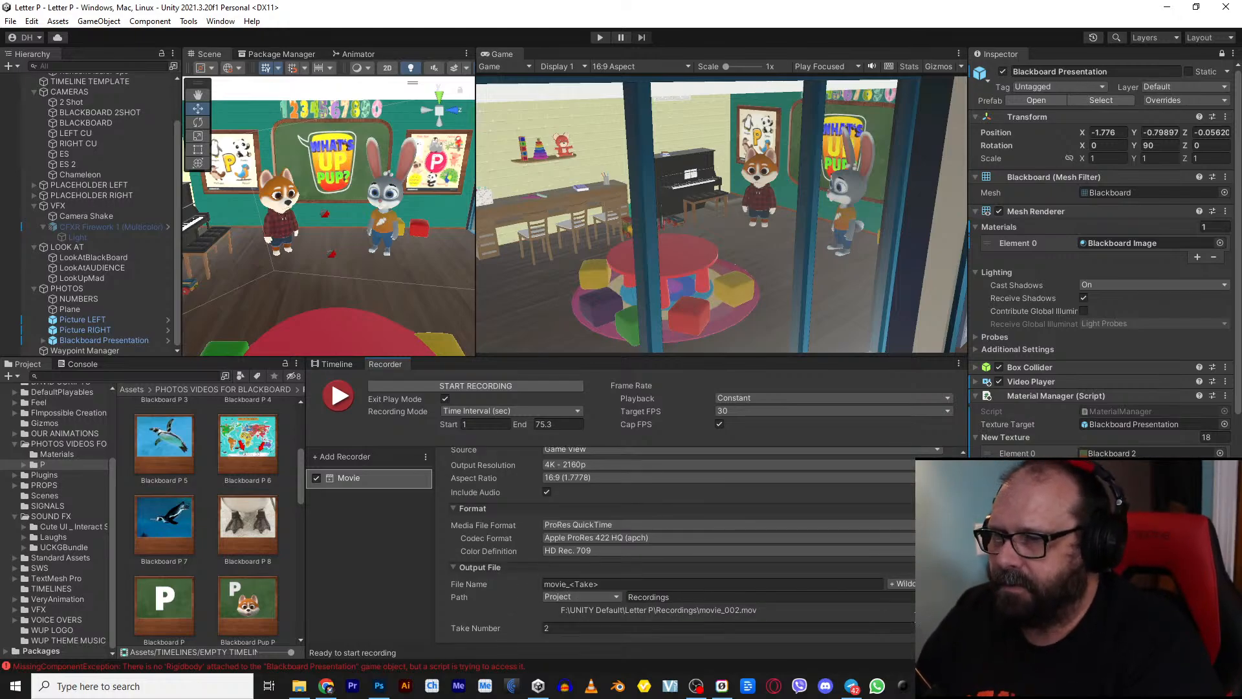
{"action": "left_click", "coordinate": [933, 609]}
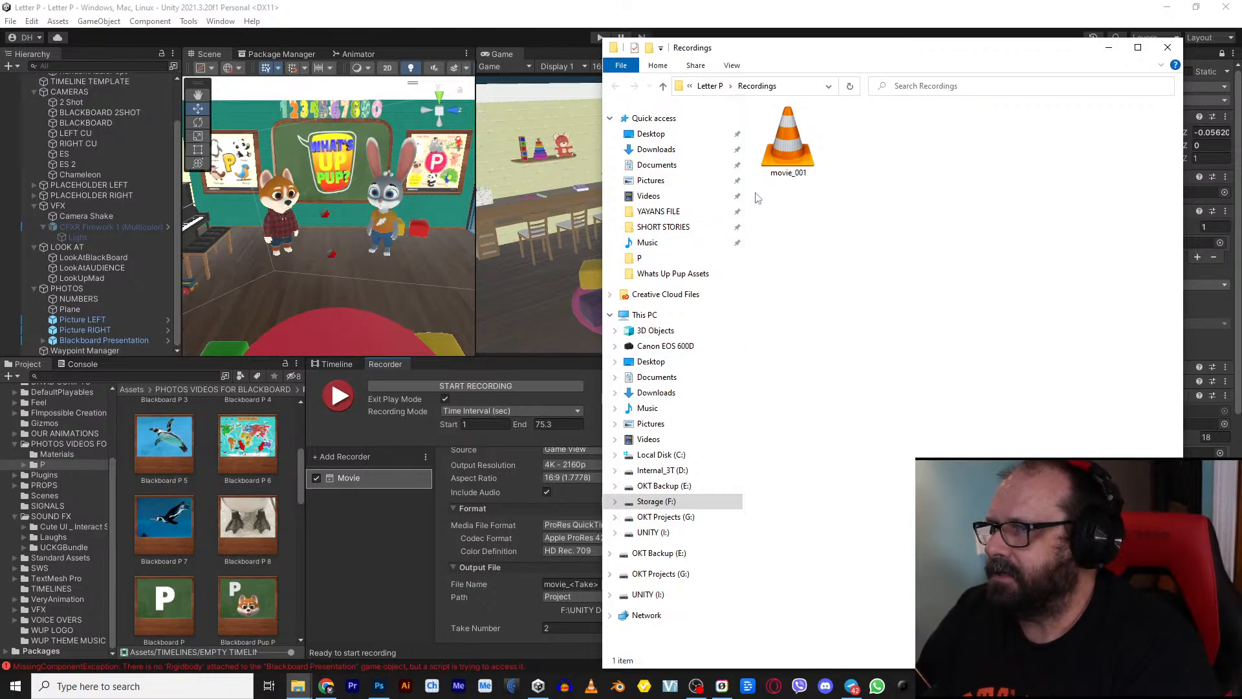
Step: Switch to Photoshop, save Blackboard border GreenScreen.psd and quit without saving the shutterstock image
{"action": "left_click", "coordinate": [381, 681]}
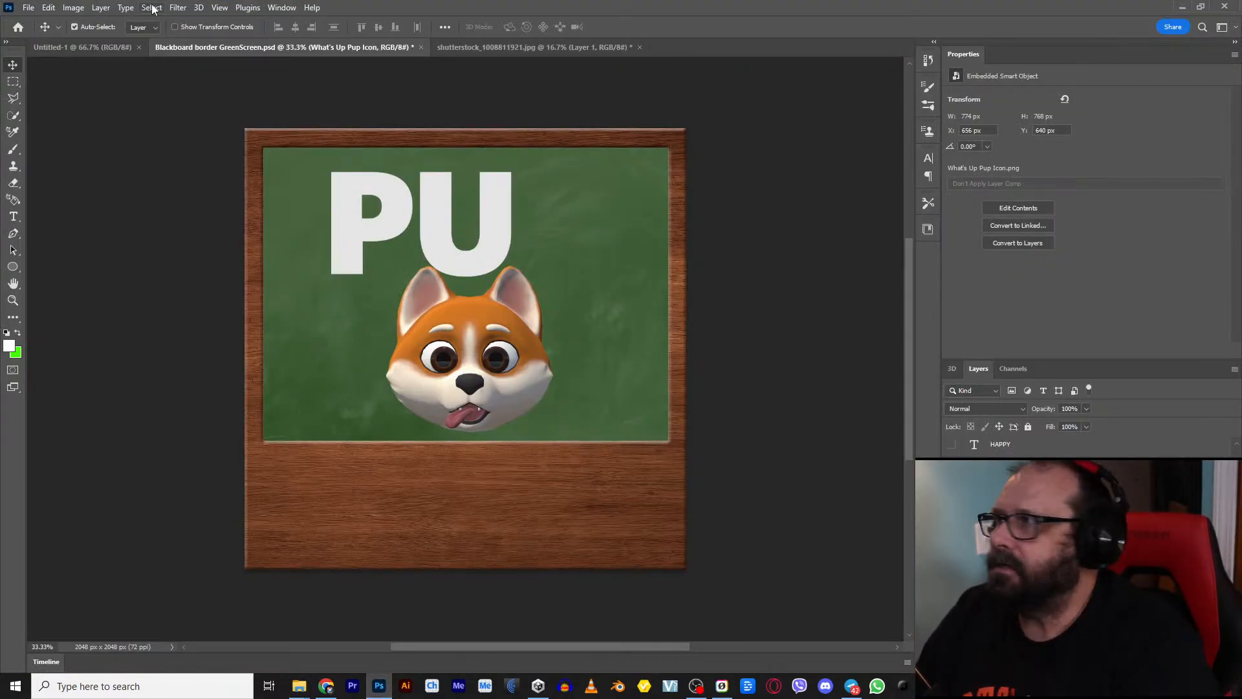
{"action": "left_click", "coordinate": [18, 7]}
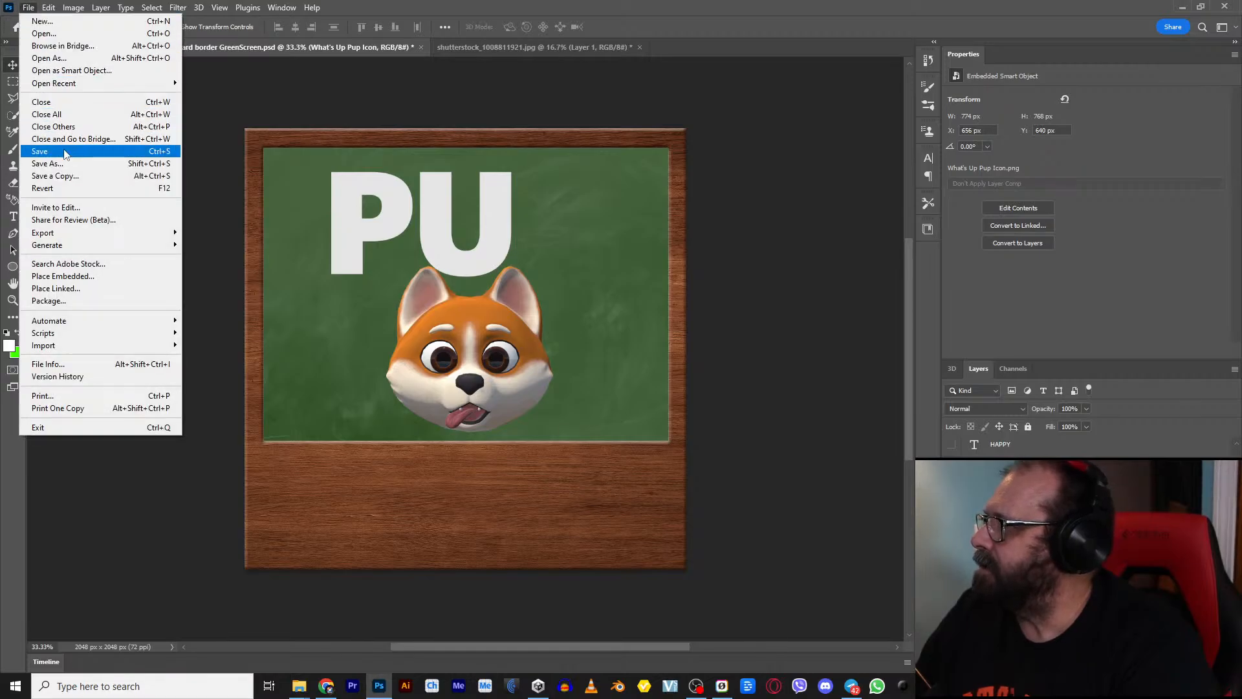
{"action": "left_click", "coordinate": [39, 151]}
{"action": "left_click", "coordinate": [1225, 7]}
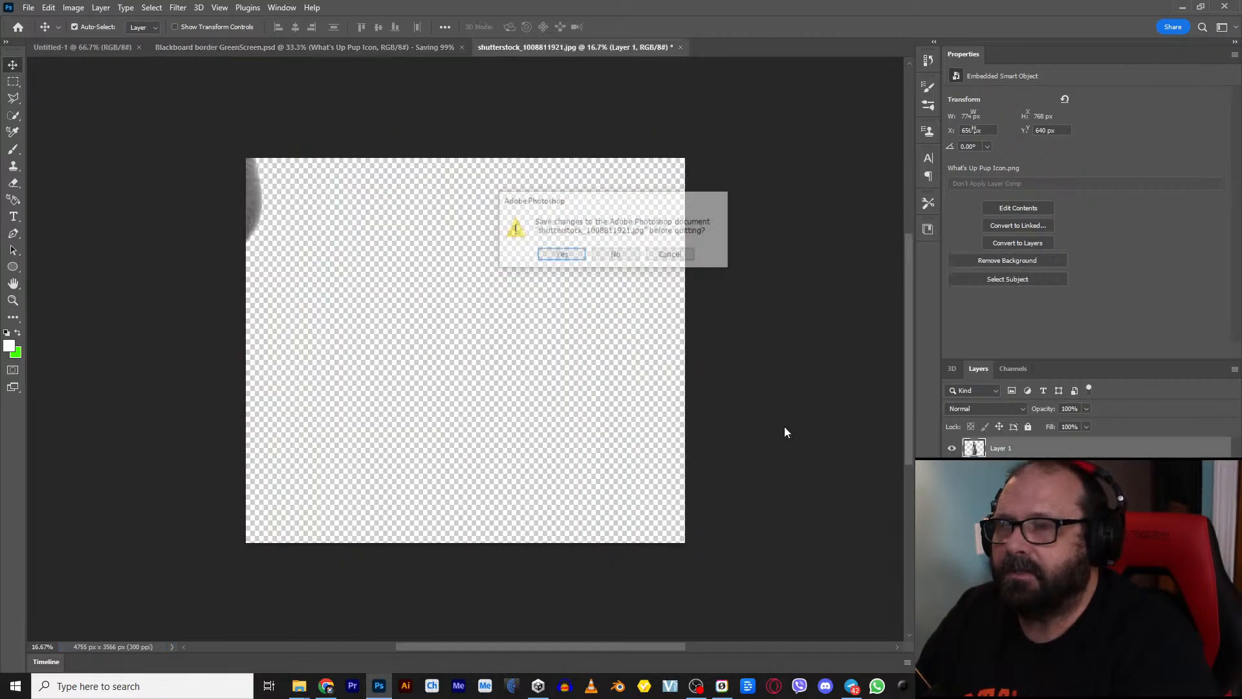
{"action": "left_click", "coordinate": [620, 255]}
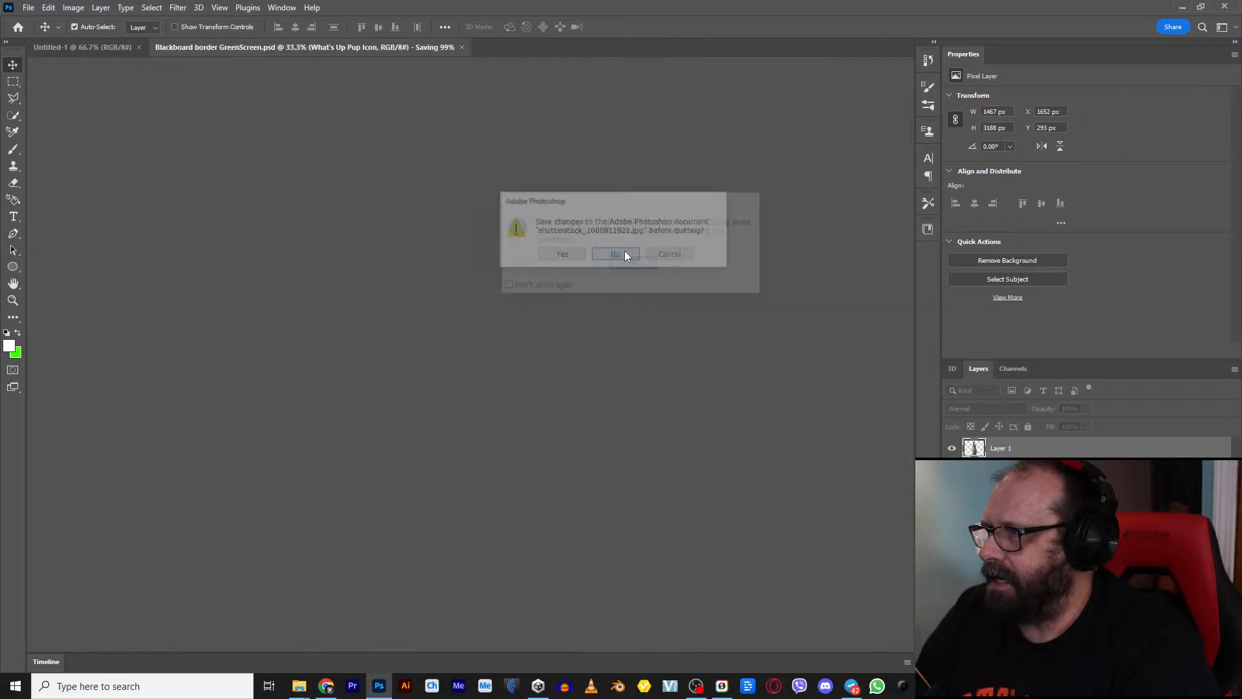
{"action": "left_click", "coordinate": [634, 265]}
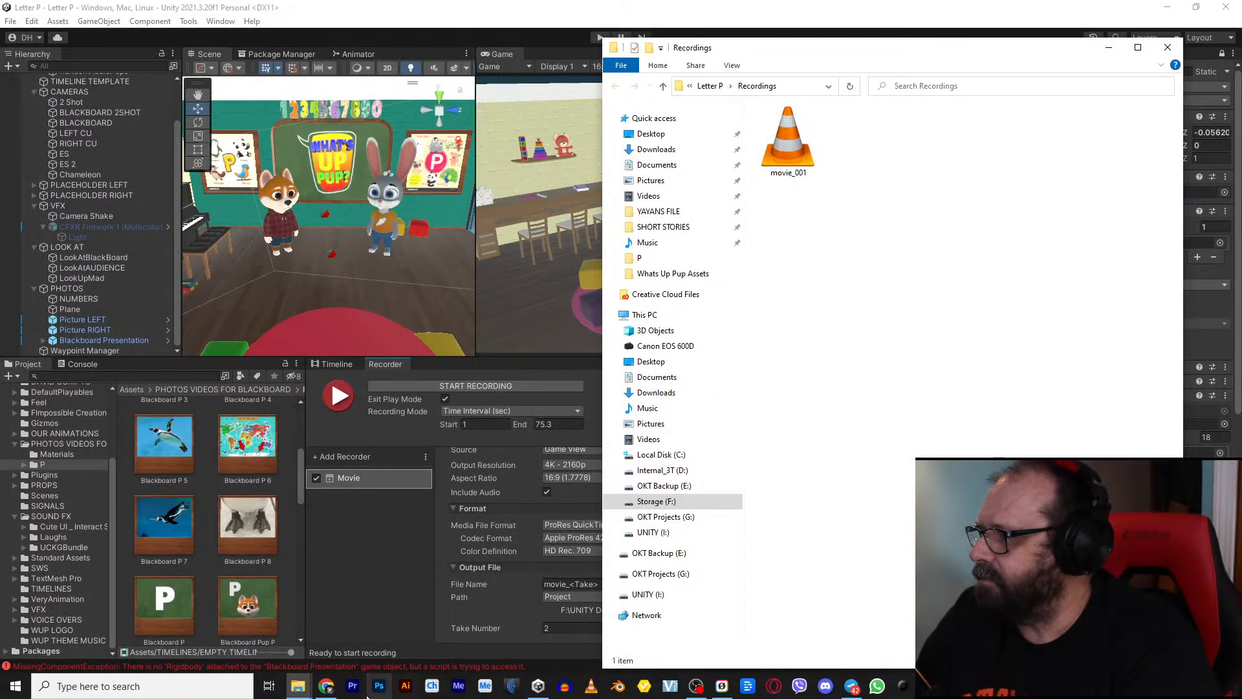
Step: Switch to Adobe Media Encoder and remove both old Letter N jobs of movie_001.mov from the queue
{"action": "left_click", "coordinate": [484, 686]}
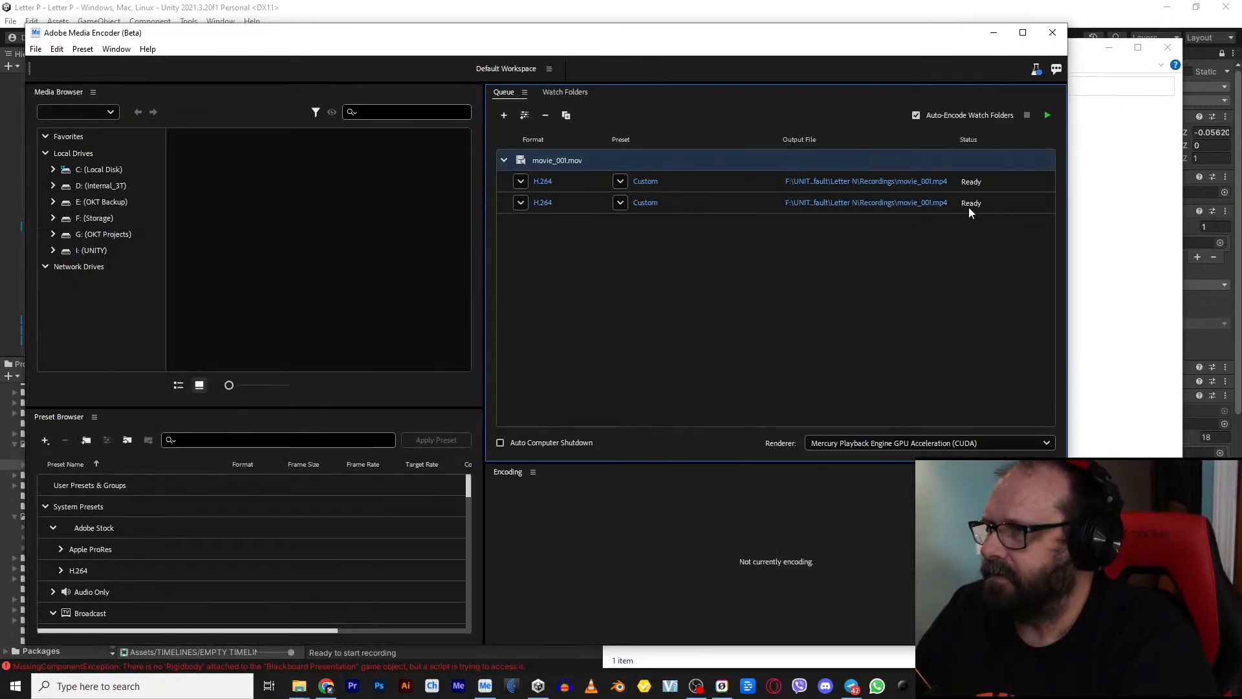
{"action": "left_click", "coordinate": [733, 183]}
{"action": "left_click", "coordinate": [737, 198], "text": "shift"}
{"action": "right_click", "coordinate": [736, 199]}
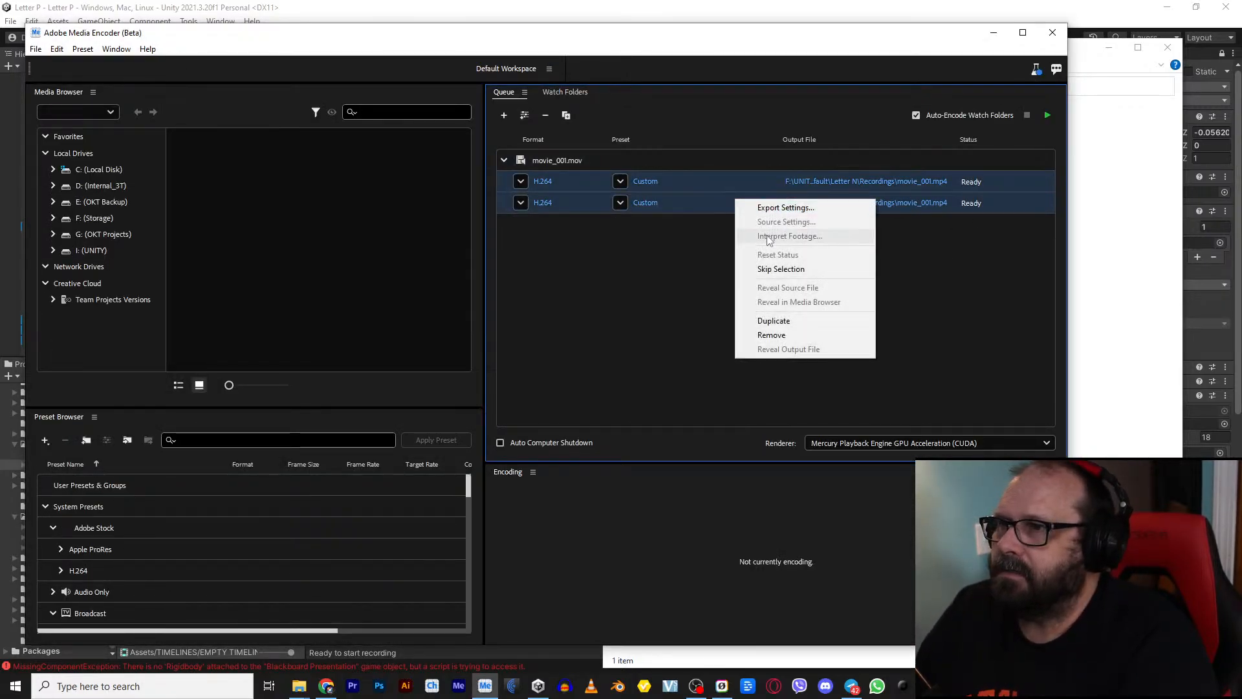
{"action": "left_click", "coordinate": [776, 335]}
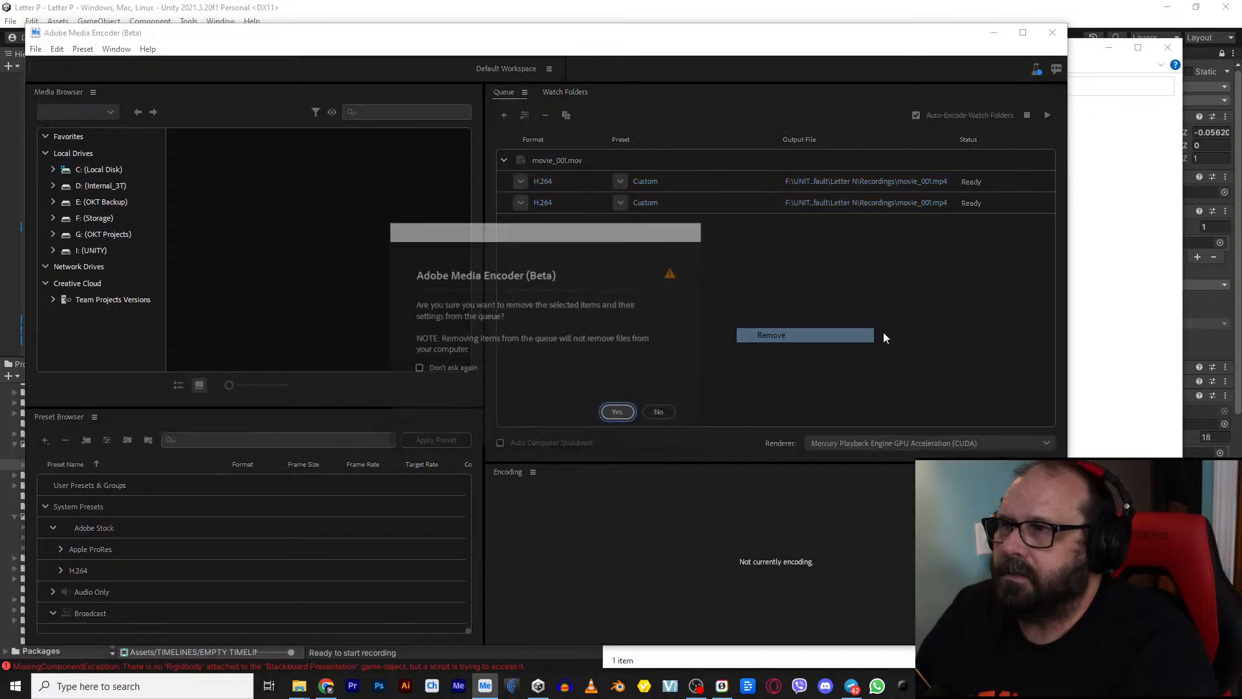
{"action": "left_click", "coordinate": [619, 414]}
Step: Add the movie_001 recording from the Letter P Recordings folder to the encoding queue
{"action": "left_click", "coordinate": [1098, 301]}
{"action": "left_click_drag", "start_coordinate": [788, 146], "coordinate": [549, 216]}
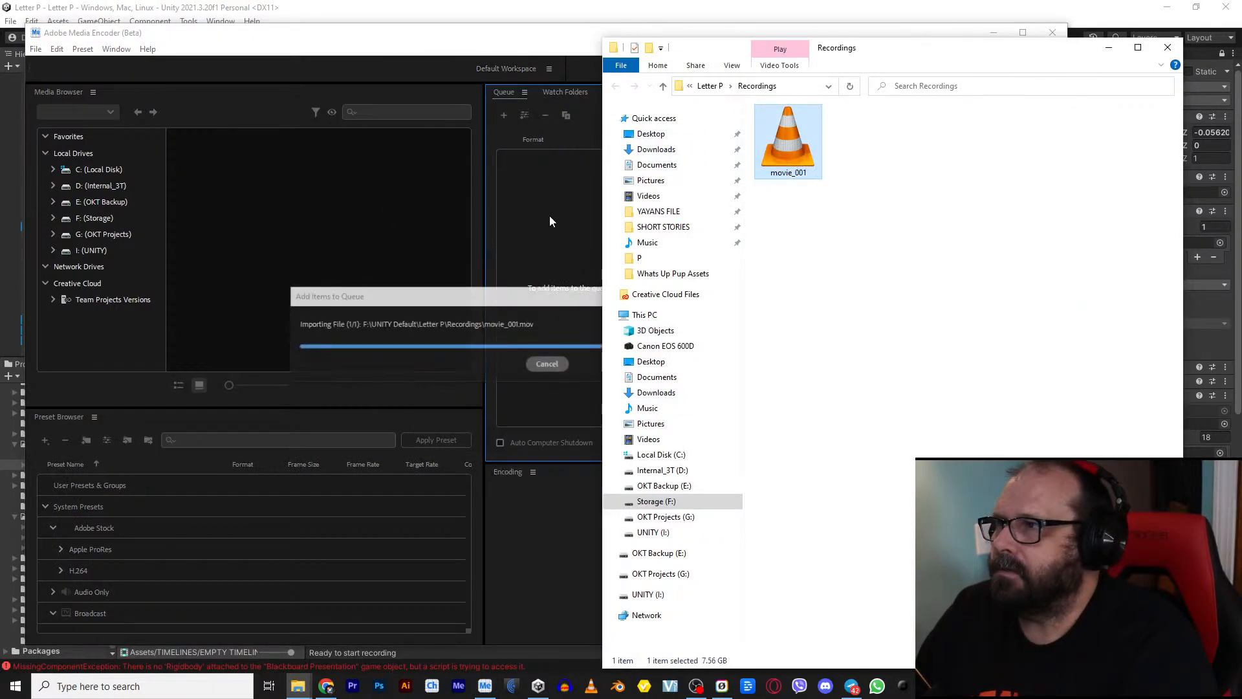
{"action": "left_click", "coordinate": [553, 352]}
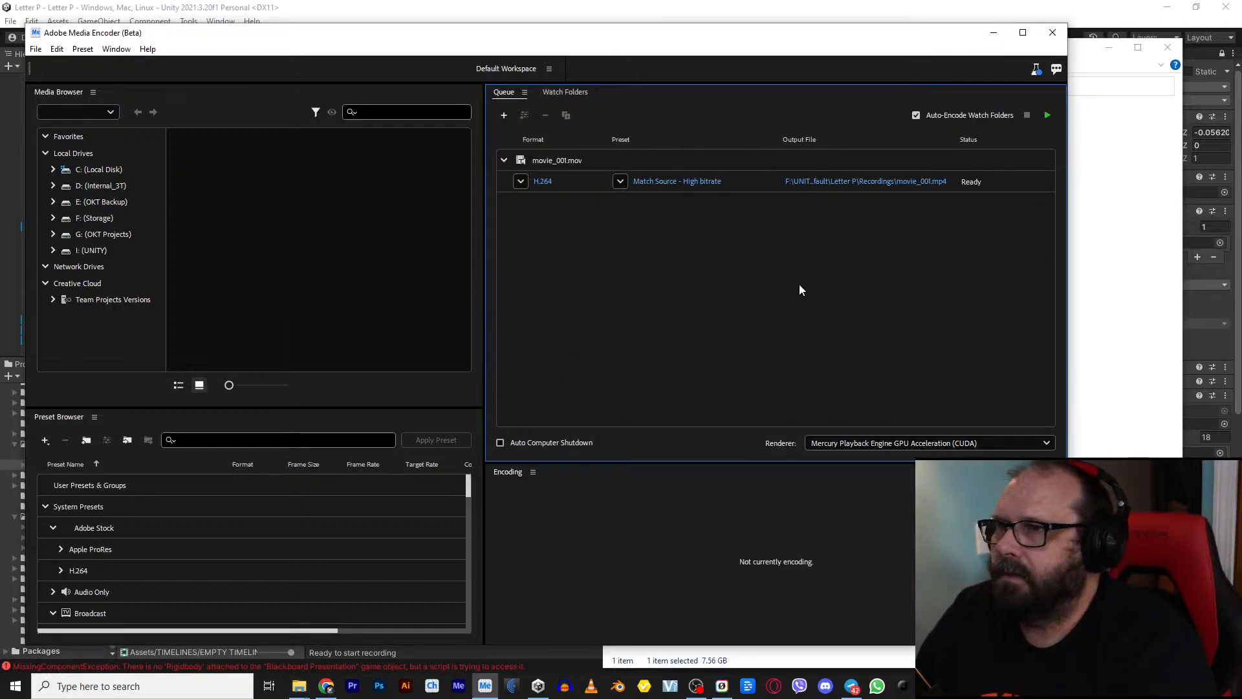
Step: Check the job's H.264 Match Source - High bitrate export settings, encode movie_001.mp4 and close Media Encoder when it is done
{"action": "left_click", "coordinate": [666, 182]}
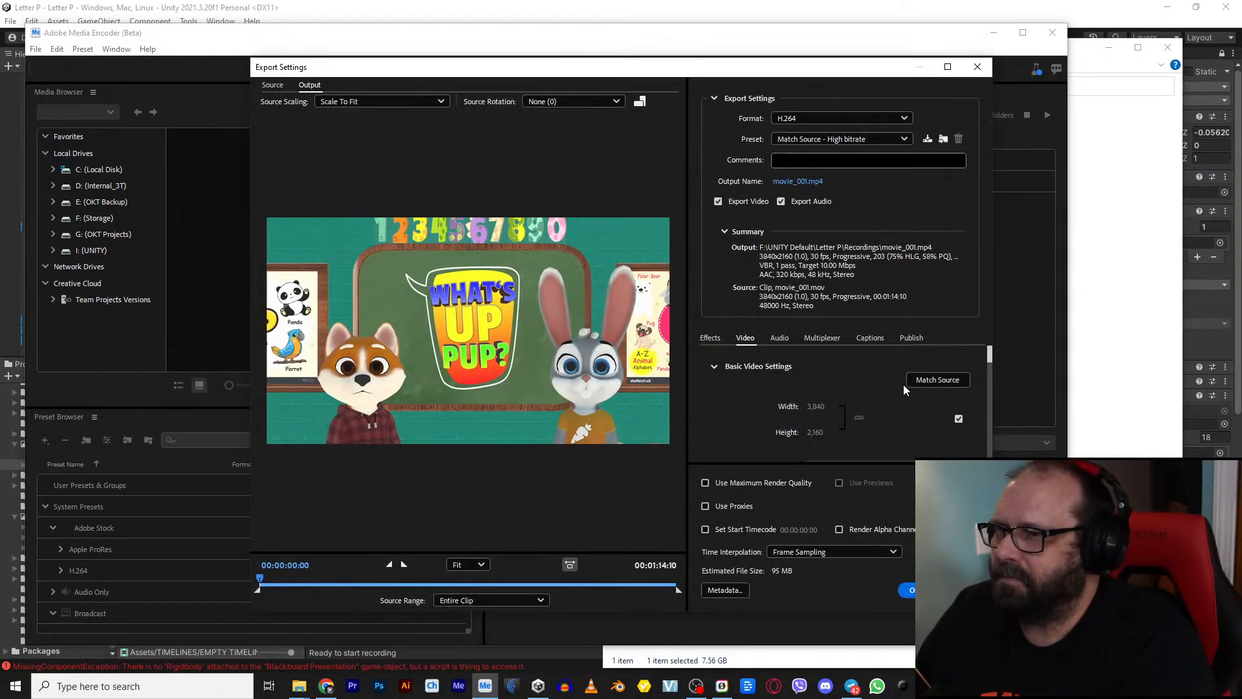
{"action": "scroll", "coordinate": [989, 362], "scroll_direction": "down", "scroll_amount": 10}
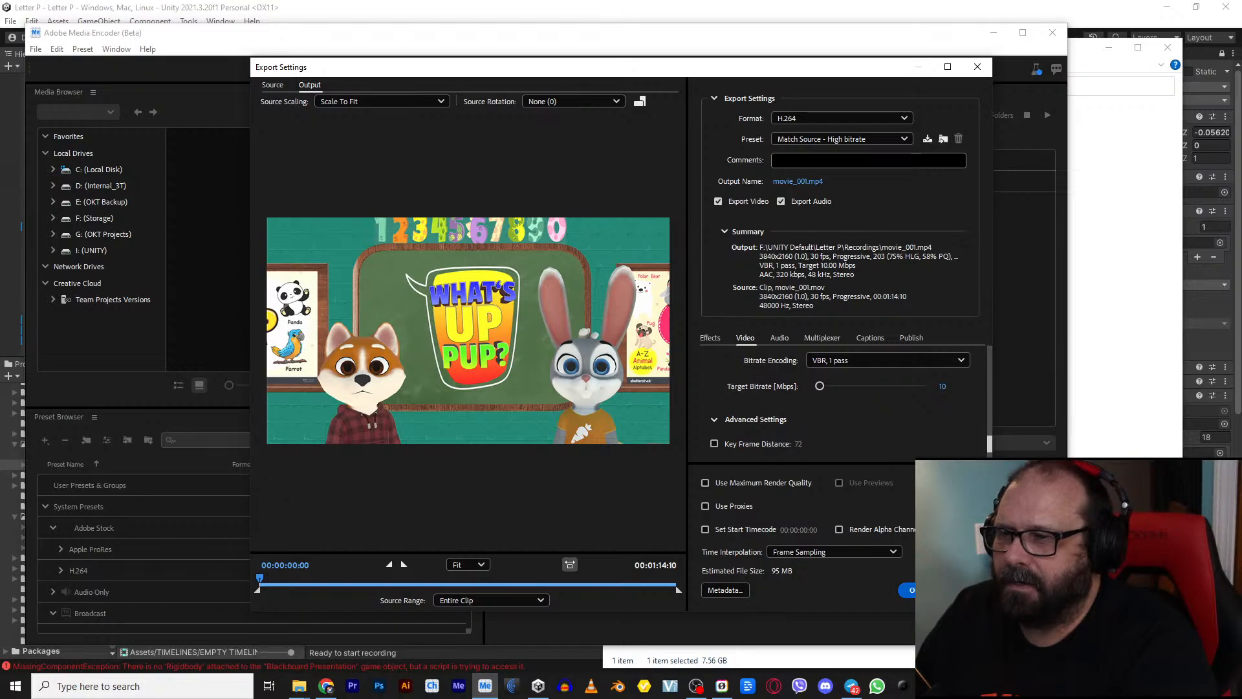
{"action": "left_click", "coordinate": [910, 590]}
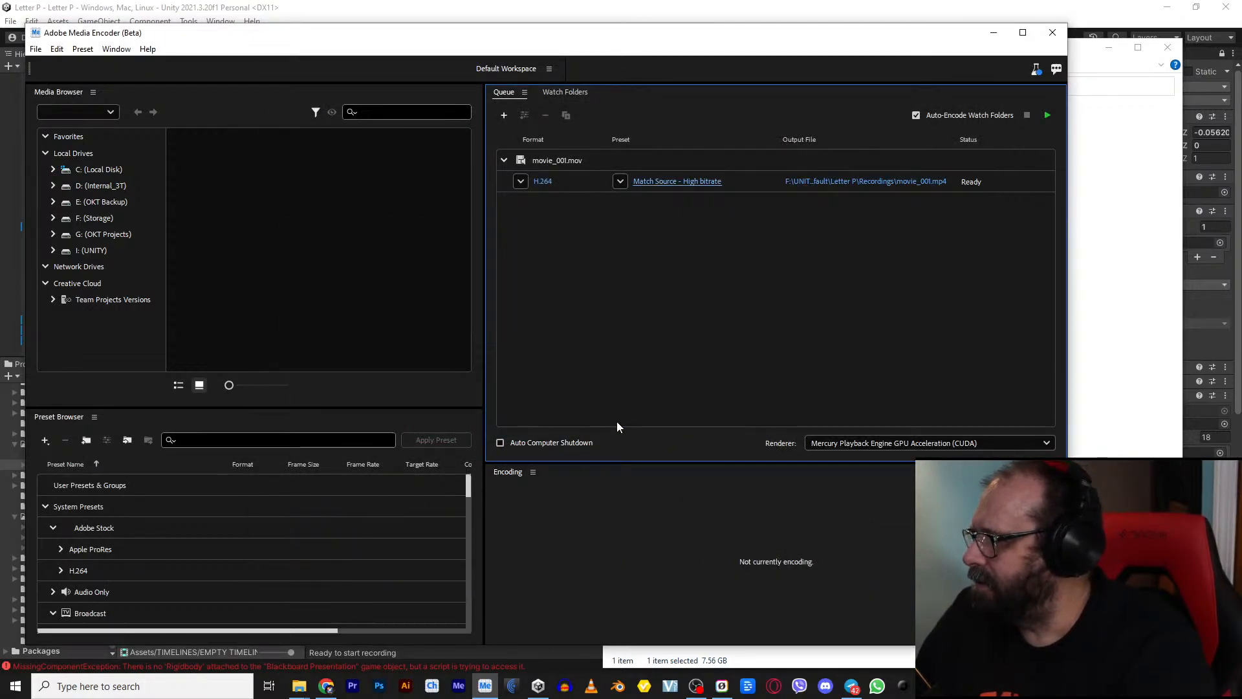
{"action": "left_click", "coordinate": [1048, 115]}
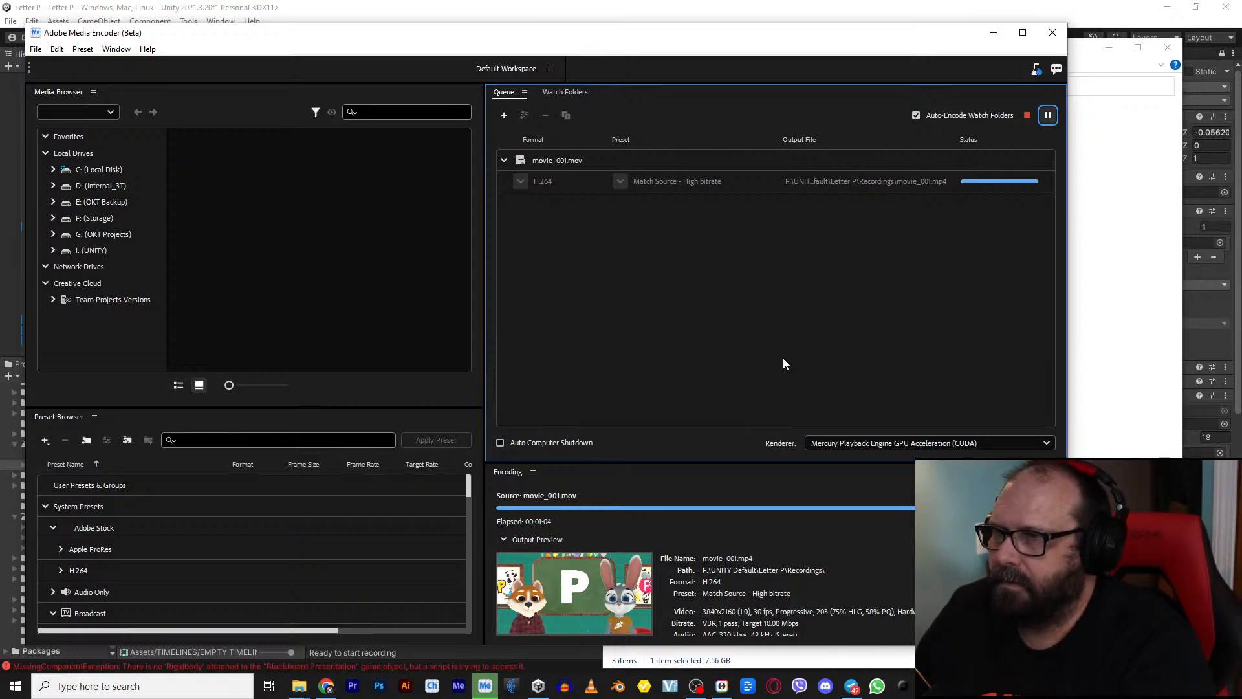
{"action": "left_click", "coordinate": [1059, 36]}
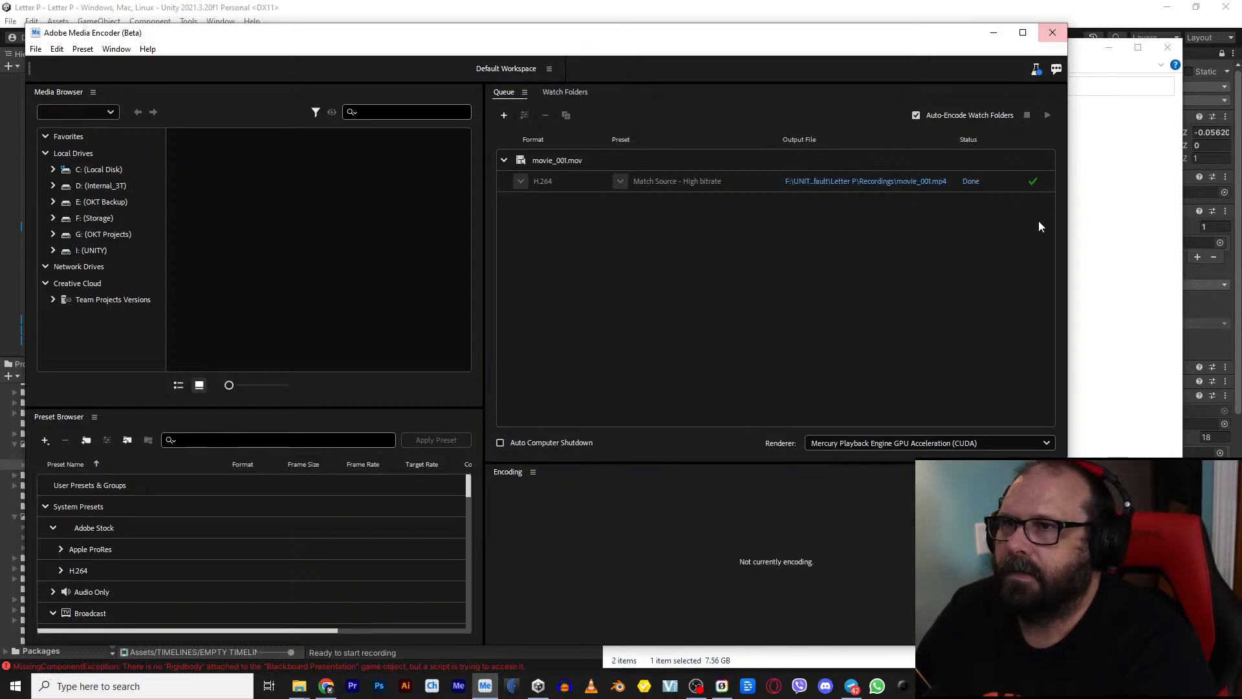
Step: Play the encoded movie_001.mp4 in VLC, declining the player update, and close the player after watching it
{"action": "left_click", "coordinate": [864, 163]}
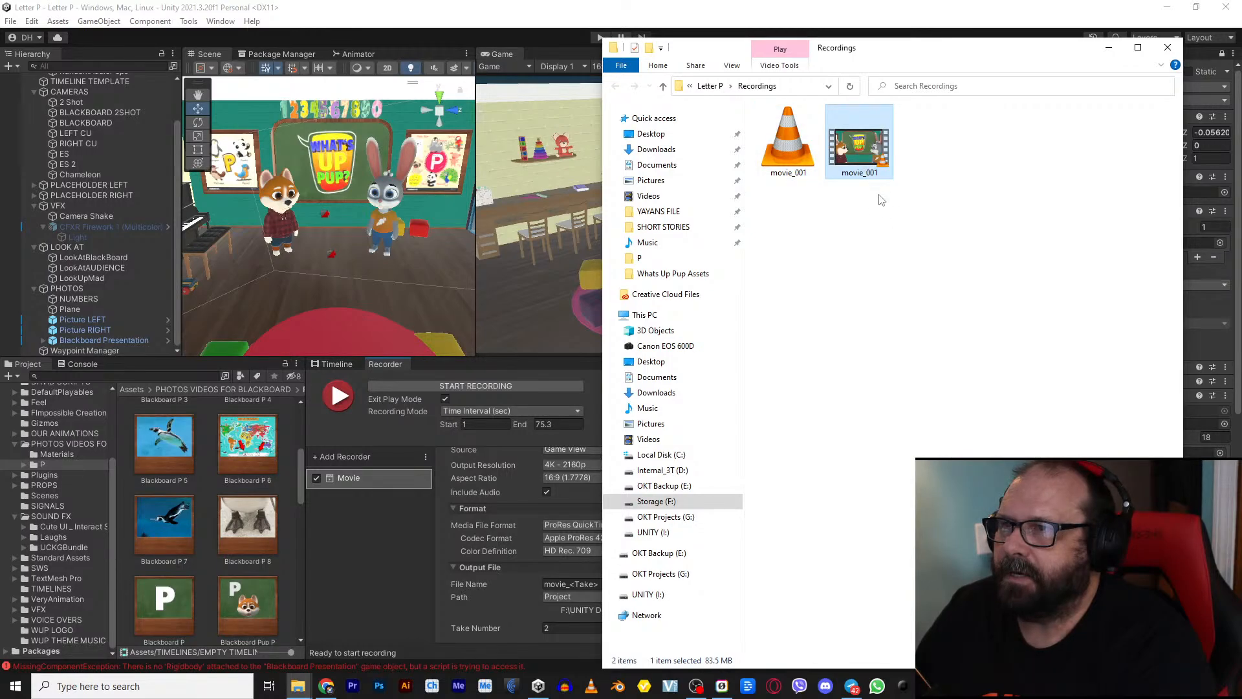
{"action": "double_click", "coordinate": [858, 149]}
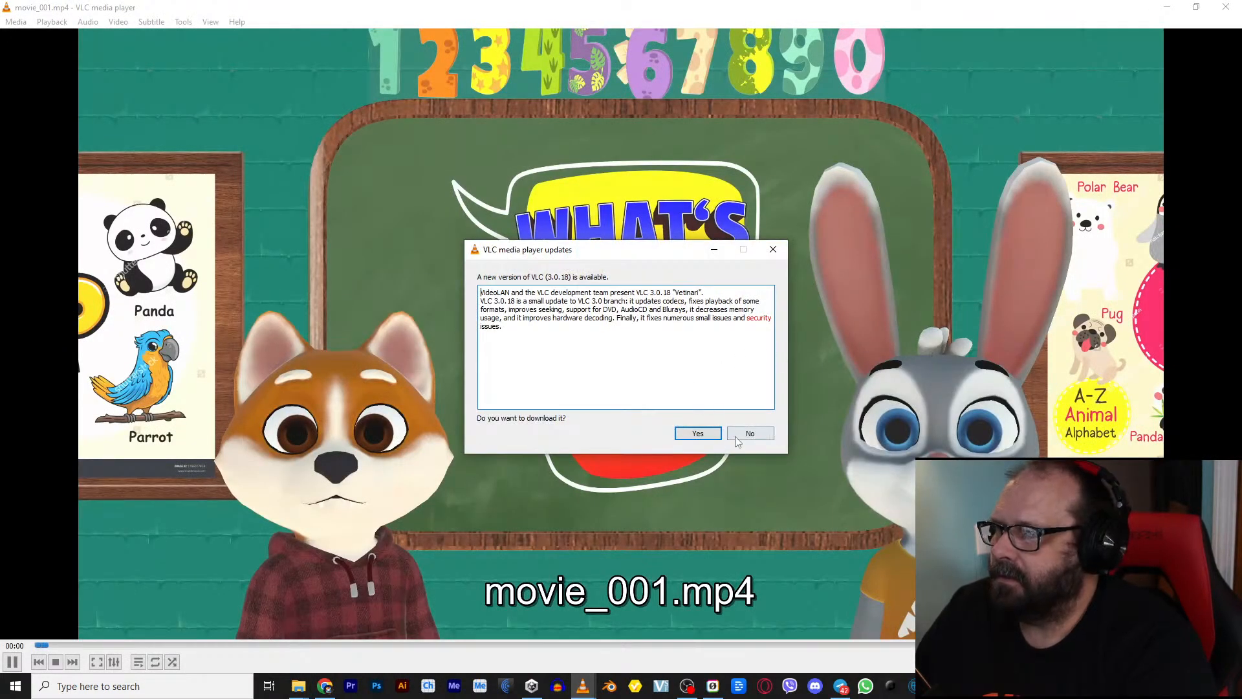
{"action": "left_click", "coordinate": [736, 434]}
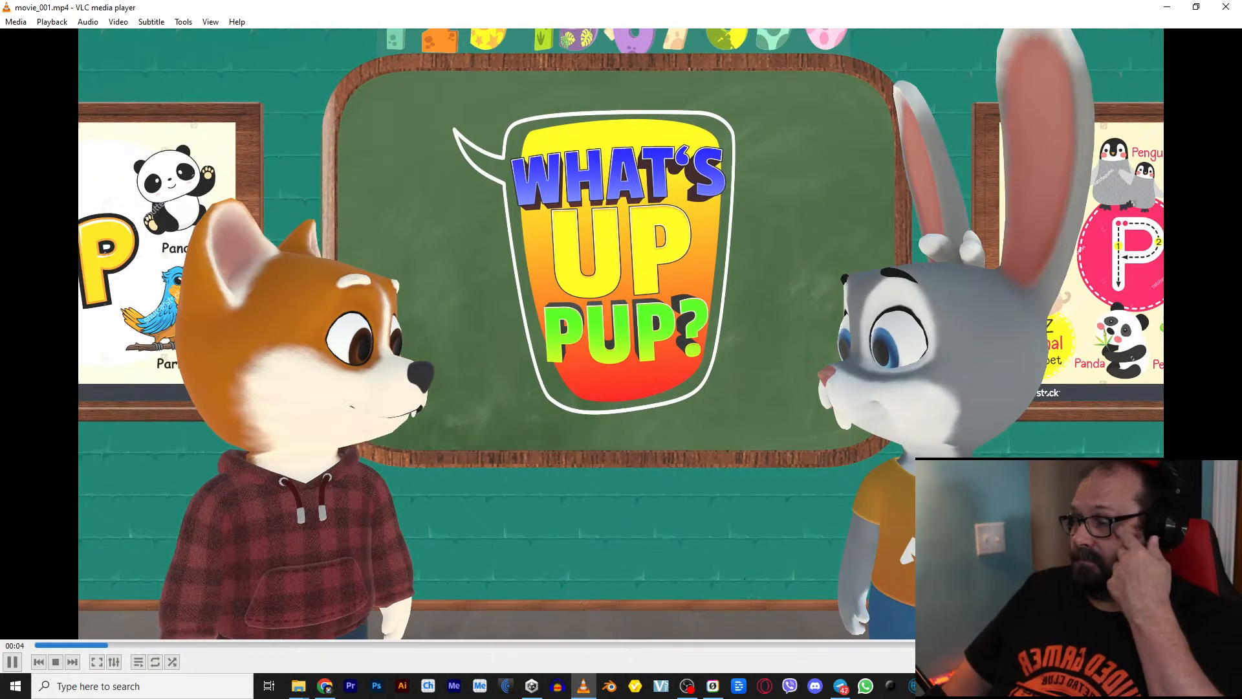
{"action": "scroll", "coordinate": [143, 405], "scroll_direction": "down", "scroll_amount": 4}
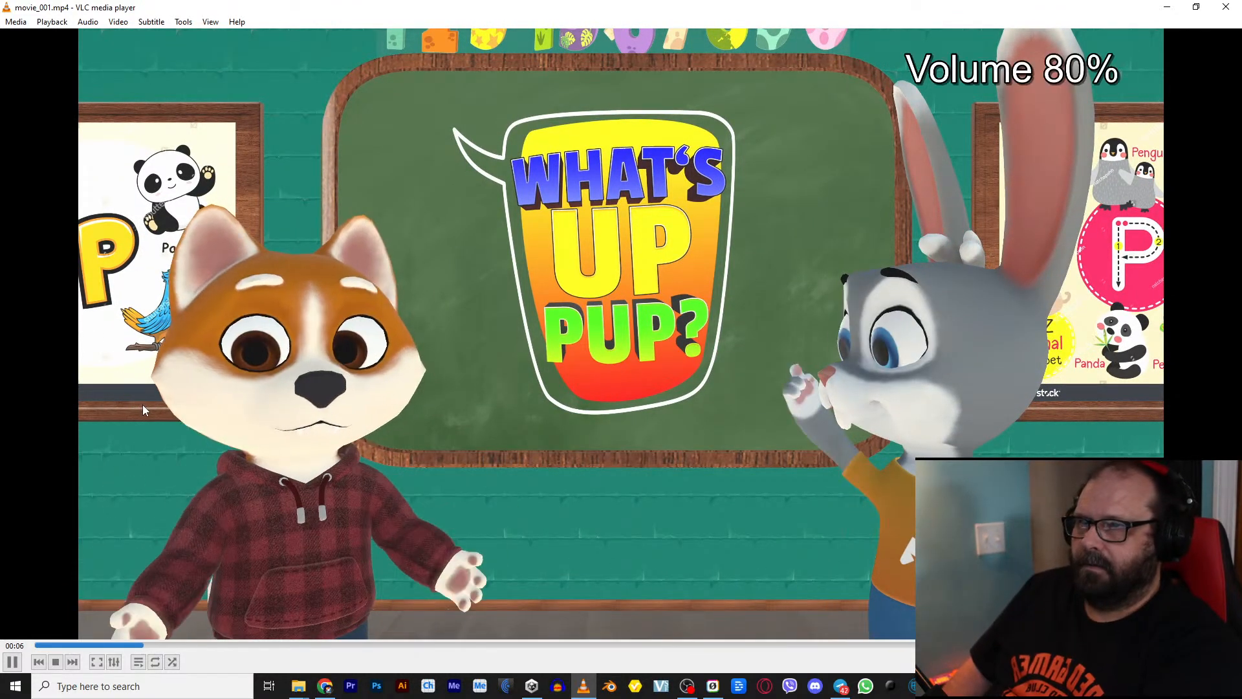
{"action": "scroll", "coordinate": [148, 404], "scroll_direction": "up", "scroll_amount": 3}
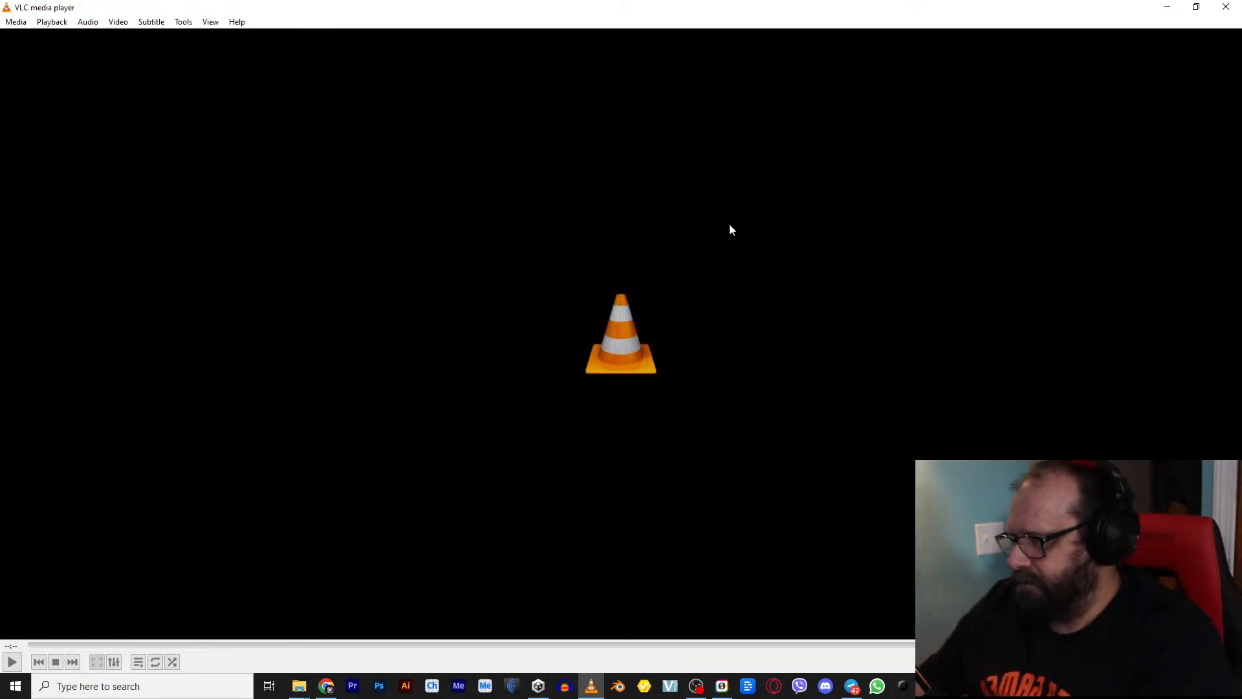
{"action": "left_click", "coordinate": [1226, 6]}
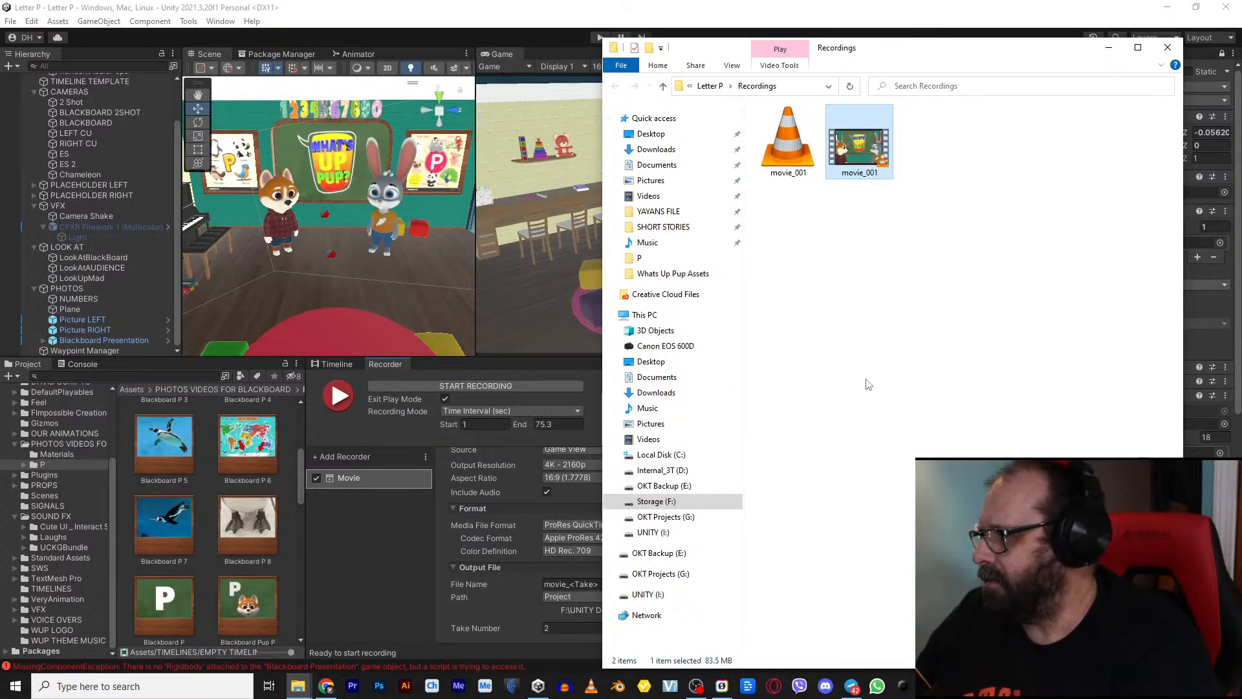
Step: Switch to YouTube Studio in Chrome and end the live stream "UNITY3D Cut scenes and Animations with Timeline #live"
{"action": "left_click", "coordinate": [901, 303]}
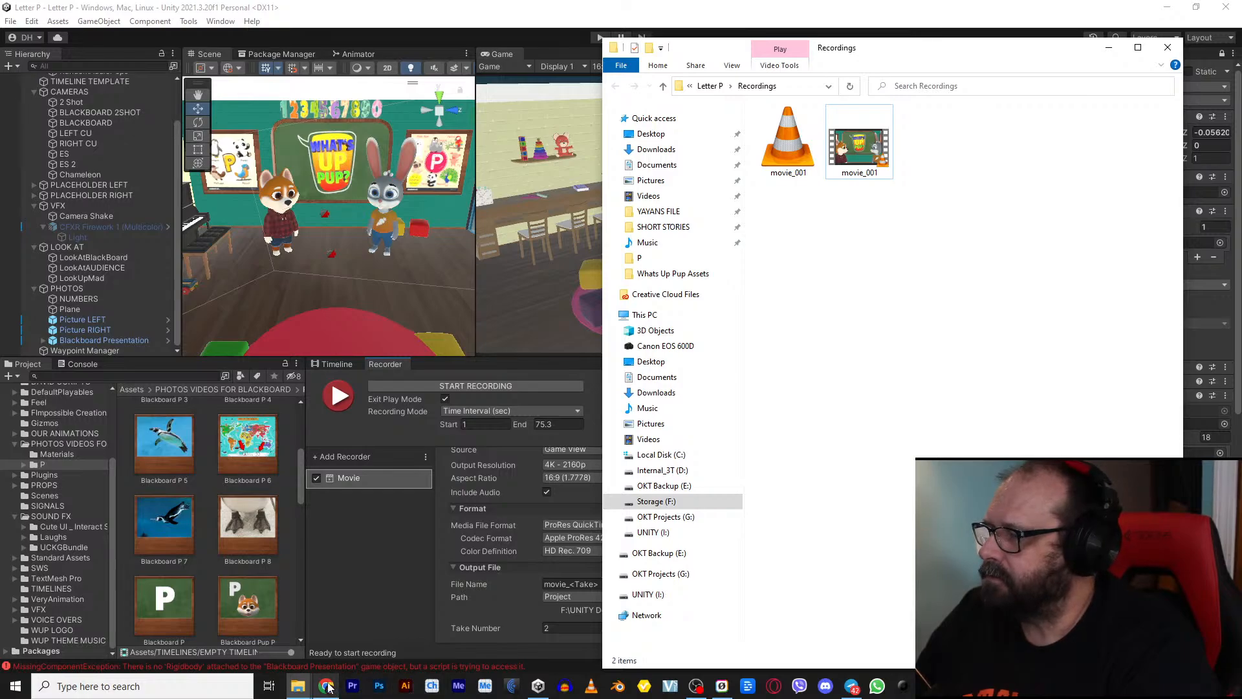
{"action": "mouse_move", "coordinate": [328, 687]}
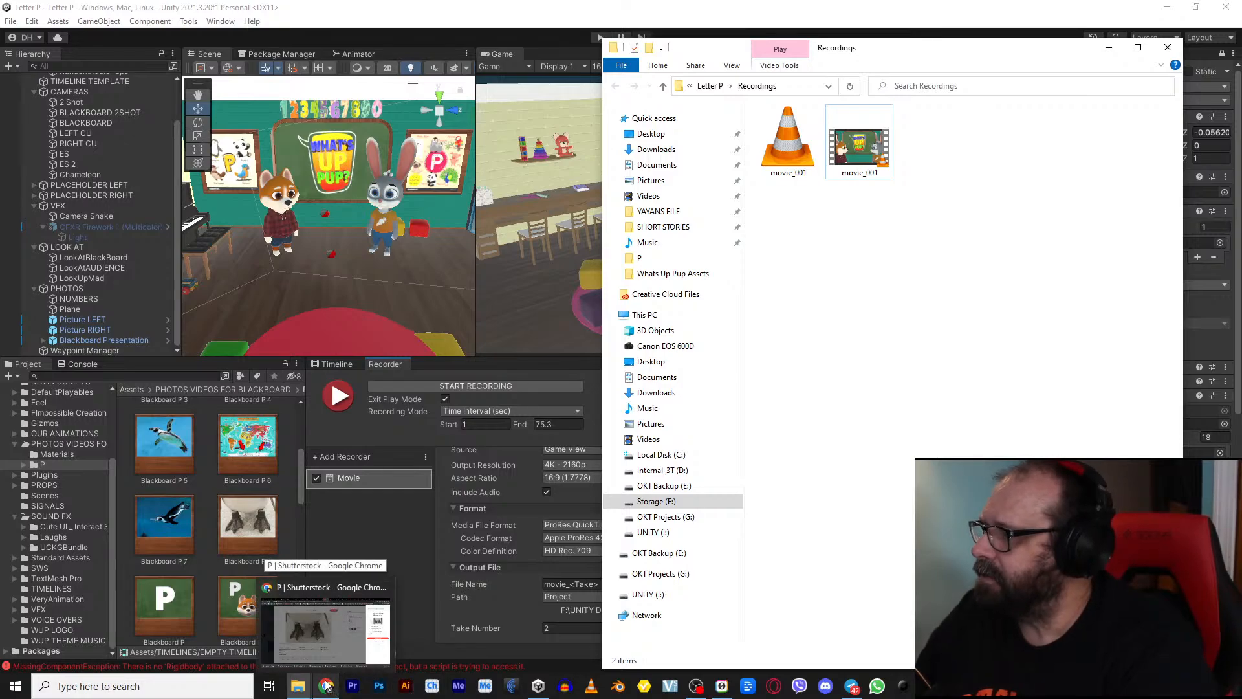
{"action": "left_click", "coordinate": [327, 687]}
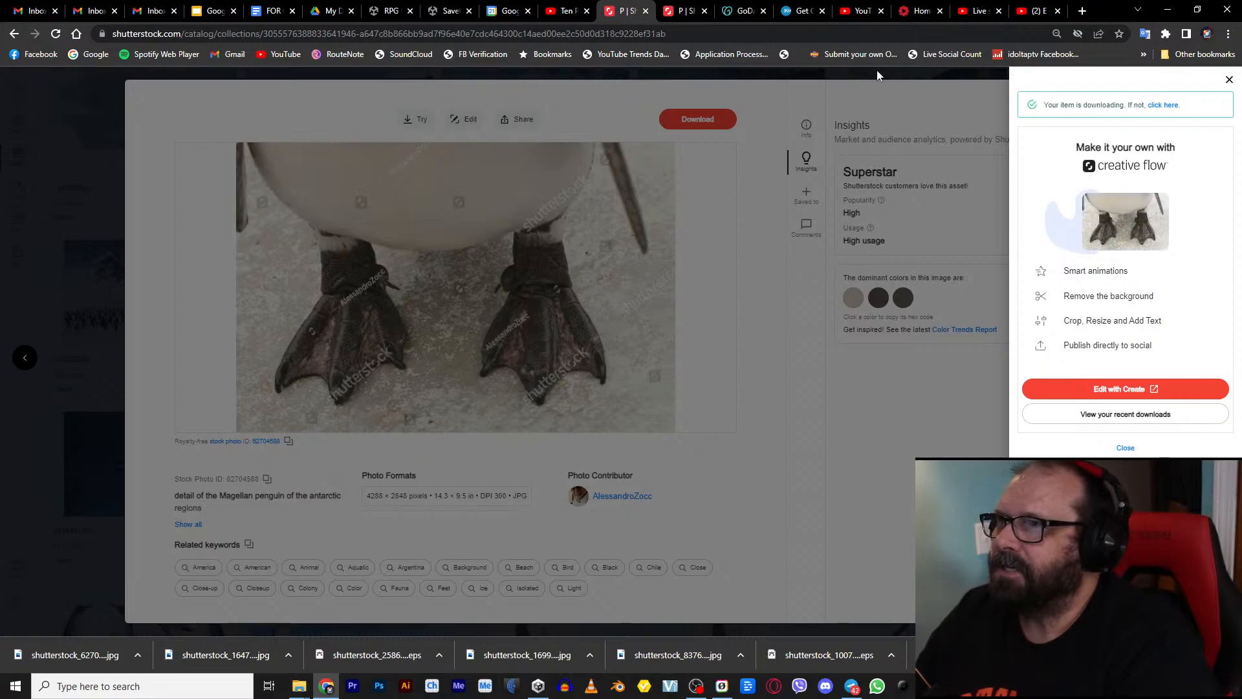
{"action": "left_click", "coordinate": [982, 11]}
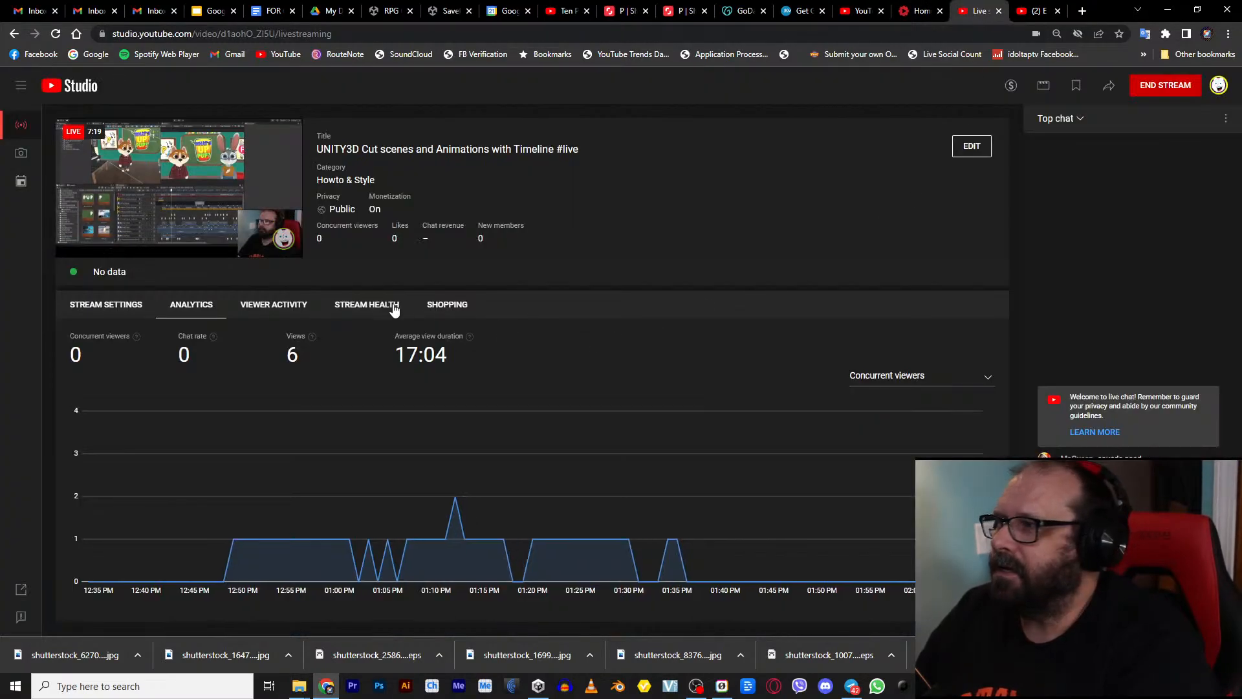
{"action": "left_click", "coordinate": [1151, 94]}
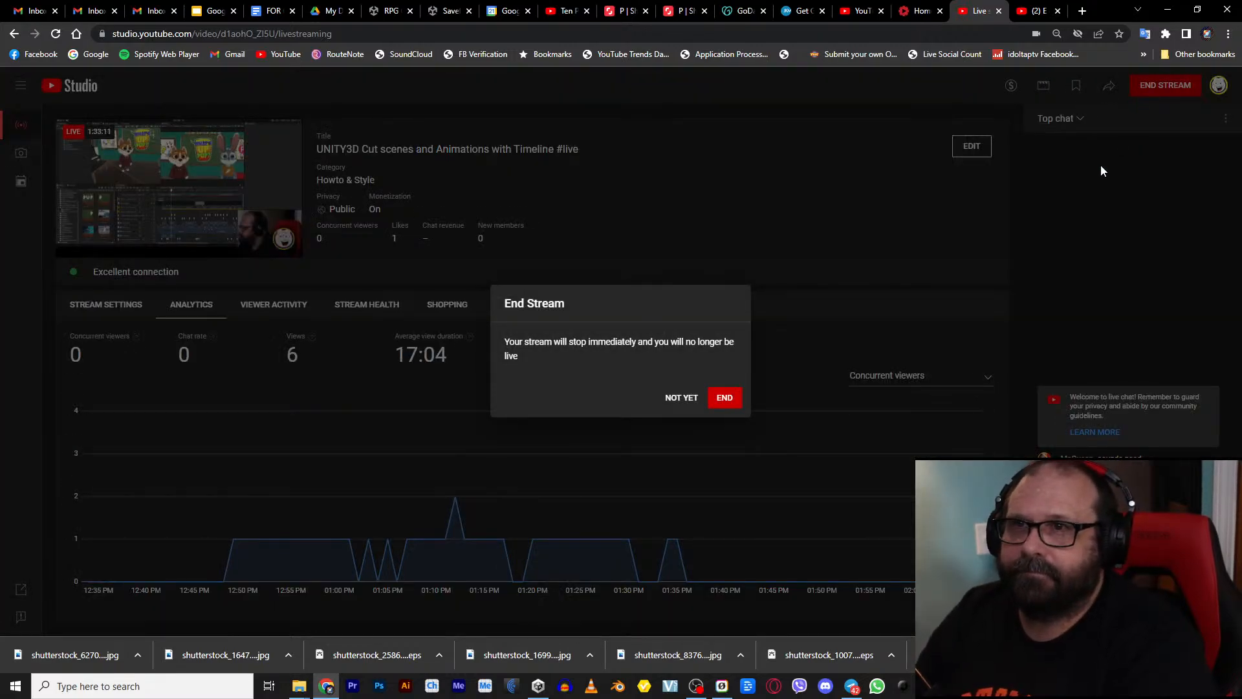
{"action": "left_click", "coordinate": [725, 398]}
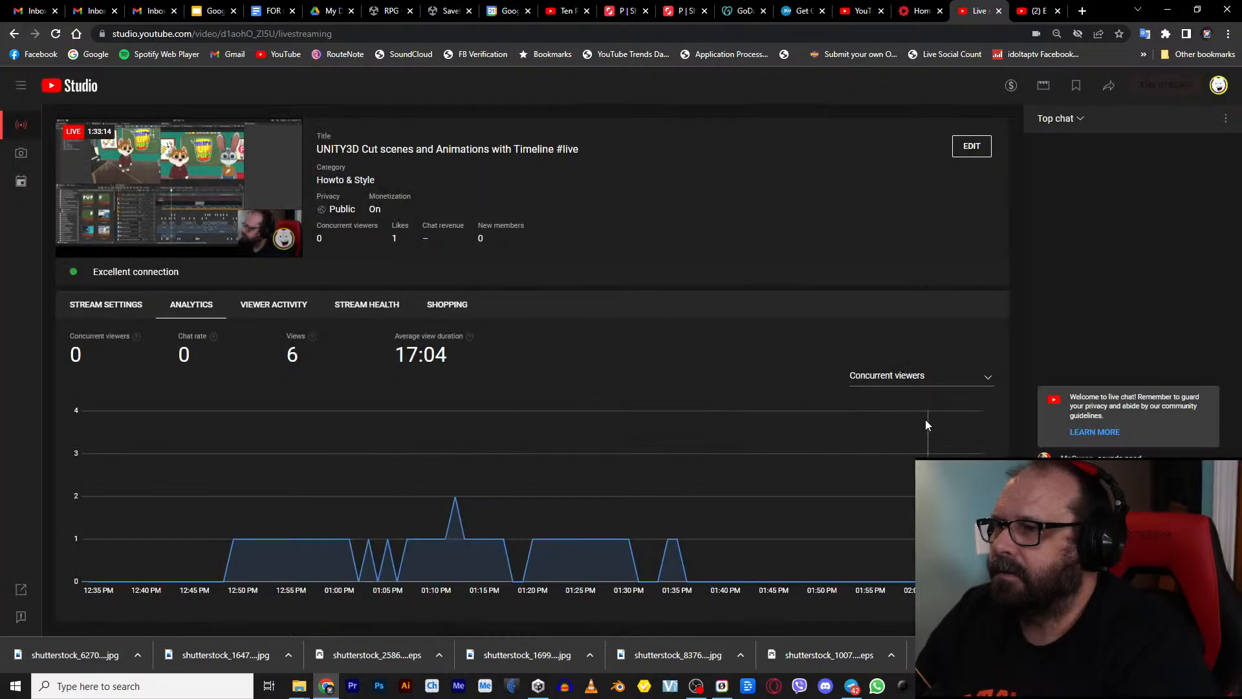